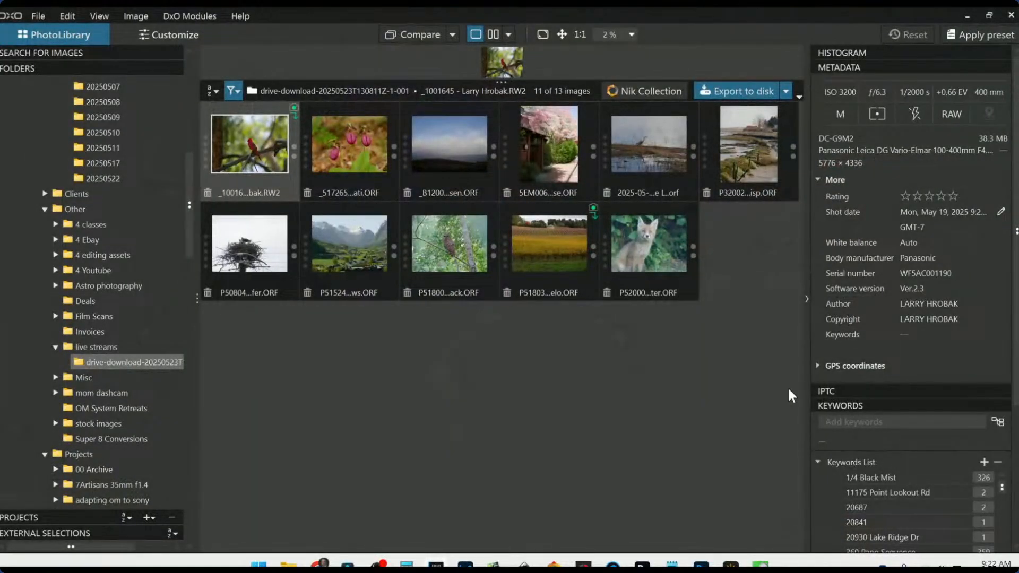
Step: Enlarge the preview area and install the suggested DxO module for the Panasonic G9 II with the Leica 100-400mm lens
left_click_drag(510, 80, 485, 328)
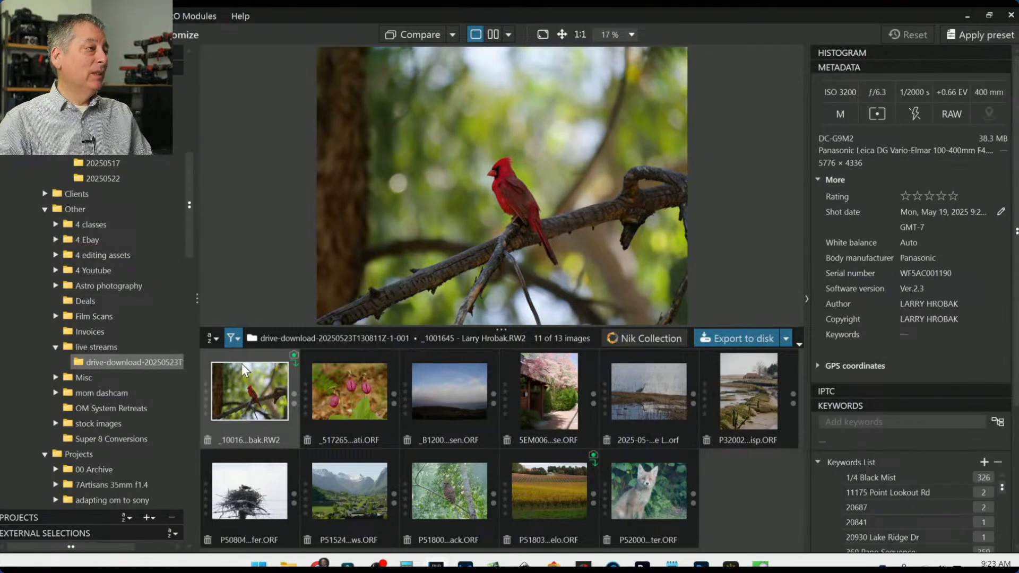
left_click(295, 355)
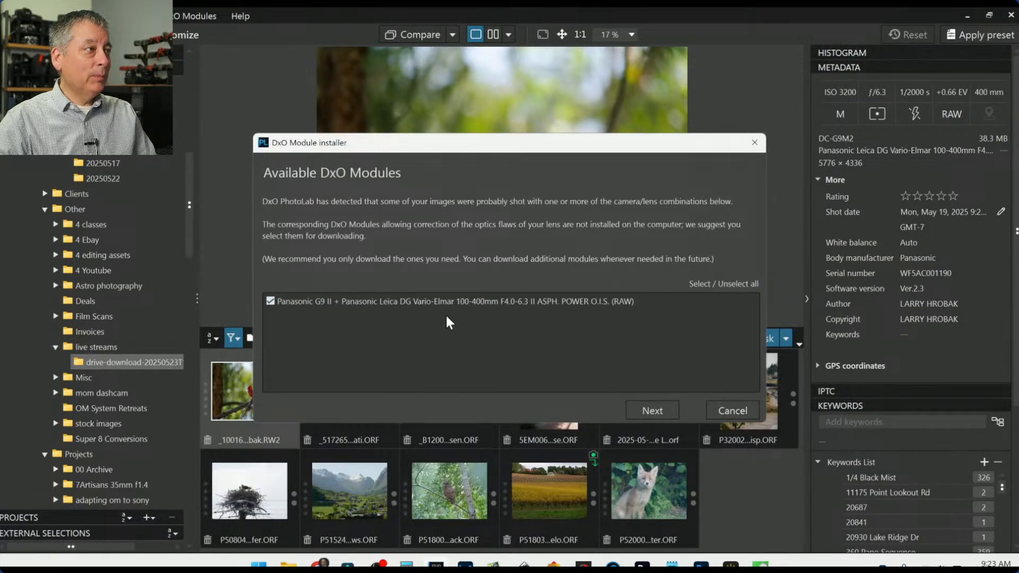
left_click(673, 412)
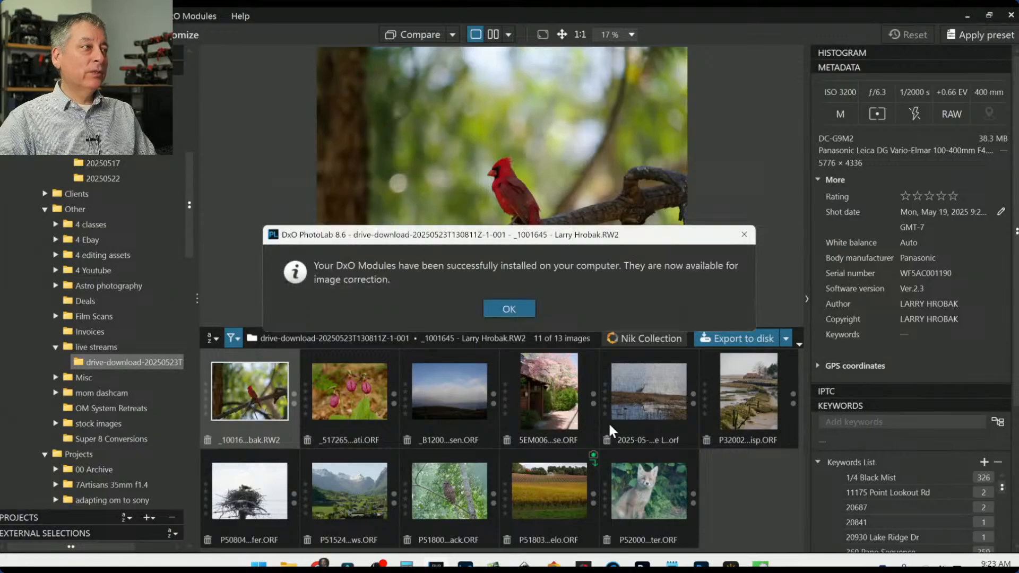
left_click(517, 301)
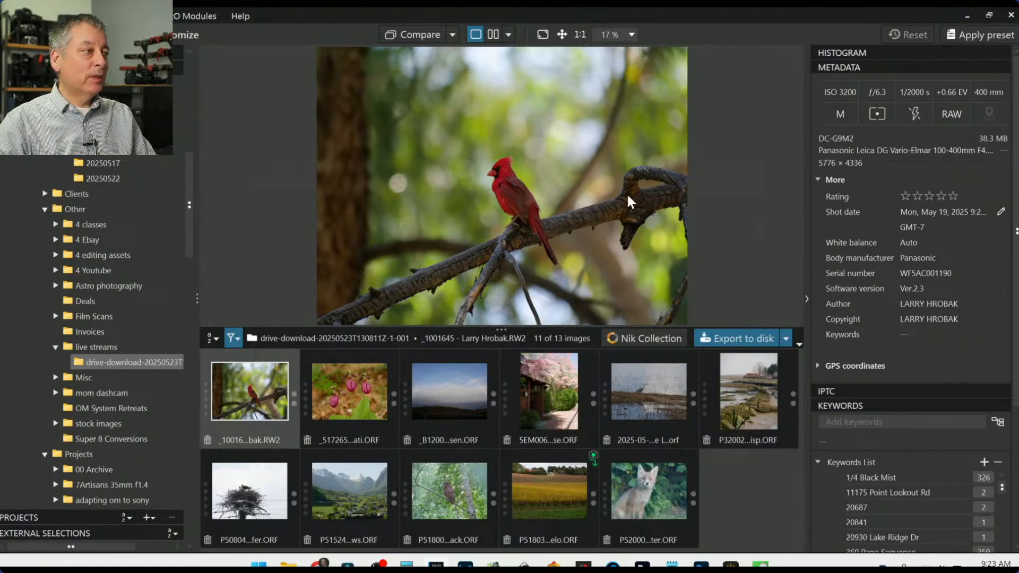
Step: Open the red cardinal photo for editing and apply the 0000 default preset from the general purpose presets
double_click(260, 393)
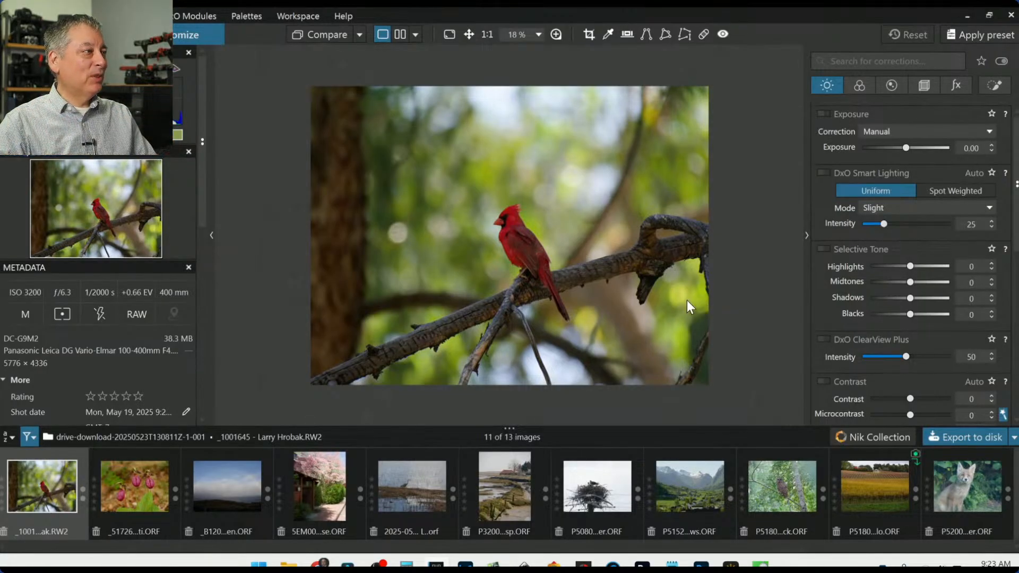
scroll(153, 375, "down", 1)
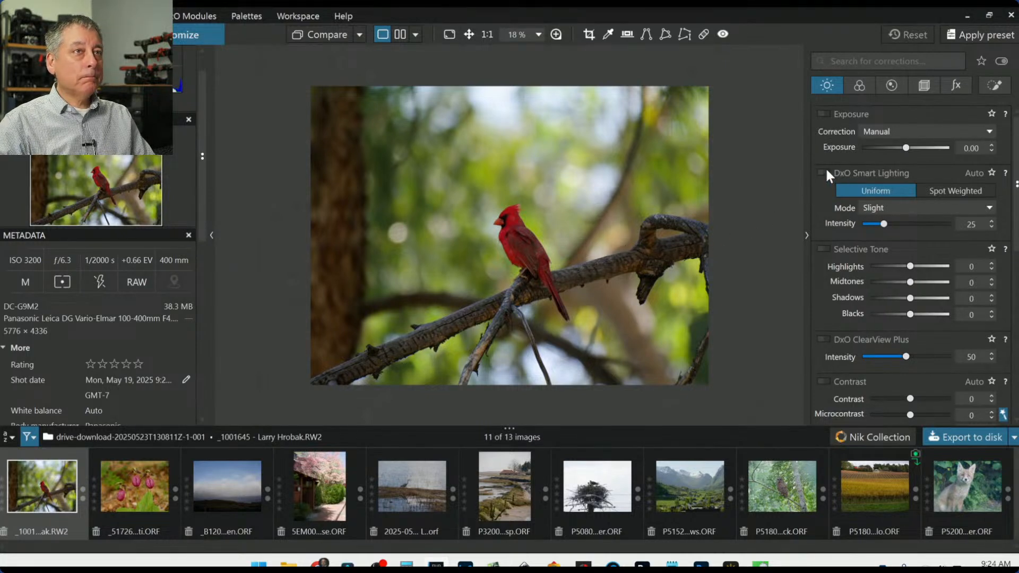
left_click(960, 36)
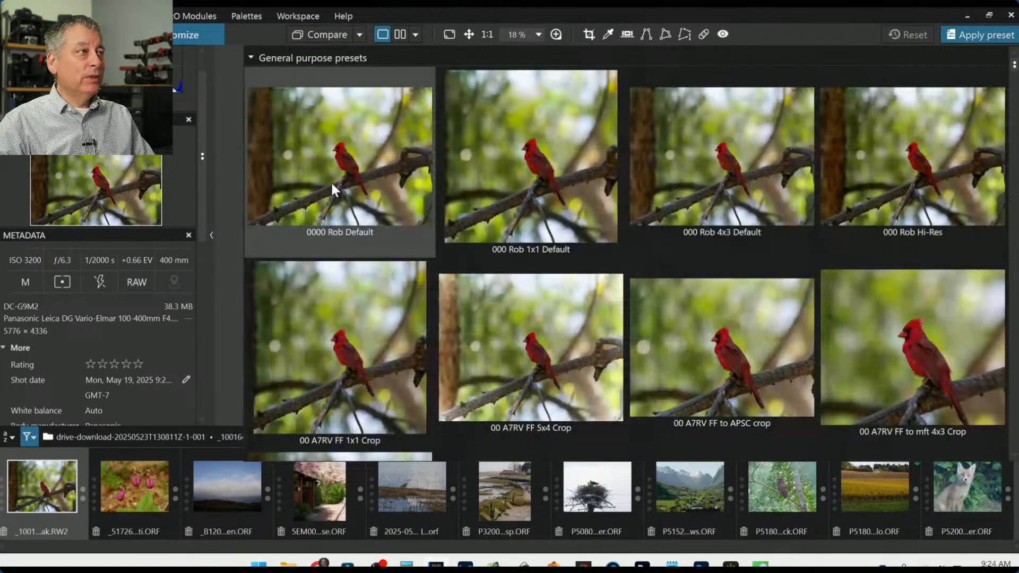
double_click(332, 184)
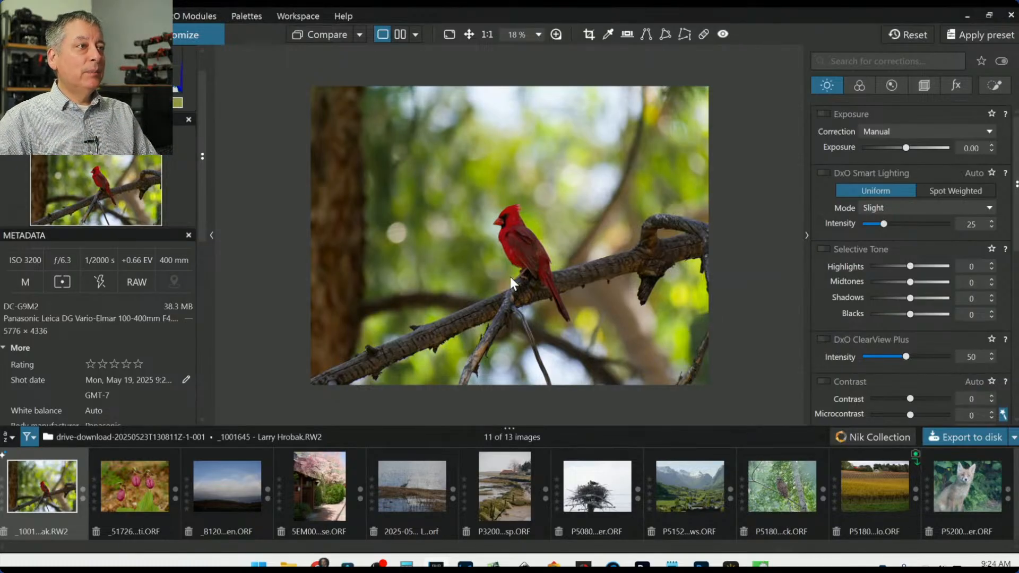
scroll(510, 276, "up", 1)
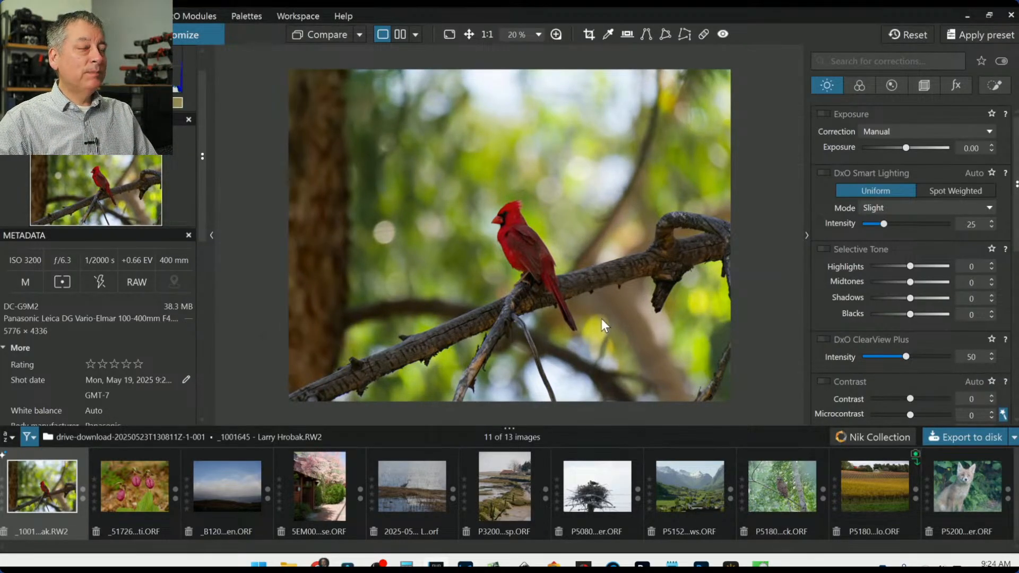
Step: Start cropping the cardinal photo and set the crop aspect ratio to 1 × 1
left_click(926, 85)
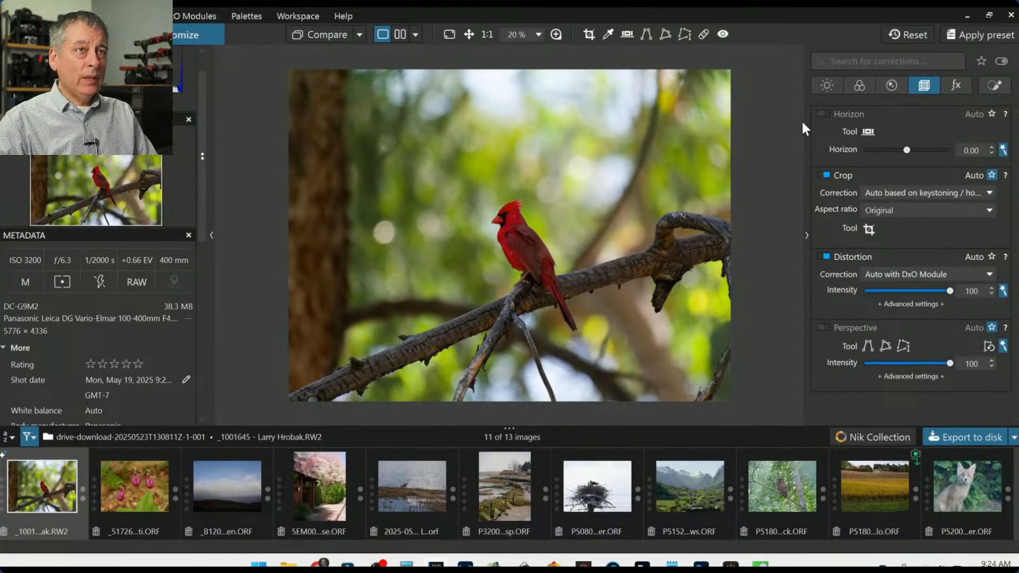
left_click(588, 34)
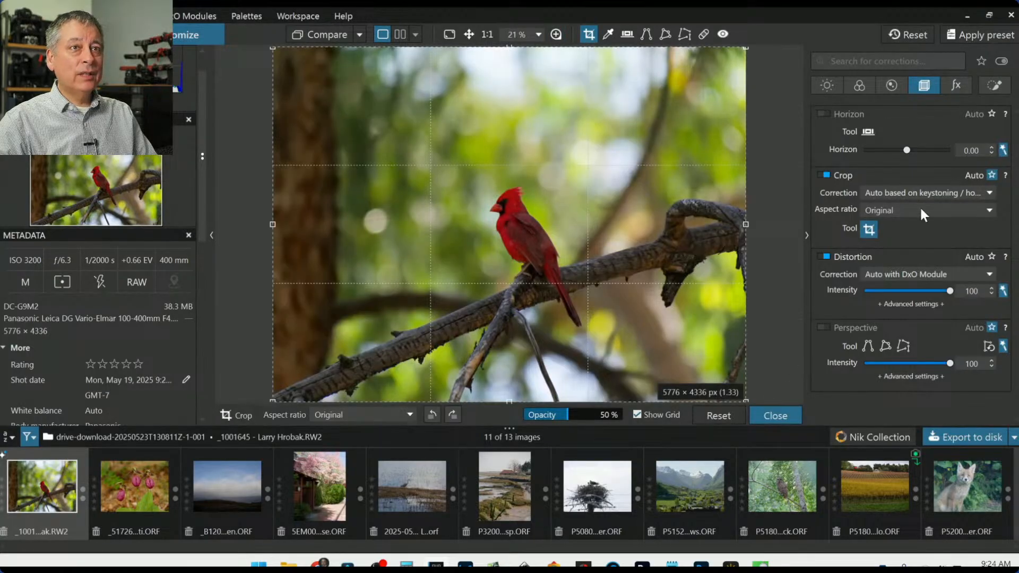
left_click(922, 213)
left_click(909, 250)
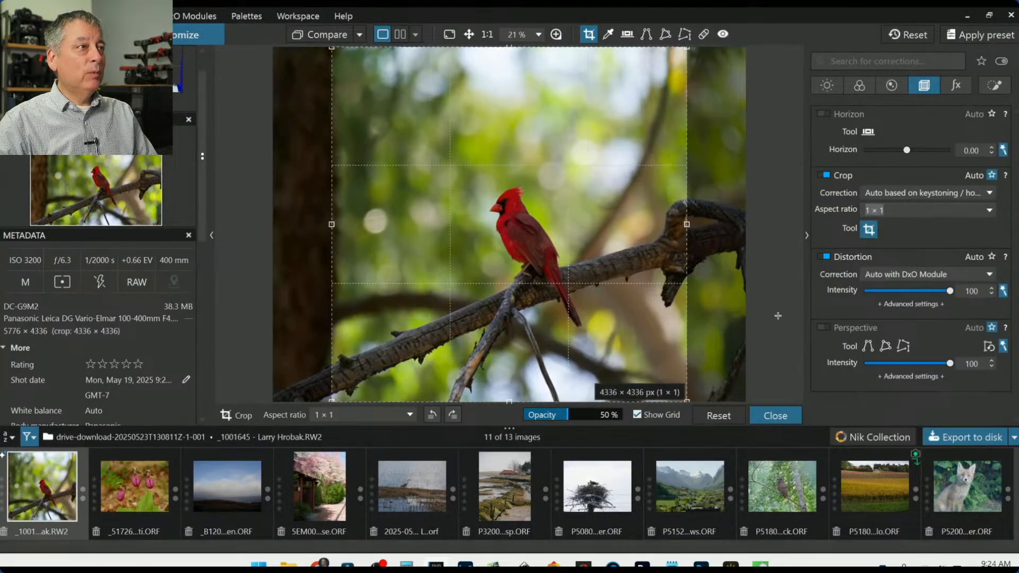
Step: Shrink the crop frame to about 2457 × 2457 px, position it around the cardinal and its branch, and apply the crop
left_click_drag(512, 48, 515, 200)
left_click_drag(523, 329, 519, 280)
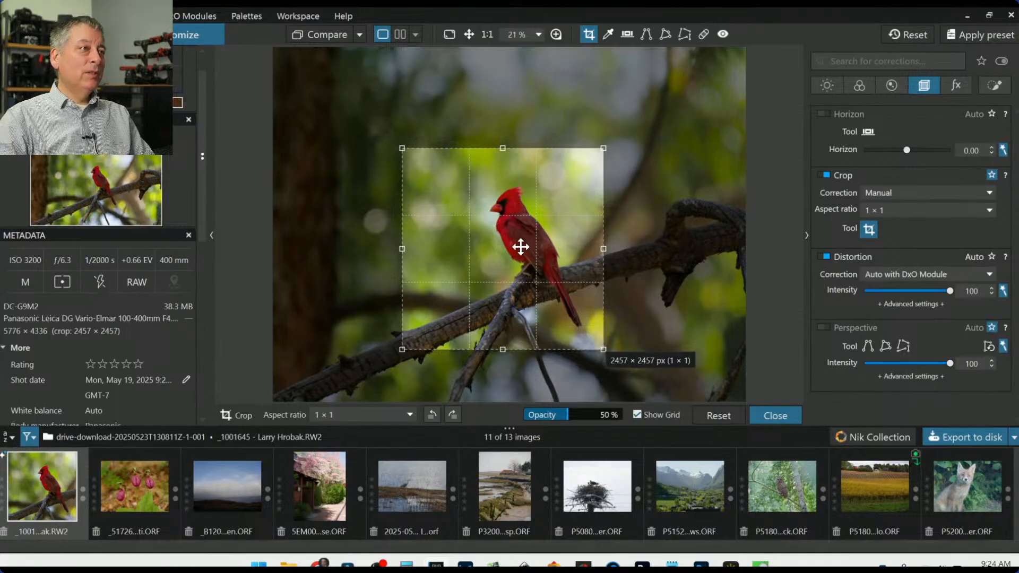
left_click_drag(520, 245, 516, 249)
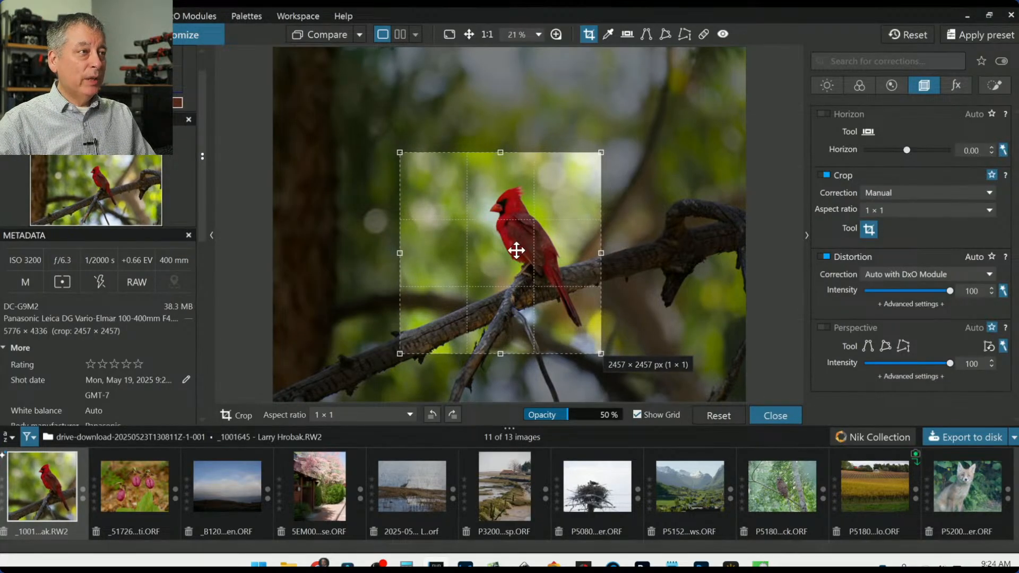
left_click_drag(517, 250, 512, 252)
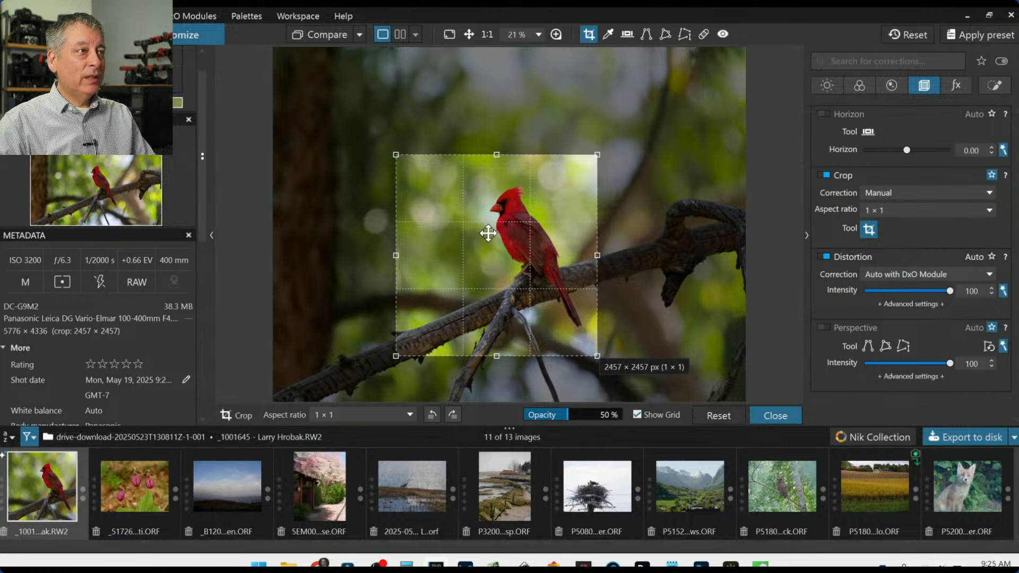
key("Return")
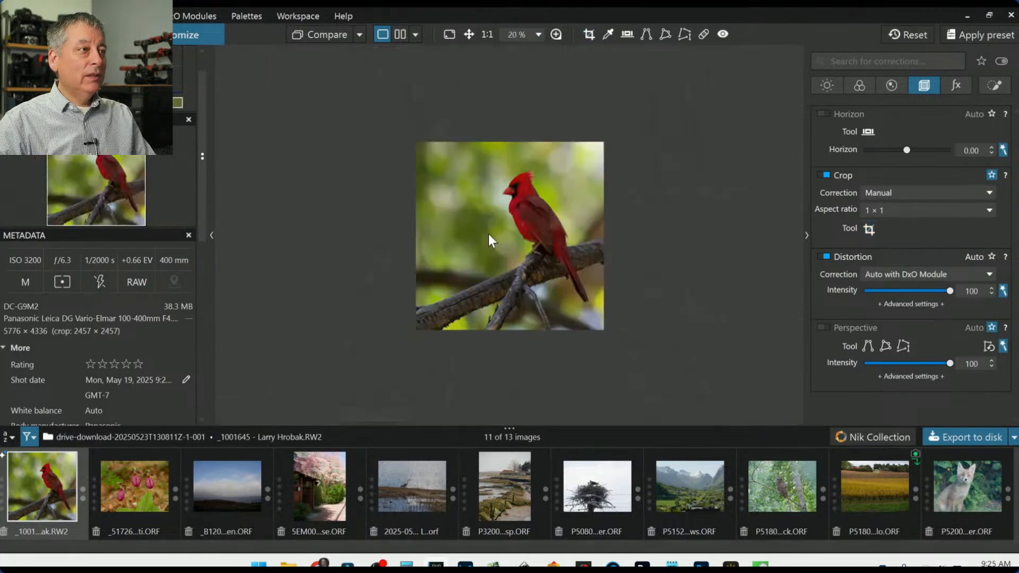
Step: Add a local adjustment control point on the cardinal's eye
scroll(591, 279, "up", 5)
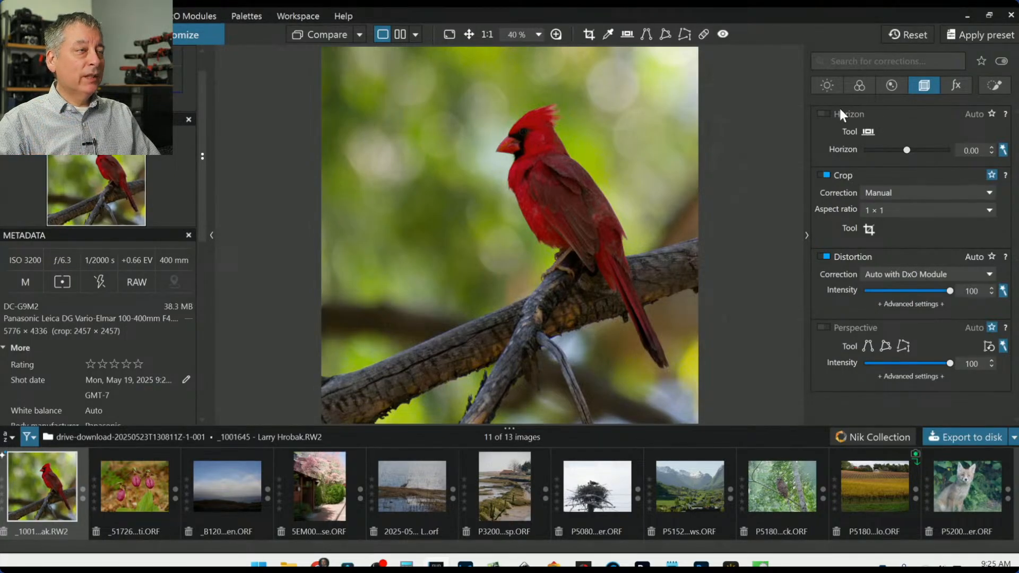
scroll(651, 132, "down", 1)
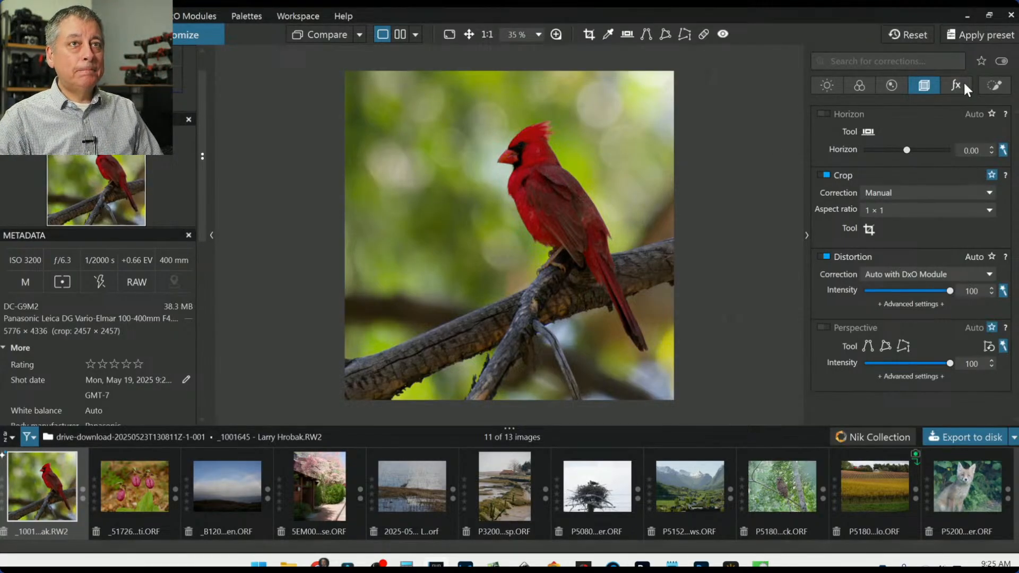
left_click(992, 87)
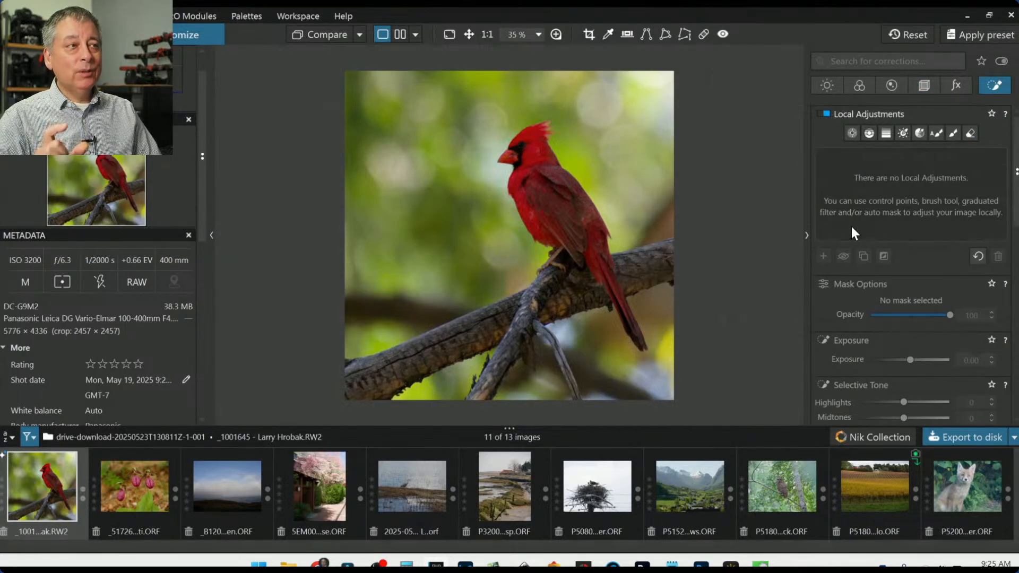
scroll(521, 182, "up", 1)
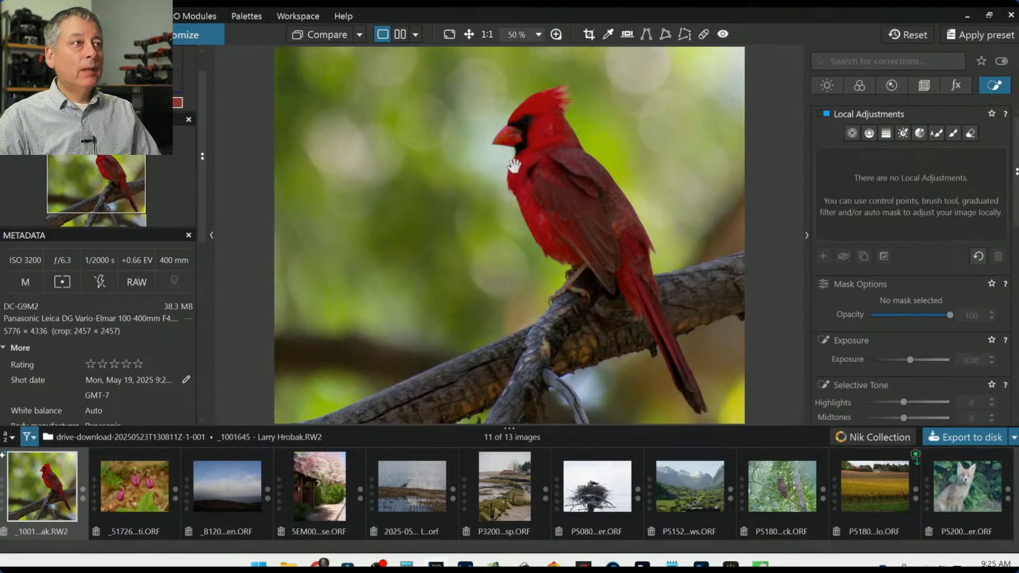
scroll(513, 126, "up", 1)
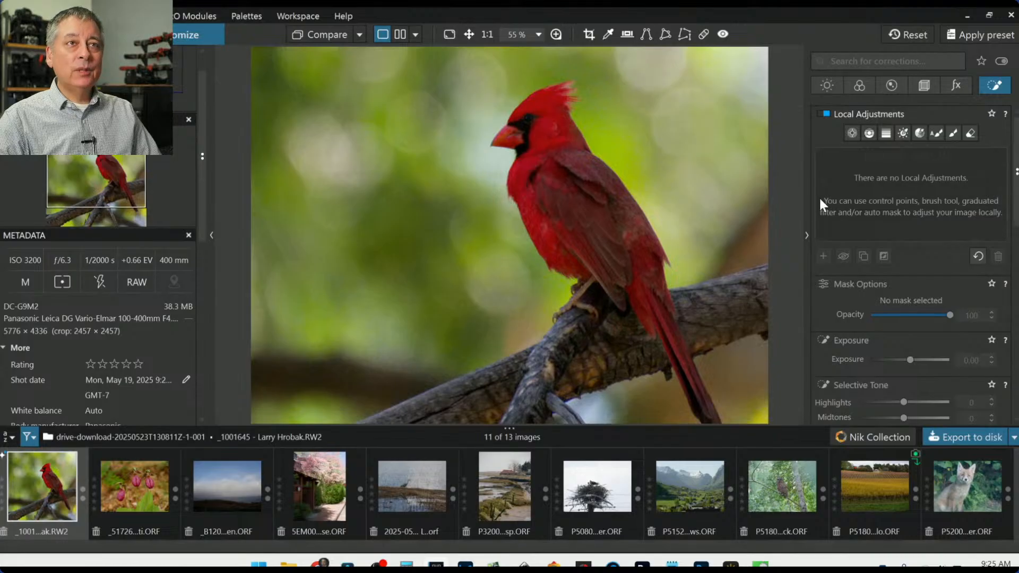
left_click(829, 234)
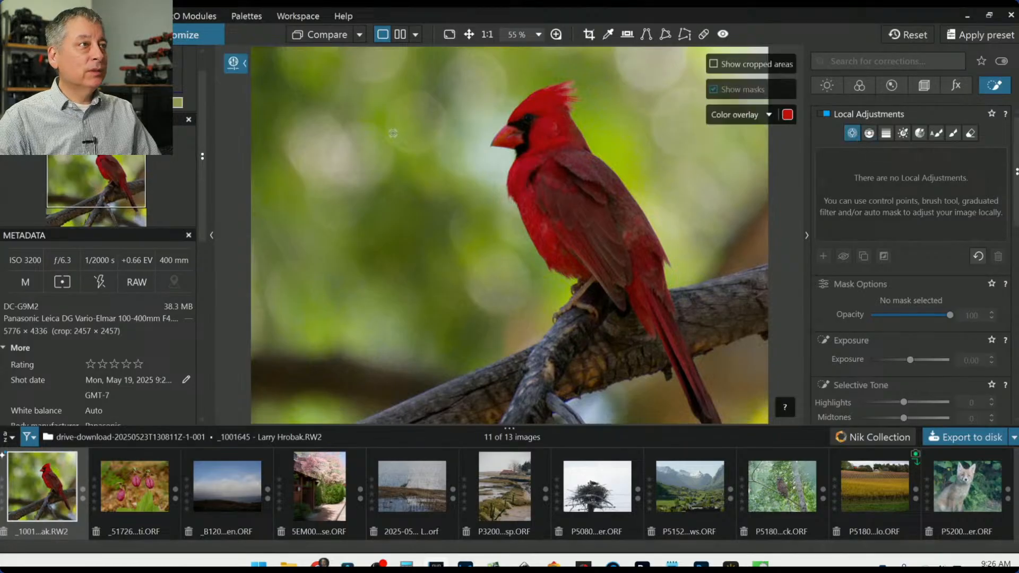
scroll(528, 120, "up", 3)
left_click(530, 115)
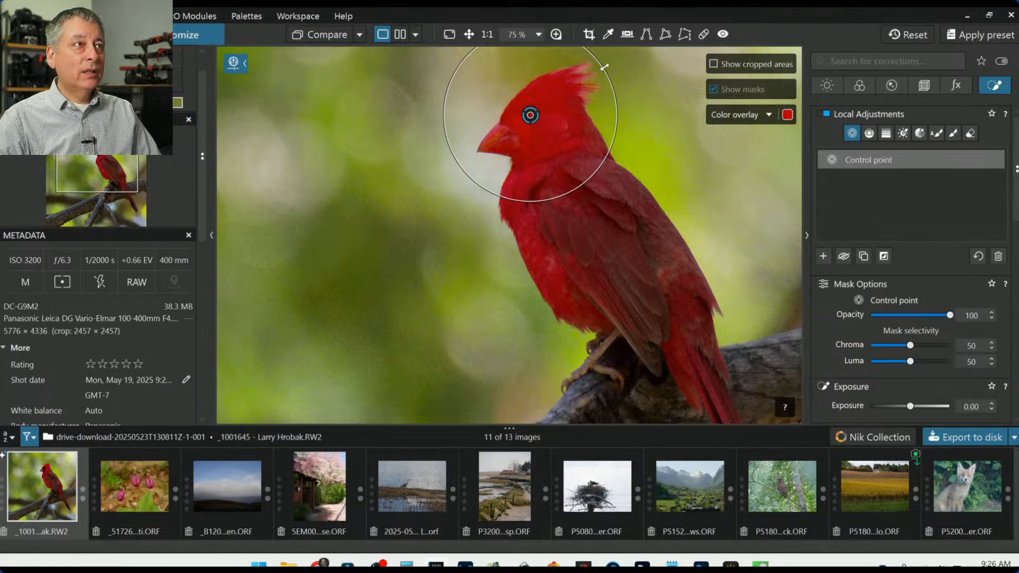
Step: Shrink the control point's area of influence to a small circle around the cardinal's eye
left_click_drag(604, 67, 563, 87)
left_click_drag(552, 95, 546, 100)
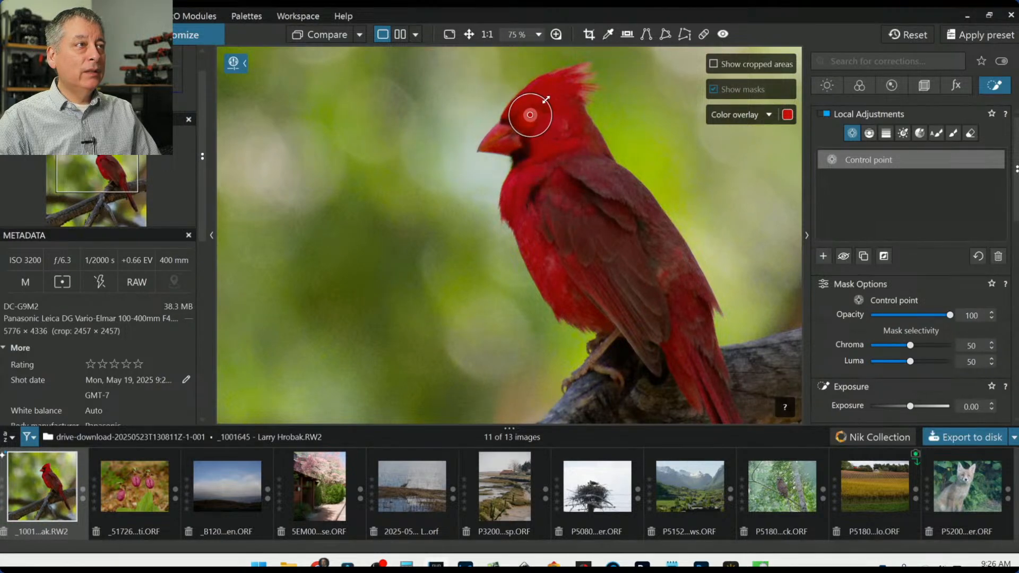
scroll(541, 123, "up", 3)
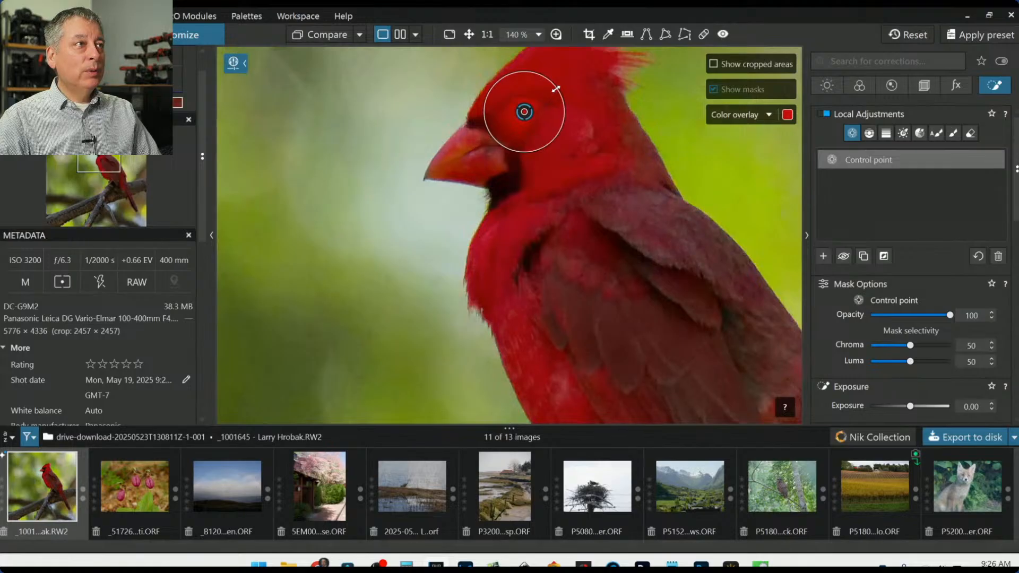
left_click_drag(556, 88, 531, 105)
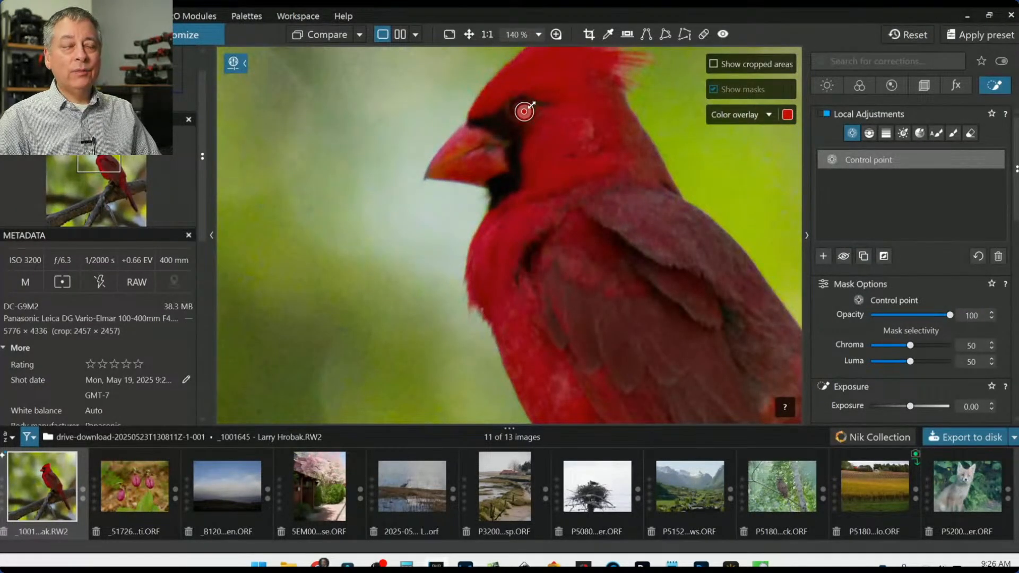
left_click_drag(531, 104, 553, 89)
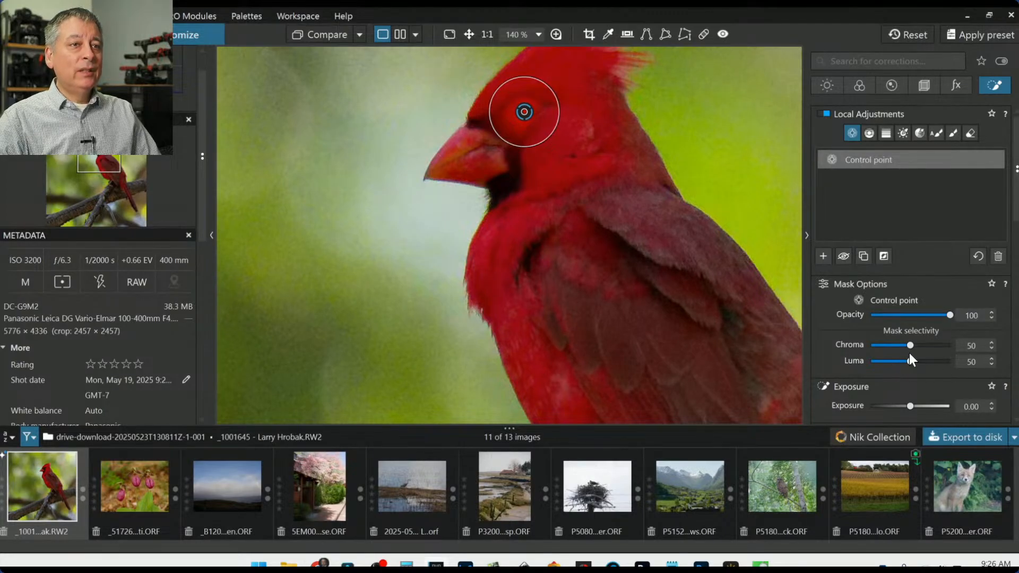
Step: Try a Chroma mask selectivity of 48 for the control point and reset it to the default
mouse_move(910, 345)
left_mouse_down()
mouse_move(851, 343)
mouse_move(967, 355)
mouse_move(910, 356)
left_mouse_up()
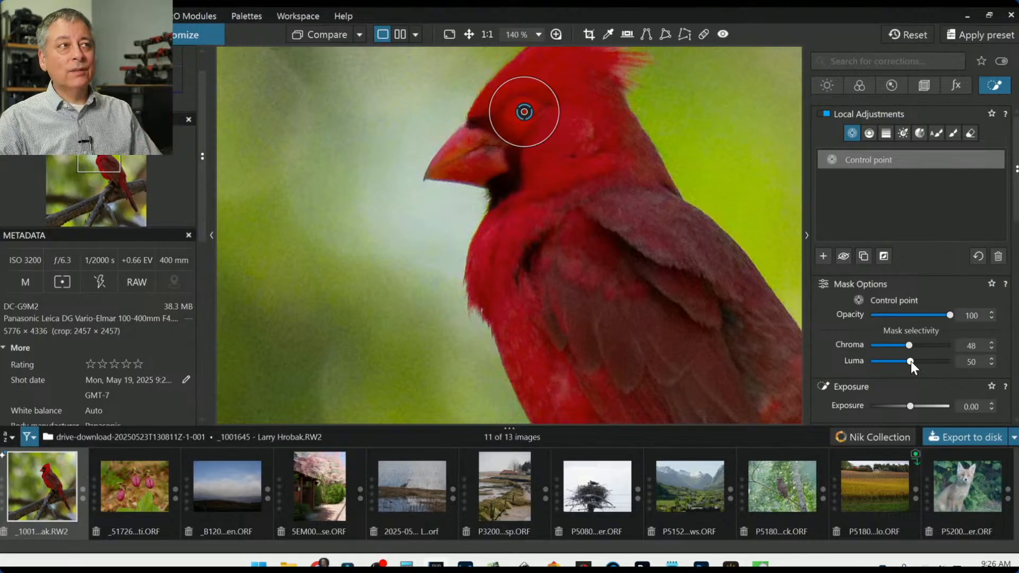
mouse_move(911, 361)
left_mouse_down()
mouse_move(864, 362)
mouse_move(912, 364)
left_mouse_up()
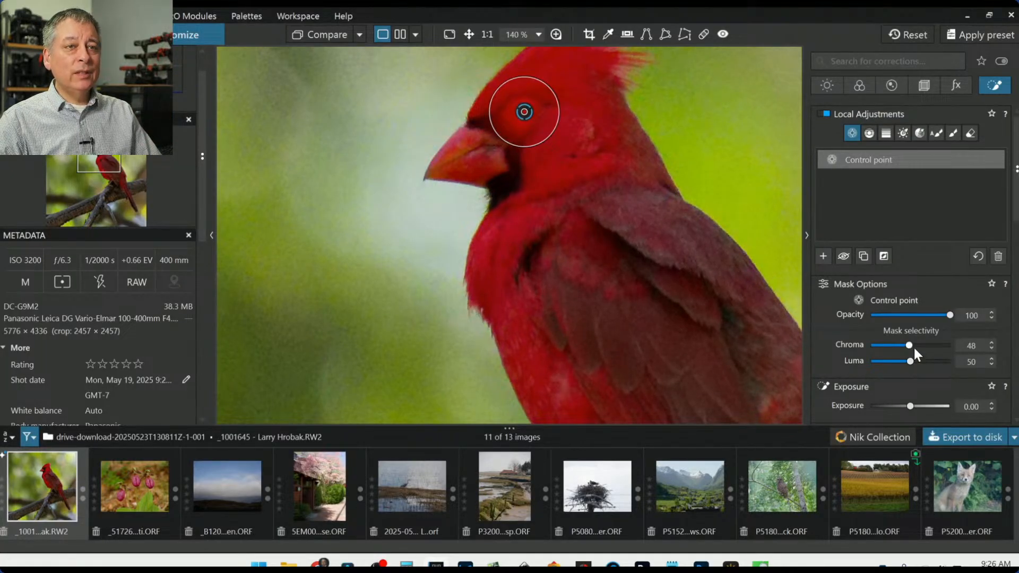
double_click(908, 345)
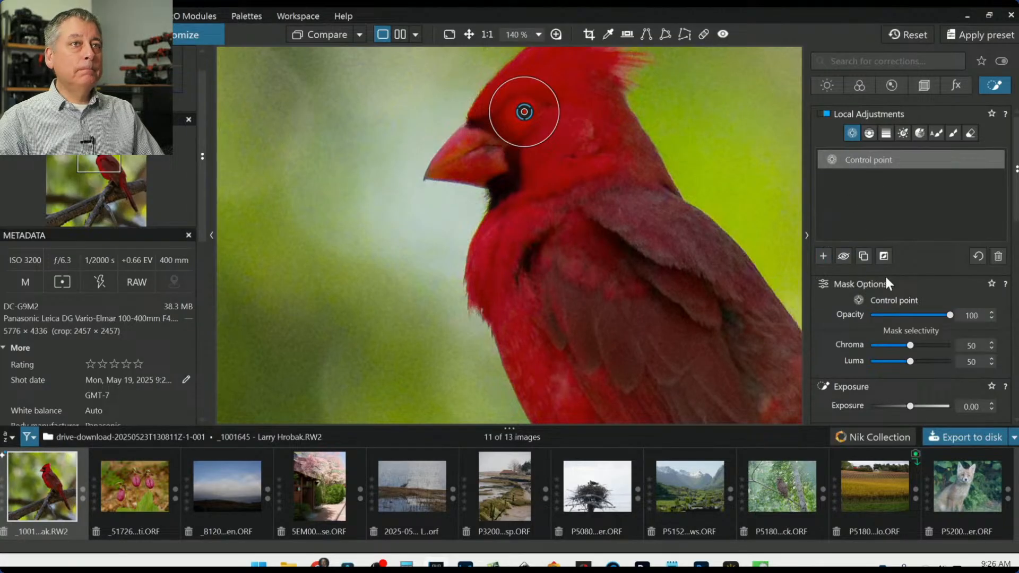
Step: Raise the Shadows of the eye's control point to 82
scroll(941, 340, "down", 3)
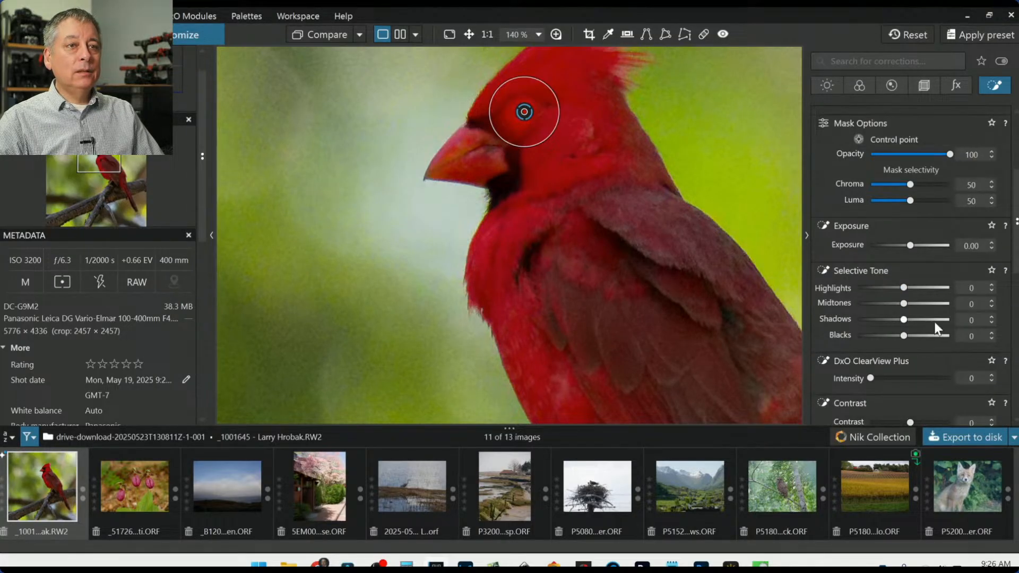
left_click(935, 319)
left_click_drag(934, 320, 941, 321)
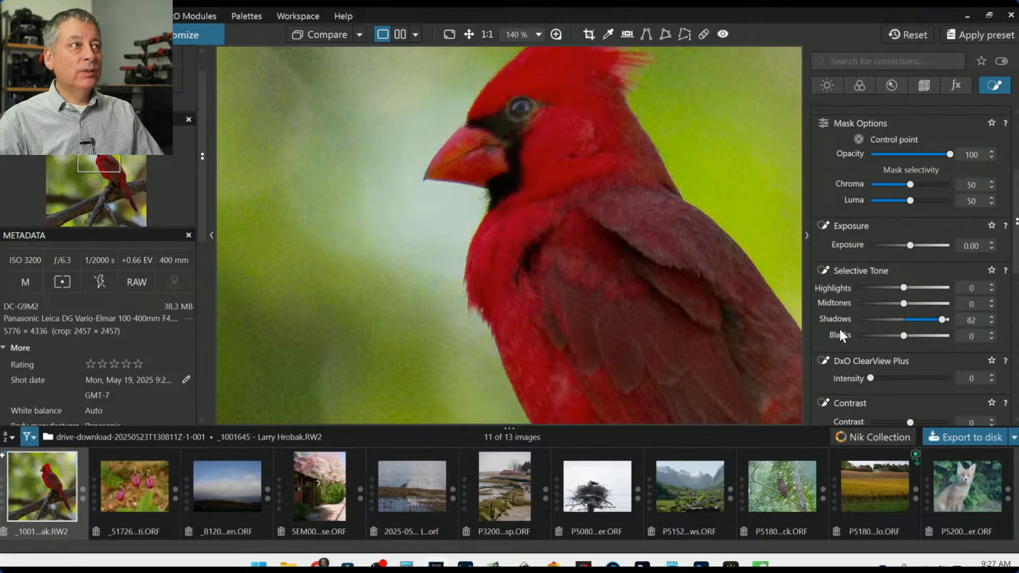
Step: Set the eye control point's DxO ClearView Plus intensity to 89 and its Microcontrast to 59
scroll(840, 329, "down", 1)
left_click(916, 343)
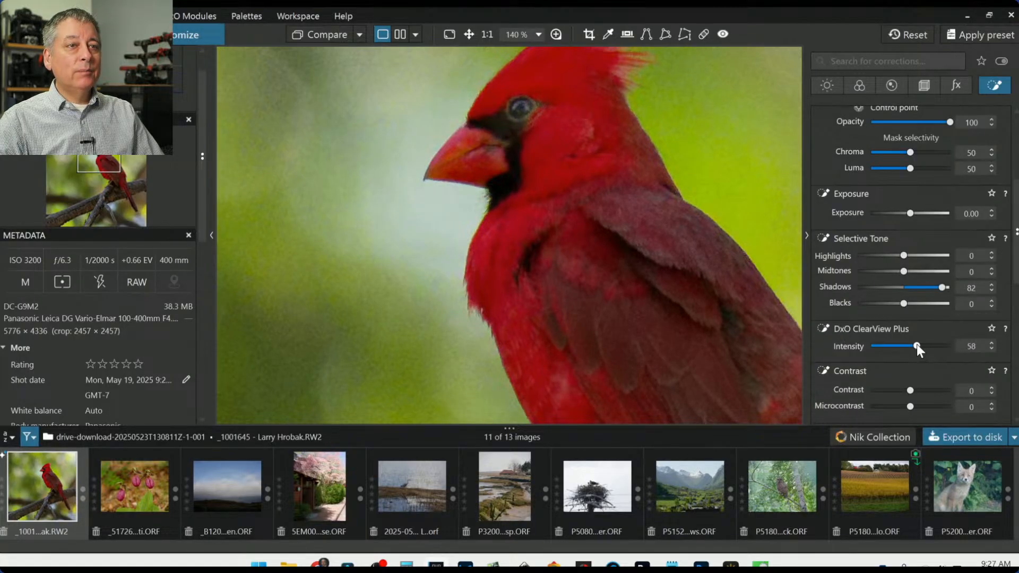
left_click_drag(916, 345, 941, 345)
scroll(871, 347, "down", 1)
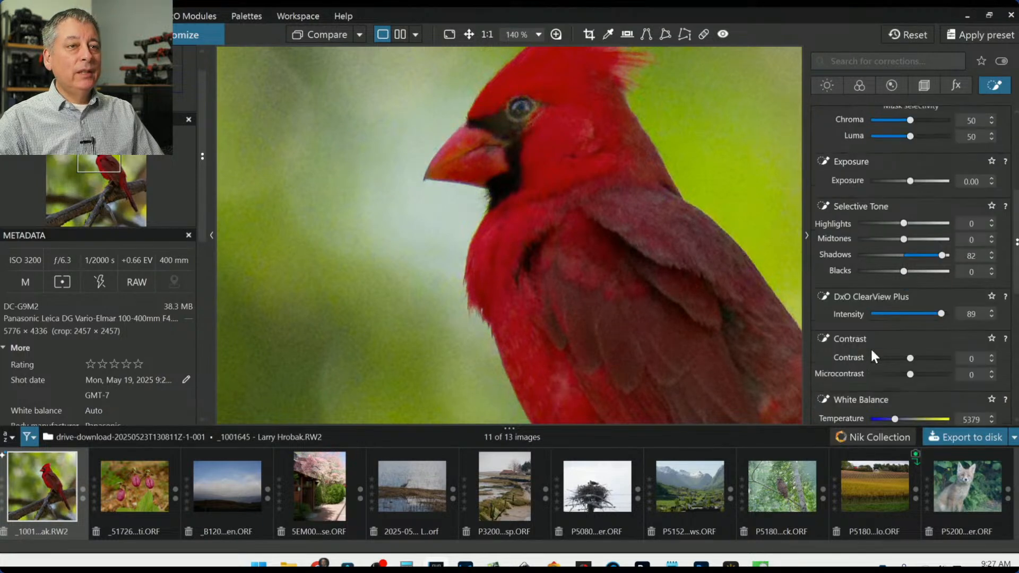
left_click_drag(910, 374, 934, 374)
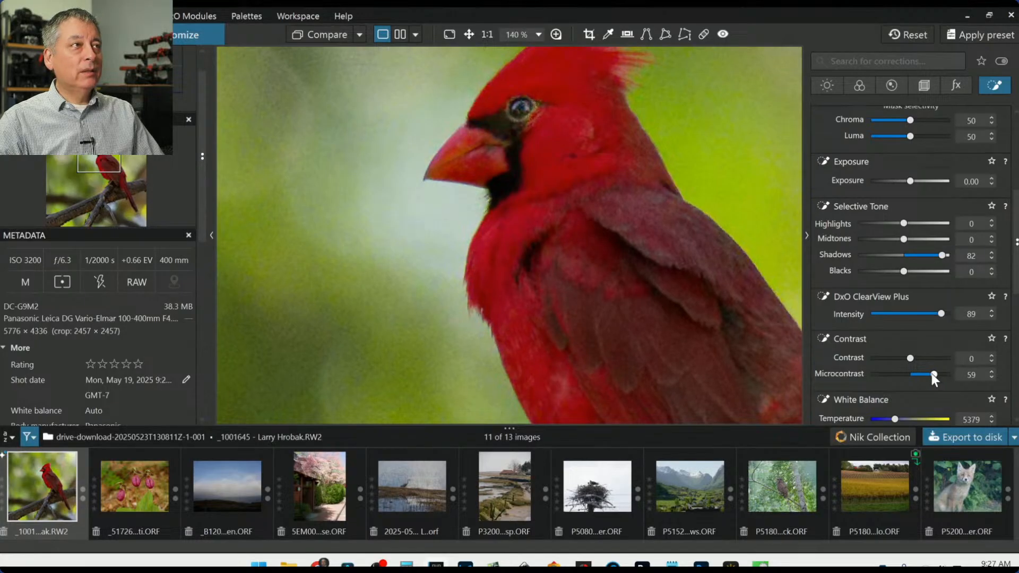
Step: Add a second control point on the cardinal's beak to the eye's mask and enlarge its circle to cover the whole beak
left_click(822, 298)
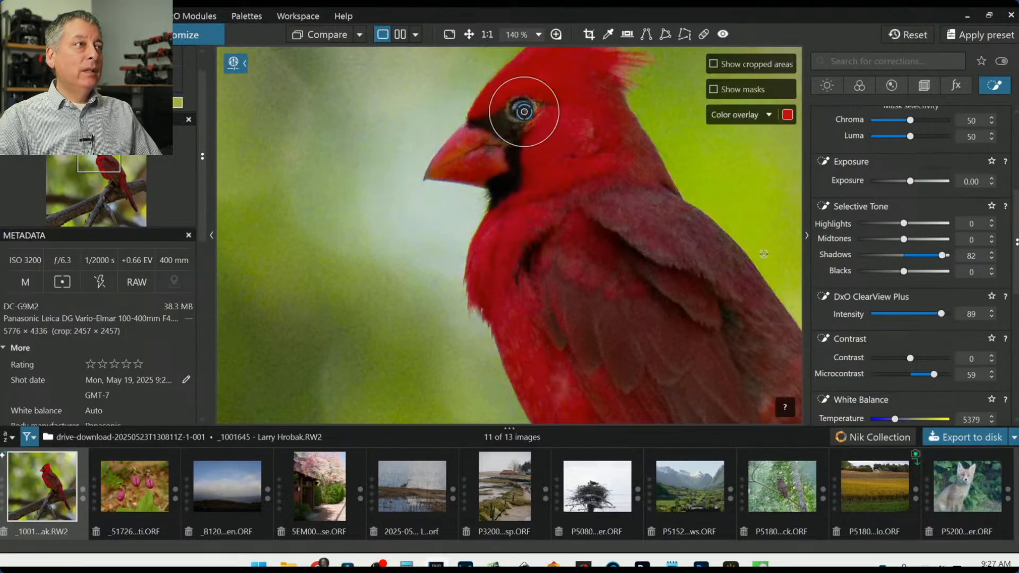
left_click(458, 149)
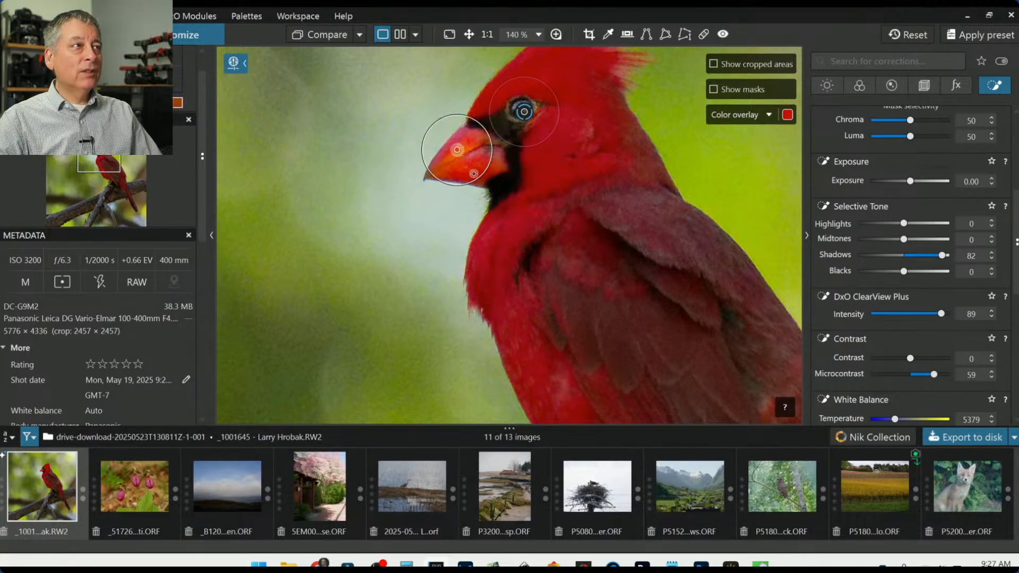
left_click_drag(474, 175, 492, 203)
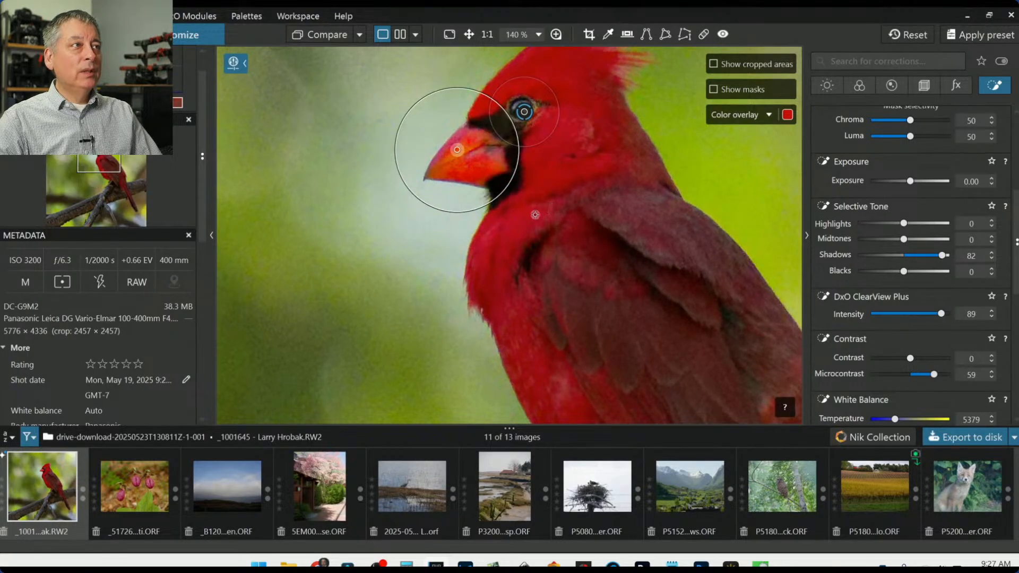
scroll(534, 214, "down", 2)
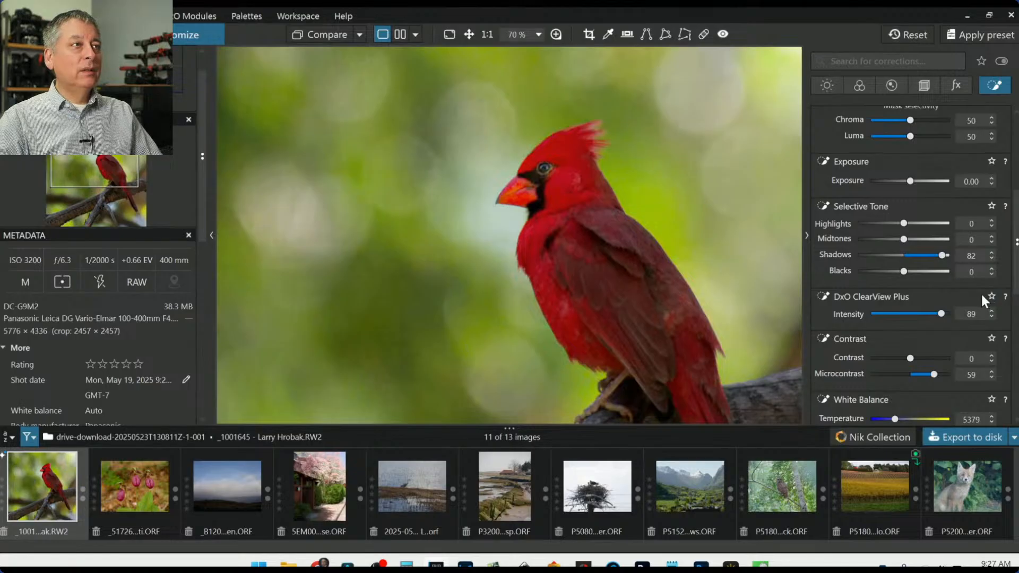
scroll(693, 265, "down", 1)
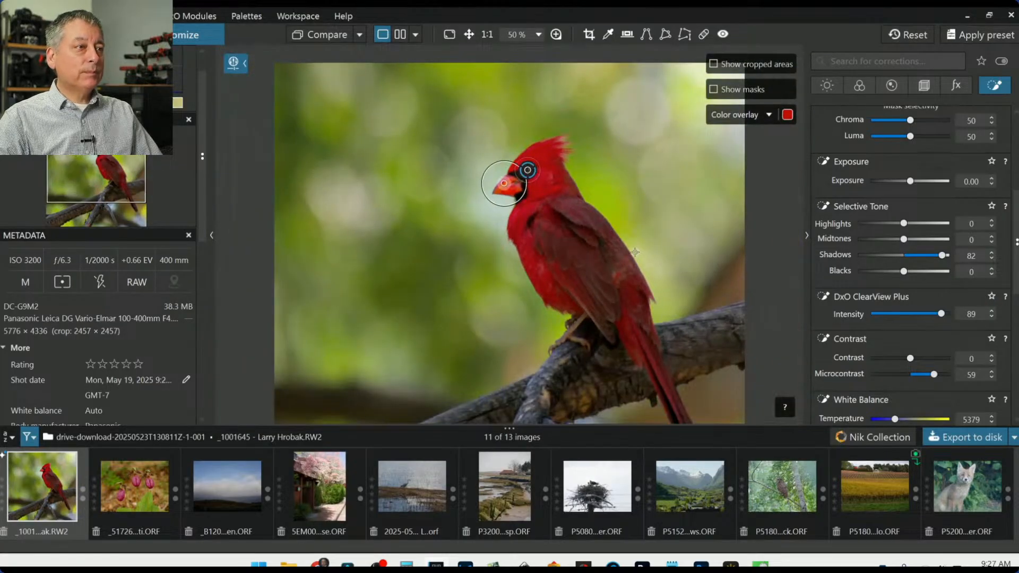
Step: Create a separate control point mask on the cardinal's foot and set its Luma mask selectivity to 54
scroll(567, 365, "up", 3)
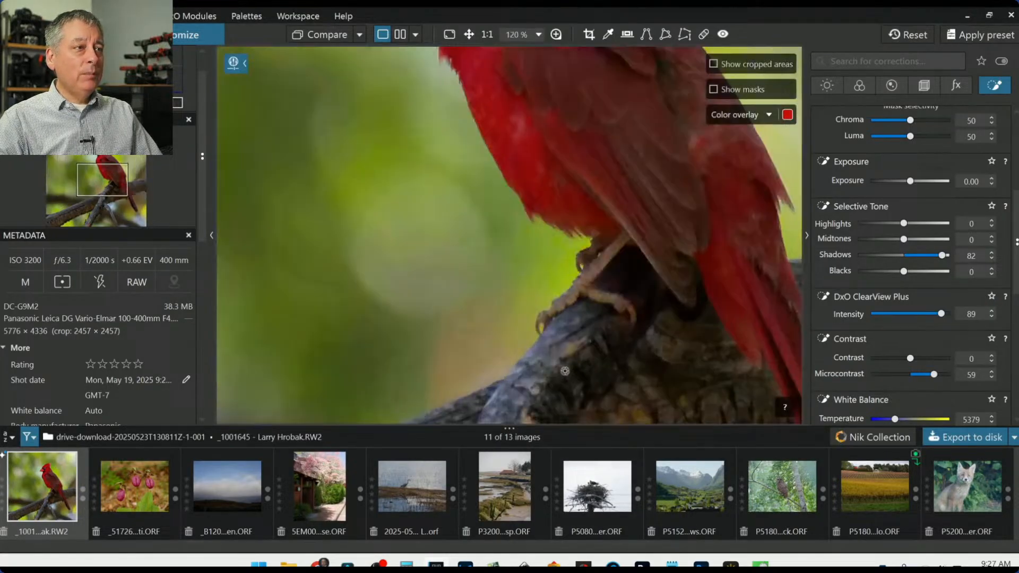
left_click(582, 287)
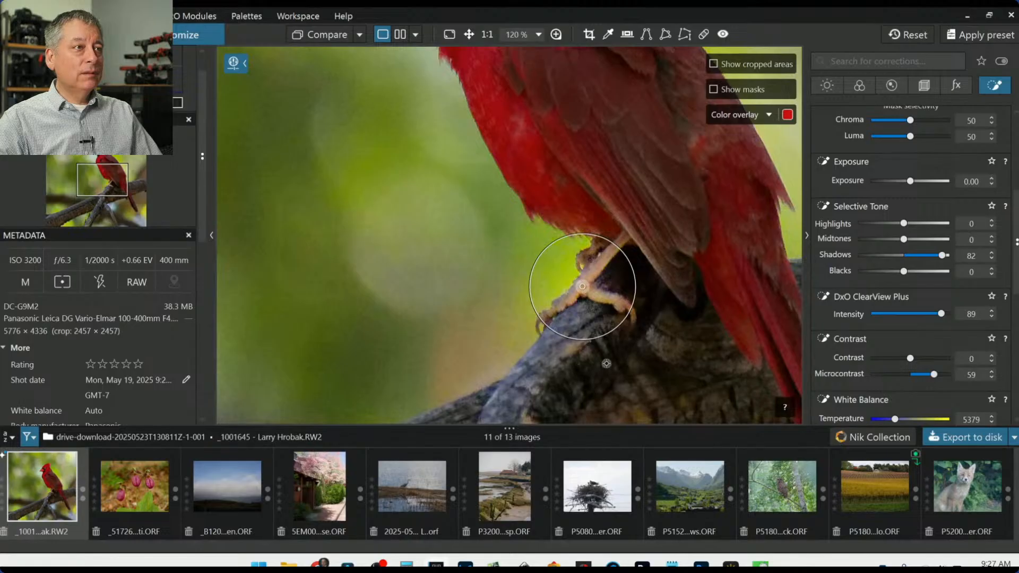
key("ctrl+z")
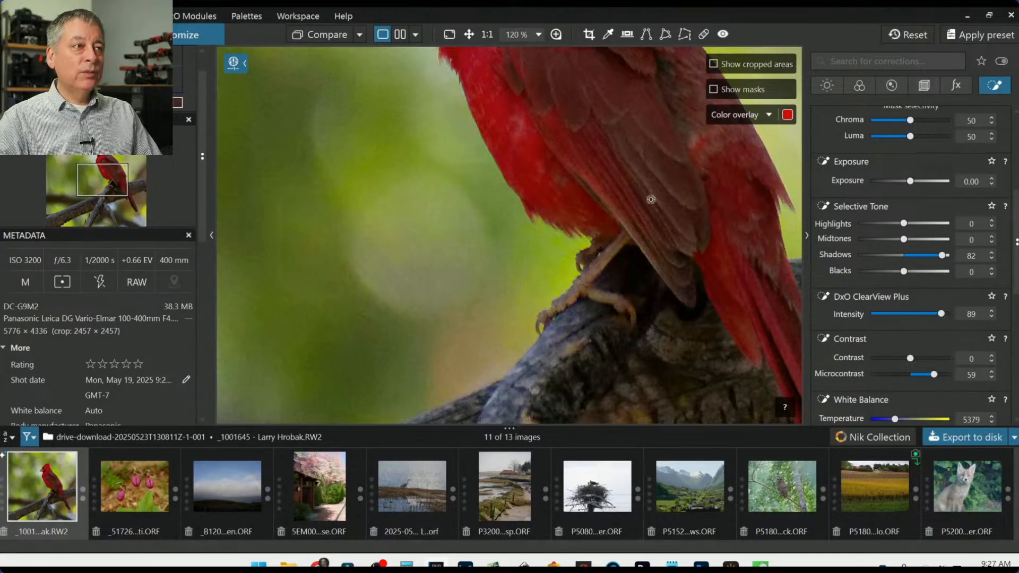
scroll(876, 184, "up", 3)
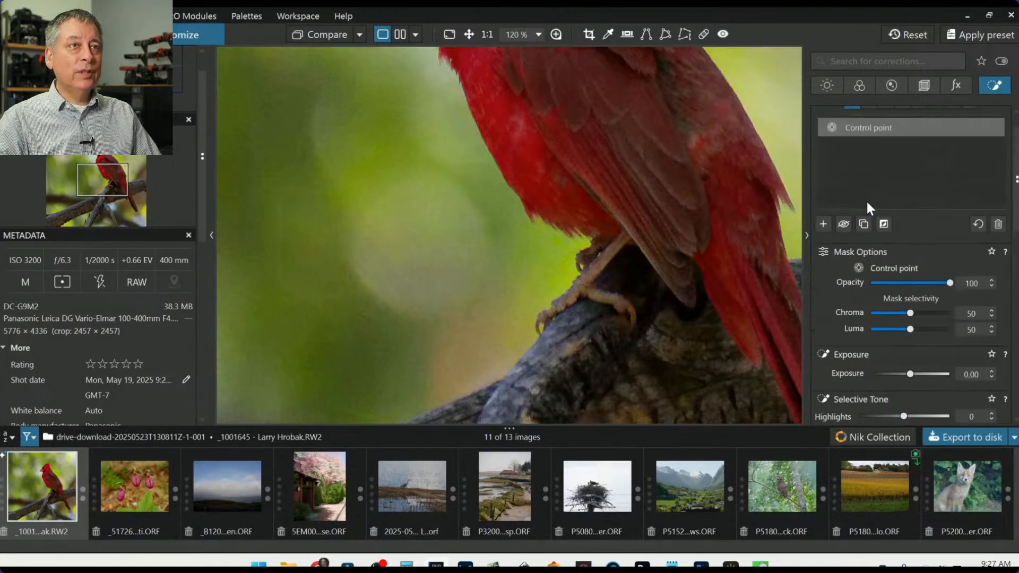
left_click(824, 224)
left_click(582, 290)
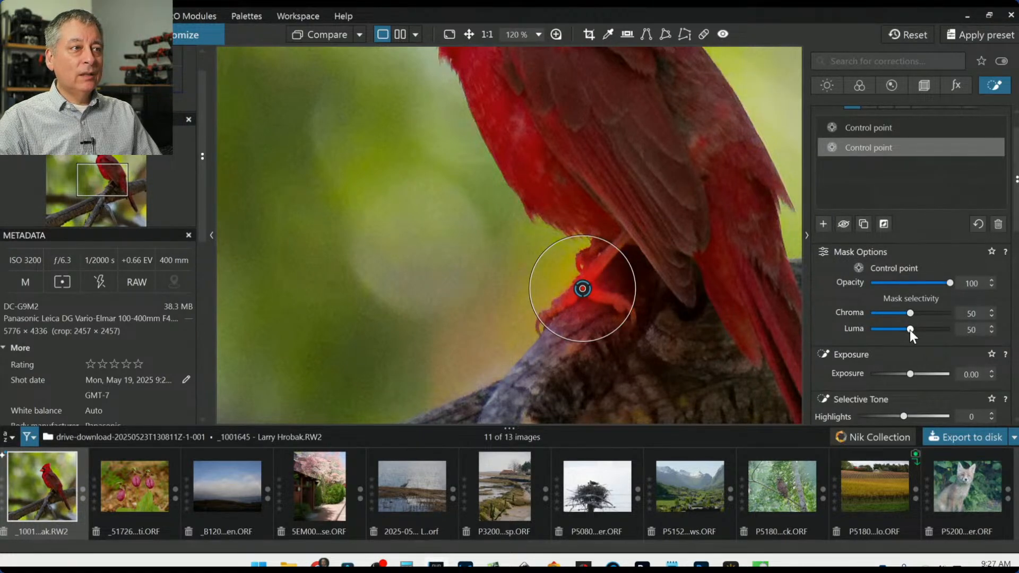
left_click_drag(909, 330, 908, 329)
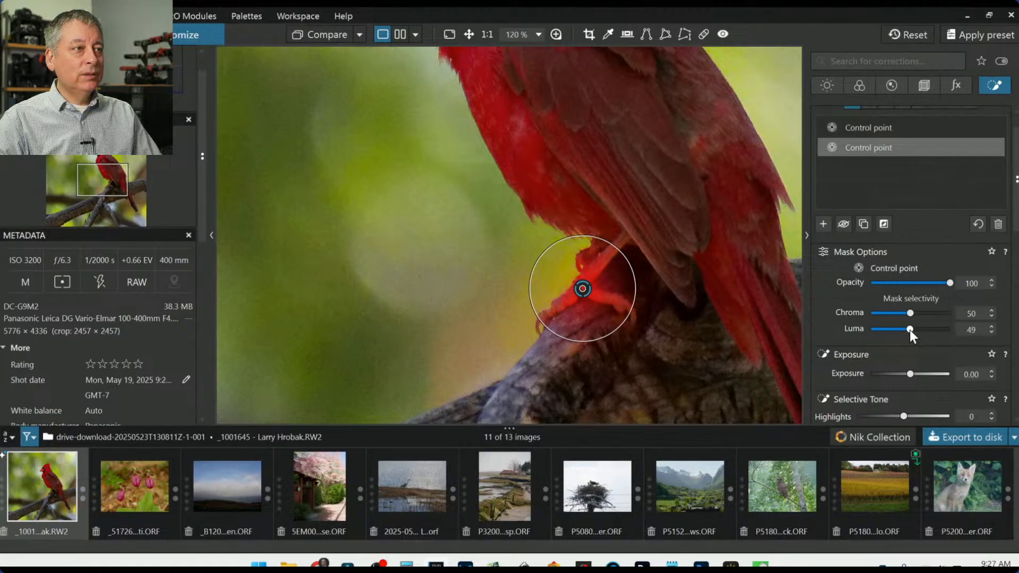
scroll(909, 329, "up", 5)
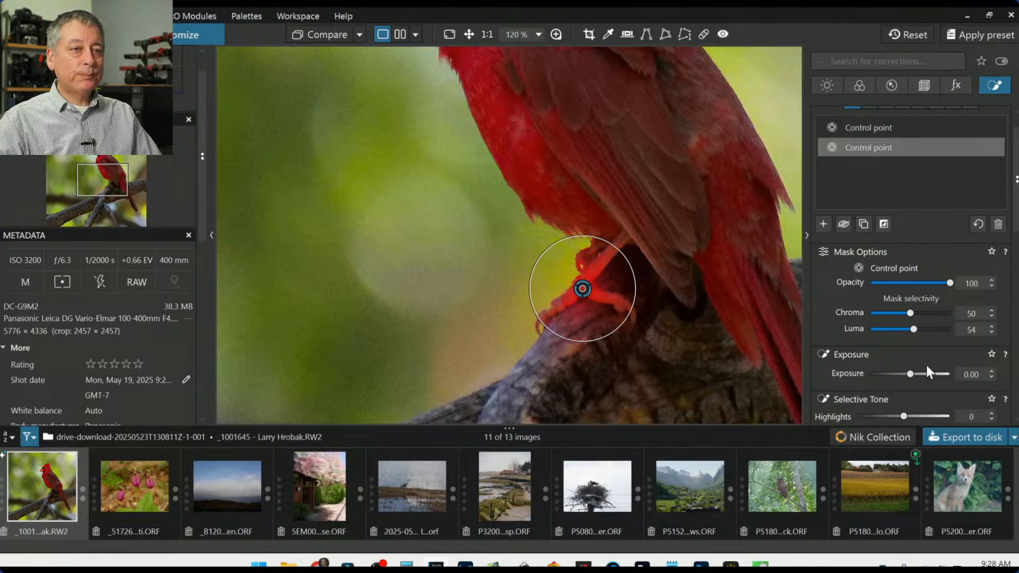
Step: Raise the Midtones of the foot's control point to 66
scroll(928, 364, "down", 3)
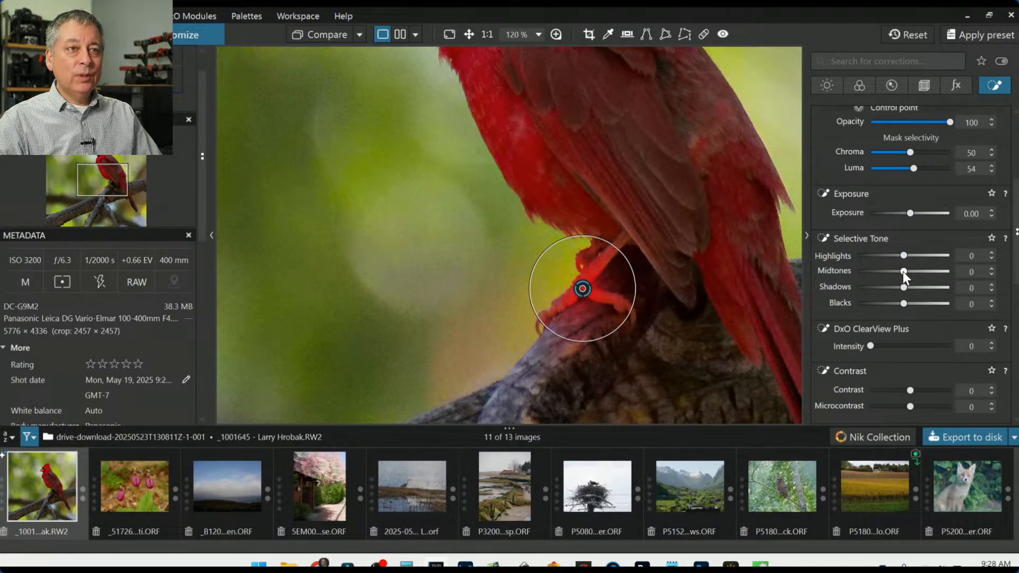
left_click_drag(903, 272, 928, 271)
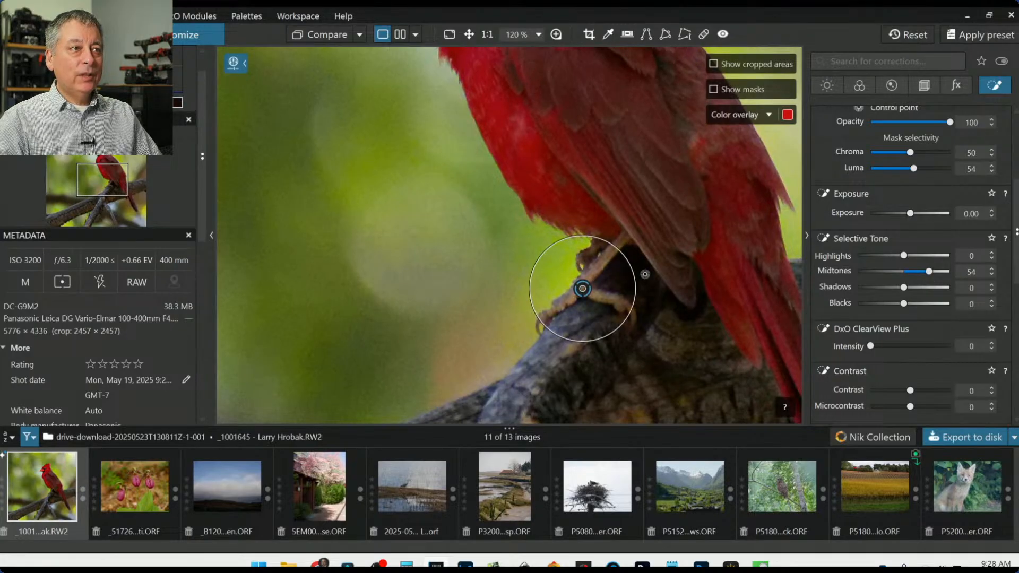
left_click_drag(931, 272, 934, 270)
Step: Set the Microcontrast of the foot's control point to 48
scroll(932, 343, "down", 1)
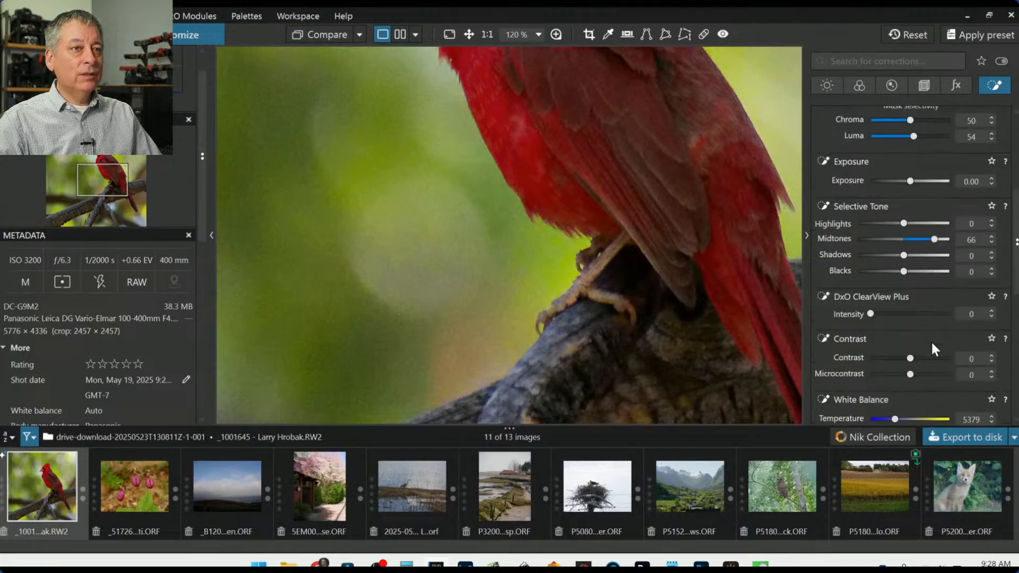
scroll(909, 331, "down", 6)
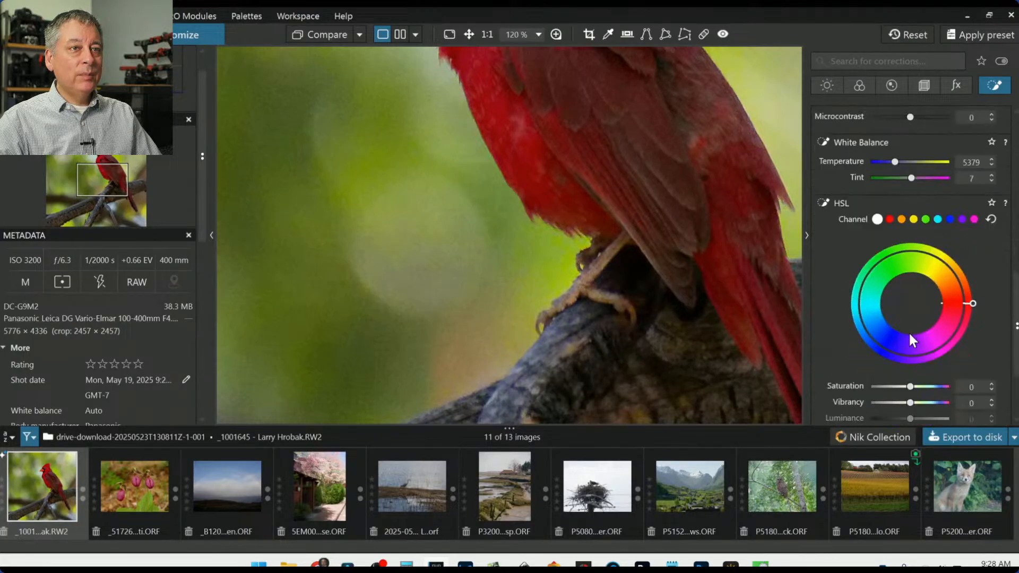
scroll(909, 340, "down", 3)
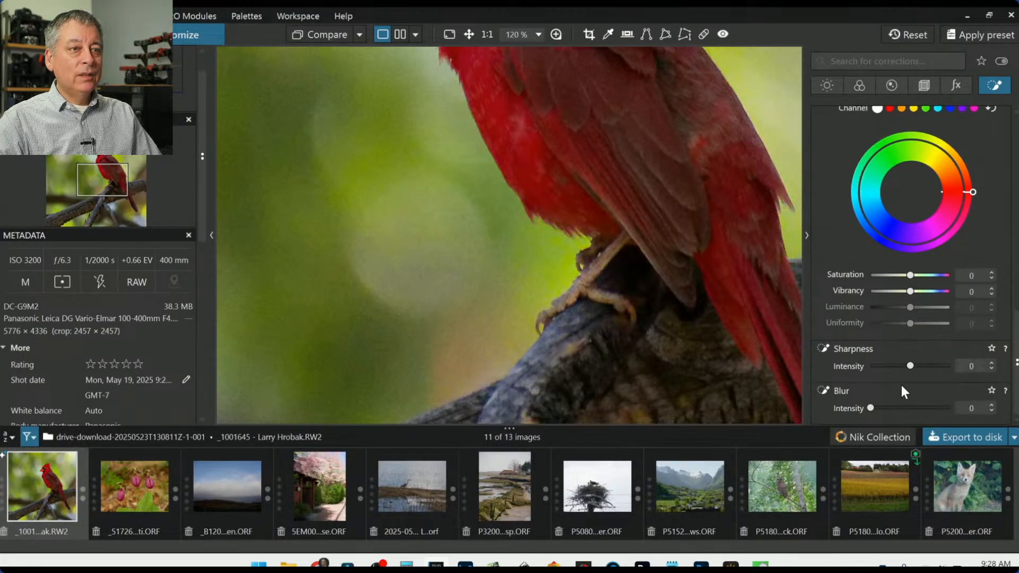
scroll(895, 346, "up", 4)
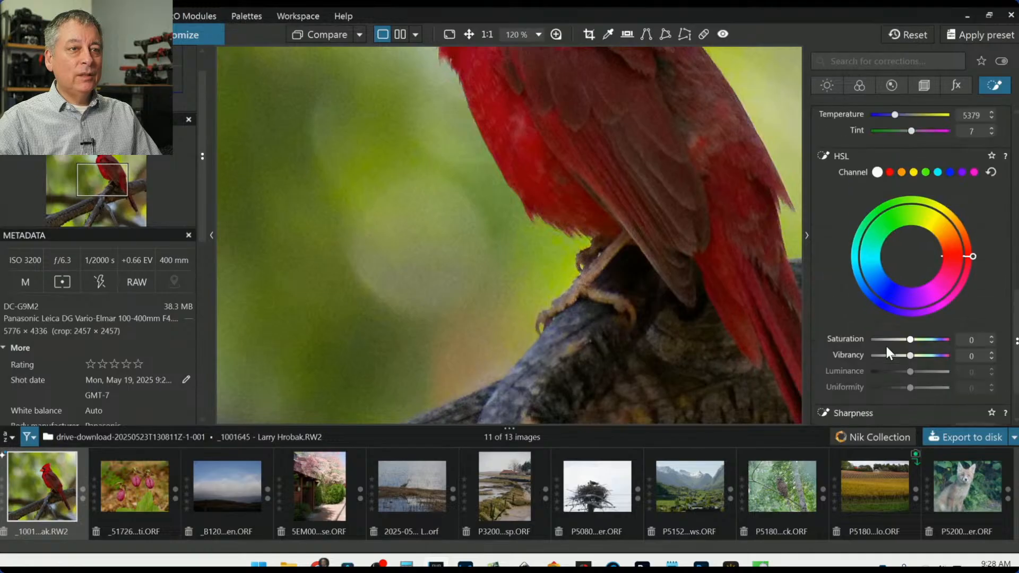
left_click(826, 84)
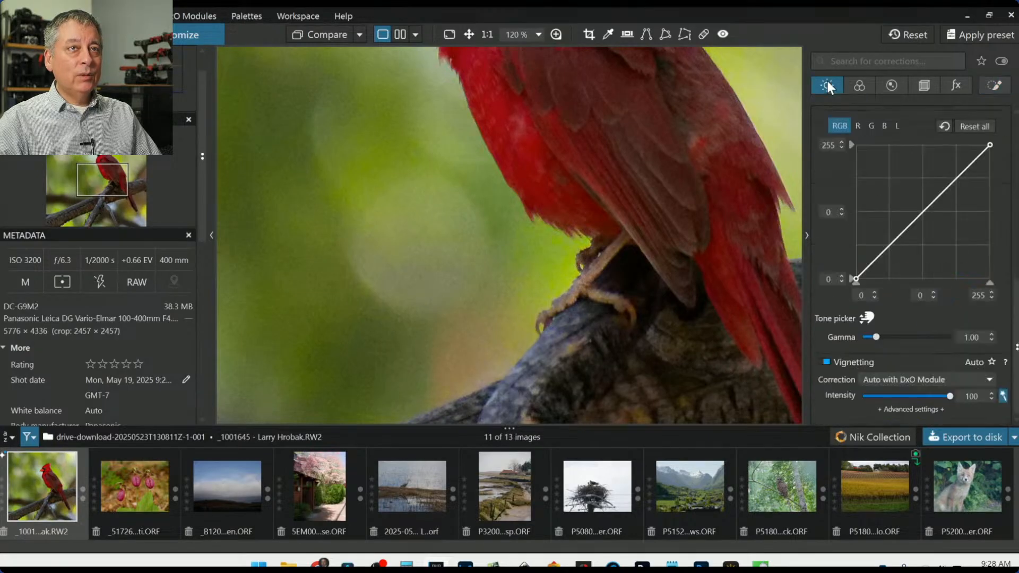
left_click(994, 85)
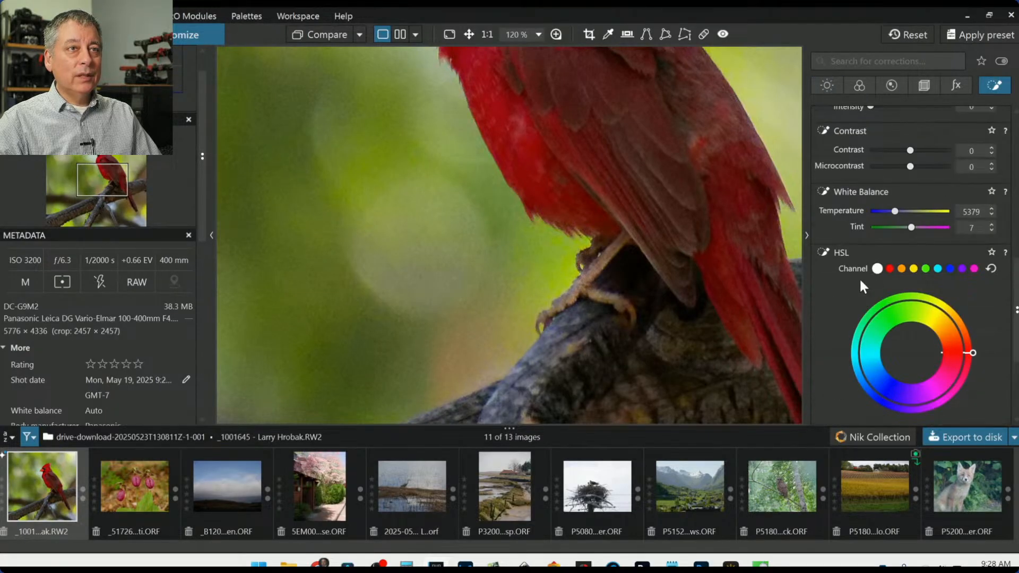
scroll(859, 276, "up", 1)
left_click_drag(908, 200, 929, 199)
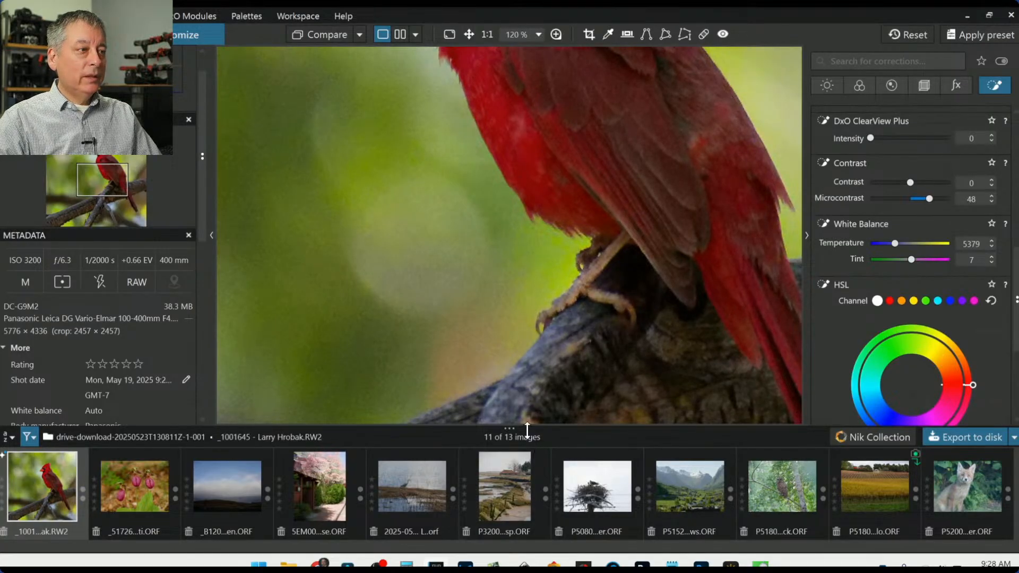
Step: Collapse the image browser to enlarge the preview and fit the whole cardinal photo in view
left_click_drag(527, 429, 524, 550)
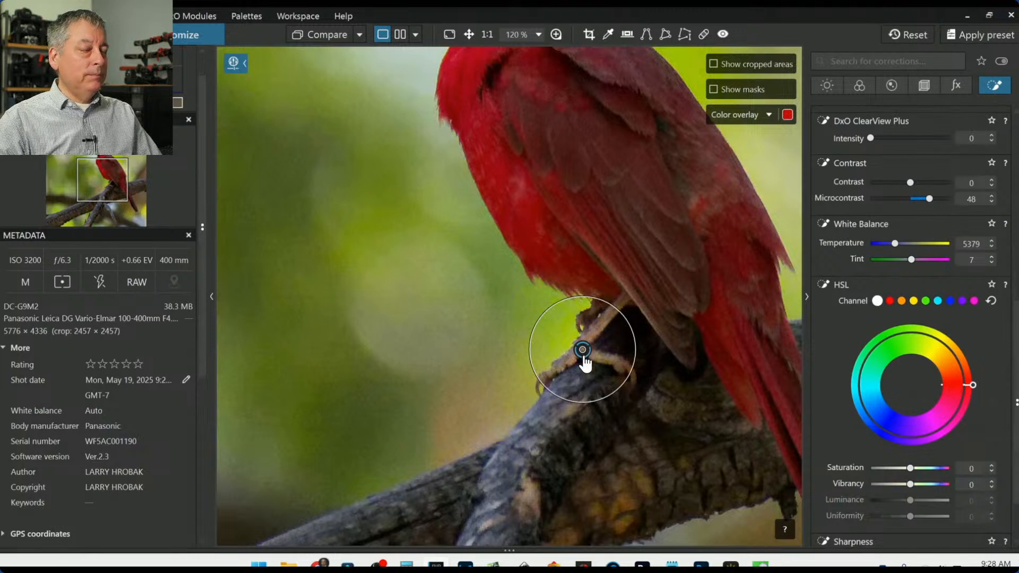
scroll(589, 351, "down", 2)
scroll(588, 347, "down", 4)
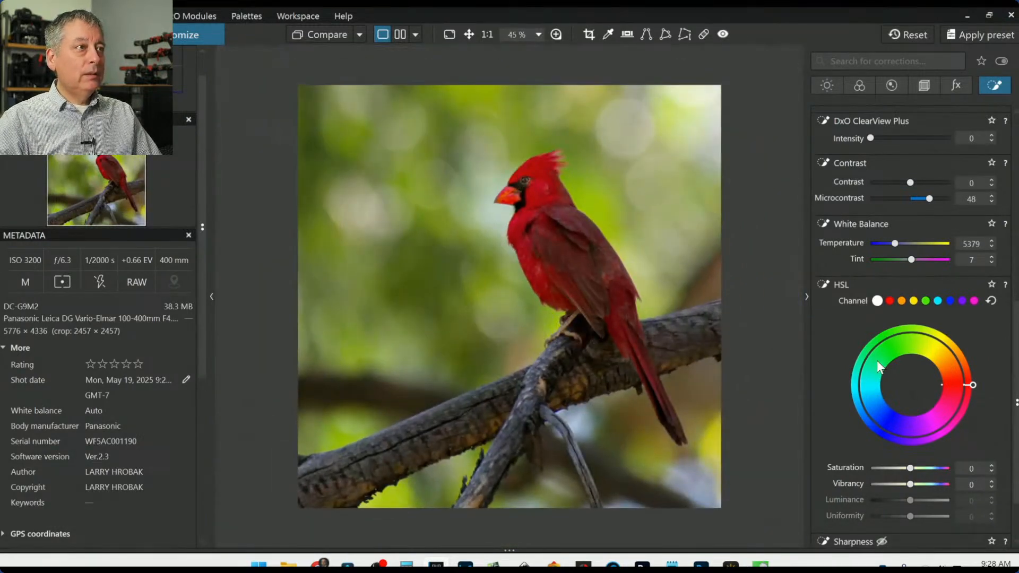
Step: Create another new mask with a control point on the cardinal's upper back and enlarge its circle over the back and wing
mouse_move(590, 352)
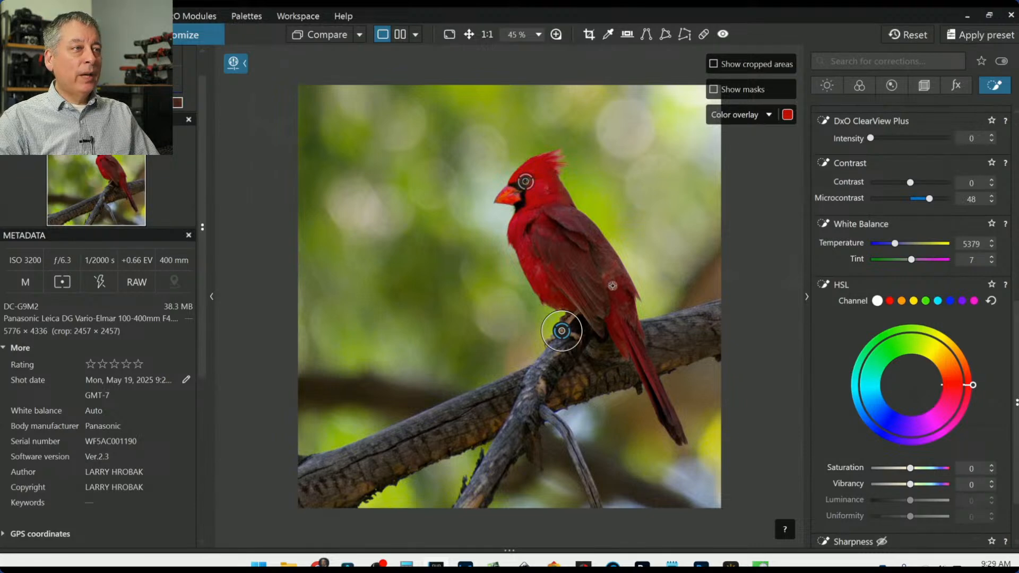
scroll(871, 221, "up", 7)
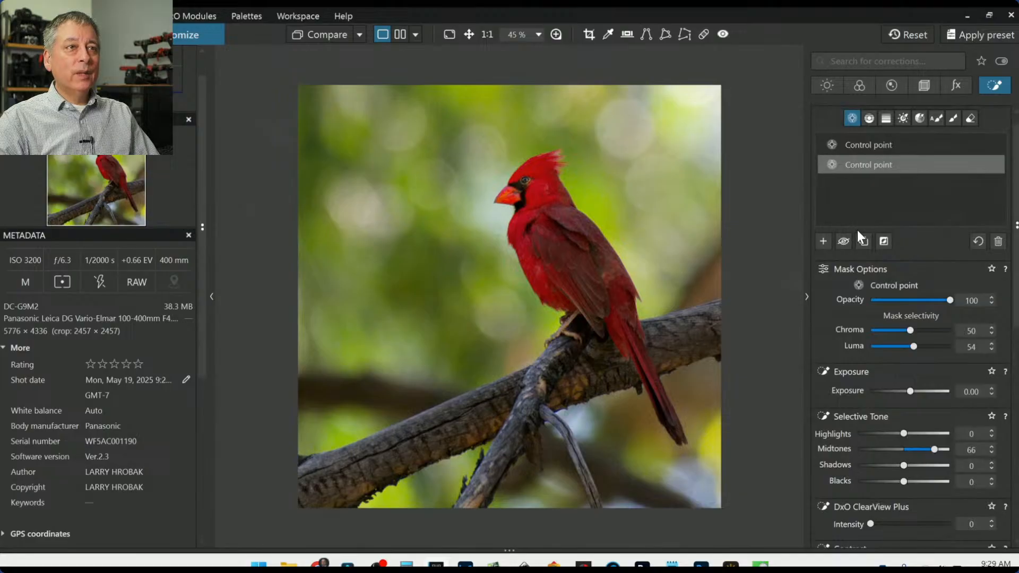
left_click(829, 242)
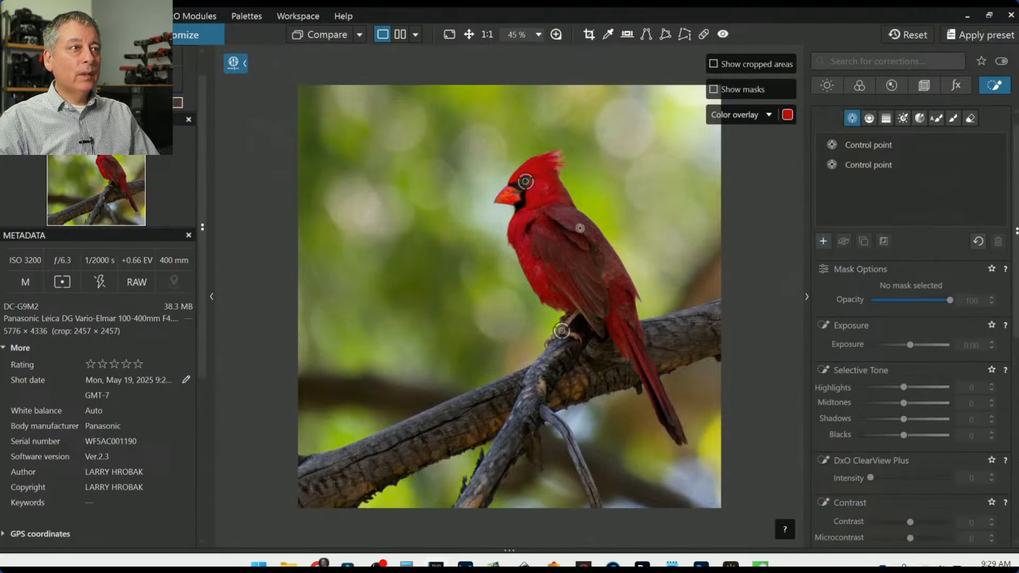
left_click(822, 241)
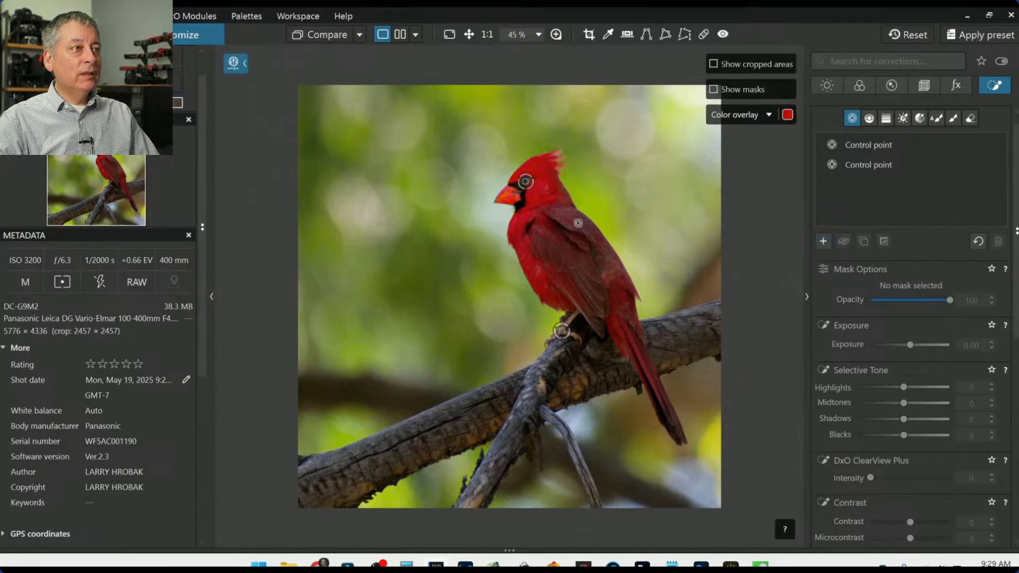
left_click(578, 223)
left_click_drag(582, 234, 604, 274)
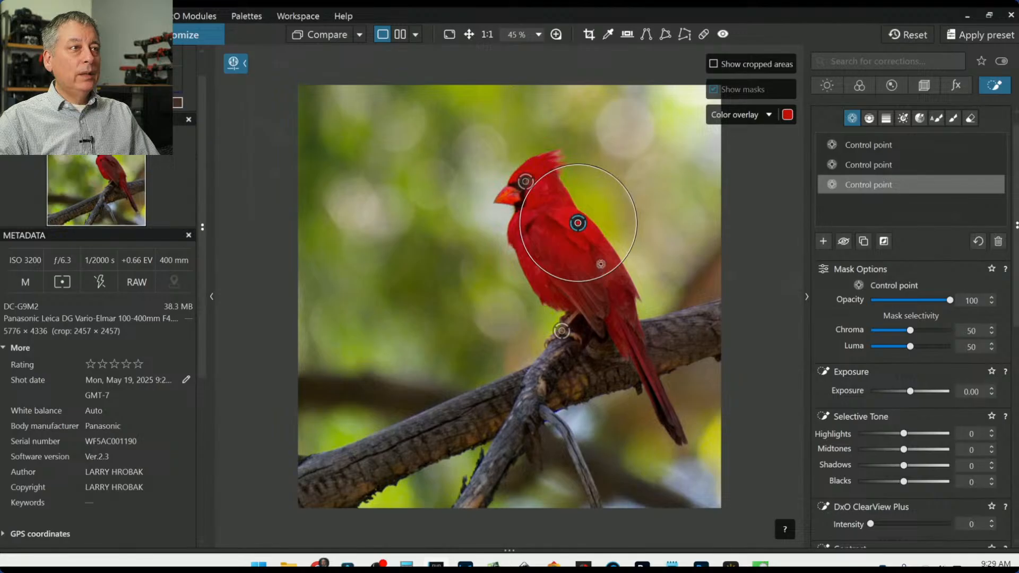
Step: Add control points on the cardinal's lower back and the base of the tail, and set the mask's Chroma selectivity to 55
left_click(600, 263)
left_click(625, 335)
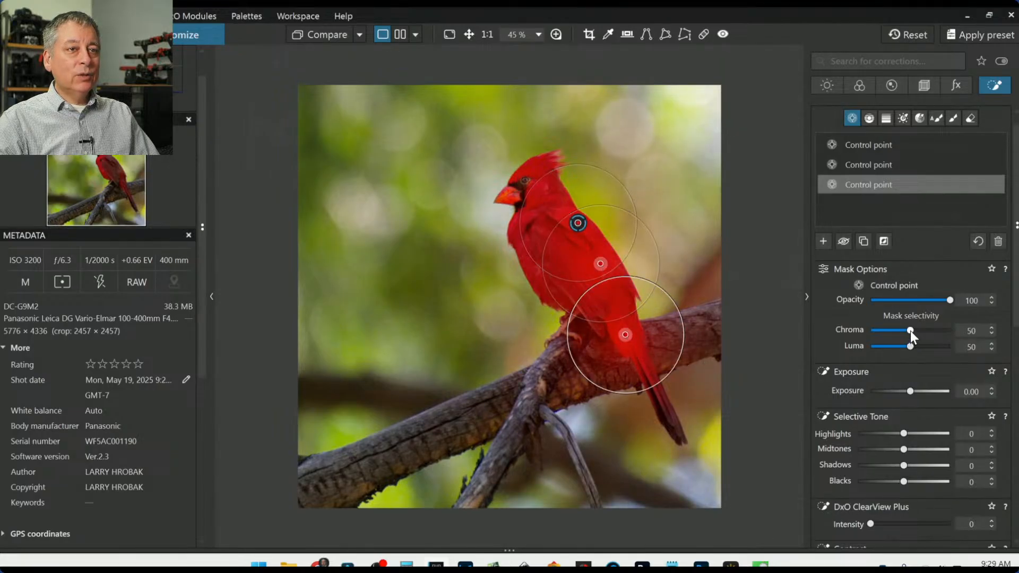
left_click_drag(910, 331, 911, 333)
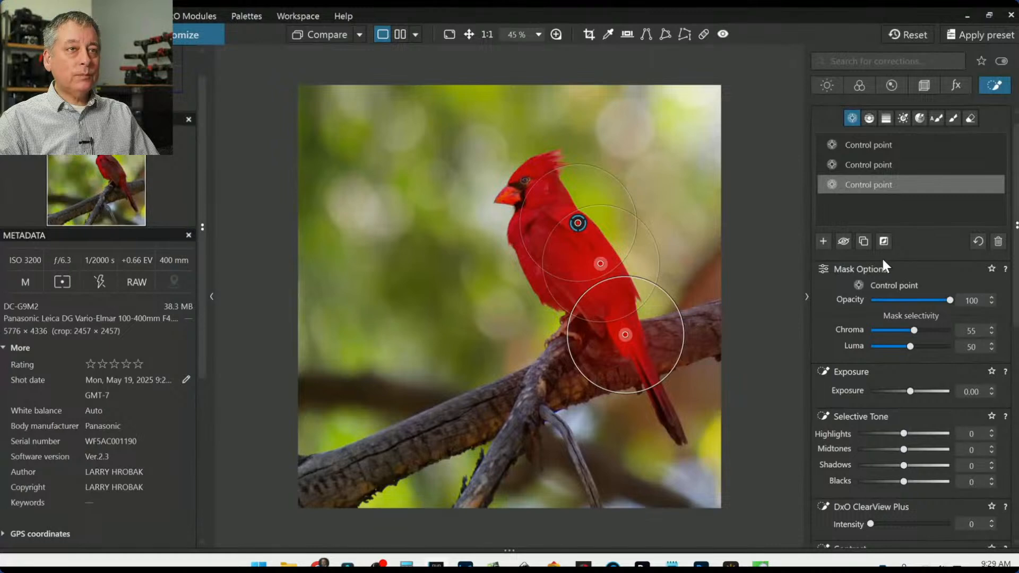
Step: Brighten the body mask's Selective Tone with Highlights 62, Midtones 38 and Shadows 14
scroll(925, 379, "down", 4)
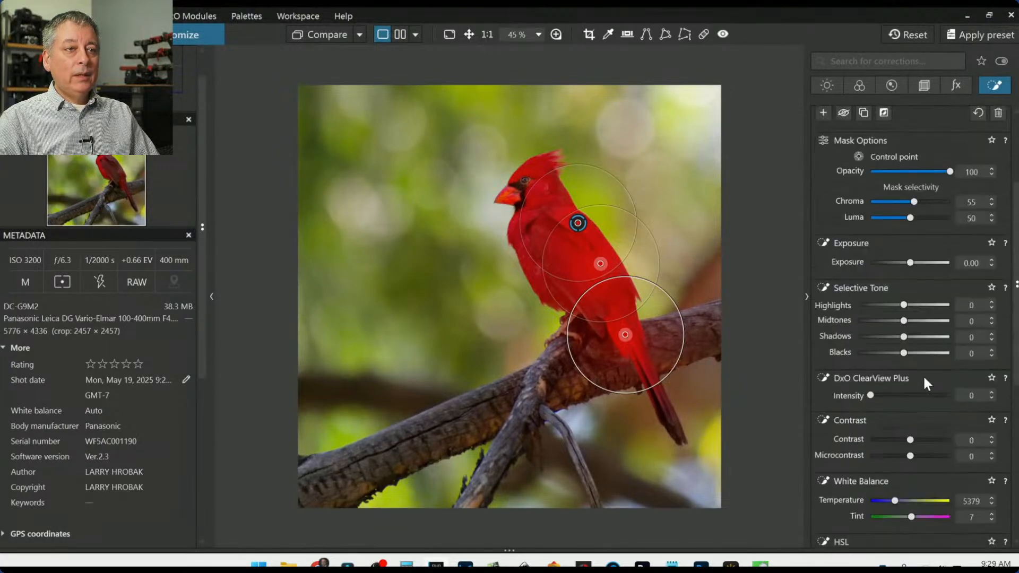
left_click_drag(904, 321, 932, 305)
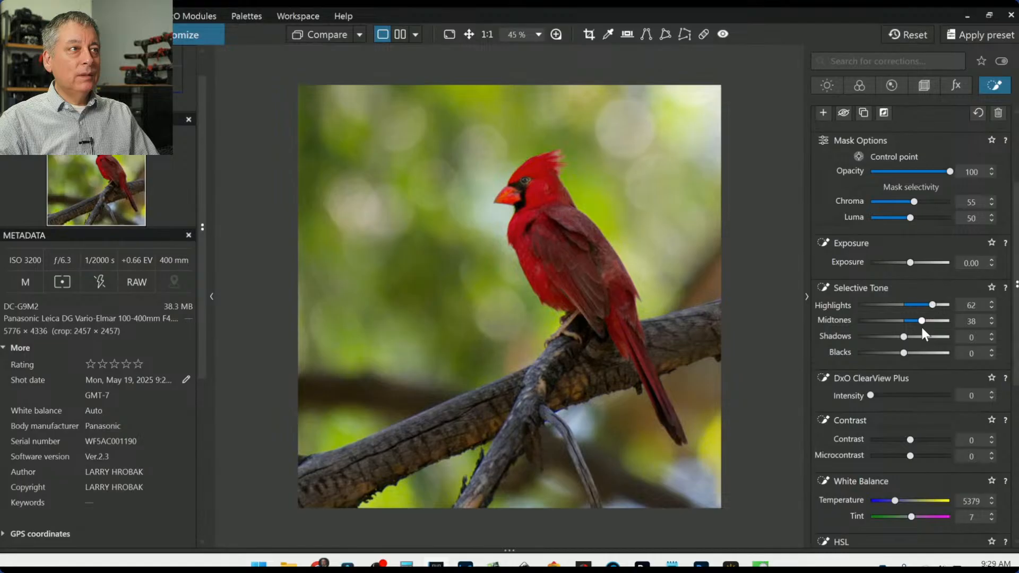
left_click_drag(902, 337, 908, 336)
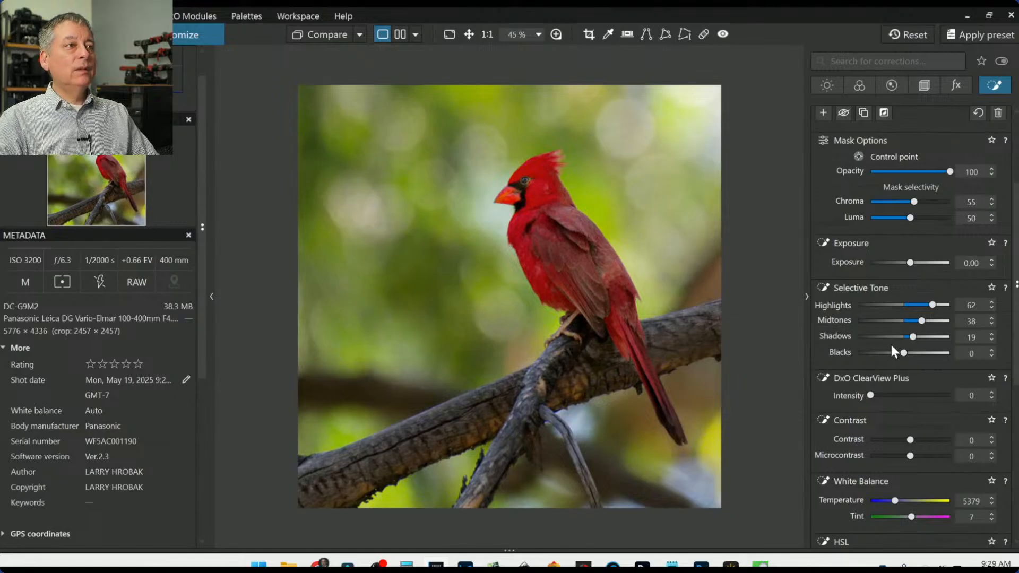
left_click_drag(911, 336, 908, 337)
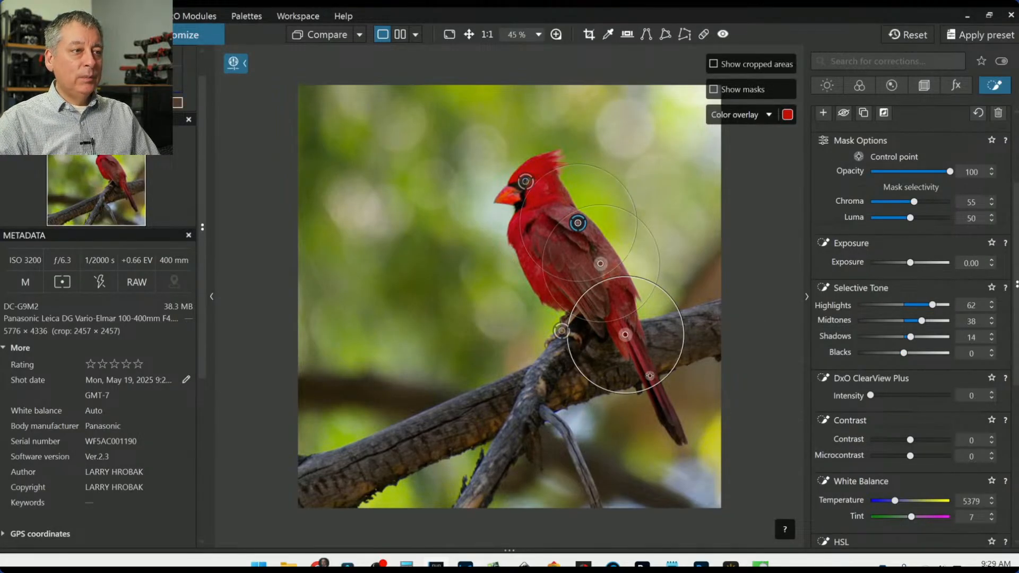
Step: Add control points along the middle and tip of the tail, shrink the body mask's circles to fit the bird, and deselect the mask
left_click(650, 377)
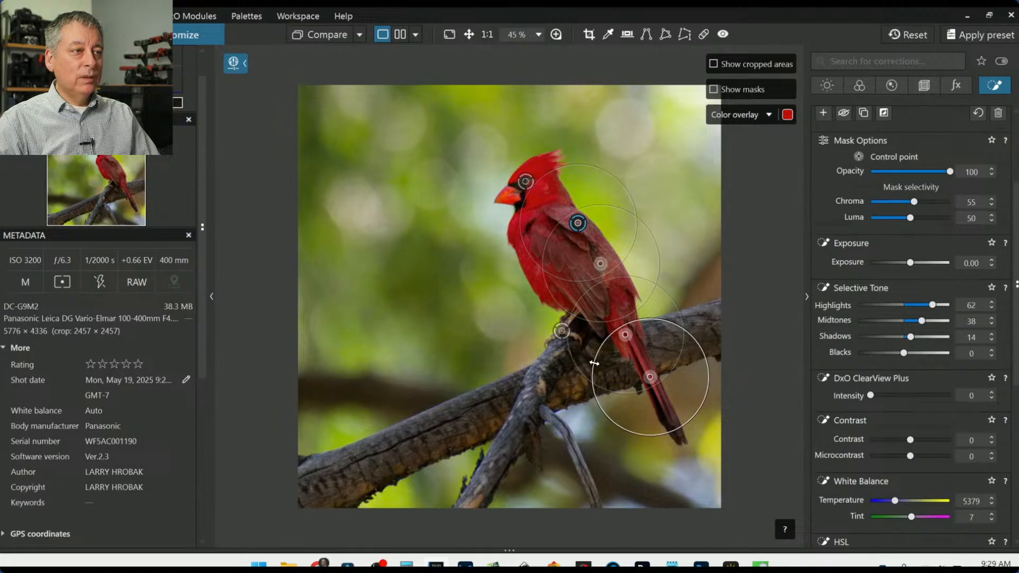
mouse_move(592, 366)
left_mouse_down()
mouse_move(618, 375)
mouse_move(590, 363)
mouse_move(602, 361)
left_mouse_up()
left_click(667, 409)
left_click_drag(646, 225, 642, 229)
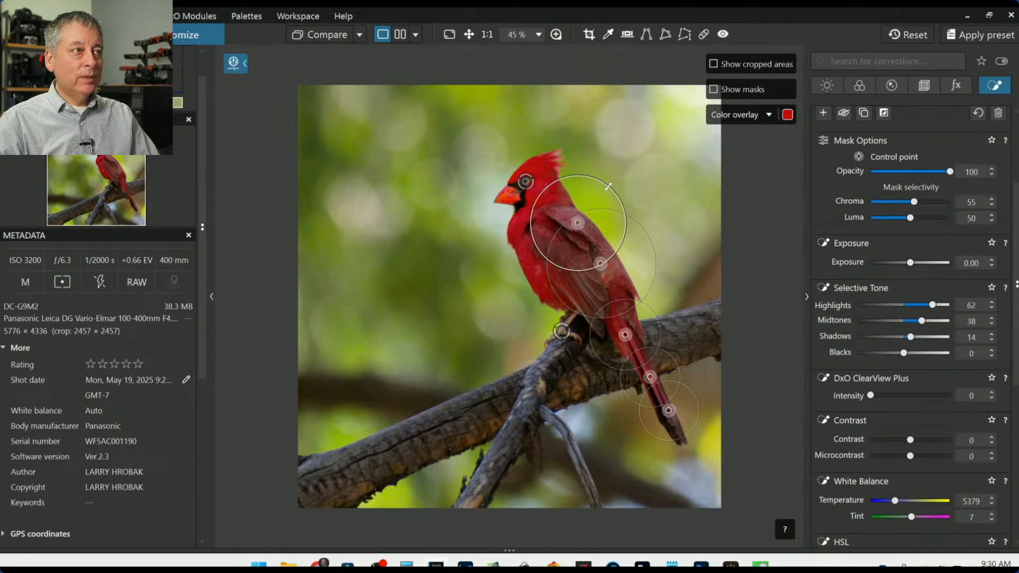
left_click(561, 200)
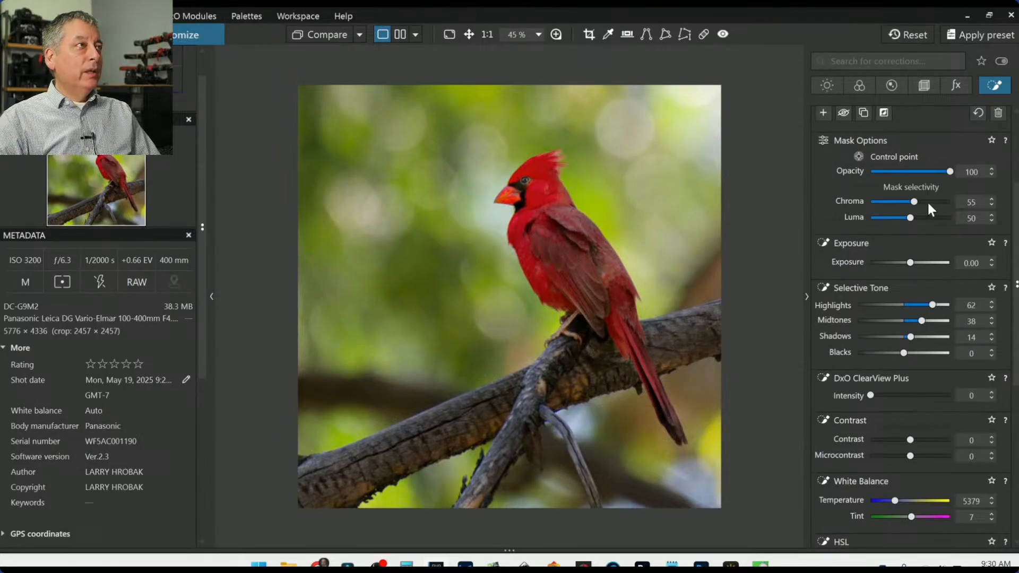
left_click(647, 21)
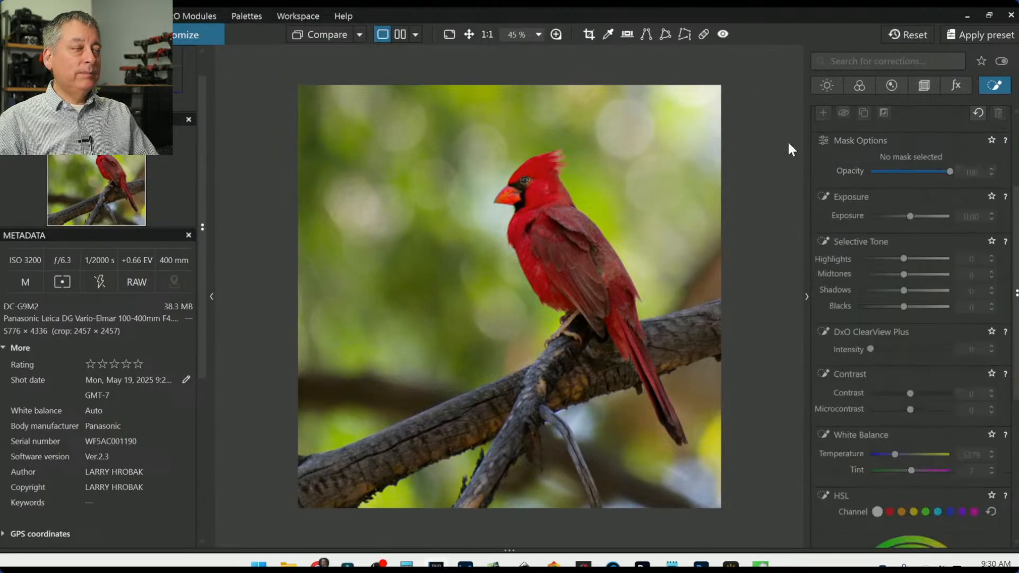
Step: Set the comparison to No corrections (without geometry) and compare the edited cardinal photo with its original
left_click(317, 34)
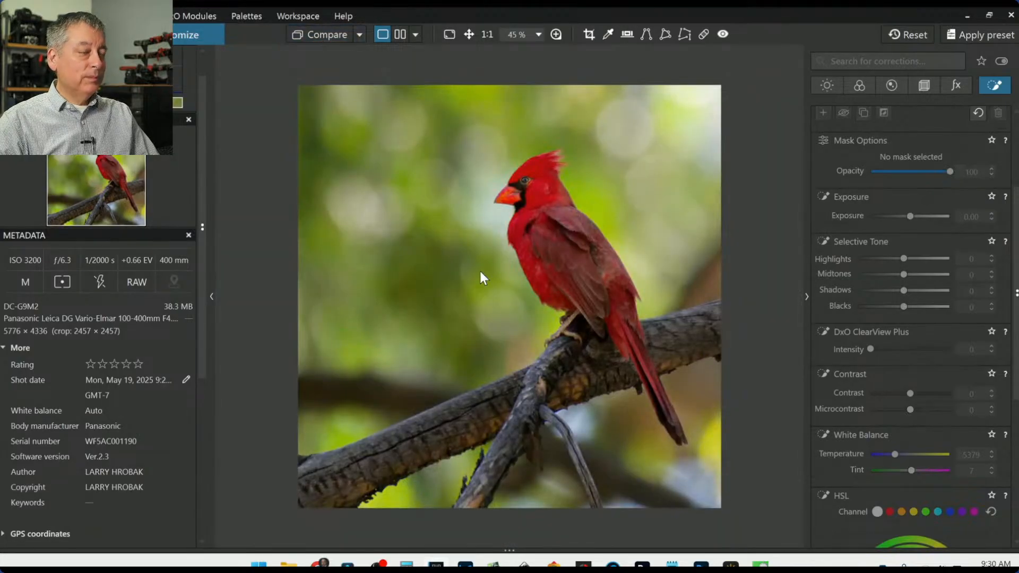
left_click(358, 32)
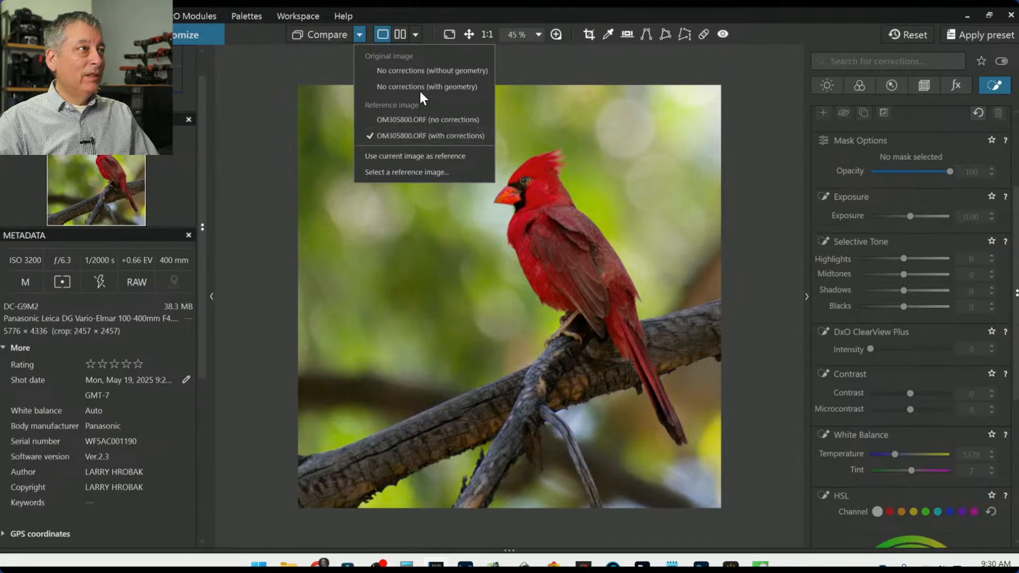
left_click(422, 70)
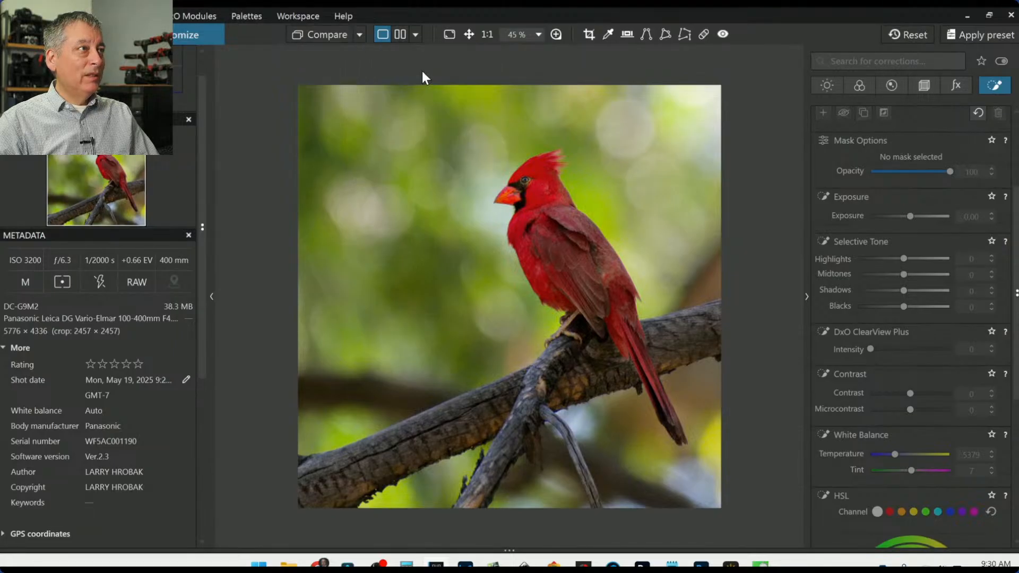
left_click(323, 35)
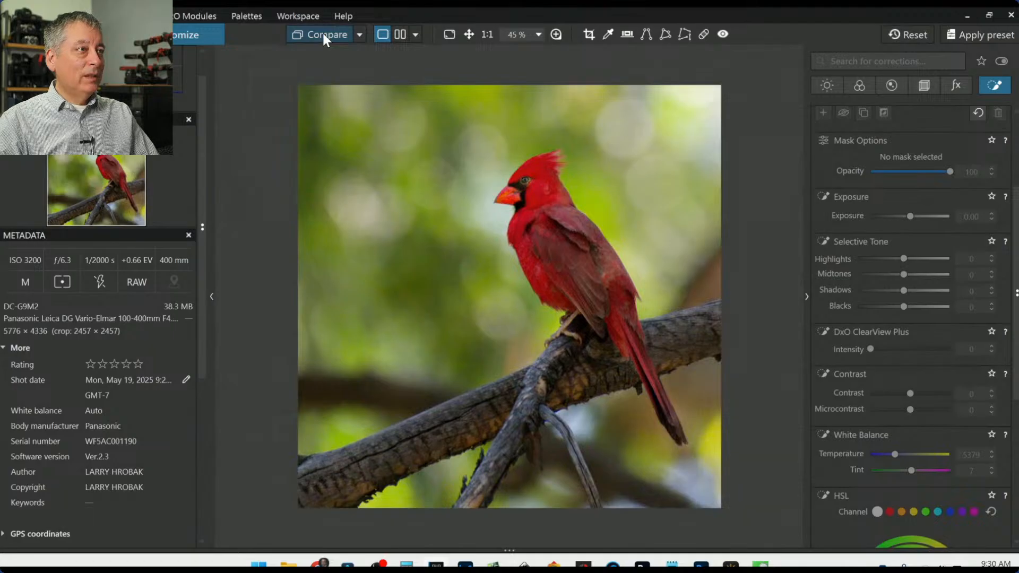
left_click(323, 34)
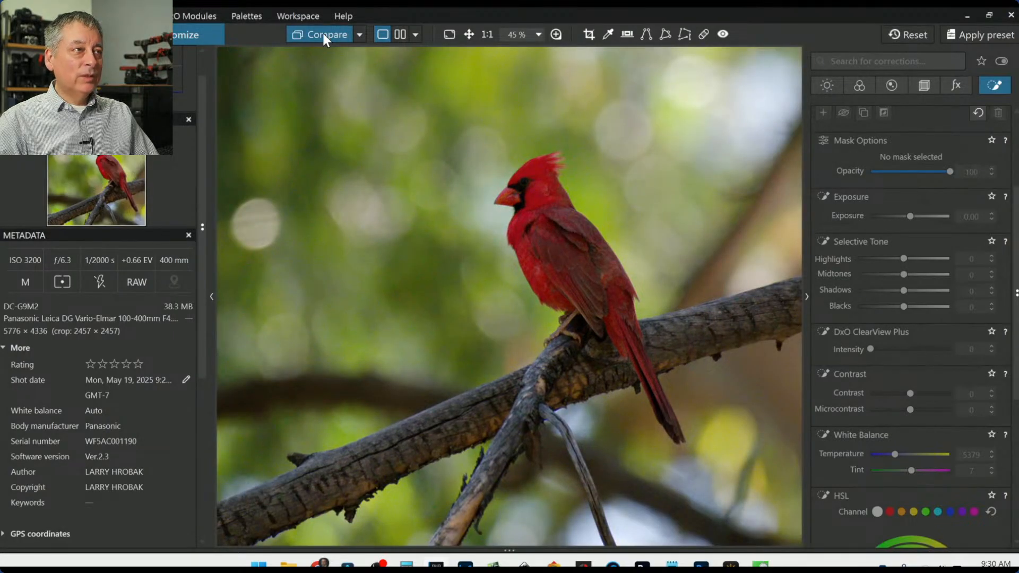
left_click(324, 35)
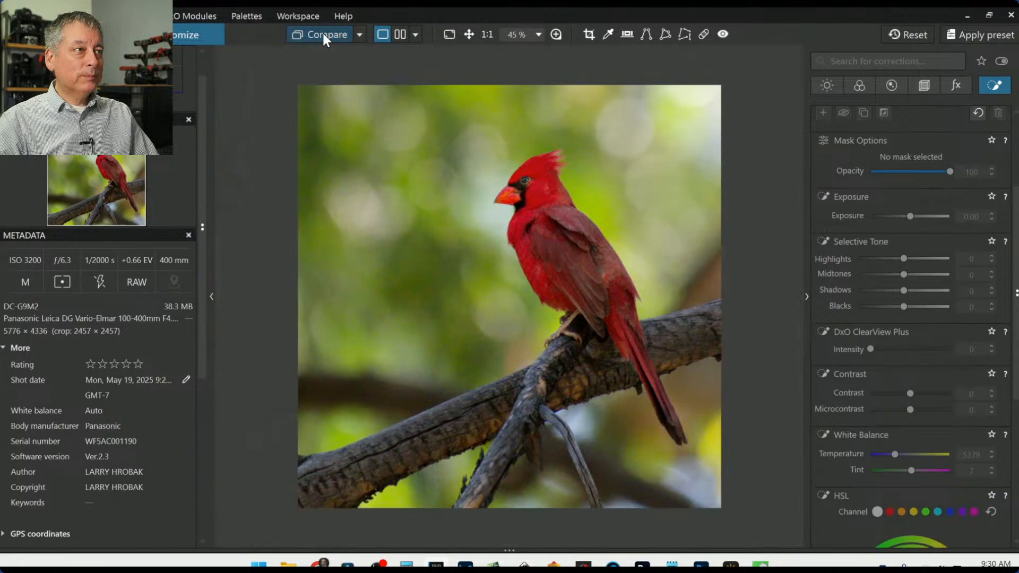
left_click(322, 34)
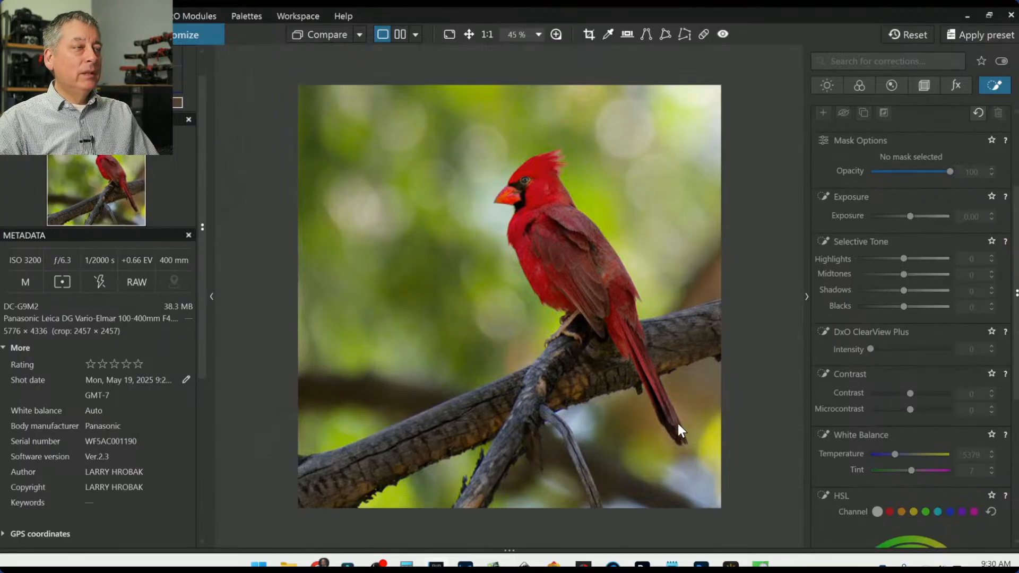
Step: Create a new control point mask on the upper-left background, enlarge its circle, and add a second control point on the lower-left background
scroll(925, 294, "up", 3)
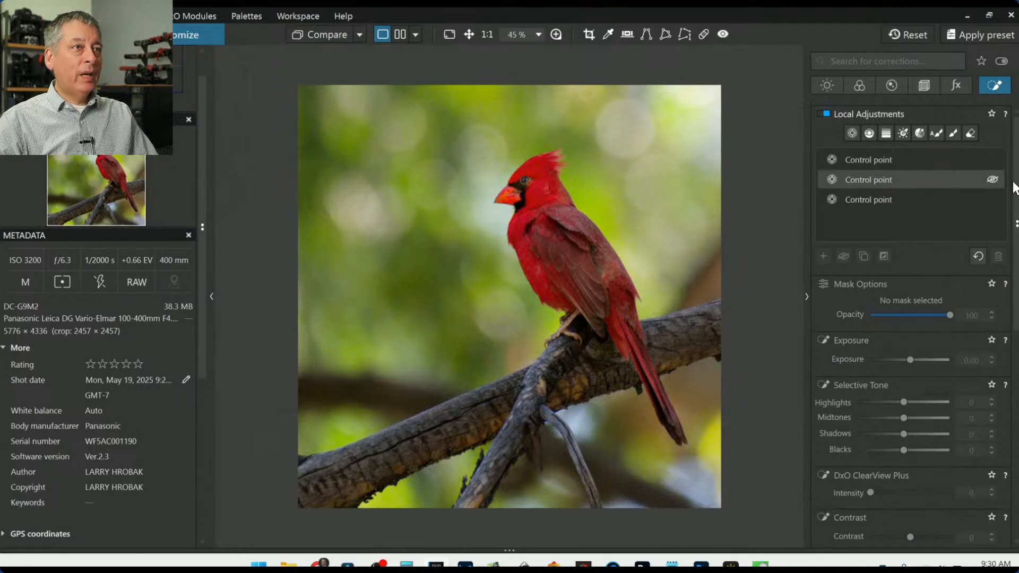
left_click(853, 132)
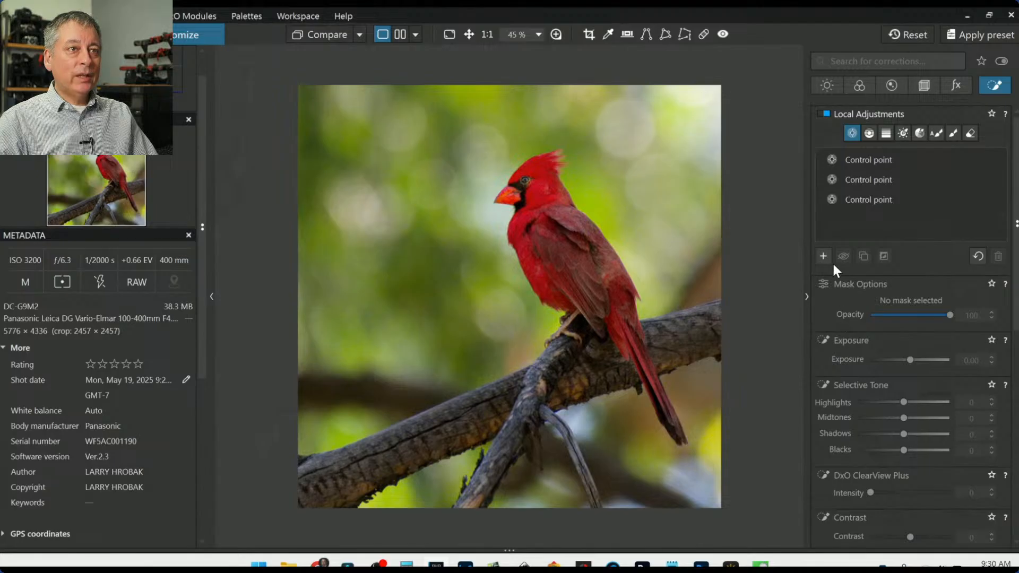
left_click(336, 172)
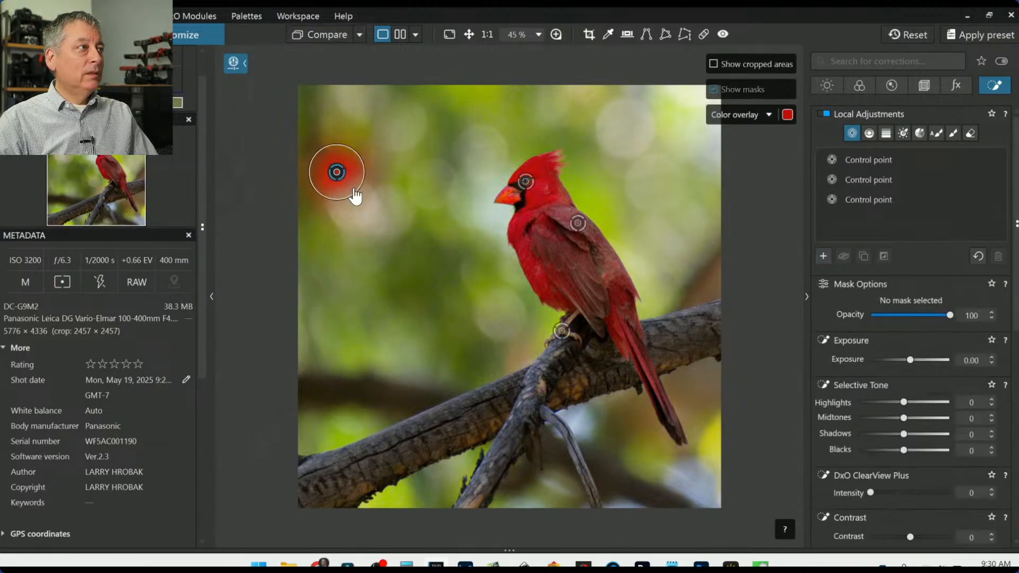
left_click_drag(356, 189, 386, 302)
left_click(364, 368)
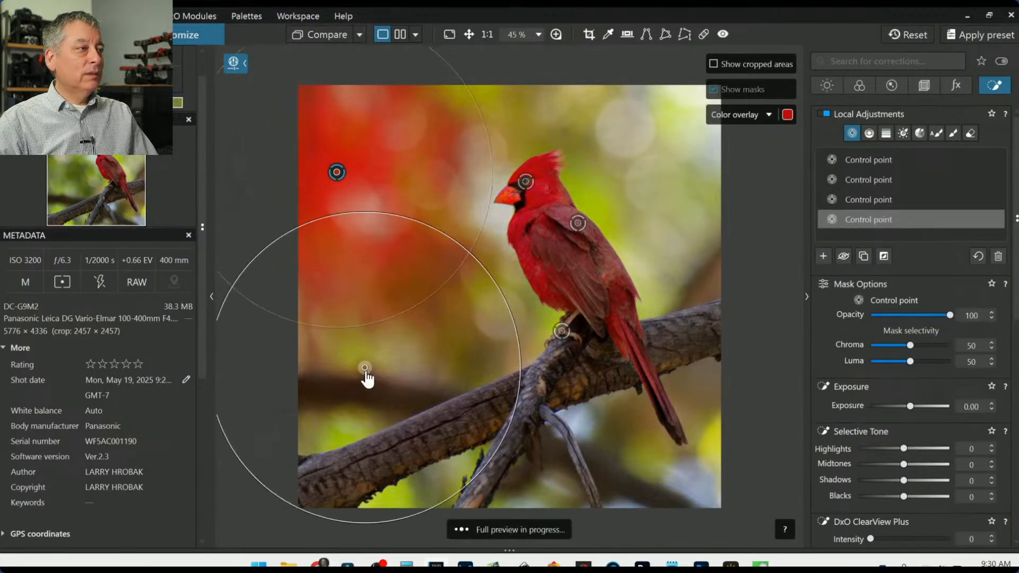
left_click_drag(366, 372, 364, 357)
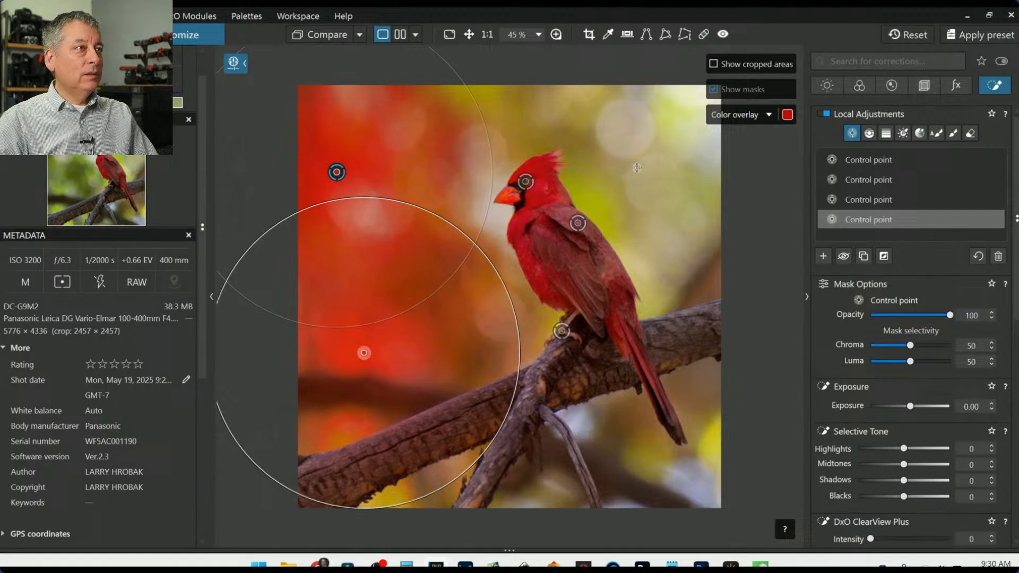
Step: Add background control points at the photo's upper-right corner, above the bird's head and at the lower-right corner, resizing each circle to its area
left_click(714, 115)
left_click(688, 147)
left_click(685, 136)
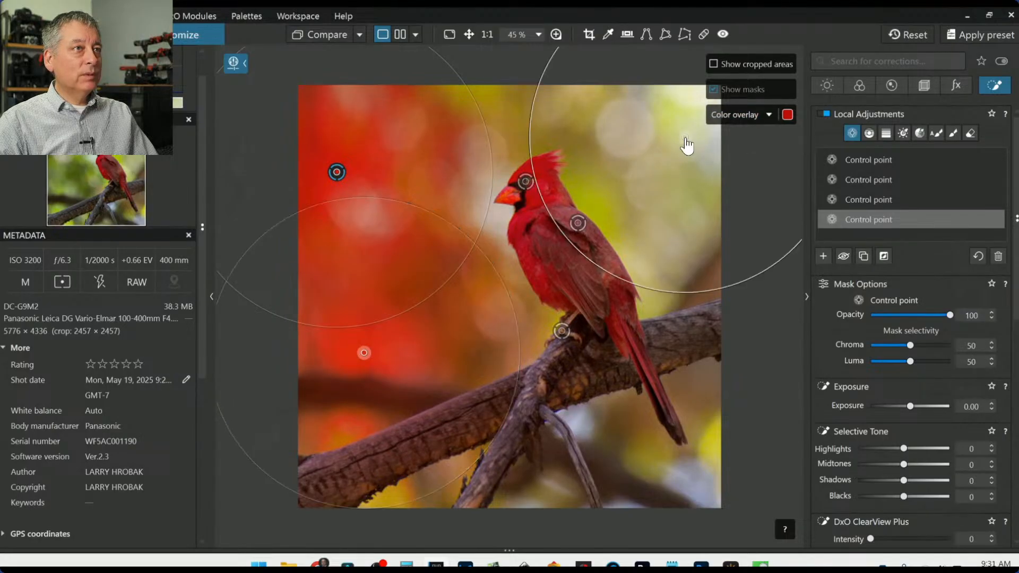
left_click_drag(570, 252, 610, 224)
left_click(521, 98)
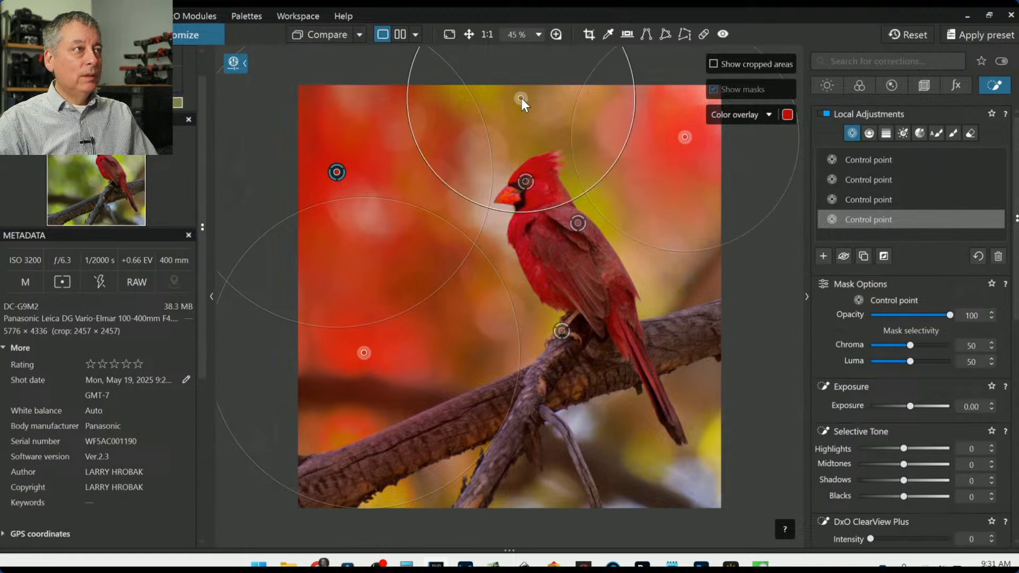
left_click_drag(562, 208, 539, 148)
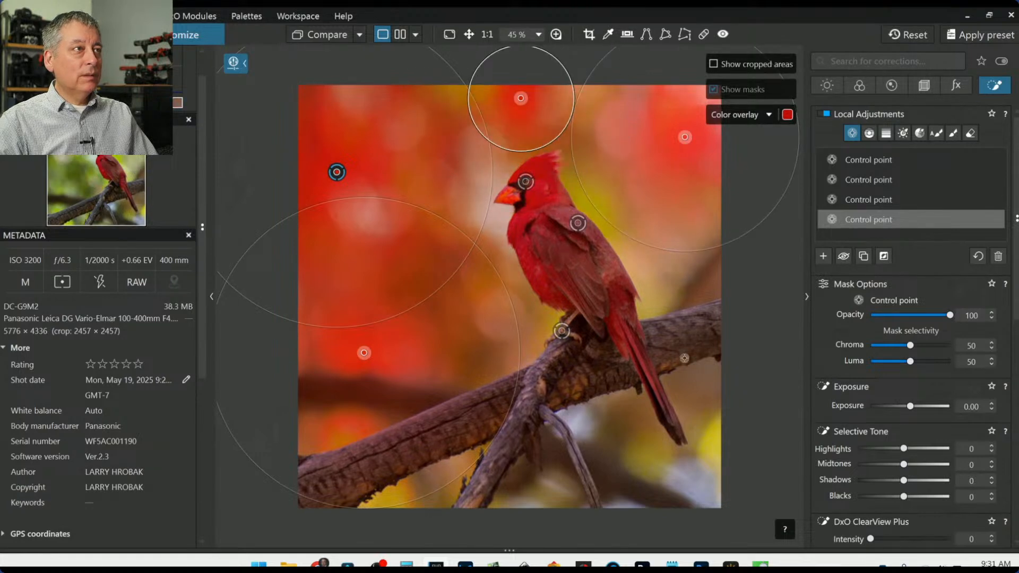
left_click(696, 485)
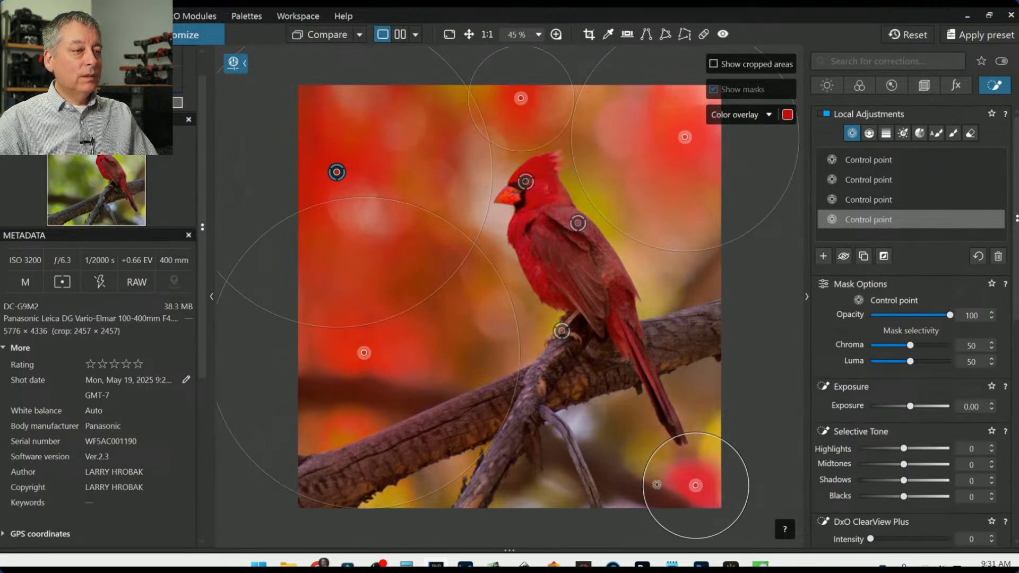
left_click_drag(648, 483, 613, 484)
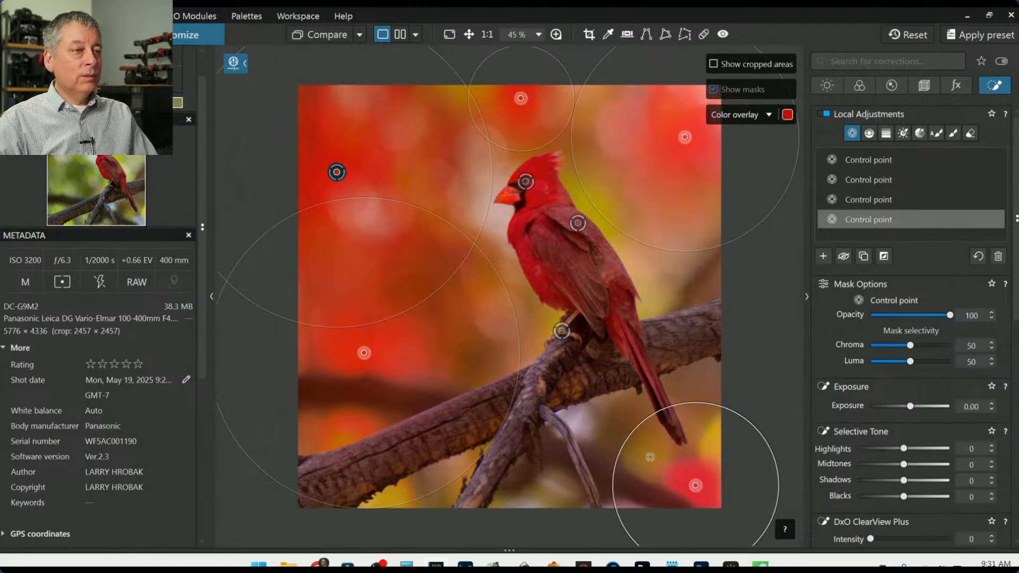
Step: Soften the background mask with Selective Tone Blacks at -31 and Microcontrast at -55
scroll(857, 401, "down", 4)
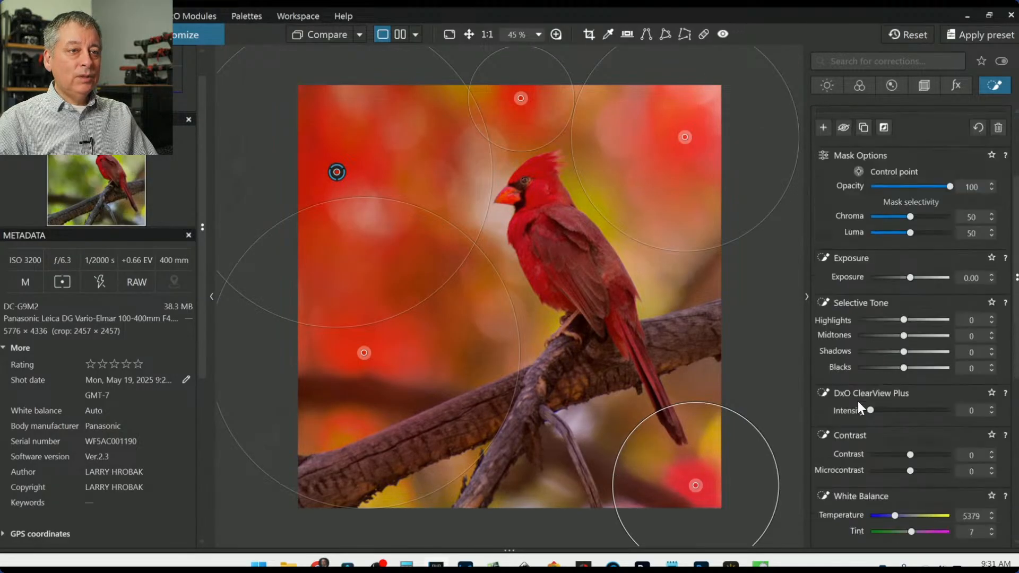
left_click_drag(904, 333, 889, 331)
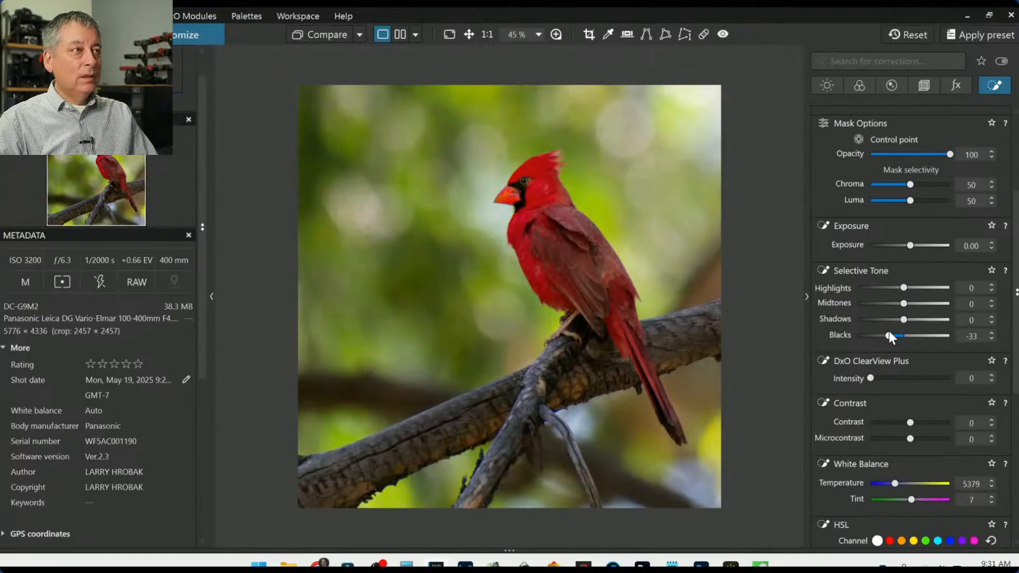
scroll(896, 409, "down", 1)
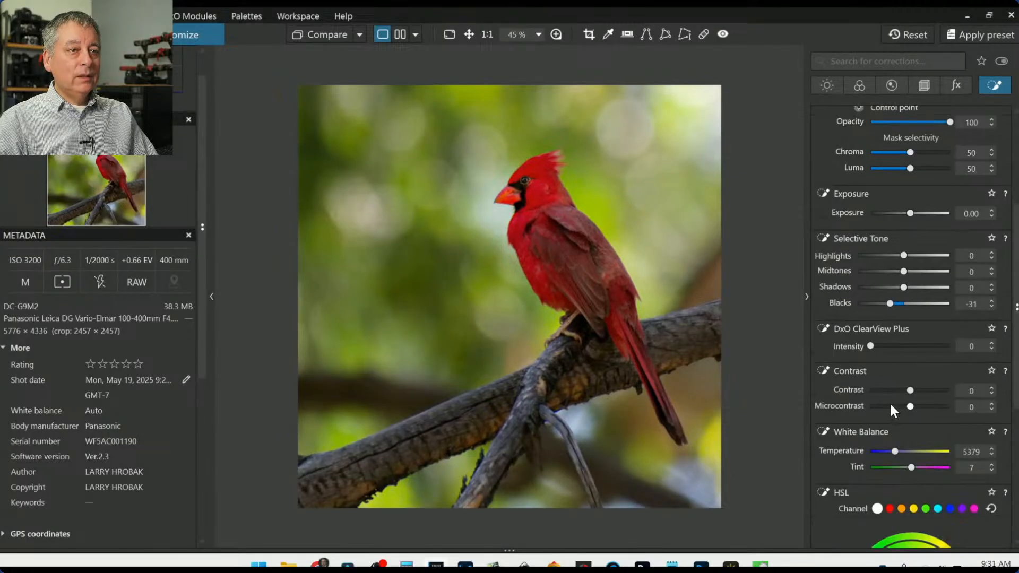
left_click(894, 407)
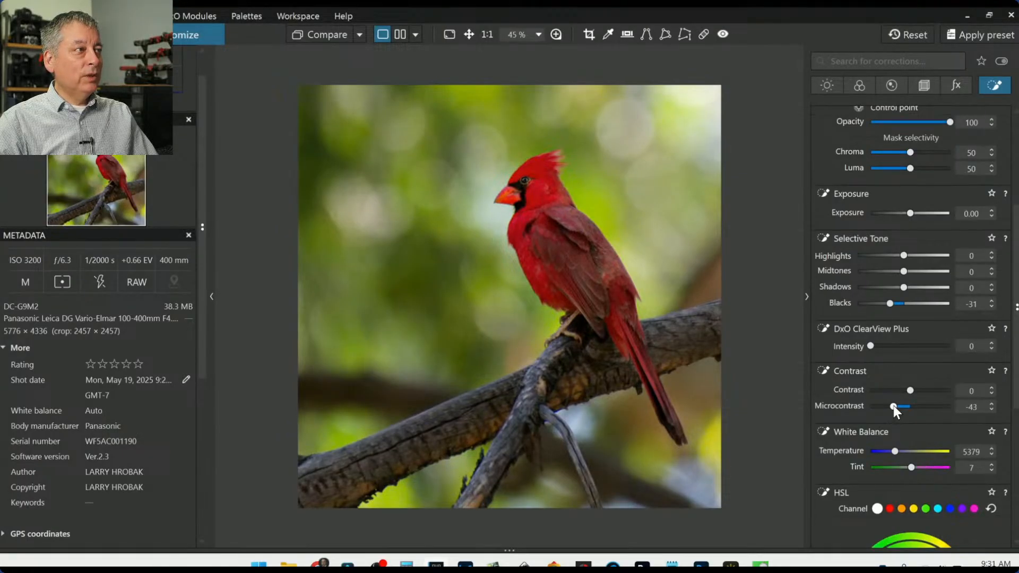
left_click_drag(893, 406, 884, 406)
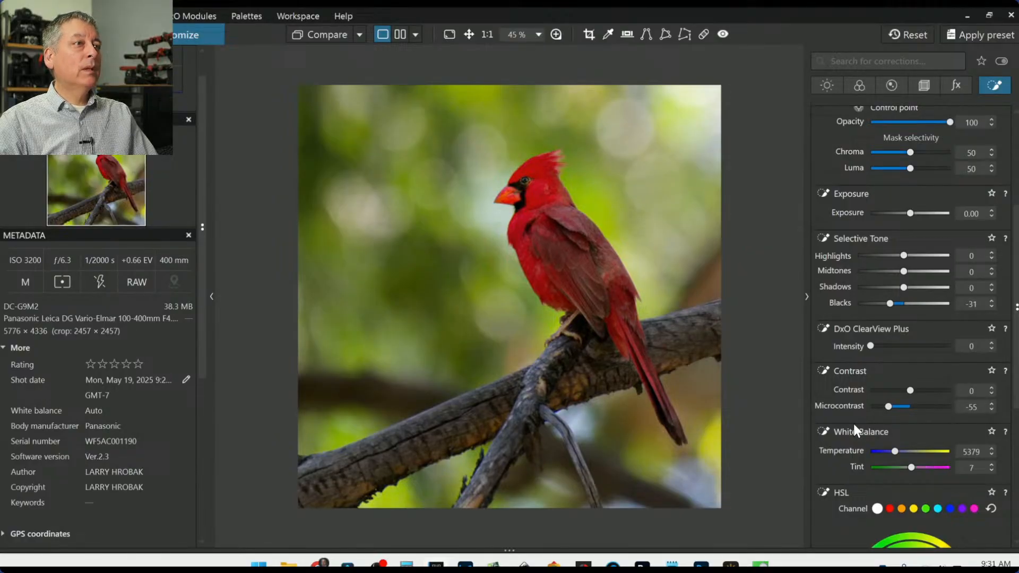
Step: Try DxO Smart Lighting on the whole photo, switch it off again, and set the global manual Exposure to 0.30
scroll(848, 303, "up", 4)
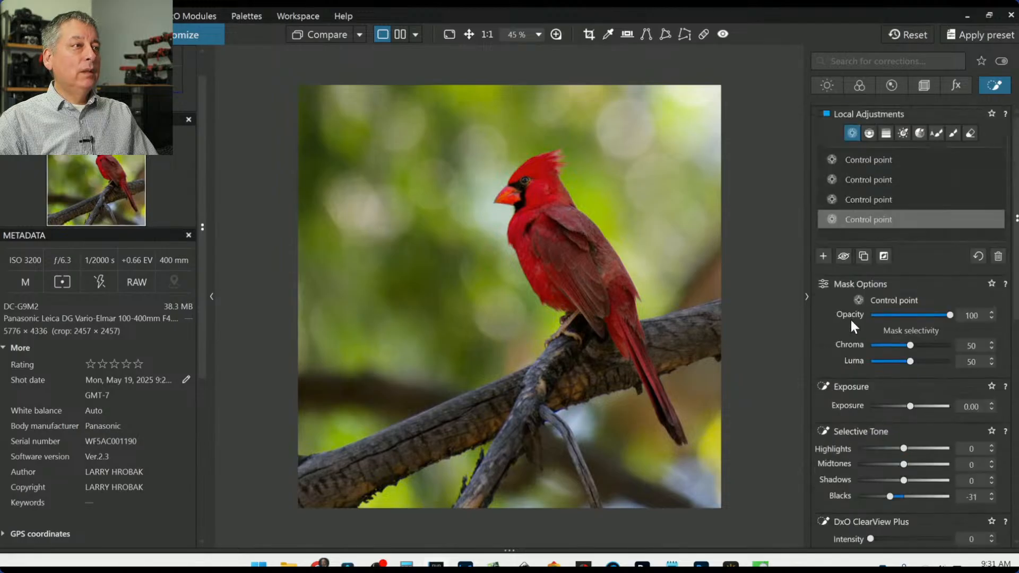
left_click(828, 85)
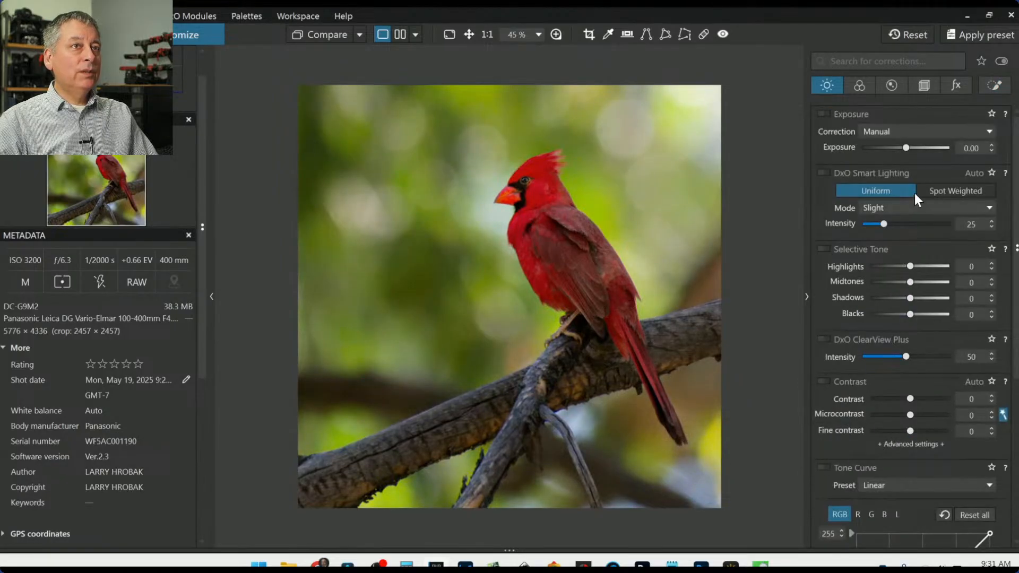
left_click(907, 149)
left_click(906, 148)
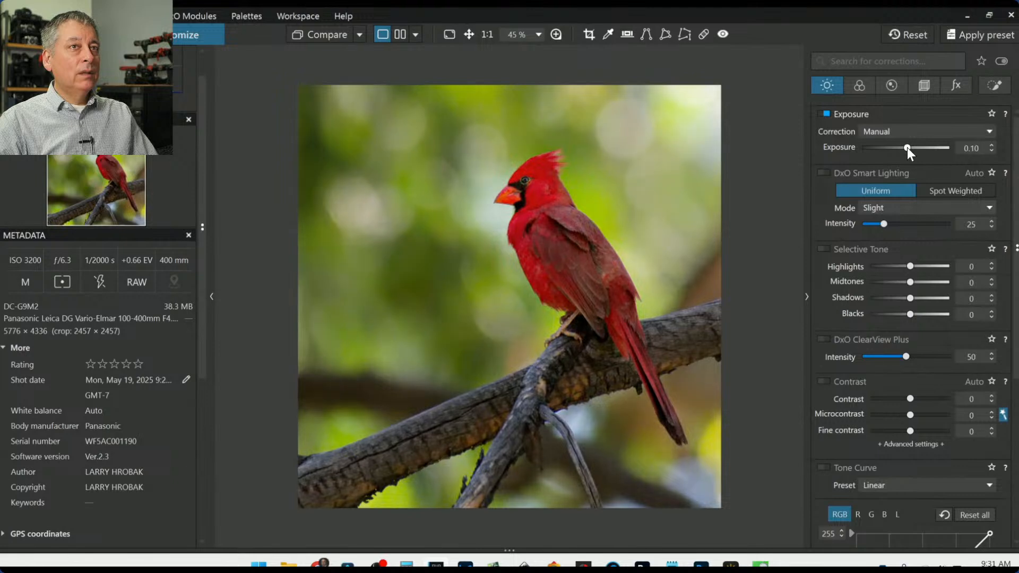
left_click(821, 174)
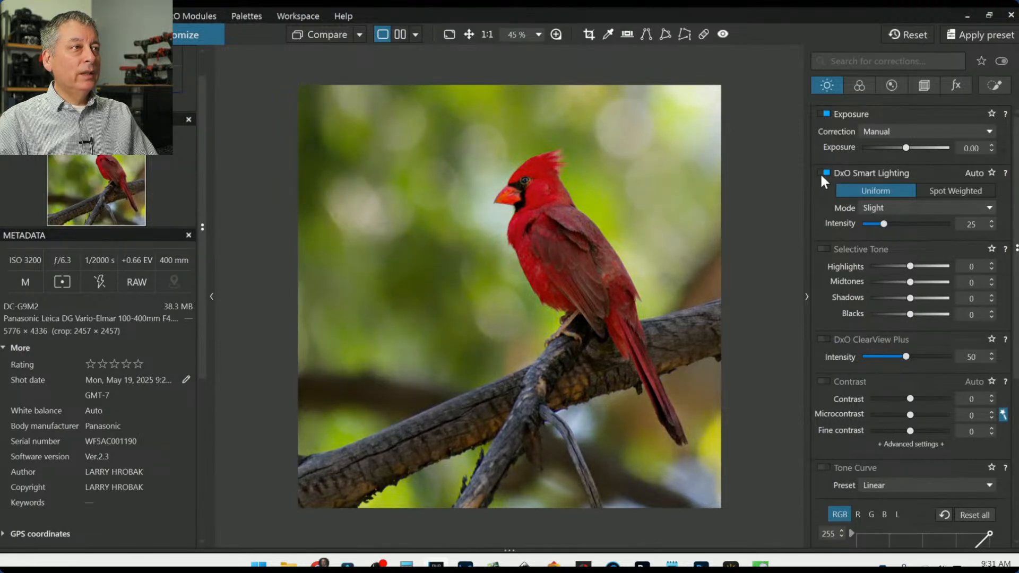
left_click(821, 173)
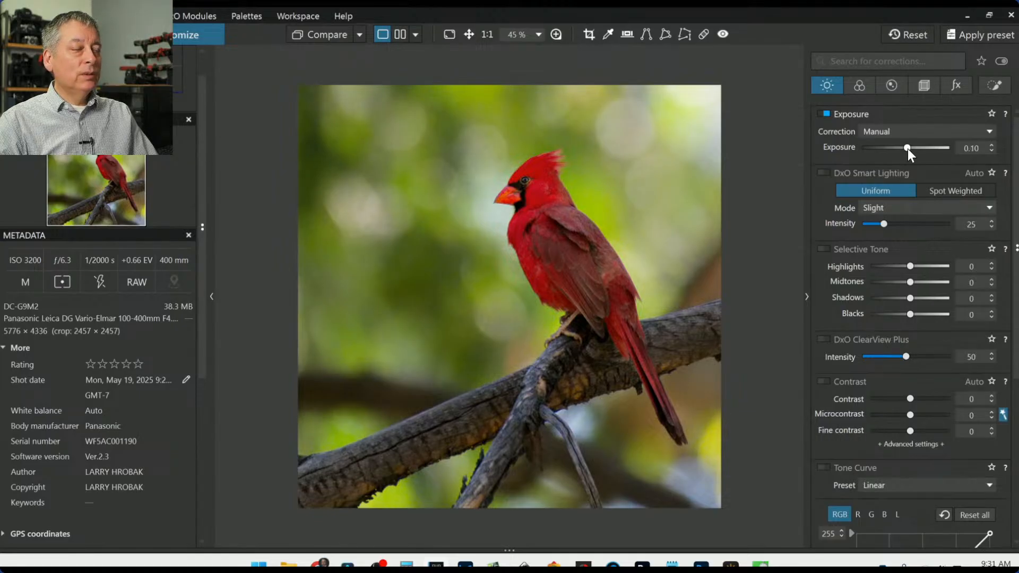
scroll(907, 148, "up", 1)
scroll(128, 153, "up", 1)
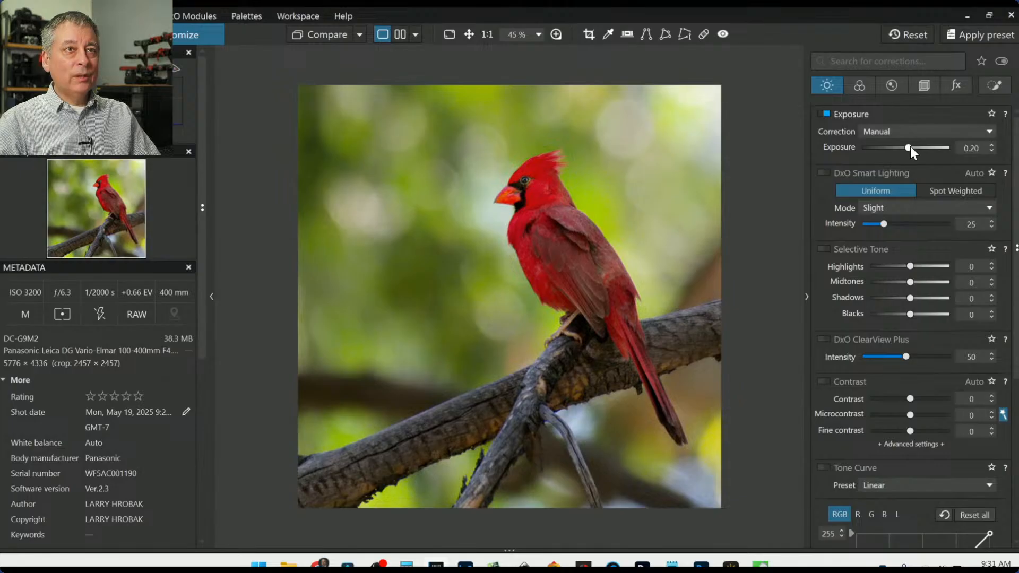
left_click_drag(909, 147, 910, 148)
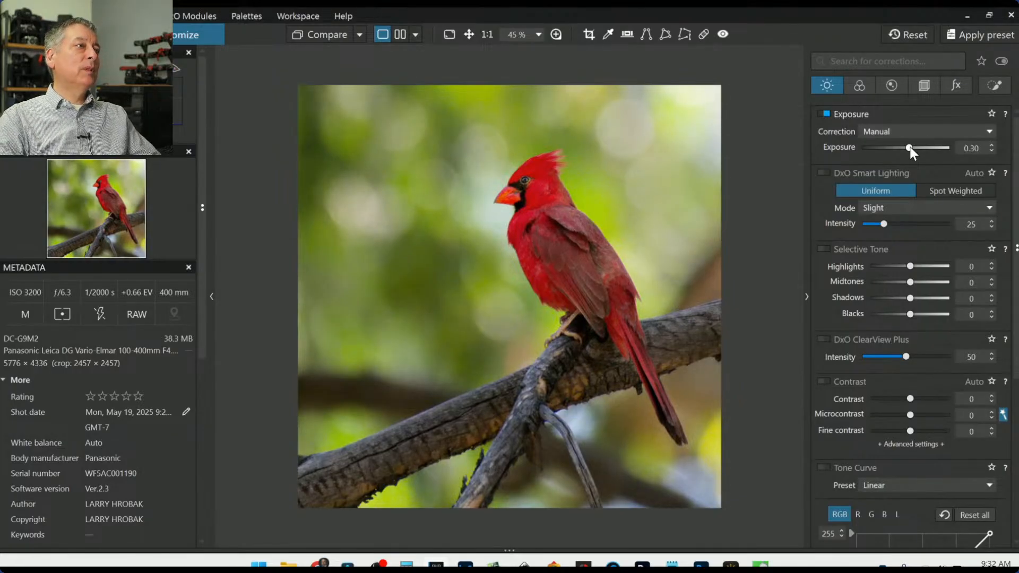
Step: Compare the edited photo with the original and return to the Local Adjustments masks with the bird enlarged
left_click_drag(295, 33, 295, 33)
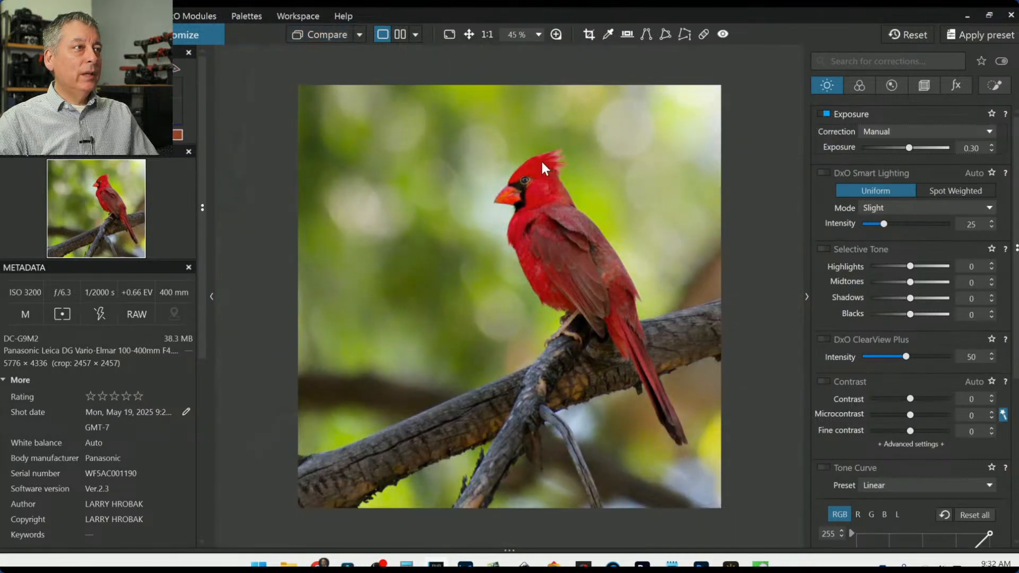
scroll(540, 160, "up", 2)
left_click(996, 86)
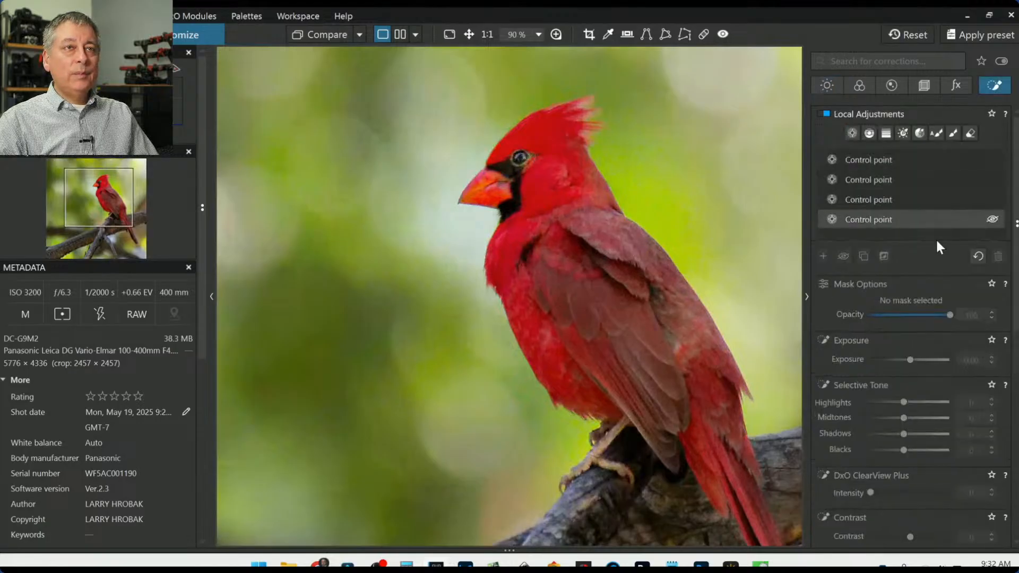
Step: Rename the first control point mask, the one on the bird's eye and beak, as Eye
left_click(873, 158)
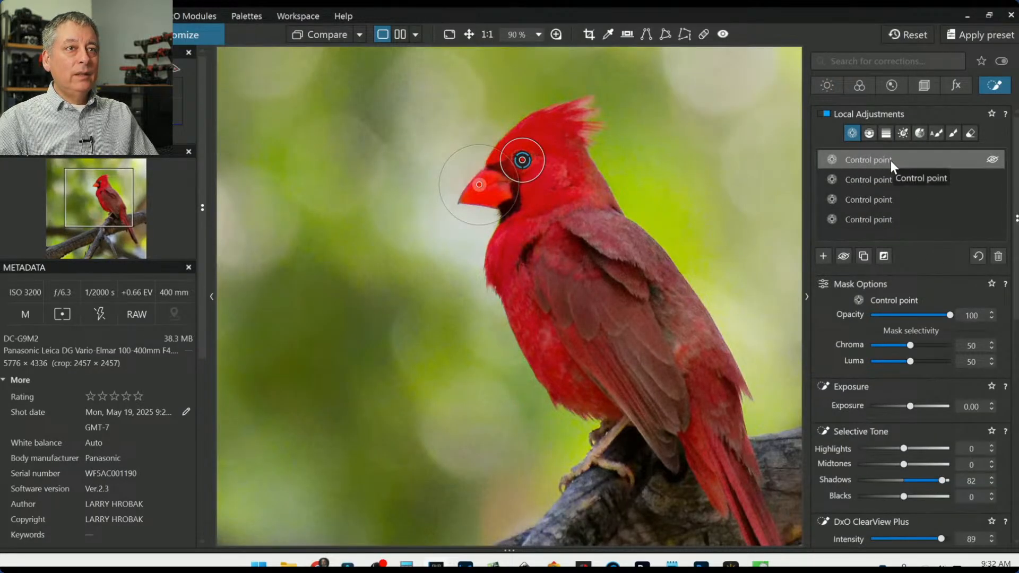
right_click(890, 160)
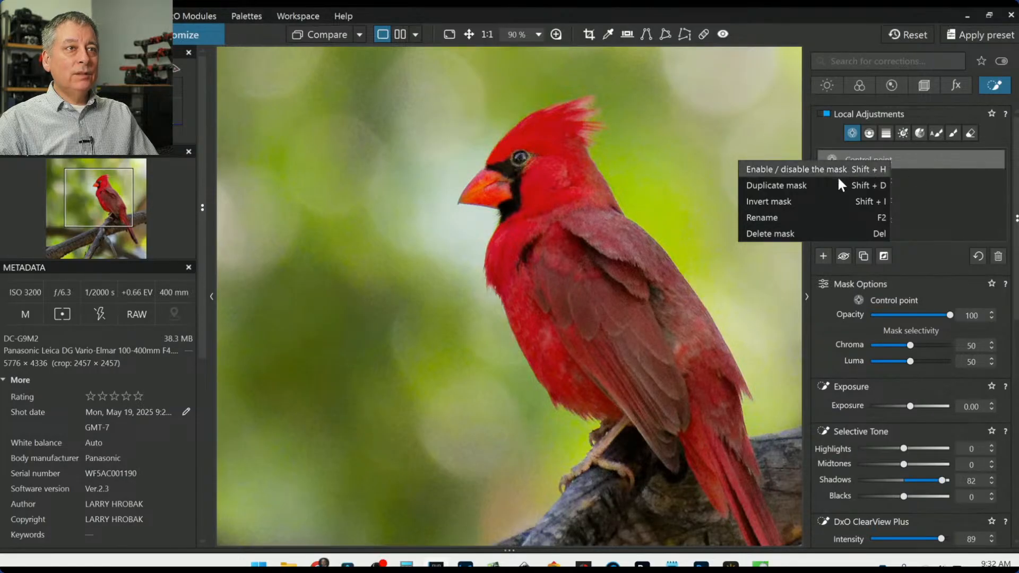
left_click(814, 216)
type("Eye")
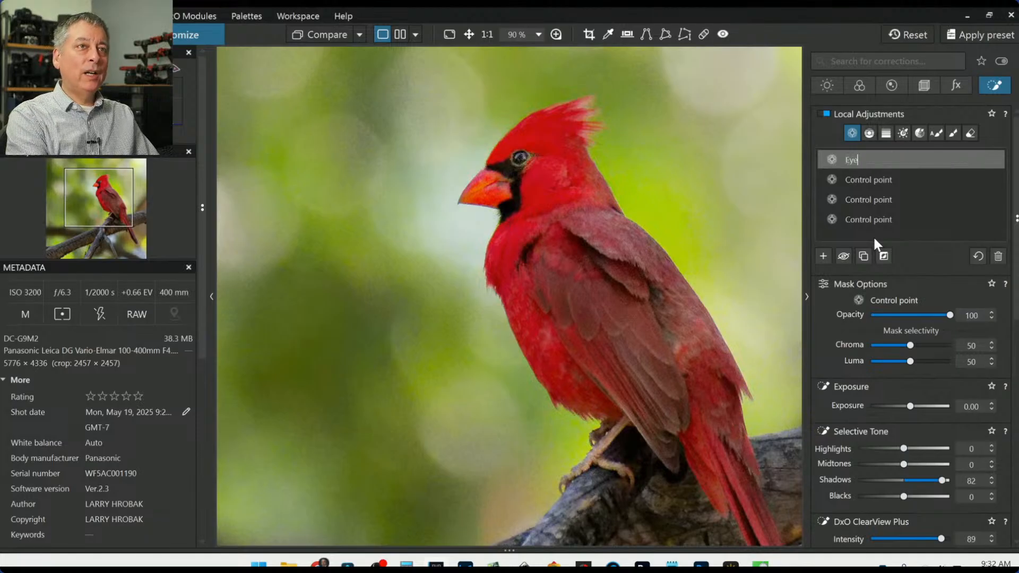
key("Return")
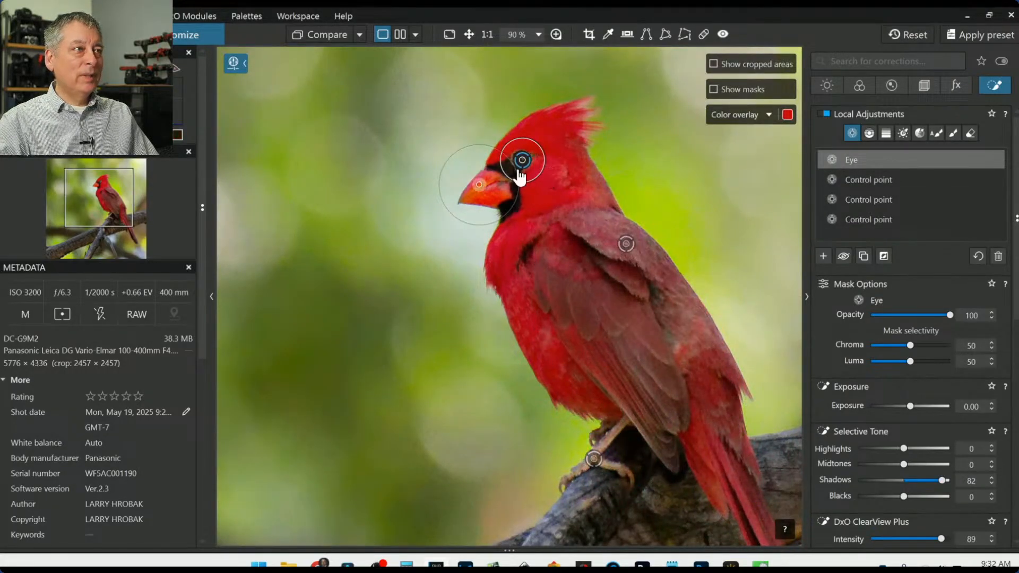
Step: Set the Selective Tone Shadows of the Eye mask to 62
scroll(925, 394, "down", 3)
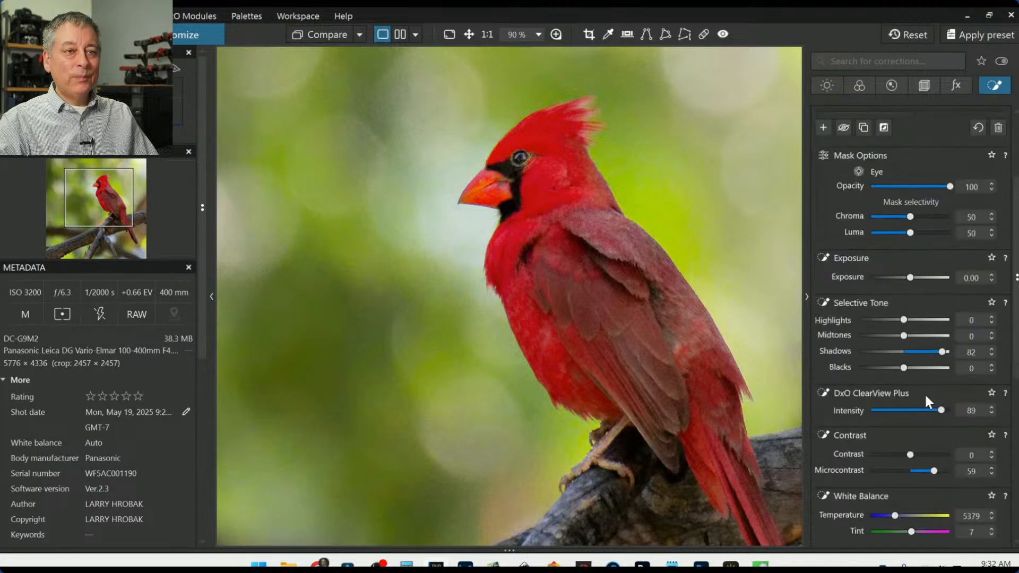
left_click(923, 351)
left_click_drag(924, 352, 932, 352)
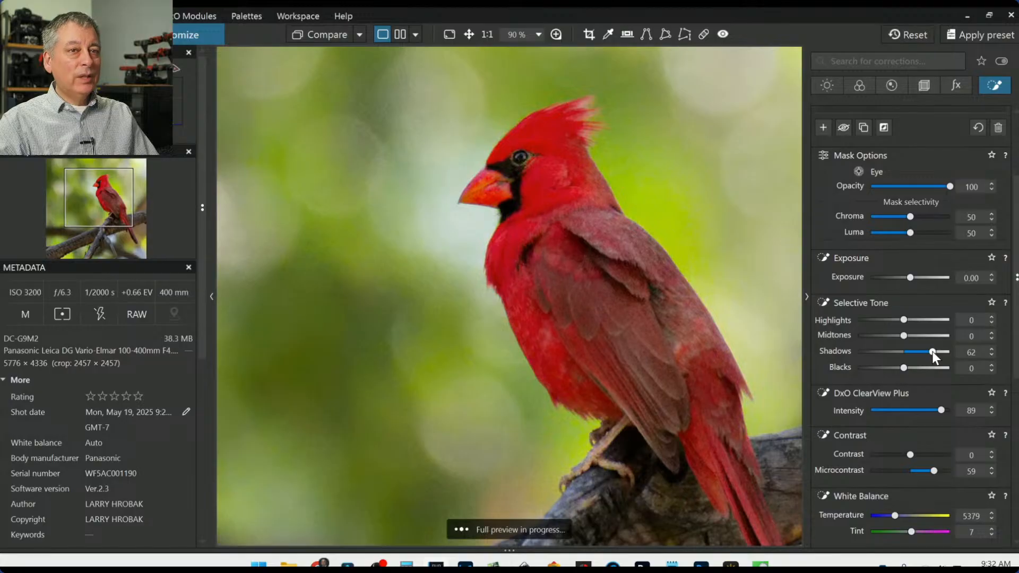
left_click(671, 255)
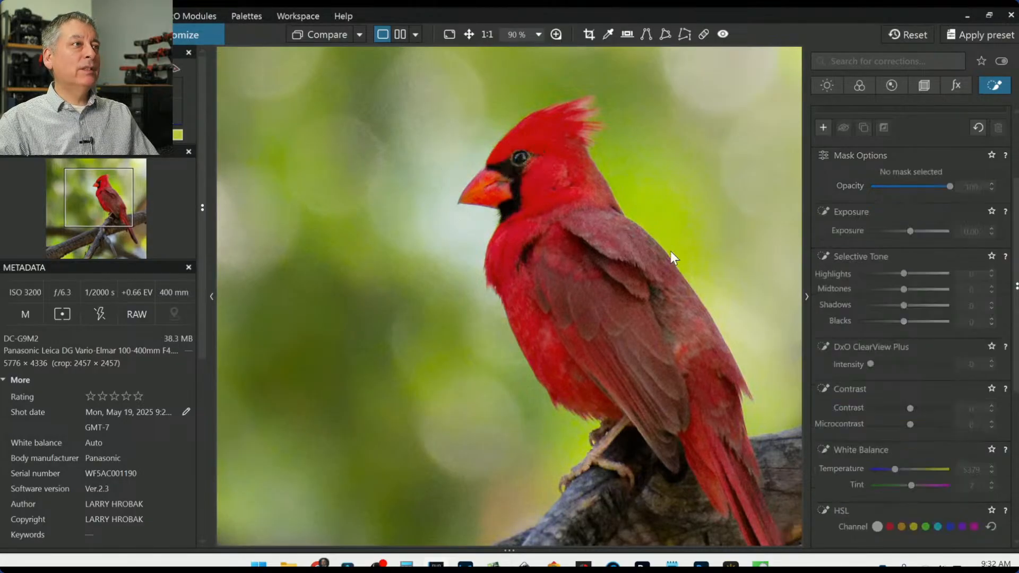
Step: Add a new control point mask at the bird's breast, enlarge its circle beyond the photo's edges and invert the mask
scroll(664, 240, "down", 1)
scroll(663, 237, "down", 2)
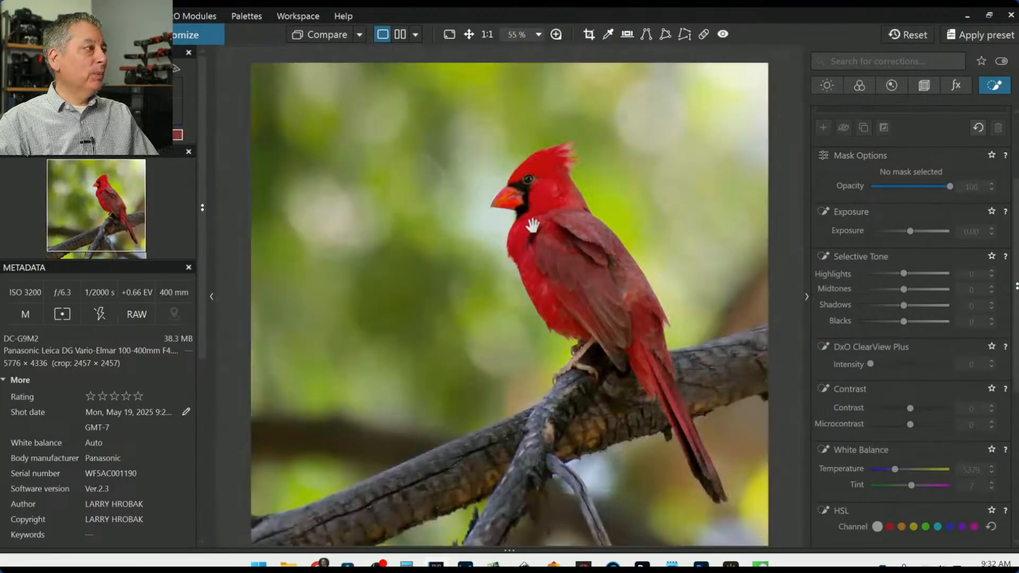
scroll(469, 268, "down", 3)
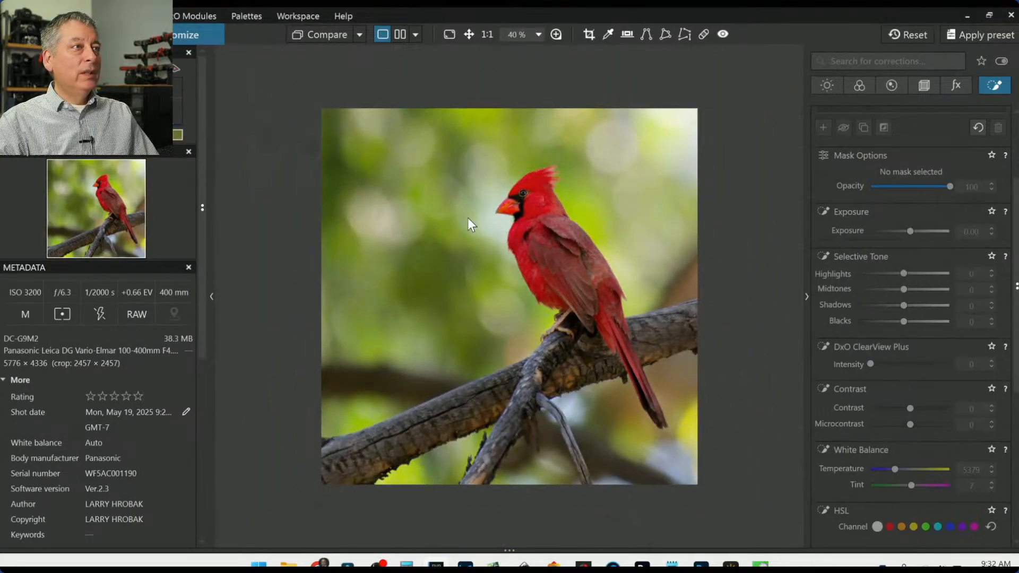
scroll(878, 330, "up", 3)
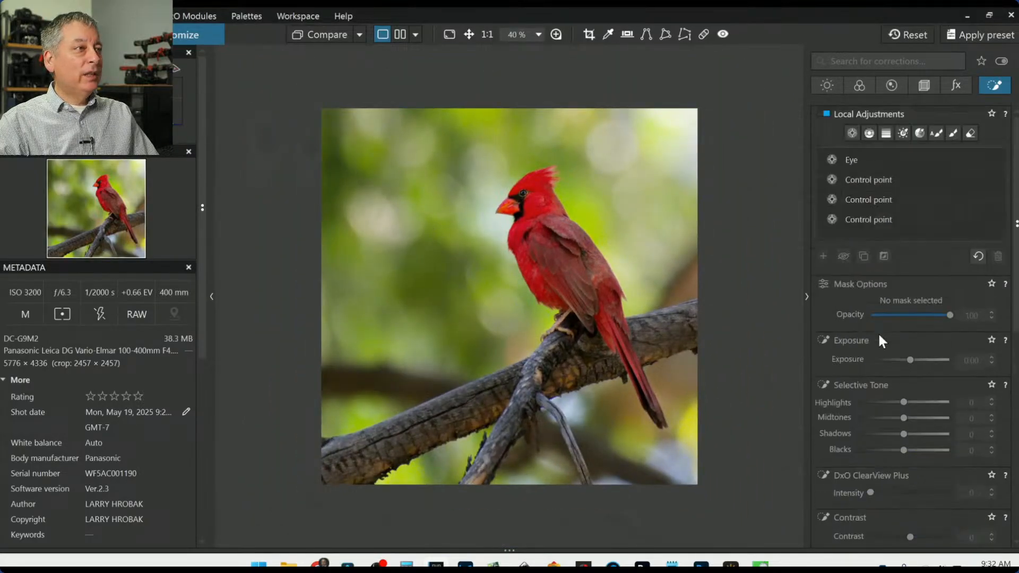
left_click(822, 256)
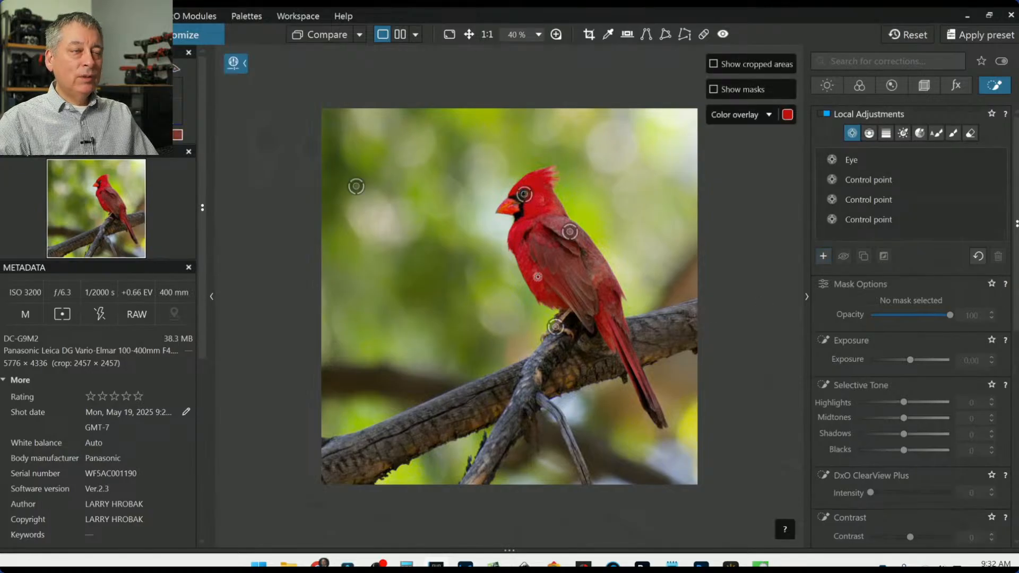
left_click(520, 281)
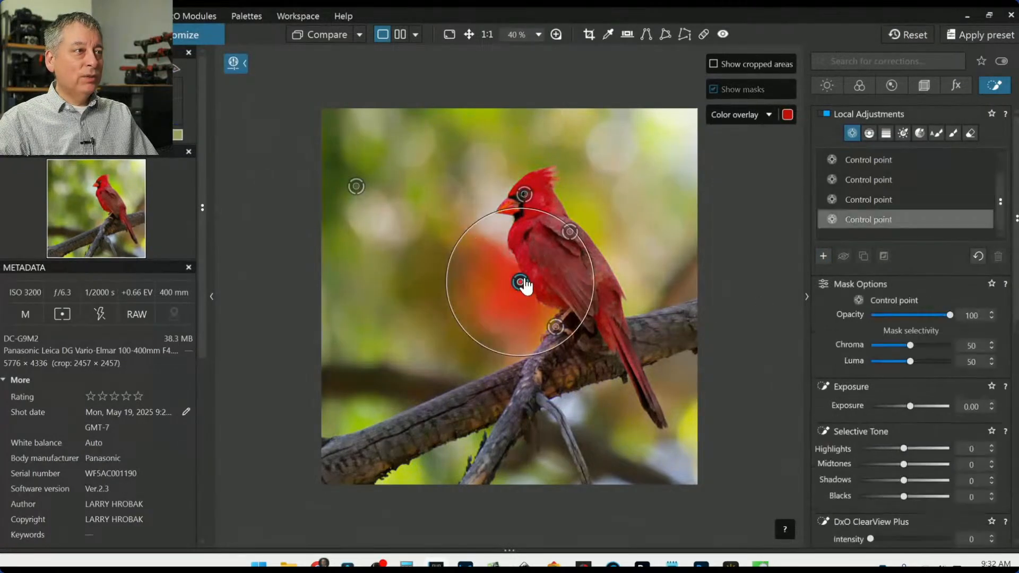
left_click_drag(561, 217, 653, 76)
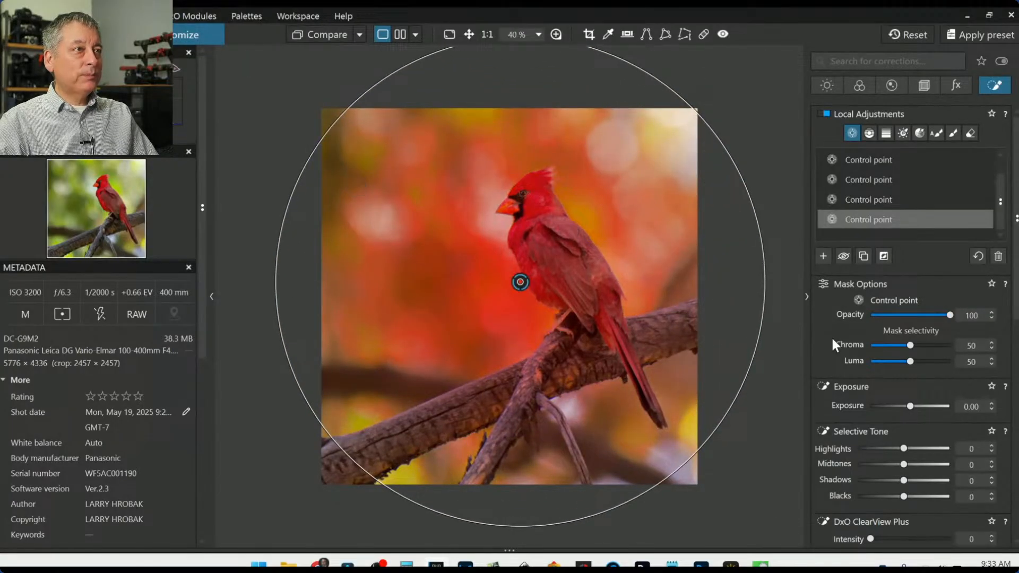
left_click(885, 255)
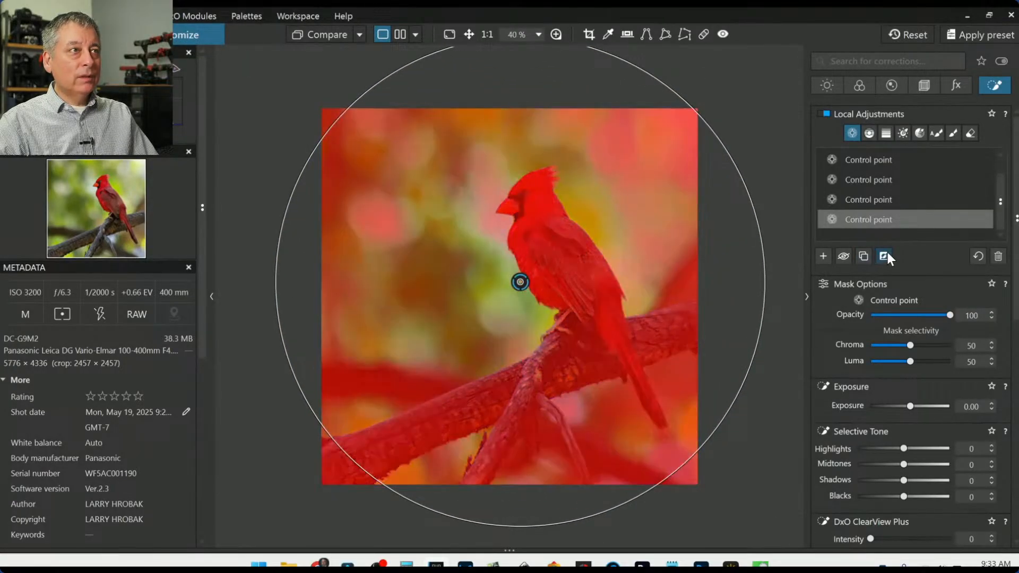
Step: Set the inverted mask's Chroma and Luma selectivity to 0, widen its circle slightly and darken its area with Exposure -1.05
left_click(871, 345)
left_click(870, 361)
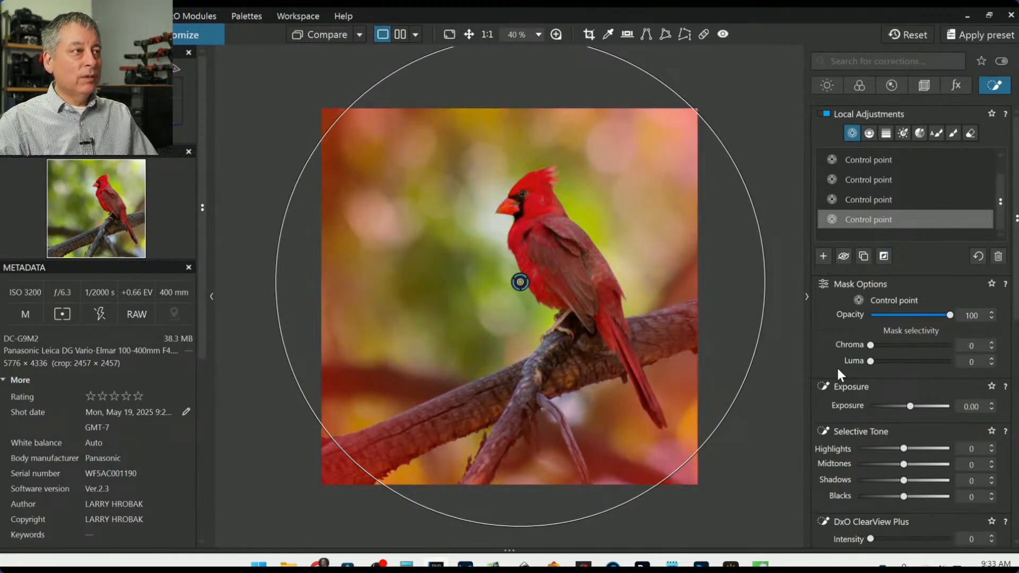
left_click_drag(371, 477, 353, 491)
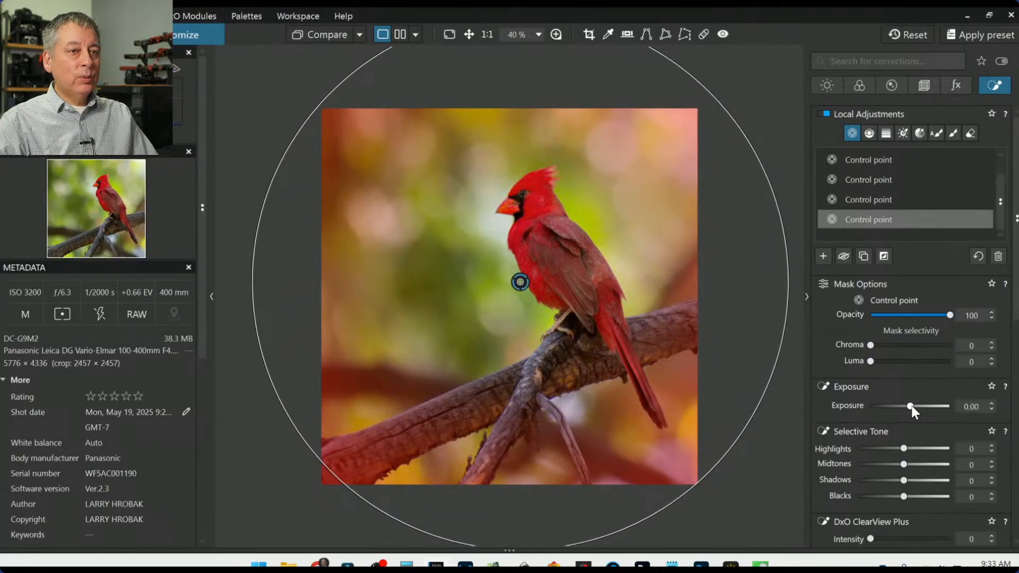
left_click_drag(911, 405, 899, 406)
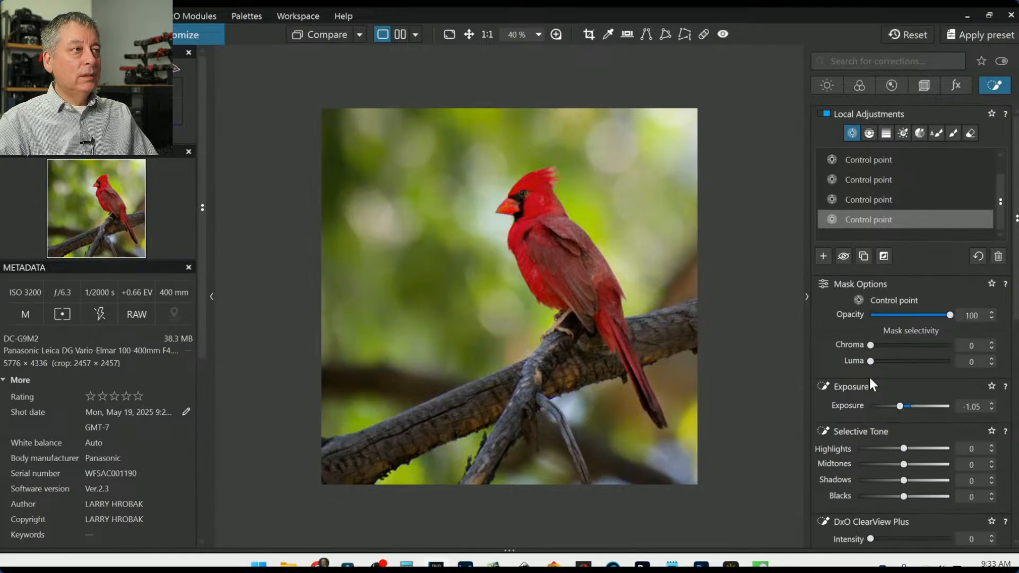
left_click(752, 311)
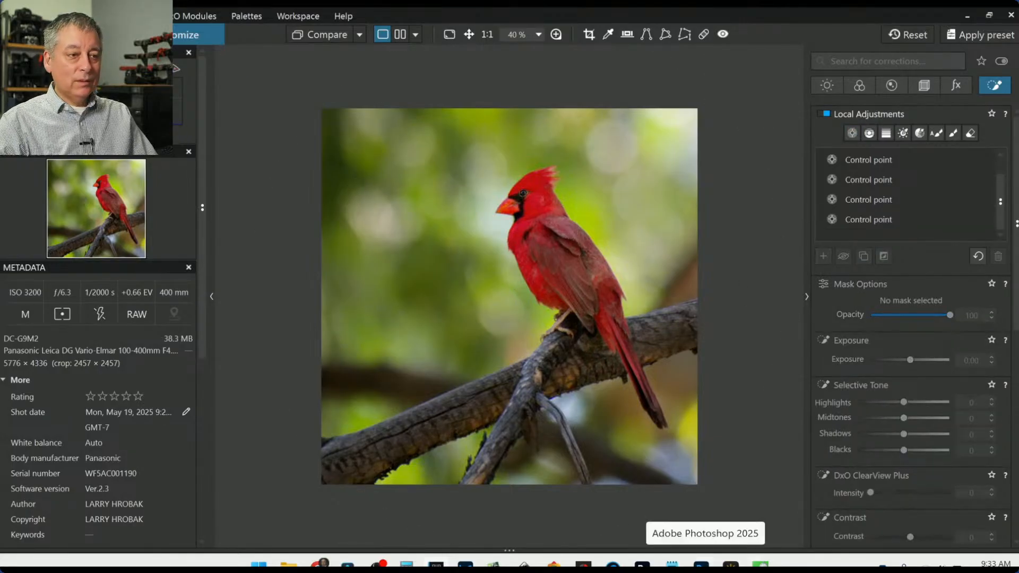
Step: Export the photo to disk as Standard output JPEG at quality 93, with the original image folder as destination
right_click(486, 167)
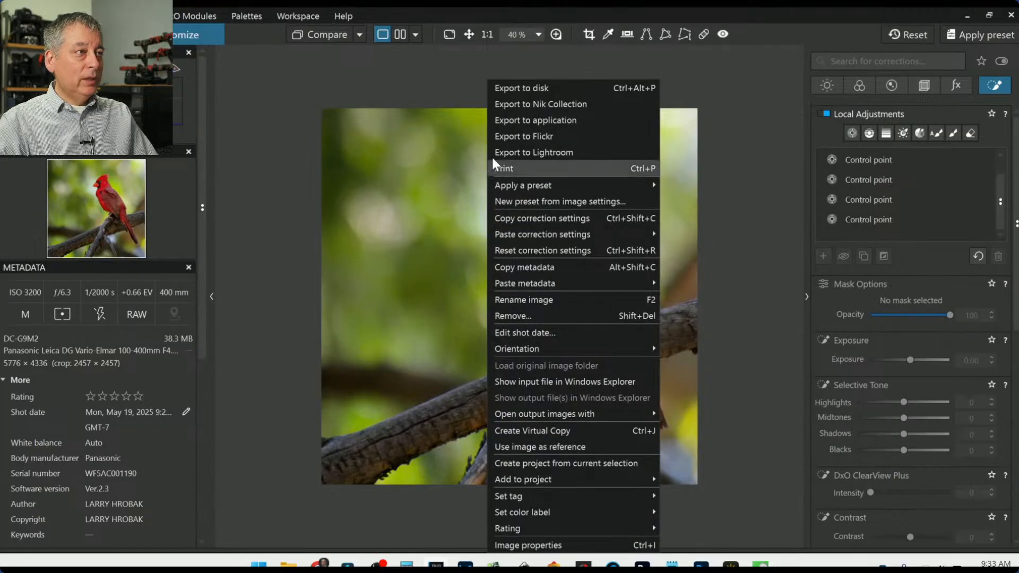
left_click(525, 88)
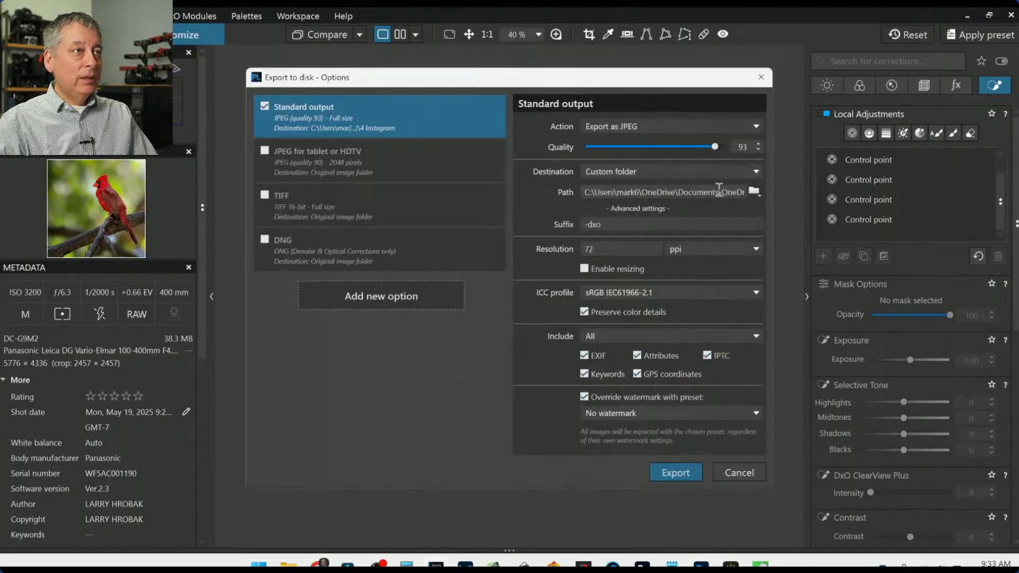
left_click(708, 172)
left_click(697, 185)
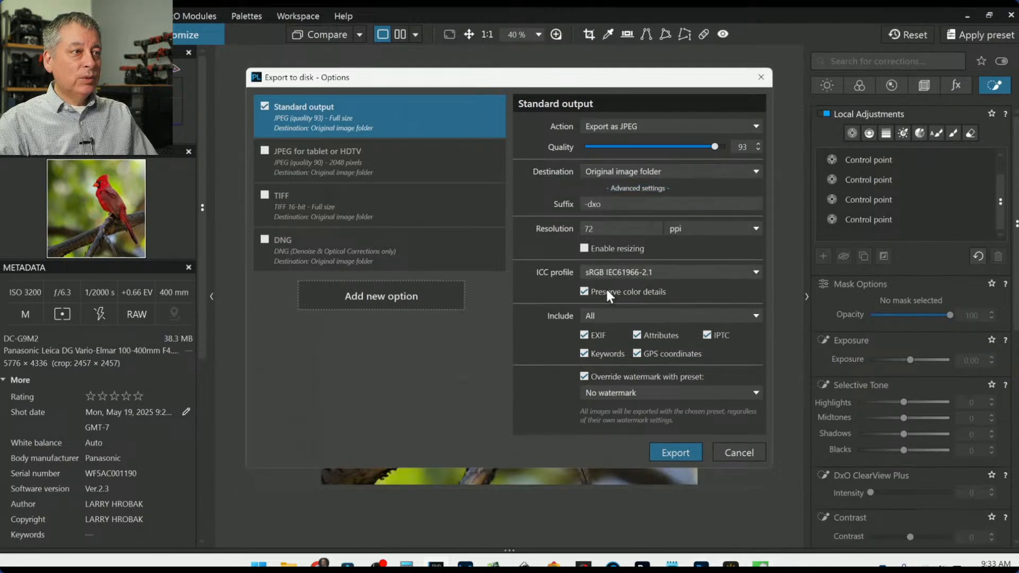
left_click(696, 451)
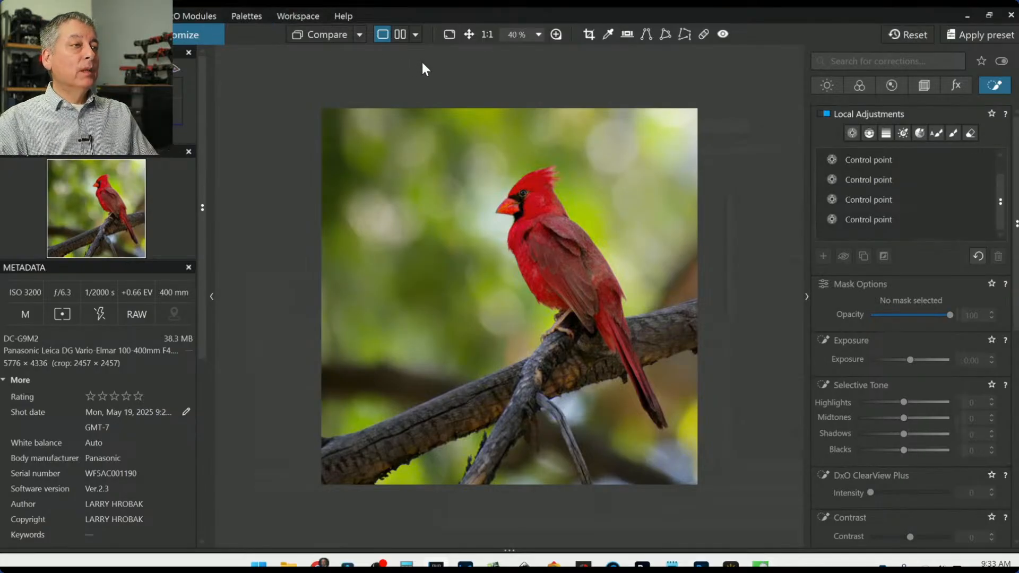
left_click(361, 34)
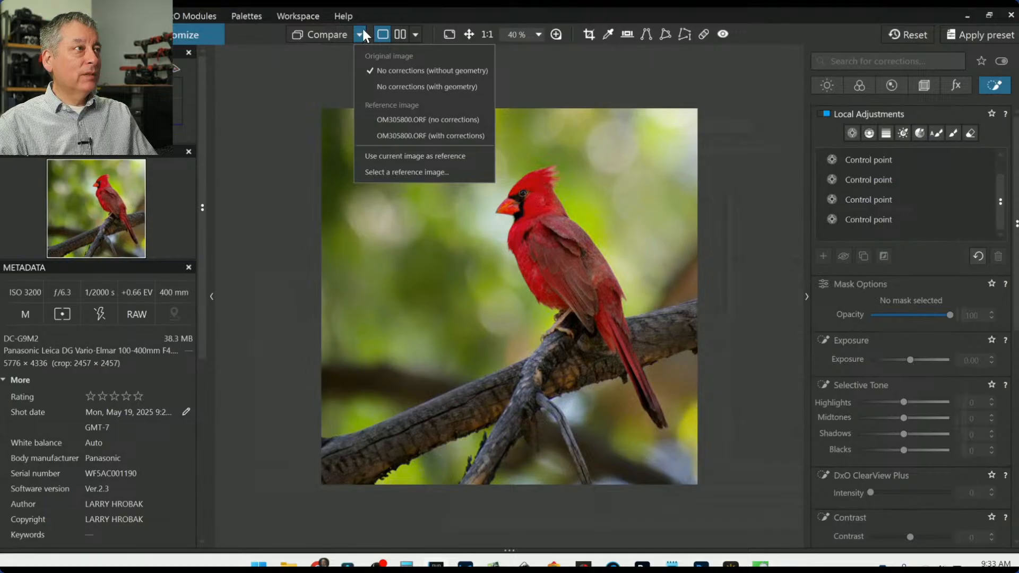
left_click(362, 31)
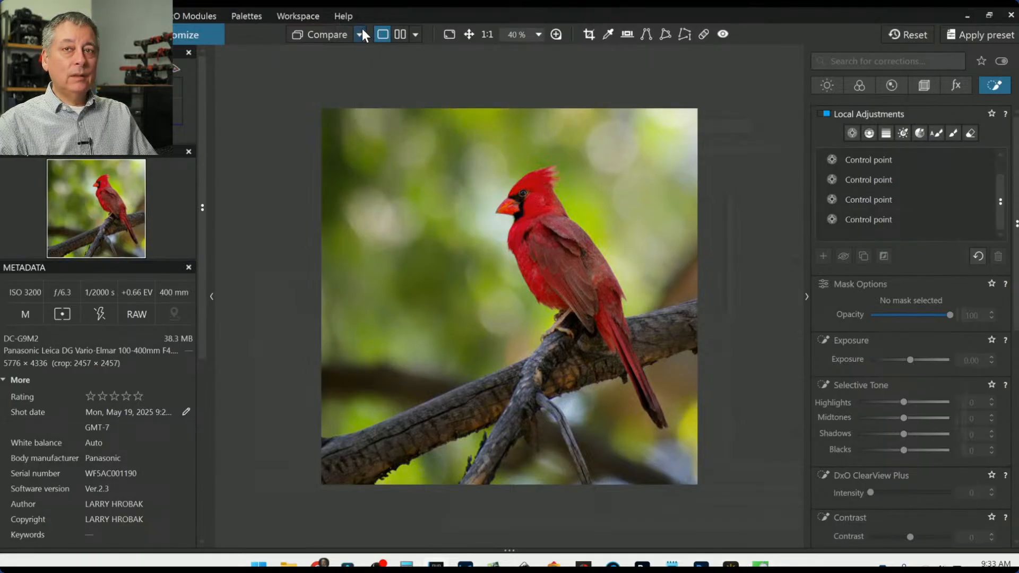
left_click(361, 34)
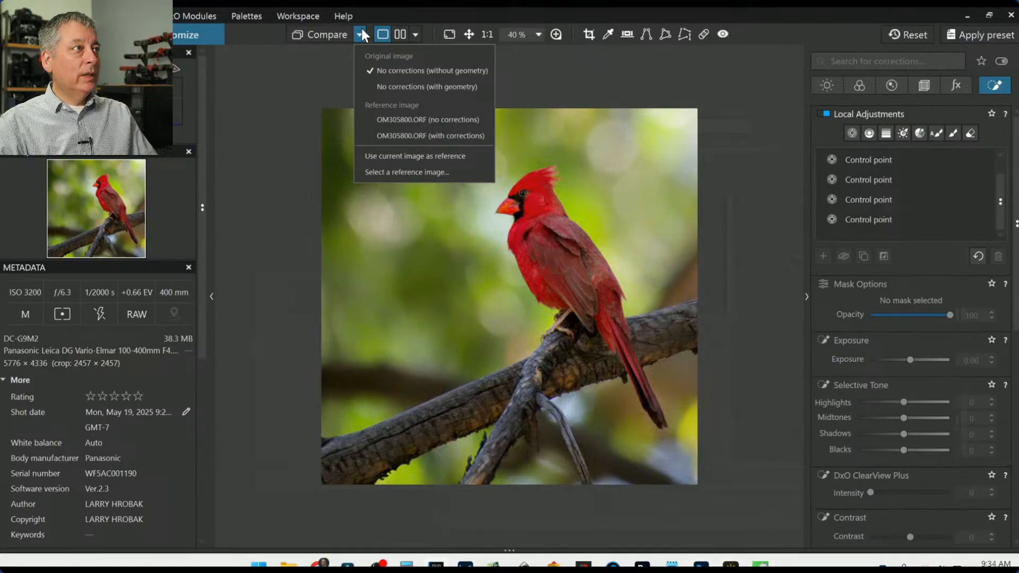
left_click(361, 30)
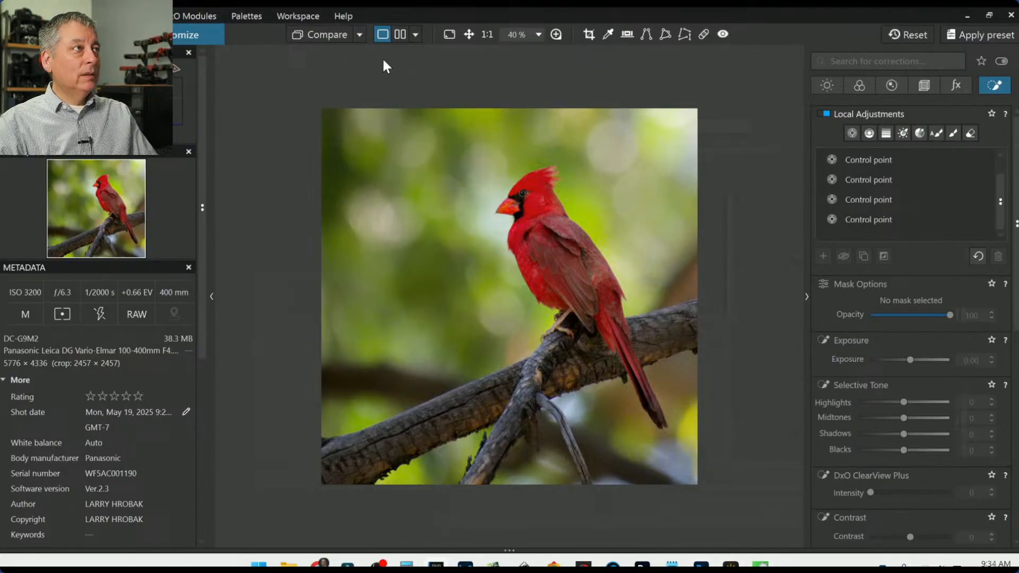
left_click(361, 35)
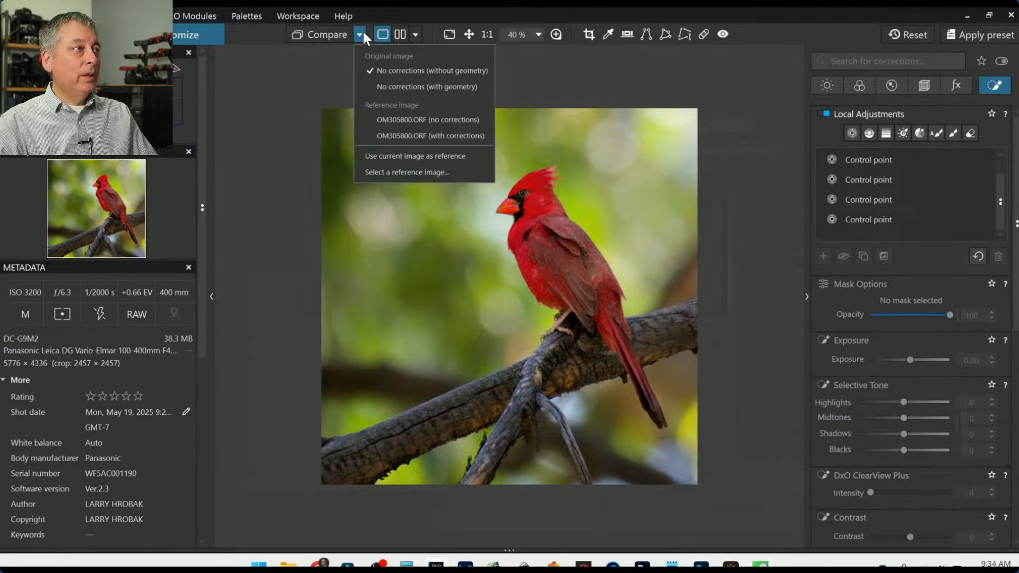
left_click(361, 31)
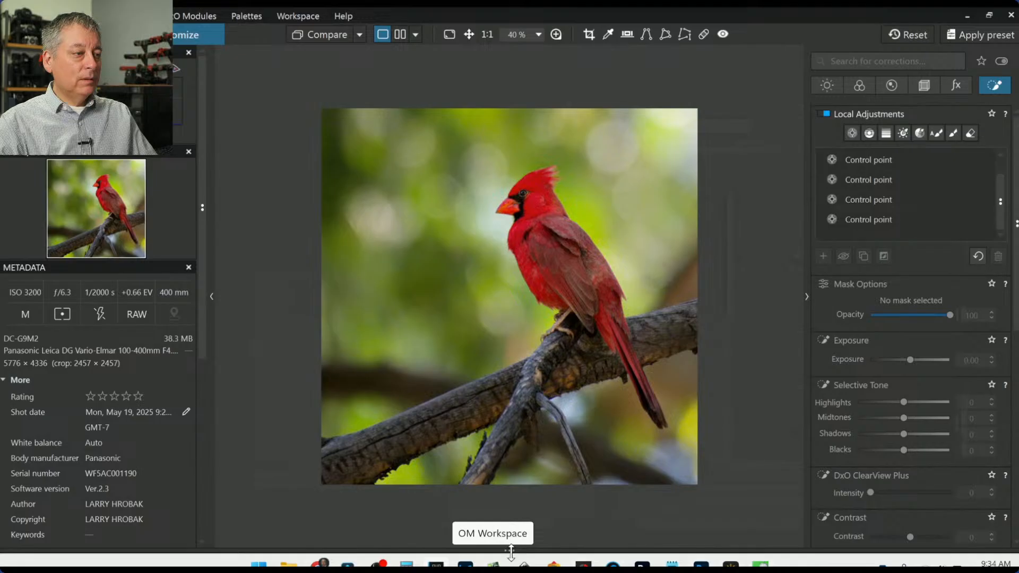
left_click_drag(507, 445, 506, 472)
Step: Choose the exported Standard output JPEG as the comparison image and show the two versions side by side without the palettes
left_click(361, 34)
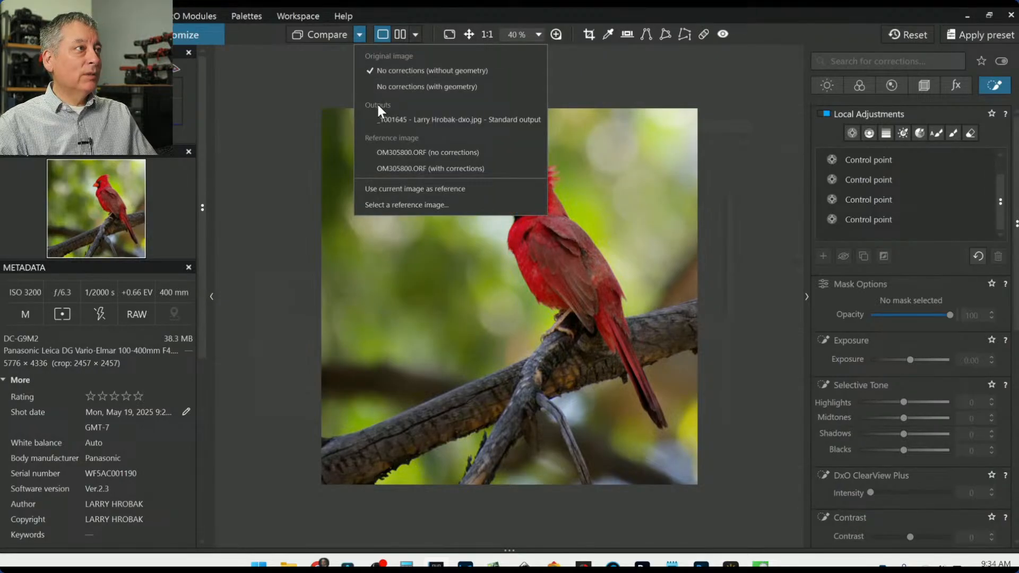
left_click(477, 120)
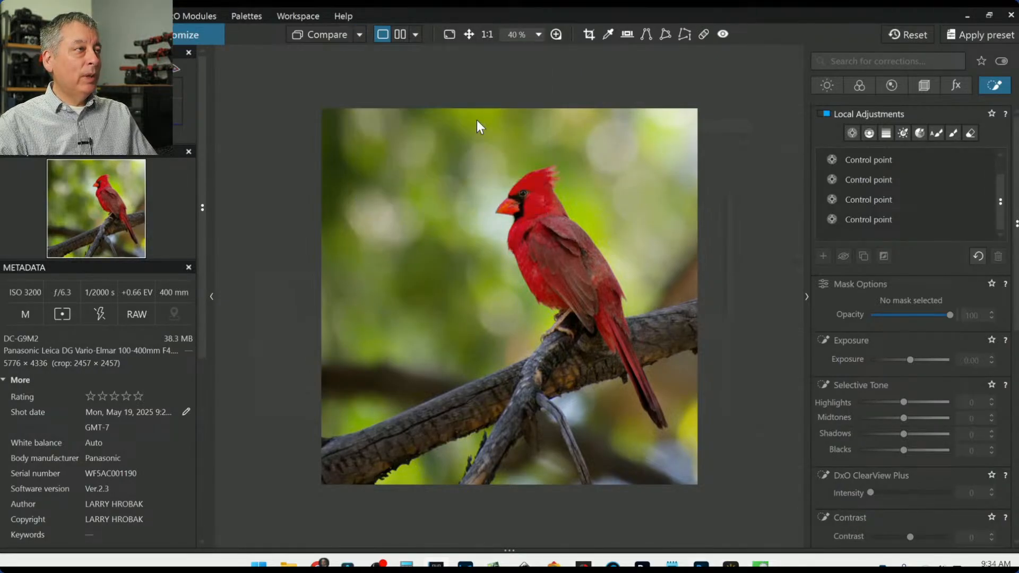
left_click(400, 34)
key("Tab")
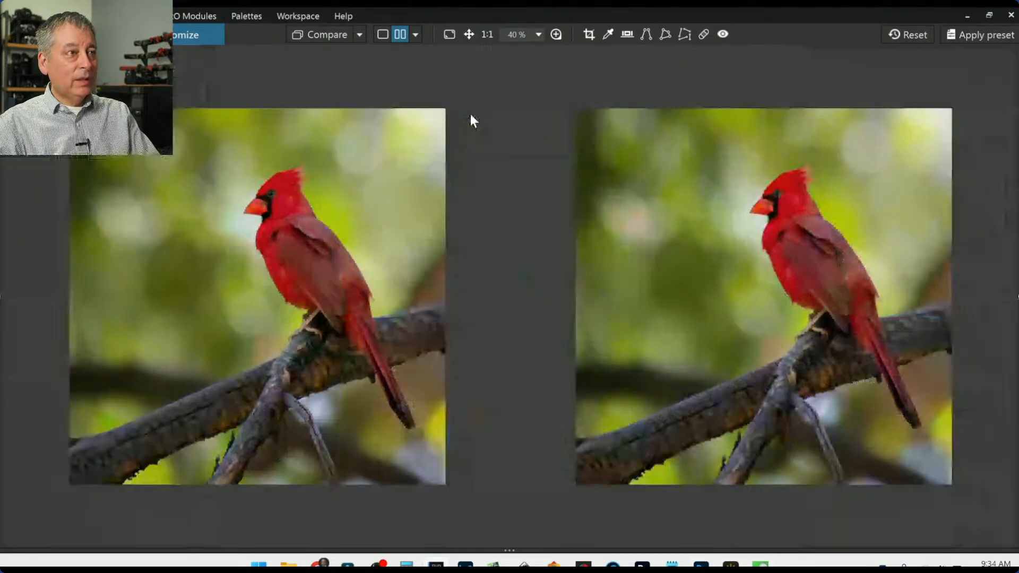
Step: Reset all corrections on the raw photo and compare it with the exported JPEG, enlarging the bird in both views
left_click(926, 32)
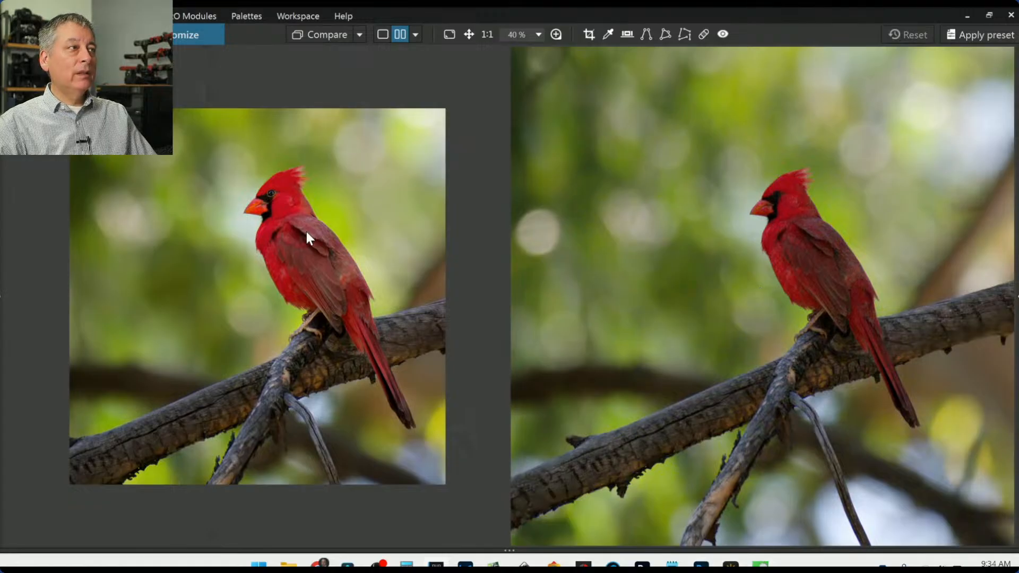
scroll(280, 183, "up", 2)
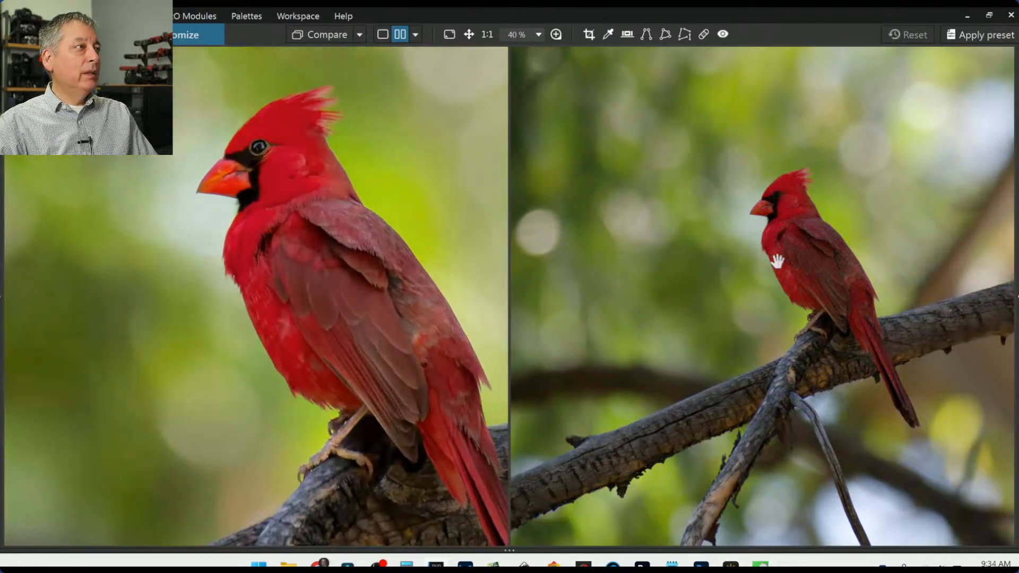
scroll(806, 249, "up", 1)
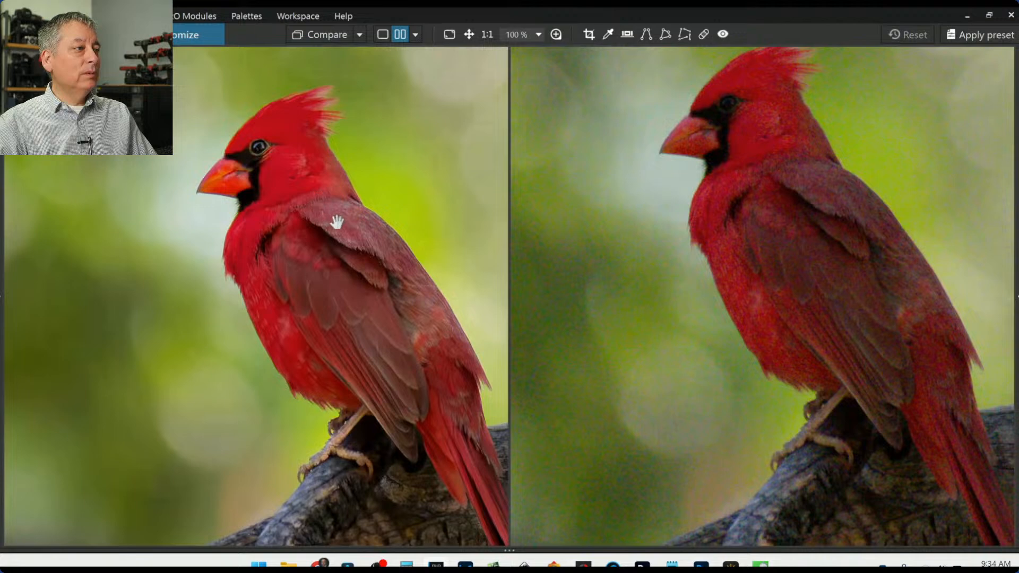
left_click_drag(271, 269, 240, 260)
scroll(234, 192, "up", 2)
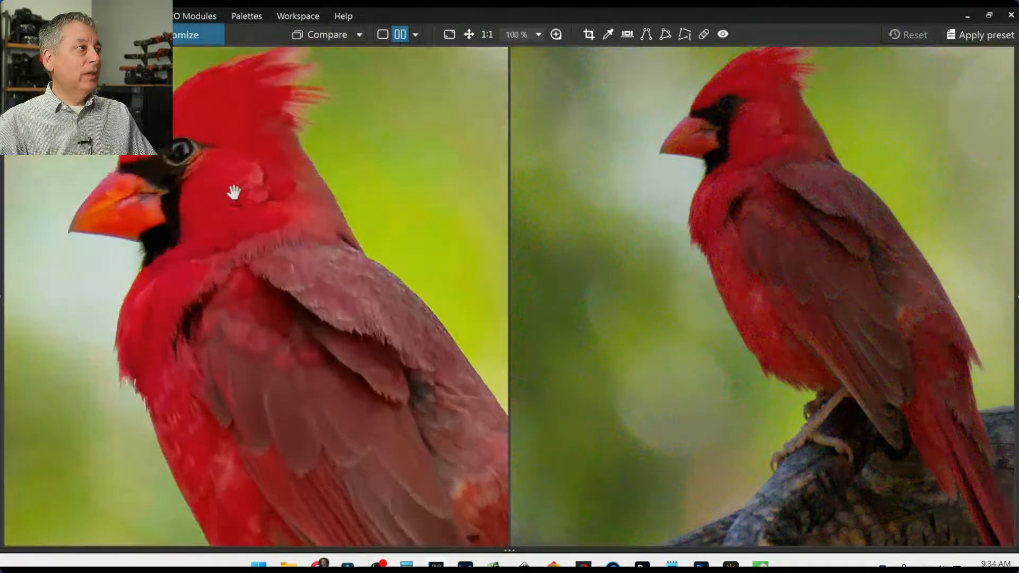
Step: Compare the exported JPEG and the uncorrected raw photo side by side, from enlarged feather detail out to the full frames
scroll(733, 246, "up", 3)
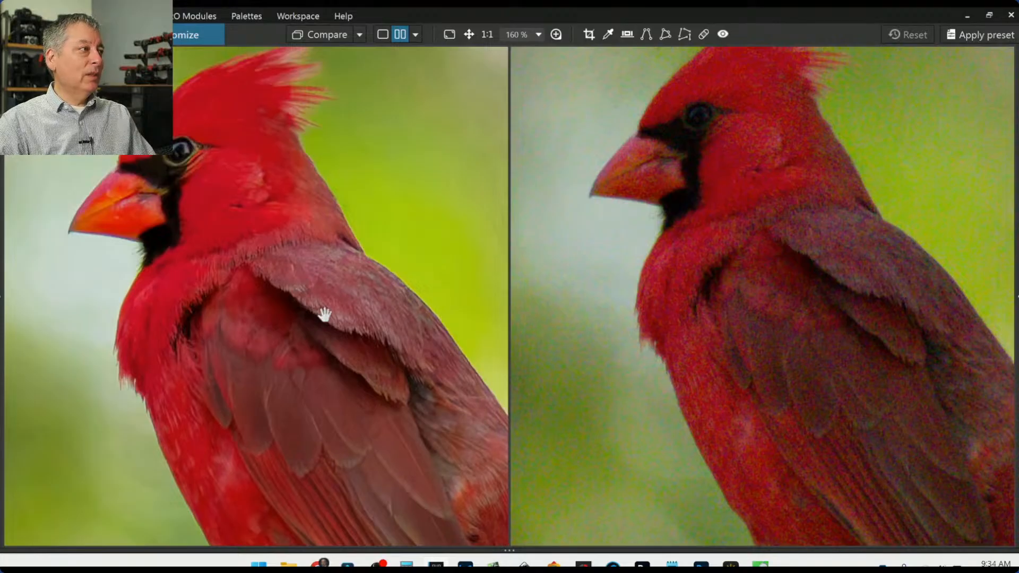
scroll(326, 314, "down", 2)
scroll(325, 314, "down", 3)
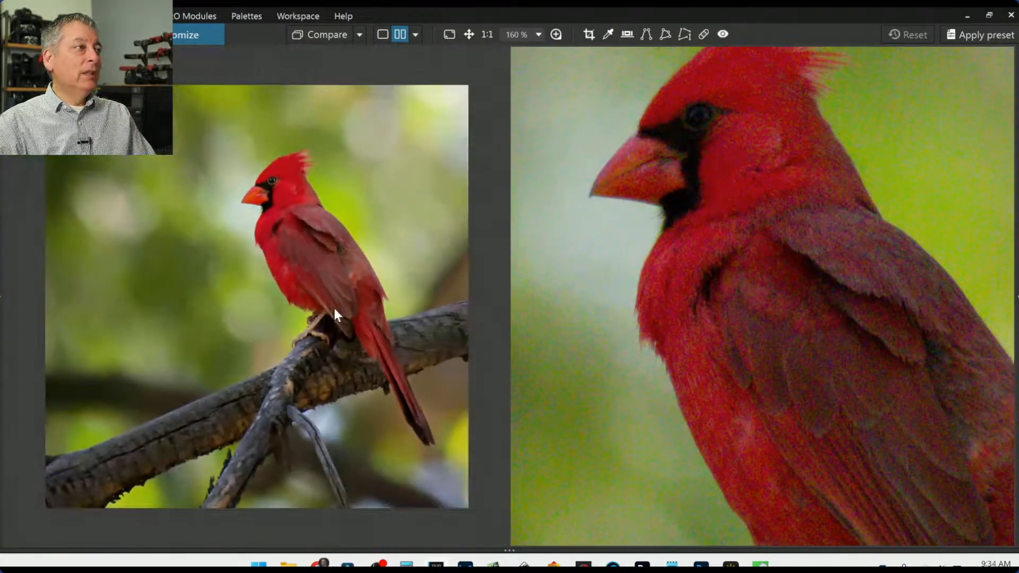
scroll(756, 332, "down", 3)
scroll(756, 332, "down", 5)
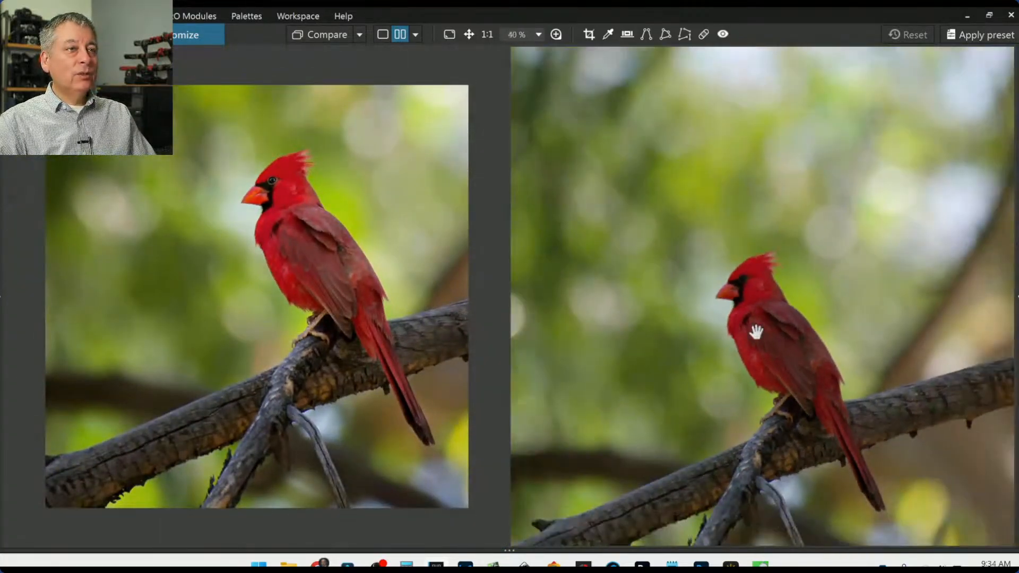
scroll(756, 332, "down", 1)
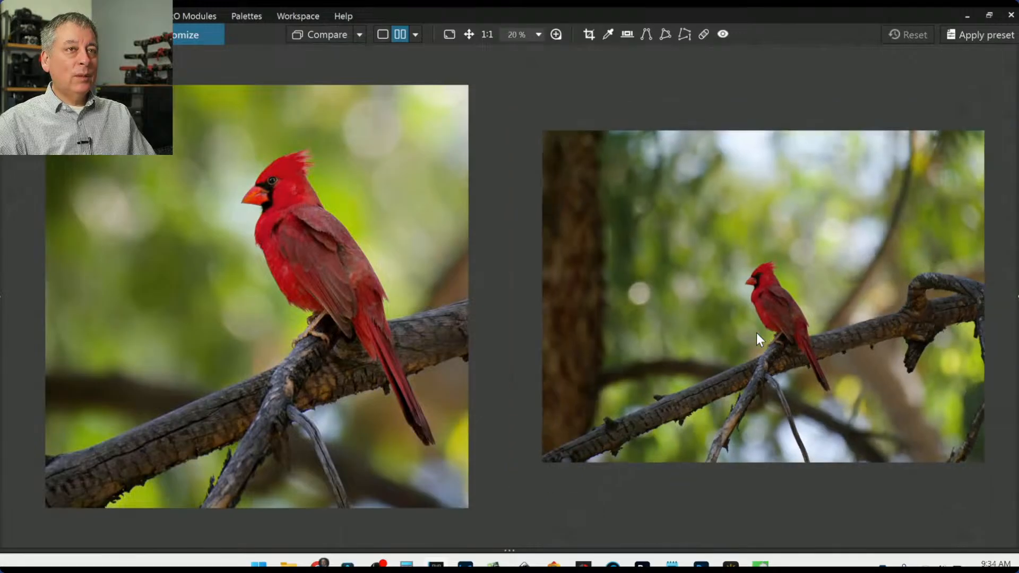
scroll(439, 237, "down", 1)
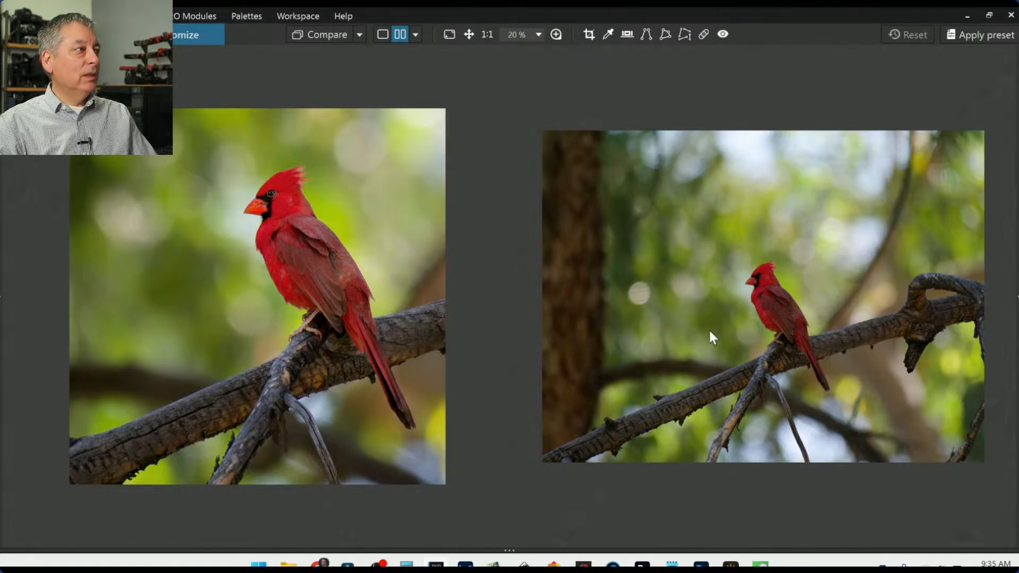
scroll(758, 305, "up", 1)
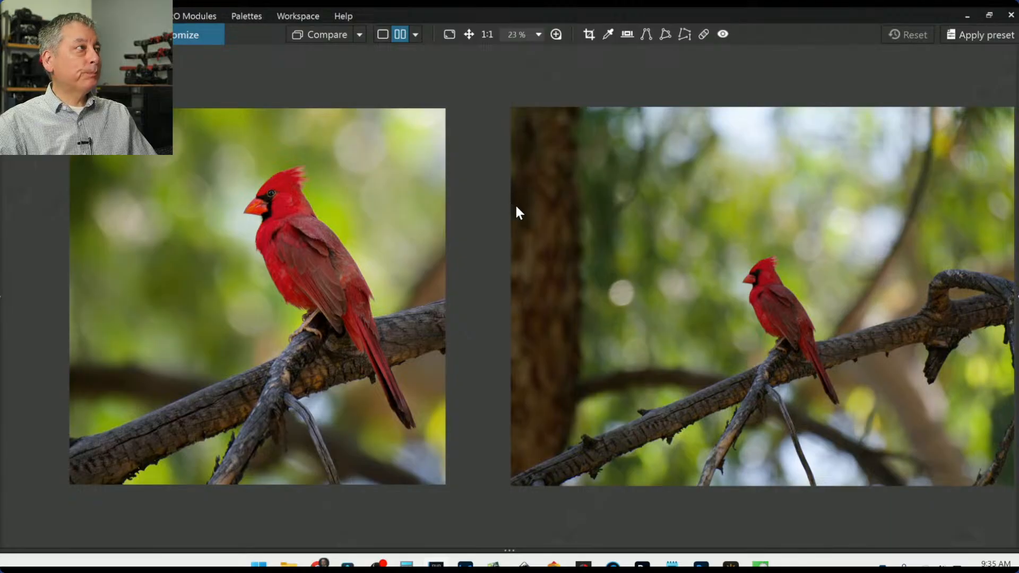
Step: Return to the photo library, select the pink flower ORF photo, switch to single-image view and open it for editing
key("F11")
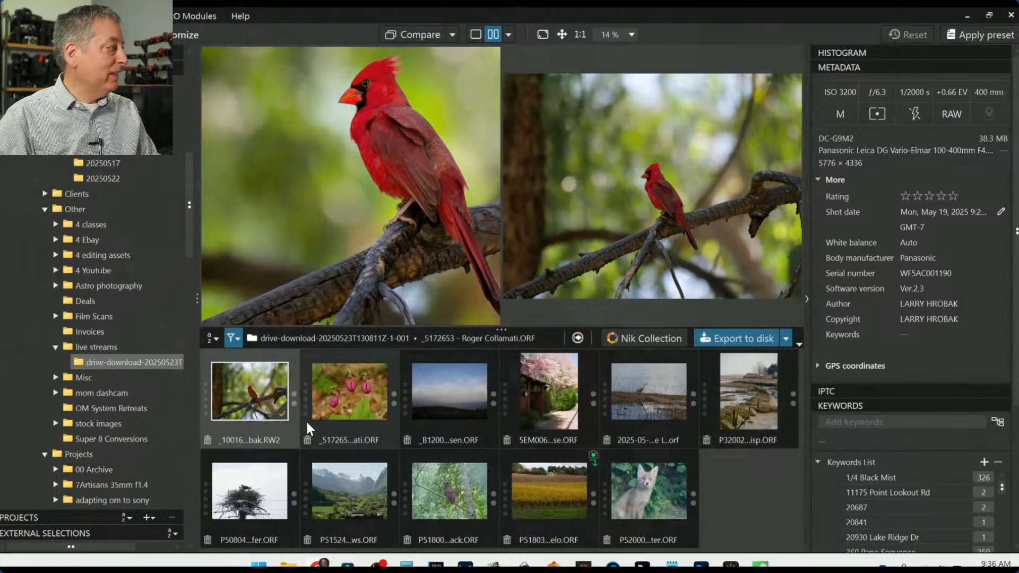
left_click(352, 395)
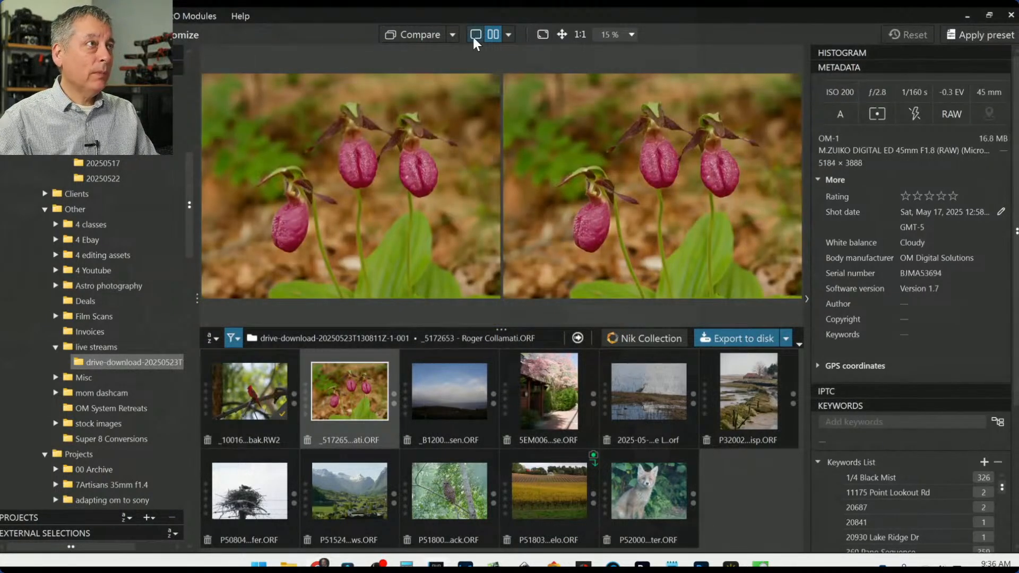
left_click(475, 35)
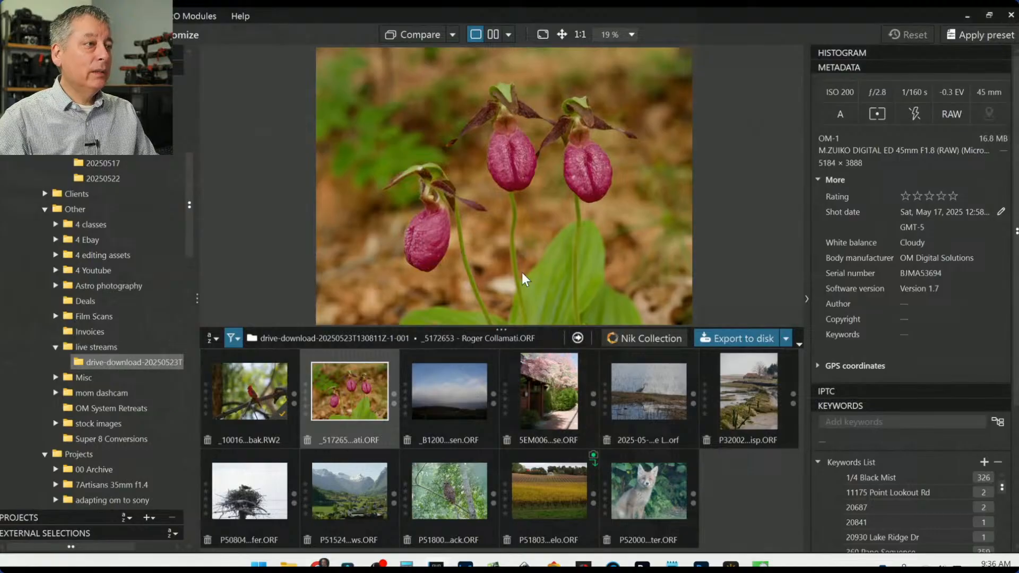
double_click(357, 377)
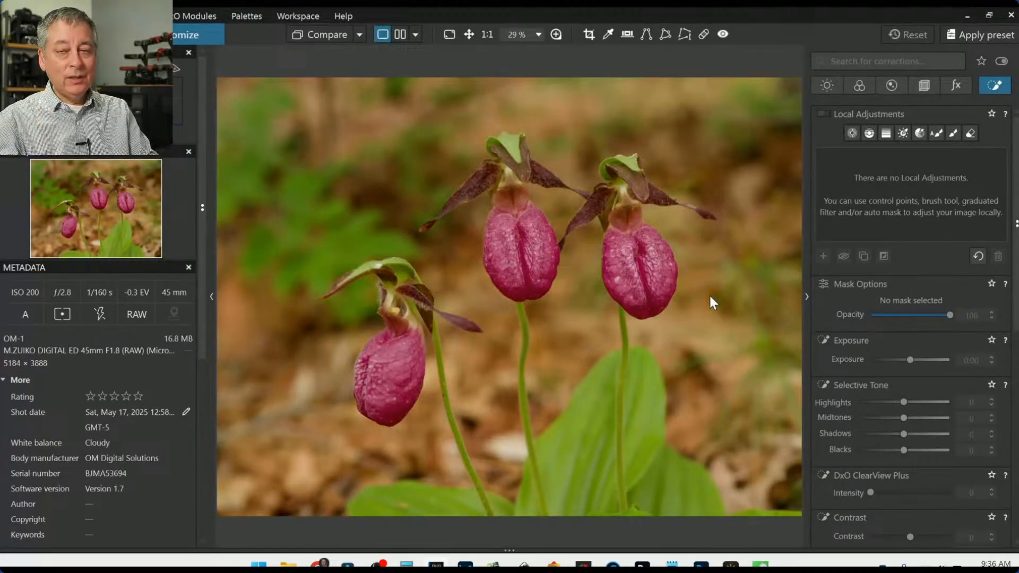
Step: View the flower photo without the palettes, restore them and apply a general purpose preset to it
key("F9")
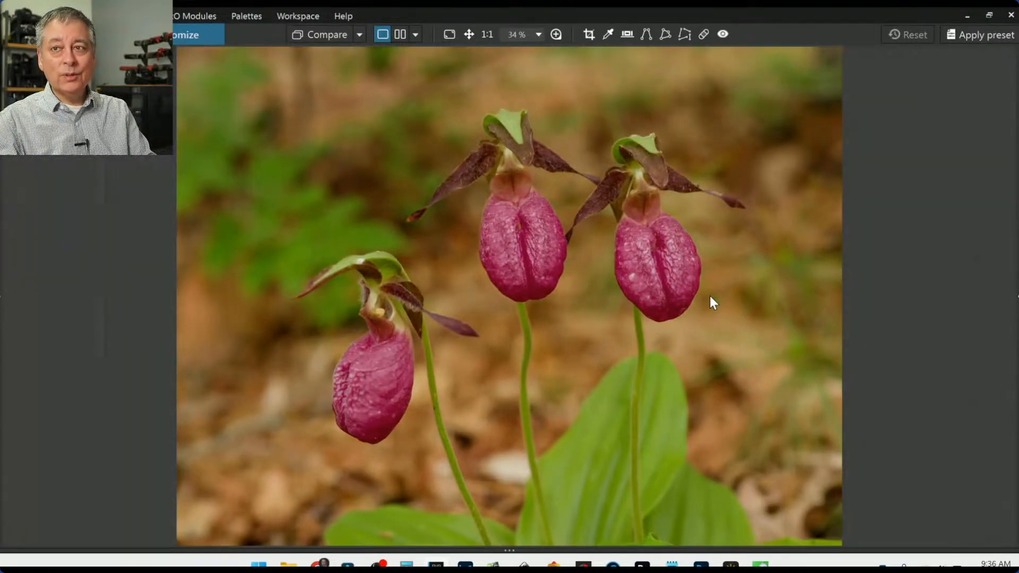
key("F9")
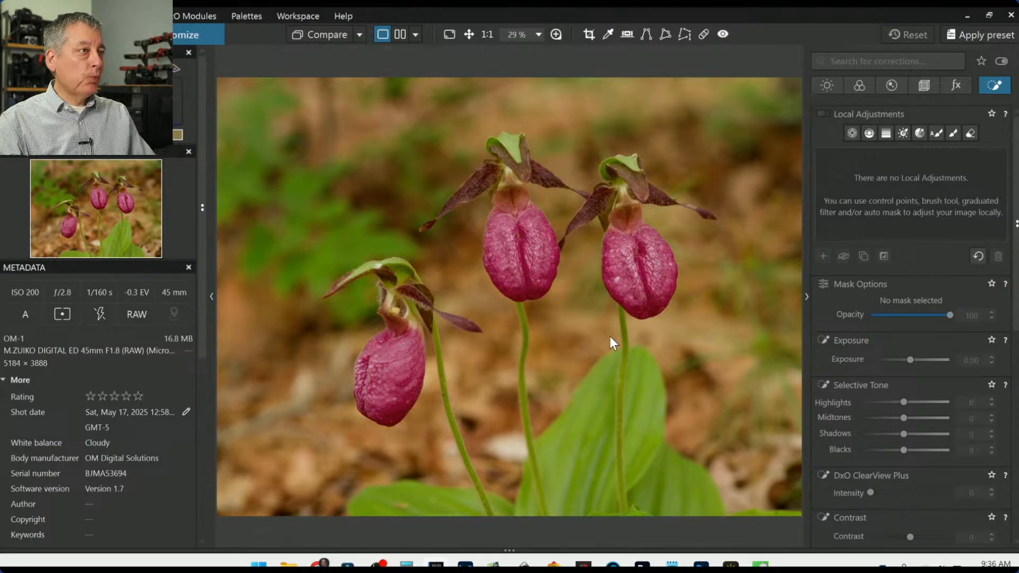
scroll(623, 316, "down", 1)
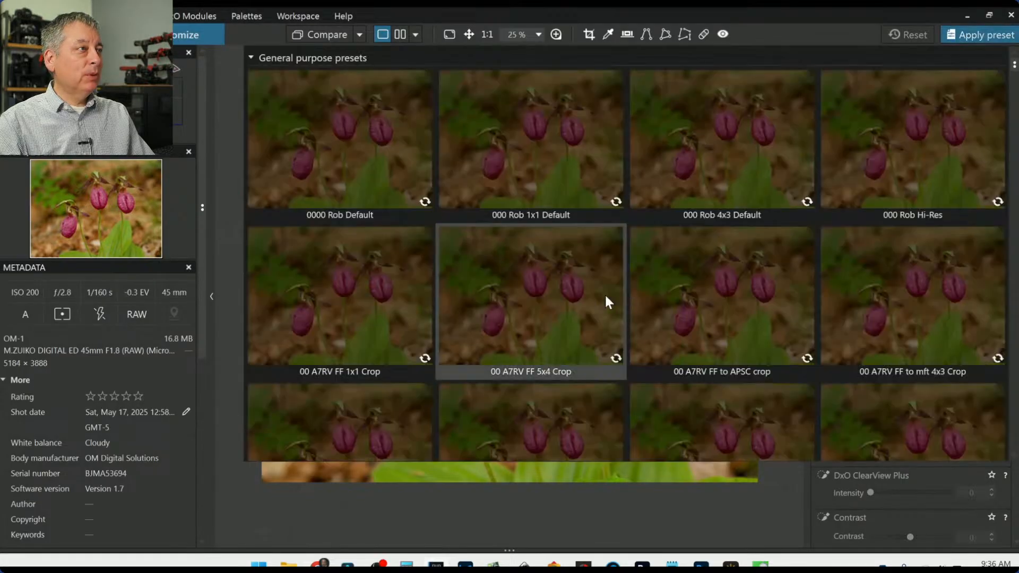
left_click(604, 293)
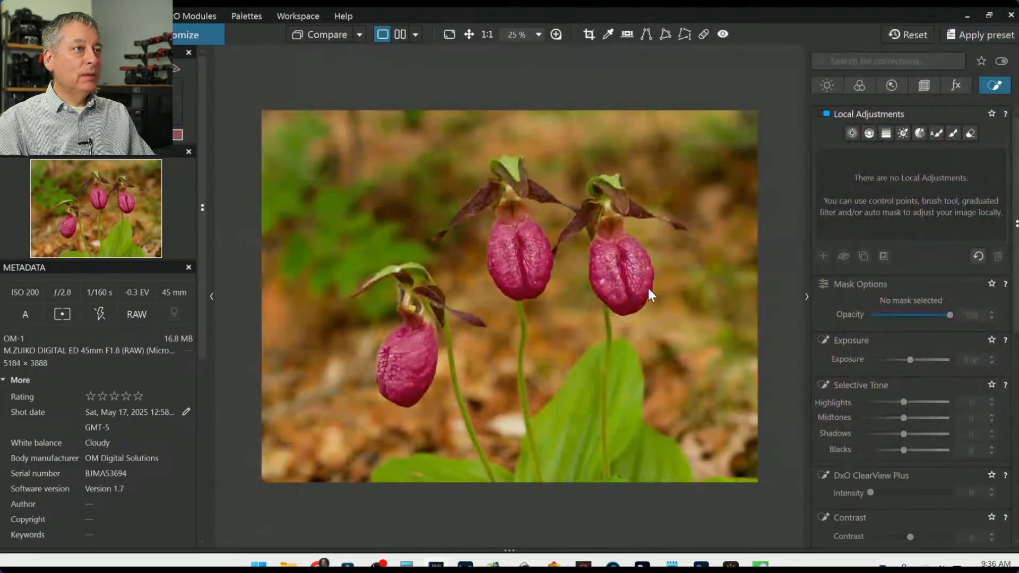
Step: Crop the flower photo to about 4342 × 3257 px at the original aspect ratio, framing the three blooms
left_click(927, 86)
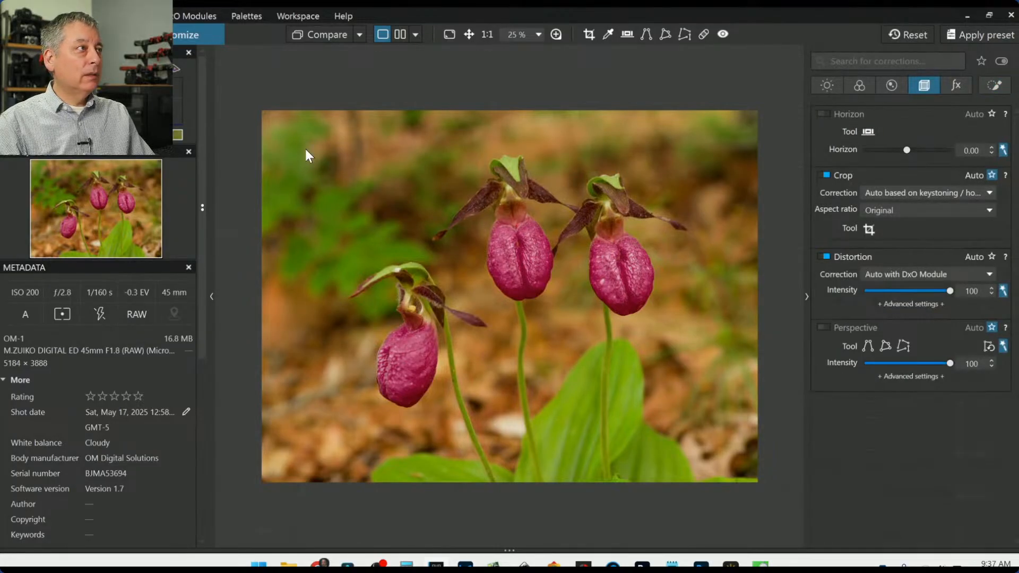
left_click(588, 34)
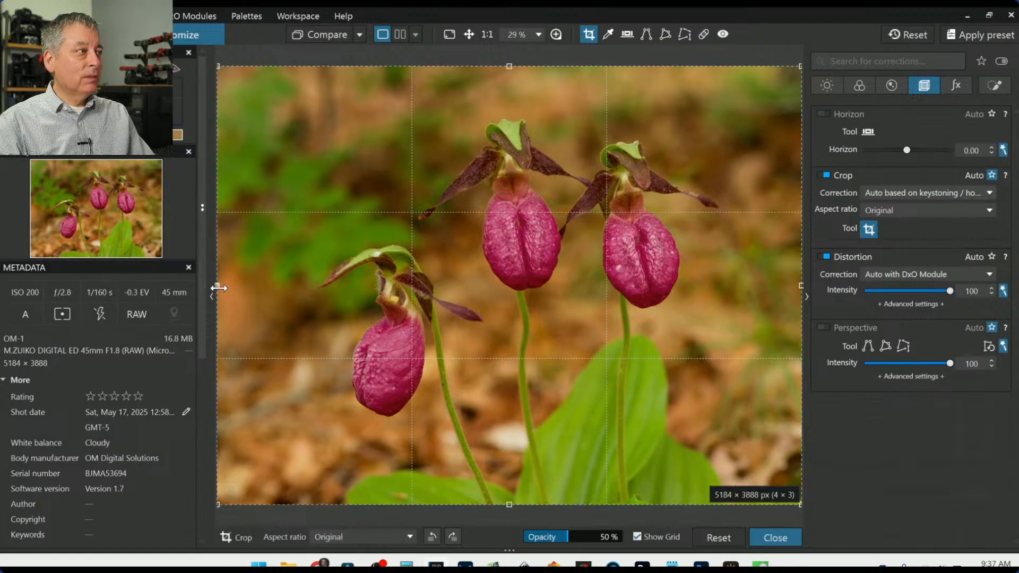
left_click_drag(218, 288, 257, 290)
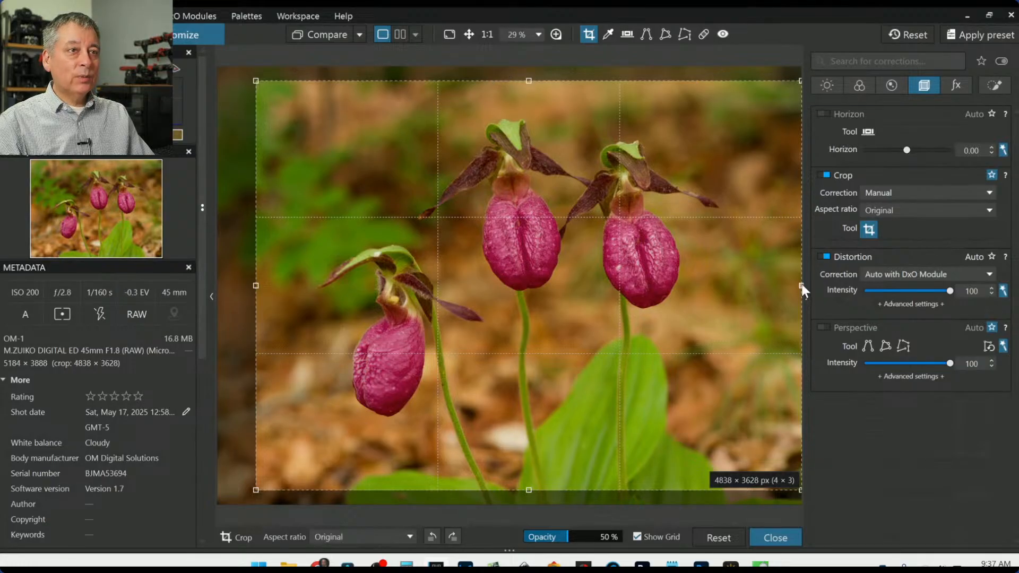
left_click_drag(802, 287, 773, 290)
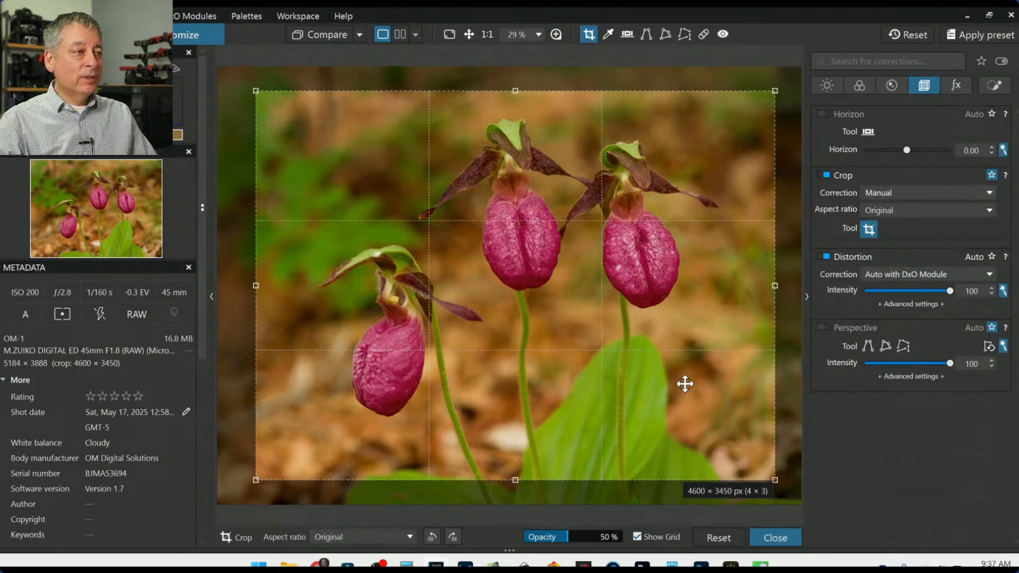
left_click_drag(683, 382, 685, 371)
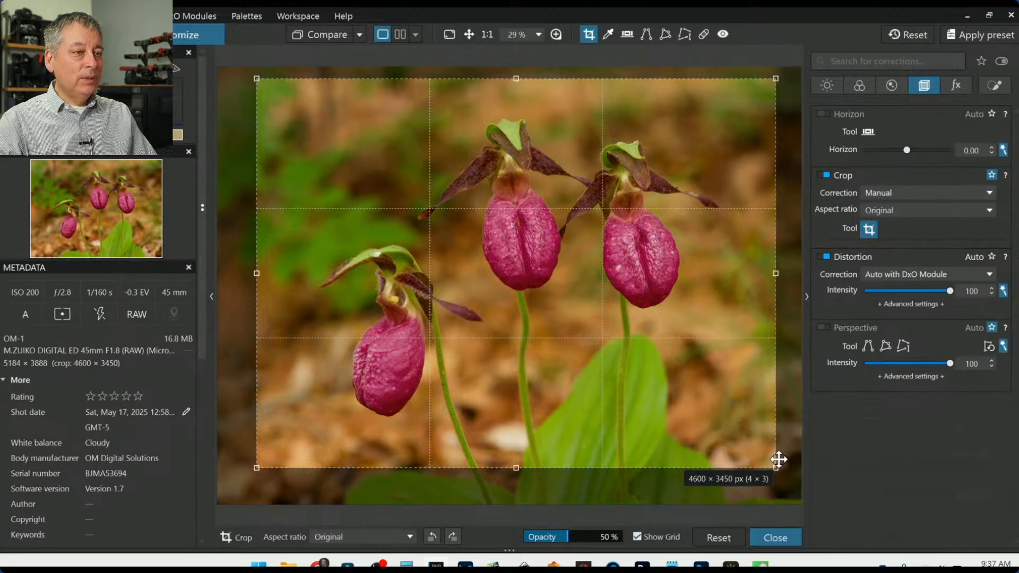
left_click_drag(775, 467, 746, 446)
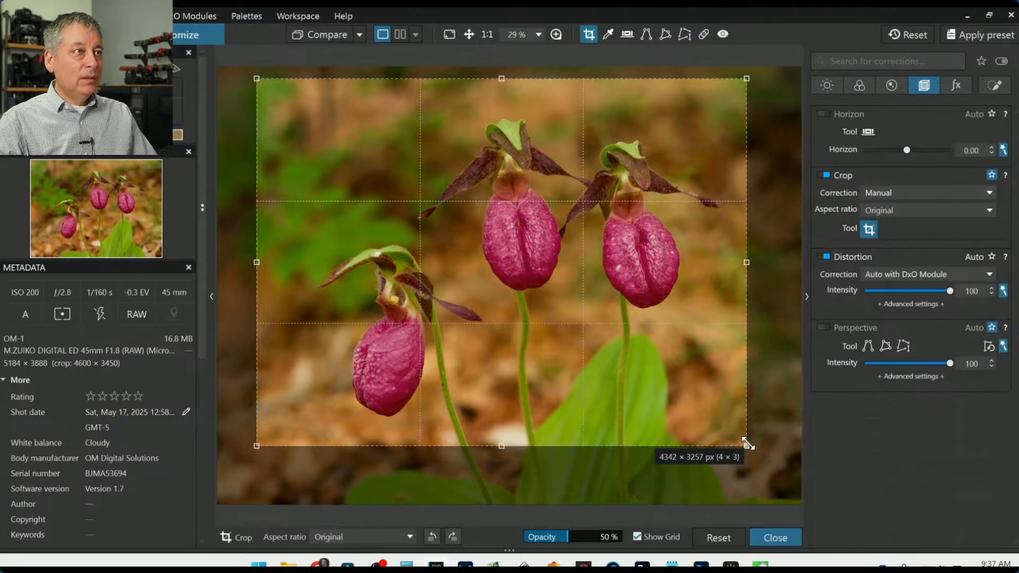
left_click_drag(603, 309, 619, 319)
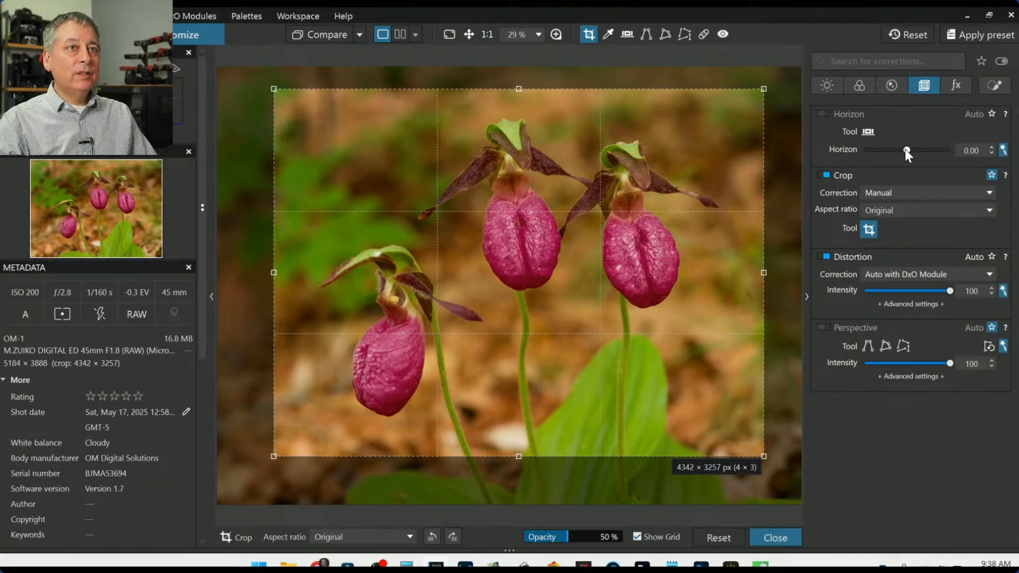
Step: Straighten the photo with a Horizon value of 2.30 and accept the crop
scroll(905, 150, "up", 9)
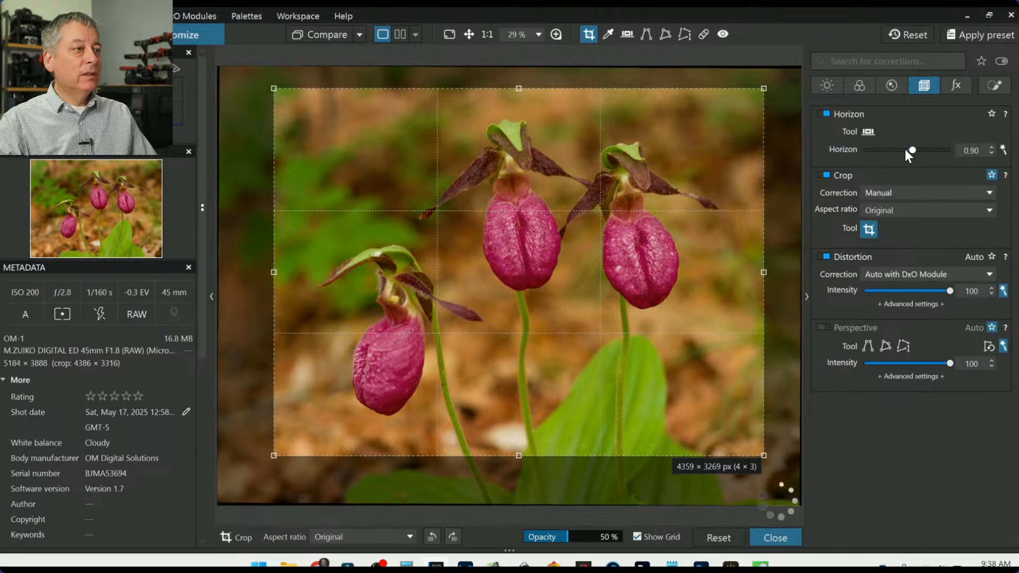
scroll(905, 150, "up", 13)
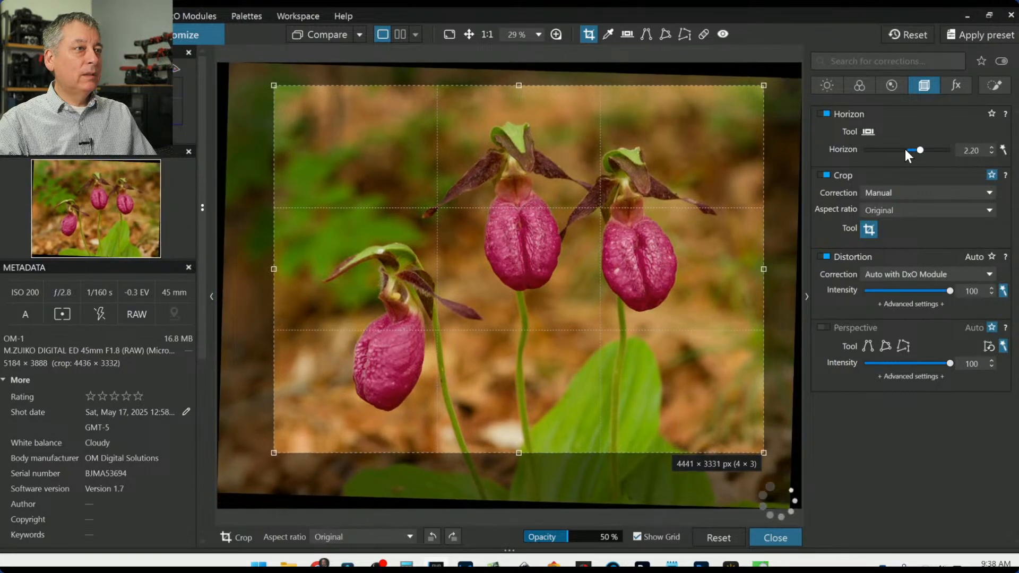
scroll(905, 150, "up", 1)
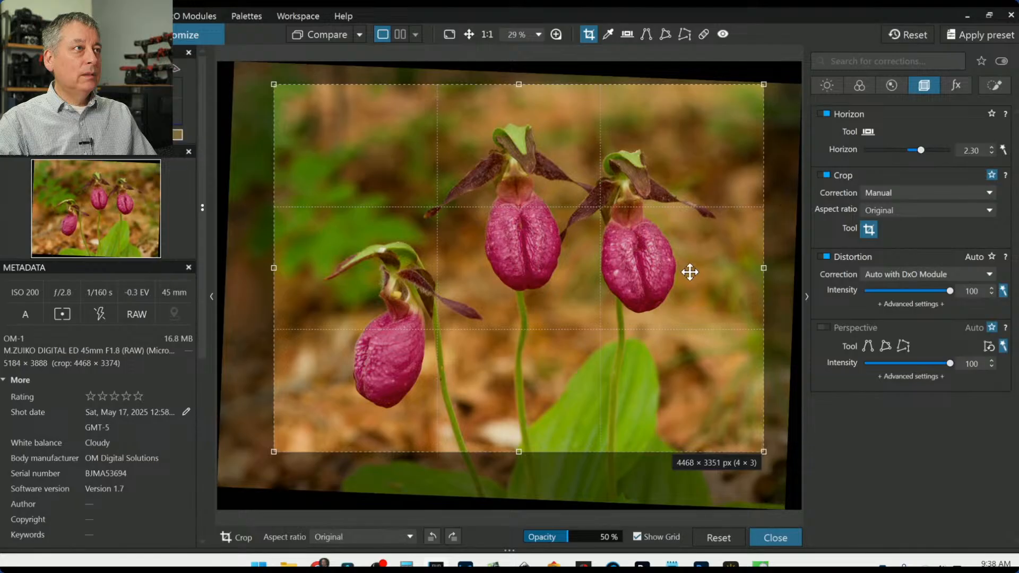
key("Return")
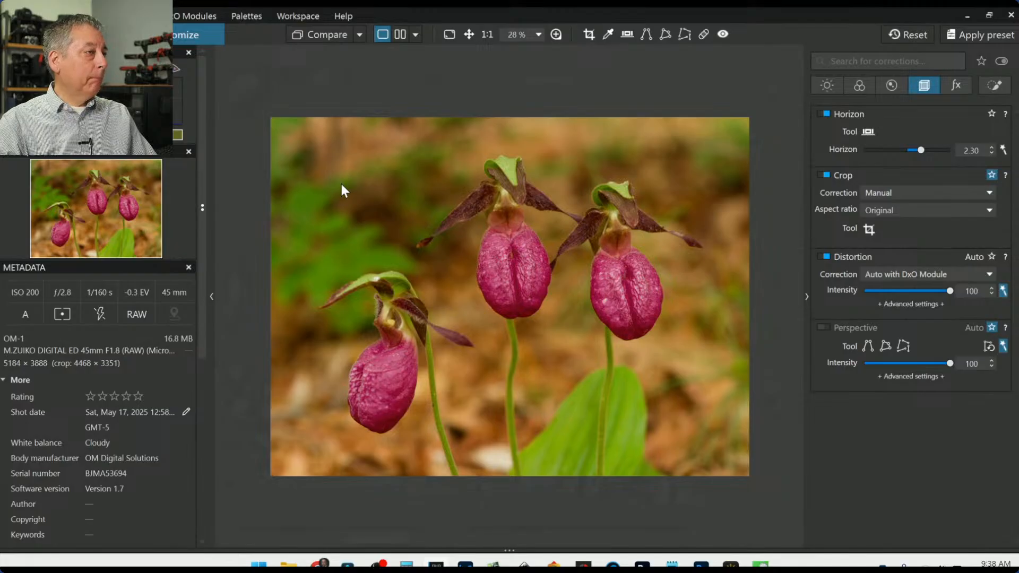
Step: Turn on Soft Proofing with the sRGB IEC61966-2.1 ICC profile, toggling it to compare the flower colors
scroll(341, 191, "up", 1)
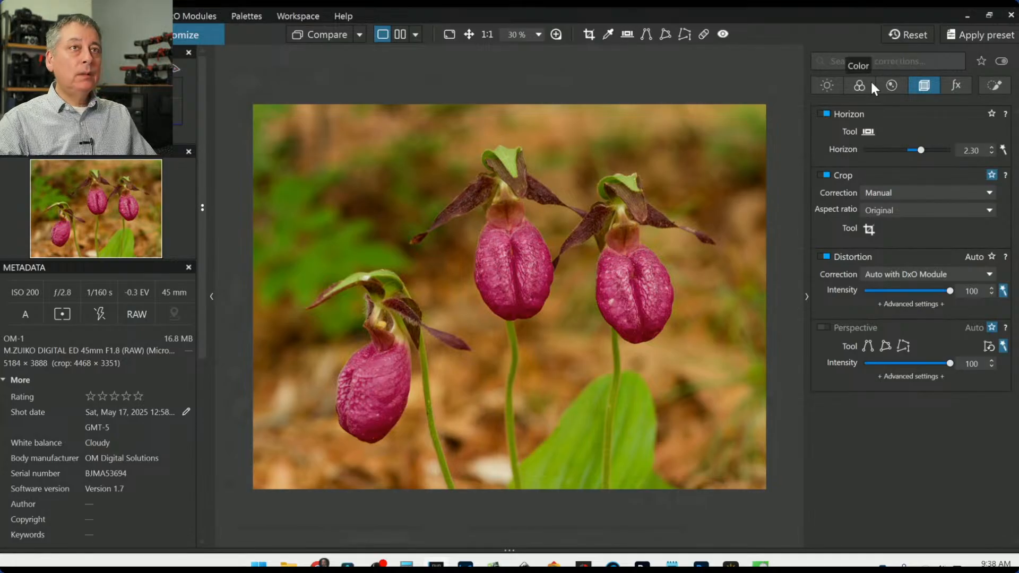
left_click(856, 91)
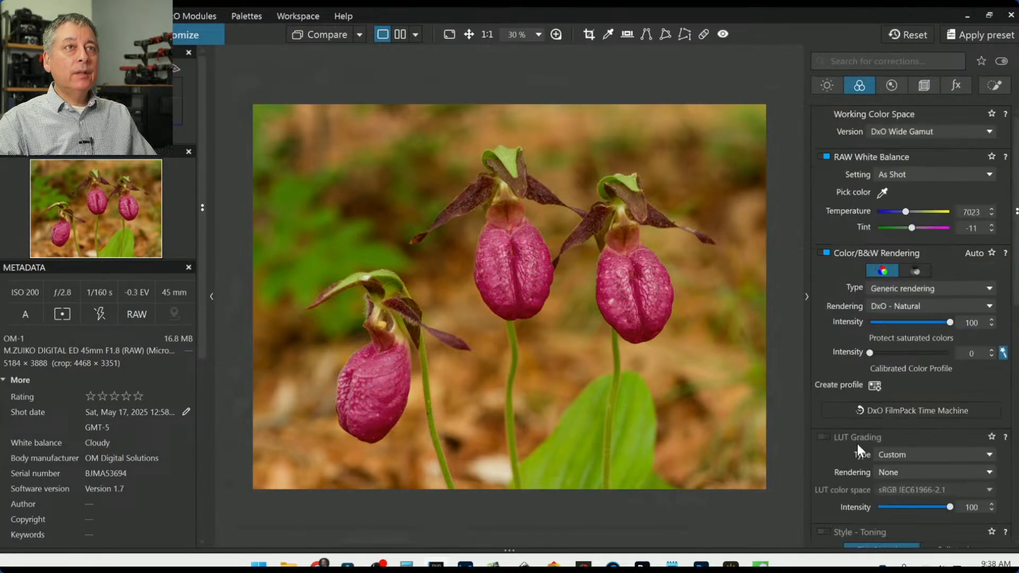
scroll(849, 449, "down", 10)
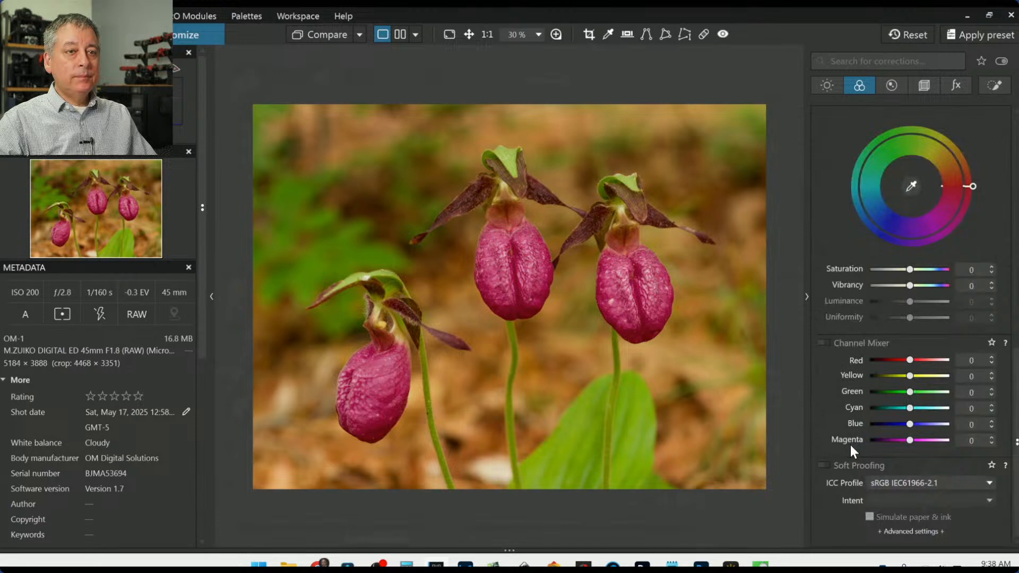
left_click(826, 465)
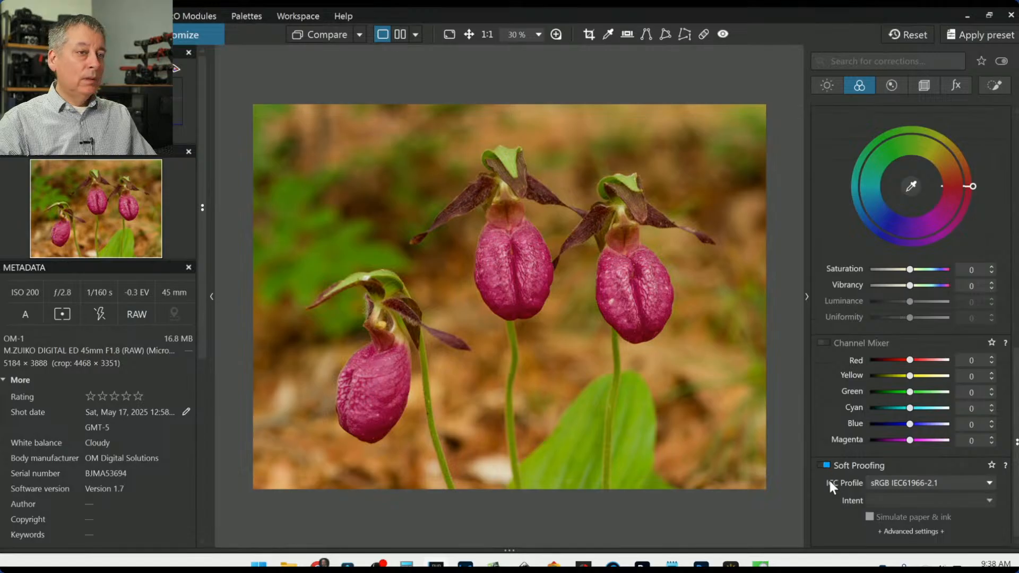
left_click(827, 463)
left_click(826, 464)
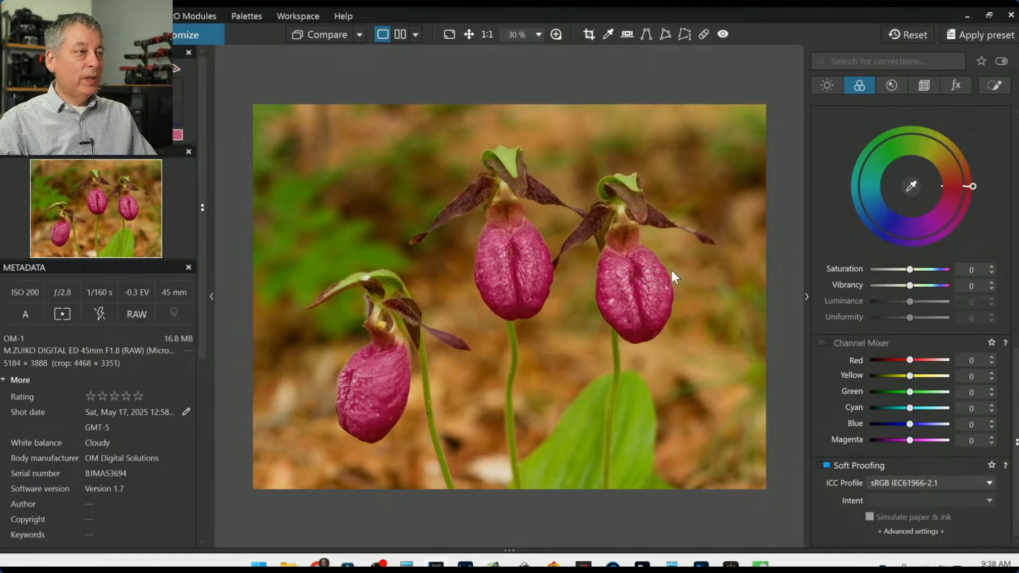
left_click(826, 87)
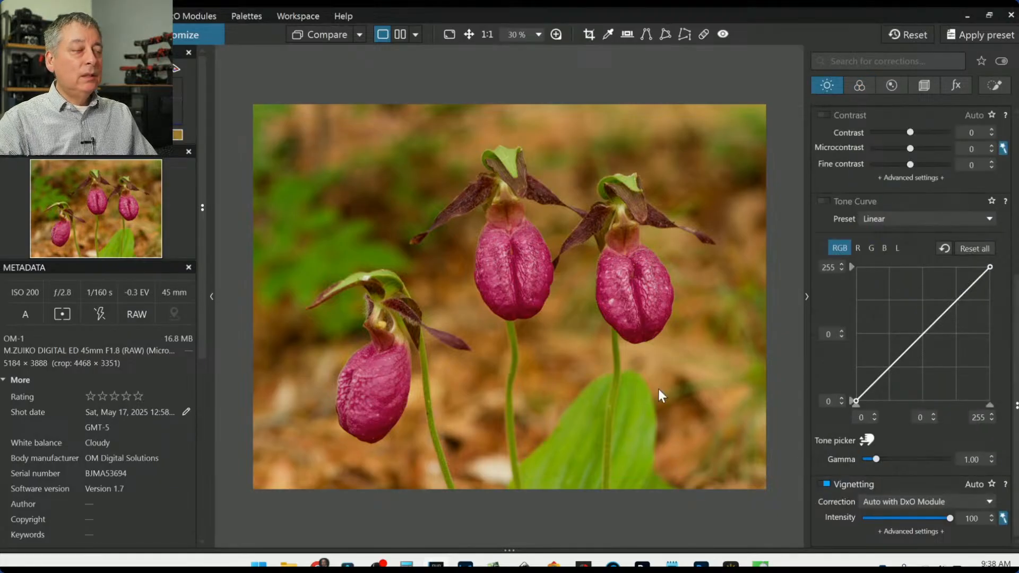
scroll(546, 291, "up", 1)
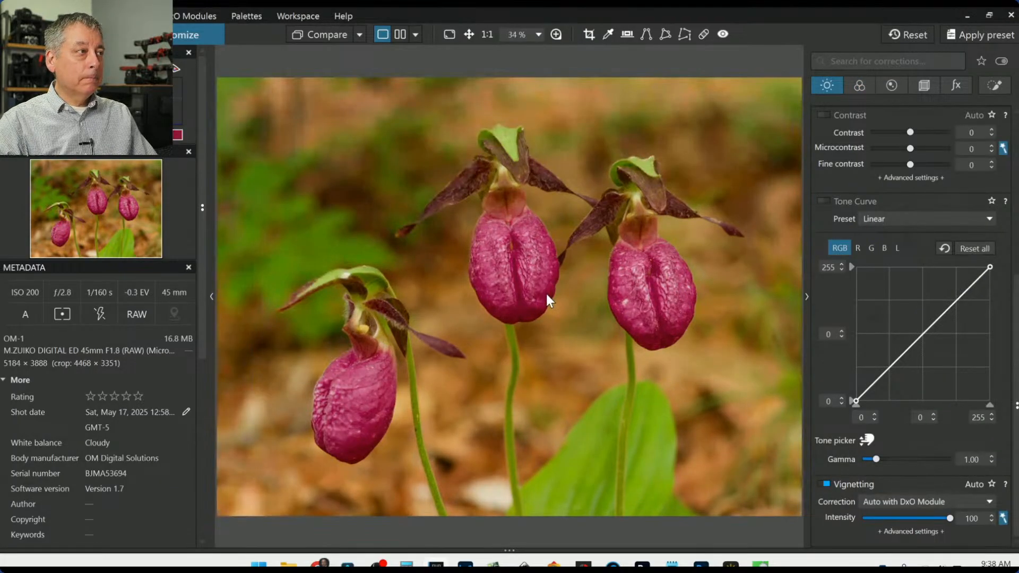
scroll(546, 294, "down", 1)
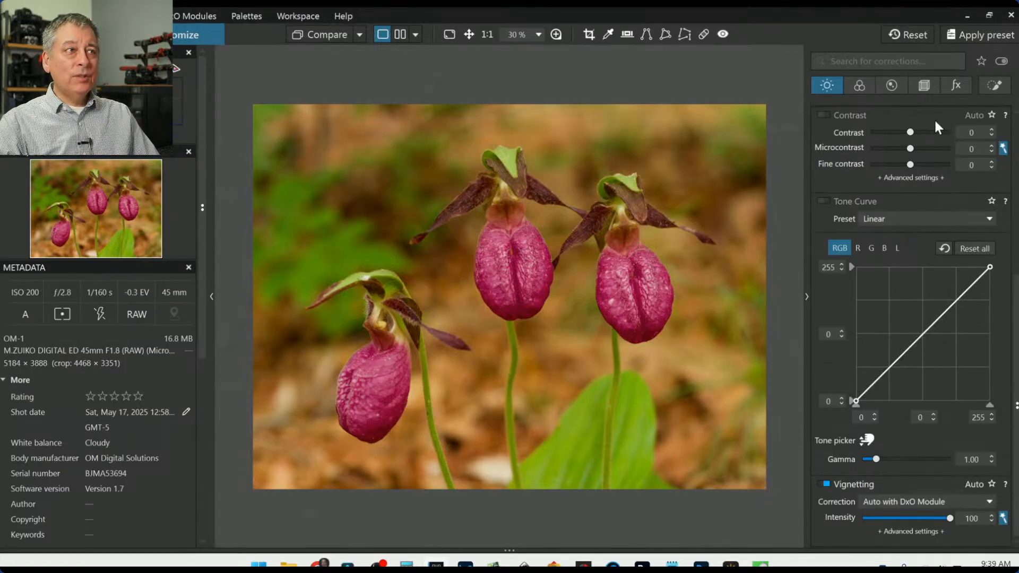
Step: Add a control point local adjustment at the base of the middle flower
left_click(992, 87)
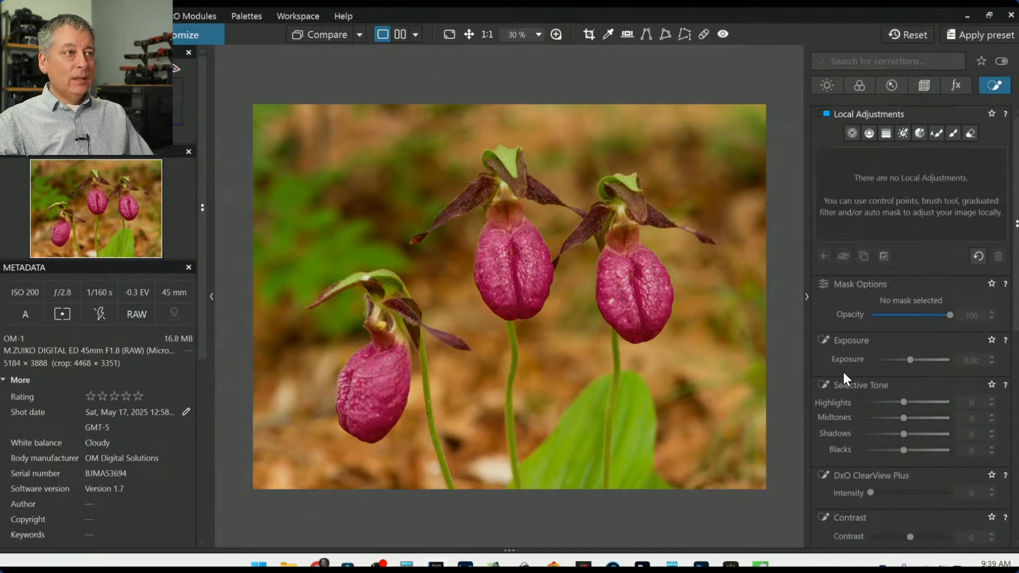
left_click(855, 133)
left_click(824, 256)
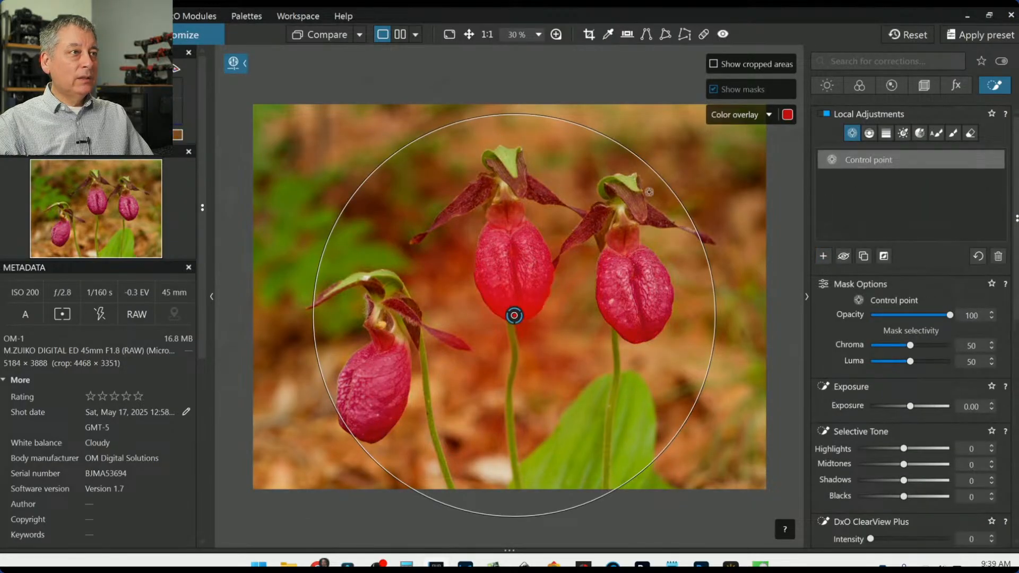
Step: Enlarge the control point's area to span nearly the whole photo and invert its mask
left_click_drag(658, 182, 723, 136)
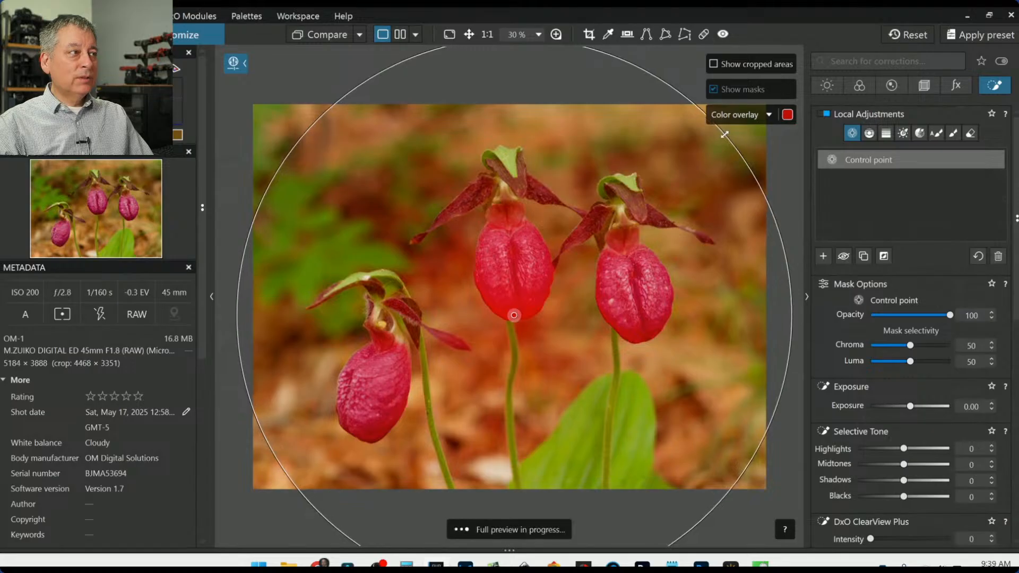
scroll(849, 336, "down", 1)
scroll(849, 336, "down", 1)
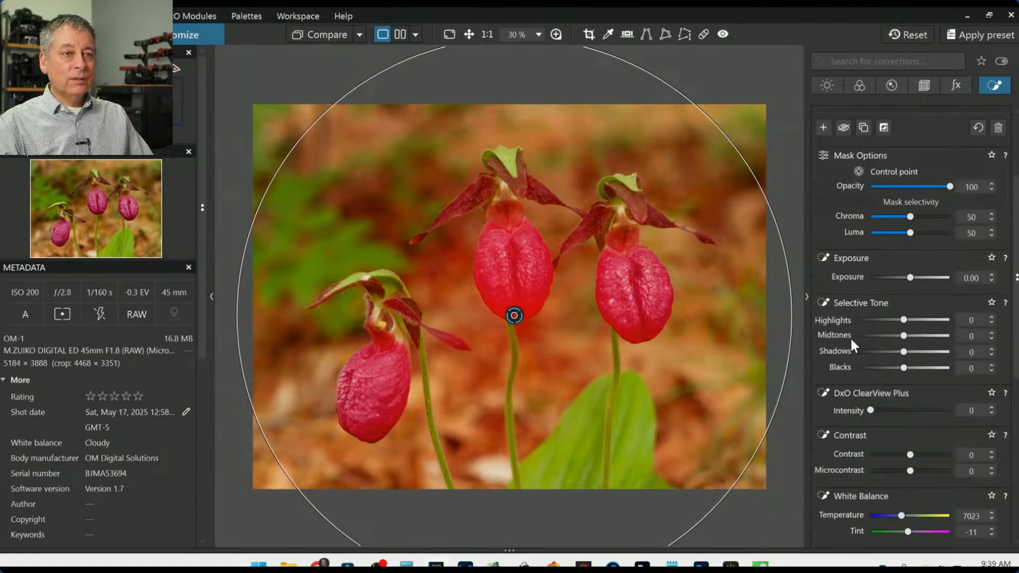
scroll(867, 289, "up", 2)
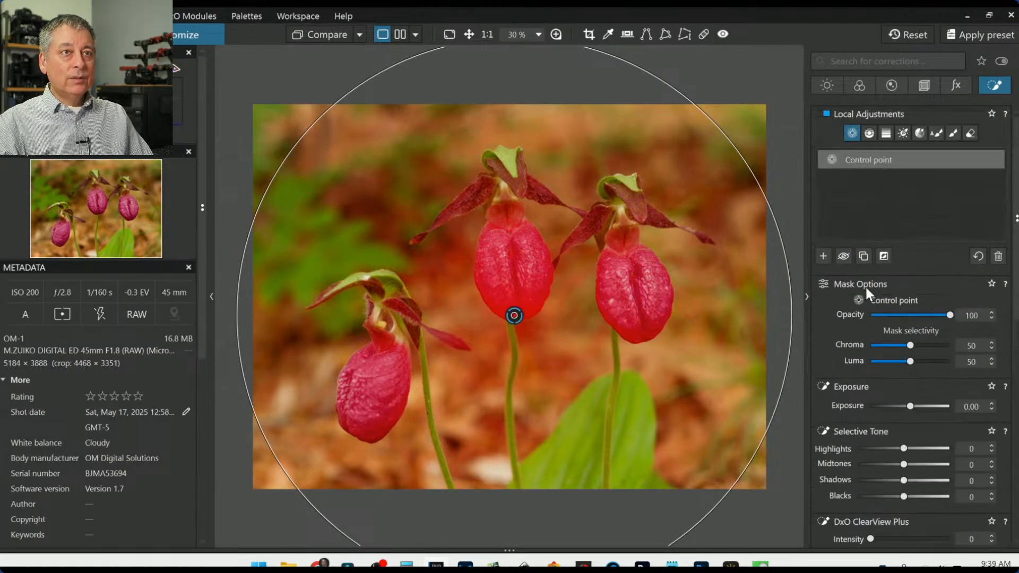
left_click(882, 257)
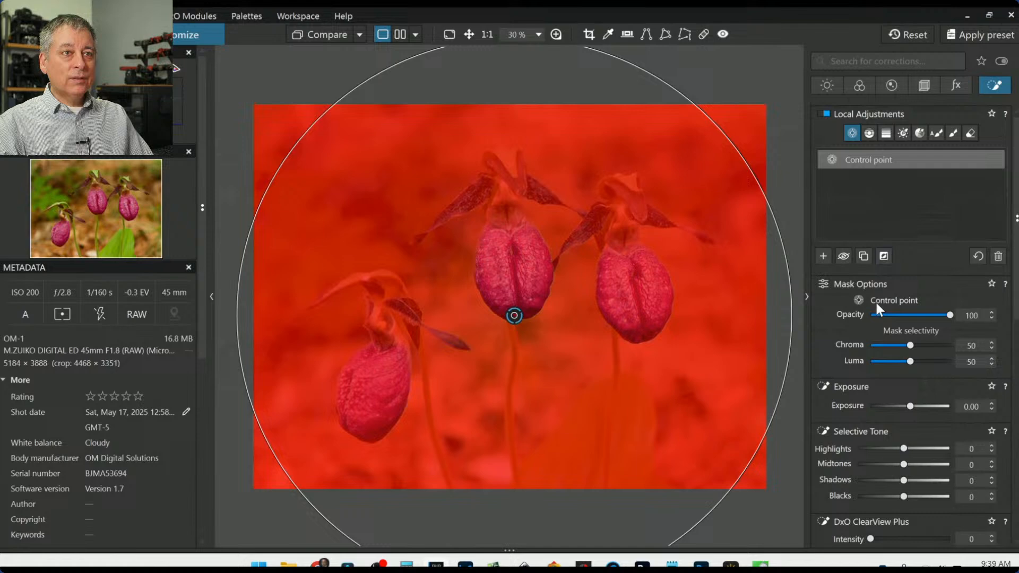
Step: Set the inverted mask's Chroma and Luma selectivity to 0 and its Exposure to -1.94 to darken the background
left_click(871, 346)
left_click(872, 362)
left_click(872, 344)
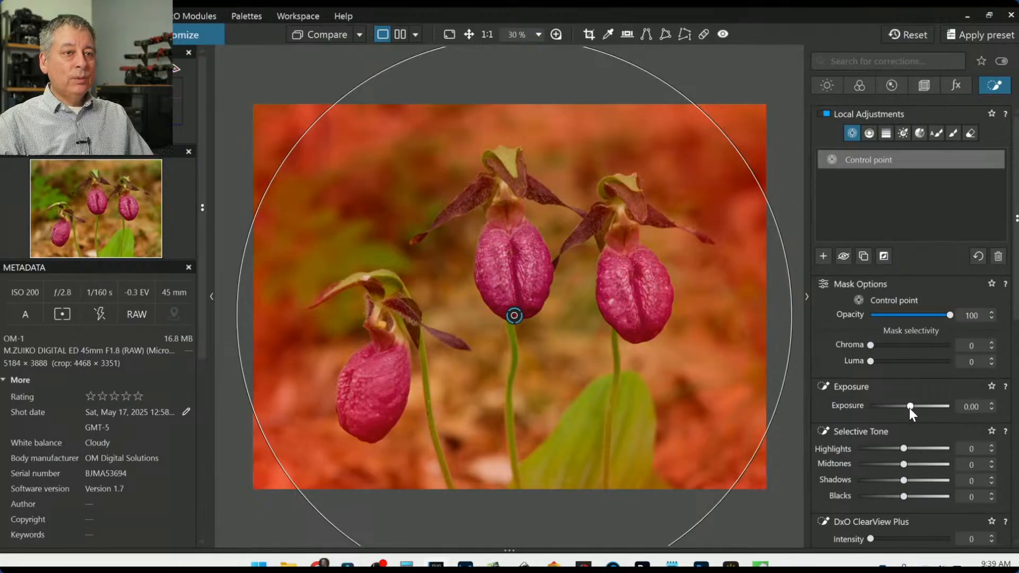
left_click_drag(909, 408, 894, 411)
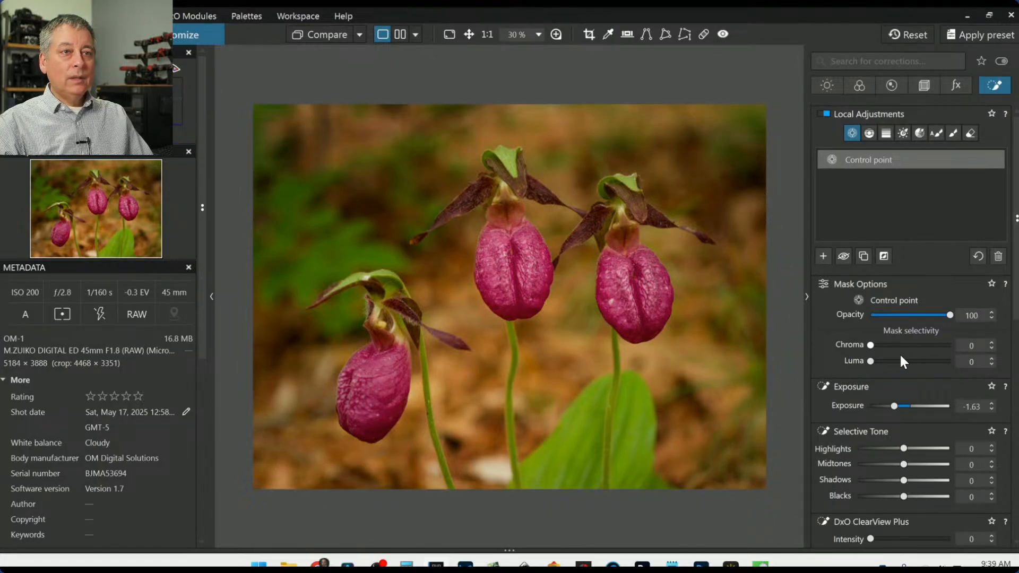
left_click_drag(894, 407, 891, 407)
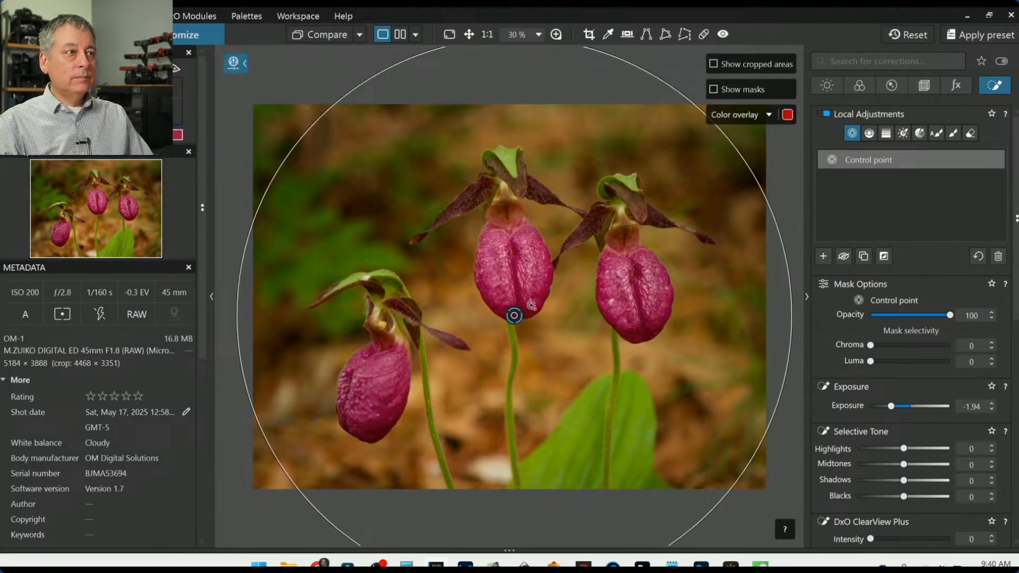
Step: Try the control point just below the middle flower and a Chroma selectivity of up to 20, returning Chroma to 0
left_click_drag(514, 316, 526, 333)
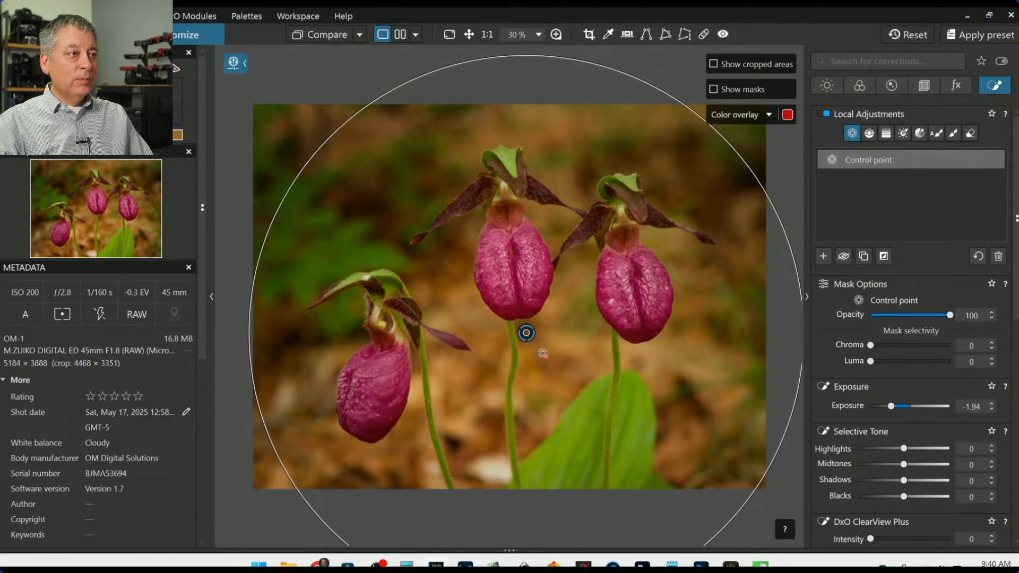
left_click_drag(526, 333, 531, 333)
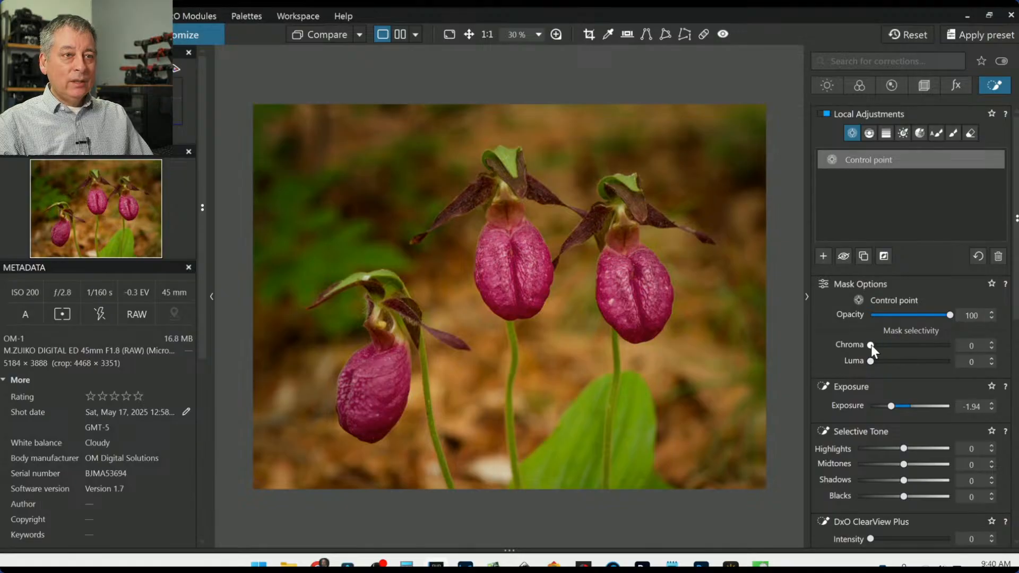
scroll(870, 344, "up", 1)
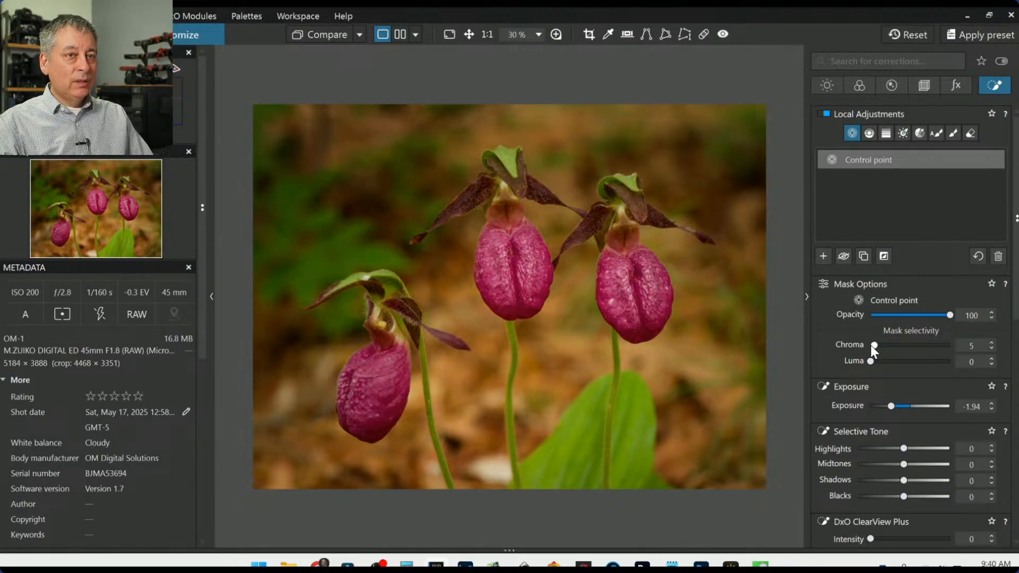
scroll(871, 345, "up", 1)
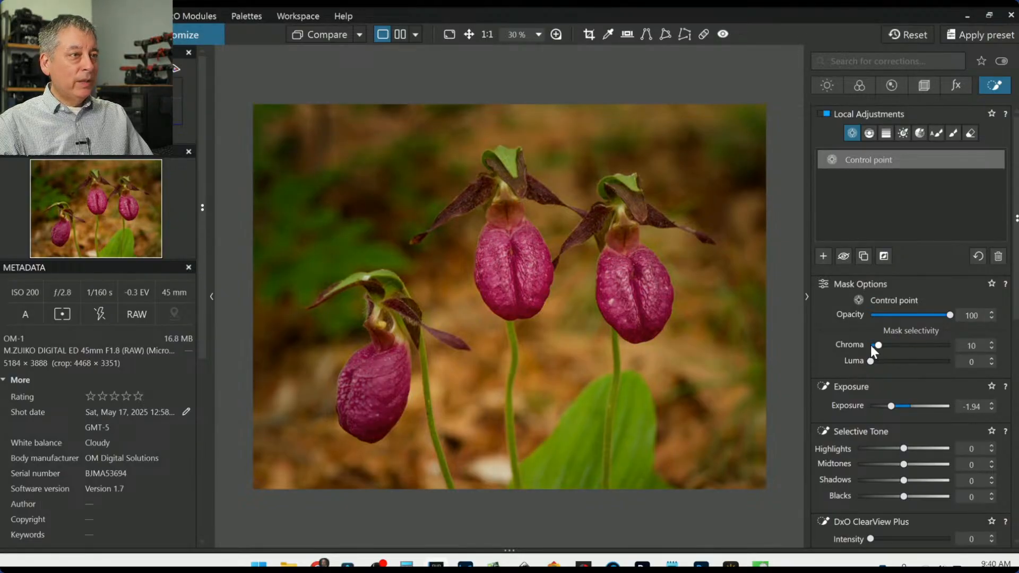
scroll(871, 345, "up", 2)
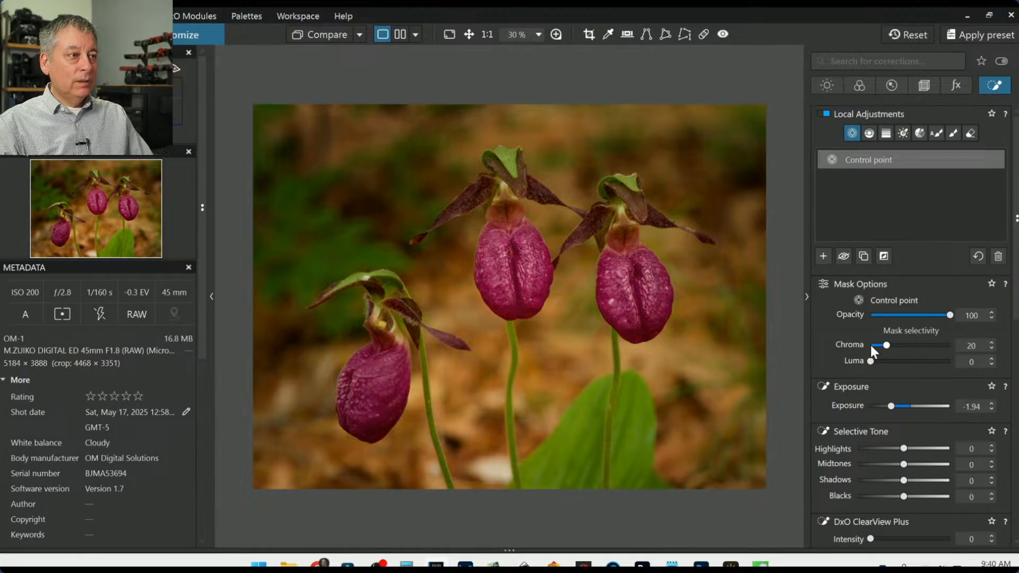
scroll(871, 345, "down", 1)
scroll(870, 345, "down", 3)
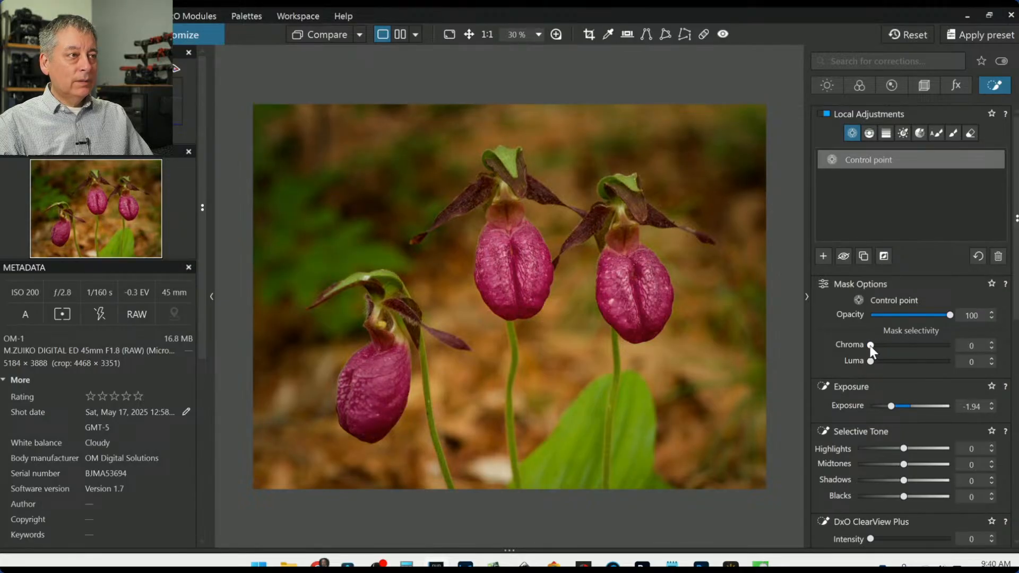
mouse_move(535, 302)
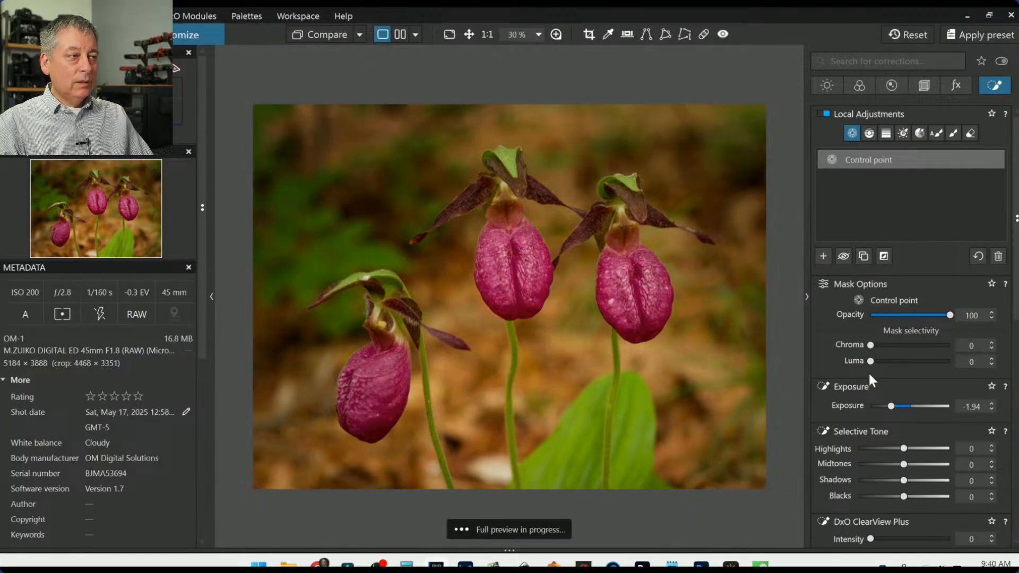
left_click_drag(870, 344, 827, 340)
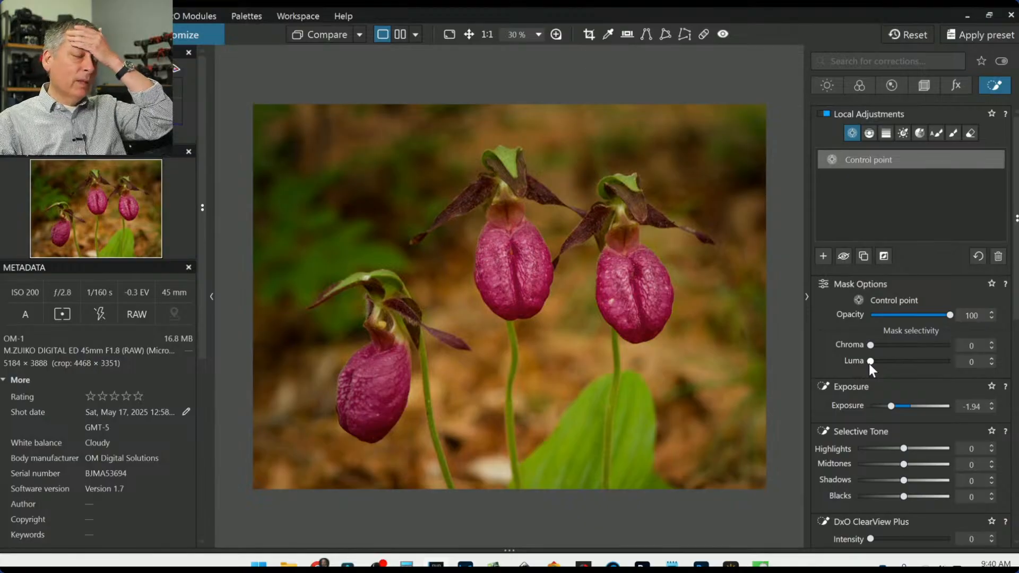
Step: Move the inverted mask's control point back onto the lower part of the middle flower and deselect the mask
mouse_move(578, 361)
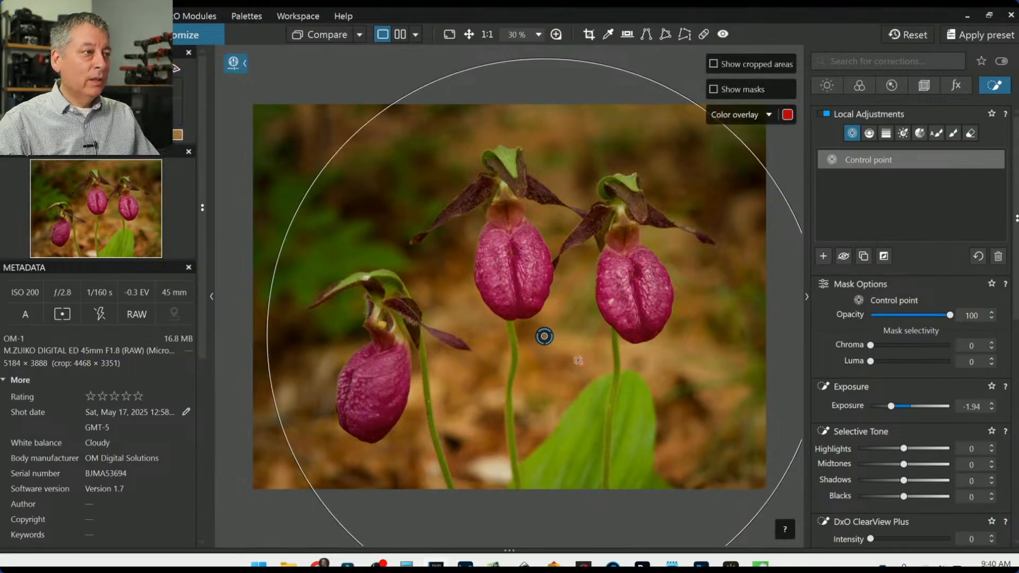
left_click_drag(544, 337, 523, 308)
key("Escape")
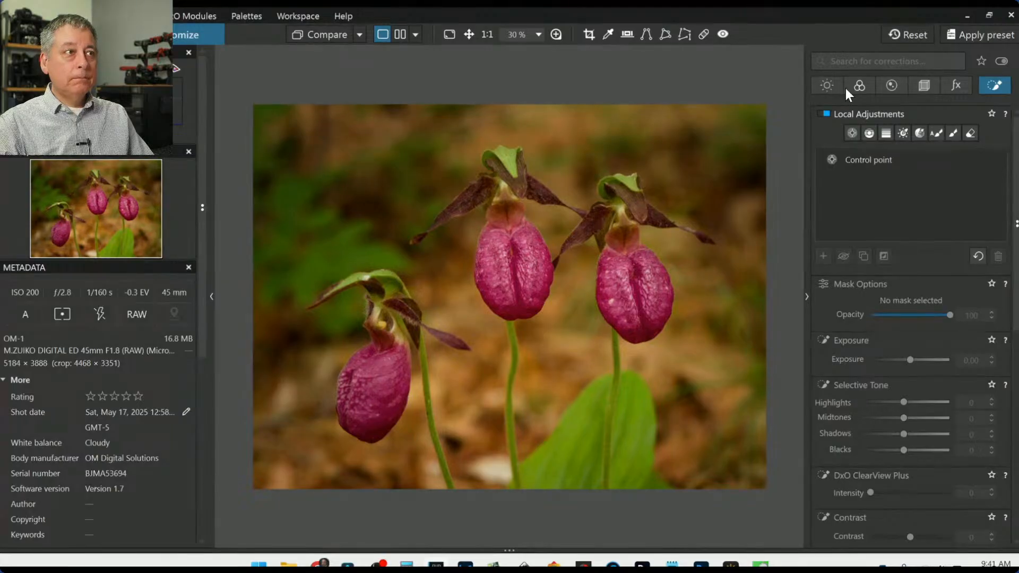
Step: Create a new control point mask on the left bloom, shrink its area around the bloom and set Chroma selectivity to 55
left_click(851, 133)
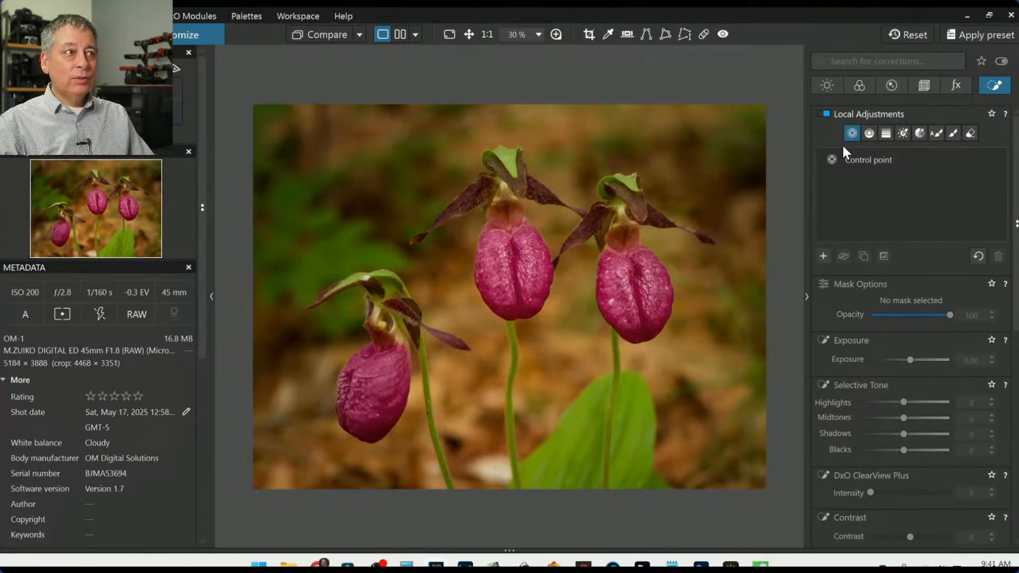
left_click(829, 257)
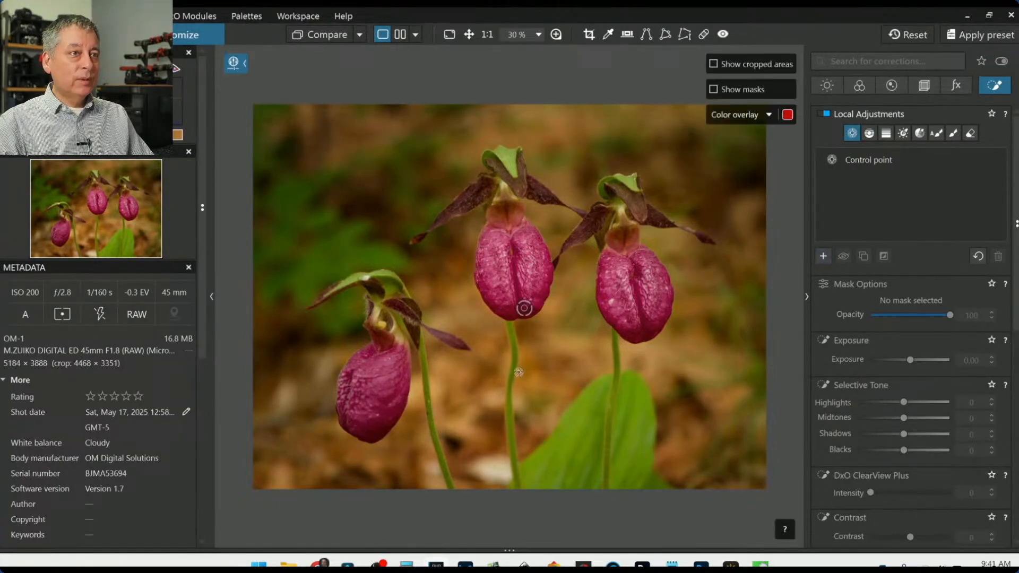
left_click(379, 385)
left_click_drag(540, 163, 384, 310)
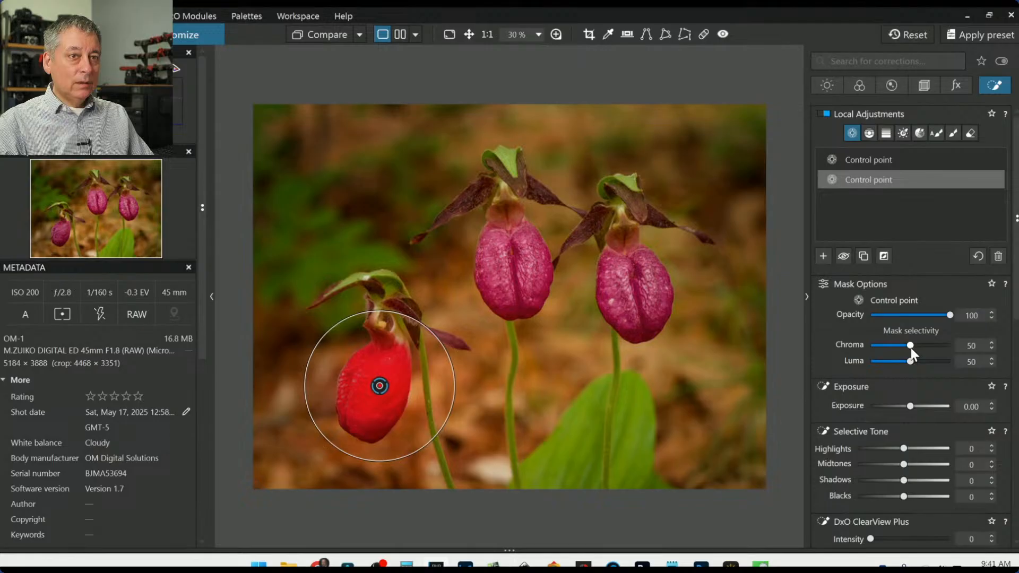
scroll(910, 348, "up", 5)
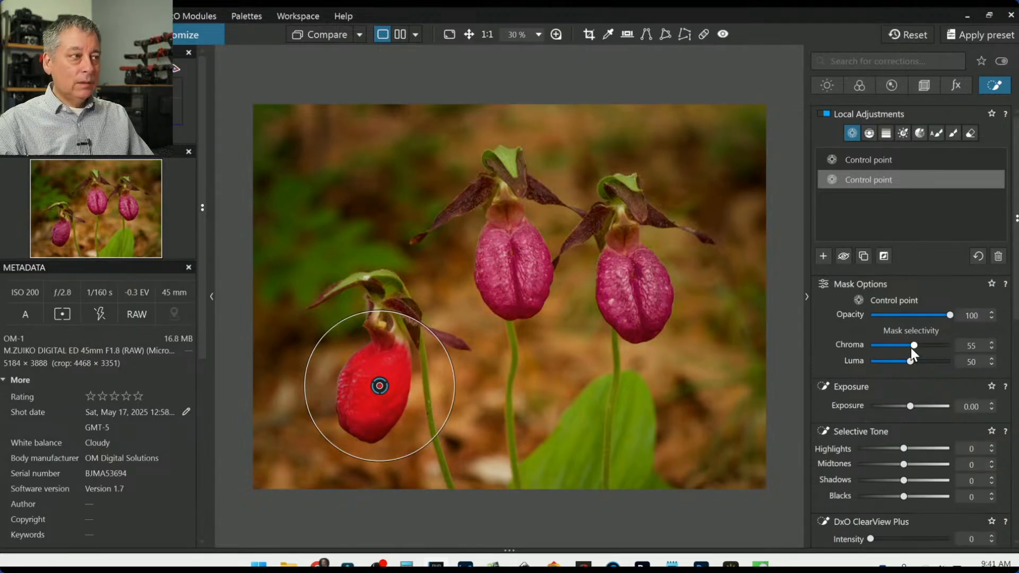
Step: Add a point on the middle bloom to the flower mask and set its Highlights to 46 and Shadows to 45
left_click(524, 263)
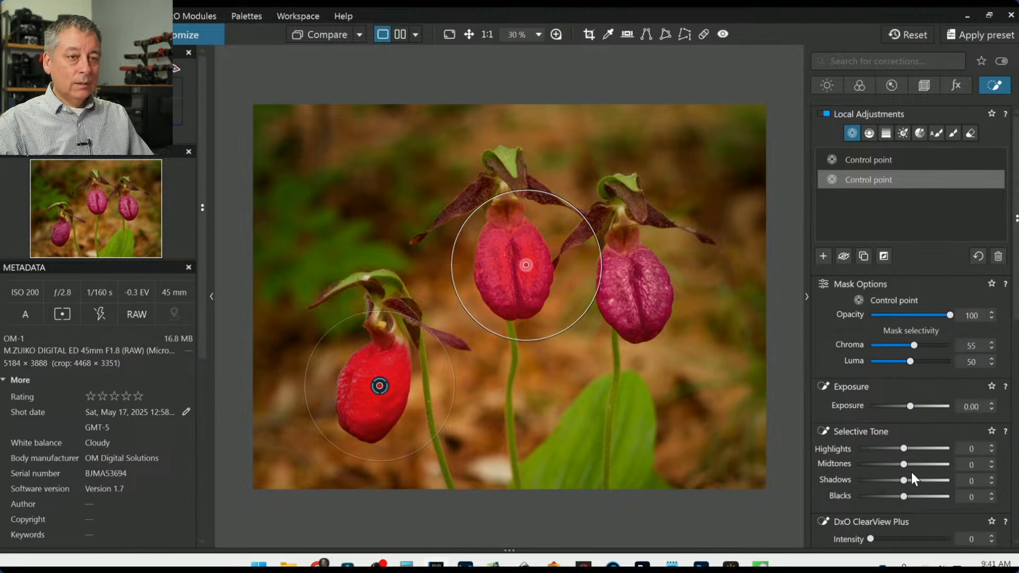
left_click_drag(921, 480, 926, 487)
left_click(947, 449)
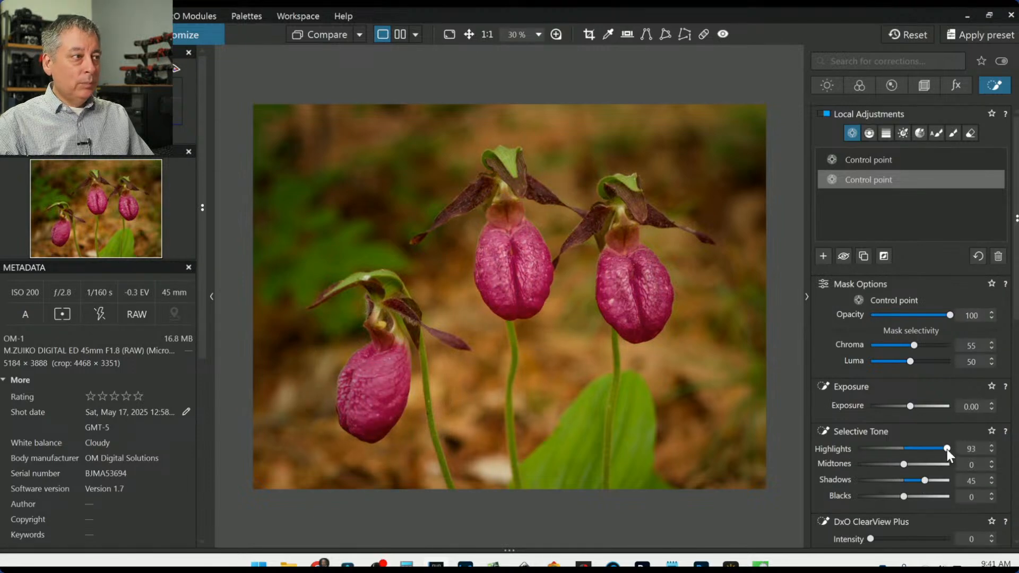
left_click_drag(947, 449, 925, 452)
Step: Add more points to the flower mask on the right bloom, the green tops of the middle and right flowers, and the leaf
mouse_move(626, 292)
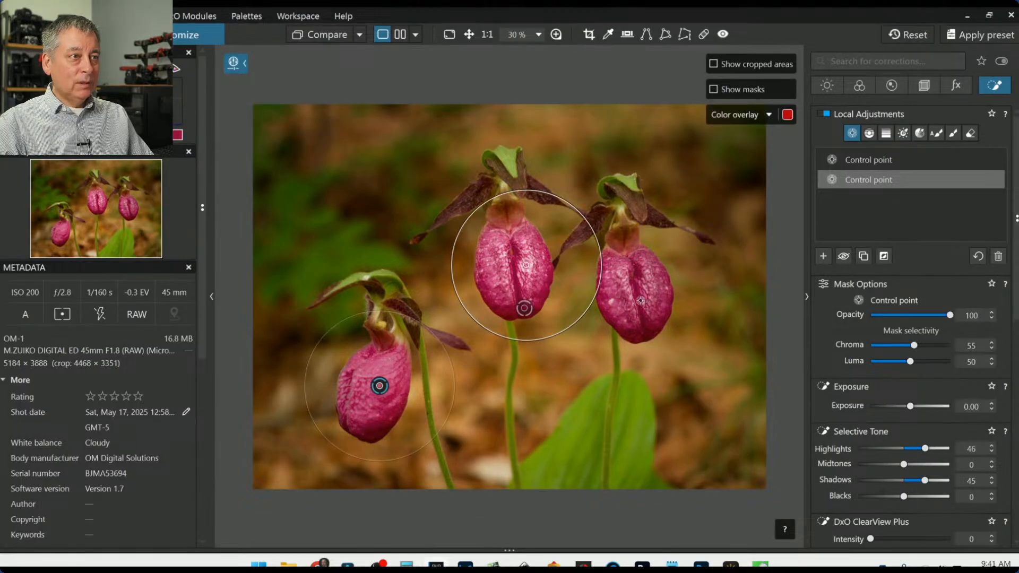
left_click(638, 299)
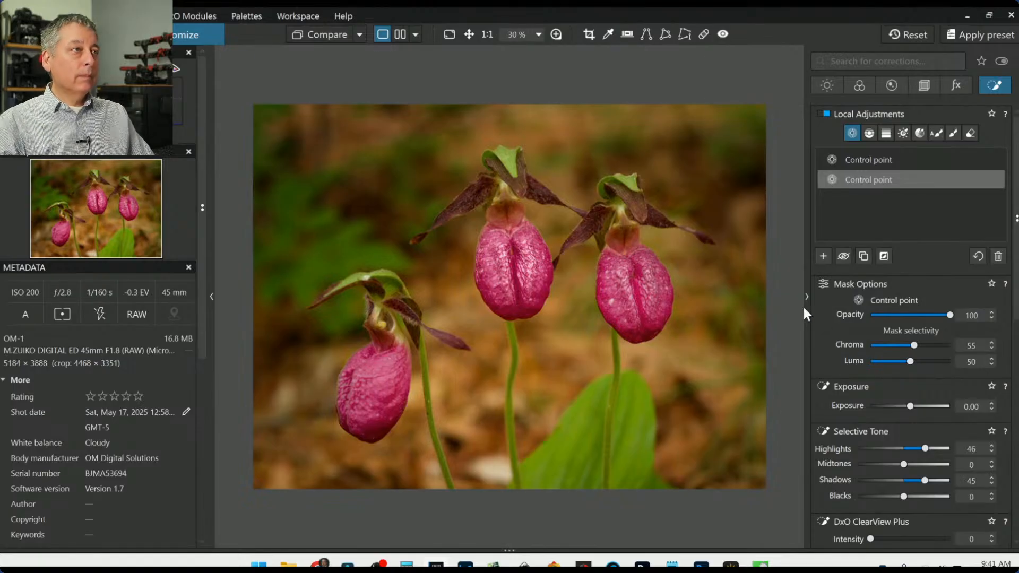
left_click(514, 170)
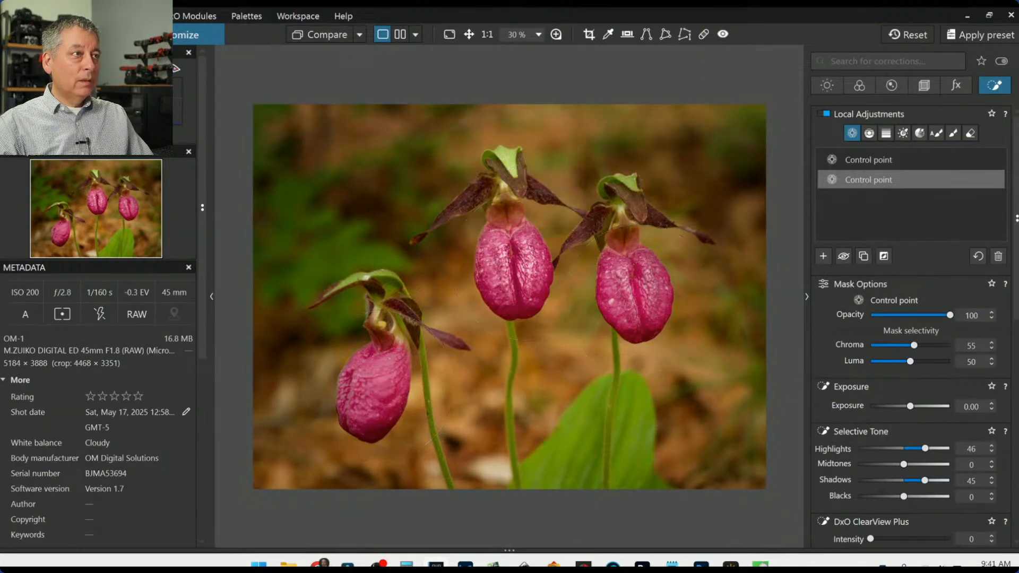
left_click(635, 189)
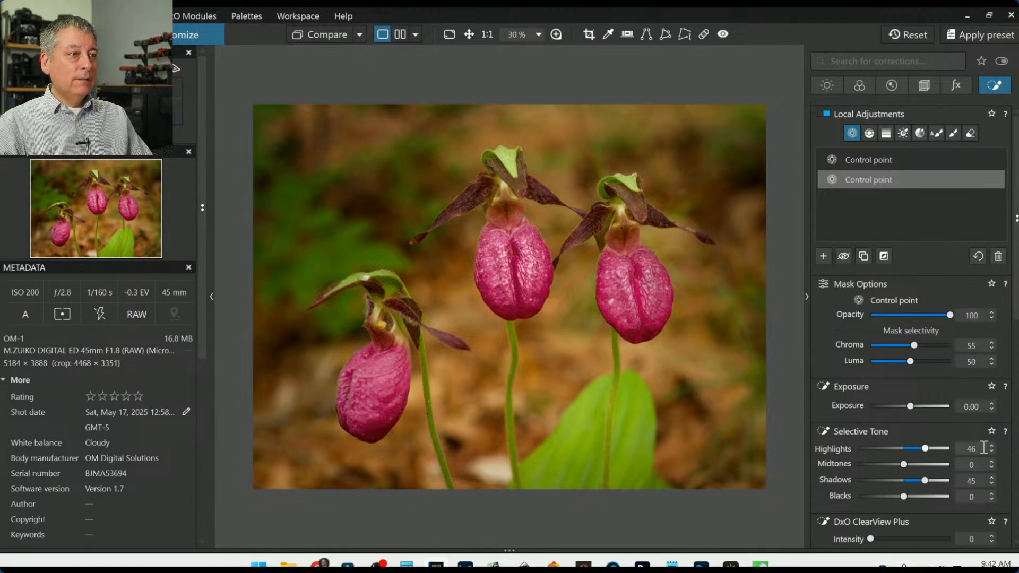
left_click_drag(594, 414, 584, 422)
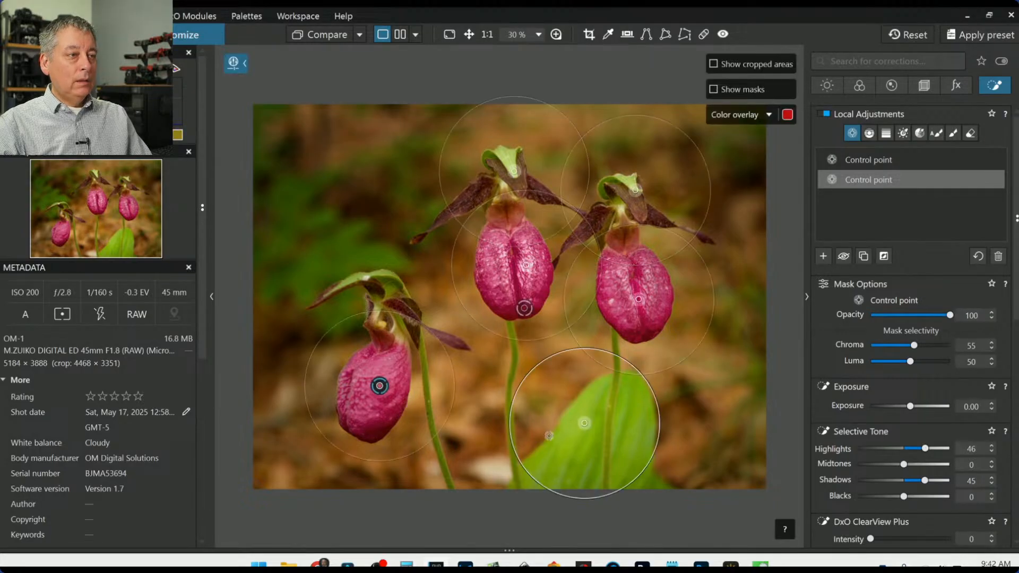
left_click_drag(584, 422, 636, 190)
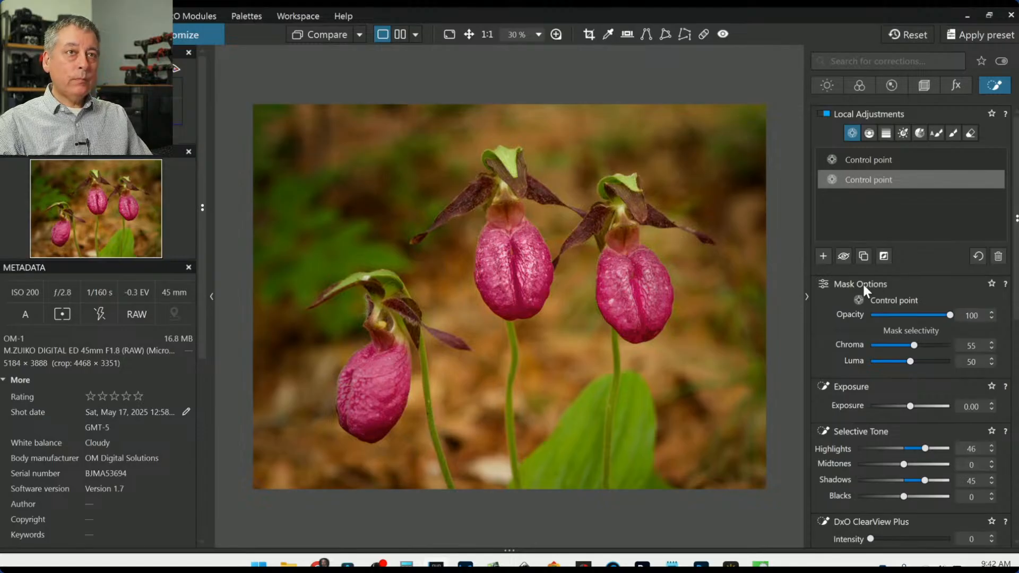
Step: Create a new control point mask with two points on the blurred green foliage above and beside the left flower
left_click(824, 257)
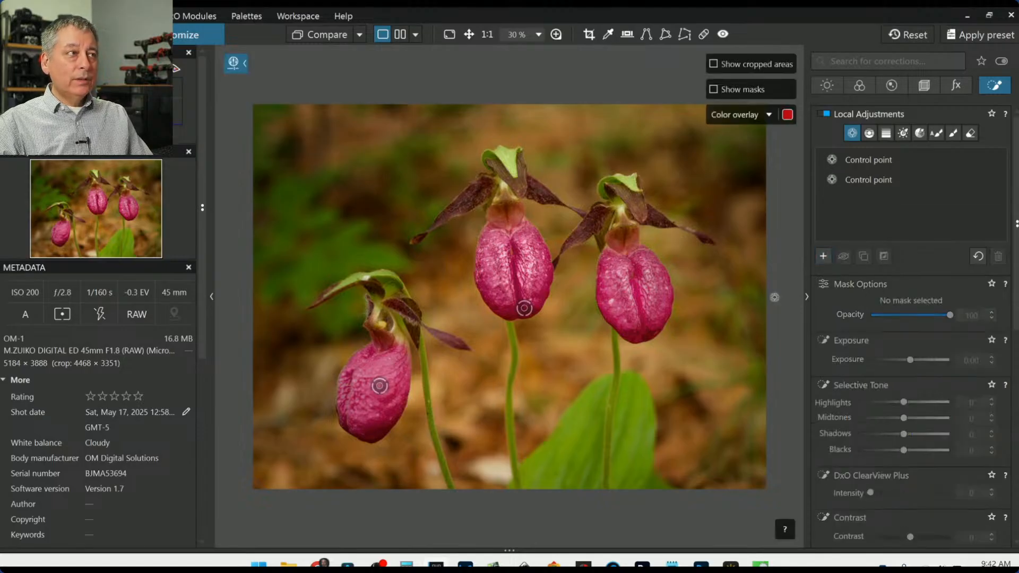
left_click(292, 199)
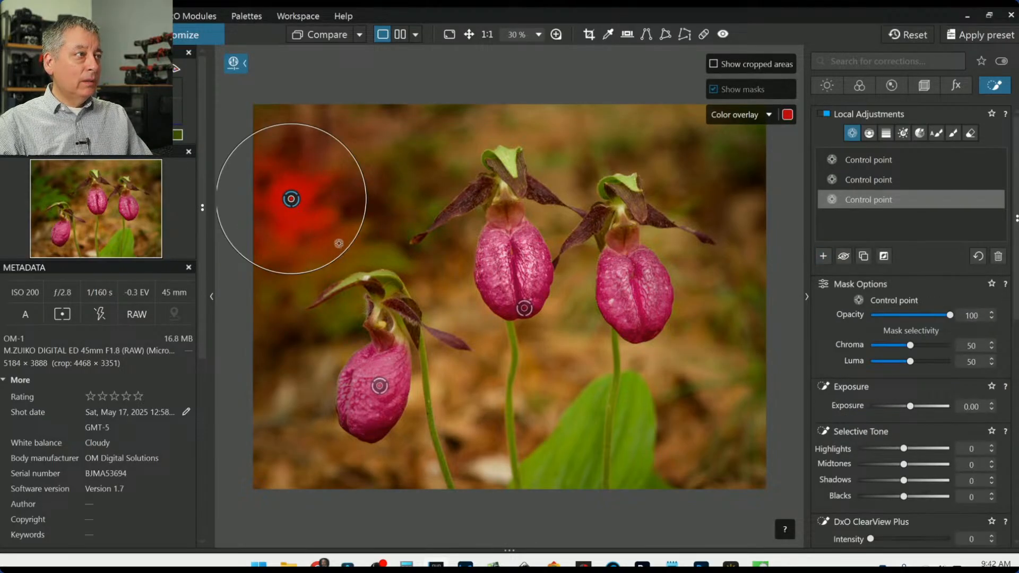
left_click(269, 286)
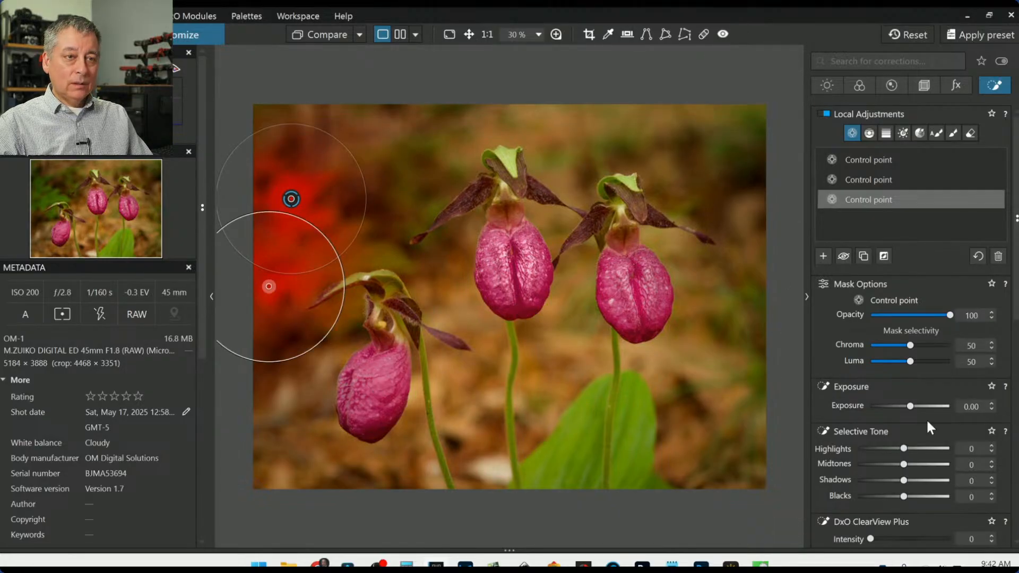
Step: Set the foliage mask's HSL Saturation to -15 and Vibrancy to -55, and shift its hue from red toward orange
scroll(928, 420, "down", 1)
scroll(929, 419, "down", 10)
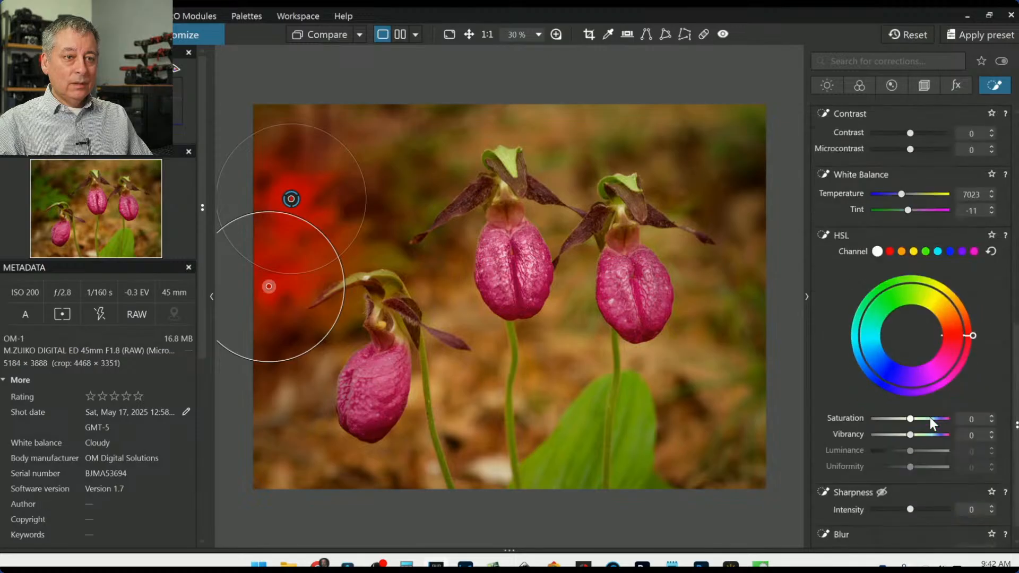
left_click_drag(911, 420, 890, 435)
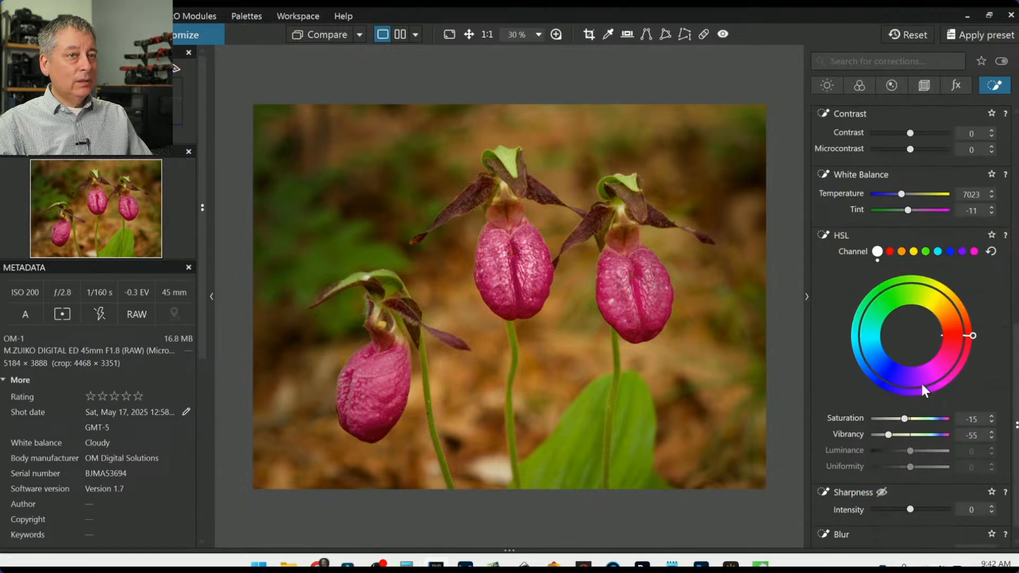
left_click_drag(975, 346, 968, 322)
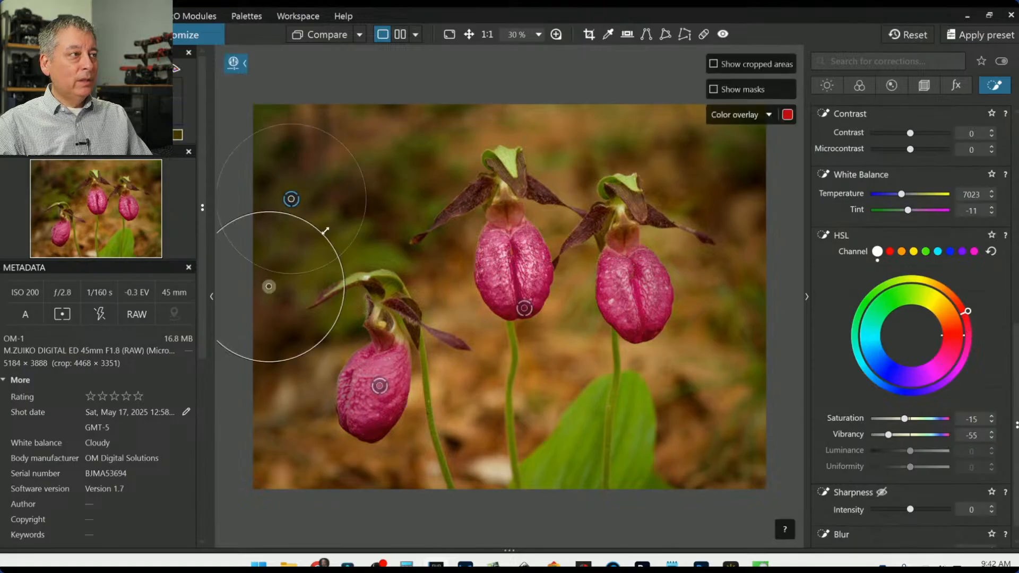
Step: Add a control point just above the left flower to the foliage mask, shrink its area of influence, and finish the mask
left_click(380, 247)
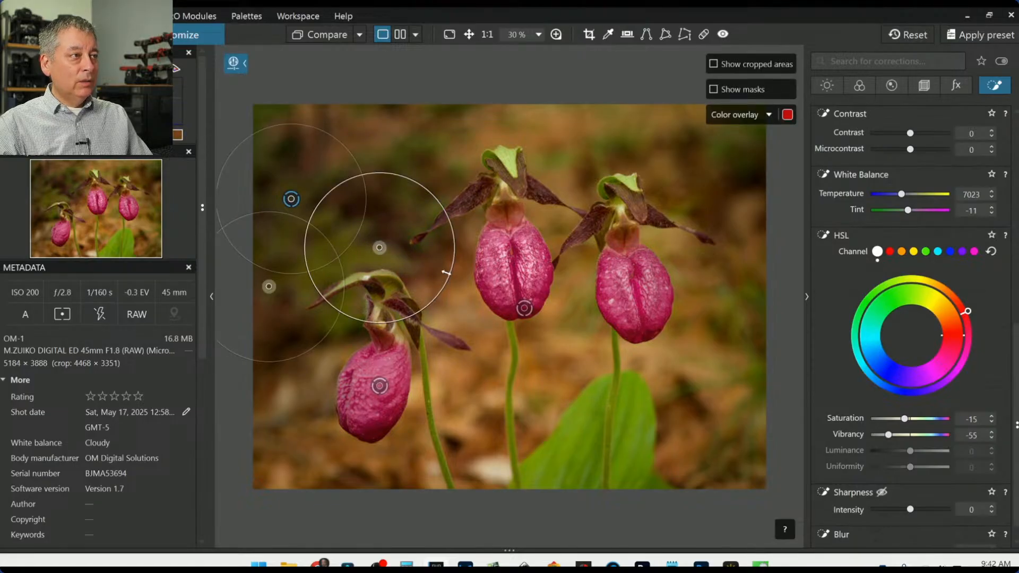
left_click_drag(446, 279, 396, 261)
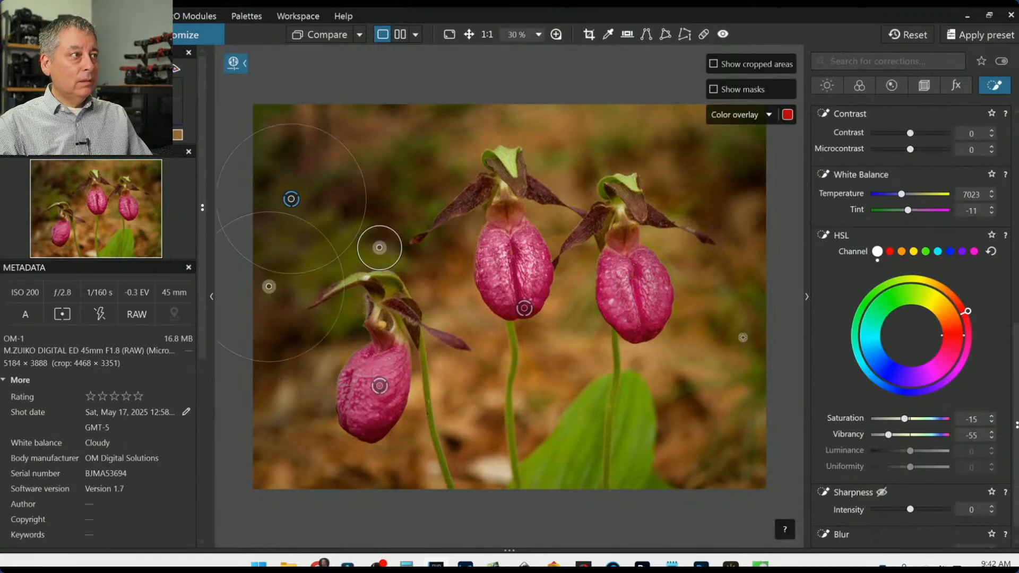
key("Escape")
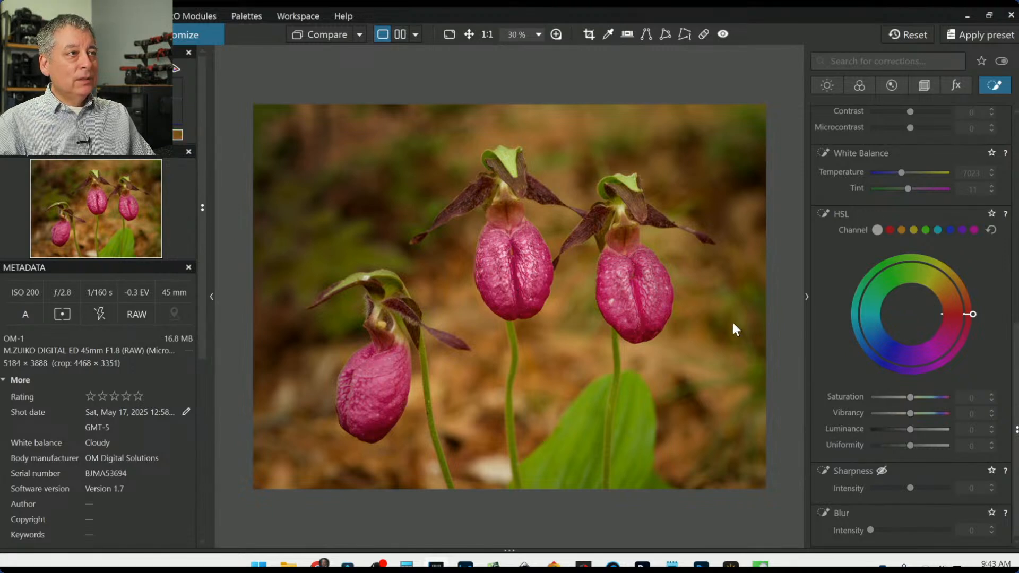
Step: Enable DxO ClearView Plus on the flower photo and set its Intensity to 38
left_click(833, 84)
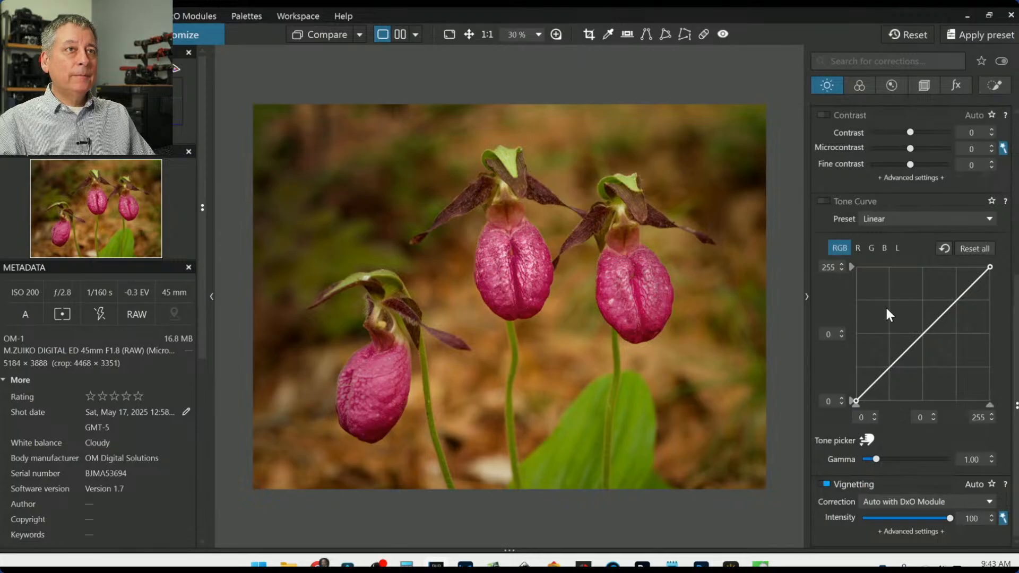
scroll(868, 361, "up", 5)
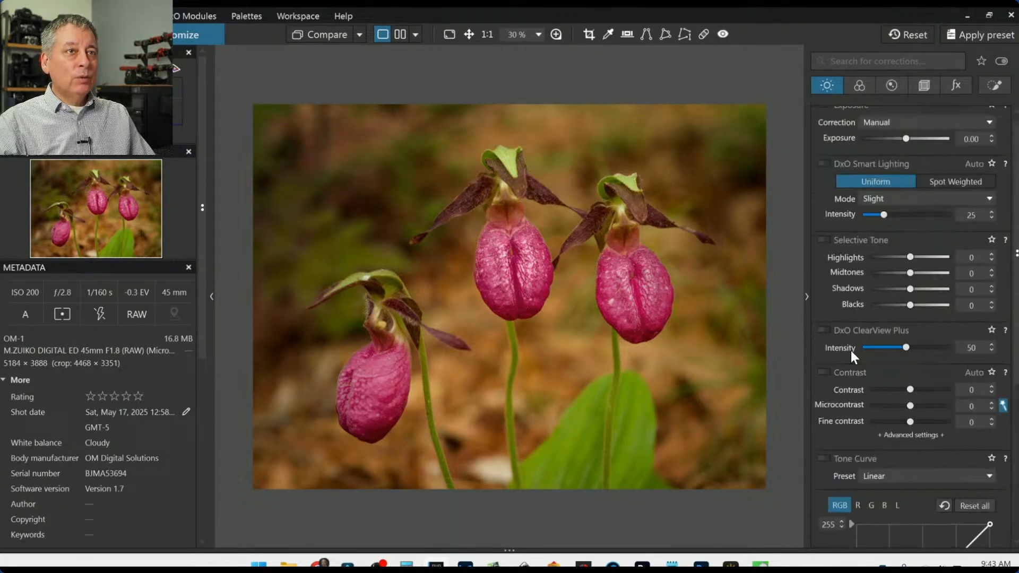
left_click(888, 347)
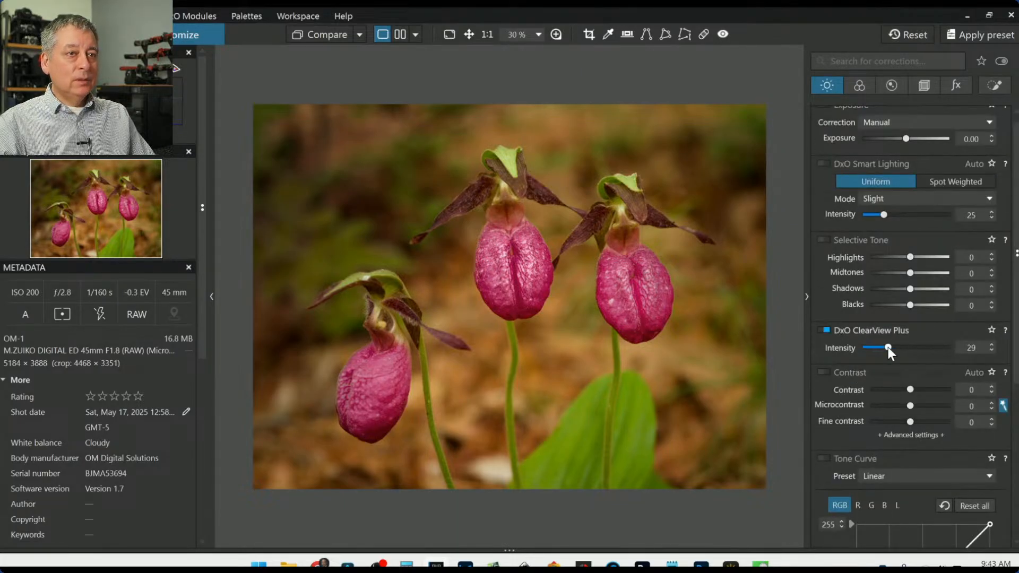
left_click_drag(889, 347, 893, 348)
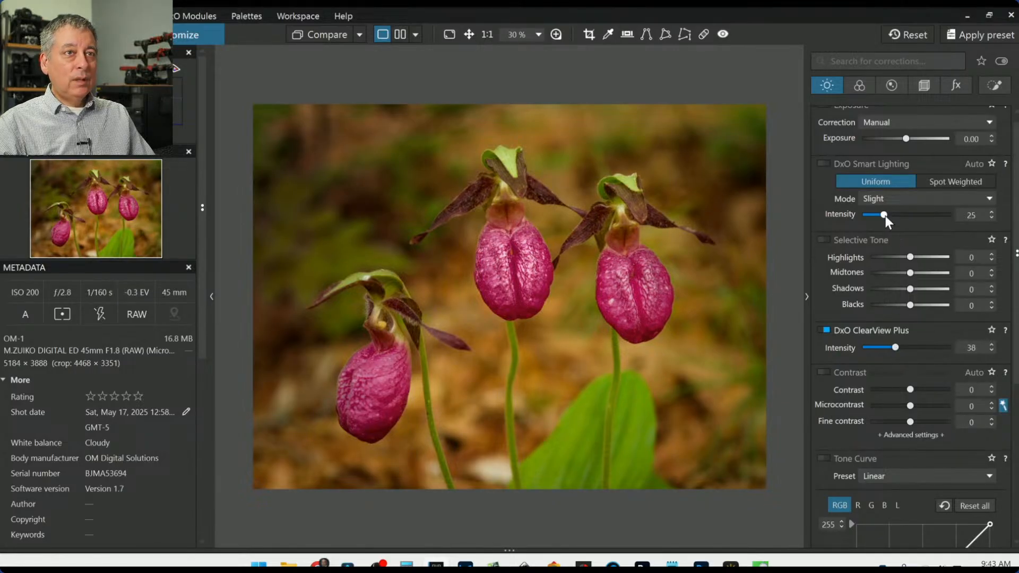
Step: Enable DxO Smart Lighting in Uniform, Slight mode at Intensity 25, checking the photo with and without it
left_click(822, 164)
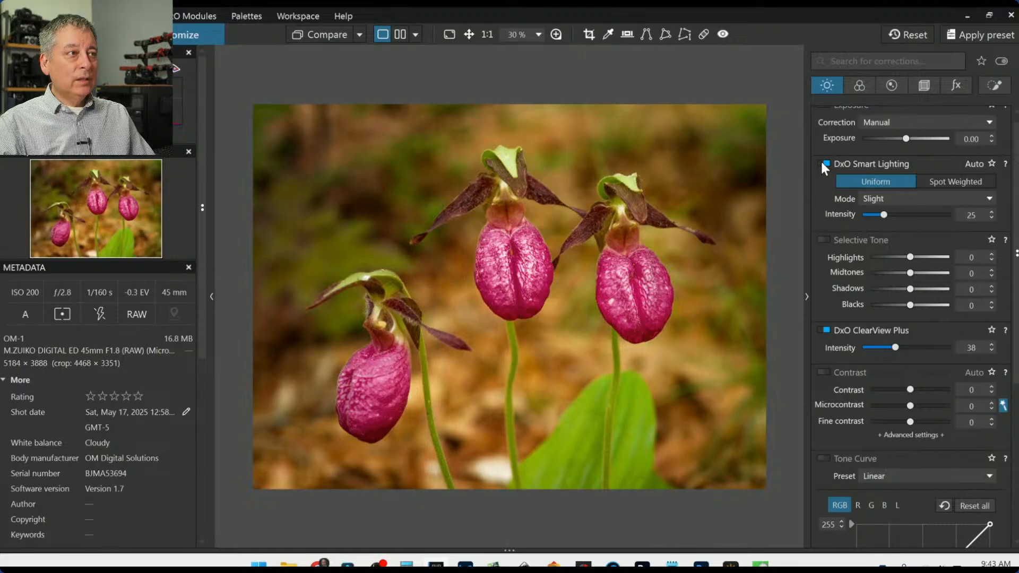
left_click(822, 164)
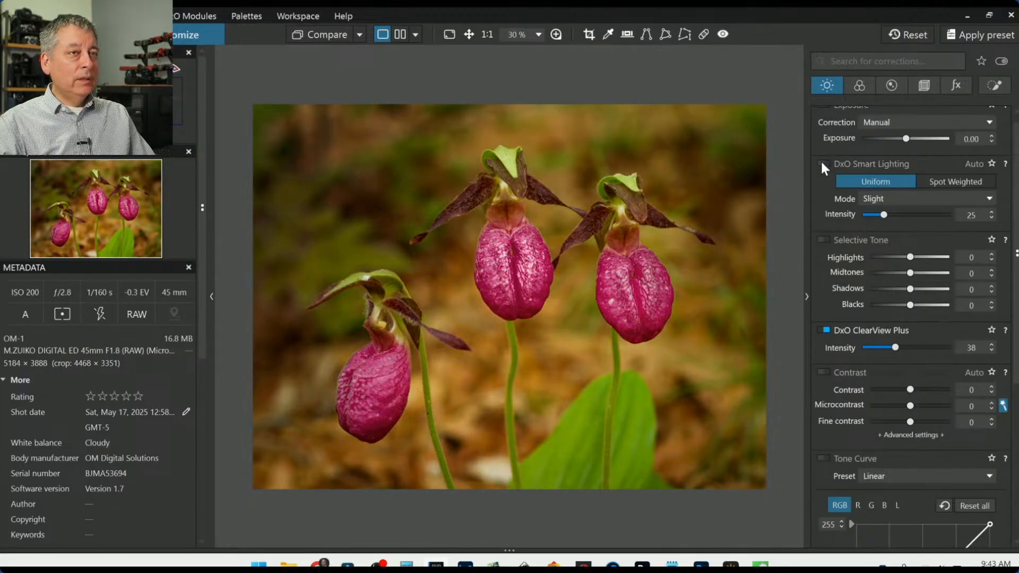
left_click(821, 164)
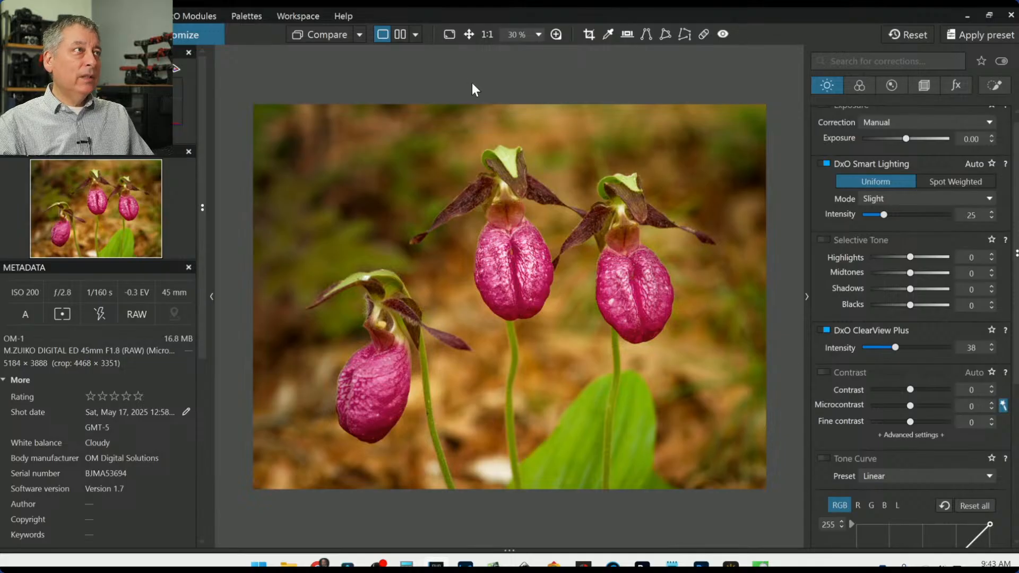
Step: Compare the edited flower photo with its original, including side by side with the palettes hidden, and minimise the browser window
left_click(325, 32)
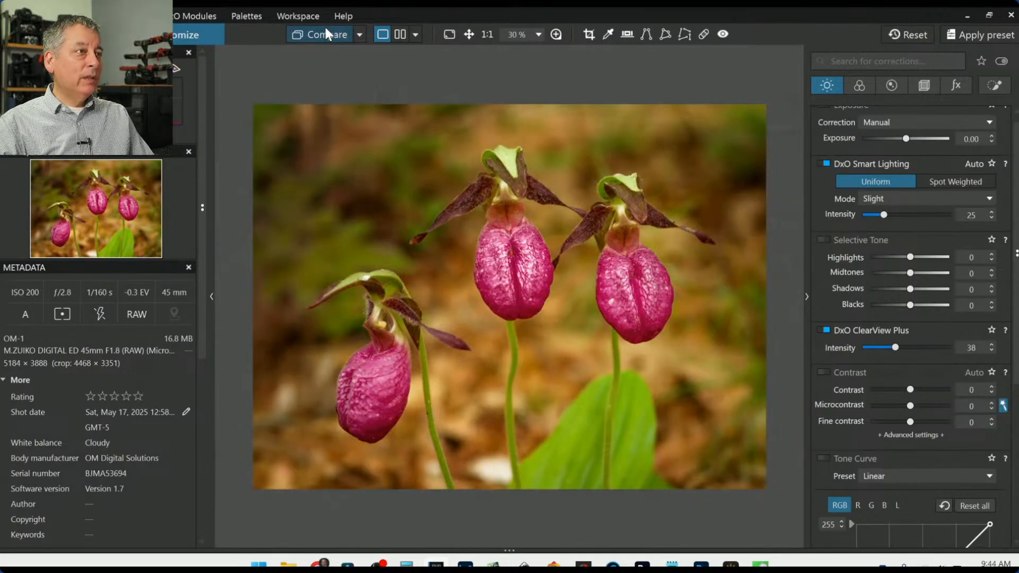
left_click(325, 32)
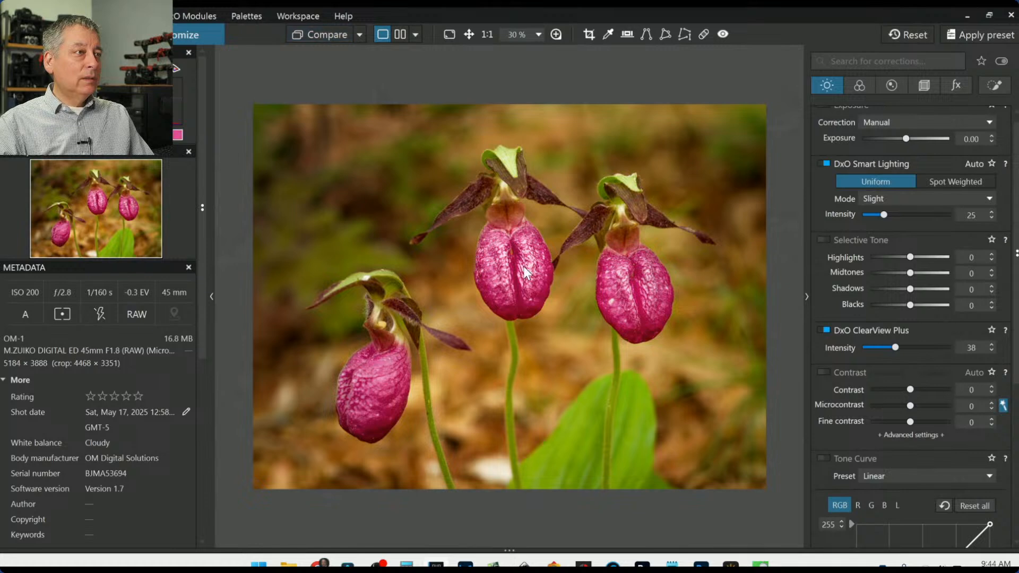
left_click(402, 37)
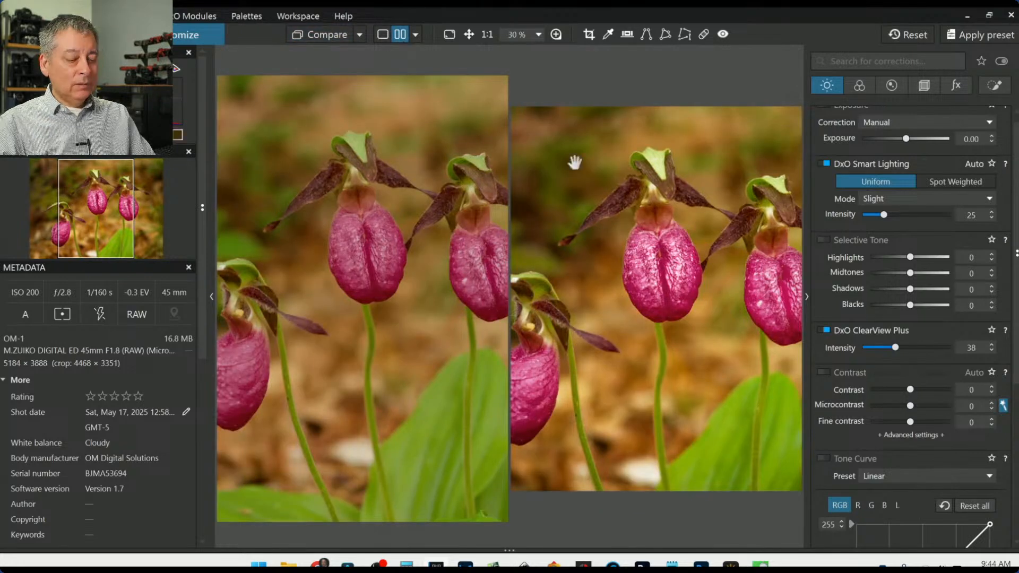
key("Tab")
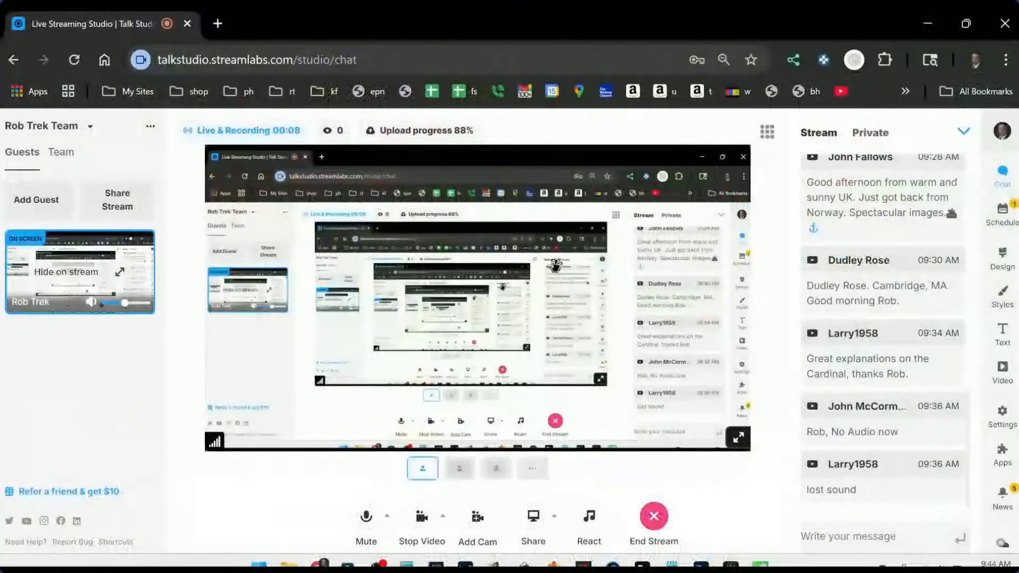
left_click(928, 21)
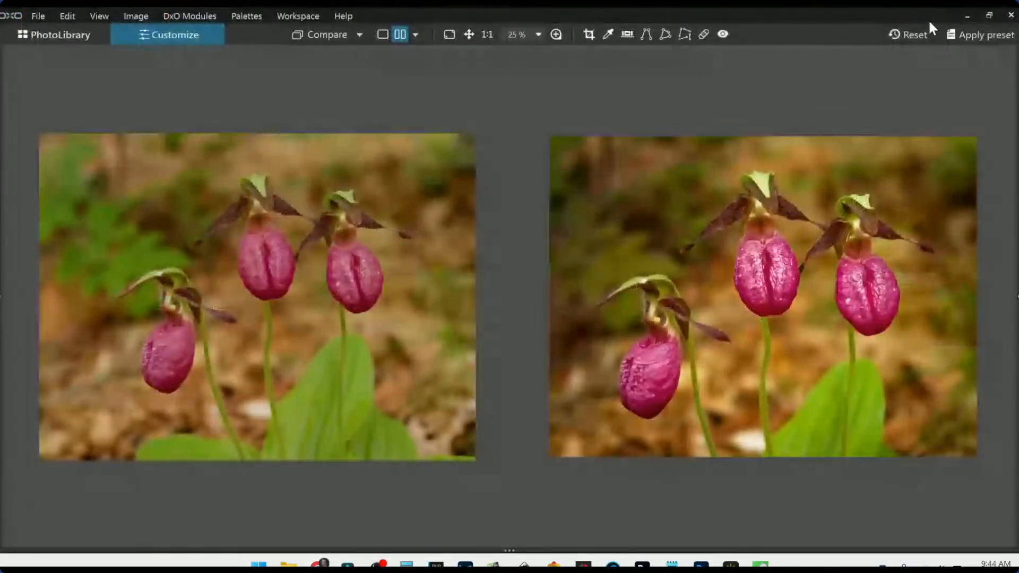
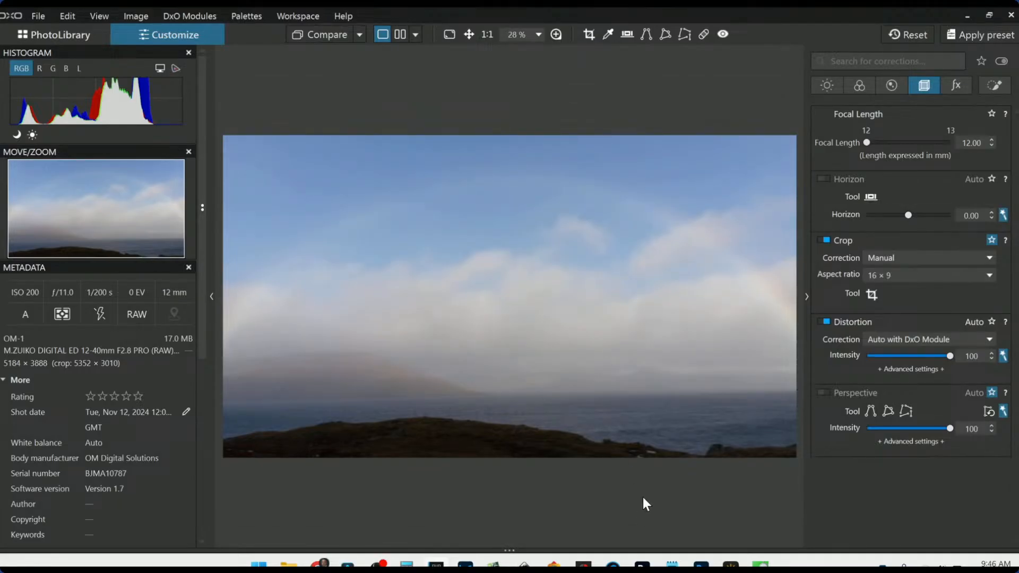
Step: Enable DxO ClearView Plus at Intensity 50 on the seascape photo, checking the image with and without it
left_click(826, 86)
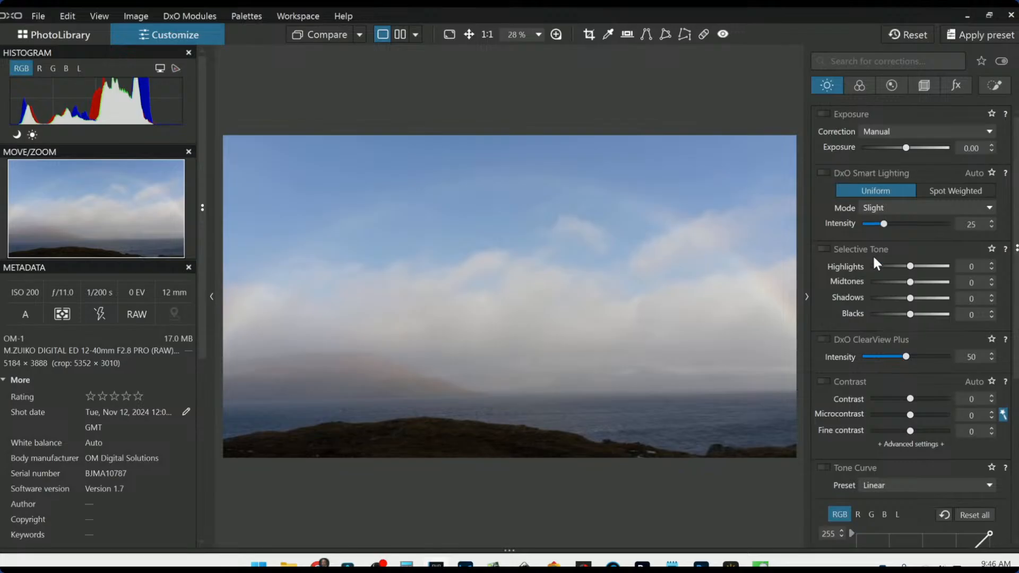
left_click(824, 338)
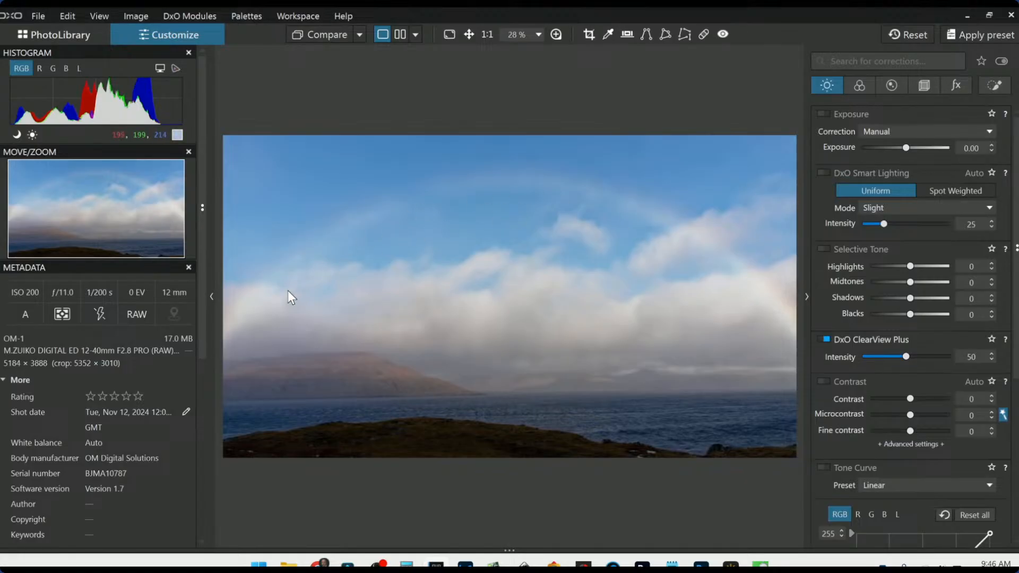
left_click(827, 340)
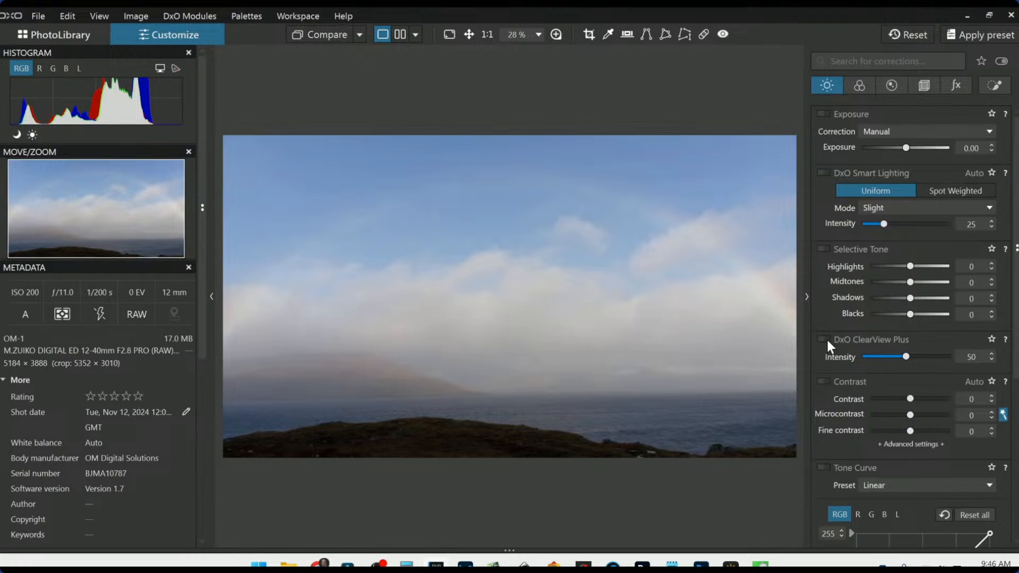
left_click(826, 338)
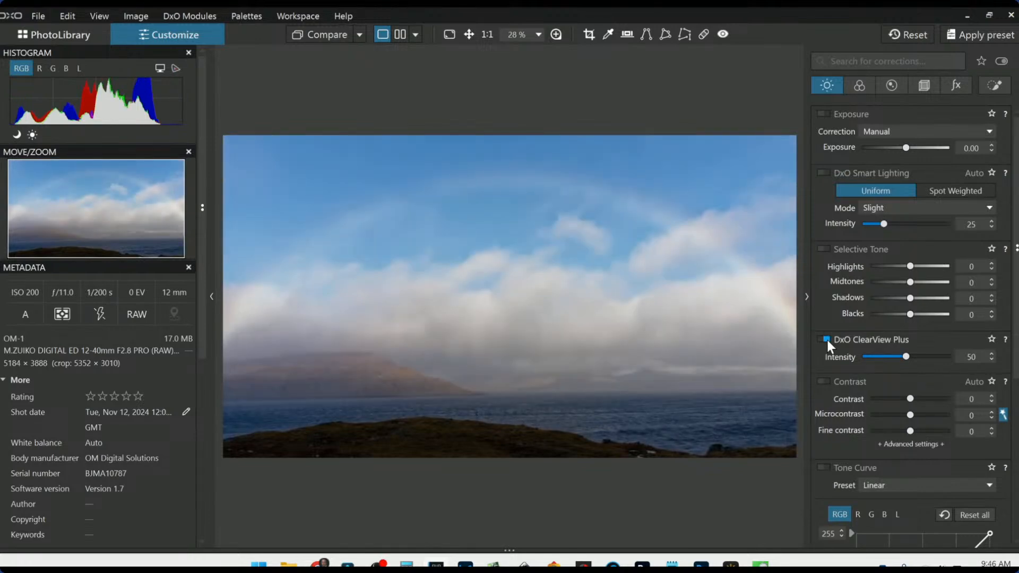
Step: Straighten the seascape with a Horizon value of 0.90 and set the Crop correction to the automatic keystoning-based option
left_click(923, 86)
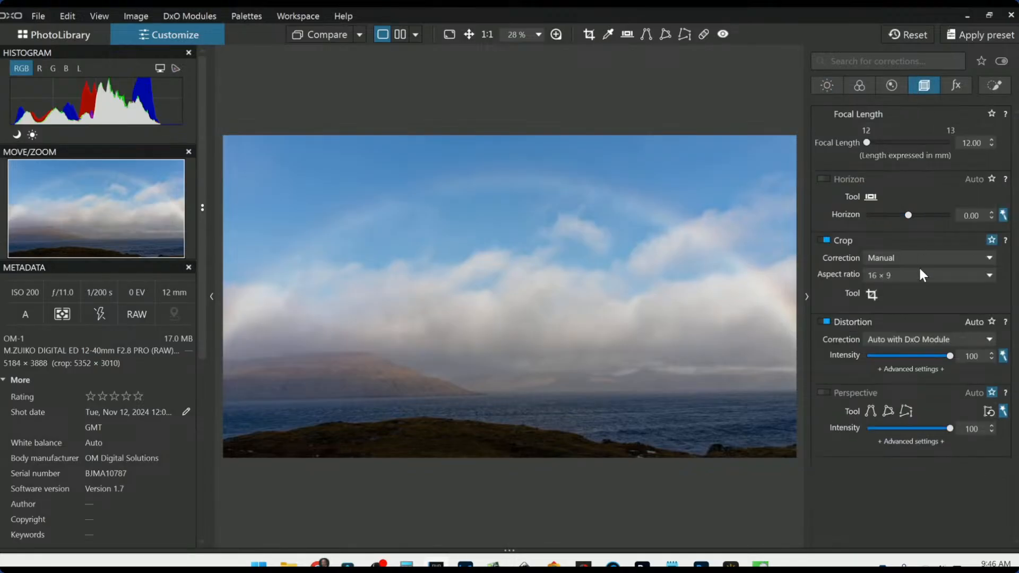
left_click(910, 215)
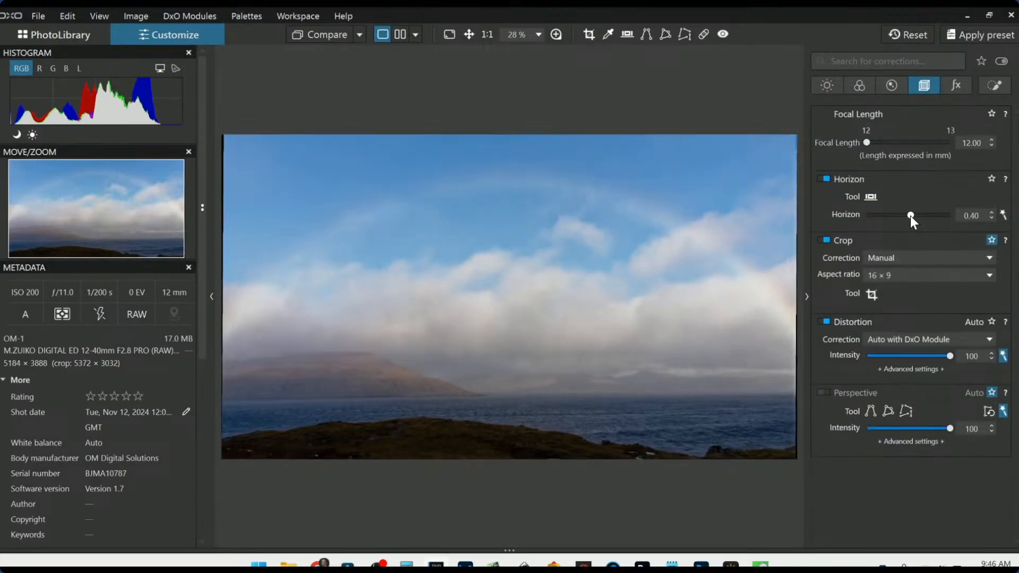
scroll(910, 216, "up", 2)
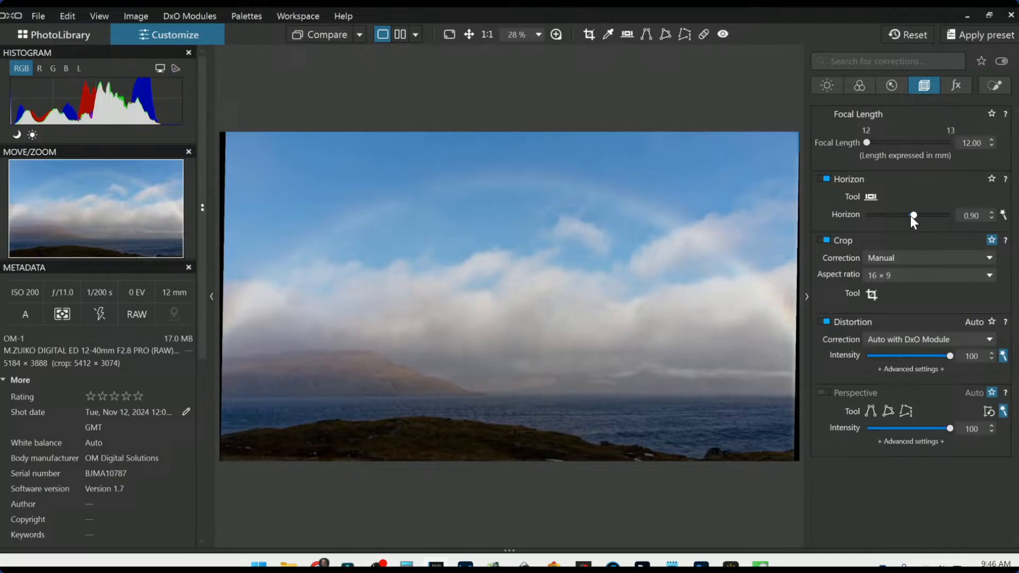
left_click(907, 257)
left_click(908, 281)
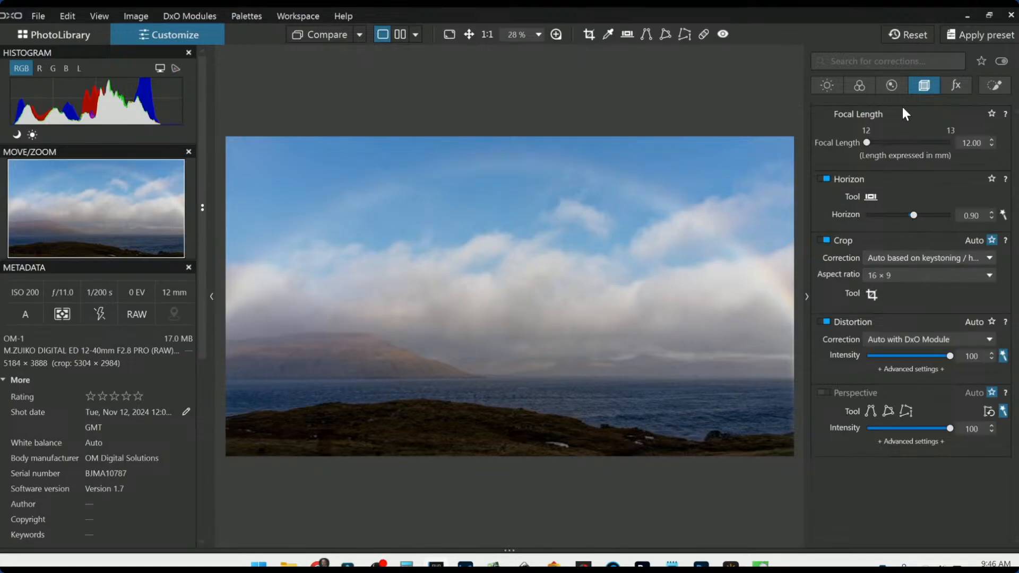
Step: Examine the straightened seascape with DxO ClearView Plus switched off and on several times
left_click(888, 88)
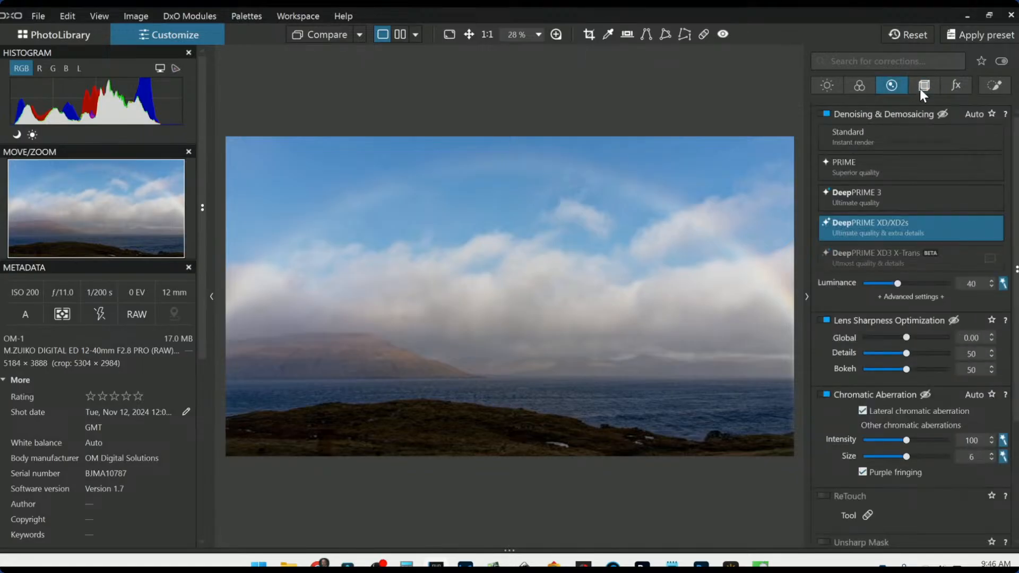
left_click(922, 88)
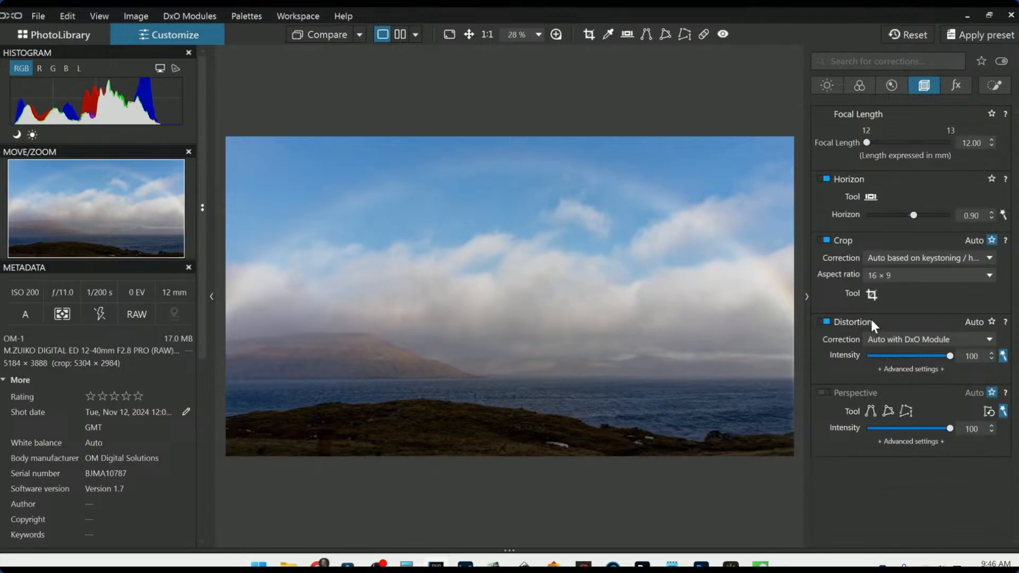
left_click(827, 90)
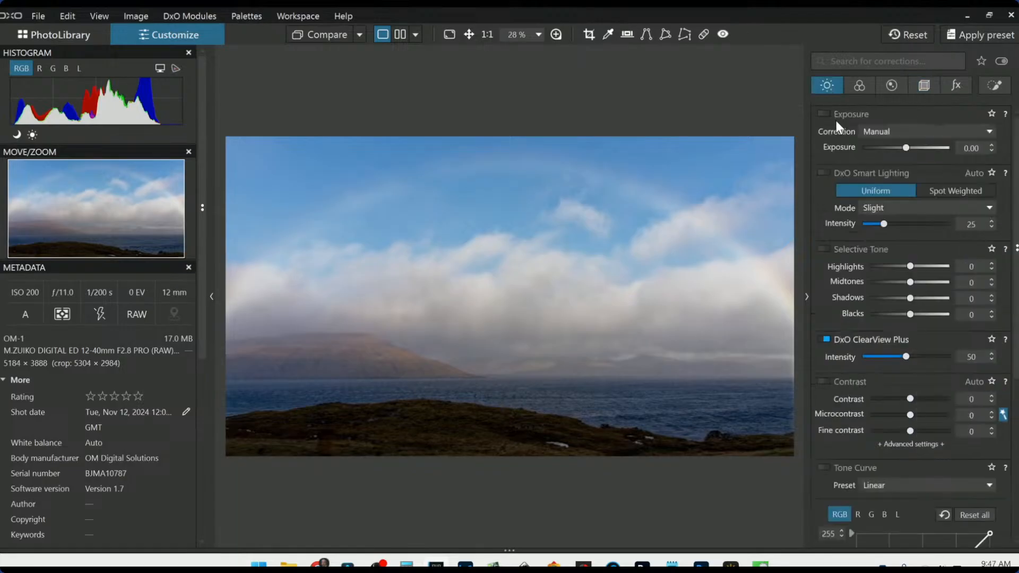
left_click(825, 339)
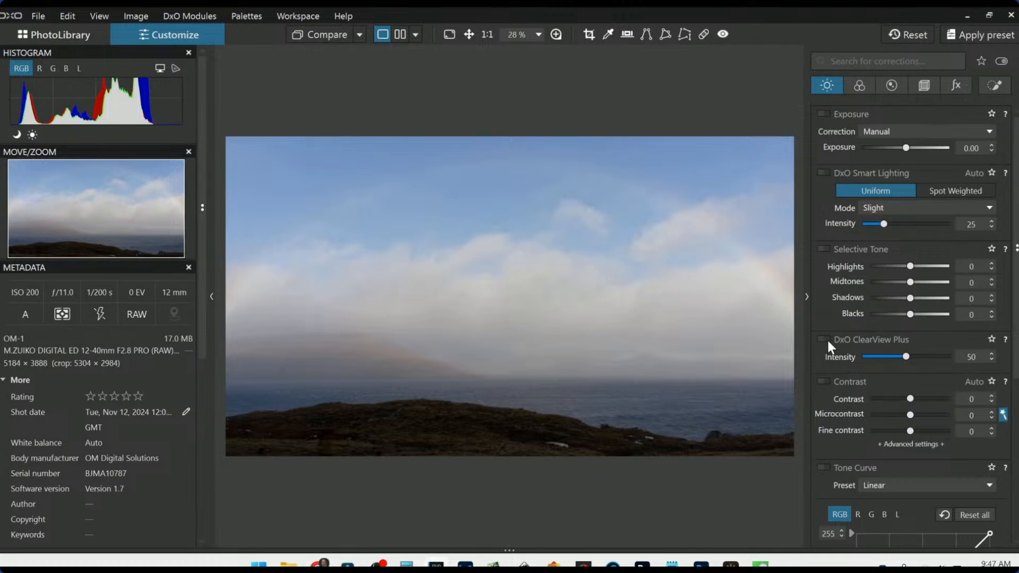
left_click(827, 341)
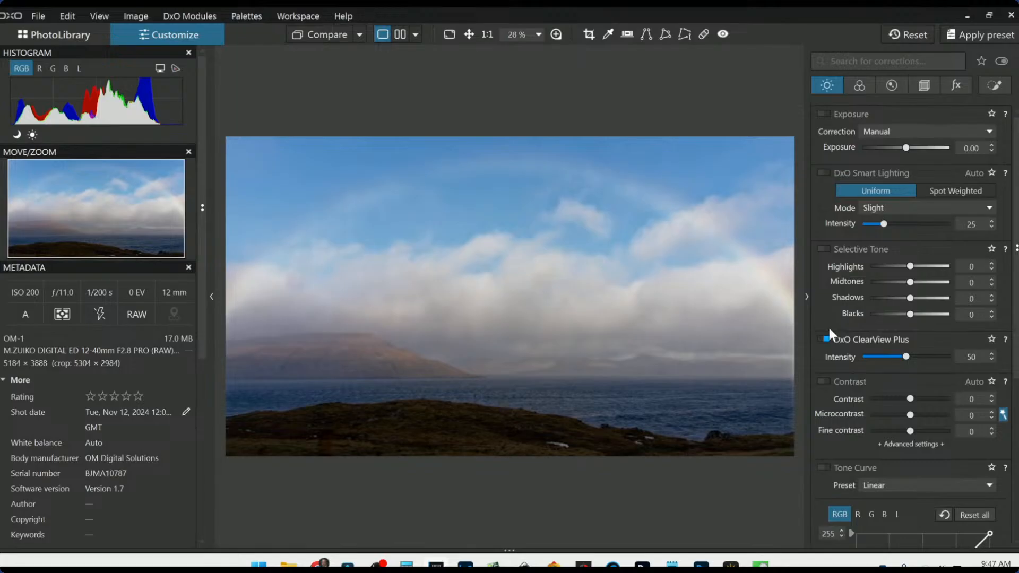
left_click(824, 342)
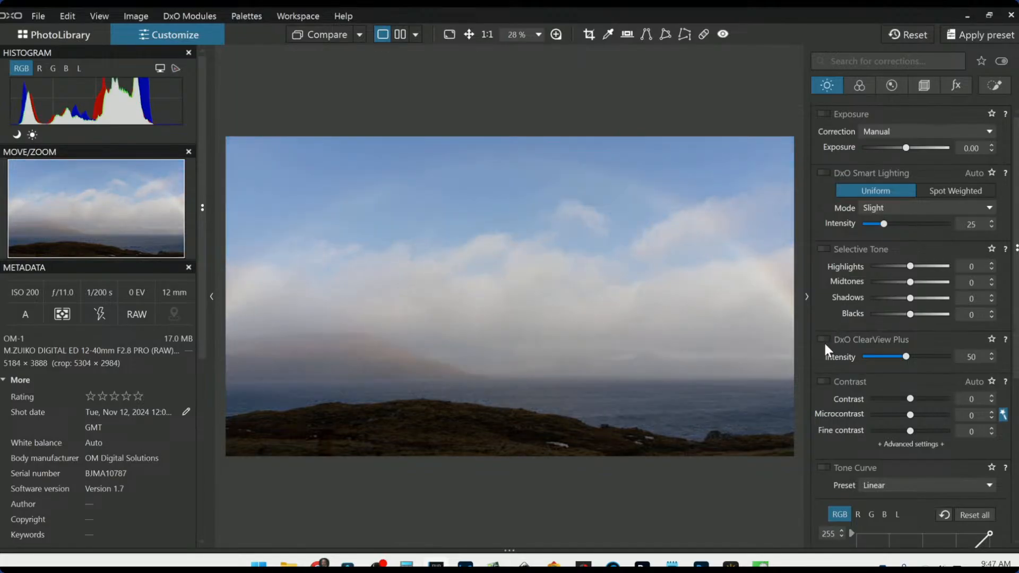
left_click(824, 342)
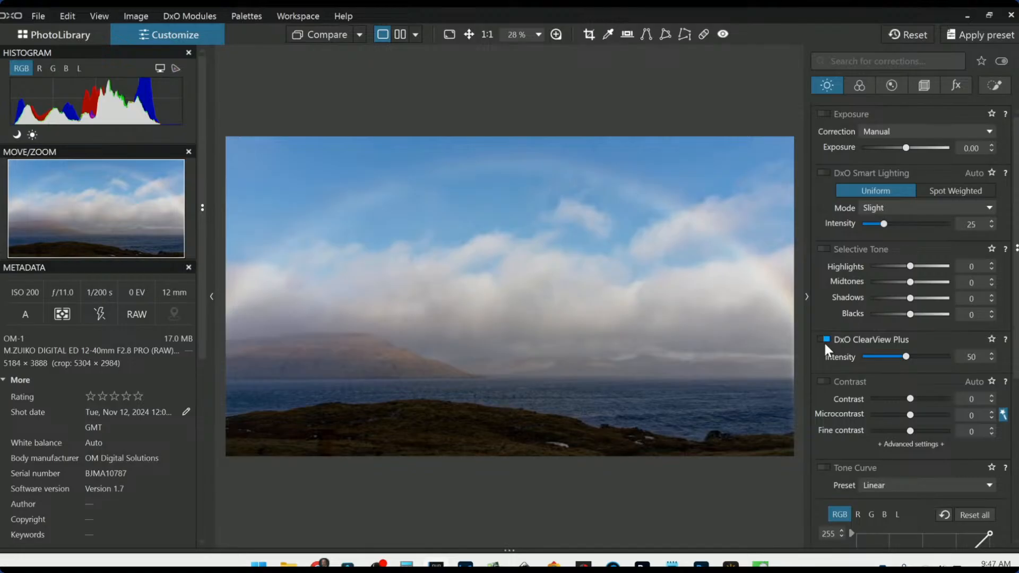
left_click(825, 344)
left_click(824, 343)
Step: Set the seascape's DxO ClearView Plus Intensity to 22 and check the photo with and without the effect
left_click_drag(890, 357, 882, 357)
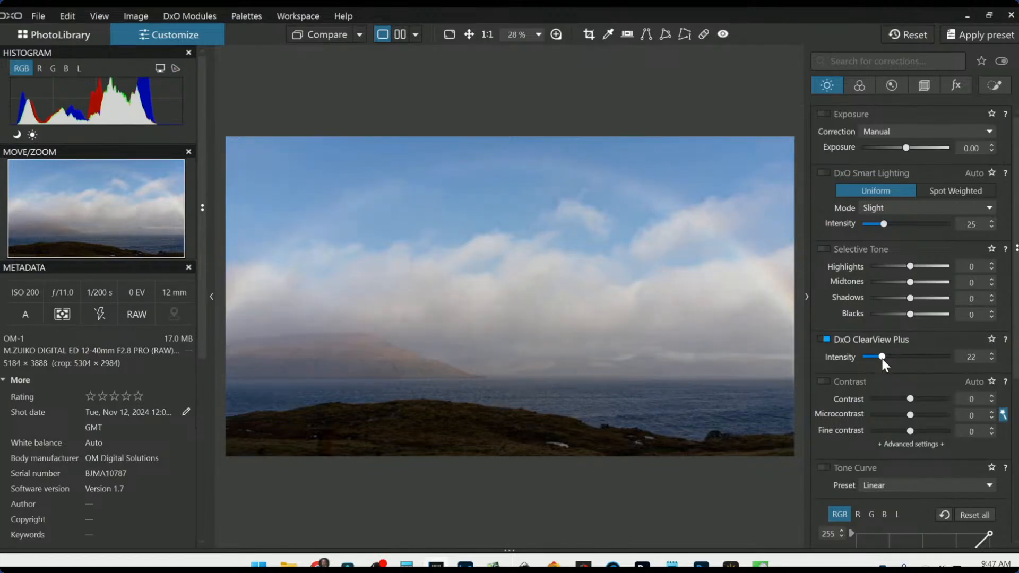
left_click(823, 340)
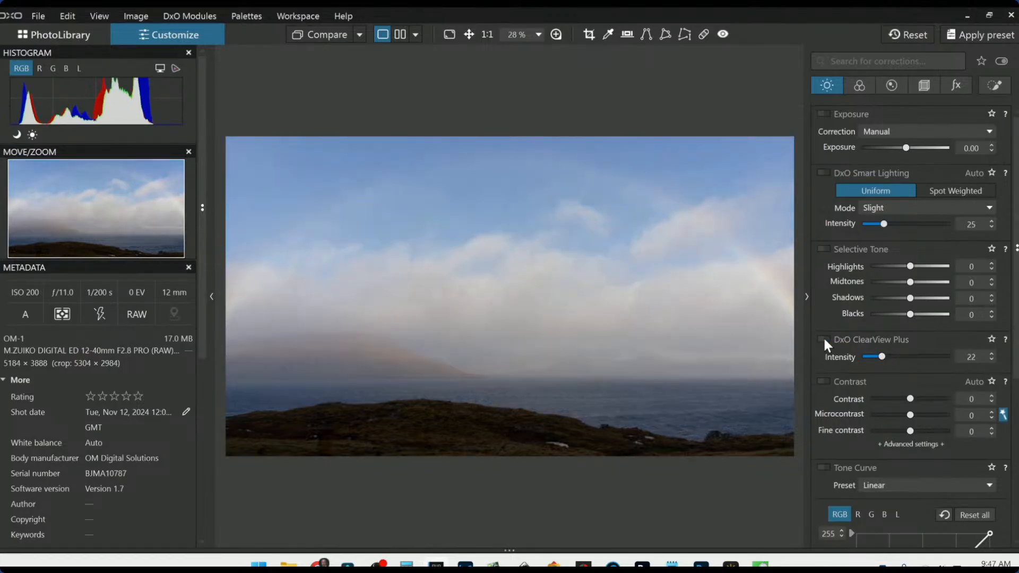
left_click(824, 341)
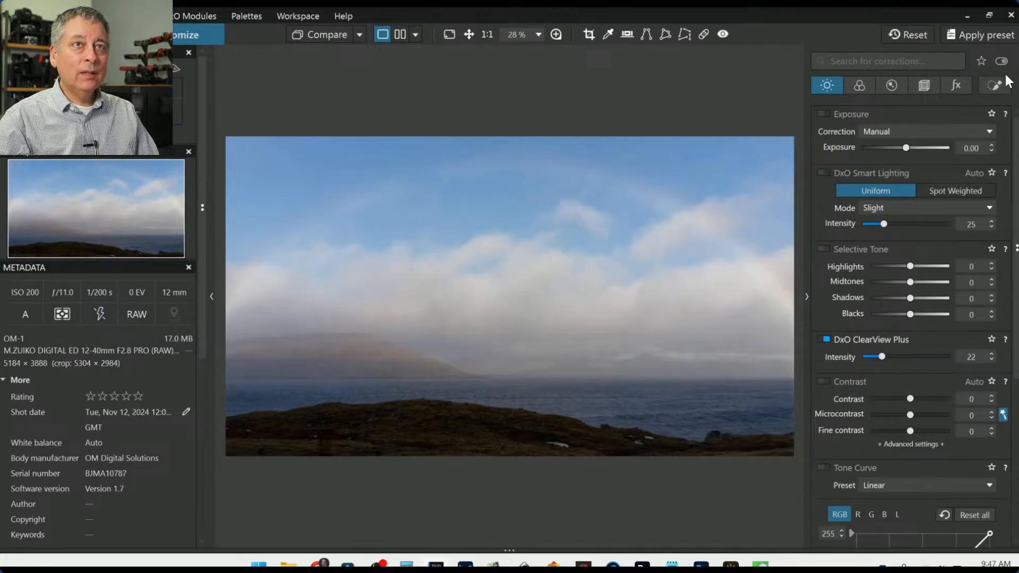
Step: Add a control line local adjustment across the seascape's clouds, fading out over the sea, and sample its color from the cloud bank's right edge
left_click(994, 86)
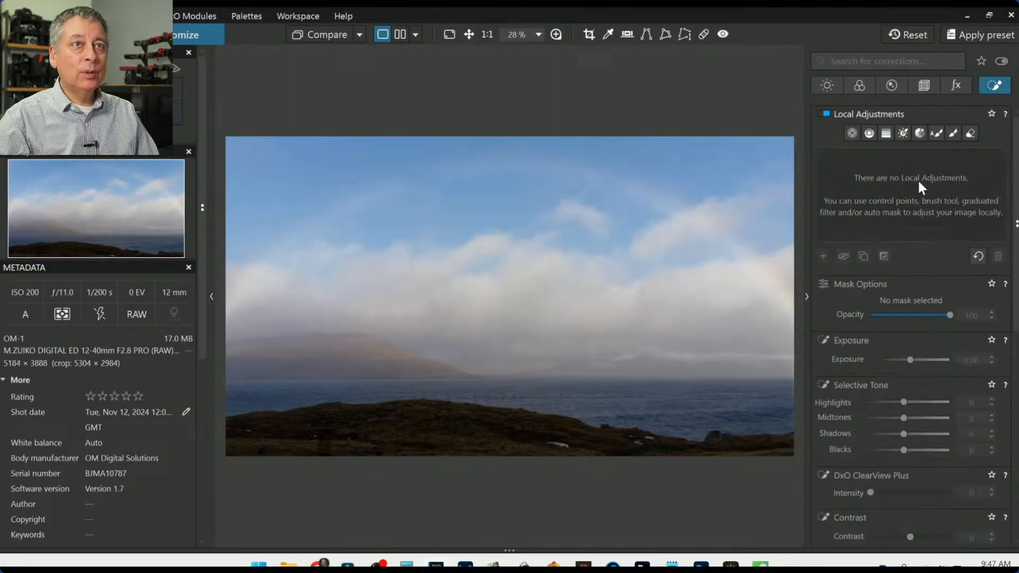
left_click(885, 134)
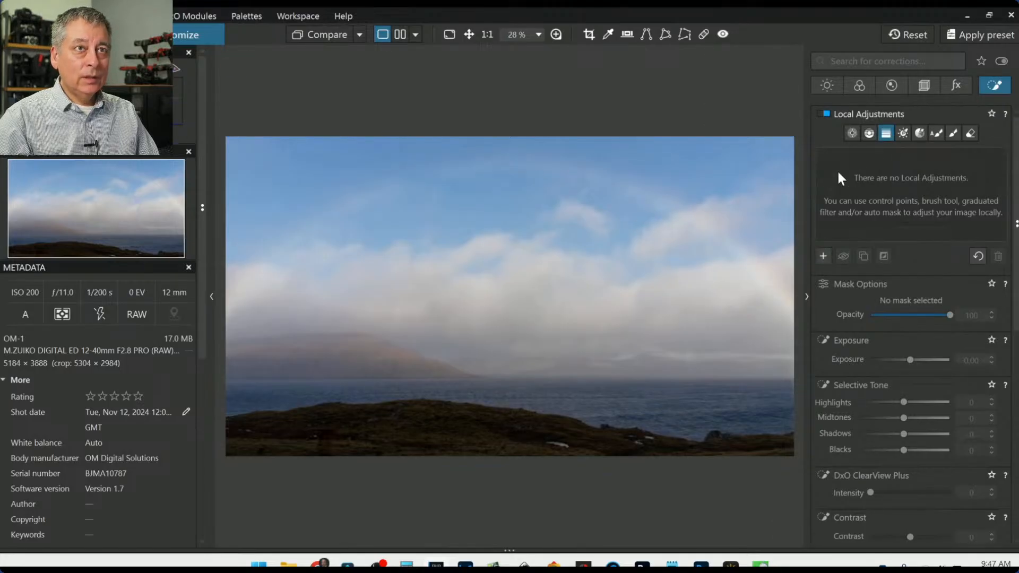
left_click(868, 133)
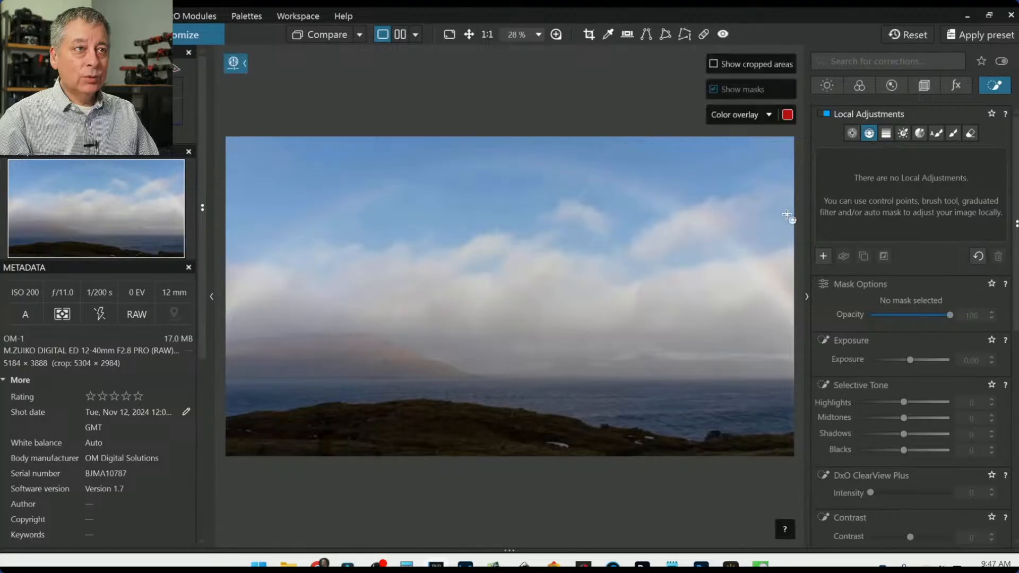
left_click_drag(773, 276, 772, 393)
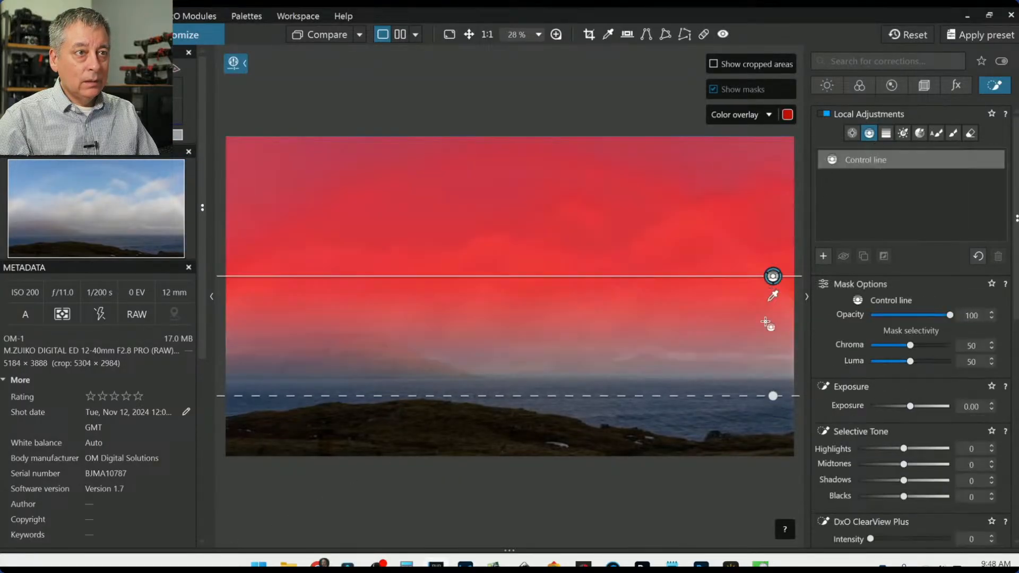
scroll(772, 297, "up", 3)
left_click_drag(771, 305, 793, 262)
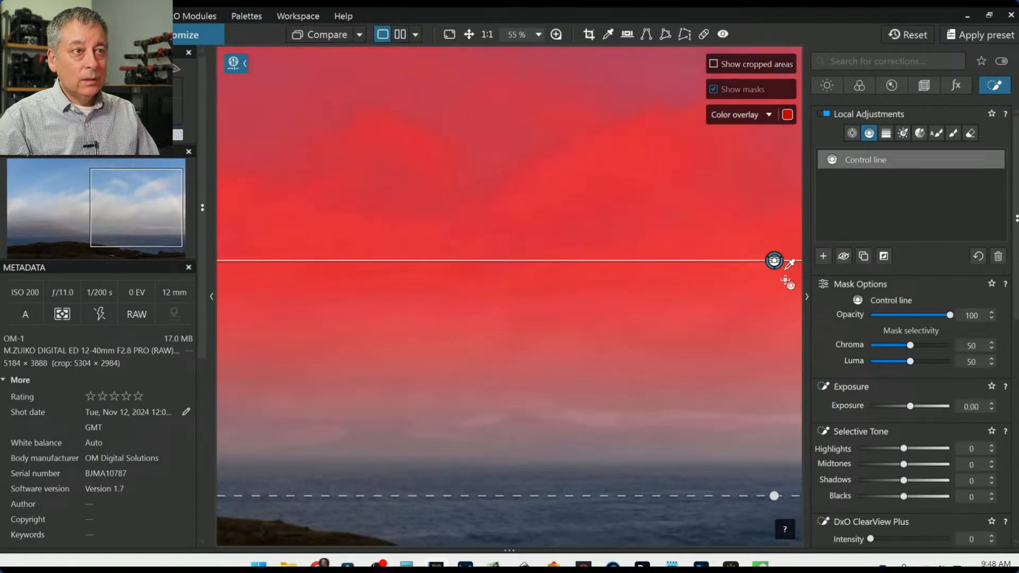
Step: Set the control line's Chroma selectivity to 100 and resample its color from the blue sky just above the right-hand cloud
left_click_drag(909, 349, 971, 351)
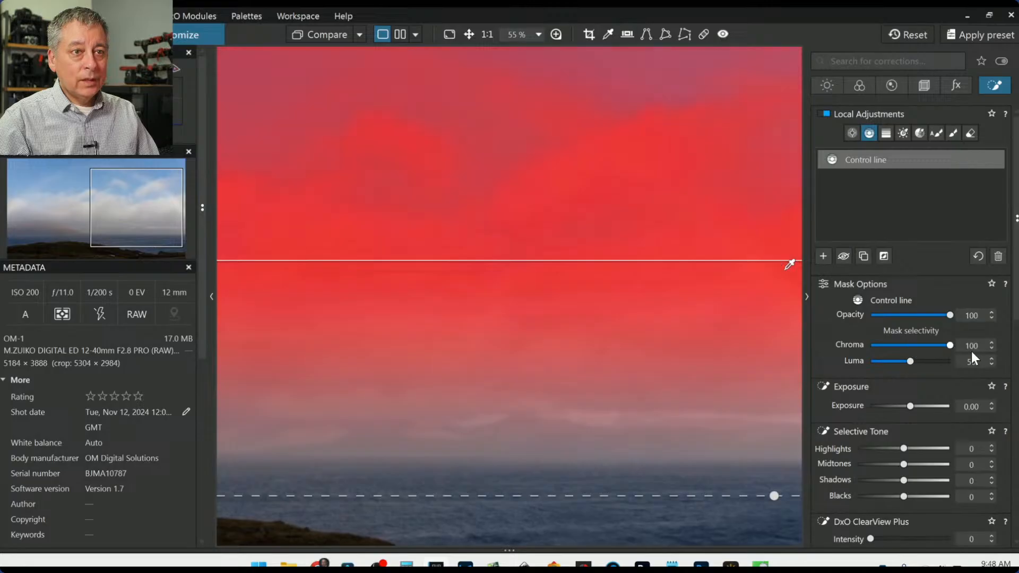
scroll(739, 347, "down", 2)
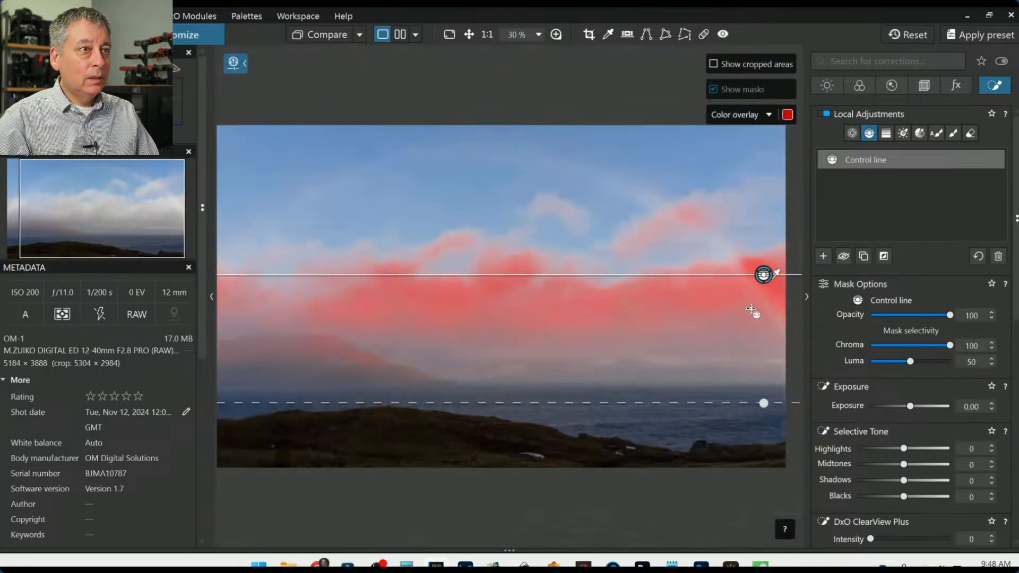
left_click_drag(778, 279, 665, 199)
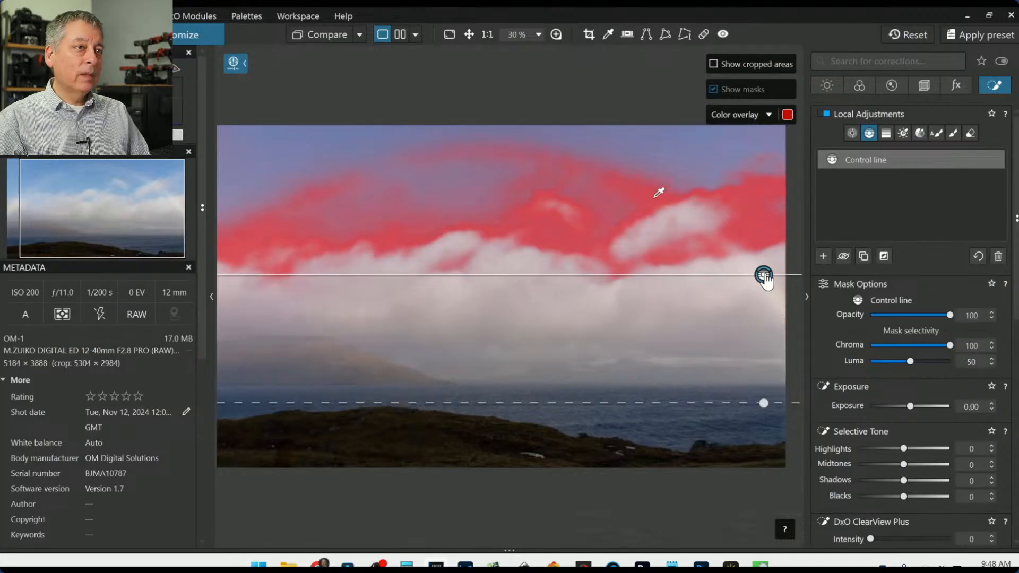
Step: Move the control line up near the top edge of the sky and set its Luma selectivity to 60
left_click_drag(763, 275, 752, 142)
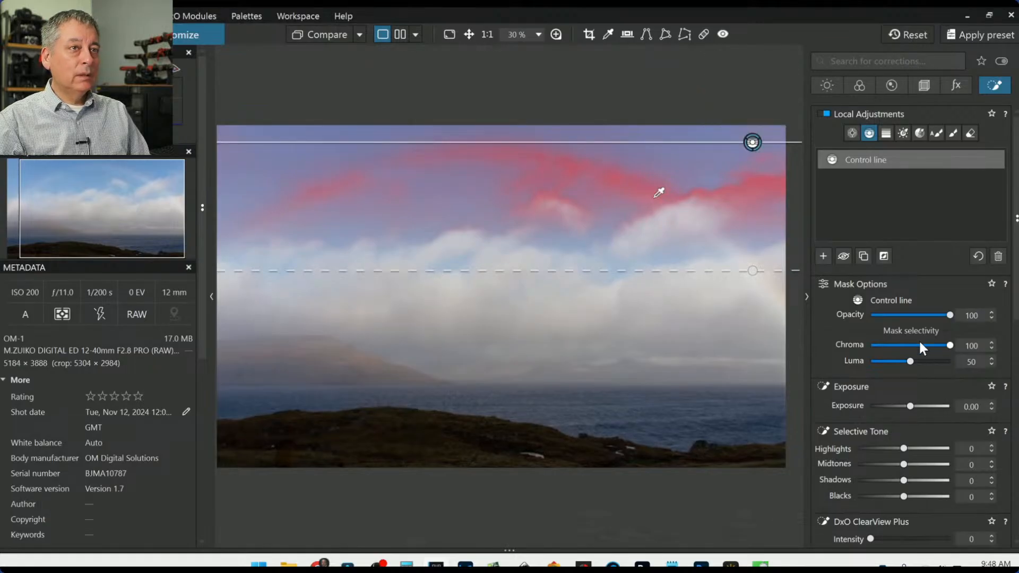
left_click_drag(911, 361, 924, 361)
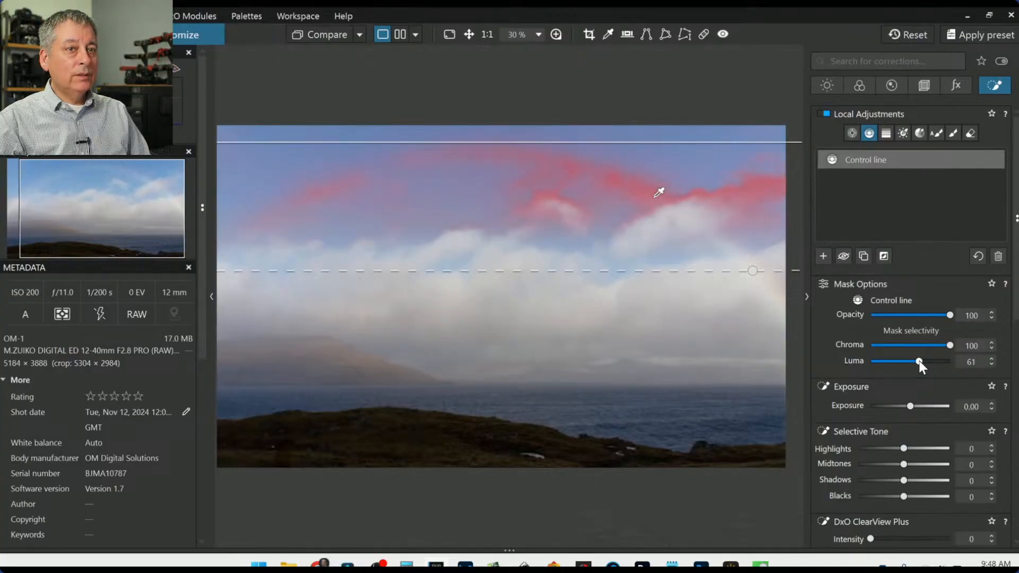
left_click_drag(919, 361, 918, 362)
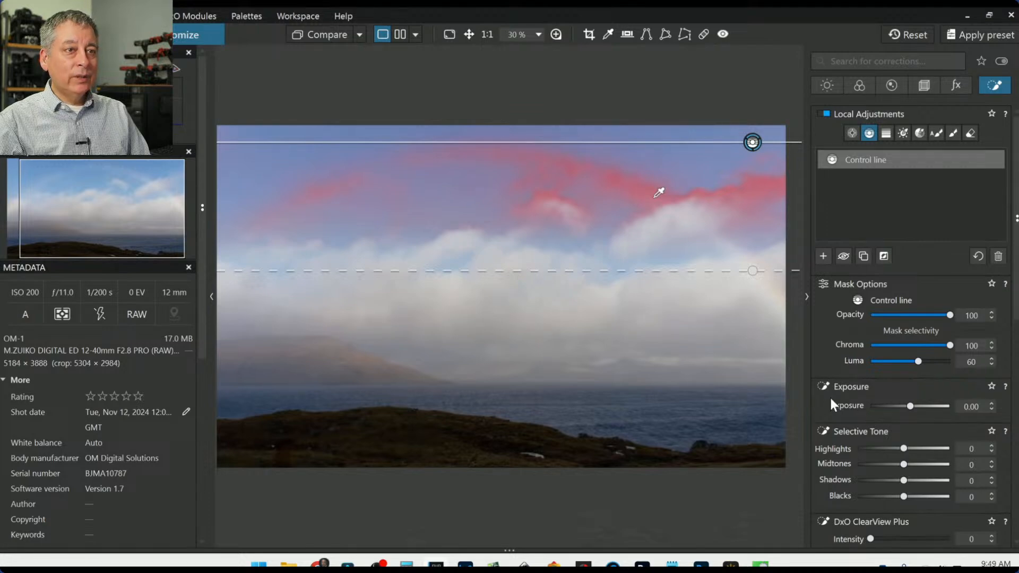
Step: Set the control line's overall HSL Vibrancy to 46 after trying Saturation at 100 and resetting it
scroll(831, 403, "down", 10)
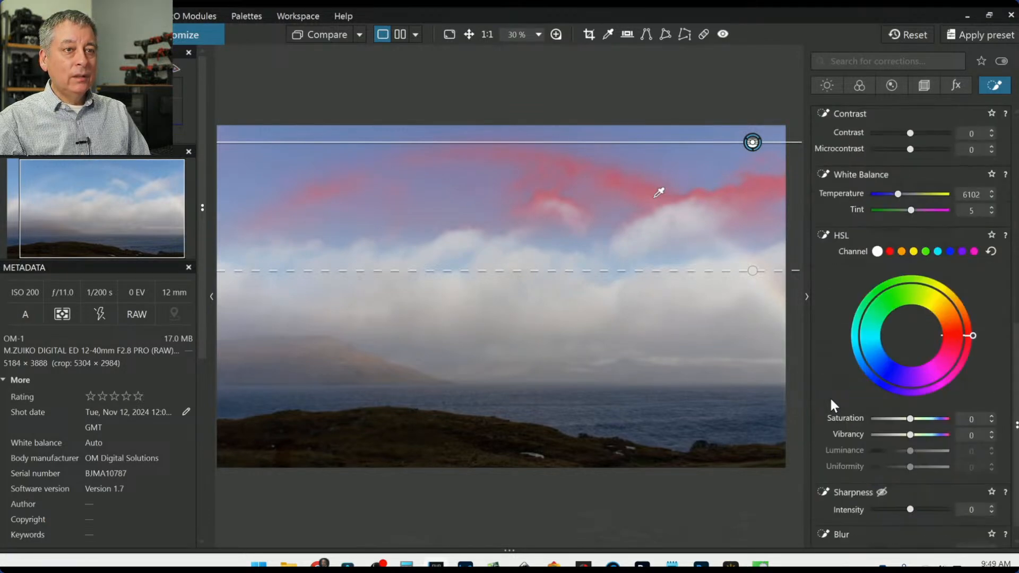
scroll(831, 404, "down", 1)
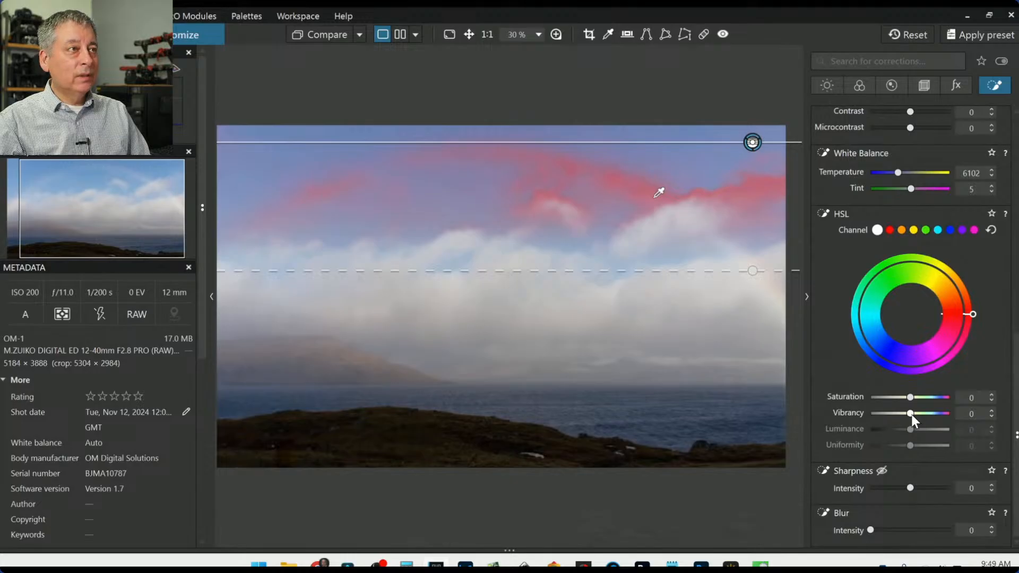
left_click_drag(911, 414, 949, 417)
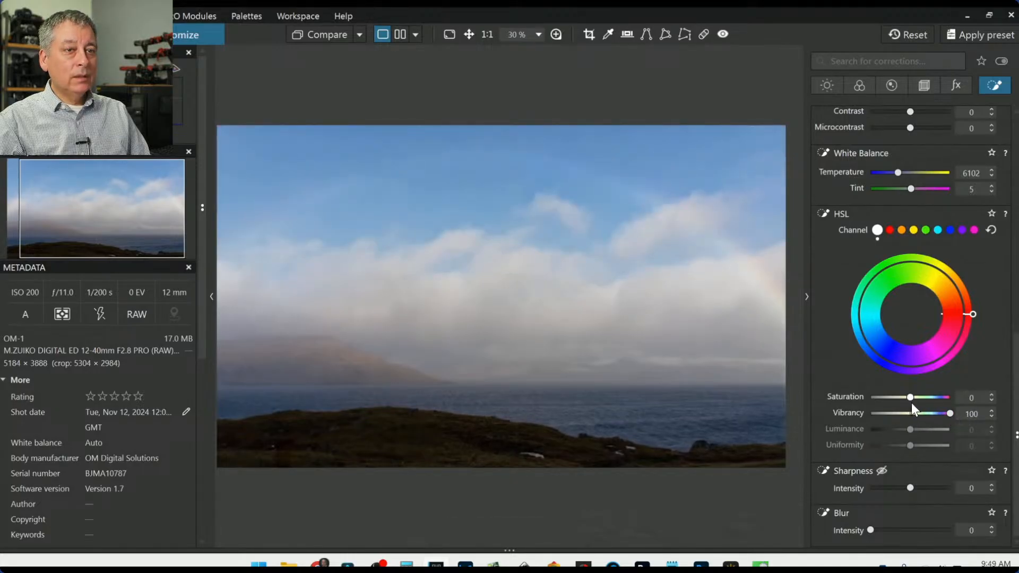
left_click_drag(911, 397, 929, 398)
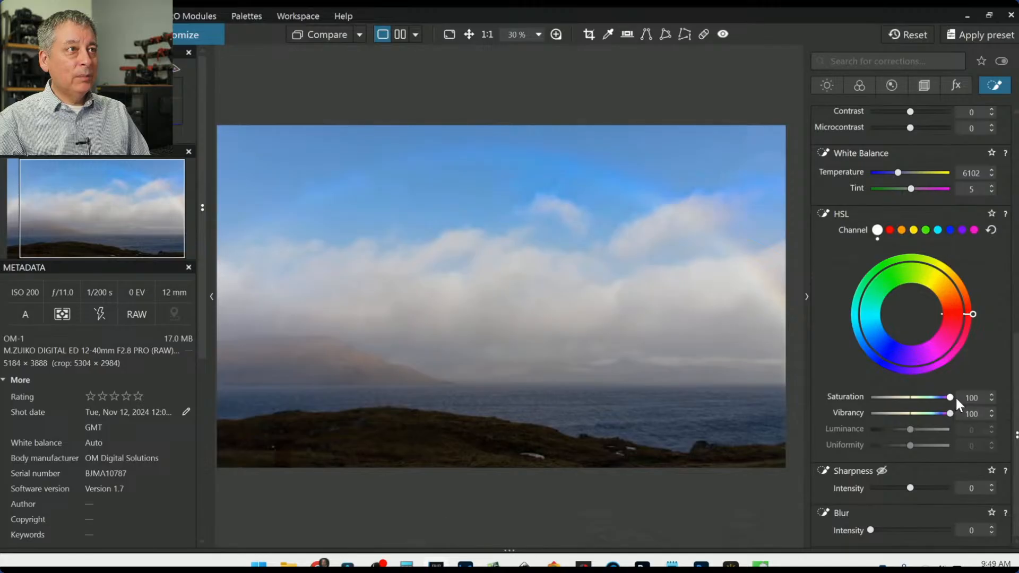
double_click(935, 396)
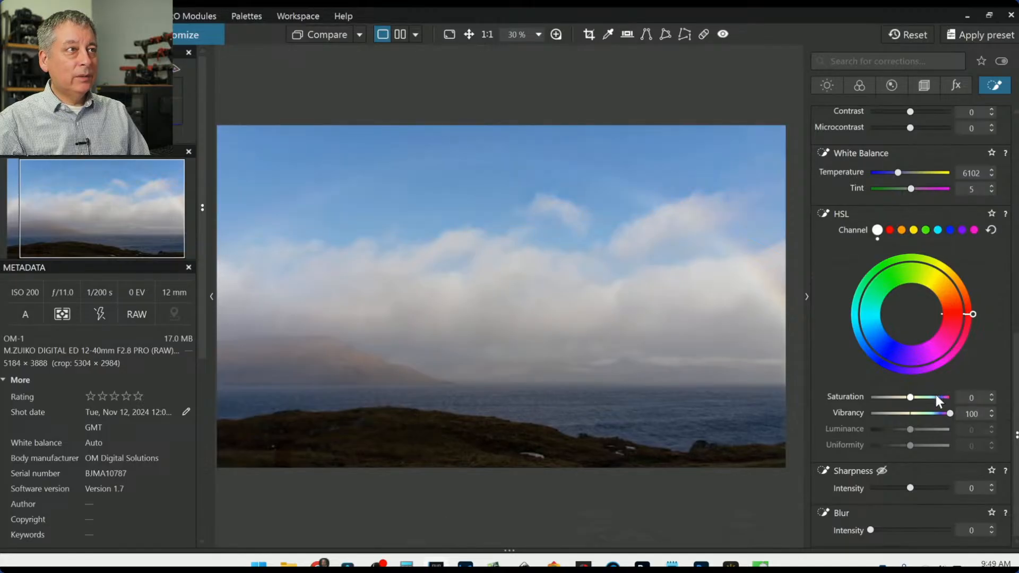
left_click_drag(949, 413, 929, 411)
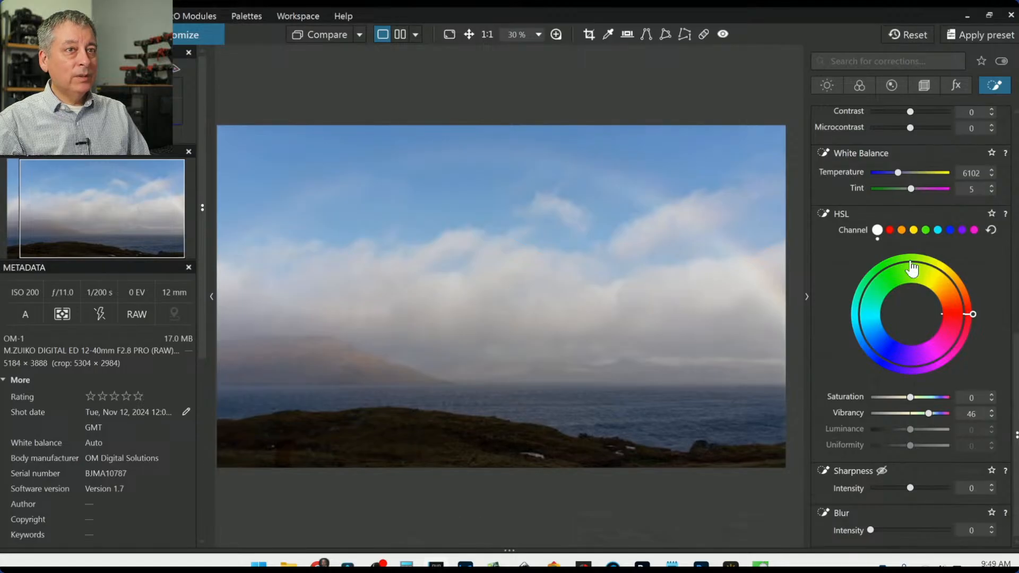
Step: Set the HSL Saturation of both the red and green channels to 100 for the control line
left_click(891, 232)
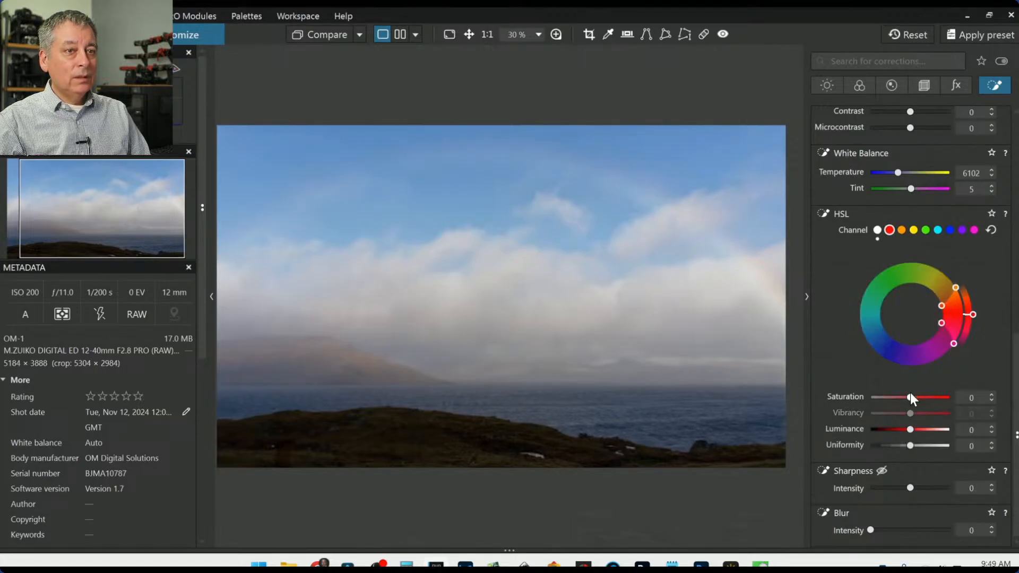
left_click_drag(910, 397, 941, 397)
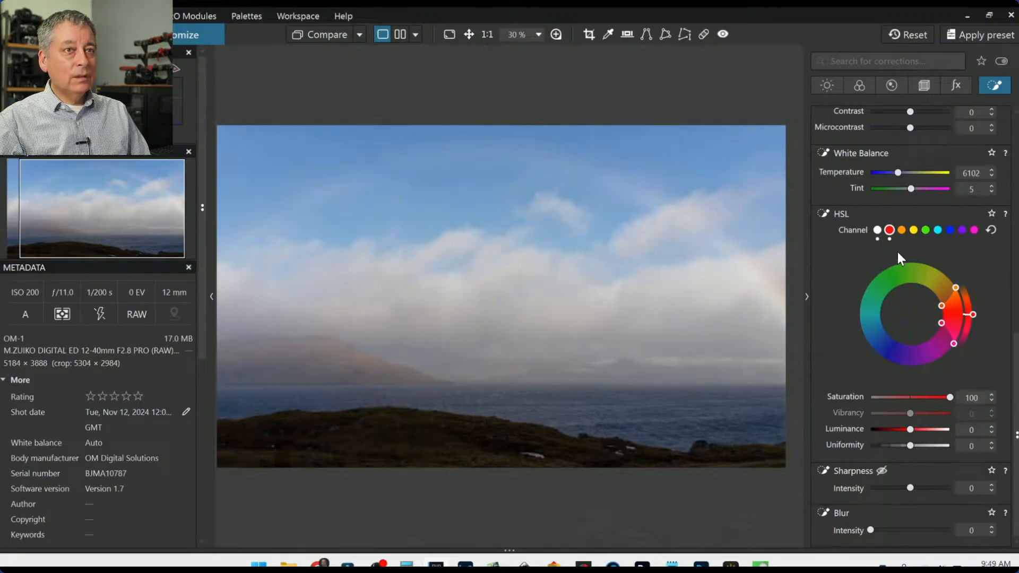
left_click(924, 231)
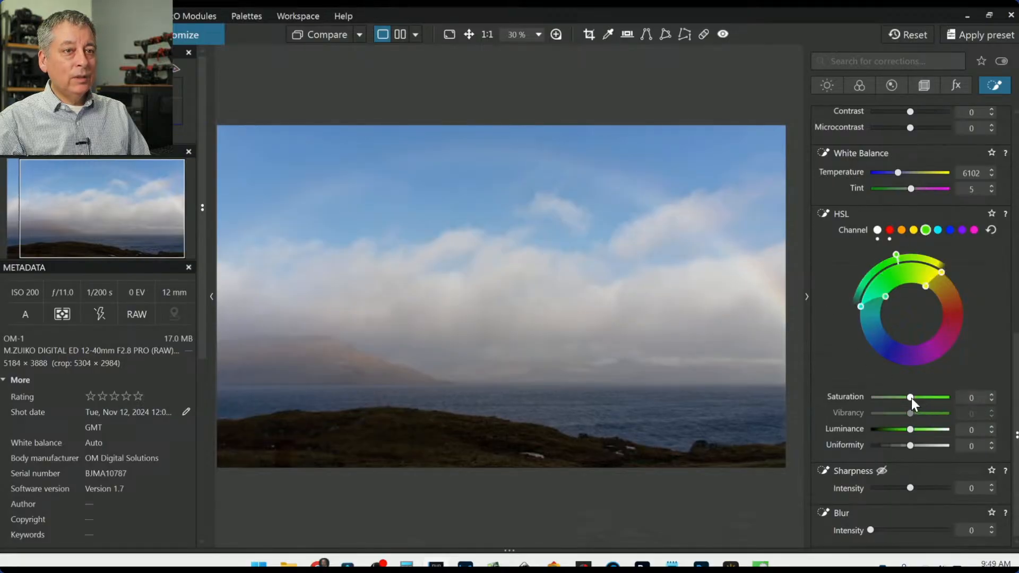
left_click_drag(910, 397, 966, 408)
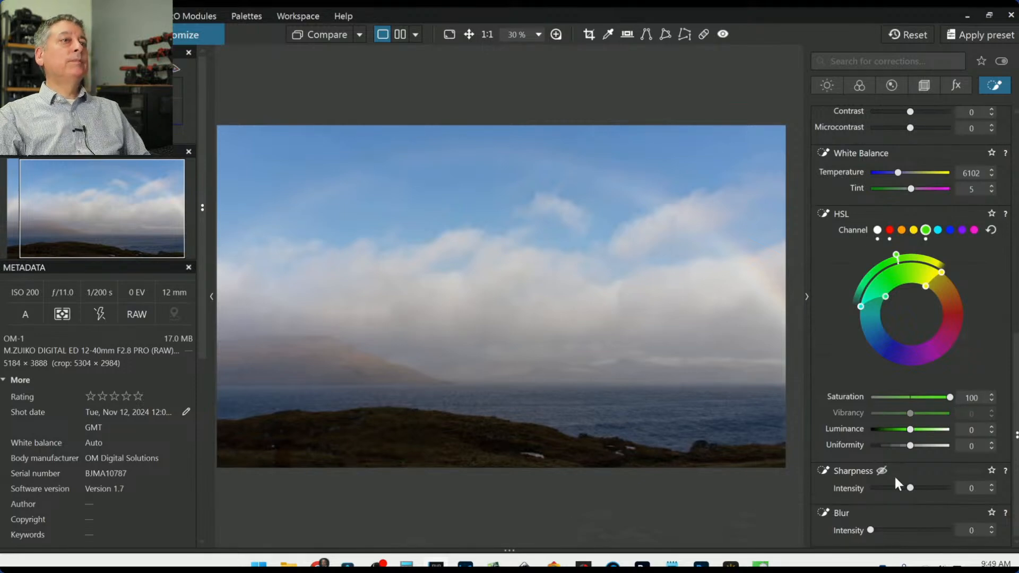
Step: Reposition the control line low in the cloud bank and shorten its transition so it ends just above the sea horizon
mouse_move(693, 289)
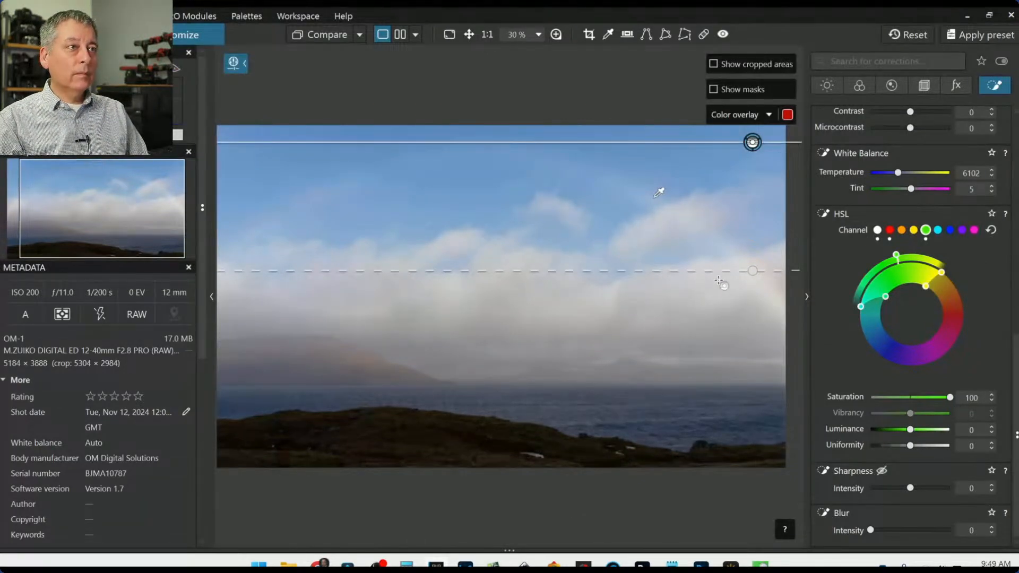
left_click_drag(752, 281, 753, 331)
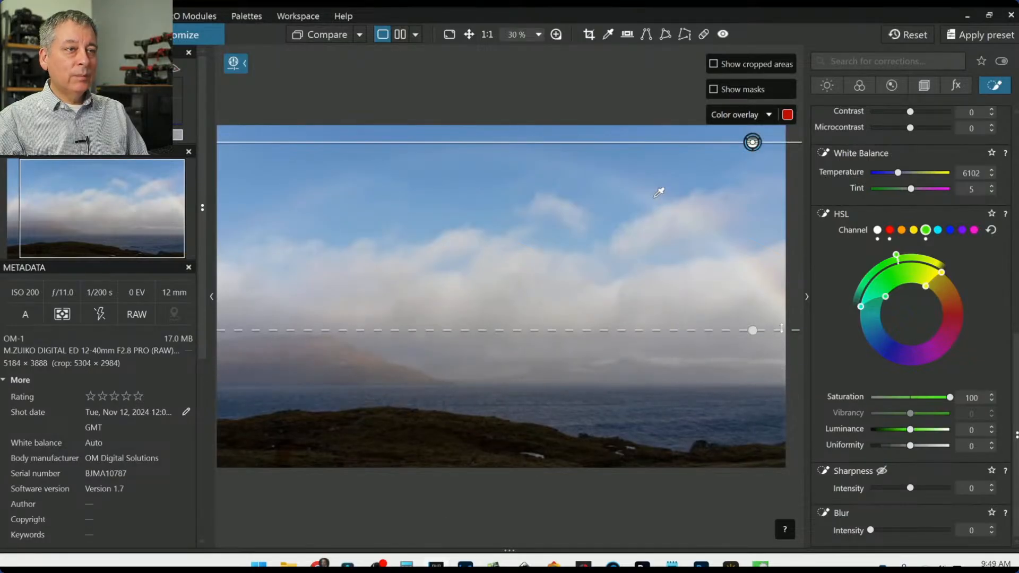
left_click_drag(752, 142, 756, 229)
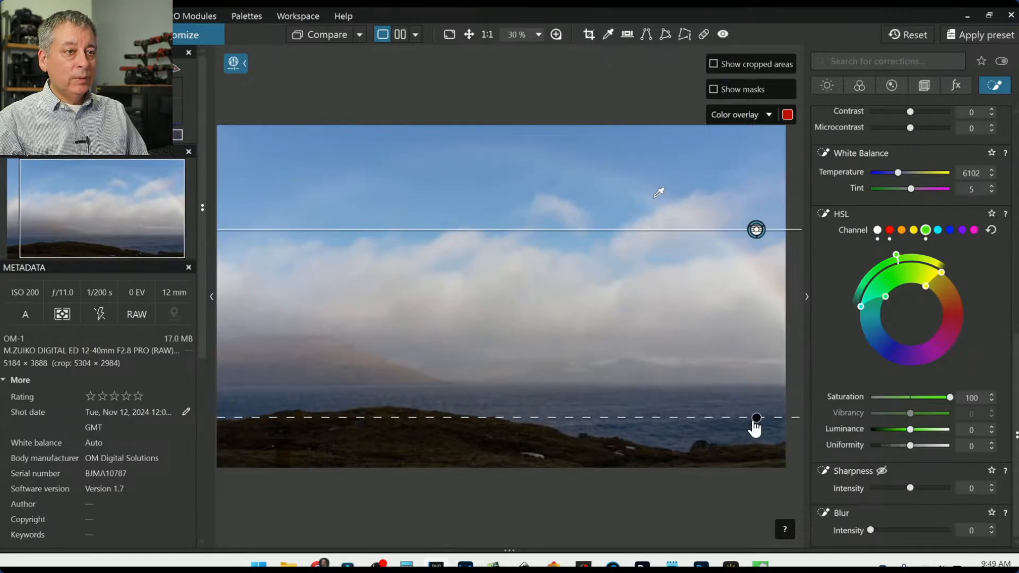
left_click_drag(756, 420, 755, 336)
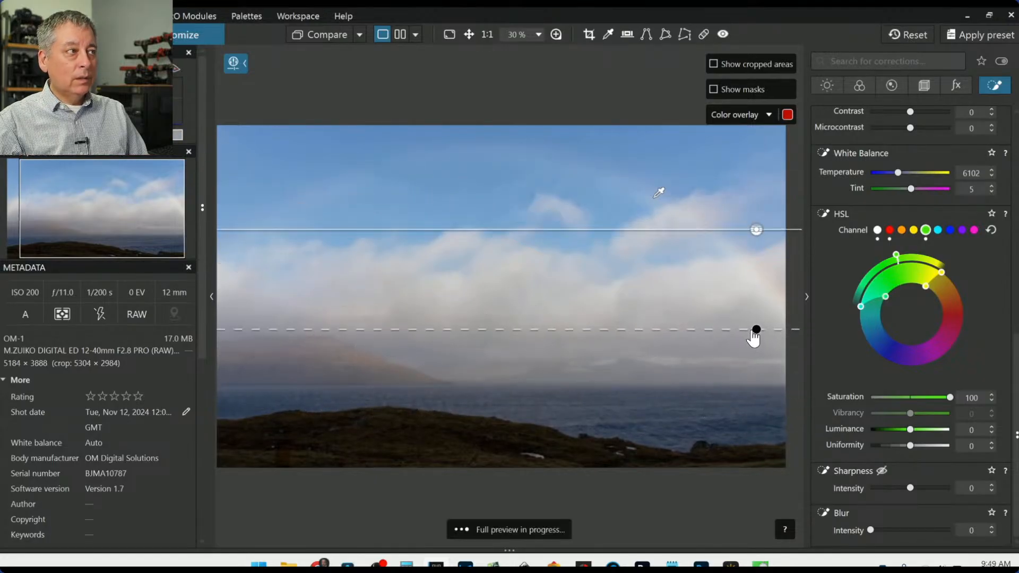
left_click_drag(755, 230, 757, 279)
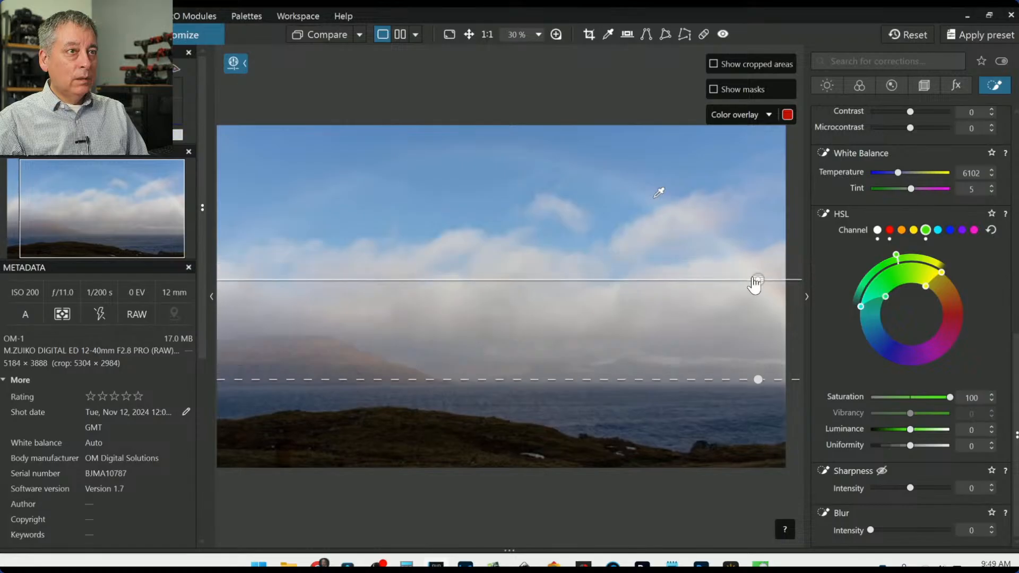
left_click_drag(758, 378, 761, 344)
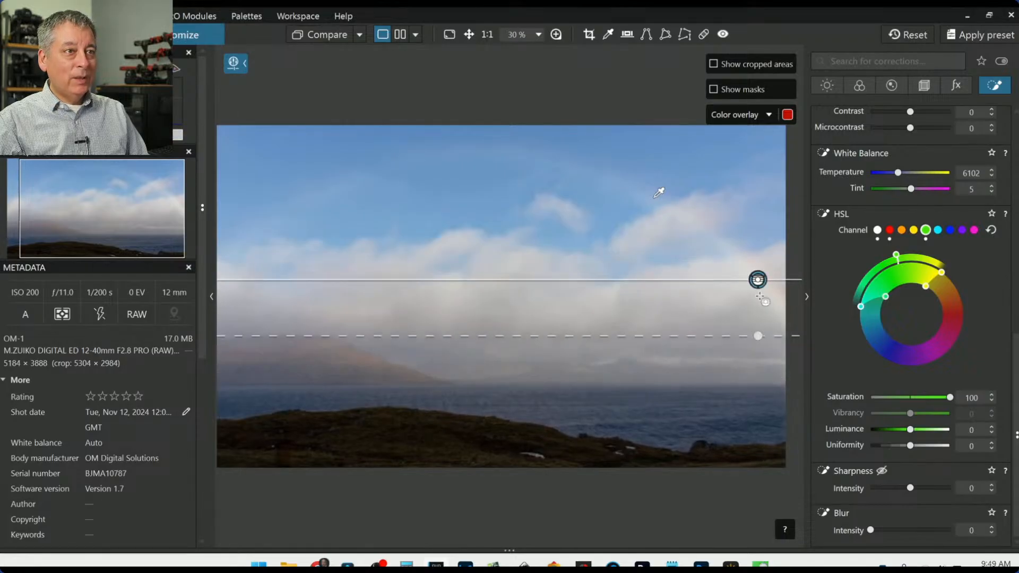
left_click_drag(758, 281, 758, 313)
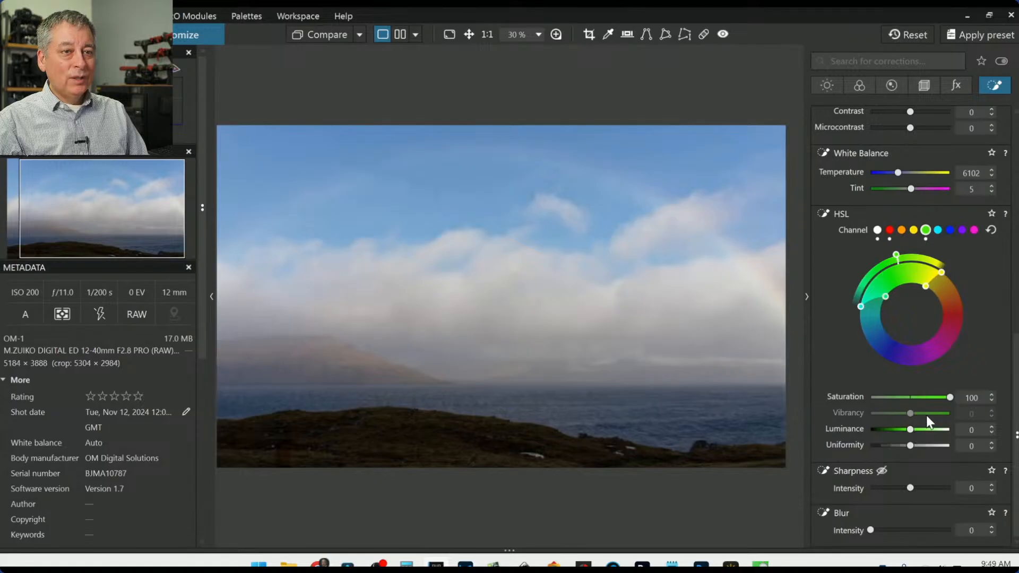
Step: Lower the green channel's luminance and set the red channel's Luminance to -39 in the control line's HSL settings
mouse_move(912, 431)
left_mouse_down()
mouse_move(862, 427)
mouse_move(903, 428)
left_mouse_up()
left_click(889, 229)
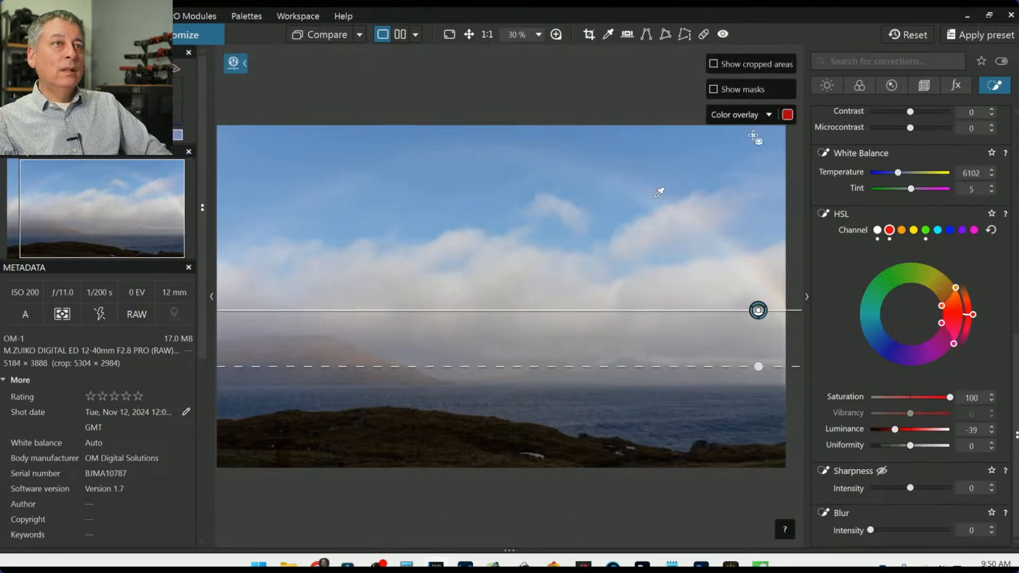
Step: Try stacking two duplicates of the control line mask to strengthen its effect, and undo both duplications
scroll(847, 253, "up", 3)
scroll(842, 256, "up", 5)
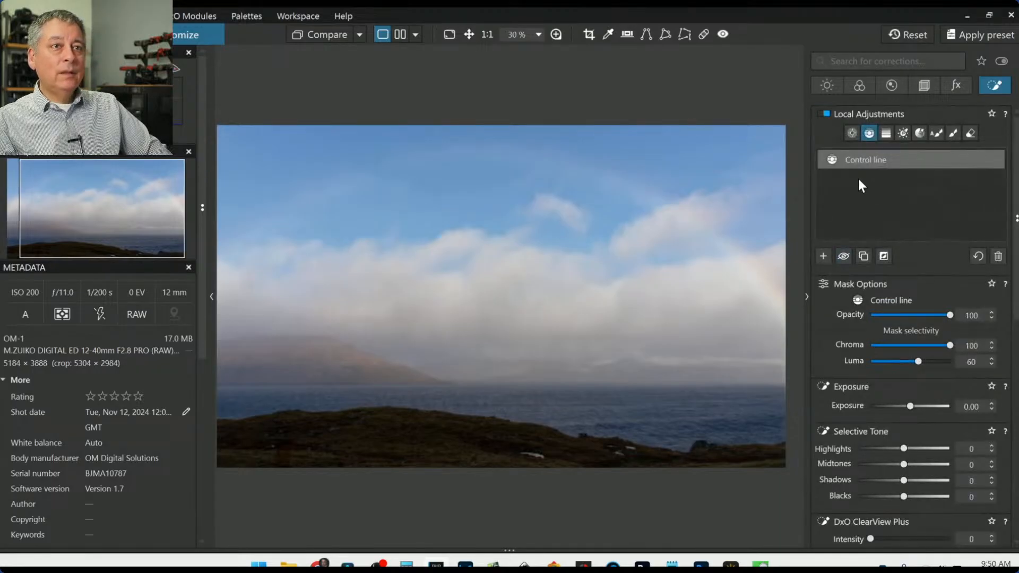
left_click(862, 255)
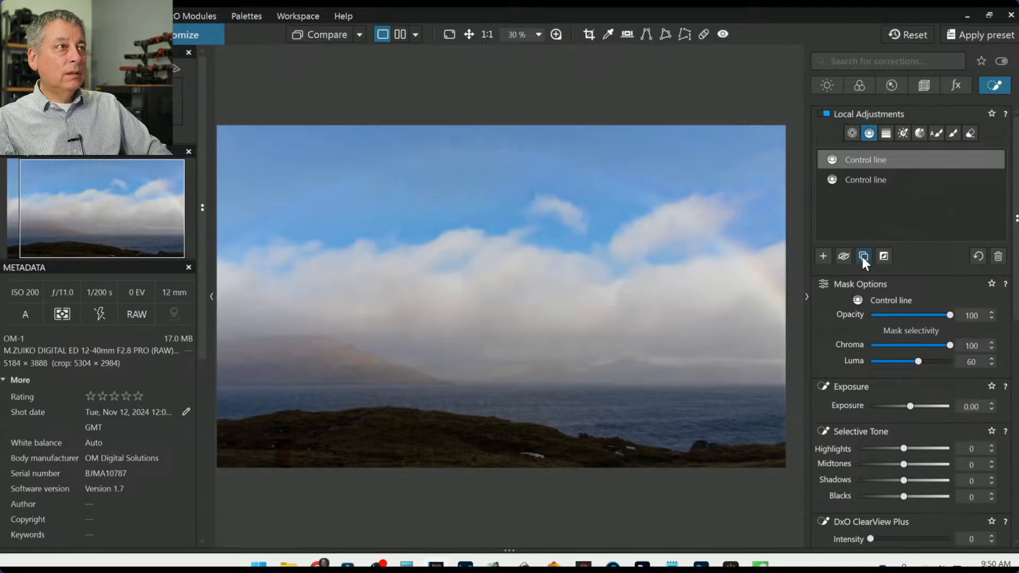
left_click(863, 256)
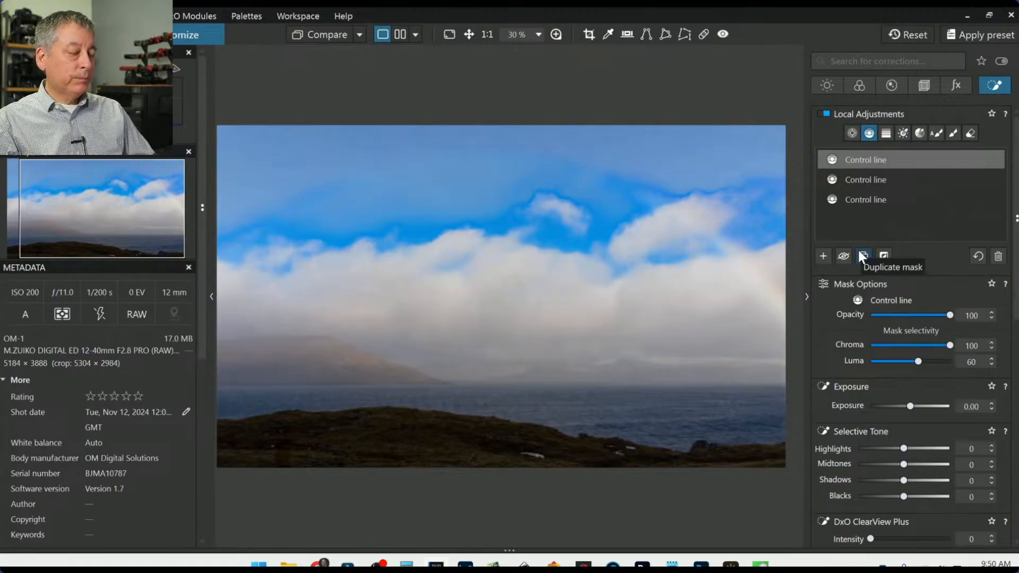
key("ctrl+z")
key("ctrl+z")
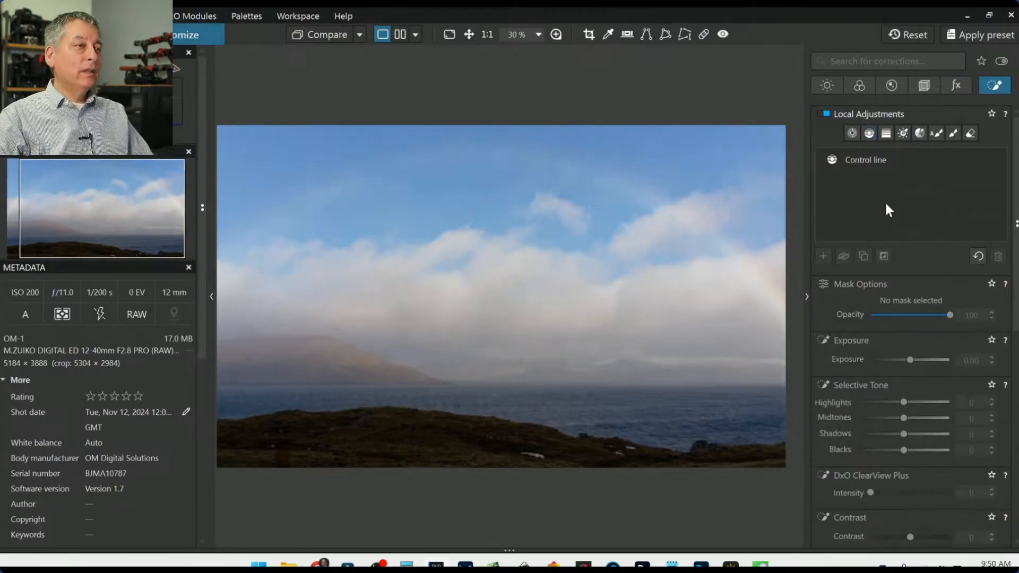
Step: Add a second control line running from the foreground land up to the horizon, sample the land color, and set its Chroma selectivity to 61
scroll(666, 394, "down", 1)
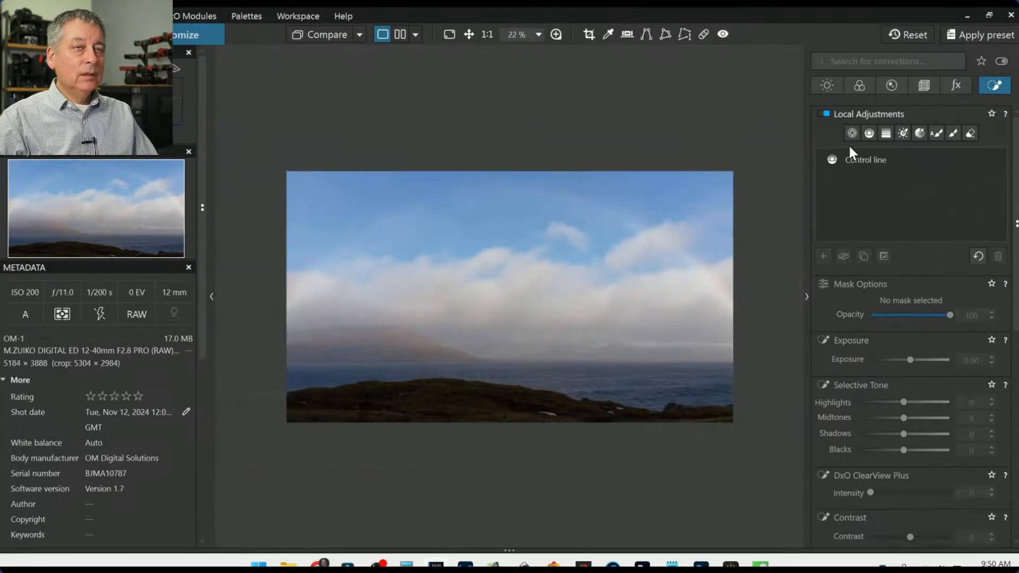
left_click(868, 137)
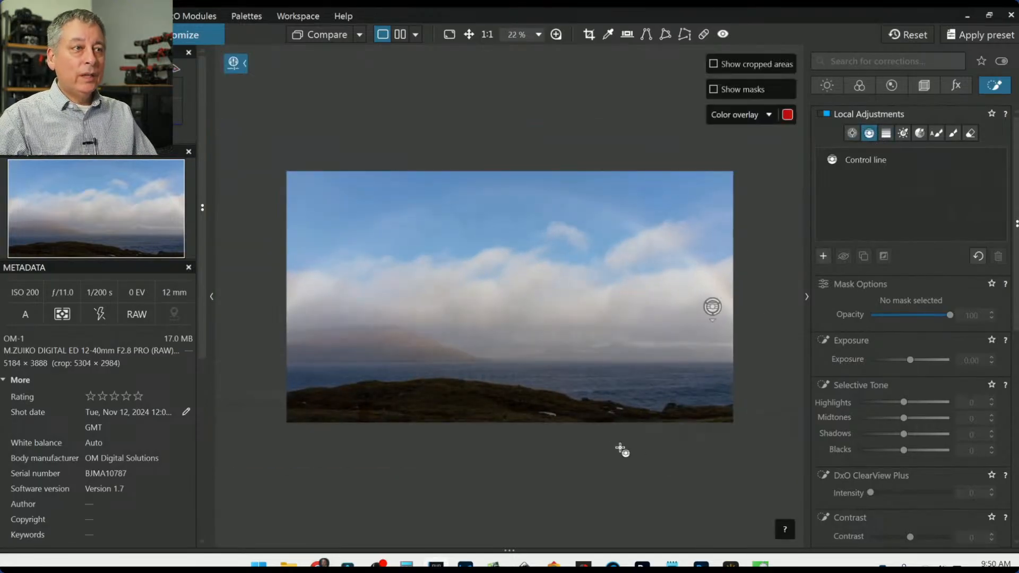
left_click_drag(548, 402, 549, 358)
key("m")
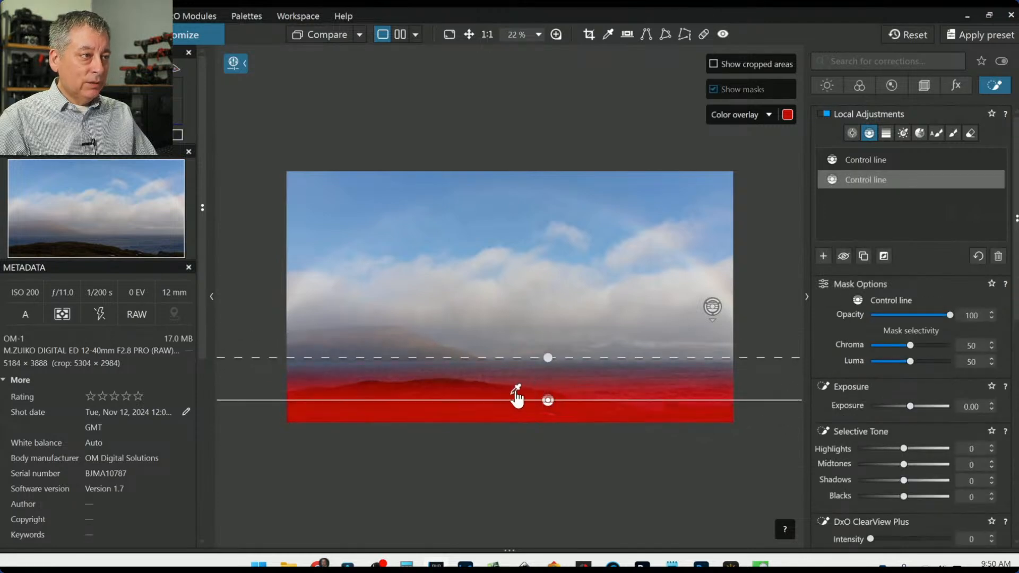
left_click_drag(488, 401, 470, 400)
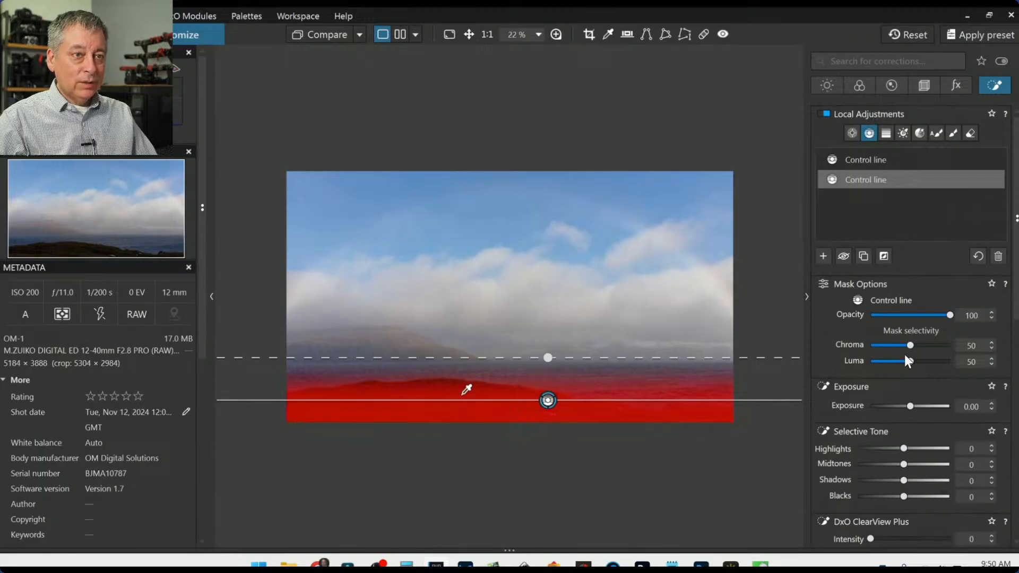
left_click_drag(910, 349, 911, 347)
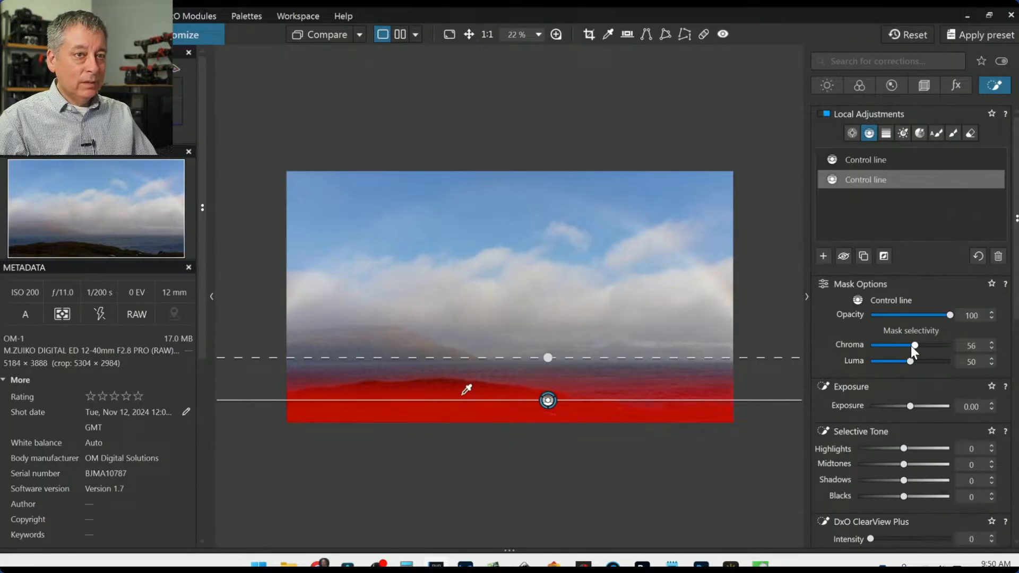
scroll(911, 345, "up", 5)
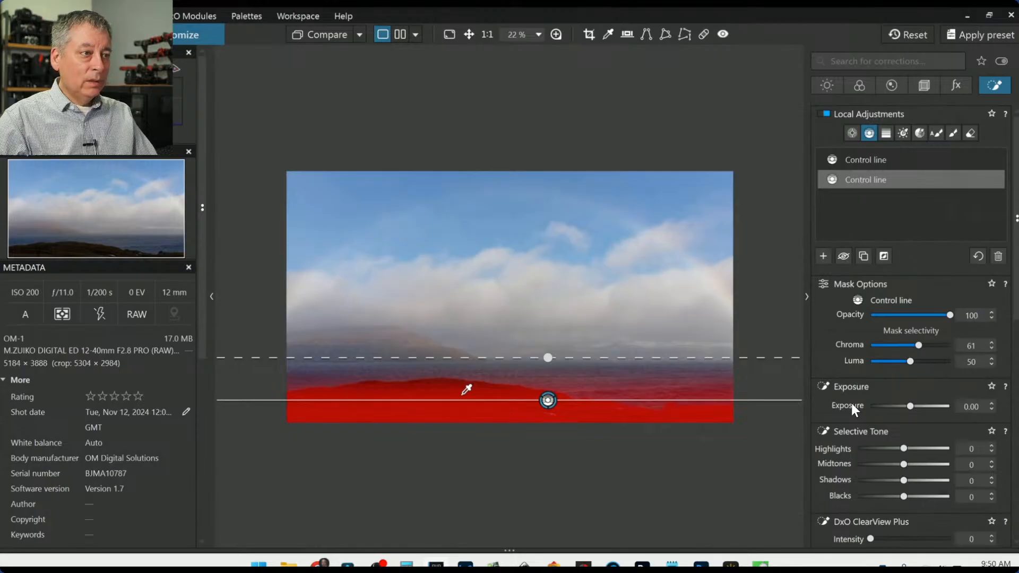
Step: Set Shadows to 33, ClearView Plus Intensity to 18 and Microcontrast to 31 for the foreground control line
scroll(852, 406, "down", 2)
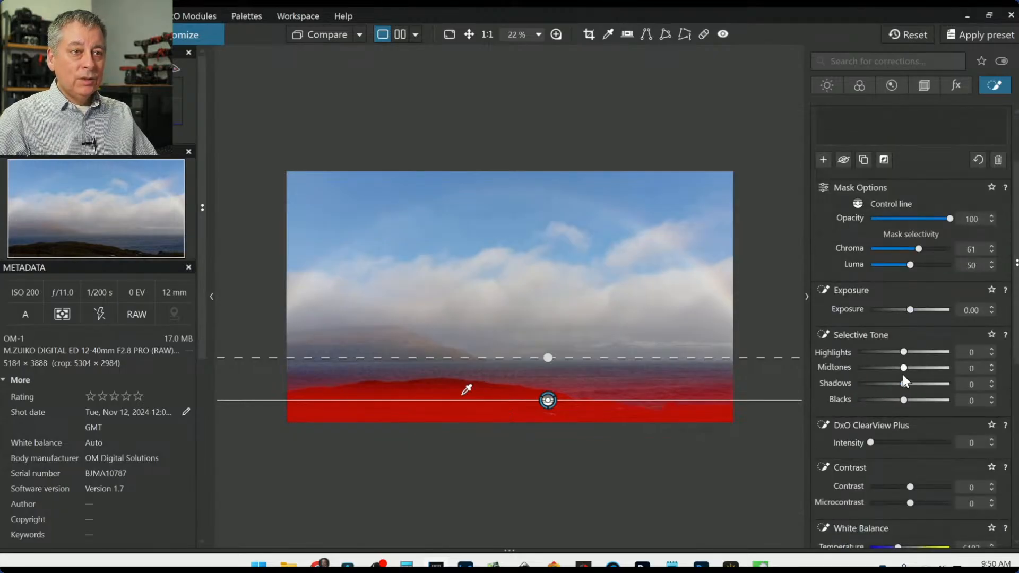
left_click_drag(903, 384, 918, 384)
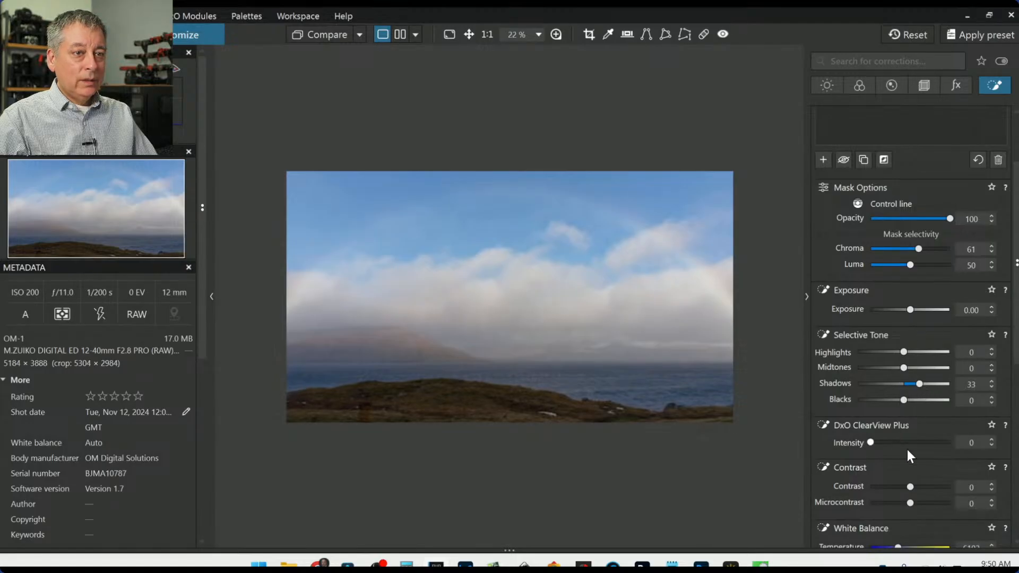
left_click_drag(870, 442, 884, 442)
scroll(843, 451, "down", 1)
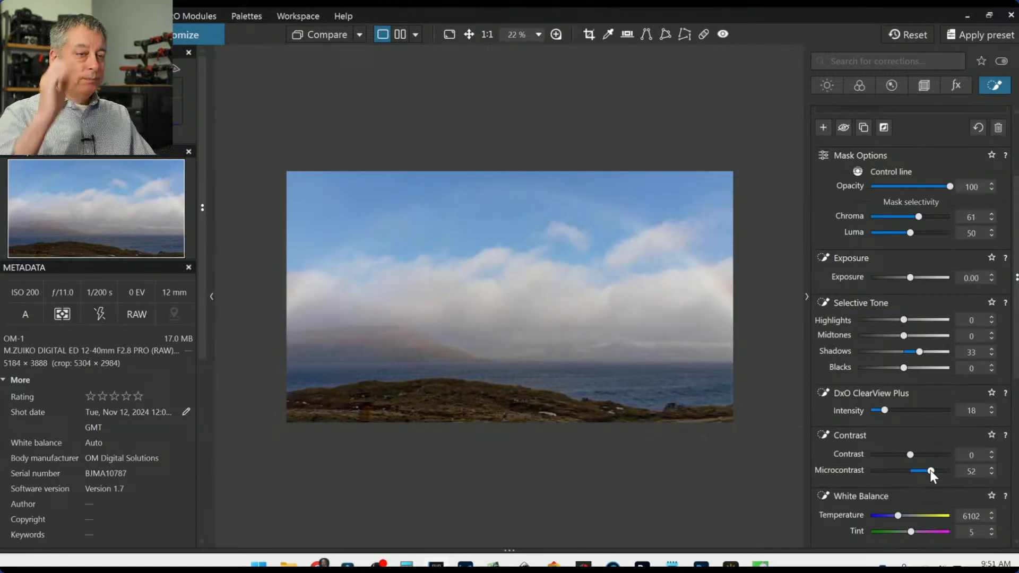
left_click_drag(930, 470, 923, 471)
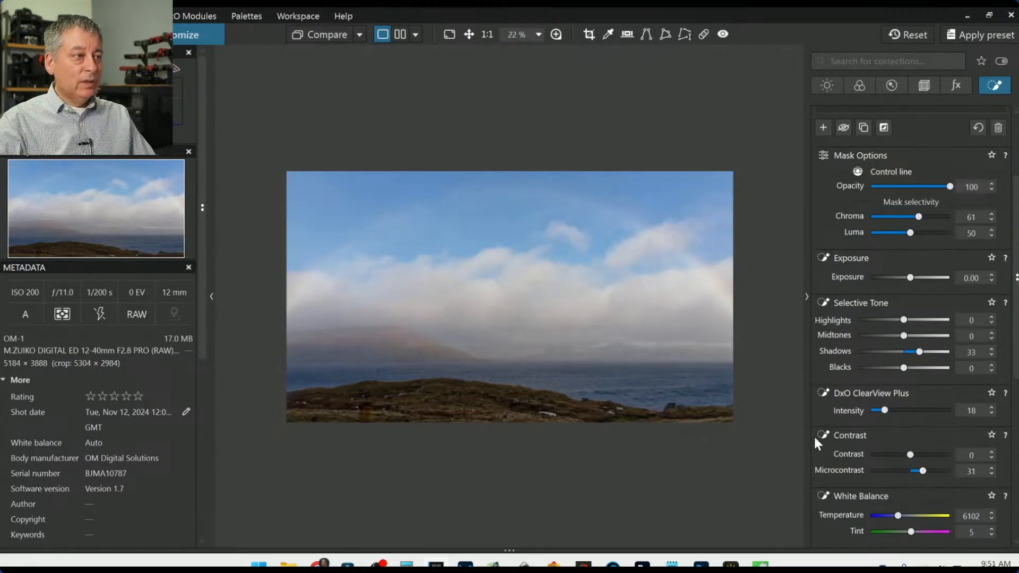
scroll(731, 443, "up", 1)
left_click(749, 444)
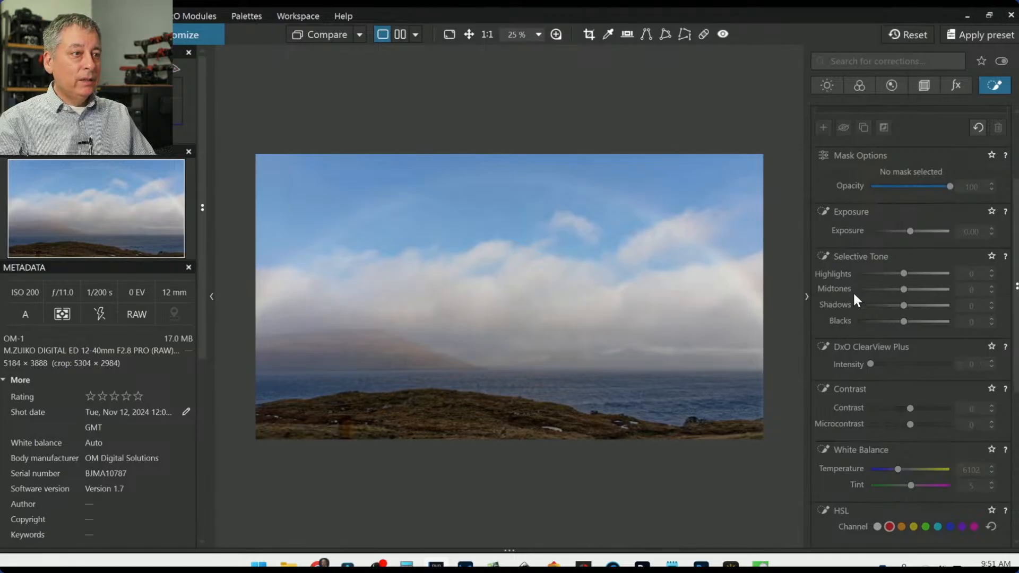
Step: Add a control point mask with two points on the right part of the sea and set its Chroma selectivity to 55
scroll(921, 363, "up", 3)
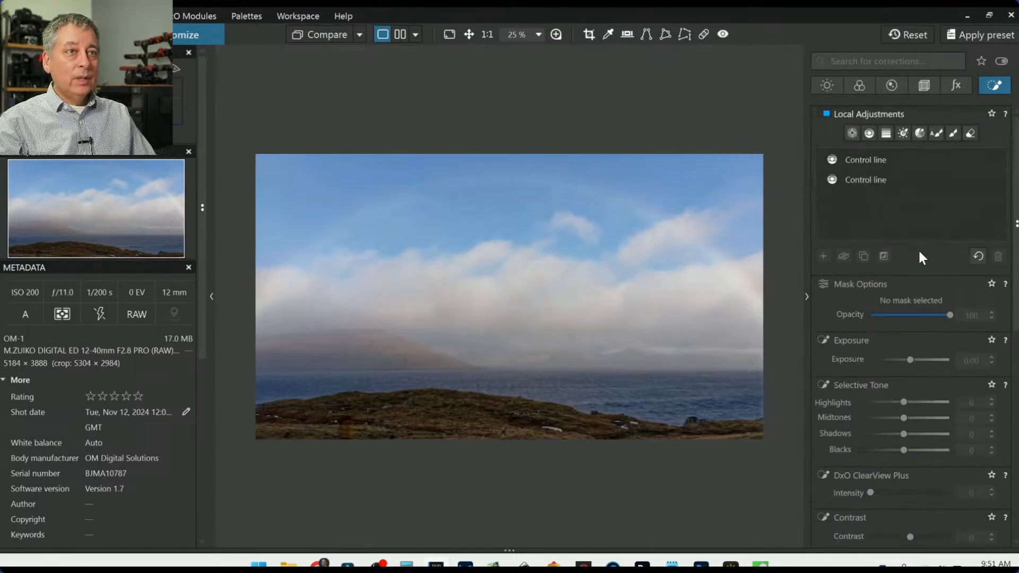
left_click(852, 132)
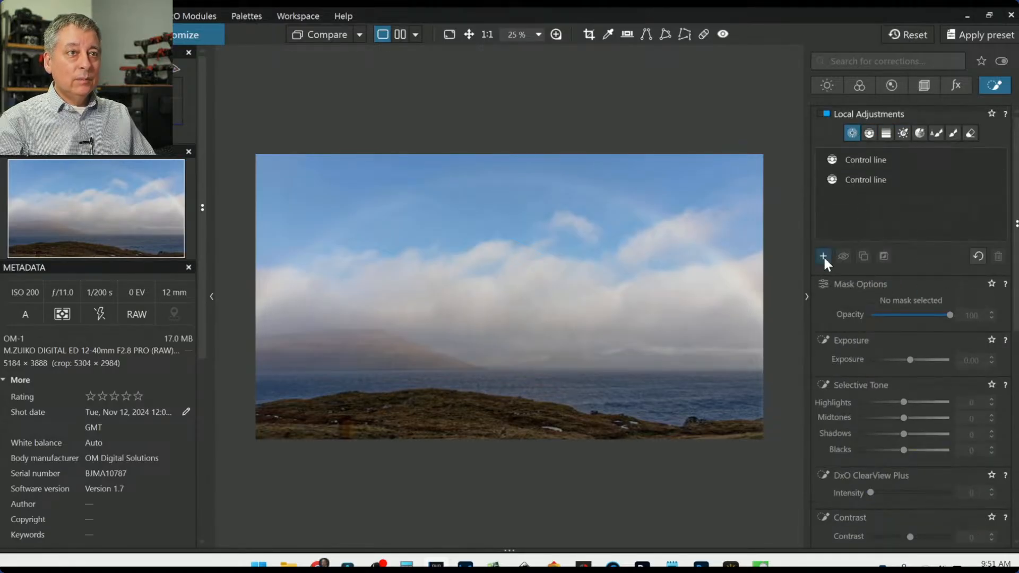
left_click(663, 398)
left_click_drag(683, 397, 702, 398)
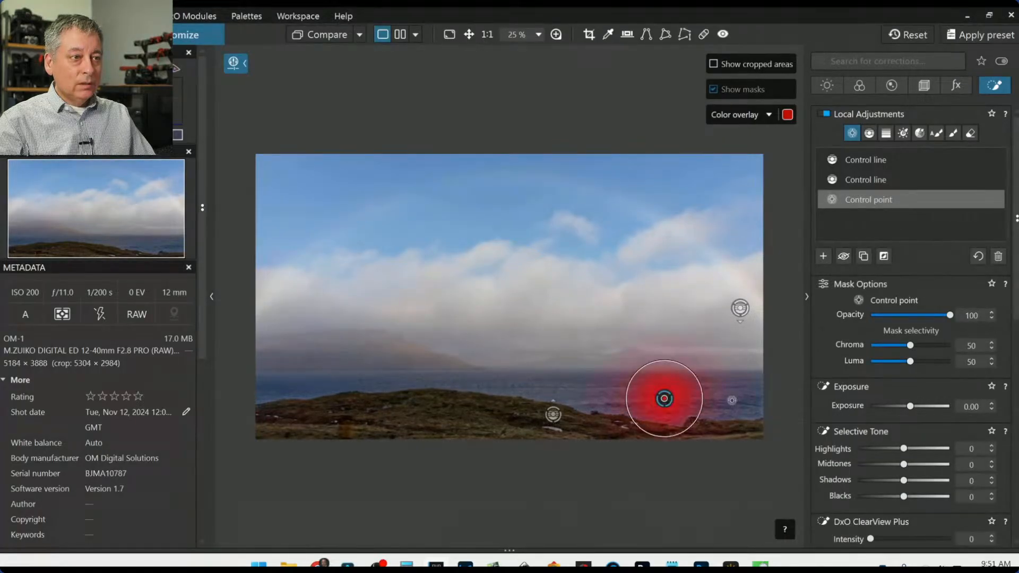
left_click(731, 400)
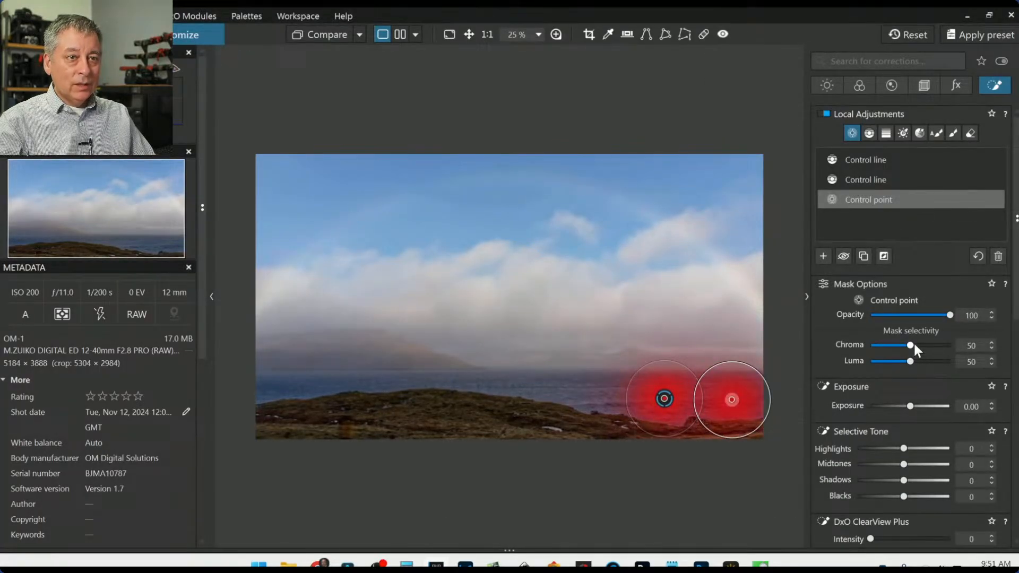
left_click_drag(909, 344, 914, 345)
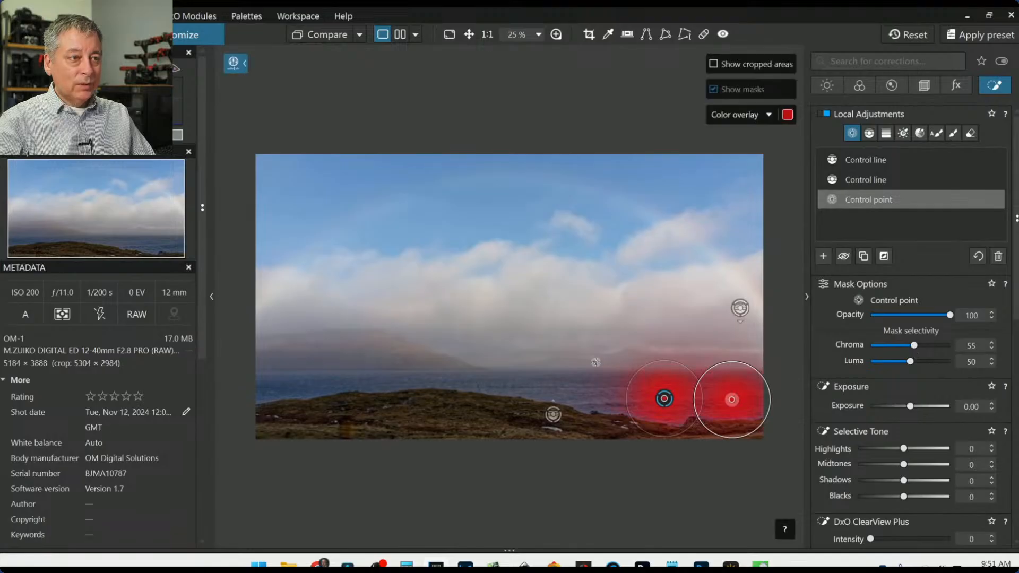
Step: Extend the control point mask with six more, slightly smaller points across the rest of the sea to the photo's left edge
left_click(583, 386)
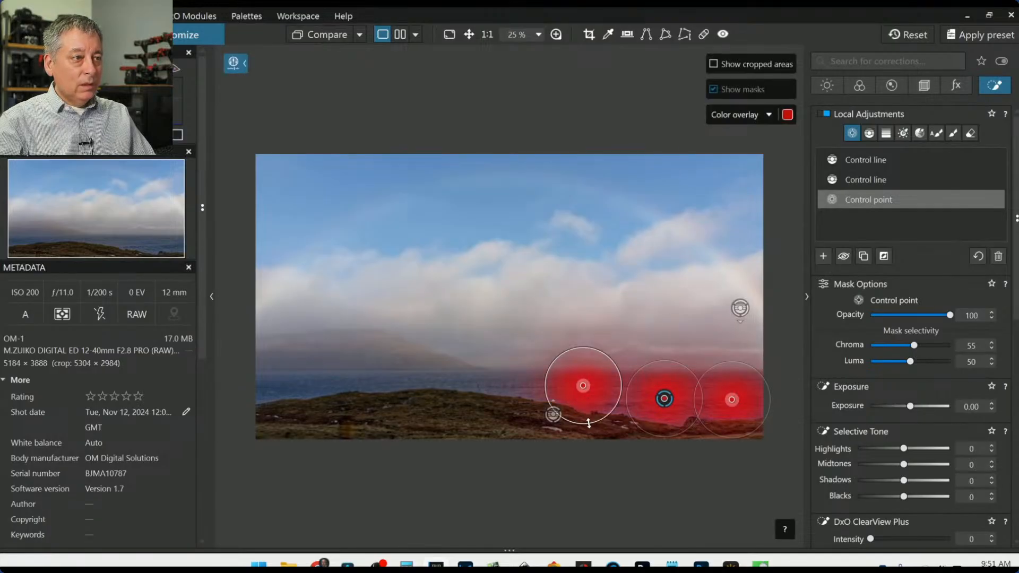
left_click_drag(589, 423, 588, 419)
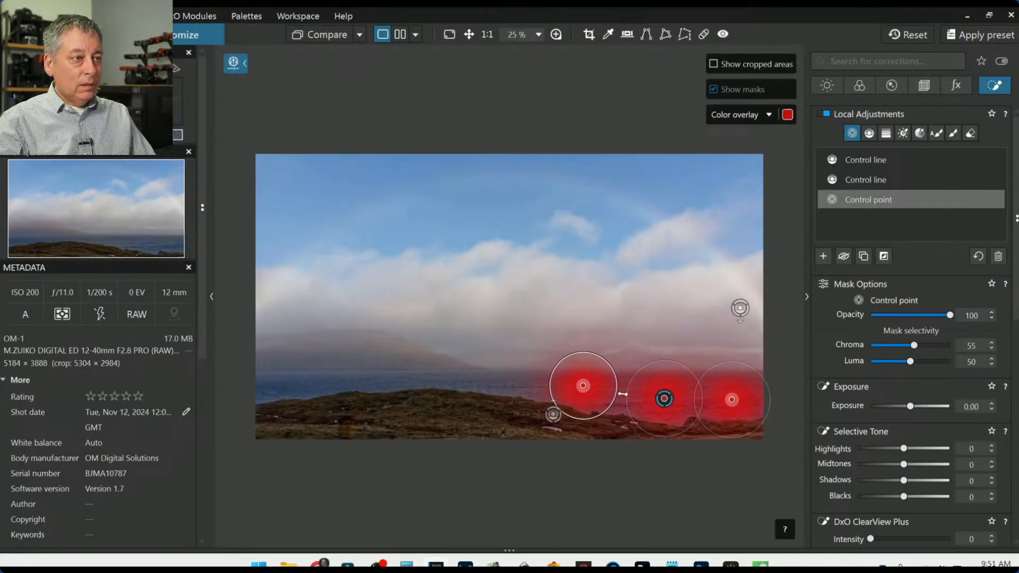
left_click(534, 382)
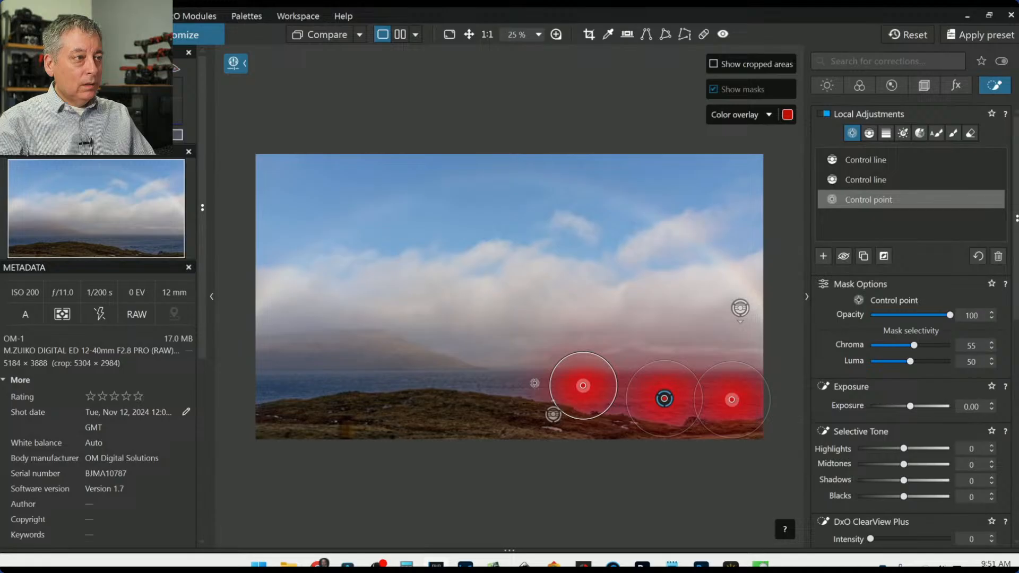
left_click(454, 382)
left_click(267, 389)
left_click(326, 386)
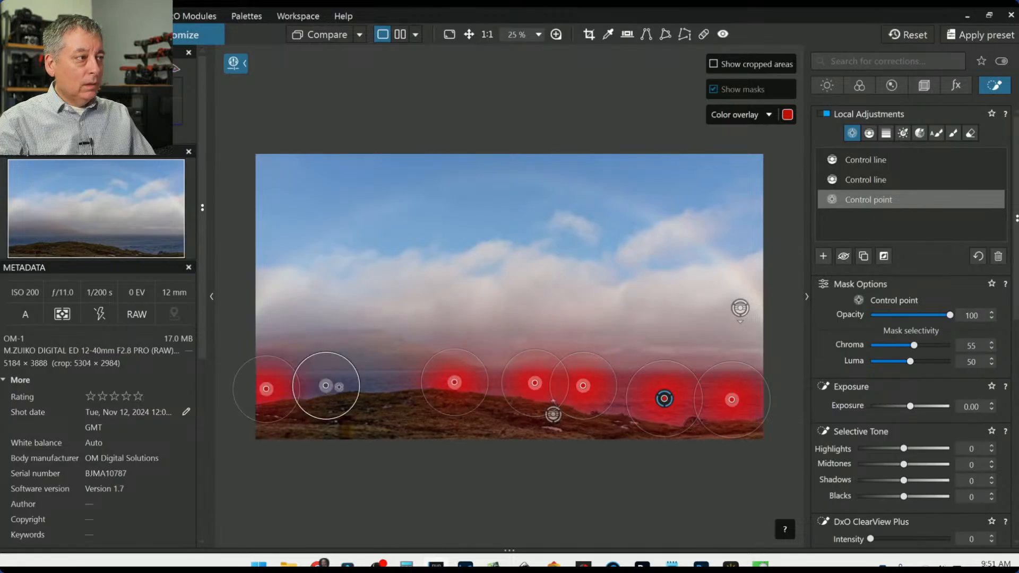
left_click(374, 387)
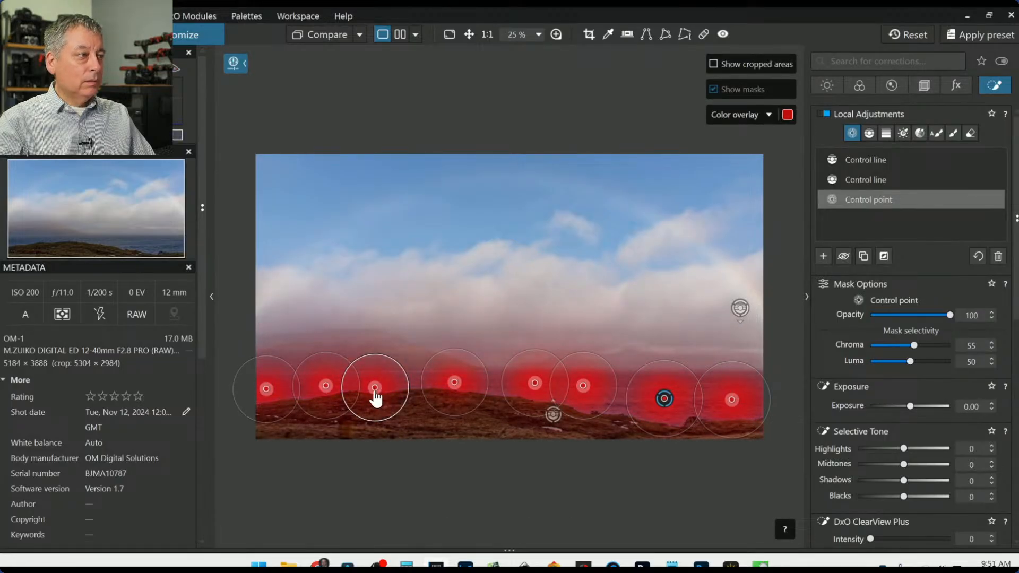
left_click_drag(374, 394, 377, 391)
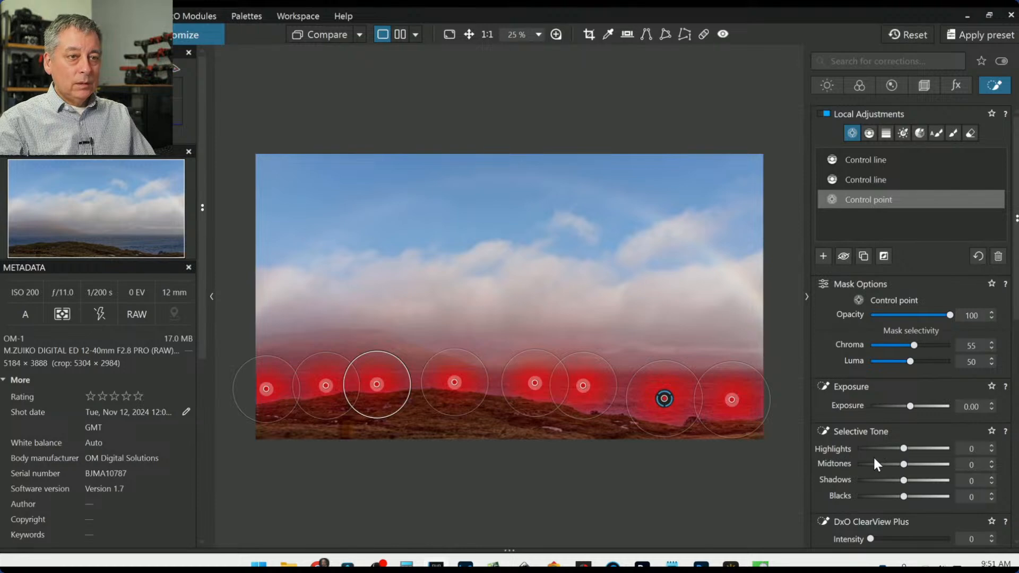
Step: Raise the ClearView Plus Intensity for the sea control points and compare the result with the uncorrected photo
scroll(873, 456, "down", 3)
scroll(873, 456, "down", 1)
left_click_drag(871, 378, 894, 376)
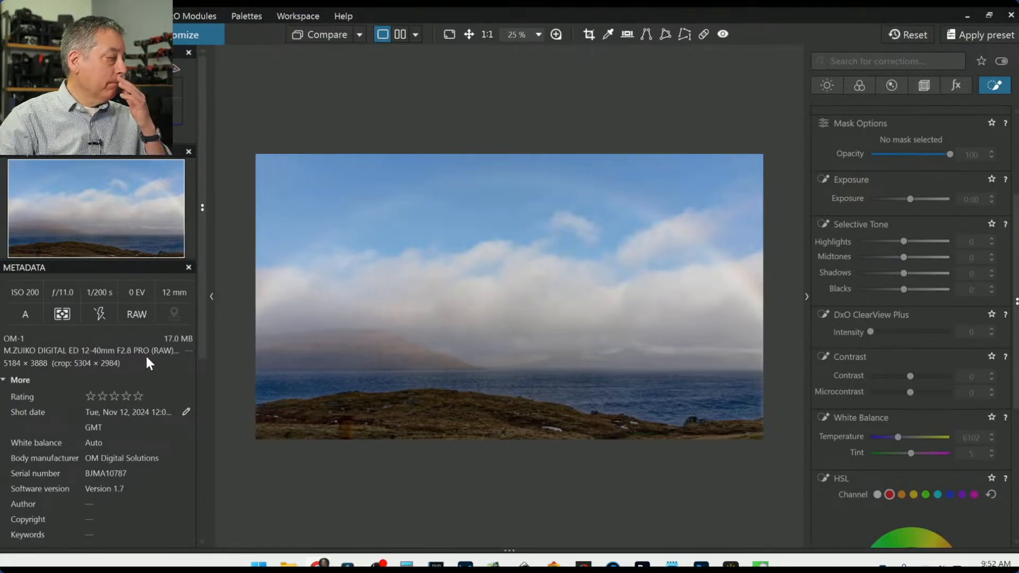
left_click(332, 40)
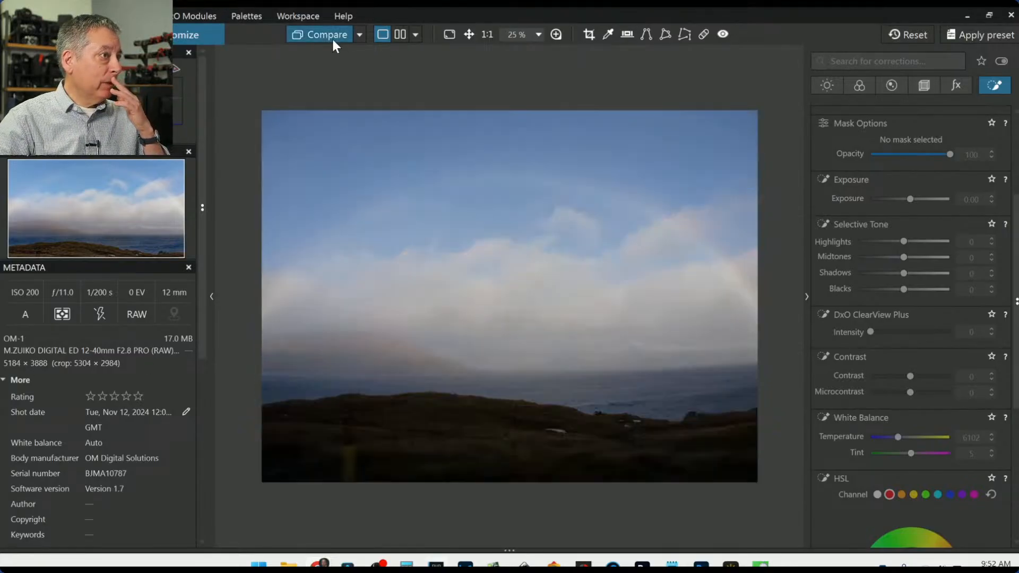
left_click(332, 39)
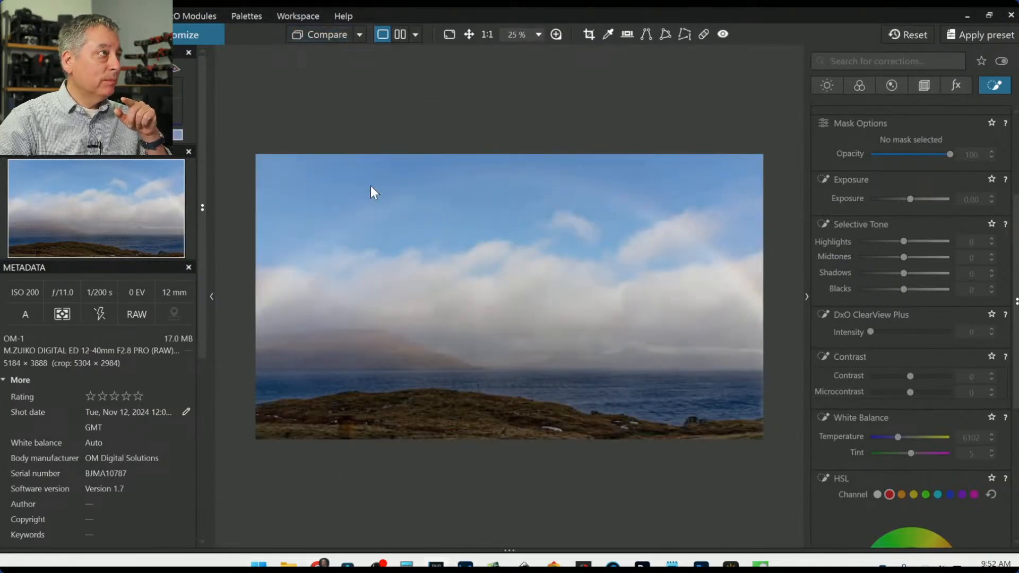
Step: Repair the yellowish spot in the photo's lower-left foreground, using the clean grass to its right as the source
left_click(702, 33)
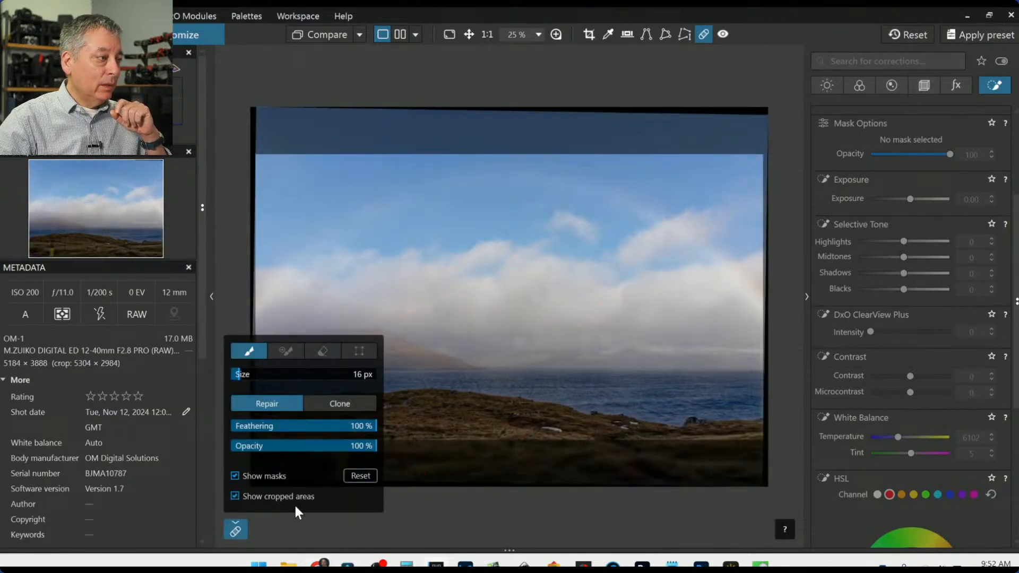
left_click(236, 527)
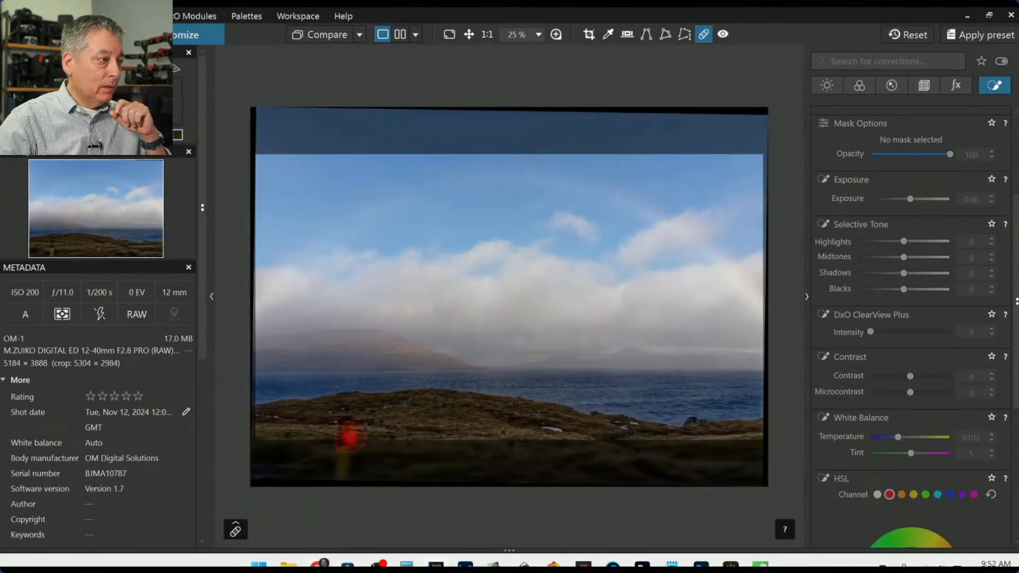
left_click(236, 529)
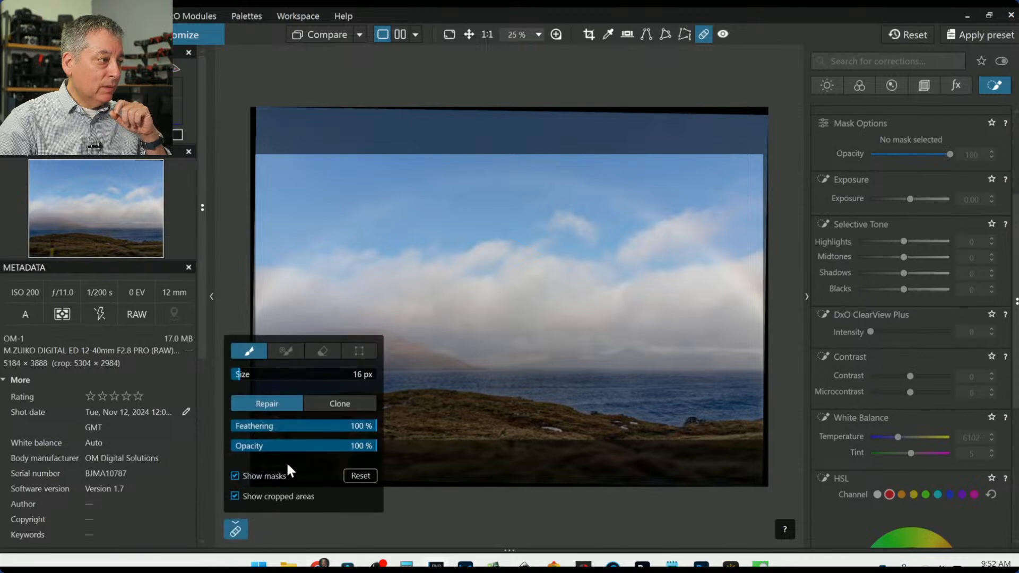
left_click(239, 528)
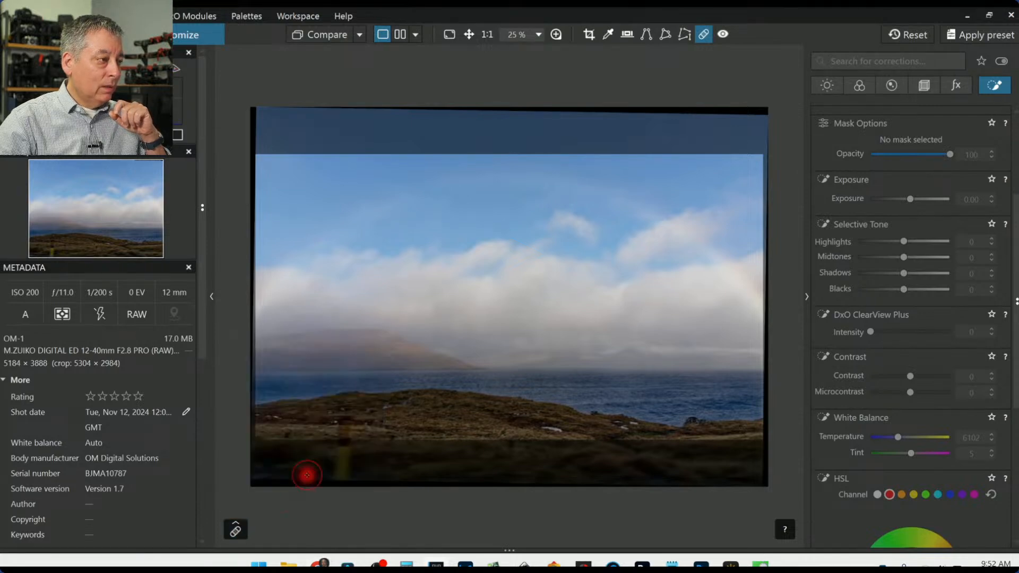
left_click_drag(344, 423, 344, 440)
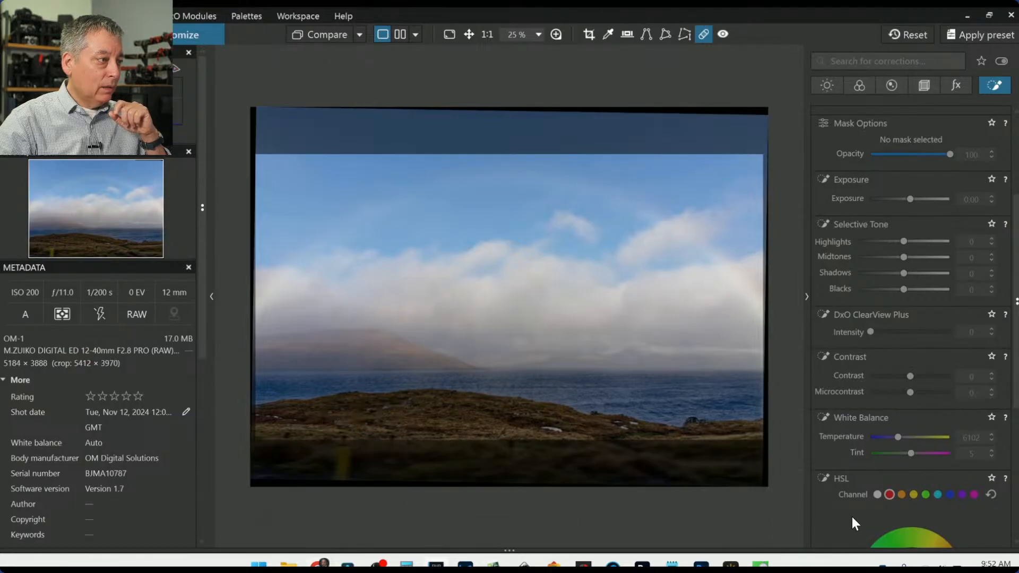
left_click_drag(393, 422, 412, 425)
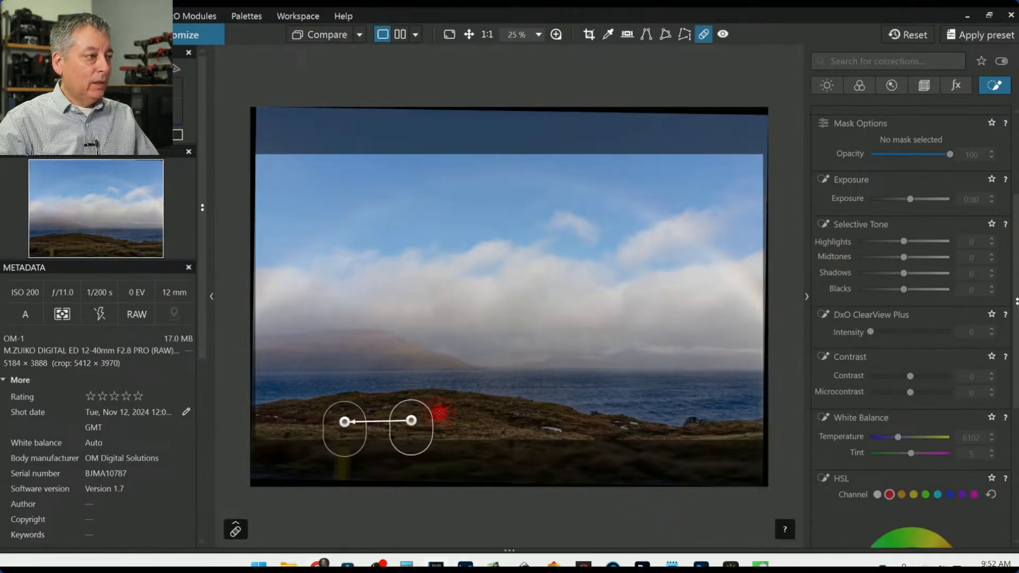
left_click_drag(414, 422, 416, 423)
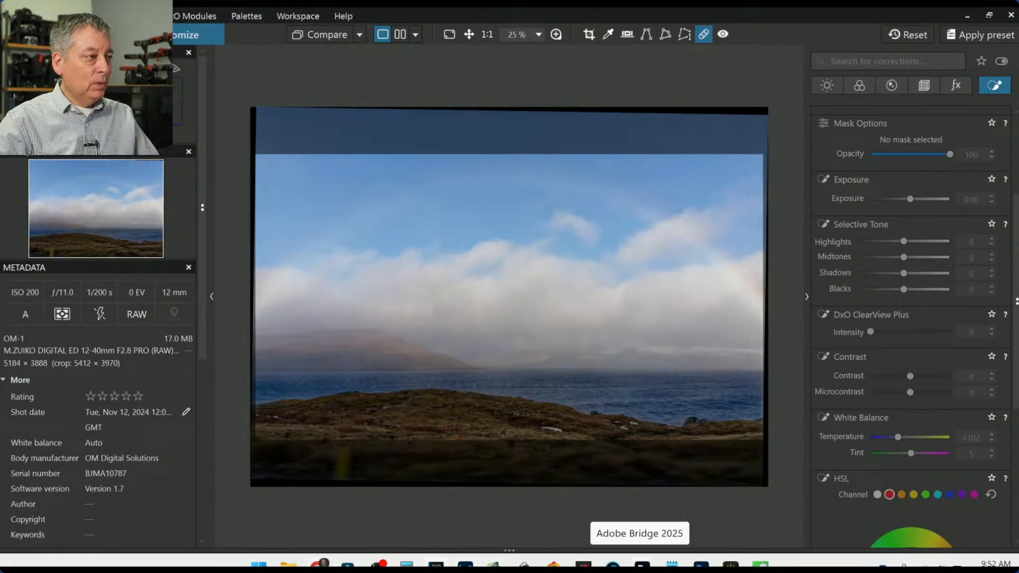
key("Escape")
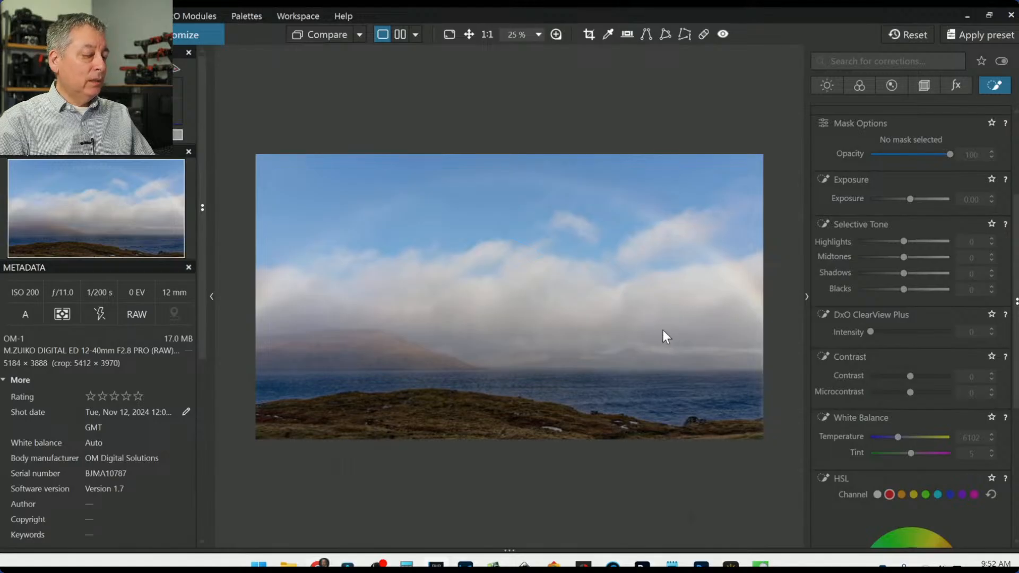
Step: Hide the side palettes and view the original and corrected photos side by side
key("Tab")
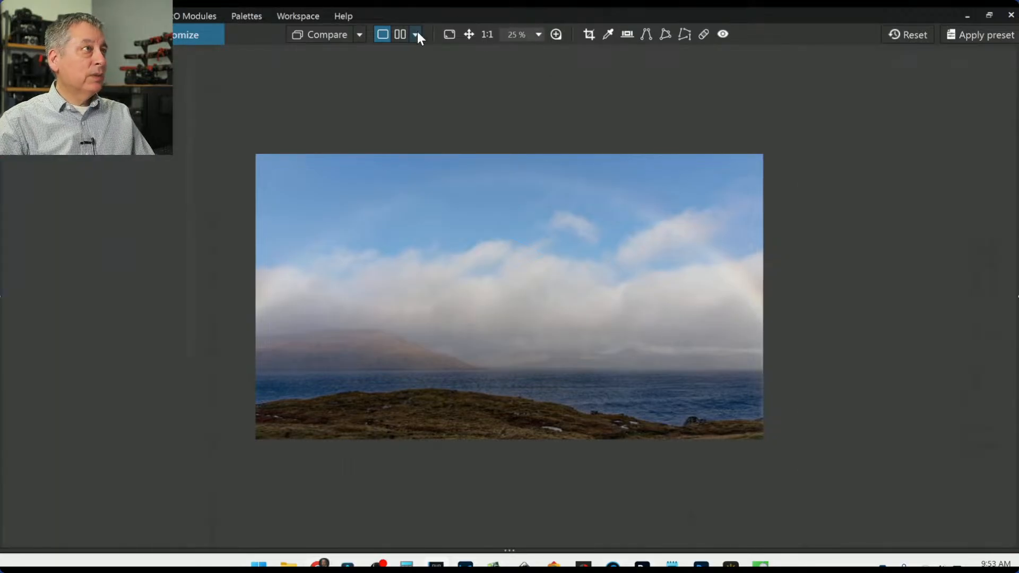
left_click(400, 35)
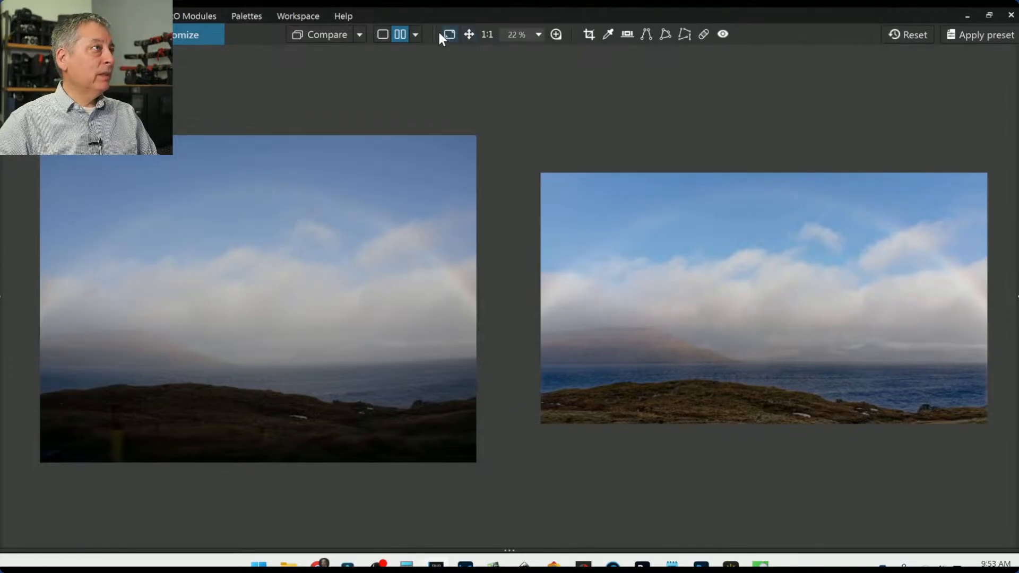
Step: Compare the seascape with its original in a left/right split view, moving the divider to reveal the whole corrected image
left_click(414, 35)
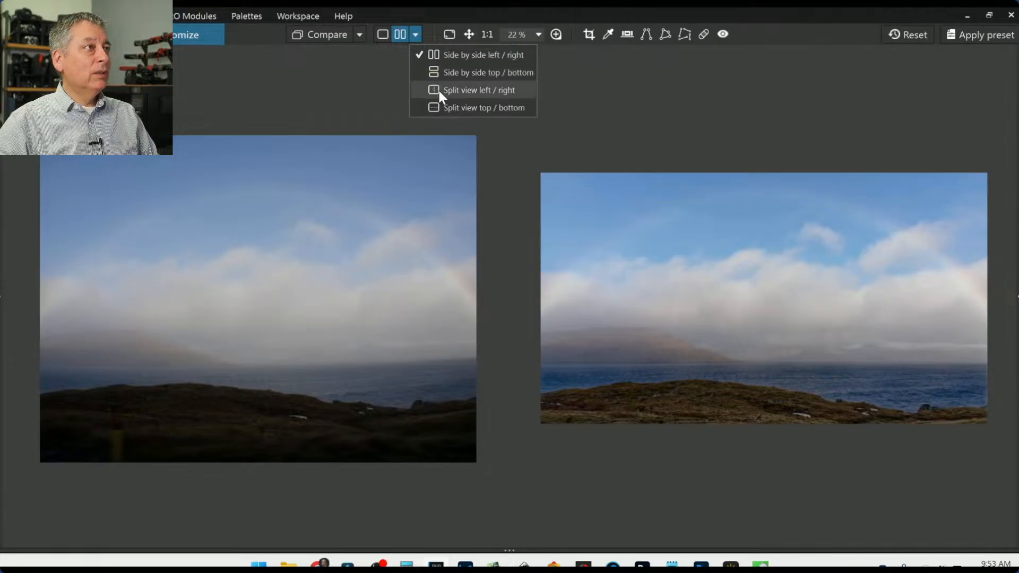
left_click(438, 91)
scroll(508, 293, "up", 3)
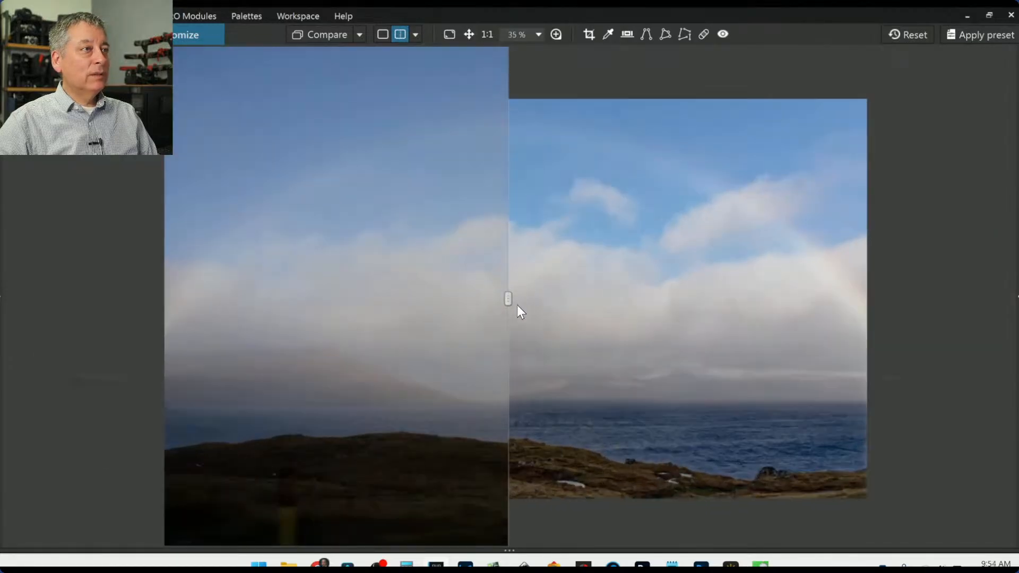
left_click_drag(508, 300, 7, 297)
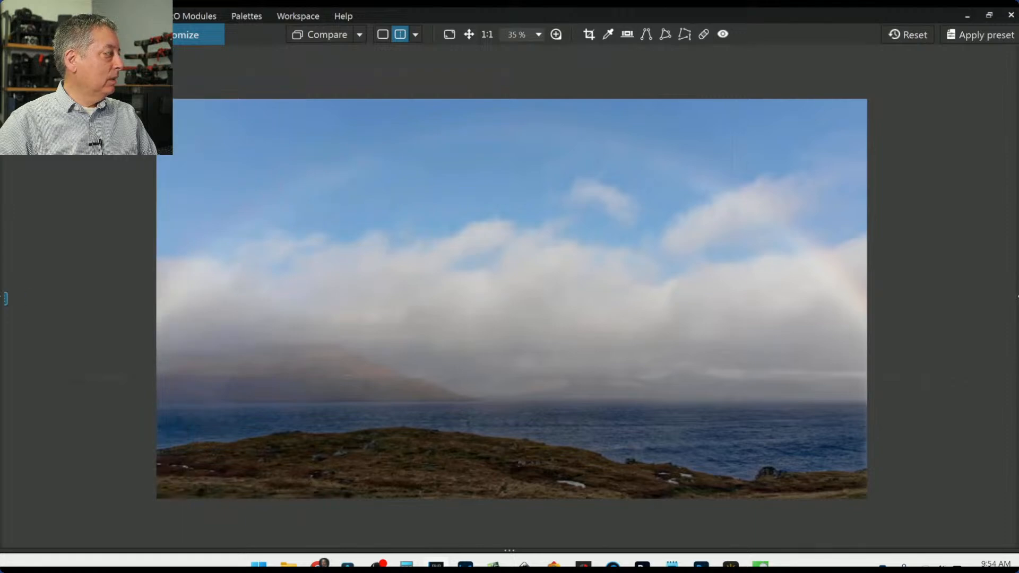
scroll(686, 325, "down", 2)
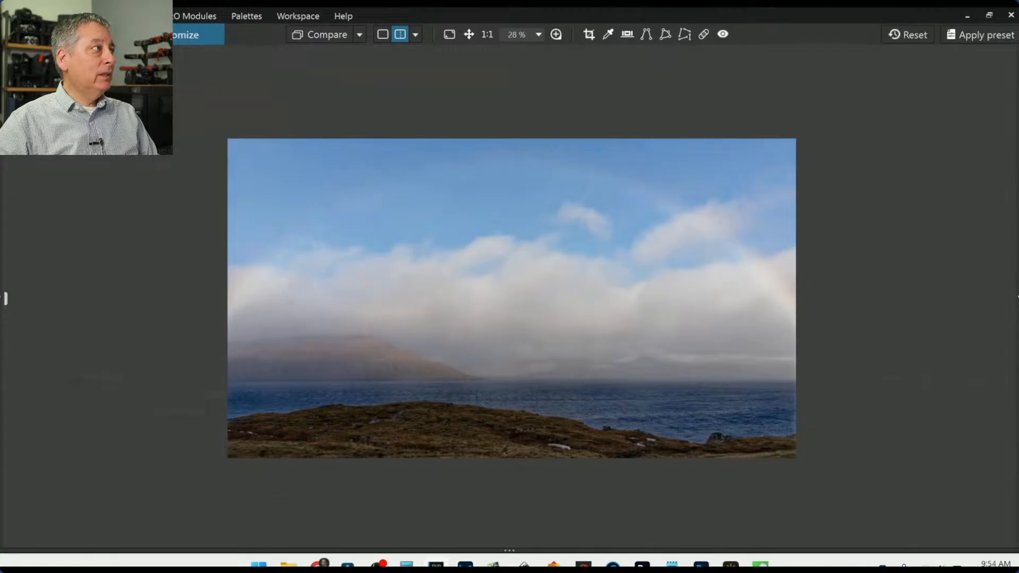
Step: Open the photo of the pink blossoming tree beside the brick path for editing and apply the first general purpose preset
left_click(69, 34)
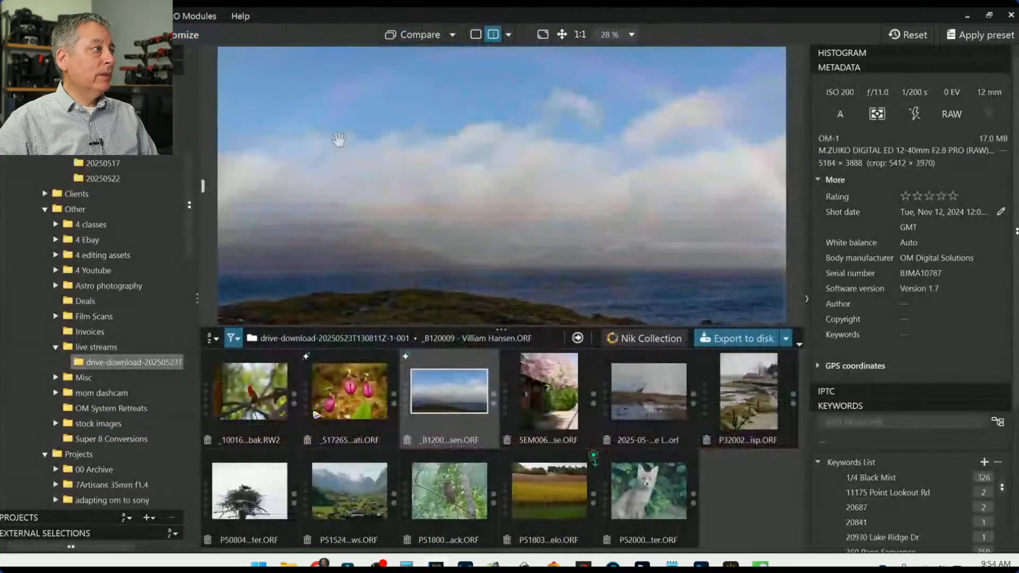
left_click(553, 393)
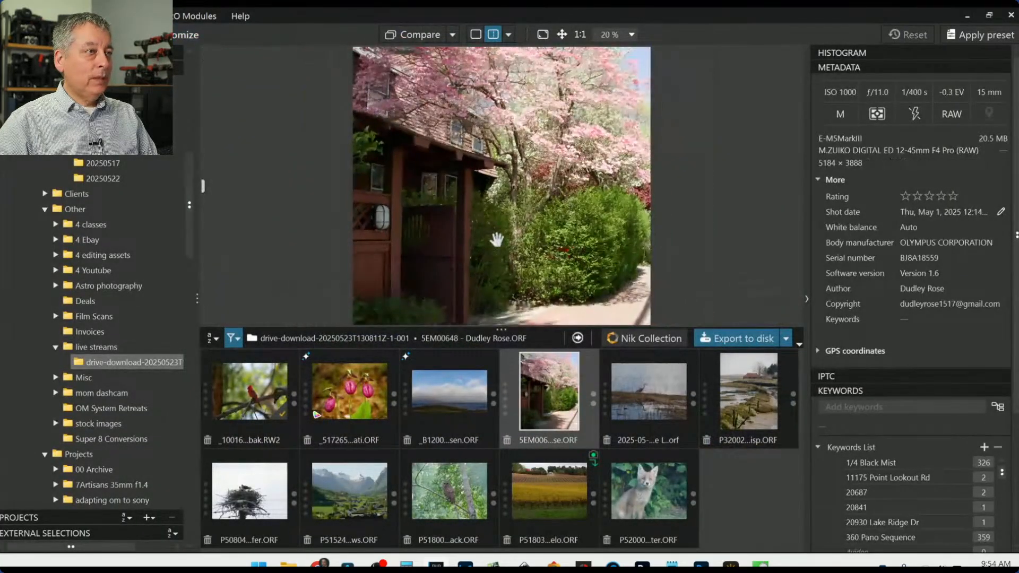
double_click(552, 402)
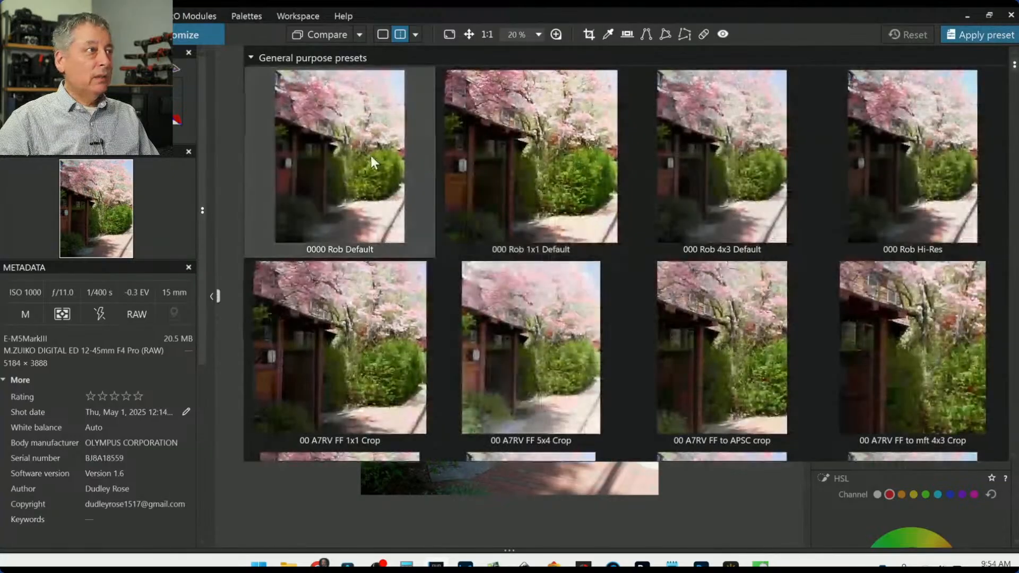
left_click(372, 155)
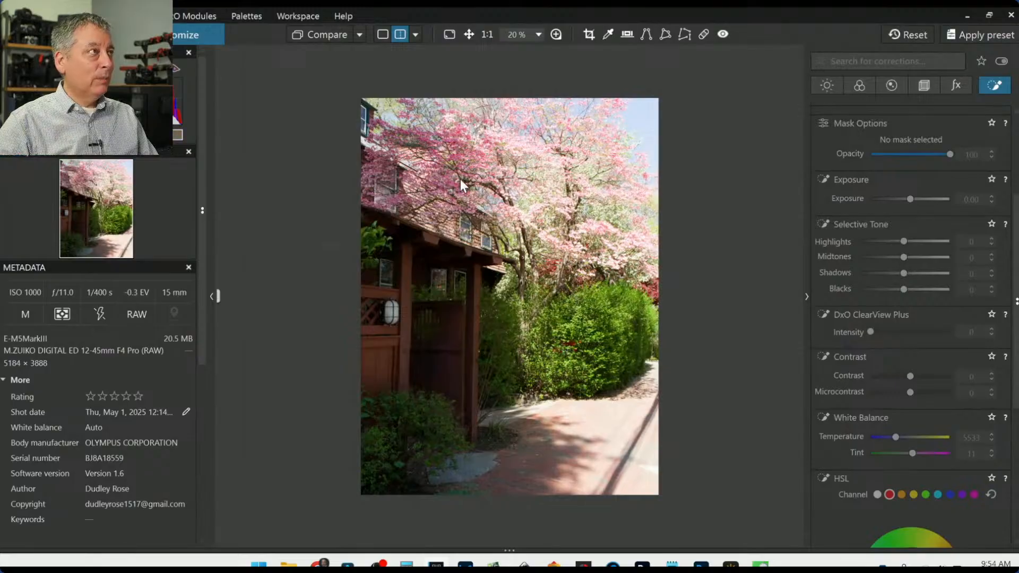
Step: Show only the corrected image of the blossoming tree and enable the automatic Perspective correction
left_click(382, 33)
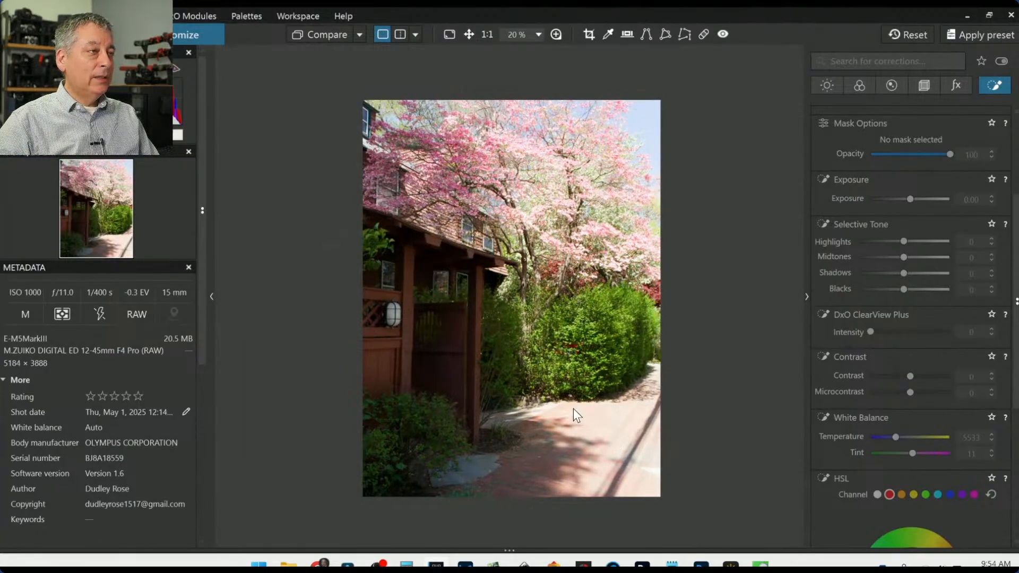
scroll(573, 409, "up", 2)
scroll(573, 409, "down", 1)
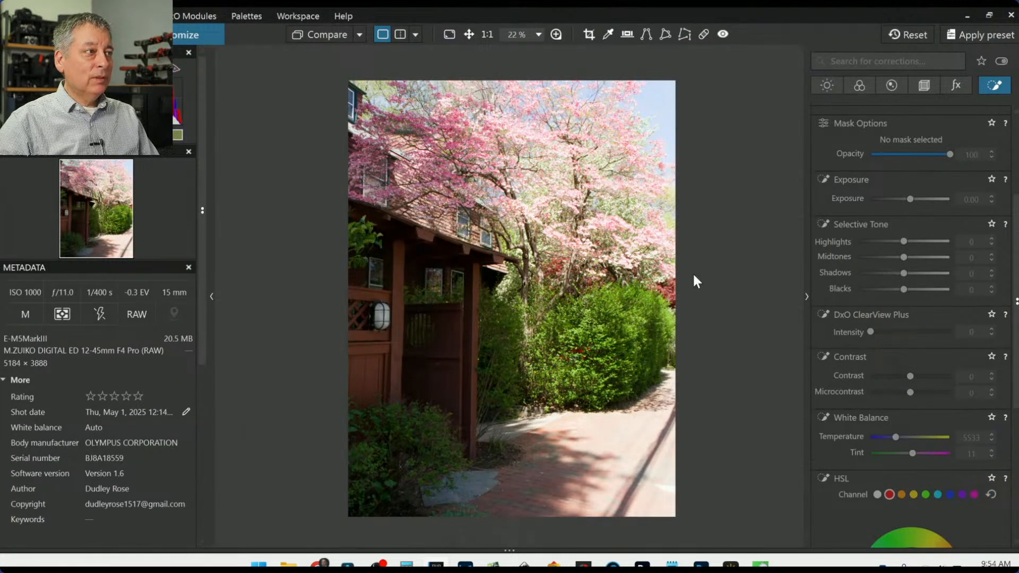
left_click(910, 87)
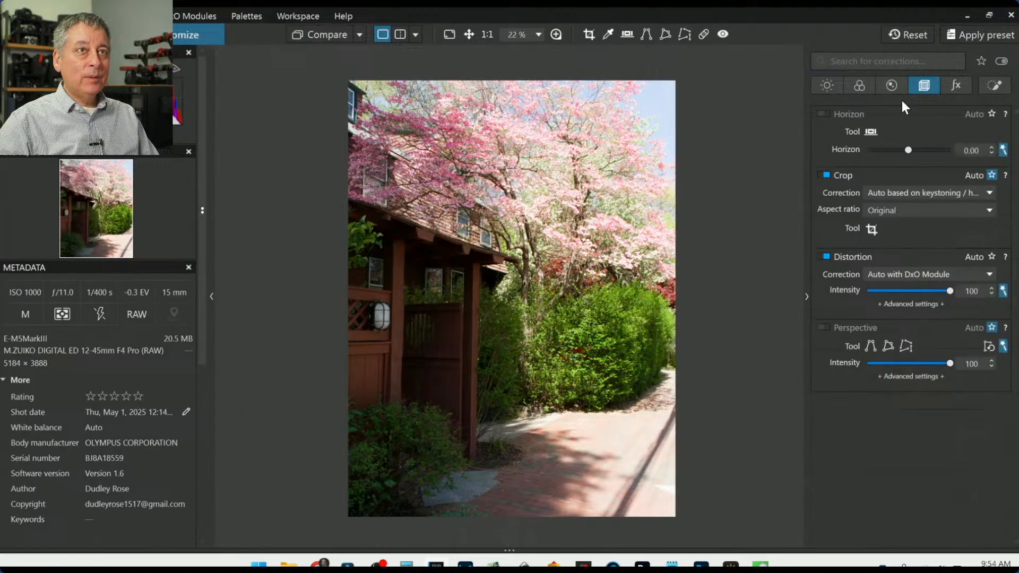
left_click(821, 326)
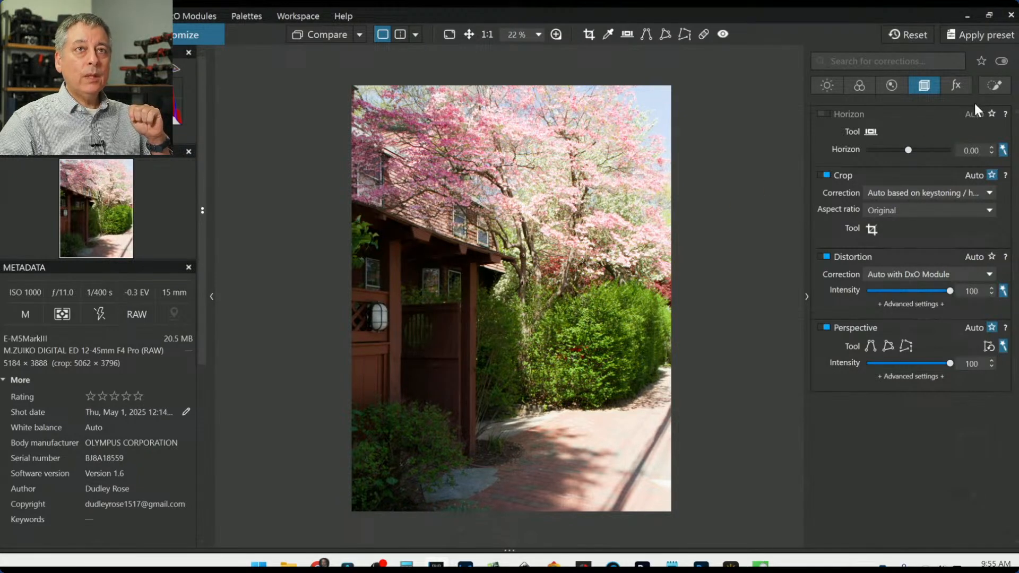
Step: Add a control line fading from the photo's upper-right blossoms toward its lower left, and shift it inward to the middle of the tree
left_click(994, 85)
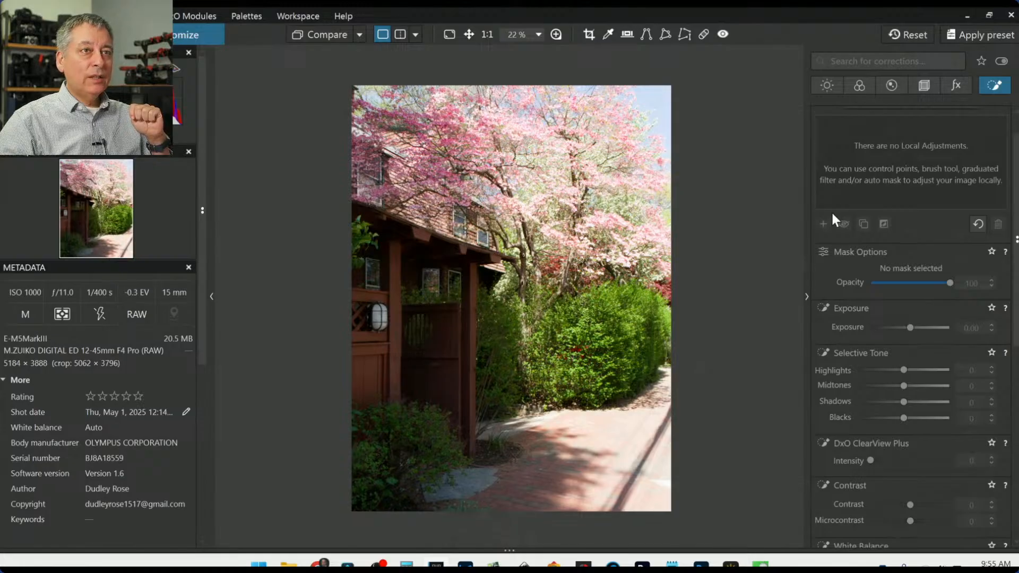
scroll(822, 338, "up", 1)
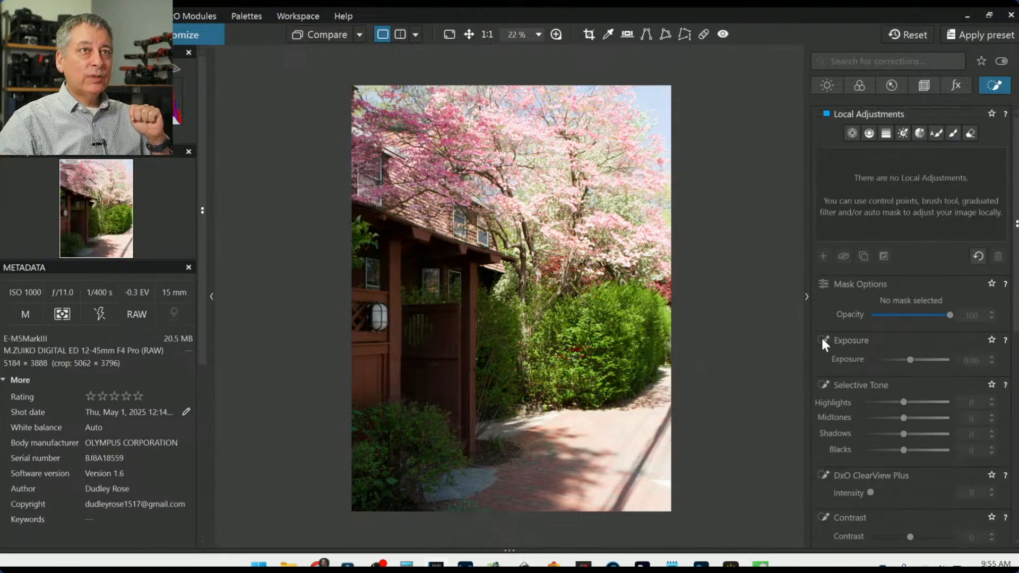
left_click(868, 133)
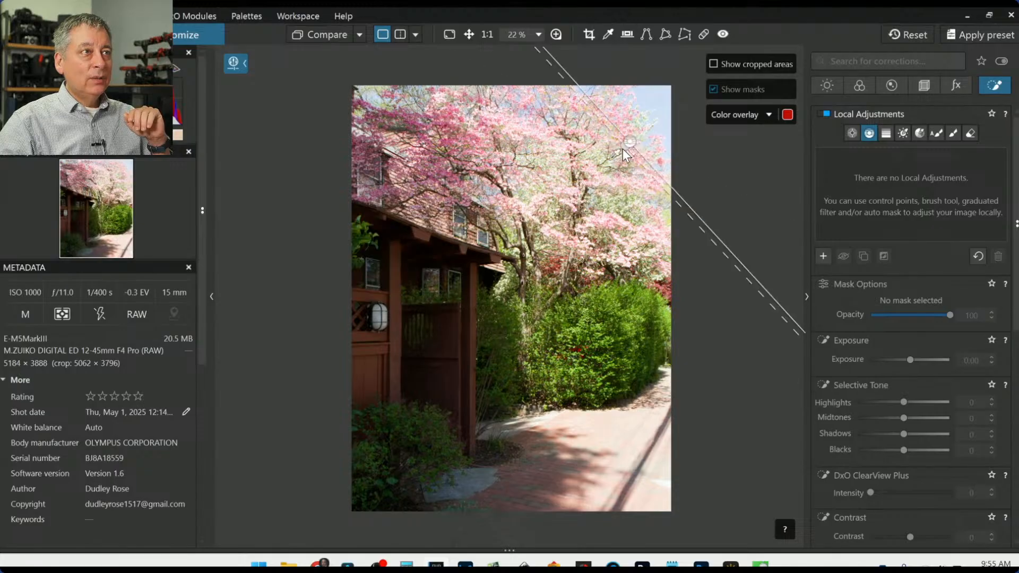
left_click_drag(622, 149, 408, 336)
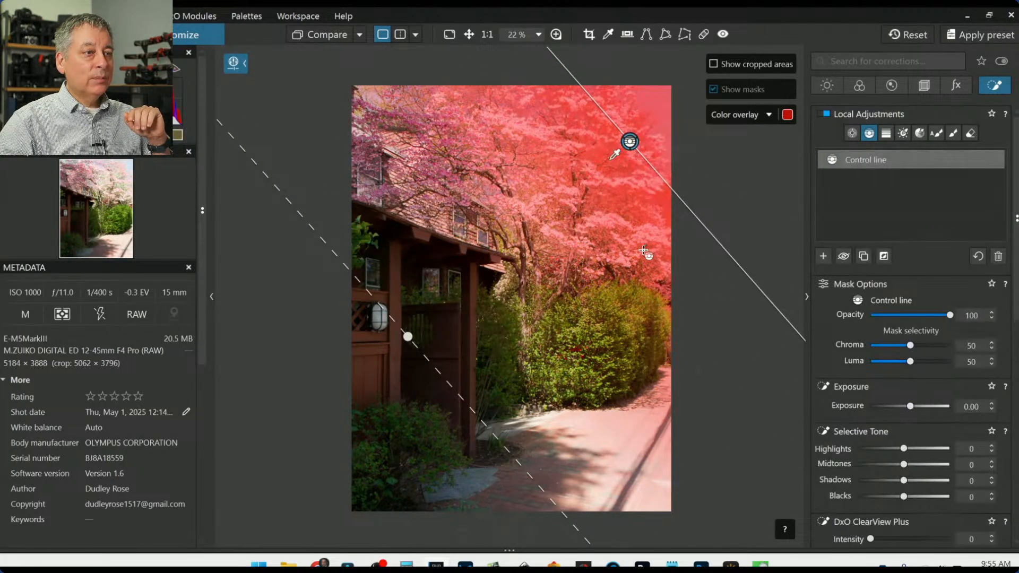
left_click_drag(630, 142, 576, 188)
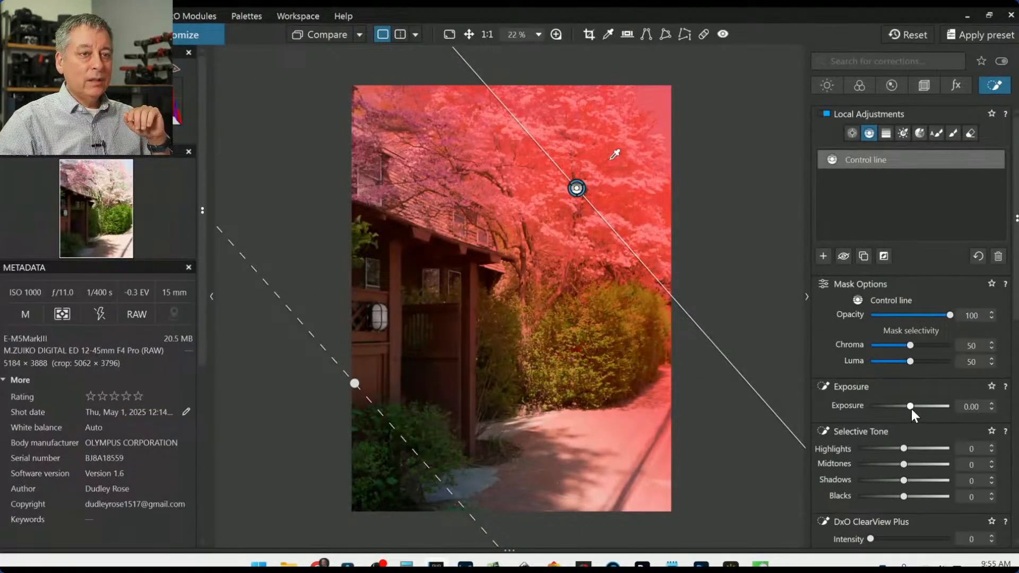
Step: Darken the control line area with Exposure -0.98 and Highlights -32
left_click_drag(912, 408, 900, 409)
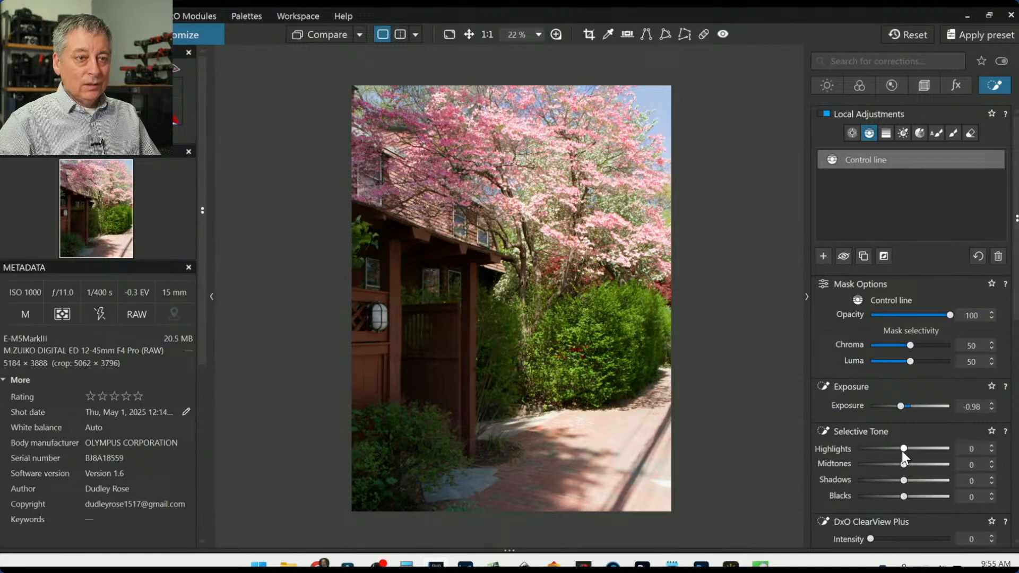
left_click_drag(902, 451, 889, 453)
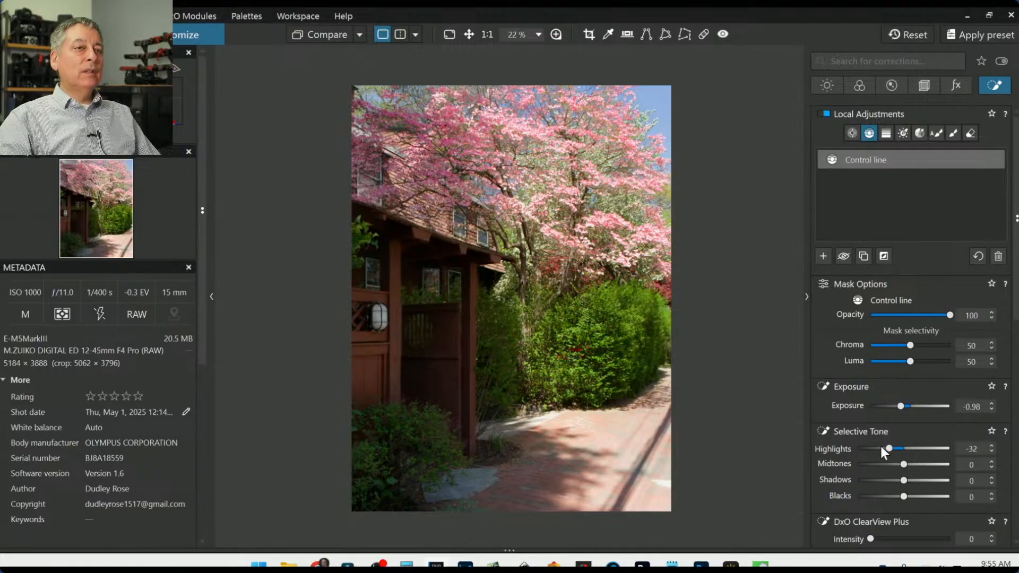
Step: Warm the control line area slightly by setting its White Balance Temperature to 5962
scroll(859, 416, "down", 3)
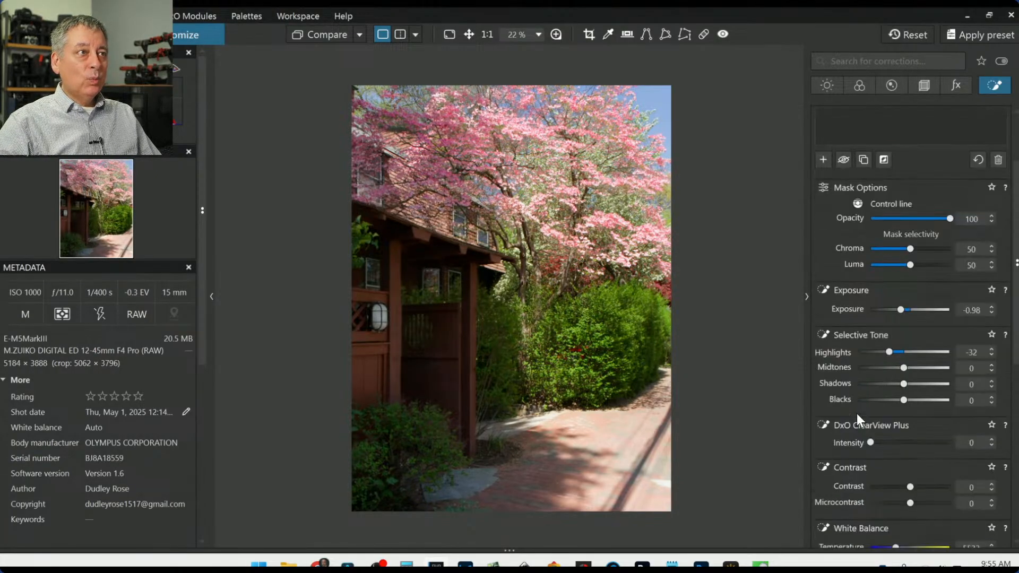
scroll(863, 425, "down", 2)
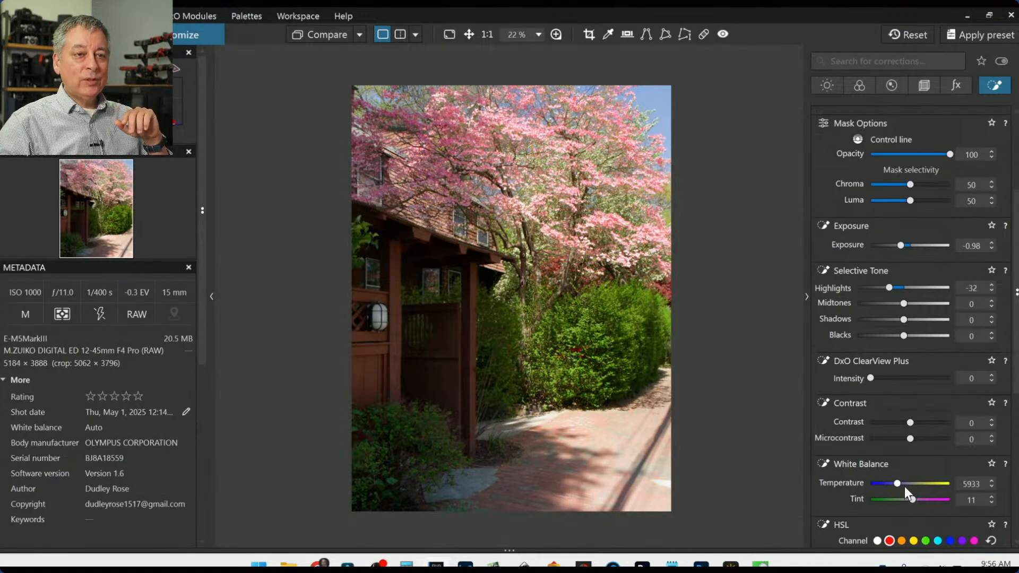
left_click_drag(896, 484, 898, 486)
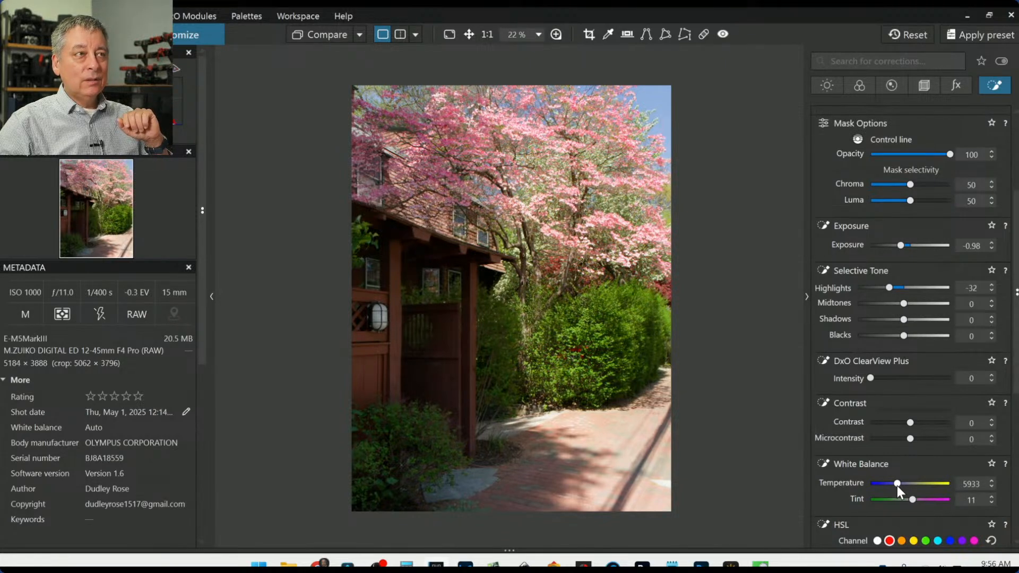
mouse_move(896, 485)
left_mouse_down()
mouse_move(950, 486)
mouse_move(887, 486)
mouse_move(896, 486)
left_mouse_up()
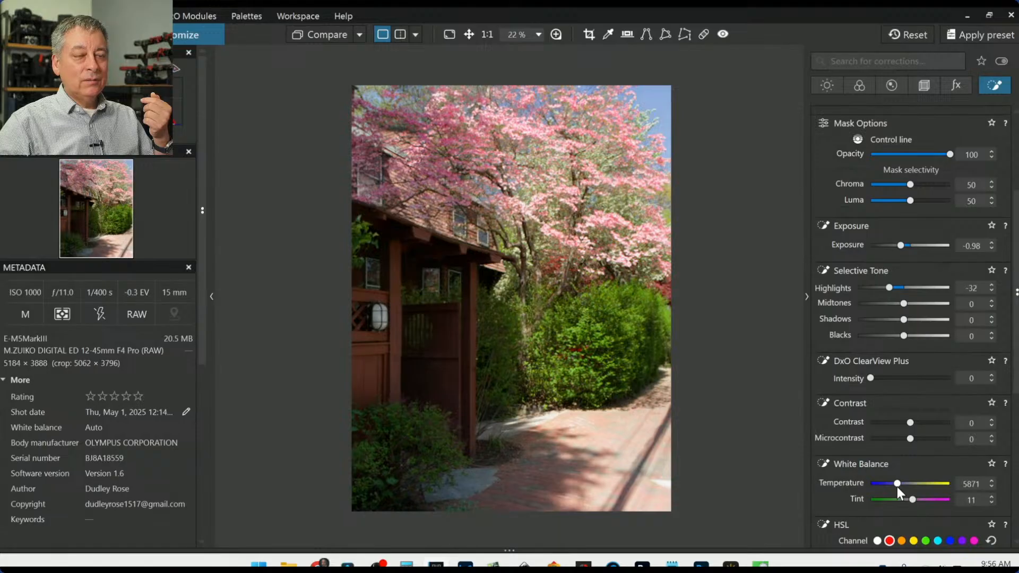
left_click_drag(897, 486, 897, 486)
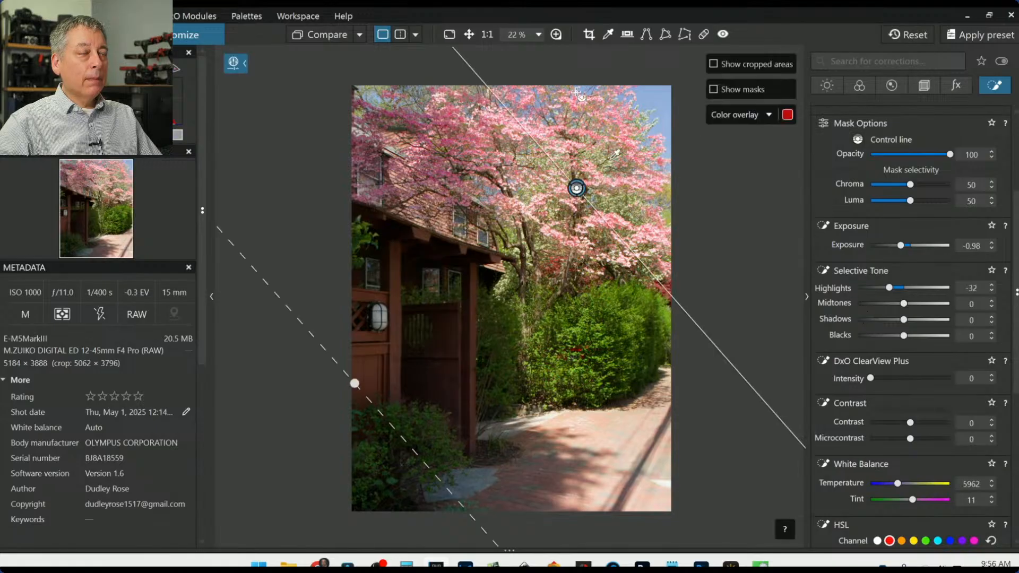
Step: Inspect the blossoms up close, reset the control line's Highlights for comparison and set them to -36
scroll(708, 188, "up", 3)
scroll(708, 188, "up", 3)
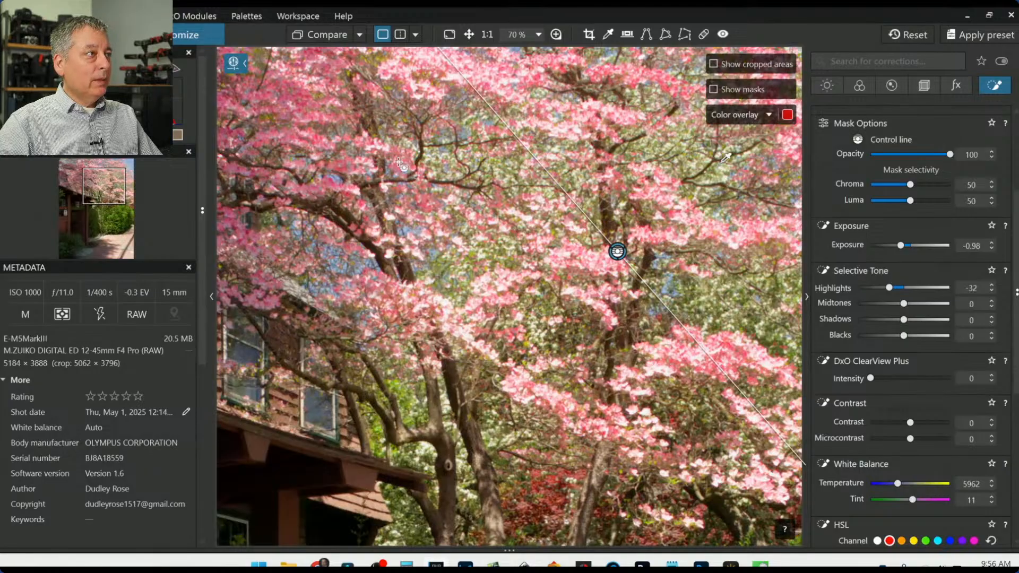
double_click(887, 289)
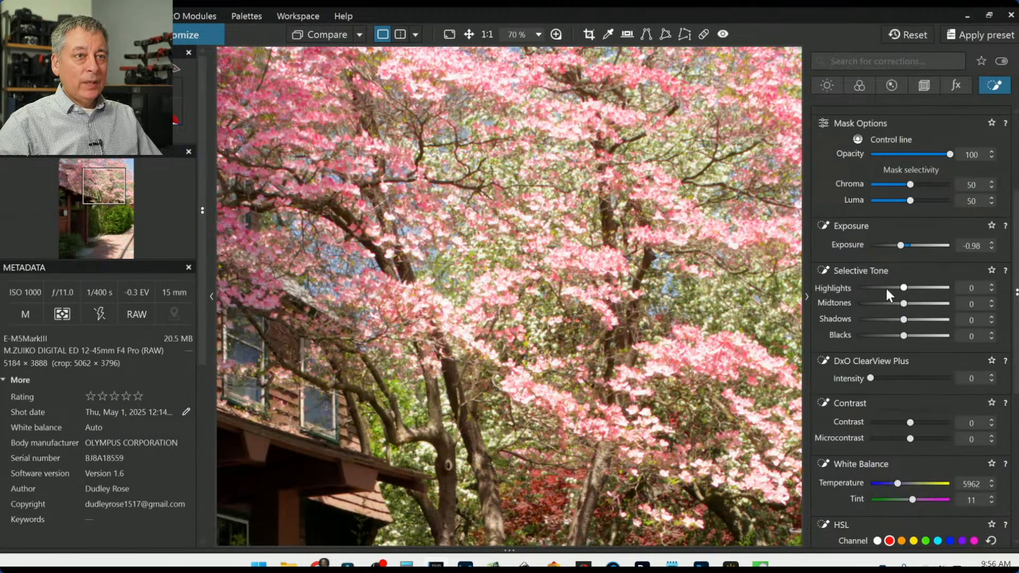
left_click(886, 288)
left_click_drag(886, 288, 888, 289)
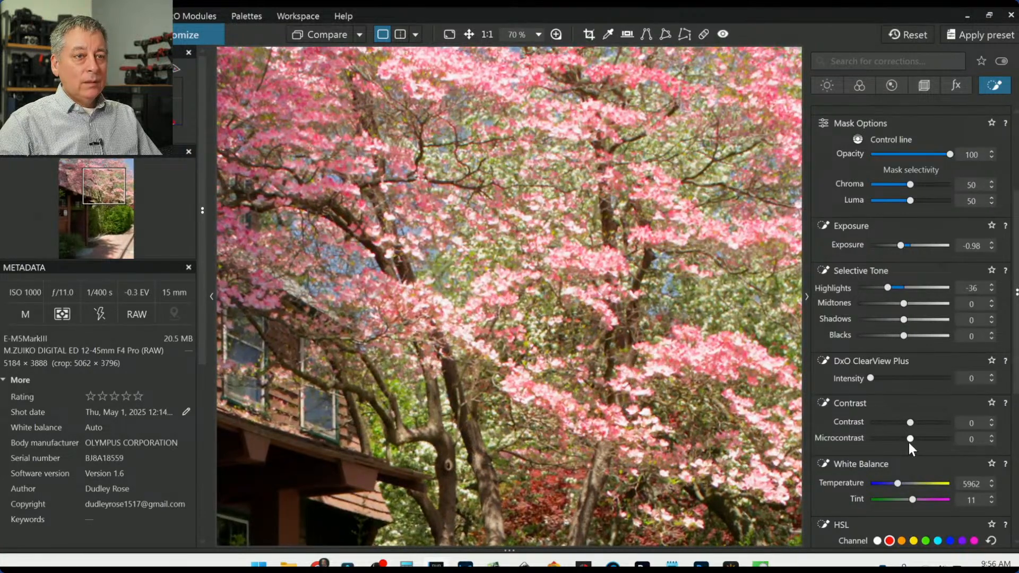
Step: Try a lower Microcontrast on the control line and reset it, and soften the blossoms with Contrast -49 instead
left_click_drag(910, 438, 887, 438)
double_click(886, 437)
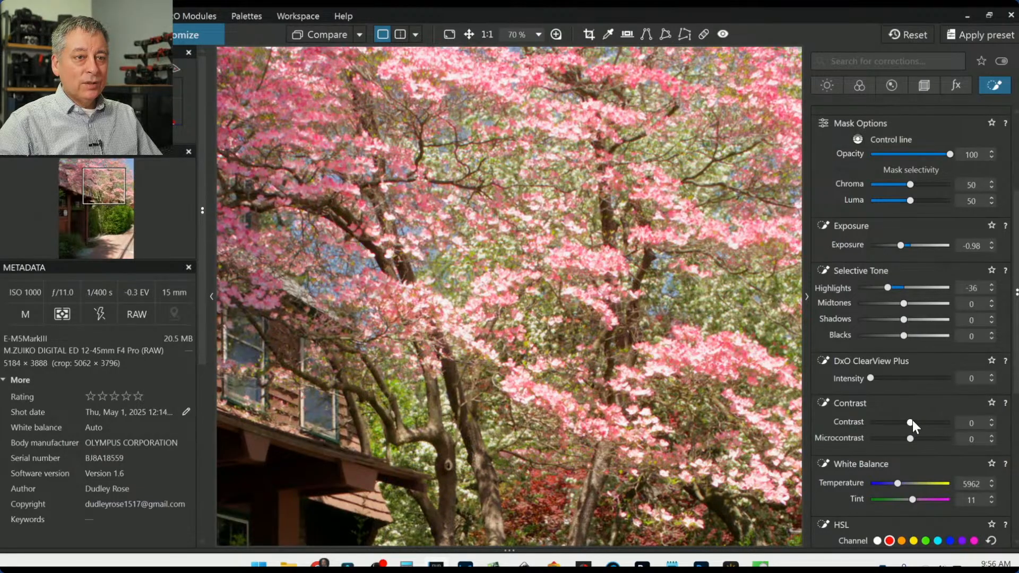
left_click_drag(906, 421, 890, 422)
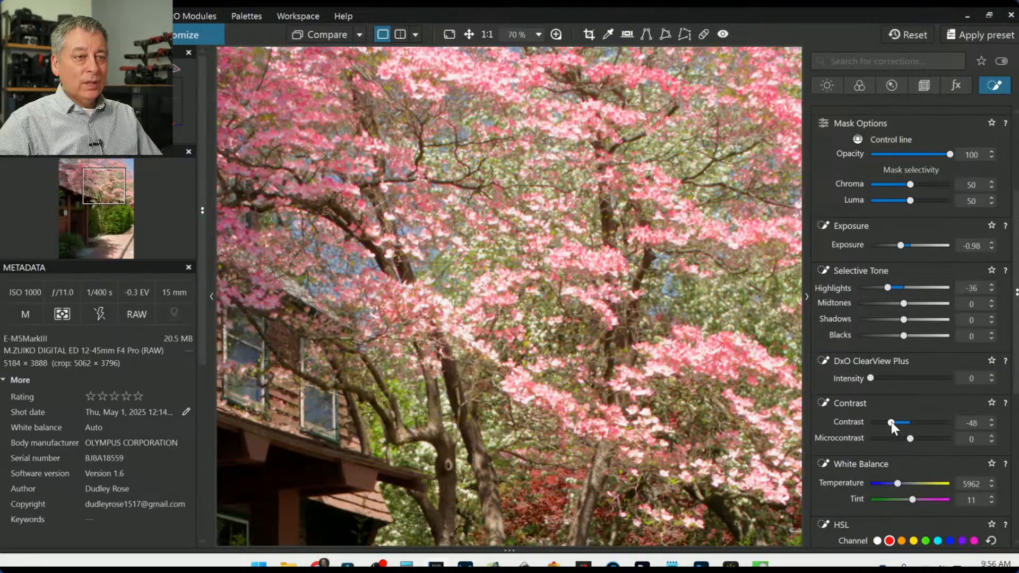
scroll(629, 334, "down", 3)
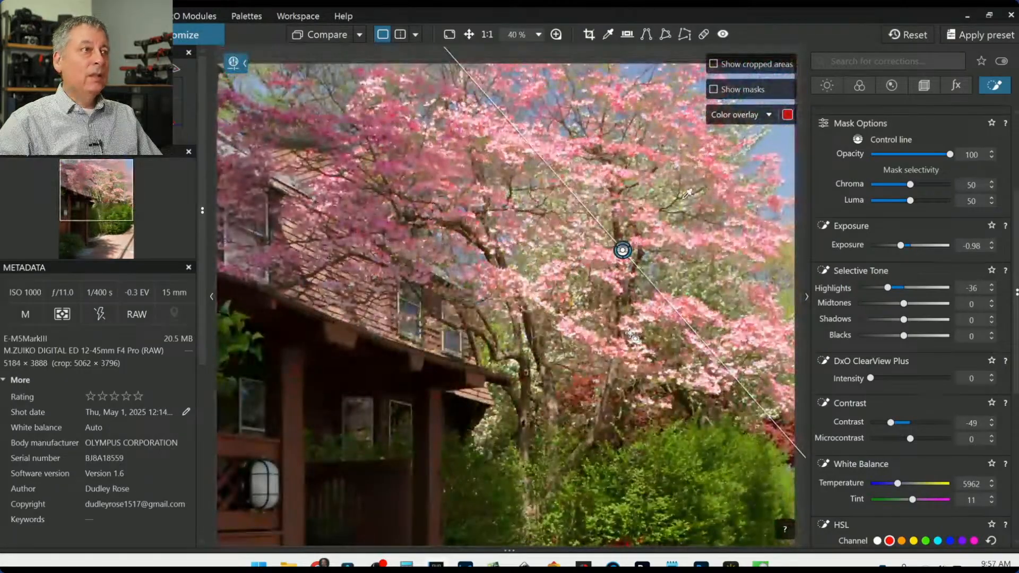
scroll(630, 333, "down", 1)
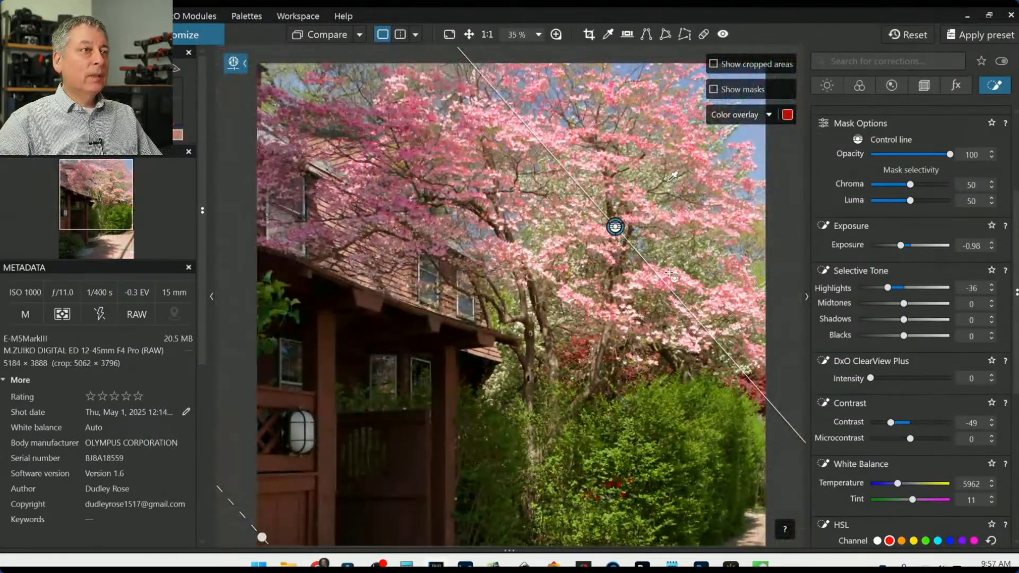
scroll(640, 333, "down", 1)
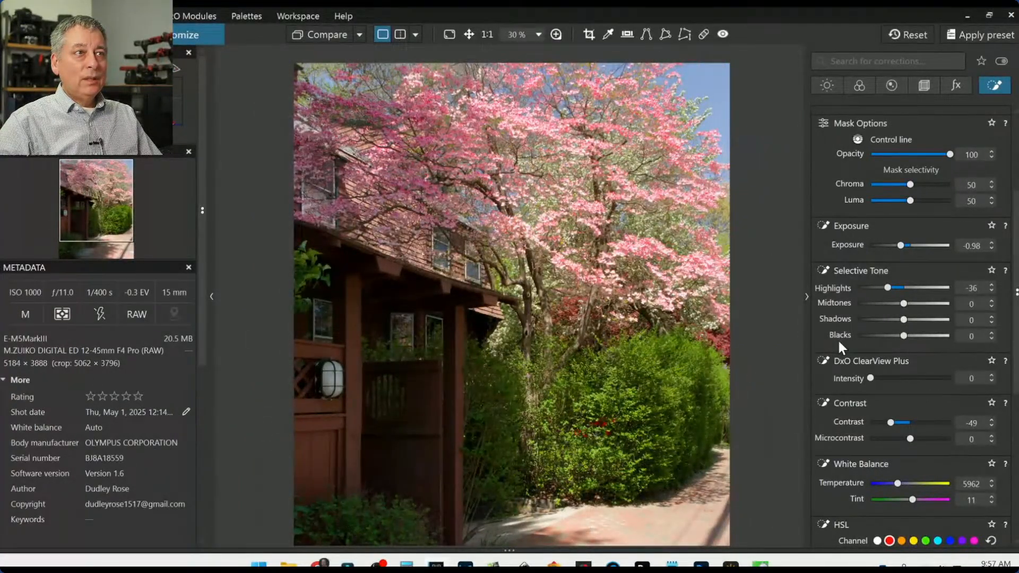
Step: Raise the Saturation of the green HSL channel for the control line area
scroll(895, 385, "down", 3)
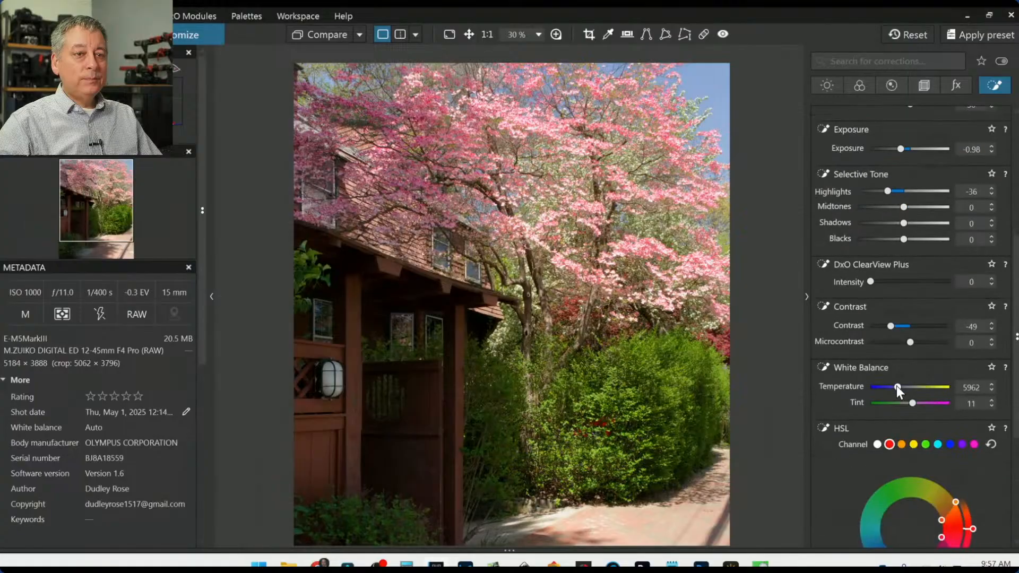
left_click(925, 348)
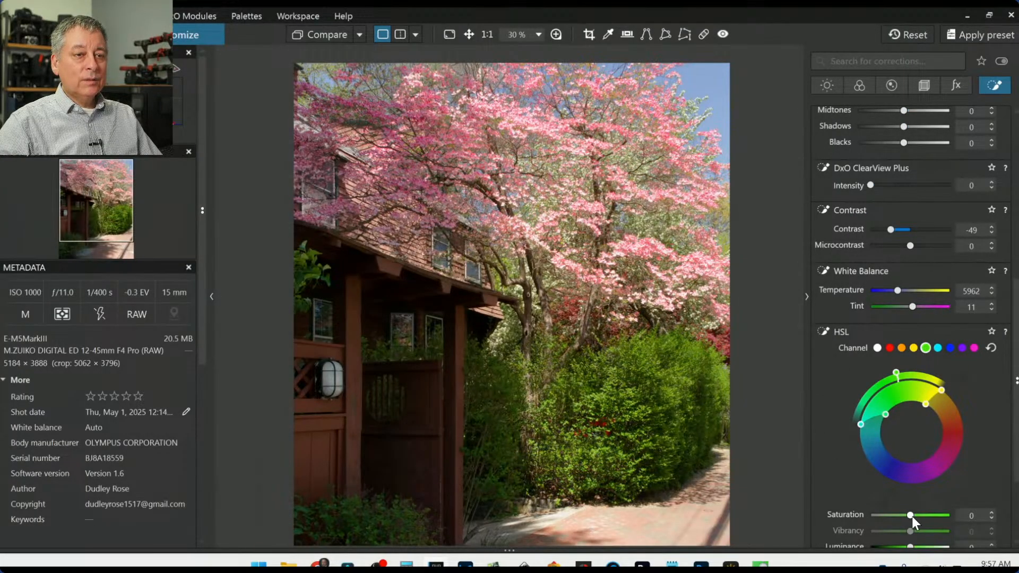
mouse_move(912, 516)
left_mouse_down()
mouse_move(932, 517)
mouse_move(922, 518)
left_mouse_up()
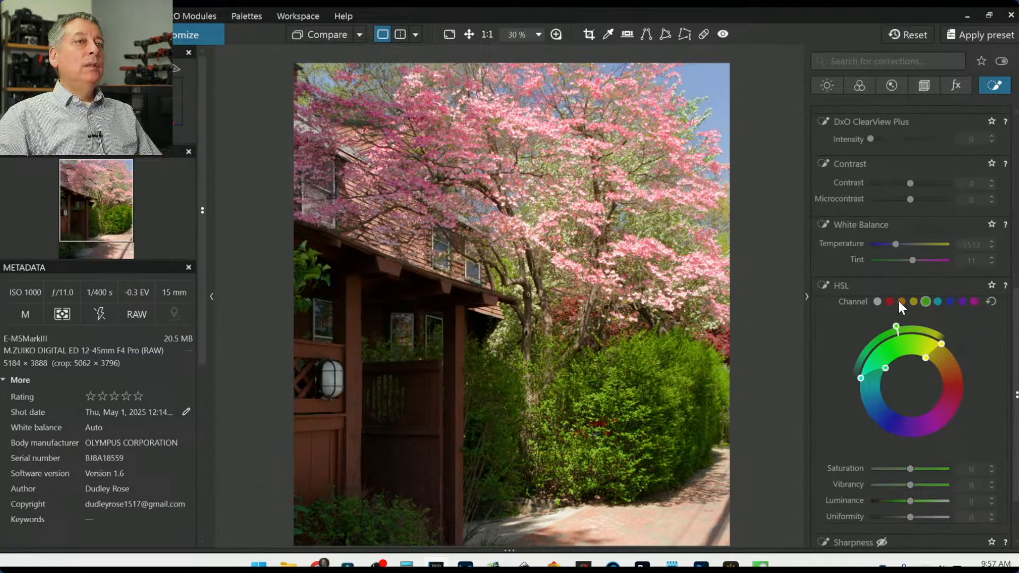
Step: Reselect the control line, try a very low Chroma selectivity and reset it, and set its Luma selectivity to 0
scroll(889, 304, "up", 6)
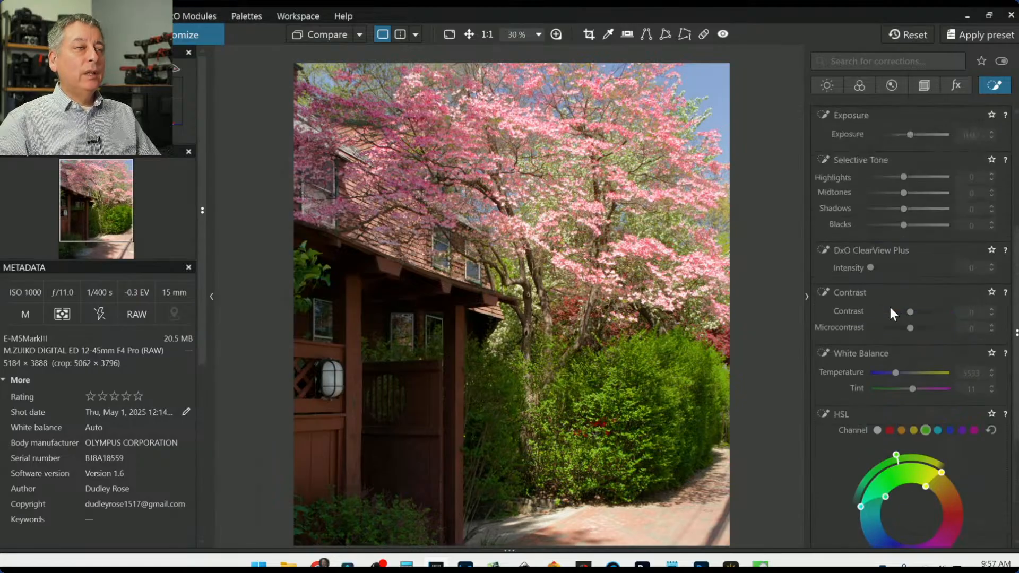
left_click(883, 158)
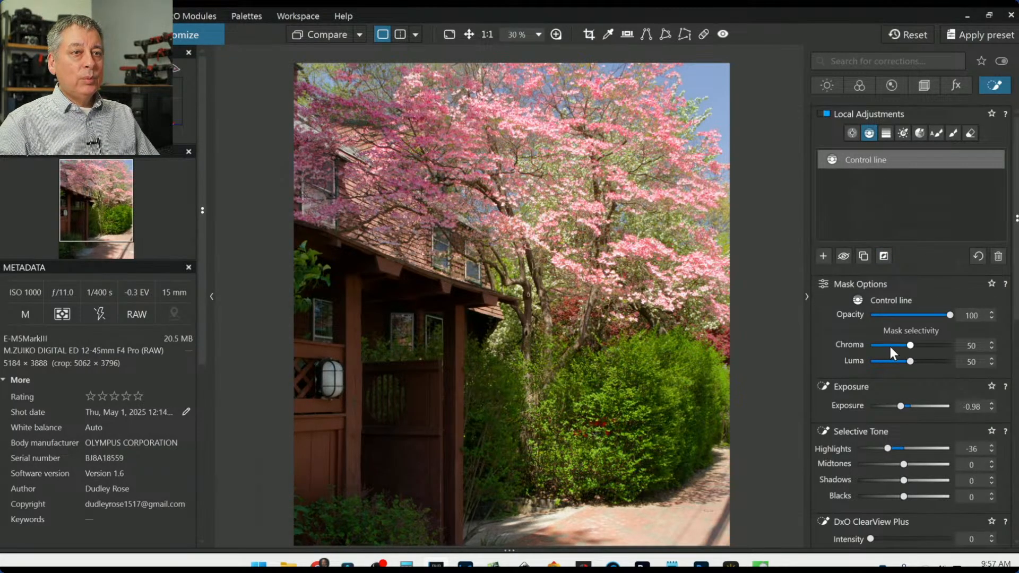
left_click(872, 345)
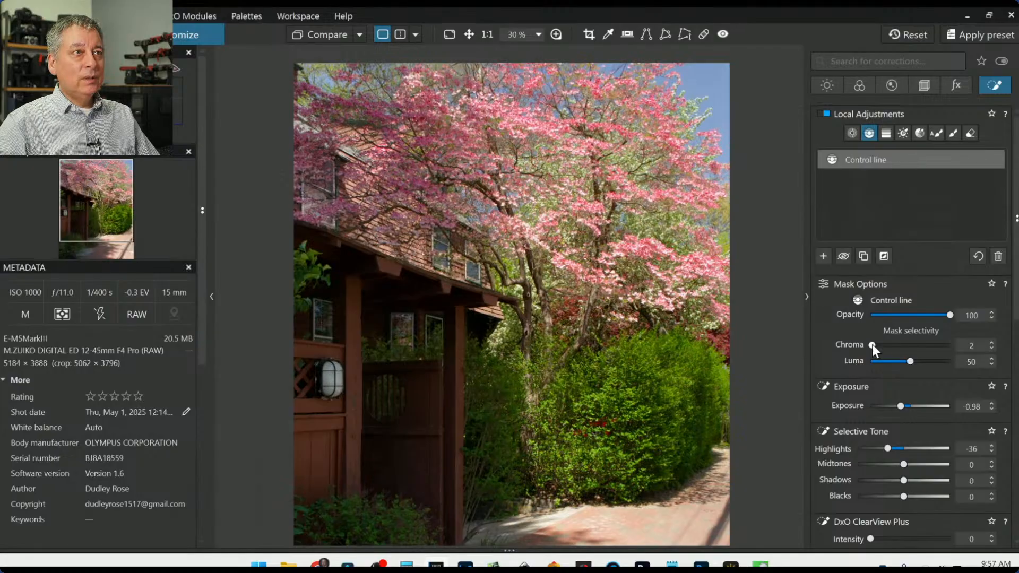
double_click(871, 344)
left_click(871, 362)
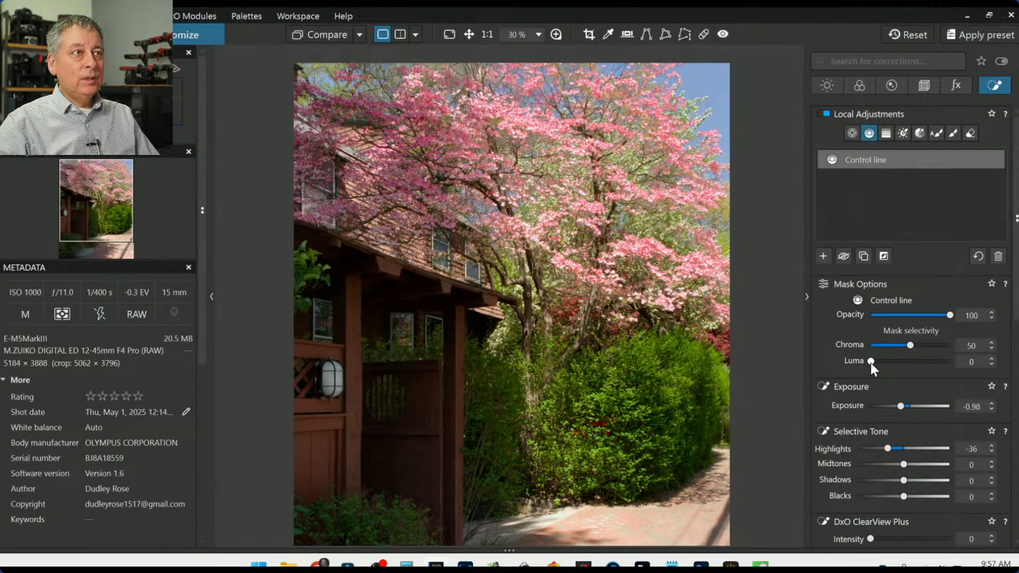
Step: Reset the tree control line's luma selectivity to its default of 50 and compare the whole photo with the uncorrected version
double_click(870, 361)
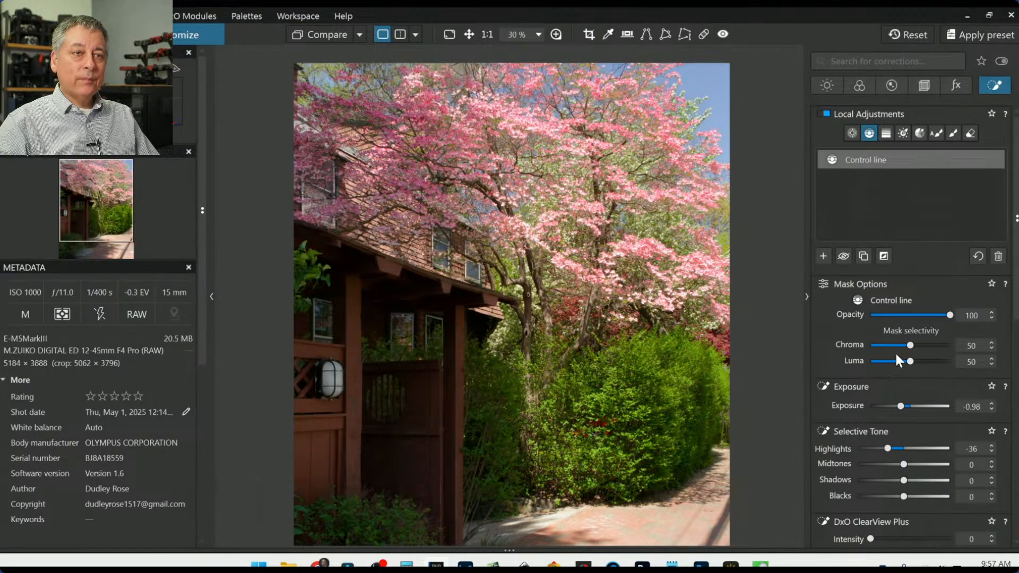
key("Escape")
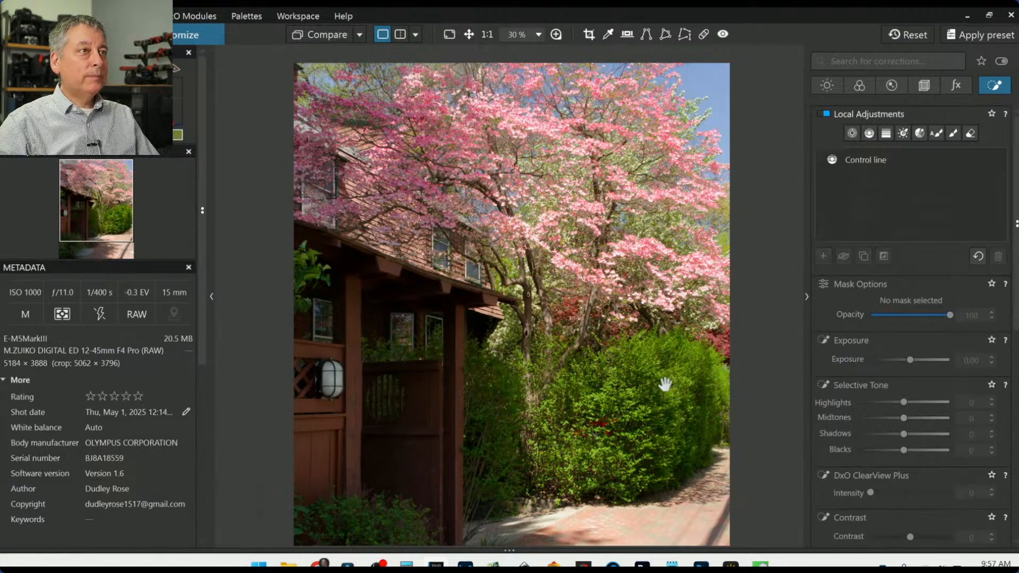
key("ctrl+0")
left_click(338, 35)
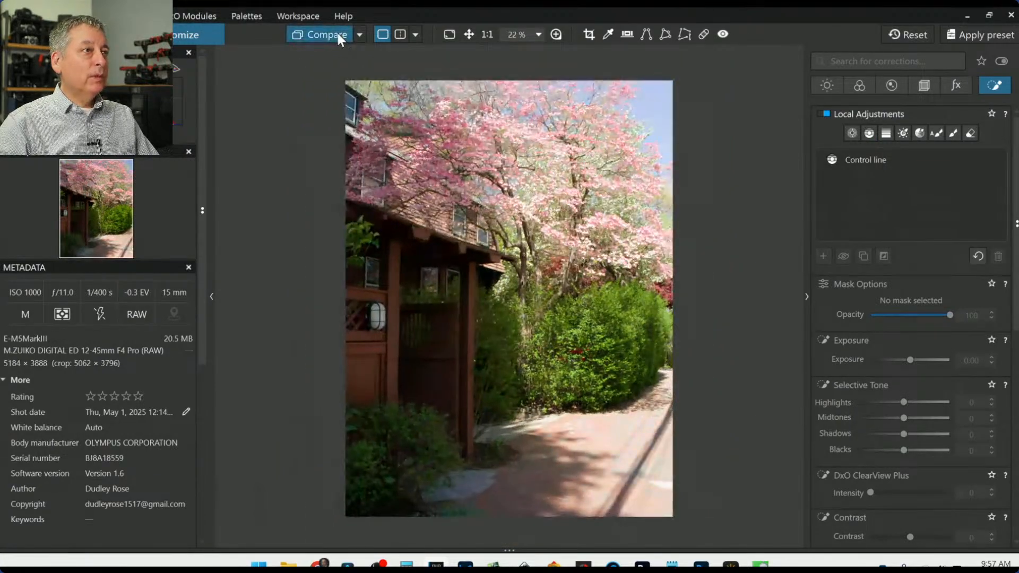
left_click(338, 35)
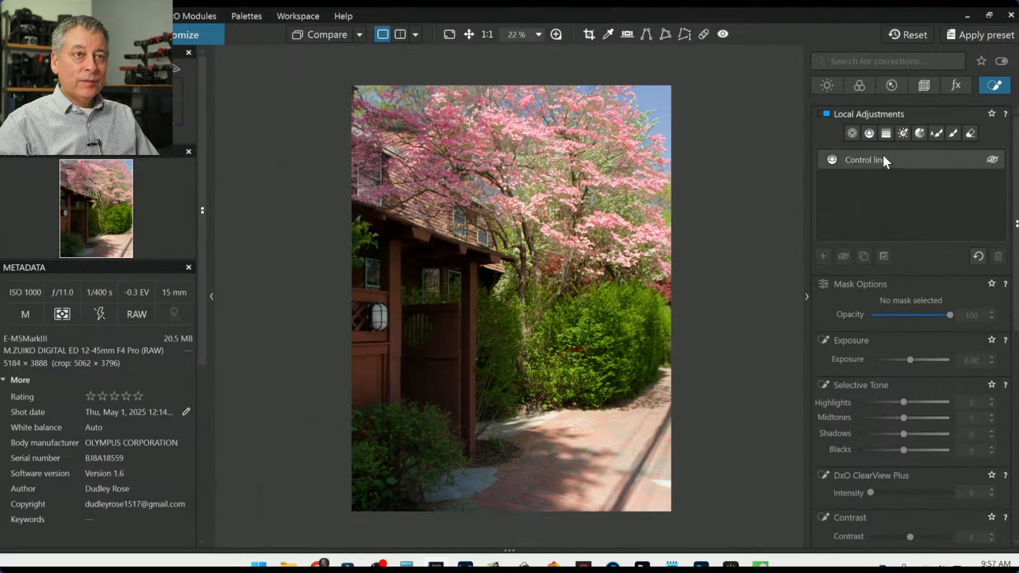
Step: Add a second control line over the shaded building and shrubs, centred on the wooden gate, with shadows raised to 45
left_click(869, 133)
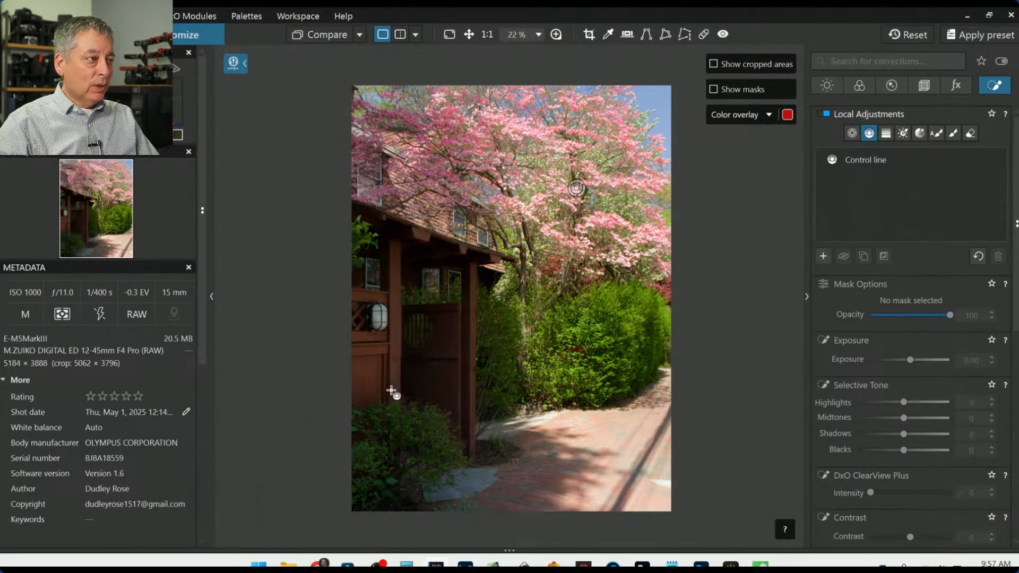
mouse_move(425, 390)
left_mouse_down()
mouse_move(485, 323)
mouse_move(573, 254)
left_mouse_up()
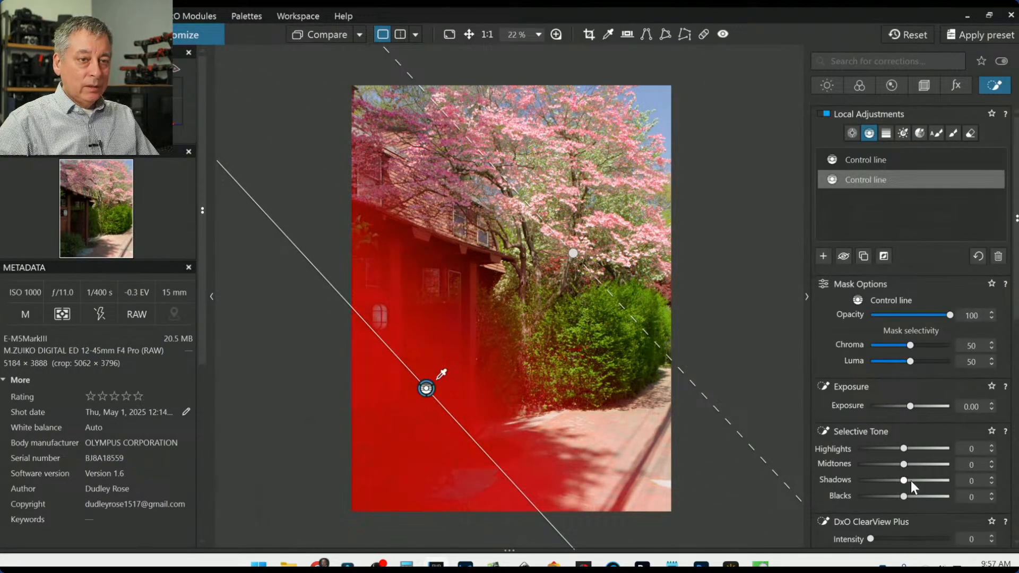
left_click_drag(911, 480, 924, 483)
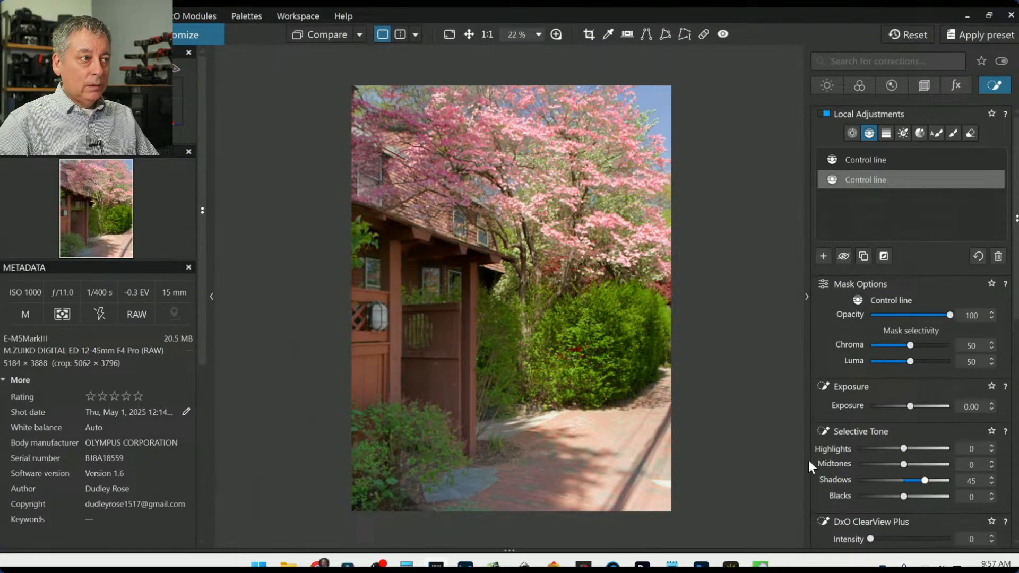
left_click_drag(425, 390, 458, 373)
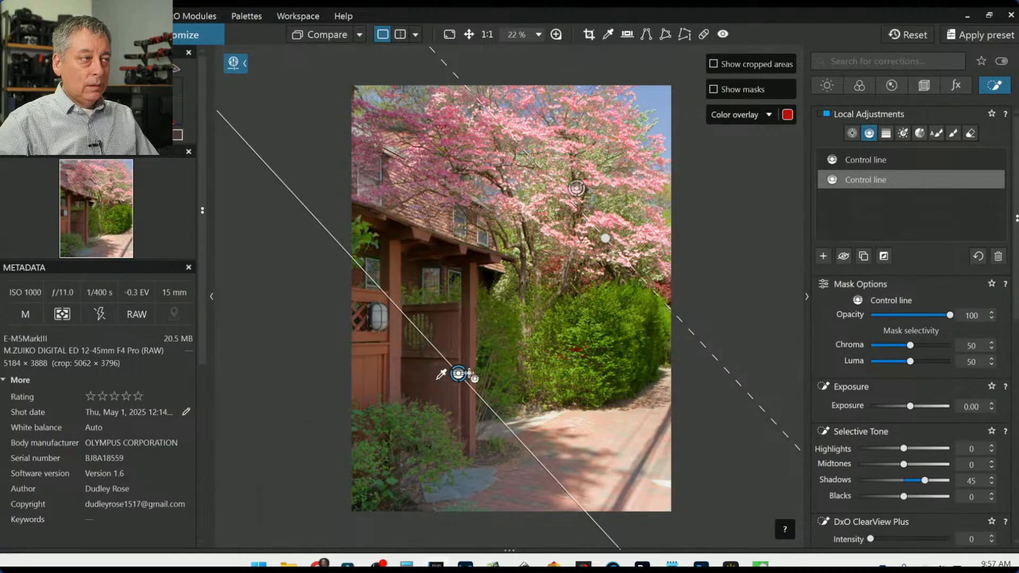
Step: Refine the shaded area's mask with microcontrast 36, midtones 40, shadows 49 and blacks -11, and raise its highlights slightly
scroll(948, 450, "down", 3)
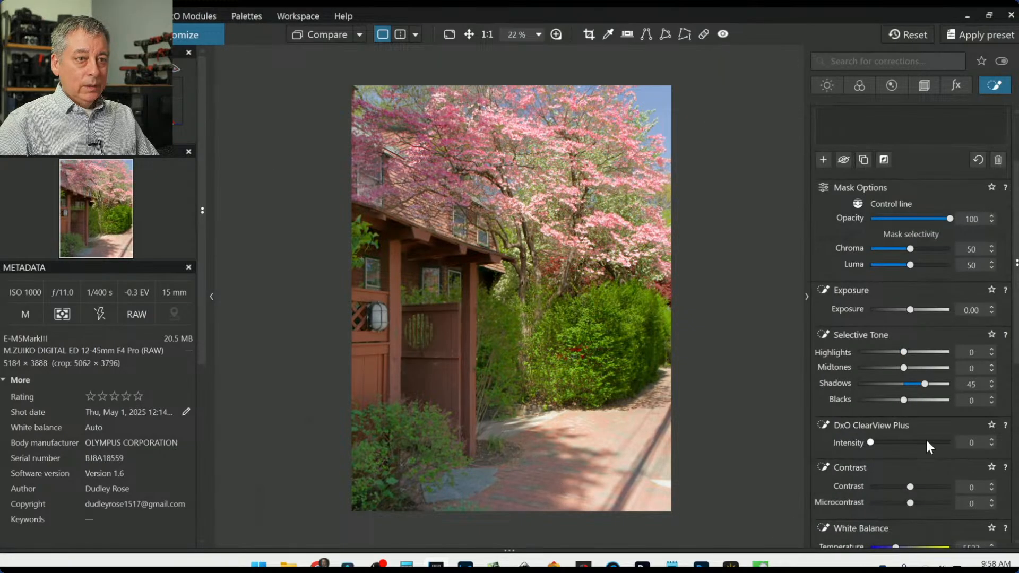
left_click_drag(910, 503, 924, 503)
left_click_drag(903, 400, 922, 367)
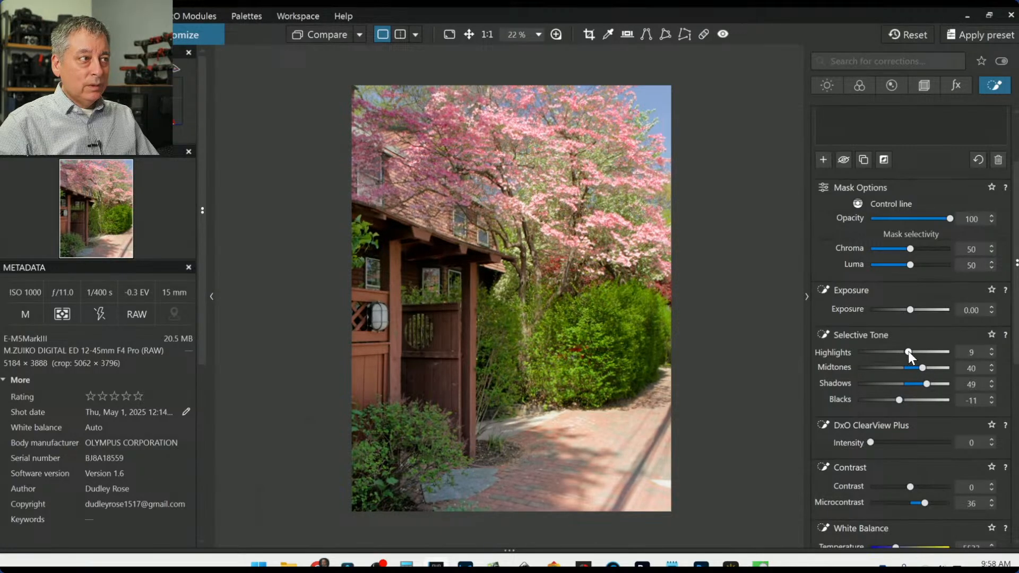
left_click(778, 473)
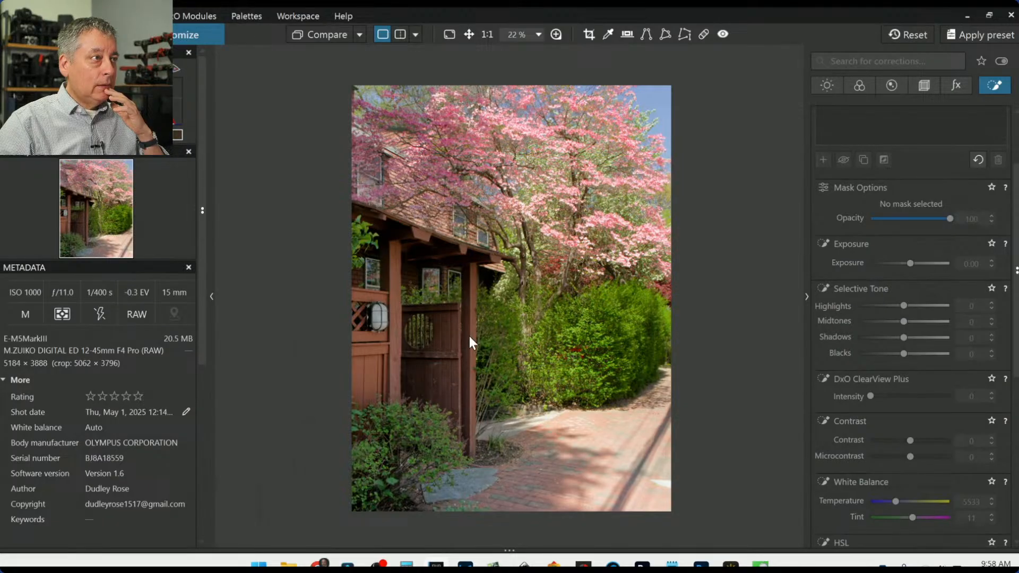
Step: Examine the blossoms up close and the overall photo at several magnifications
scroll(469, 336, "down", 1)
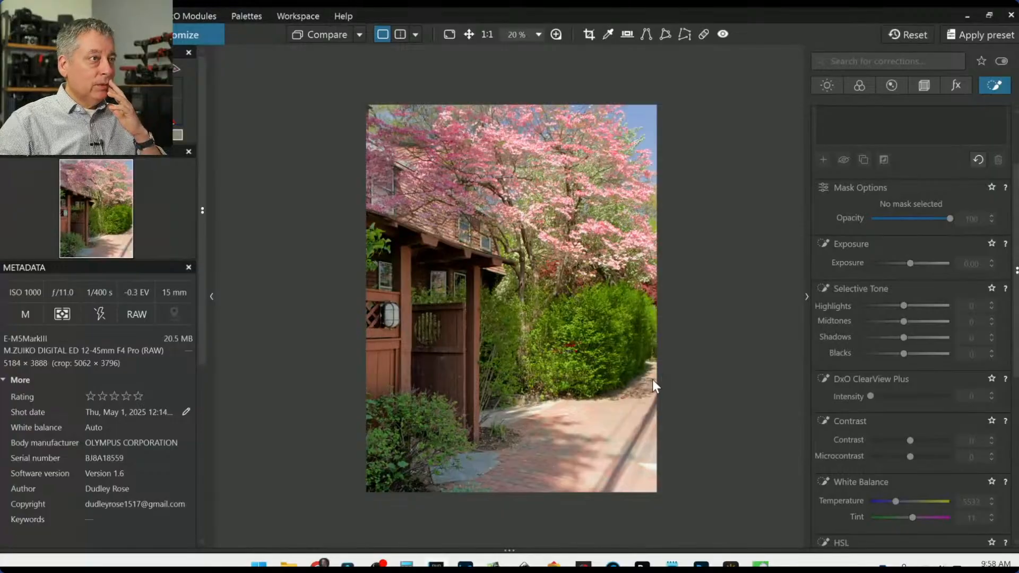
scroll(628, 342, "up", 2)
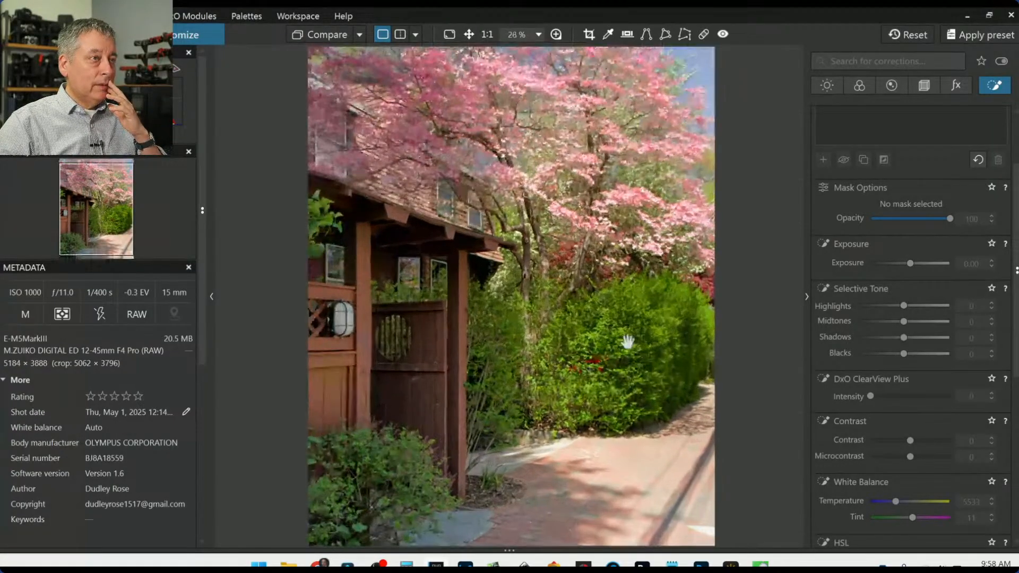
scroll(627, 85, "up", 3)
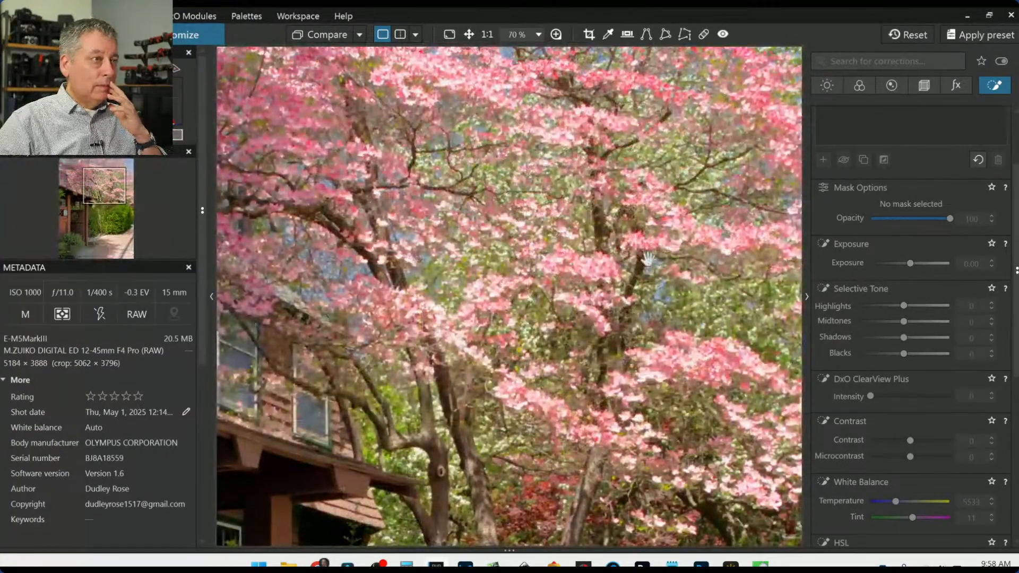
scroll(648, 259, "down", 3)
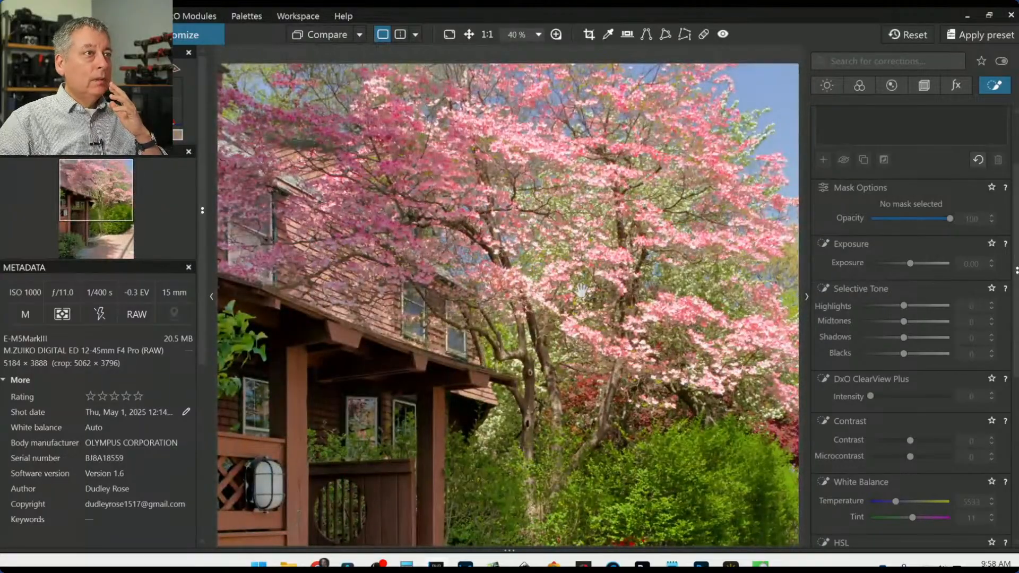
scroll(499, 454, "down", 3)
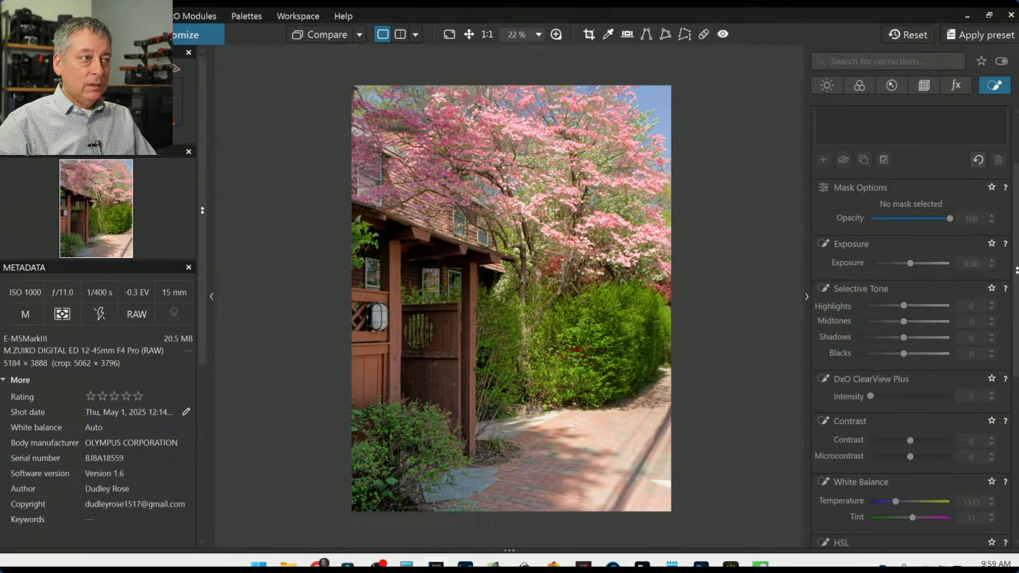
Step: Mask the central tree trunk with three control points placed down its length and set the chroma selectivity to 65
scroll(536, 296, "up", 1)
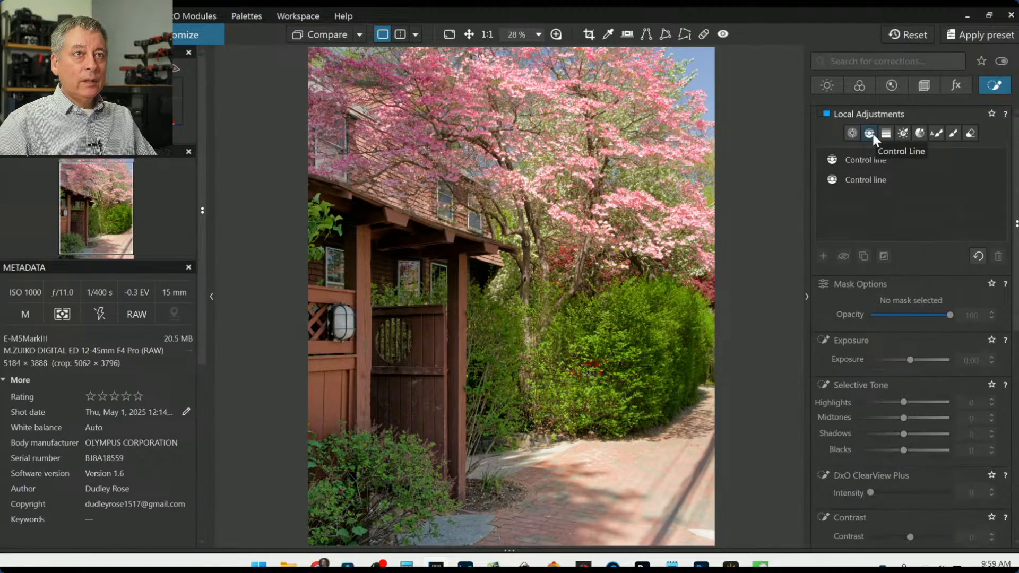
left_click(852, 133)
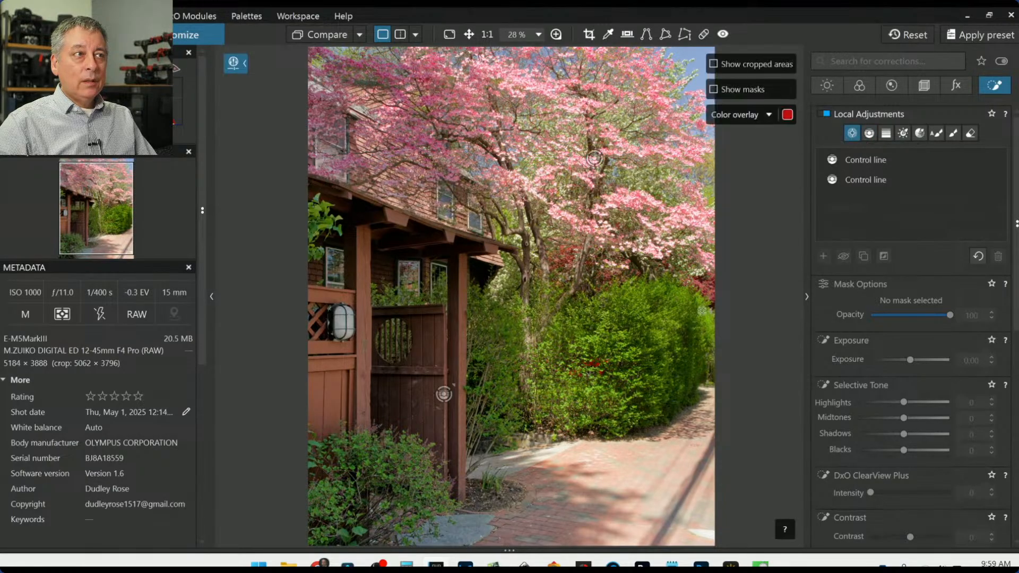
left_click(522, 233)
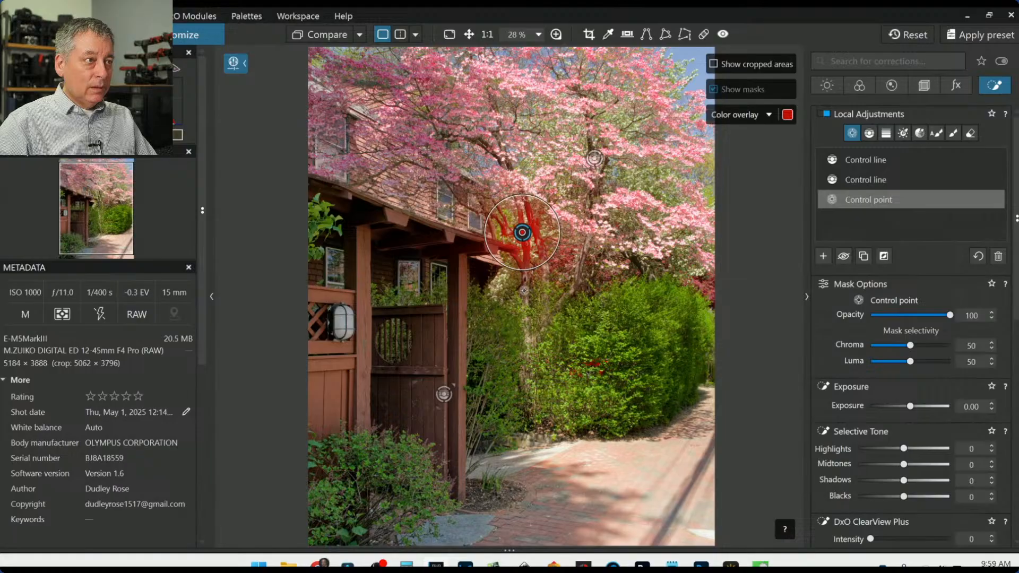
left_click(525, 291)
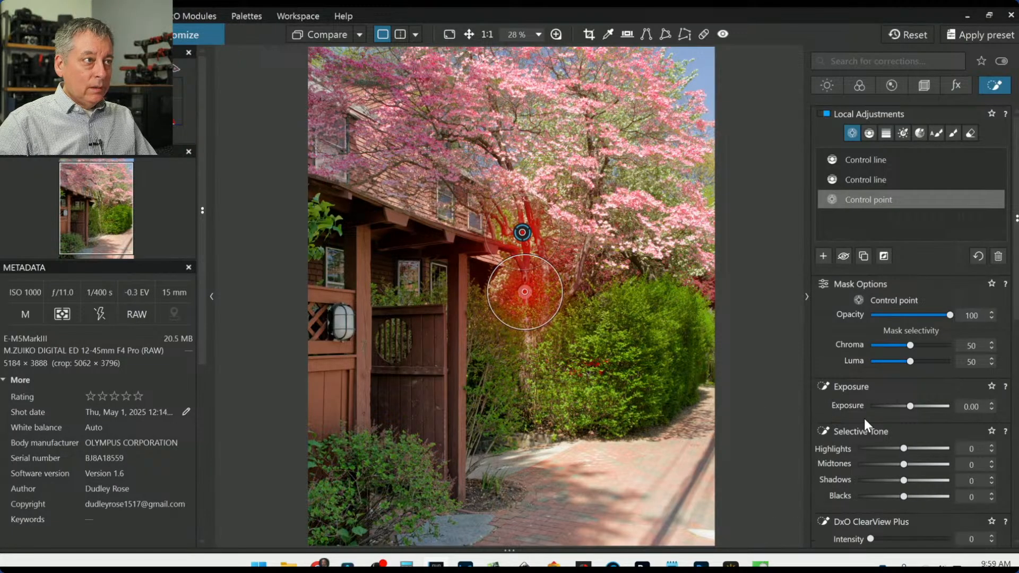
scroll(909, 346, "up", 3)
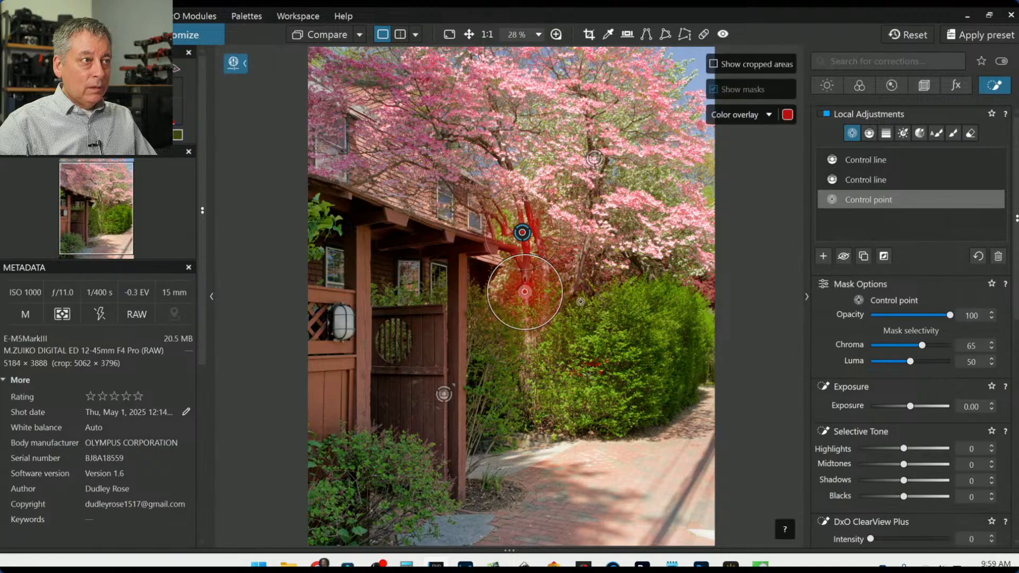
left_click_drag(524, 291, 527, 284)
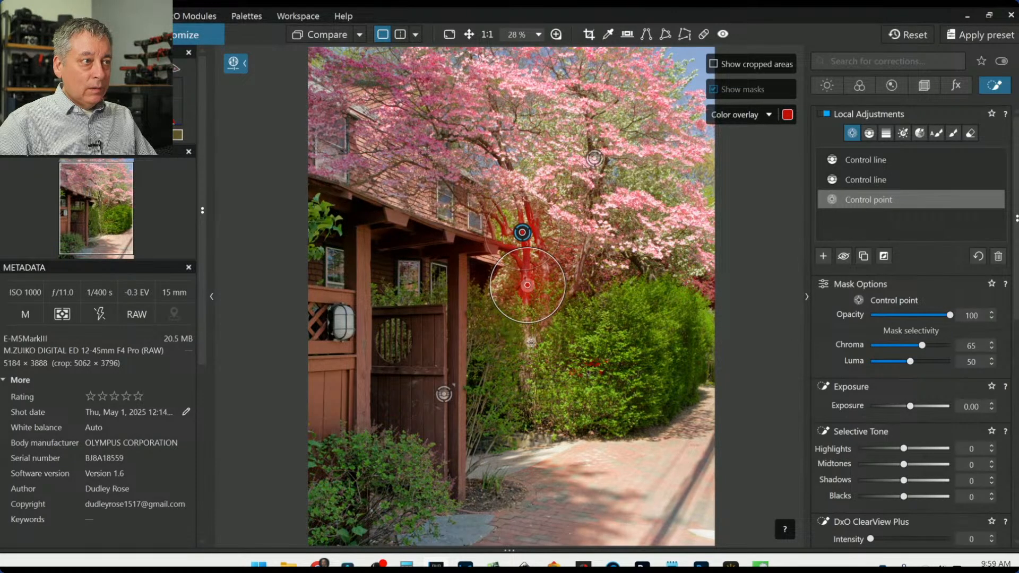
left_click(532, 342)
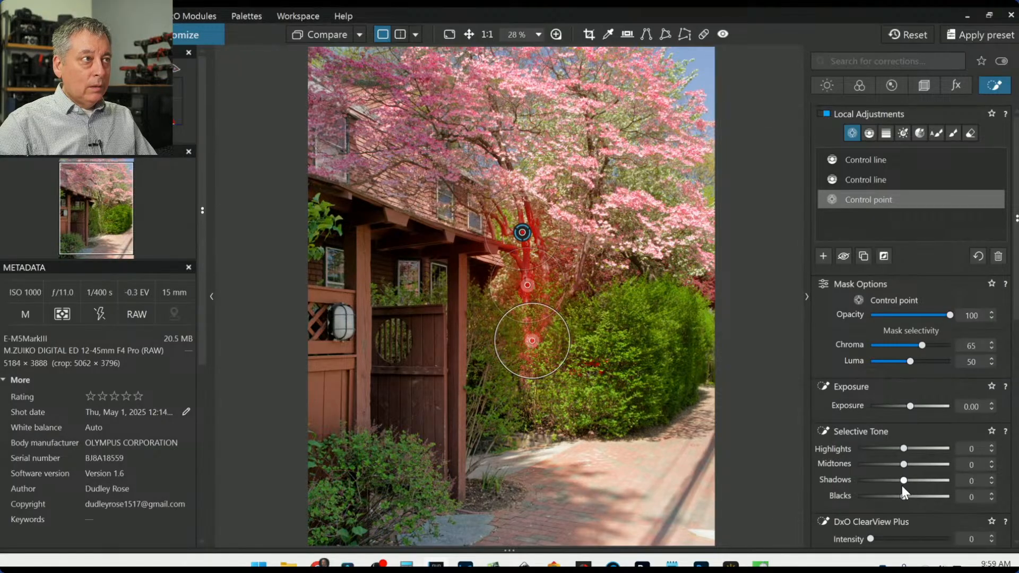
Step: Set the trunk mask's overall HSL saturation to 40 and vibrancy to 23, and shift its hue slightly toward orange
scroll(932, 456, "down", 5)
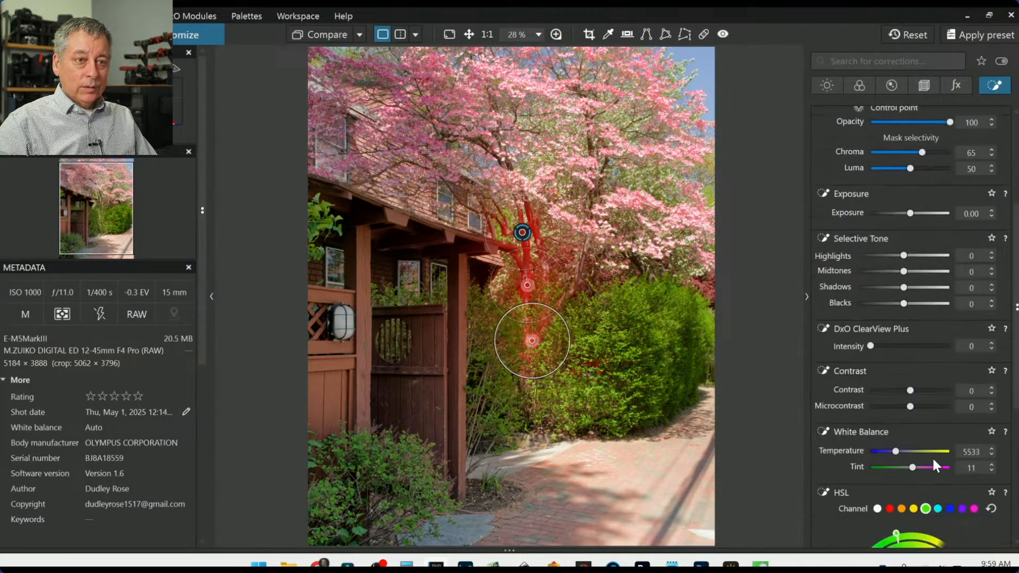
scroll(838, 453, "down", 6)
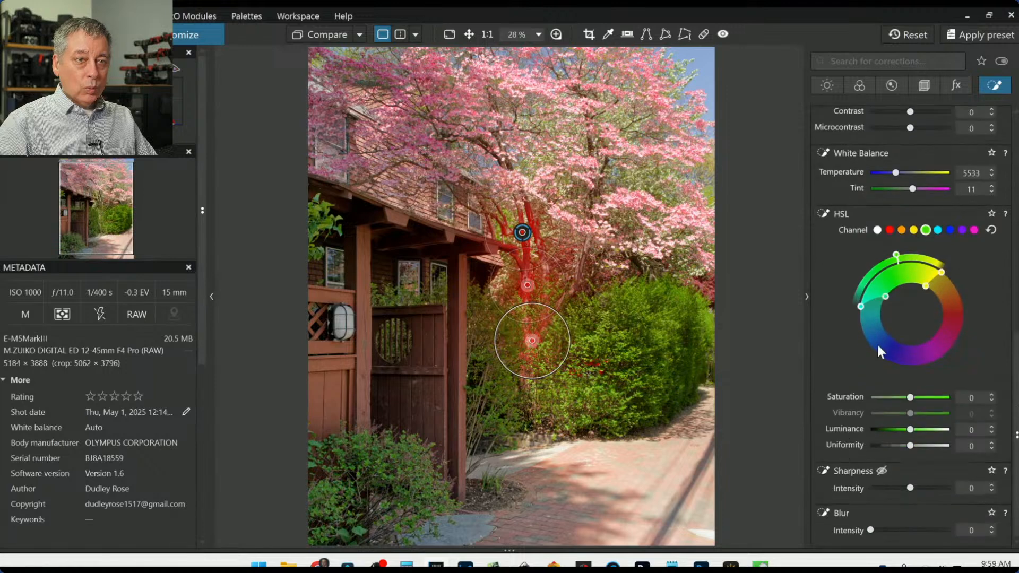
left_click(877, 232)
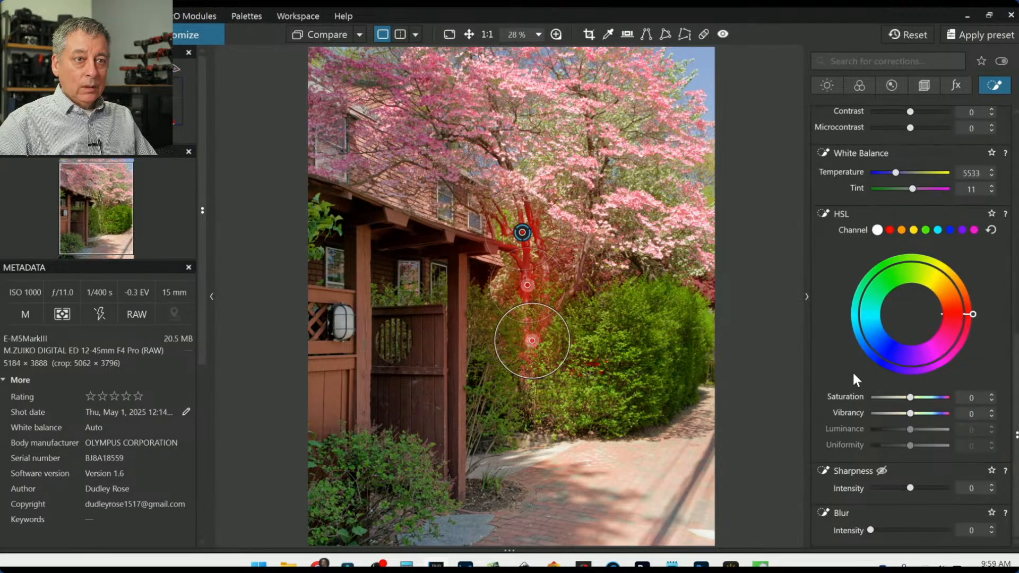
mouse_move(911, 398)
left_mouse_down()
mouse_move(937, 398)
mouse_move(919, 413)
left_mouse_up()
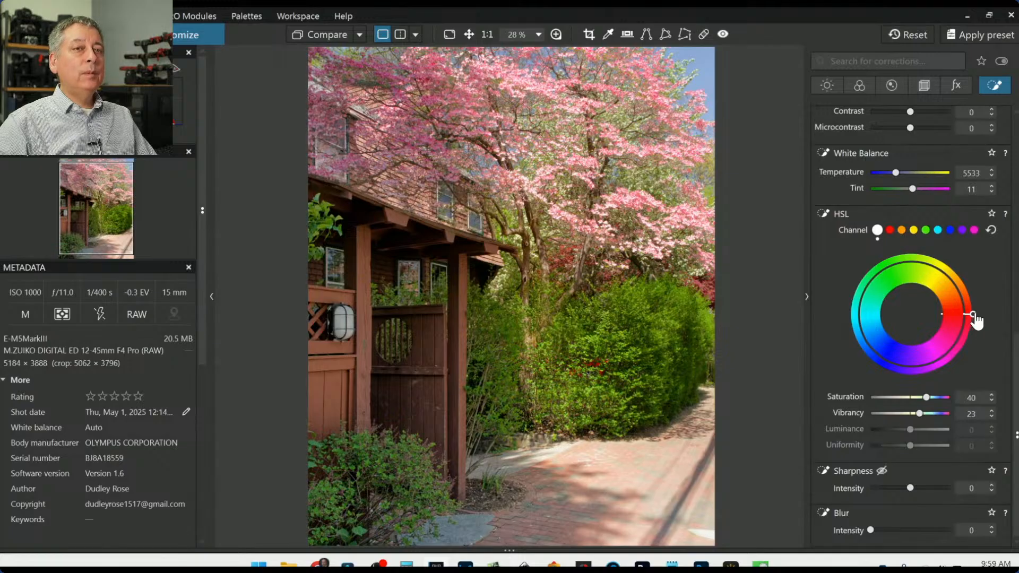
mouse_move(975, 321)
left_mouse_down()
mouse_move(967, 291)
mouse_move(965, 315)
mouse_move(907, 257)
mouse_move(950, 277)
mouse_move(961, 312)
left_mouse_up()
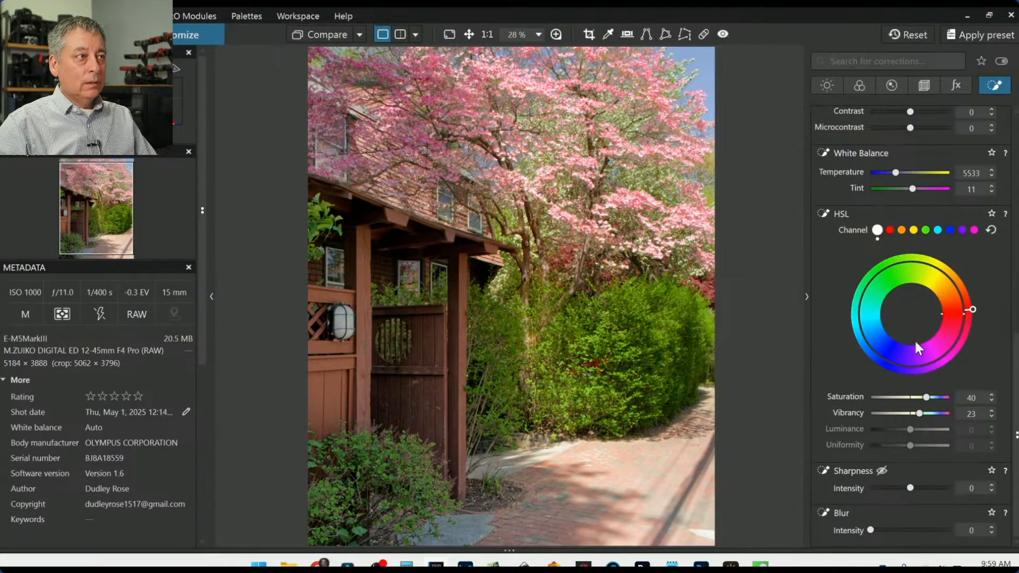
Step: Compare the edited photo with the uncorrected version several times at full view
scroll(629, 418, "down", 1)
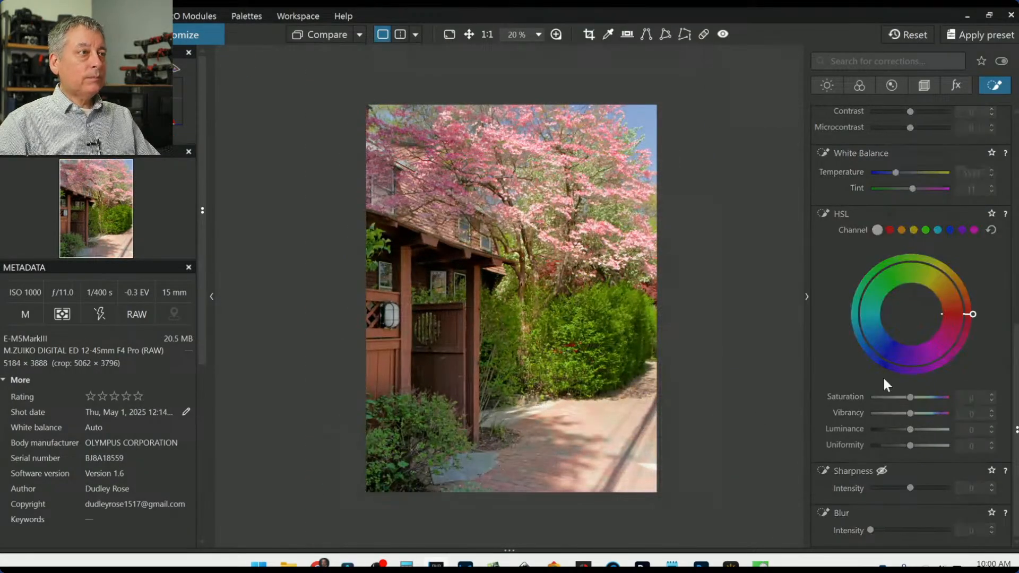
left_click(310, 36)
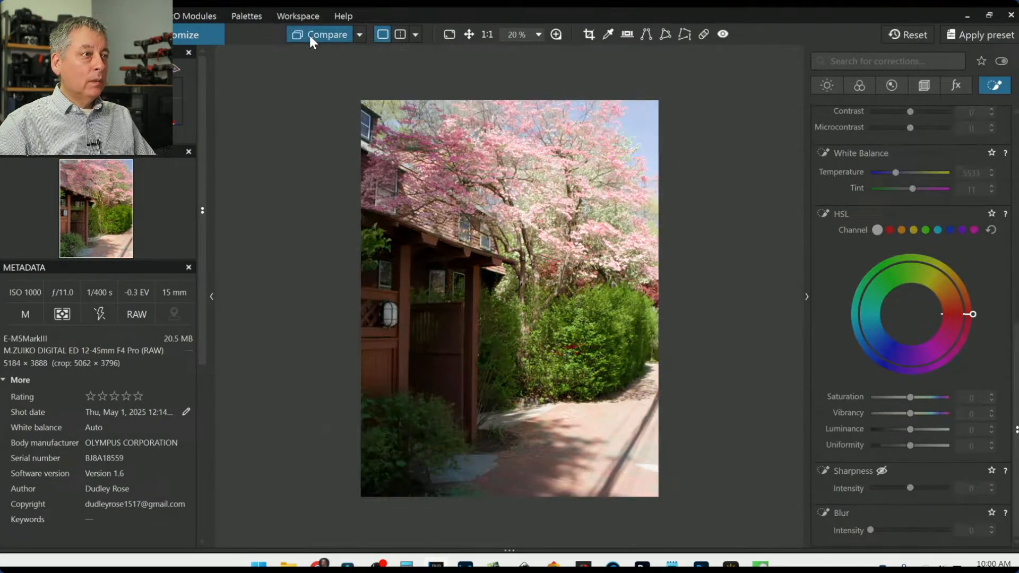
left_click(310, 36)
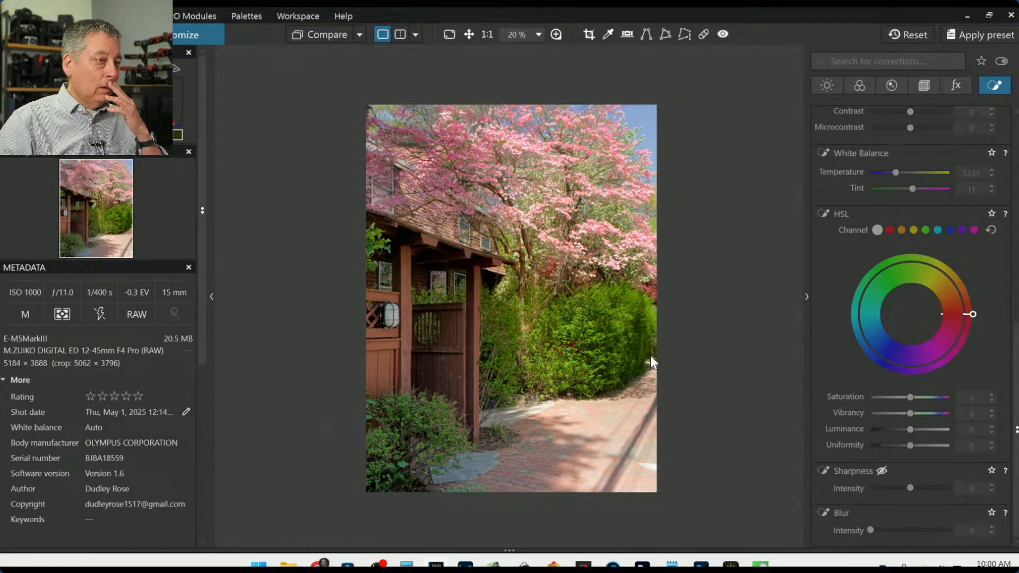
left_click(320, 34)
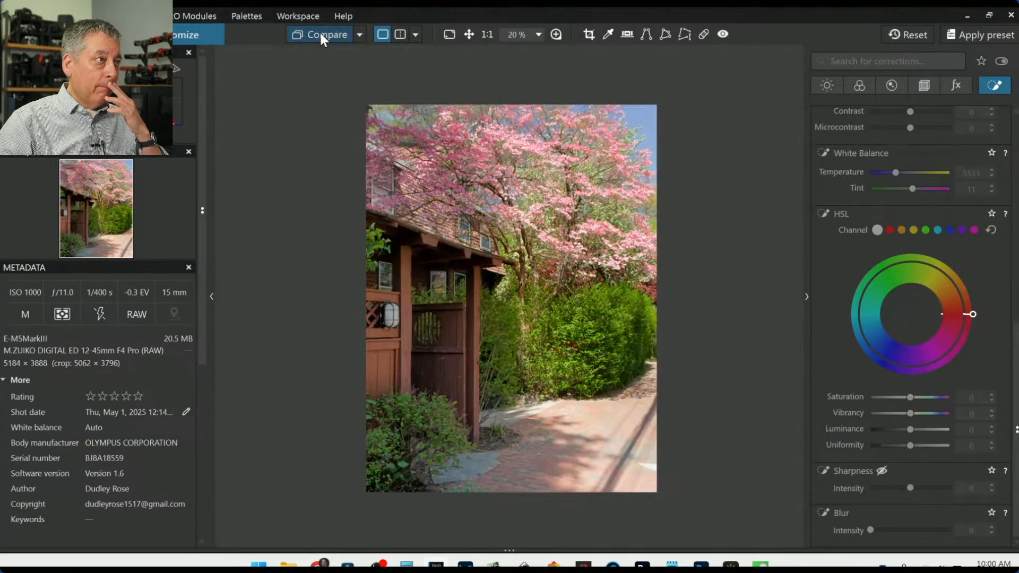
left_click(319, 35)
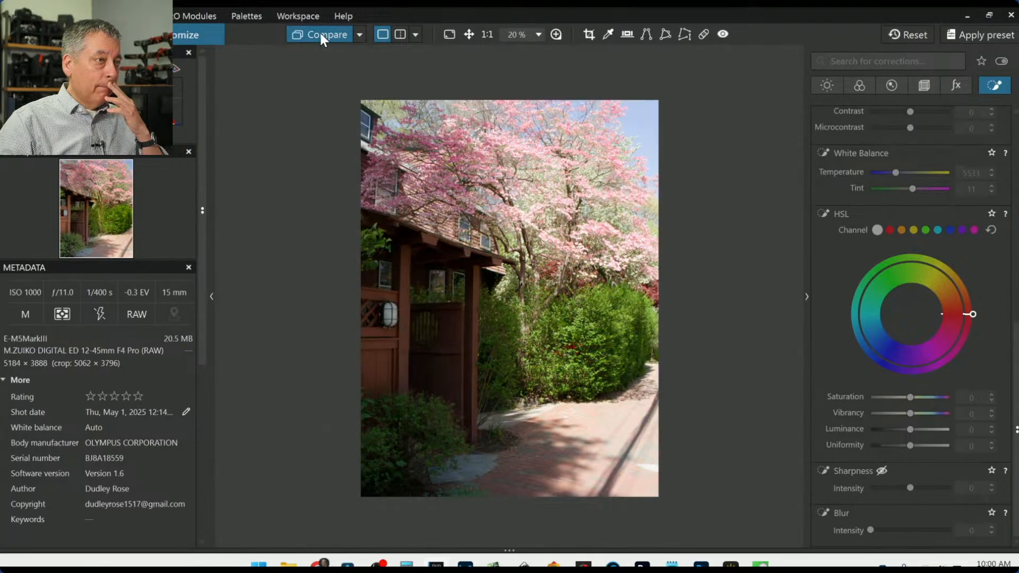
left_click(320, 34)
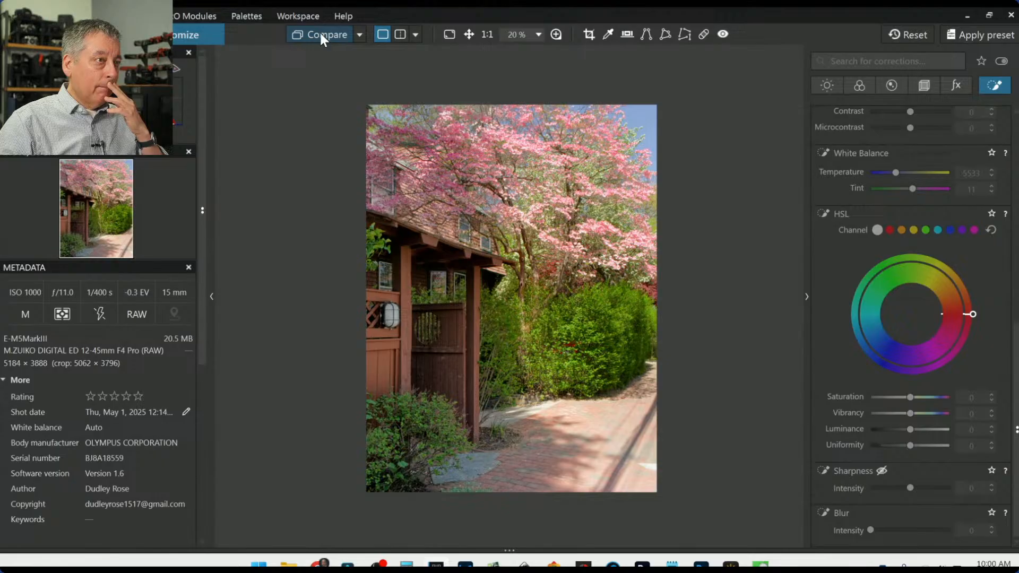
Step: Preview the global DxO Smart Lighting correction in uniform Slight mode by switching it on and off
left_click(836, 85)
scroll(855, 269, "up", 5)
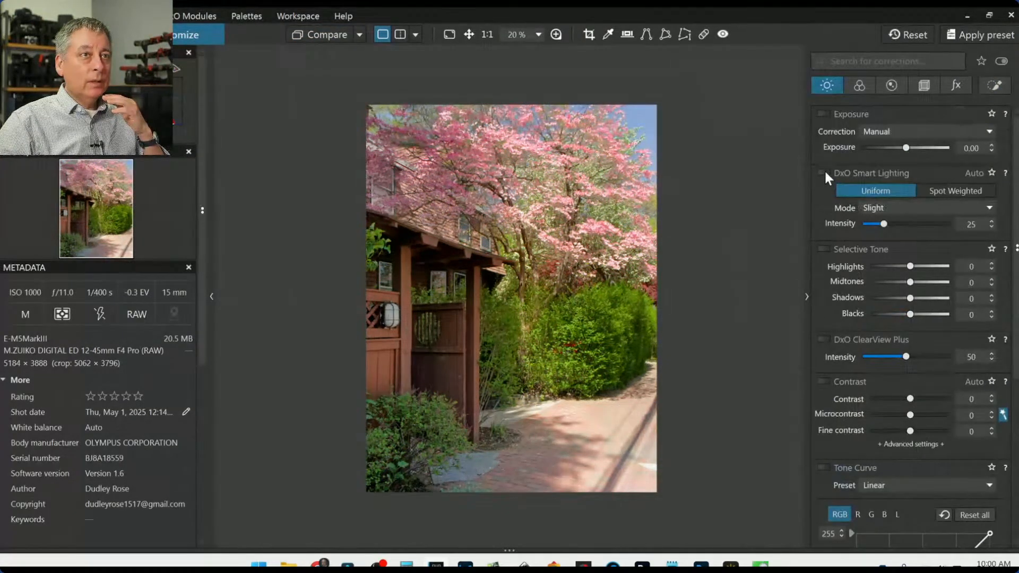
left_click(824, 171)
left_click(824, 170)
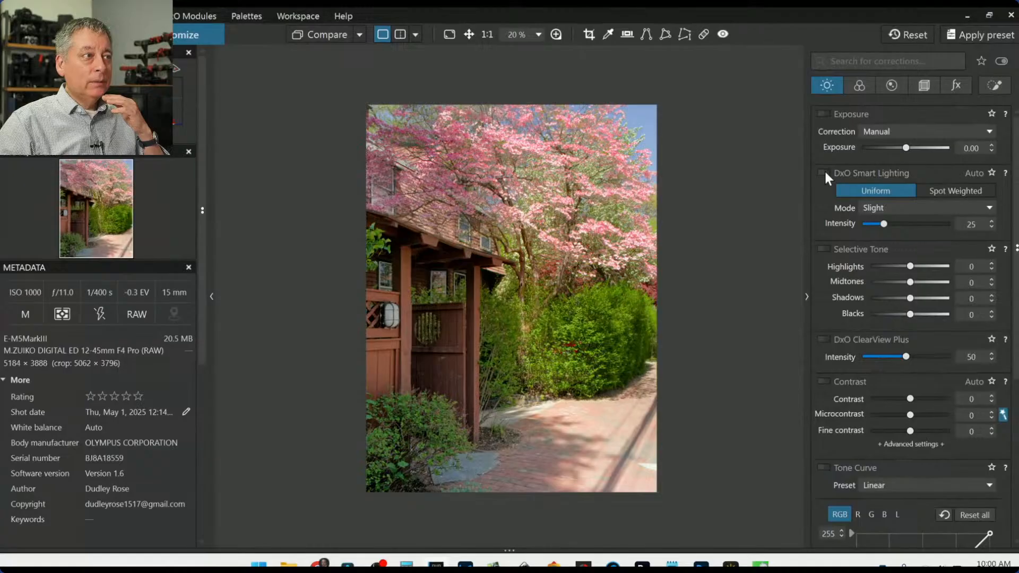
left_click(824, 170)
left_click(824, 171)
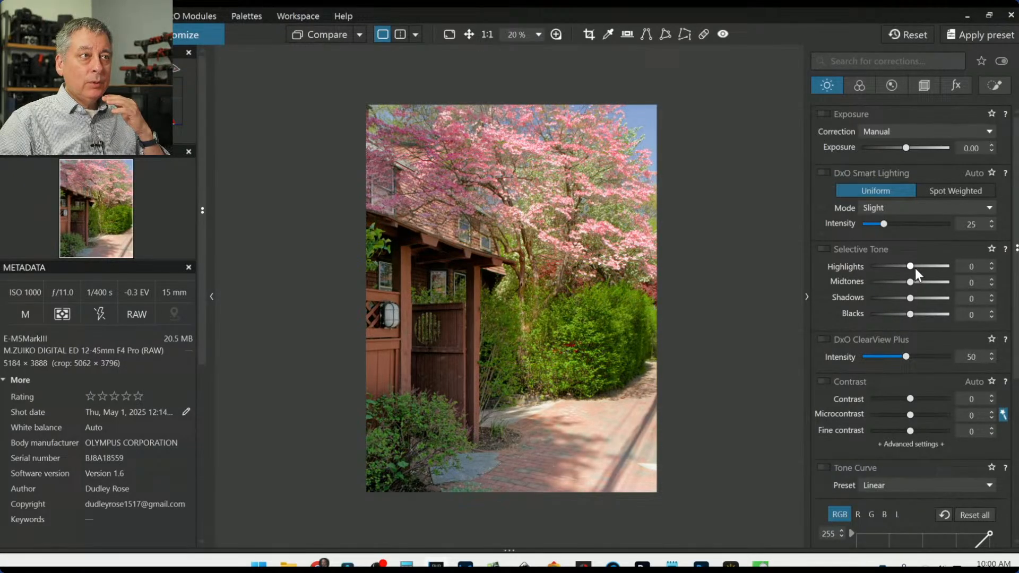
Step: Set the photo's global selective tone highlights to 14 and blacks to -3, and enable contrast with microcontrast at 12
left_click_drag(913, 265, 917, 270)
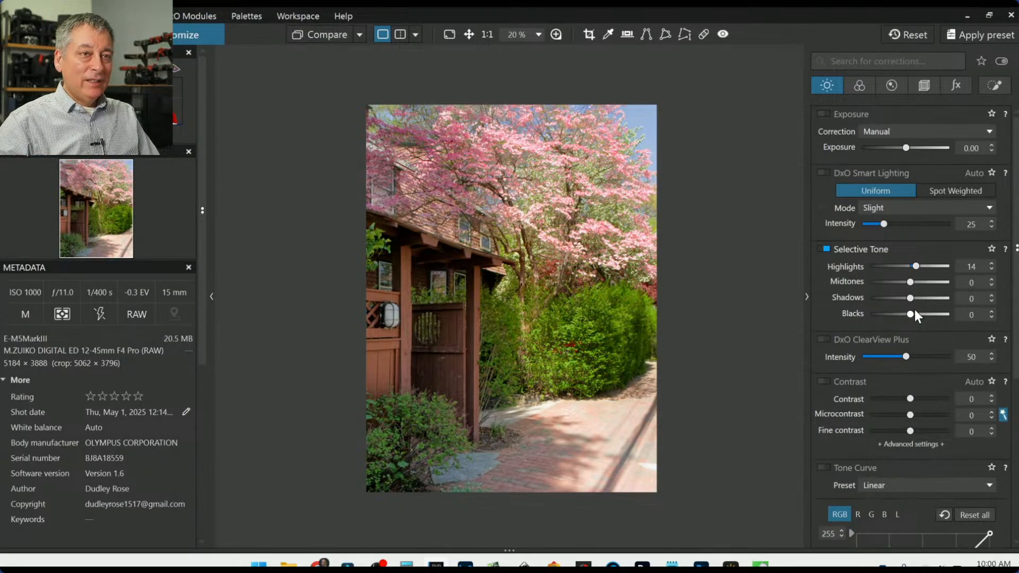
left_click_drag(911, 318, 908, 317)
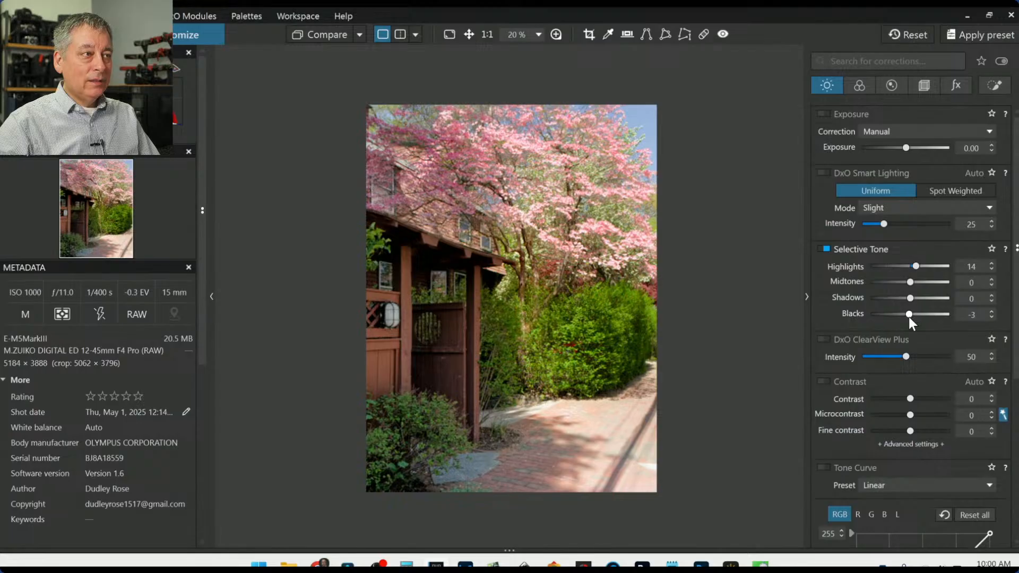
scroll(858, 350, "down", 2)
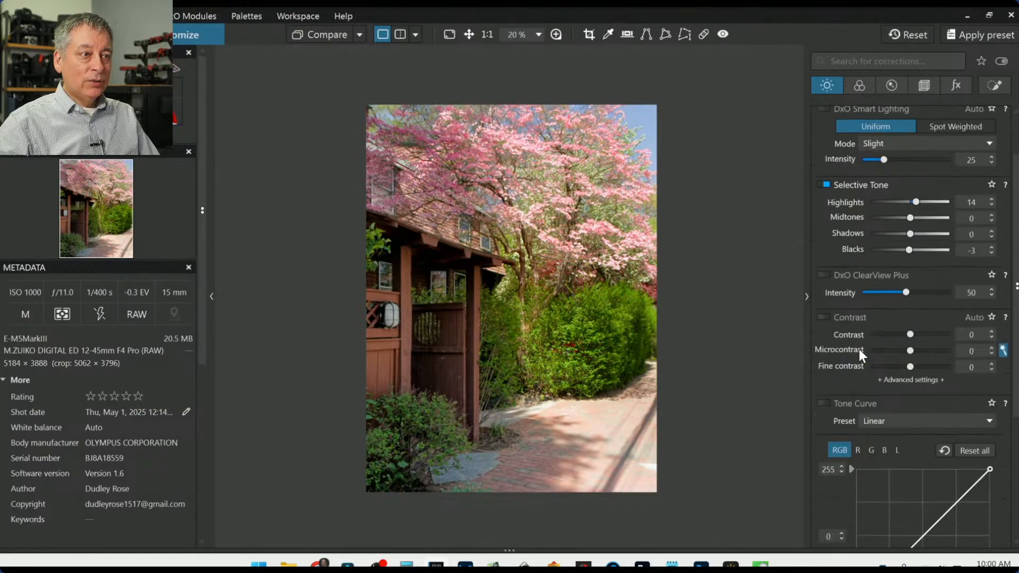
scroll(858, 344, "up", 2)
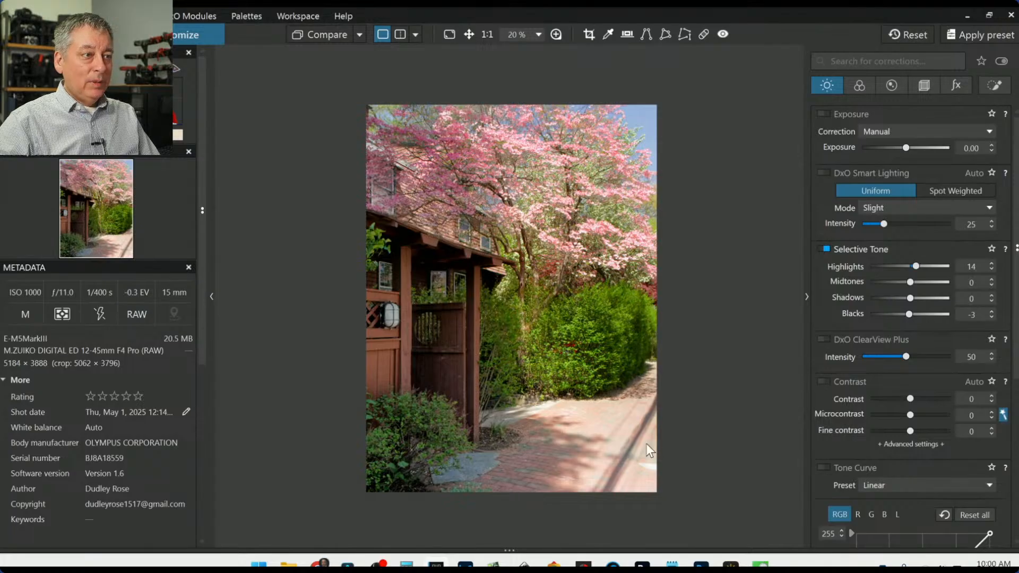
left_click(823, 383)
left_click_drag(910, 415, 914, 415)
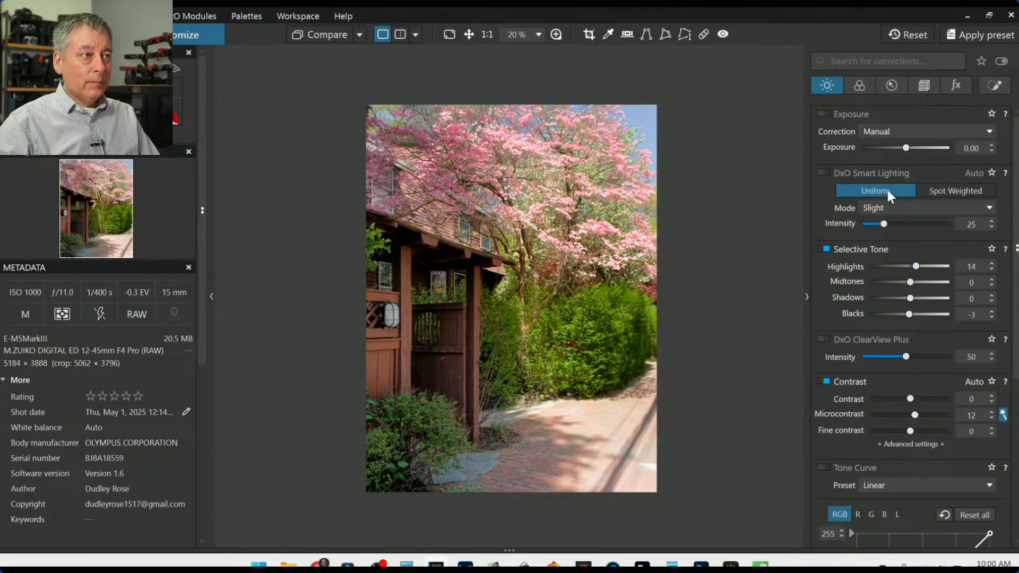
Step: Mask the sunlit brick path with a new control point, enlarging its radius to reach across the whole path
left_click(990, 85)
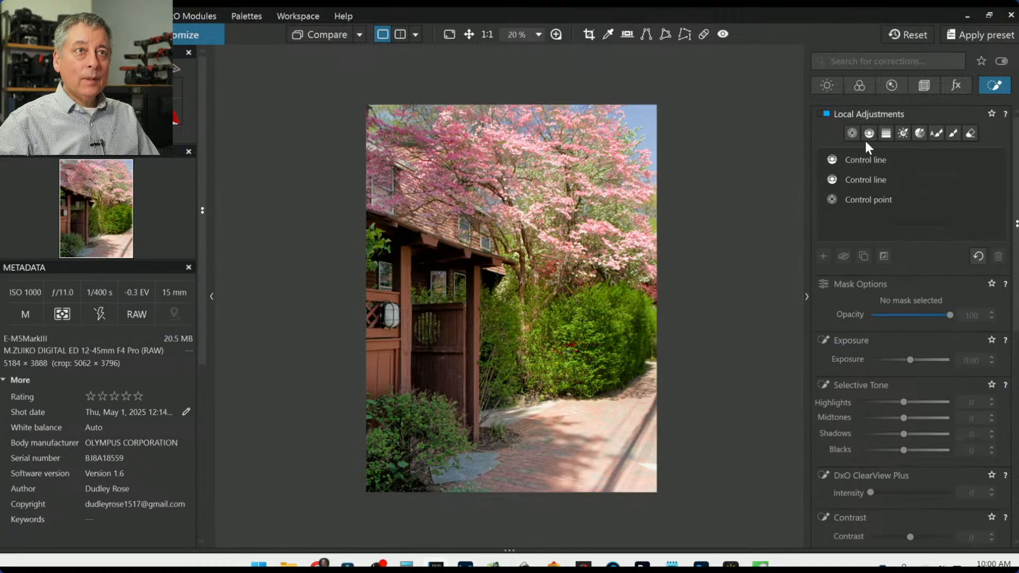
left_click(852, 132)
left_click(603, 420)
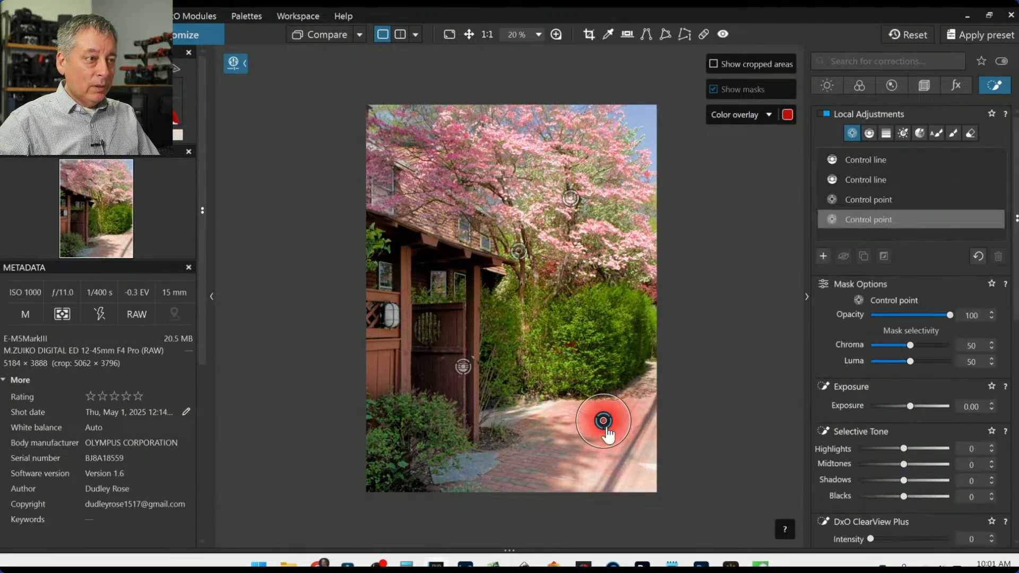
left_click_drag(615, 441, 662, 523)
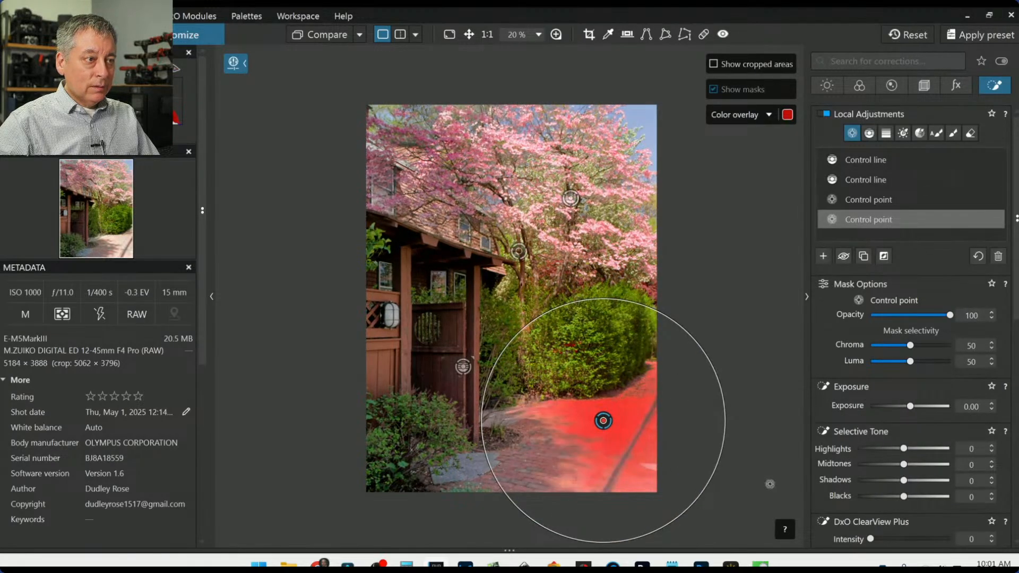
Step: Set the path mask's highlights to -49 and microcontrast to 42, and deselect the mask
left_click(881, 449)
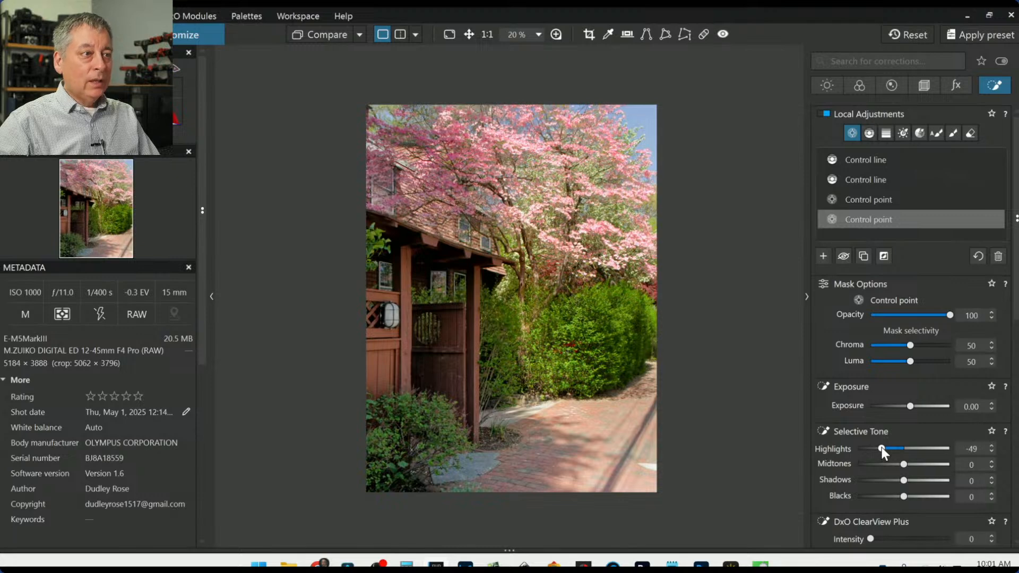
scroll(873, 483, "down", 3)
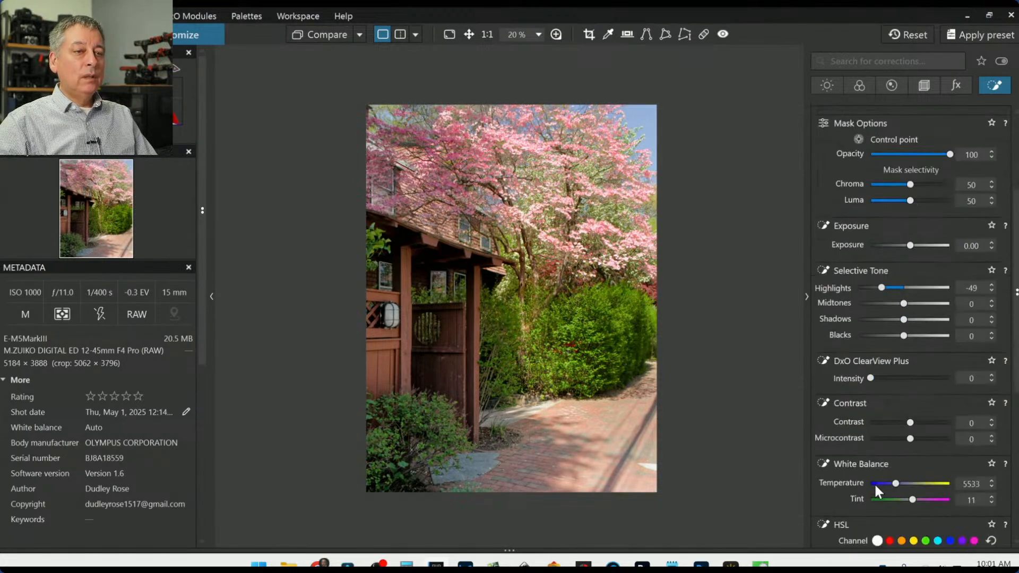
left_click(925, 438)
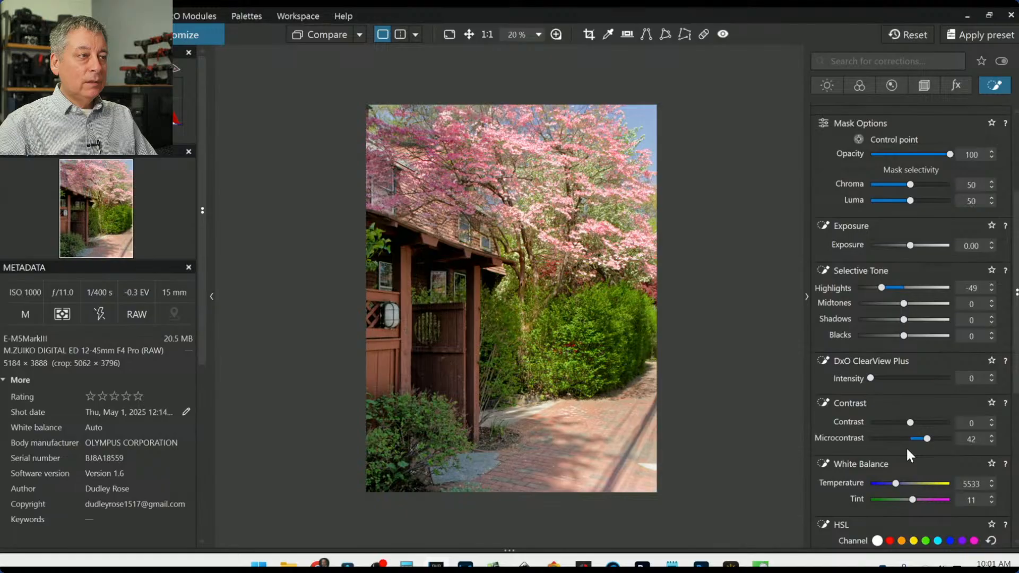
key("Escape")
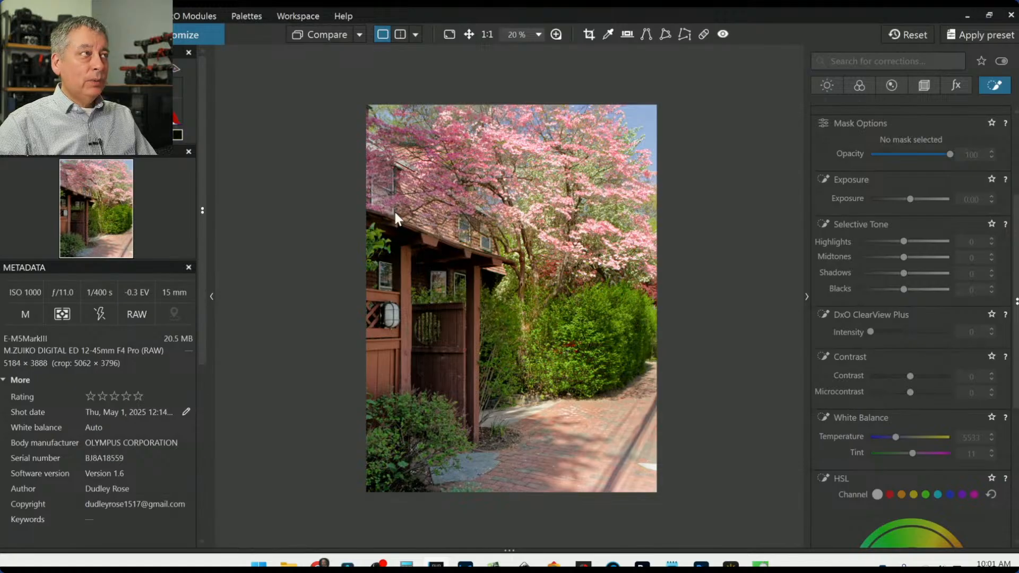
Step: Reset the photo's corrections and compare it with the edited version in a side-by-side left/right view with the palettes hidden
right_click(498, 272)
left_click(558, 89)
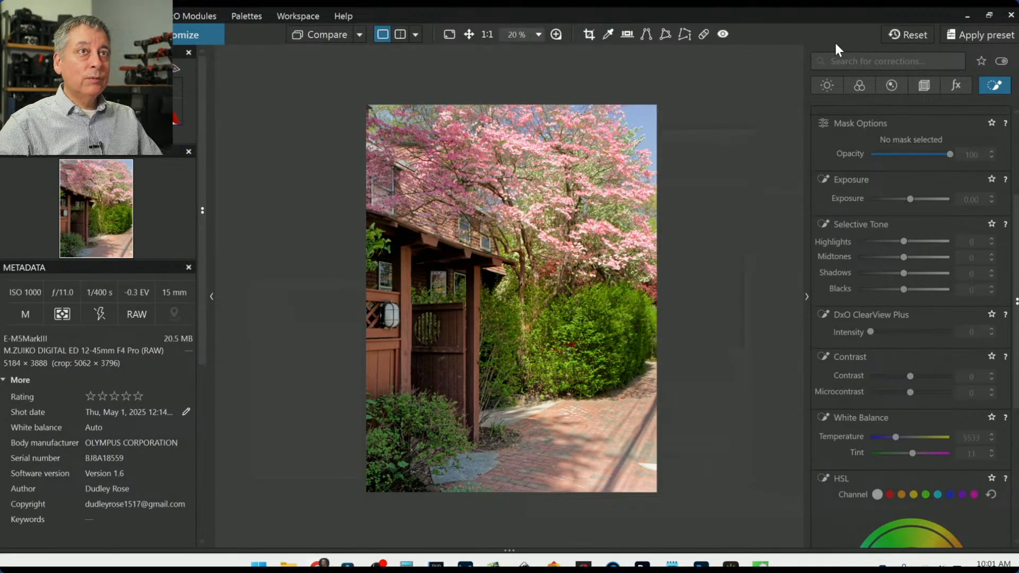
left_click(904, 32)
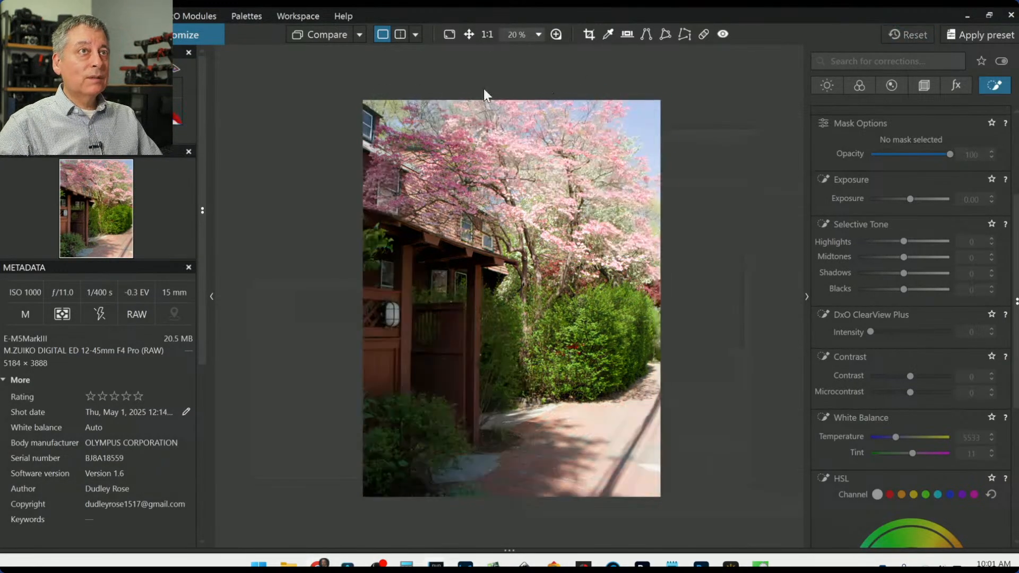
left_click(361, 35)
left_click(387, 118)
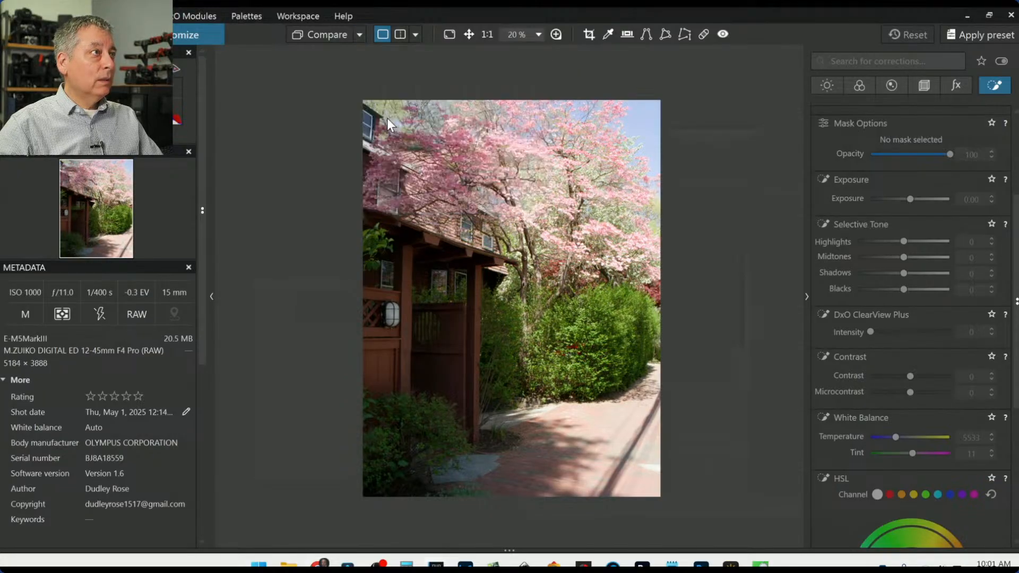
key("F9")
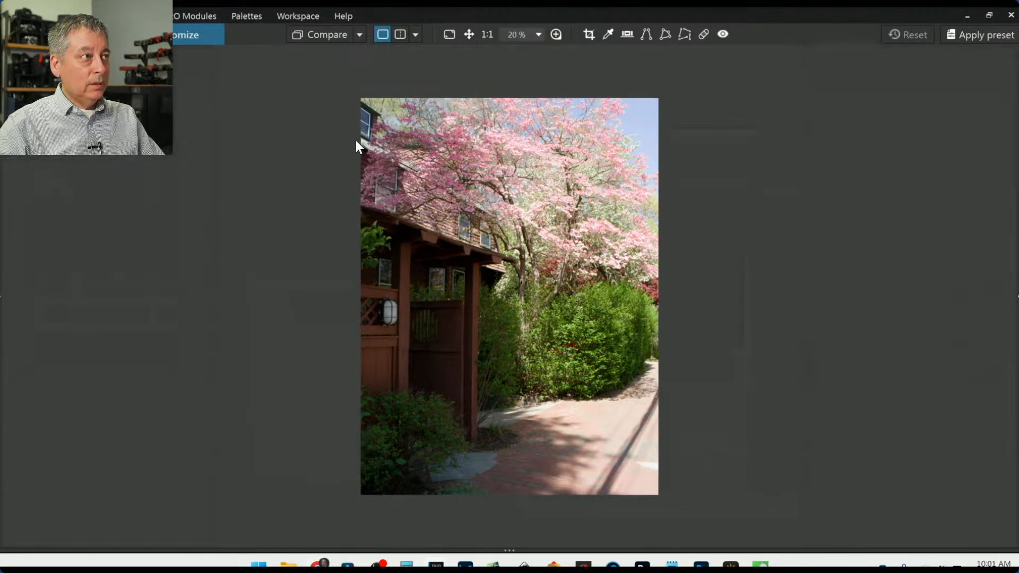
left_click(417, 32)
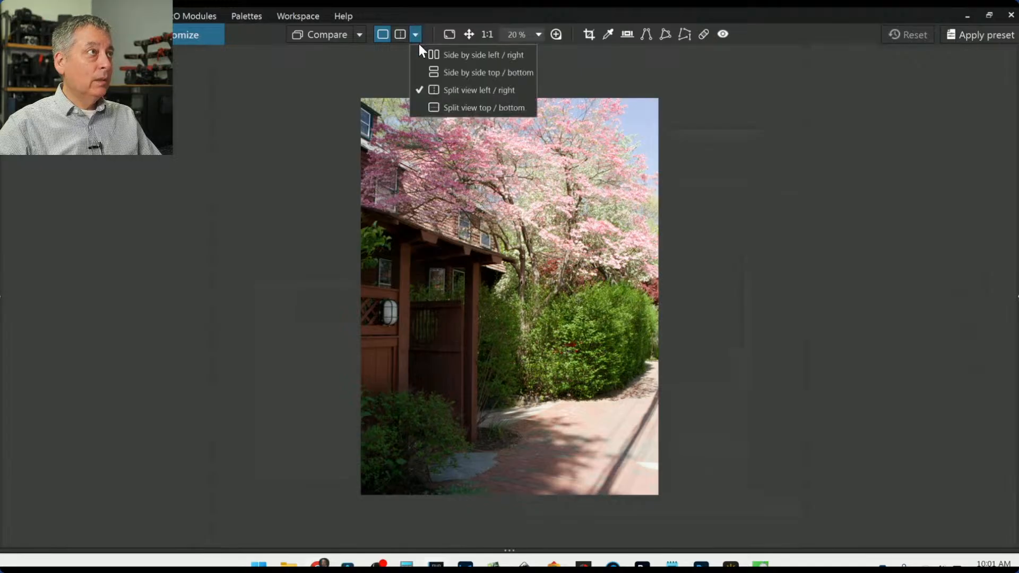
left_click(425, 55)
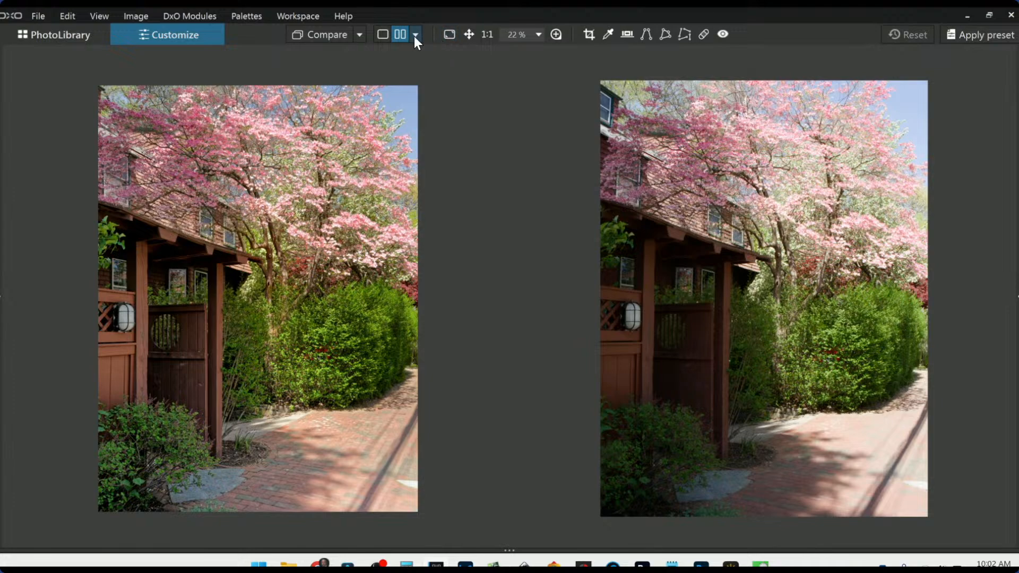
Step: Crop the edited photo at its original aspect ratio to 3172 × 4229 px, keeping the upper right area with the blossoms and hedge
left_click(591, 37)
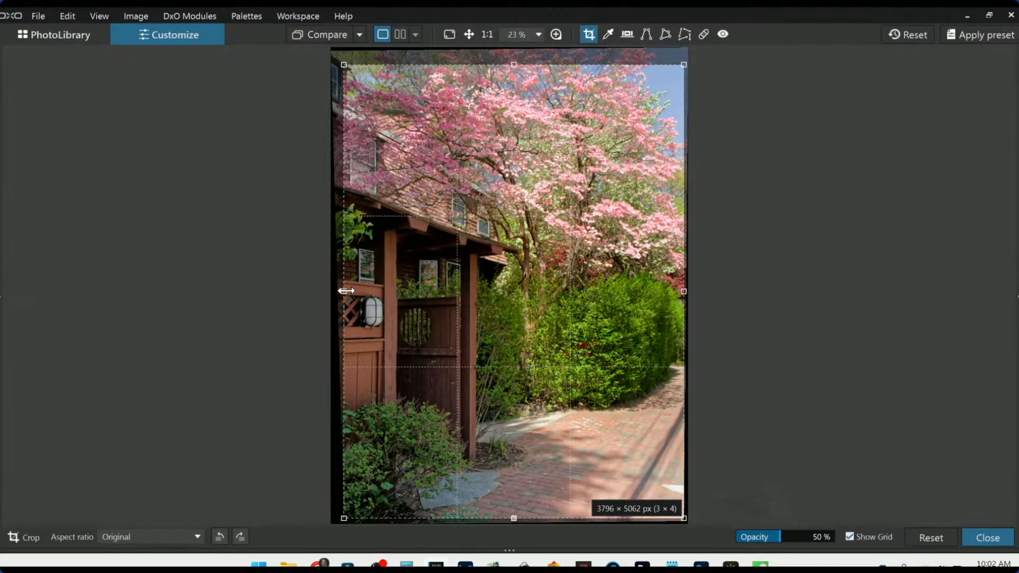
left_click_drag(346, 291, 404, 296)
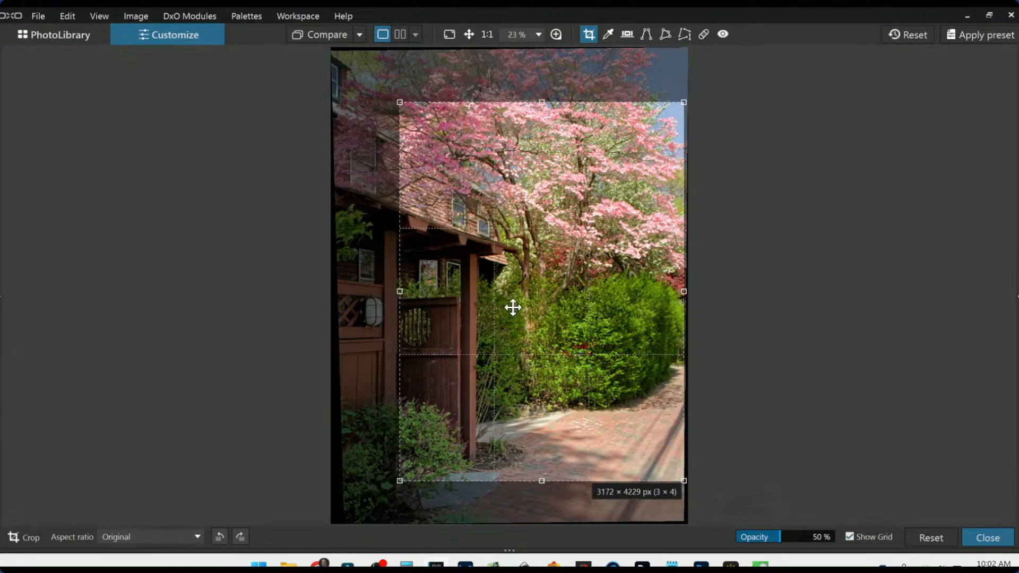
left_click_drag(513, 308, 514, 255)
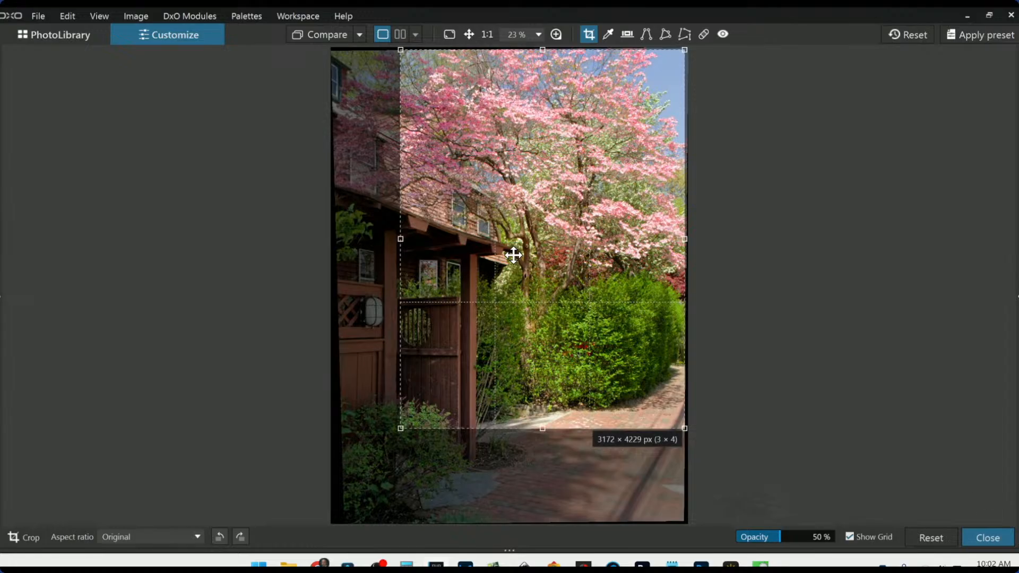
key("Return")
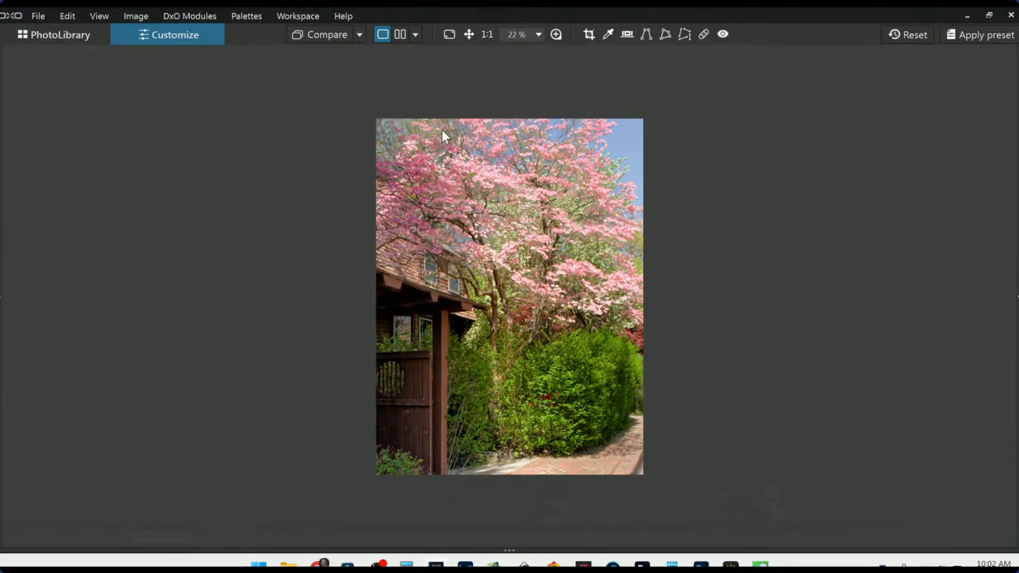
Step: Examine the cropped photo enlarged and compare it side by side with the uncropped version
scroll(572, 362, "up", 1)
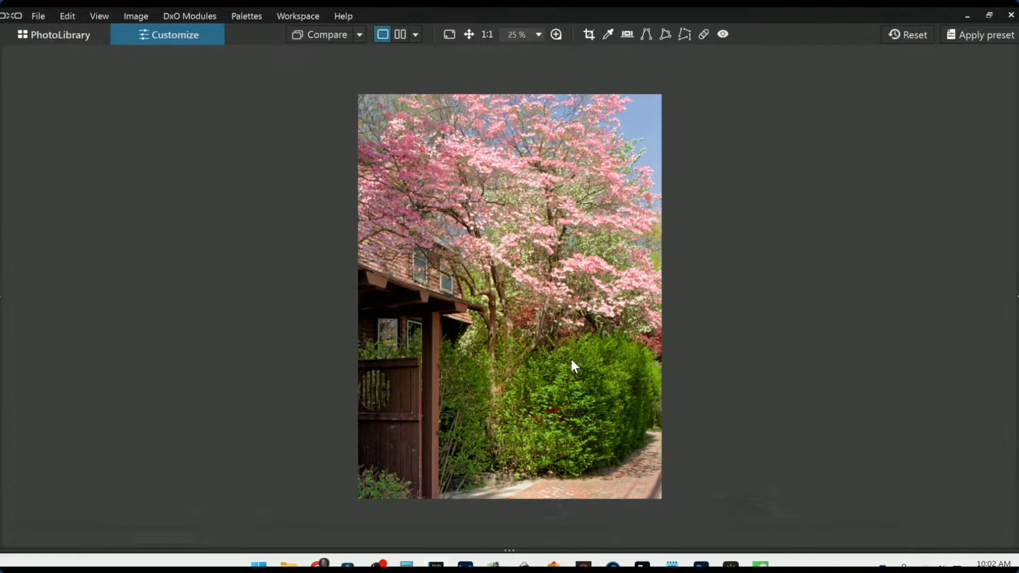
scroll(572, 362, "up", 1)
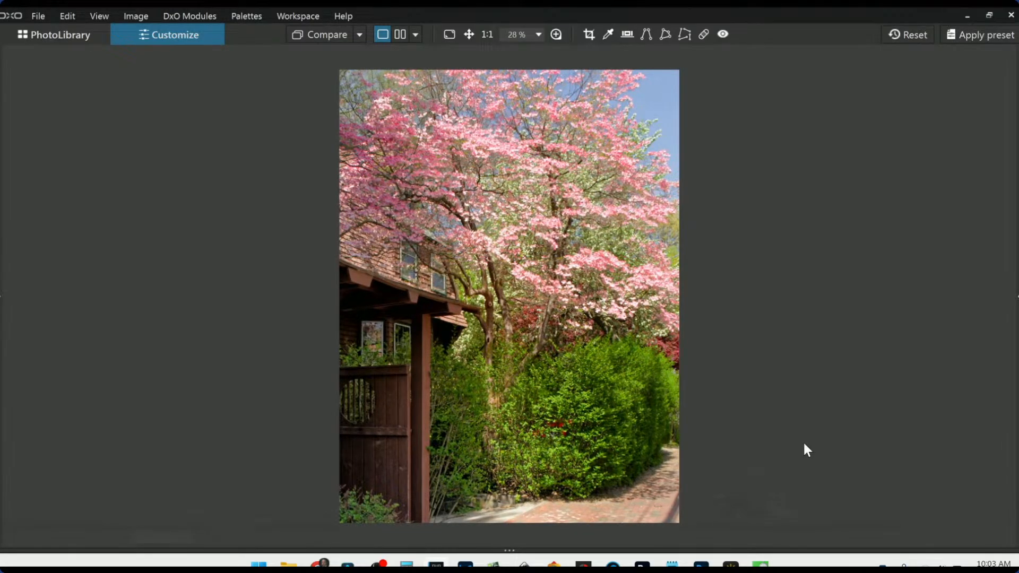
left_click(400, 31)
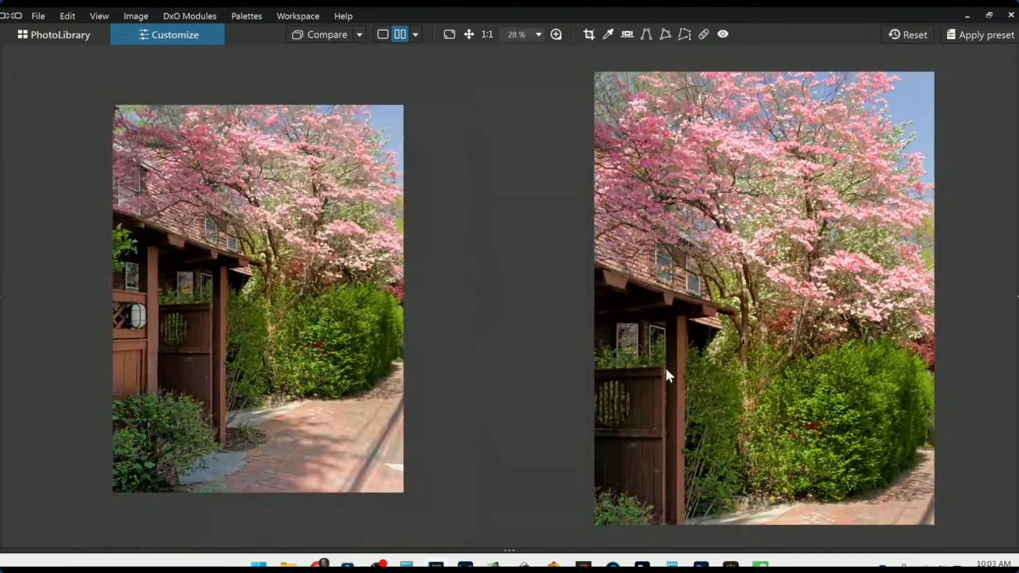
scroll(666, 370, "down", 1)
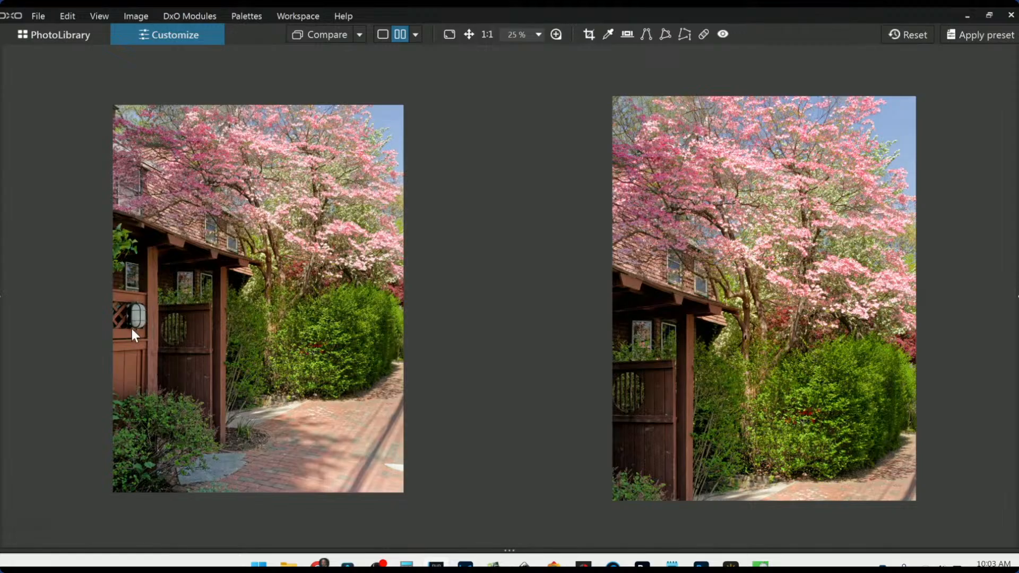
left_click(384, 36)
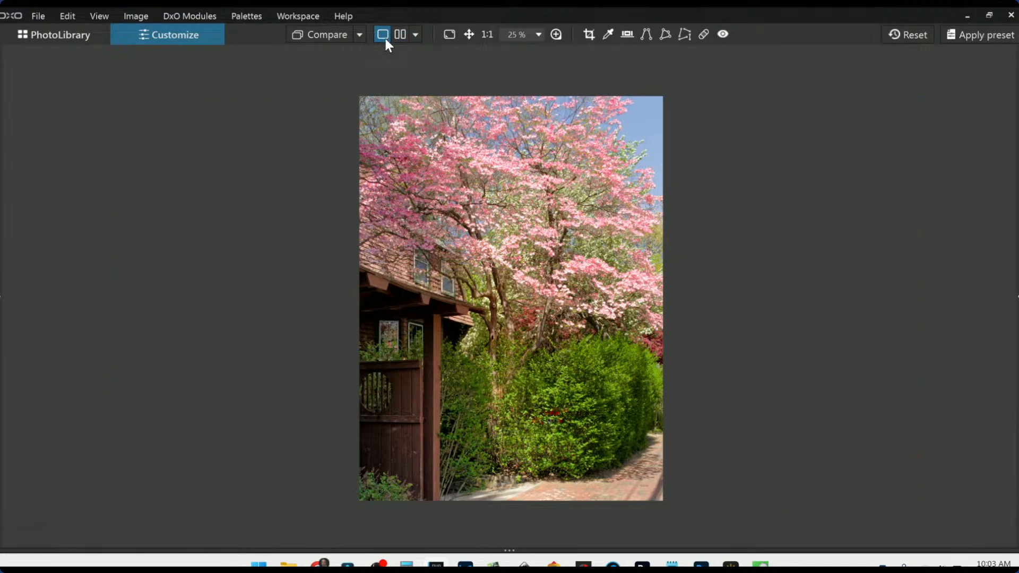
scroll(473, 419, "up", 1)
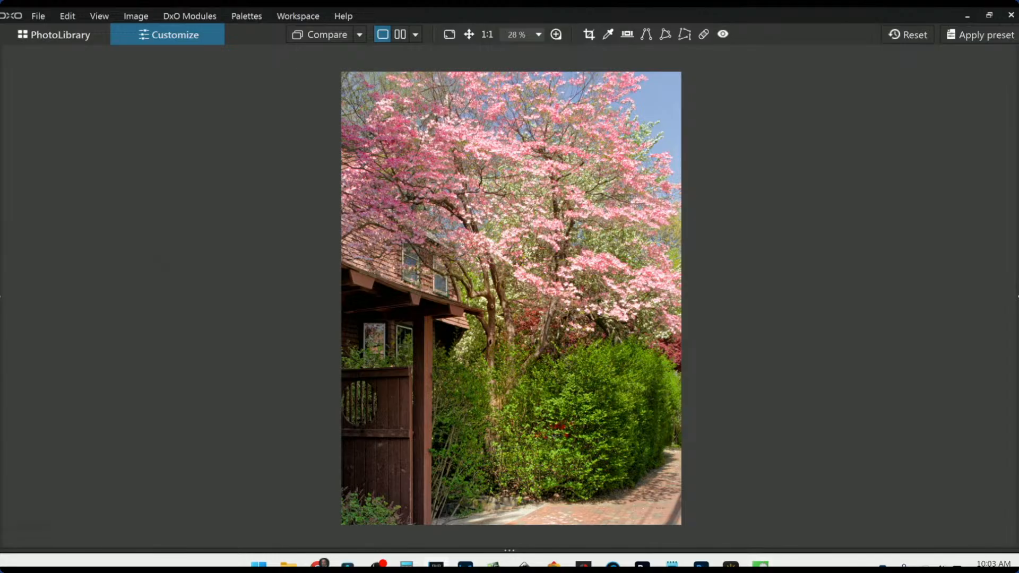
Step: Show the palettes again and open the wading heron photo from the library for editing, enlarged on the bird
key("F9")
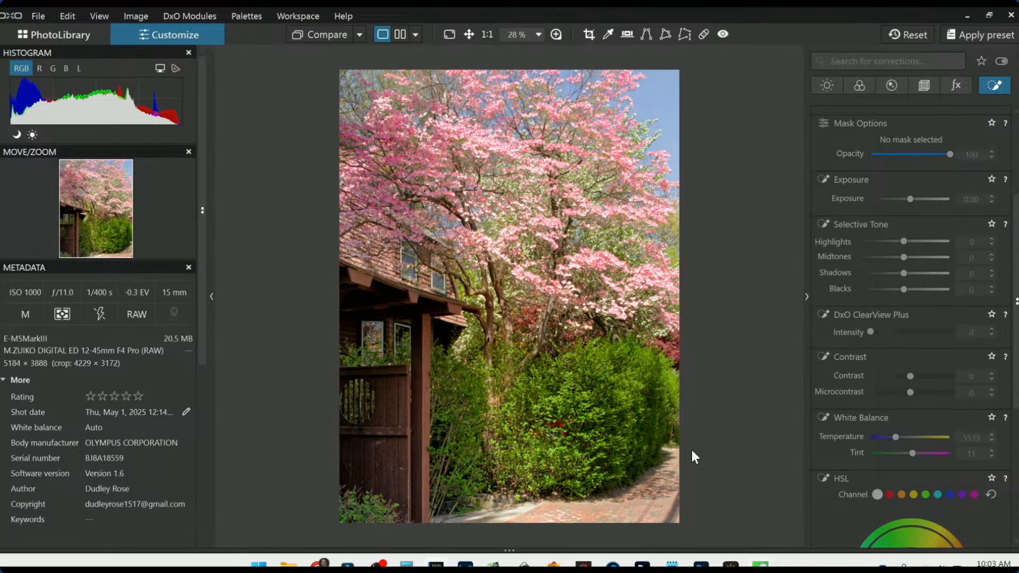
left_click(82, 39)
left_click(658, 407)
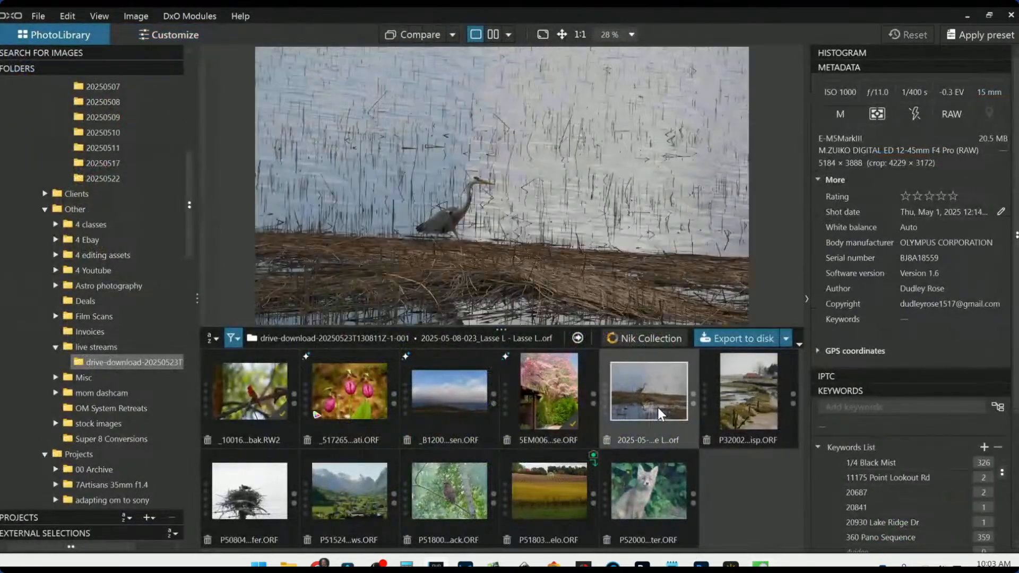
double_click(657, 408)
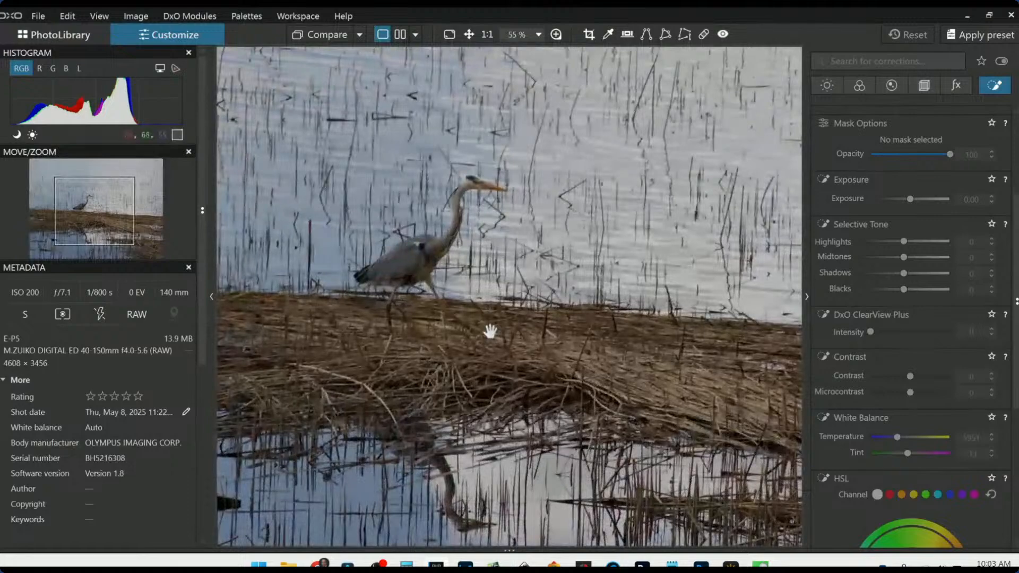
left_click(465, 264)
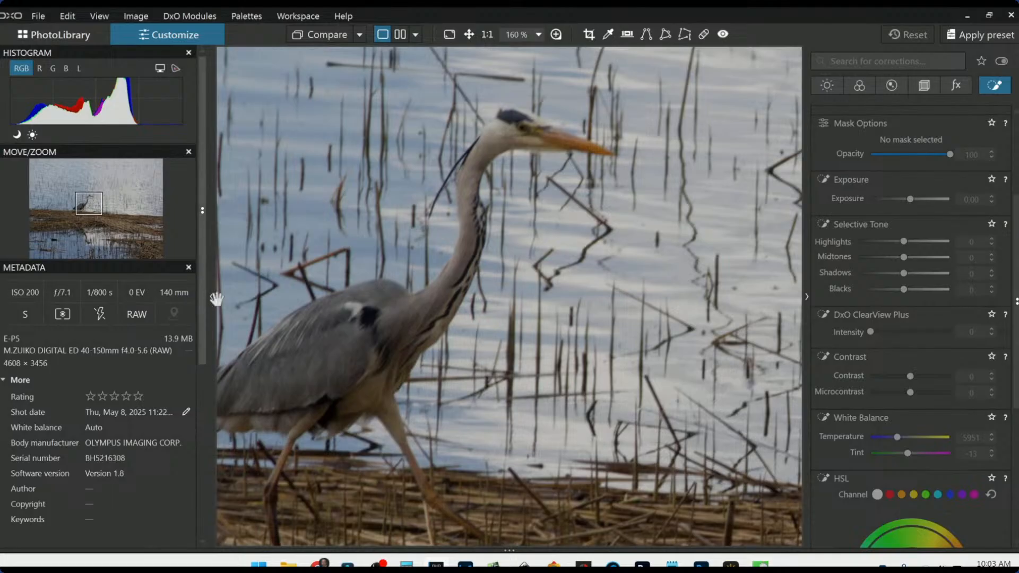
Step: Apply the 0000 Rob Default preset to the heron photo
scroll(532, 324, "down", 2)
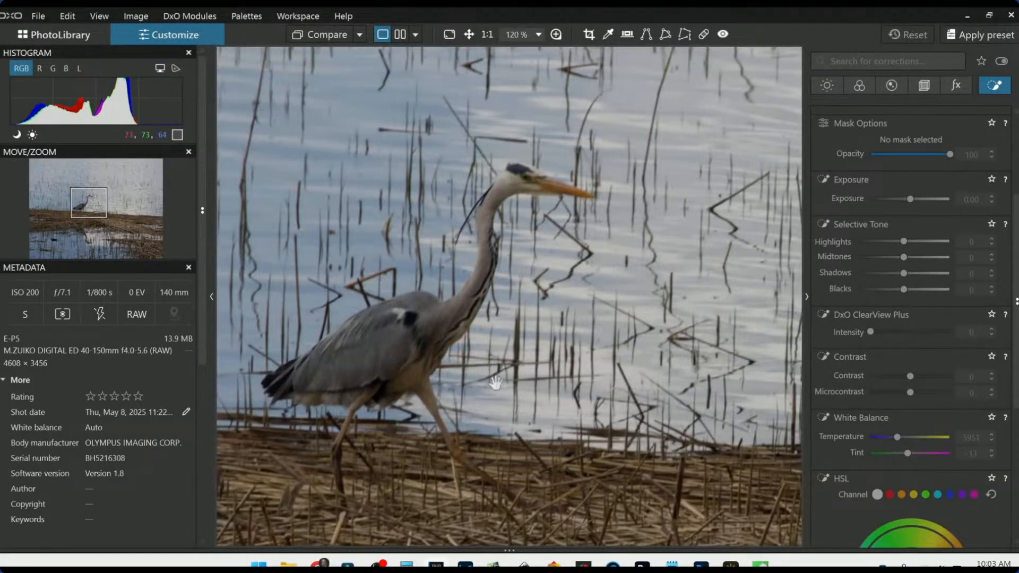
left_click_drag(553, 416, 609, 280)
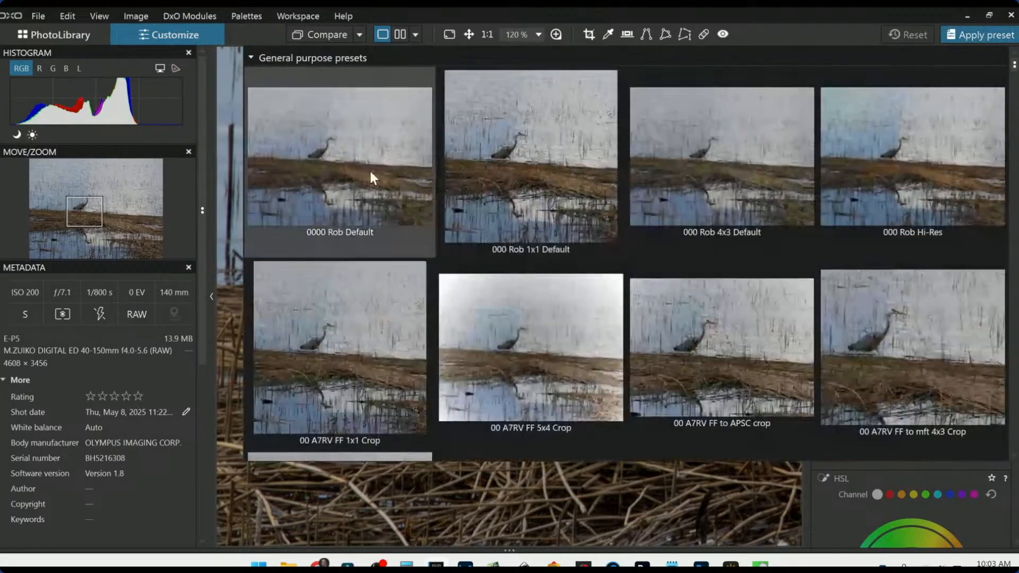
left_click(370, 169)
Step: Crop the heron photo at its original aspect ratio to 1771 × 1328 px, framing the bird with water above and reeds below
scroll(574, 219, "down", 3)
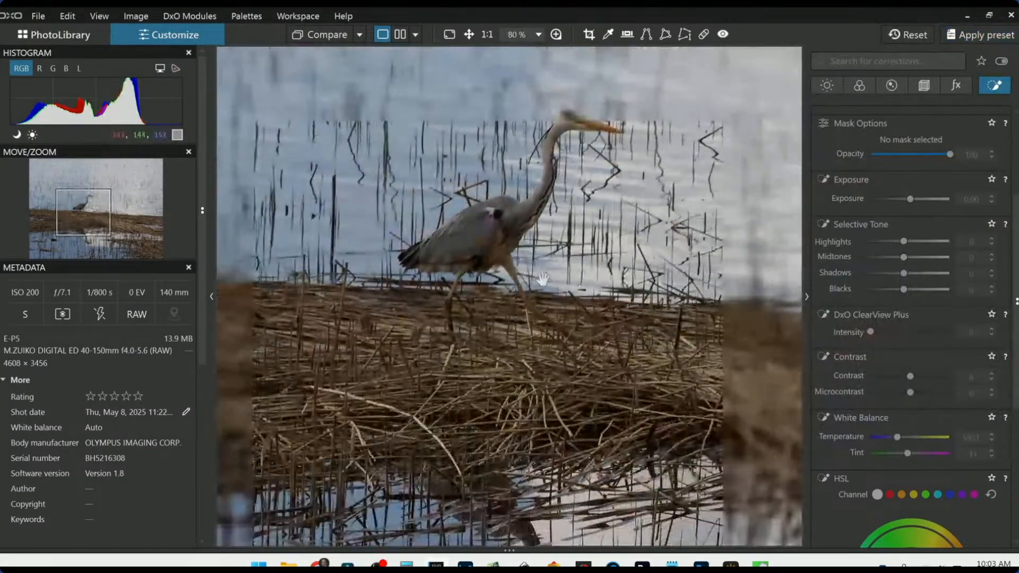
scroll(574, 219, "up", 4)
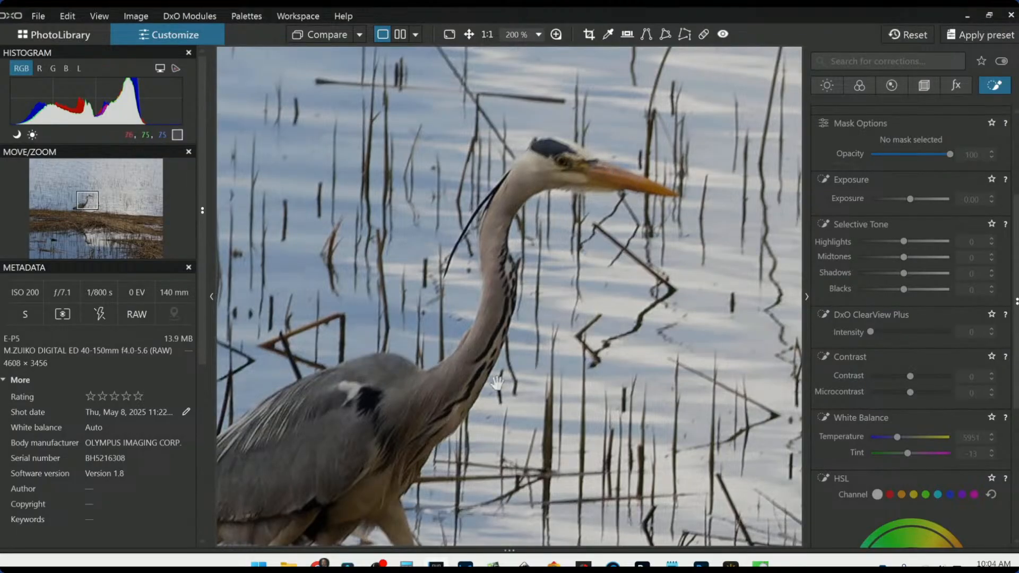
left_click_drag(497, 382, 661, 285)
scroll(549, 391, "down", 4)
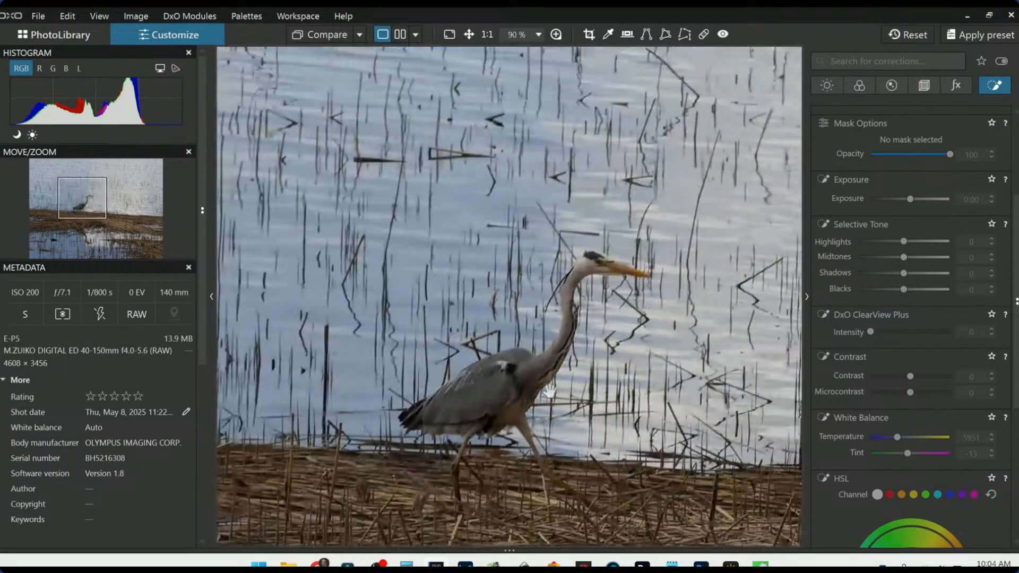
scroll(550, 391, "down", 3)
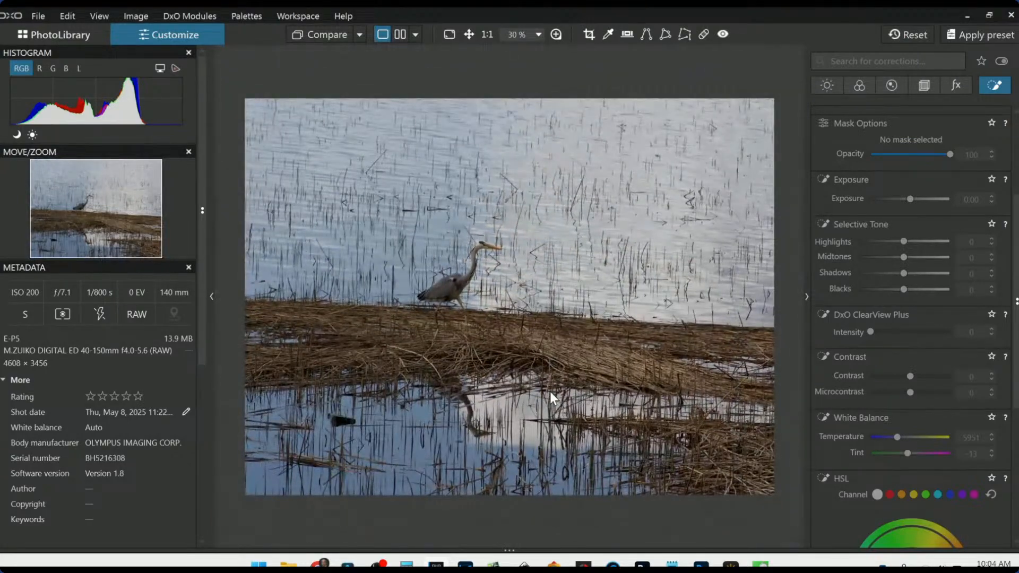
left_click(593, 34)
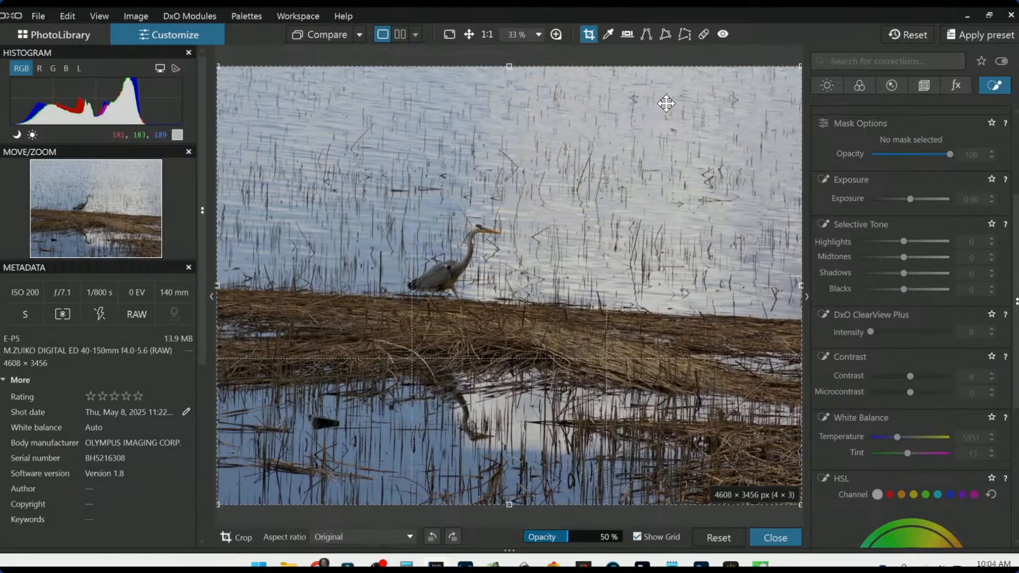
left_click_drag(509, 67, 508, 336)
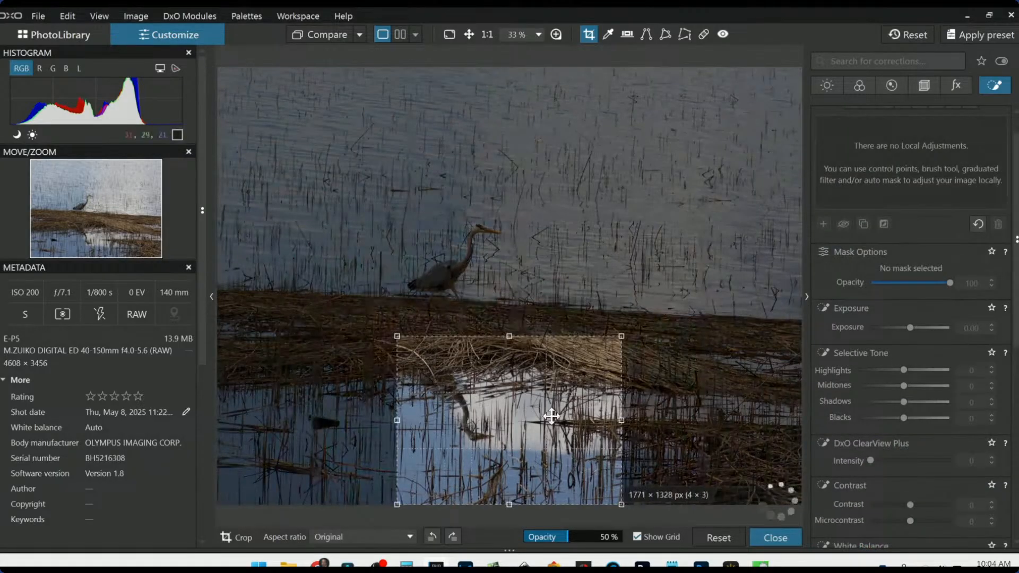
left_click_drag(551, 417, 548, 329)
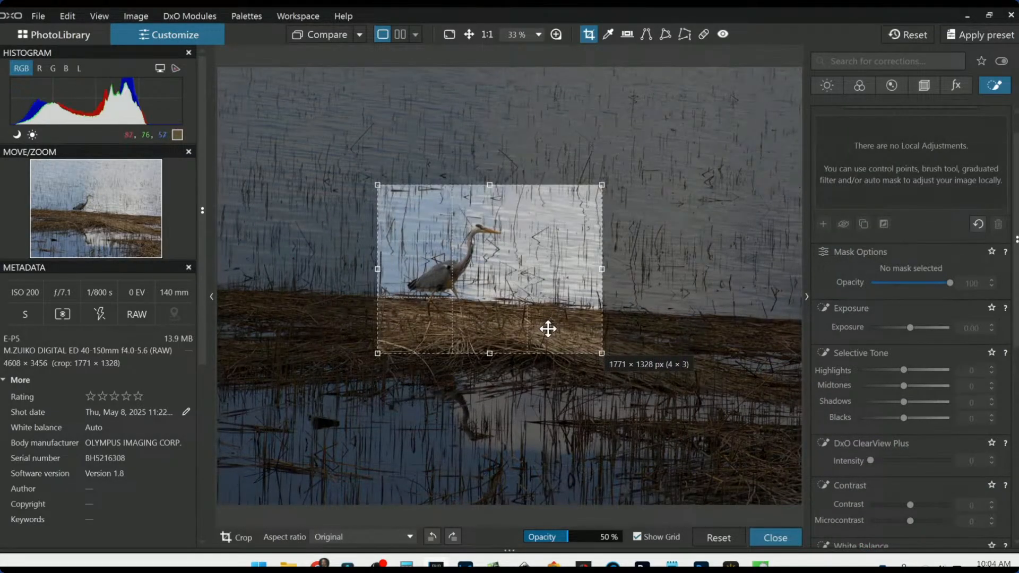
key("Return")
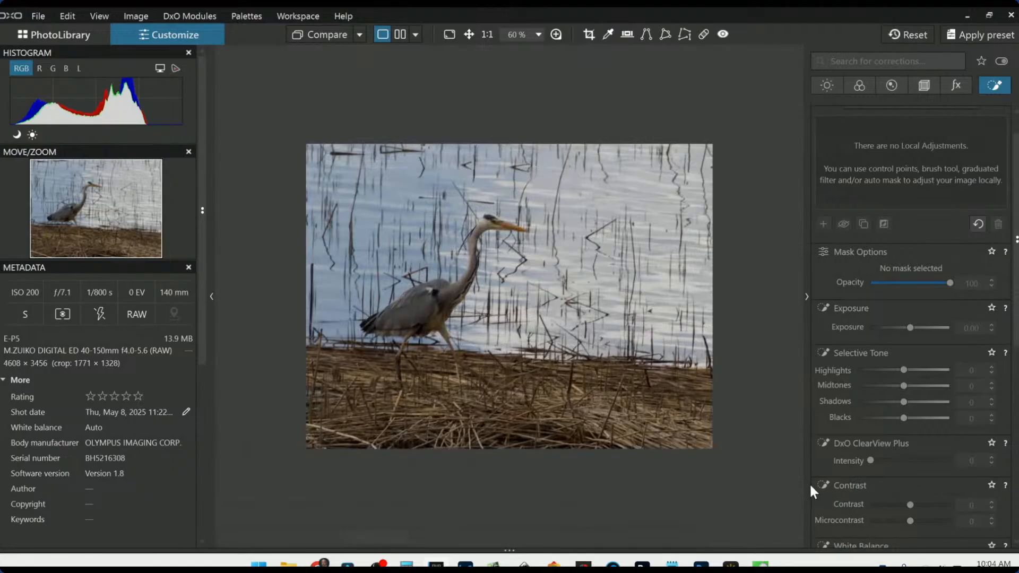
Step: Place a local adjustment control point on the heron's head and shrink its circle to cover just the head
scroll(708, 354, "up", 2)
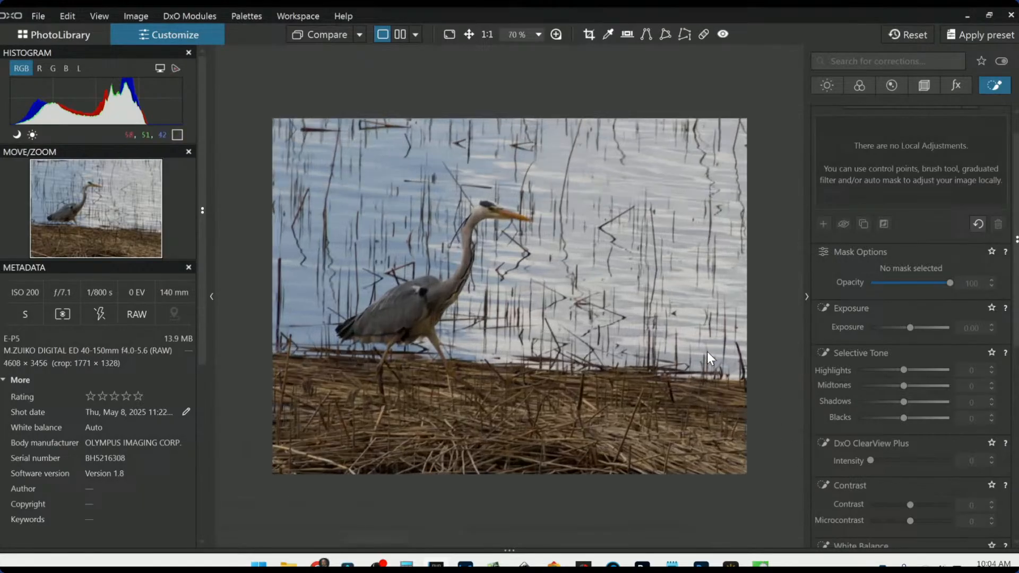
scroll(948, 205, "up", 1)
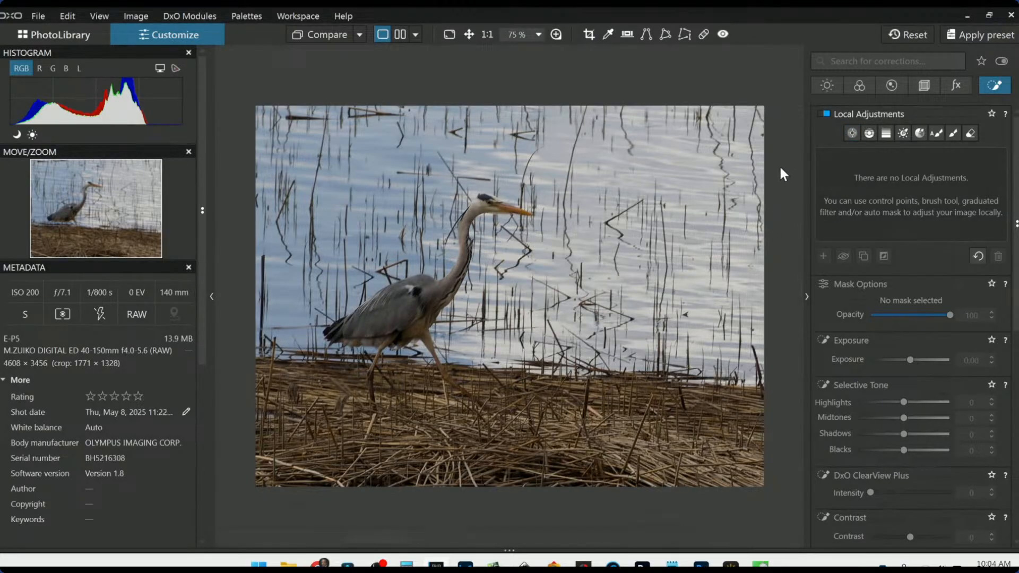
left_click(852, 132)
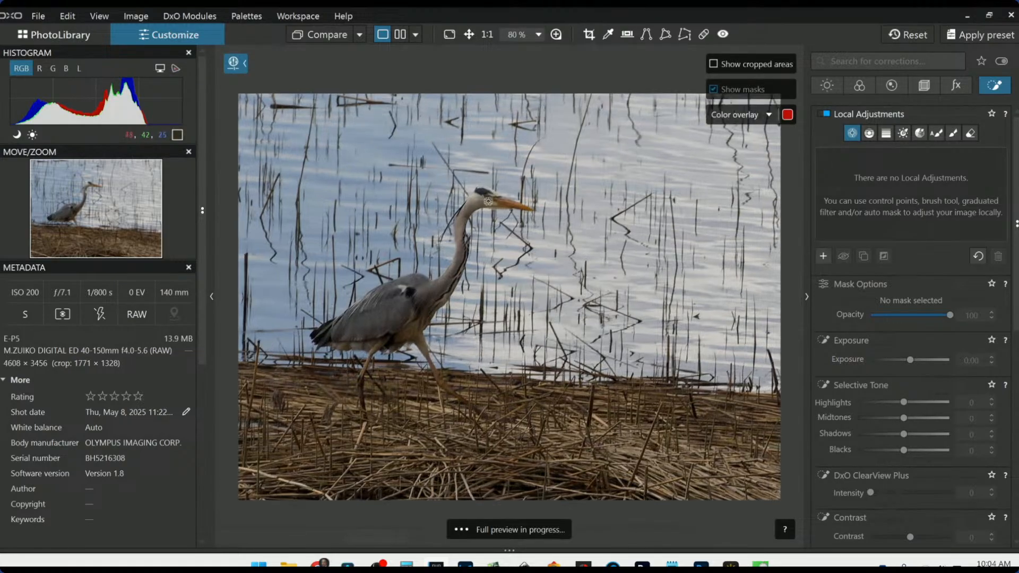
scroll(488, 201, "up", 5)
left_click(483, 156)
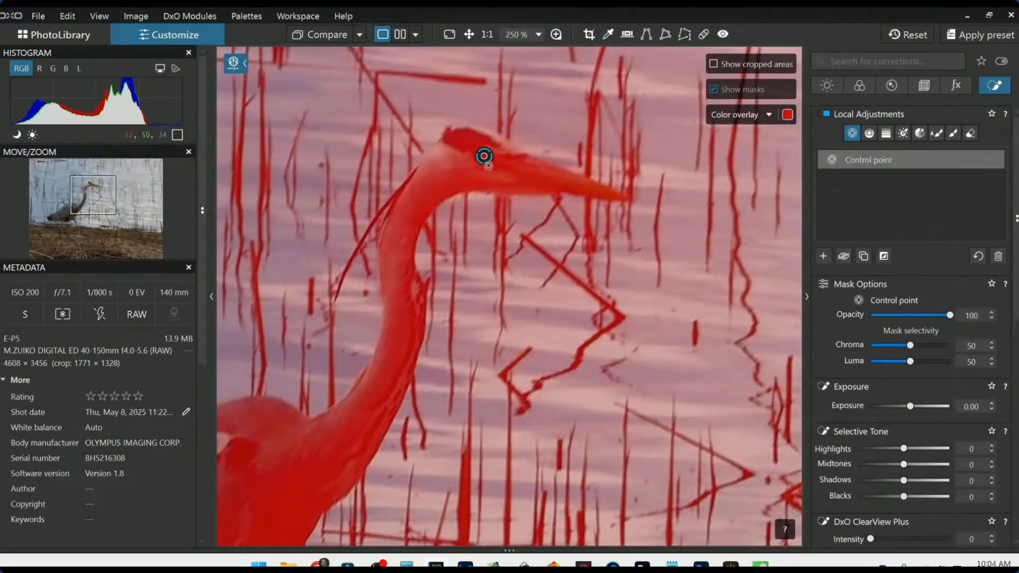
scroll(484, 156, "down", 5)
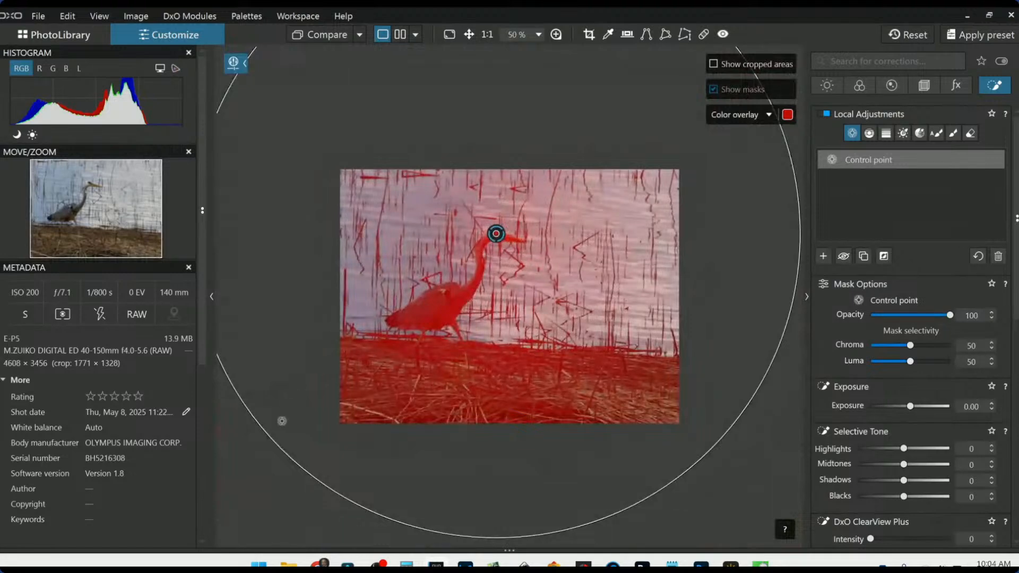
left_click_drag(272, 442, 500, 252)
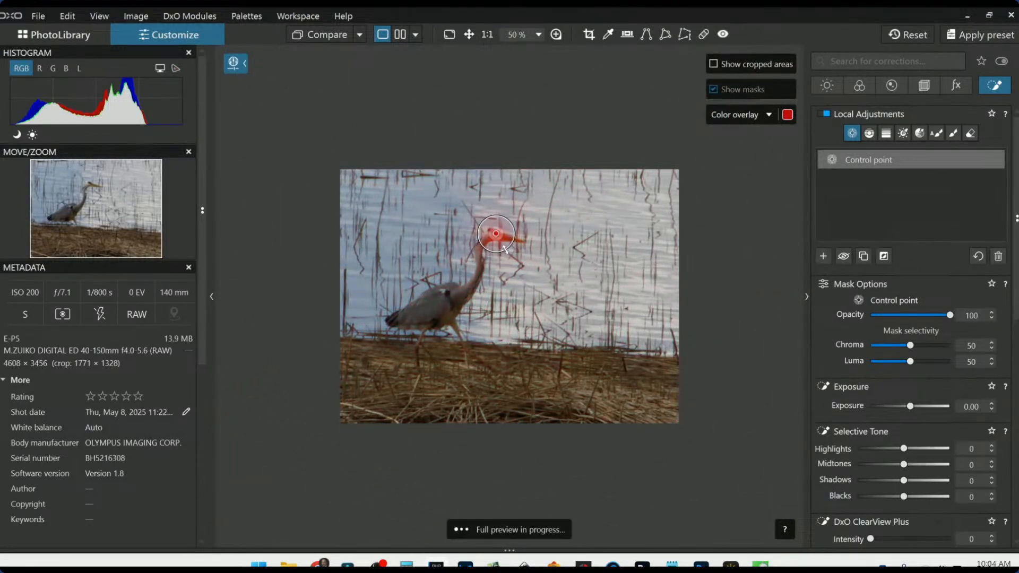
scroll(498, 244, "up", 1)
scroll(498, 245, "up", 4)
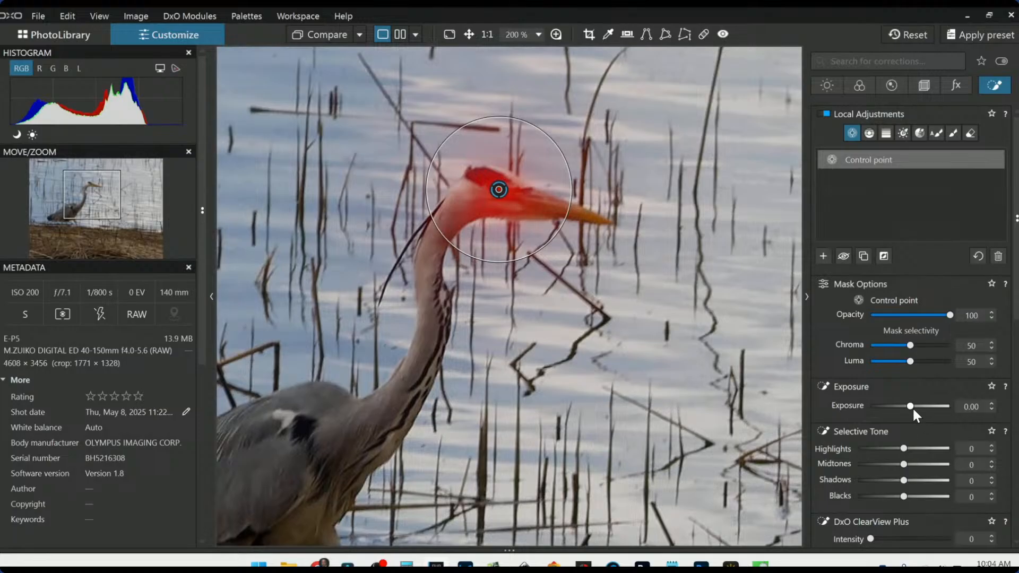
Step: Set the head mask's exposure to 0.76 and its ClearView Plus intensity to 31
left_click_drag(912, 407, 918, 404)
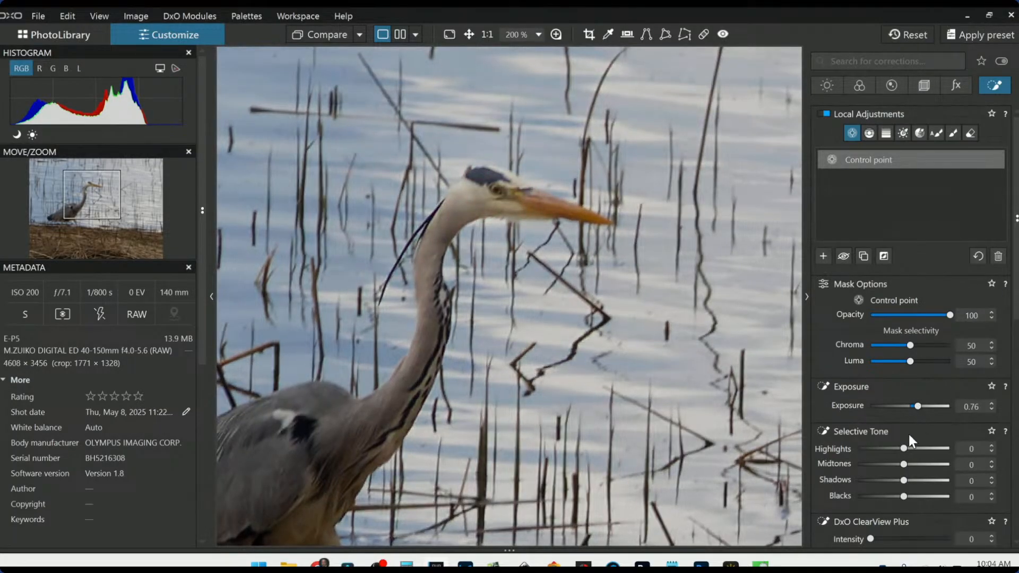
scroll(861, 415, "down", 4)
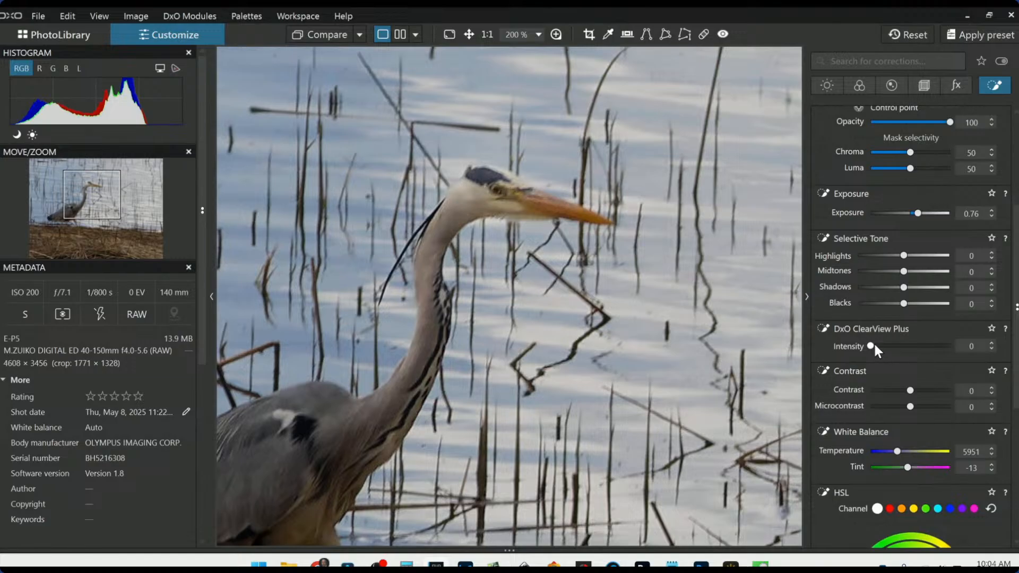
left_click_drag(874, 345, 895, 345)
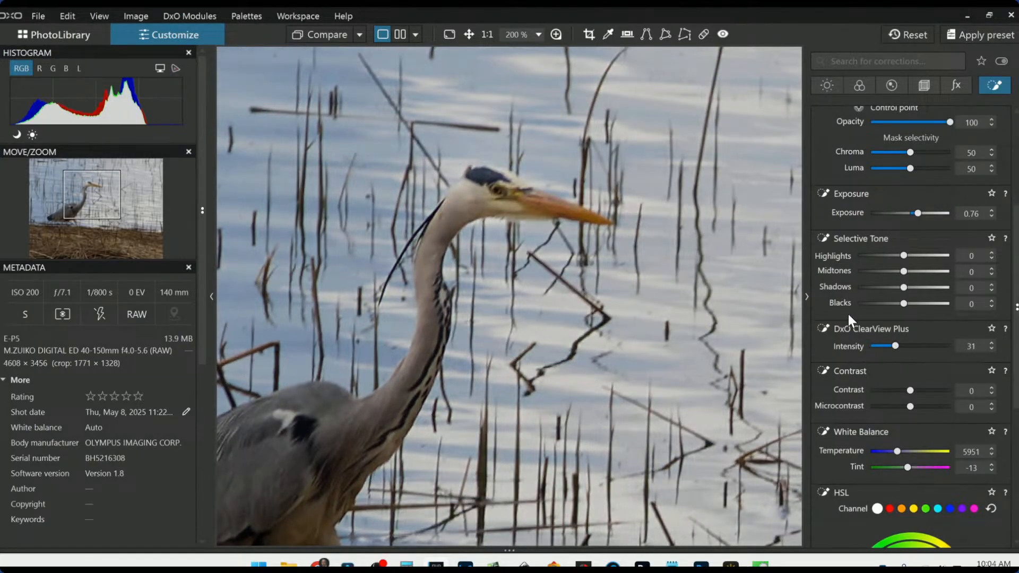
Step: Add a new local adjustment mask with a control point on the heron's beak
scroll(847, 311, "up", 3)
scroll(846, 307, "up", 2)
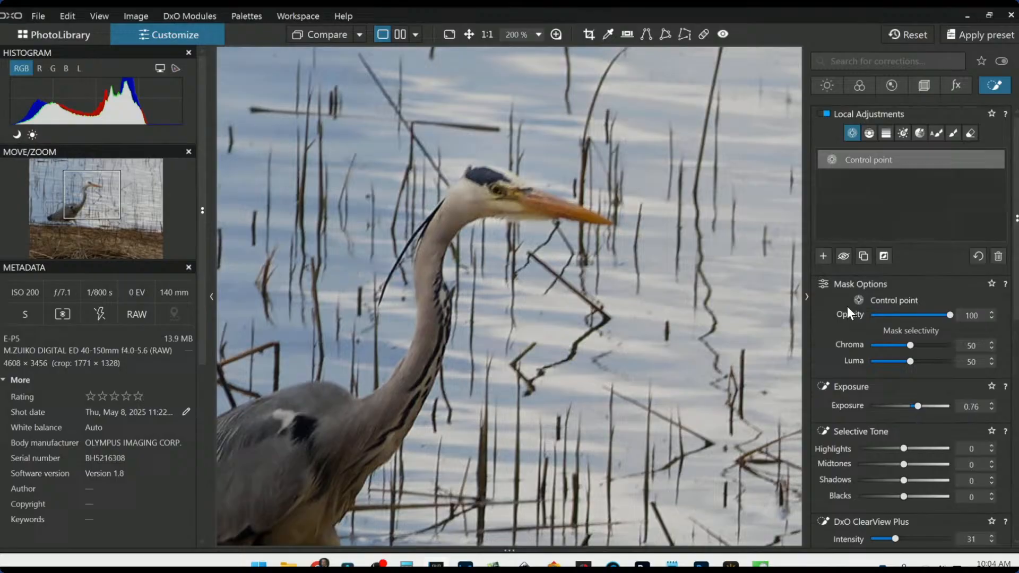
left_click(822, 259)
left_click(558, 209)
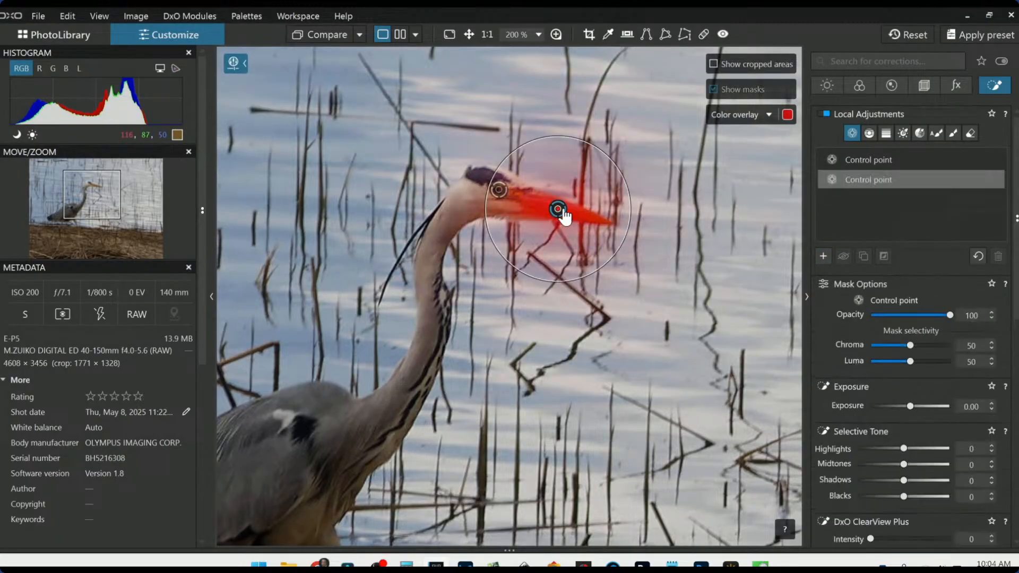
Step: Set the beak mask's midtones to 42, ClearView Plus intensity to 43 and microcontrast to 18
scroll(922, 402, "down", 3)
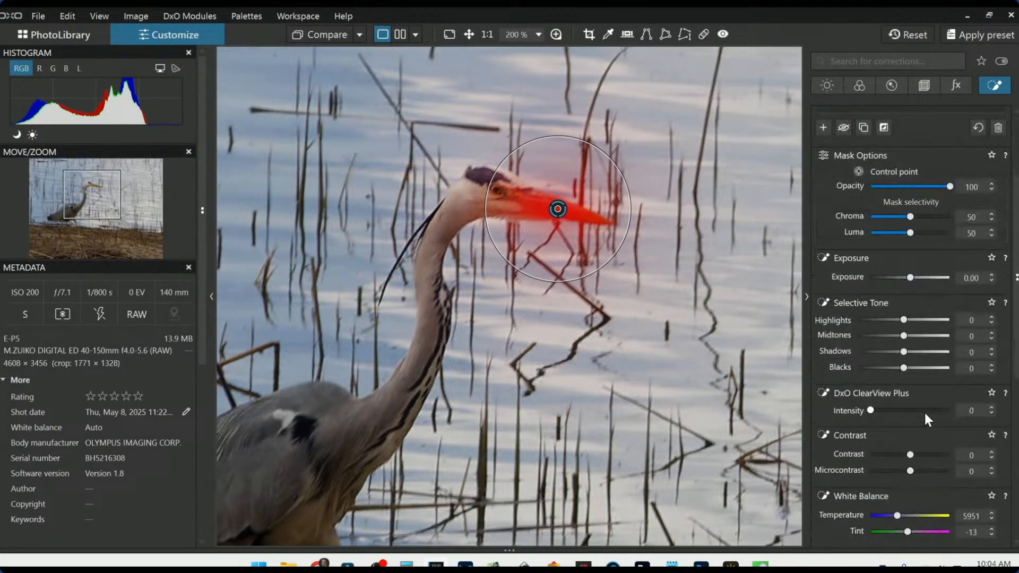
left_click(922, 336)
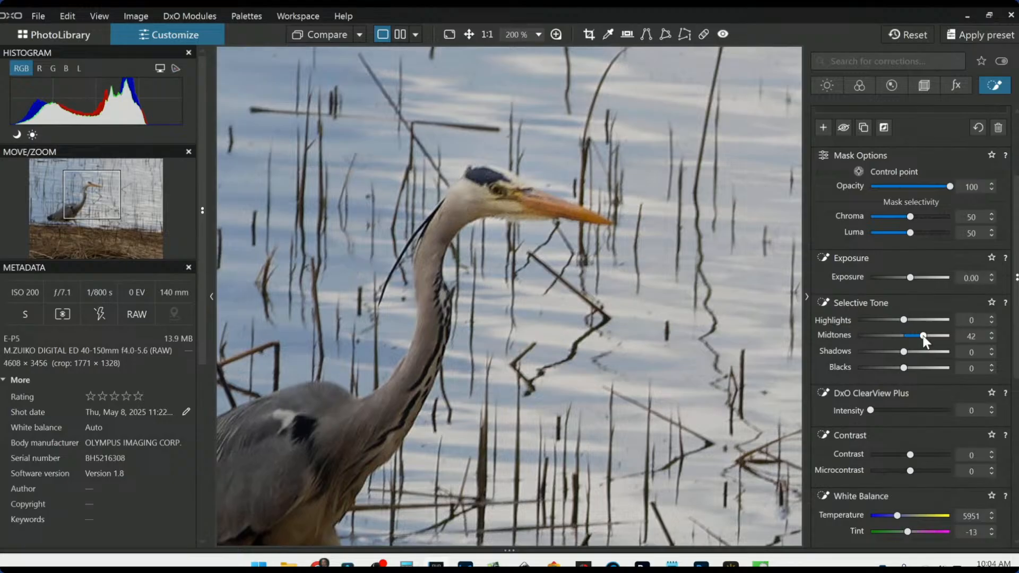
left_click(904, 411)
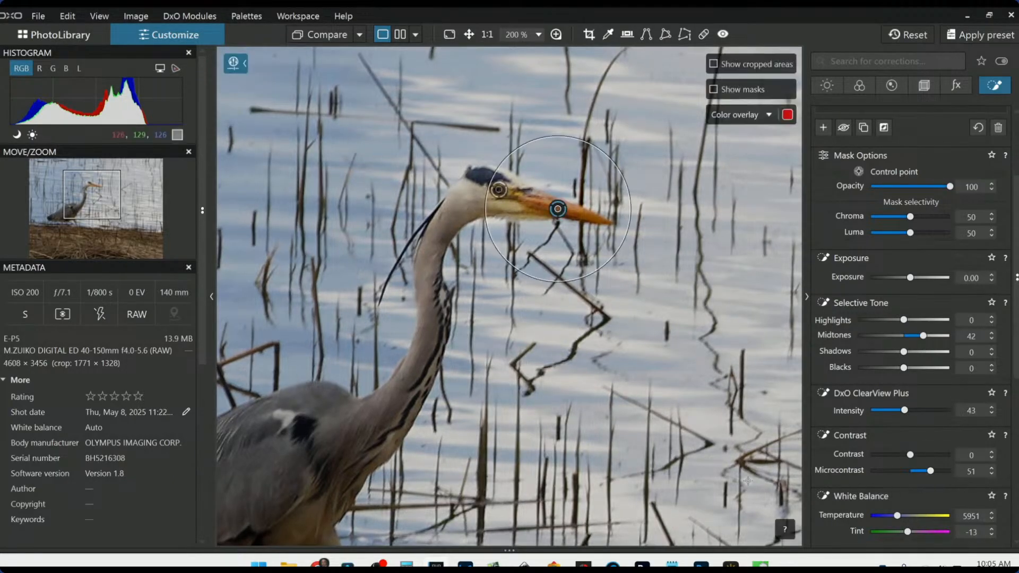
left_click(916, 468)
Step: Add a new mask with a control point on the heron's body and enlarge its circle to cover most of the wing
scroll(625, 406, "down", 2)
scroll(625, 407, "down", 2)
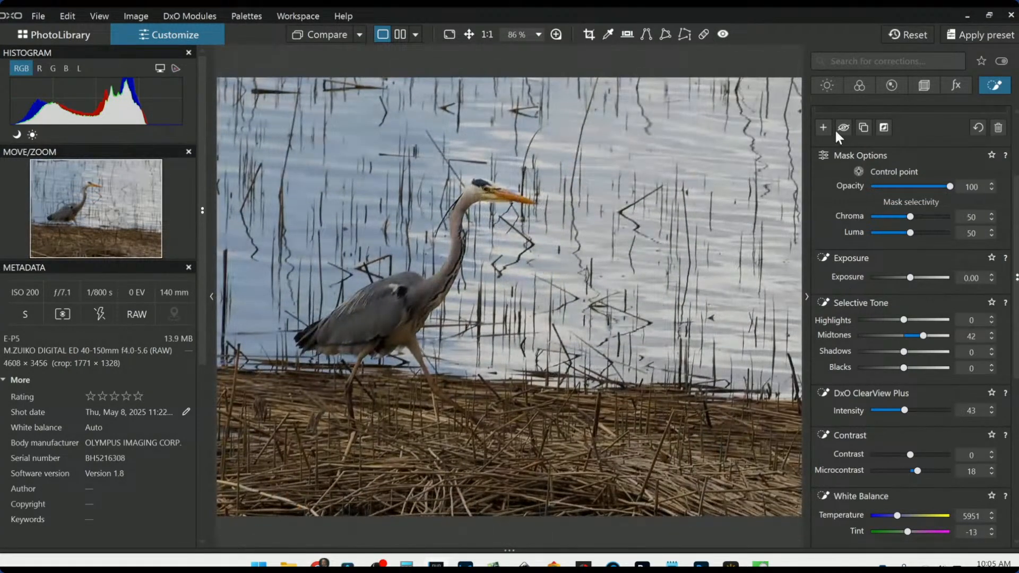
scroll(829, 266, "up", 2)
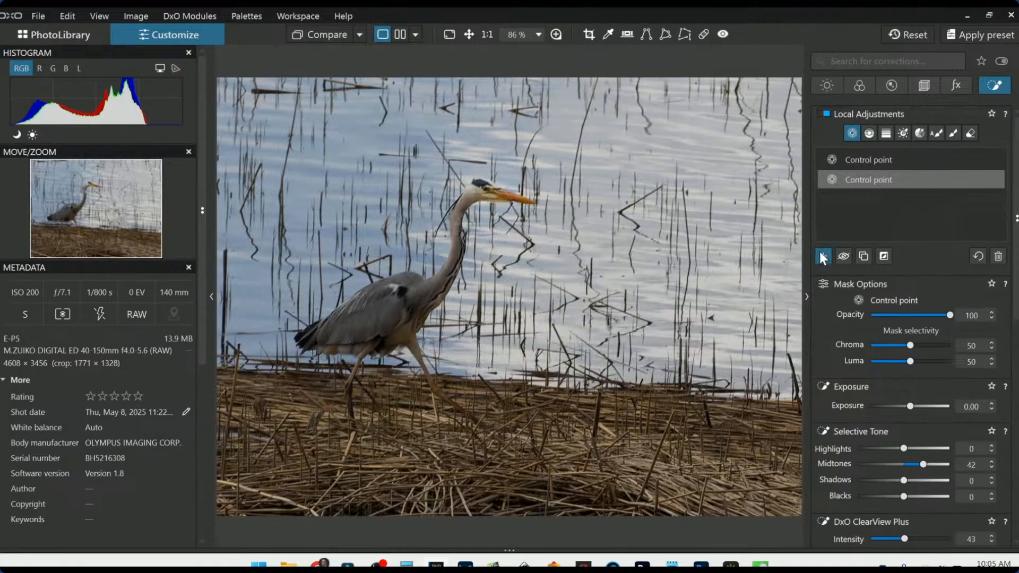
left_click(823, 256)
left_click(364, 324)
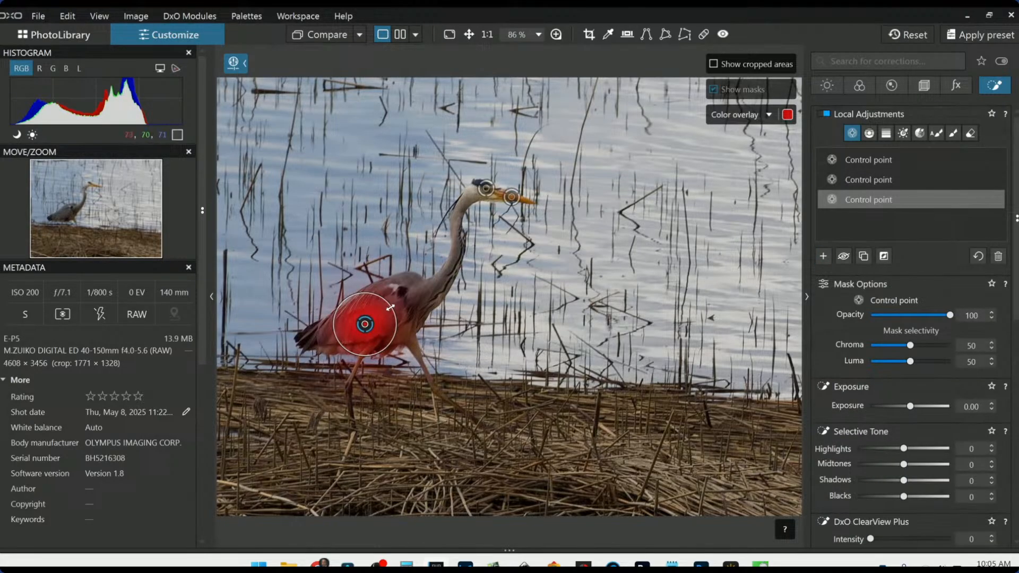
left_click_drag(391, 307, 413, 301)
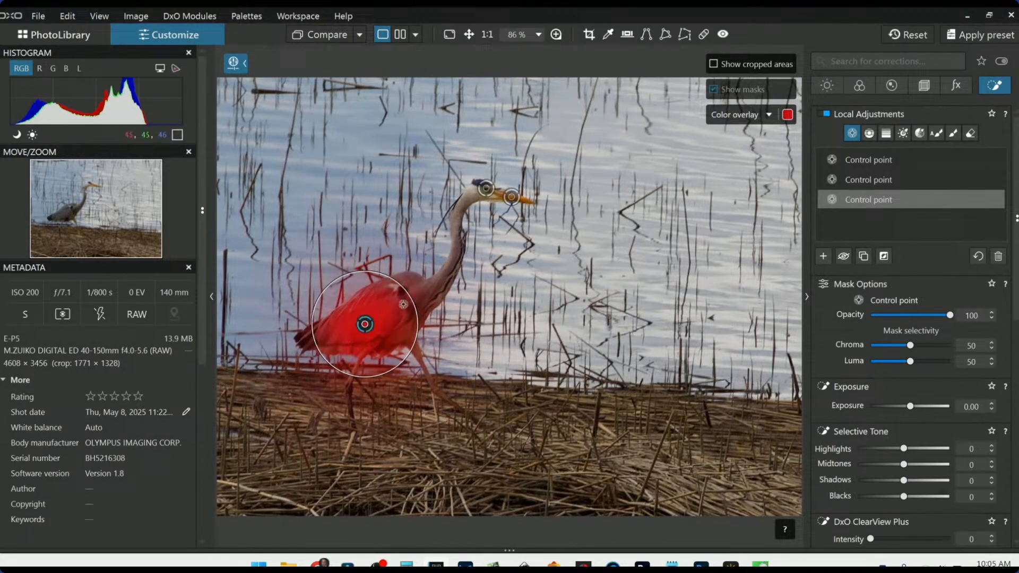
Step: Extend the body mask with further control points on the upper back, neck base, rear wing and tail, using smaller circles where needed
left_click(400, 304)
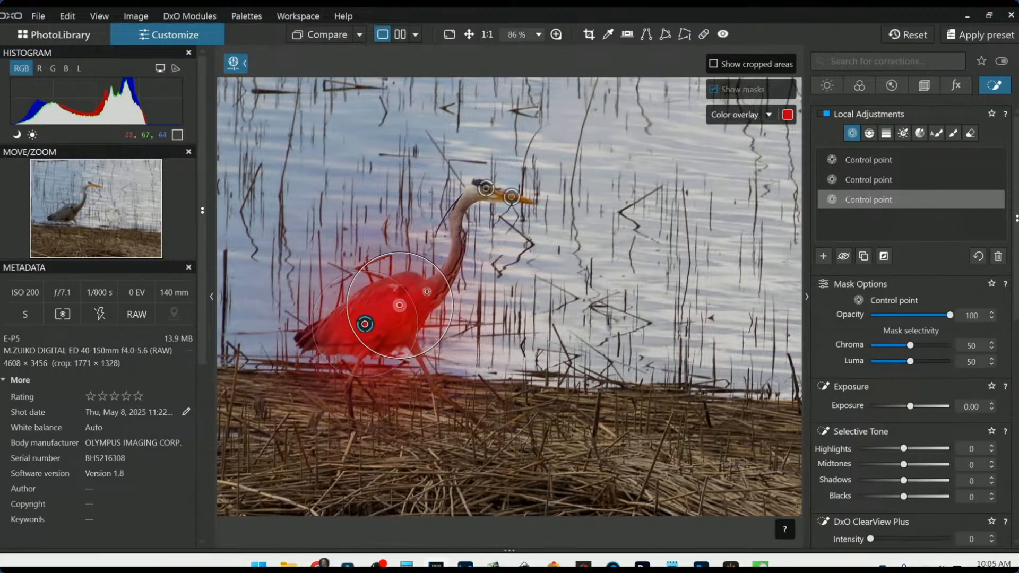
left_click(430, 290)
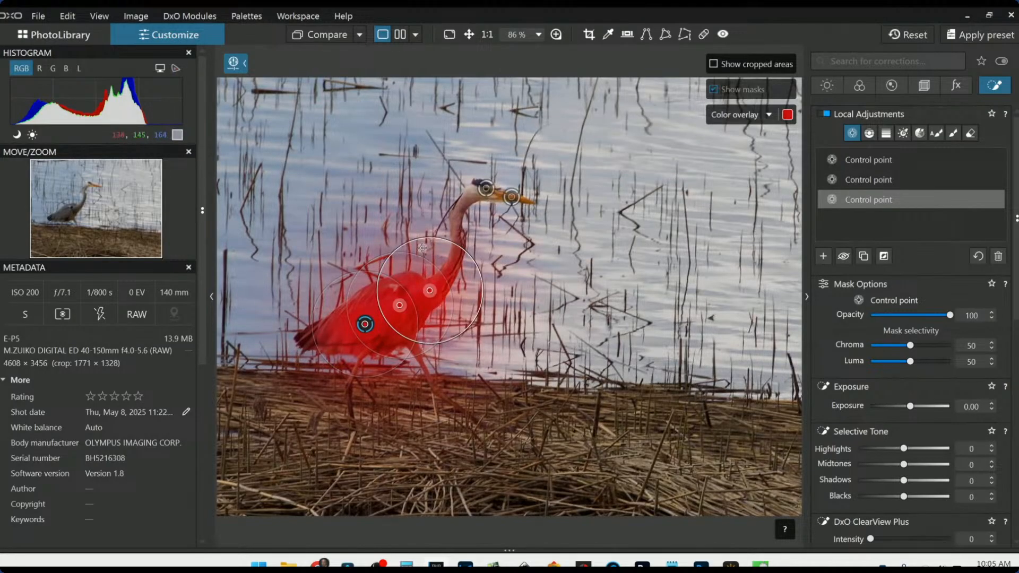
left_click_drag(419, 239, 363, 287)
left_click(342, 334)
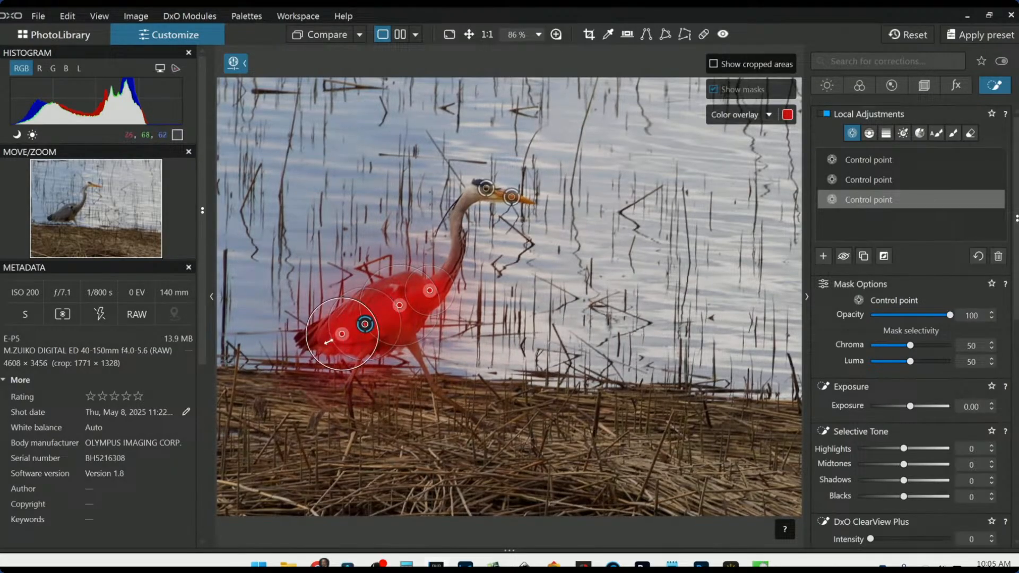
left_click(322, 338)
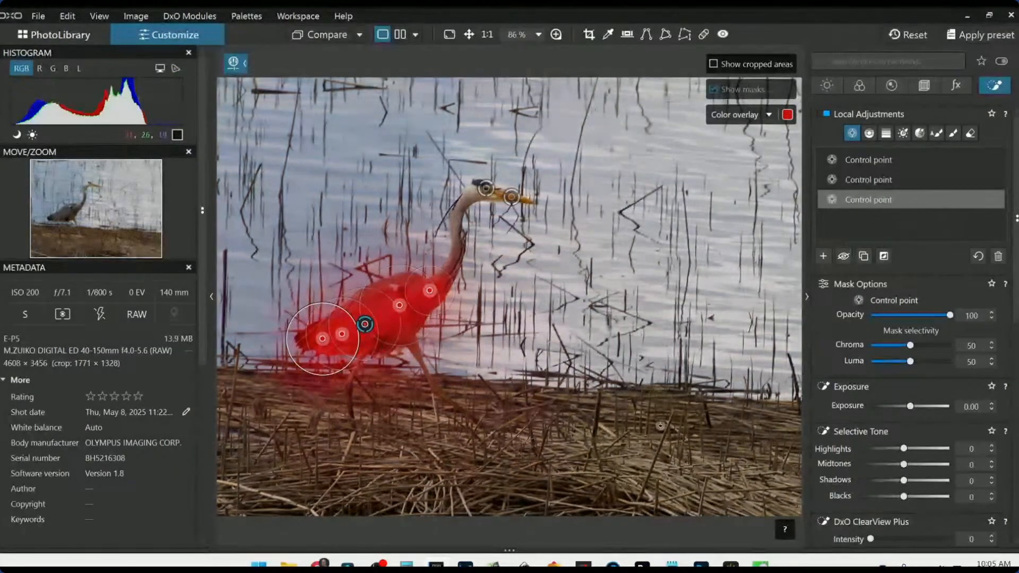
Step: Add five control points with small circles down the heron's front leg to include it in the body mask
scroll(441, 382, "up", 5)
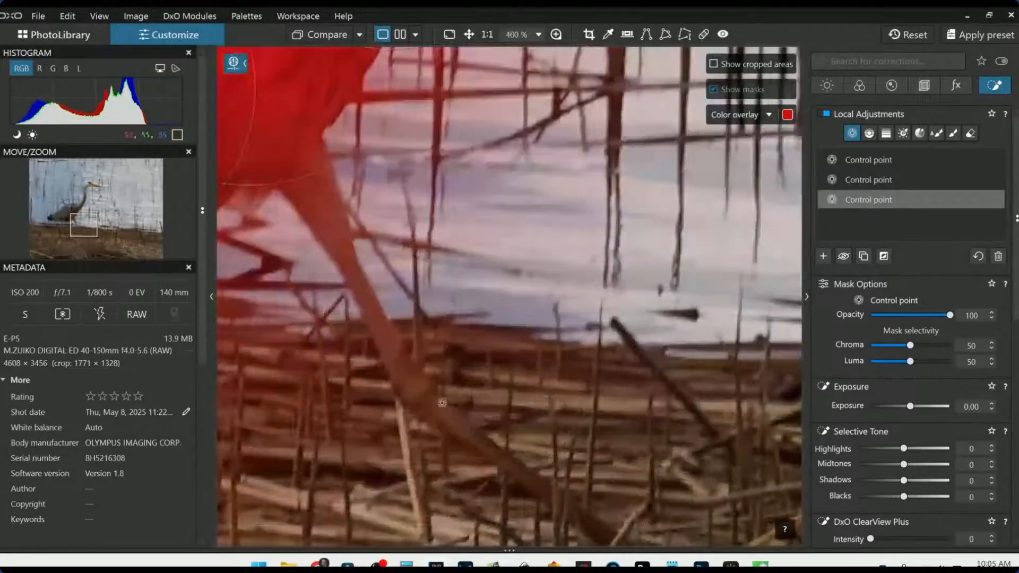
left_click(372, 308)
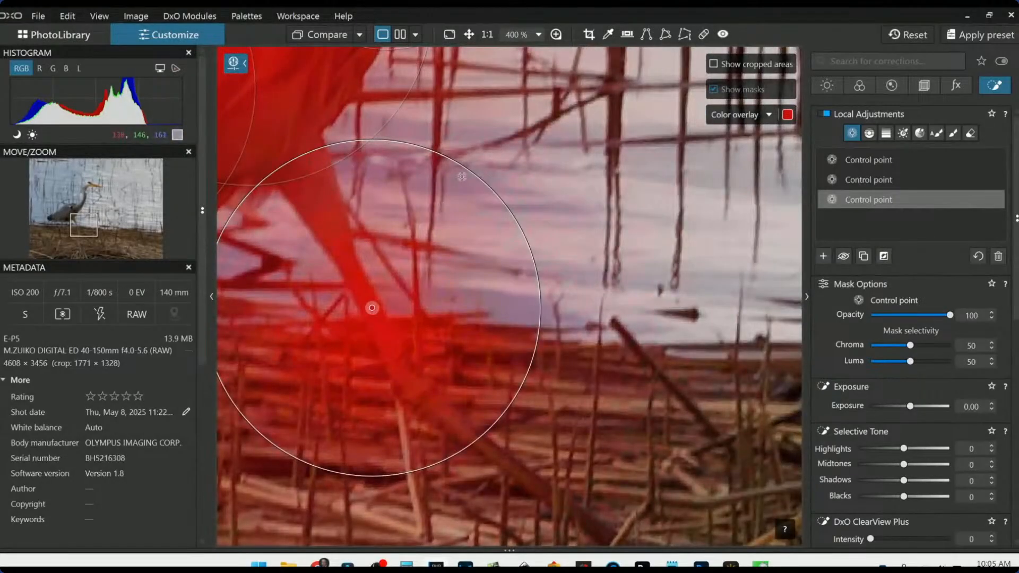
left_click_drag(466, 168, 361, 270)
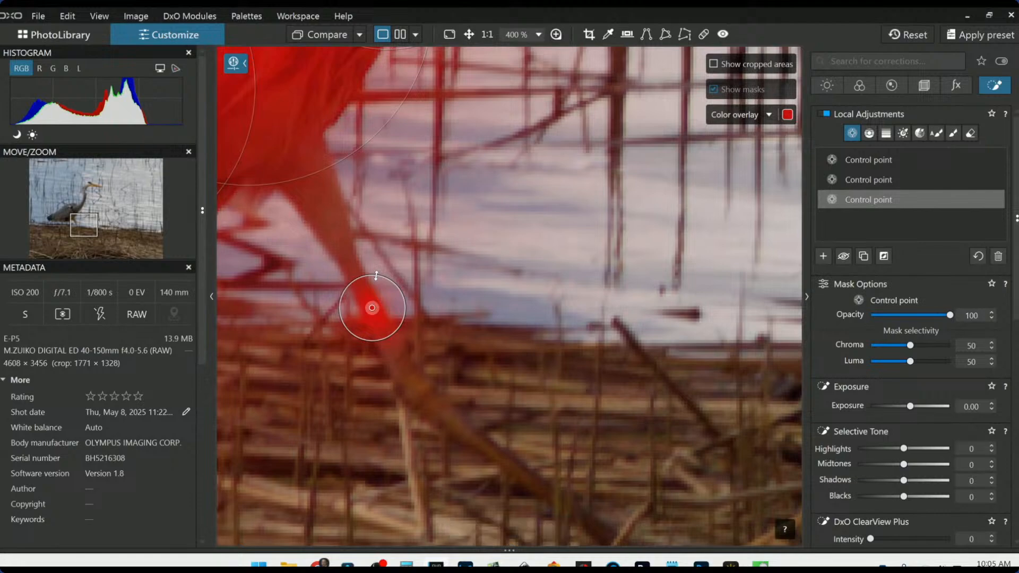
left_click(351, 264)
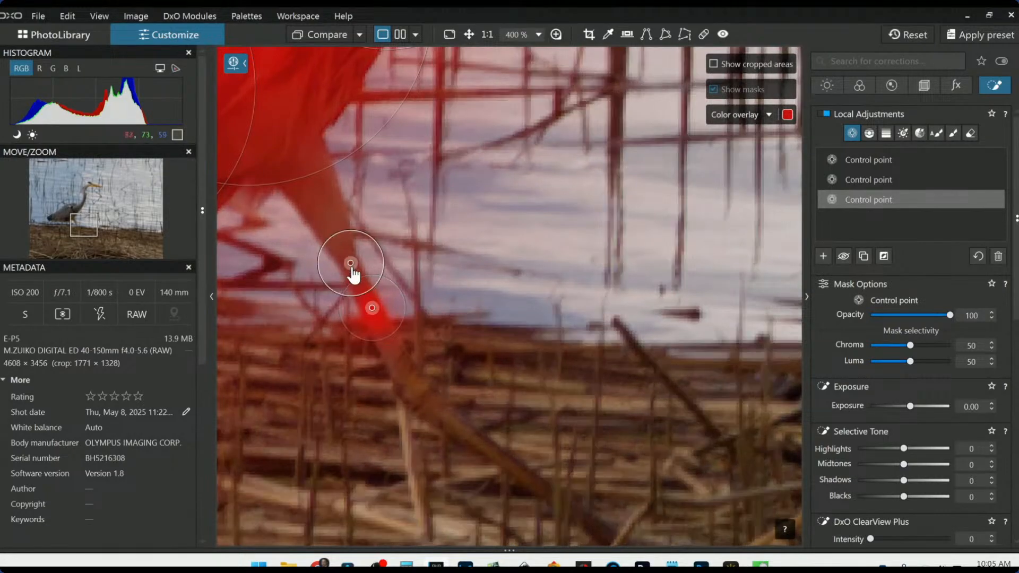
left_click(400, 362)
left_click(426, 401)
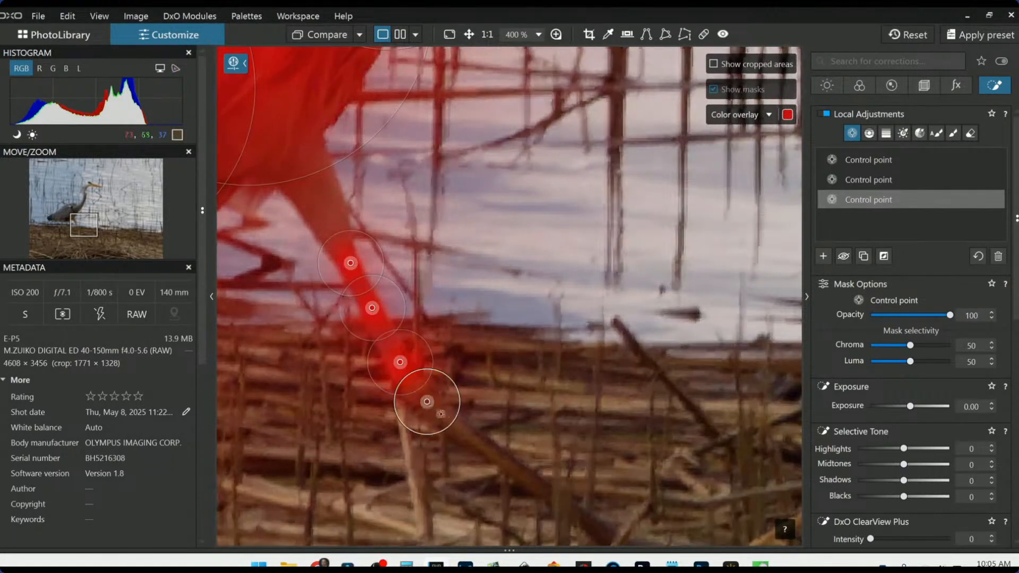
left_click(464, 434)
Step: Add four small control points down the heron's rear leg to the same body mask
scroll(321, 408, "down", 5)
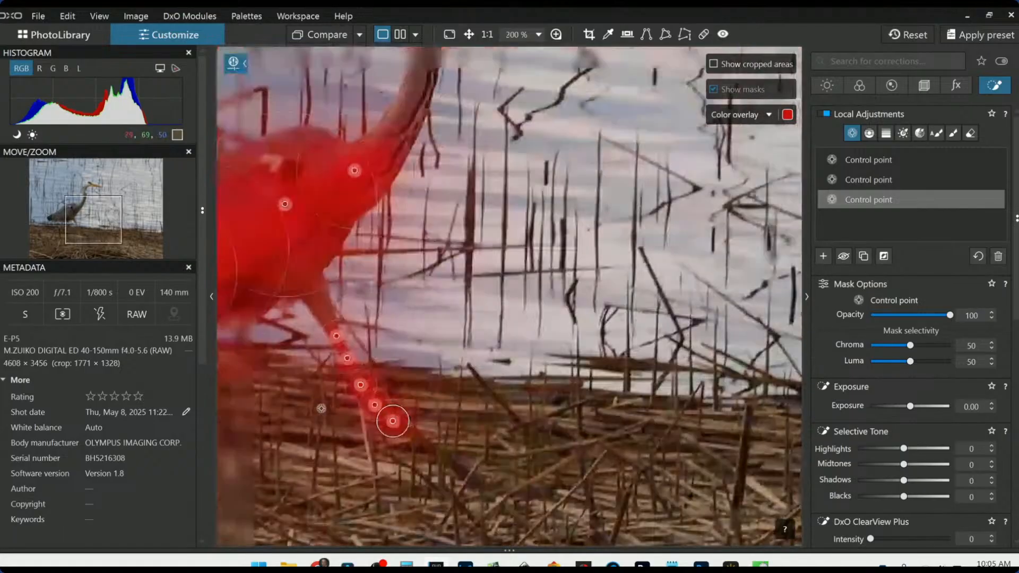
scroll(315, 422, "up", 4)
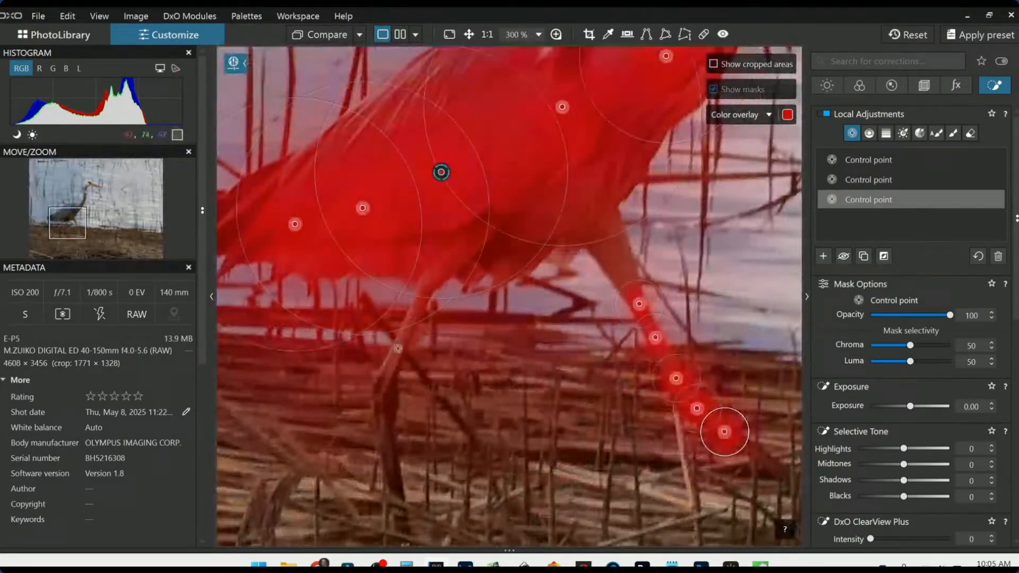
left_click(400, 341)
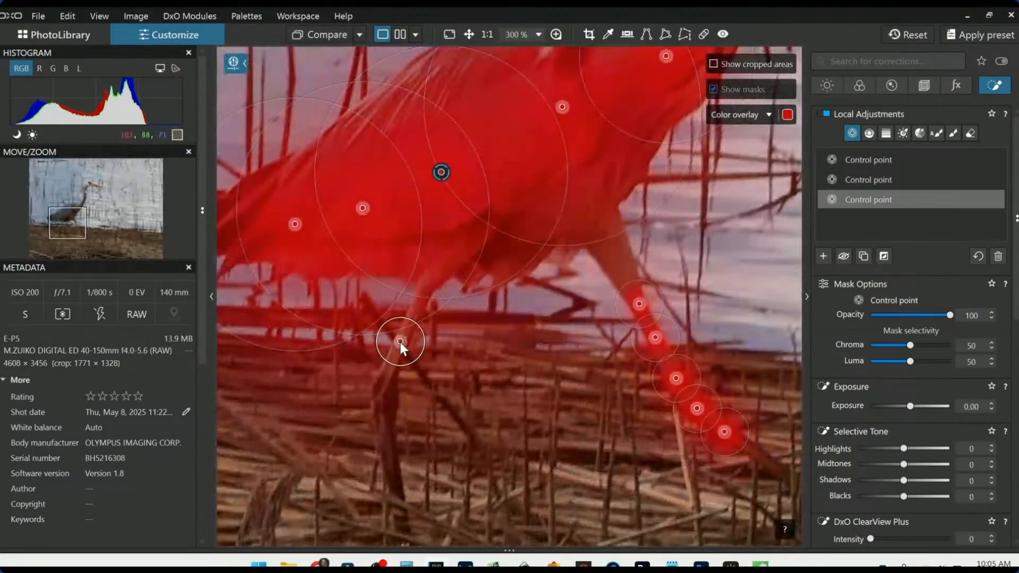
left_click(389, 373)
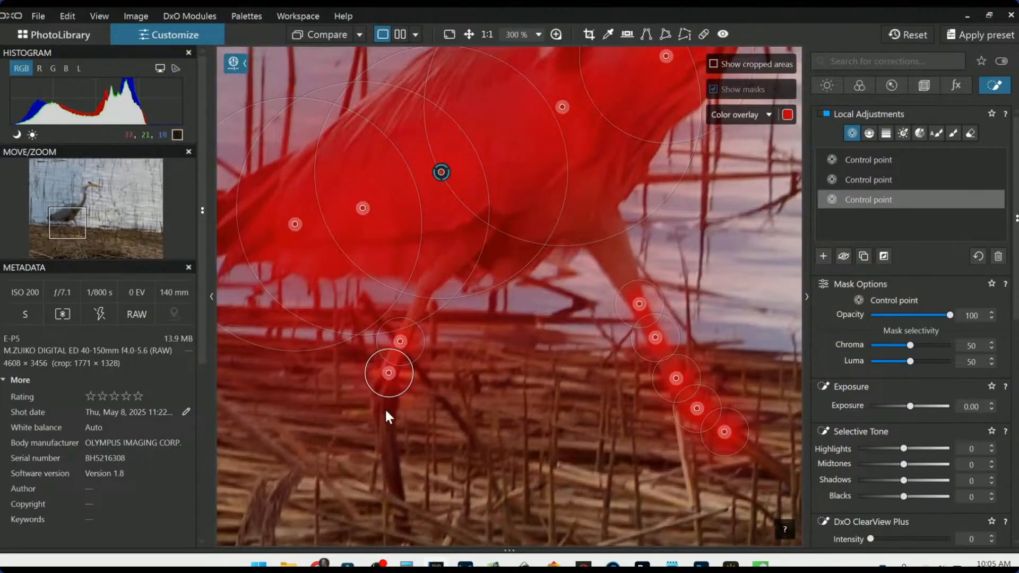
left_click(385, 410)
left_click(390, 447)
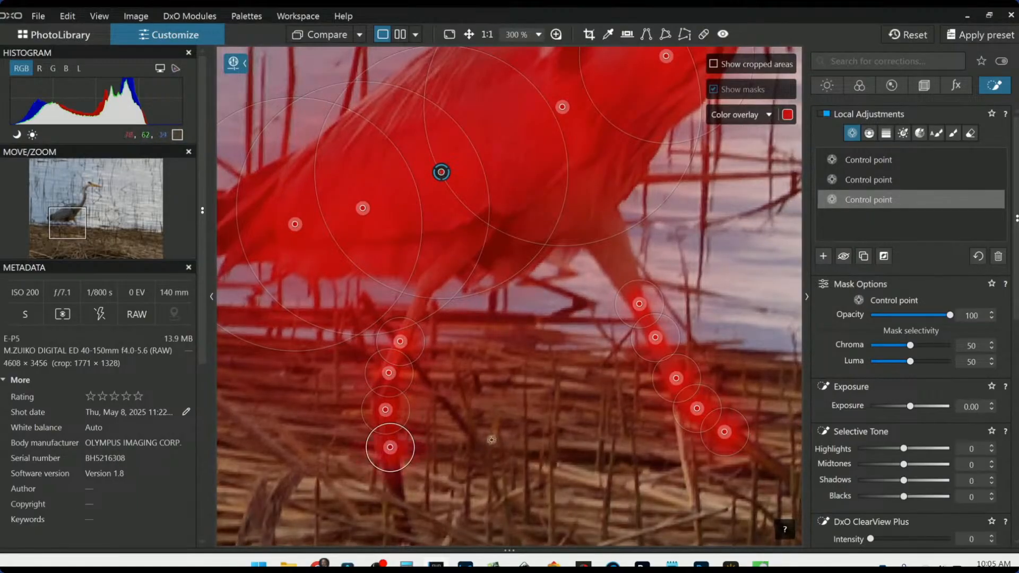
Step: Extend the body mask with one more small control point on the heron's lower neck
scroll(390, 451, "down", 3)
scroll(634, 370, "down", 2)
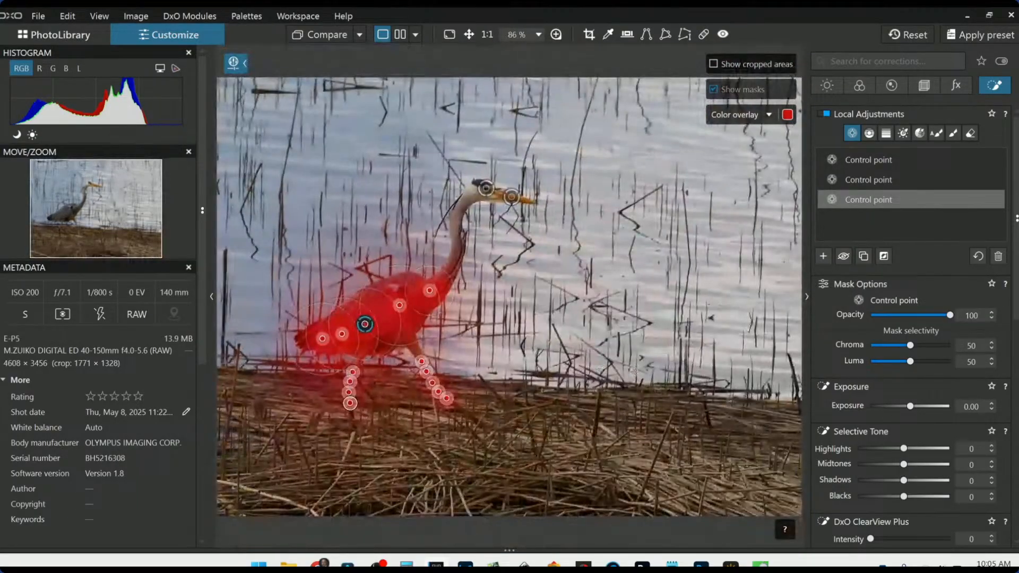
scroll(461, 265, "up", 1)
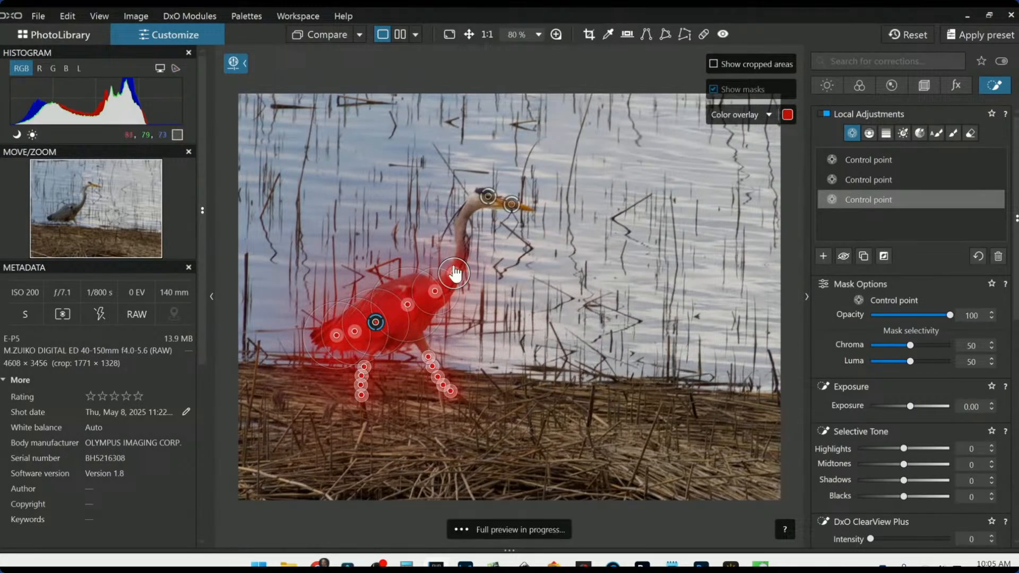
scroll(669, 424, "down", 1)
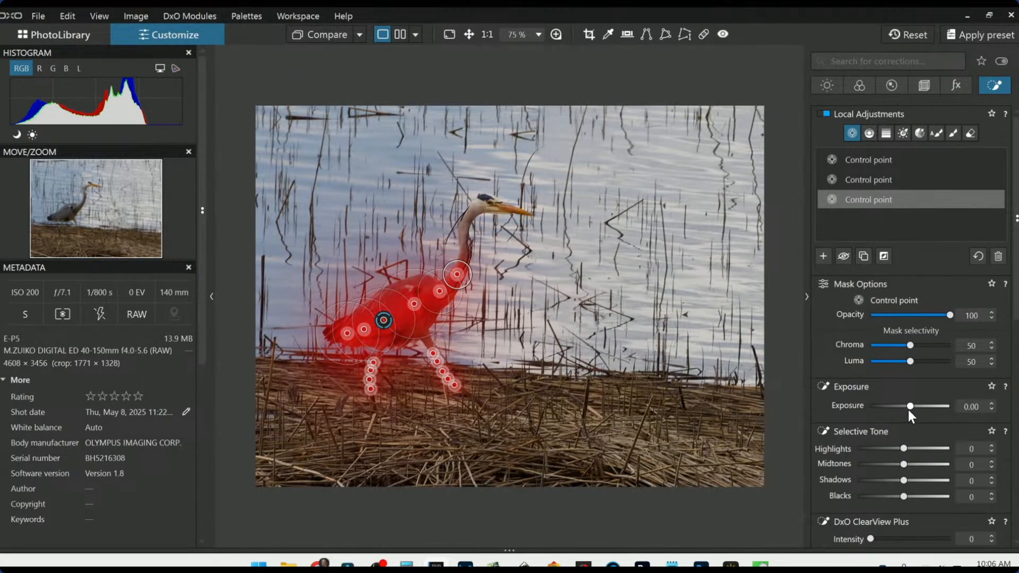
Step: Raise the exposure of the heron's body and legs mask to 1.60
scroll(909, 408, "up", 1)
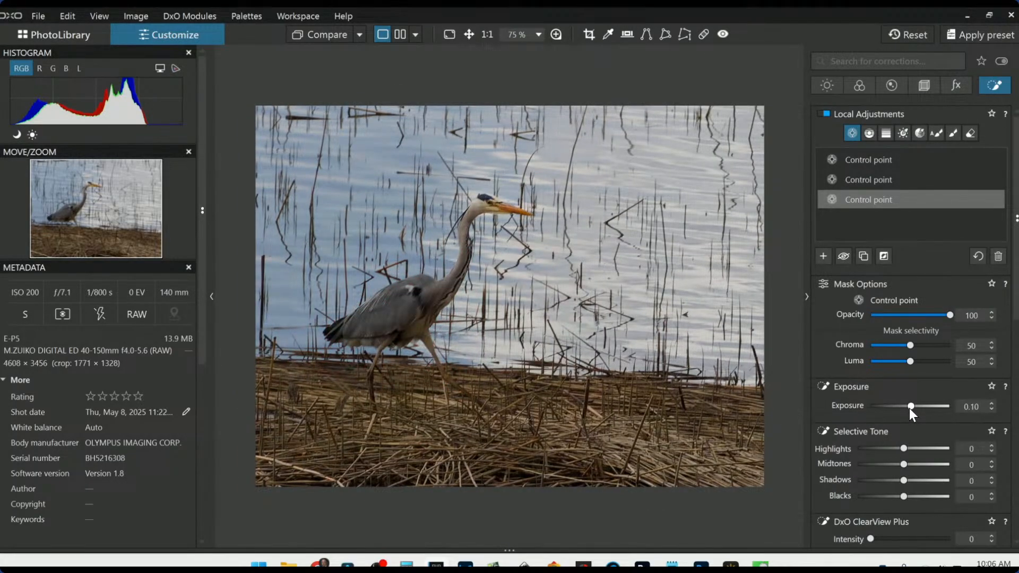
scroll(909, 409, "up", 6)
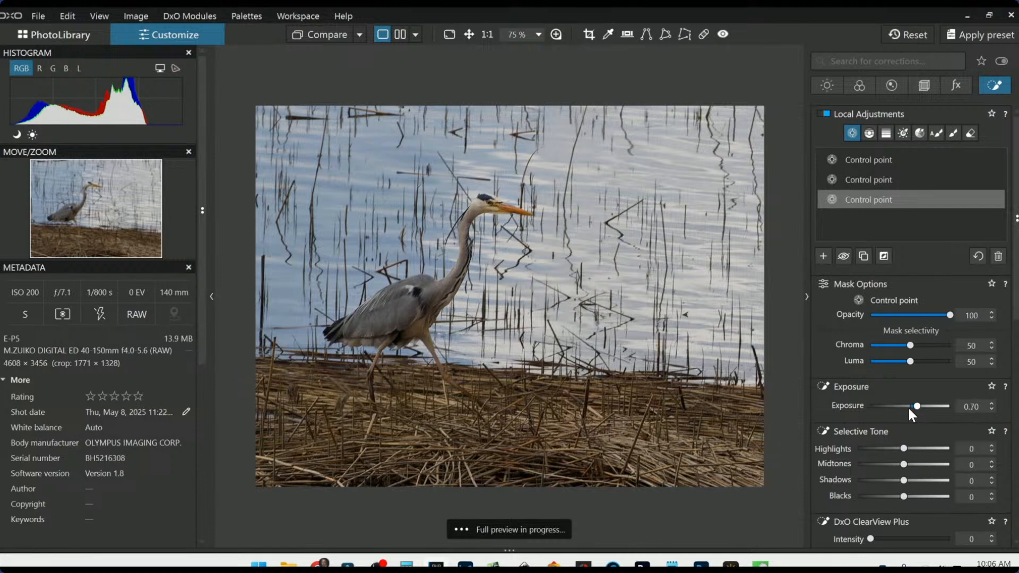
scroll(908, 408, "up", 3)
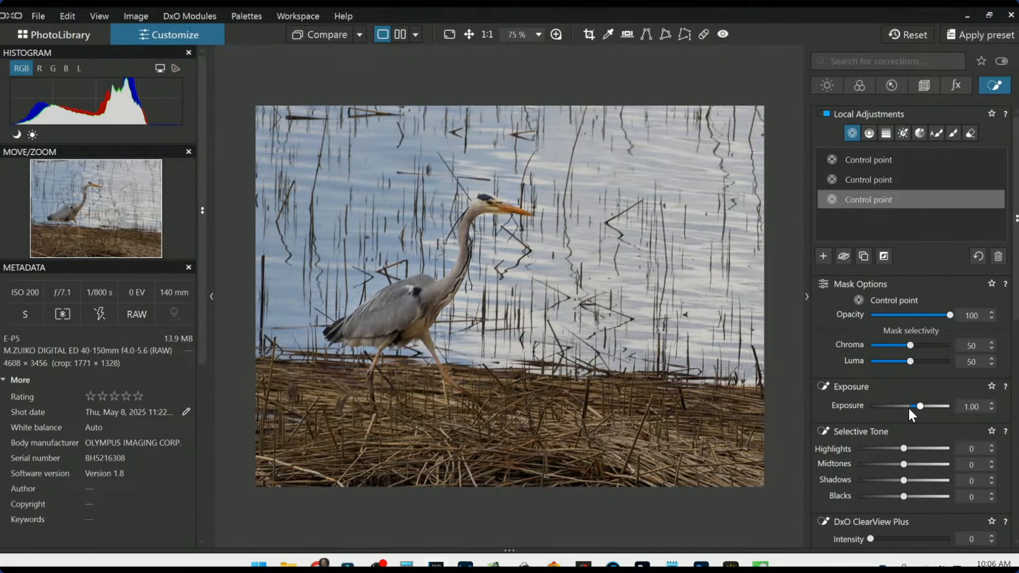
scroll(909, 409, "up", 2)
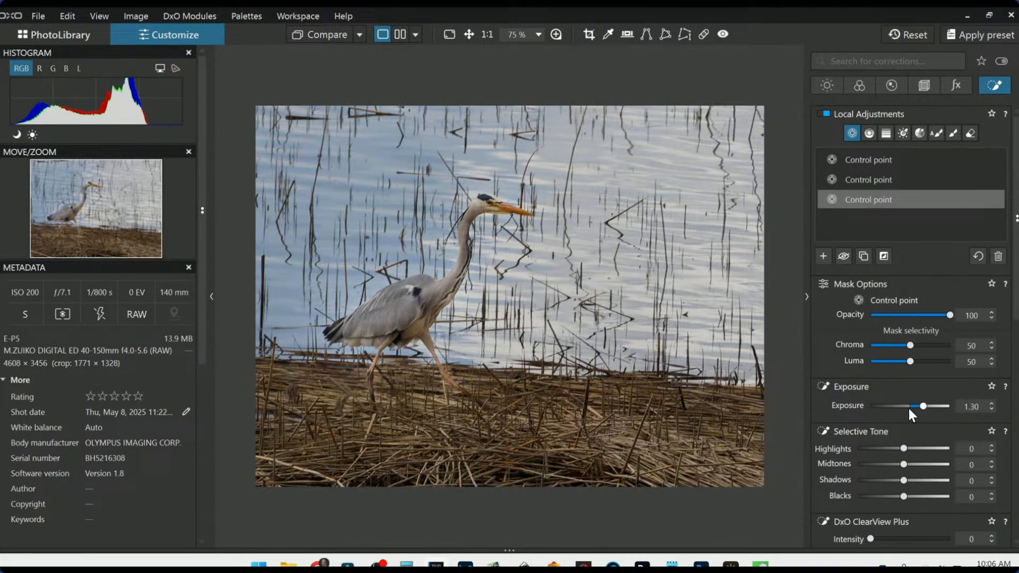
scroll(908, 408, "up", 3)
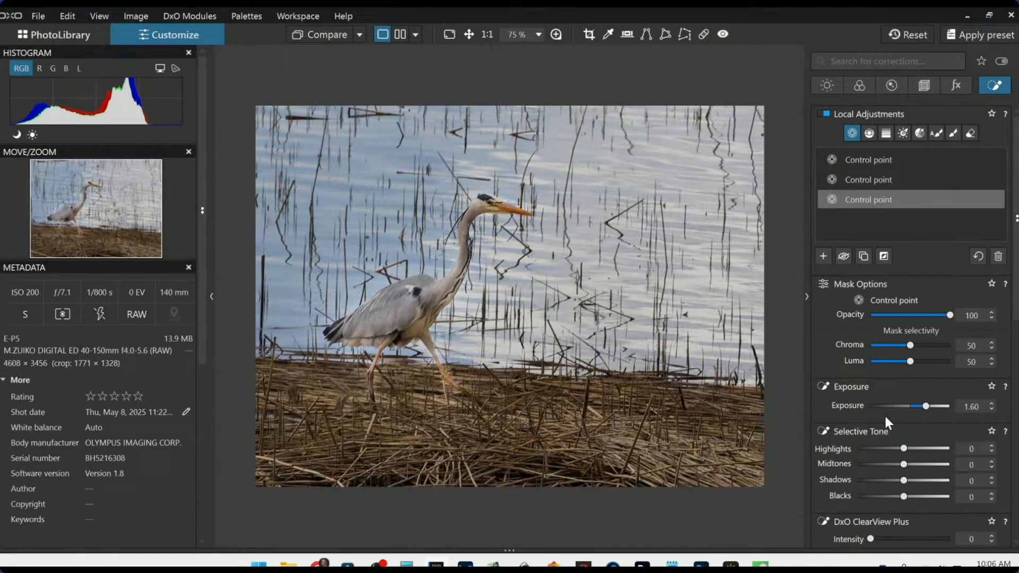
Step: Set the body mask's microcontrast to 61 and its ClearView Plus intensity to 21
scroll(878, 422, "down", 5)
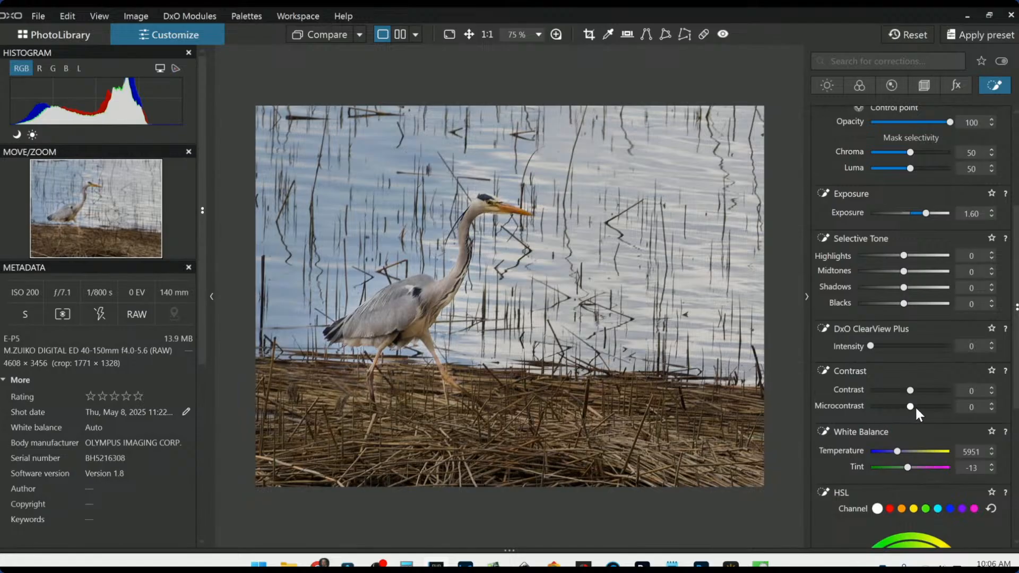
left_click_drag(916, 408, 934, 407)
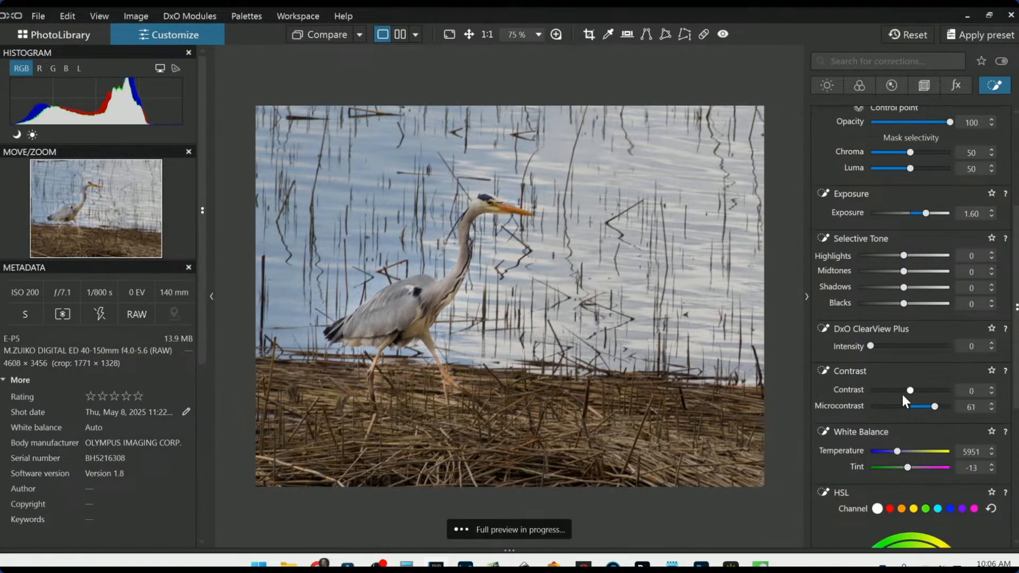
left_click_drag(871, 346, 887, 349)
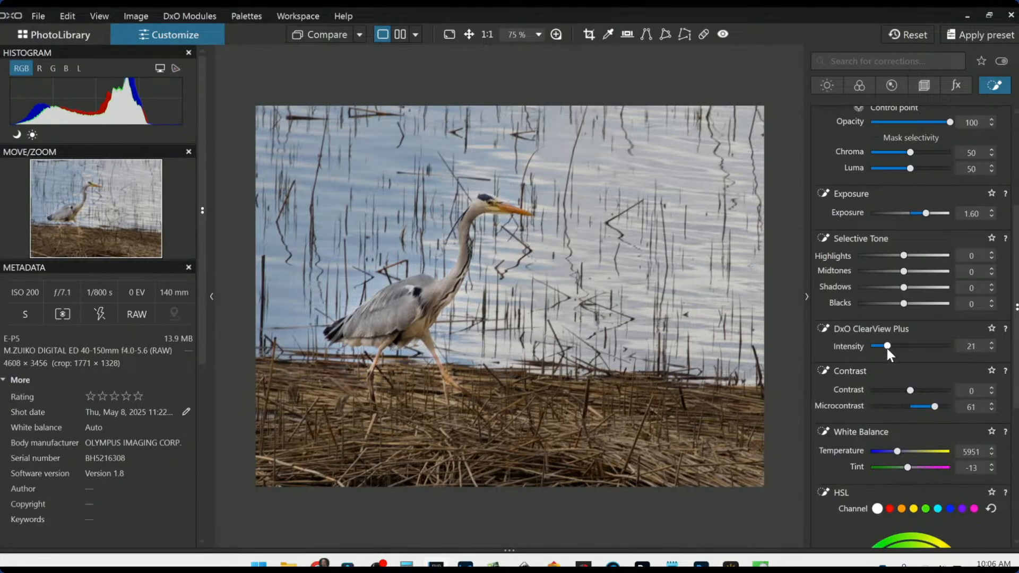
Step: Set the body mask's HSL vibrancy to 35
scroll(848, 395, "down", 6)
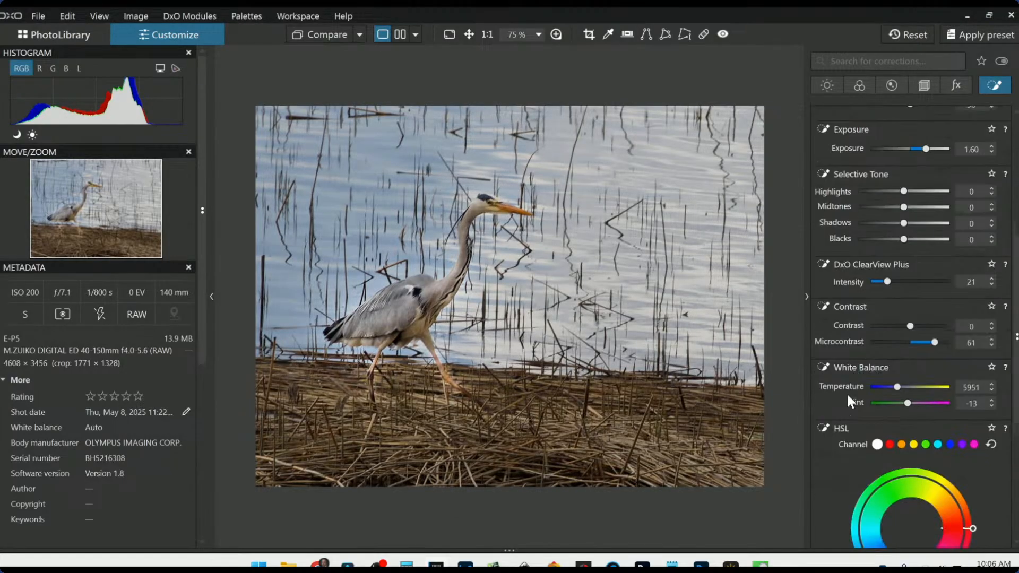
scroll(865, 376, "down", 1)
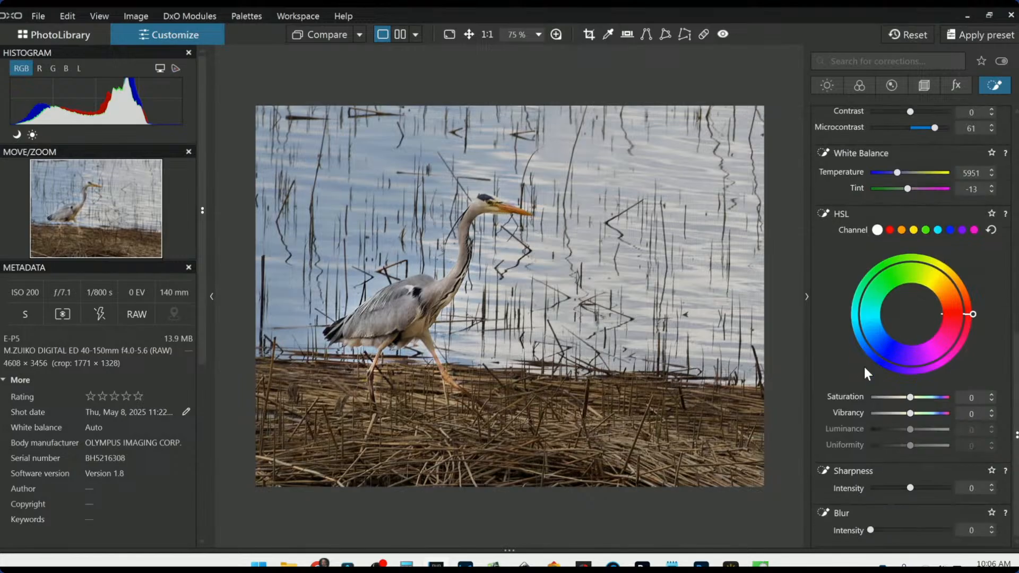
left_click_drag(909, 413, 924, 412)
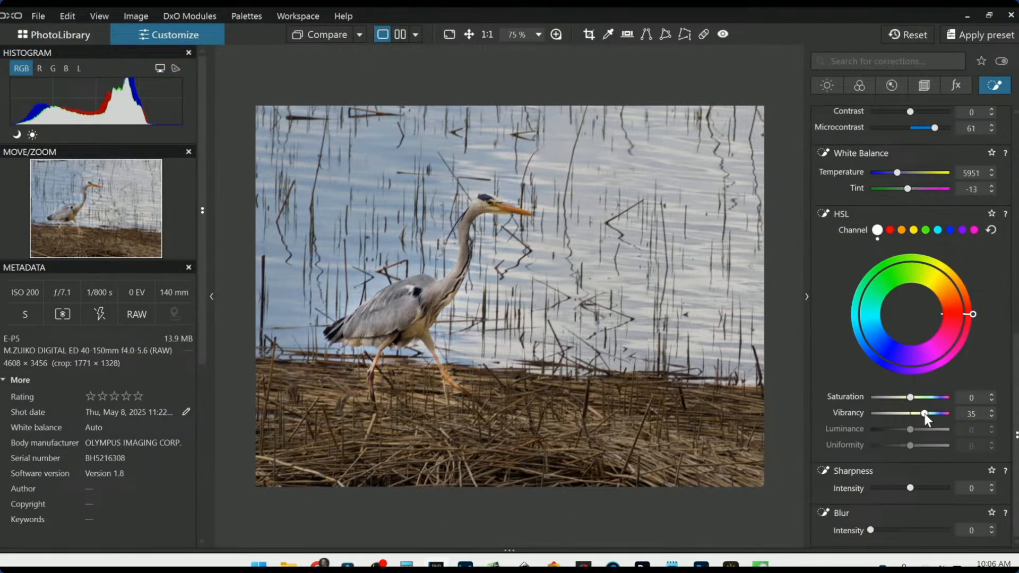
Step: Select the heron's head mask and set its shadows to 31
key("l")
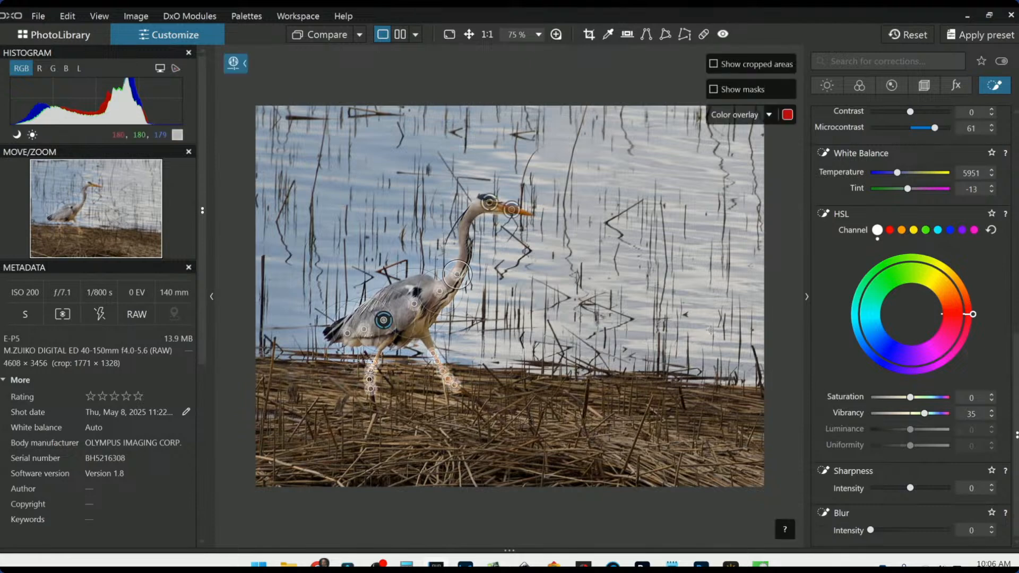
left_click(493, 207)
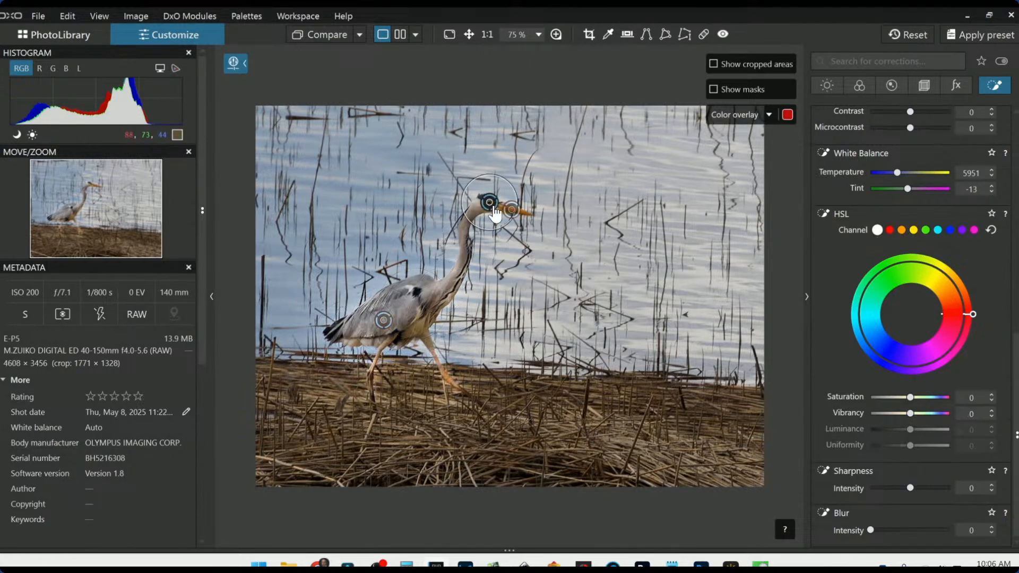
scroll(910, 324, "up", 10)
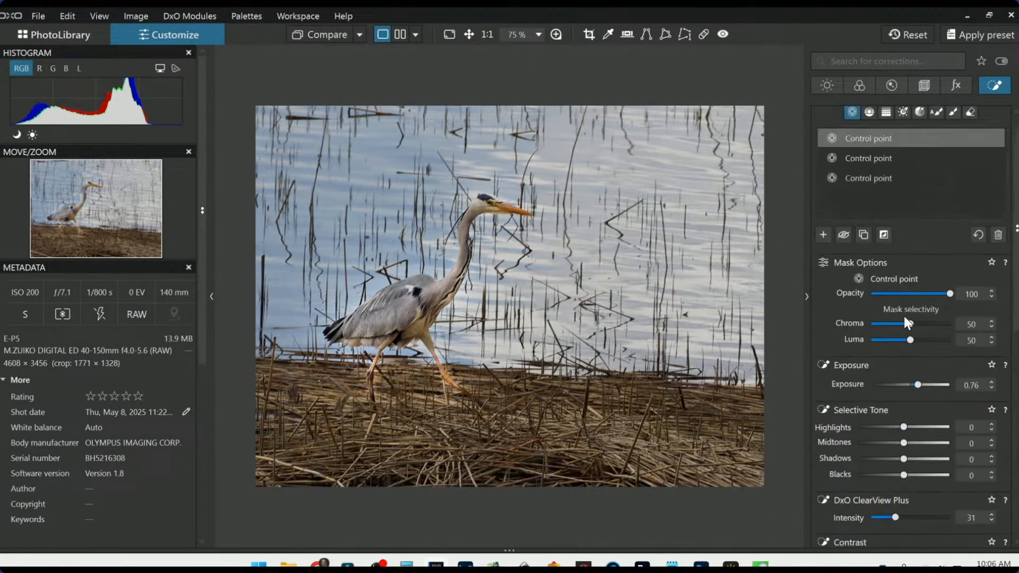
scroll(919, 372, "up", 1)
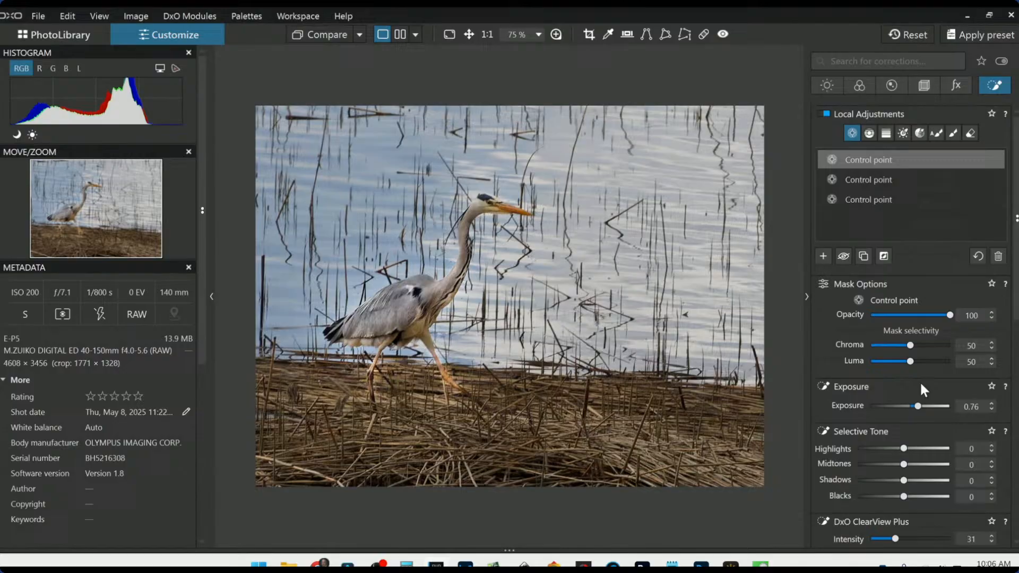
scroll(927, 418, "down", 3)
left_click(923, 416)
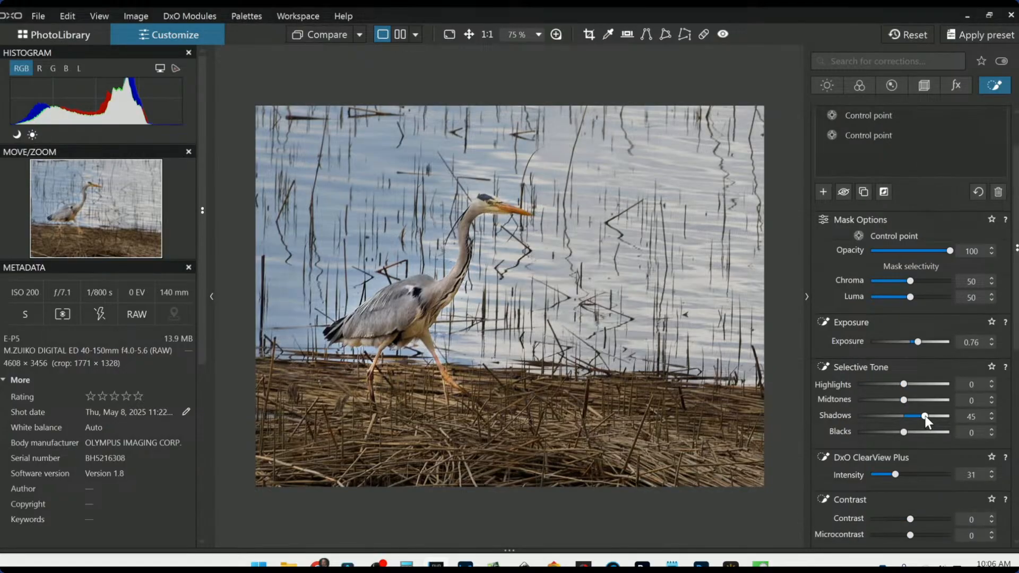
left_click_drag(921, 415, 920, 415)
left_click_drag(920, 415, 918, 415)
scroll(872, 364, "up", 1)
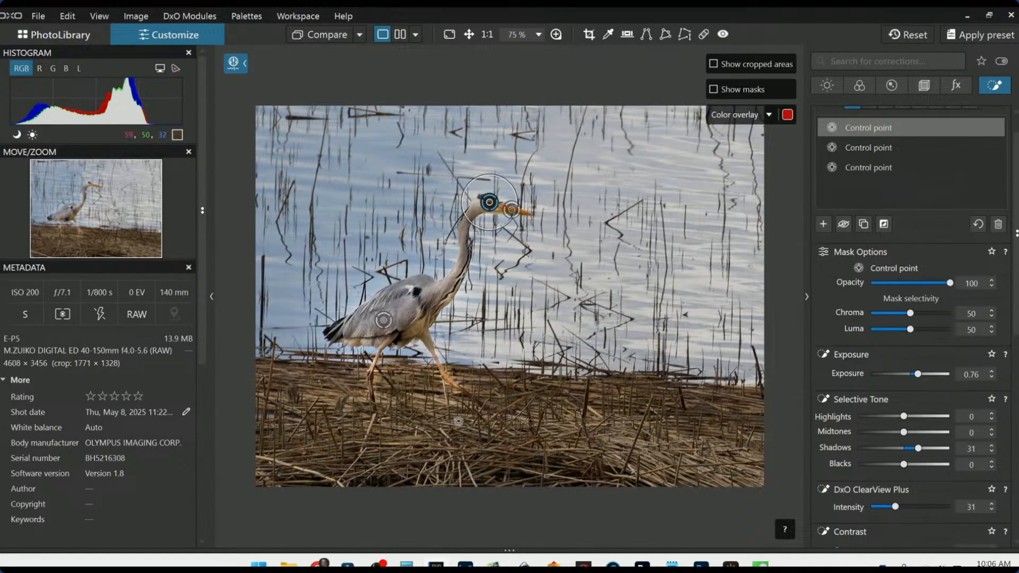
Step: Select the heron's body mask, remove its control points along both legs, and deselect the mask
scroll(459, 421, "up", 1)
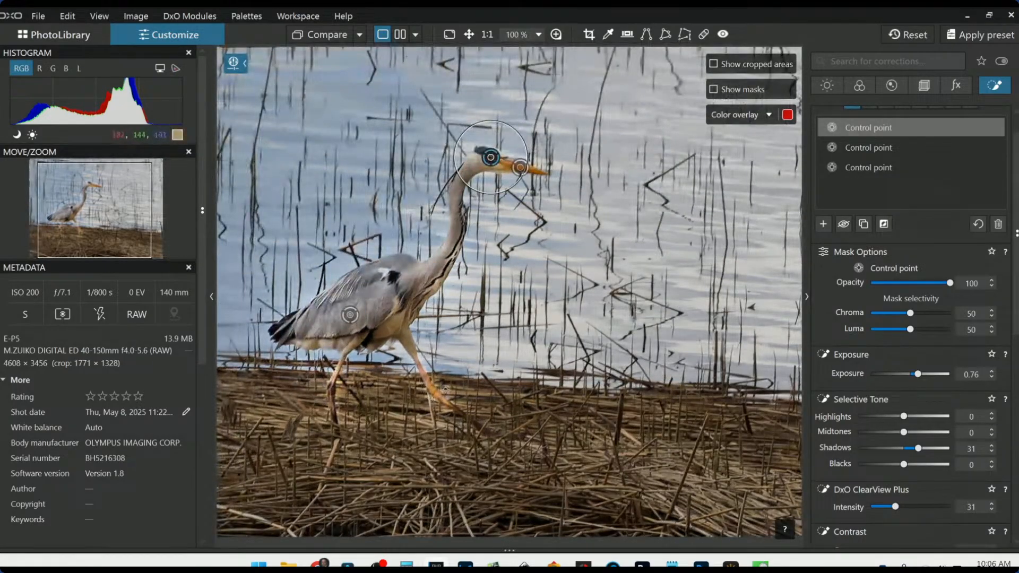
left_click(827, 169)
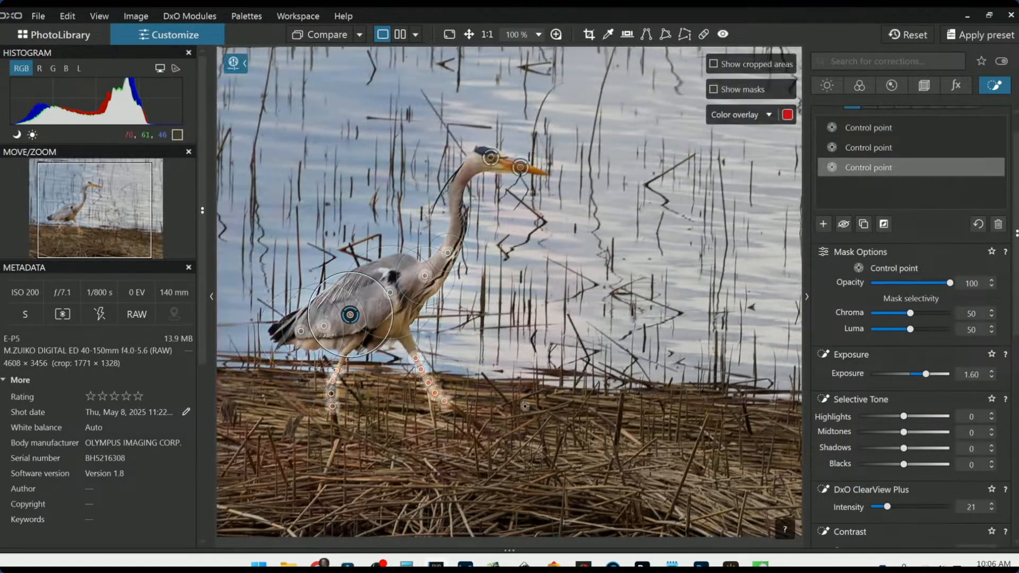
left_click(436, 392)
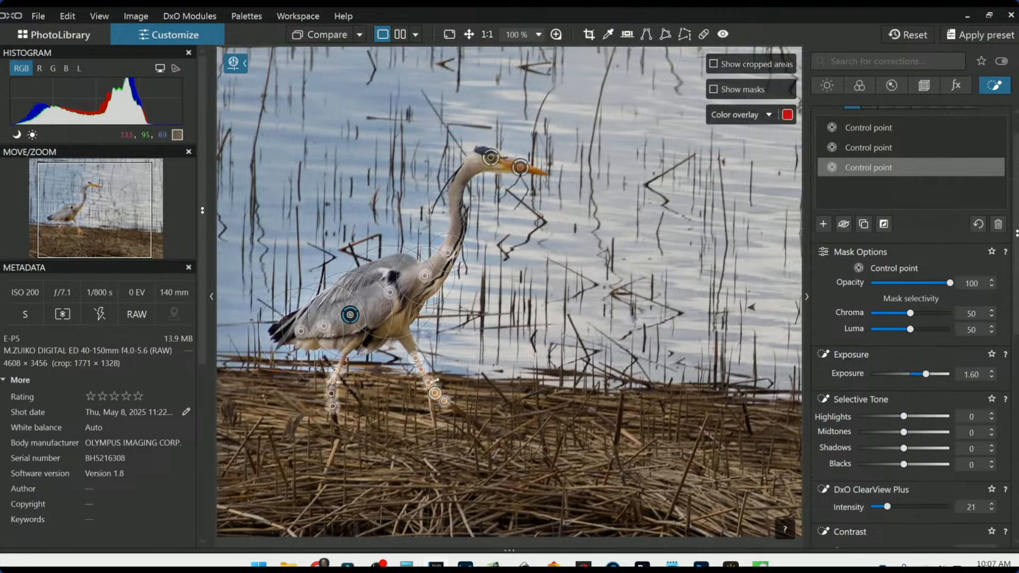
left_click(422, 369)
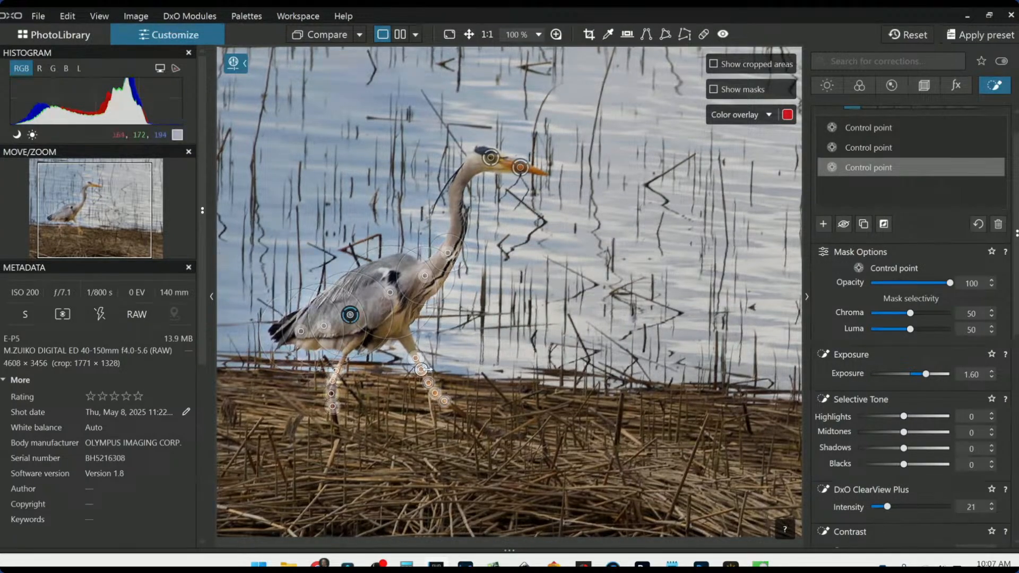
left_click(415, 361)
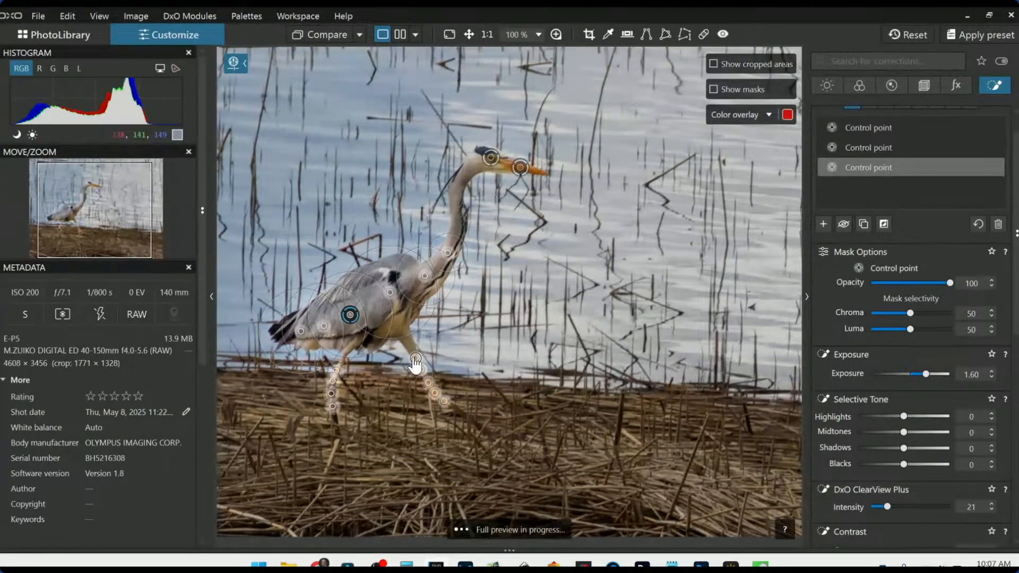
left_click(336, 369)
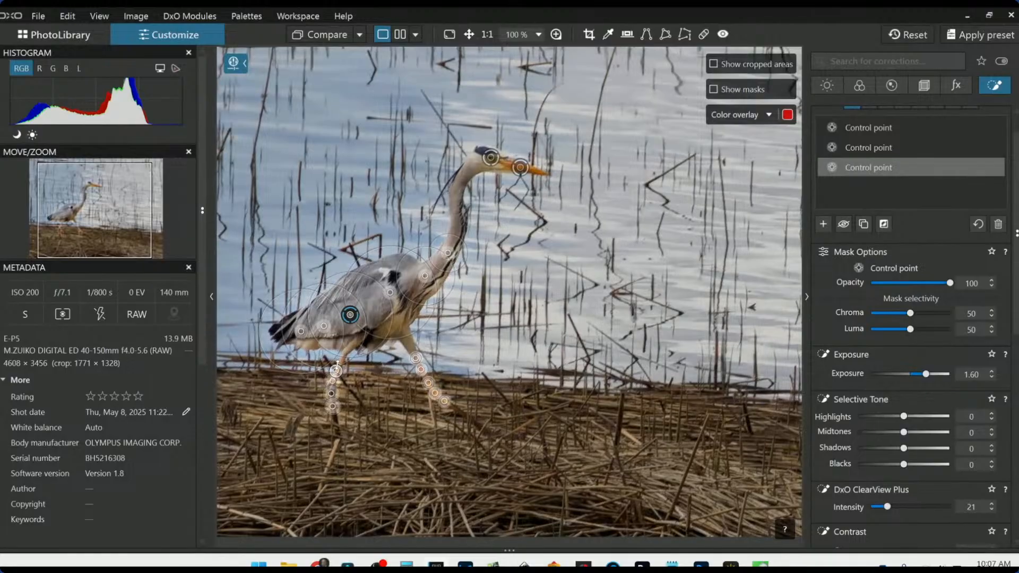
left_click(332, 380)
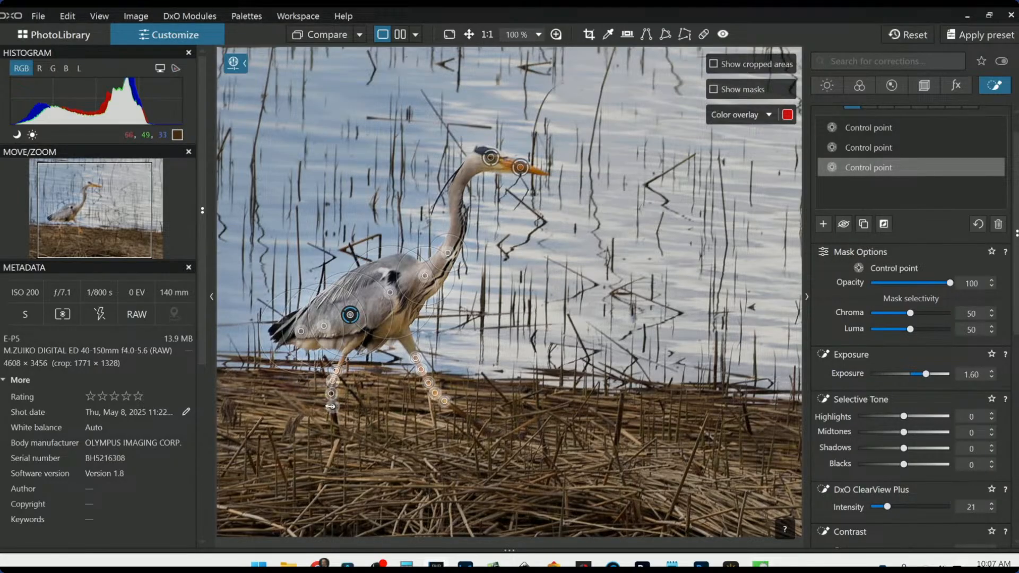
key("ctrl+z")
key("ctrl+z")
key("ctrl+z")
key("ctrl+z")
key("ctrl+z")
key("ctrl+z")
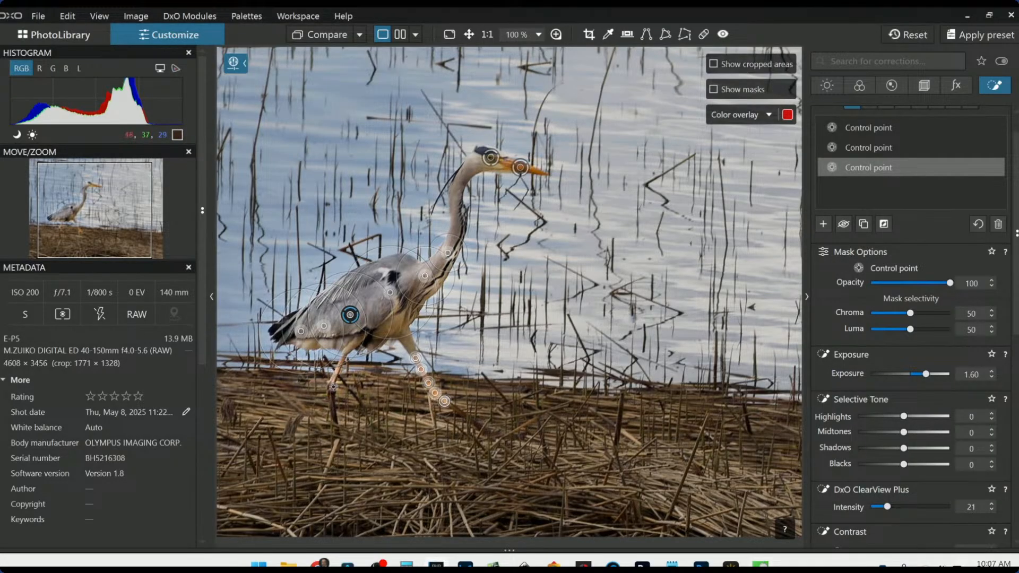
key("ctrl+z")
key("ctrl+z")
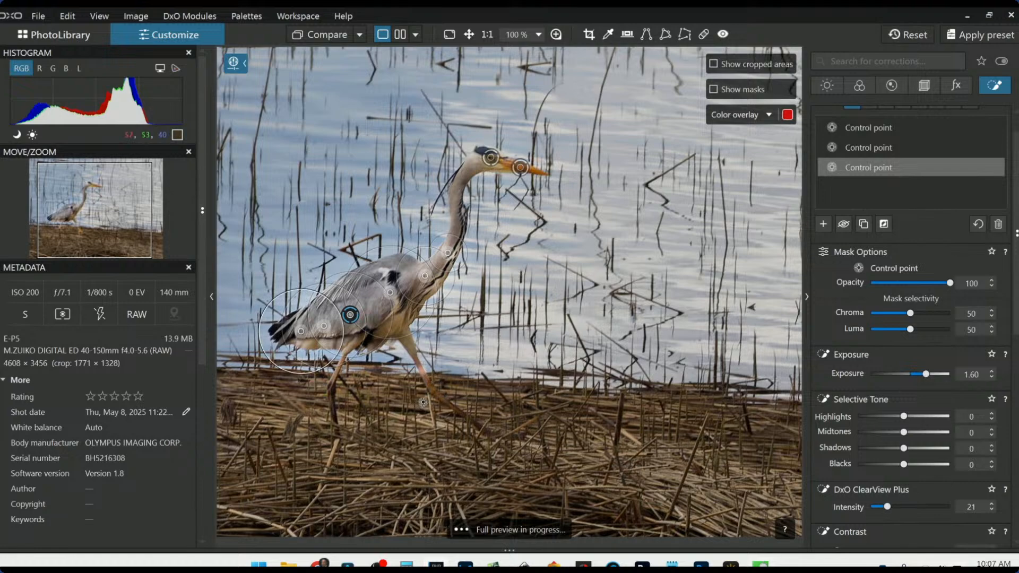
key("Escape")
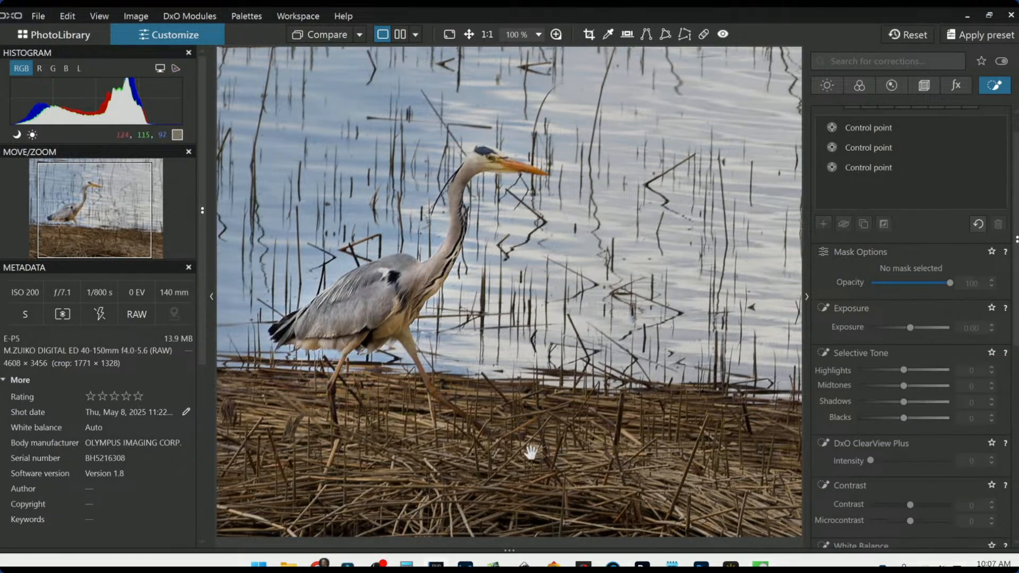
Step: Add a control point to the heron's body mask at the top of the front leg, just below the belly
scroll(505, 453, "down", 1)
scroll(520, 431, "up", 1)
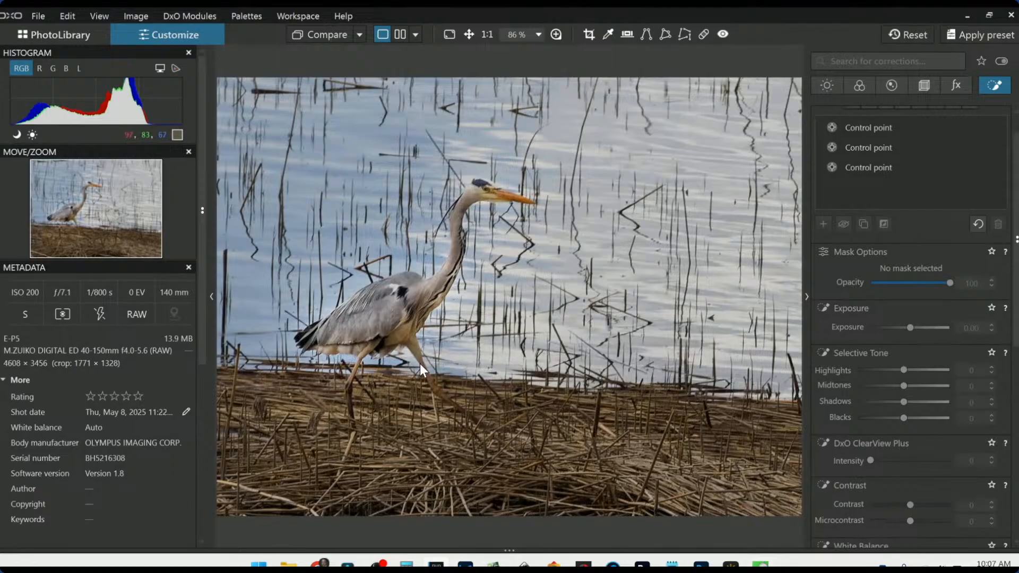
scroll(392, 342, "up", 1)
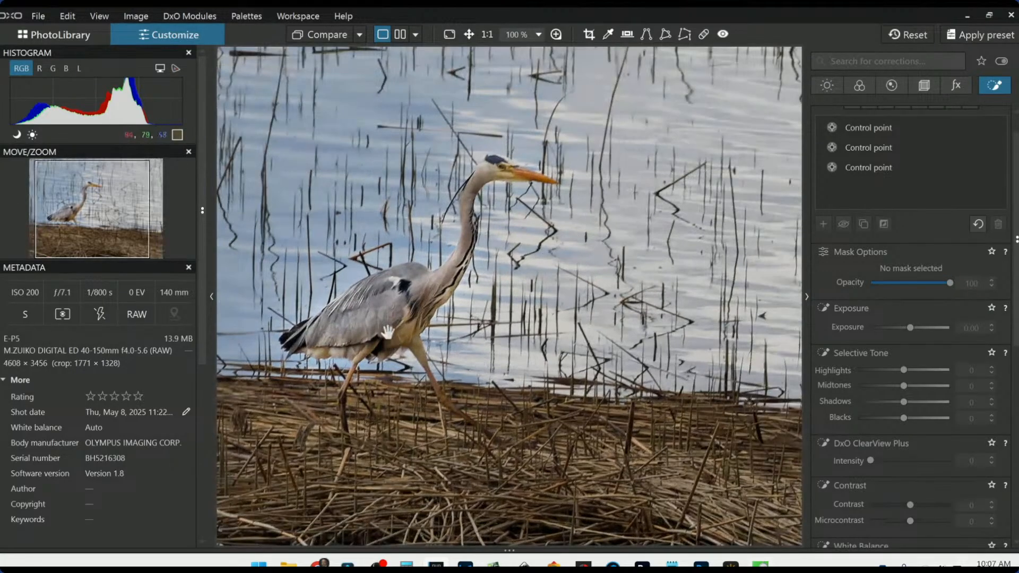
left_click(836, 169)
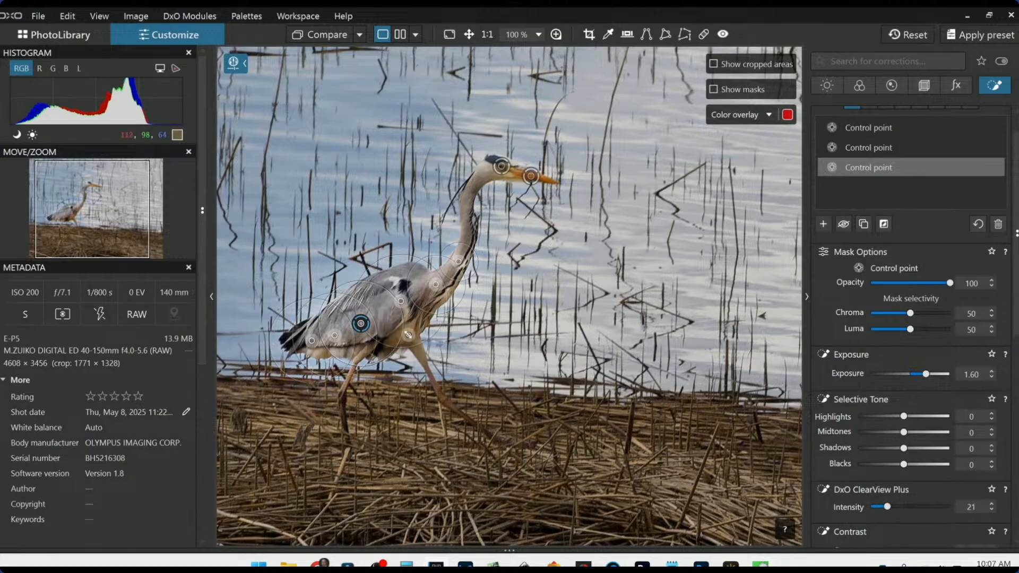
left_click_drag(409, 335, 429, 351)
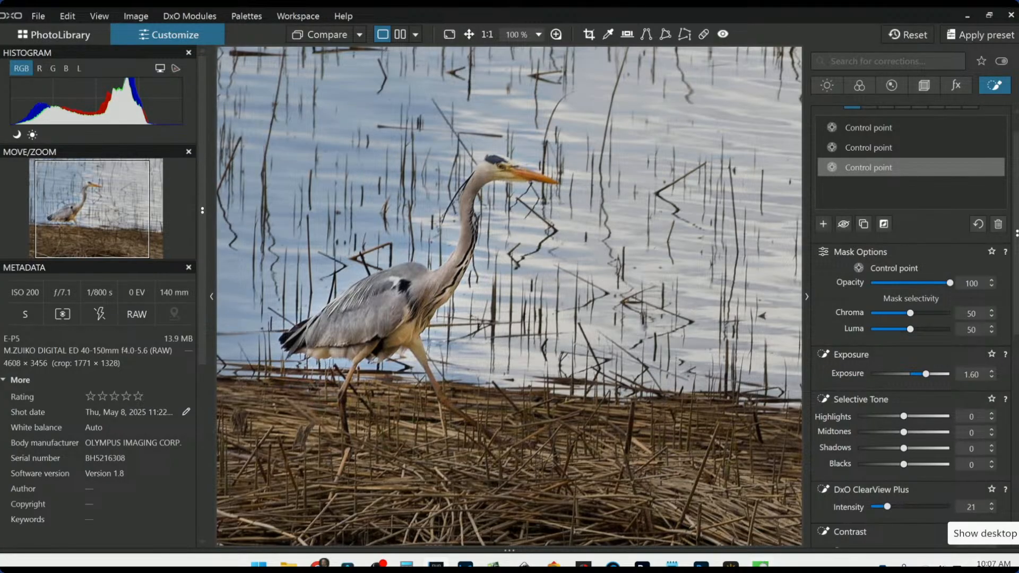
Step: Deselect the mask and compare the edited heron photo with the unedited version
scroll(713, 462, "down", 1)
key("Escape")
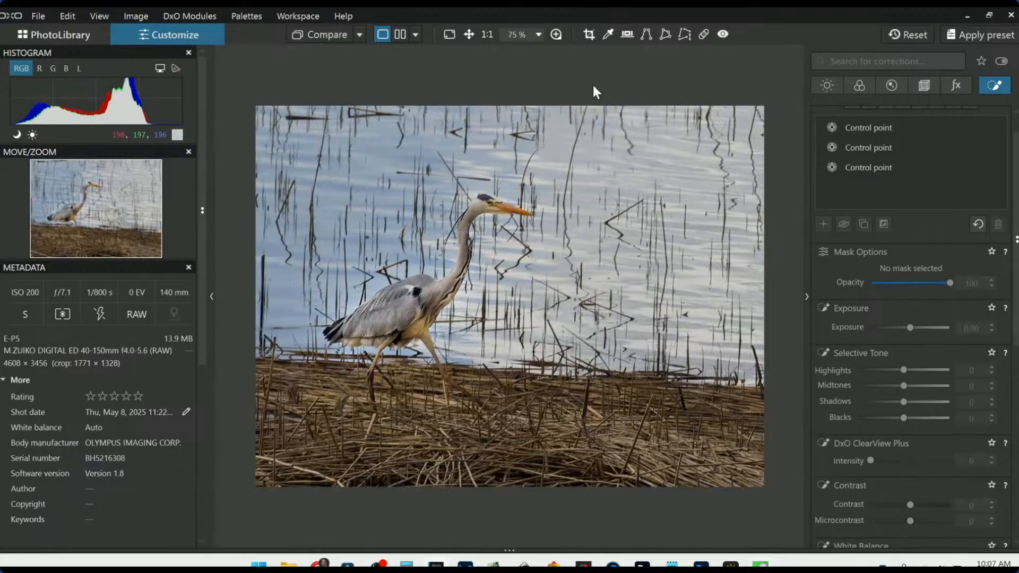
left_click(318, 34)
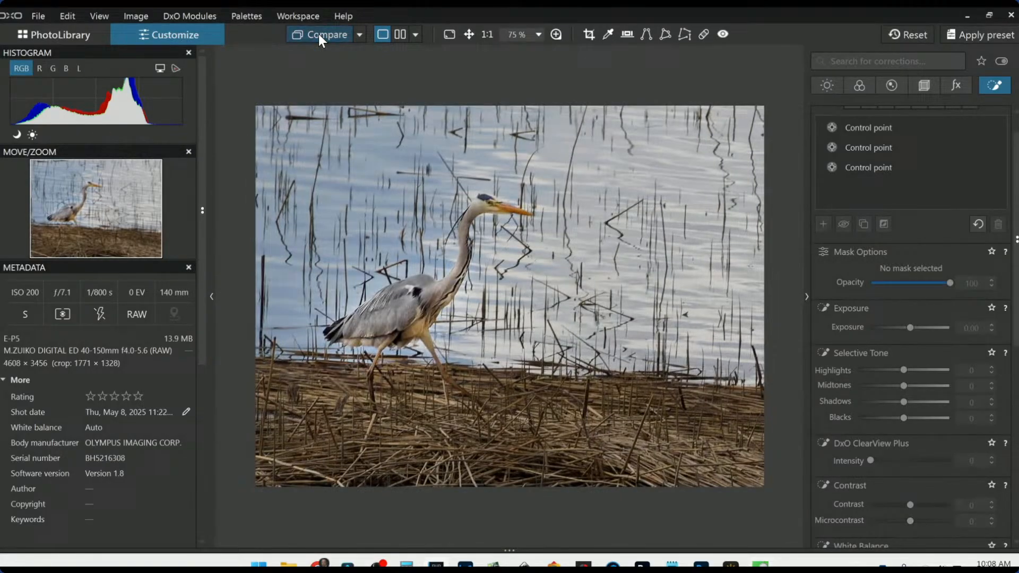
left_click(318, 34)
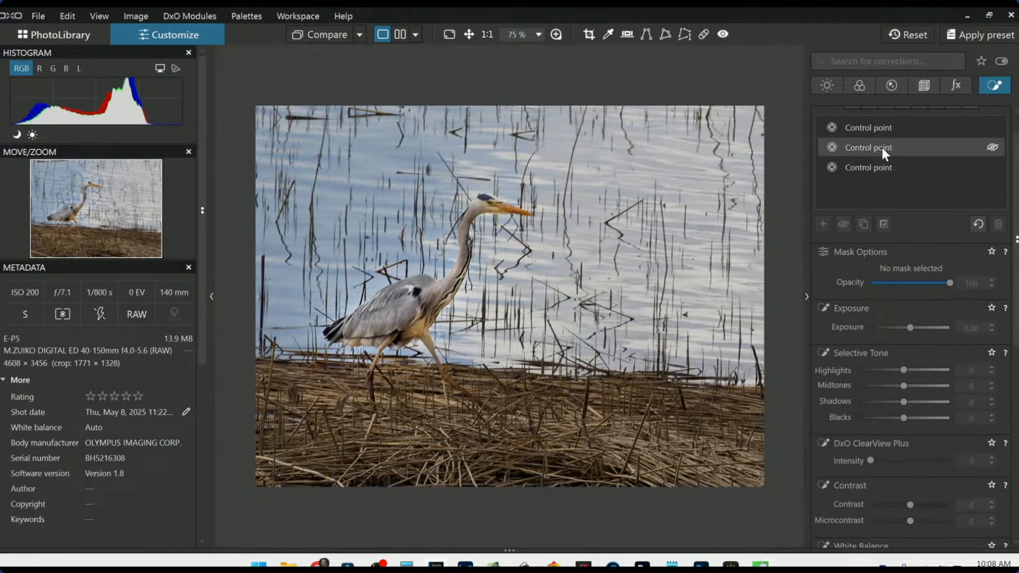
Step: Refine the heron's body mask at the base of the neck by removing its uppermost control point
left_click(871, 167)
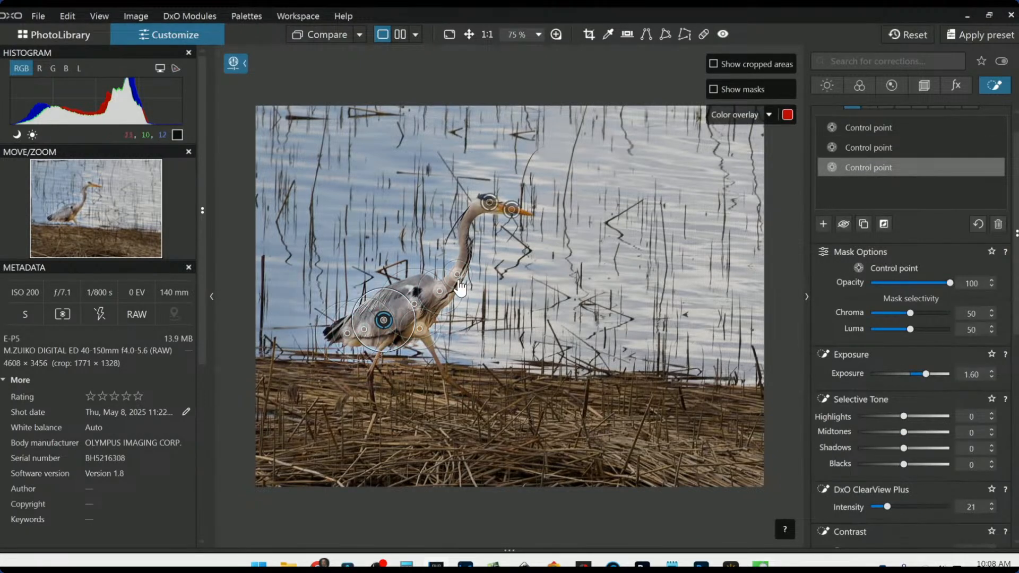
left_click_drag(459, 271, 439, 274)
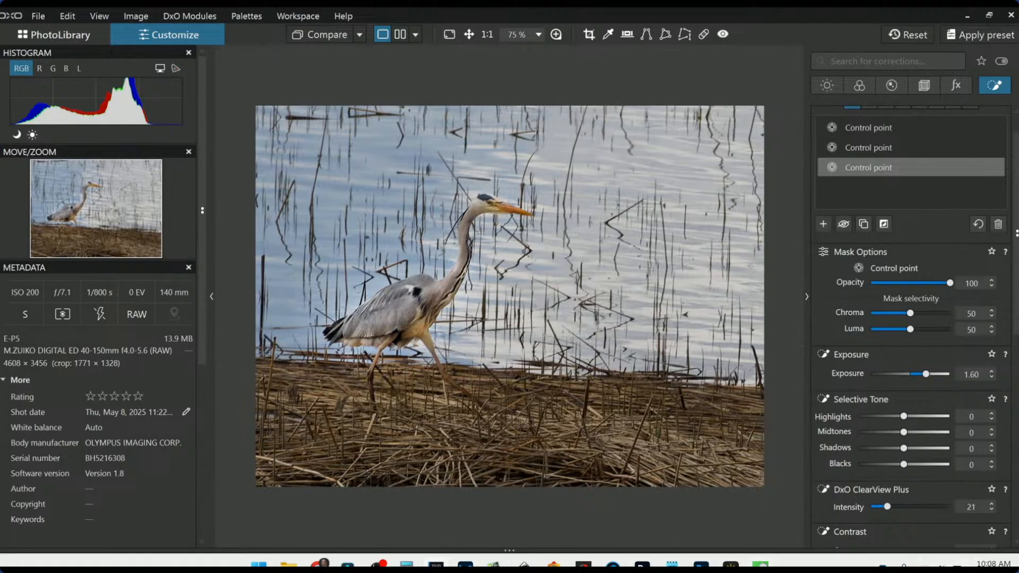
mouse_move(529, 297)
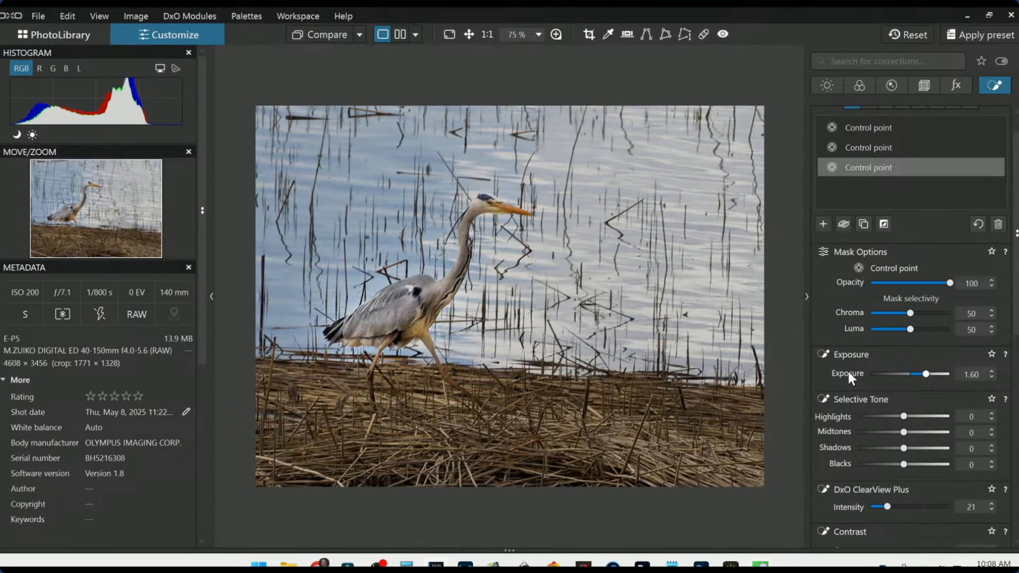
left_click_drag(454, 283, 486, 263)
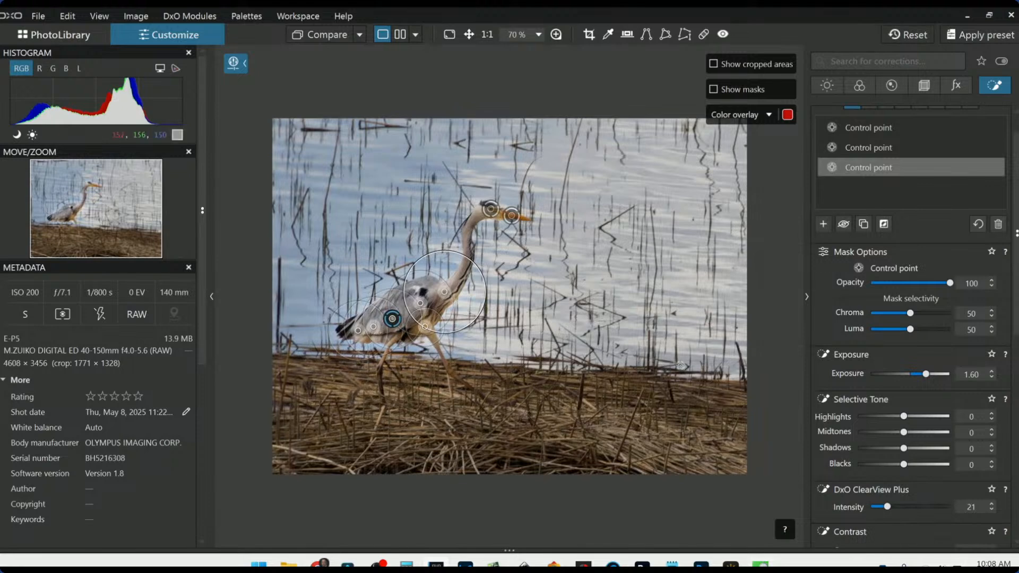
Step: Straighten the photo by setting the horizon correction to -1.50
left_click(917, 90)
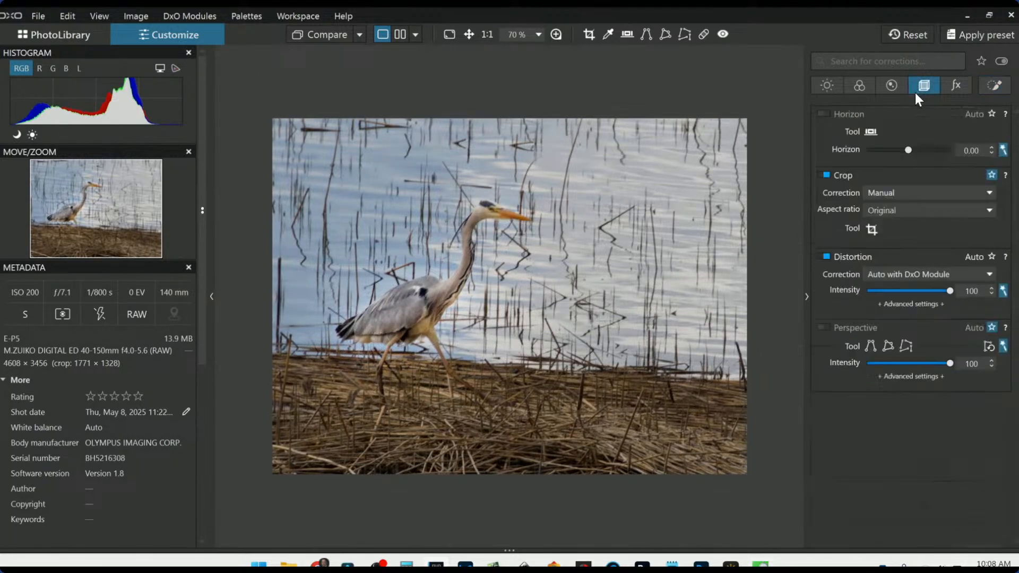
left_click(910, 152)
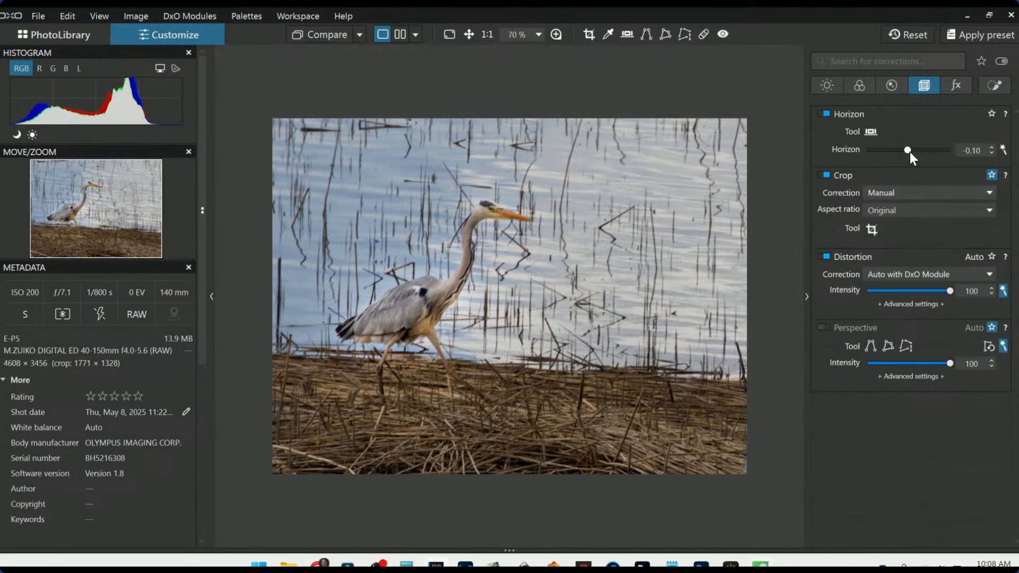
scroll(910, 152, "down", 6)
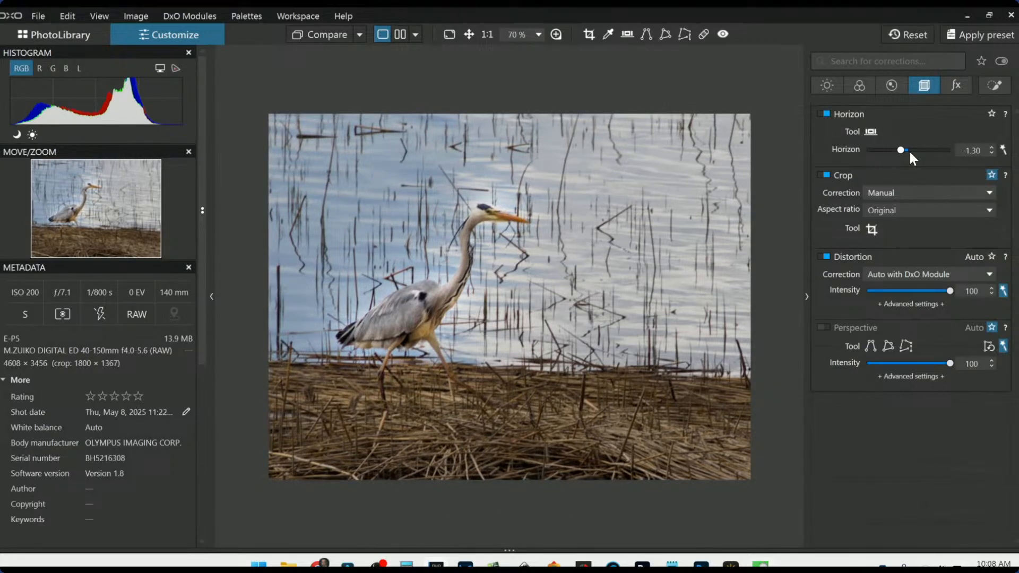
scroll(909, 152, "down", 2)
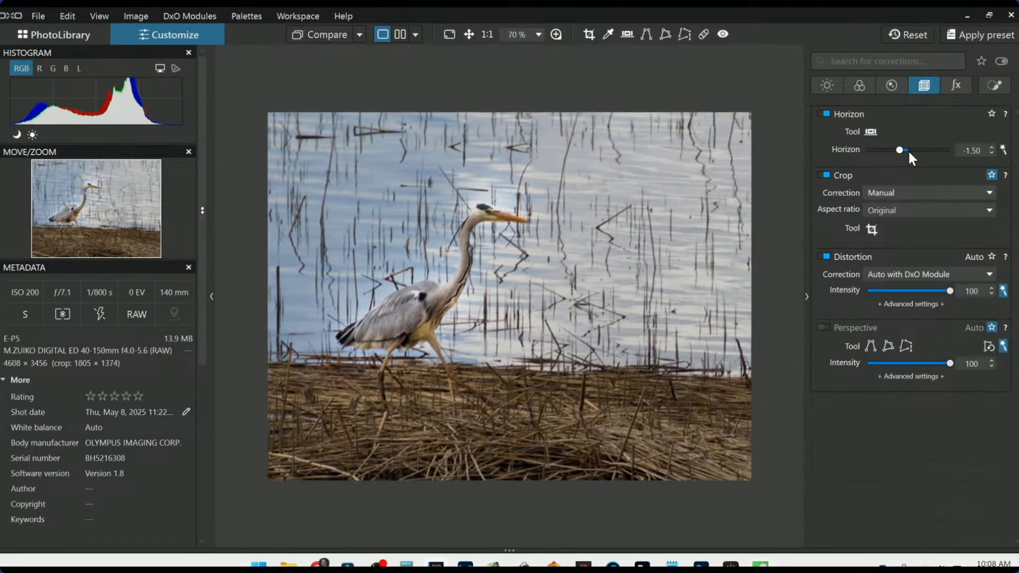
Step: Add a new control point mask on the water ahead of the heron and set its luma selectivity to 55
left_click(990, 86)
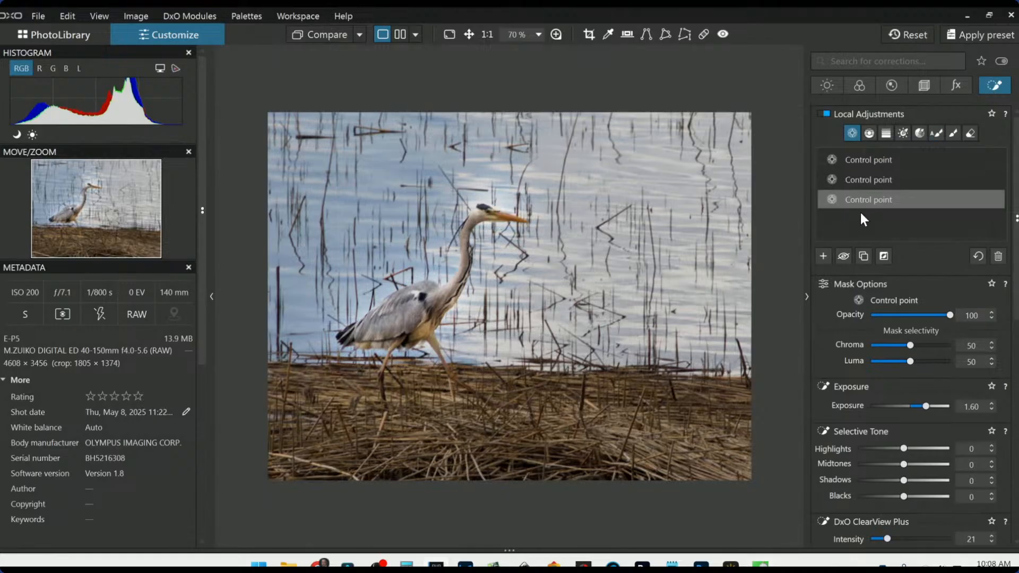
left_click(822, 256)
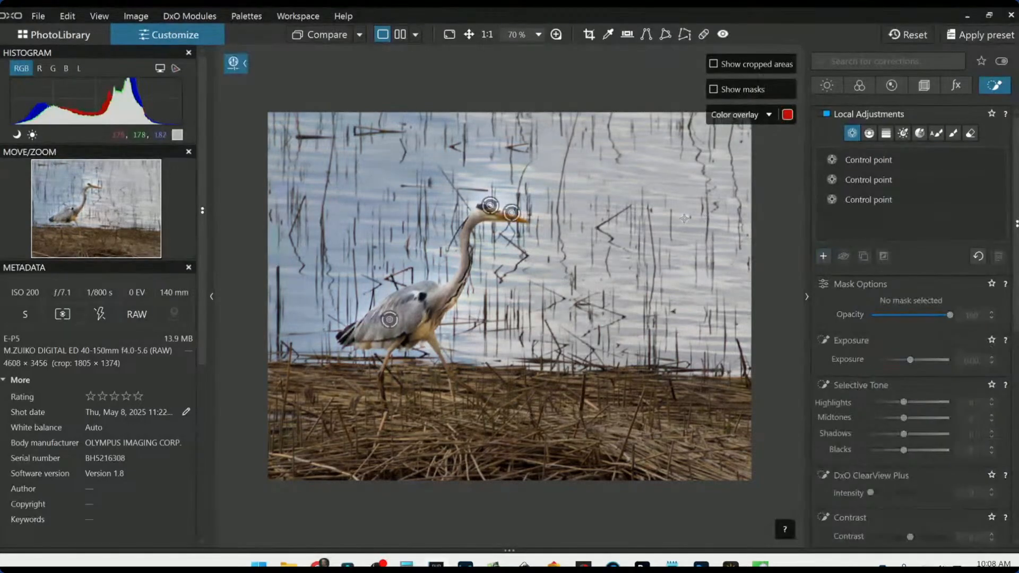
left_click(683, 219)
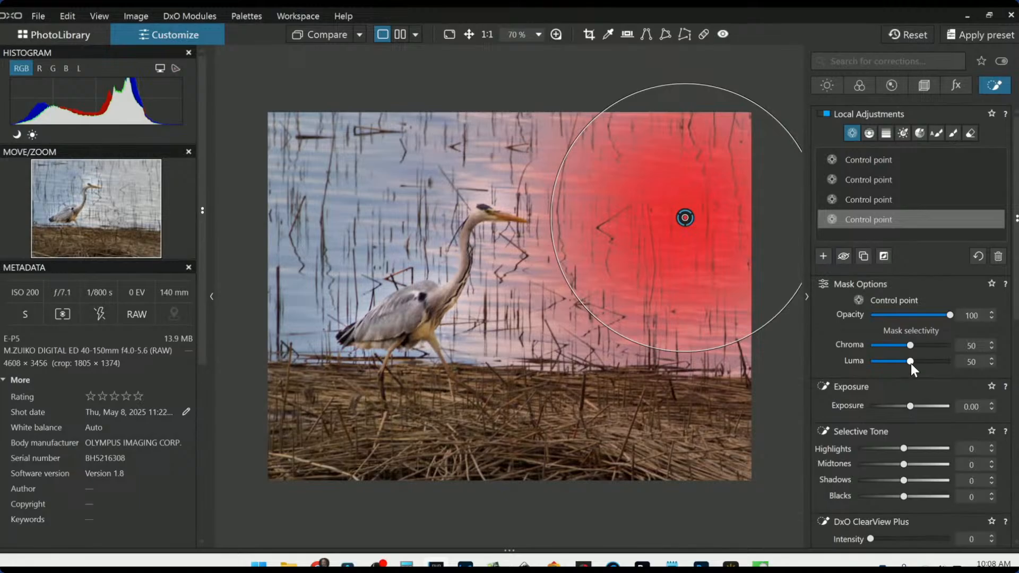
scroll(910, 364, "up", 1)
Step: Set the water mask's ClearView Plus intensity to 44 and lower its blacks
scroll(910, 450, "down", 3)
left_click(905, 378)
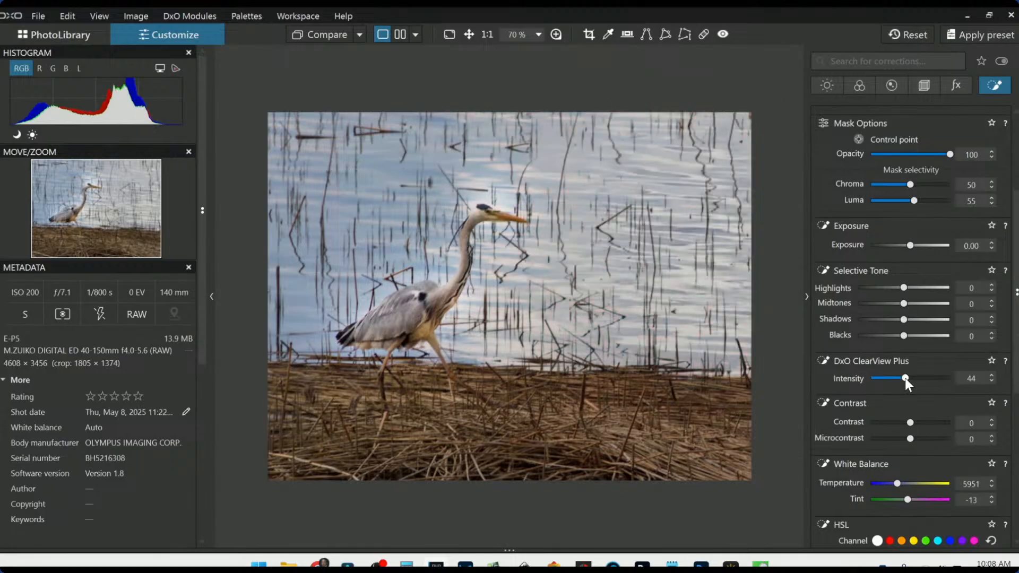
left_click(880, 336)
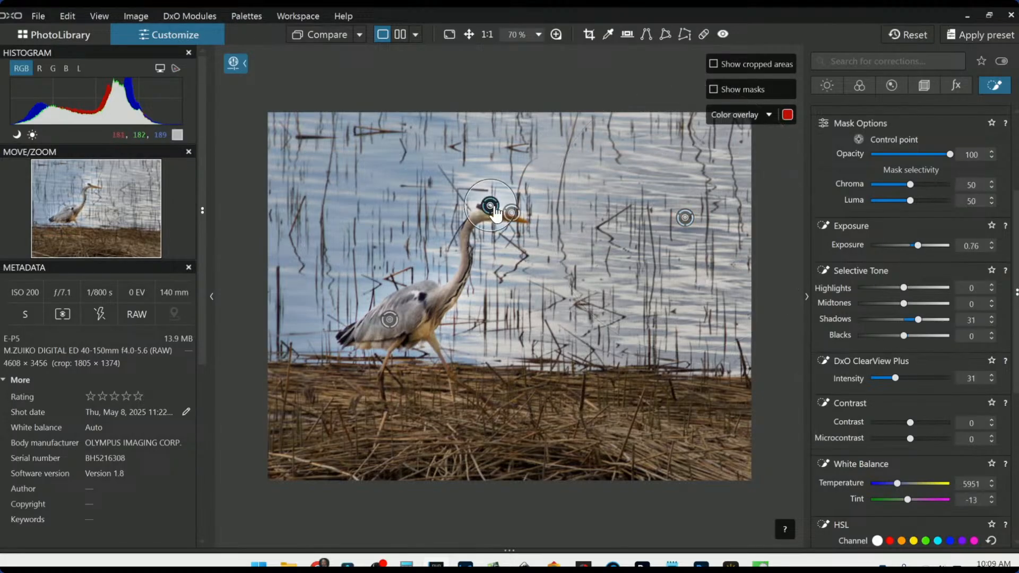
Step: Shrink the heron's head control point area, shift the head and beak points slightly down onto the bird, and deselect the masks
left_click(490, 207)
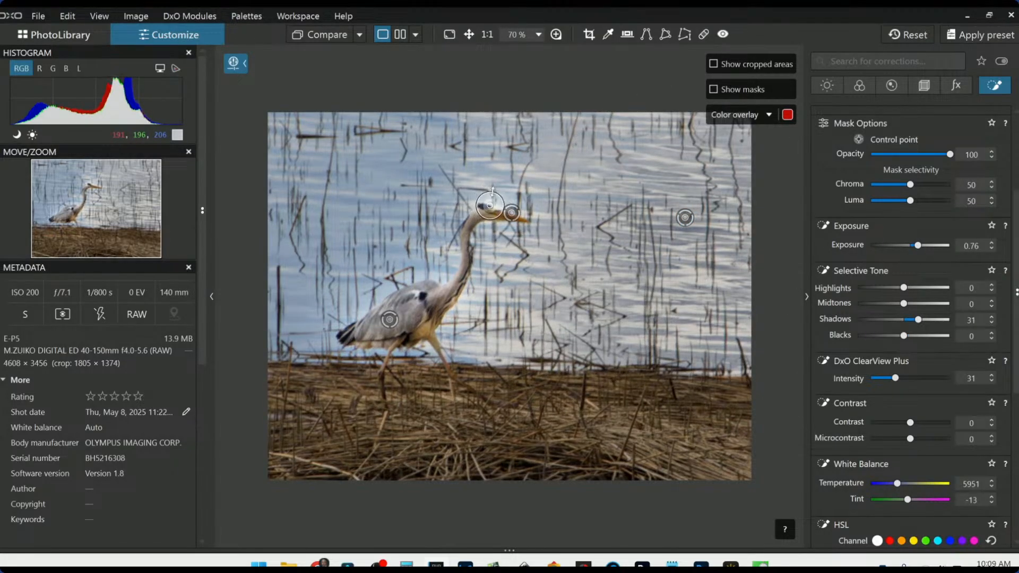
left_click_drag(490, 206, 489, 211)
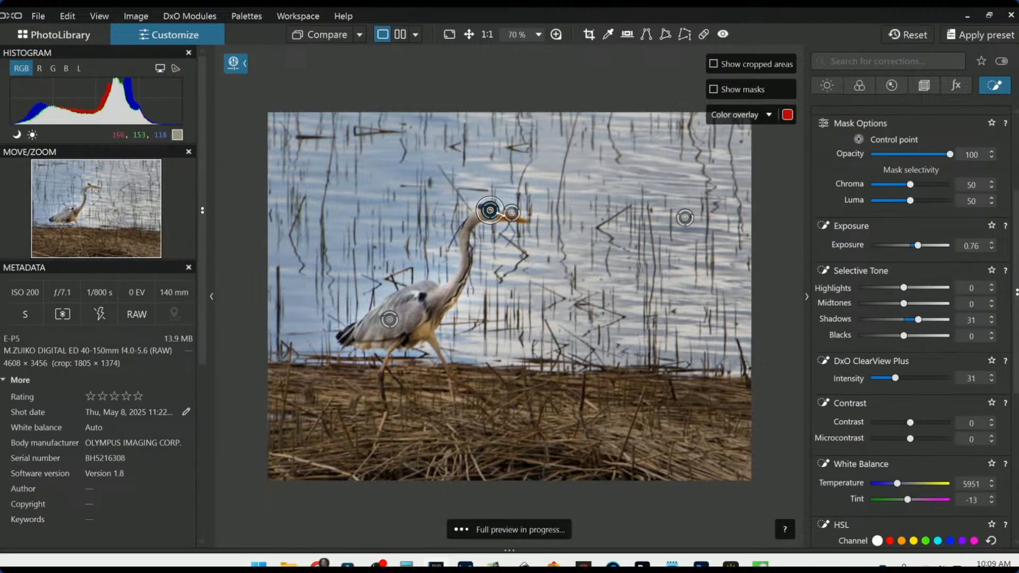
left_click(511, 214)
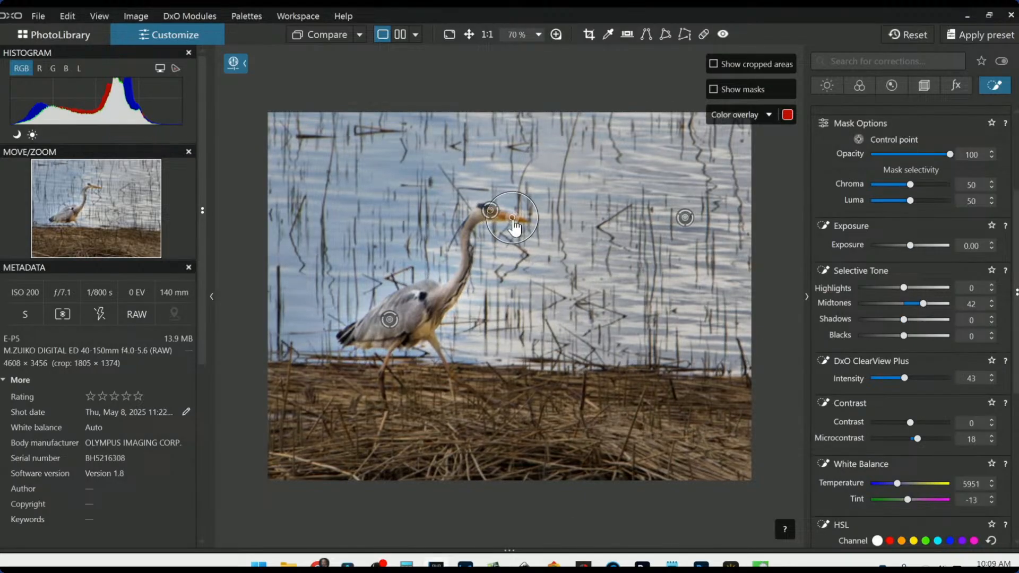
left_click(390, 319)
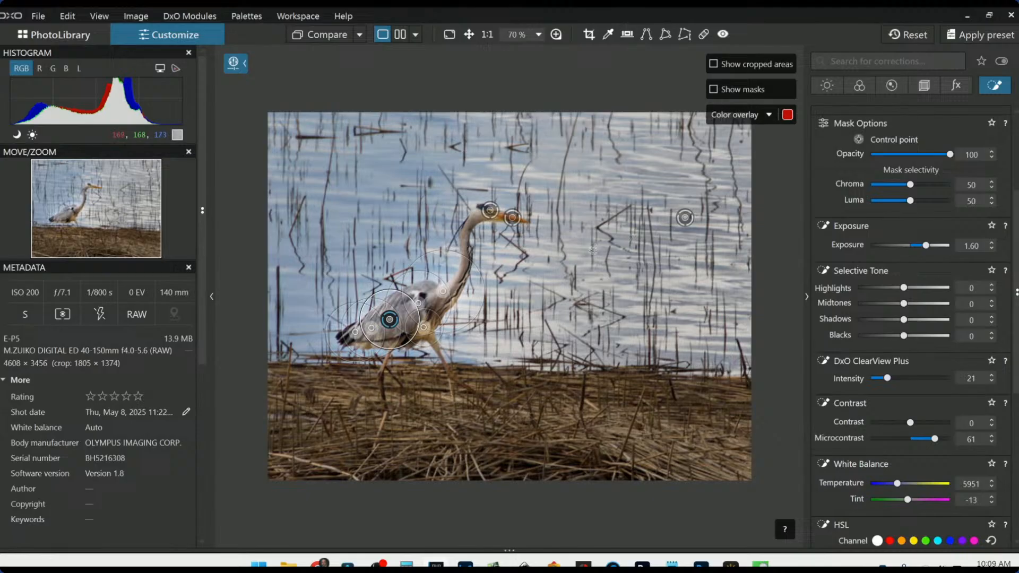
key("Escape")
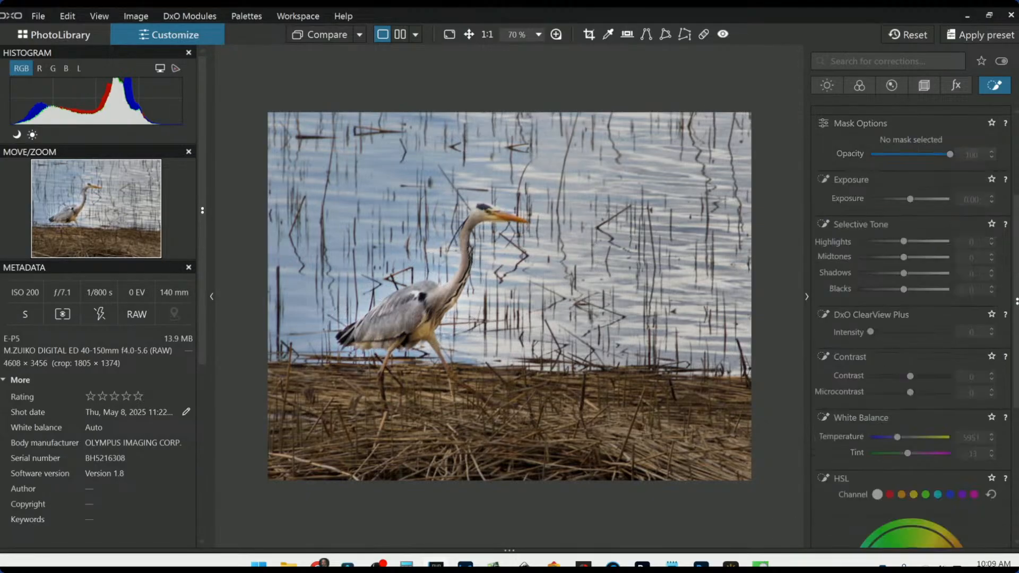
Step: Raise the blacks of the water control point mask to -24 and deselect the mask
scroll(671, 345, "down", 1)
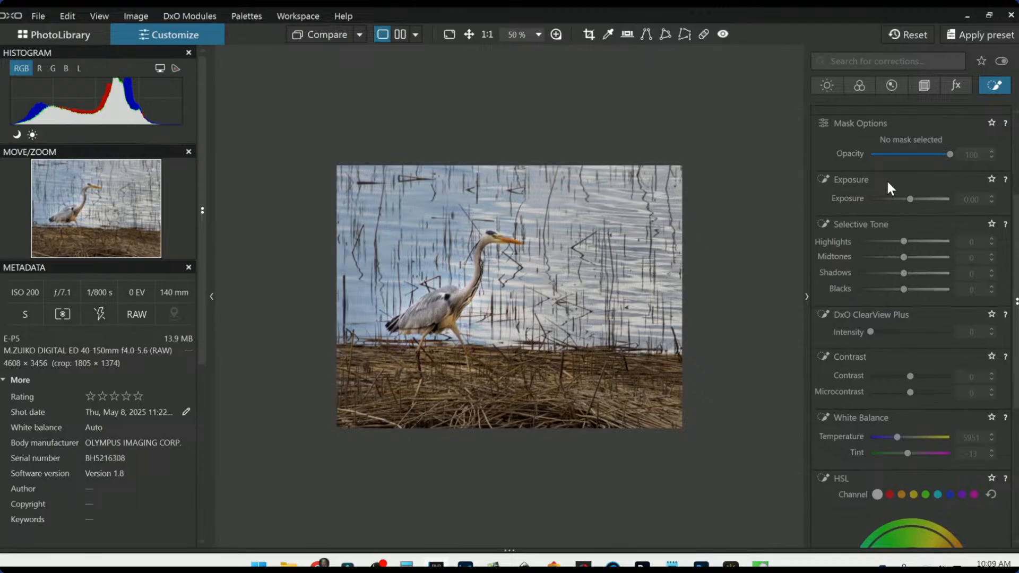
scroll(924, 292, "up", 3)
left_click(873, 219)
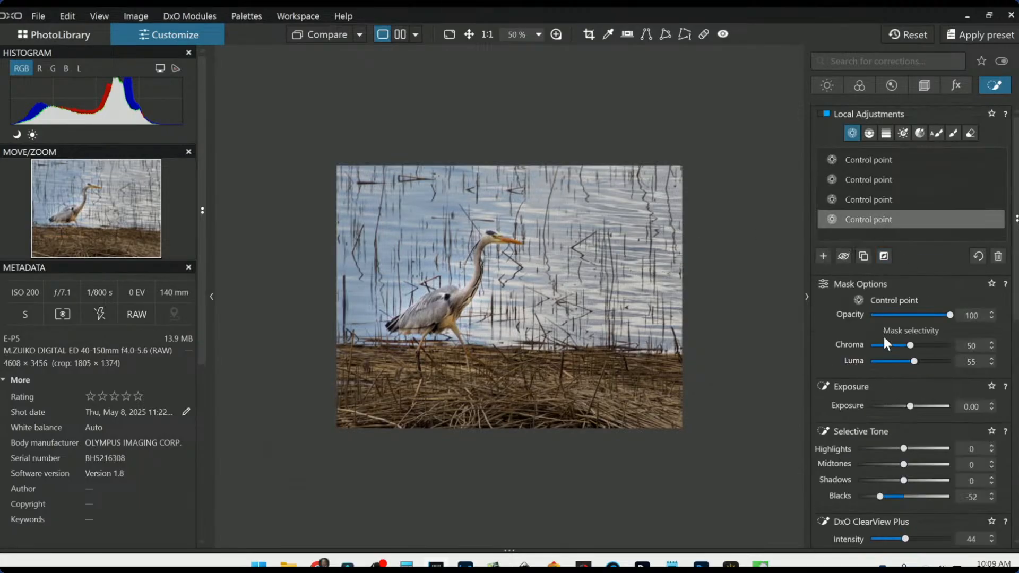
left_click_drag(881, 495, 894, 497)
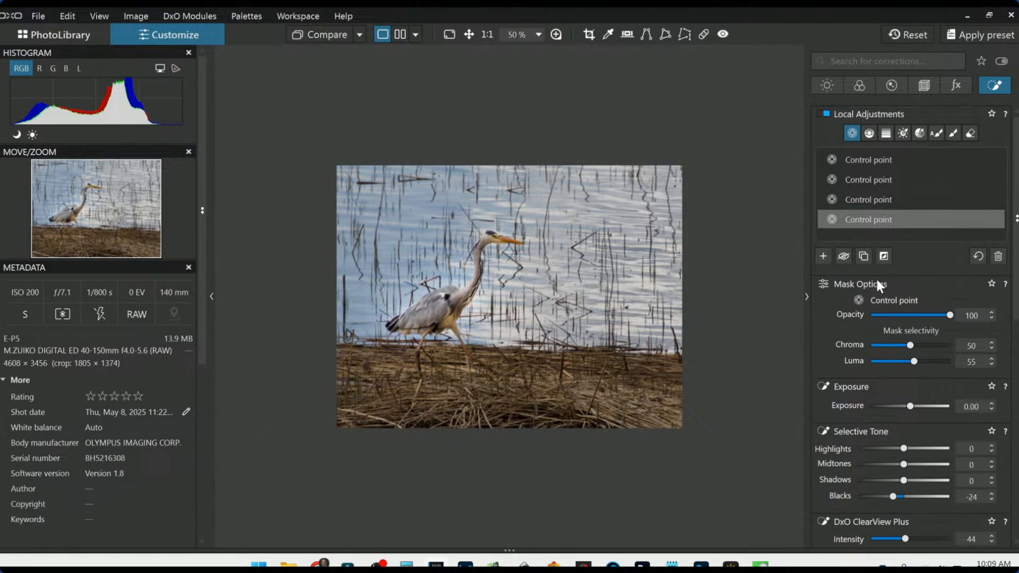
key("Escape")
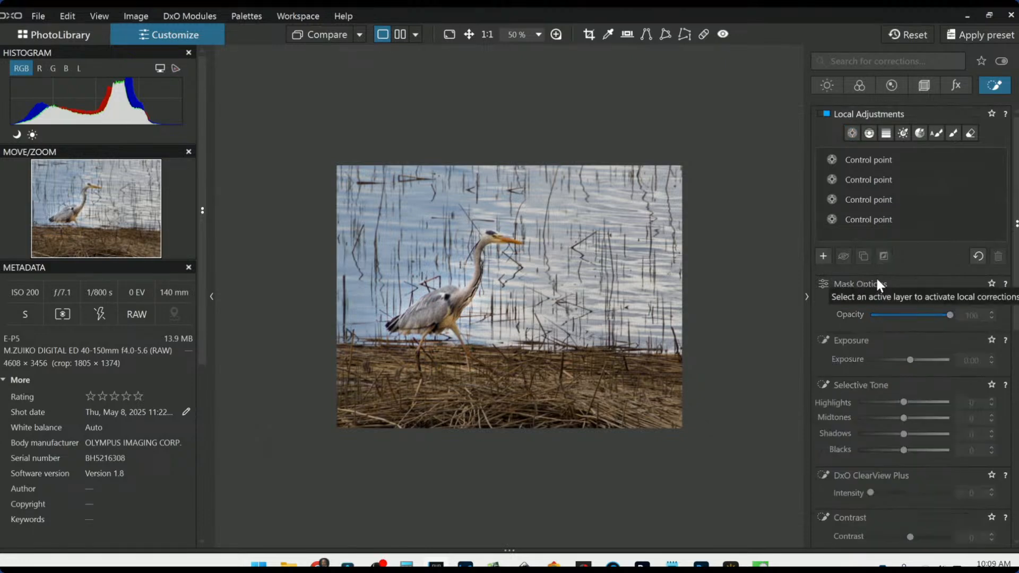
Step: Select the control point on the heron's head and set its shadows to 24
left_click(870, 199)
left_click(496, 237)
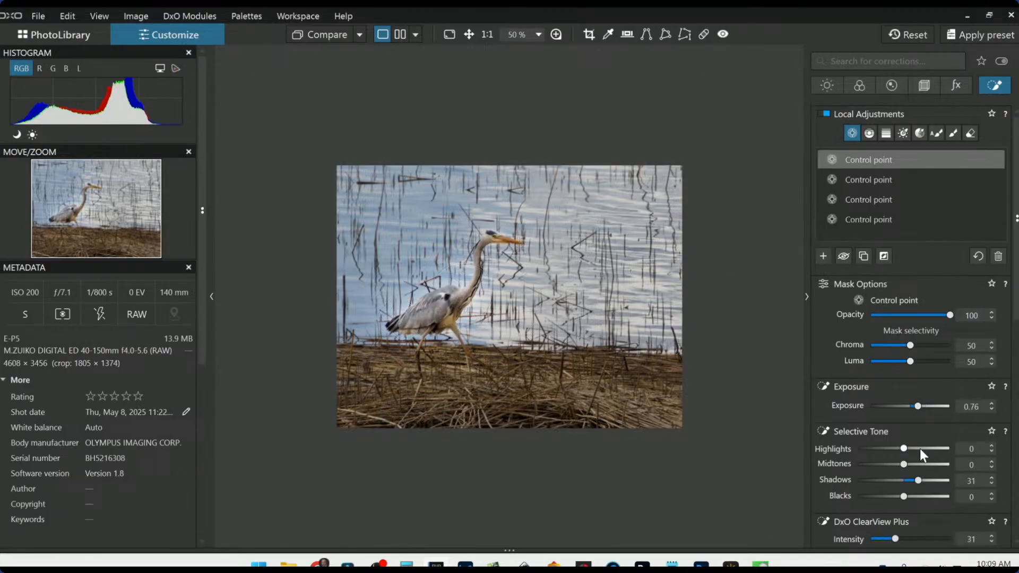
left_click_drag(924, 481, 915, 482)
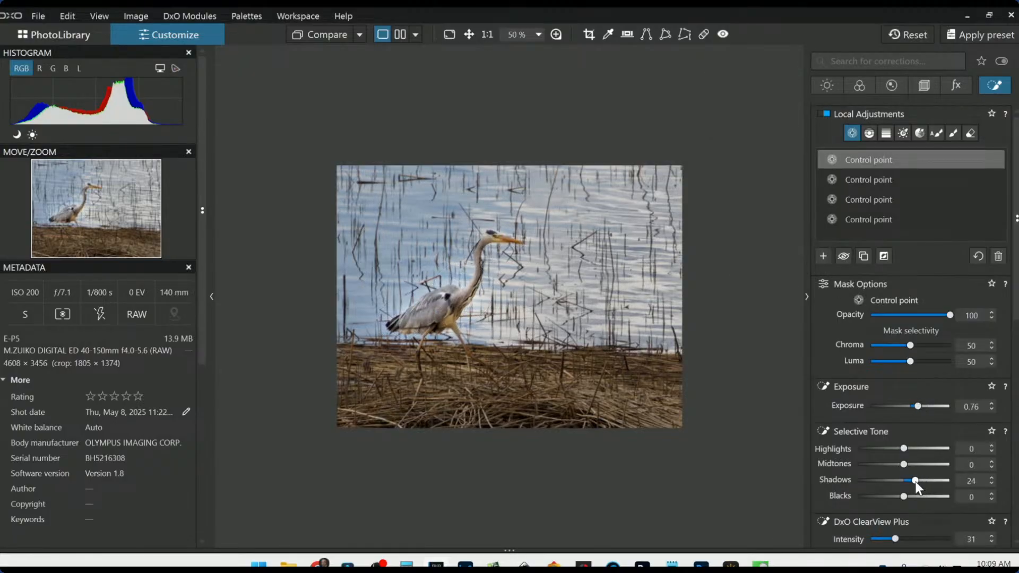
Step: Set the midtones of the control point on the heron's beak to 15 and slightly lower its vibrancy
left_click(508, 241)
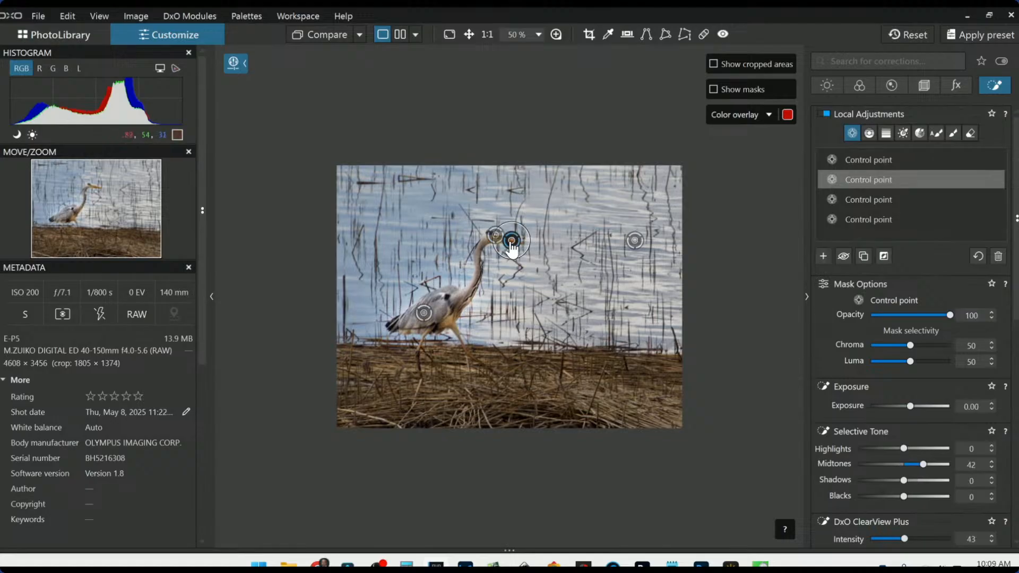
left_click_drag(924, 465, 911, 465)
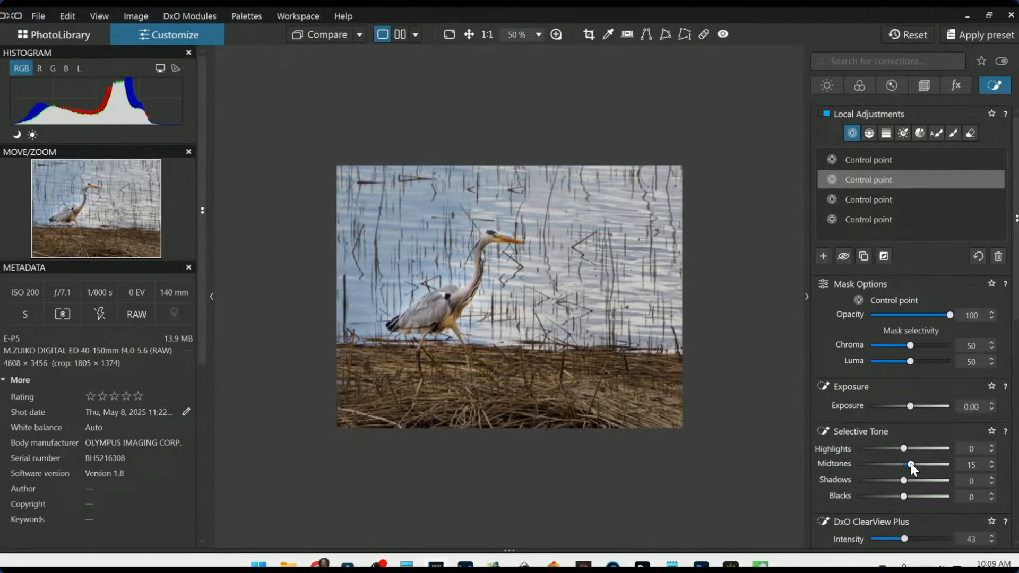
scroll(946, 489, "down", 6)
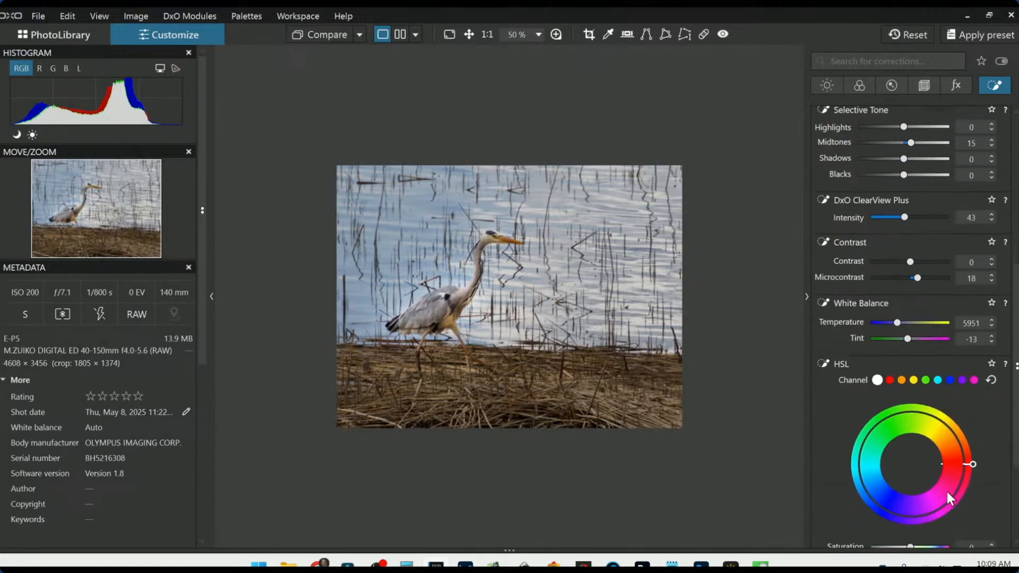
scroll(946, 489, "down", 2)
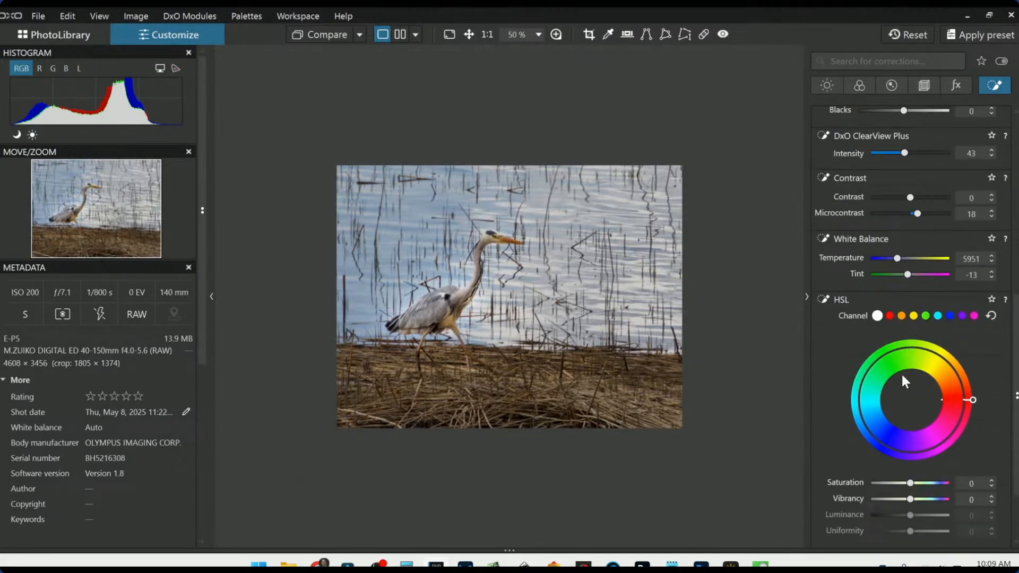
left_click_drag(910, 499, 903, 498)
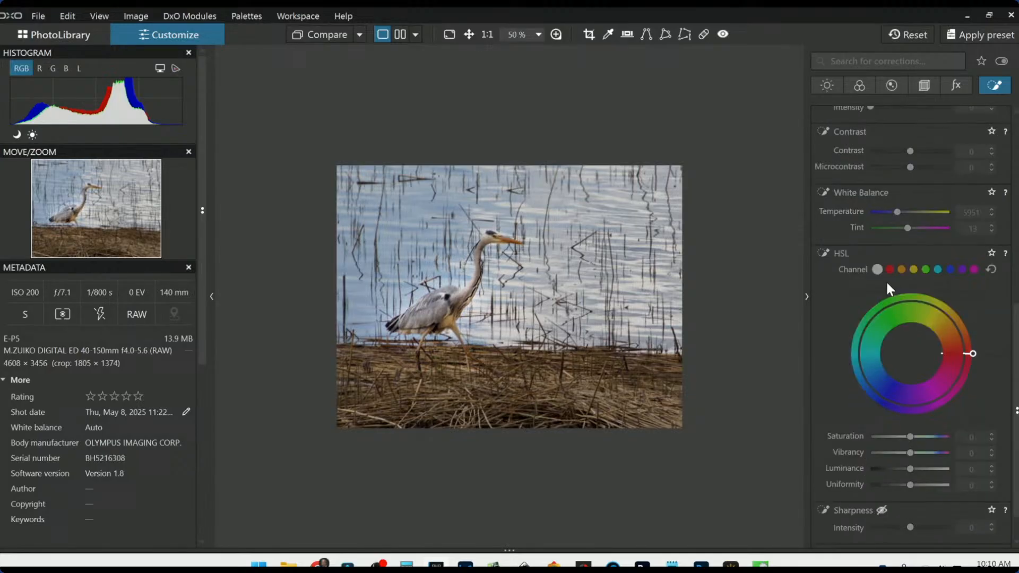
Step: Cool the whole photo by setting the RAW white balance temperature to 5751
scroll(887, 274, "up", 3)
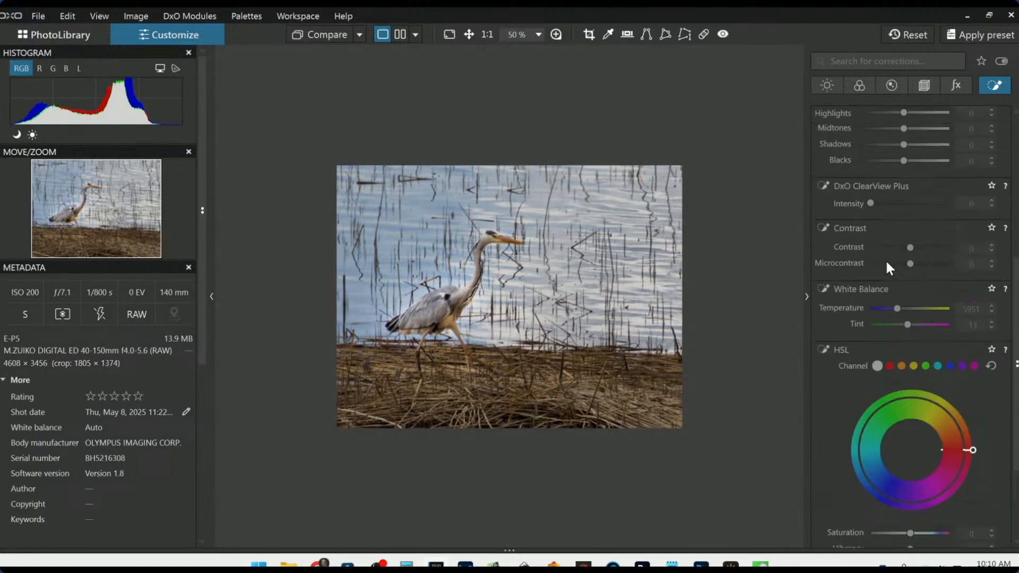
scroll(885, 259, "up", 9)
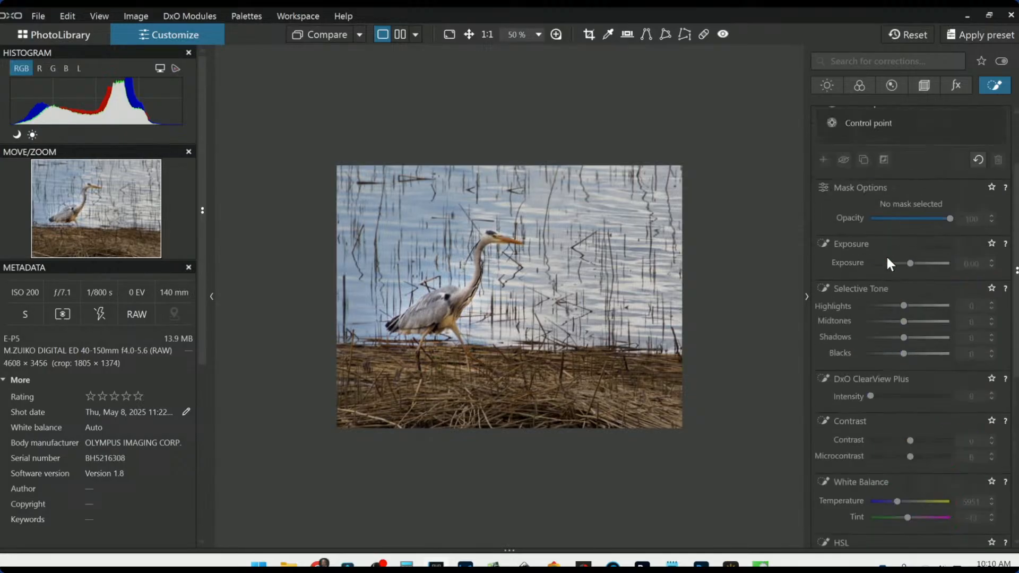
left_click(862, 91)
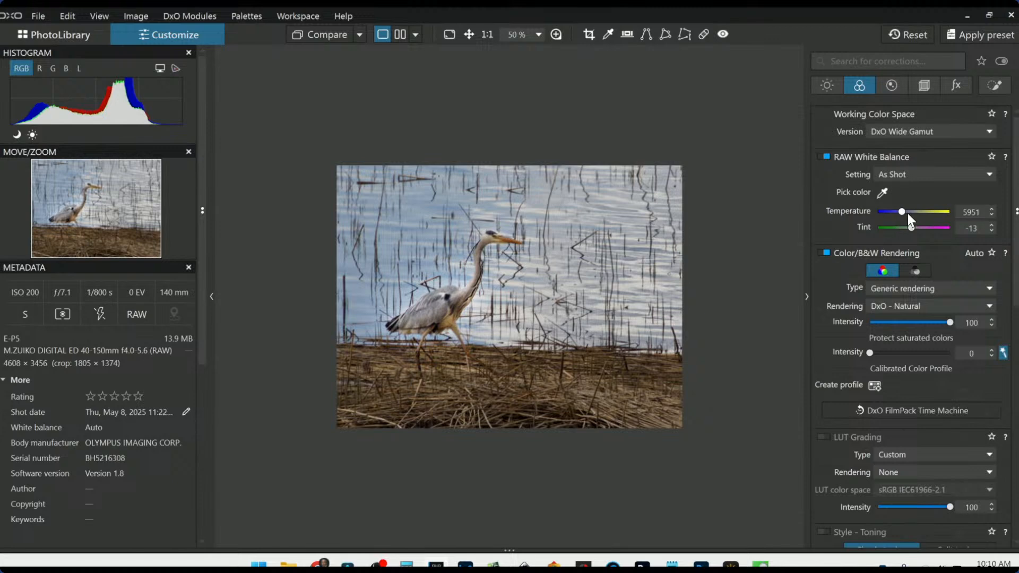
left_click_drag(903, 213, 902, 213)
Step: Add a control line mask over the reed bank, its solid line below the photo and its fade ending above the waterline
left_click(994, 87)
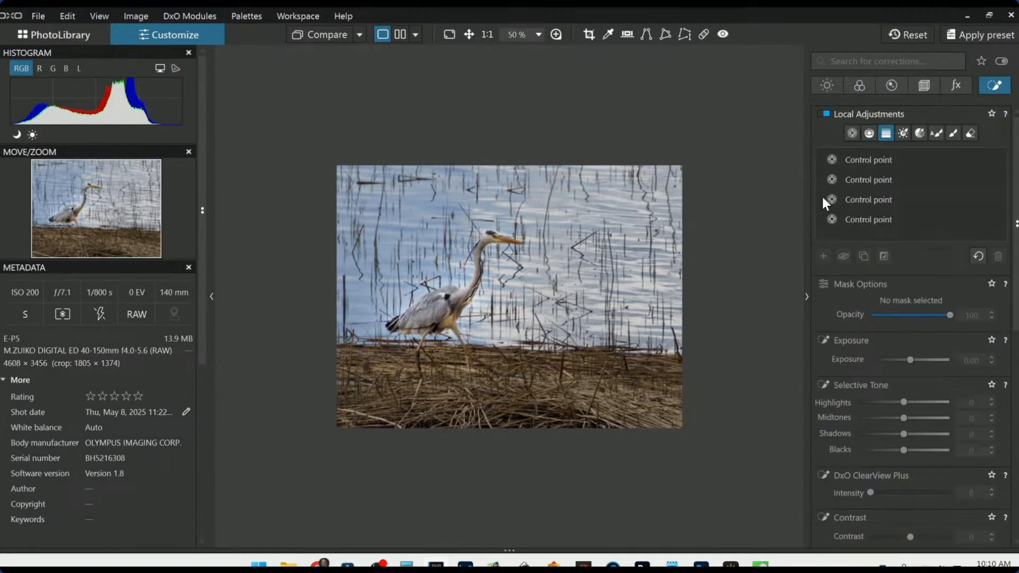
left_click(867, 133)
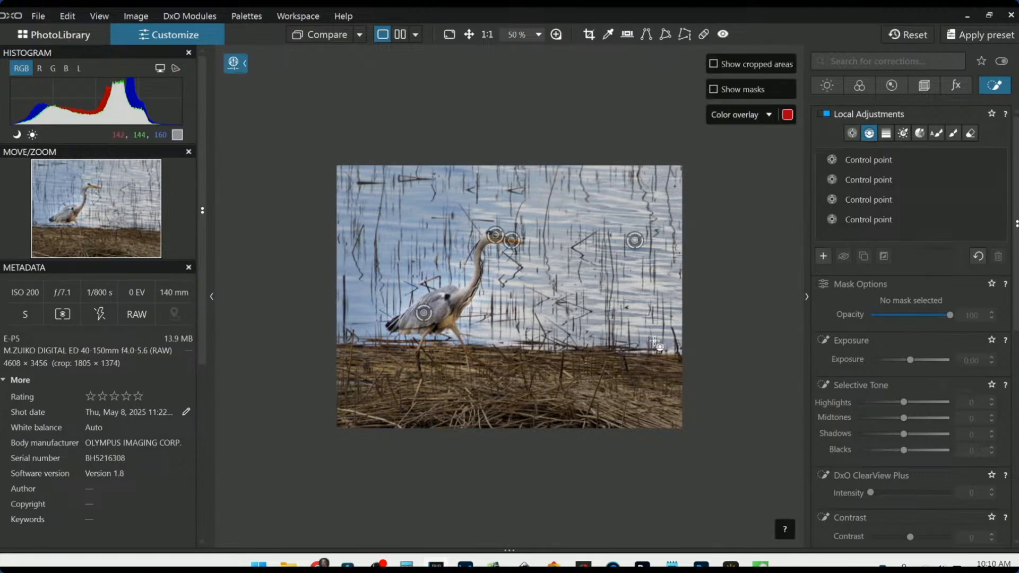
left_click_drag(584, 388, 585, 342)
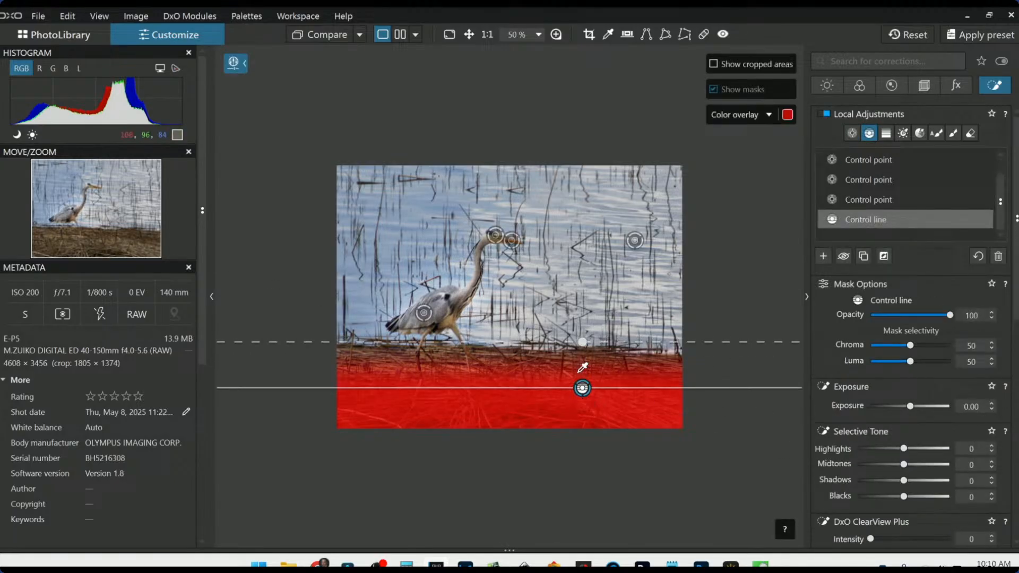
left_click_drag(582, 388, 583, 436)
left_click_drag(583, 391, 588, 324)
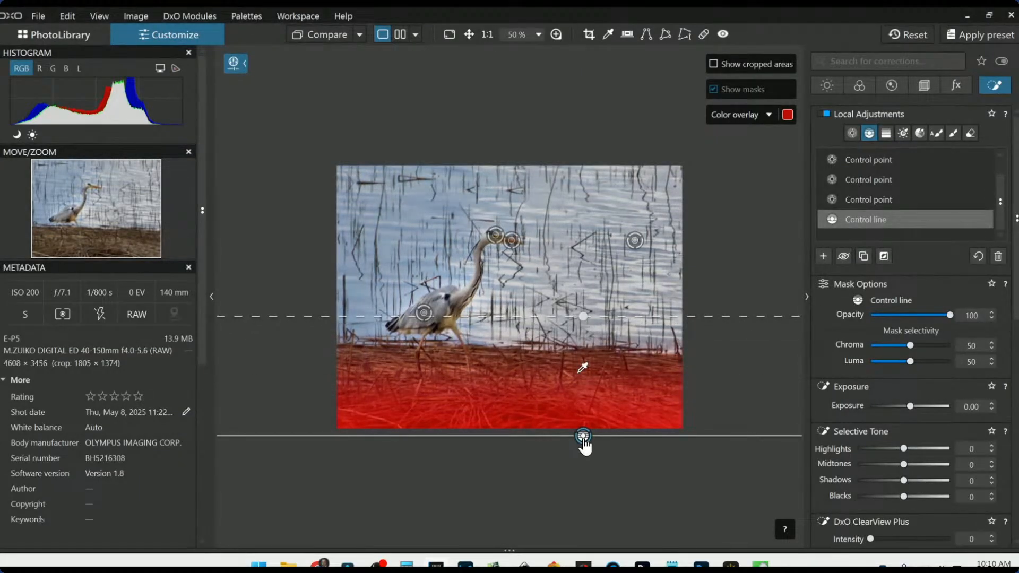
left_click_drag(583, 438, 583, 470)
left_click_drag(584, 351, 584, 321)
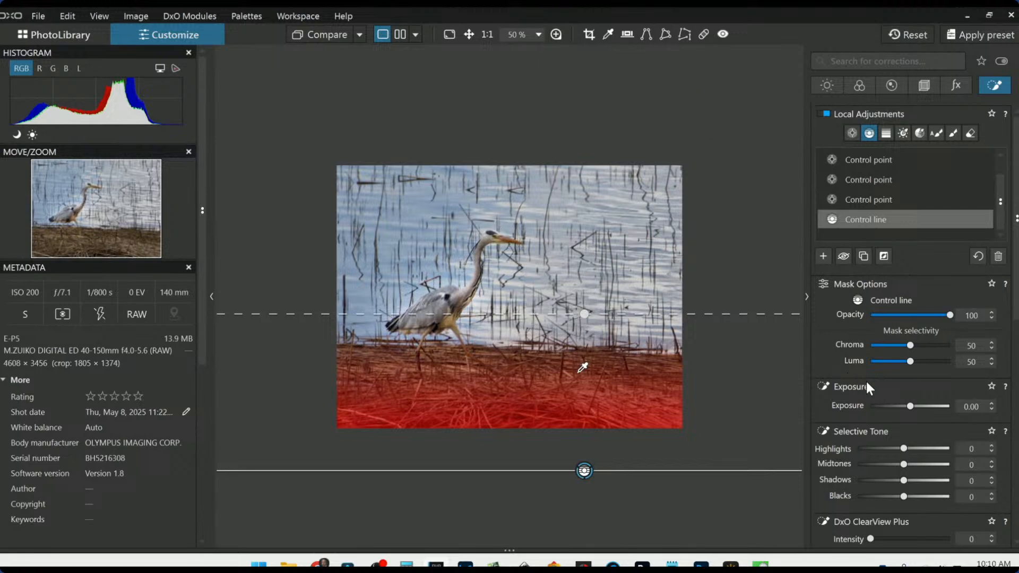
Step: Set the exposure of the reed bank's control line mask to 1.00 and deselect the mask
scroll(909, 407, "up", 4)
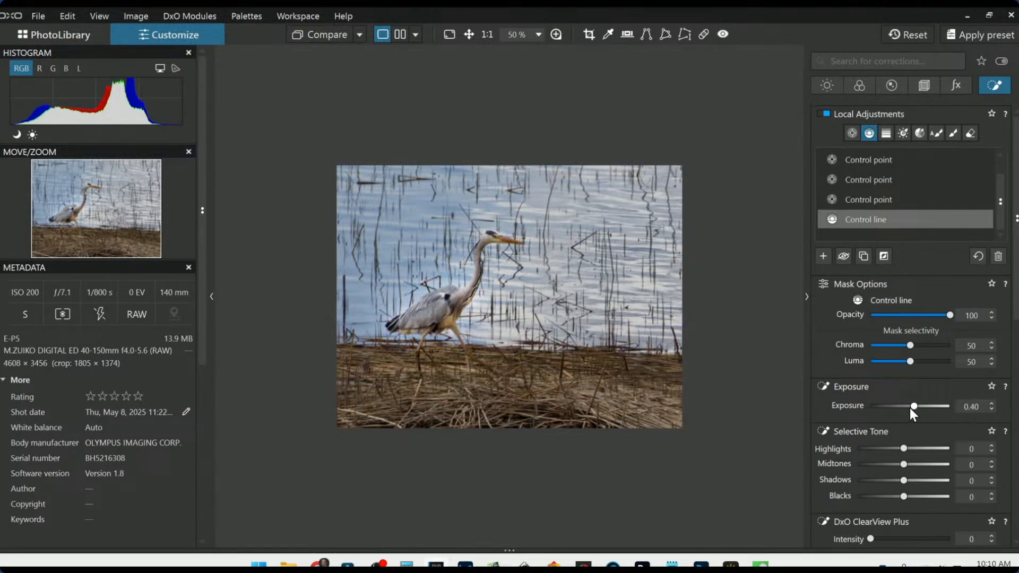
scroll(909, 408, "up", 2)
scroll(910, 408, "down", 1)
scroll(909, 408, "up", 5)
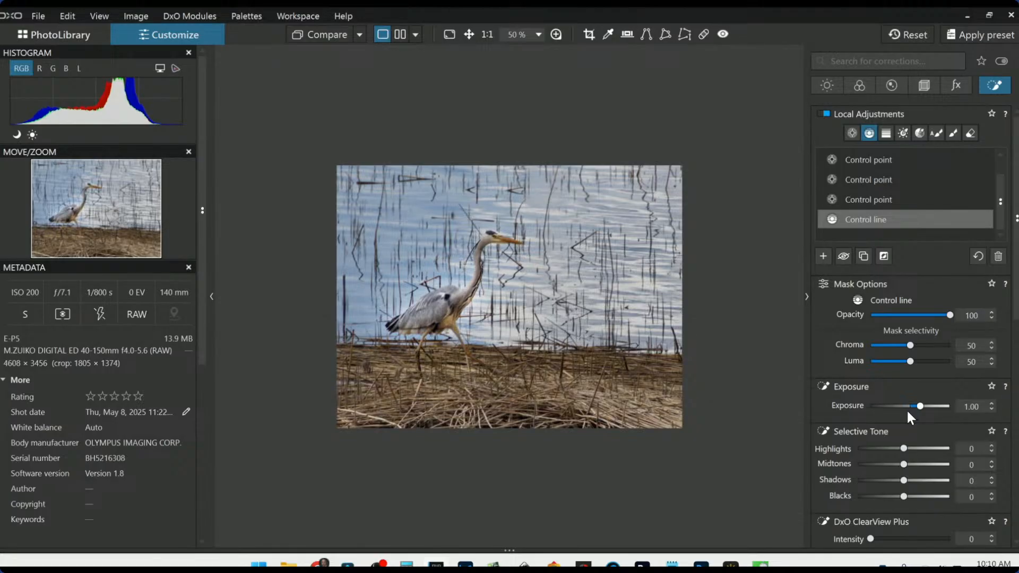
key("Escape")
Step: Set the whole photo's exposure correction to 0.60 and its HSL vibrancy to 24
left_click(827, 87)
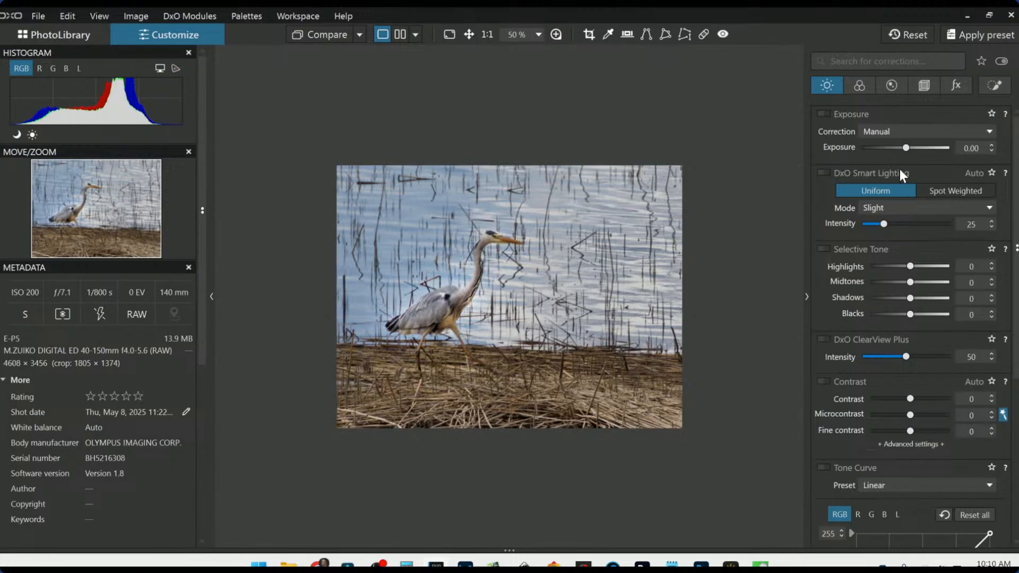
scroll(906, 148, "up", 4)
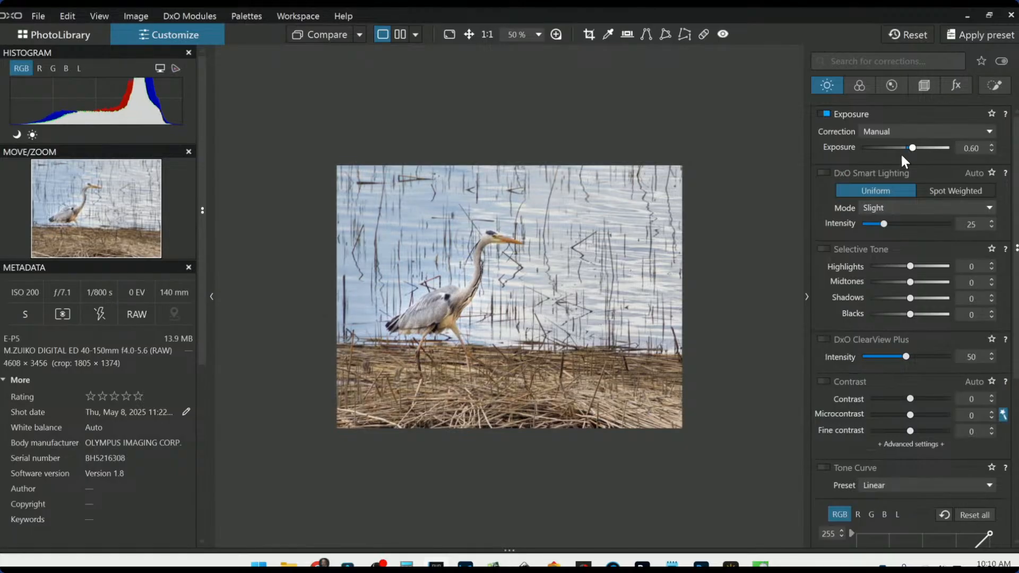
left_click(859, 85)
scroll(904, 328, "down", 5)
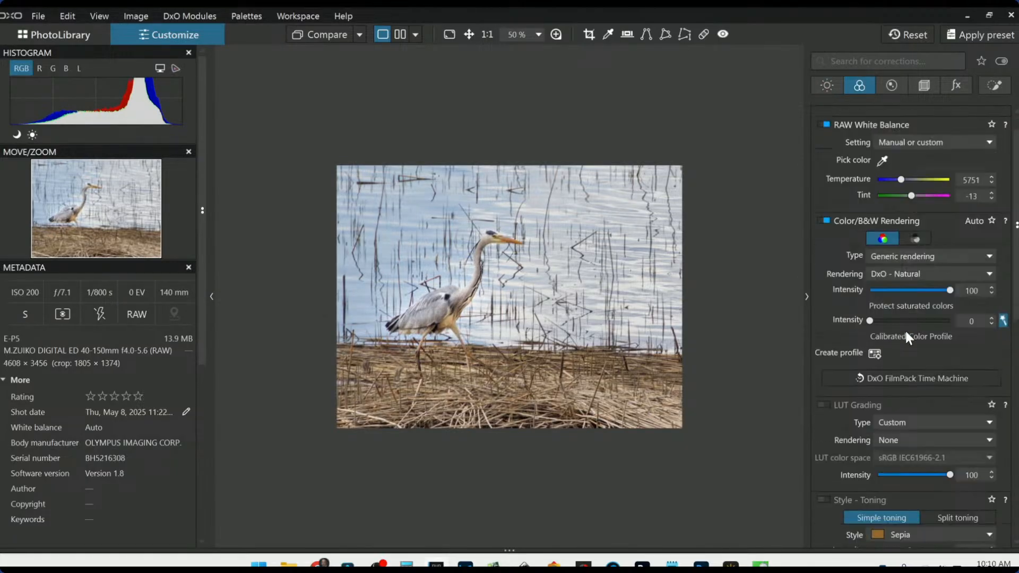
scroll(905, 328, "down", 4)
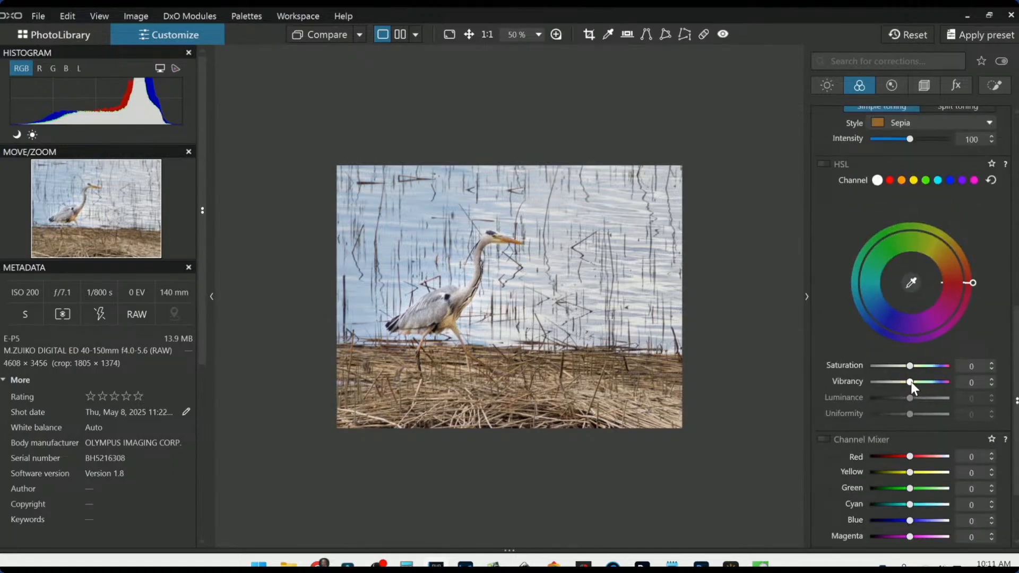
left_click_drag(910, 382, 920, 382)
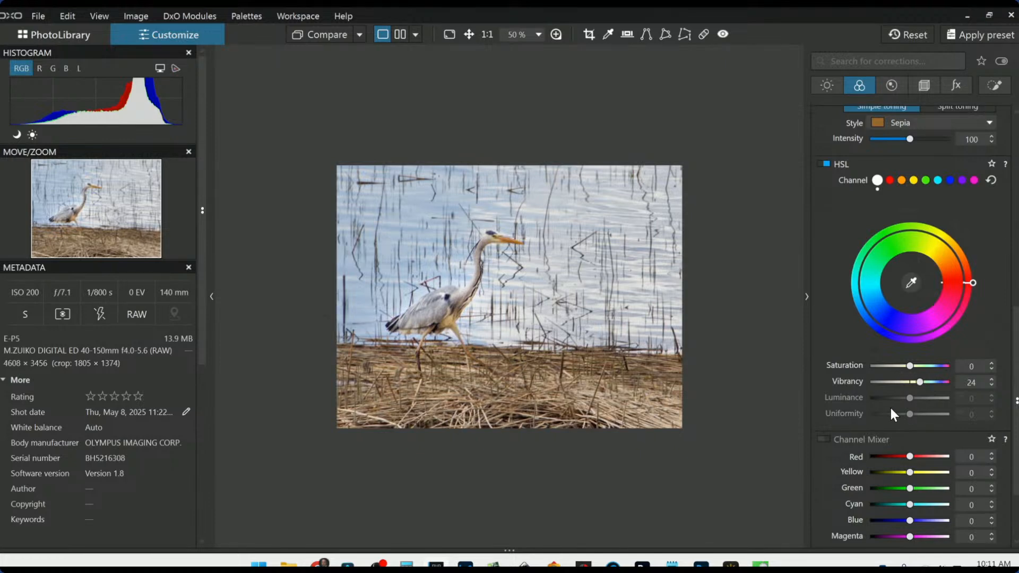
Step: Add a new control point mask on the heron's yellowish lower belly, just above the front leg
scroll(478, 329, "up", 3)
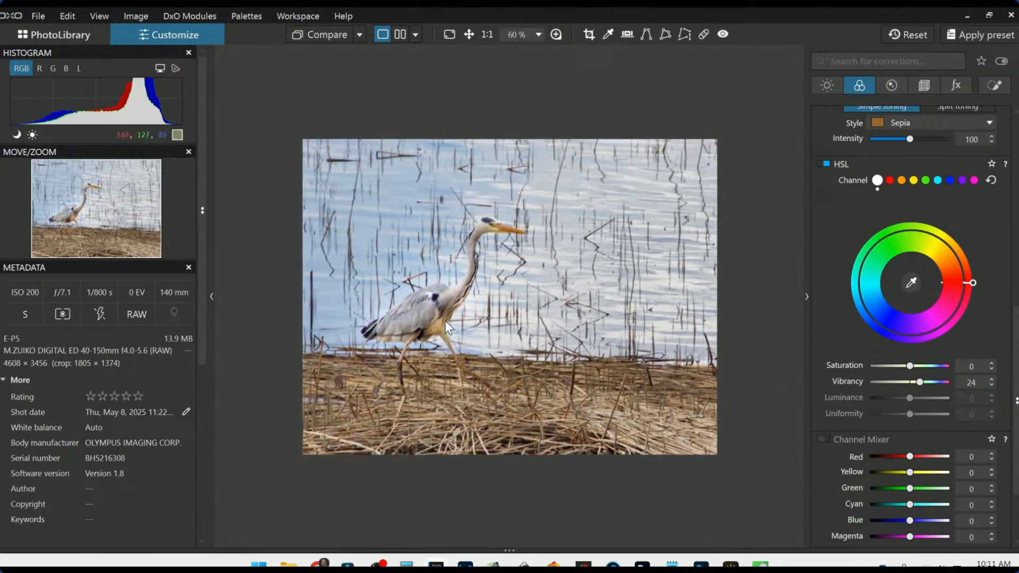
scroll(921, 219, "up", 8)
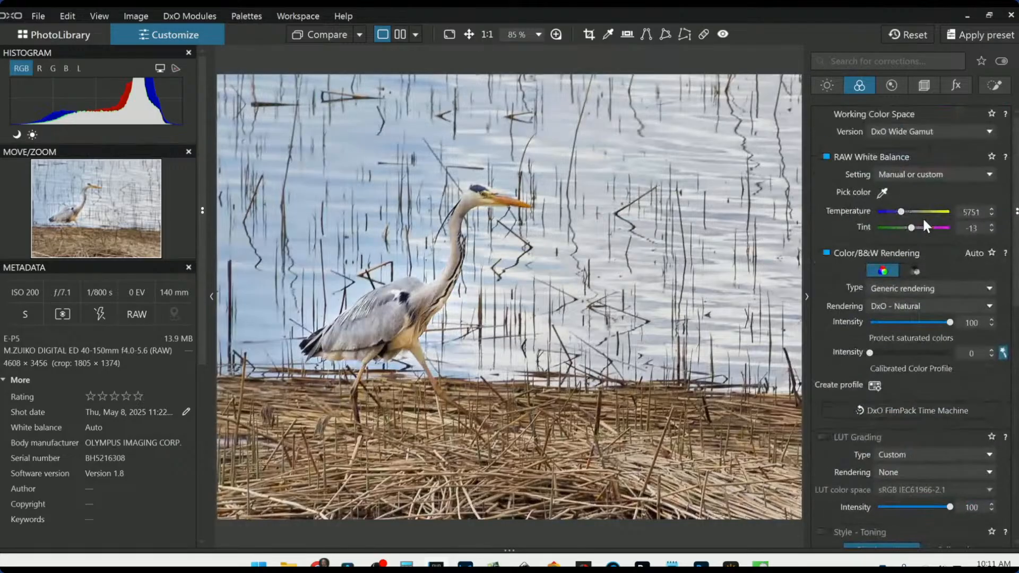
left_click(993, 86)
left_click(851, 134)
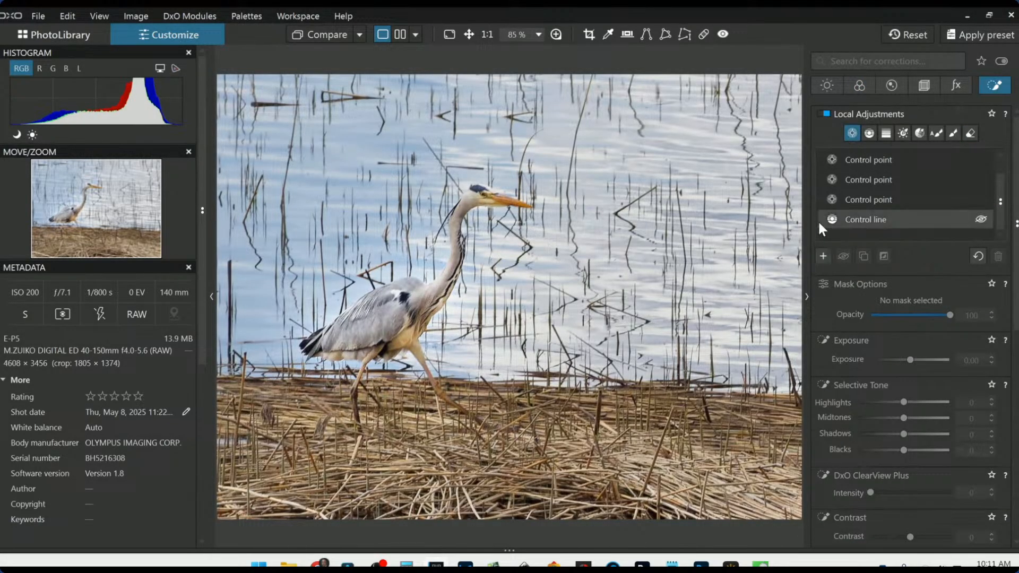
left_click(405, 338)
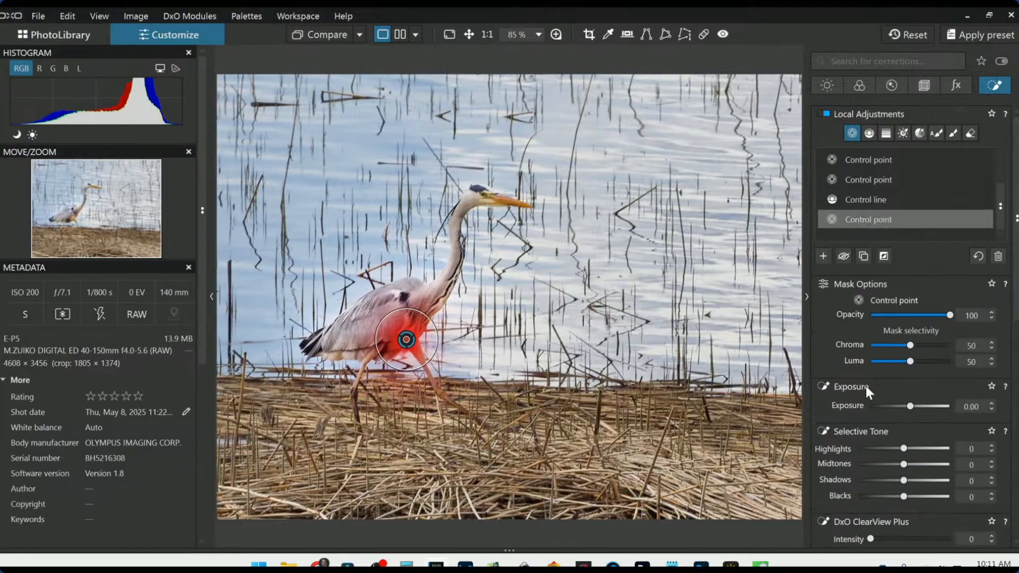
Step: Set the belly mask's HSL saturation to -68 for yellow and -17 for all colors, and shrink its area slightly
scroll(911, 415, "down", 4)
scroll(912, 415, "down", 5)
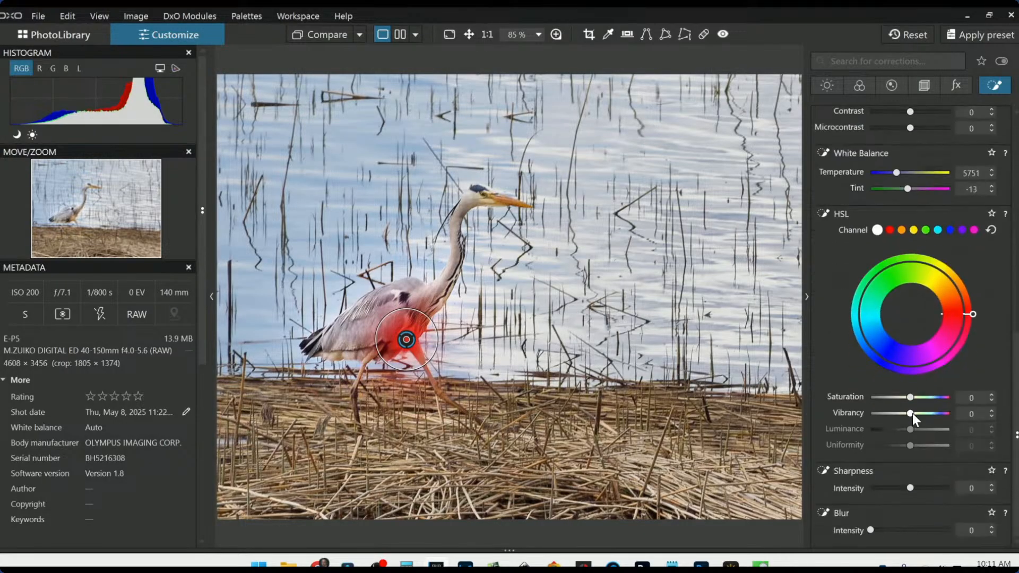
left_click(913, 230)
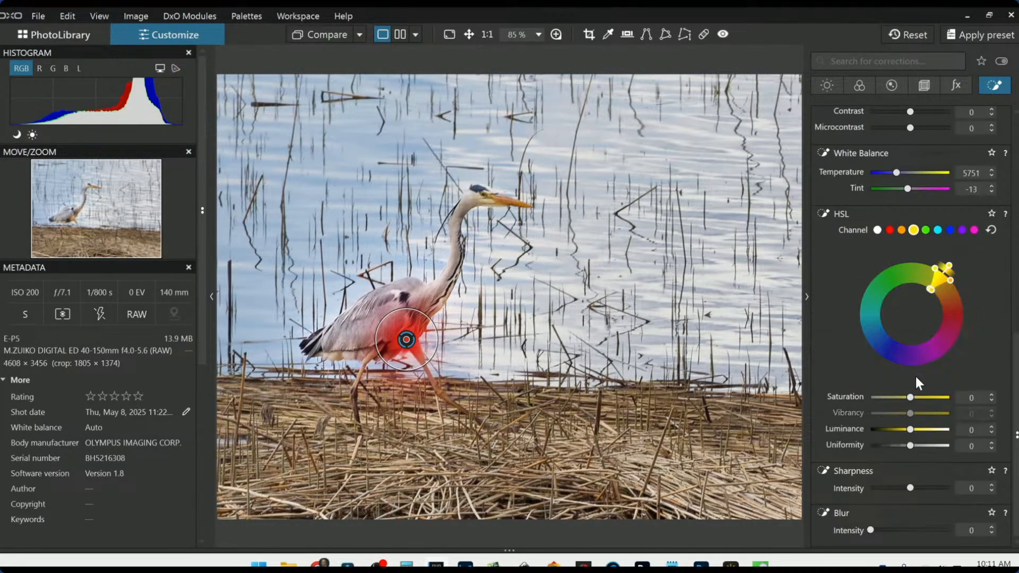
left_click_drag(910, 397, 884, 397)
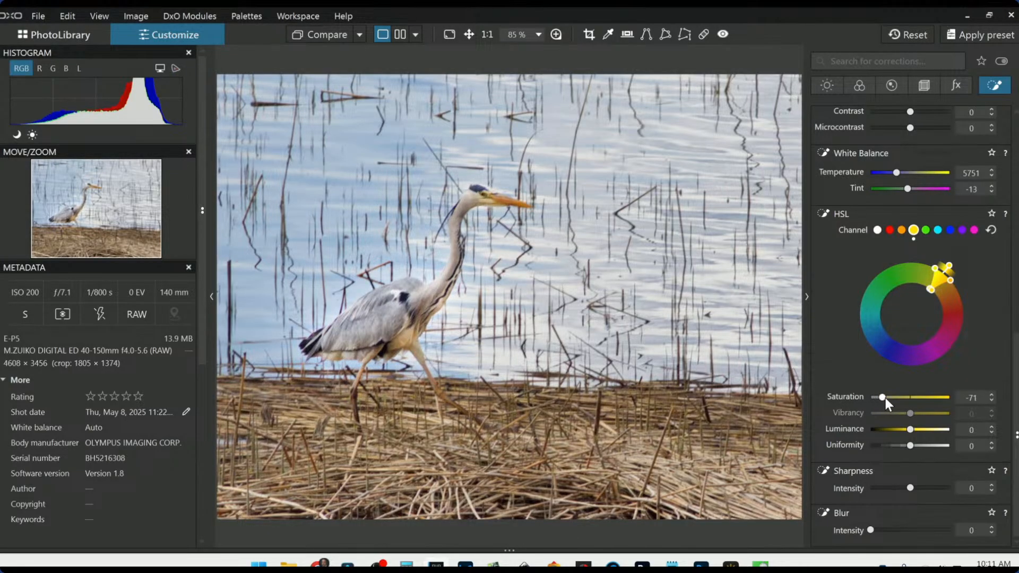
left_click_drag(419, 365, 414, 359)
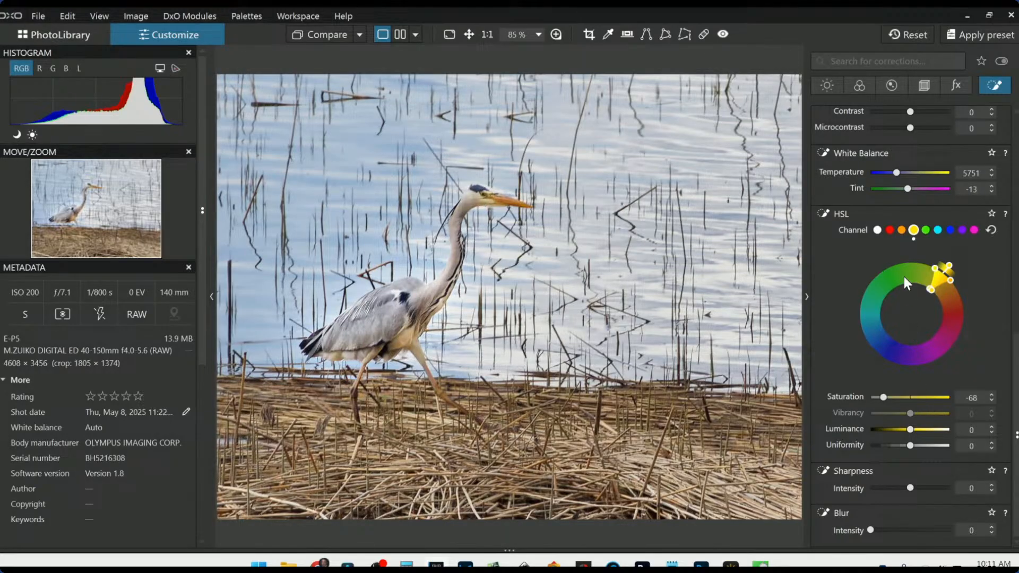
left_click(878, 230)
left_click_drag(909, 397, 903, 399)
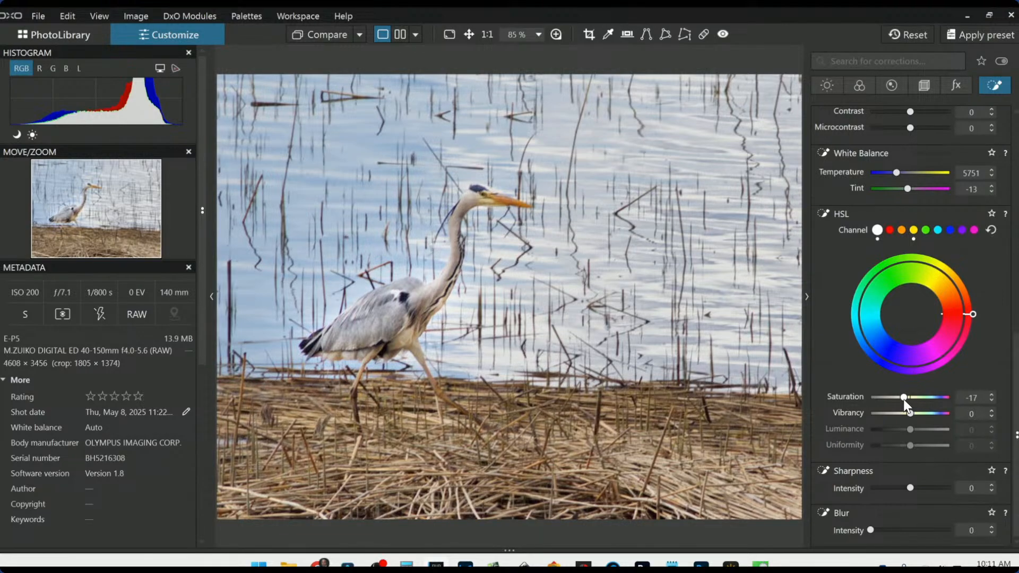
Step: Deselect the belly mask and bring the whole heron photo into view
left_click(690, 379)
scroll(690, 378, "down", 4)
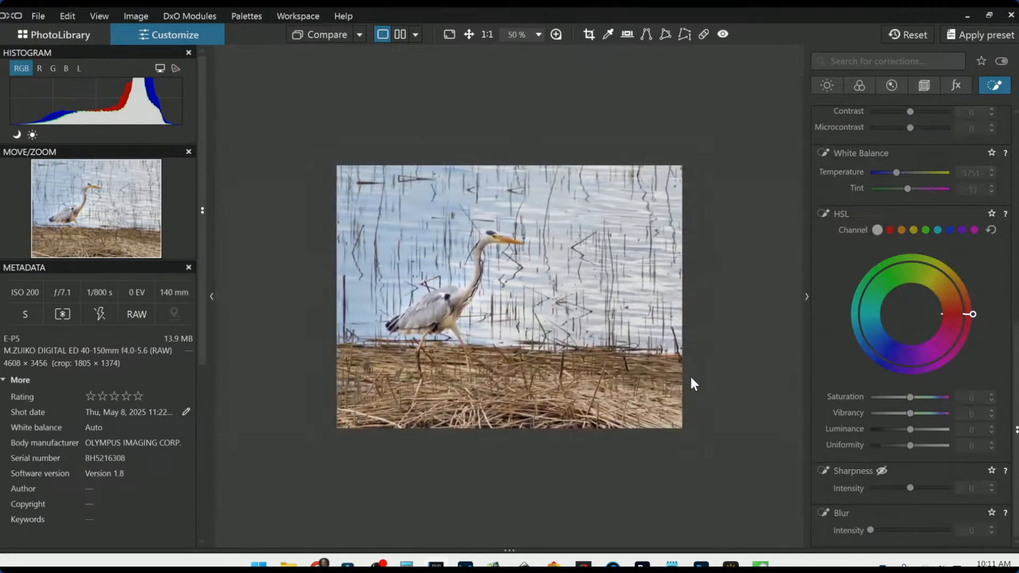
scroll(690, 378, "up", 1)
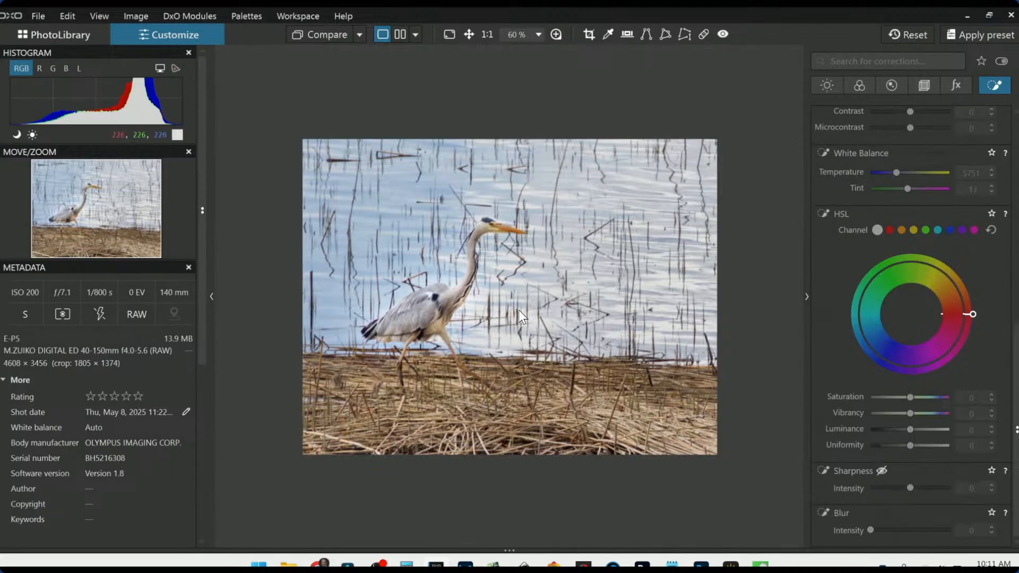
Step: Export the heron photo to disk with Standard output as a full-size JPEG, quality 93, in the original image folder
right_click(580, 177)
left_click(625, 85)
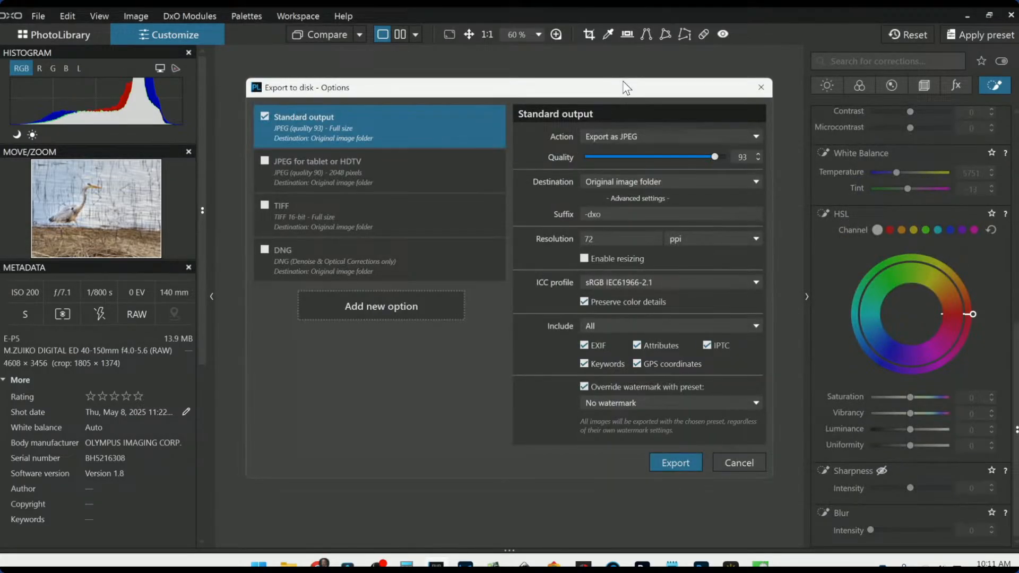
left_click_drag(622, 80, 851, 149)
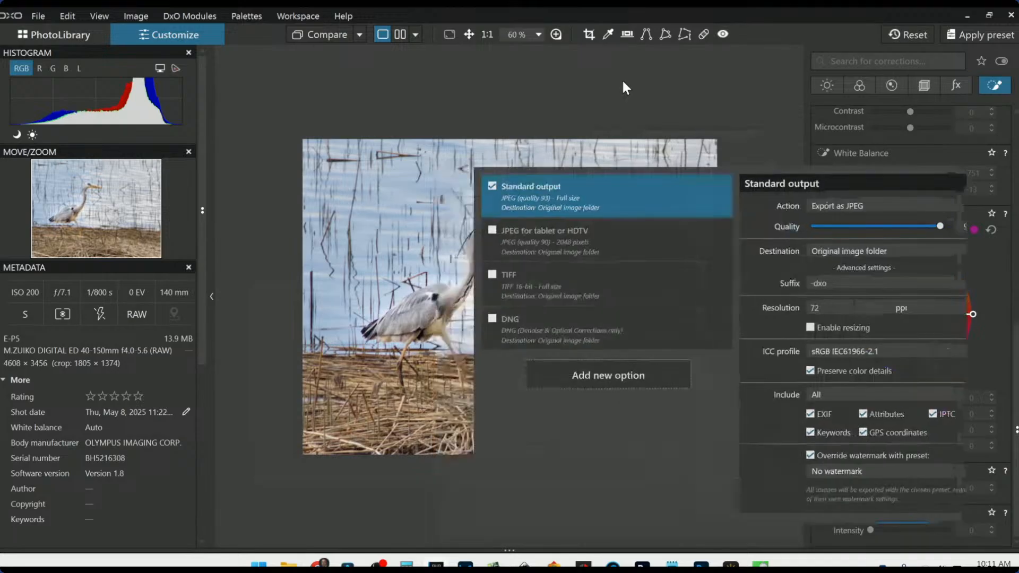
key("Escape")
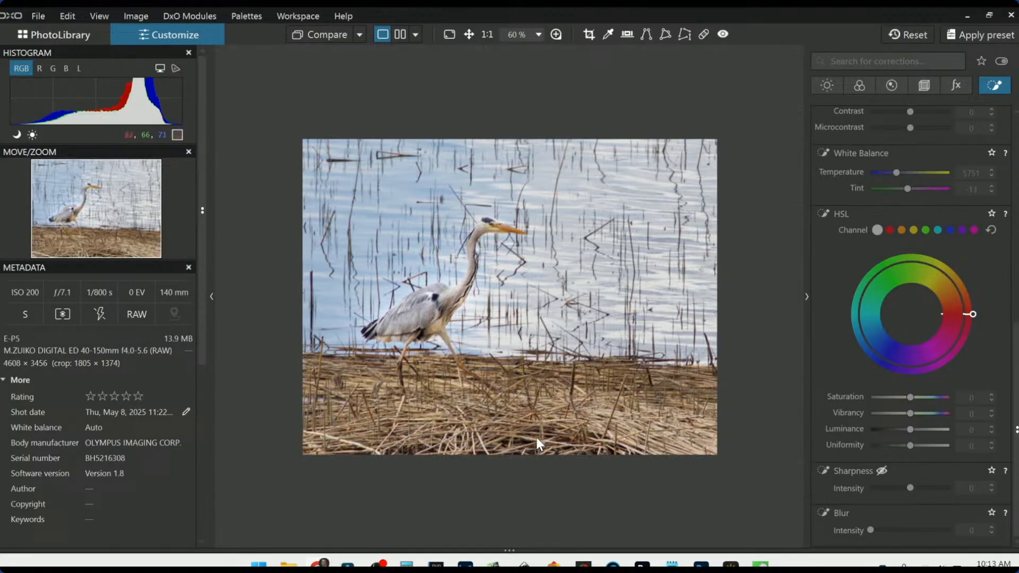
Step: Reset the heron photo's corrections and show the original side by side with the edited version, with the palettes hidden
scroll(463, 384, "up", 1)
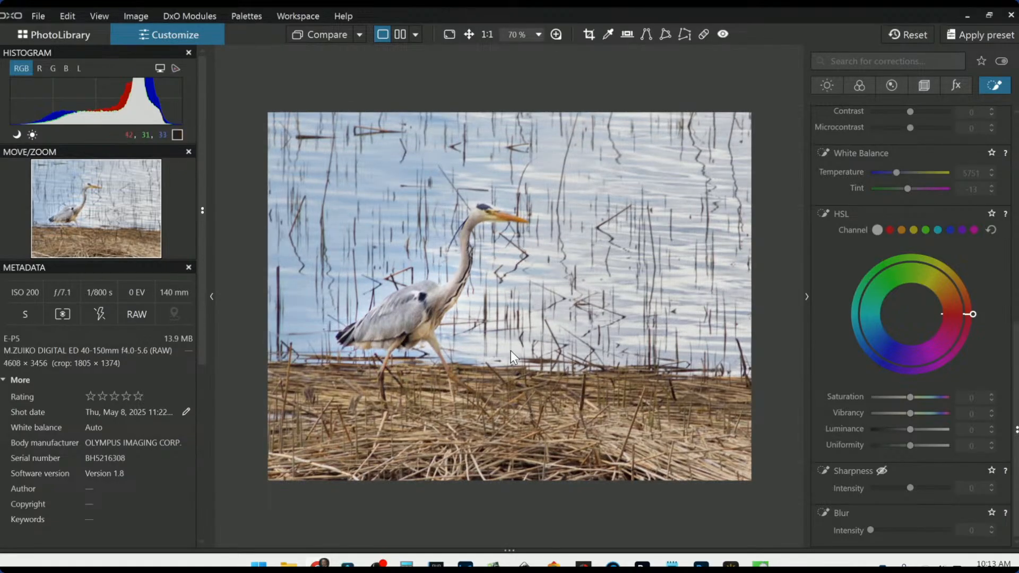
left_click(907, 34)
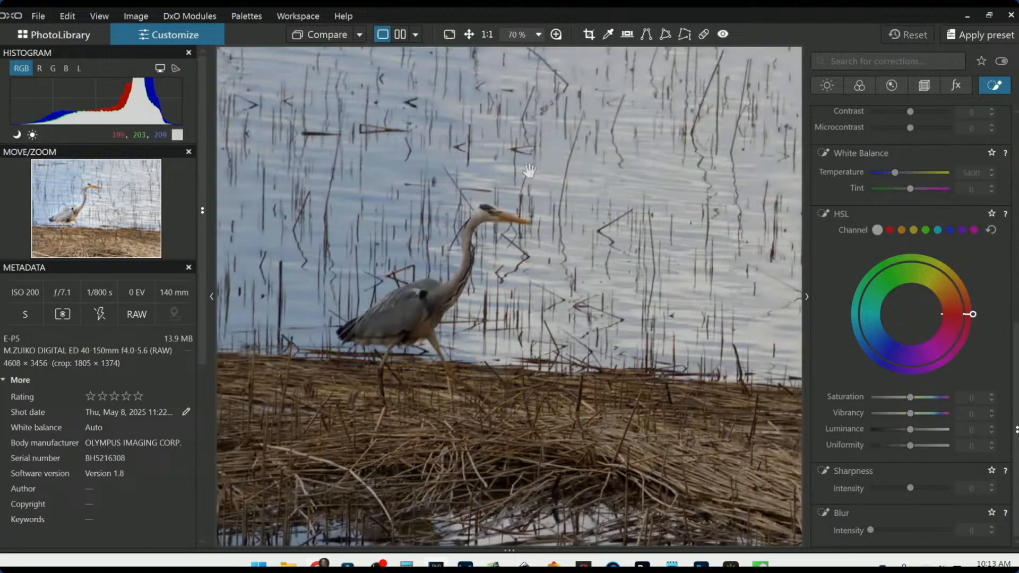
left_click(359, 34)
left_click(386, 118)
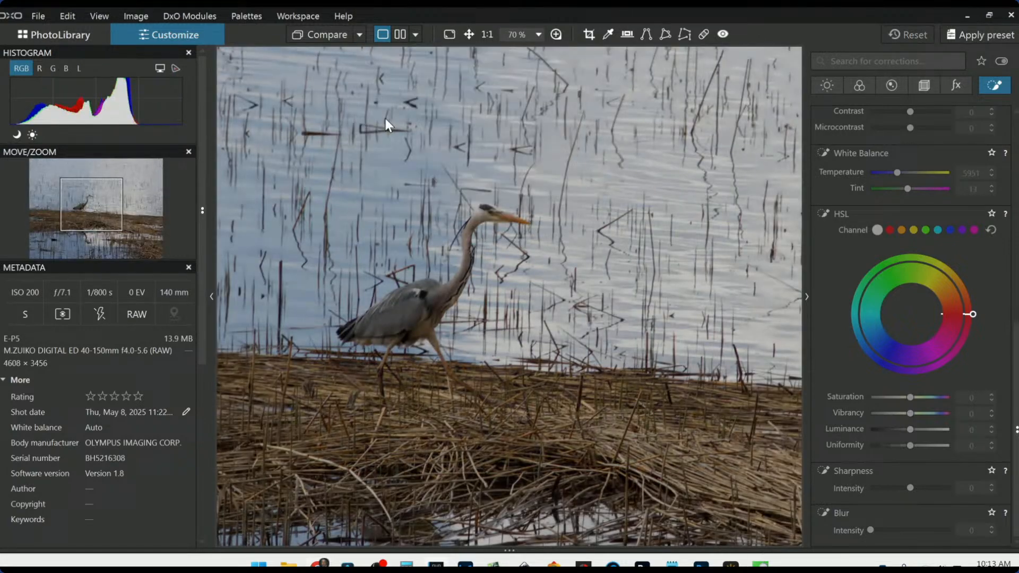
left_click(400, 34)
key("Tab")
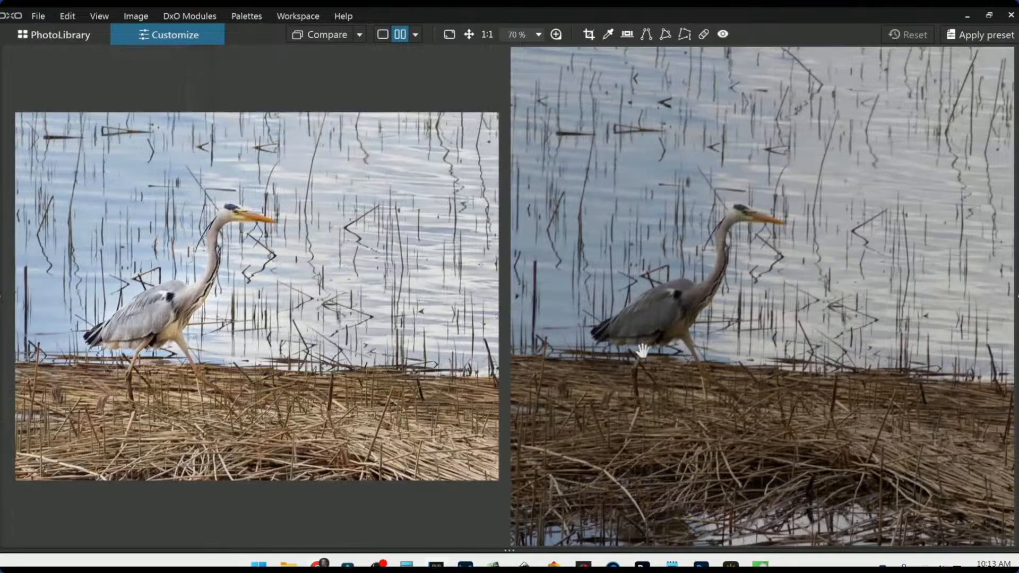
Step: Examine the heron's head, neck and surrounding water at 300% in both the original and the edited version
scroll(639, 348, "down", 5)
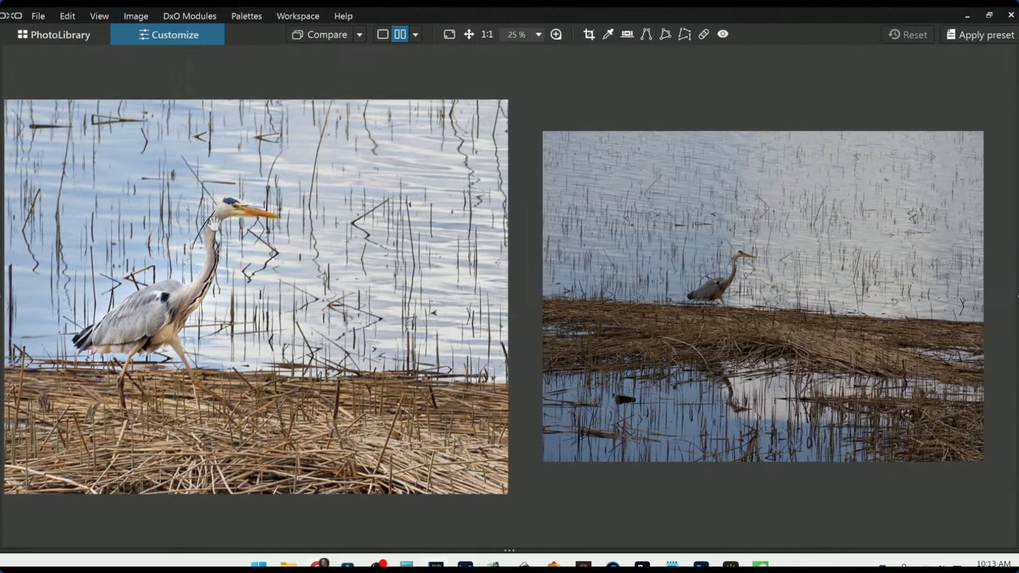
scroll(718, 261, "up", 5)
scroll(718, 261, "up", 3)
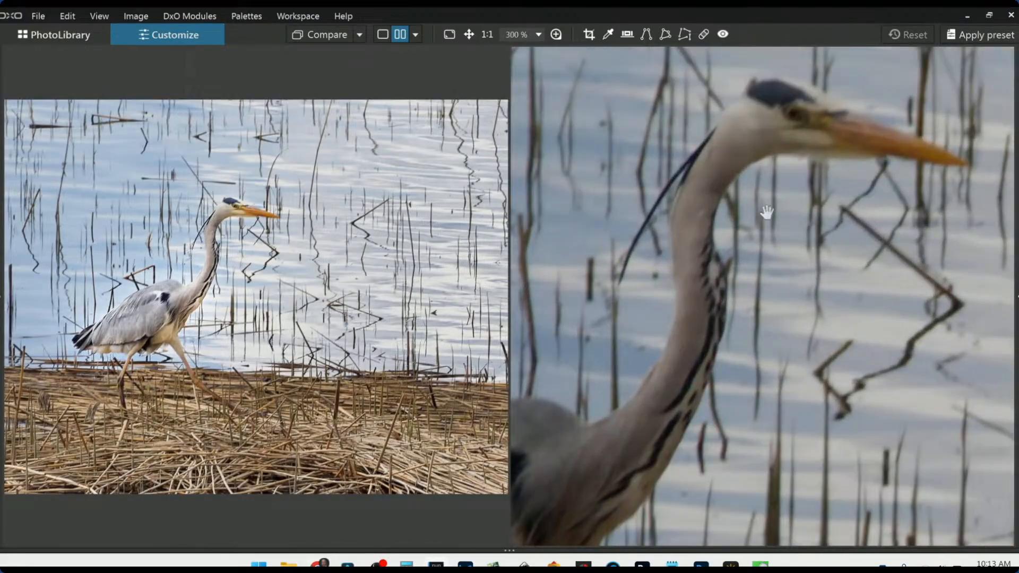
left_click_drag(766, 212, 831, 276)
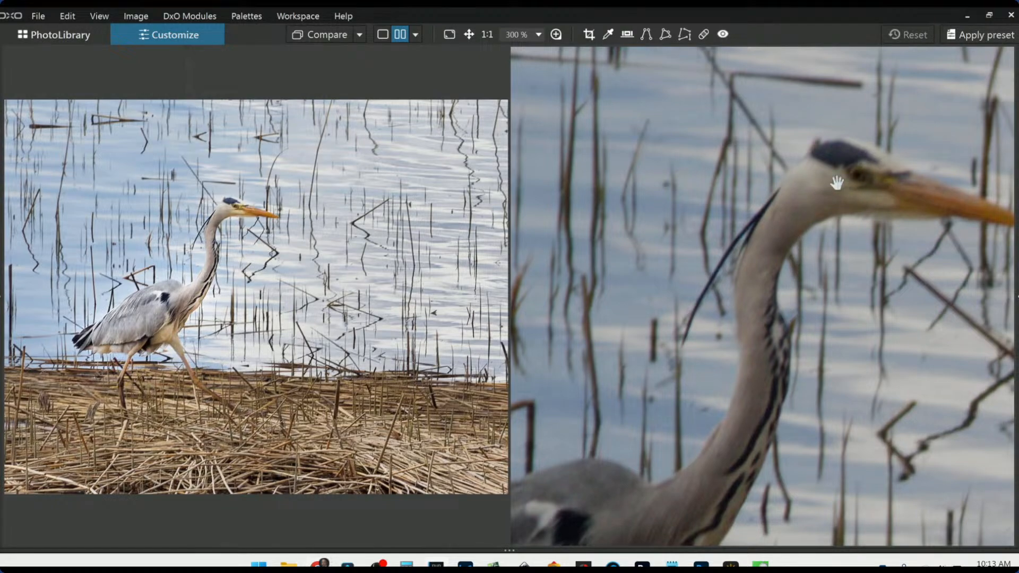
left_click_drag(728, 475, 773, 21)
left_click_drag(756, 303, 737, 492)
left_click_drag(664, 132, 707, 478)
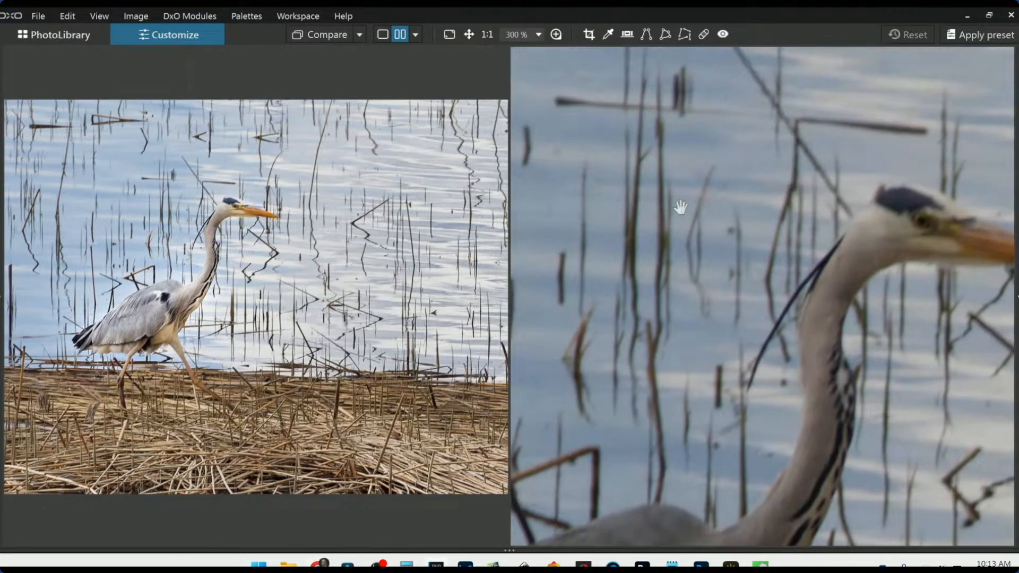
left_click_drag(680, 207, 732, 433)
left_click_drag(790, 386, 640, 101)
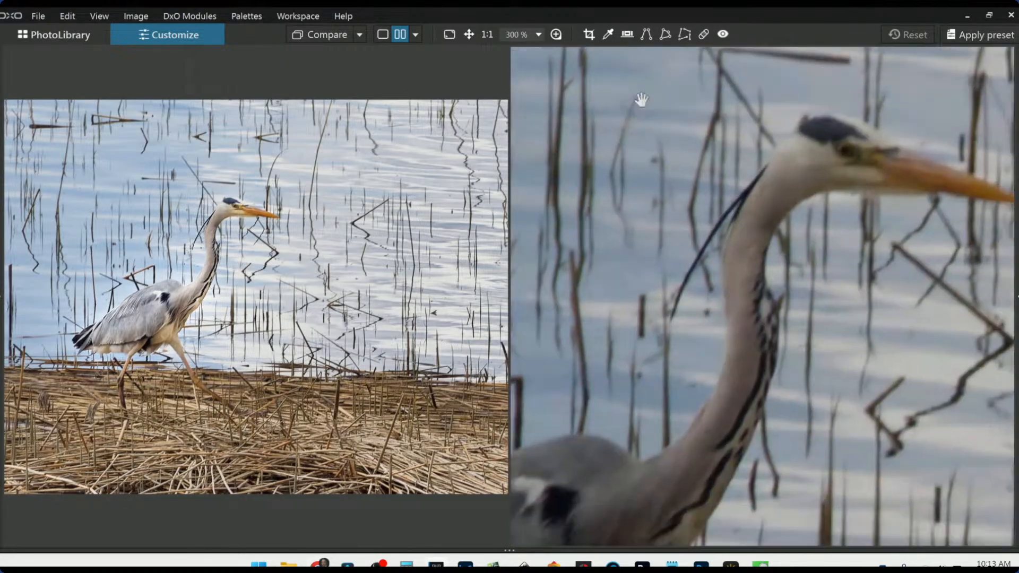
left_click_drag(716, 351, 751, 260)
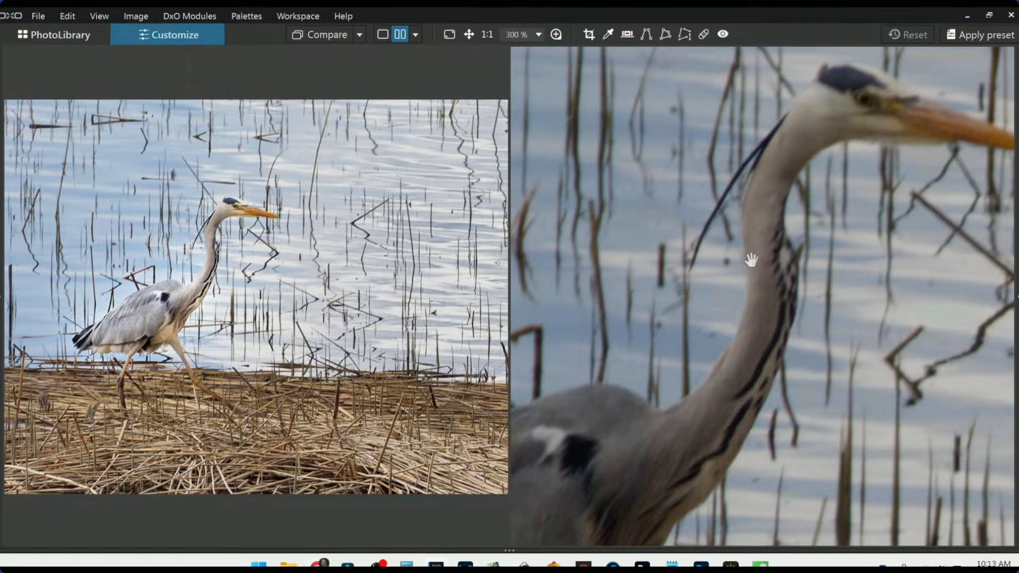
left_click(234, 253)
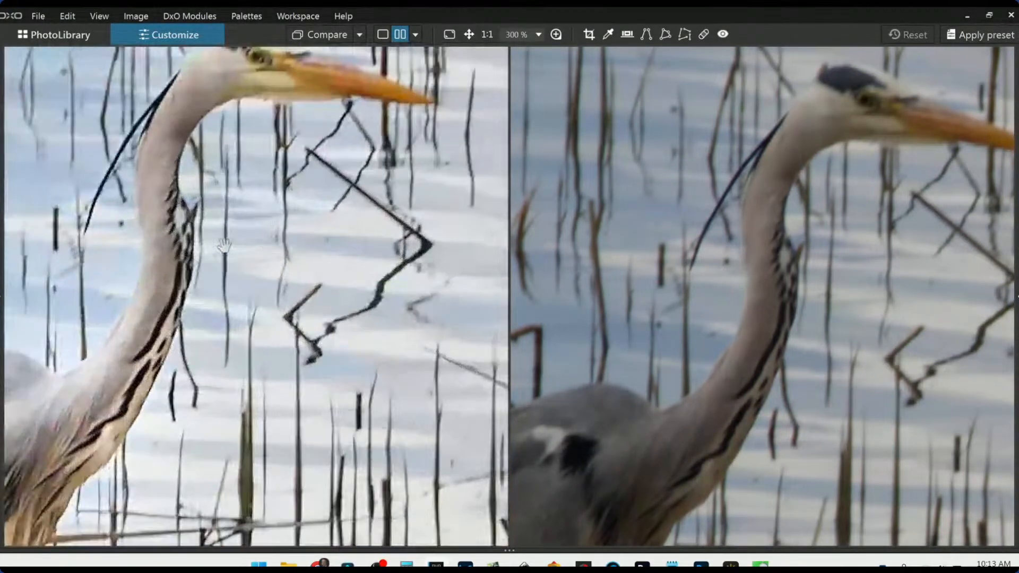
left_click_drag(224, 246, 298, 288)
left_click_drag(836, 321, 783, 362)
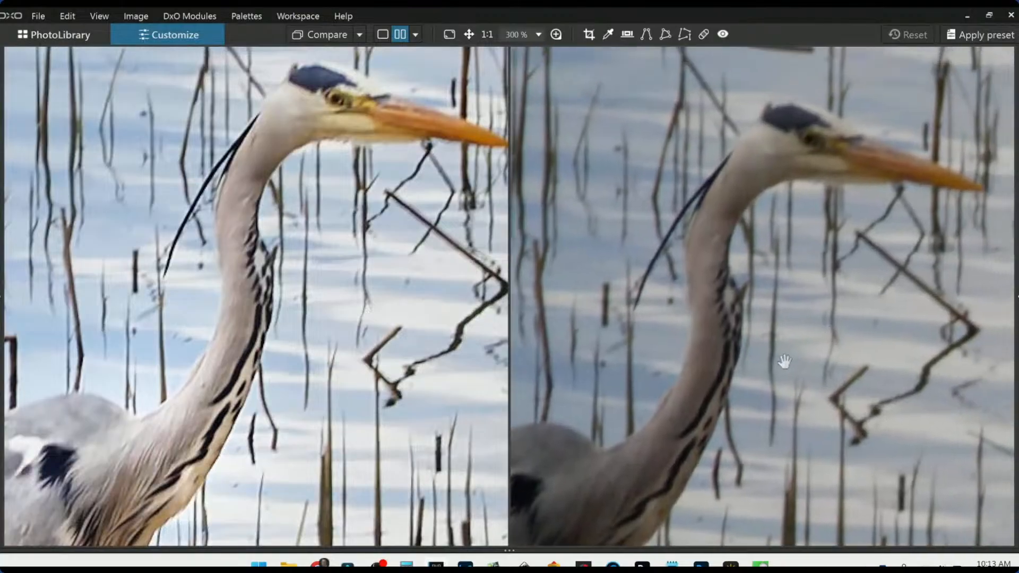
Step: Compare the heron's chest and wing feathers at 250% in both versions, and return to the full photos
scroll(390, 253, "down", 1)
scroll(686, 265, "down", 1)
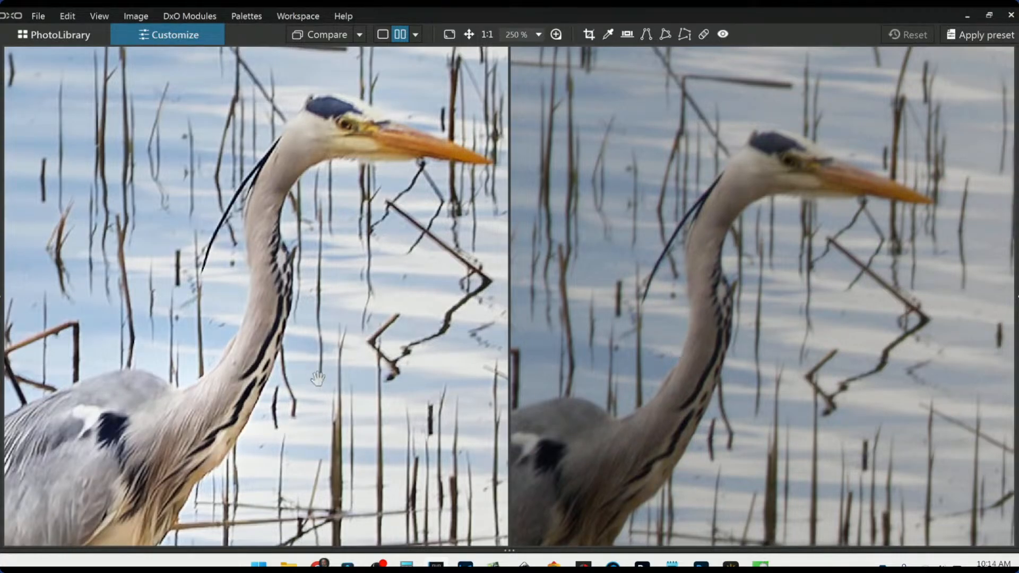
left_click_drag(197, 420, 259, 352)
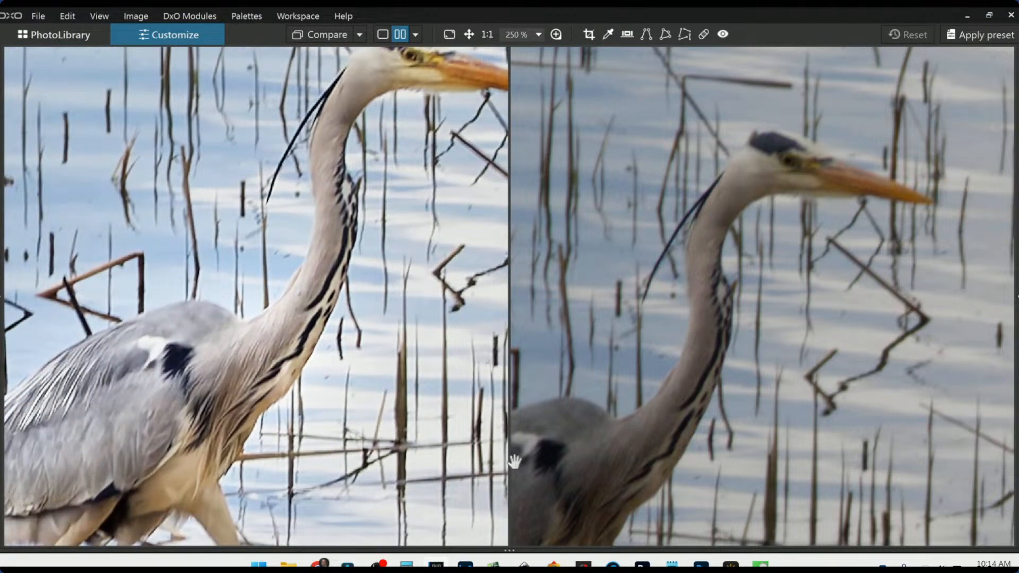
left_click_drag(580, 479, 825, 308)
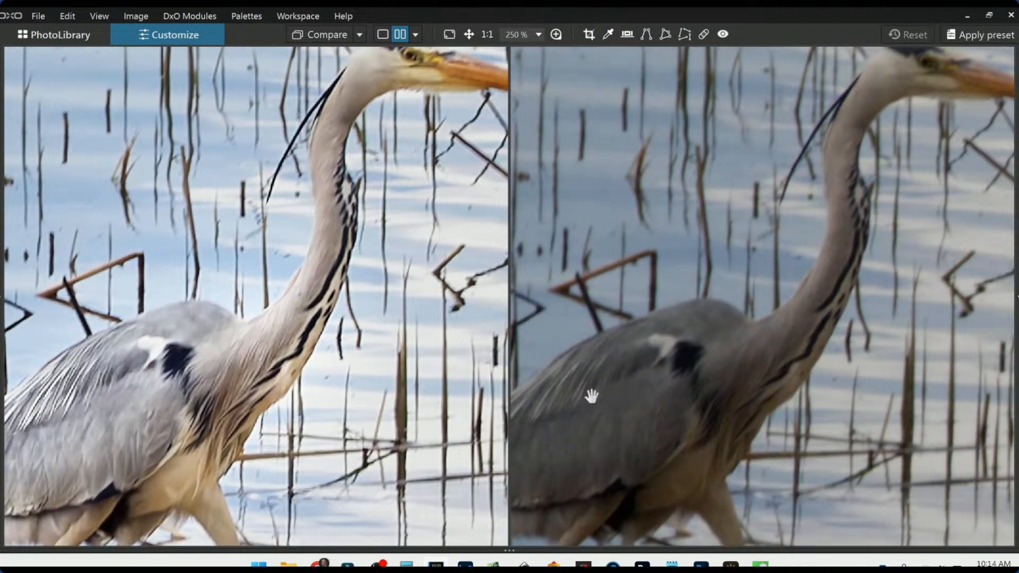
left_click_drag(616, 372, 648, 343)
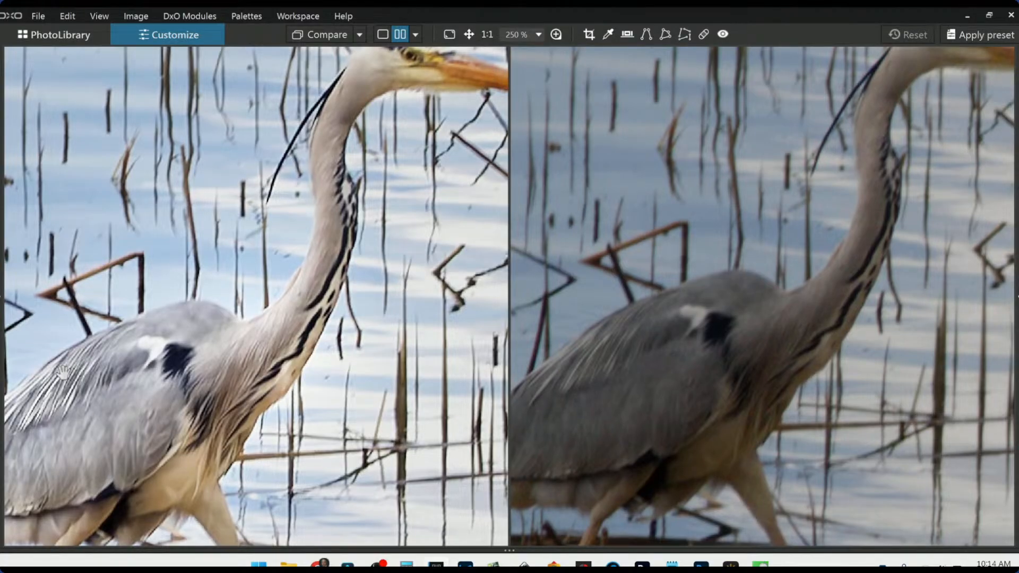
scroll(199, 395, "down", 5)
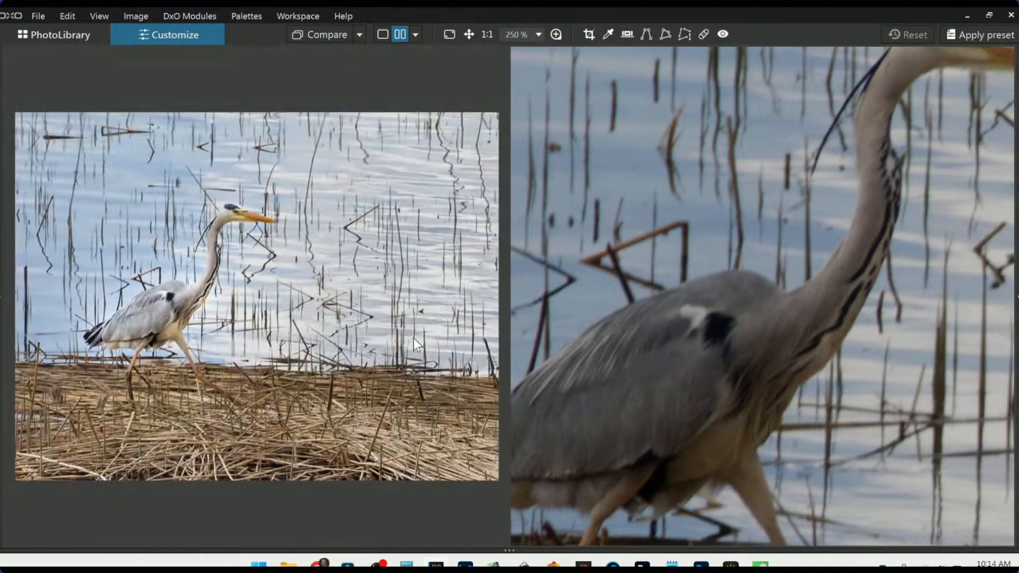
scroll(716, 304, "down", 5)
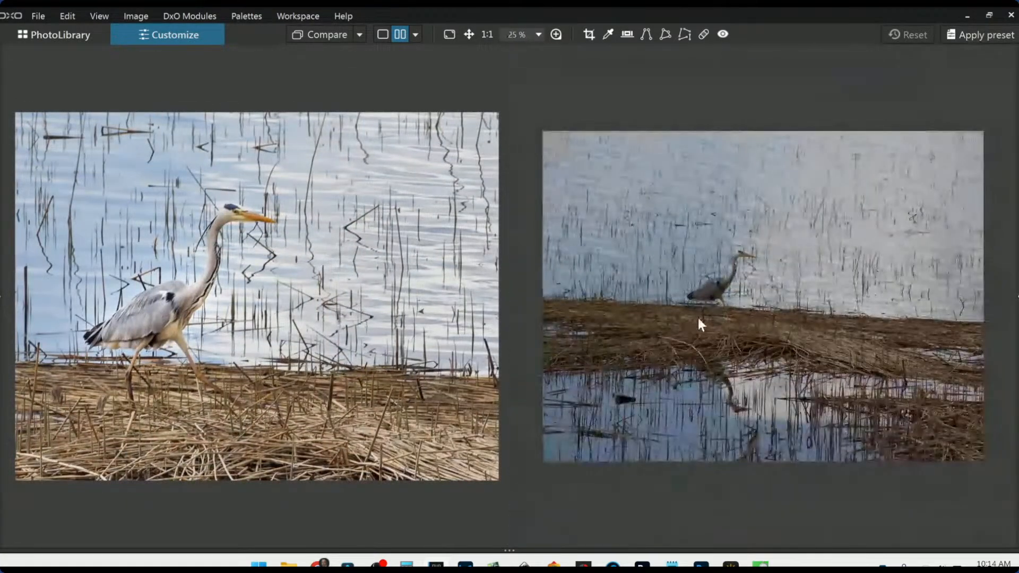
scroll(734, 298, "up", 2)
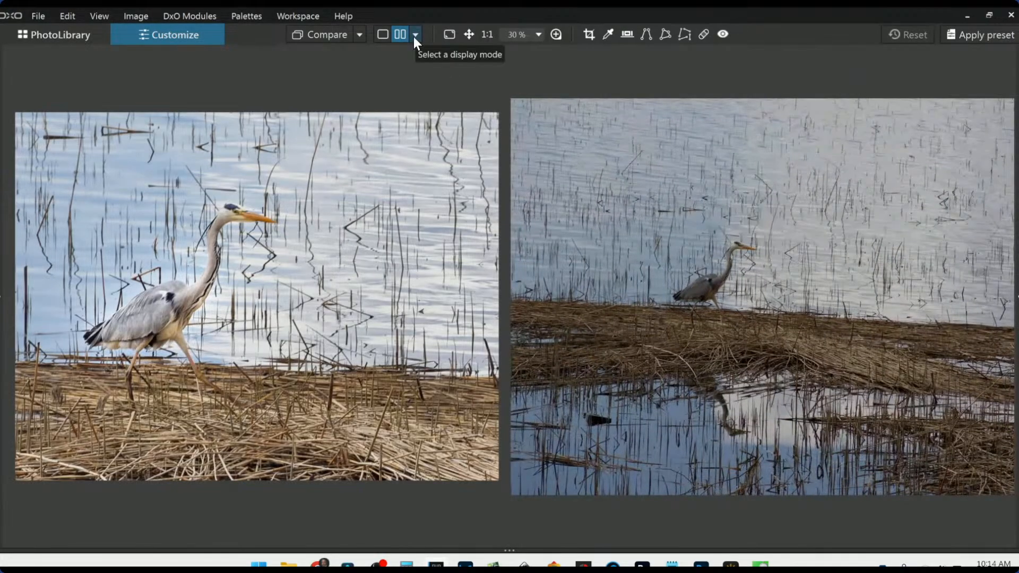
Step: Switch the comparison to Split view left / right and move the divider past the right edge of the edited photo
left_click(415, 36)
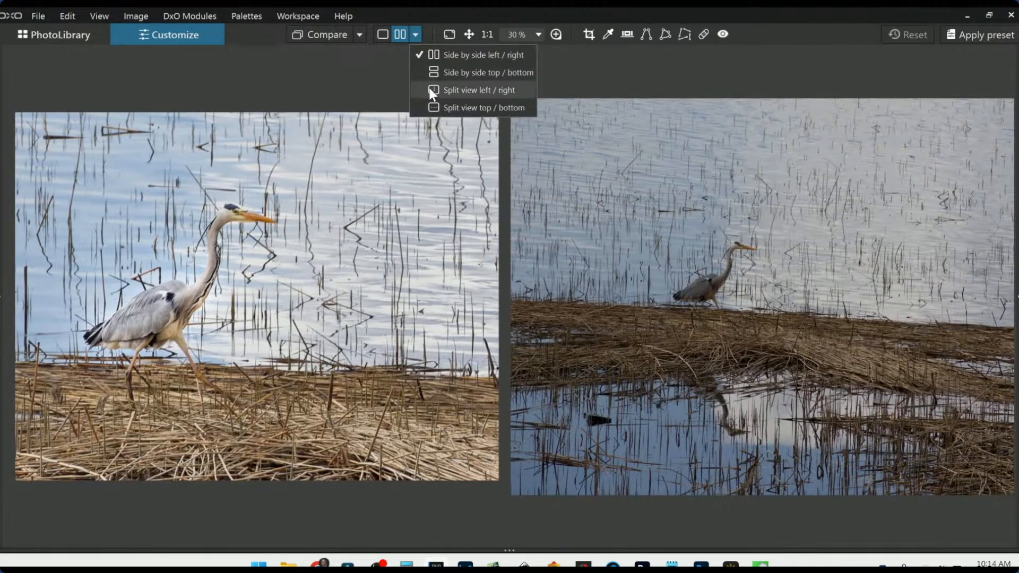
left_click(430, 91)
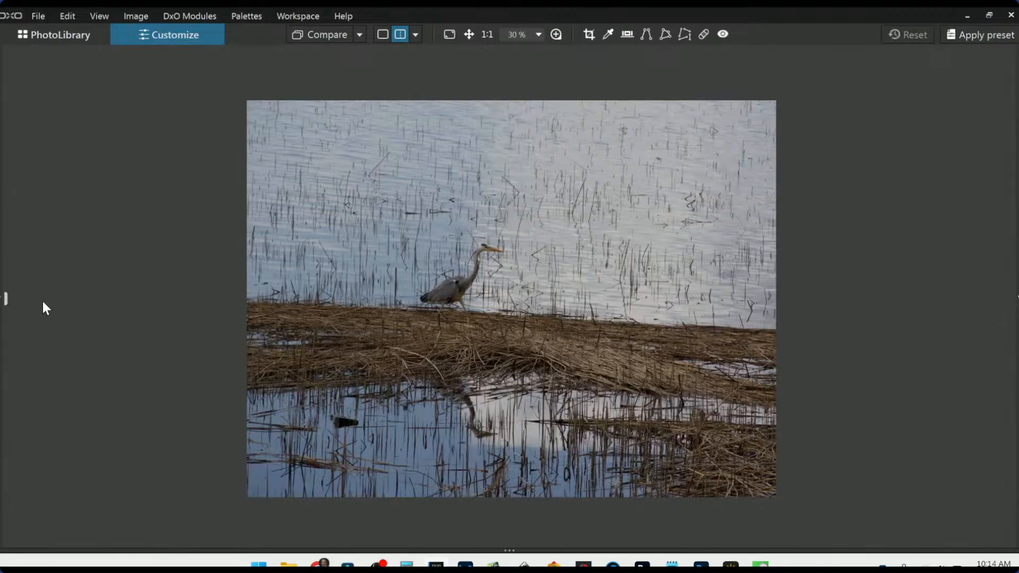
left_click_drag(8, 299, 879, 334)
scroll(487, 340, "up", 4)
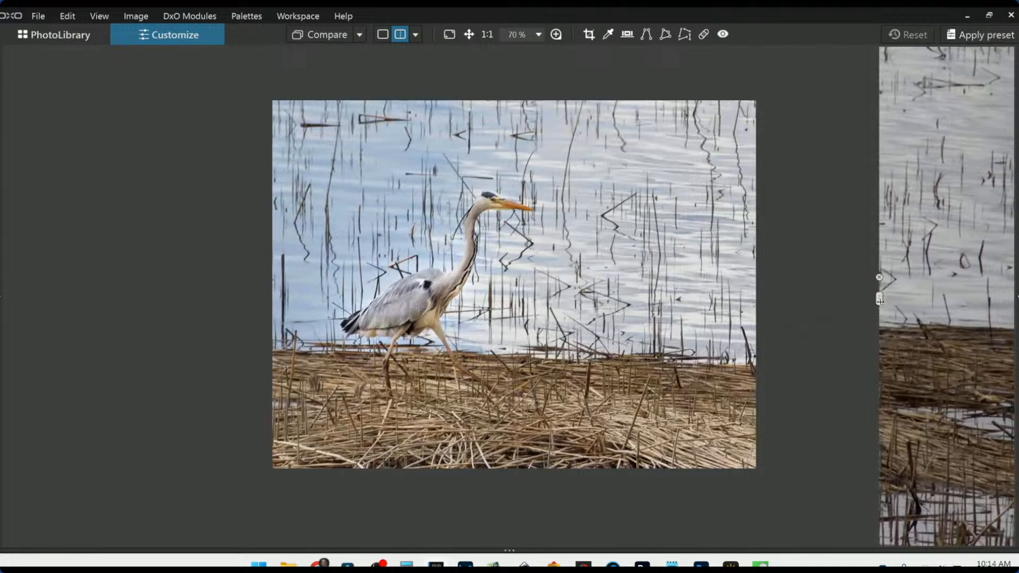
mouse_move(879, 301)
left_mouse_down()
mouse_move(57, 301)
mouse_move(258, 318)
mouse_move(682, 318)
mouse_move(885, 302)
left_mouse_up()
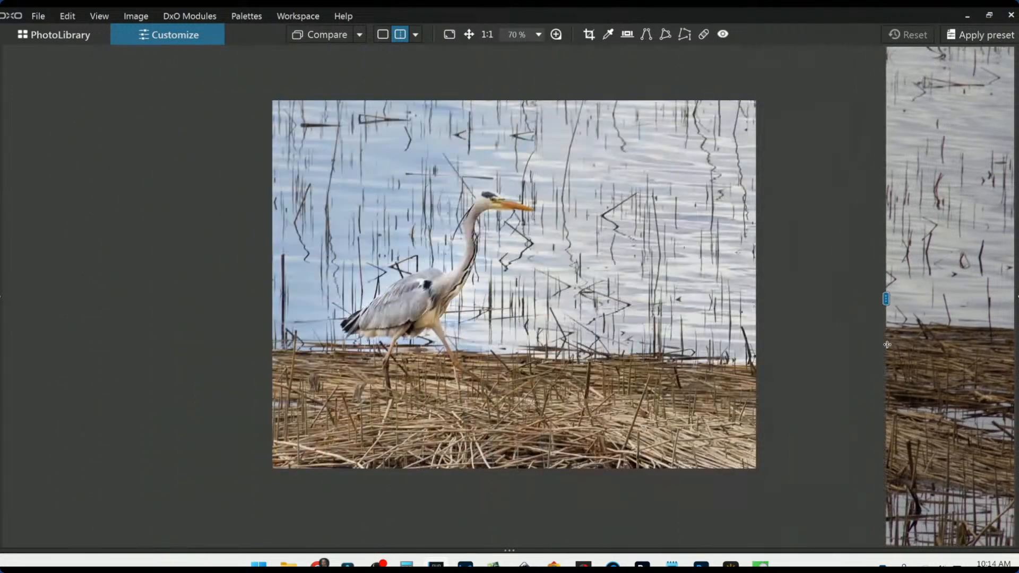
Step: Return the comparison to Side by side left / right with the full original in view
left_click(415, 36)
left_click(421, 53)
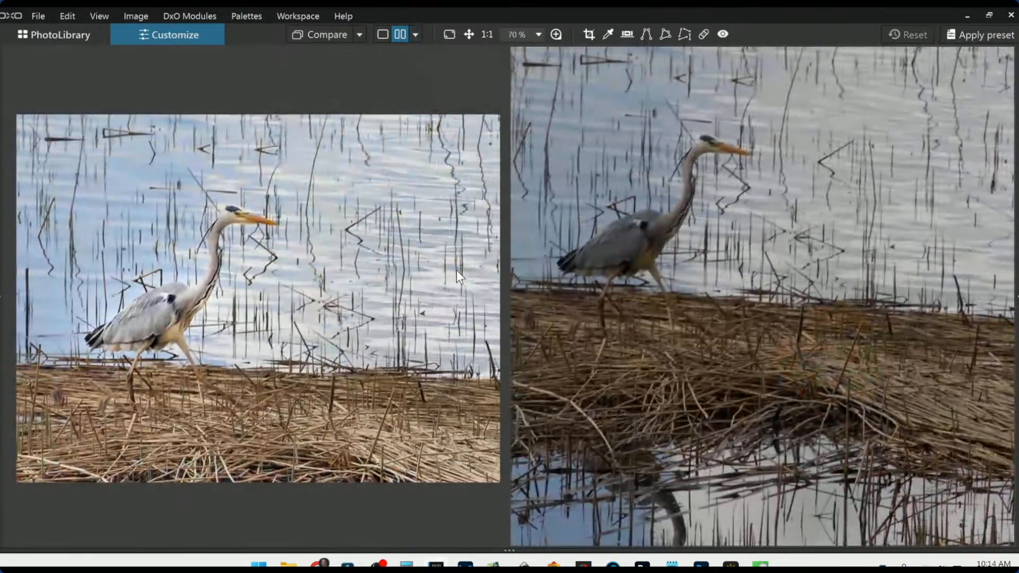
scroll(684, 279, "down", 2)
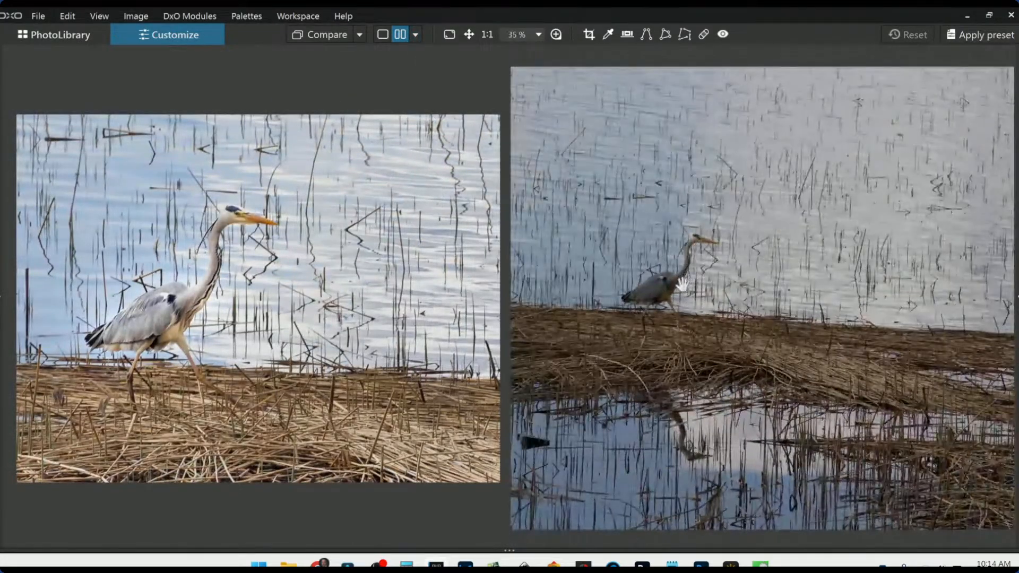
Step: Open the marsh photo with the red-roofed barn from the photo library for editing in single-image view, and inspect its details
left_click(53, 35)
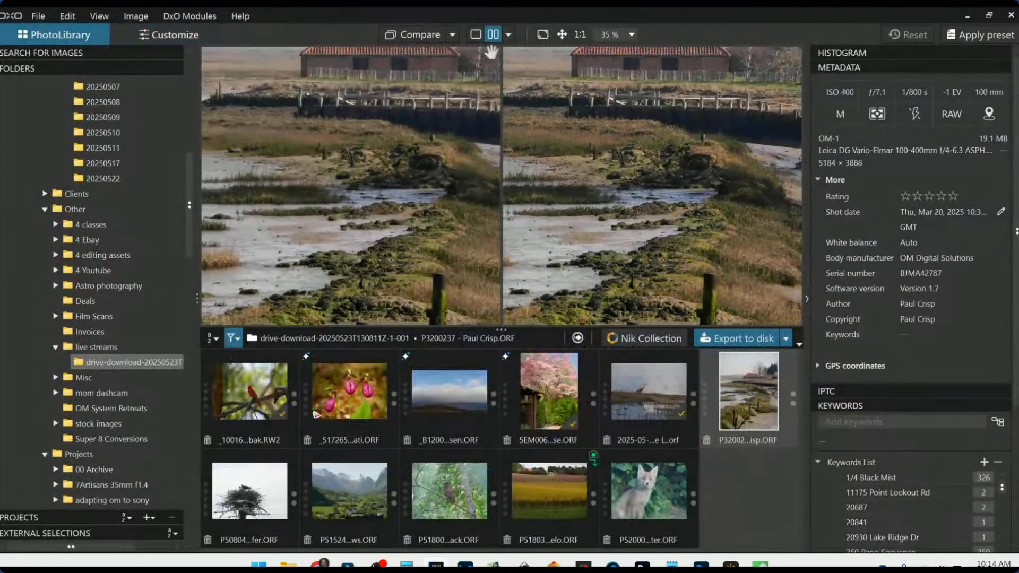
left_click(475, 35)
double_click(746, 411)
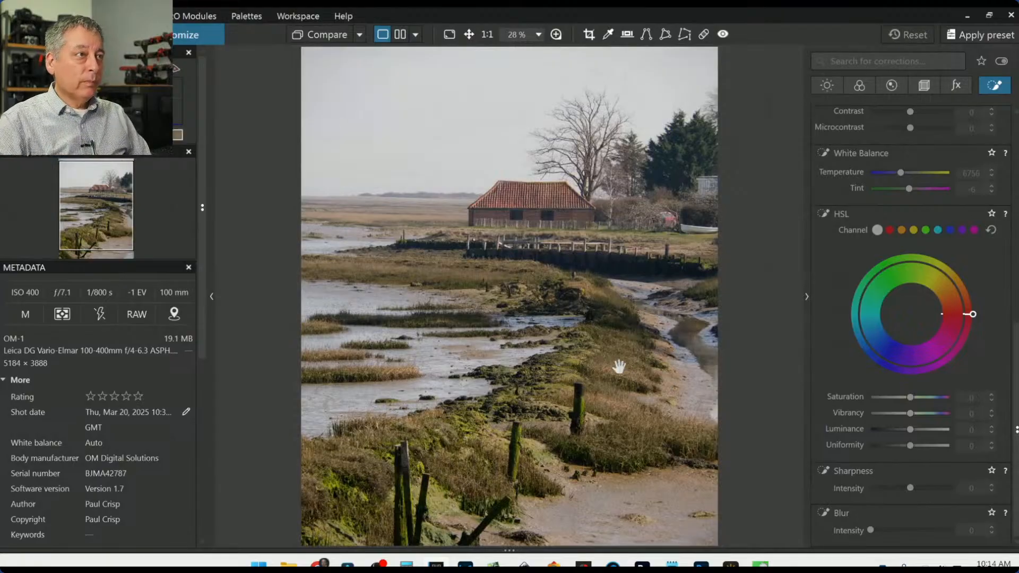
scroll(626, 367, "down", 1)
scroll(695, 225, "up", 5)
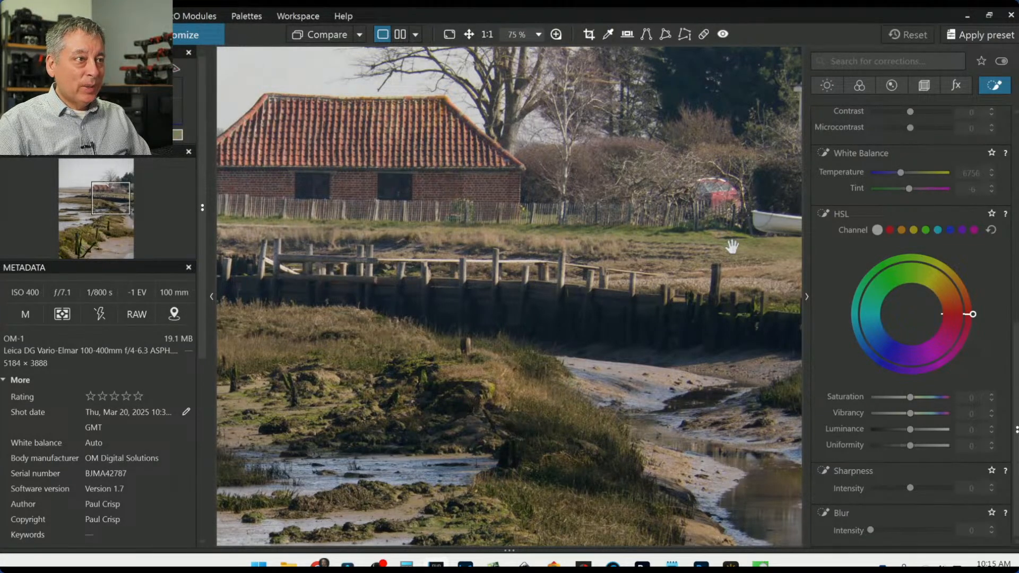
scroll(732, 247, "down", 4)
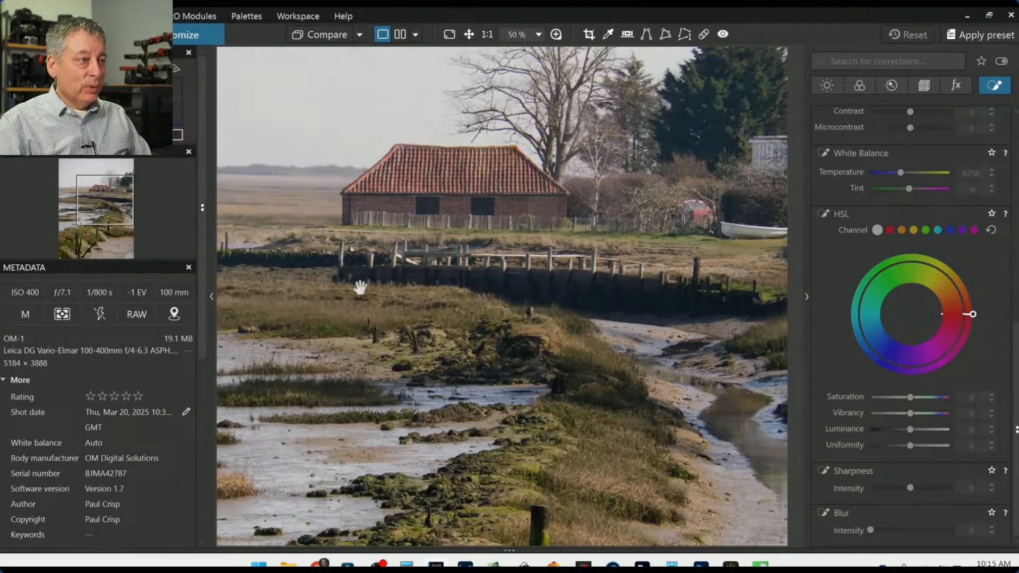
scroll(518, 459, "down", 1)
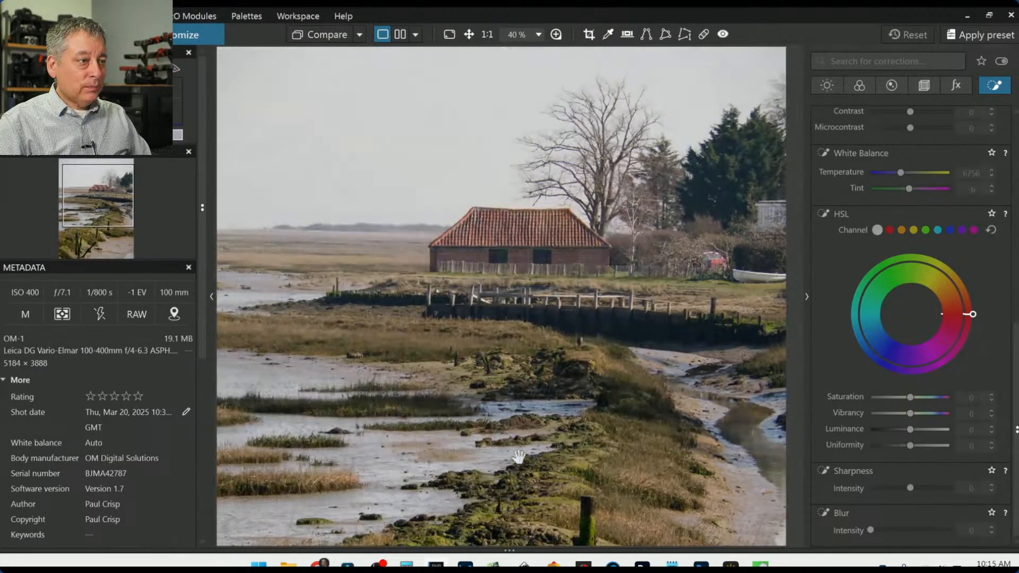
Step: Apply the "0000 Rob Default" preset to the marsh photo
scroll(517, 457, "down", 3)
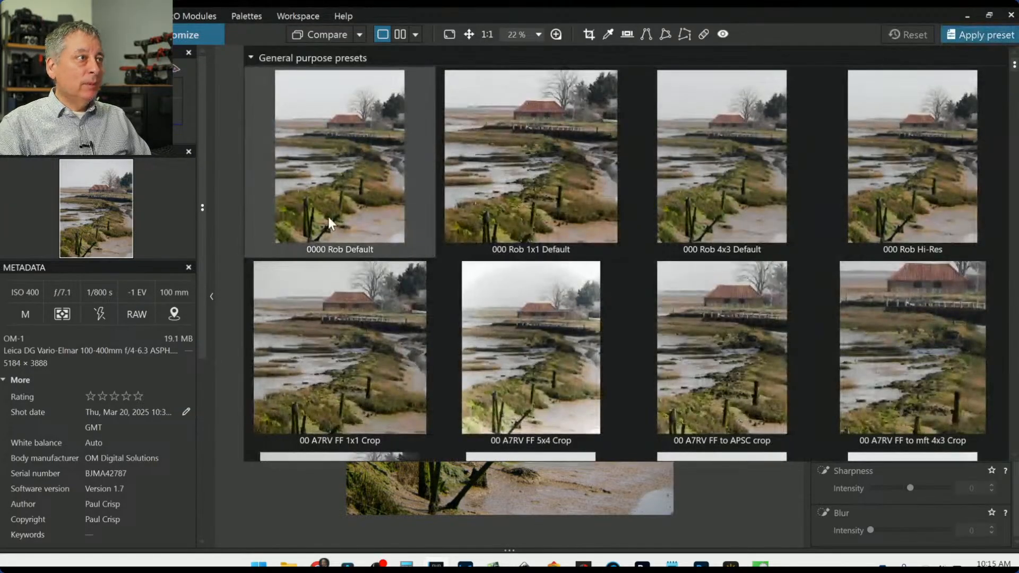
left_click(328, 216)
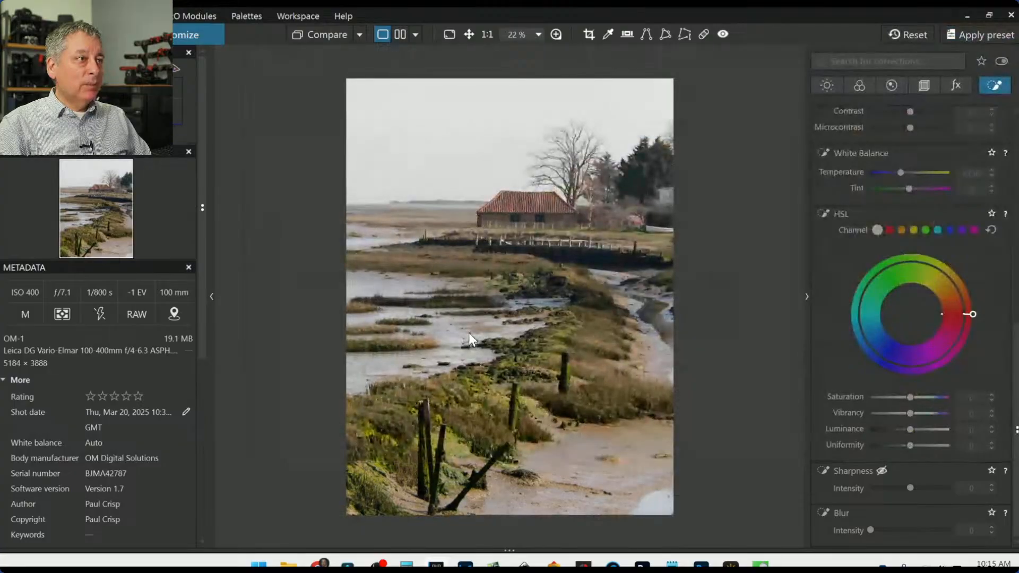
Step: Enable the Perspective correction and set the Horizon to -0.50 with the crop grid shown over the marsh photo
left_click(926, 87)
left_click(871, 229)
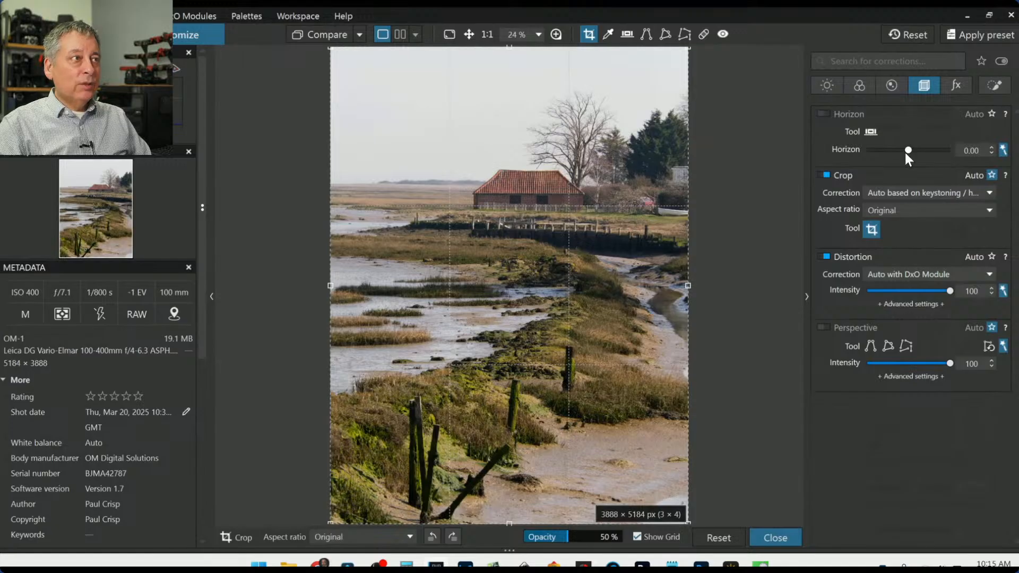
left_click(905, 152)
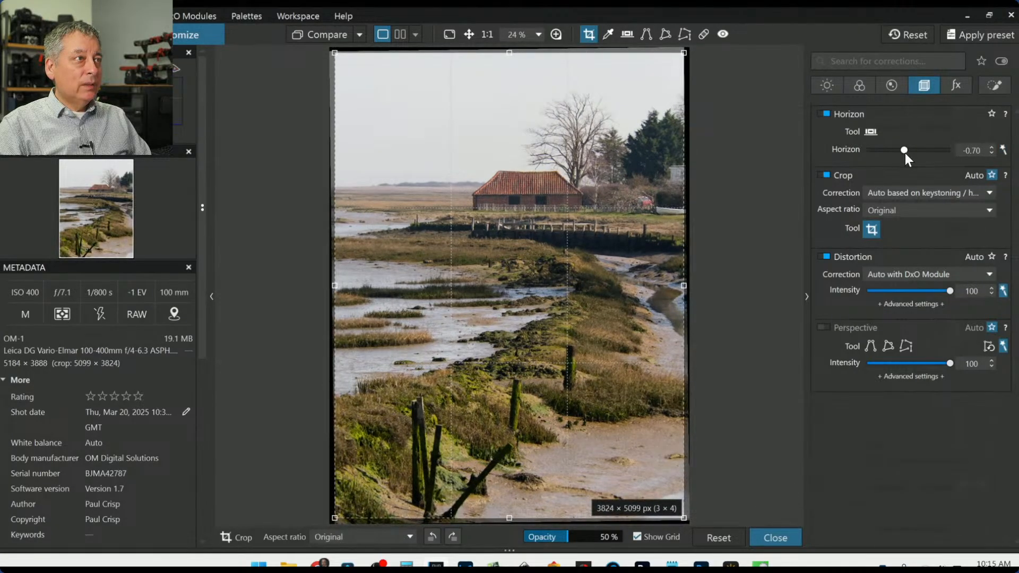
left_click(826, 325)
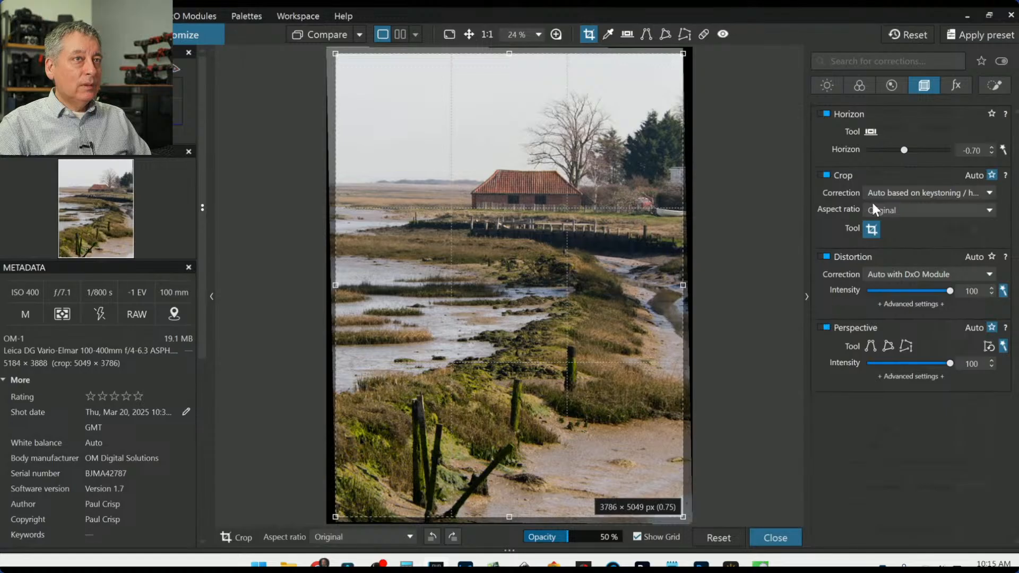
double_click(903, 151)
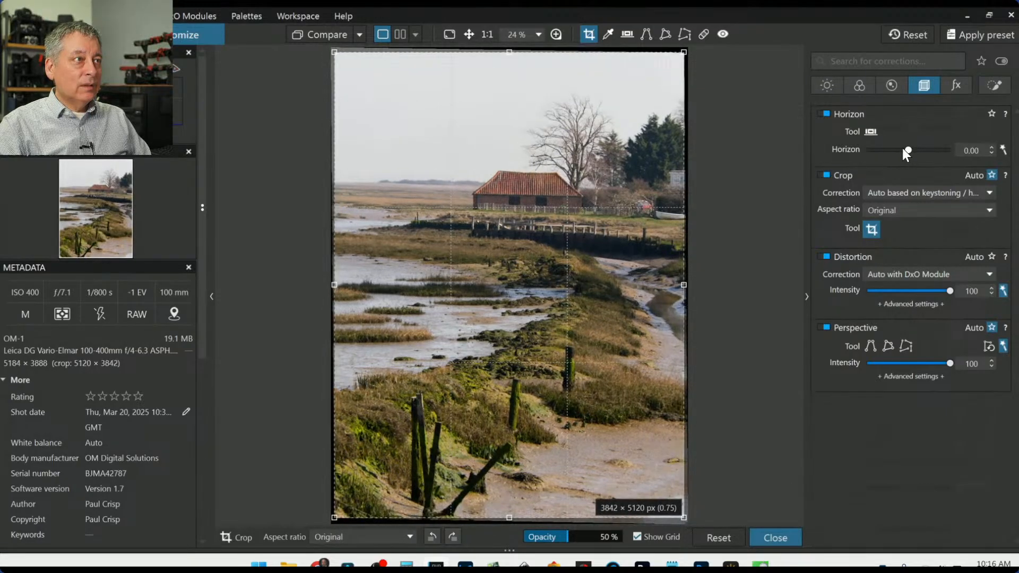
left_click(903, 149)
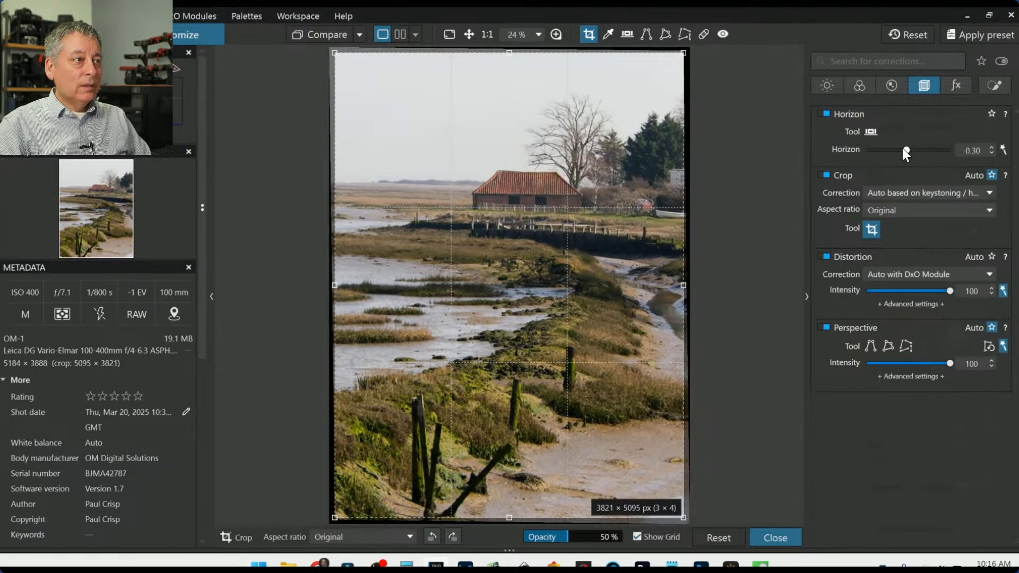
scroll(902, 149, "down", 1)
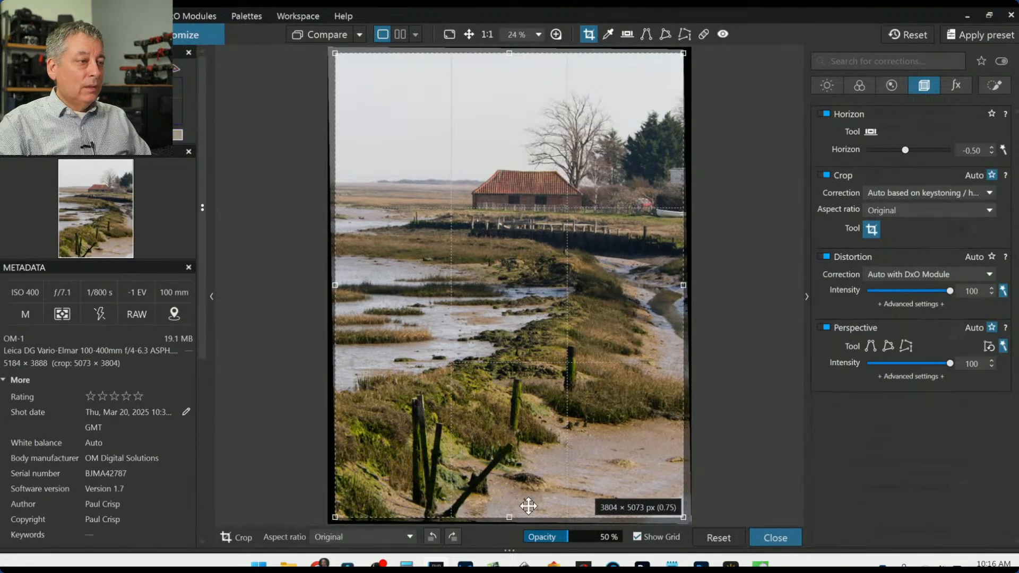
Step: Crop the photo to about 2606 × 3475 px around the barn, bare tree and upper marsh, keeping the original aspect ratio
left_click_drag(510, 518, 578, 369)
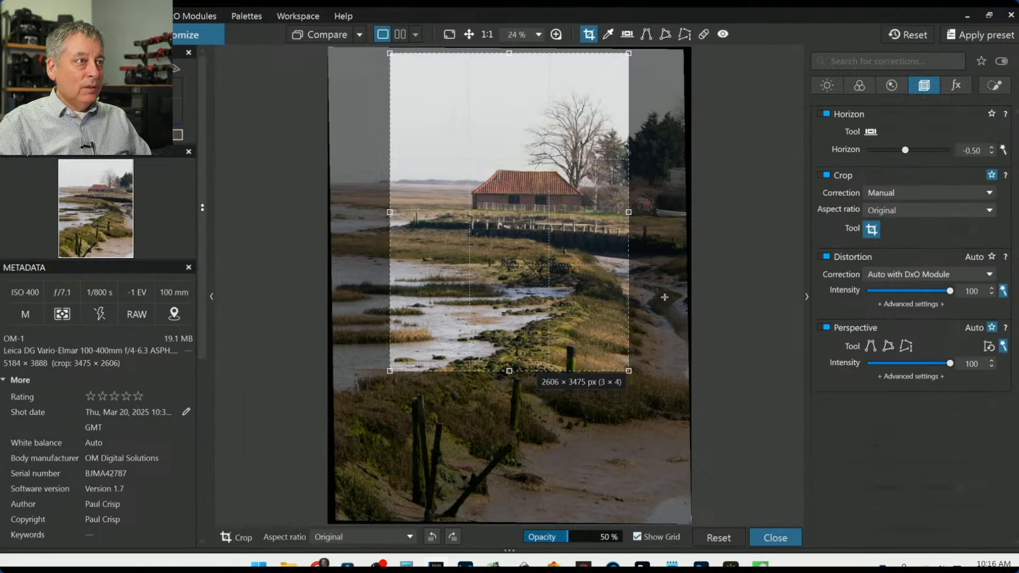
left_click_drag(571, 294, 583, 297)
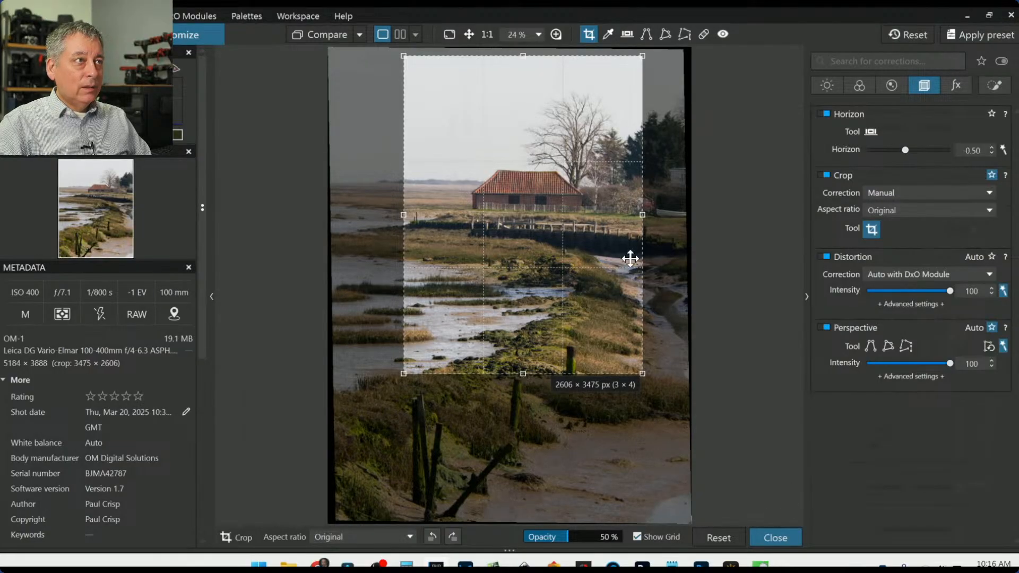
left_click_drag(577, 148, 591, 146)
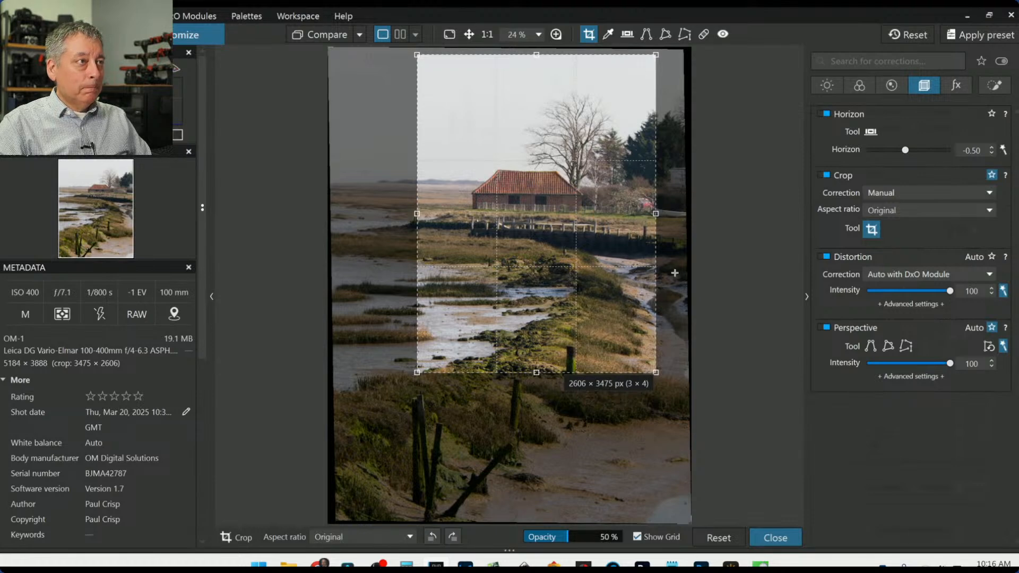
left_click_drag(626, 245, 616, 245)
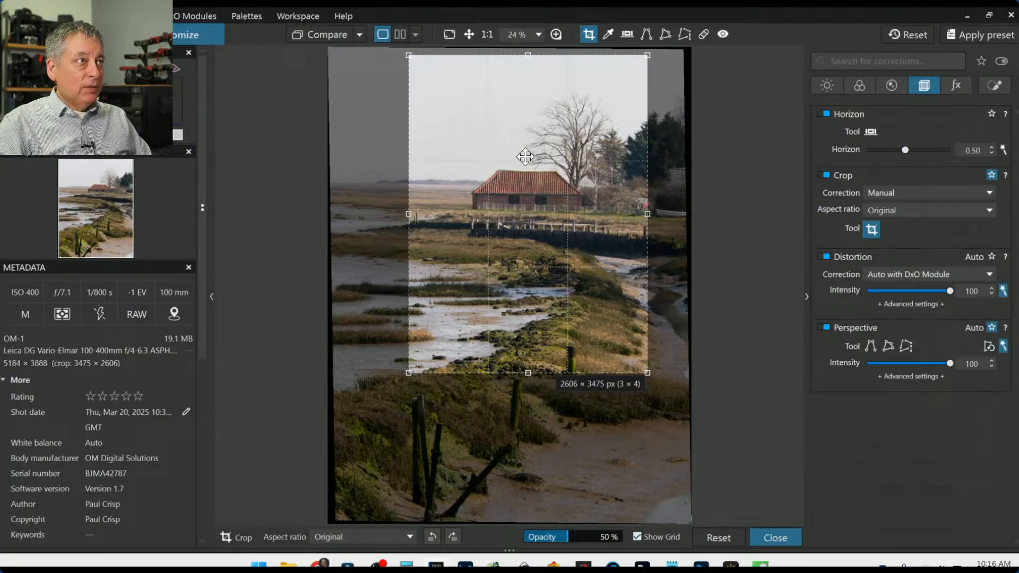
key("Return")
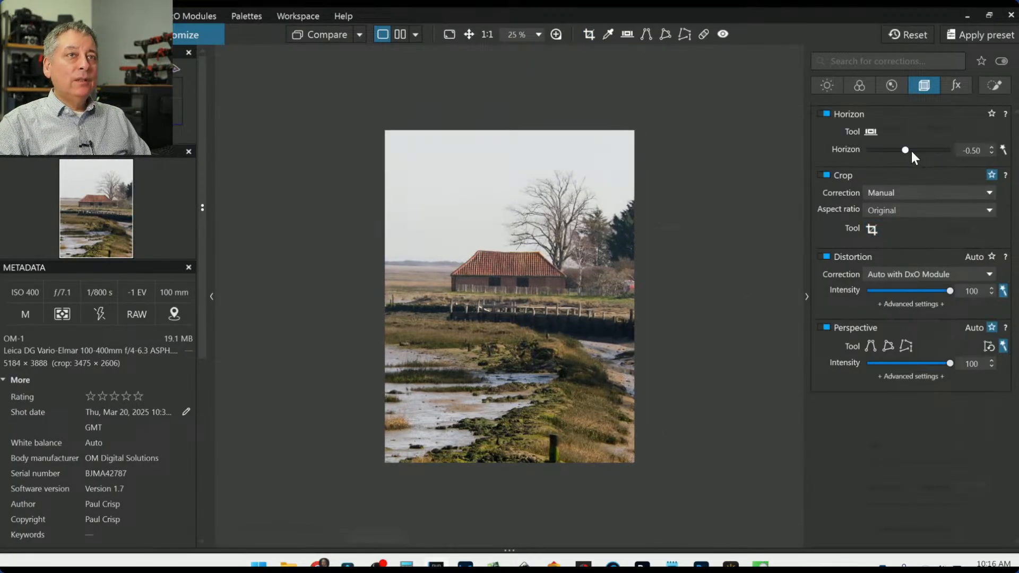
Step: Set the Horizon to -1.20 and enlarge the crop to about 2626 × 3502 px, extending it slightly lower on the marsh
left_click_drag(912, 152, 905, 151)
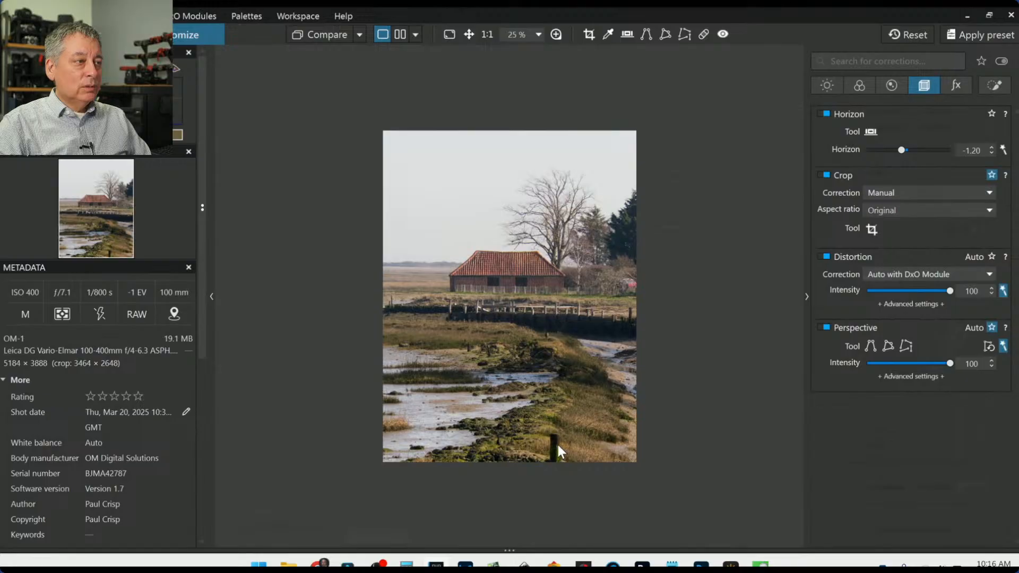
left_click(871, 229)
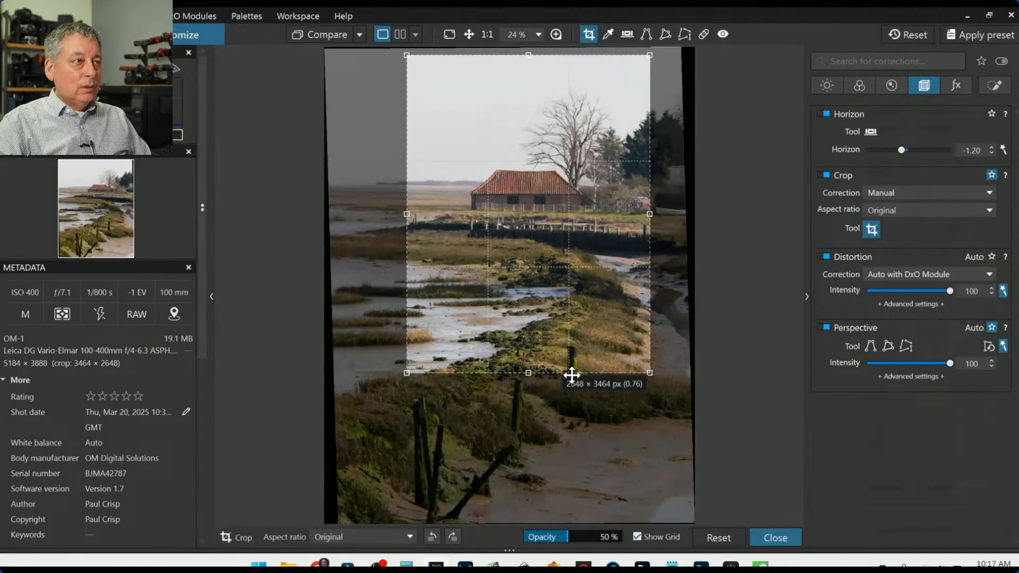
left_click_drag(564, 370, 528, 378)
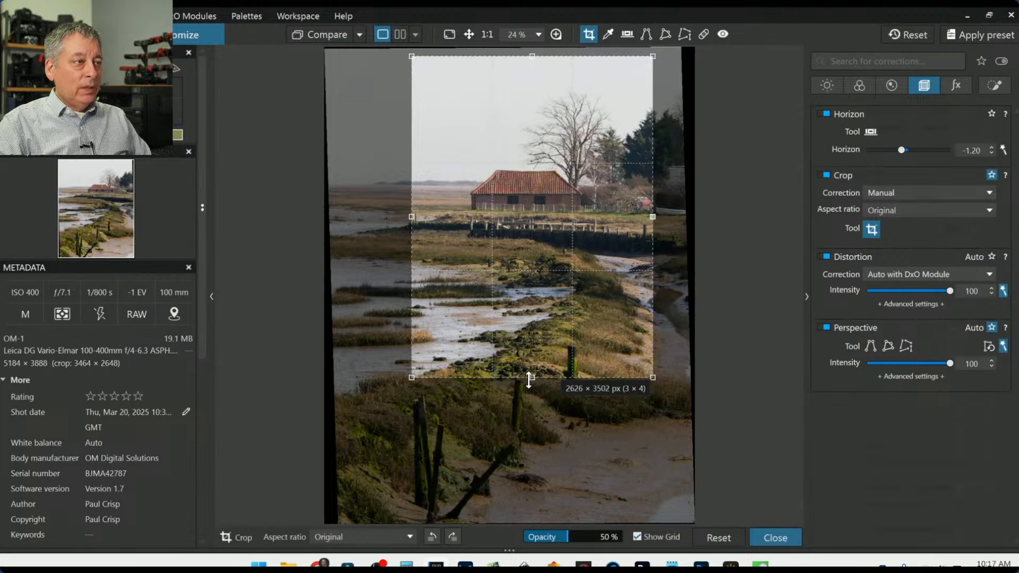
key("Return")
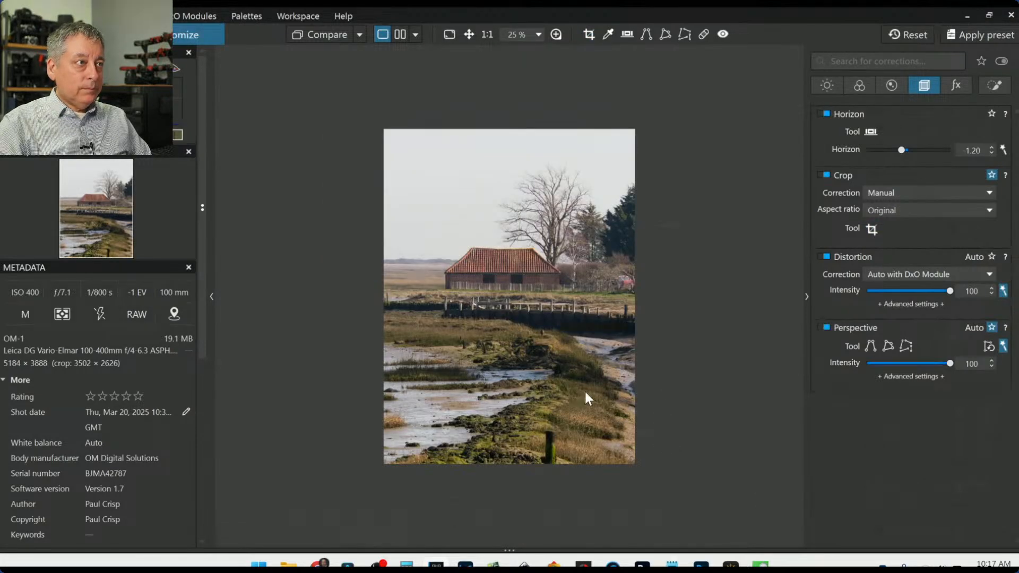
Step: Remove the wooden post at the lower edge of the cropped marsh with the retouching brush
left_click(704, 34)
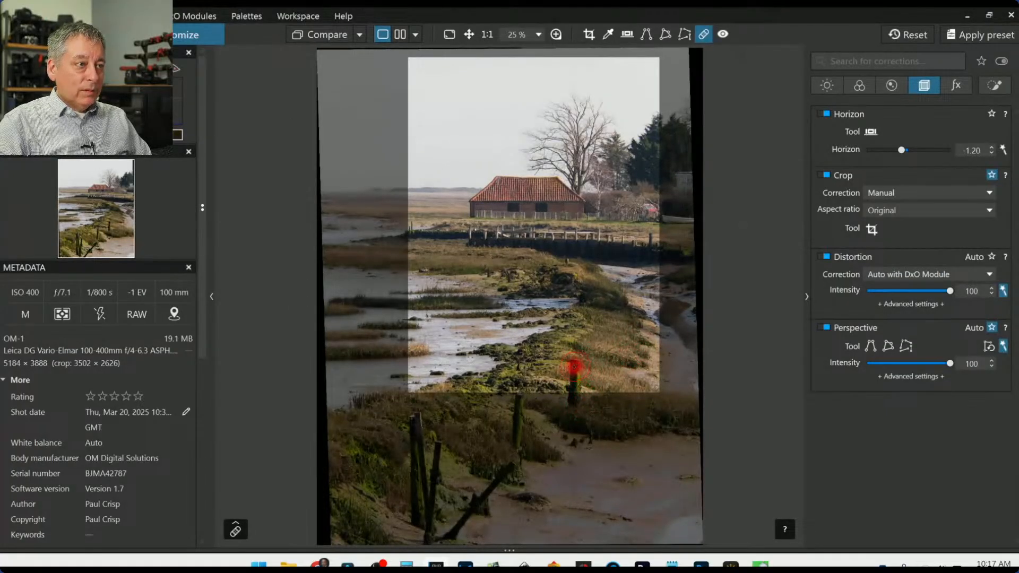
scroll(573, 368, "up", 2)
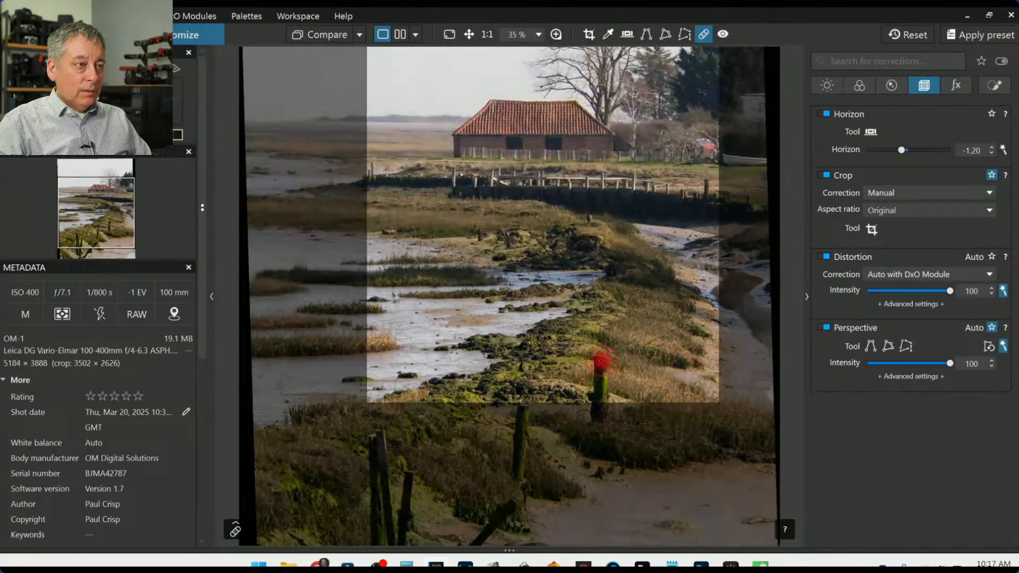
left_click_drag(599, 360, 600, 399)
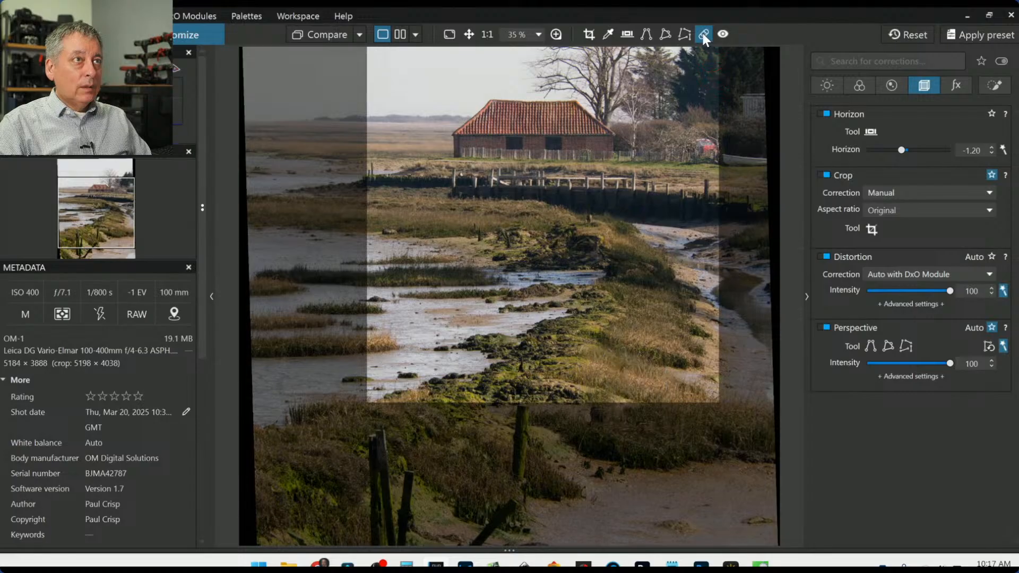
left_click(703, 33)
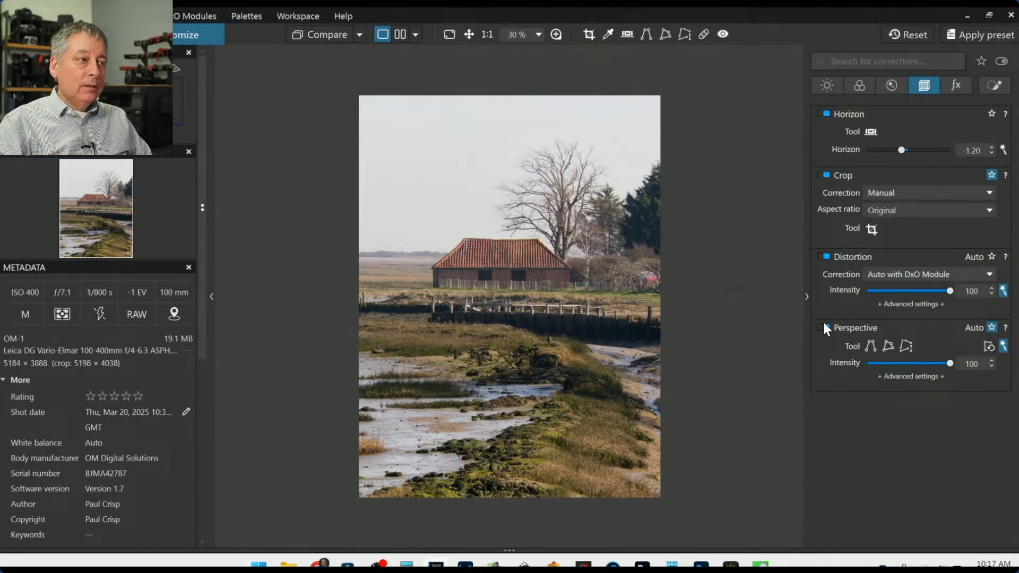
Step: Add a Control line mask over the sky above the barn, sample the open sky, and set its Luma selectivity to 55
left_click(995, 85)
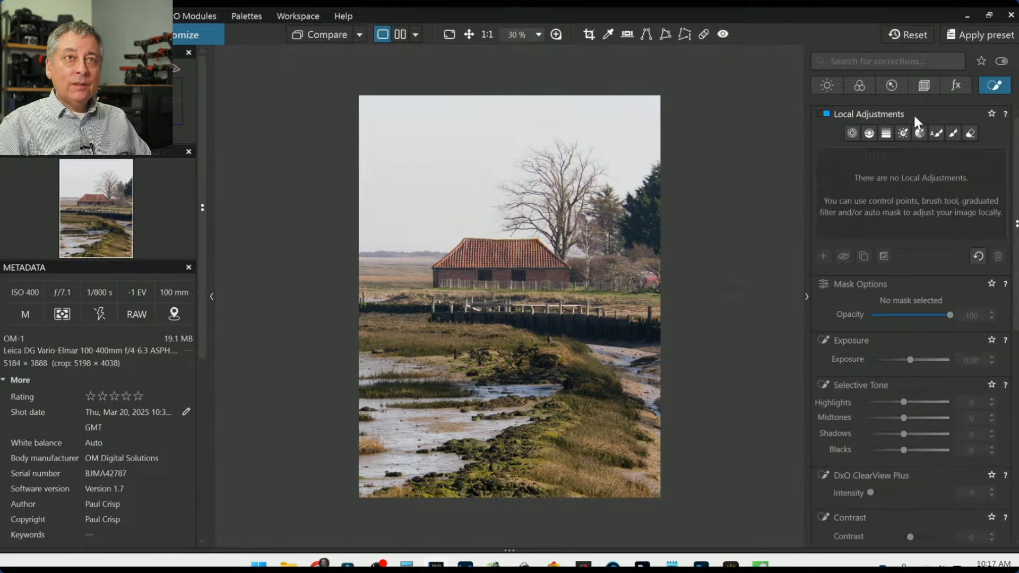
left_click(868, 133)
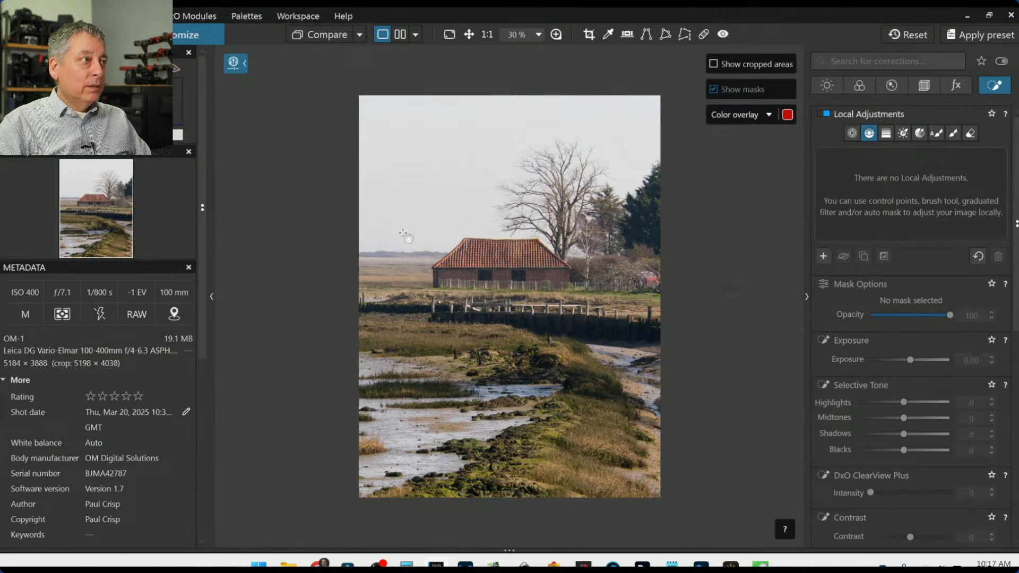
left_click_drag(403, 232, 403, 294)
left_click_drag(404, 254, 417, 194)
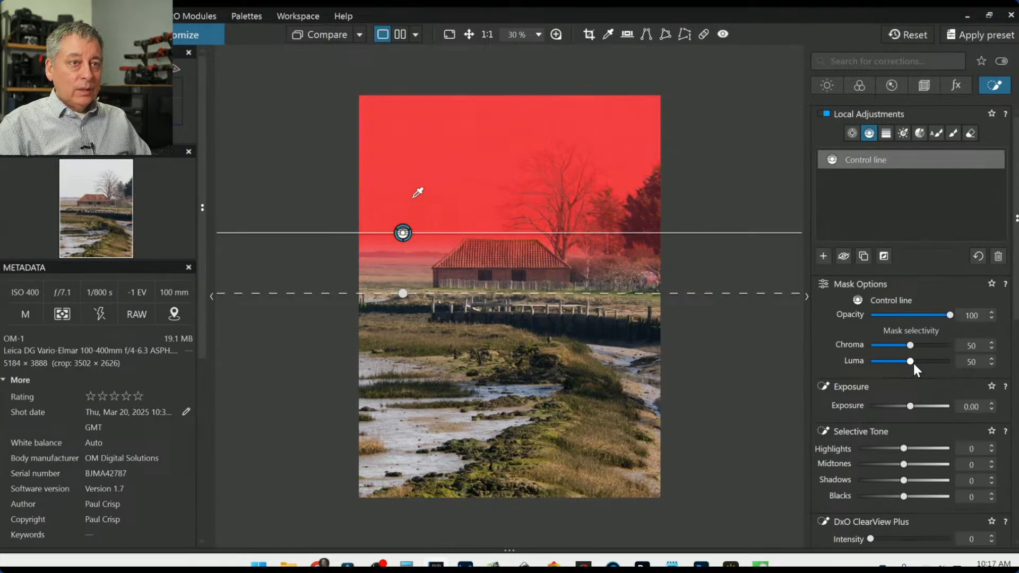
scroll(913, 364, "up", 1)
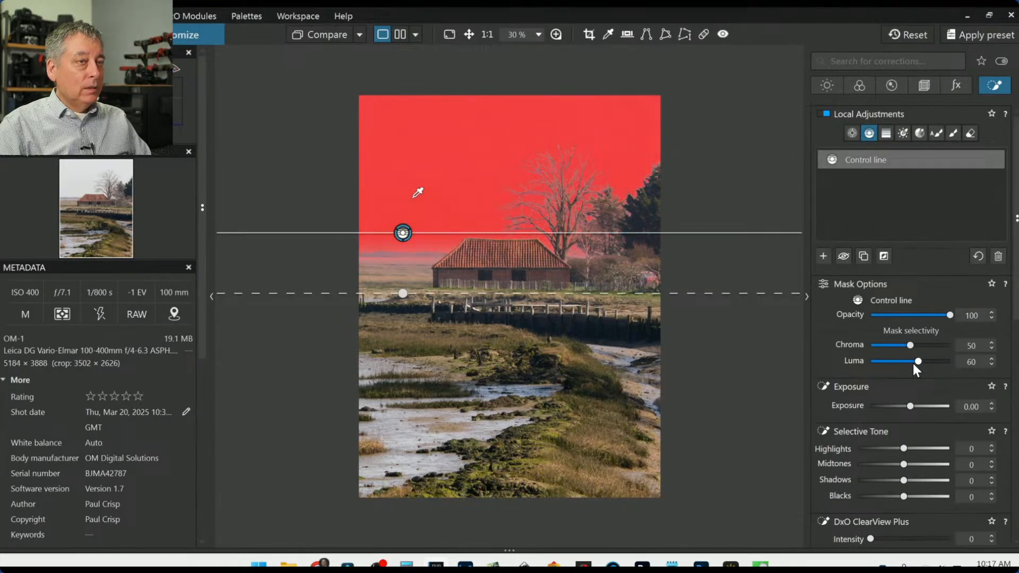
scroll(913, 363, "down", 1)
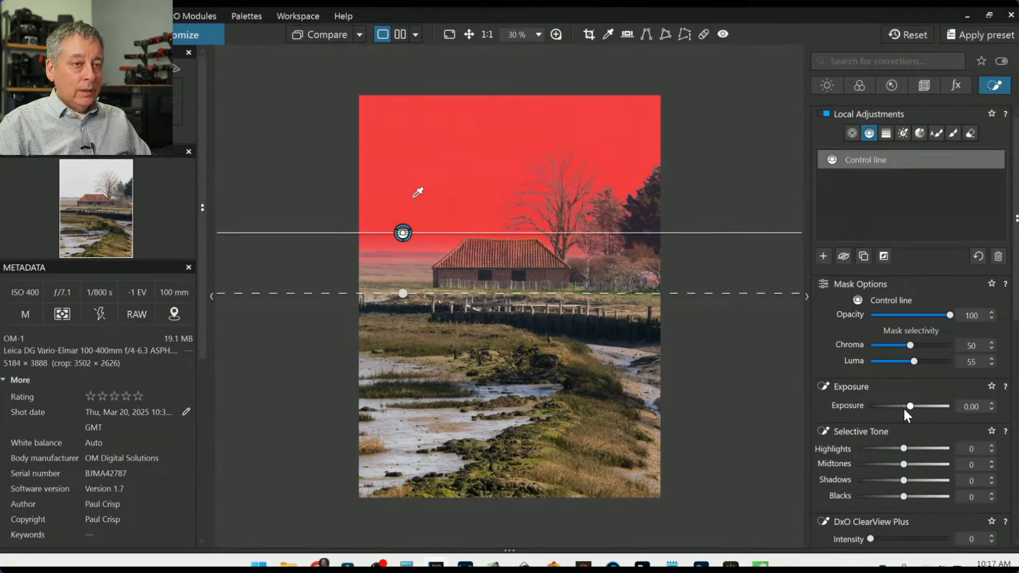
Step: Try DxO ClearView Plus on the sky mask at intensities up to 97 with Highlights at -73, and reset the intensity
scroll(894, 464, "down", 3)
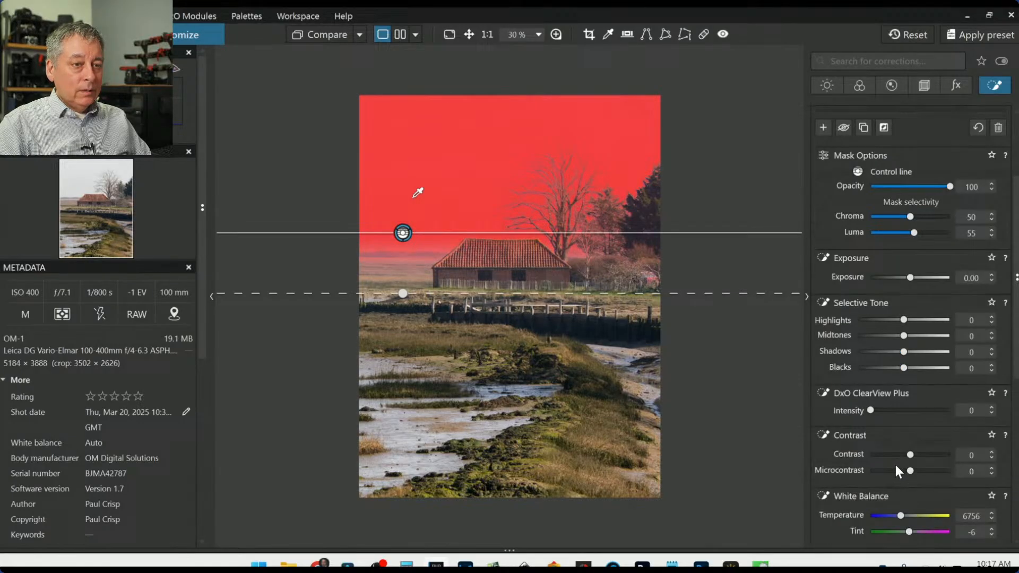
left_click(939, 410)
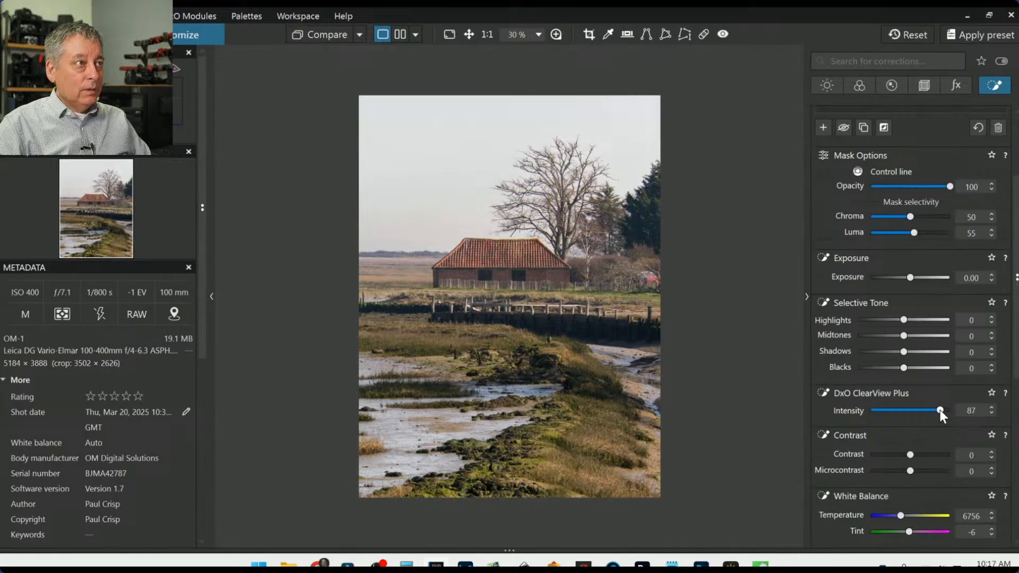
left_click_drag(940, 410, 910, 410)
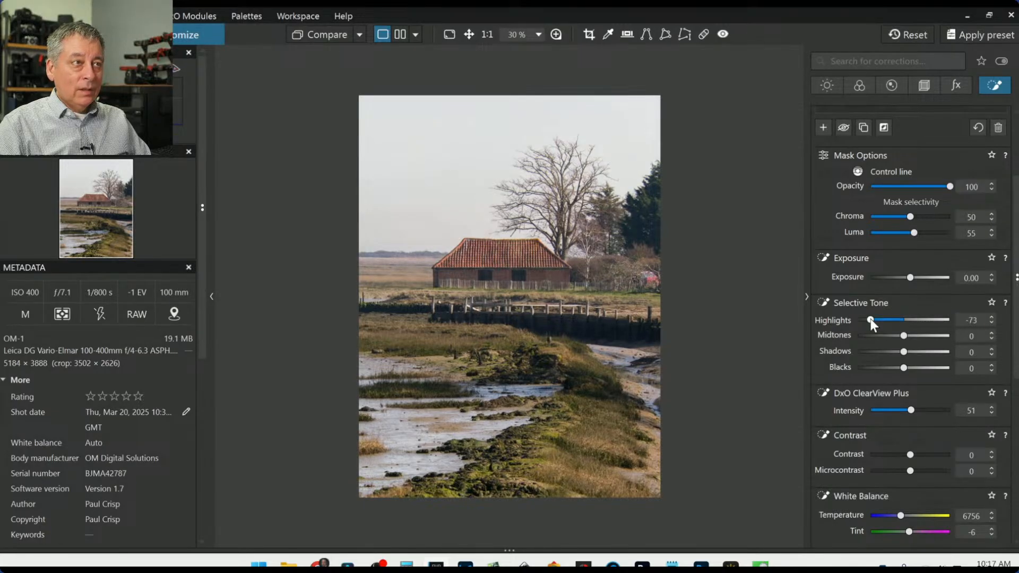
left_click(947, 413)
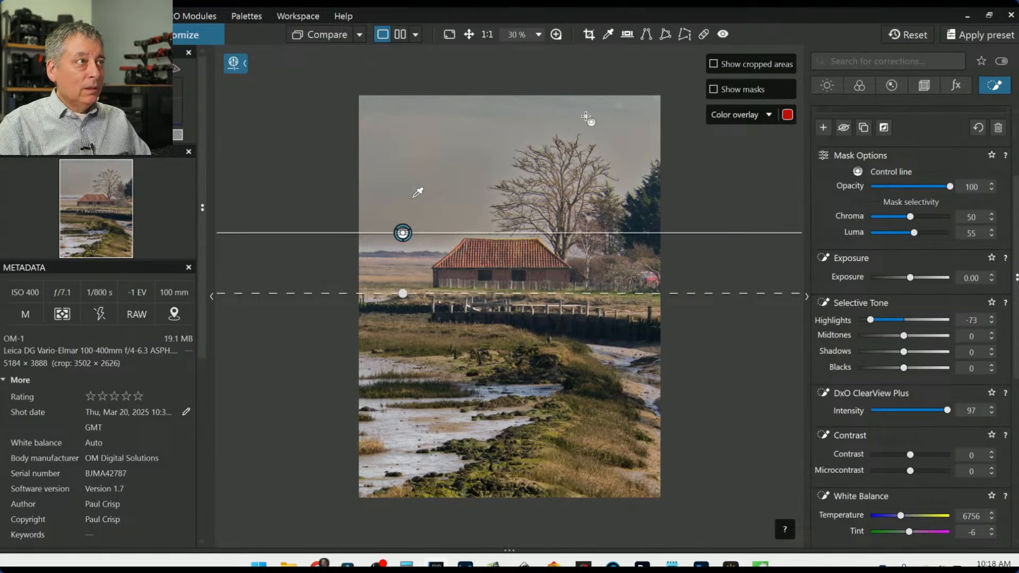
double_click(944, 413)
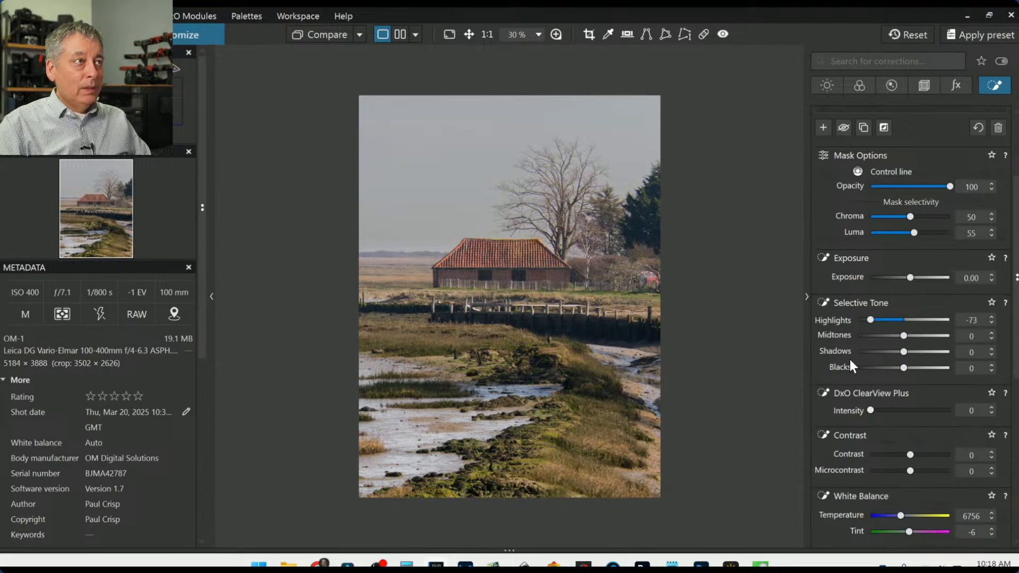
Step: Adjust the sky mask to Highlights -29, white balance Temperature 6344 and Microcontrast 57
left_click(899, 319)
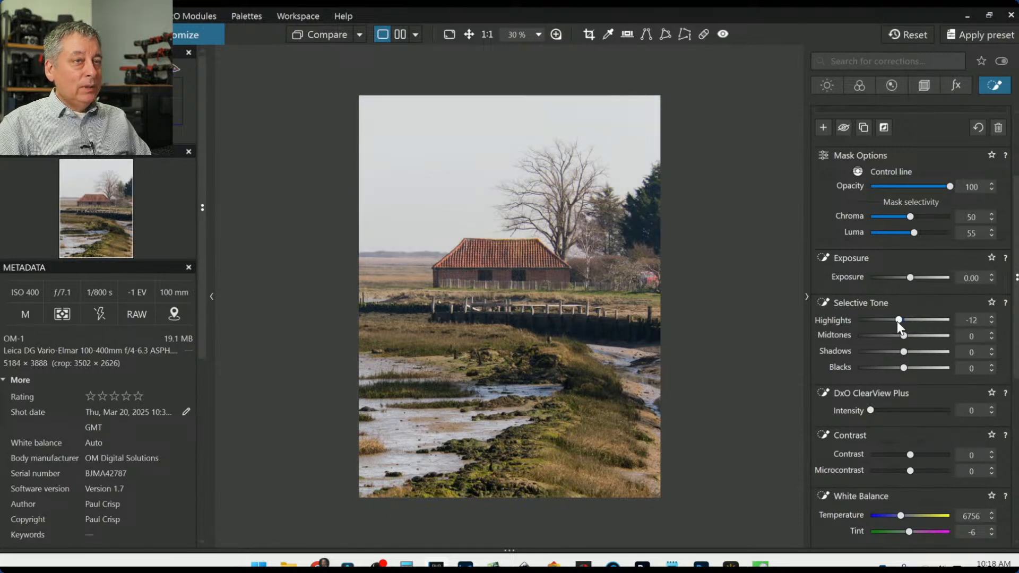
left_click_drag(896, 320, 890, 321)
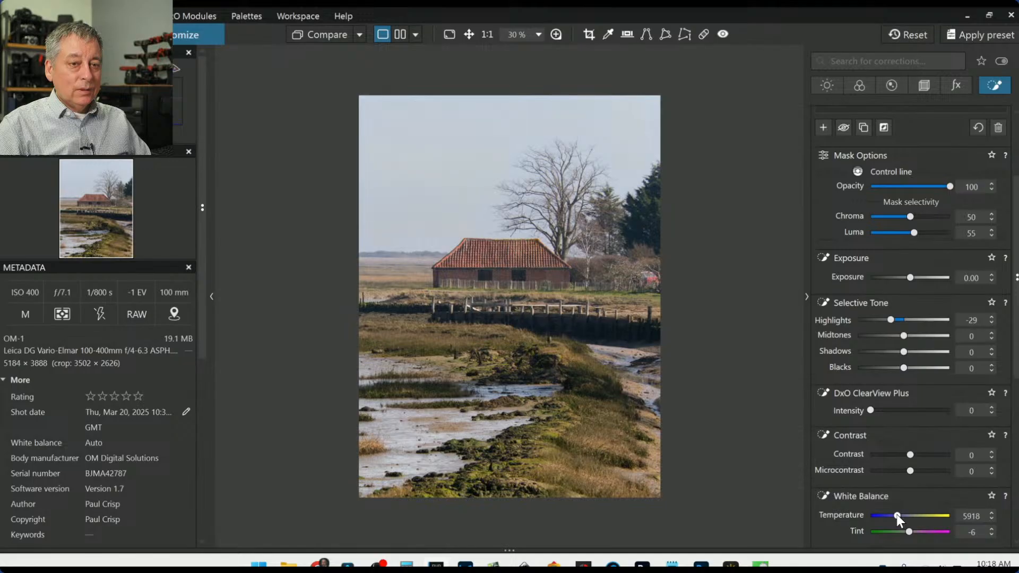
left_click_drag(896, 514, 899, 516)
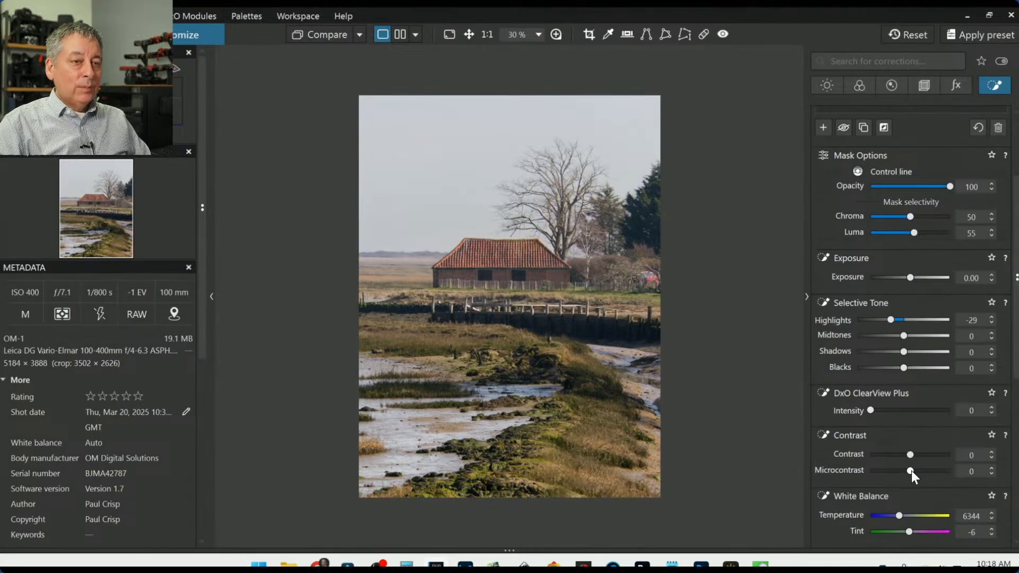
left_click_drag(912, 470, 932, 473)
mouse_move(776, 243)
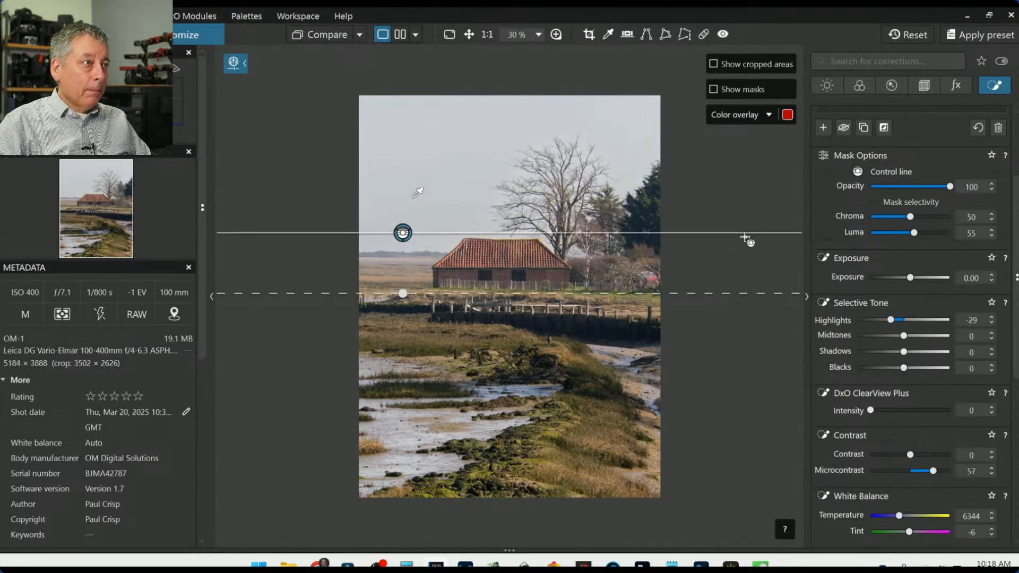
scroll(917, 307, "up", 3)
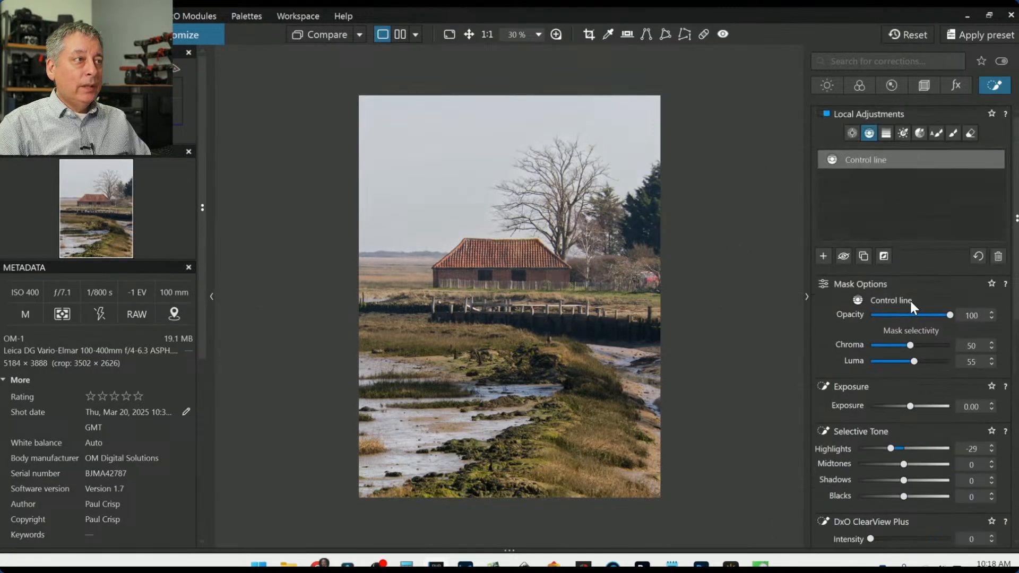
left_click(849, 136)
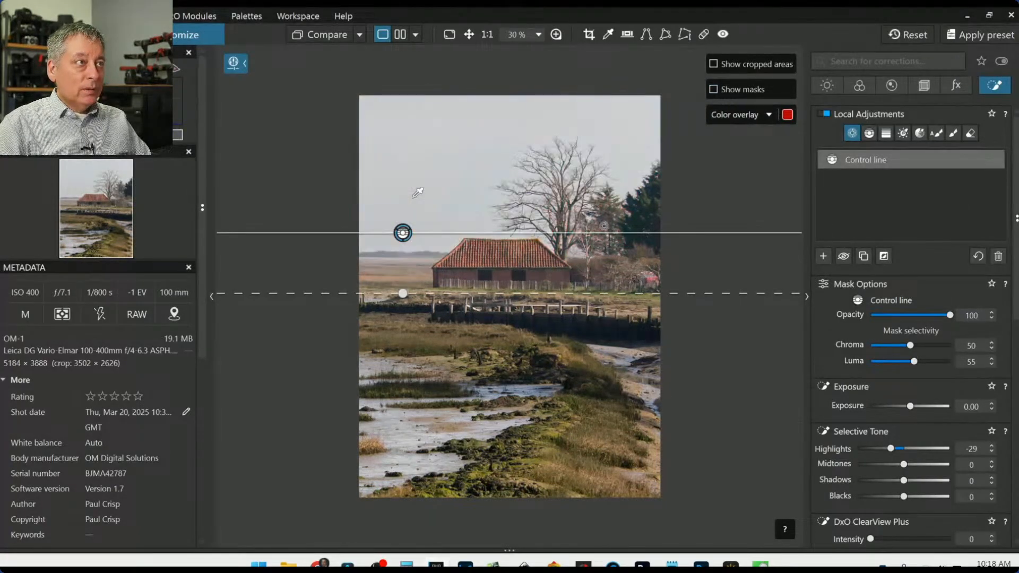
left_click(444, 274)
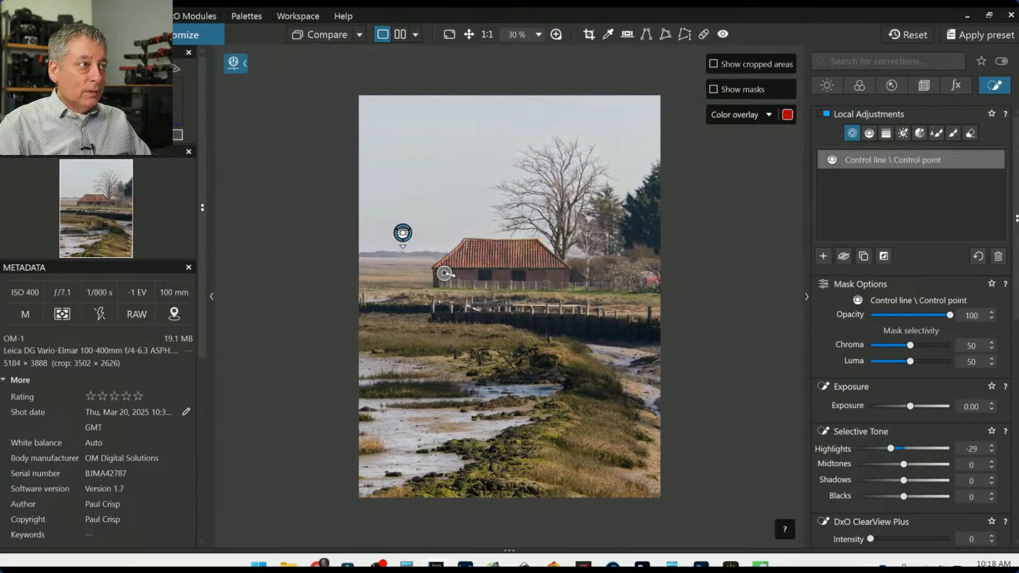
left_click_drag(451, 274, 467, 272)
key("ctrl+z")
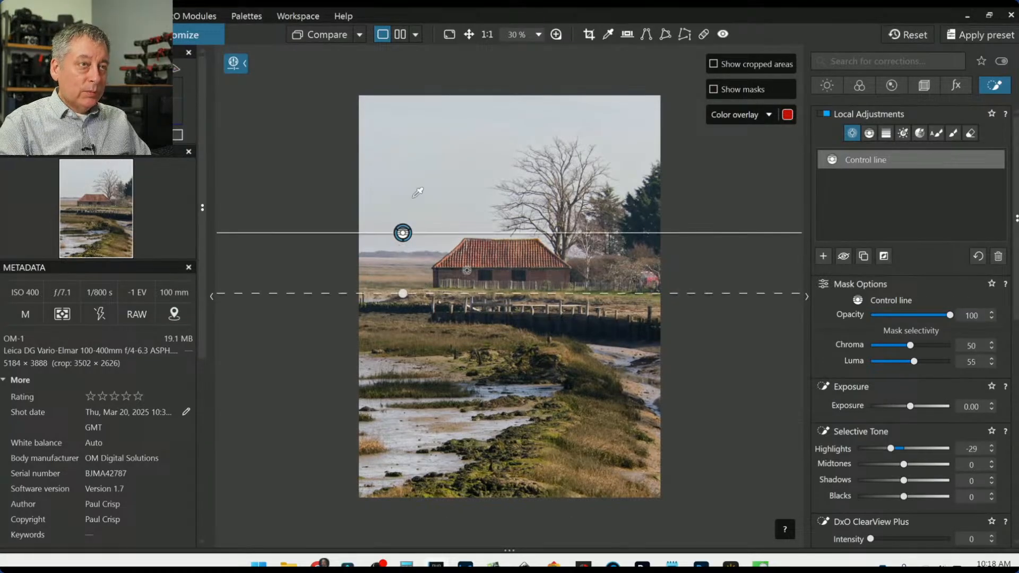
Step: Create a new mask with six Control points across the barn's walls and roof, and set its Chroma selectivity to 55
left_click(823, 256)
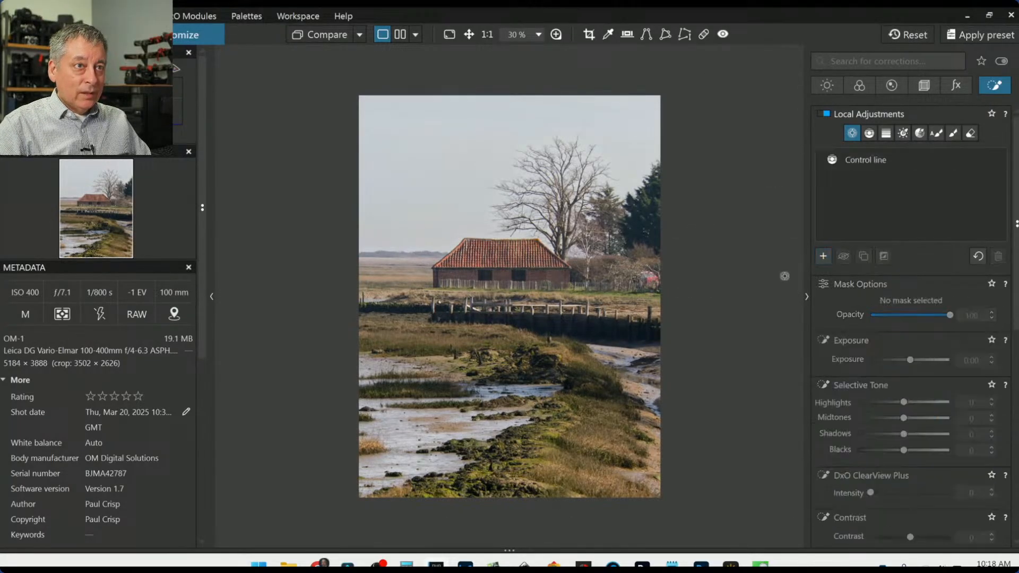
left_click(463, 272)
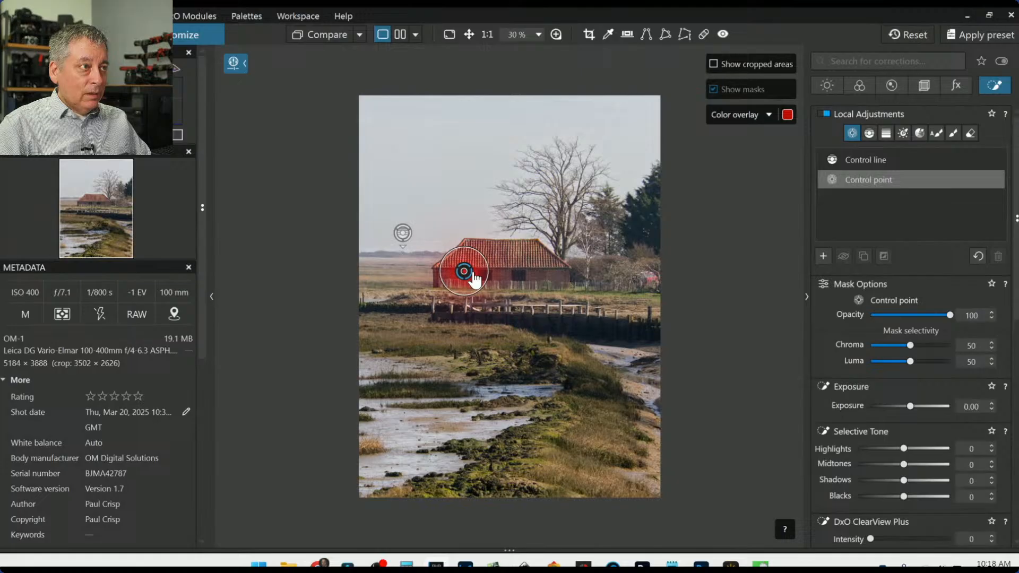
left_click(501, 272)
left_click(539, 274)
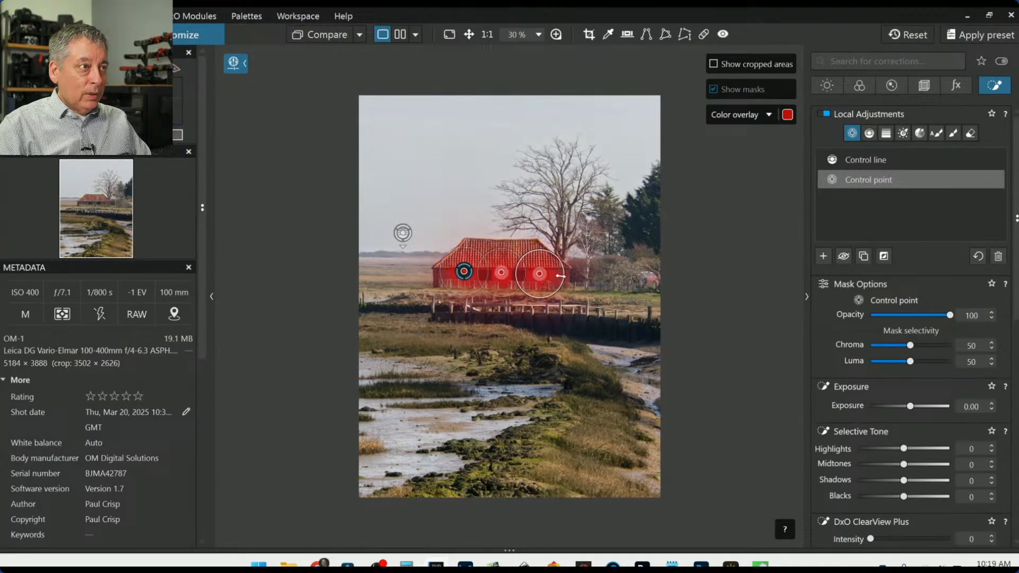
left_click(534, 257)
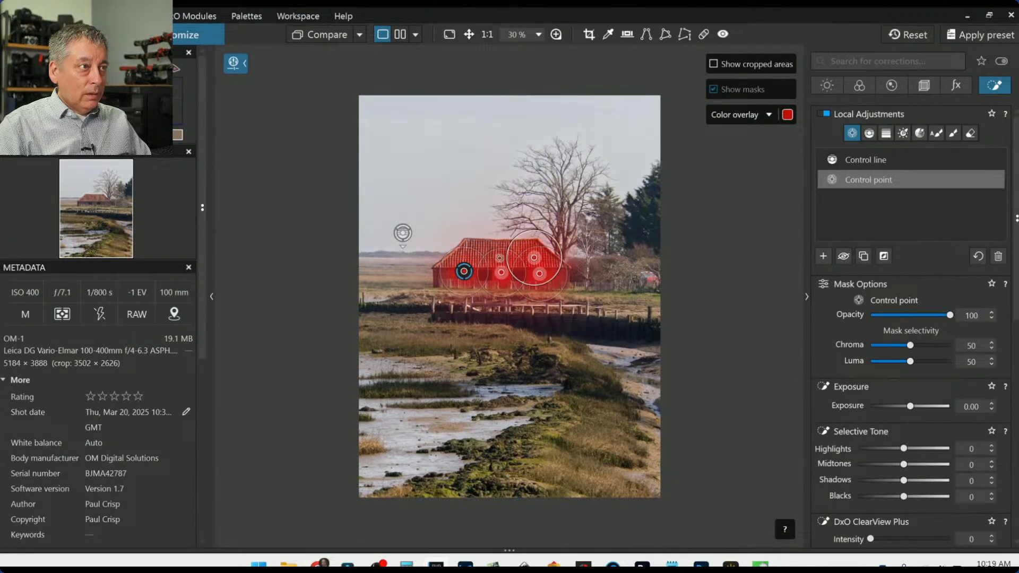
left_click(499, 258)
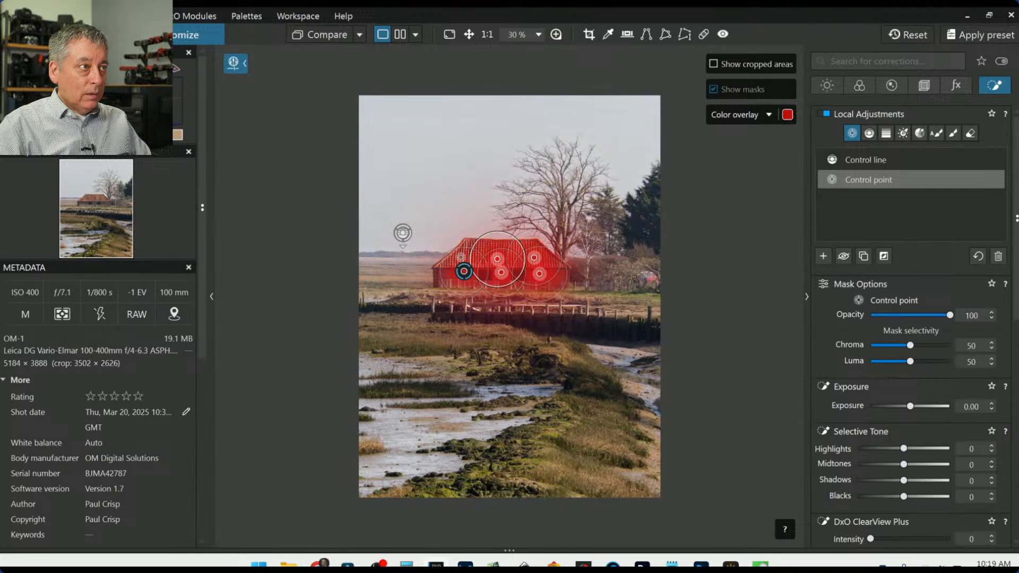
left_click(460, 257)
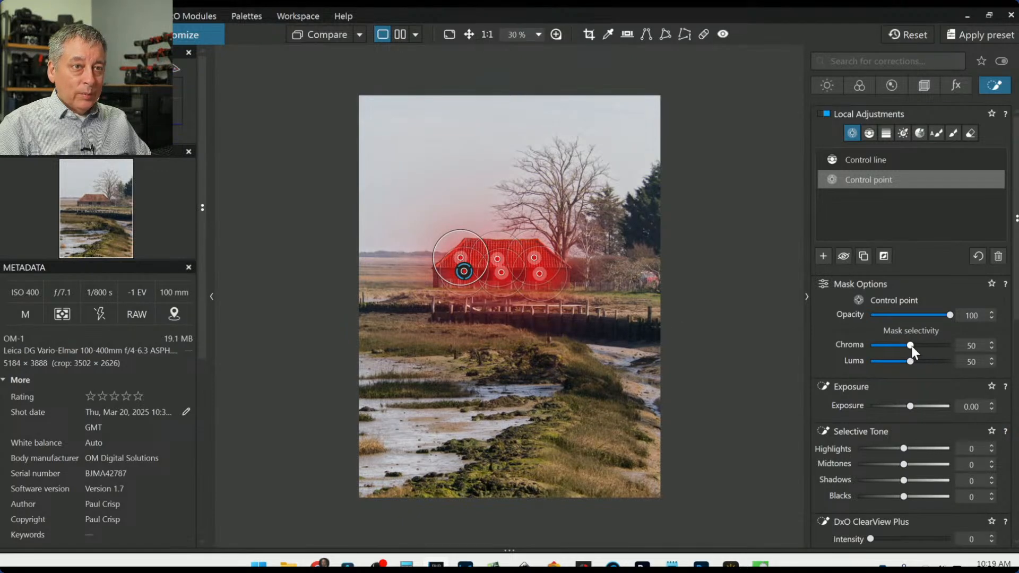
left_click_drag(911, 345, 913, 347)
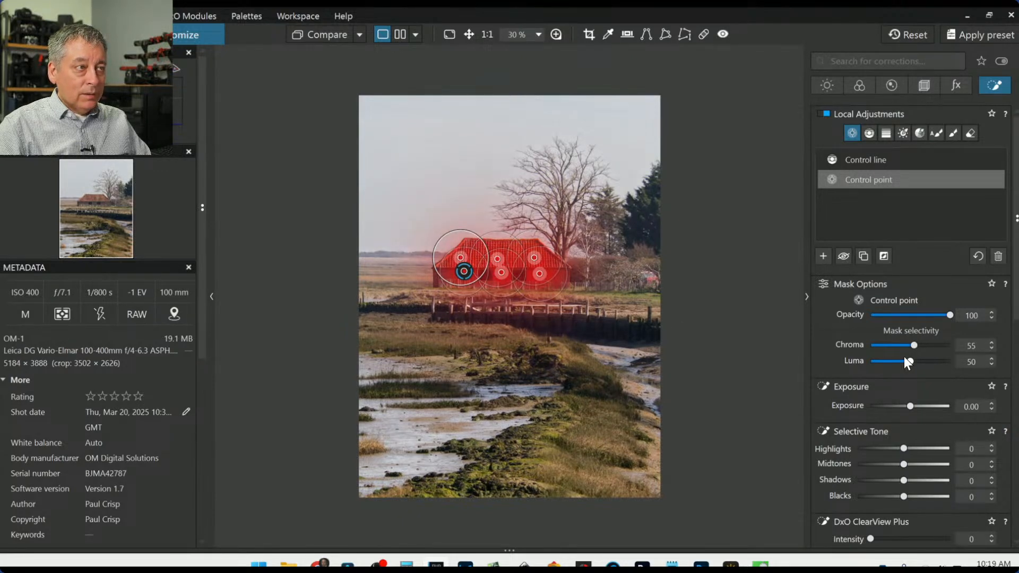
Step: Set Microcontrast to 67 and Shadows to 17 on the barn mask
scroll(907, 462, "down", 5)
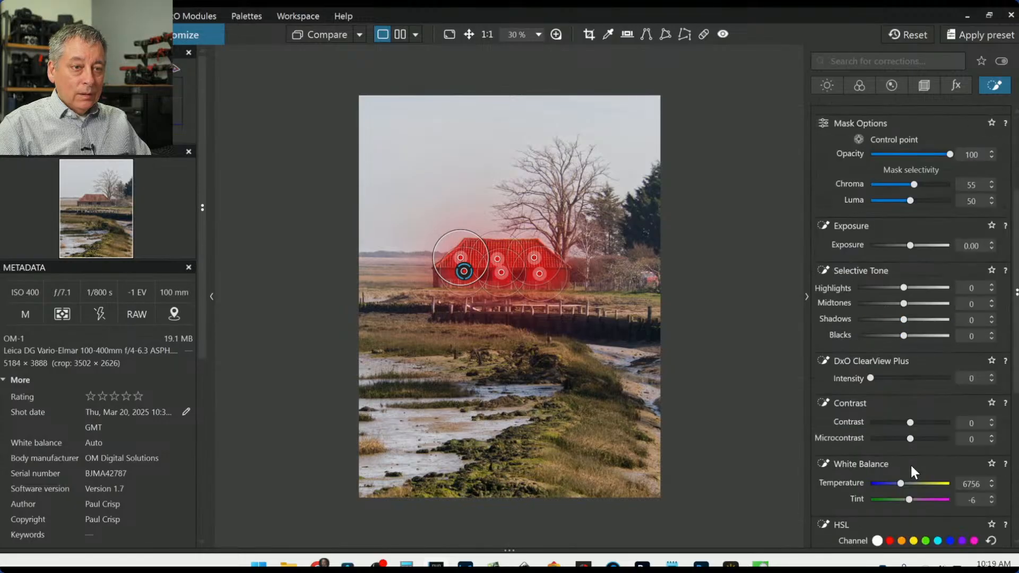
left_click(936, 405)
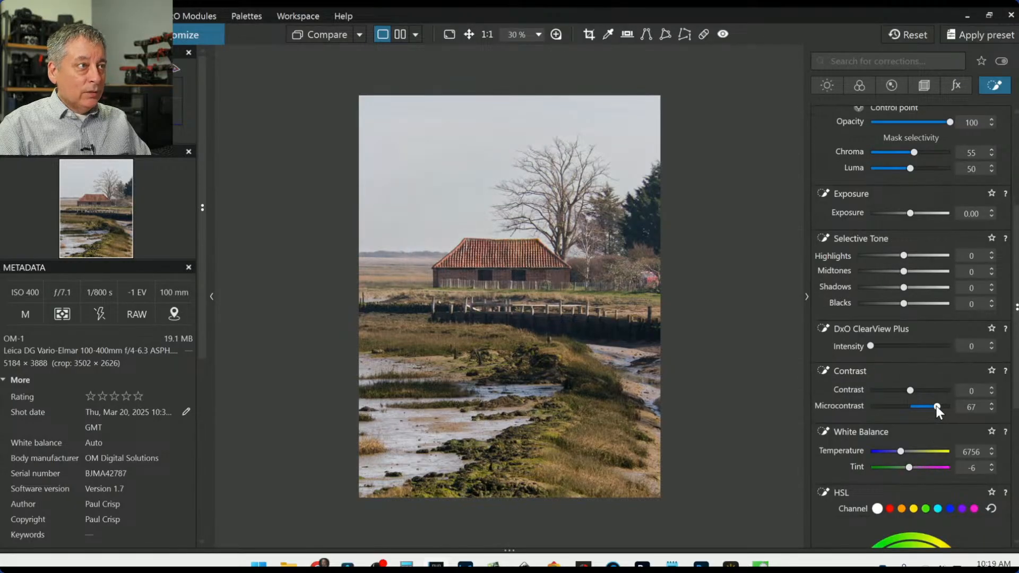
left_click(921, 288)
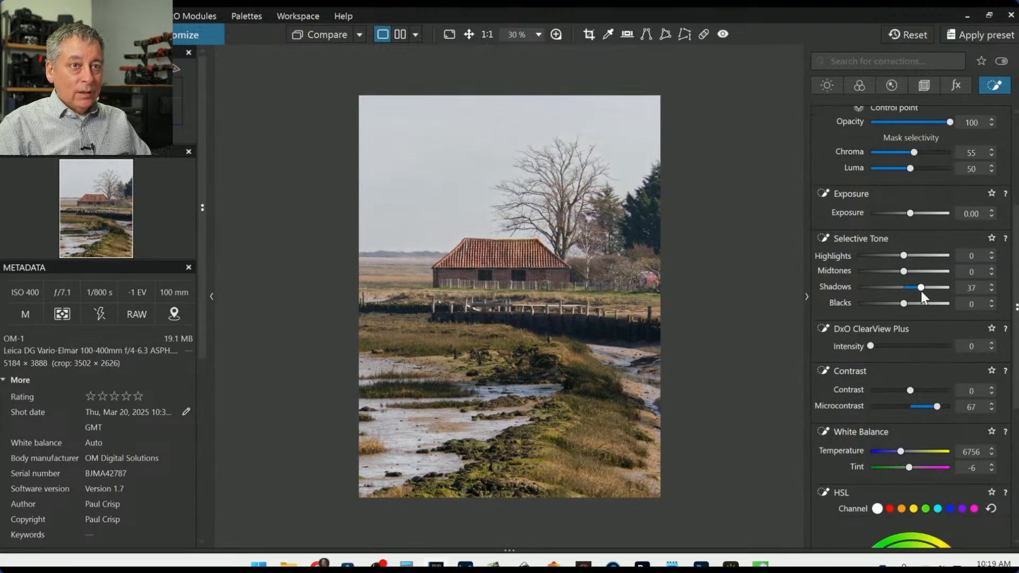
left_click_drag(921, 288, 911, 288)
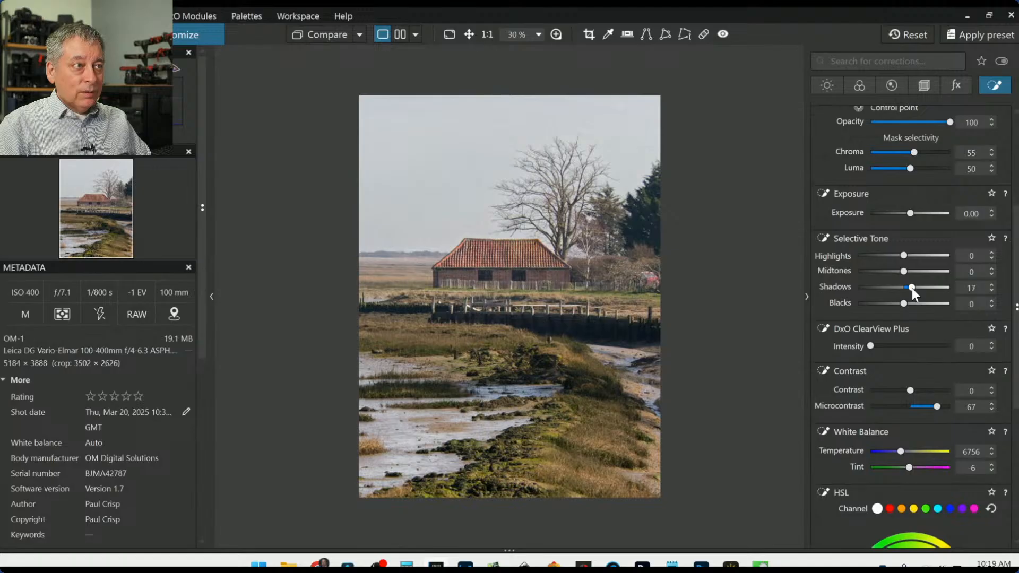
Step: Raise the red channel's HSL Saturation to 42 on the barn mask
scroll(875, 425, "down", 5)
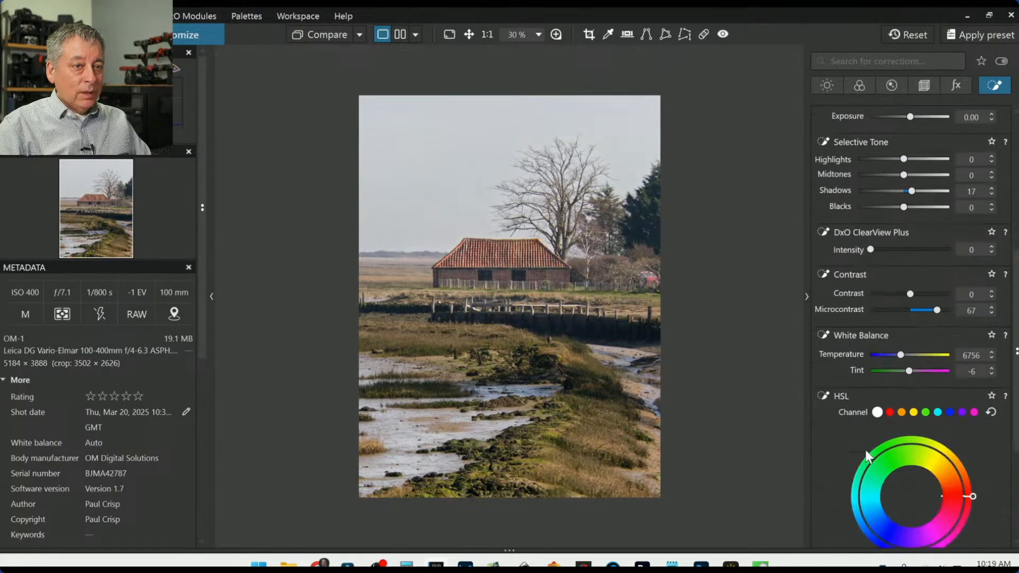
left_click(890, 284)
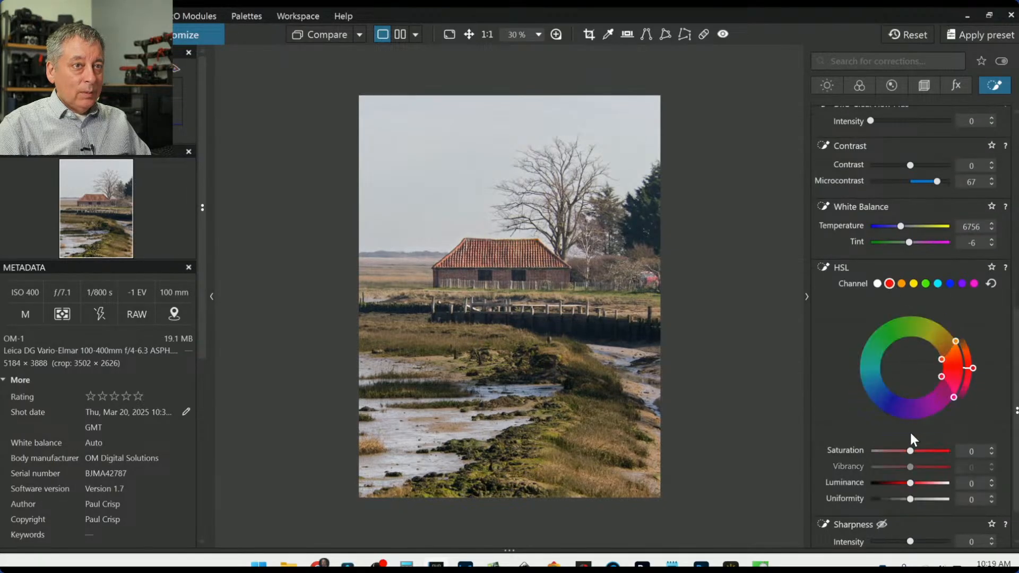
left_click_drag(911, 450, 925, 450)
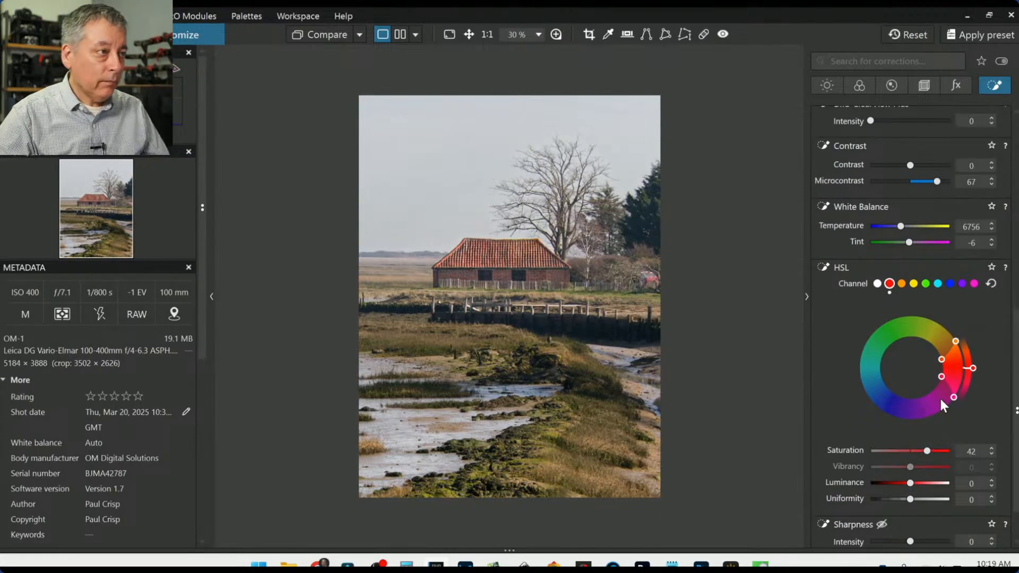
scroll(854, 289, "up", 10)
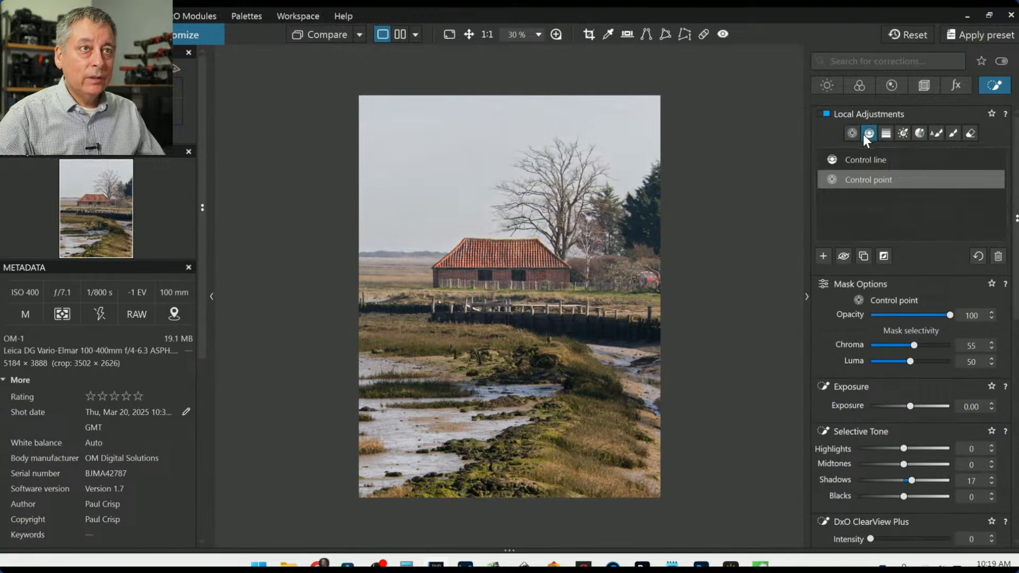
left_click(826, 255)
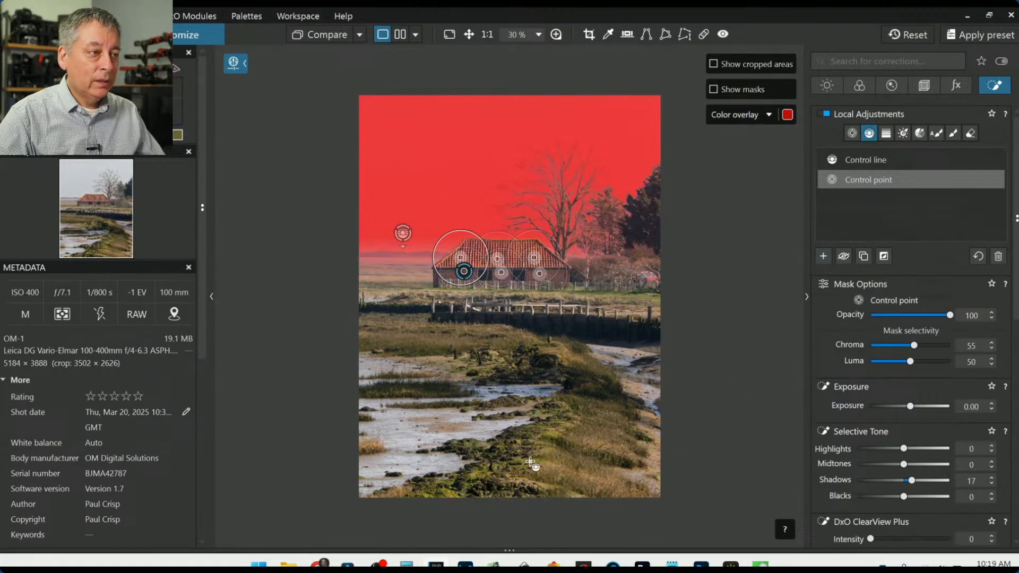
left_click_drag(530, 463, 537, 412)
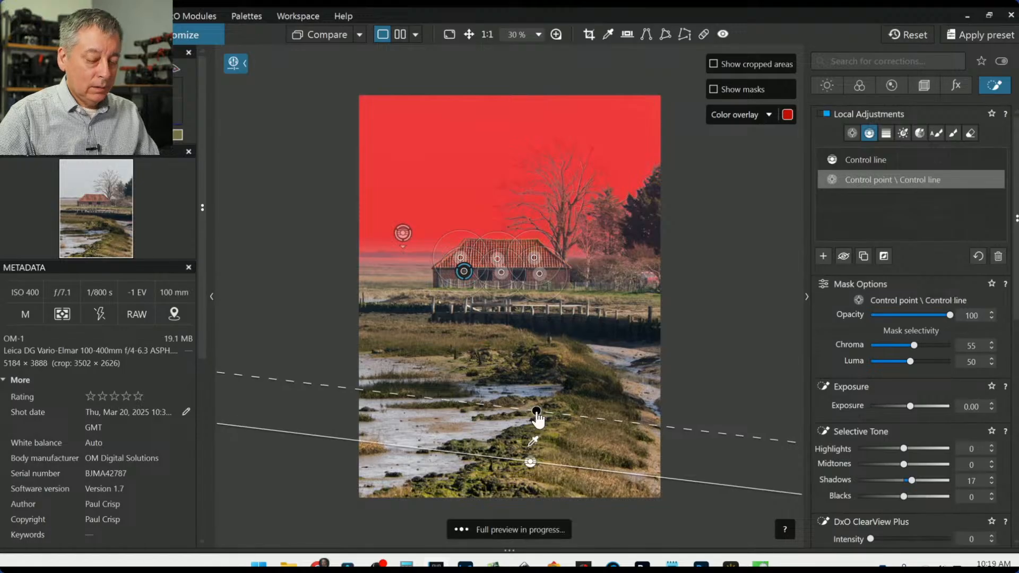
Step: Create a separate Control line mask covering the marsh, running from the lower foreground up to the barn
left_click(823, 256)
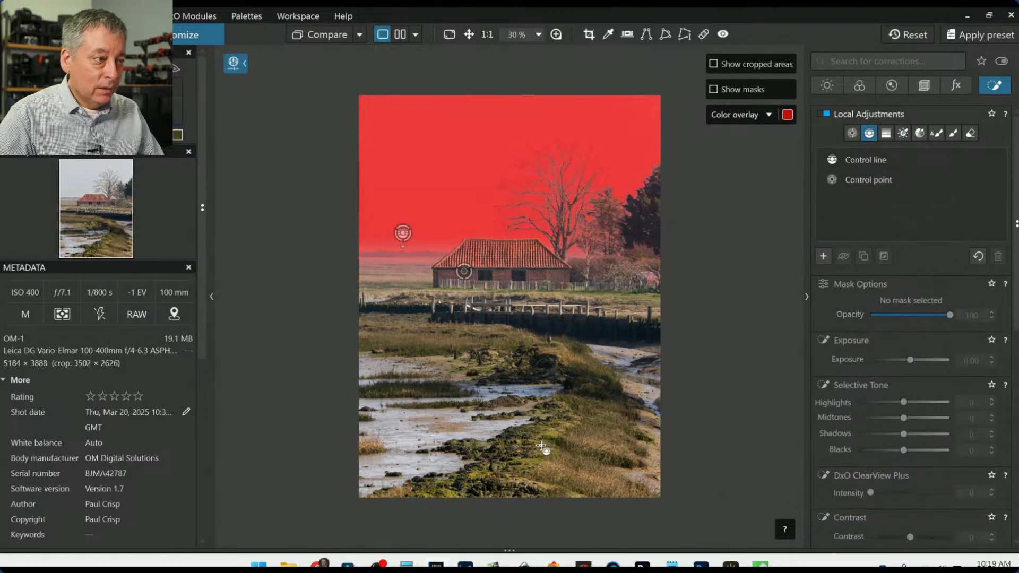
left_click_drag(529, 464, 534, 272)
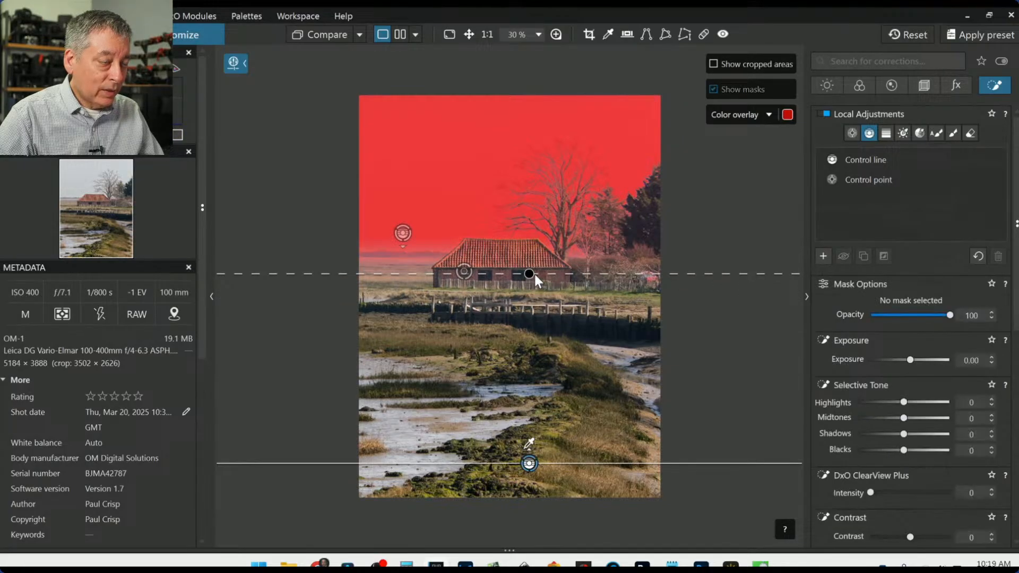
scroll(593, 469, "up", 2)
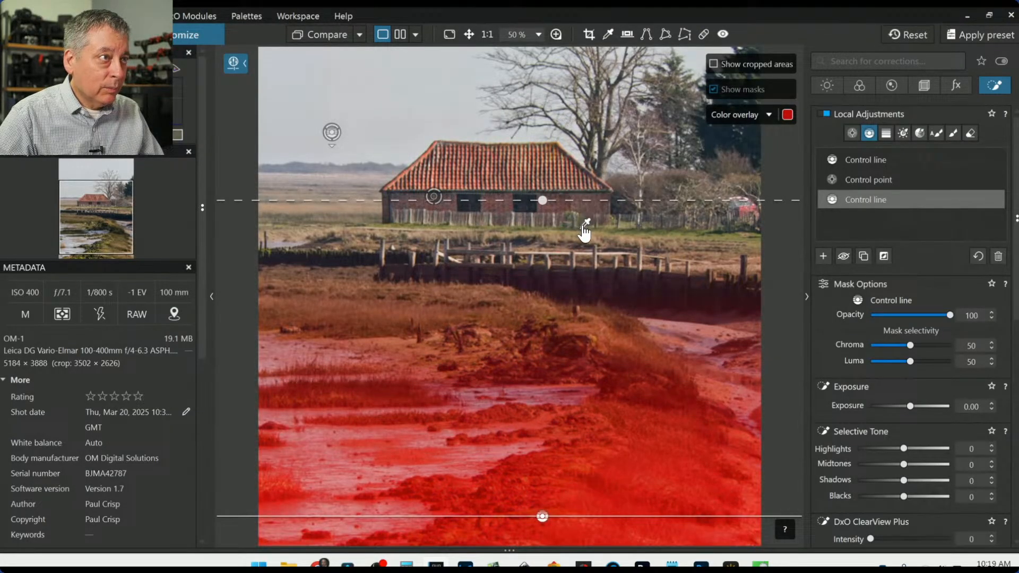
scroll(610, 375, "down", 1)
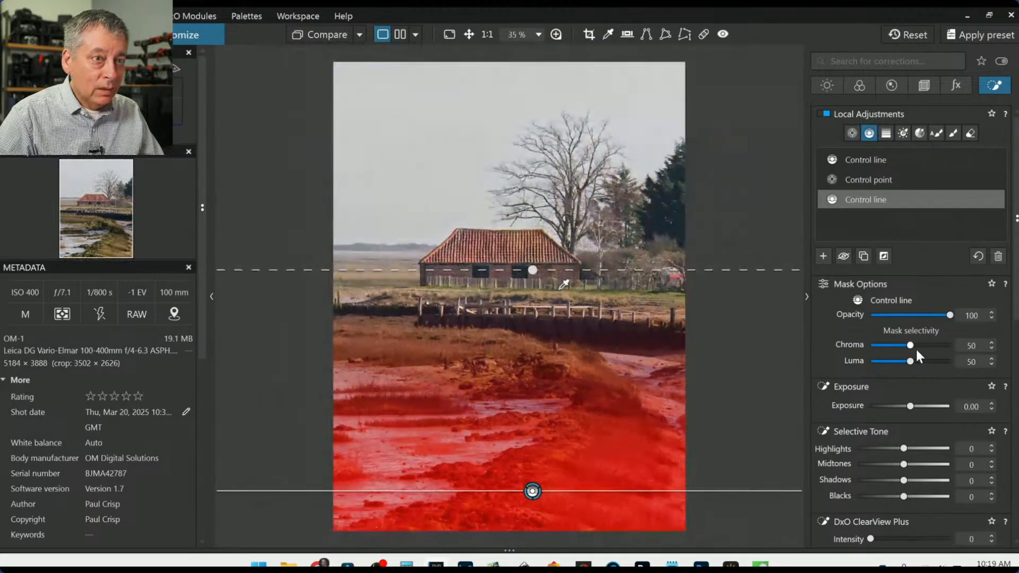
Step: Sample the green grass beside the barn for the marsh mask and set its Chroma selectivity to 79
left_click_drag(910, 345, 919, 345)
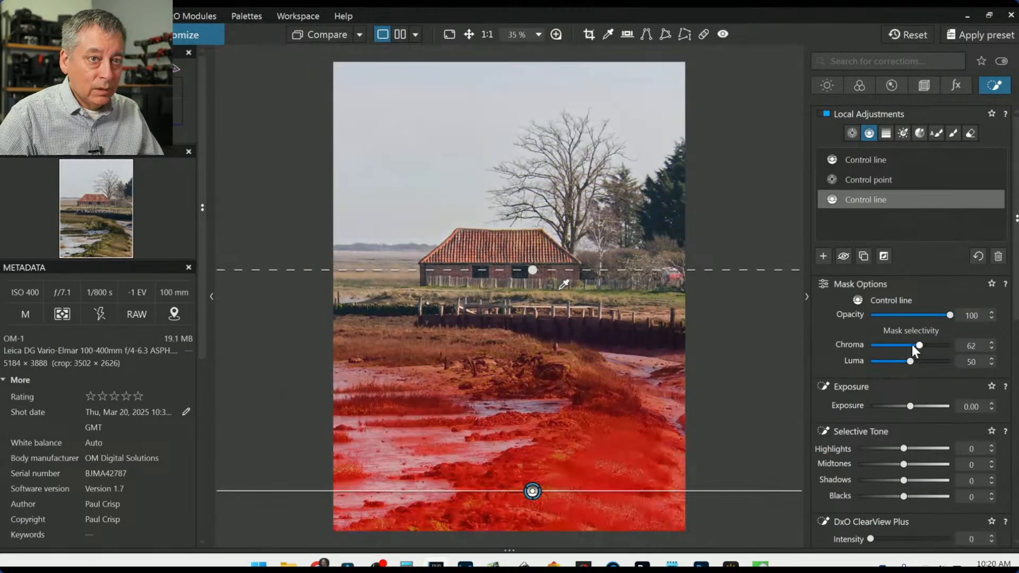
left_click_drag(561, 289, 674, 299)
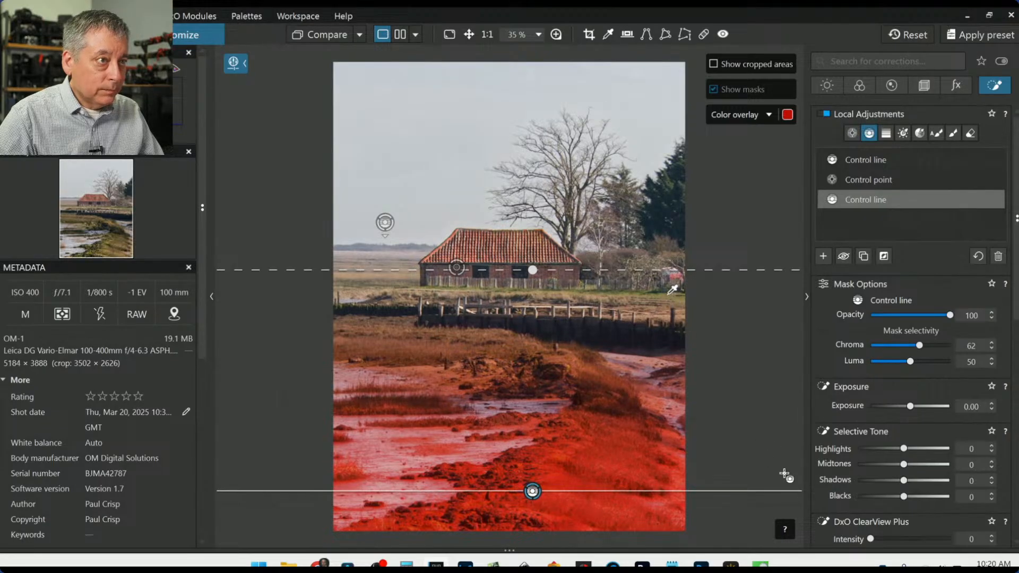
left_click_drag(671, 299, 669, 301)
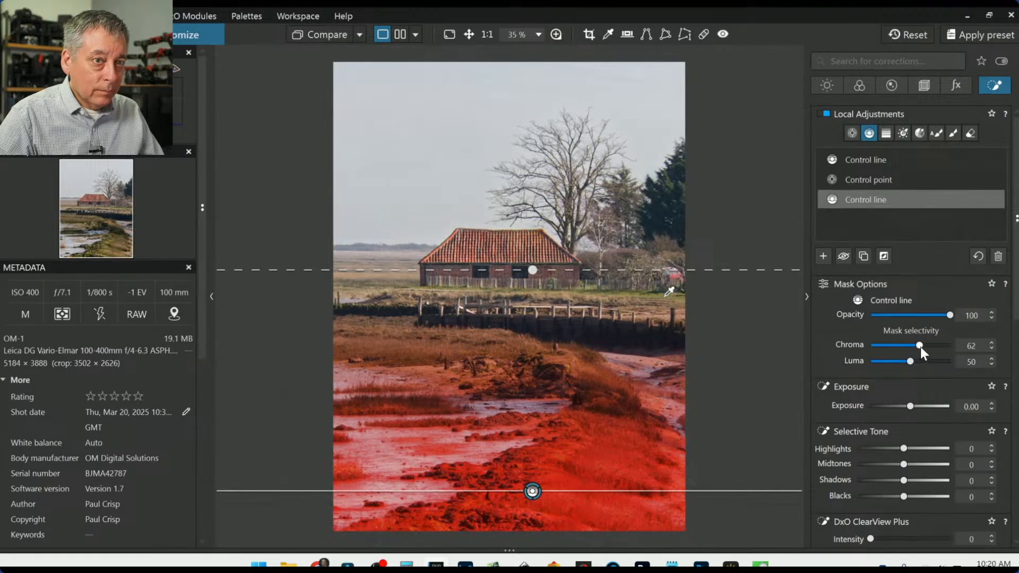
left_click_drag(920, 346, 933, 349)
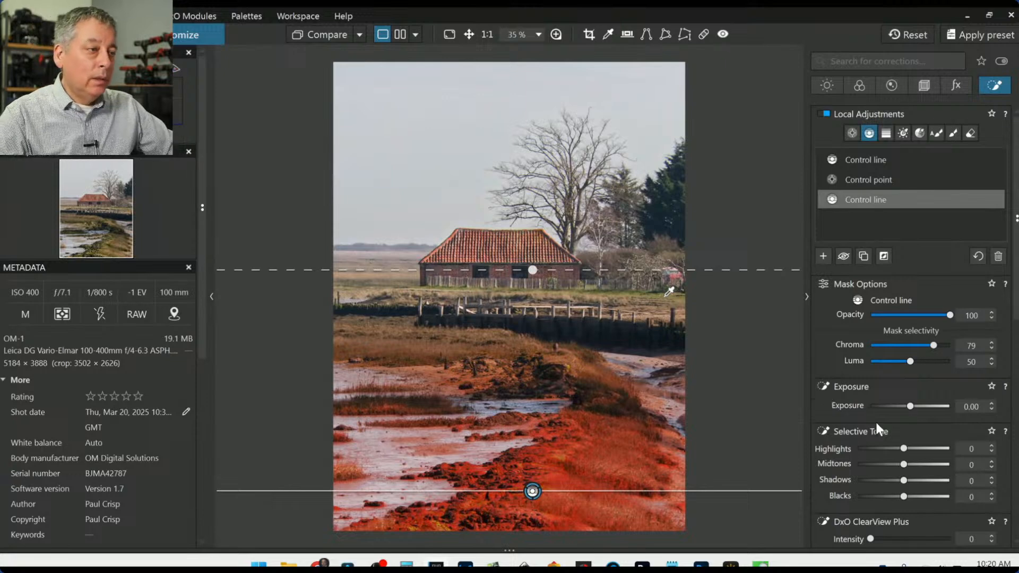
Step: Set the HSL Vibrancy of all color channels to 58 on the marsh mask, and deselect the mask
scroll(877, 421, "down", 5)
scroll(876, 420, "down", 1)
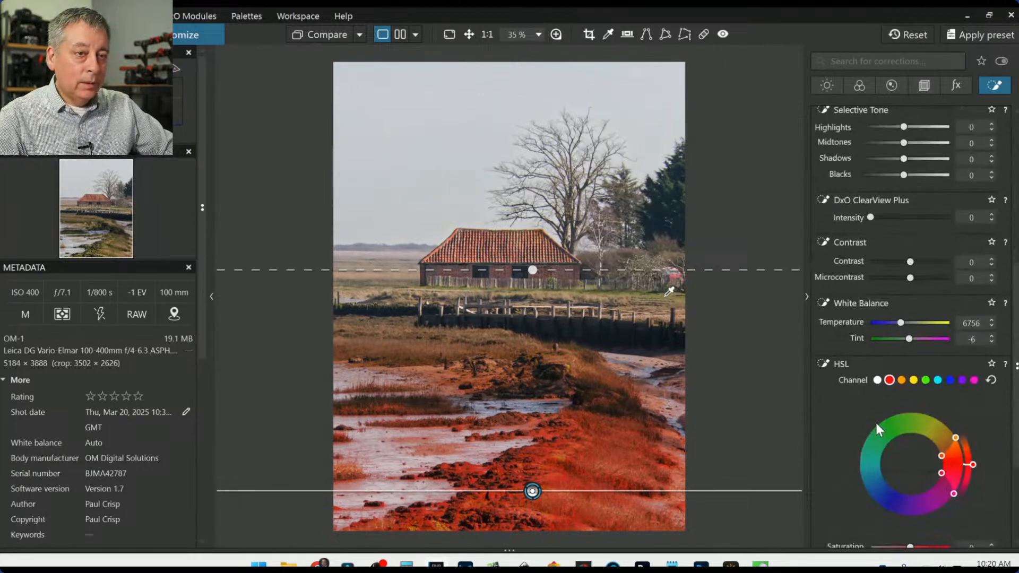
left_click(875, 381)
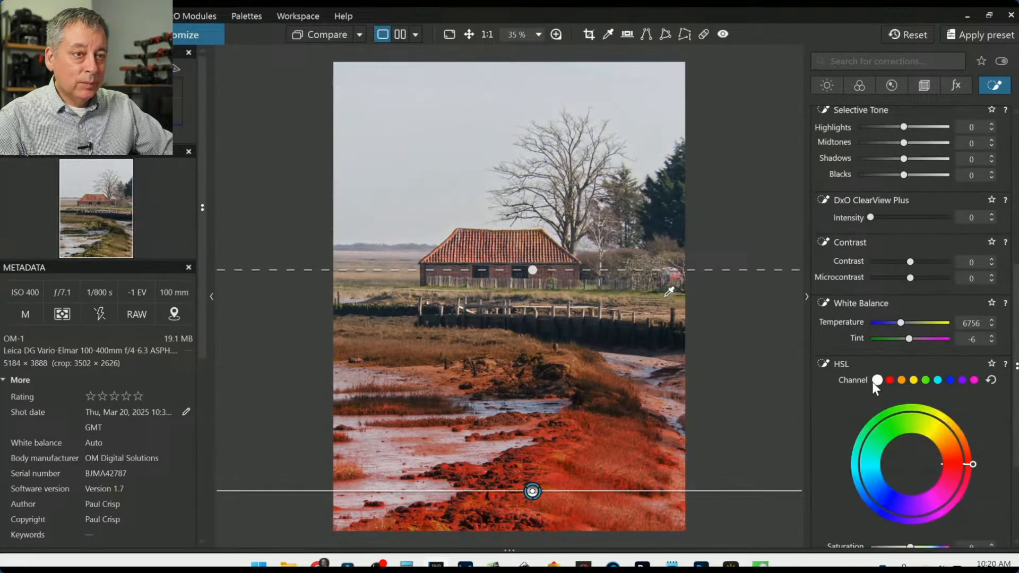
scroll(833, 434, "down", 3)
left_click_drag(910, 413, 958, 416)
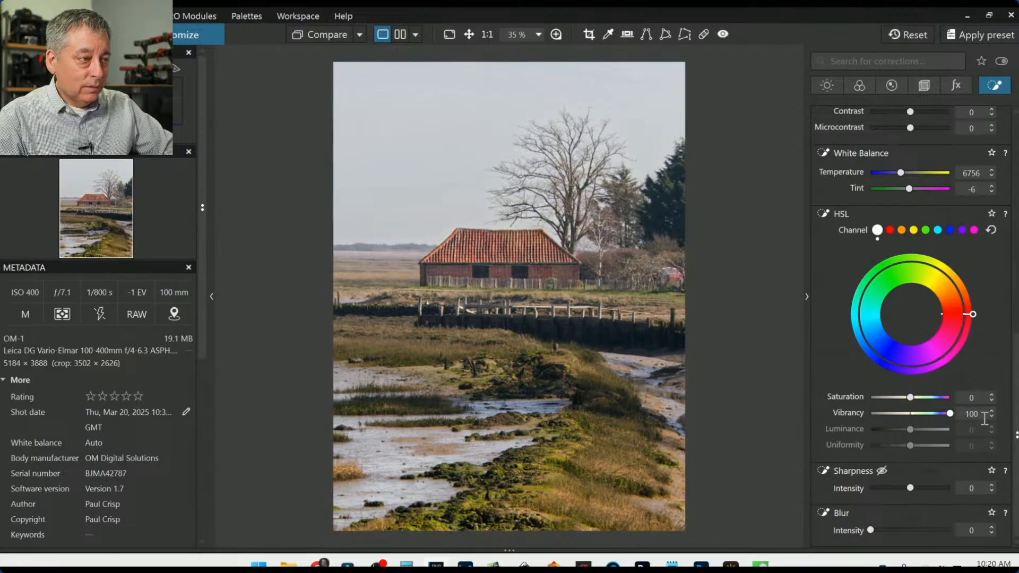
left_click_drag(934, 412, 933, 413)
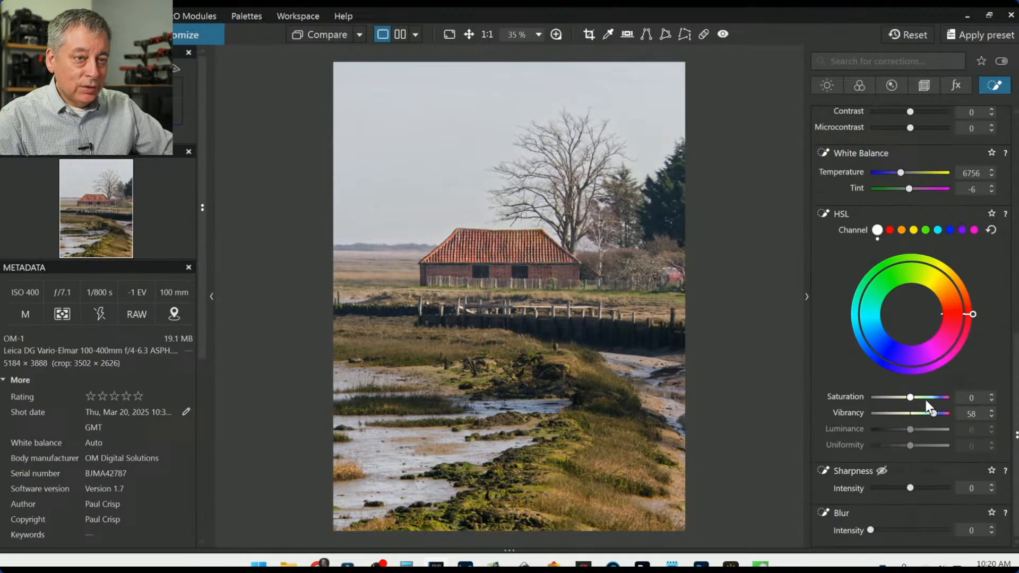
left_click_drag(532, 490, 531, 419)
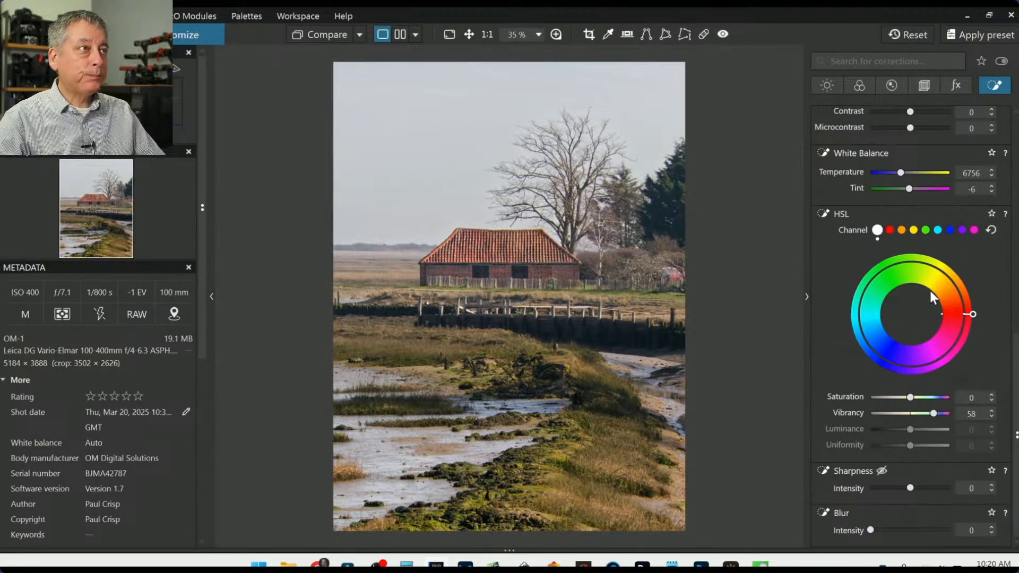
key("Escape")
scroll(844, 348, "up", 8)
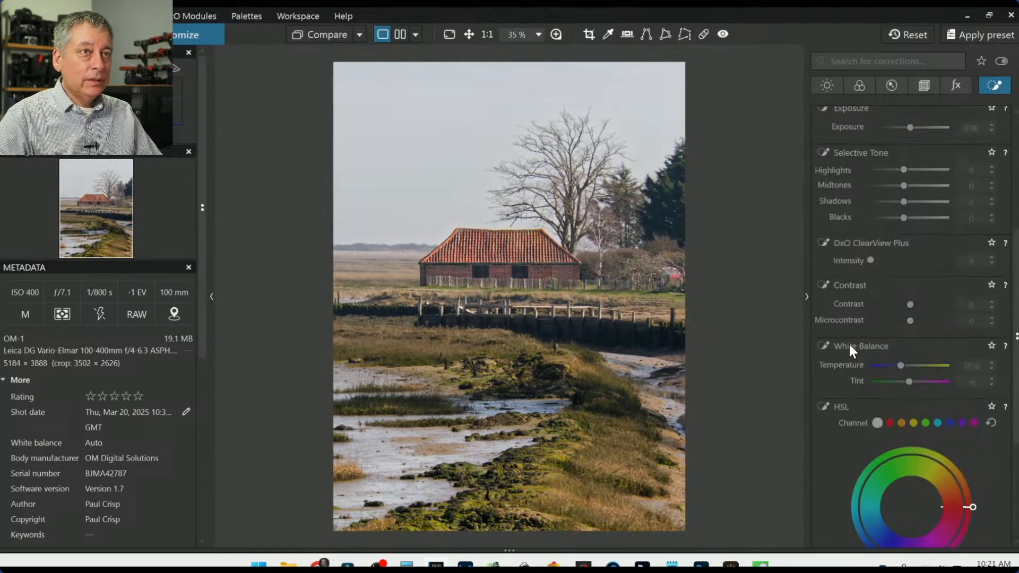
Step: Create a separate Control point mask covering the left water flats and the right-hand channel, and set its Blacks to -71
left_click(853, 134)
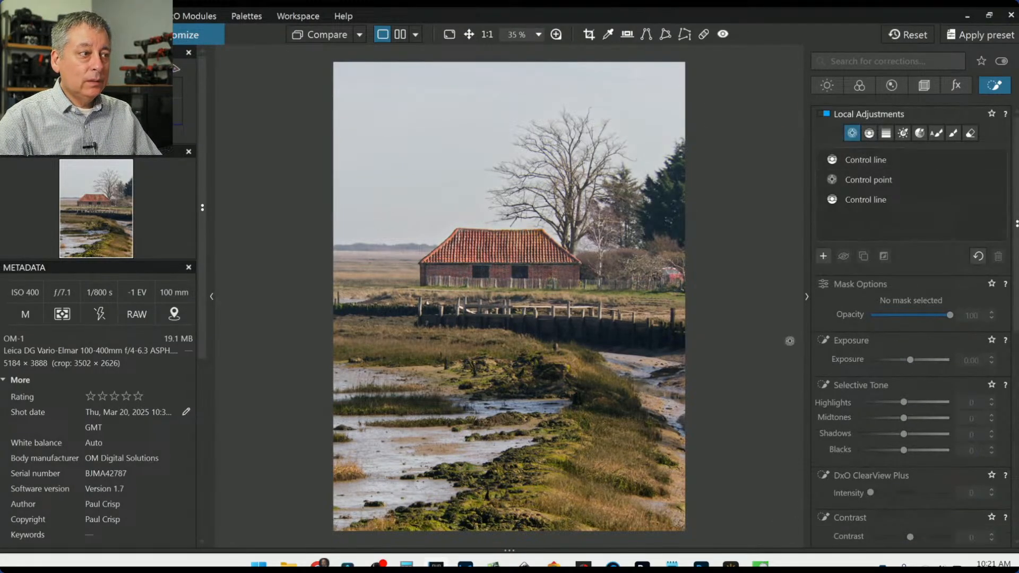
left_click(822, 258)
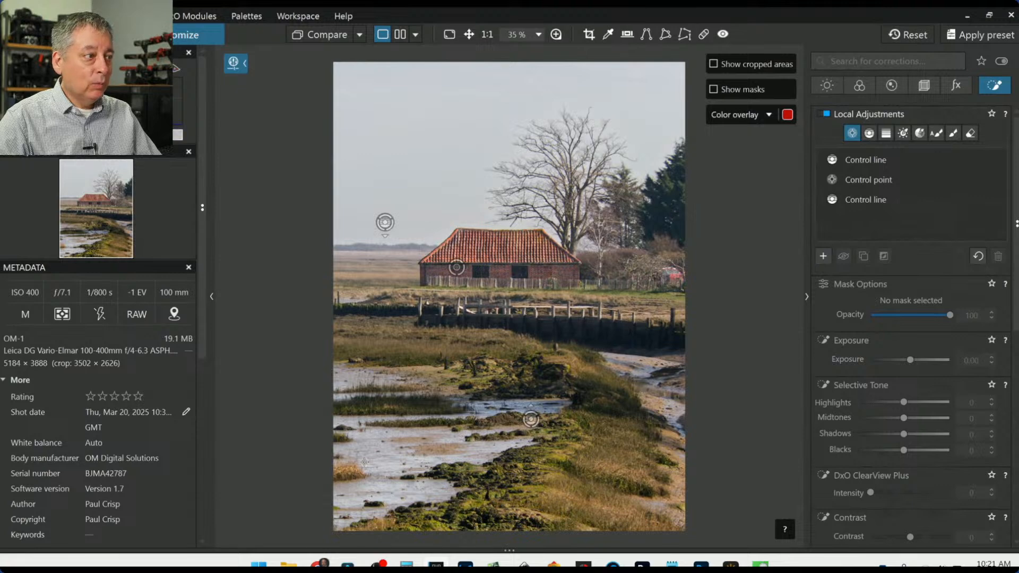
left_click_drag(373, 457, 452, 456)
left_click(471, 448)
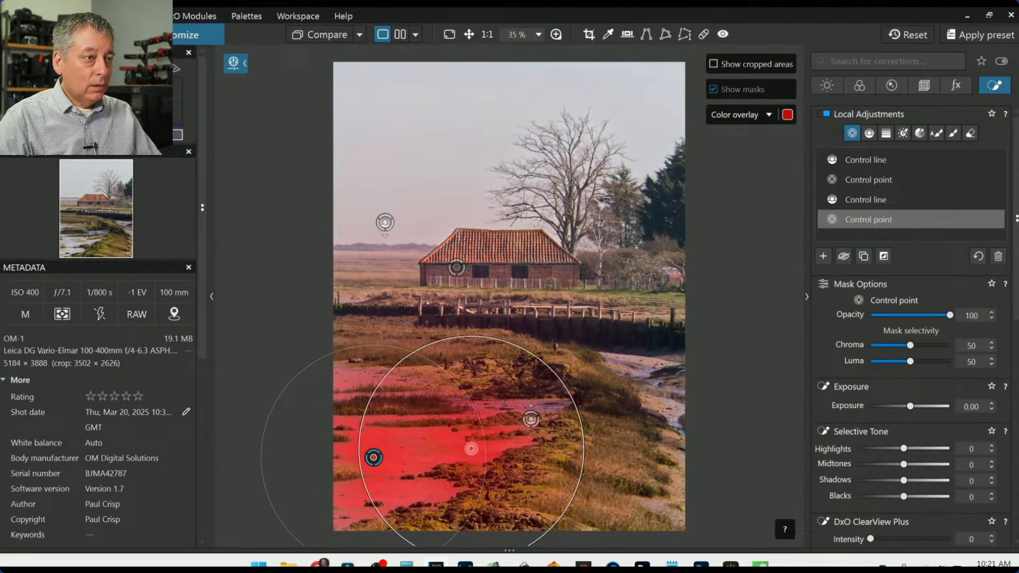
left_click(680, 399)
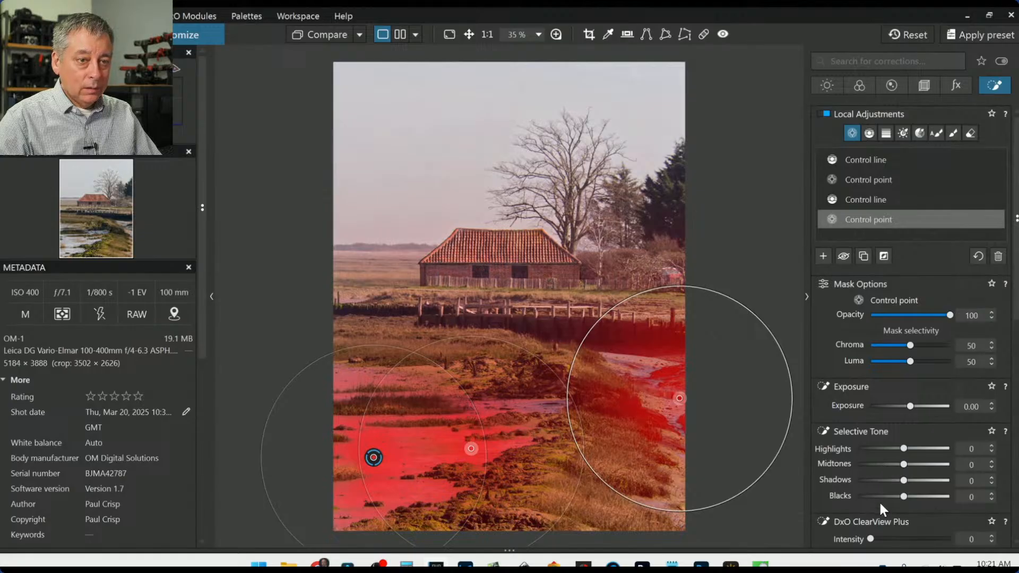
left_click_drag(881, 497, 871, 496)
scroll(846, 507, "down", 2)
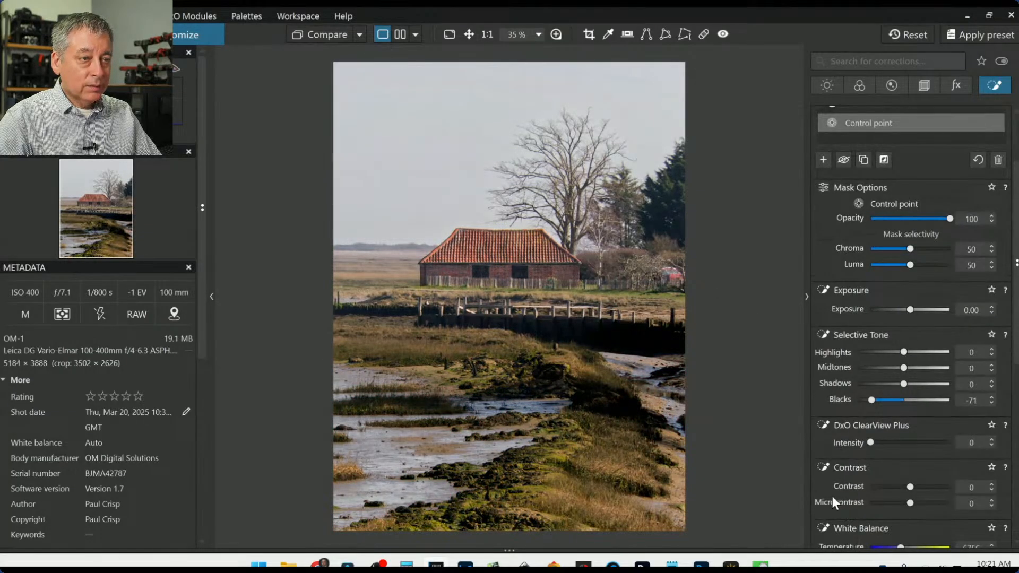
Step: Shrink the water mask's three control points to fit the water areas and add a fourth on the lower-left water
left_click_drag(578, 343, 647, 378)
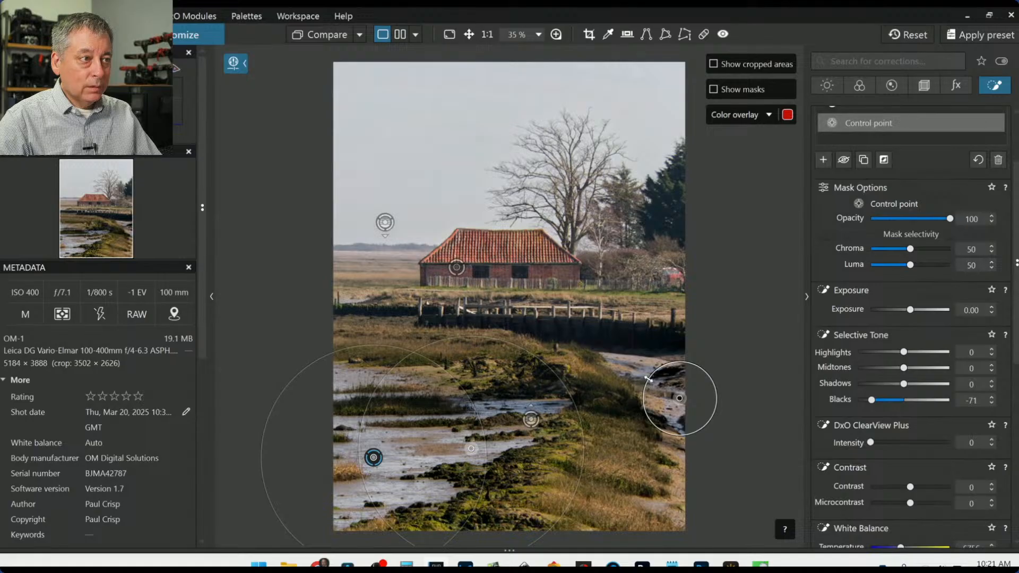
left_click_drag(425, 348, 450, 405)
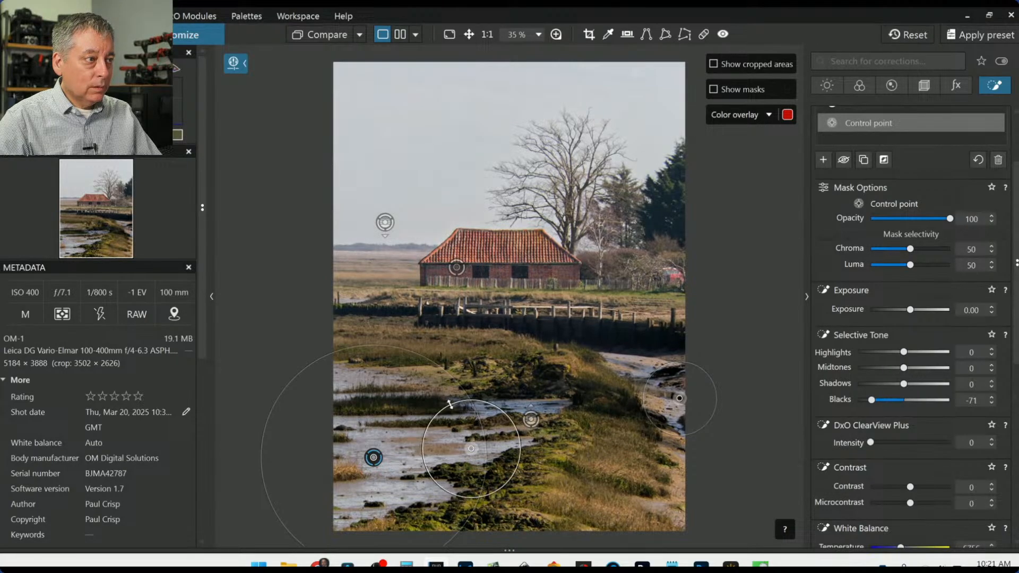
left_click_drag(419, 361, 392, 418)
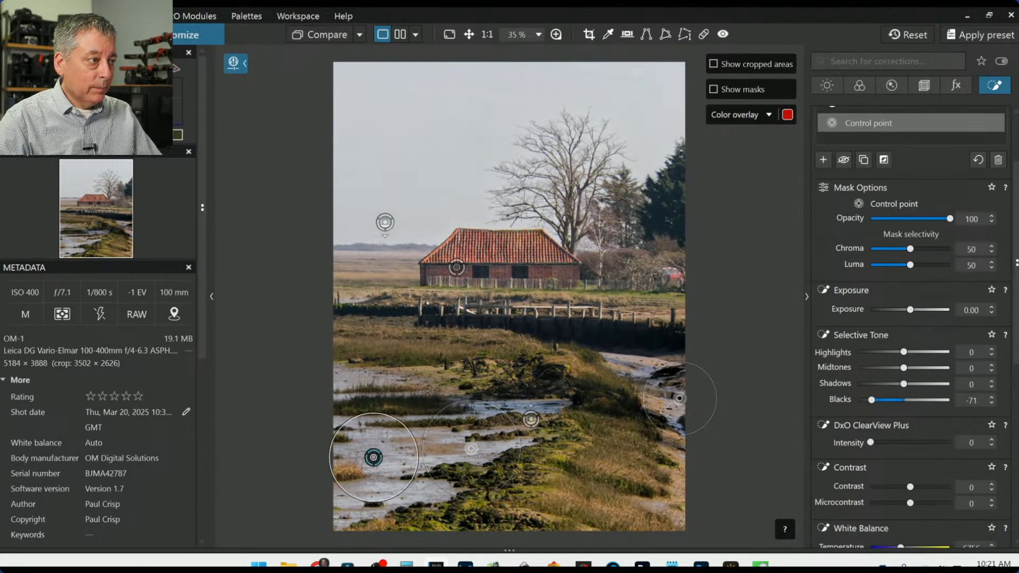
left_click(382, 486)
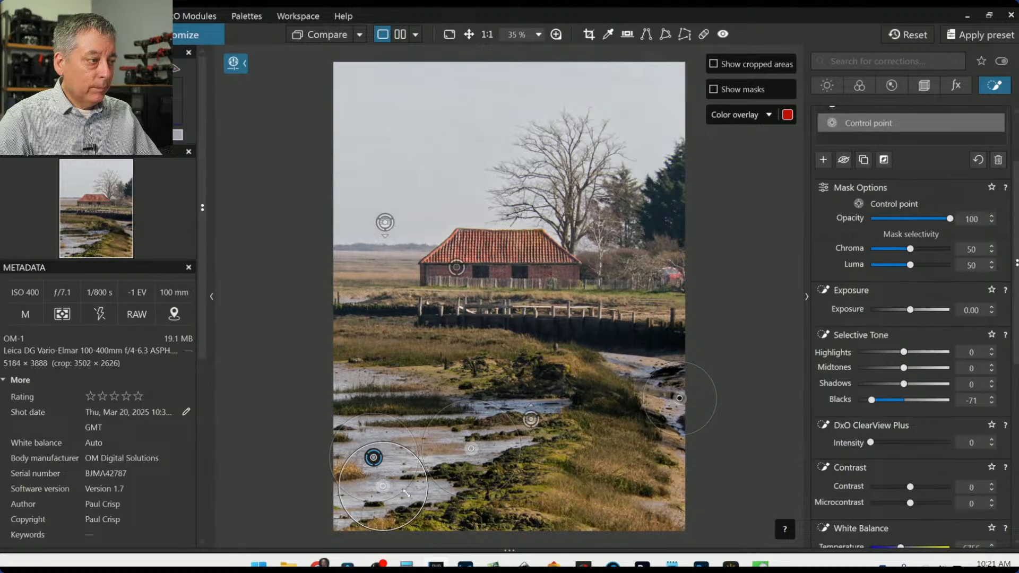
Step: Set the water mask's Highlights to -11 and its DxO ClearView Plus Intensity to 32
mouse_move(904, 352)
left_mouse_down()
mouse_move(890, 350)
mouse_move(899, 352)
left_mouse_up()
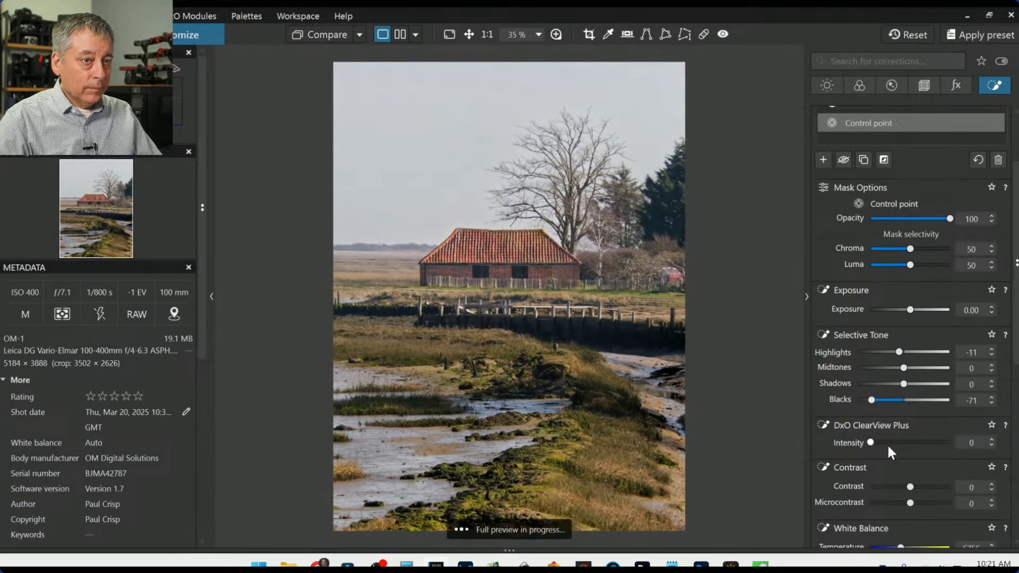
left_click_drag(887, 444, 895, 444)
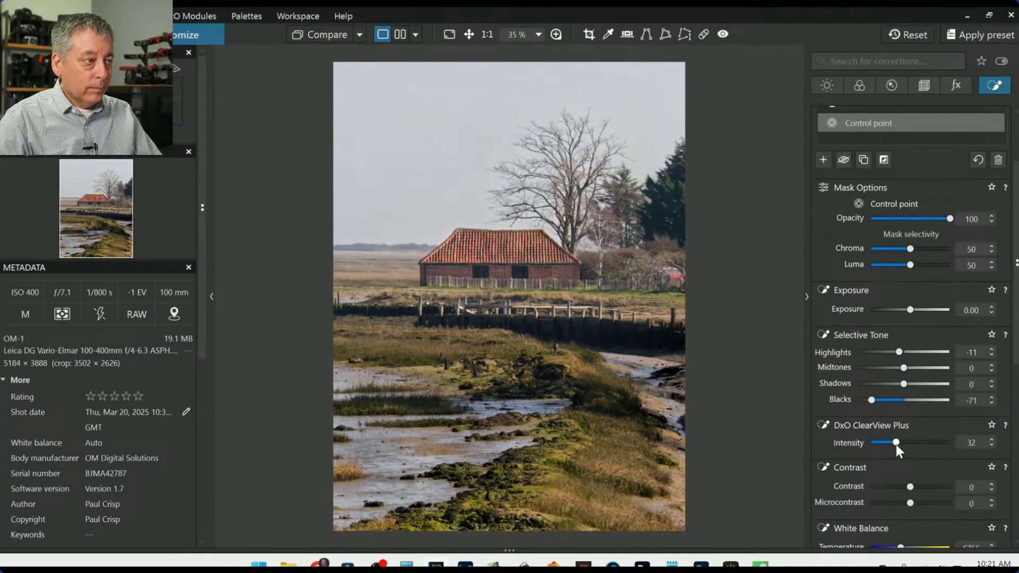
double_click(893, 504)
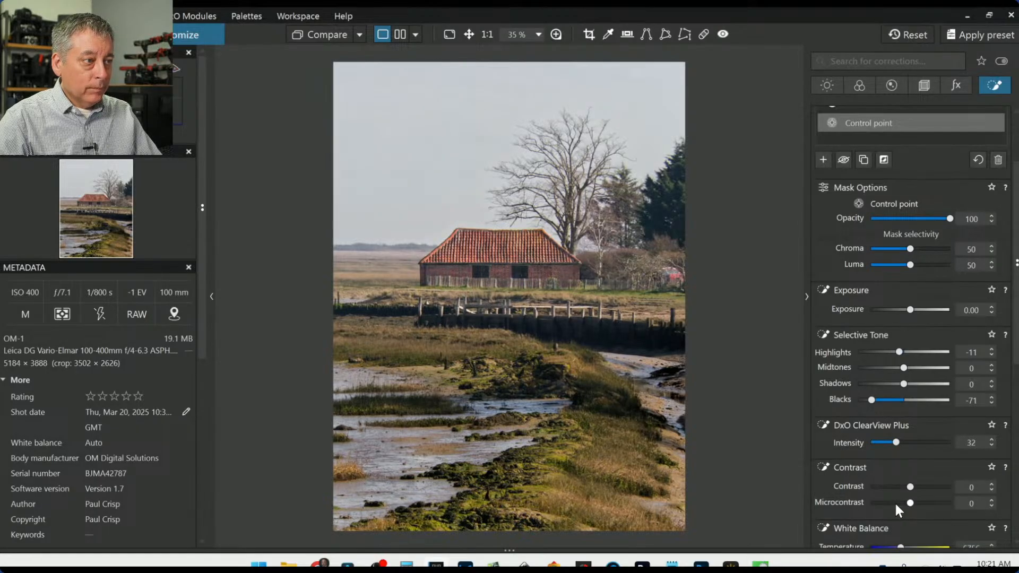
Step: Extend the water mask with points on the lower-right mud bank and the upper-left water, and set its Blacks to -39
left_click(657, 505)
left_click_drag(698, 530, 719, 550)
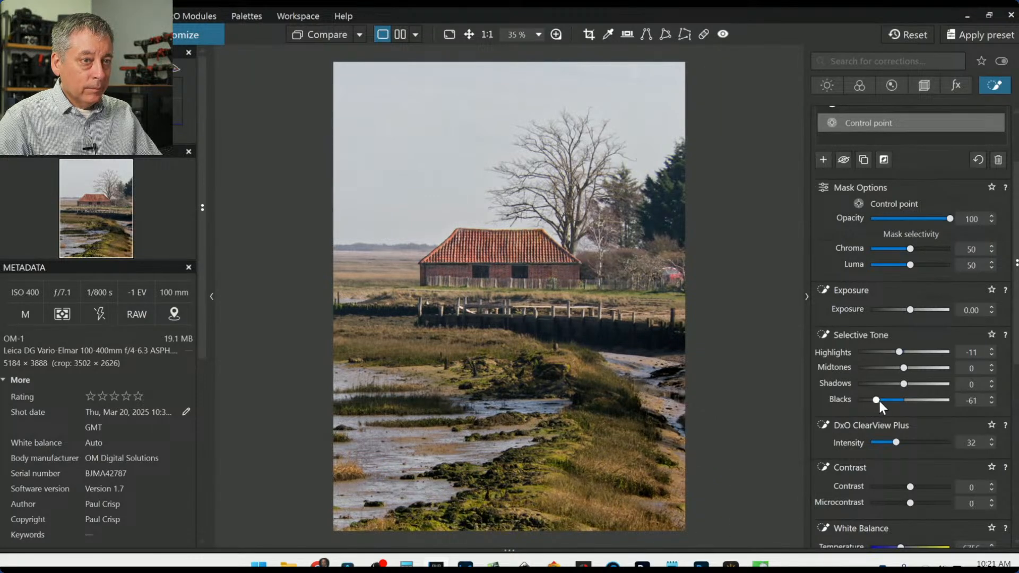
left_click_drag(876, 400, 886, 400)
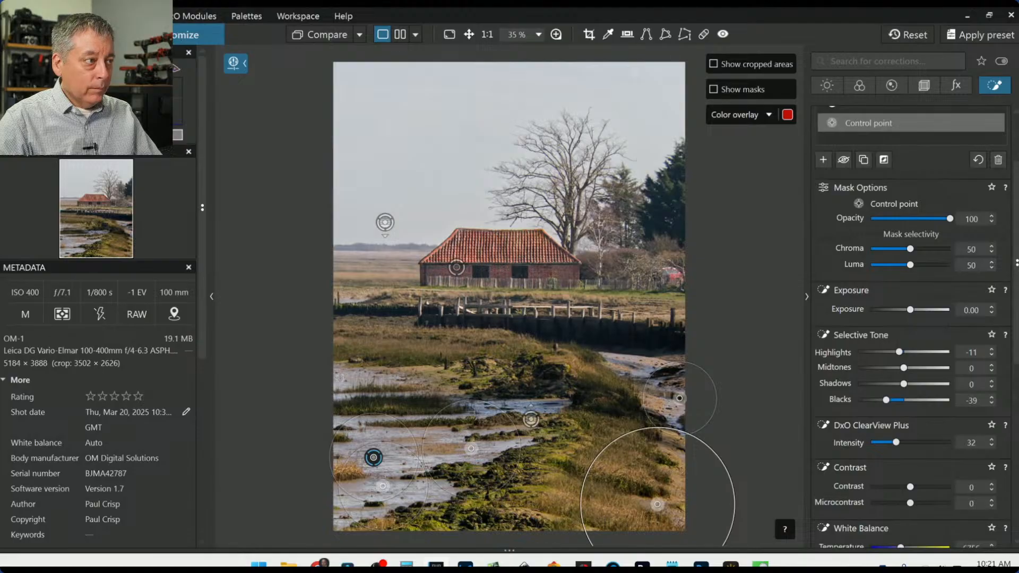
left_click(348, 376)
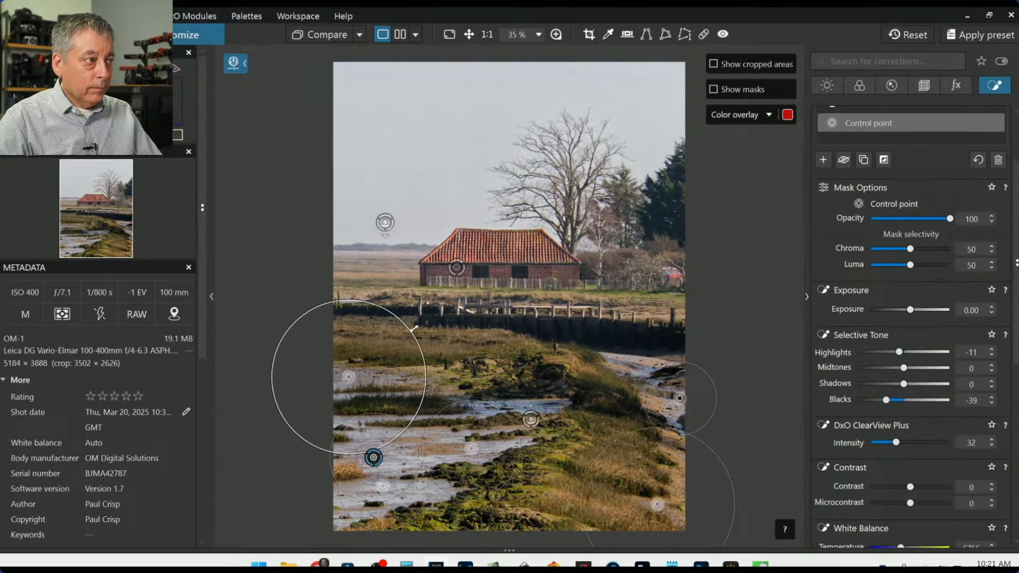
left_click_drag(414, 328, 387, 347)
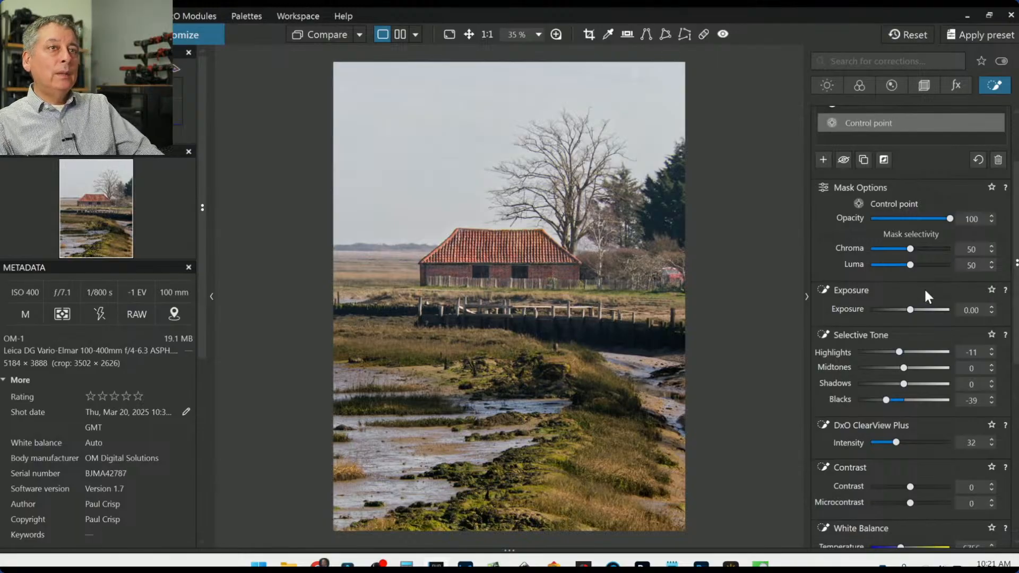
Step: Compare the photo with the water mask hidden and shown, and deselect the mask
scroll(924, 288, "up", 2)
left_click(842, 255)
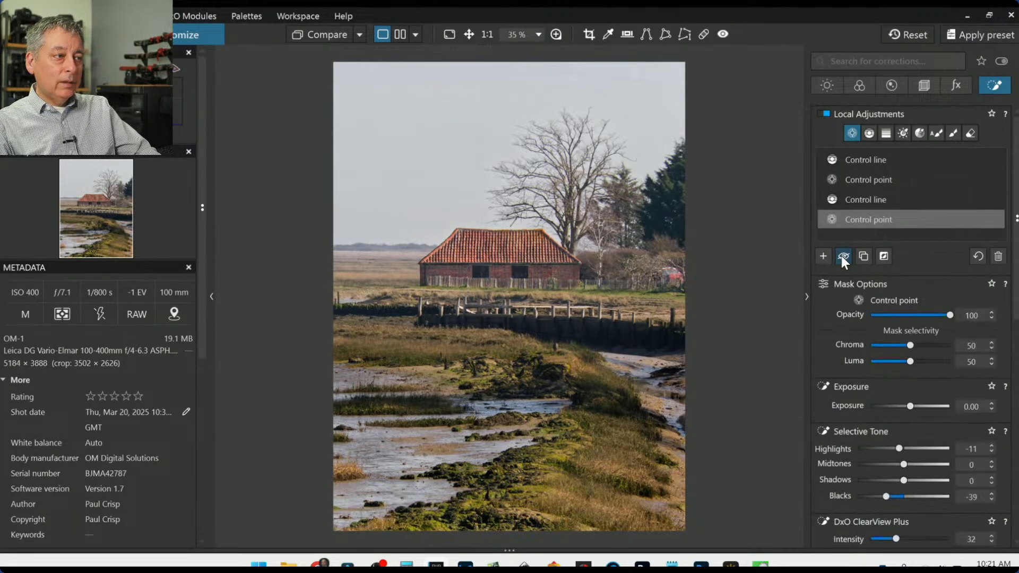
left_click(843, 257)
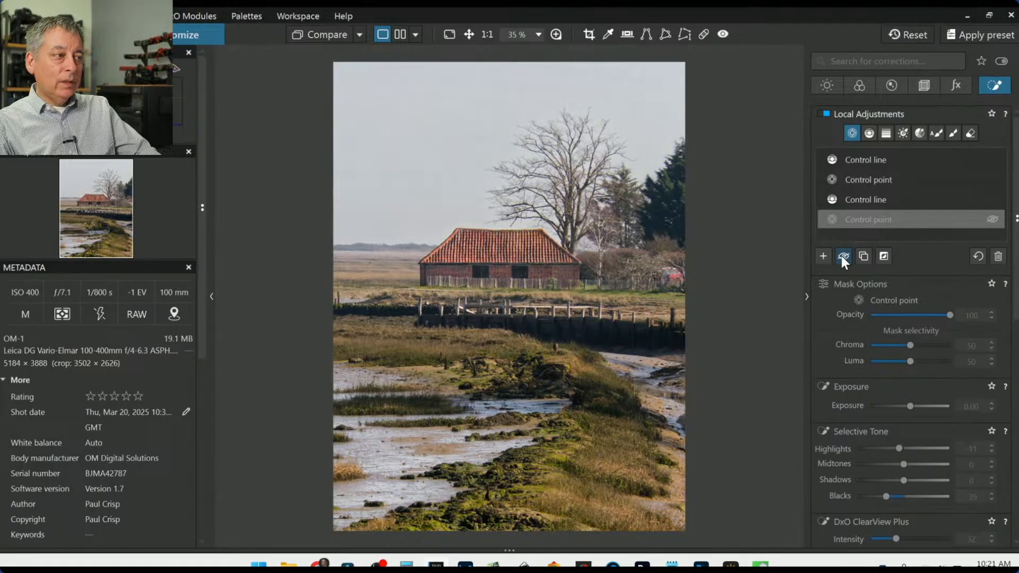
left_click(843, 256)
key("Escape")
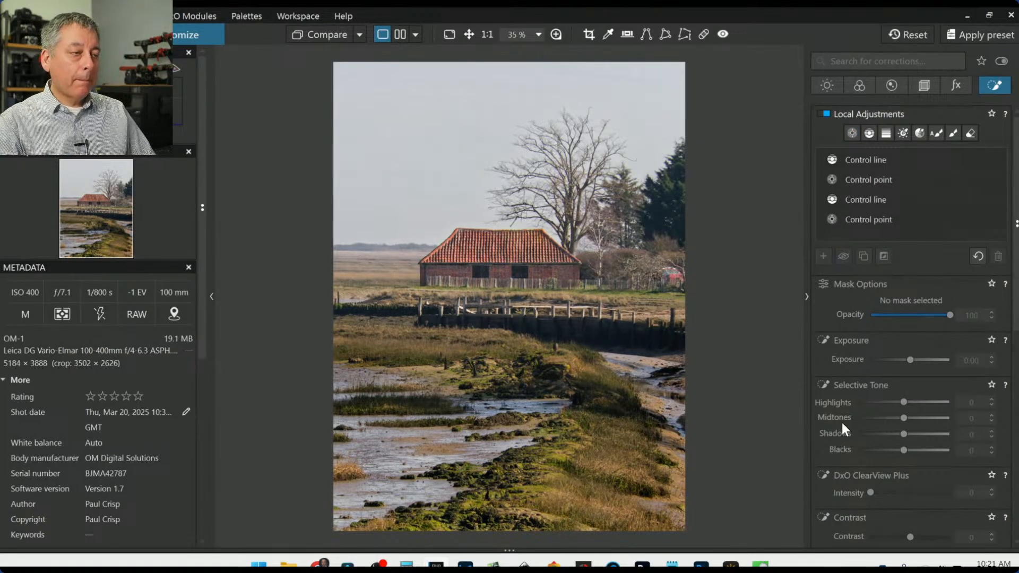
Step: Raise the Selective Tone Midtones of the marsh Control line mask to 22 and deselect the mask
left_click(858, 198)
scroll(899, 397, "down", 3)
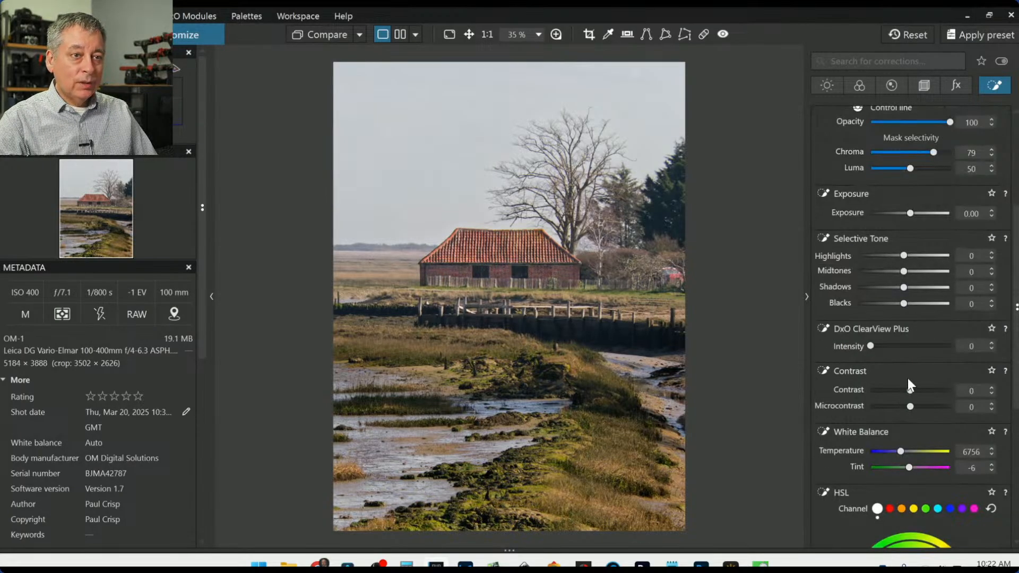
left_click_drag(921, 273, 914, 271)
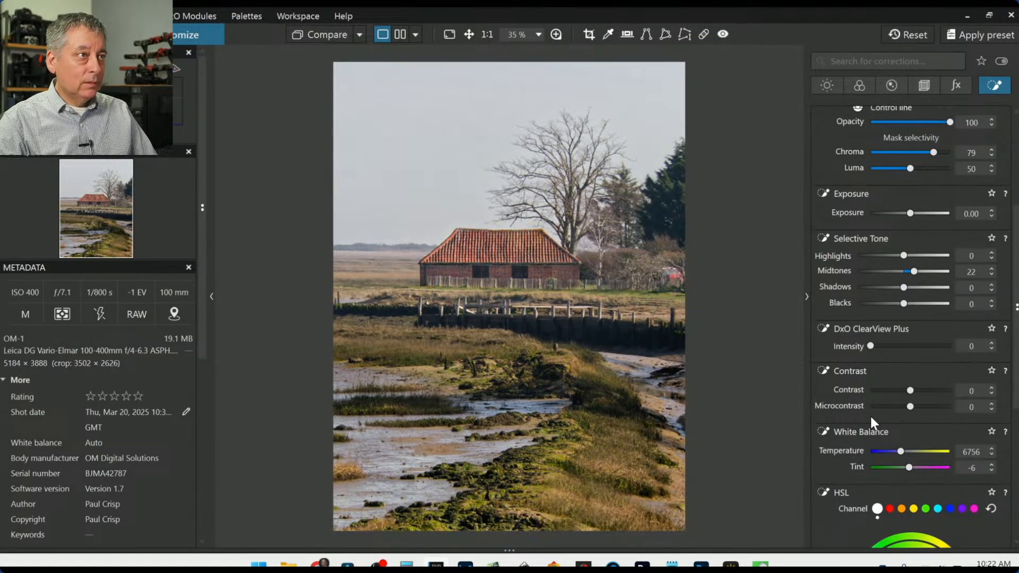
mouse_move(770, 370)
key("Escape")
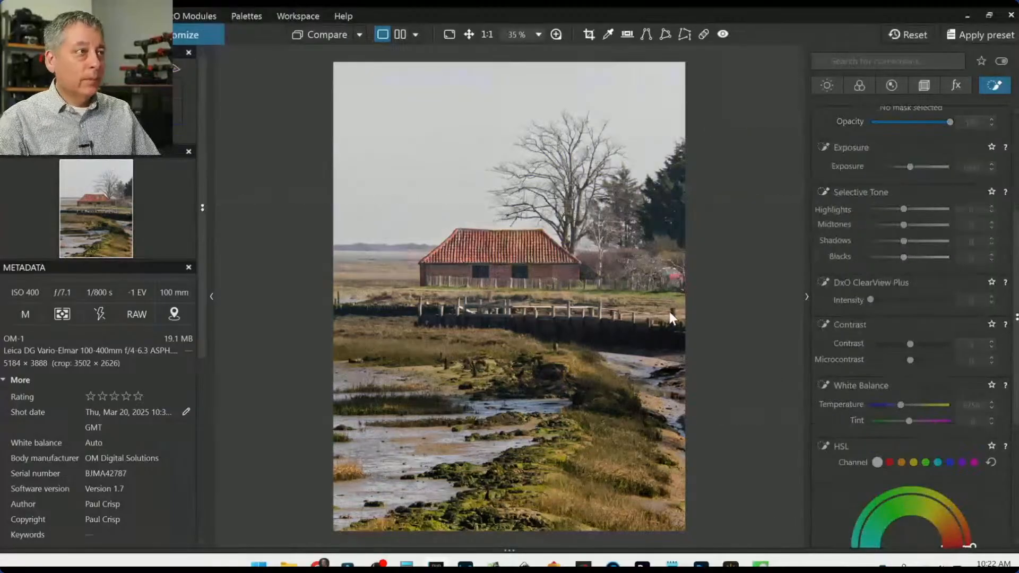
Step: Set the DxO ClearView Plus Intensity to 38 on the sky Control line mask
scroll(858, 236, "up", 3)
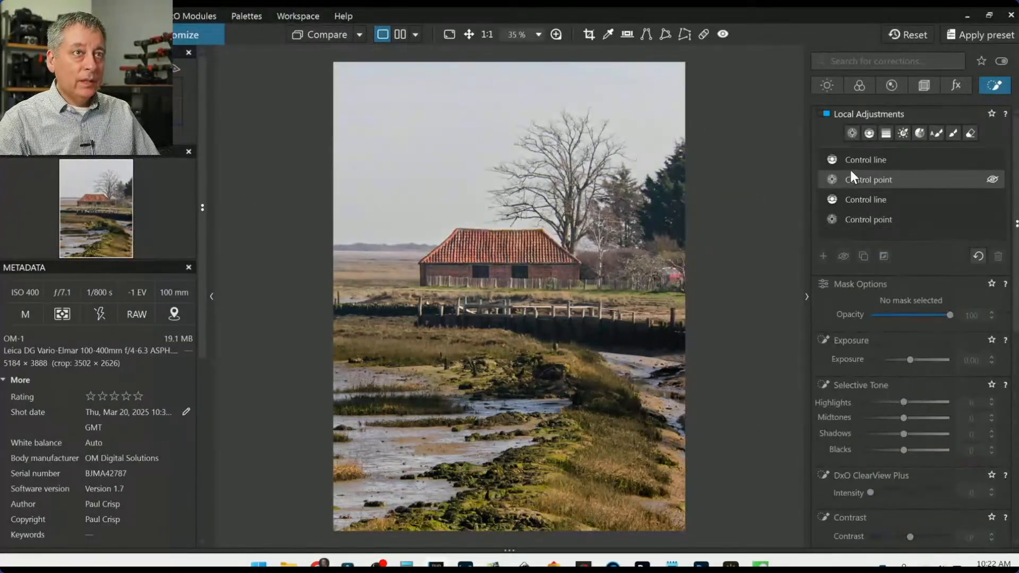
left_click(825, 160)
left_click(388, 223)
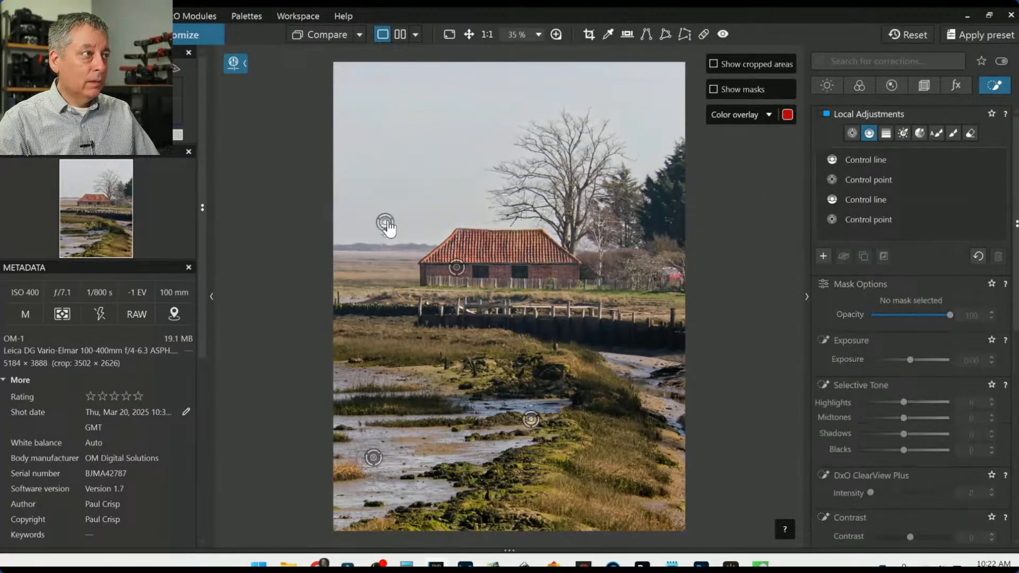
left_click(388, 223)
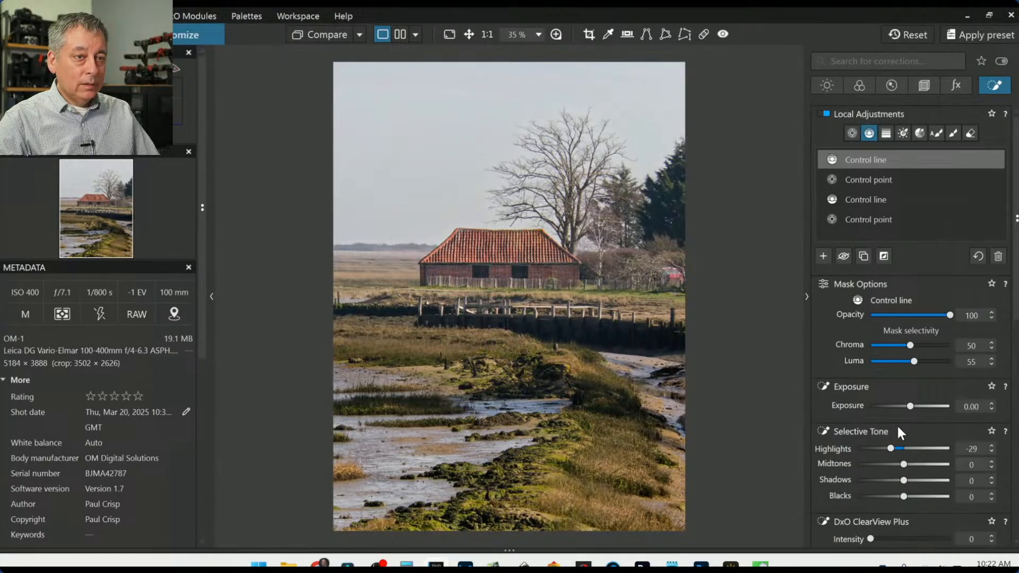
scroll(896, 424, "down", 3)
scroll(899, 433, "down", 1)
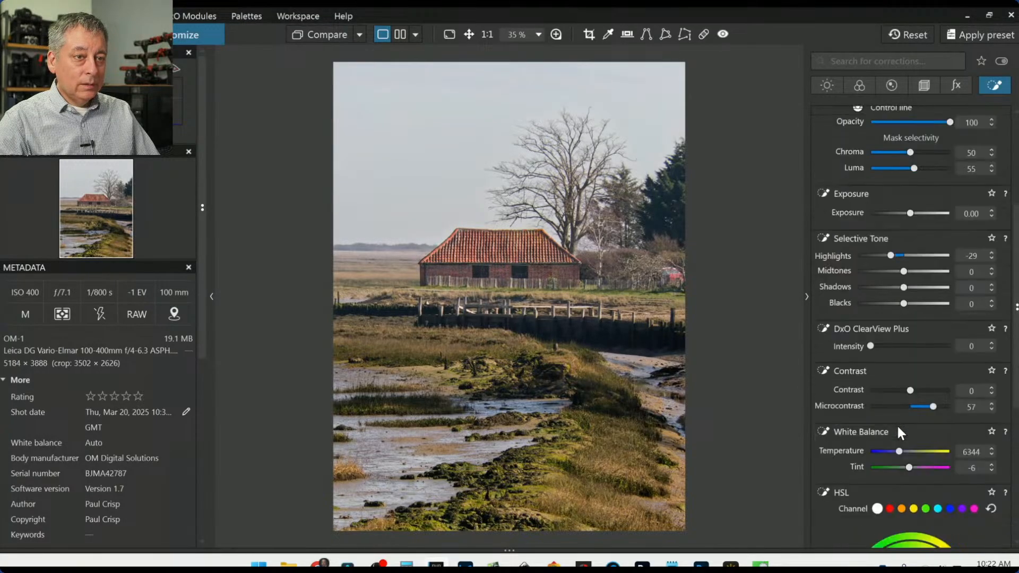
left_click_drag(869, 345, 902, 357)
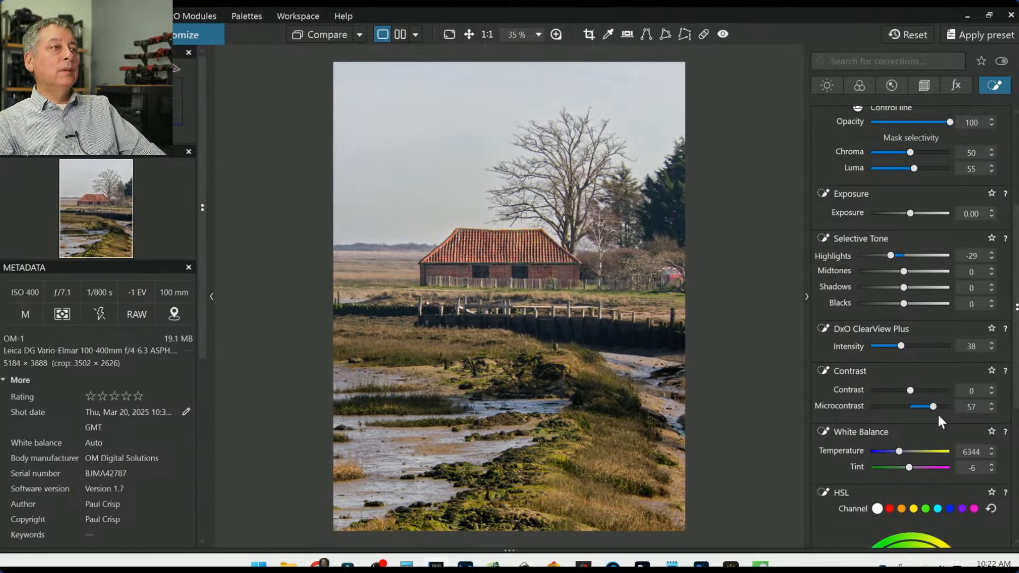
Step: Level the photo by setting the Horizon correction to -1.71
scroll(881, 255, "up", 4)
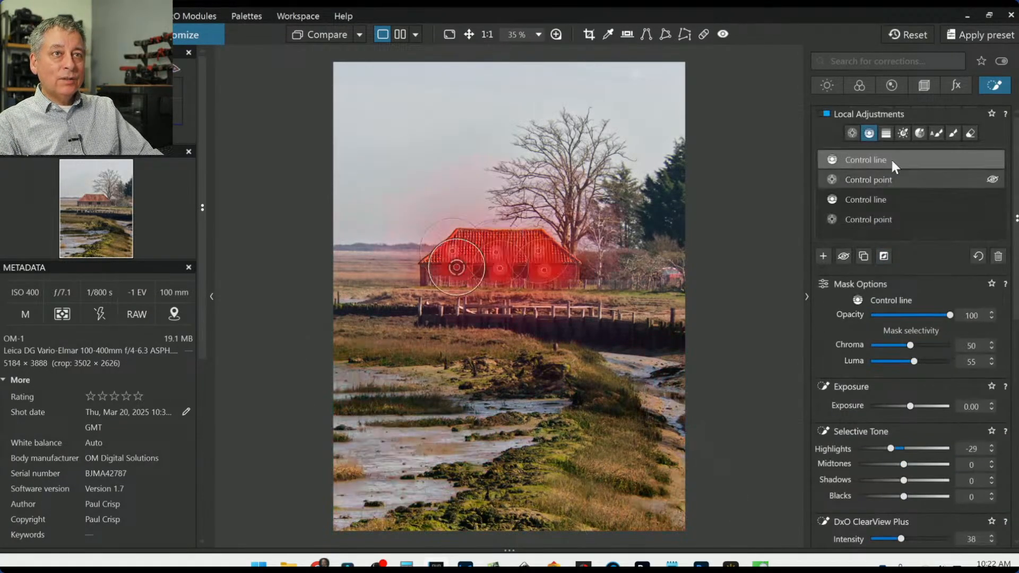
left_click(924, 85)
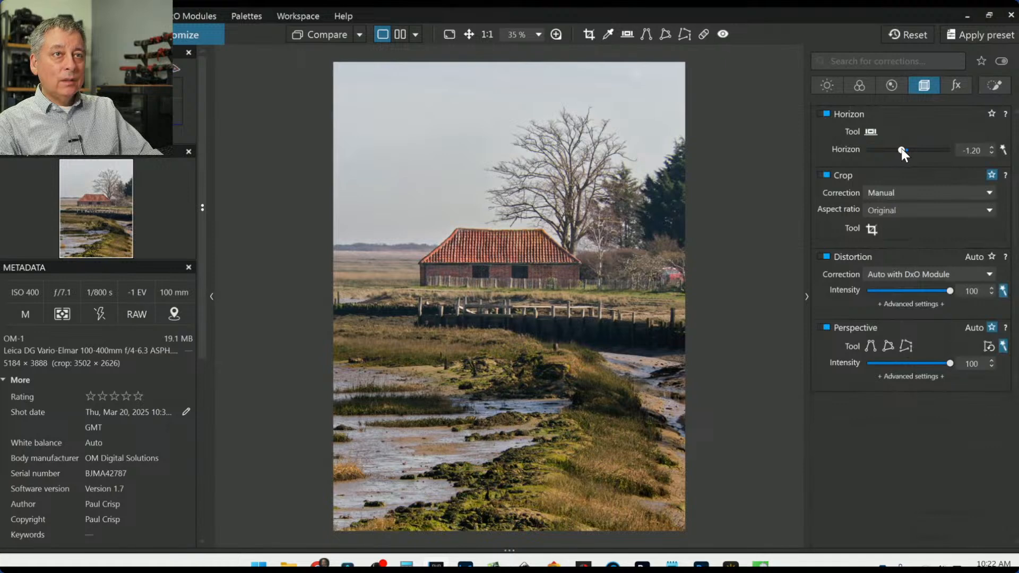
scroll(902, 149, "down", 5)
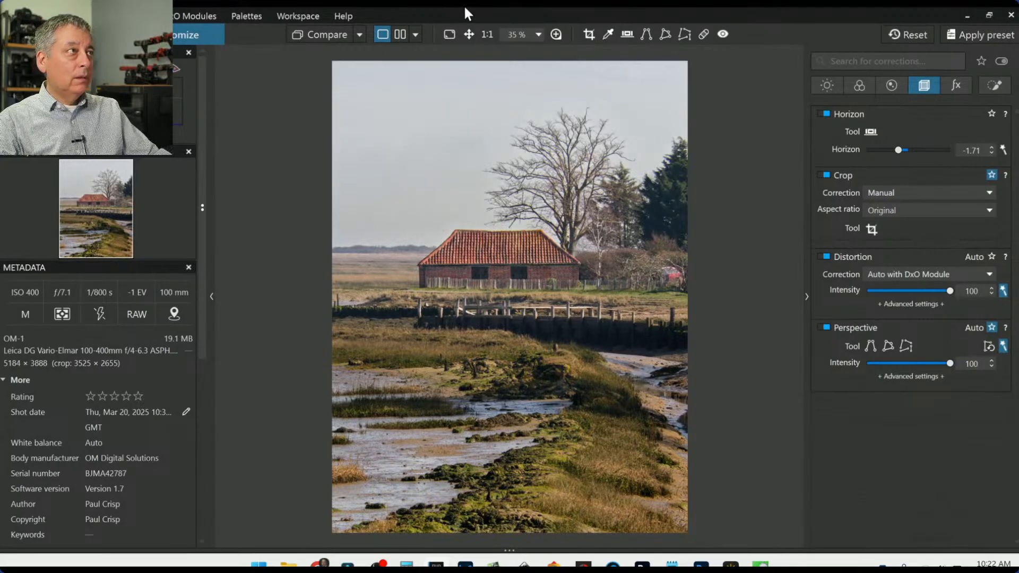
Step: Compare the edited marsh photo with its original version and view it at a smaller size
left_click(328, 36)
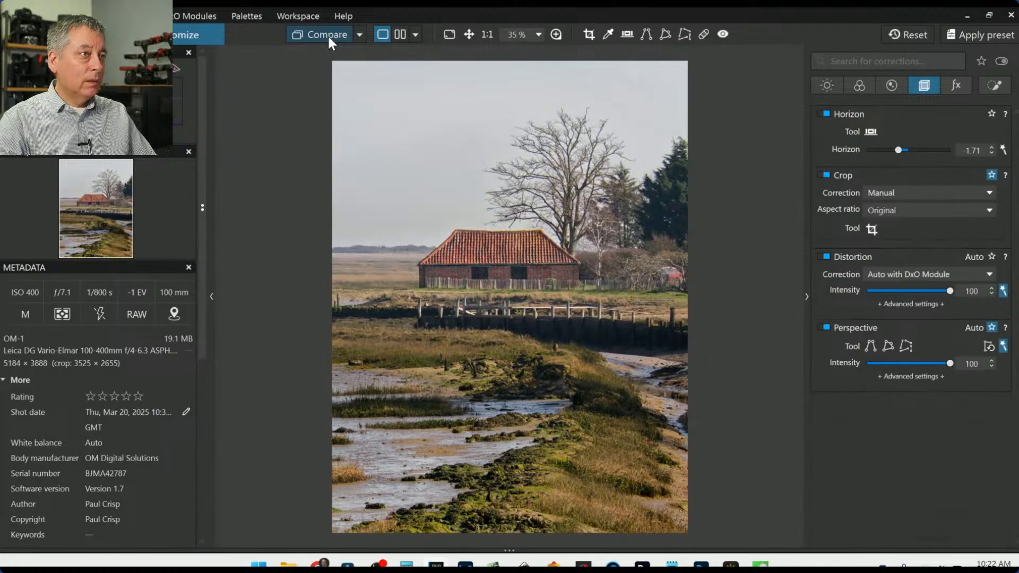
left_click(327, 34)
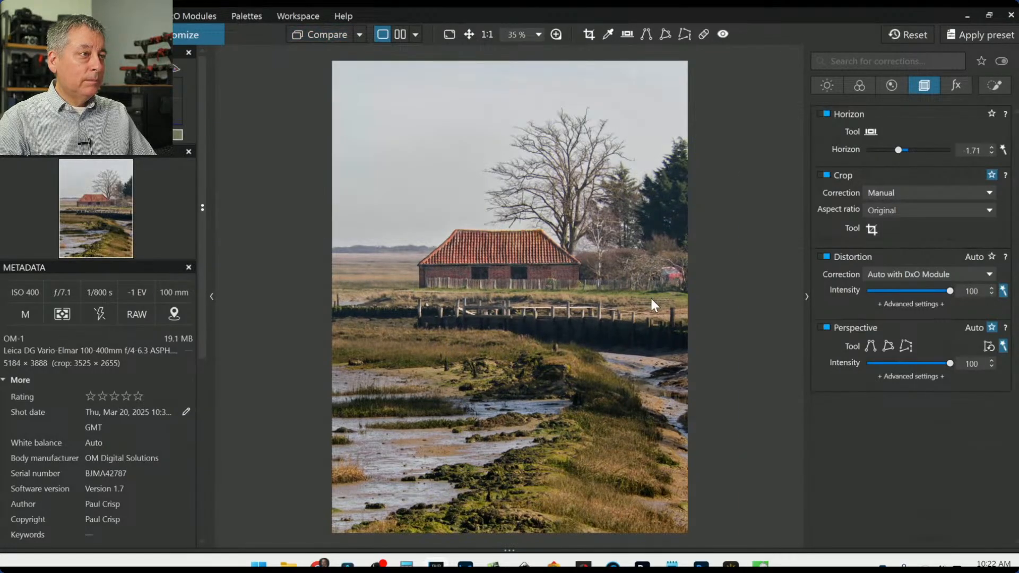
scroll(652, 299, "down", 1)
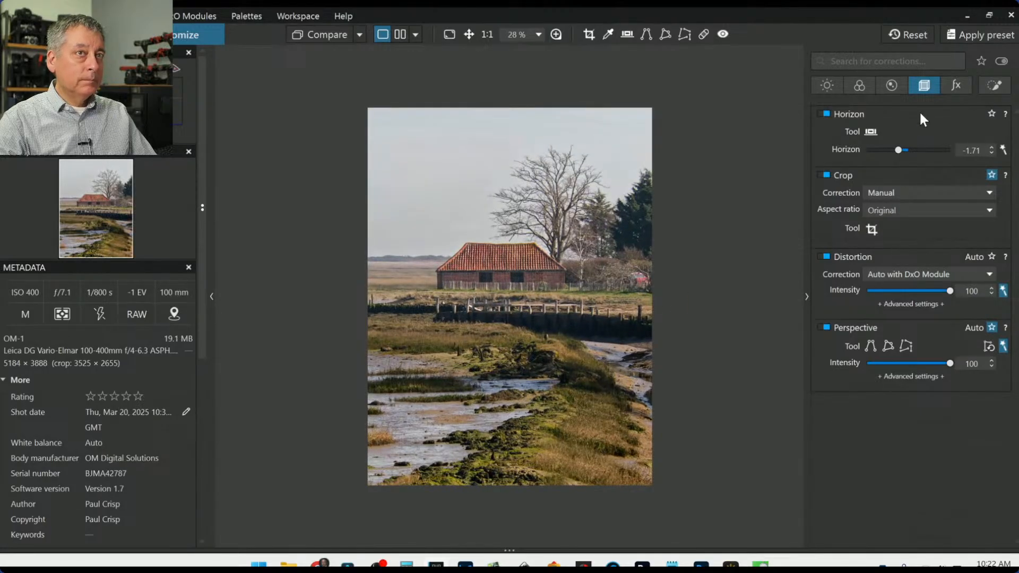
Step: Darken the whole marsh photo by setting the global manual Exposure correction to -1.65
left_click(822, 90)
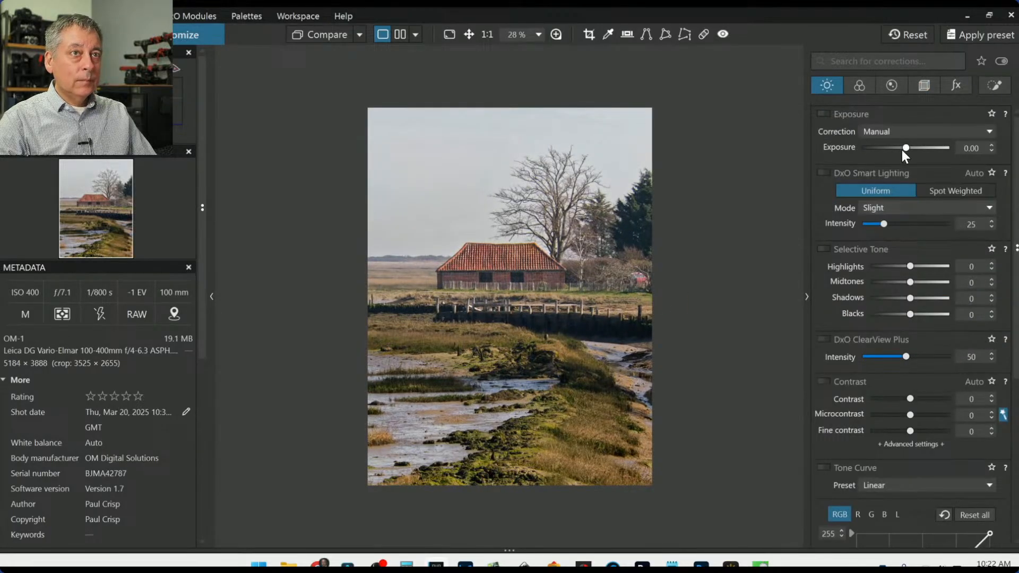
left_click_drag(903, 150, 881, 148)
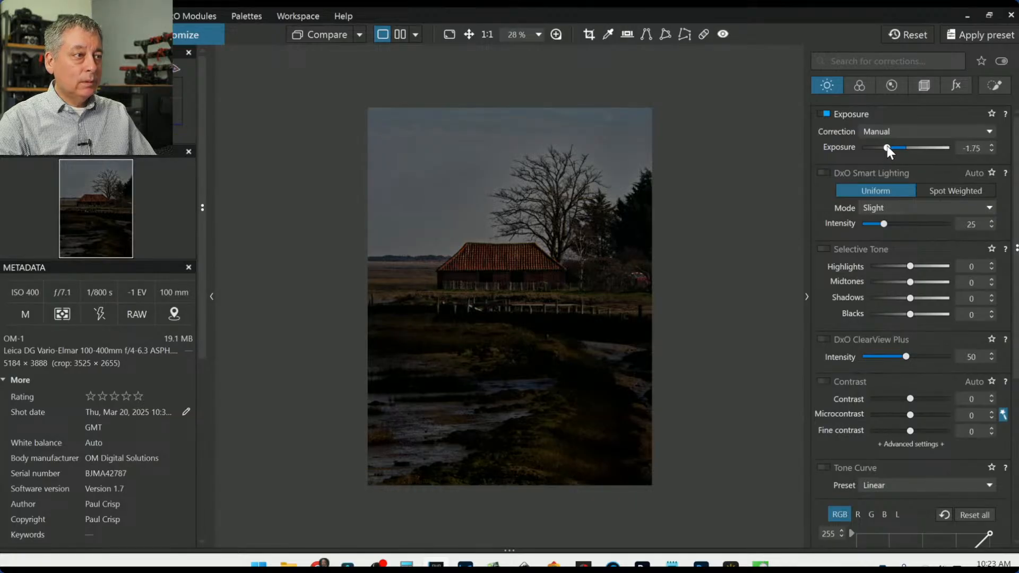
left_click_drag(886, 147, 891, 147)
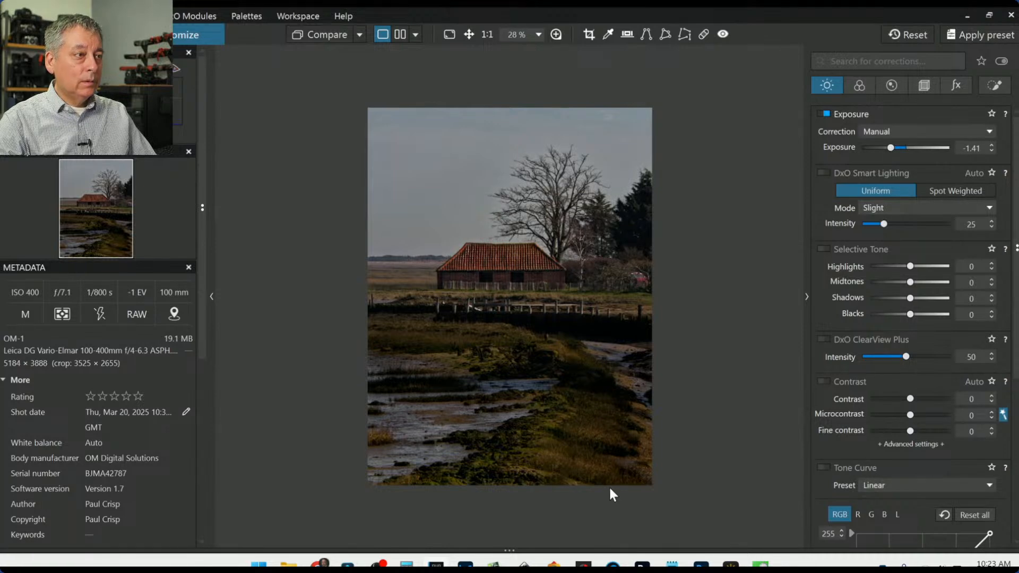
scroll(608, 467, "up", 2)
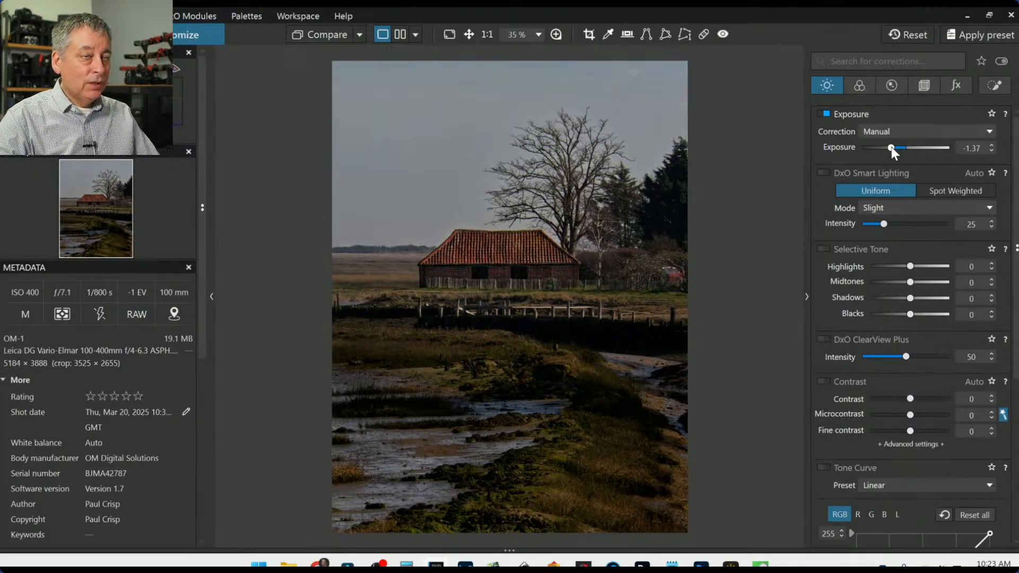
left_click_drag(890, 148, 890, 147)
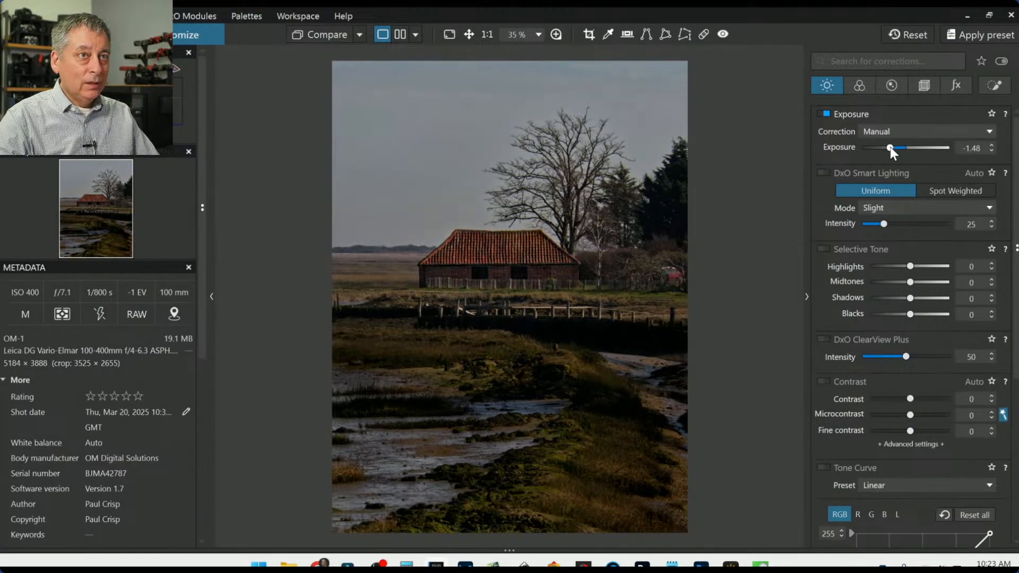
double_click(889, 147)
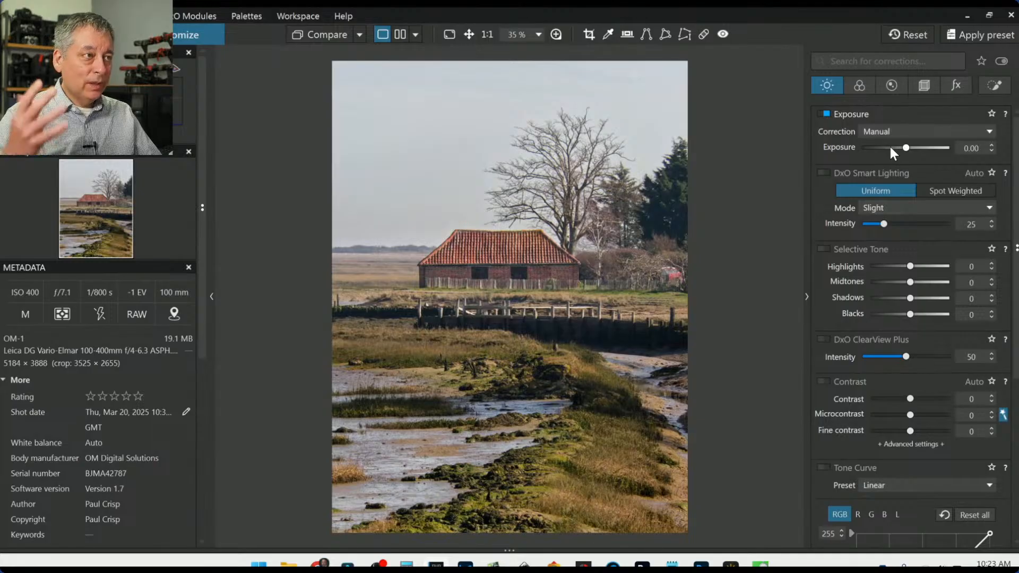
left_click(891, 148)
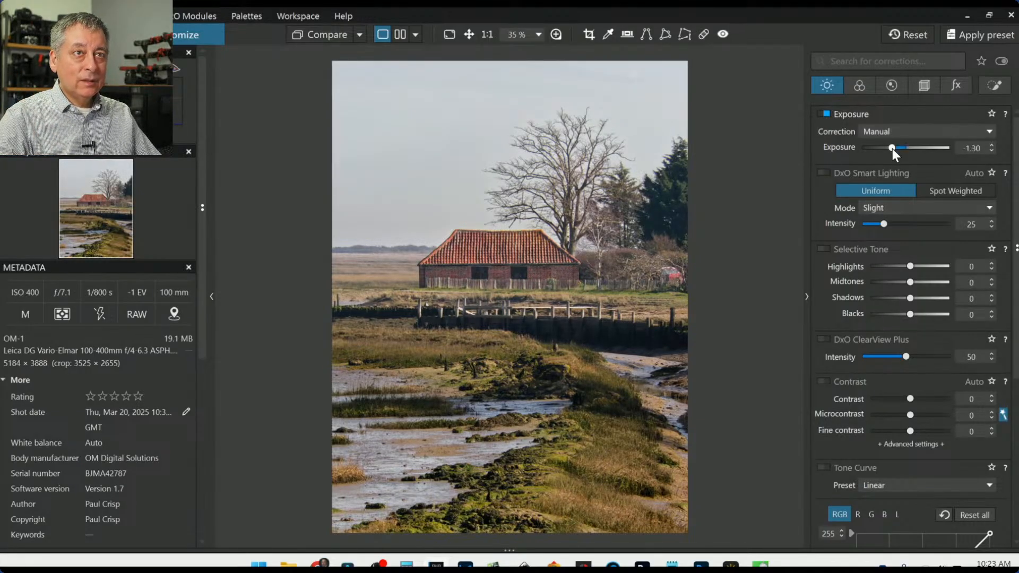
left_click(892, 148)
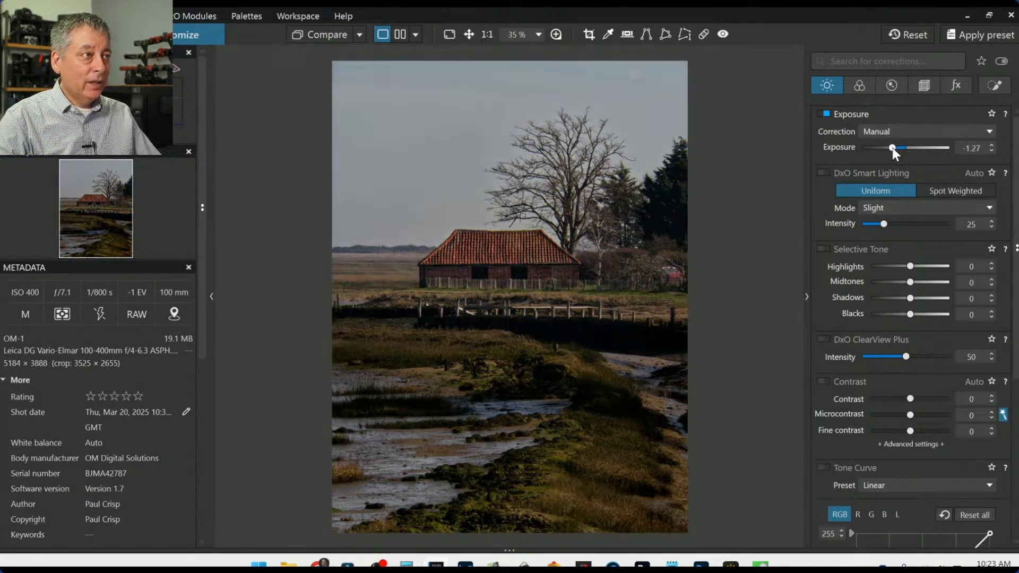
left_click_drag(890, 146, 887, 145)
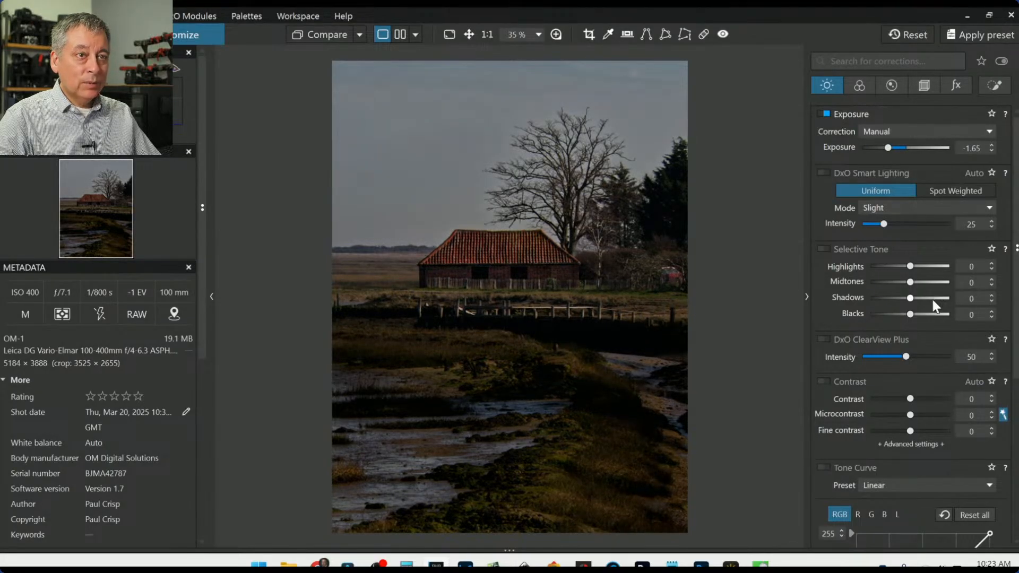
Step: Adjust the global Contrast of the darkened marsh photo
scroll(921, 367, "down", 1)
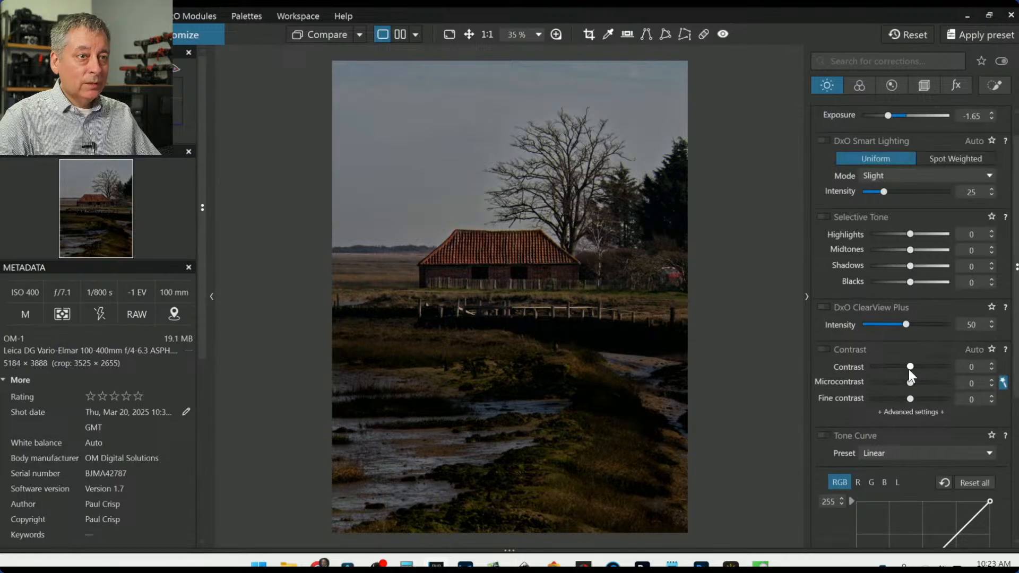
Step: Enable DxO ClearView Plus for the whole photo with an intensity of 40
left_click(893, 324)
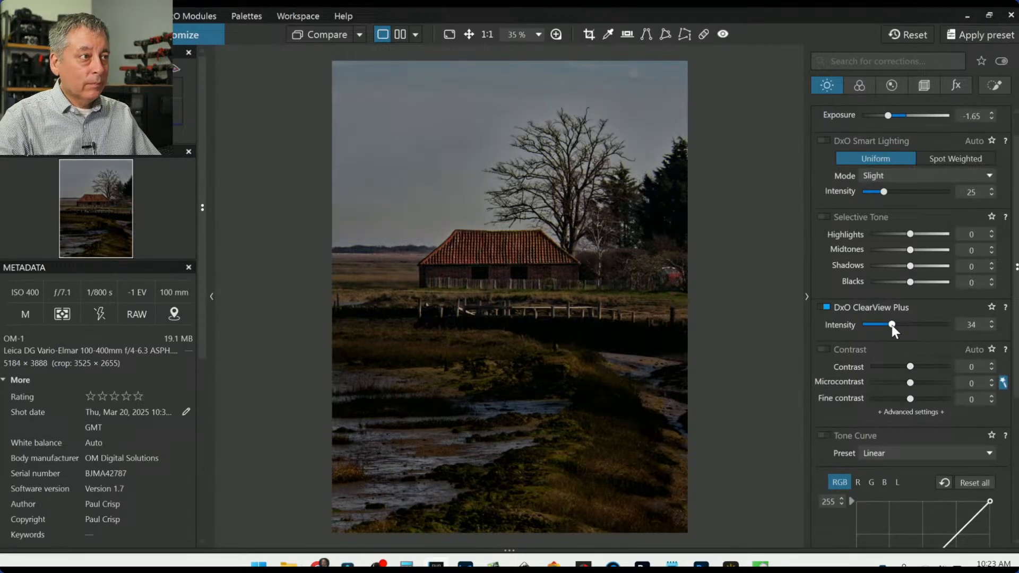
left_click_drag(892, 325, 899, 325)
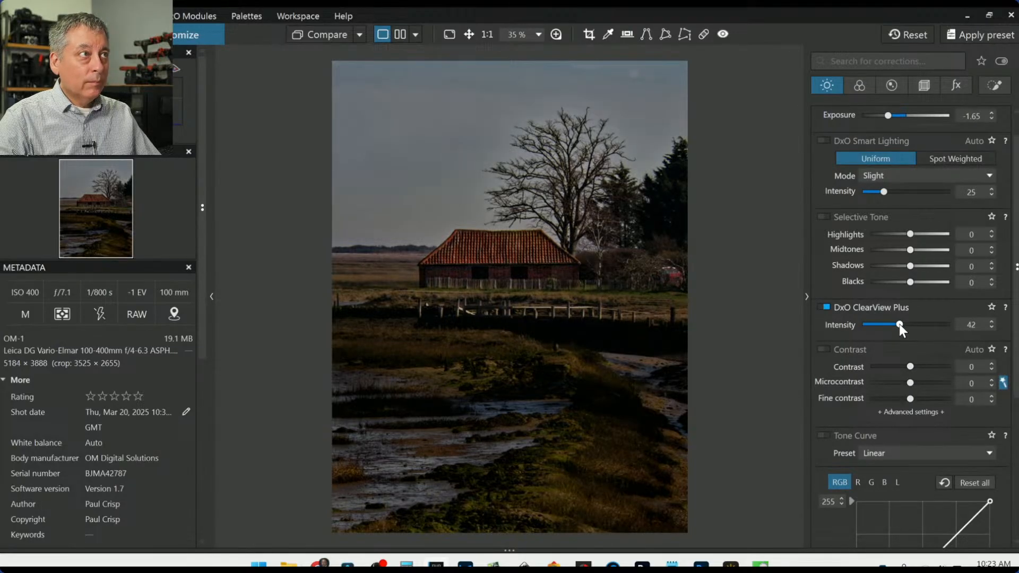
scroll(947, 217, "up", 1)
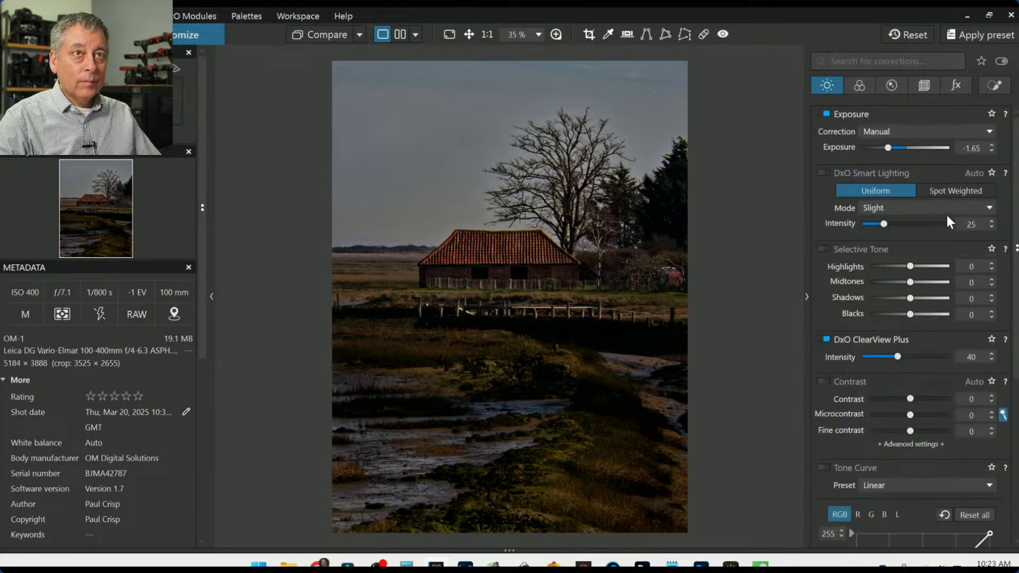
Step: Add a control point mask with an enlarged radius over the foreground grass and marsh, plus a point on the field beside the barn
left_click(994, 86)
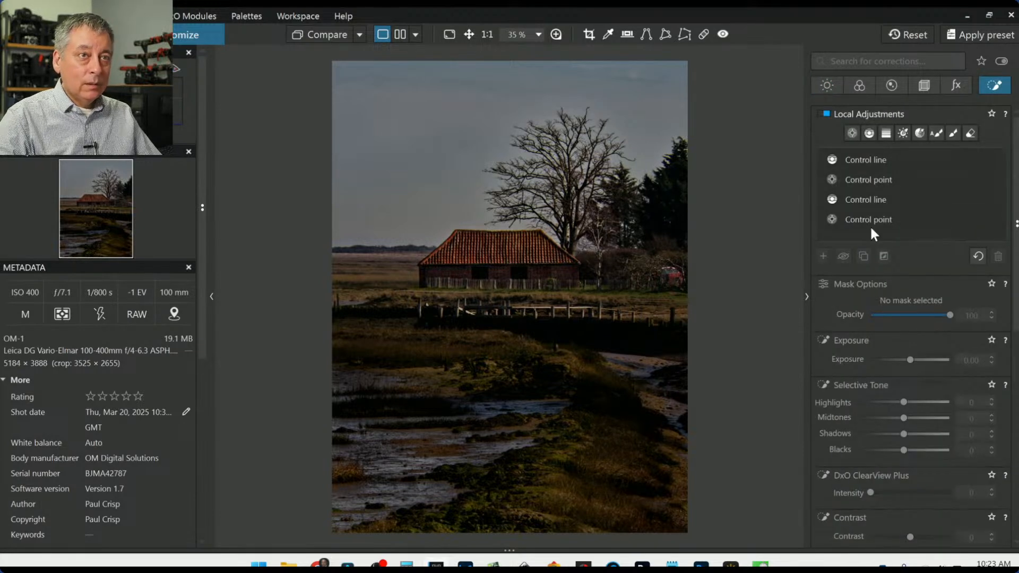
left_click(852, 134)
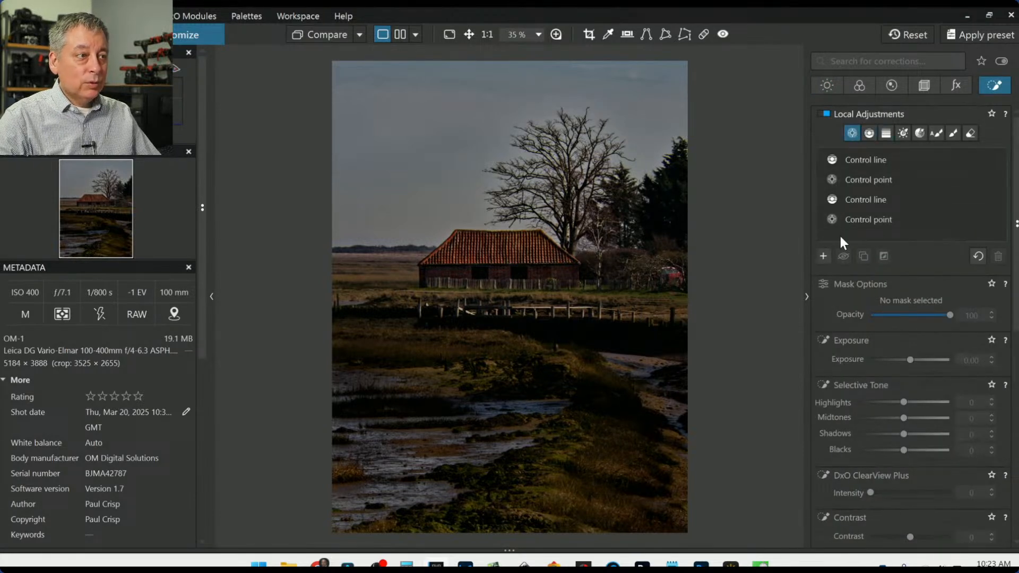
left_click(571, 441)
left_click_drag(619, 427, 669, 405)
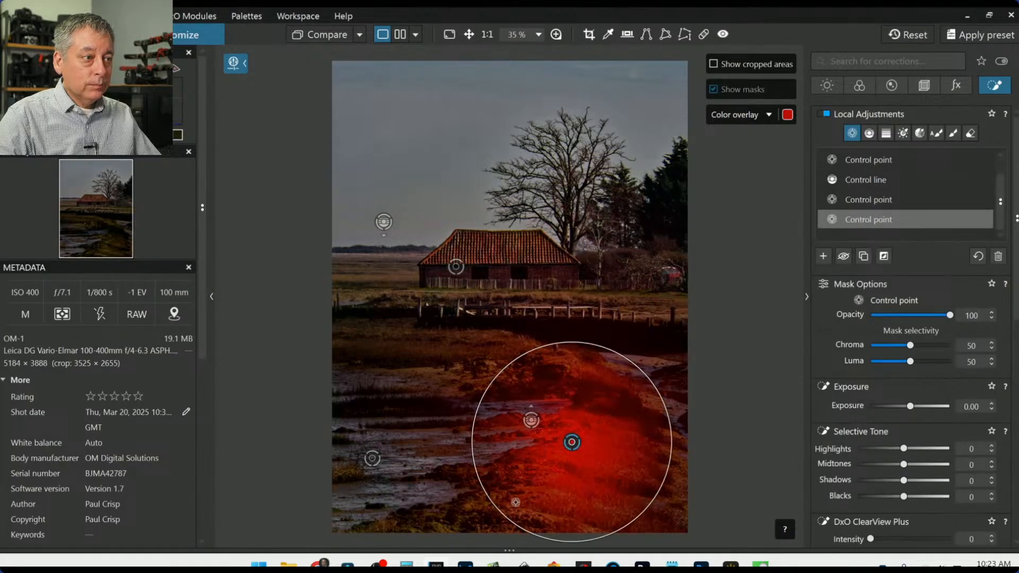
left_click(523, 505)
left_click(459, 380)
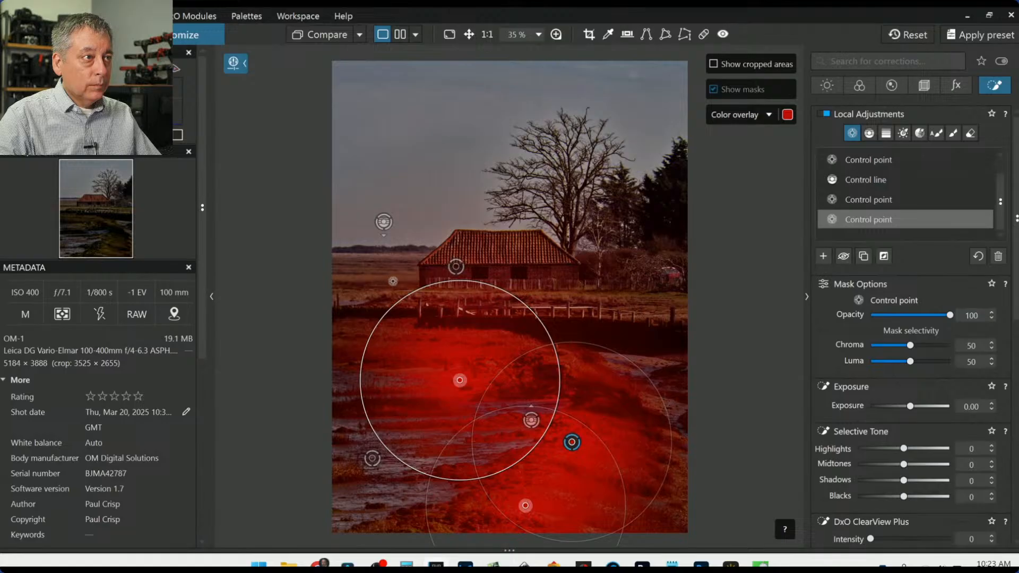
left_click(383, 280)
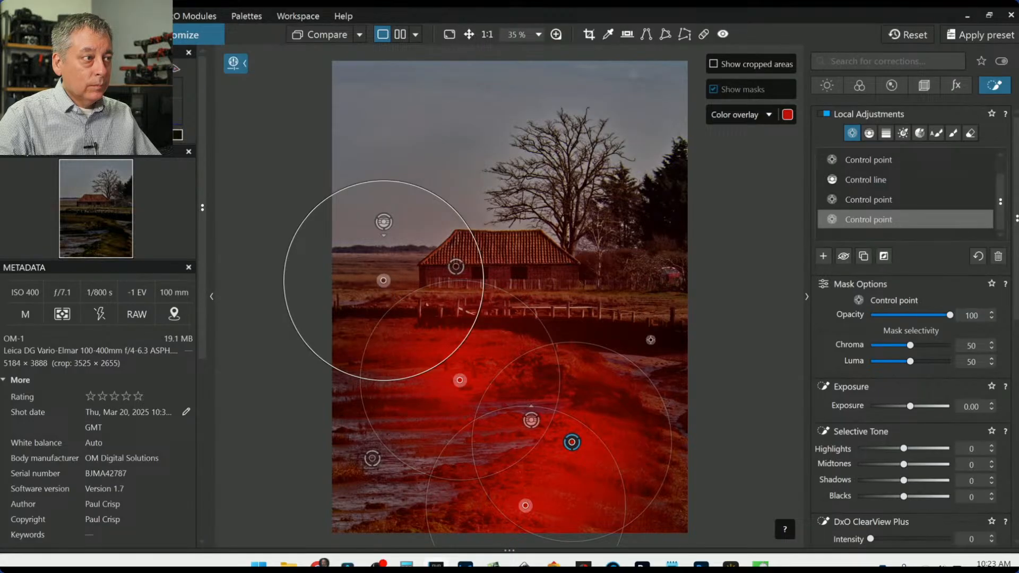
Step: Set the control point mask's exposure to 1.64, ClearView Plus intensity to 15 and microcontrast to -33
left_click_drag(910, 406, 925, 405)
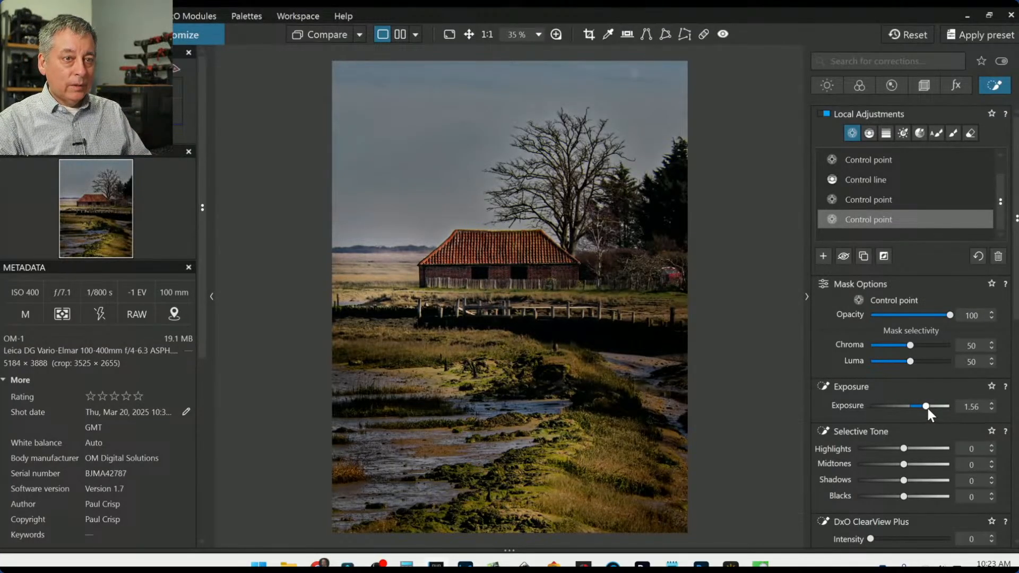
left_click_drag(927, 408, 926, 409)
scroll(918, 471, "down", 1)
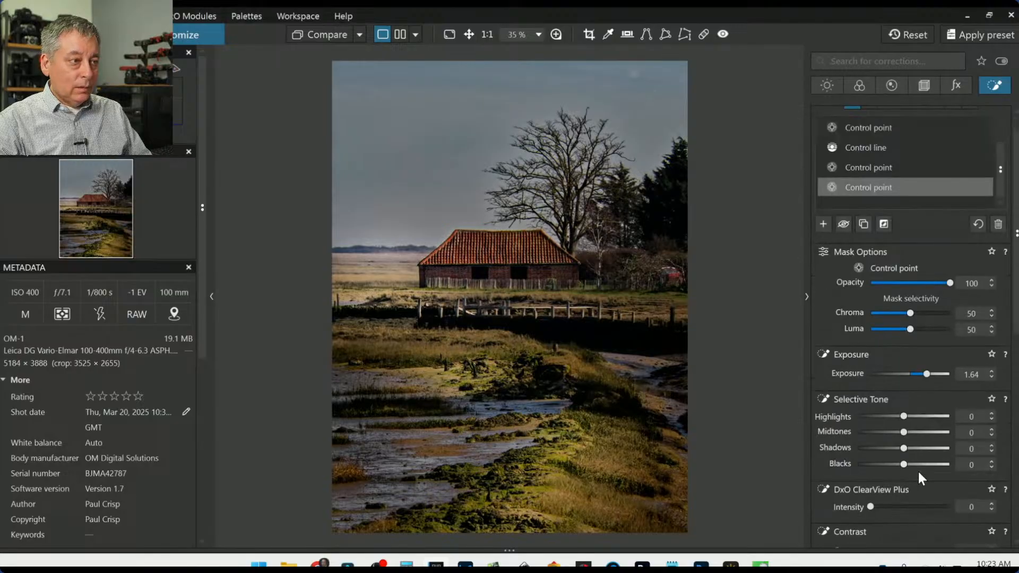
left_click(883, 507)
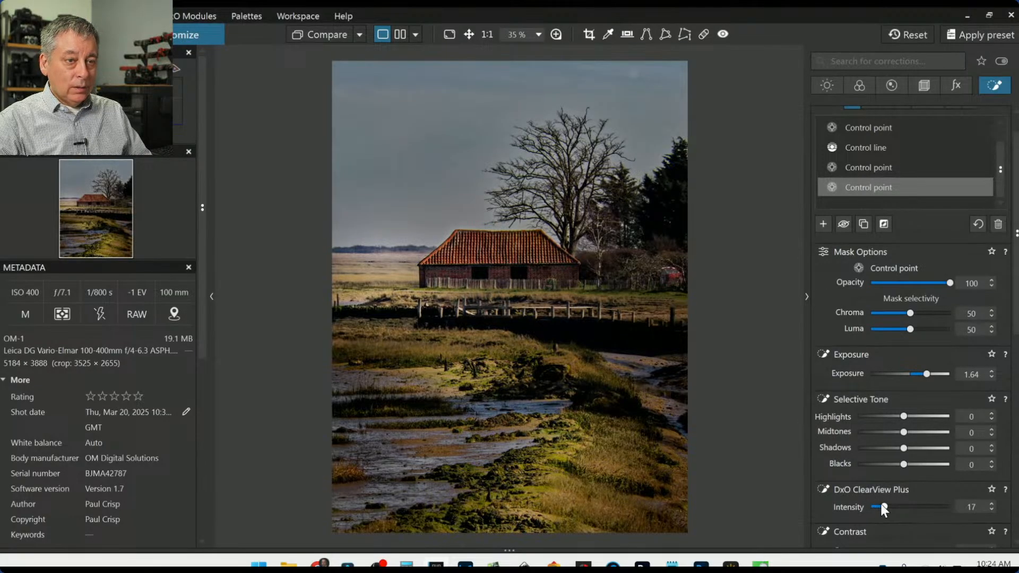
left_click_drag(885, 506, 883, 507)
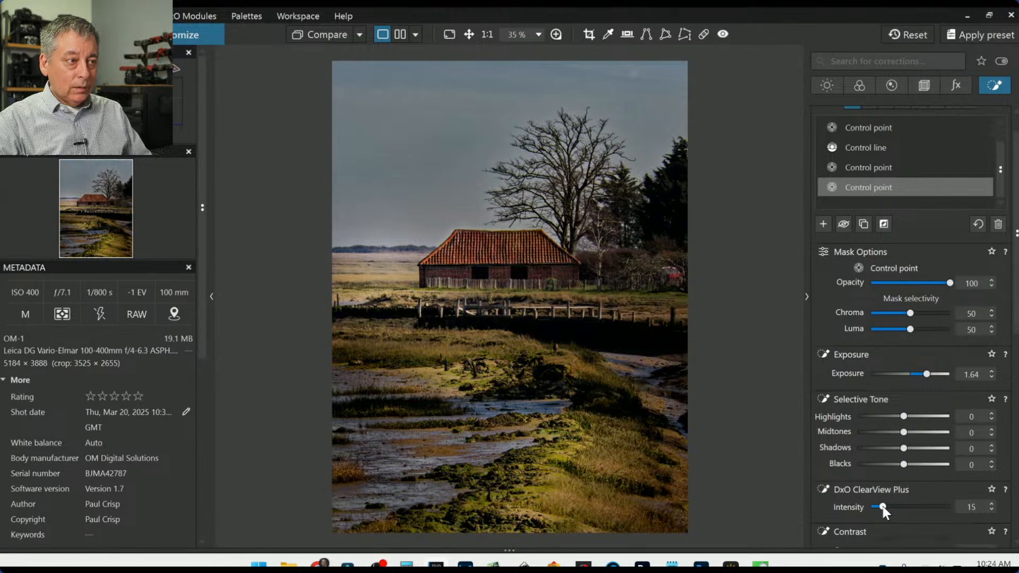
scroll(845, 454, "down", 4)
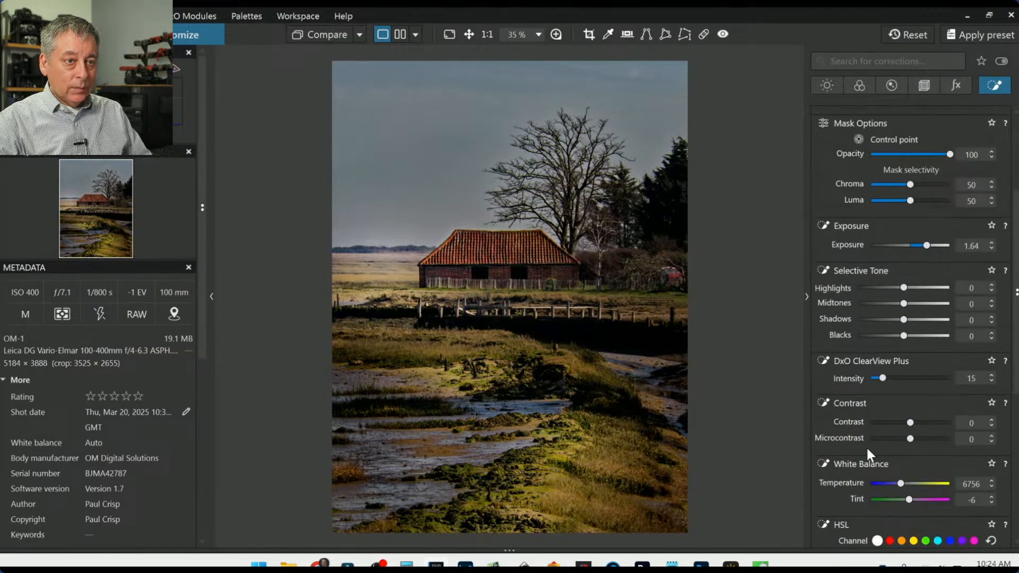
left_click_drag(910, 439, 898, 438)
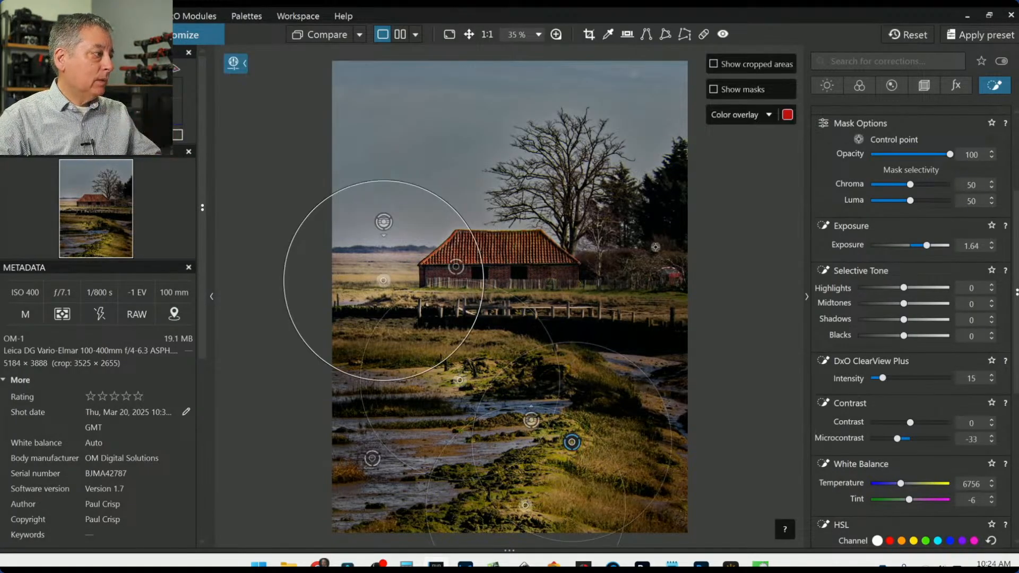
Step: Deselect the mask and compare the edited photo with the original
left_click(775, 225)
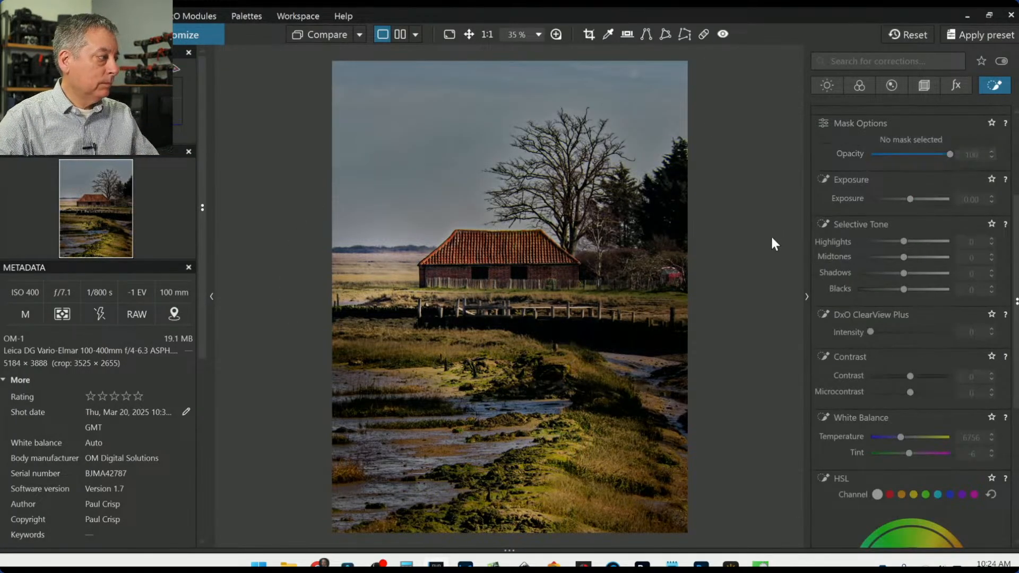
scroll(584, 324, "down", 1)
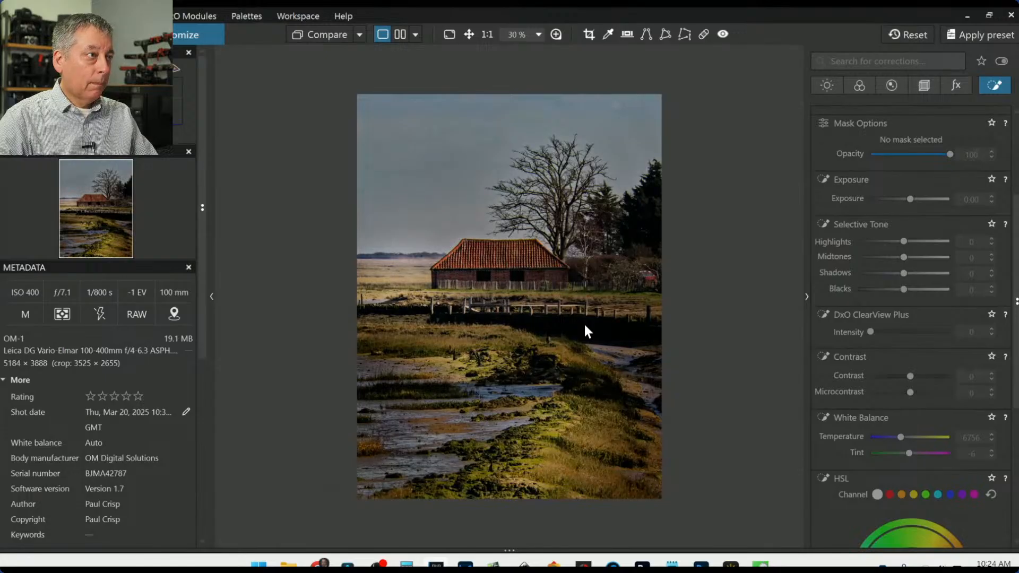
left_click(315, 33)
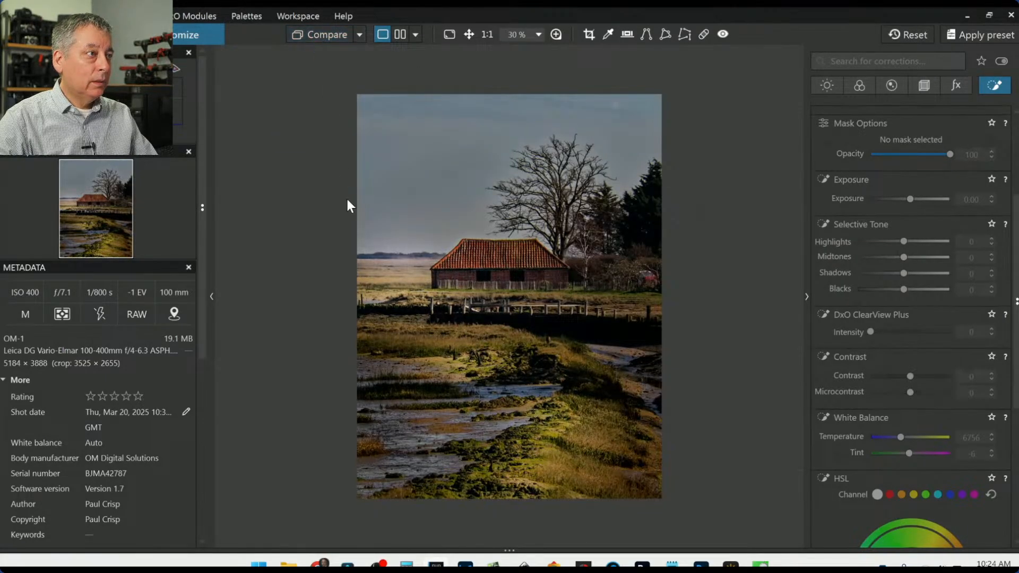
Step: Remove the point on the distant field beside the barn from the foreground control point mask
scroll(951, 234, "up", 3)
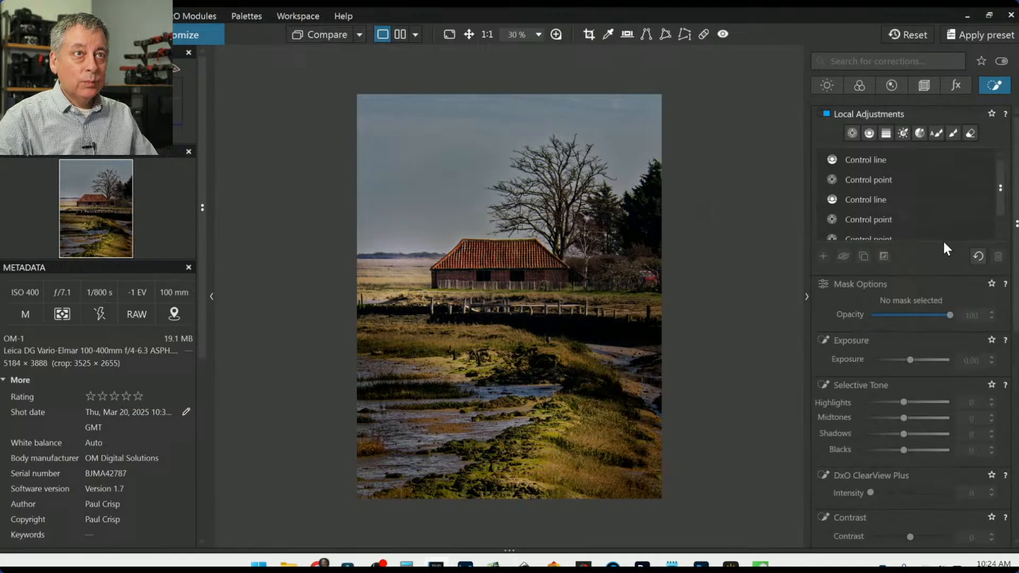
left_click(893, 221)
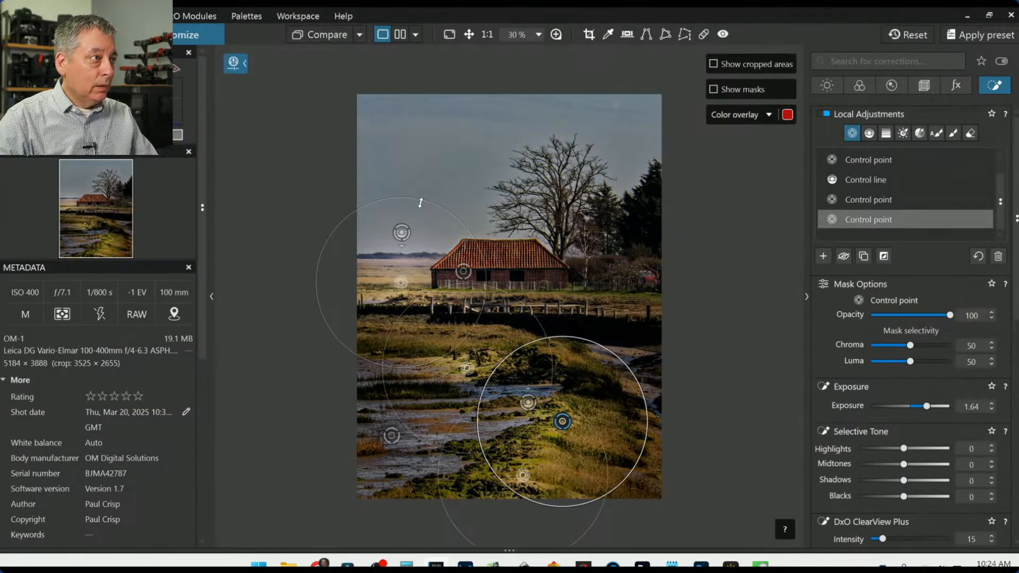
left_click_drag(413, 290, 404, 296)
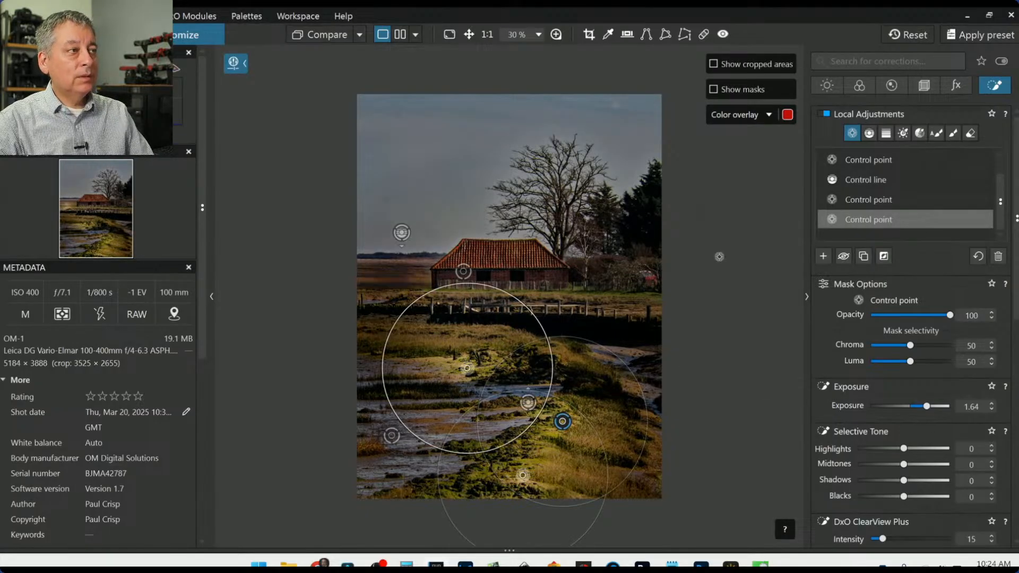
Step: Create a separate control point mask over the distant field with exposure 0.68, and extend it with points on the trees behind the barn
left_click(822, 256)
left_click(395, 283)
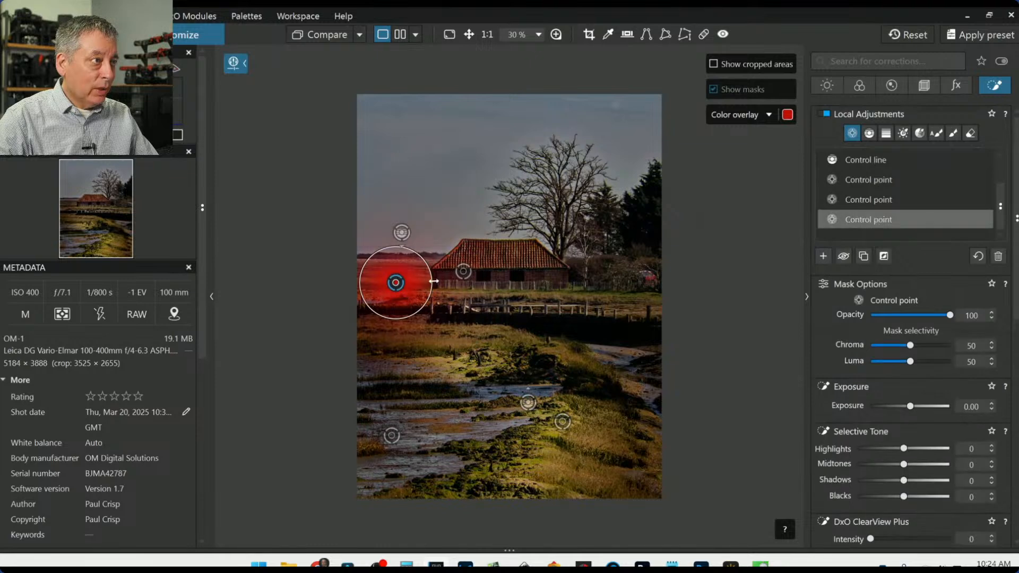
left_click_drag(433, 281, 488, 282)
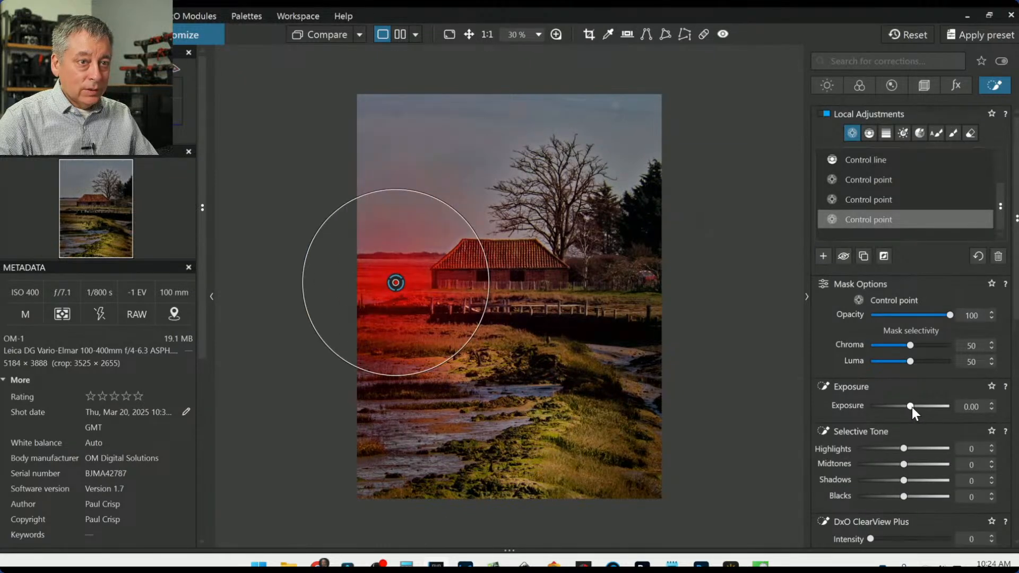
left_click_drag(912, 406, 917, 406)
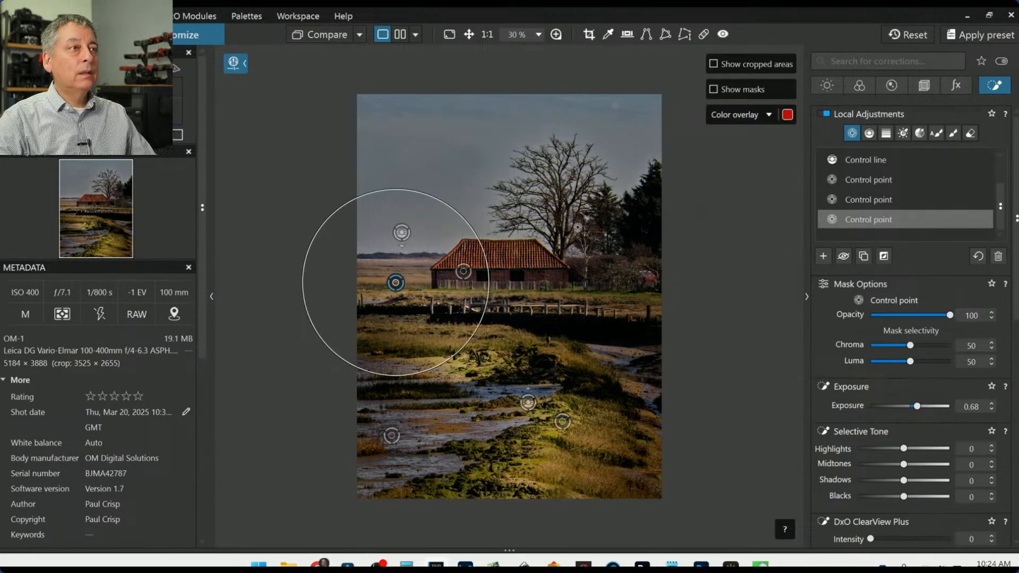
left_click(600, 227)
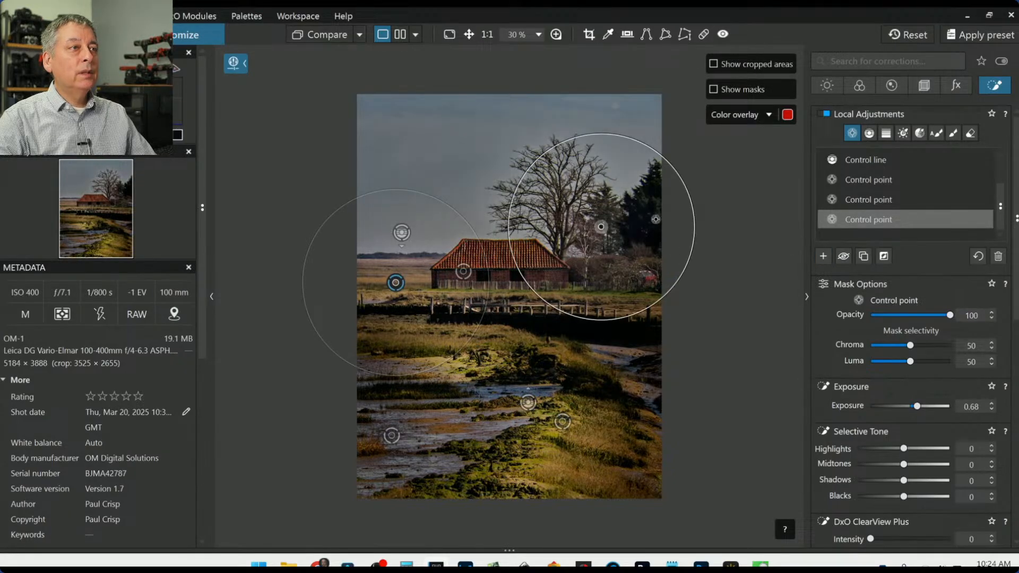
left_click(654, 214)
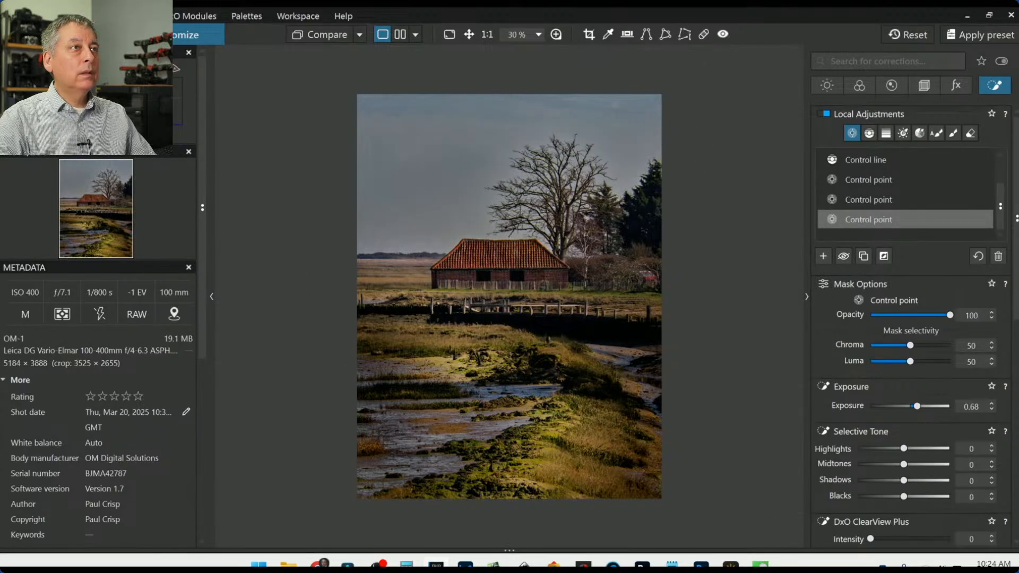
Step: Strengthen the sky control line by setting its ClearView Plus intensity to 75 and its highlights to -10
mouse_move(924, 192)
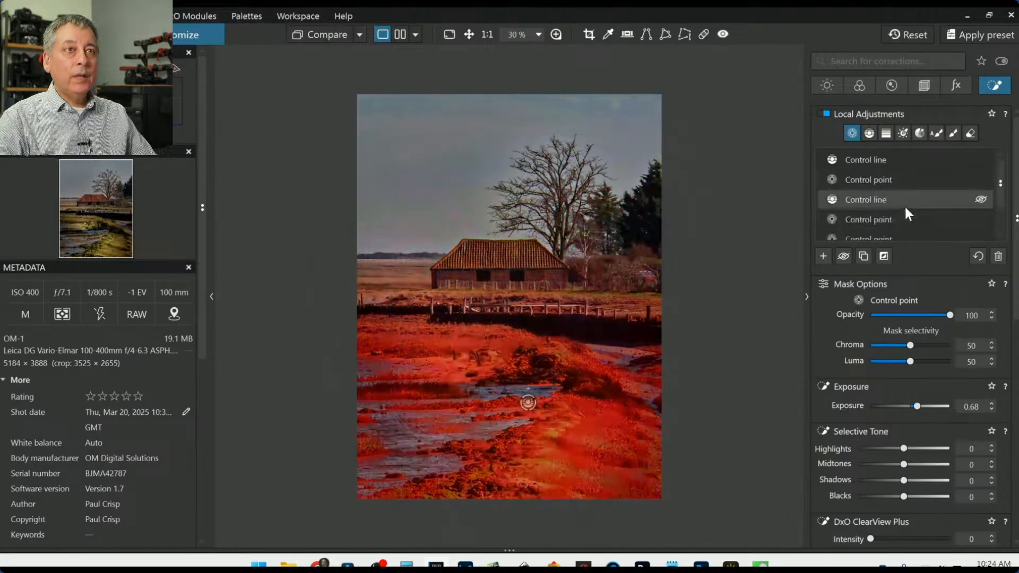
left_click(867, 160)
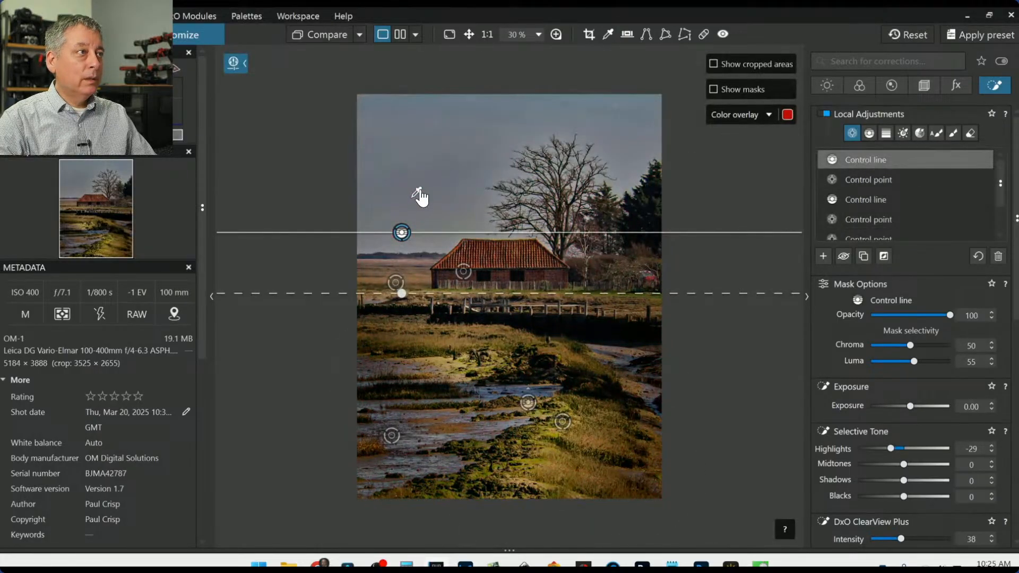
left_click_drag(403, 106, 392, 113)
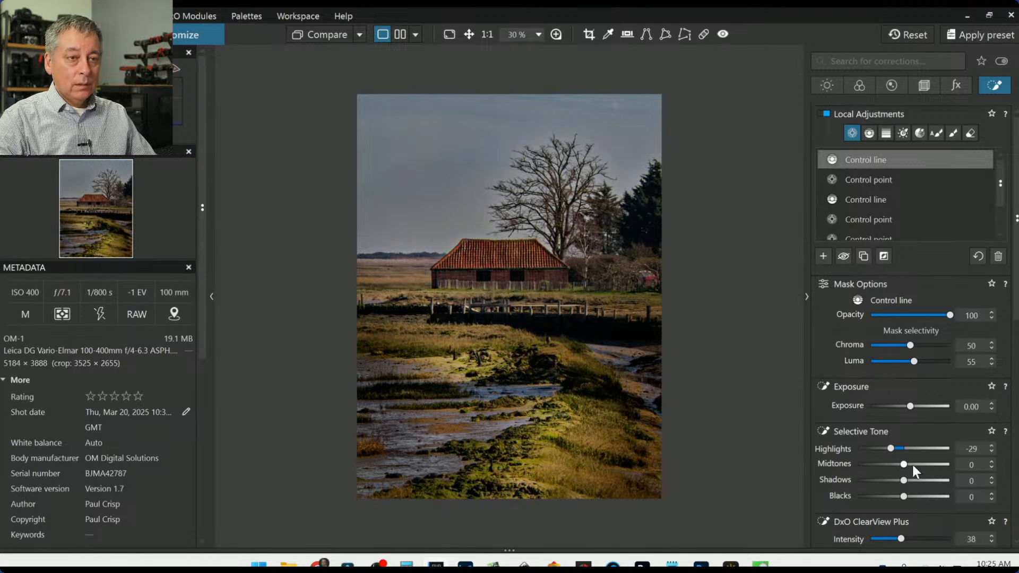
scroll(918, 466, "down", 3)
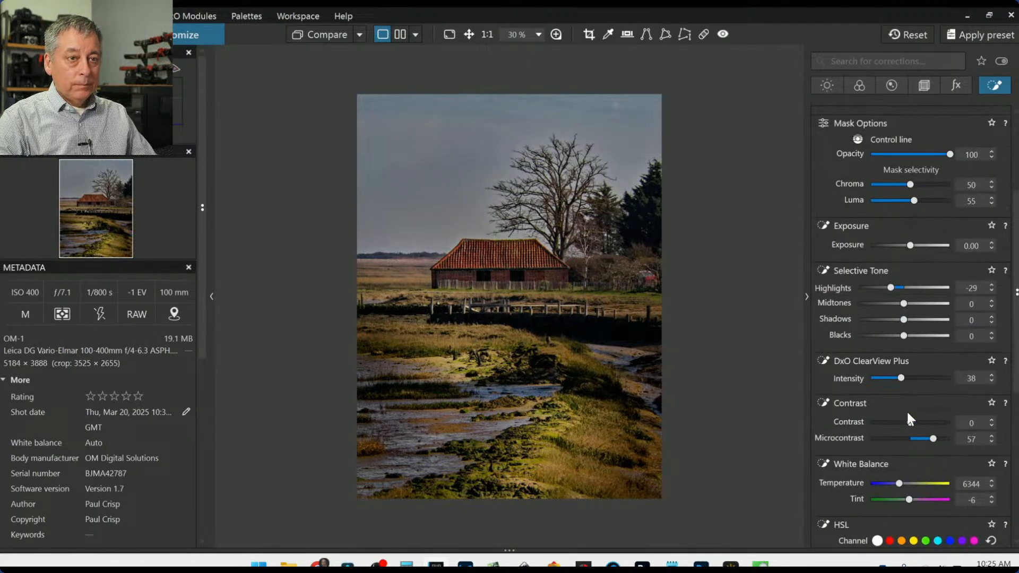
left_click_drag(901, 378, 948, 379)
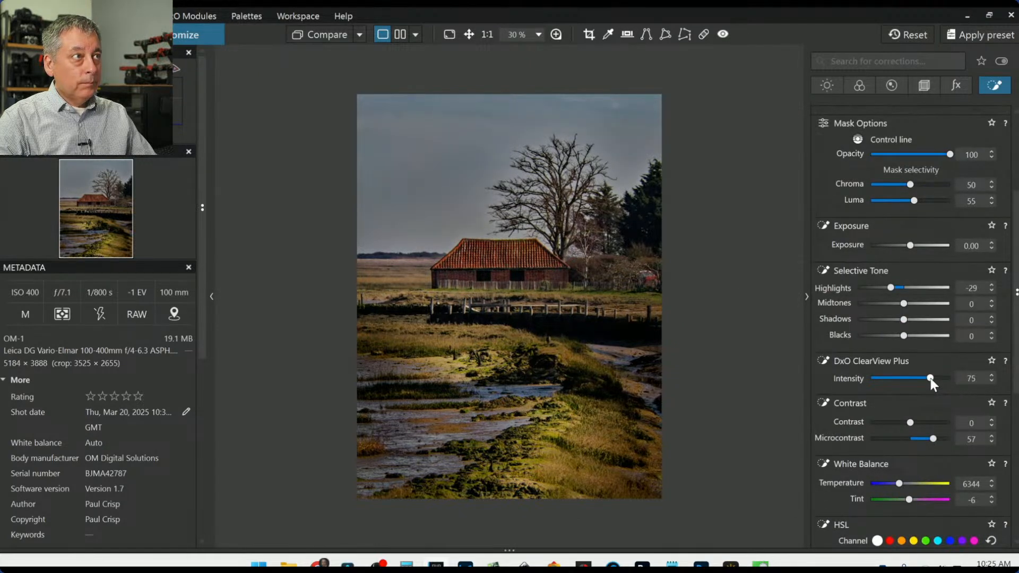
left_click_drag(890, 286, 898, 288)
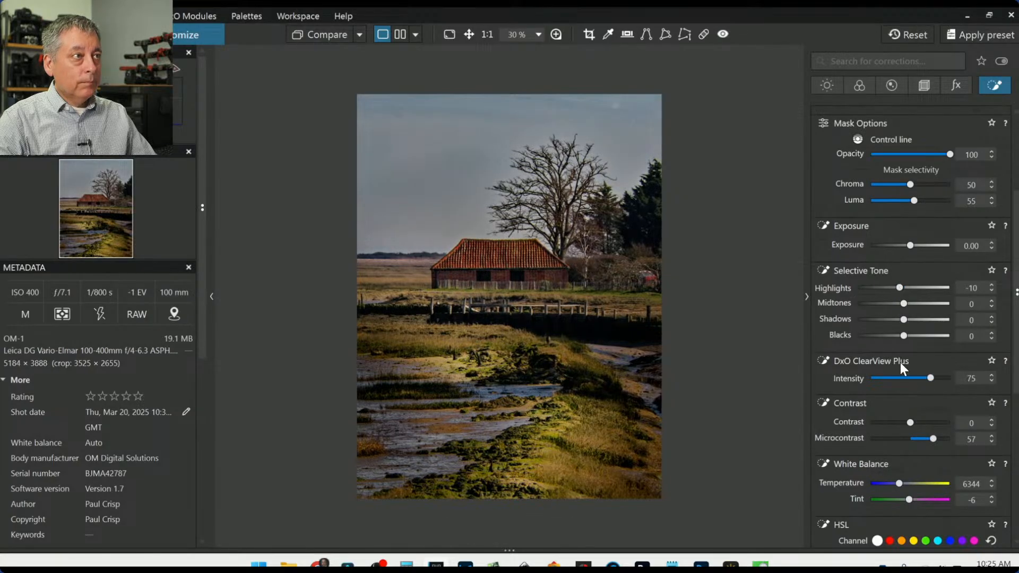
Step: Cool the sky control line by setting its white balance temperature to 5556
scroll(911, 431, "down", 1)
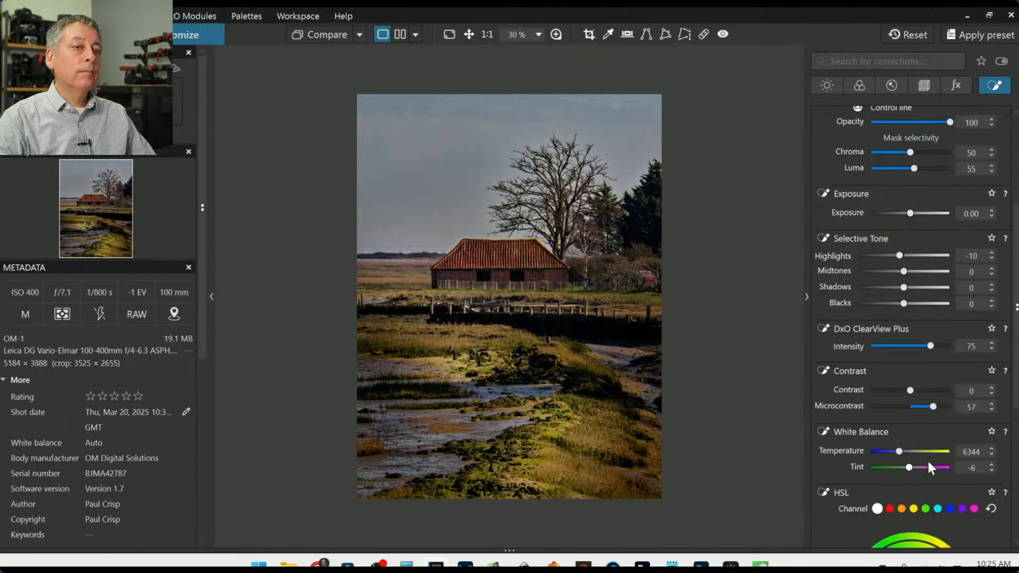
left_click_drag(899, 450, 895, 450)
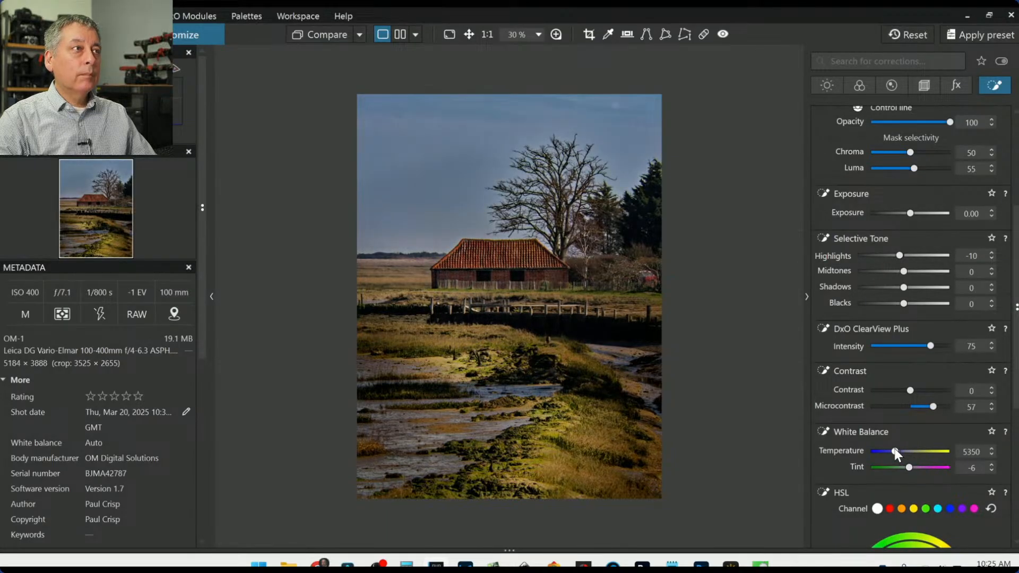
left_click_drag(895, 451, 898, 451)
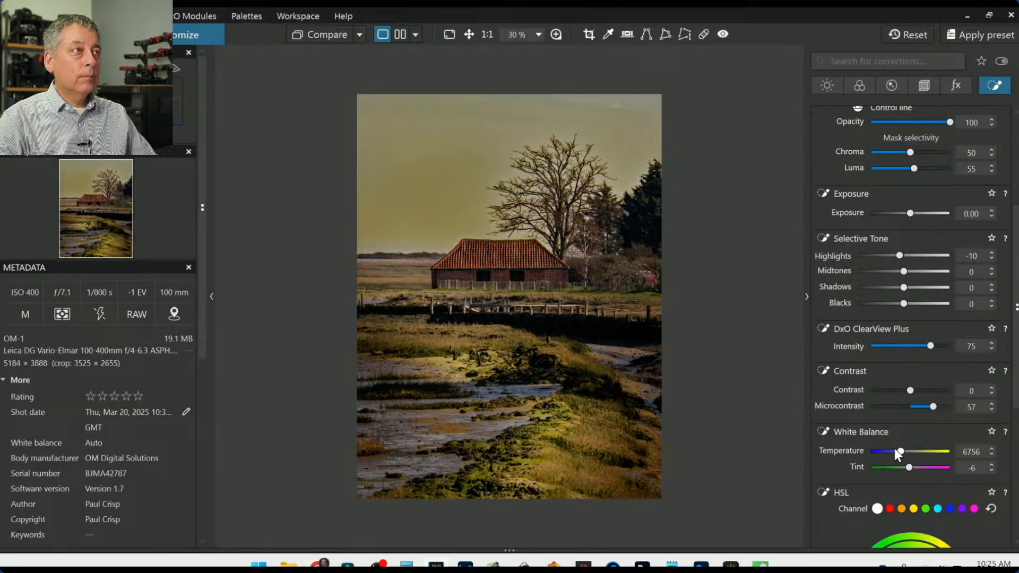
left_click(895, 450)
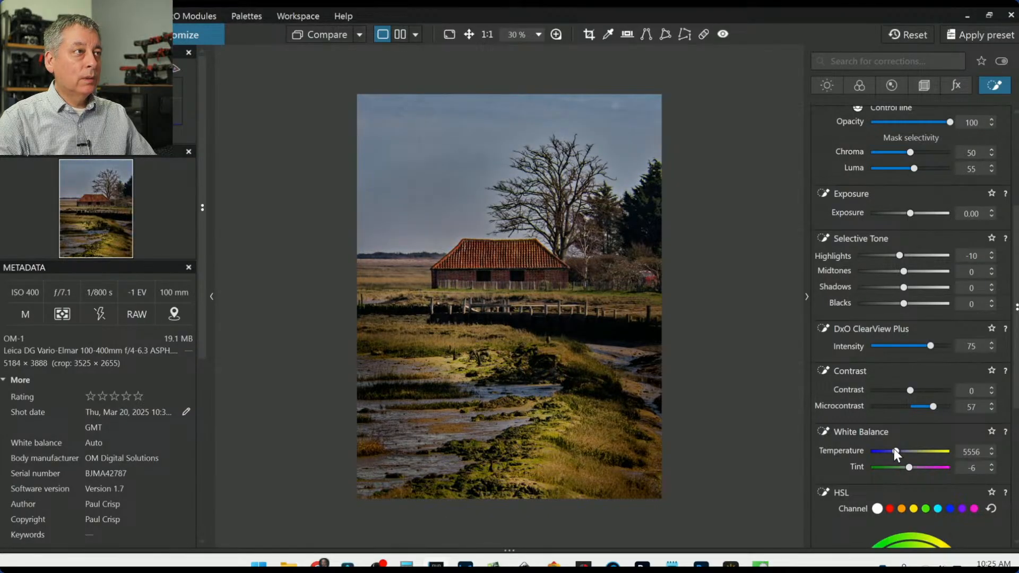
Step: Brighten the sky control line by setting its highlights to 12 and raising its midtones
left_click(940, 255)
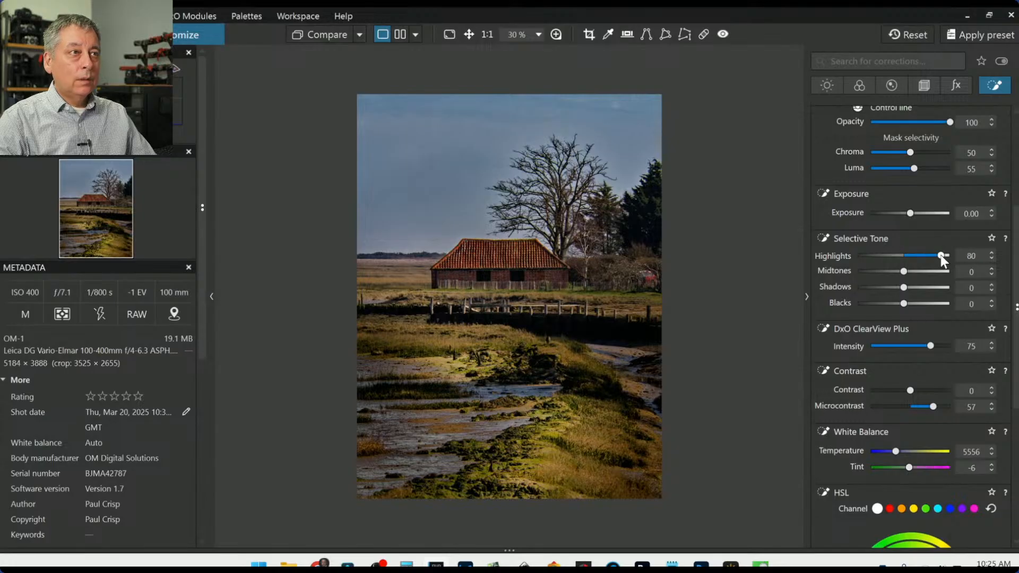
left_click(888, 253)
left_click_drag(888, 253, 909, 272)
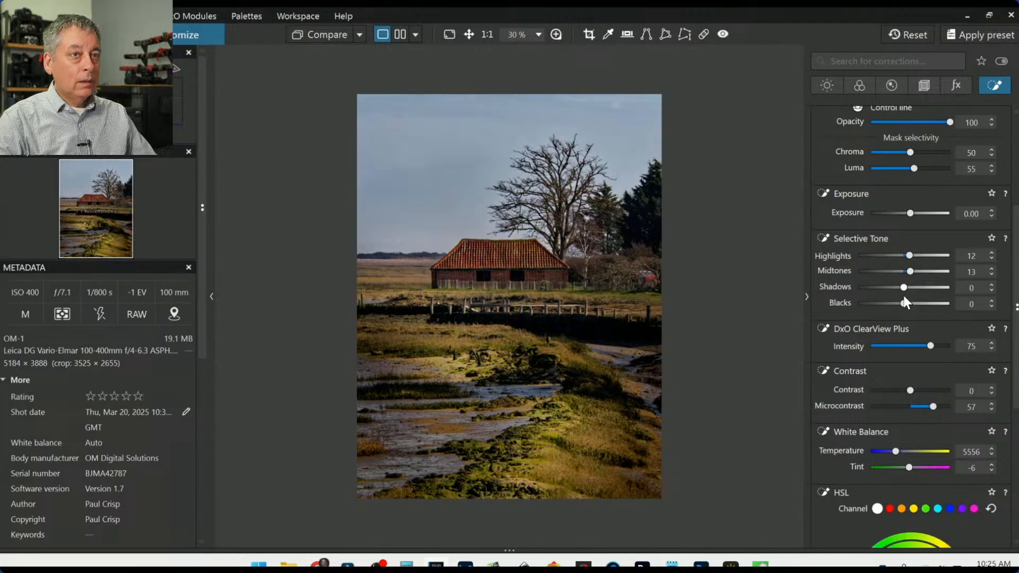
left_click_drag(902, 304, 916, 272)
Step: Shrink the control point at the marsh's left edge in the mask covering the water and mud
left_click(396, 284)
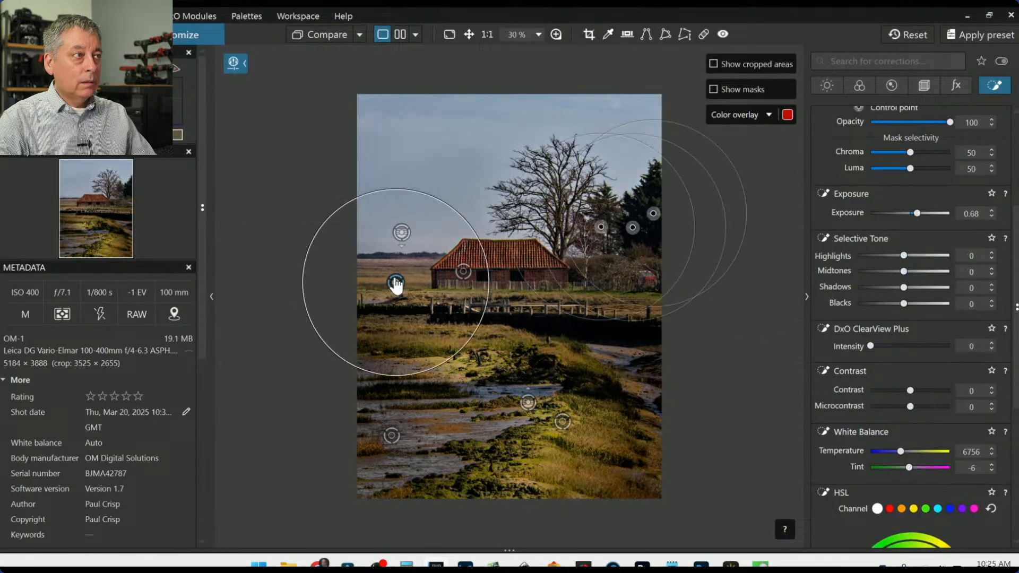
left_click(392, 435)
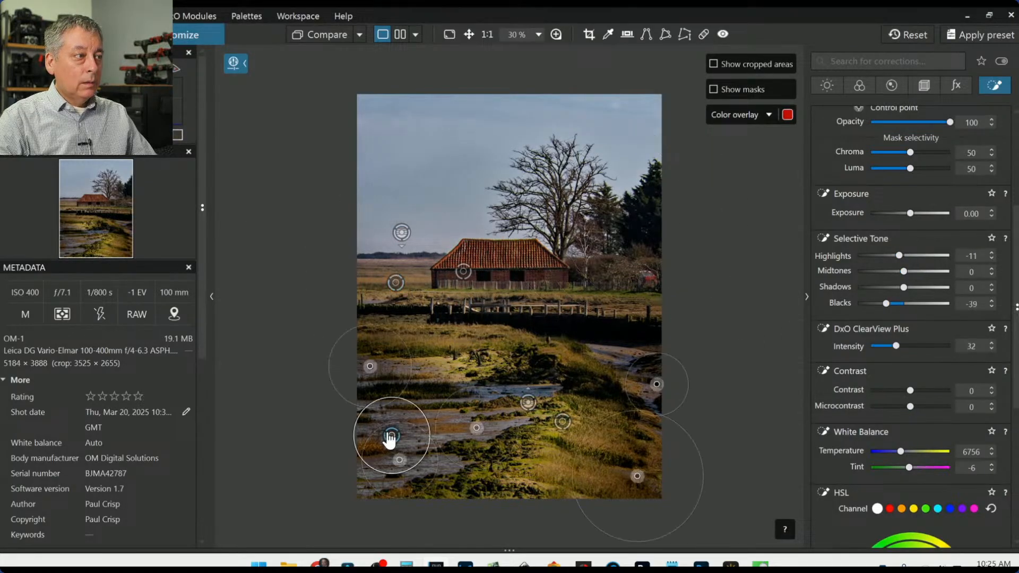
left_click_drag(445, 359, 402, 366)
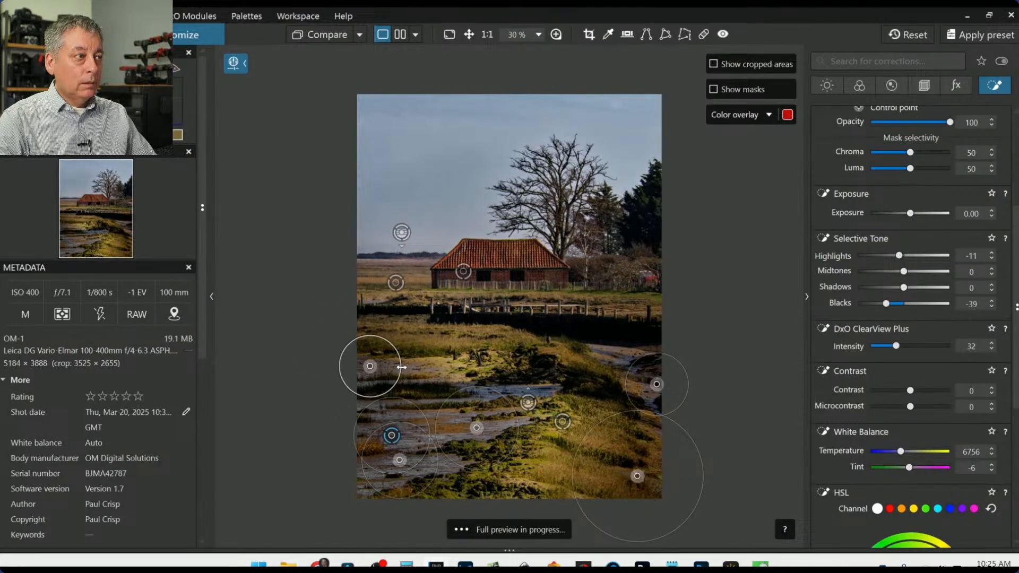
Step: Extend the brightened foreground grass mask with control points on the marsh grass at the photo's left and right sides
left_click(564, 423)
left_click(407, 358)
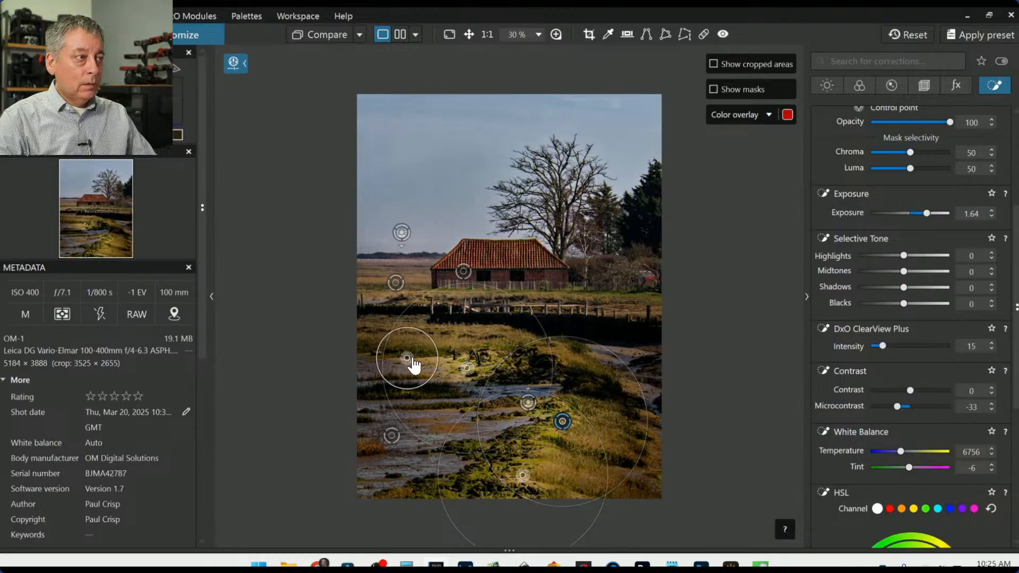
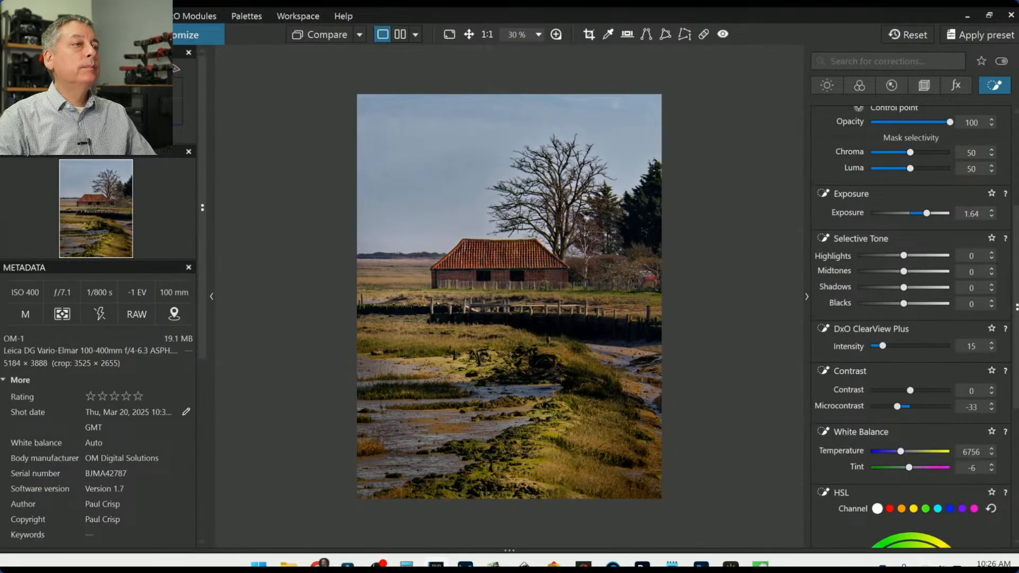
left_click_drag(627, 276, 634, 292)
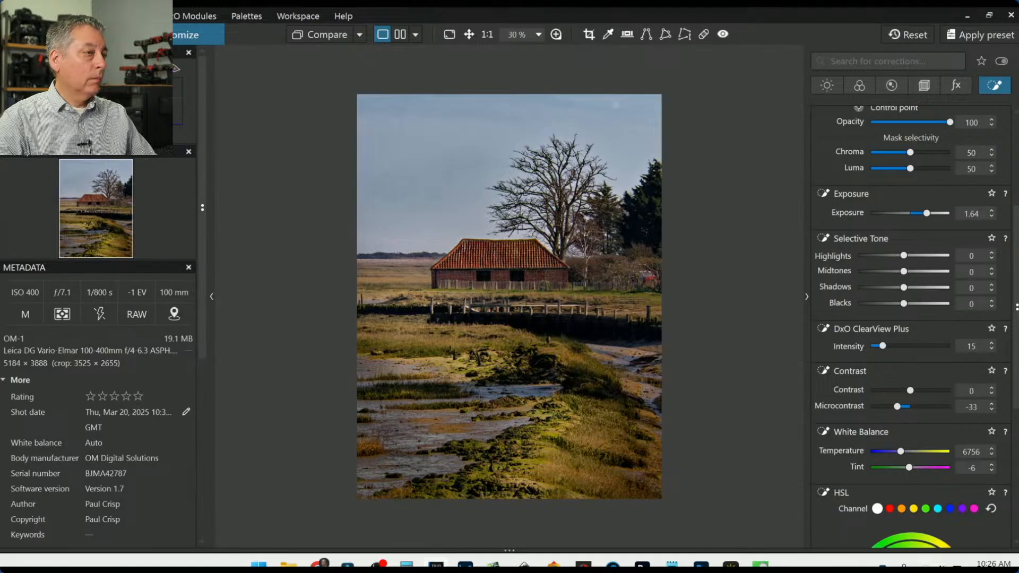
scroll(979, 264, "up", 4)
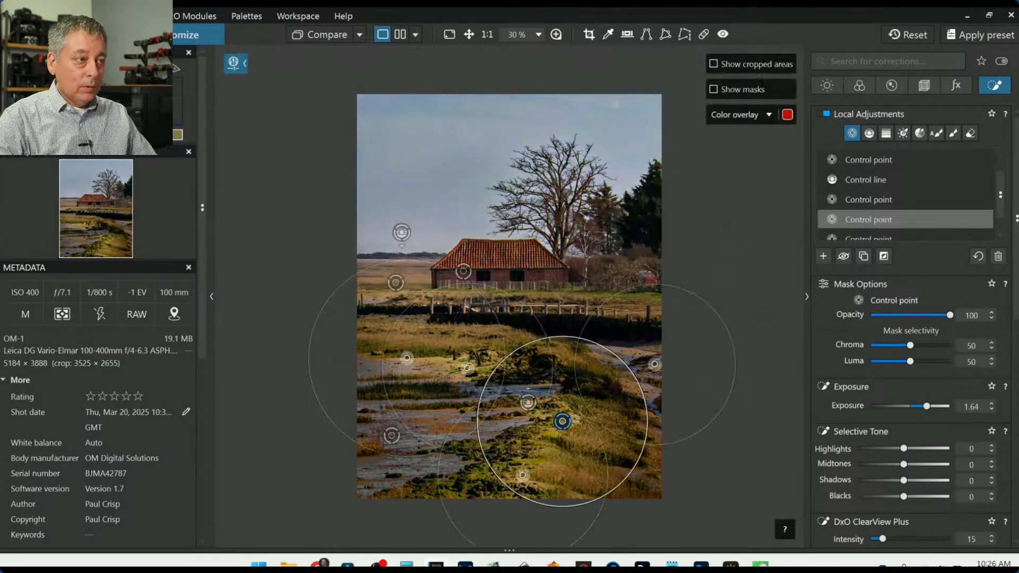
left_click(562, 424)
left_click(563, 423)
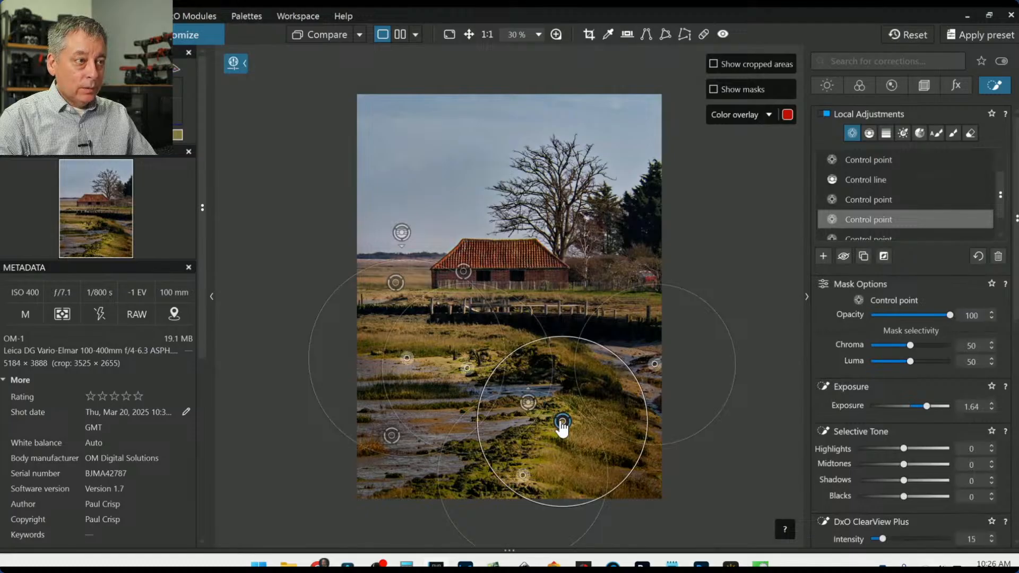
scroll(855, 419, "down", 7)
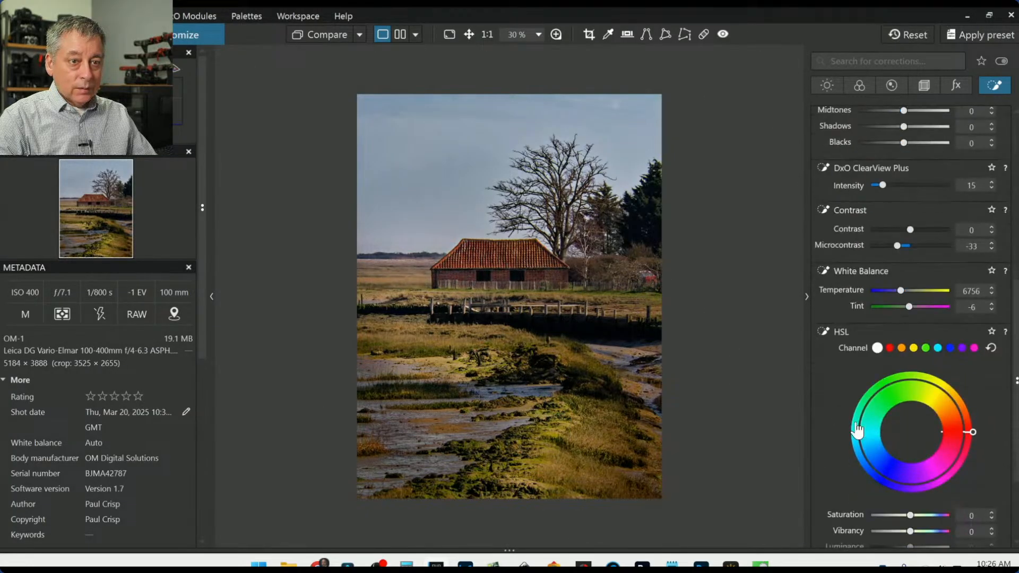
scroll(856, 425, "up", 1)
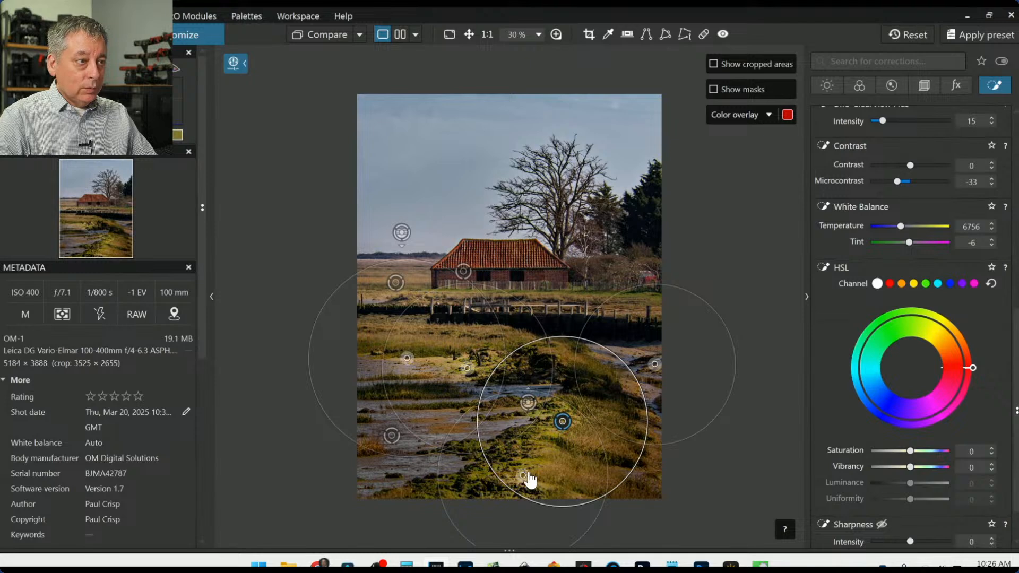
left_click(524, 476)
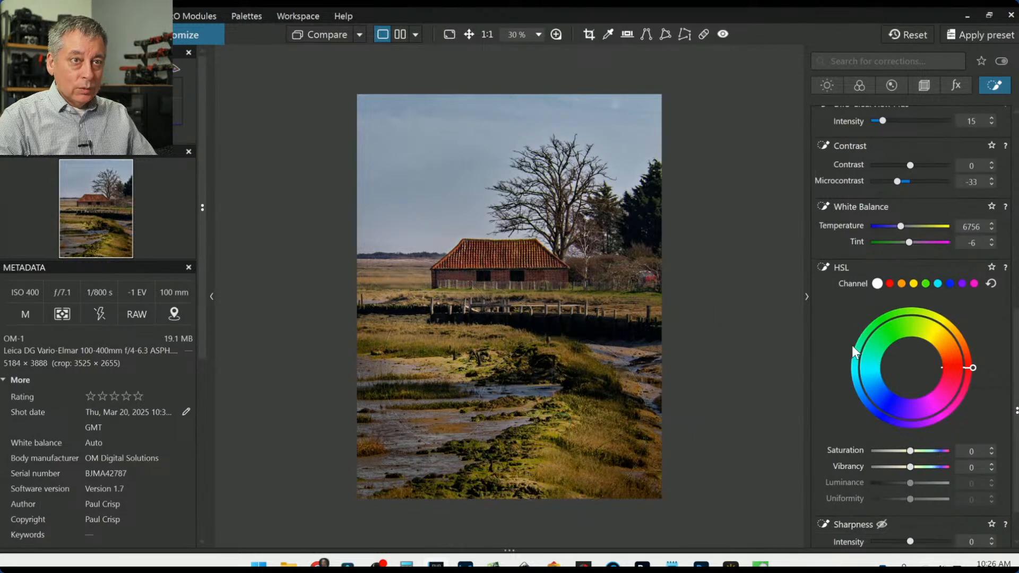
left_click(926, 284)
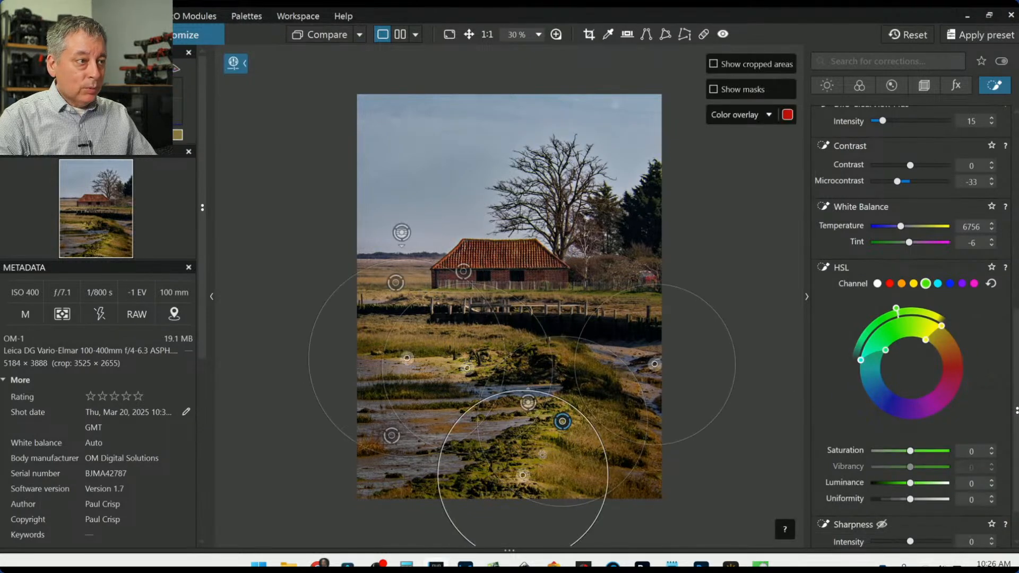
Step: On the grassy bank's HSL control point mask, set overall saturation to -19 and vibrancy to 16, and shift the hue slightly toward brown
left_click(528, 405)
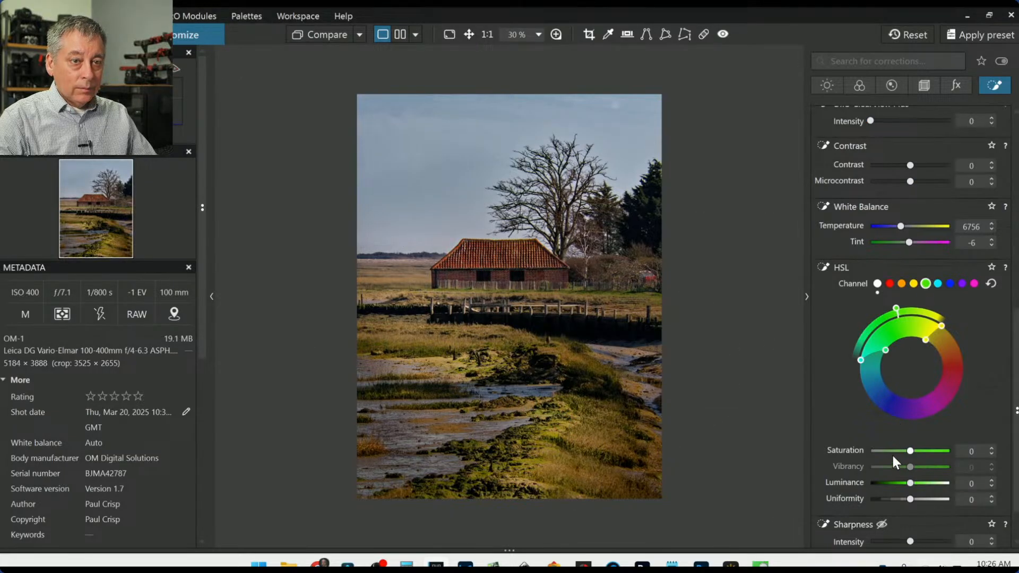
left_click(877, 283)
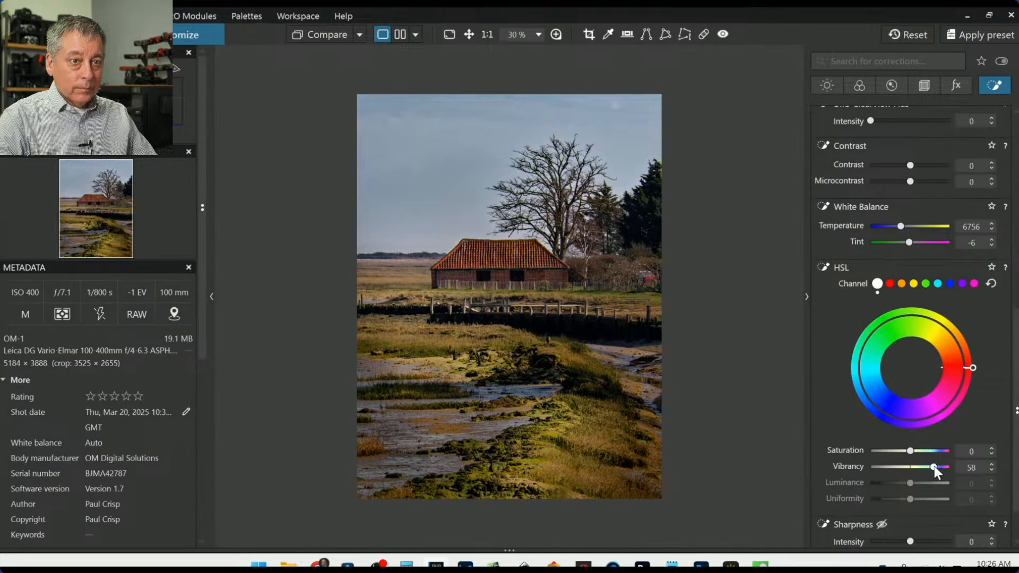
left_click_drag(930, 466, 915, 466)
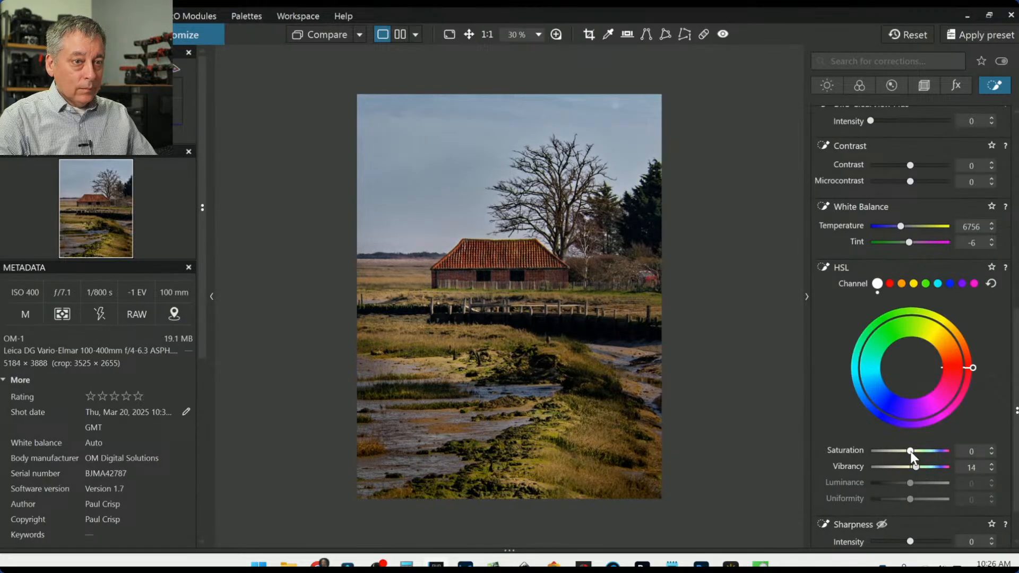
left_click_drag(910, 450, 897, 450)
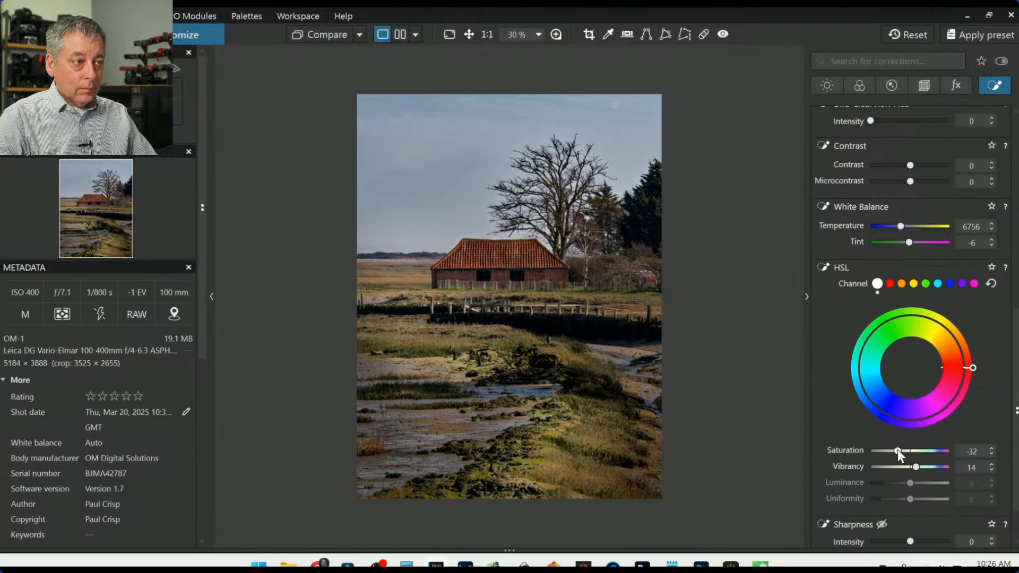
left_click_drag(900, 451, 915, 466)
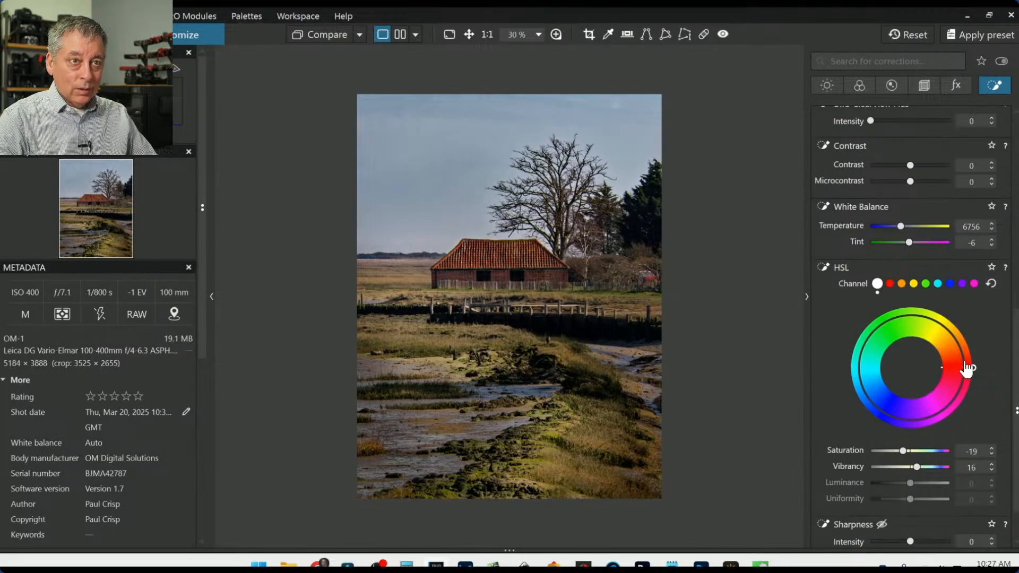
mouse_move(971, 367)
left_mouse_down()
mouse_move(971, 380)
mouse_move(969, 353)
mouse_move(972, 368)
left_mouse_up()
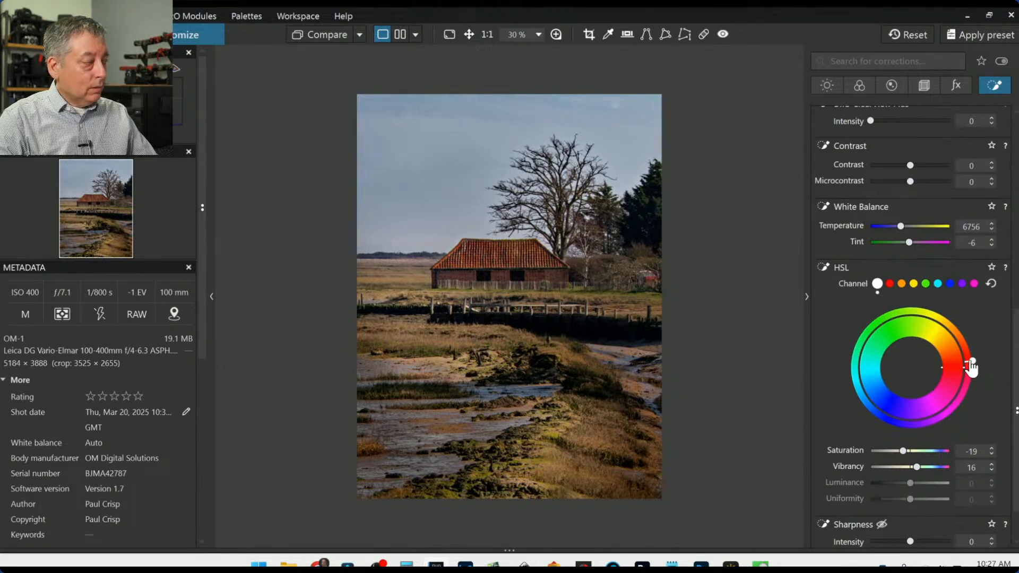
key("Escape")
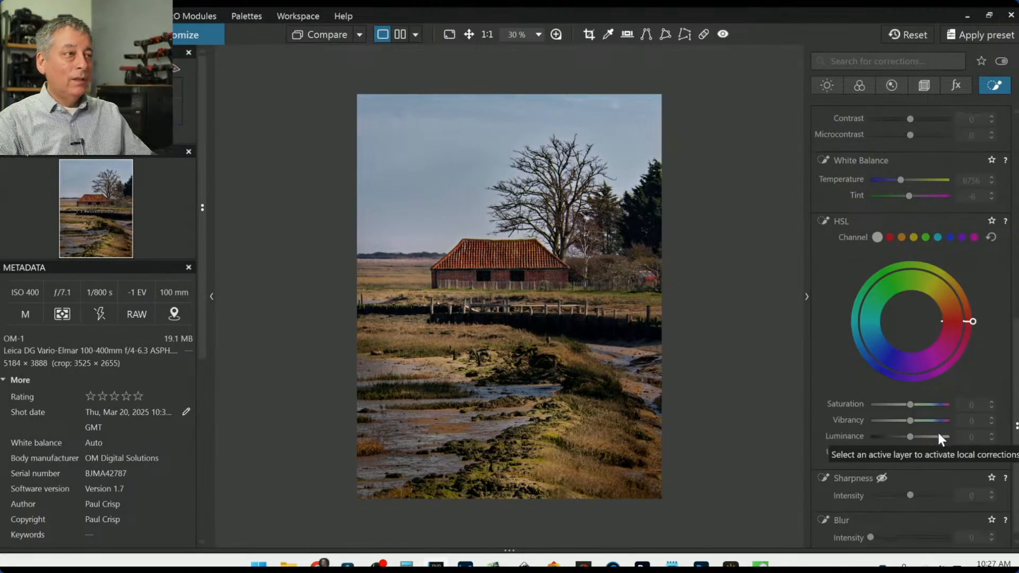
Step: Create a control point mask on the barn's two dark windows, with each point's radius reduced to just around its window
scroll(514, 268, "up", 4)
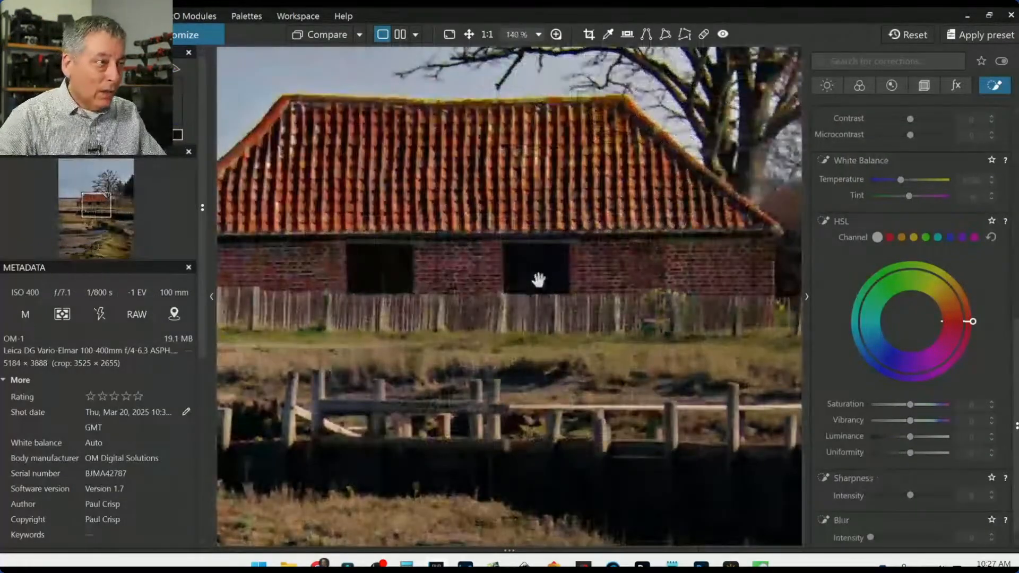
scroll(532, 296, "up", 3)
scroll(533, 297, "down", 3)
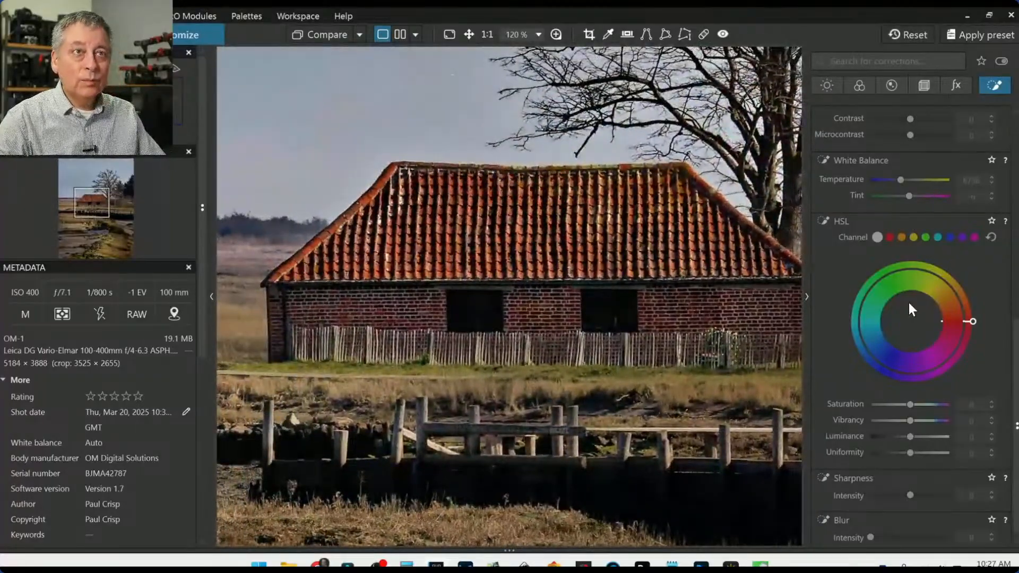
scroll(909, 302, "up", 8)
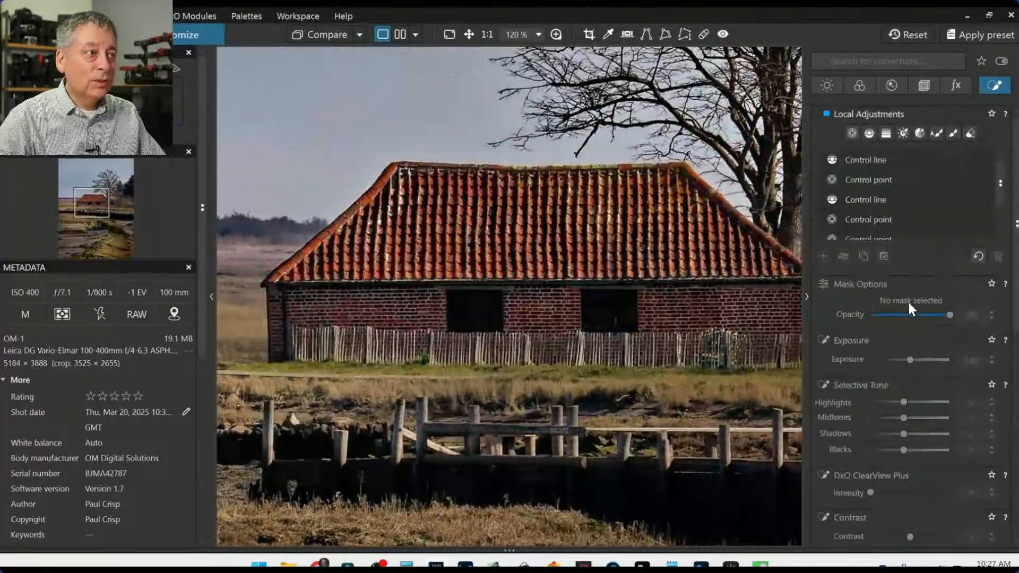
left_click(851, 133)
left_click(476, 318)
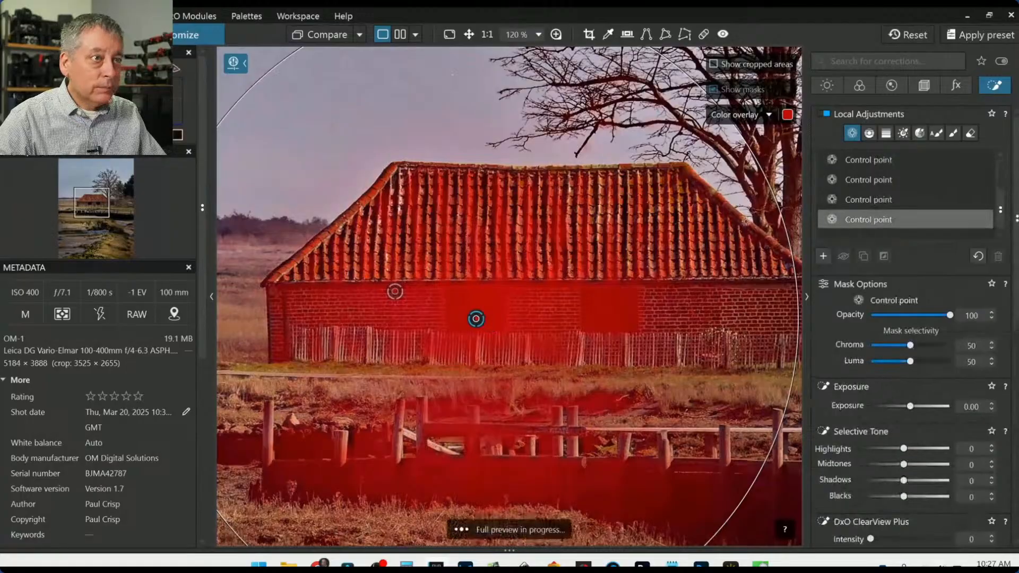
left_click_drag(768, 198, 513, 318)
left_click(614, 316)
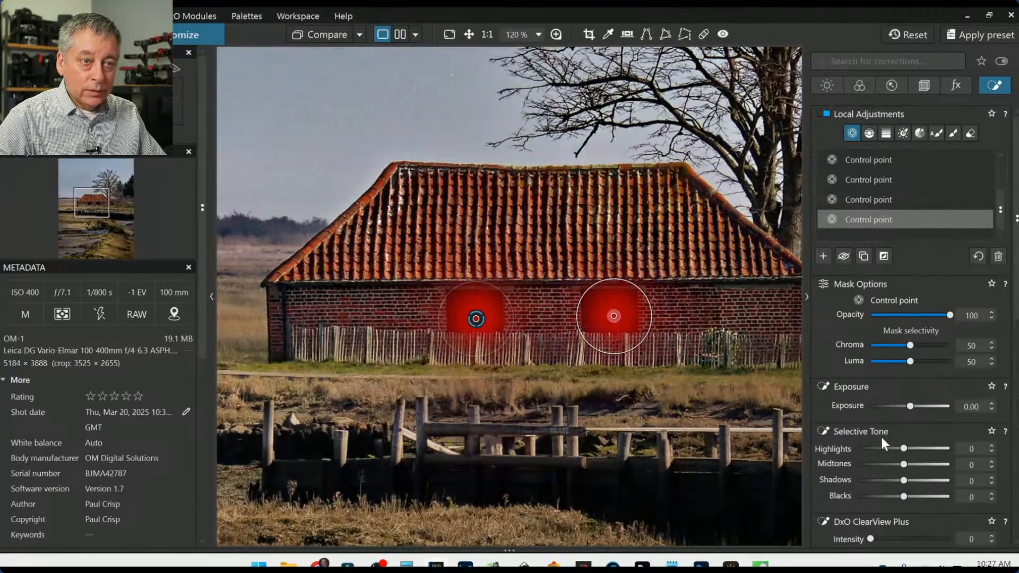
Step: Lighten the barn window mask with highlights 100, midtones 68 and shadows 23, and nudge the right window's point slightly upward
left_click(933, 450)
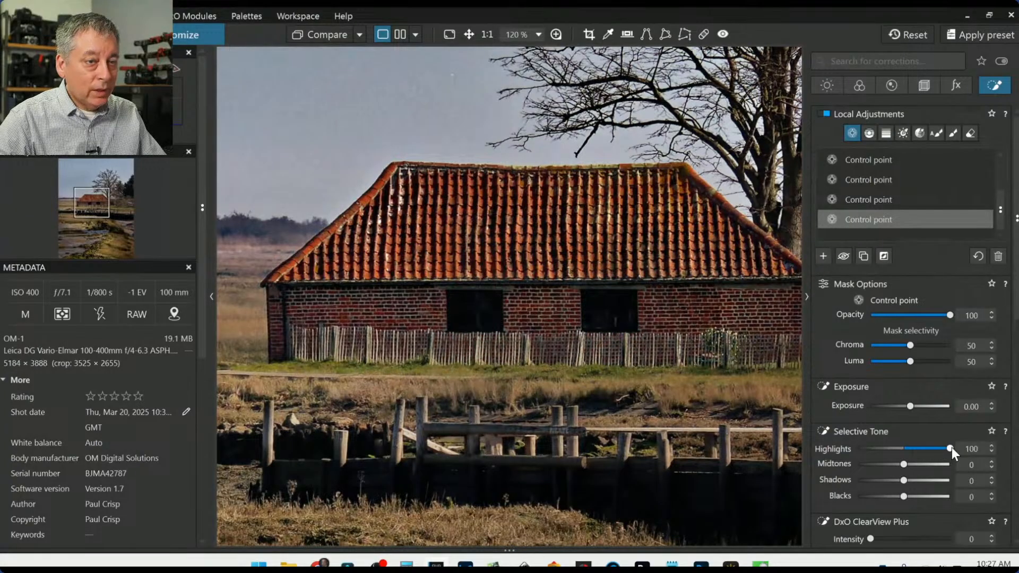
left_click(934, 465)
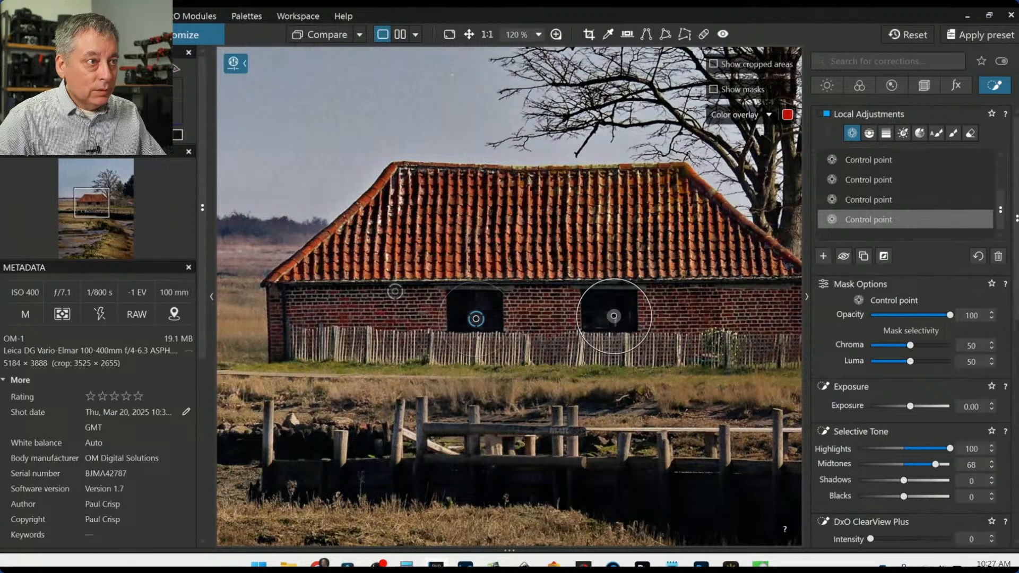
left_click_drag(614, 315, 612, 311)
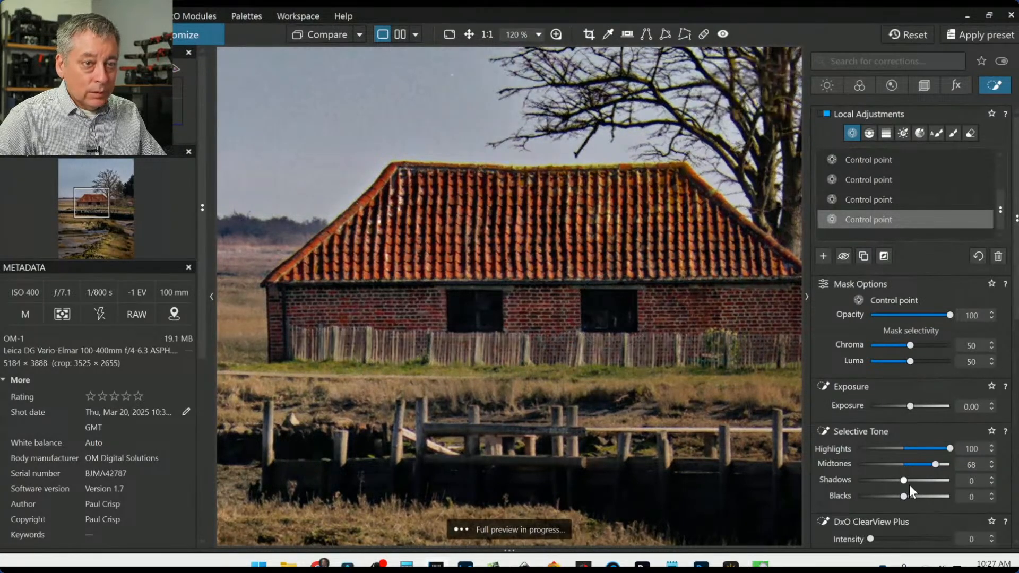
left_click_drag(903, 480, 915, 482)
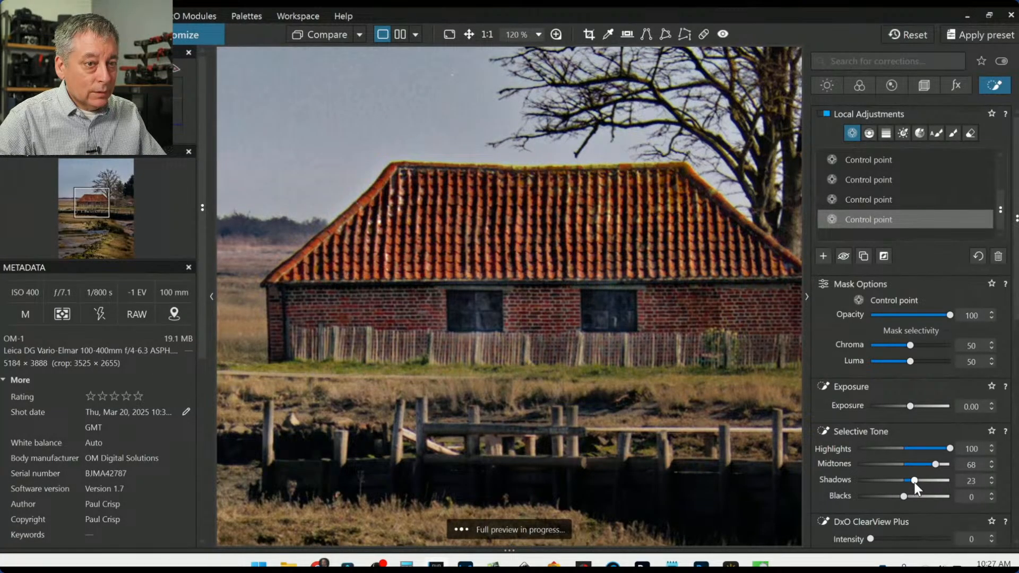
Step: Set the barn window mask's microcontrast to 77 and ClearView Plus intensity to 19, and deselect the mask
scroll(840, 469, "down", 4)
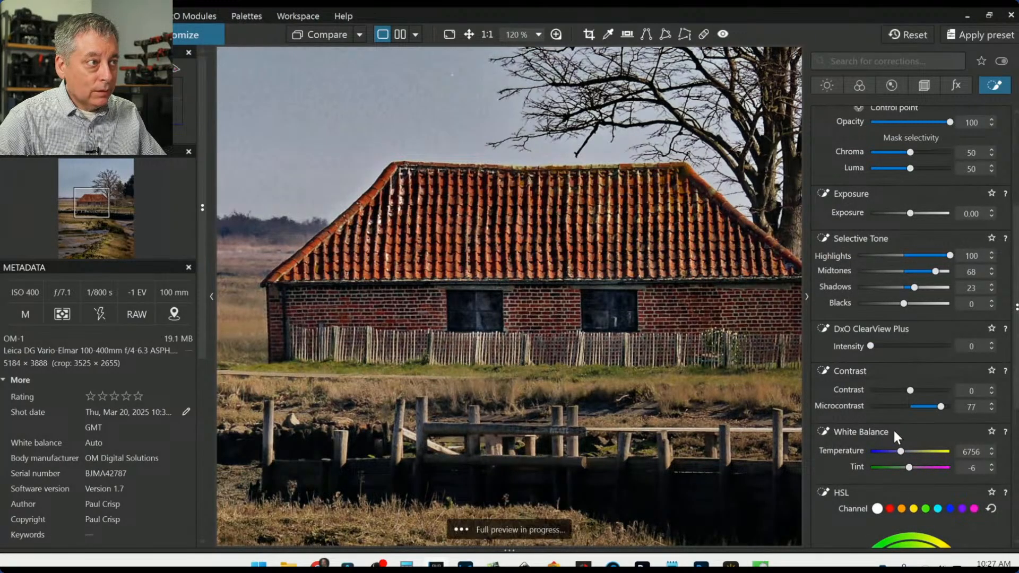
scroll(886, 436, "down", 6)
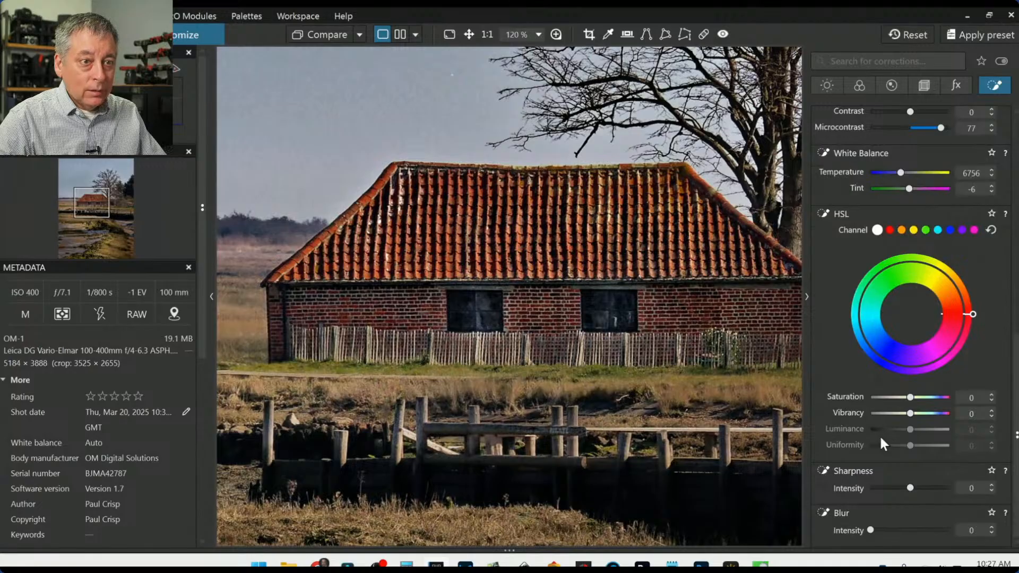
scroll(880, 436, "up", 4)
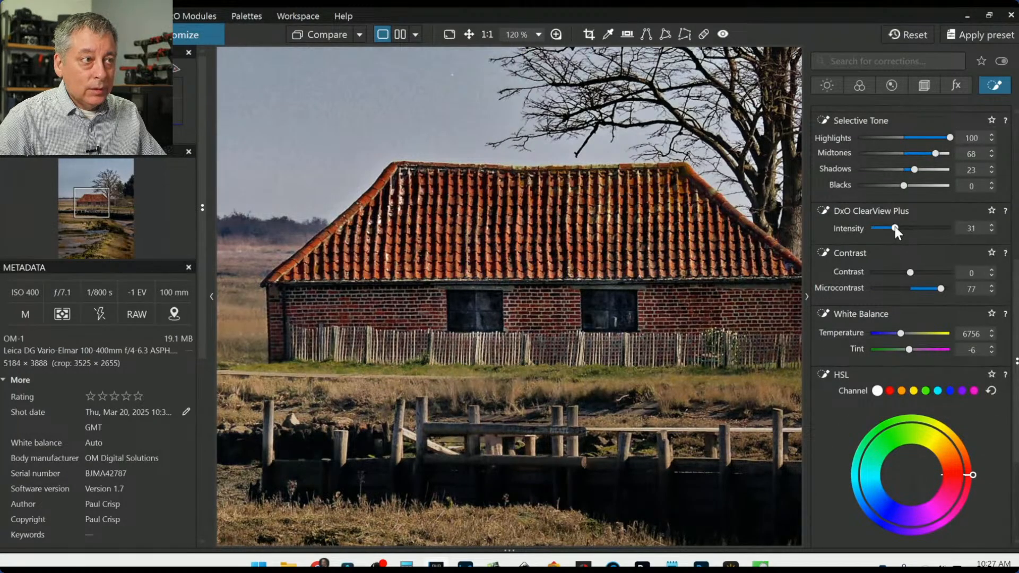
left_click_drag(893, 227, 885, 226)
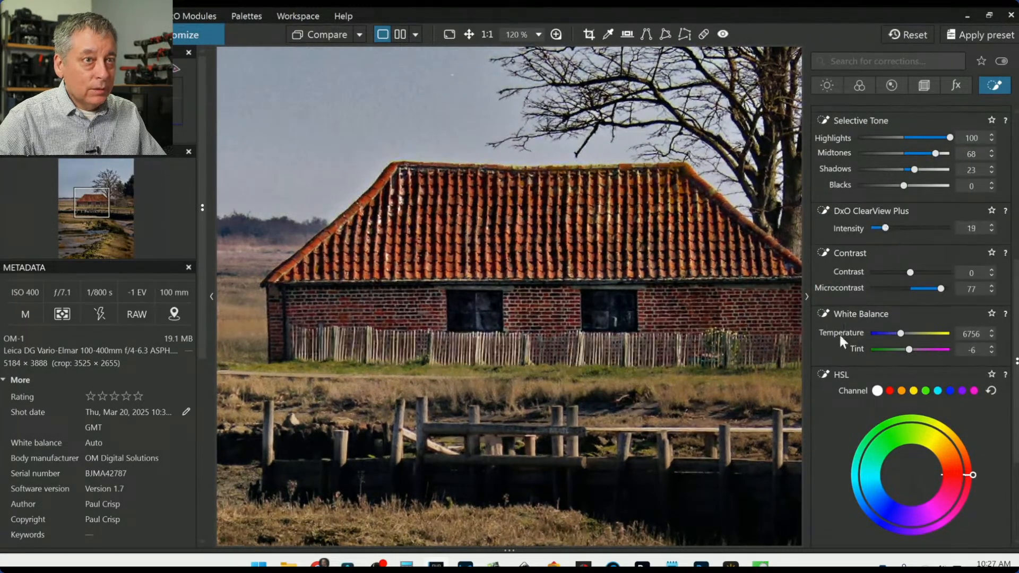
left_click(658, 359)
scroll(589, 368, "down", 6)
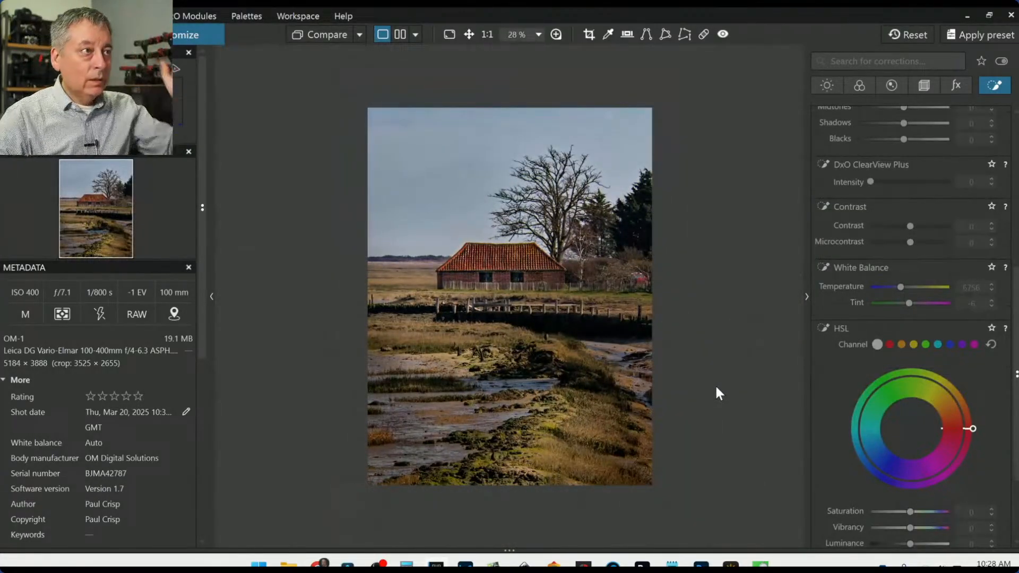
Step: Reduce the photo's global DxO ClearView Plus intensity to 18
left_click(819, 86)
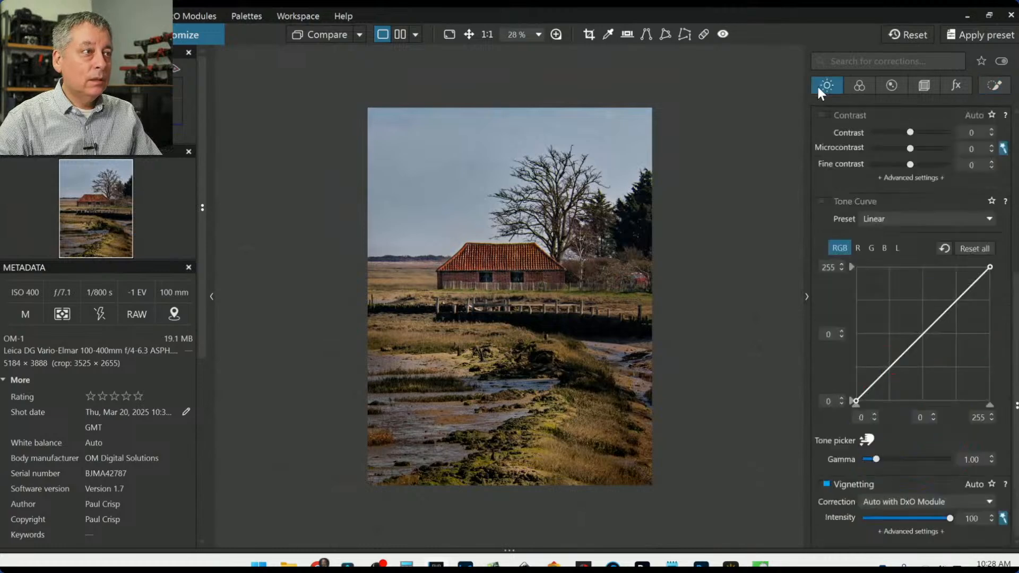
scroll(854, 238, "up", 5)
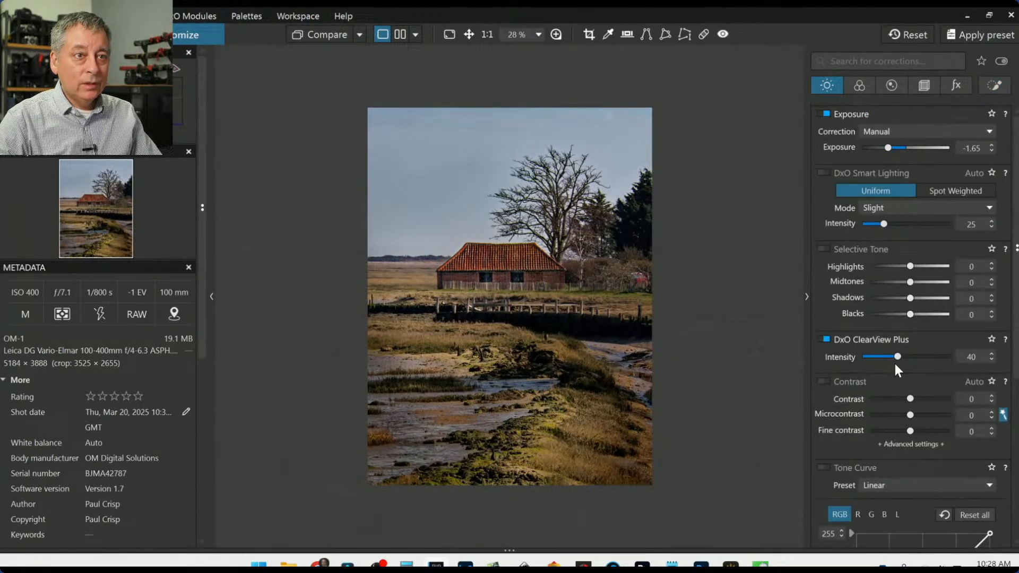
mouse_move(896, 359)
left_mouse_down()
mouse_move(866, 358)
mouse_move(877, 358)
left_mouse_up()
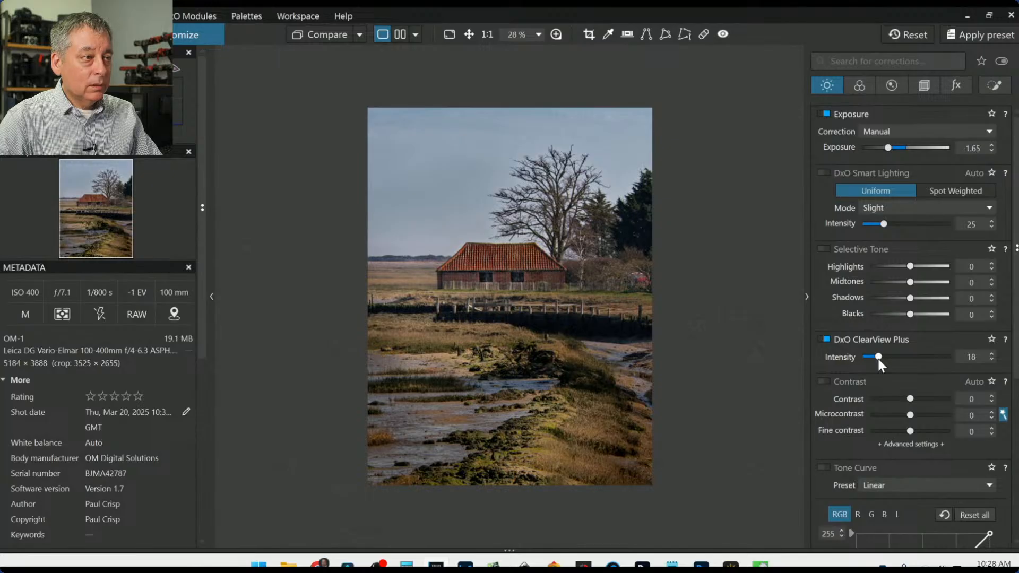
left_click_drag(909, 301, 909, 298)
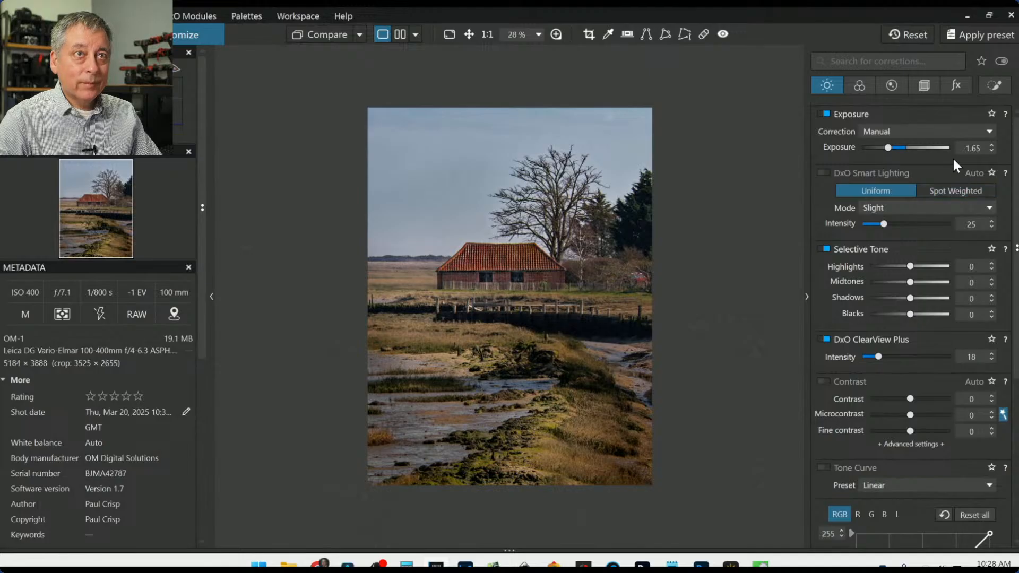
Step: Create a control point mask on the dark retaining wall below the barn, with two points along its right half
left_click(993, 85)
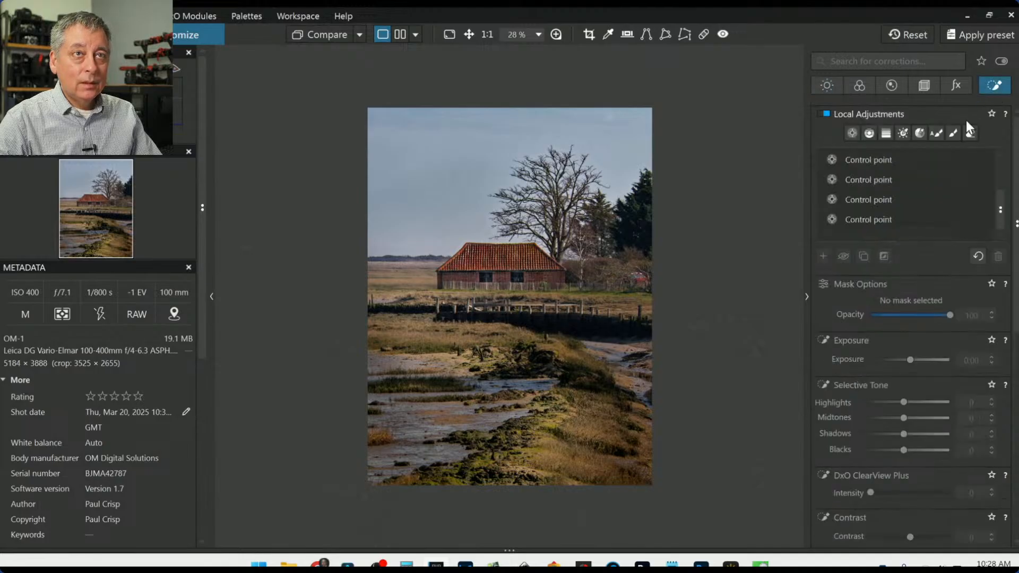
left_click(851, 132)
left_click(569, 325)
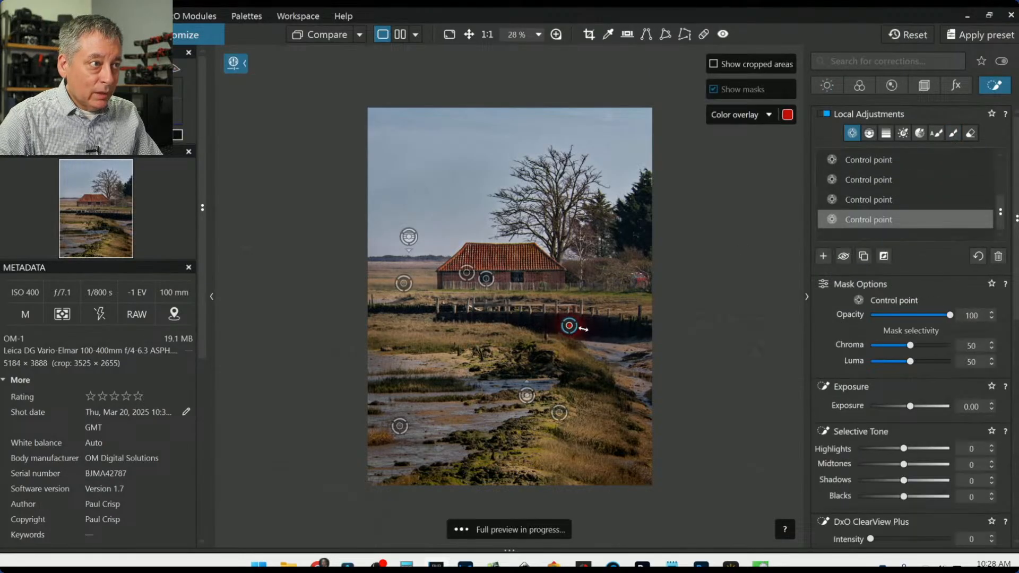
left_click(610, 330)
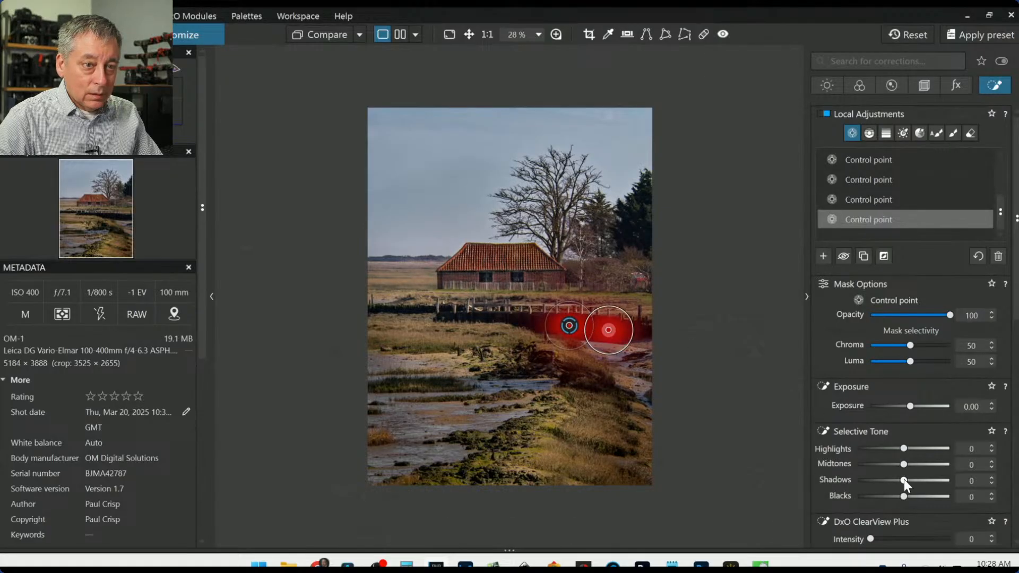
Step: Set the retaining wall mask's highlights to 91, shadows to 38 and microcontrast to 80
left_click_drag(903, 480, 919, 480)
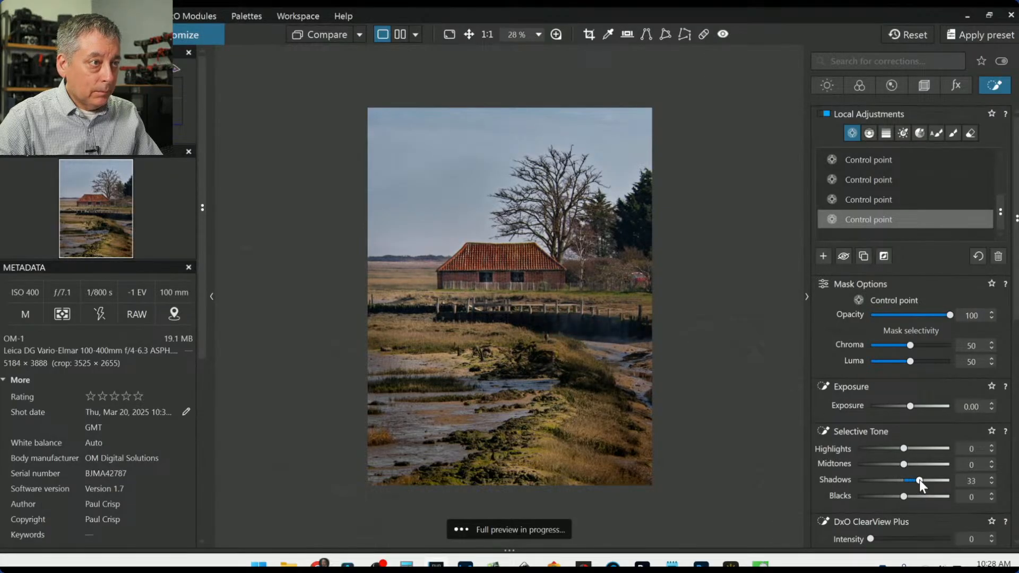
scroll(862, 469, "down", 4)
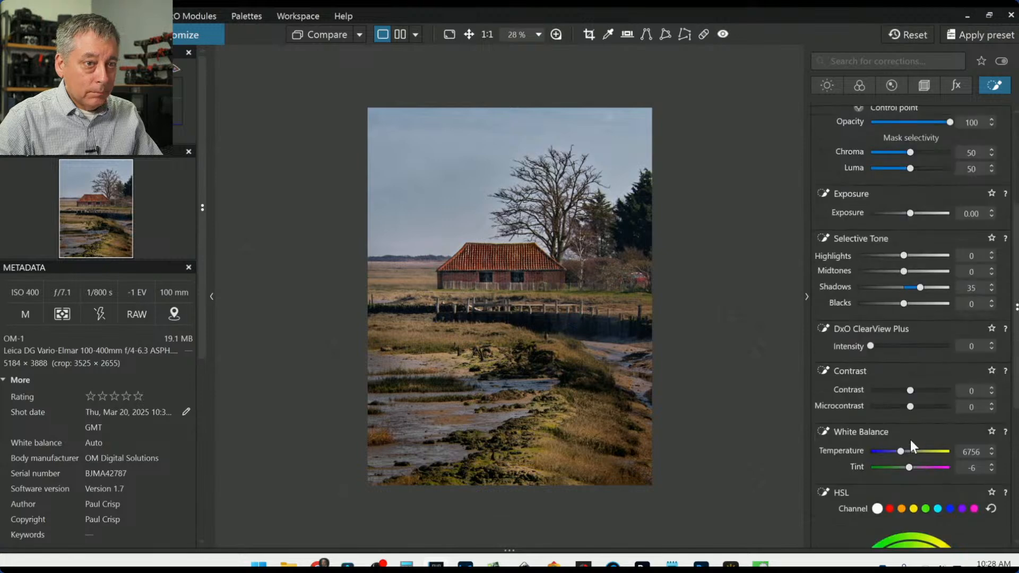
left_click_drag(910, 406, 935, 409)
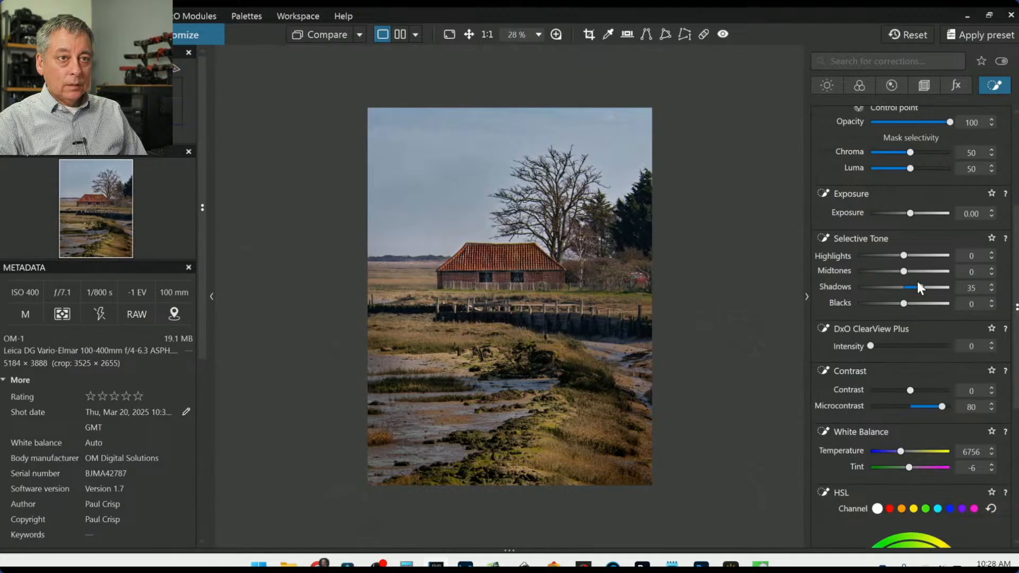
left_click_drag(918, 285, 922, 287)
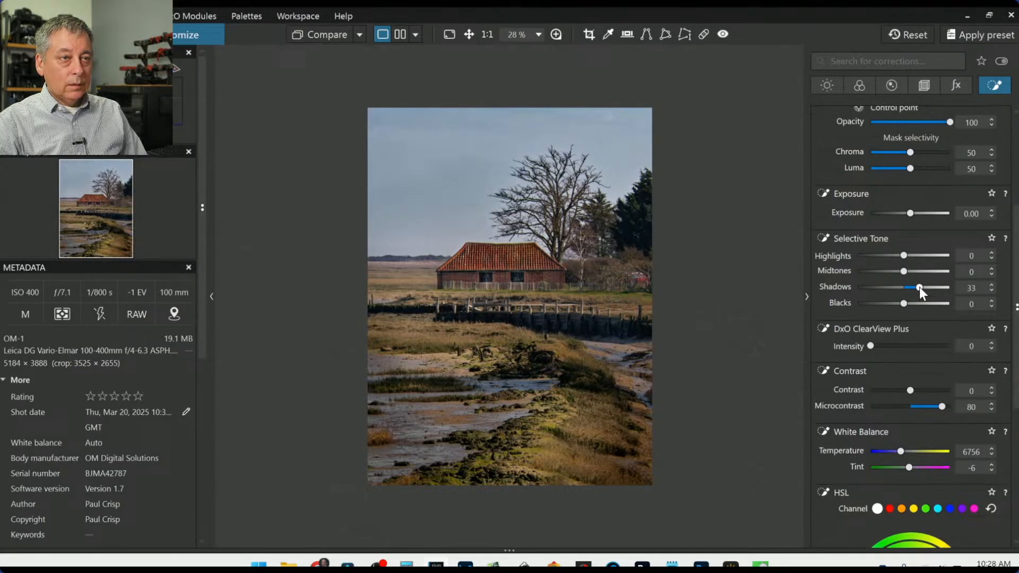
left_click_drag(919, 287, 921, 288)
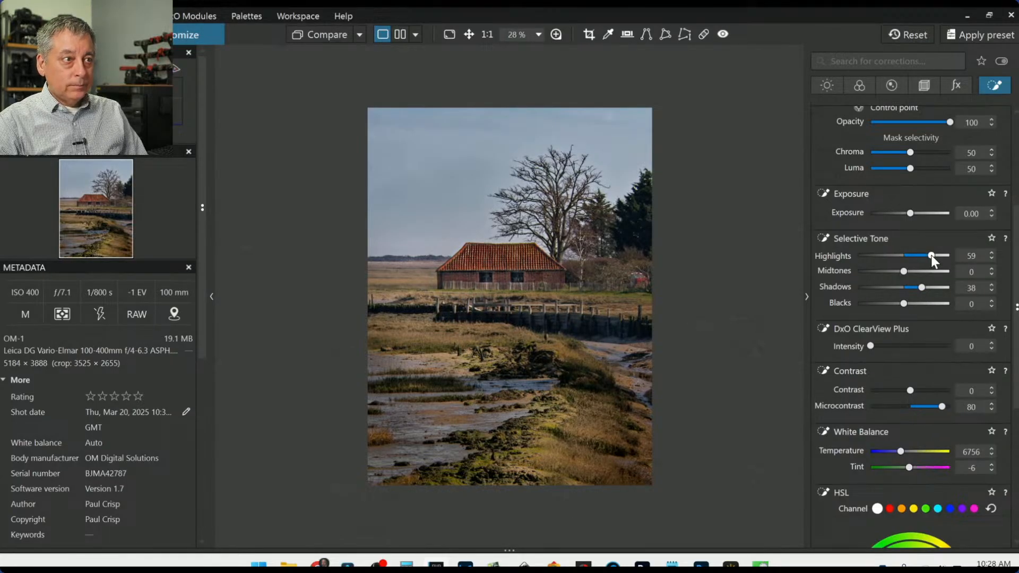
left_click_drag(931, 254, 946, 256)
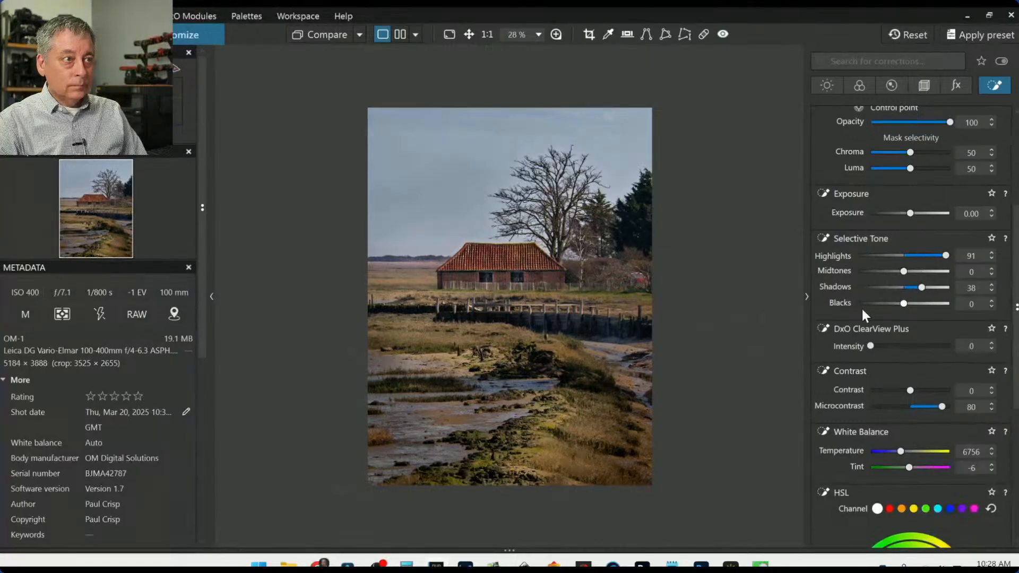
Step: Extend the retaining wall mask leftward with further control points, reducing their radii to fit the narrowing wall
scroll(530, 330, "up", 4)
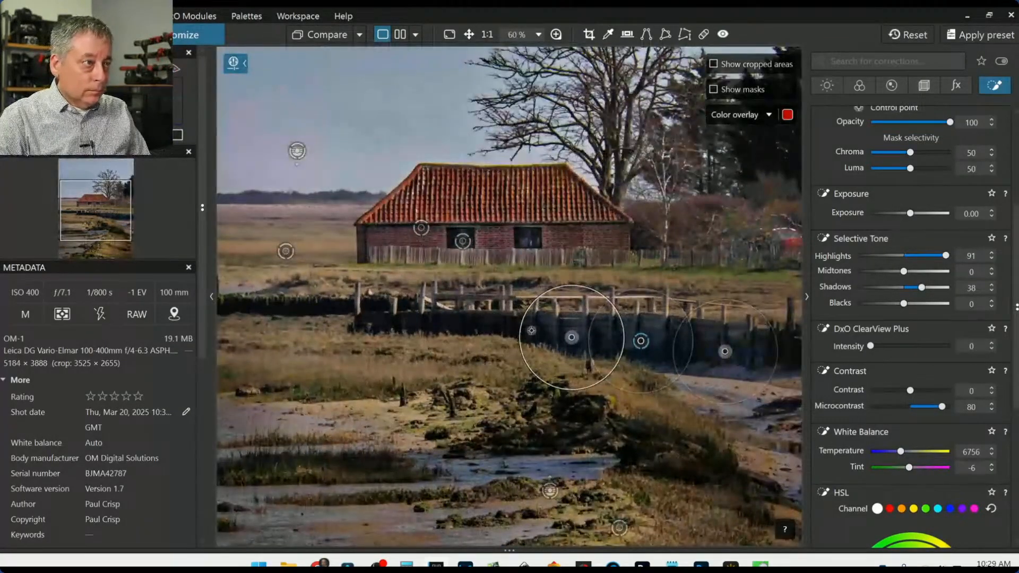
left_click(538, 329)
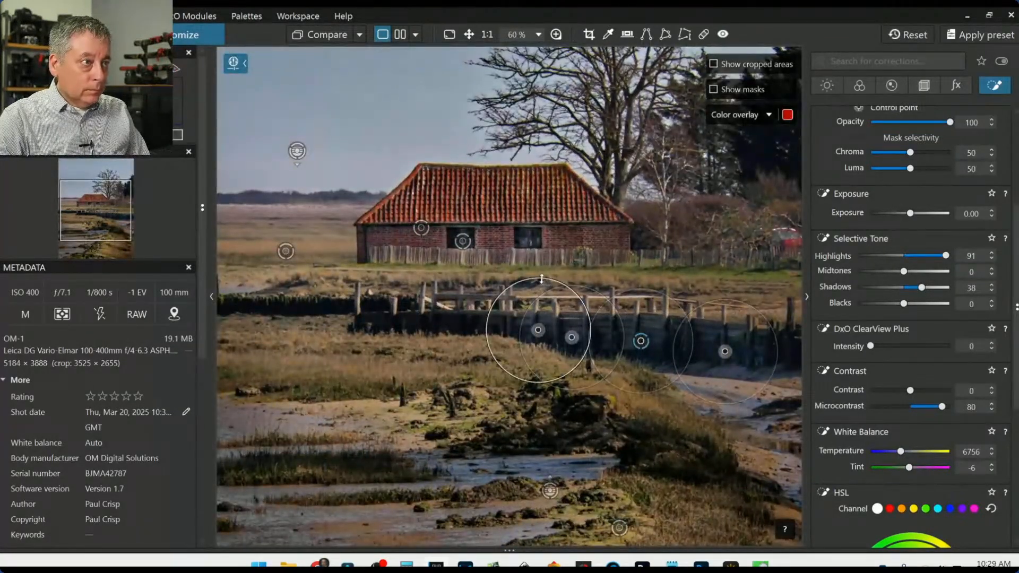
left_click_drag(541, 278, 541, 291)
left_click(486, 323)
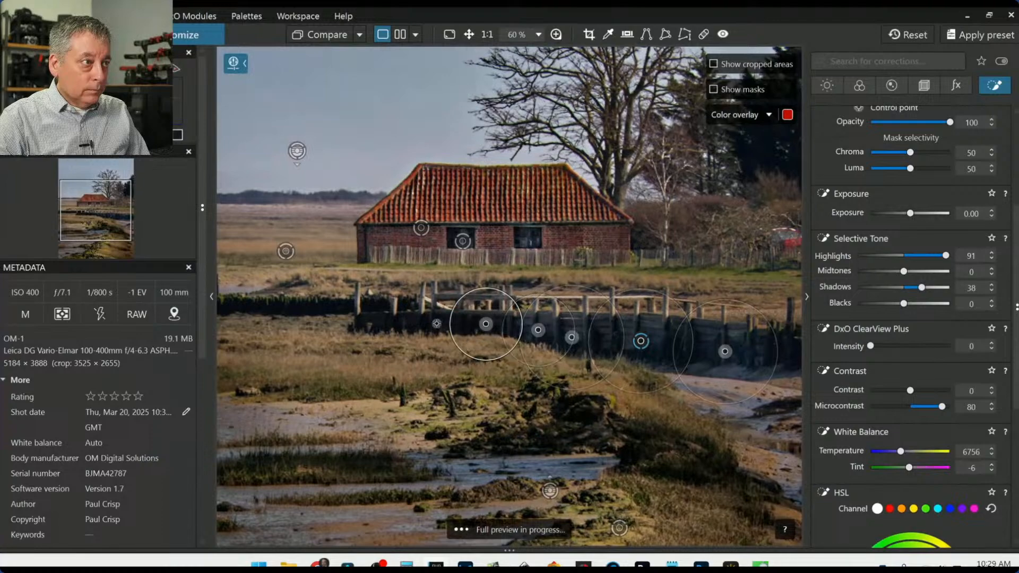
left_click(436, 323)
left_click_drag(450, 289, 474, 303)
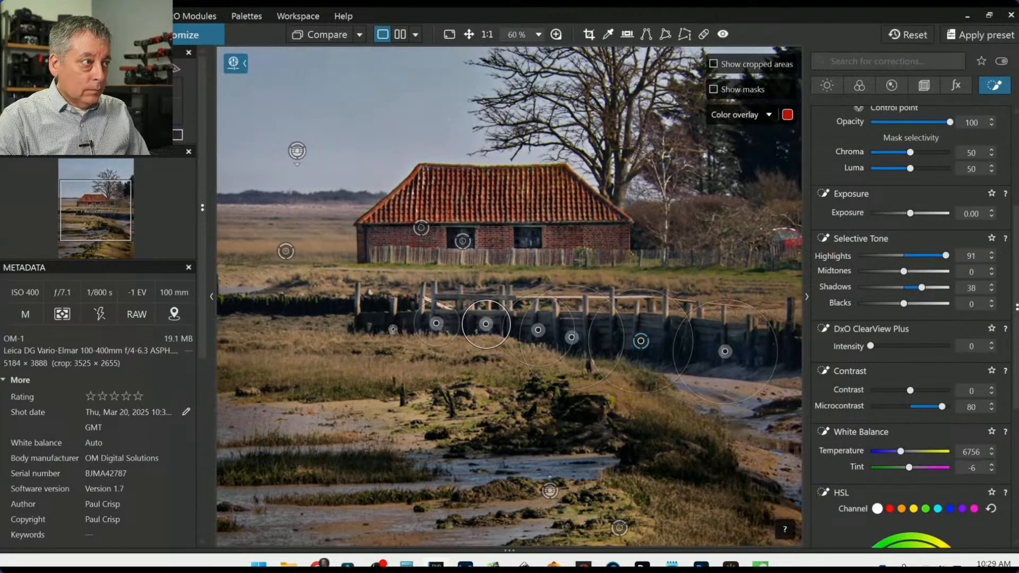
Step: Examine the retaining wall mask's effect on the whole photo, and leave the mask deselected
scroll(810, 393, "down", 3)
scroll(717, 391, "down", 1)
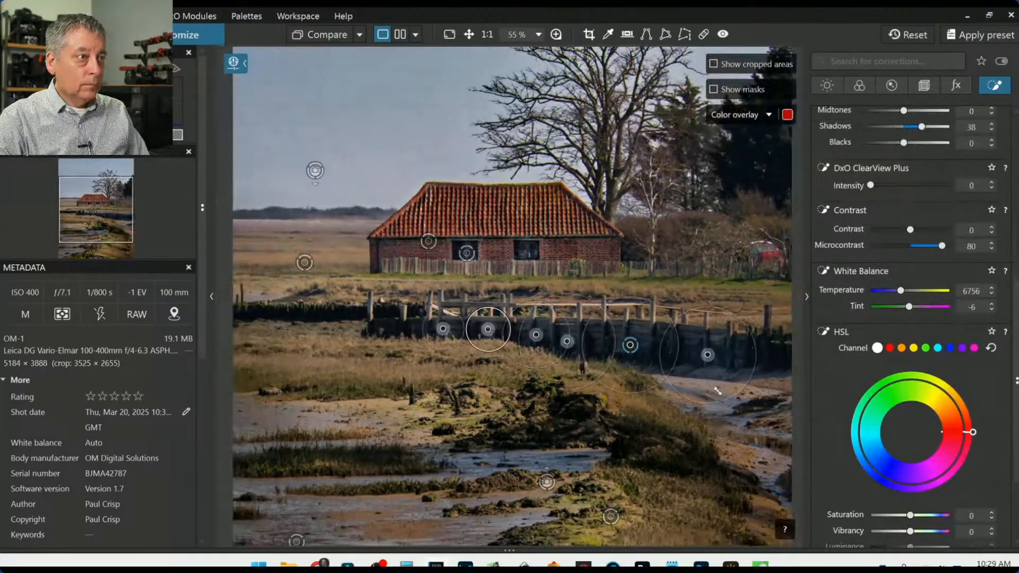
scroll(717, 391, "down", 5)
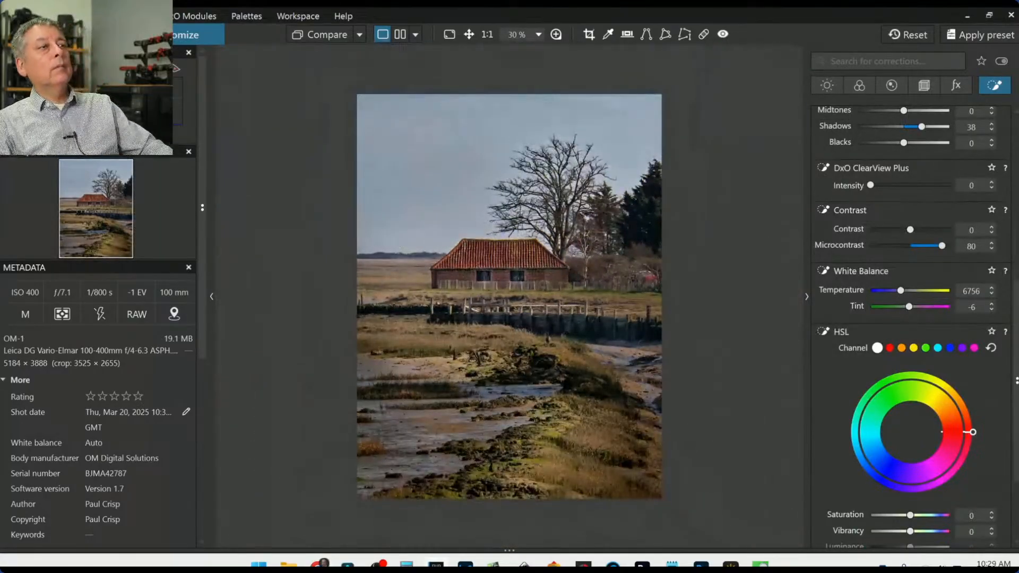
key("Escape")
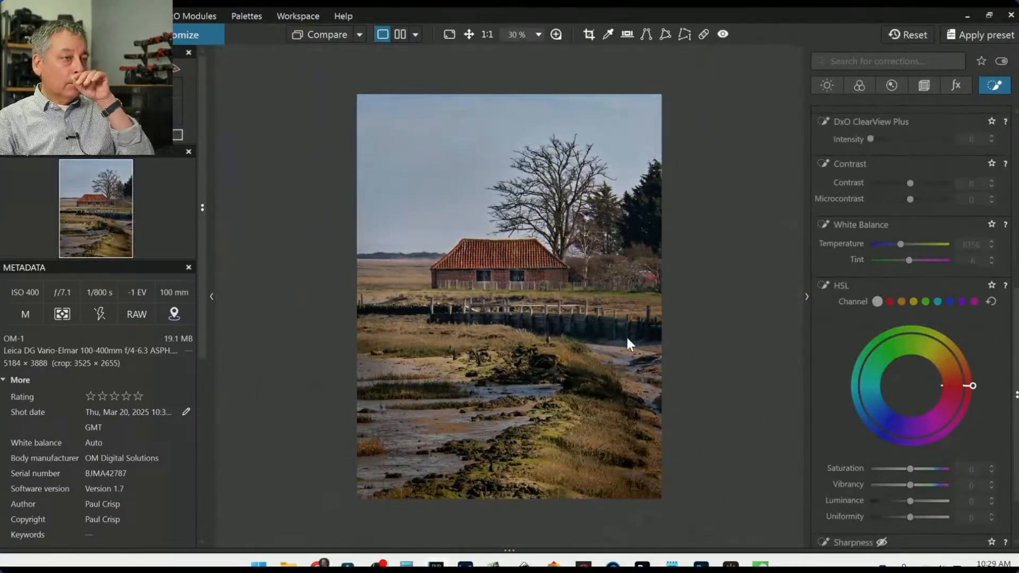
scroll(899, 267, "up", 6)
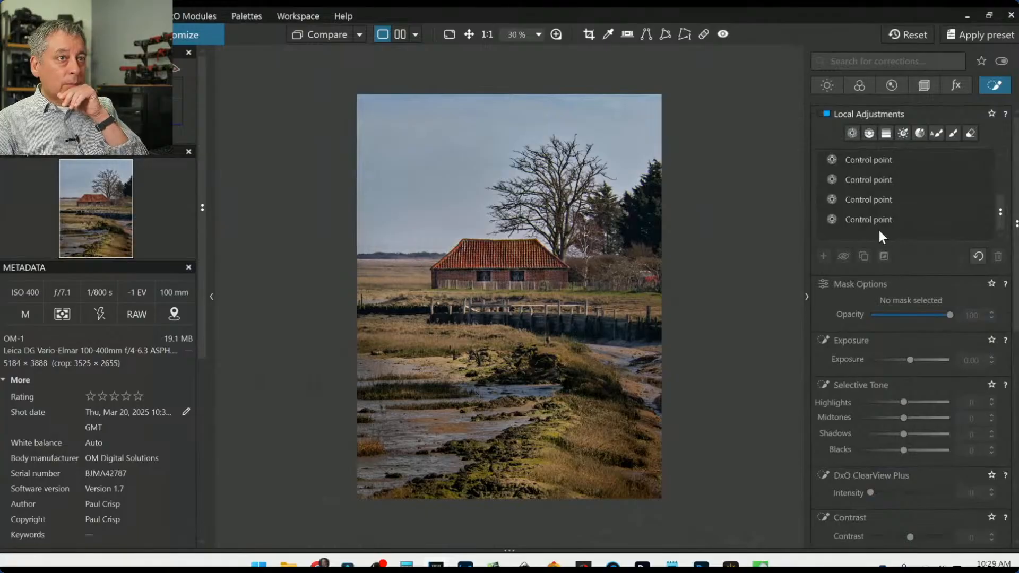
left_click(878, 228)
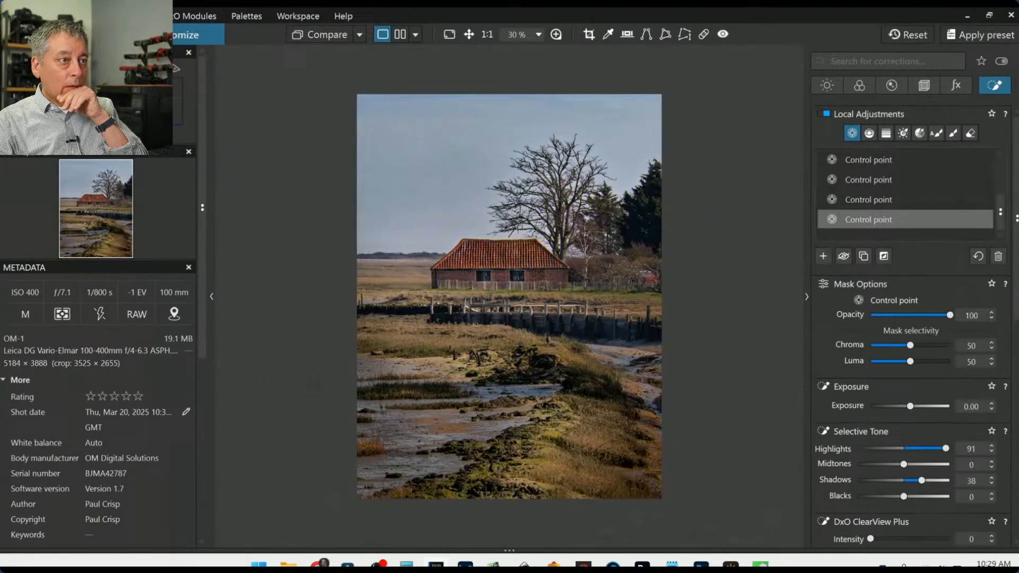
left_click_drag(639, 330, 592, 308)
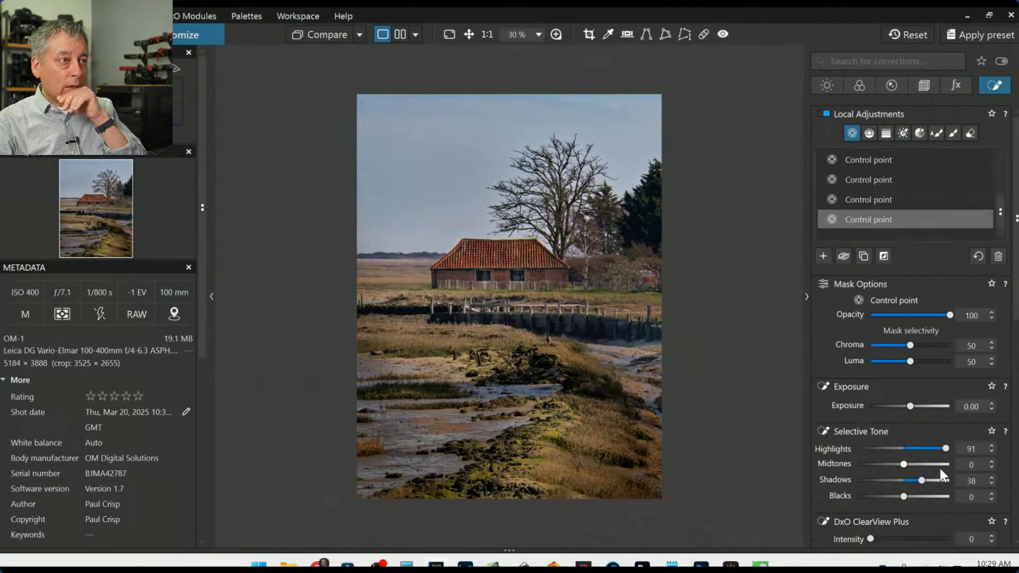
left_click_drag(698, 291, 678, 307)
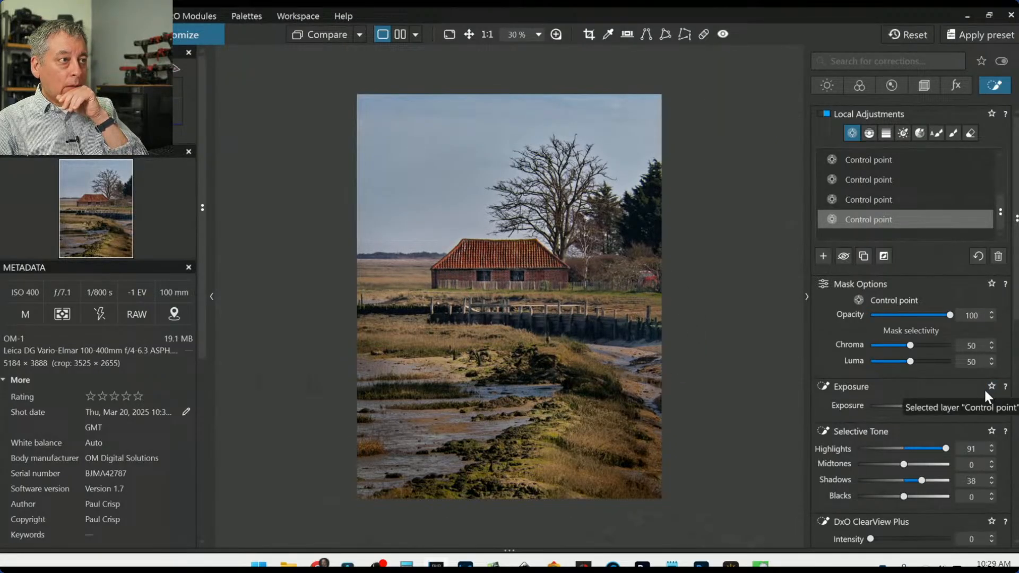
key("Escape")
Step: Export the edited photo to disk
right_click(434, 204)
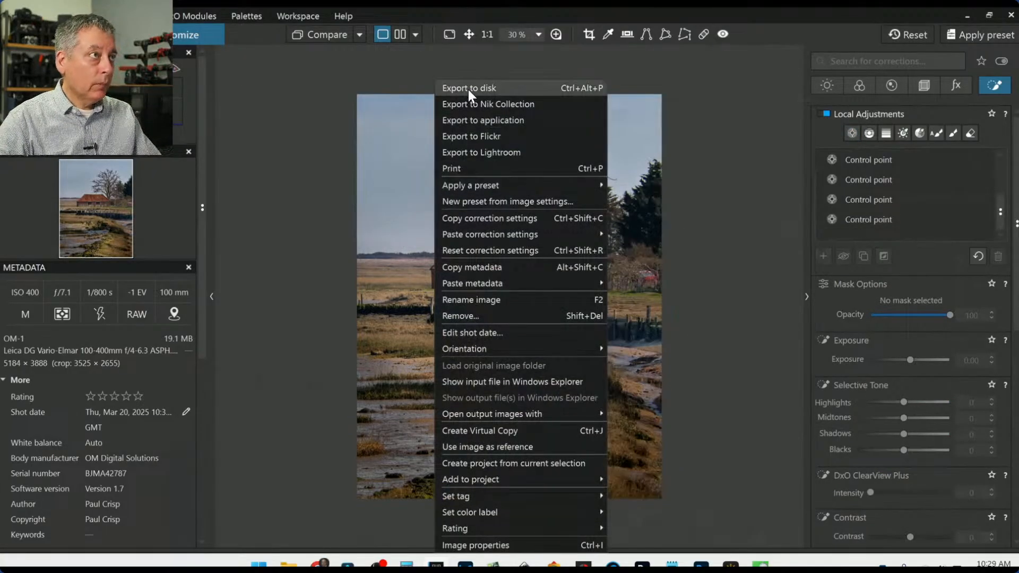
left_click(468, 89)
key("Escape")
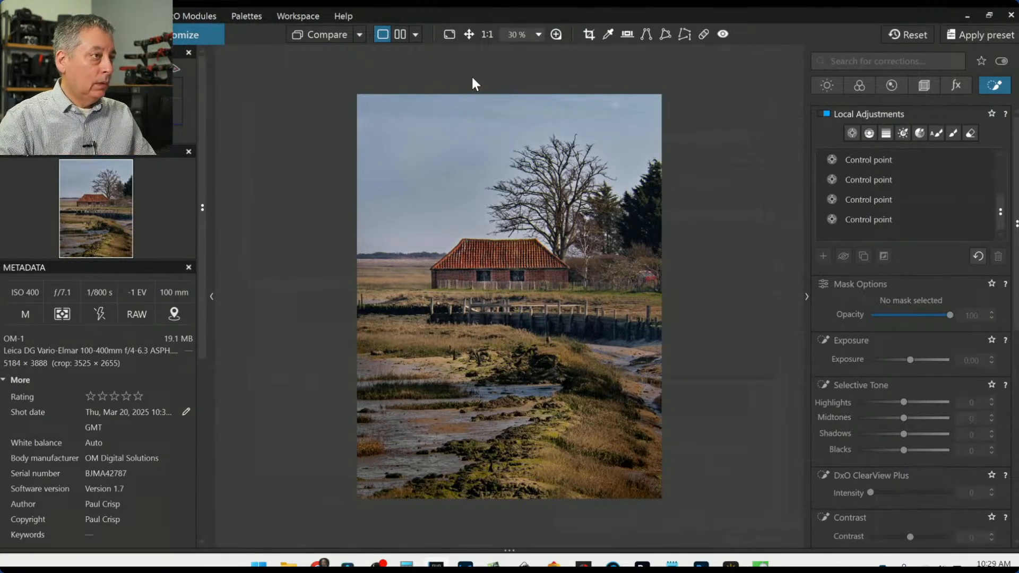
Step: Compare the edited photo side by side with the exported output and the uncorrected original in an enlarged viewing area
left_click(362, 34)
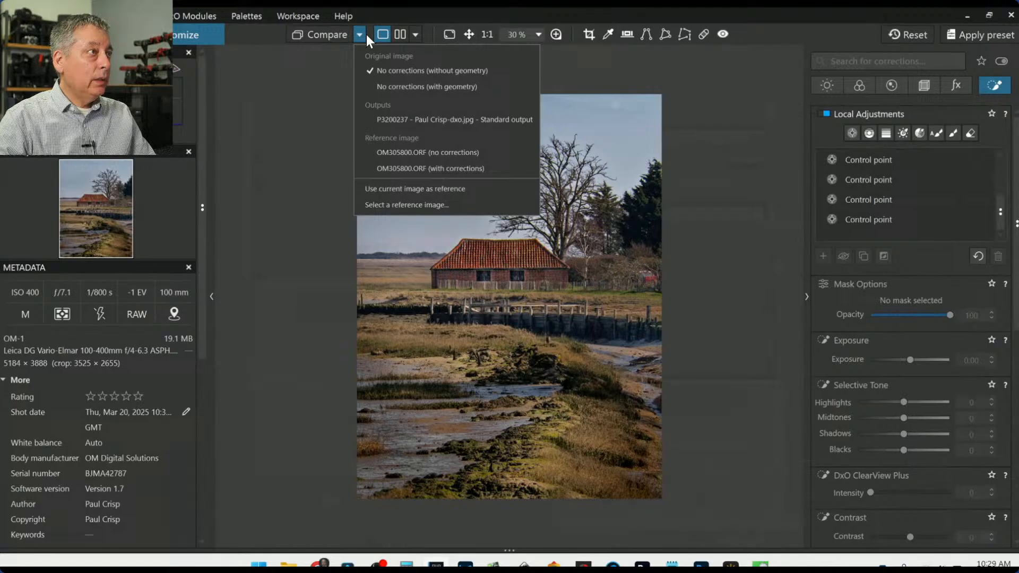
left_click(407, 117)
left_click(401, 36)
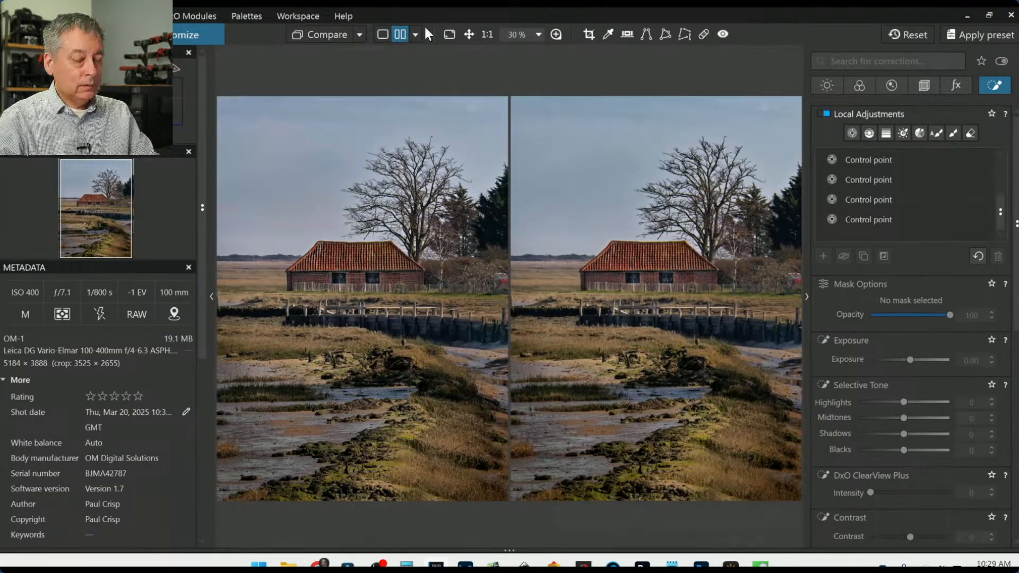
left_click(889, 36)
key("F9")
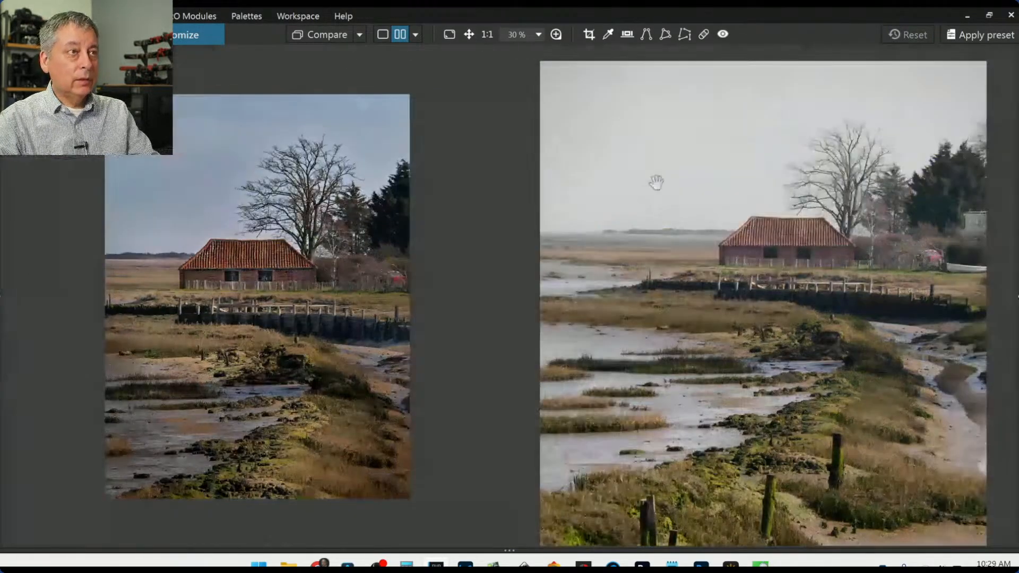
scroll(648, 322, "down", 2)
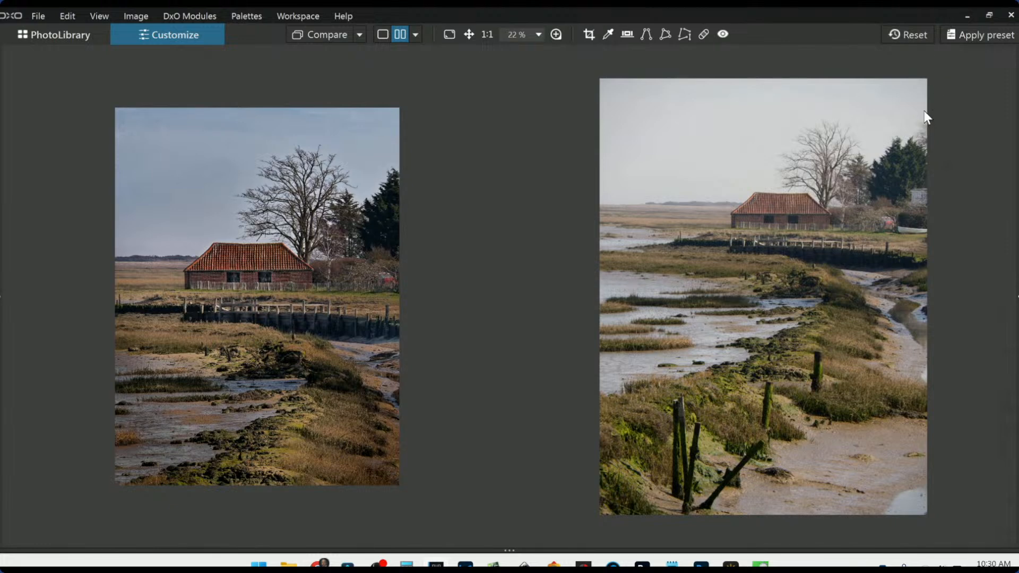
left_click(909, 33)
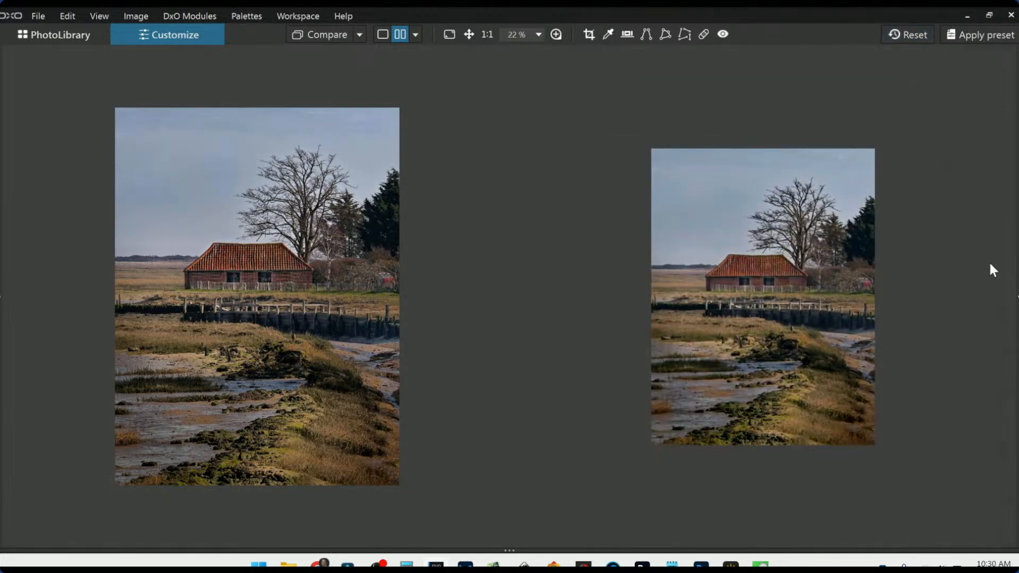
Step: Show the correction tools again and change the photo's generic color rendering to DxO - Vivid
left_click(1016, 312)
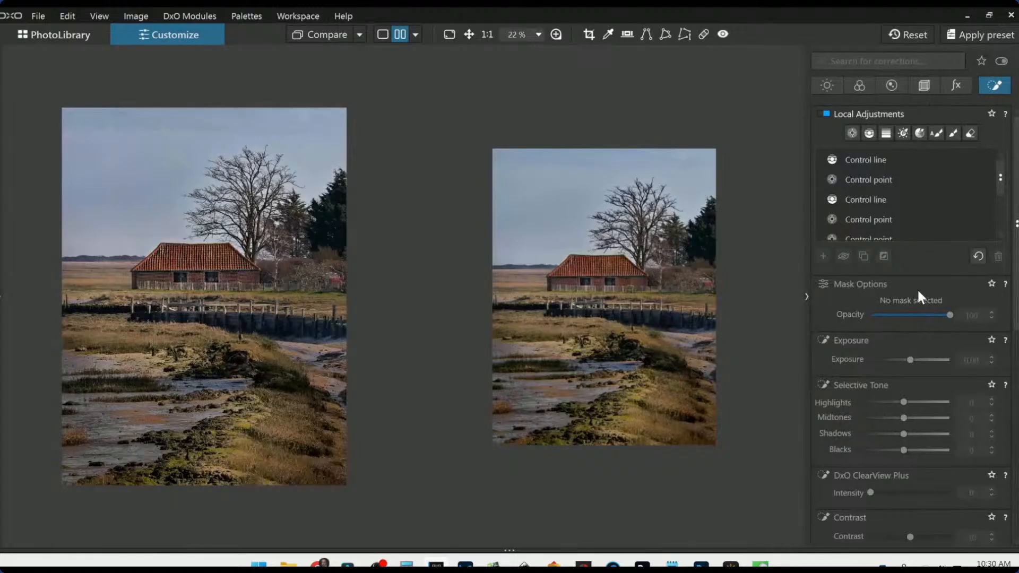
left_click(826, 85)
left_click(859, 90)
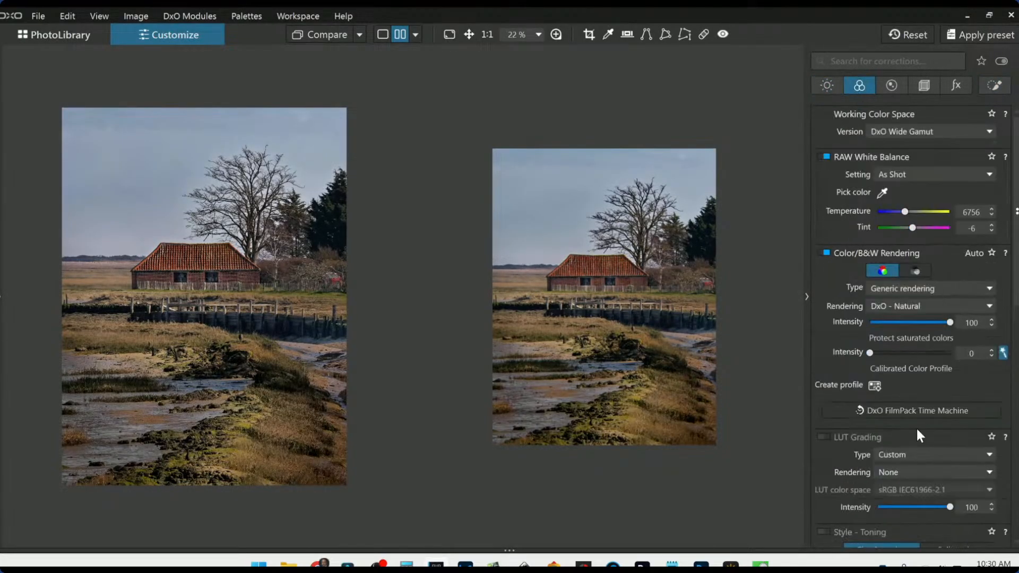
left_click(899, 309)
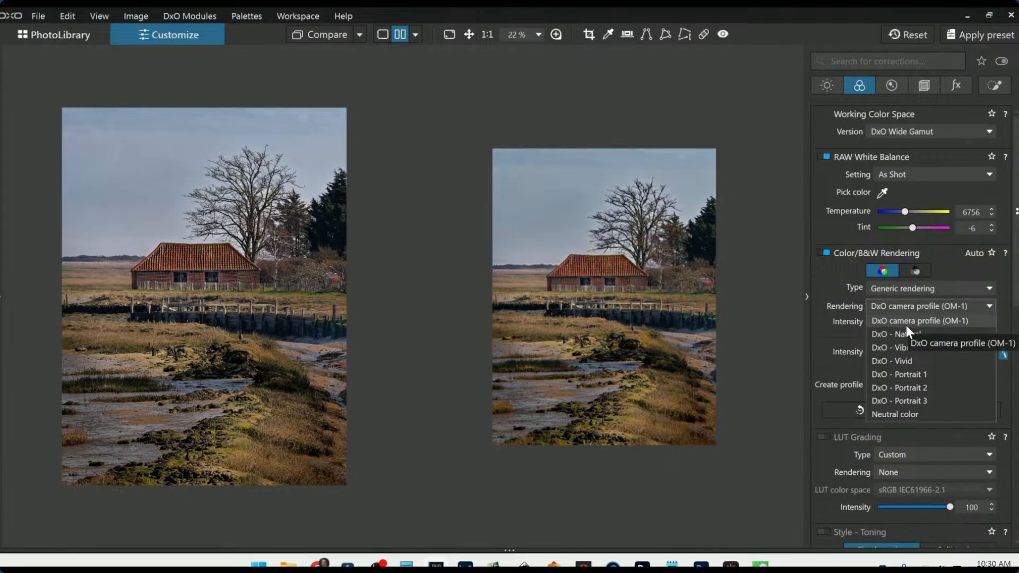
left_click(906, 360)
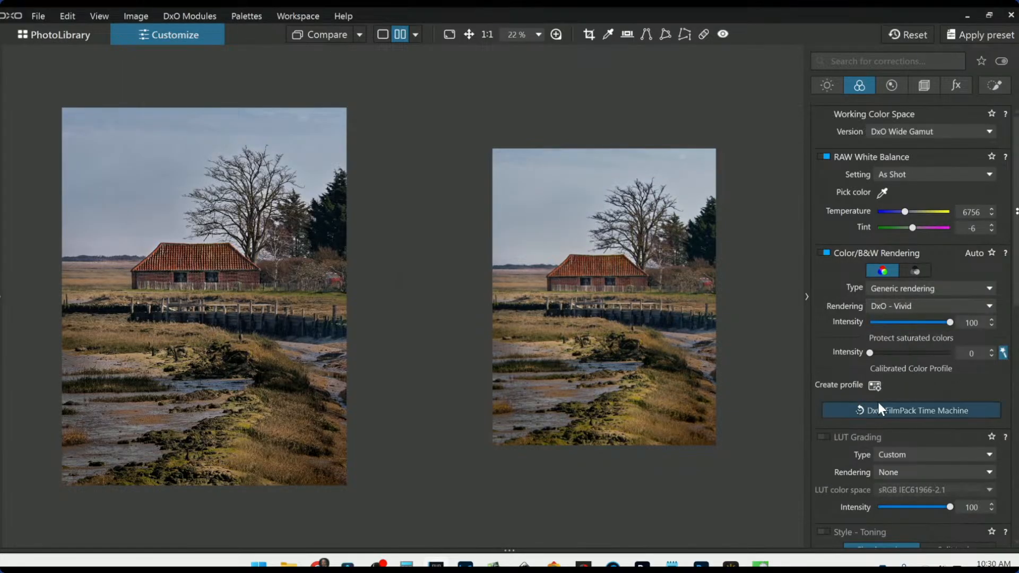
Step: Try a warmer raw white balance on the photo, reset it, and set the temperature to 5556
scroll(878, 399, "down", 1)
scroll(879, 401, "up", 1)
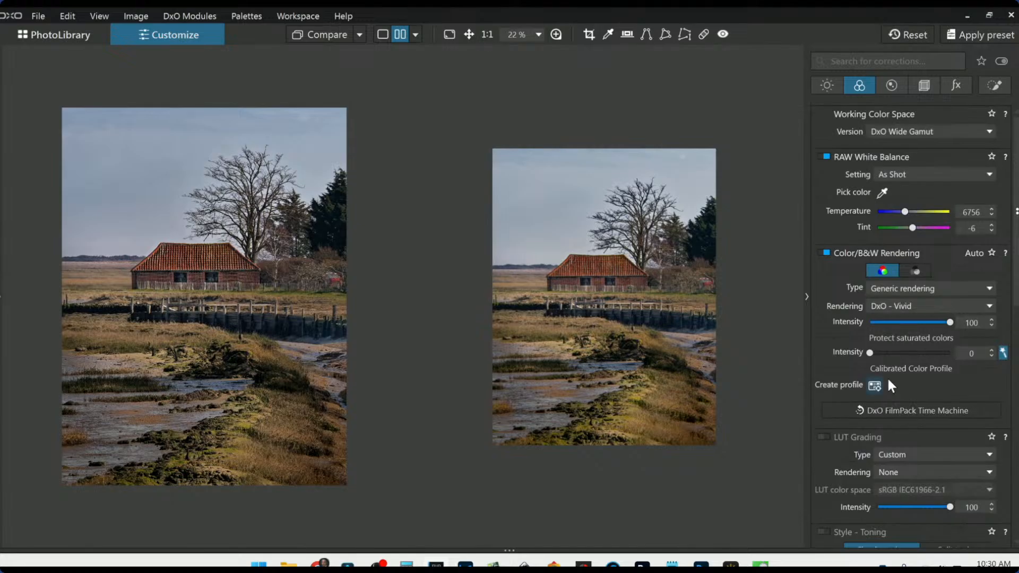
left_click_drag(904, 212, 902, 212)
left_click_drag(900, 211, 916, 214)
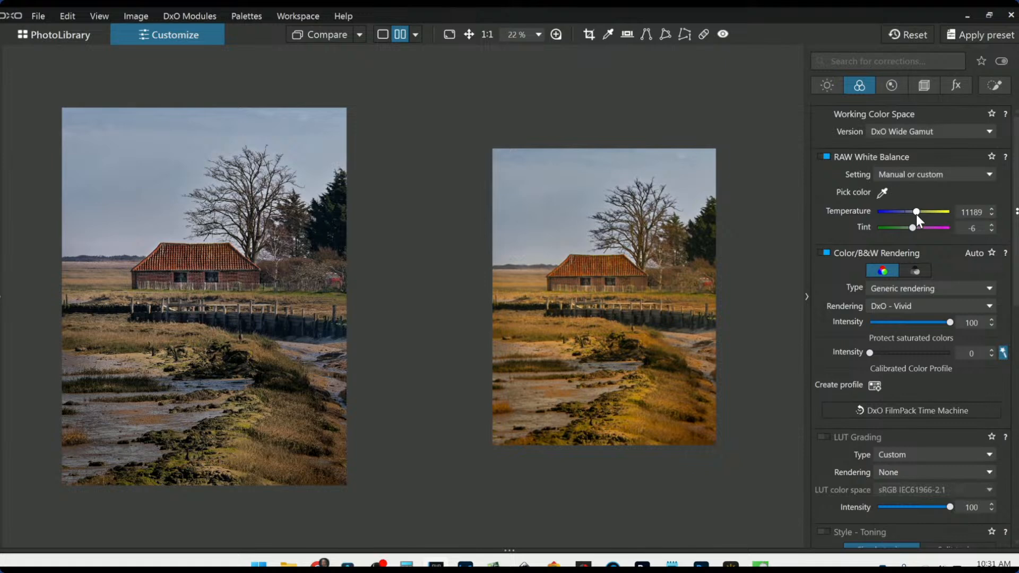
double_click(916, 215)
left_click(916, 214)
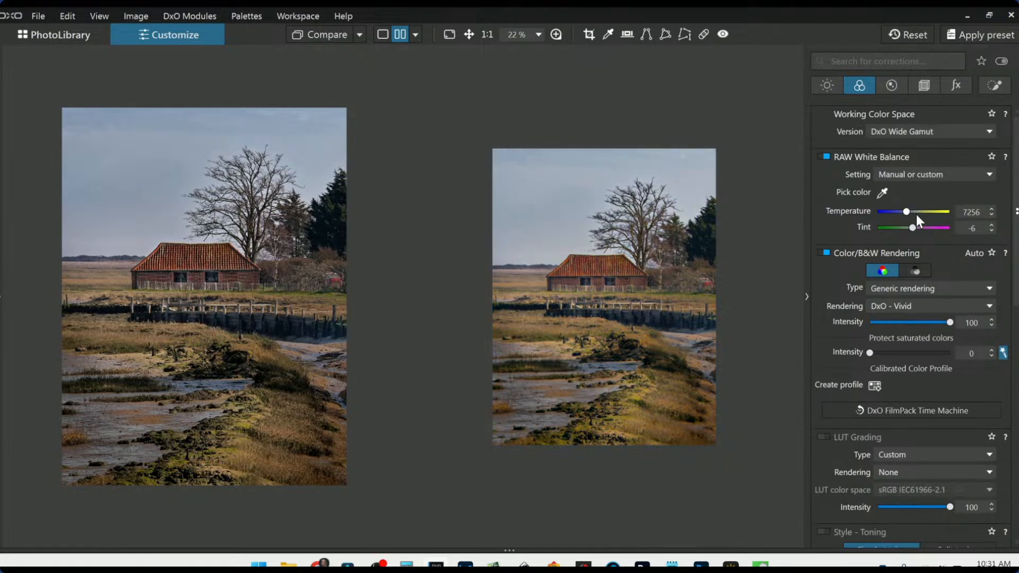
left_click_drag(915, 215, 915, 215)
scroll(915, 215, "down", 1)
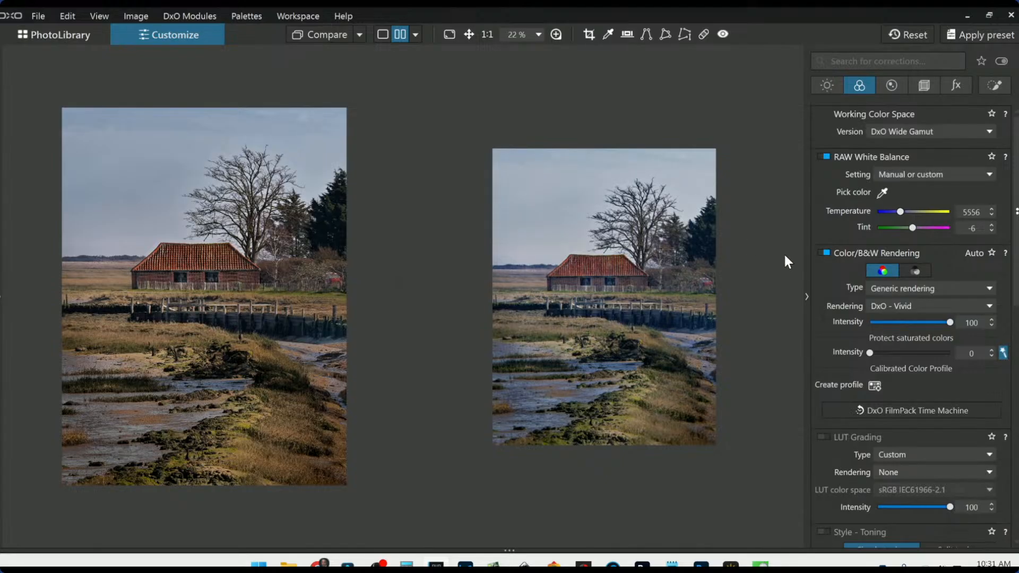
Step: Return to the single-image view and set the barn control point's overall HSL saturation to 28
left_click(380, 35)
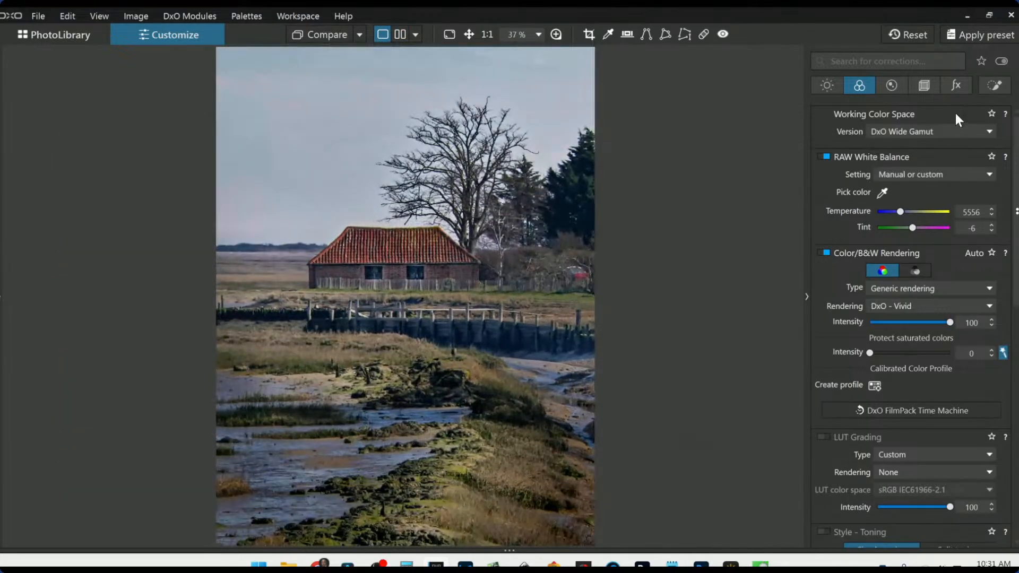
left_click(992, 87)
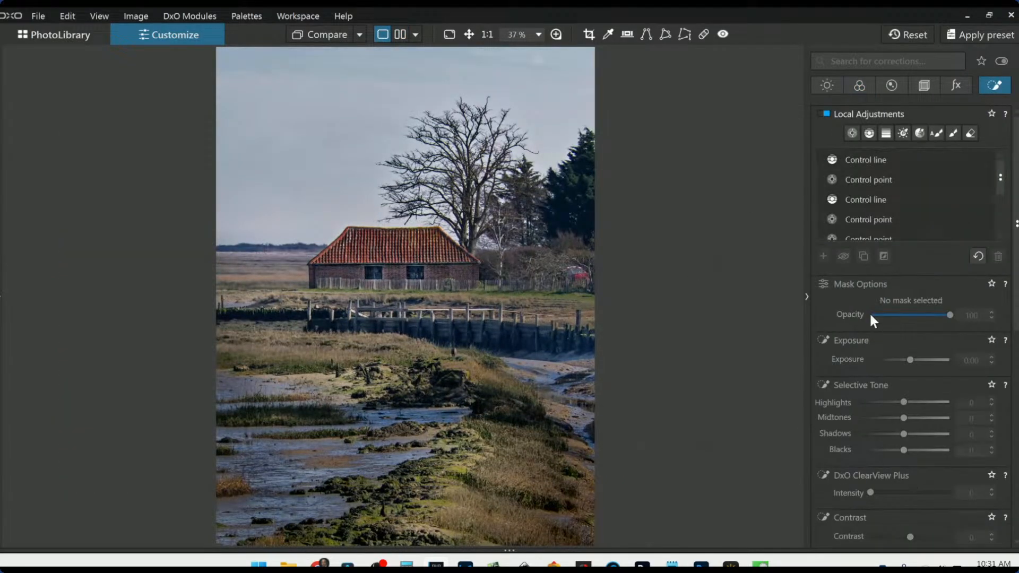
left_click(855, 221)
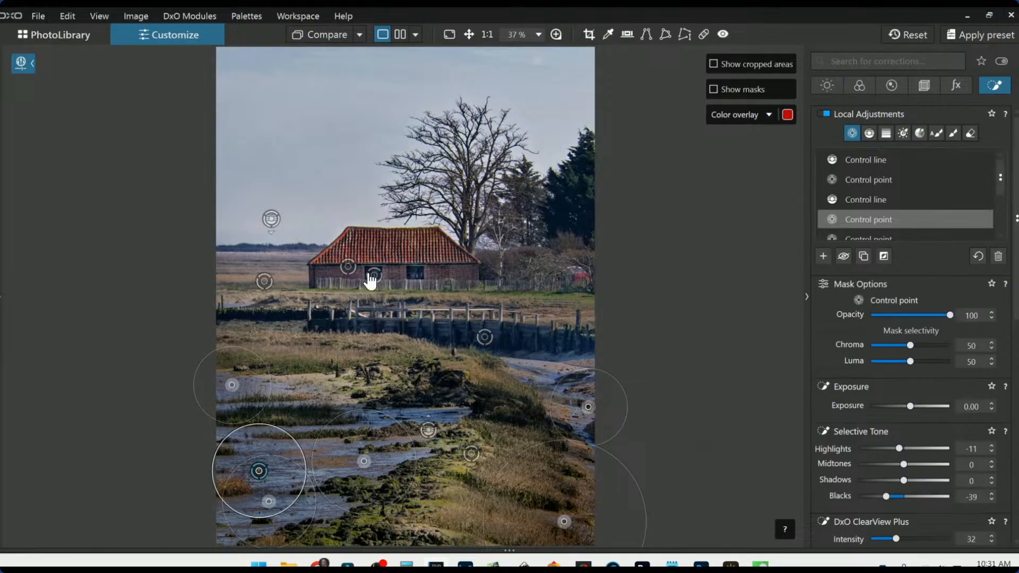
left_click(348, 268)
scroll(902, 366, "down", 3)
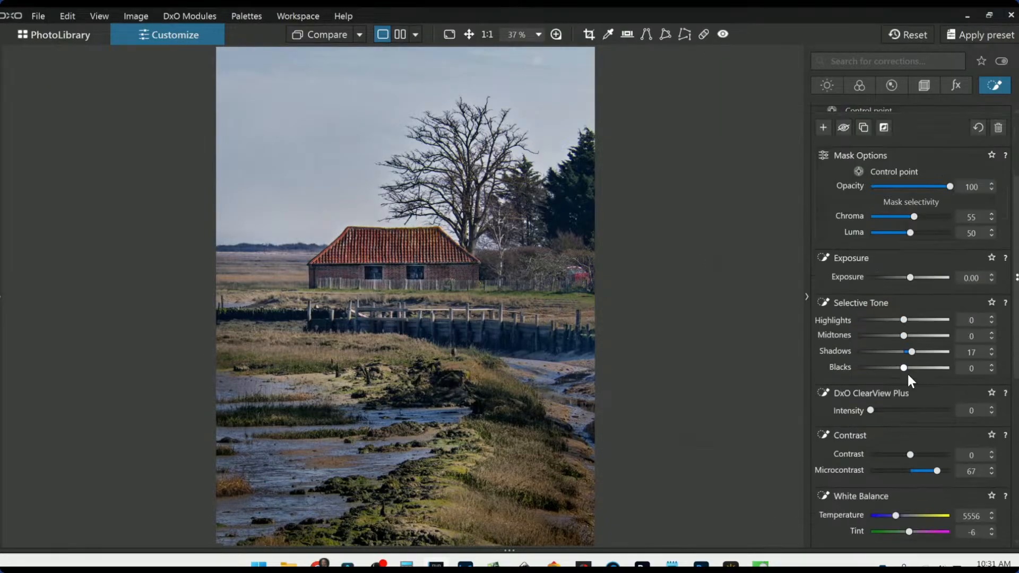
scroll(908, 371, "down", 6)
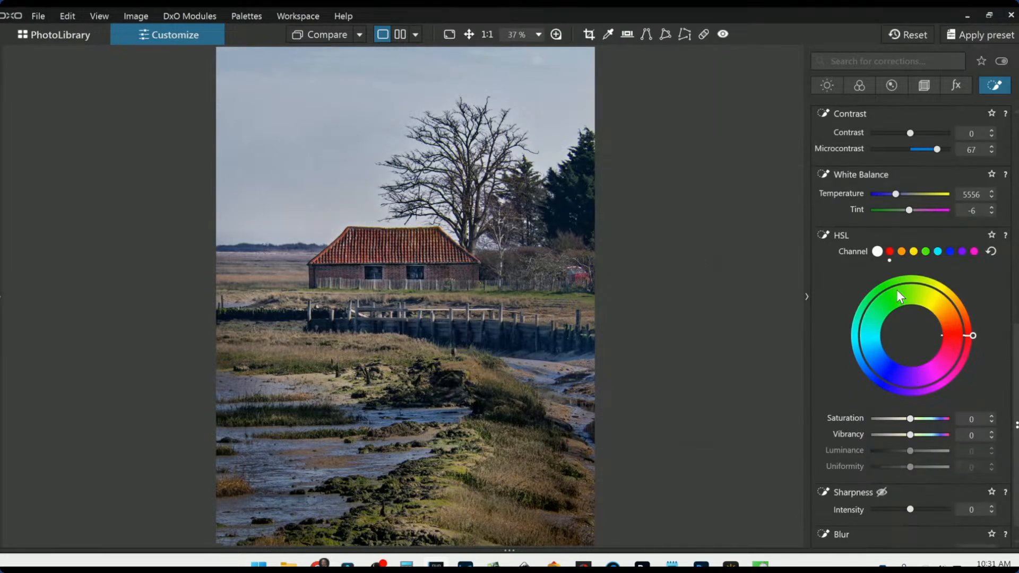
left_click_drag(911, 419, 918, 421)
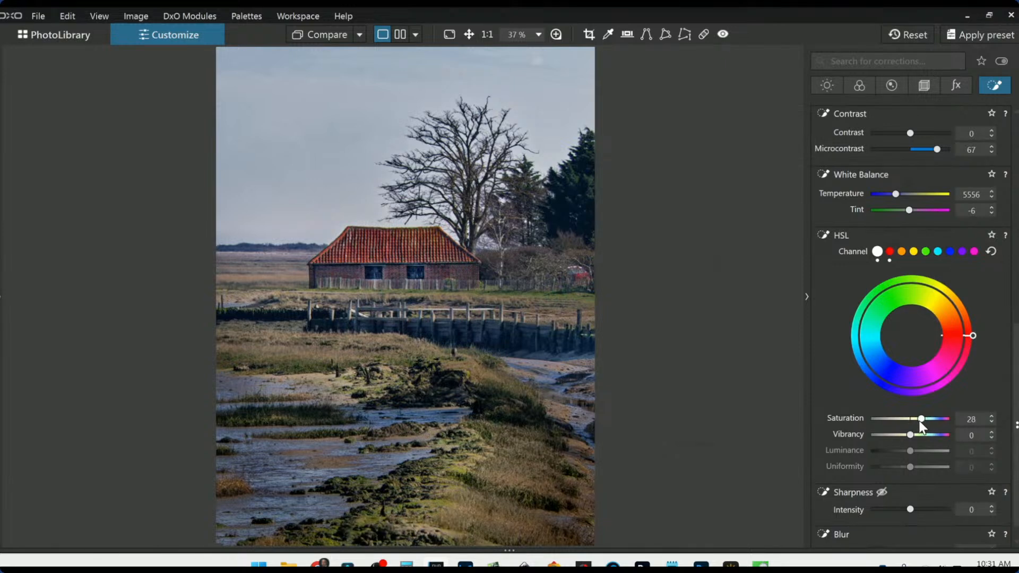
Step: Set the red channel's HSL saturation to 27 for the barn's control point
left_click(890, 251)
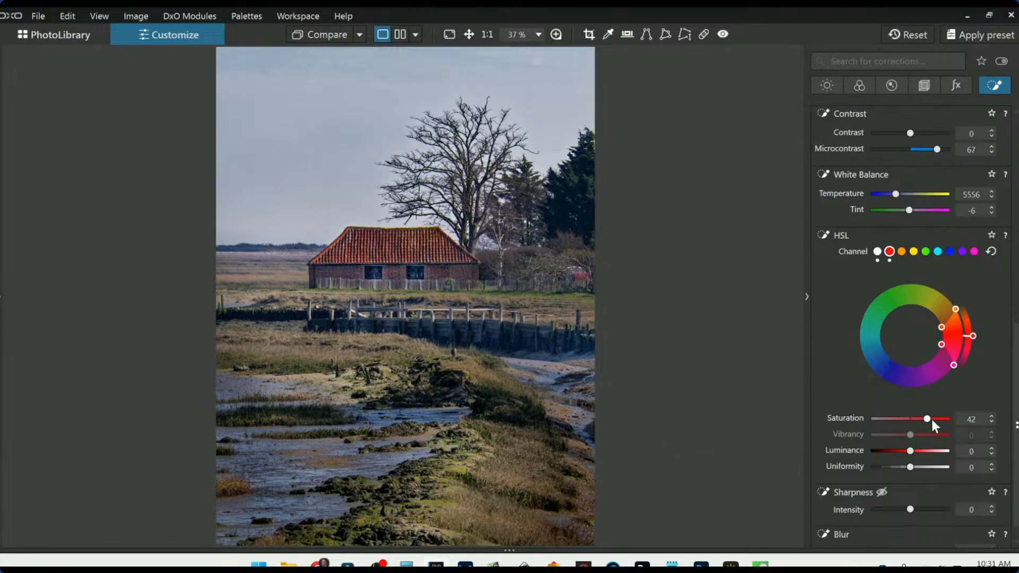
left_click_drag(928, 420, 937, 419)
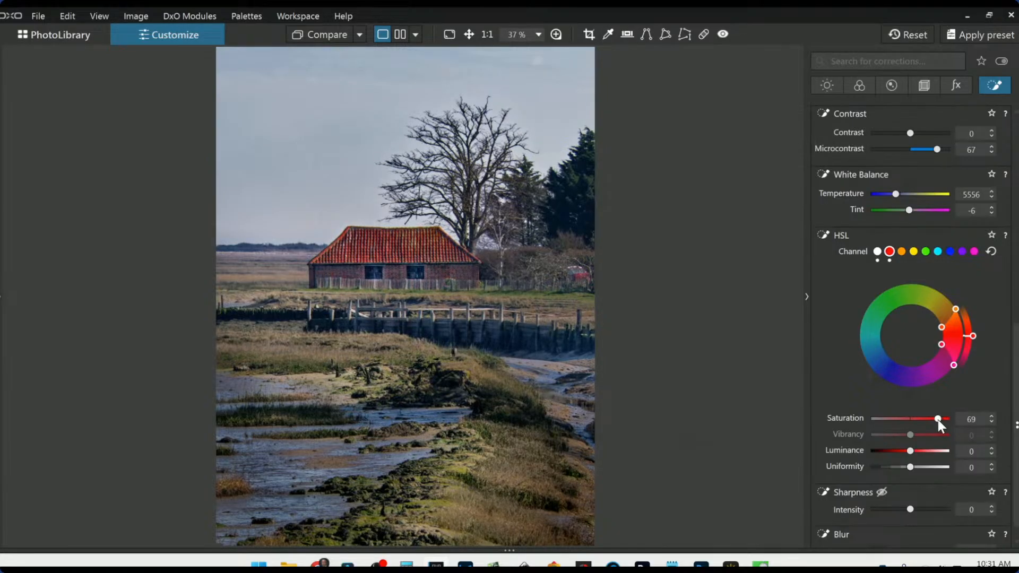
key("l")
scroll(406, 299, "down", 1)
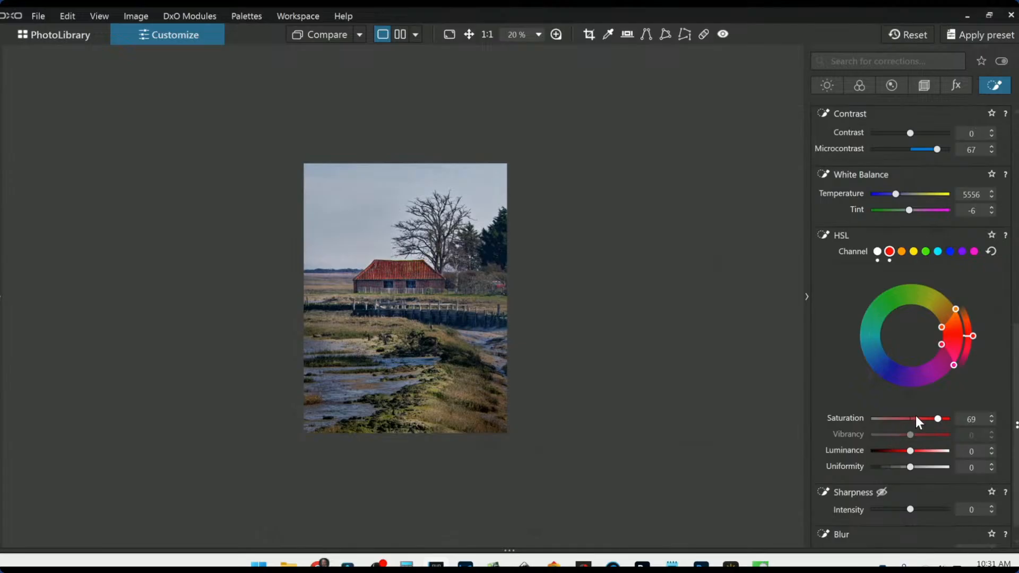
left_click_drag(938, 419, 924, 422)
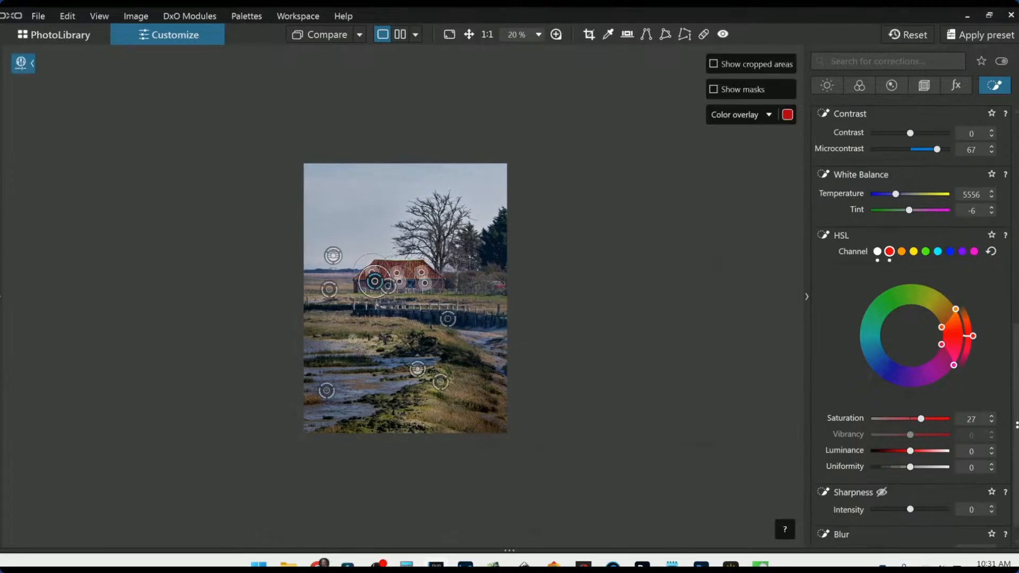
Step: Set the photo's raw white balance temperature to 5856
scroll(405, 299, "up", 1)
scroll(898, 218, "up", 10)
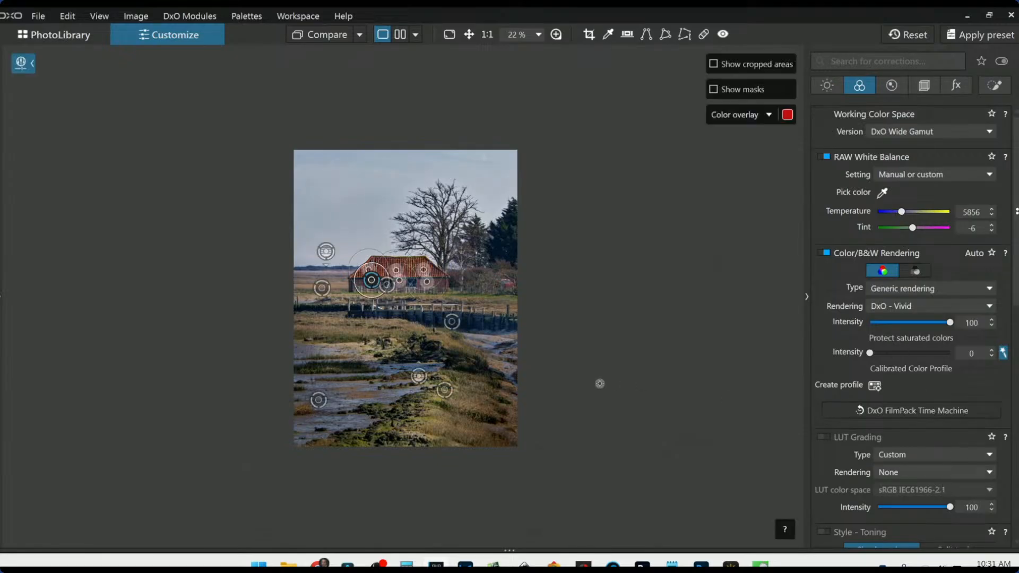
scroll(598, 382, "down", 2)
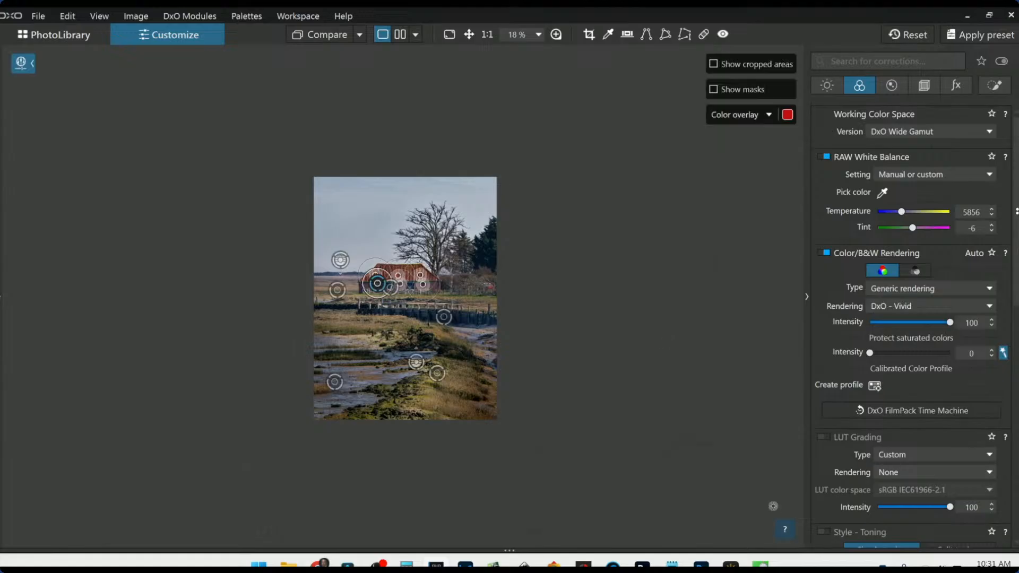
Step: Export the re-edited photo to disk, overwriting the existing exported file
right_click(450, 235)
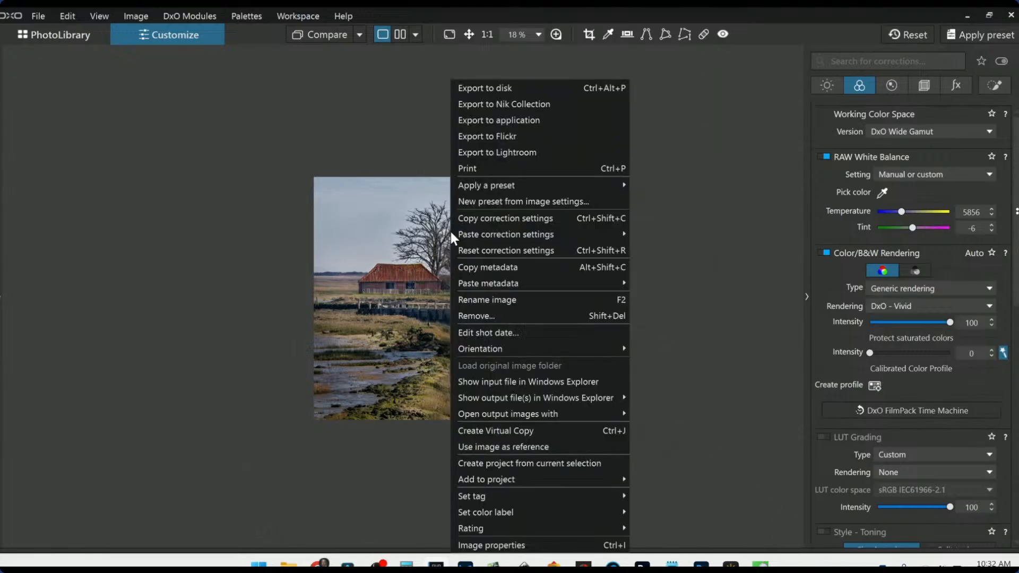
left_click(499, 91)
key("Return")
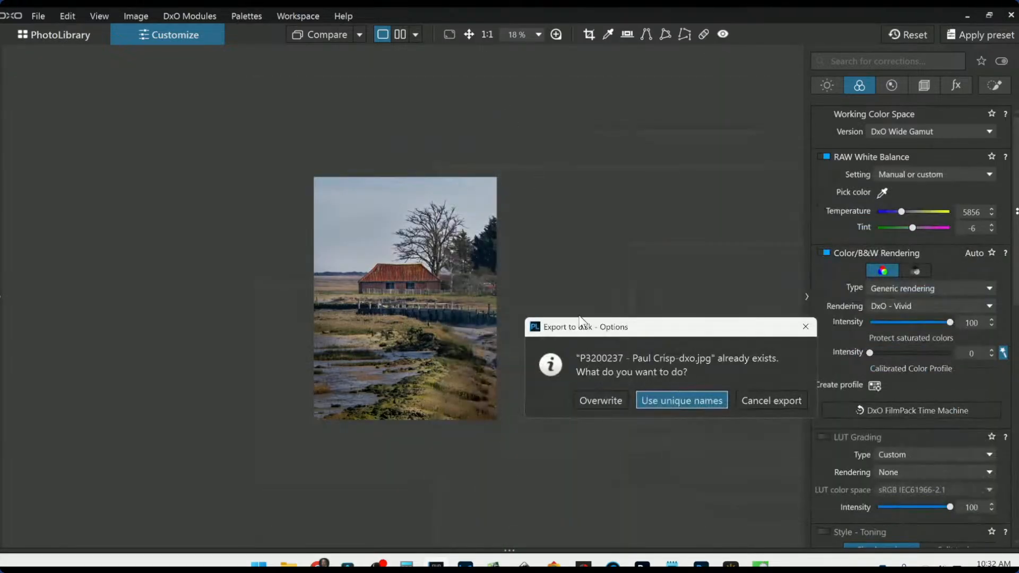
left_click(594, 401)
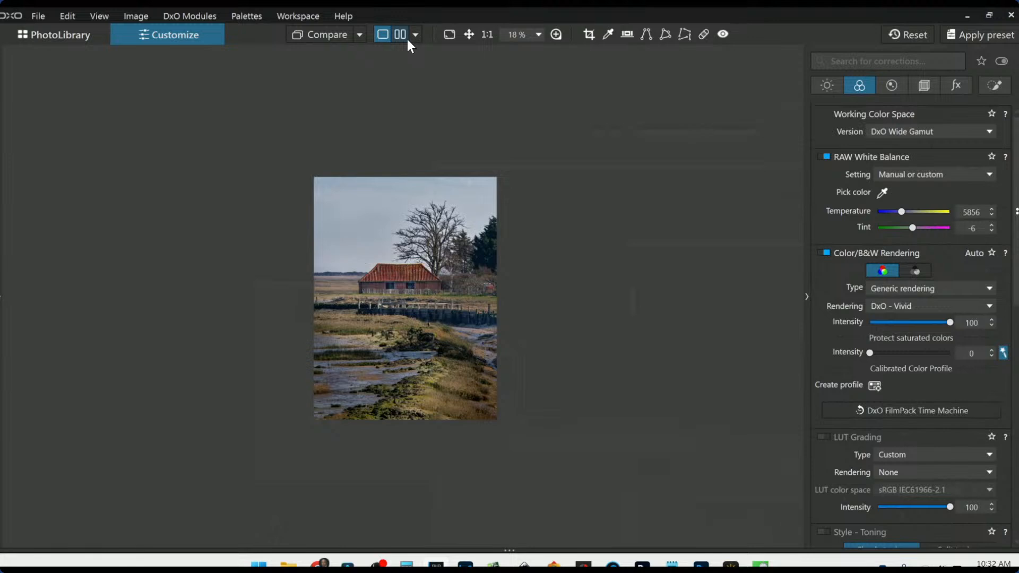
Step: Choose the exported standard output as the image to compare the photo against
scroll(447, 293, "up", 2)
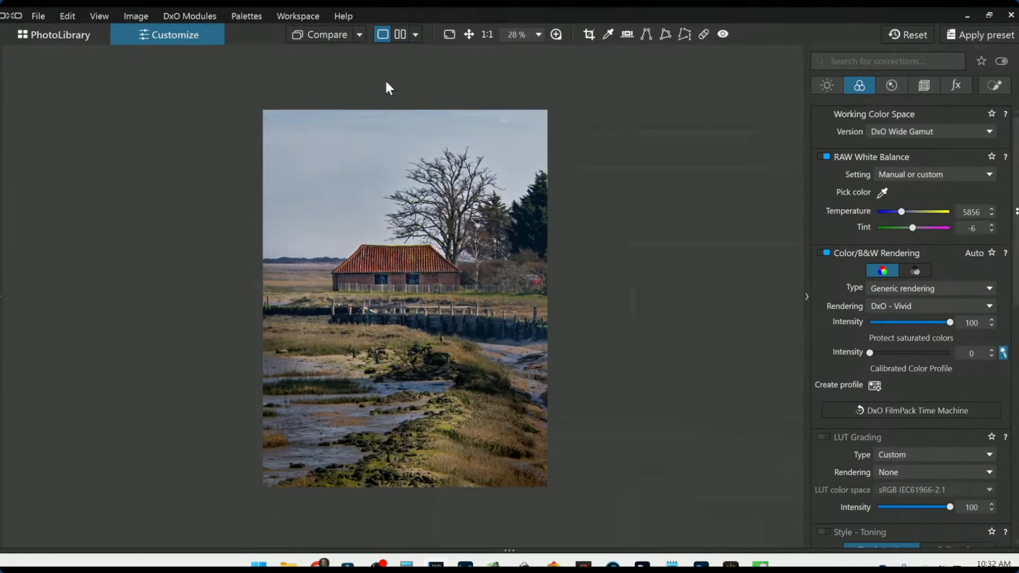
left_click(416, 35)
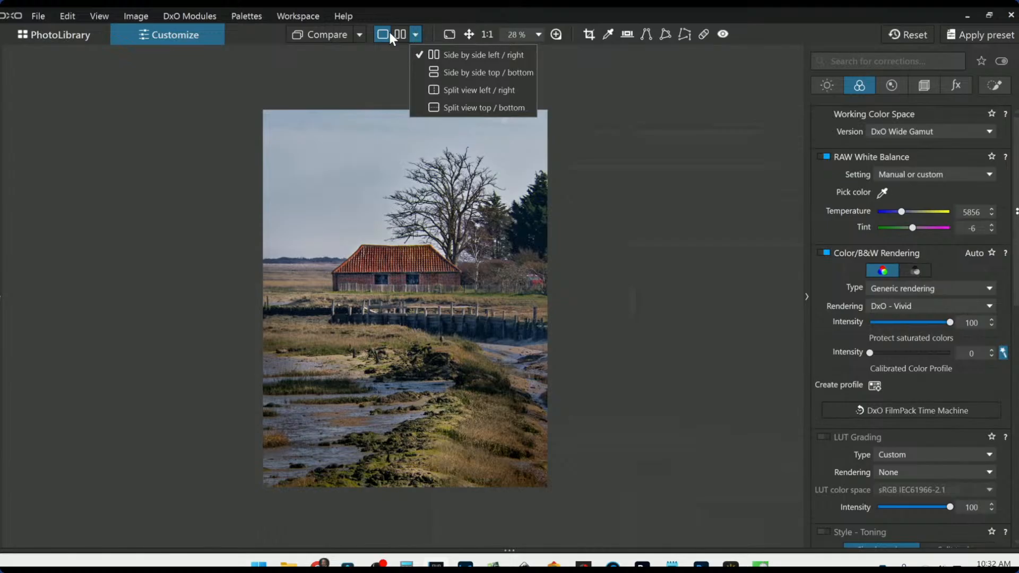
left_click(359, 34)
left_click(359, 34)
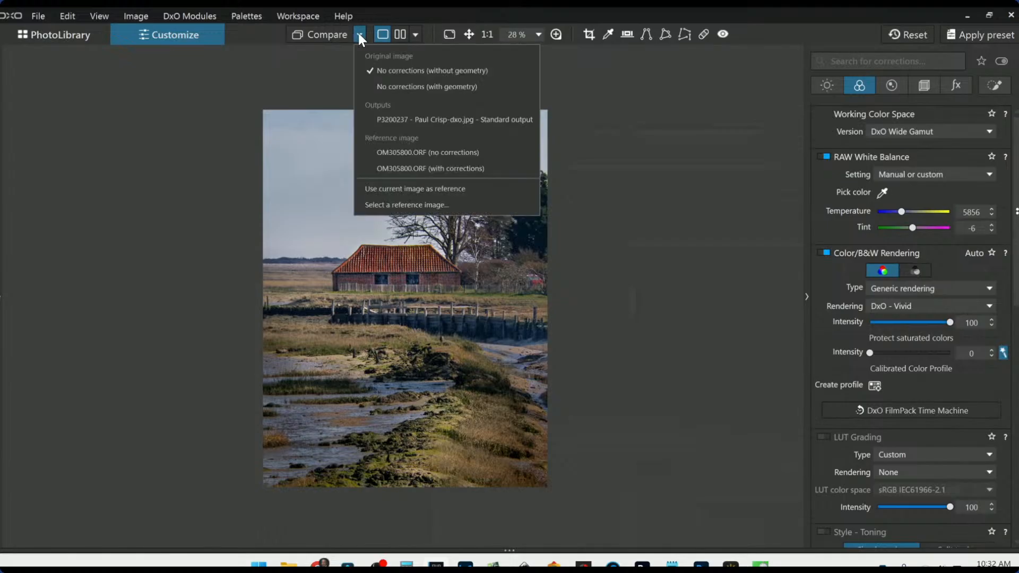
left_click(391, 122)
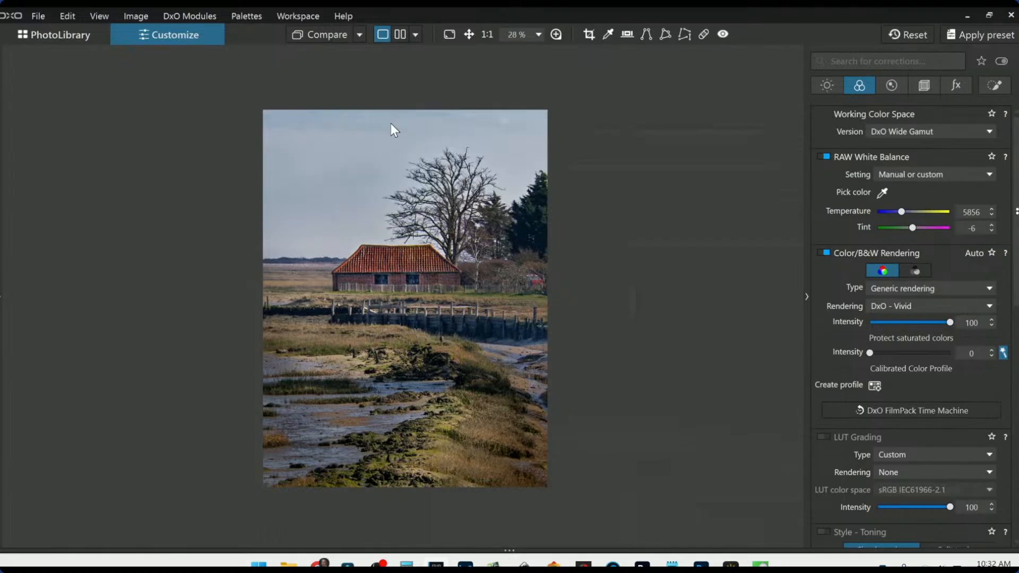
Step: Temporarily reset all corrections, compare the uncorrected photo side by side with the exported version in an enlarged viewing area, and restore the corrections and tools
left_click(918, 34)
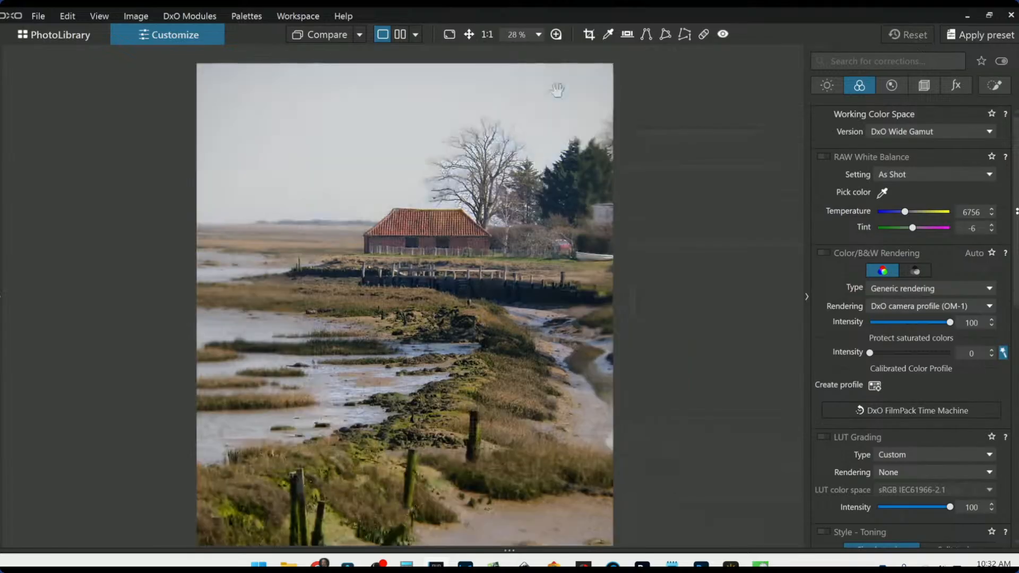
left_click(397, 37)
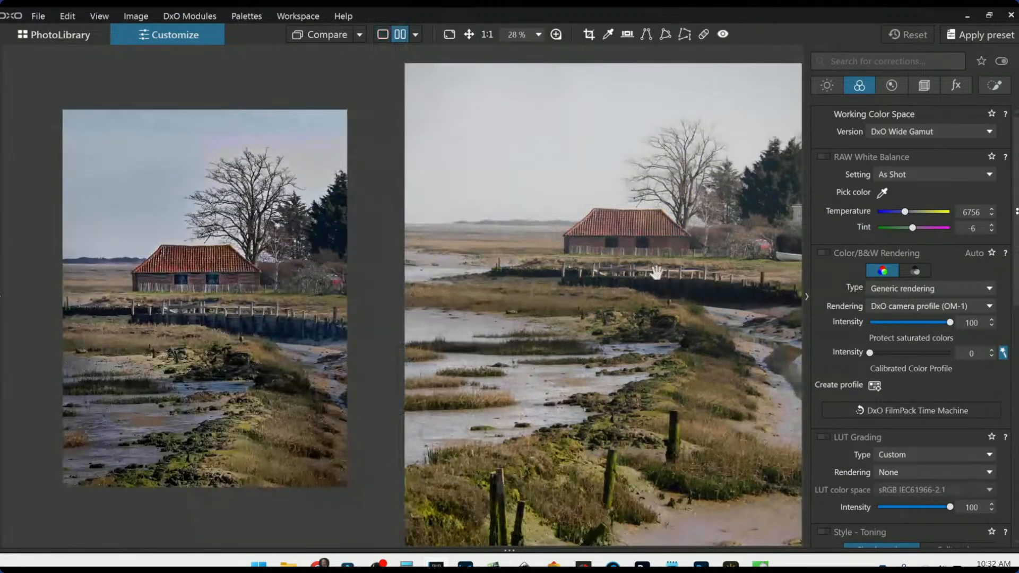
key("F9")
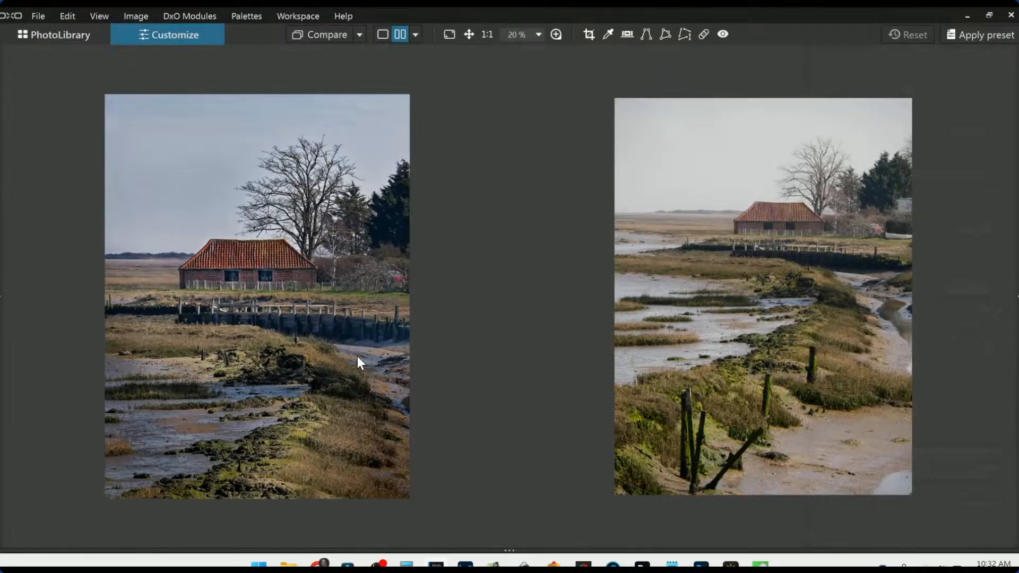
scroll(663, 357, "up", 2)
scroll(662, 358, "down", 1)
scroll(399, 412, "down", 1)
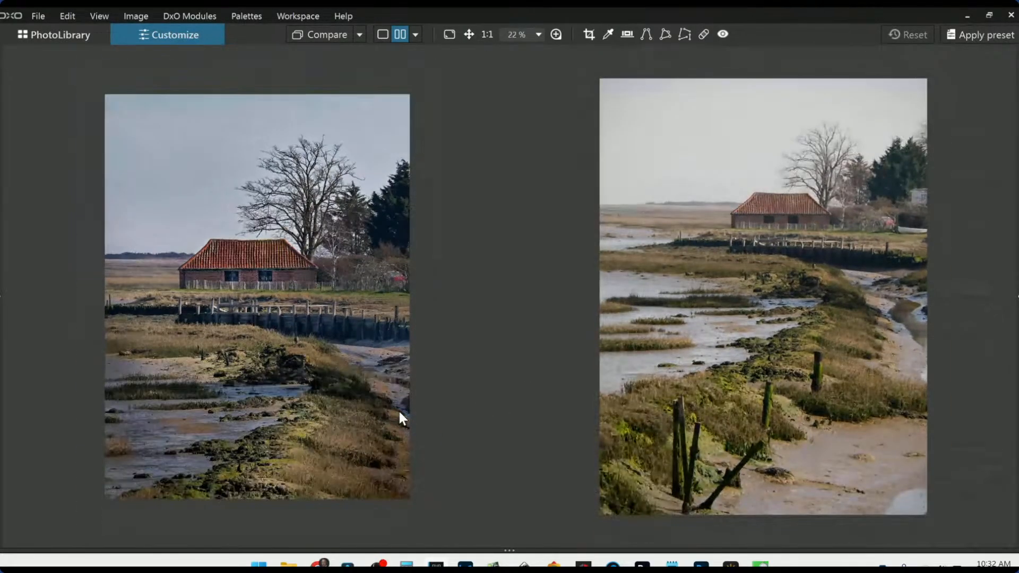
scroll(366, 395, "down", 1)
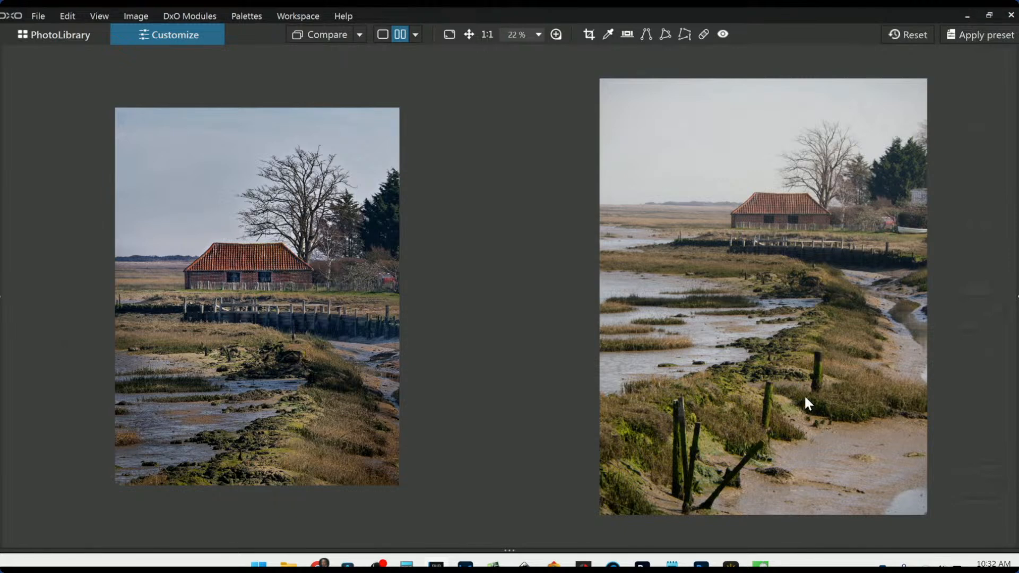
left_click(1015, 296)
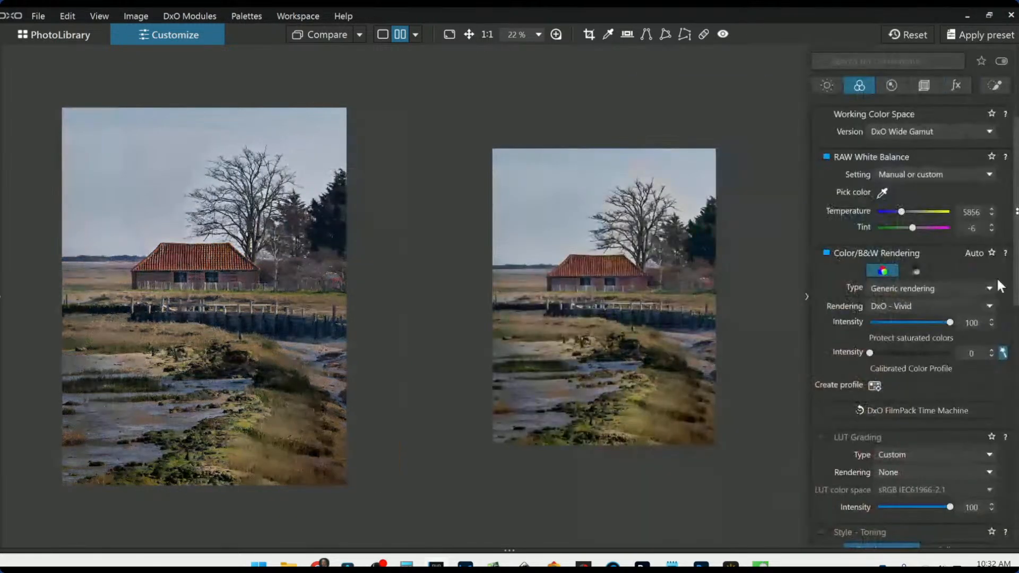
Step: Return to the single-image view and set the photo's global microcontrast to -47
left_click(968, 89)
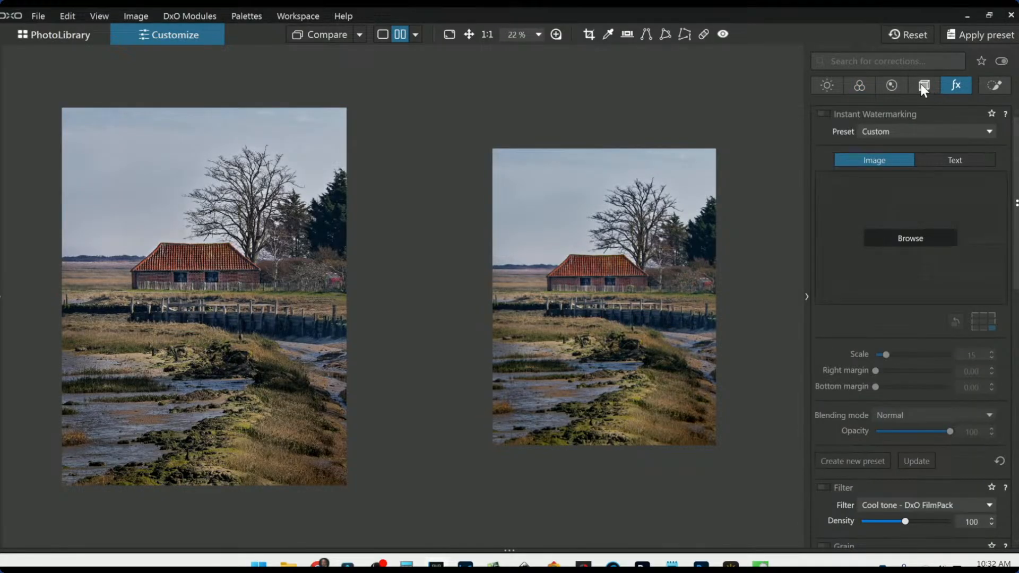
left_click(829, 89)
scroll(835, 405, "down", 3)
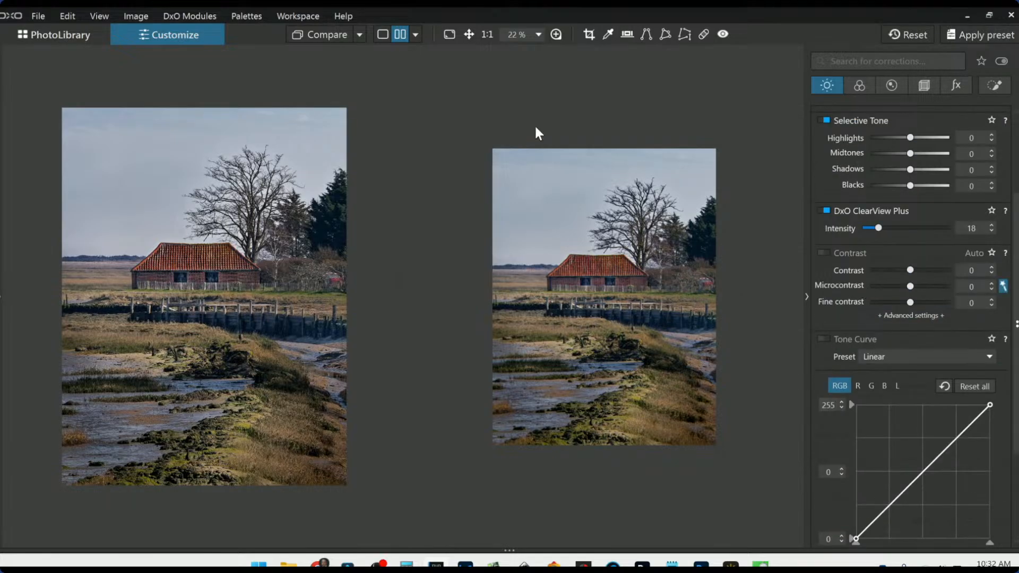
left_click(382, 35)
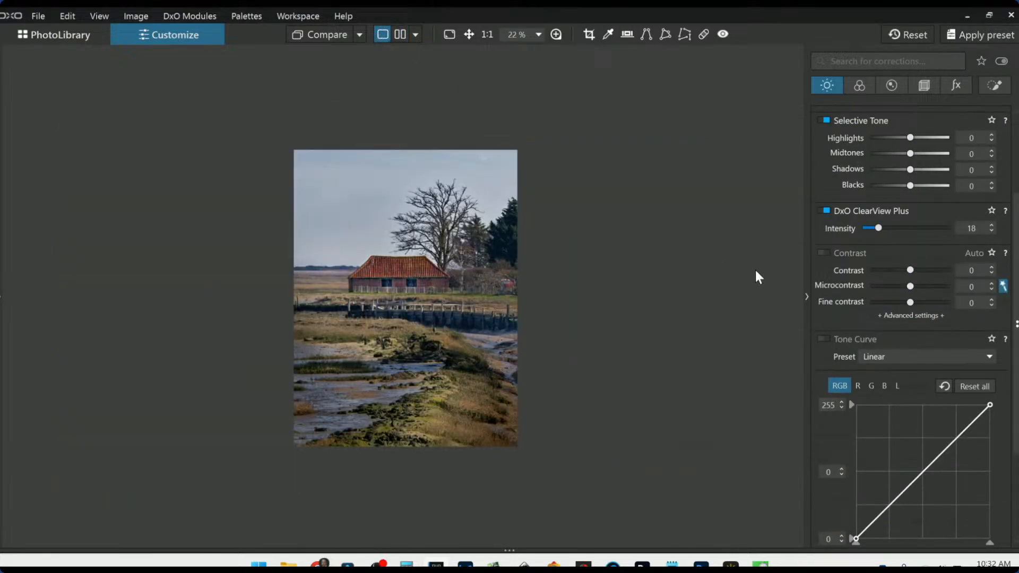
left_click(869, 287)
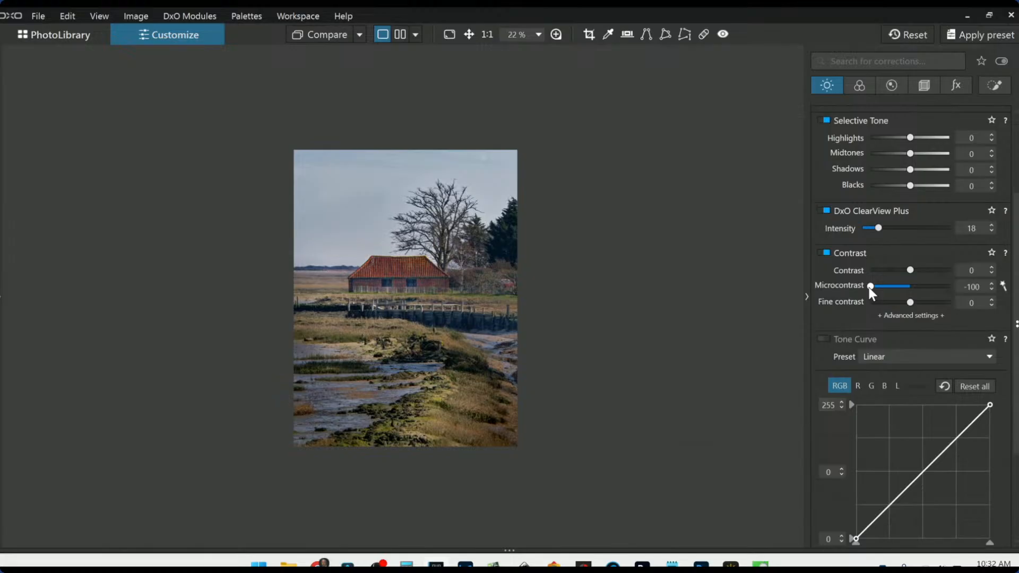
left_click_drag(870, 289, 893, 288)
scroll(380, 302, "up", 3)
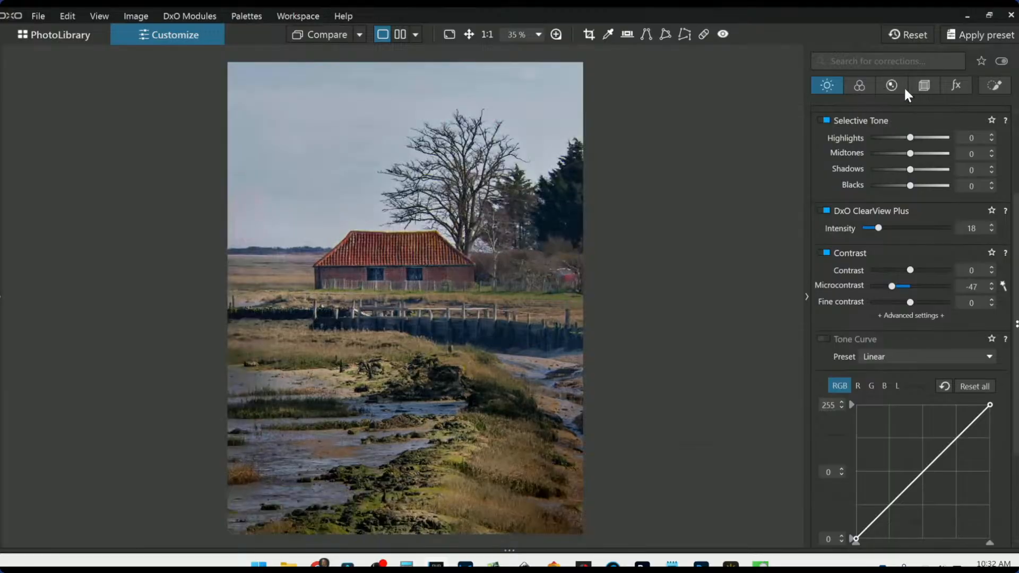
Step: Try a Soft Focus blur at intensity 31 on the marsh photo and switch the blur off again
left_click(956, 88)
scroll(922, 460, "down", 3)
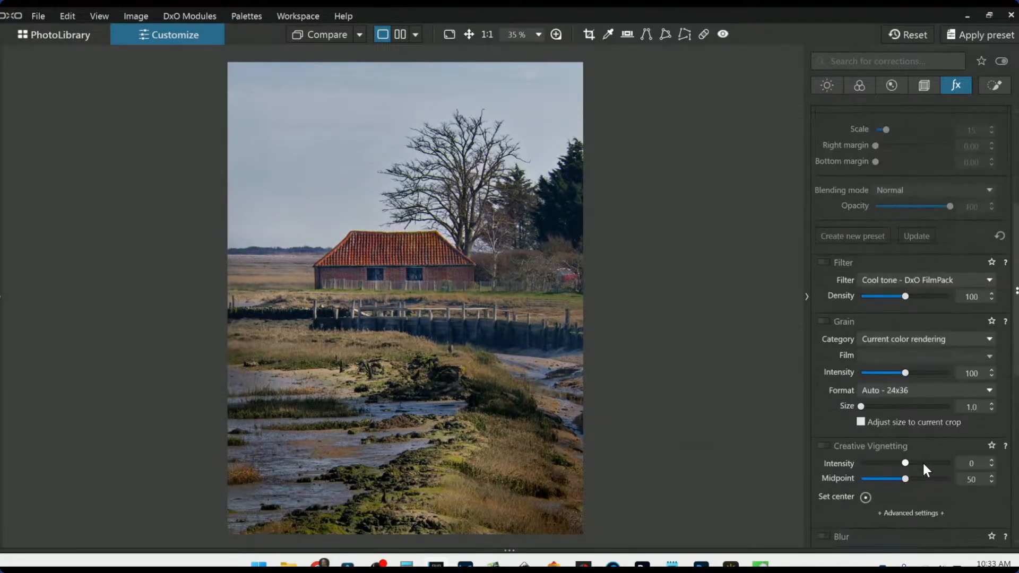
scroll(922, 463, "down", 2)
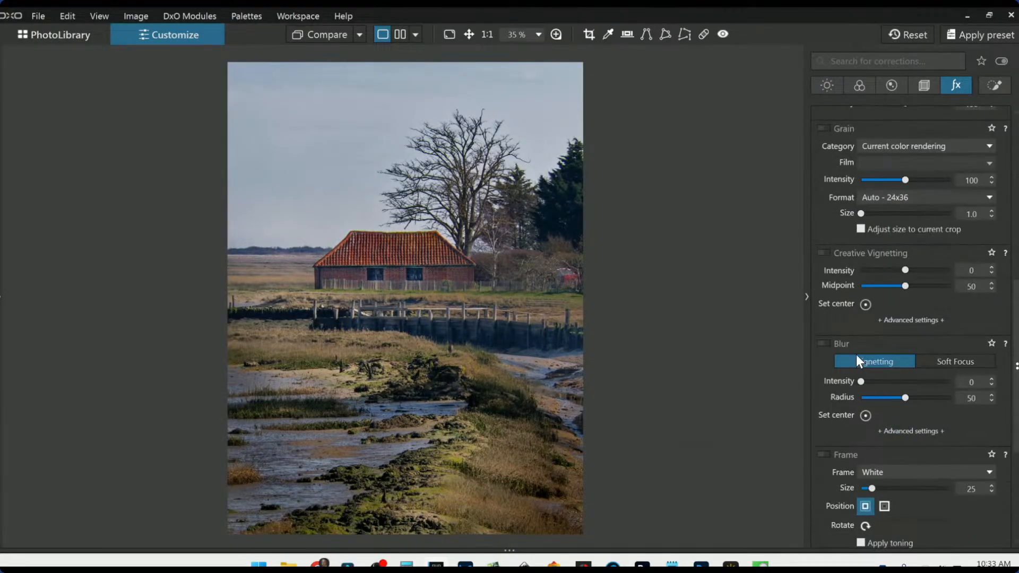
left_click(955, 361)
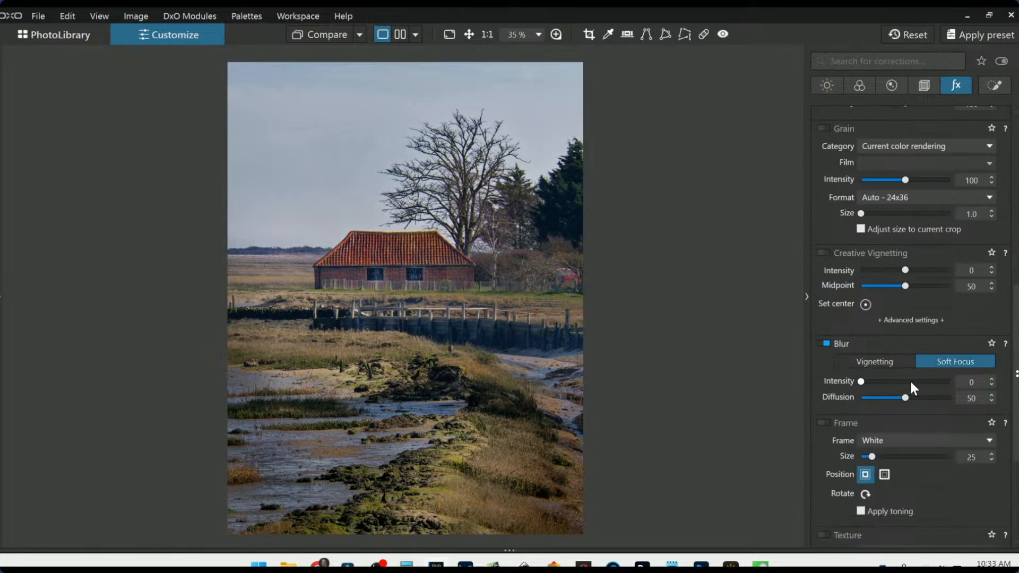
left_click(899, 381)
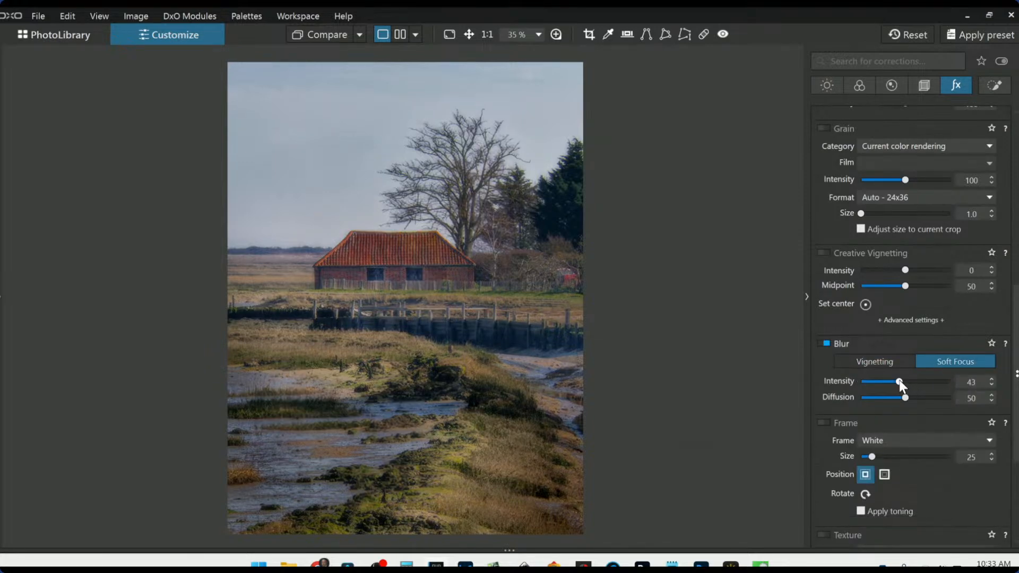
mouse_move(899, 380)
left_mouse_down()
mouse_move(881, 399)
mouse_move(918, 399)
mouse_move(906, 384)
mouse_move(937, 383)
mouse_move(889, 383)
left_mouse_up()
double_click(915, 397)
scroll(358, 396, "down", 1)
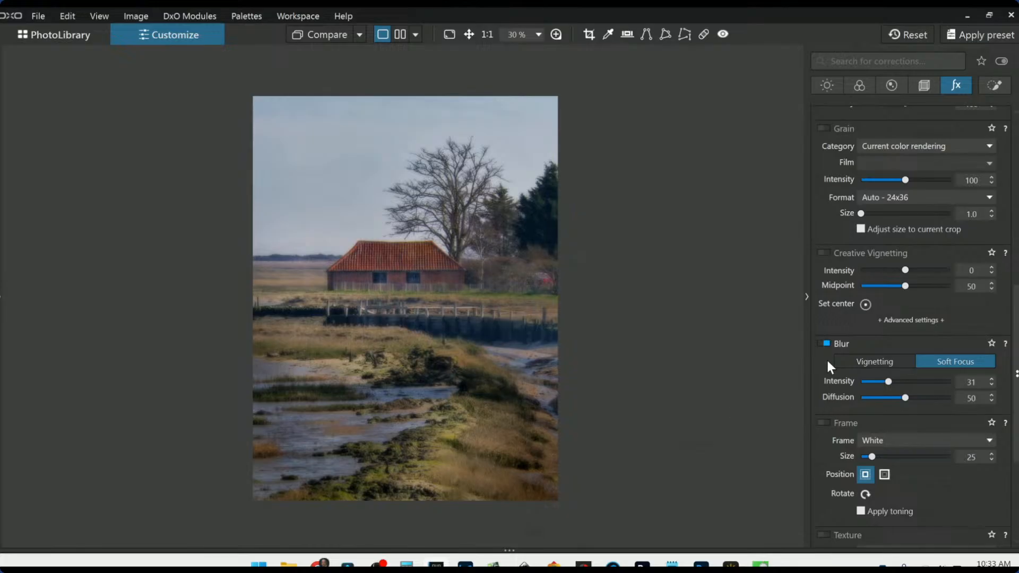
left_click(825, 344)
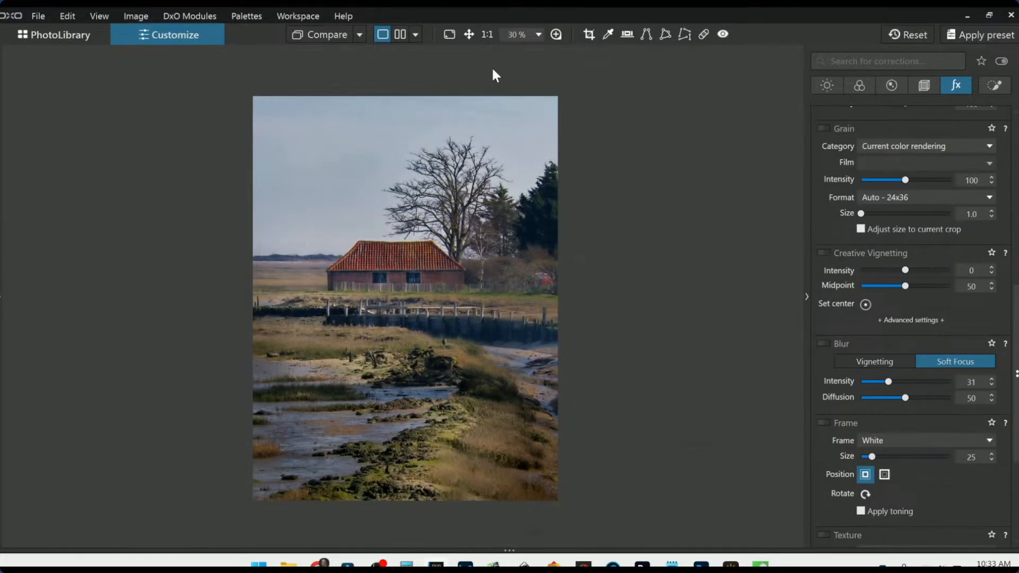
Step: Reset all corrections on the marsh photo and compare it side by side with the exported version in an enlarged viewing area
left_click(906, 35)
left_click(402, 33)
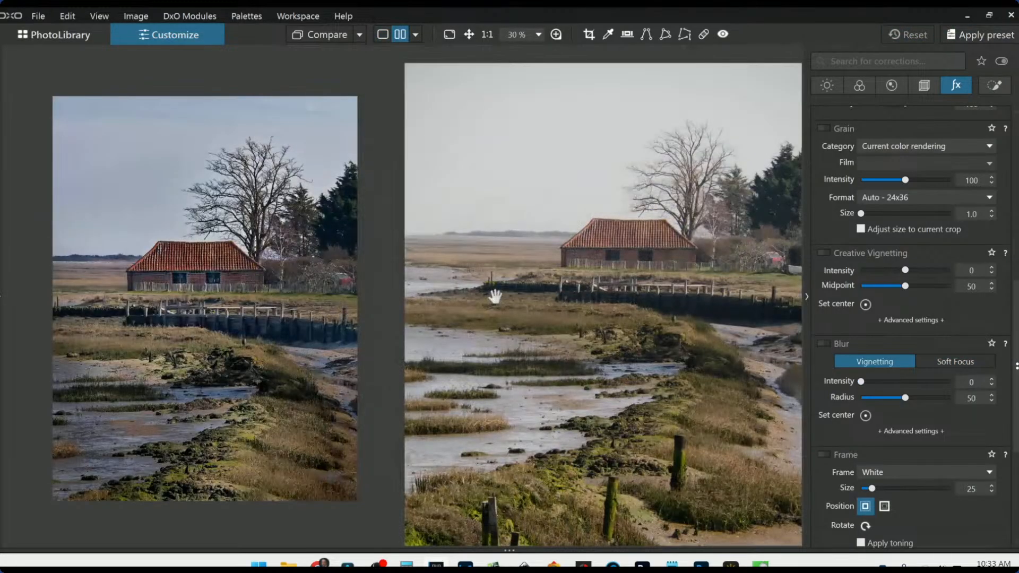
scroll(643, 307, "down", 2)
key("F9")
scroll(726, 332, "down", 1)
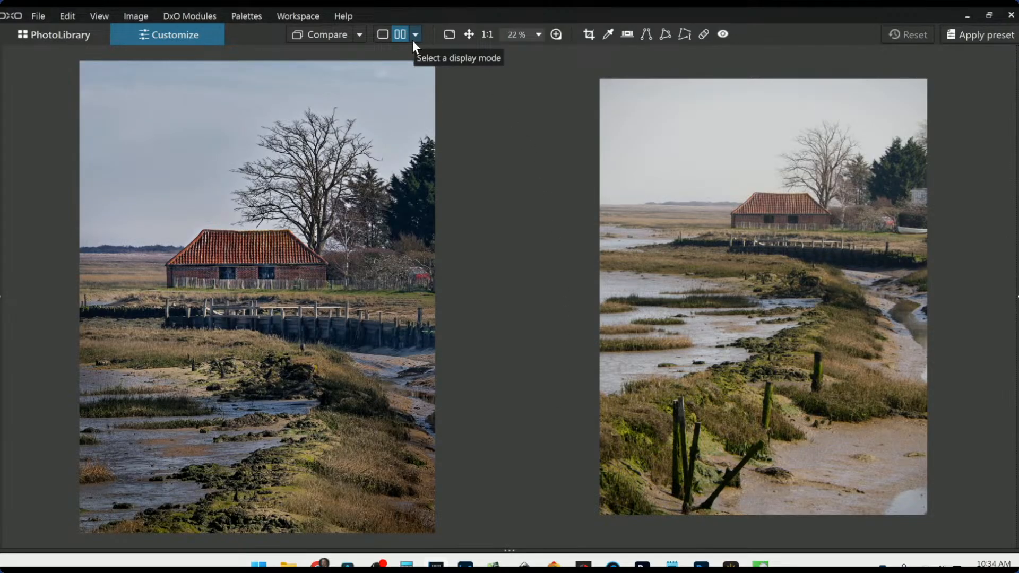
Step: Return to the photo library and preview the bird nest photo in the single-image view
left_click(65, 40)
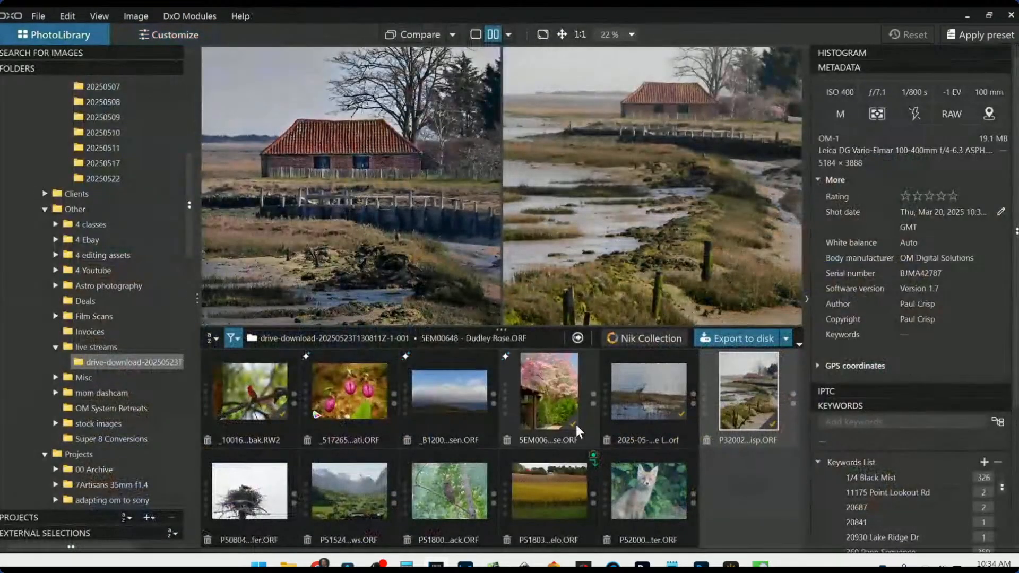
left_click(272, 518)
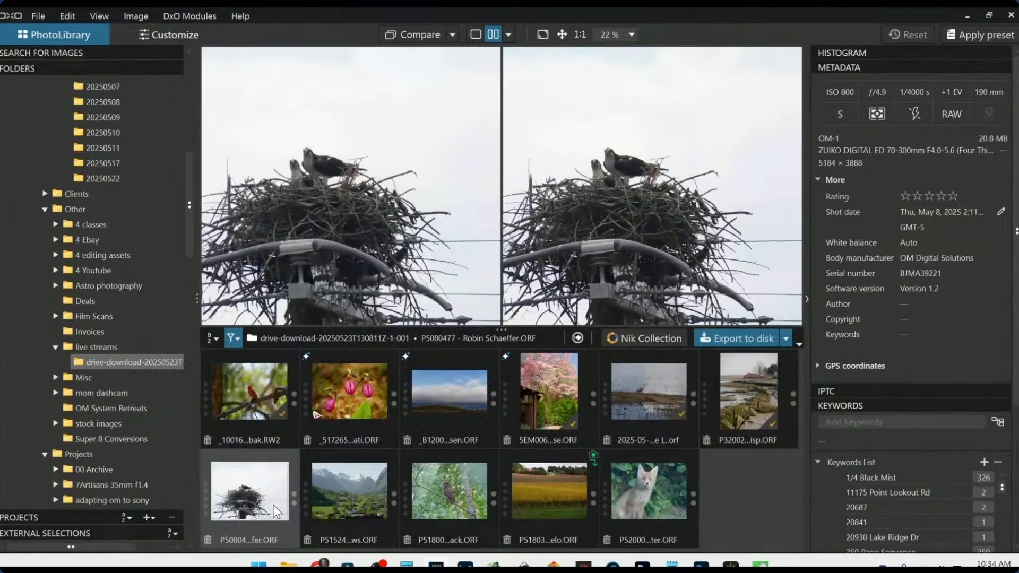
left_click(476, 34)
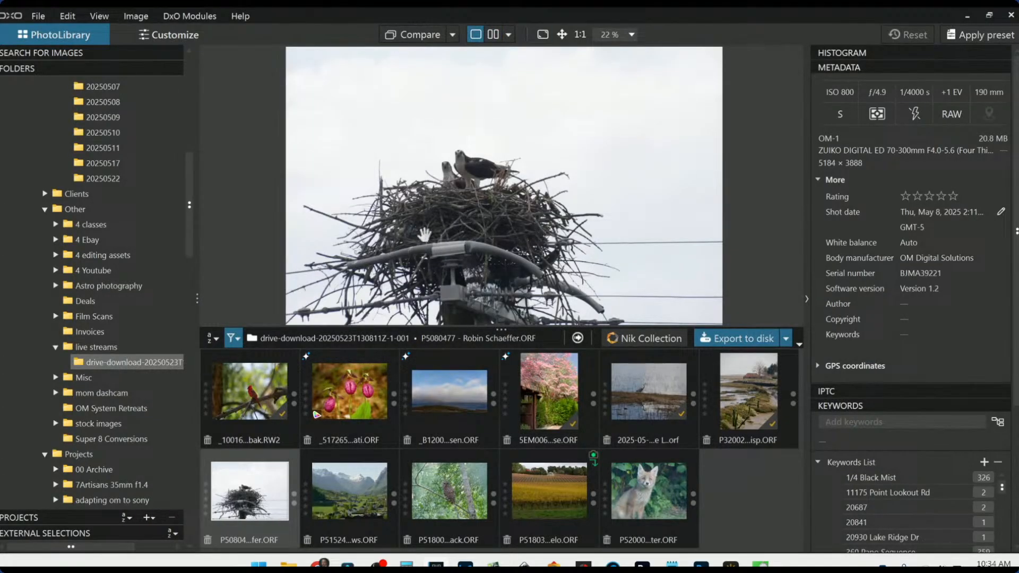
scroll(424, 234, "down", 1)
scroll(425, 235, "down", 1)
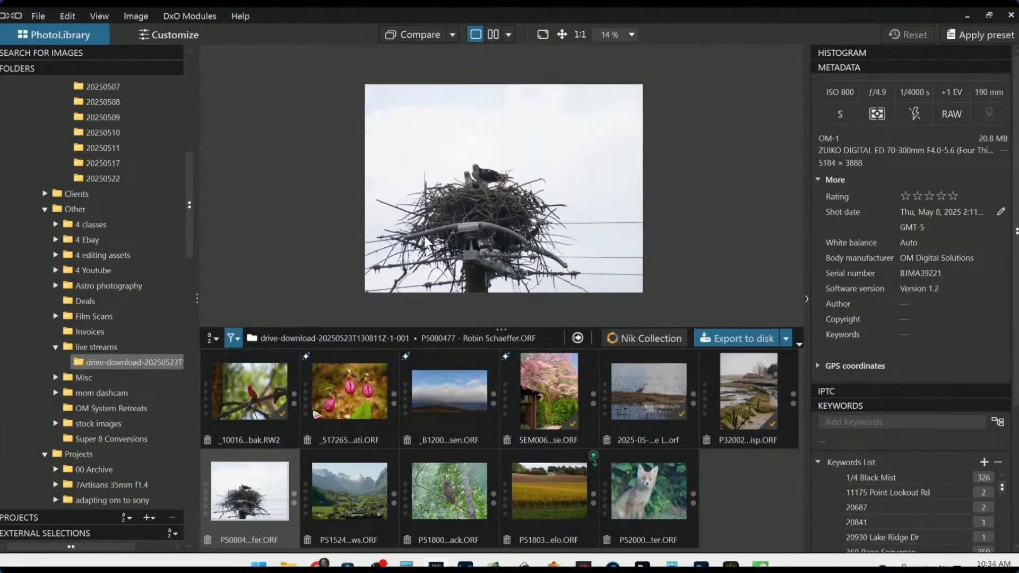
scroll(473, 272, "up", 1)
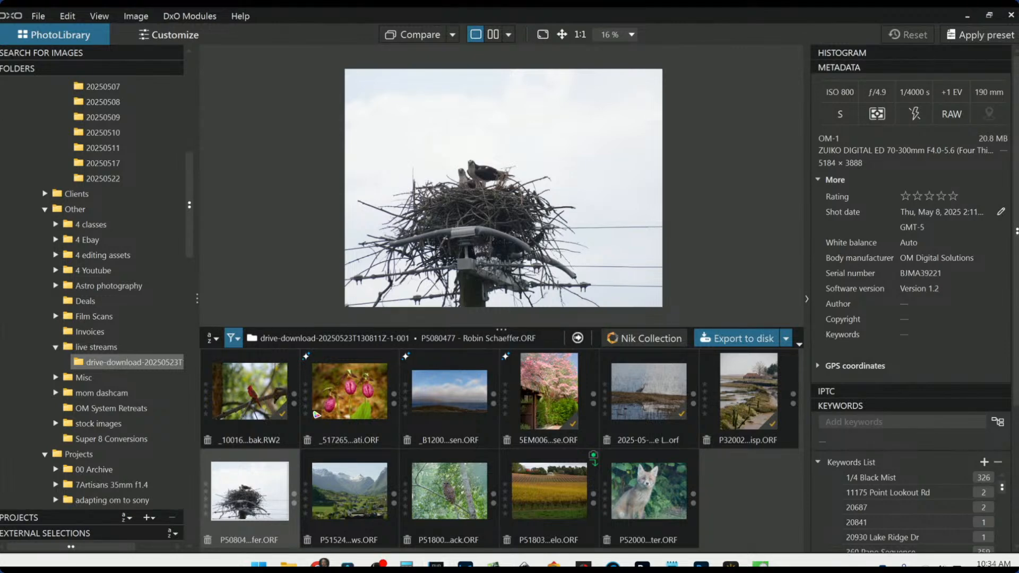
Step: Open the barred owl photo for customizing and bring back the correction and metadata palettes
left_click(428, 488)
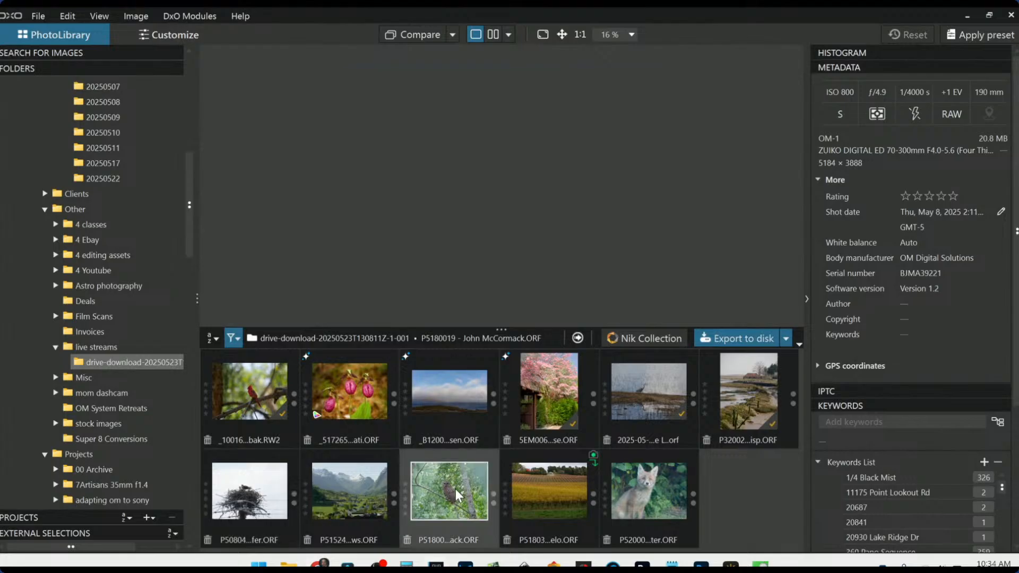
double_click(456, 488)
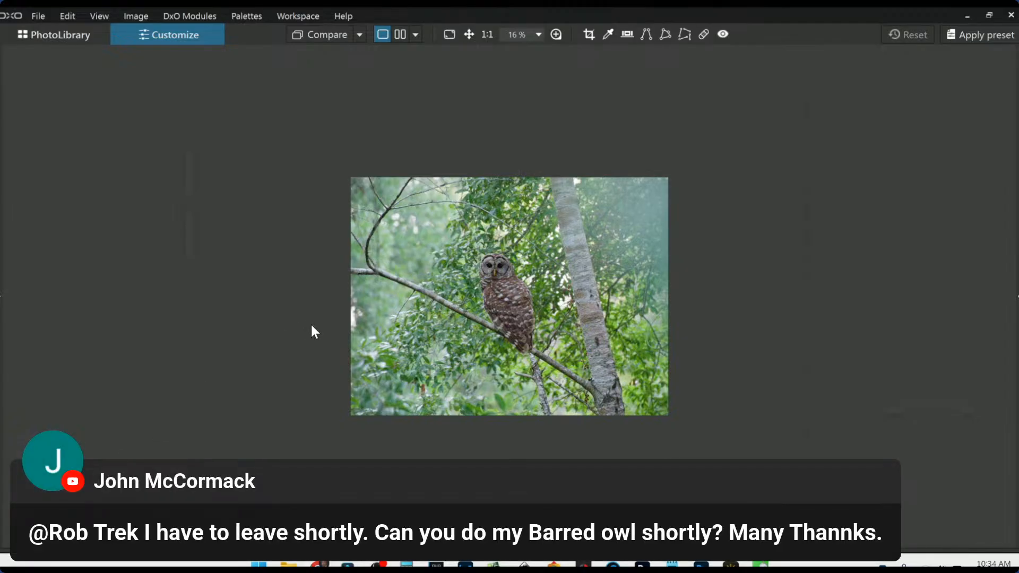
key("F9")
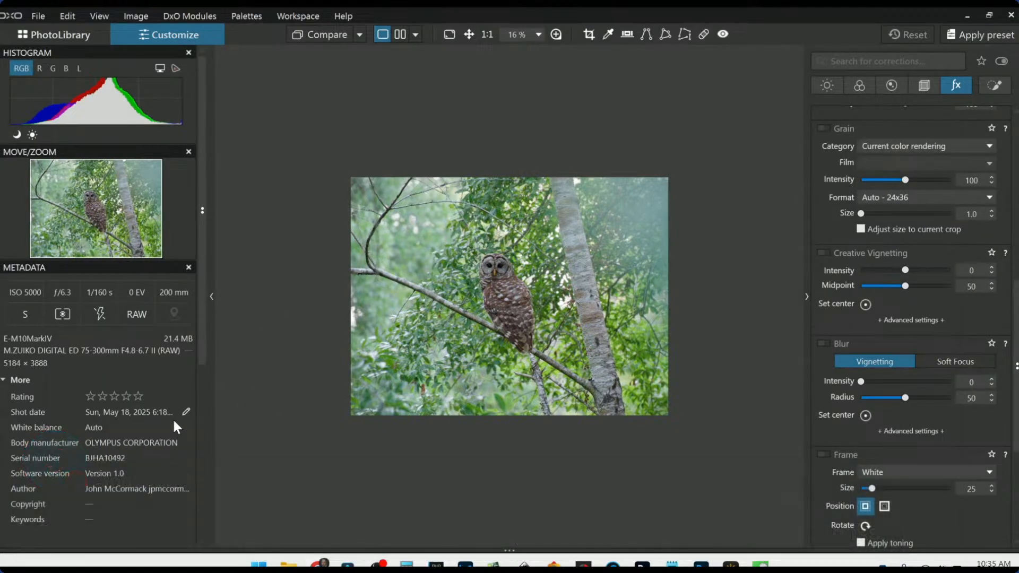
scroll(531, 315, "up", 2)
scroll(530, 315, "up", 1)
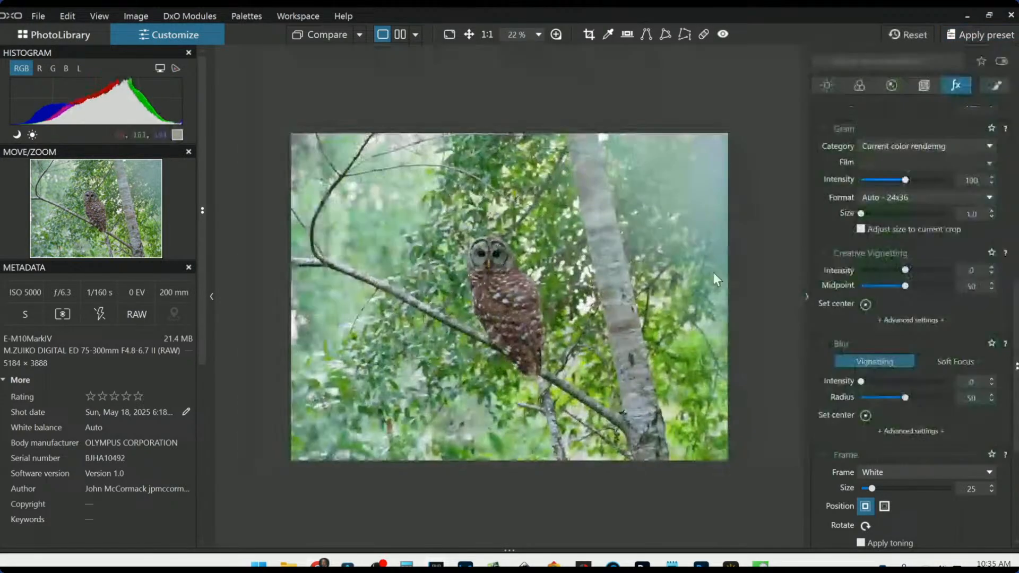
Step: Crop the photo to a 1 × 1 square of about 2157 × 2157 px framing the owl and part of its branch
left_click(923, 86)
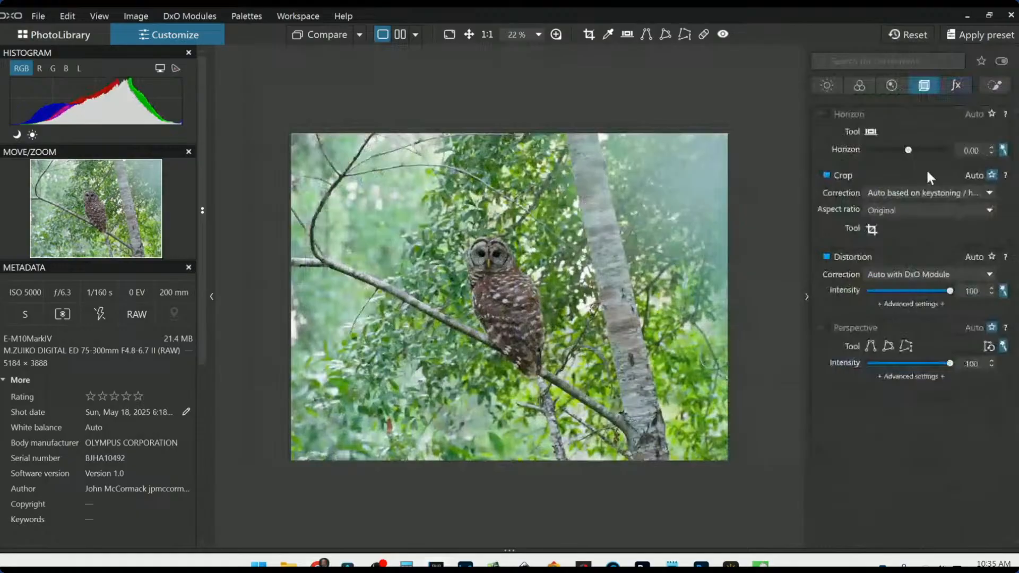
left_click(909, 213)
left_click(903, 247)
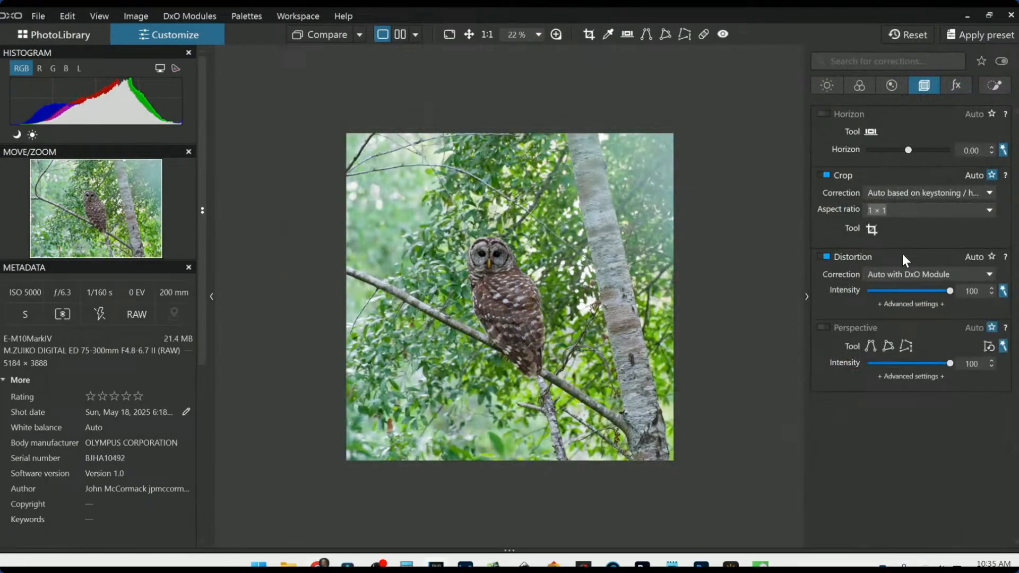
left_click(871, 229)
left_click_drag(727, 285, 575, 295)
left_click_drag(337, 260, 349, 262)
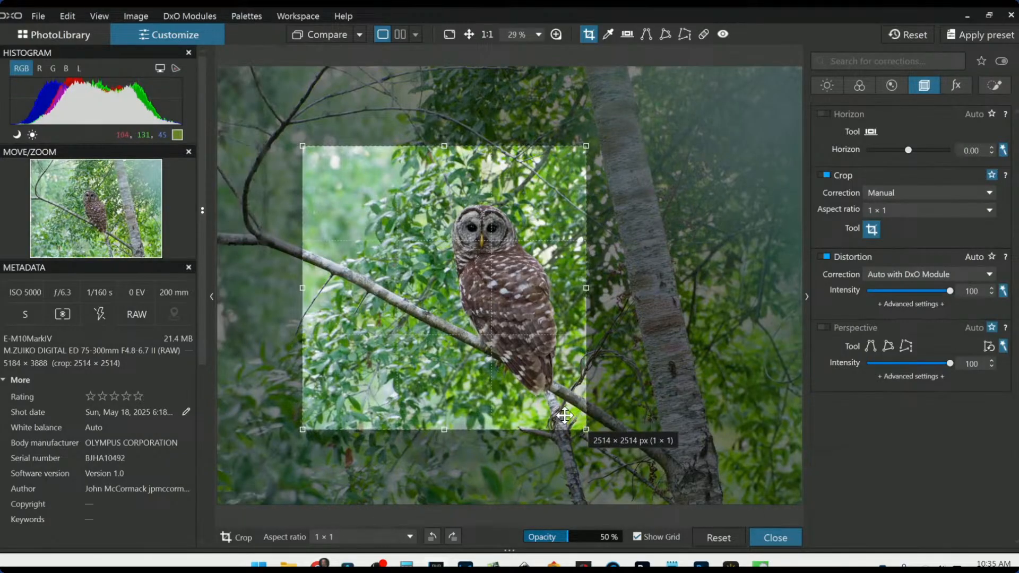
left_click_drag(564, 415, 589, 411)
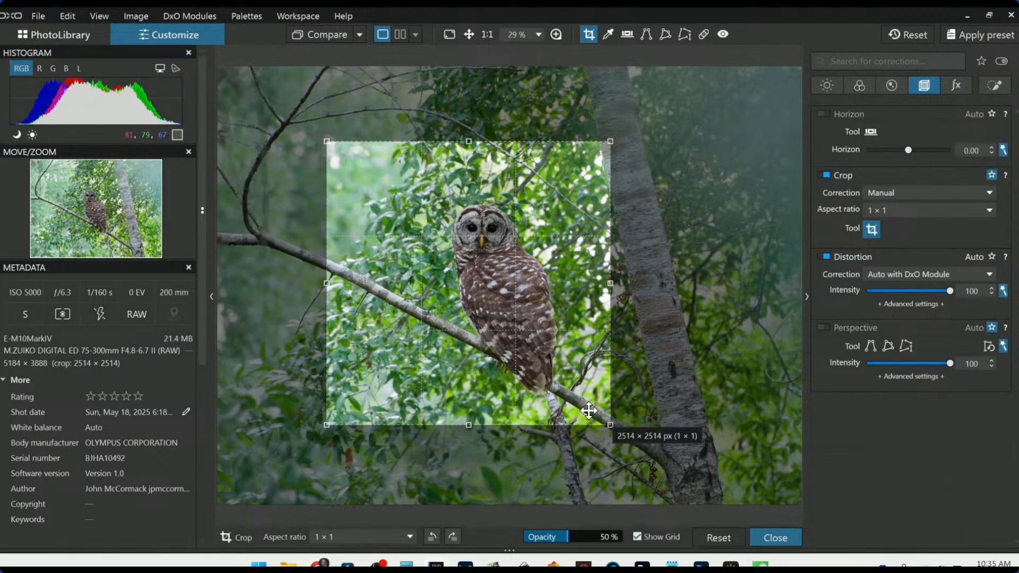
left_click_drag(326, 142, 359, 172)
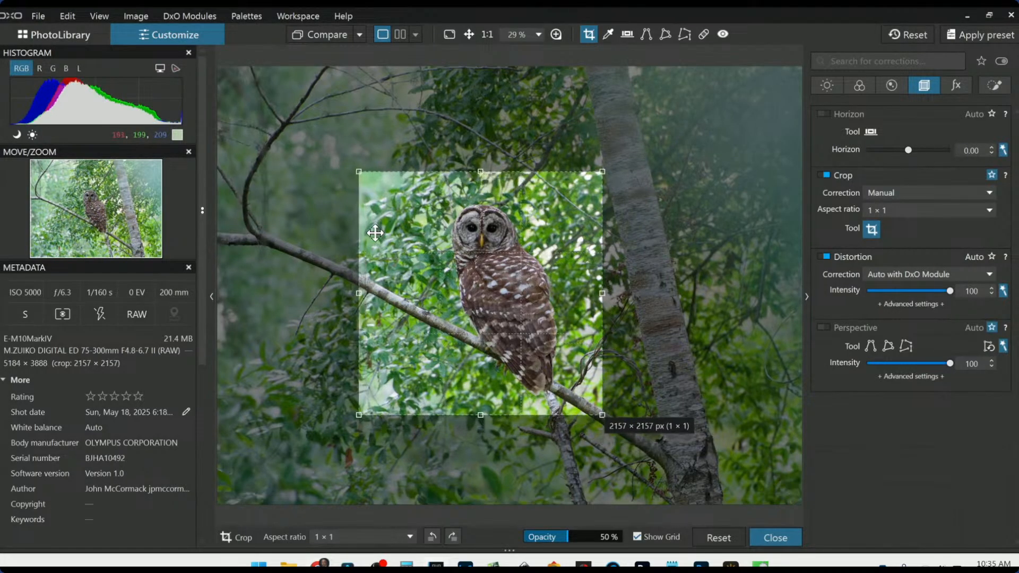
left_click_drag(375, 233, 365, 227)
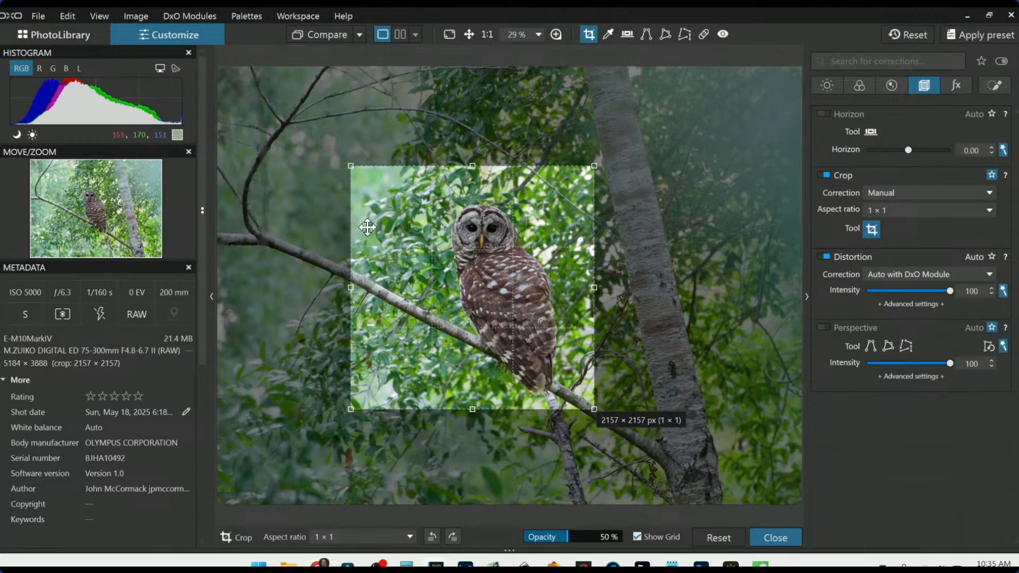
key("Return")
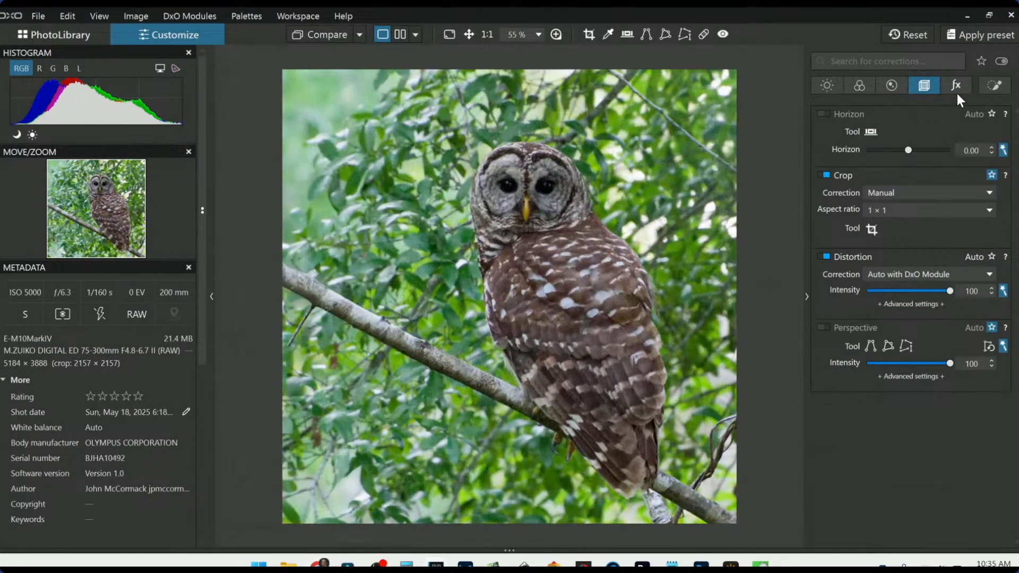
Step: Add a control point local adjustment on both of the owl's eyes and shrink each point's radius to the eye area
left_click(988, 87)
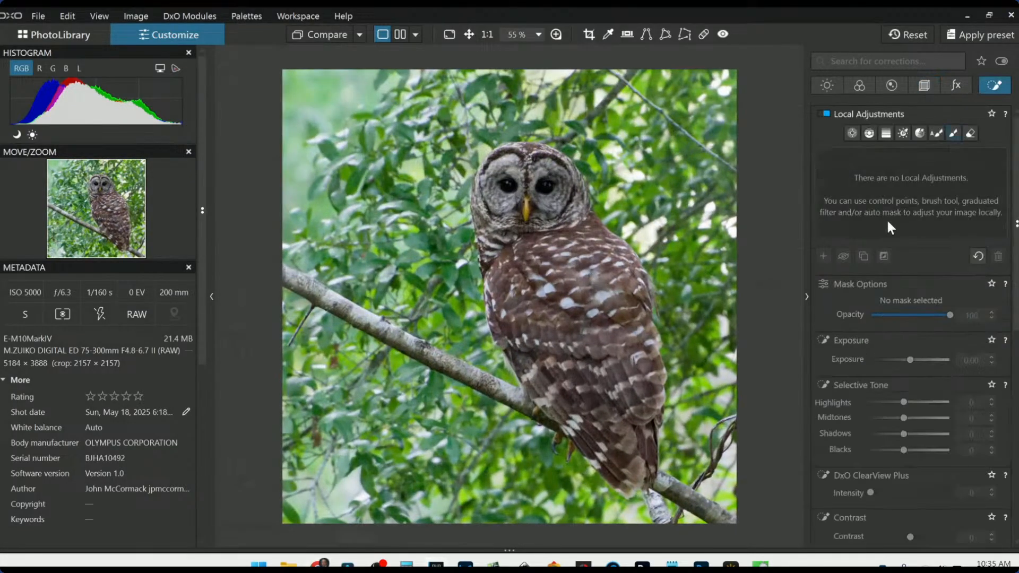
left_click(850, 133)
left_click(507, 189)
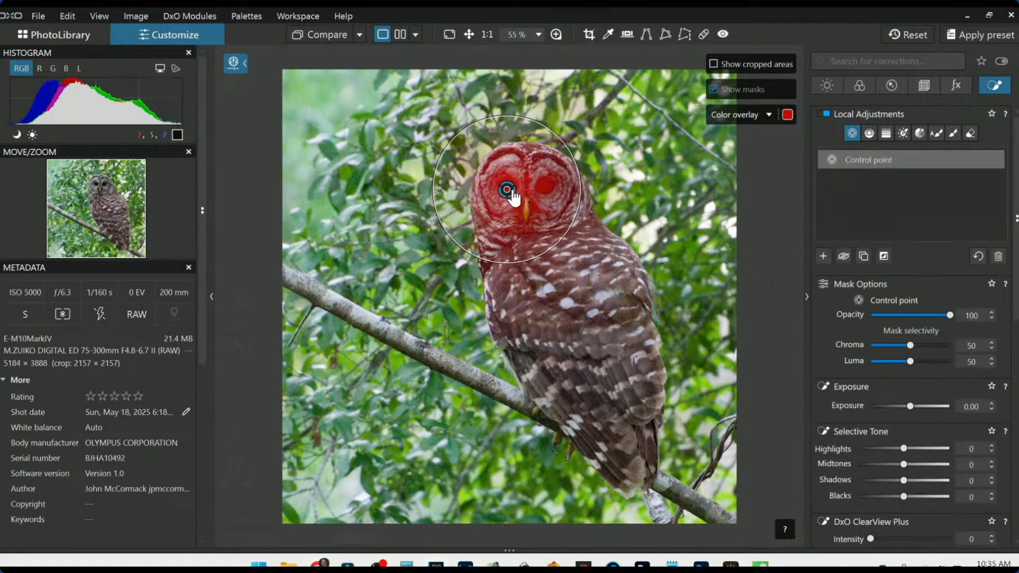
scroll(507, 189, "up", 2)
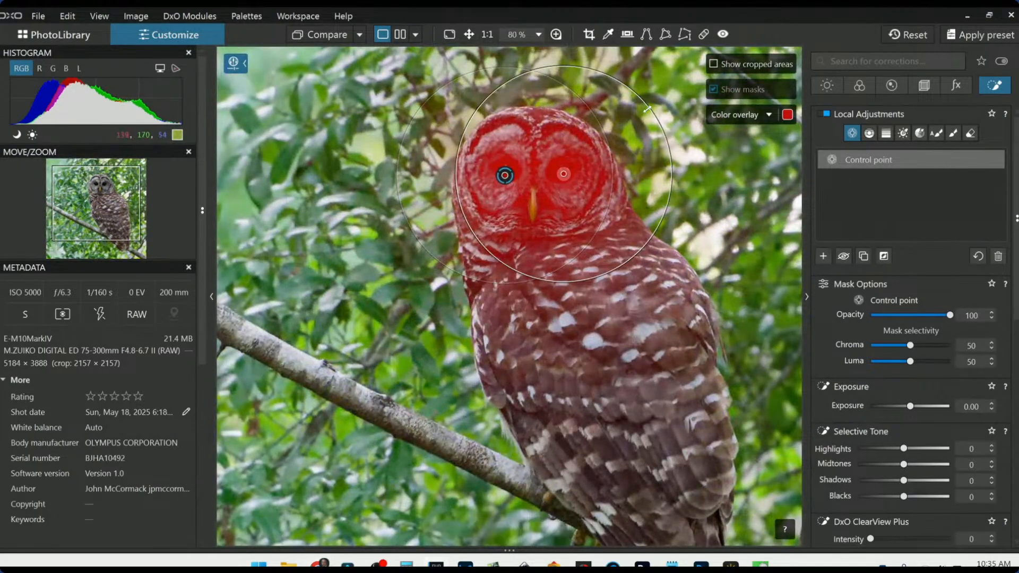
left_click_drag(650, 109, 591, 157)
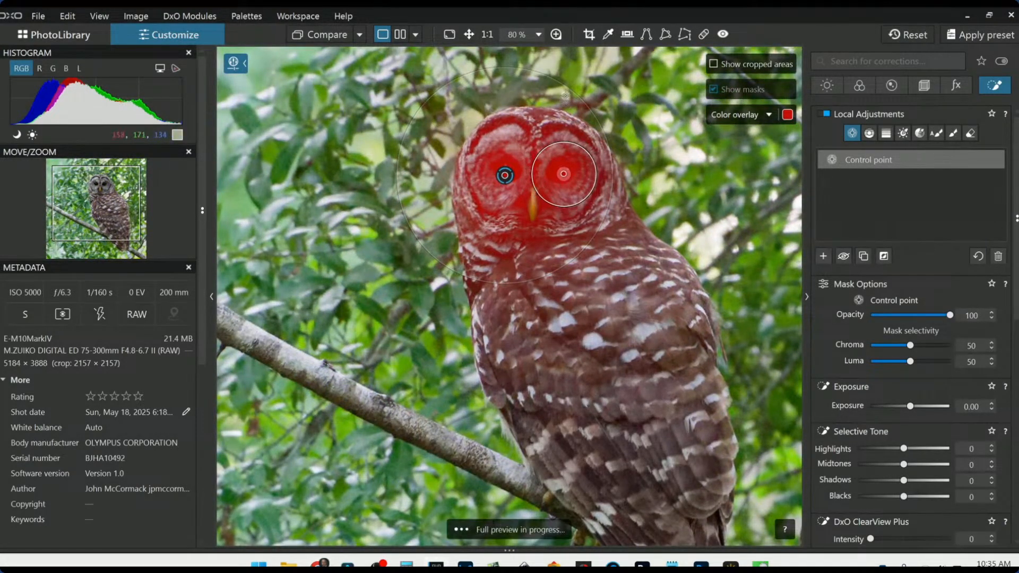
left_click_drag(565, 91, 505, 154)
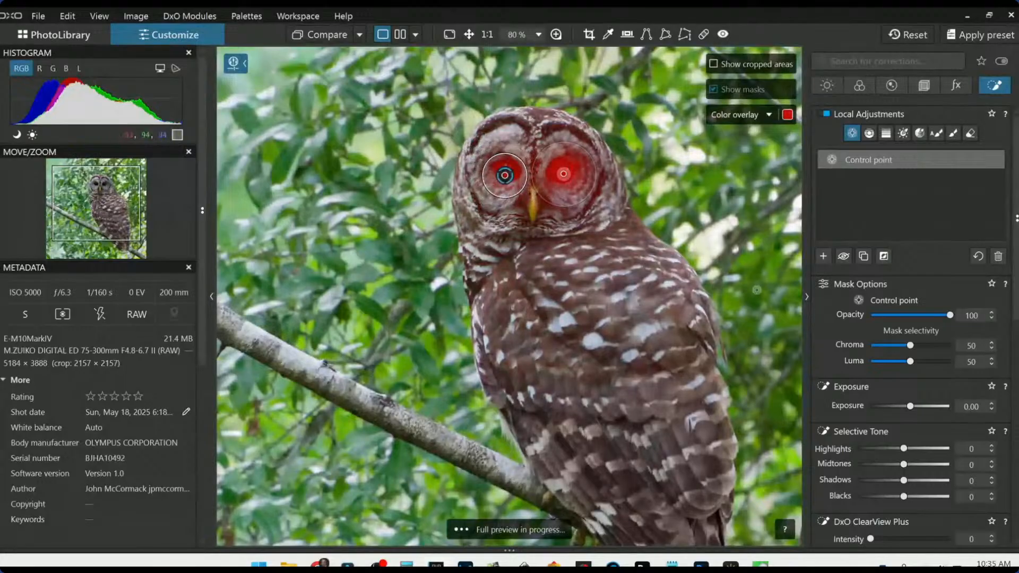
Step: Set the eye adjustment's shadows to 73, DxO ClearView Plus intensity to 67 and microcontrast to 66
left_click_drag(924, 480, 937, 481)
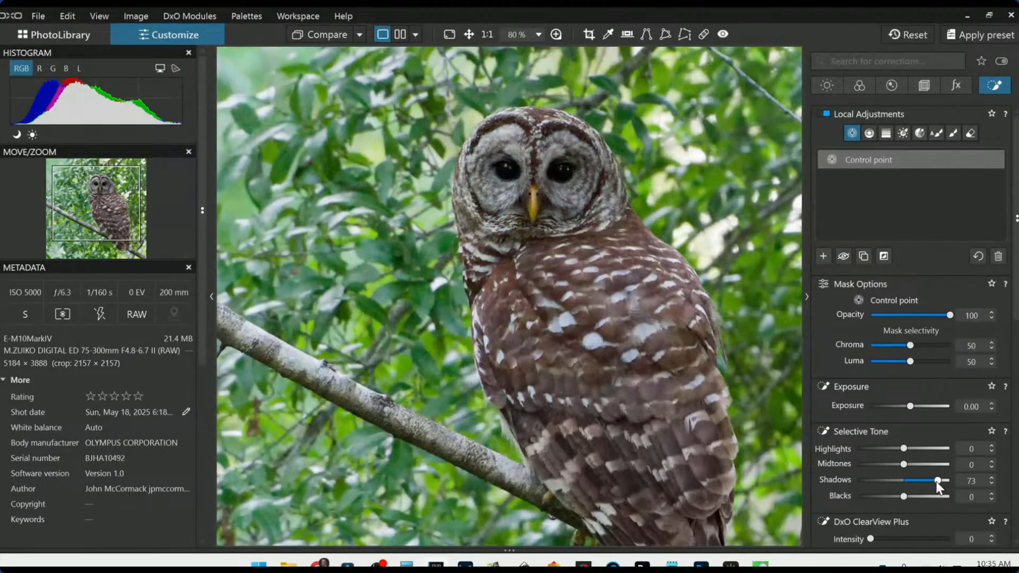
scroll(863, 426, "down", 2)
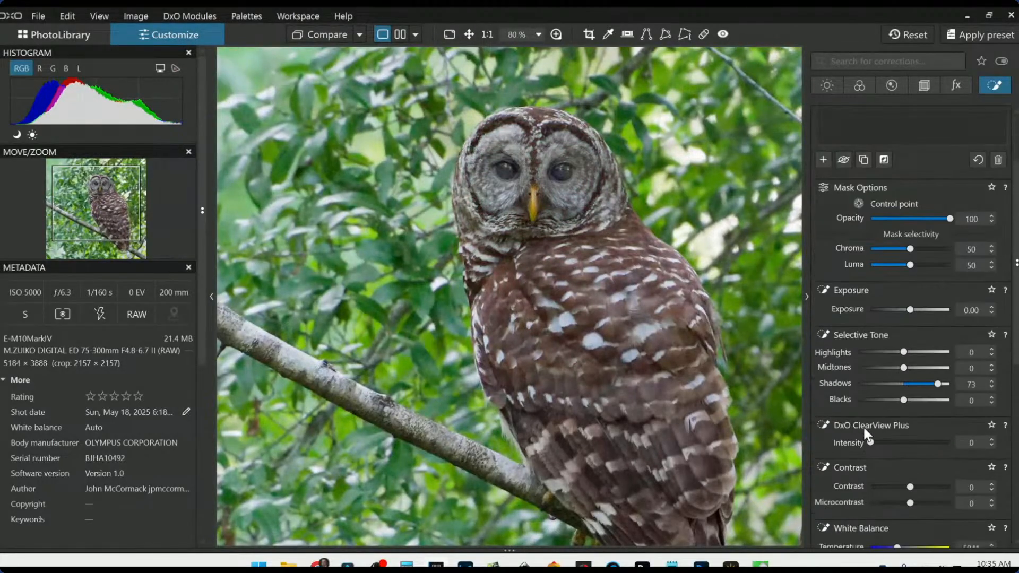
left_click(922, 442)
scroll(861, 466, "down", 1)
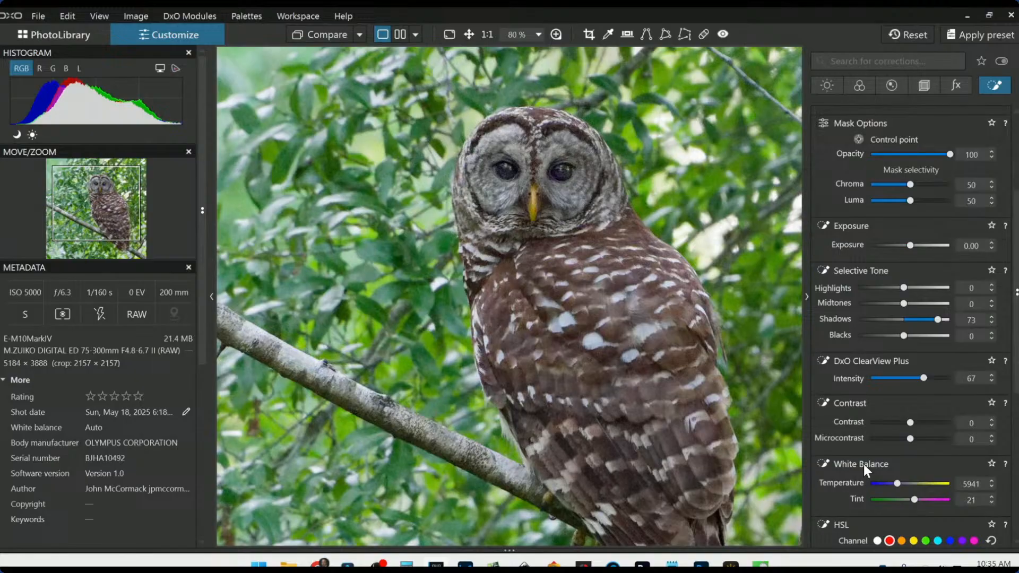
left_click(932, 440)
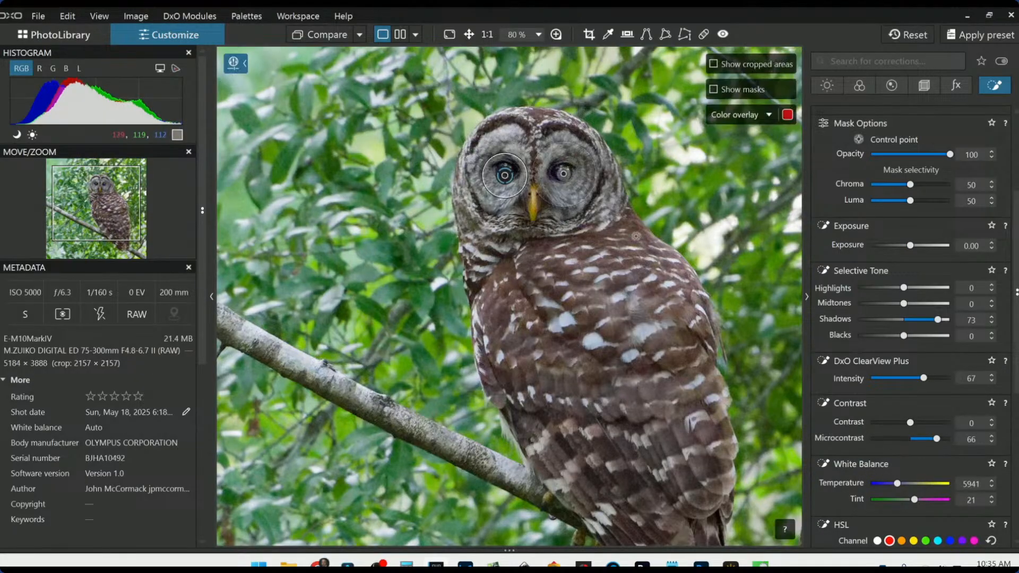
Step: Warm the eye adjustment's white balance temperature slightly and deselect the mask
scroll(845, 381, "down", 1)
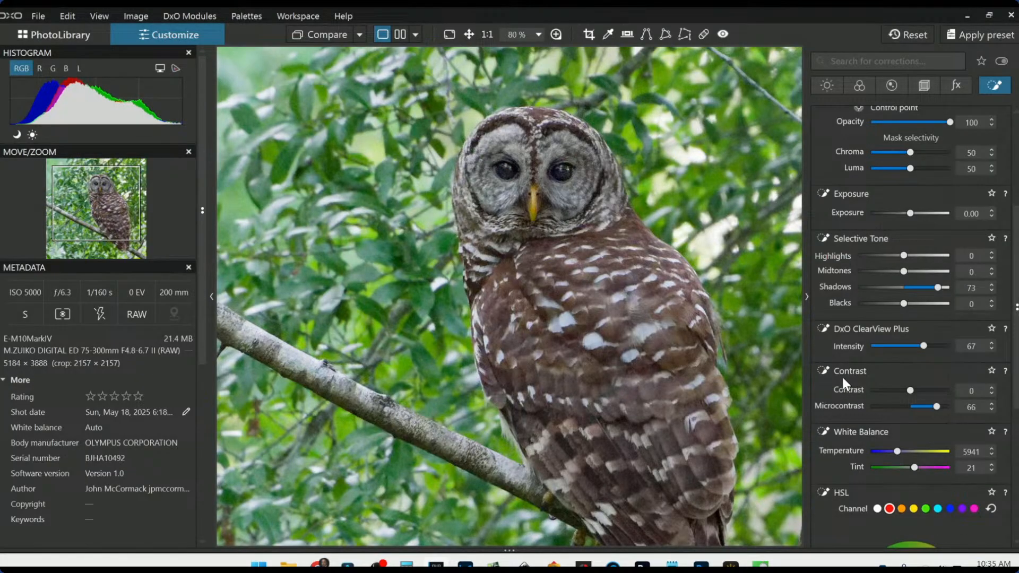
left_click_drag(897, 452, 899, 453)
left_click_drag(899, 453, 904, 454)
left_click(815, 307)
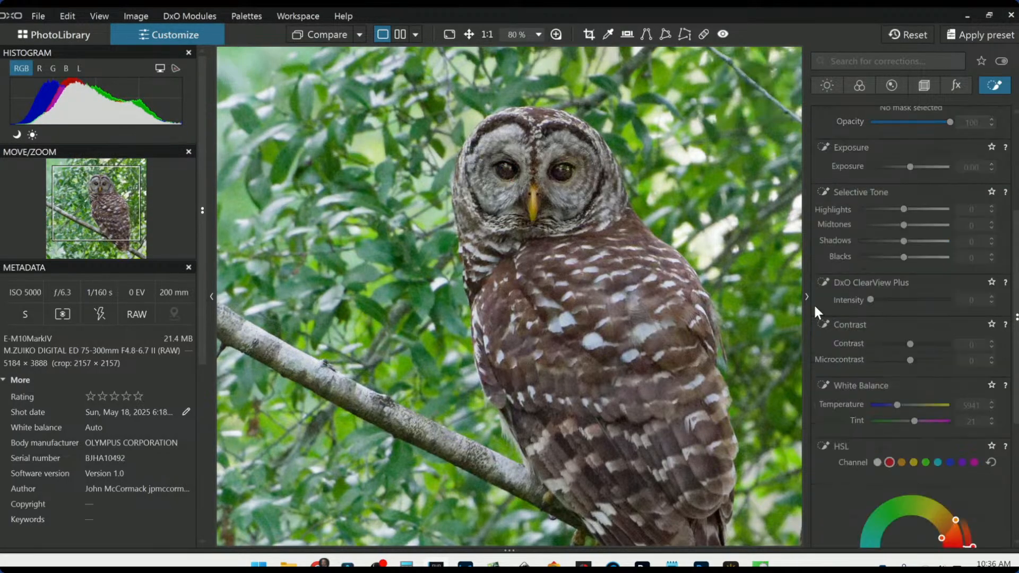
Step: Add a new control point local adjustment on the owl's beak and set its exposure to 0.50
scroll(865, 301, "up", 3)
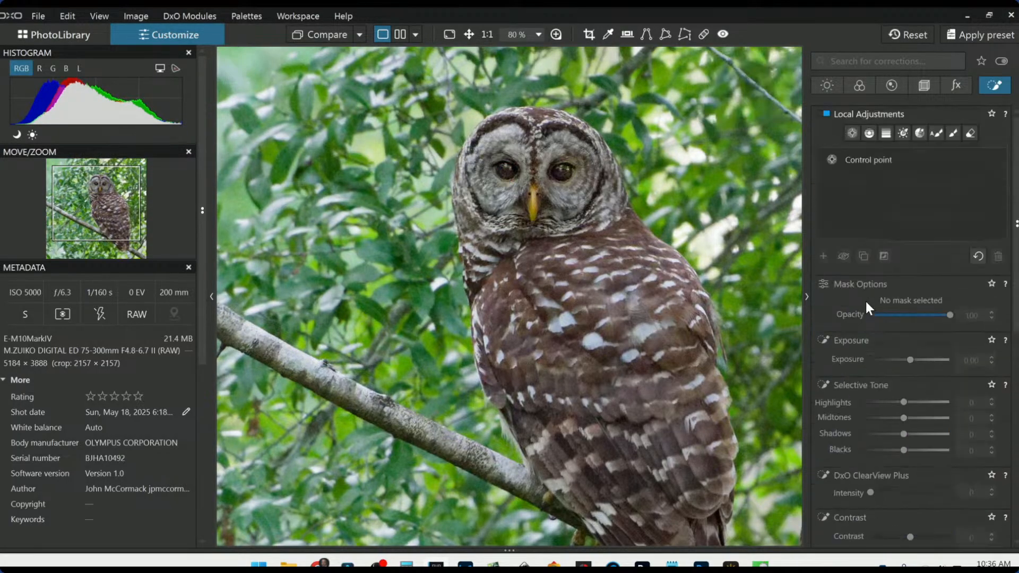
left_click(851, 133)
left_click(535, 205)
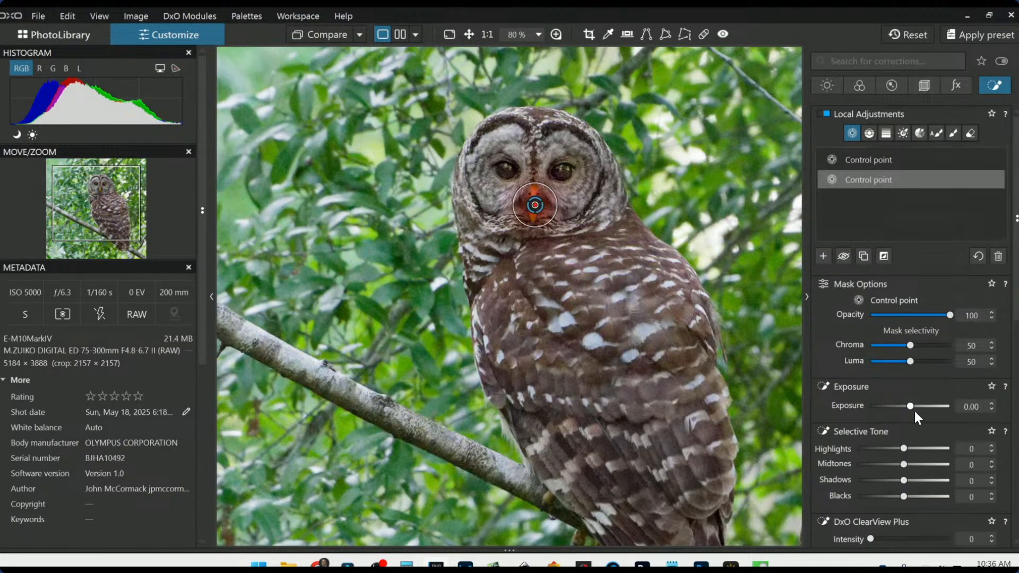
scroll(912, 406, "up", 5)
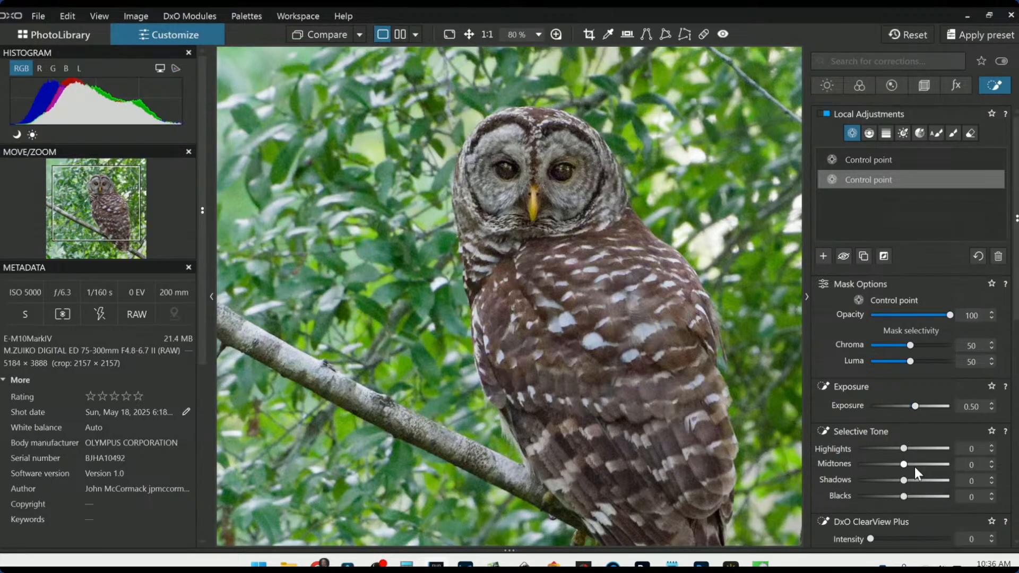
Step: Set the beak adjustment's shadows to 48, enlarge its control point's radius slightly and deselect the mask
left_click(922, 480)
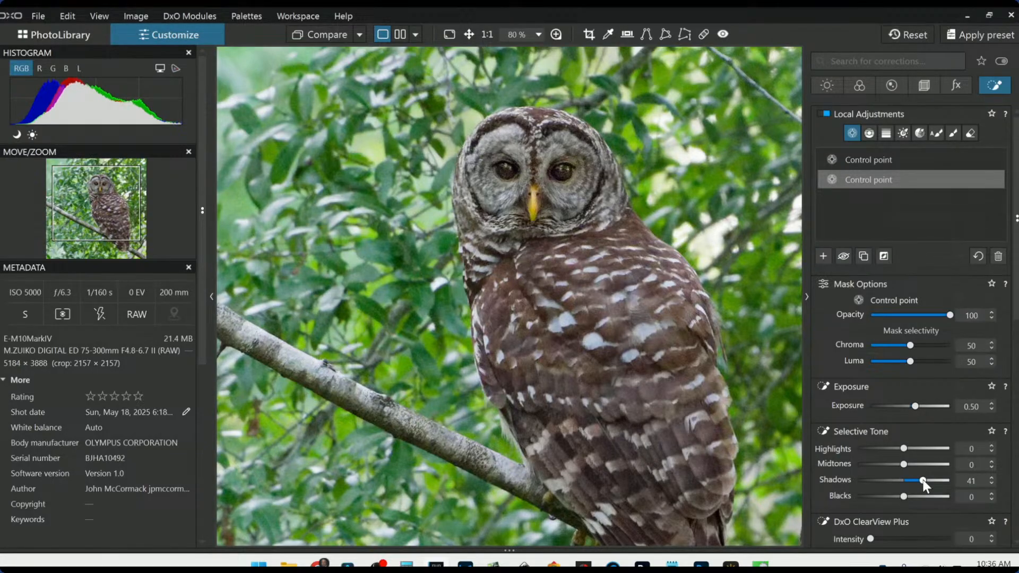
left_click_drag(922, 480, 931, 480)
left_click_drag(927, 482, 926, 481)
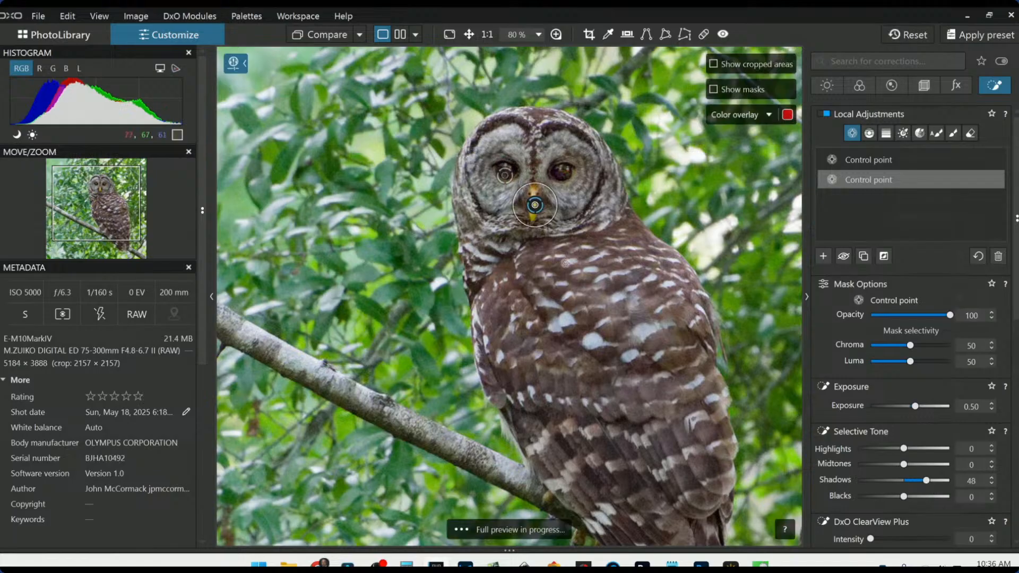
left_click_drag(550, 229, 548, 225)
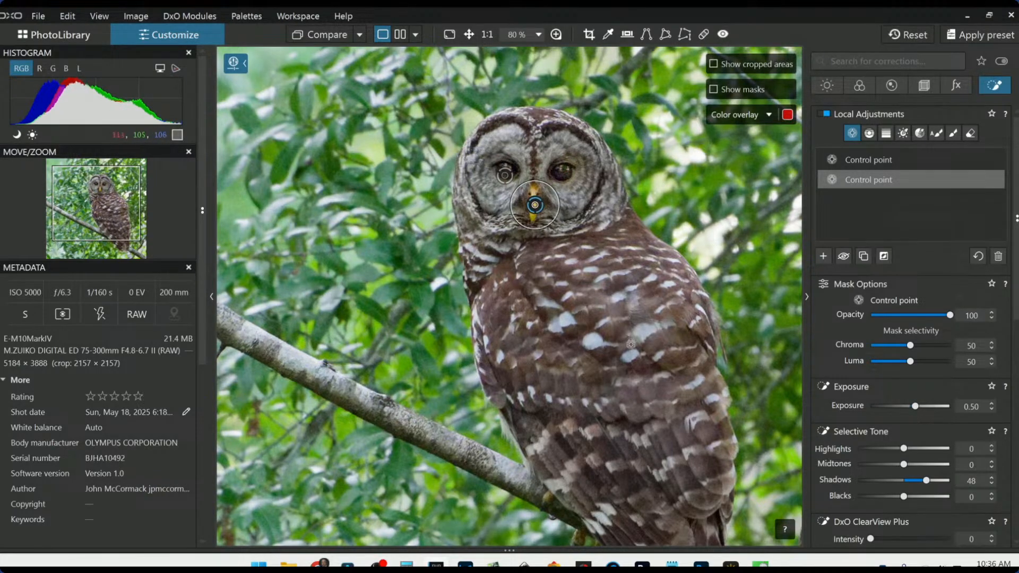
scroll(631, 344, "down", 3)
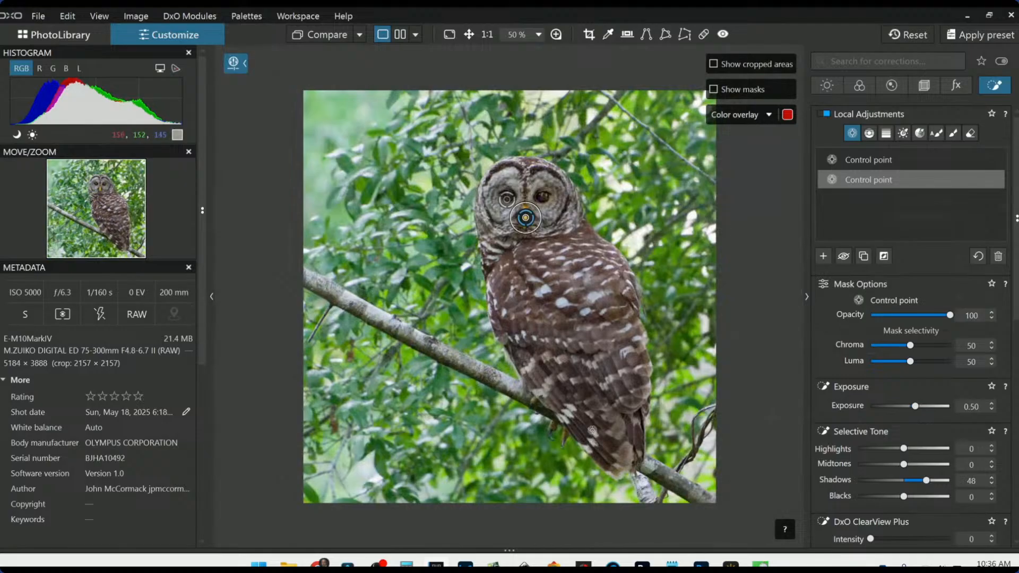
left_click(588, 388)
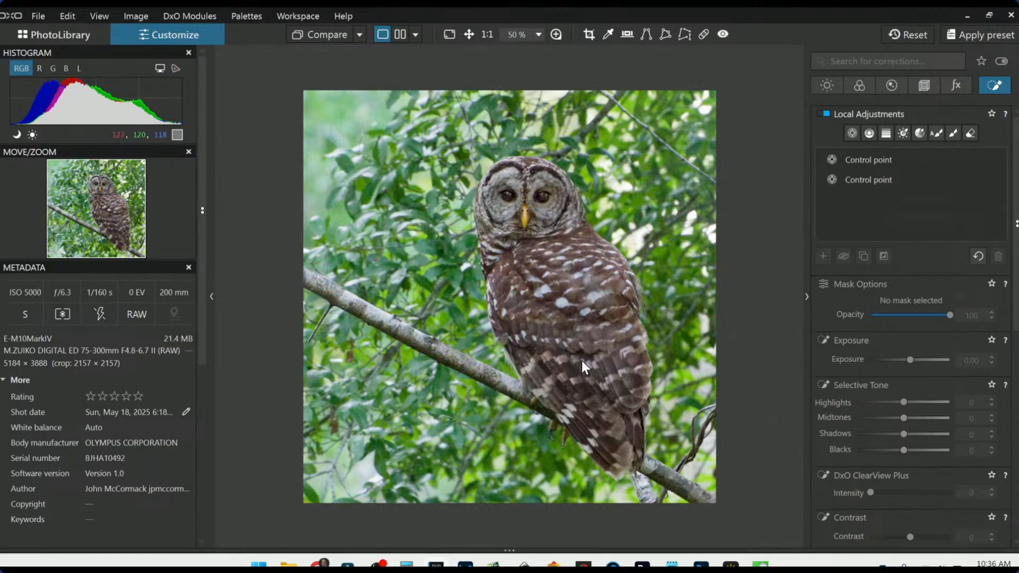
Step: Add a control point adjustment on the owl's back with extra points on the lower body and forehead, shrinking the extra points' radii
left_click(851, 133)
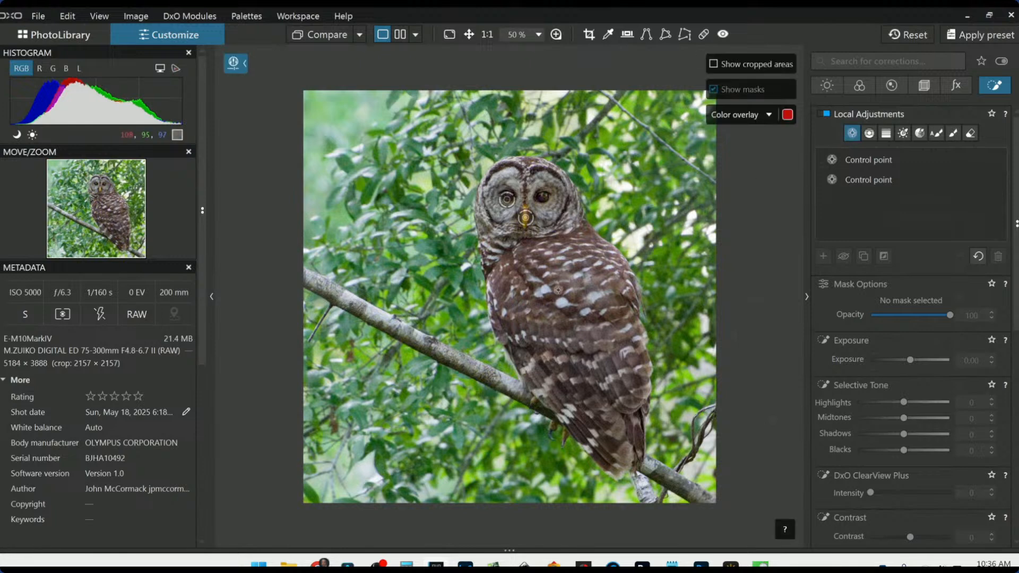
left_click(551, 290)
left_click_drag(651, 408, 658, 416)
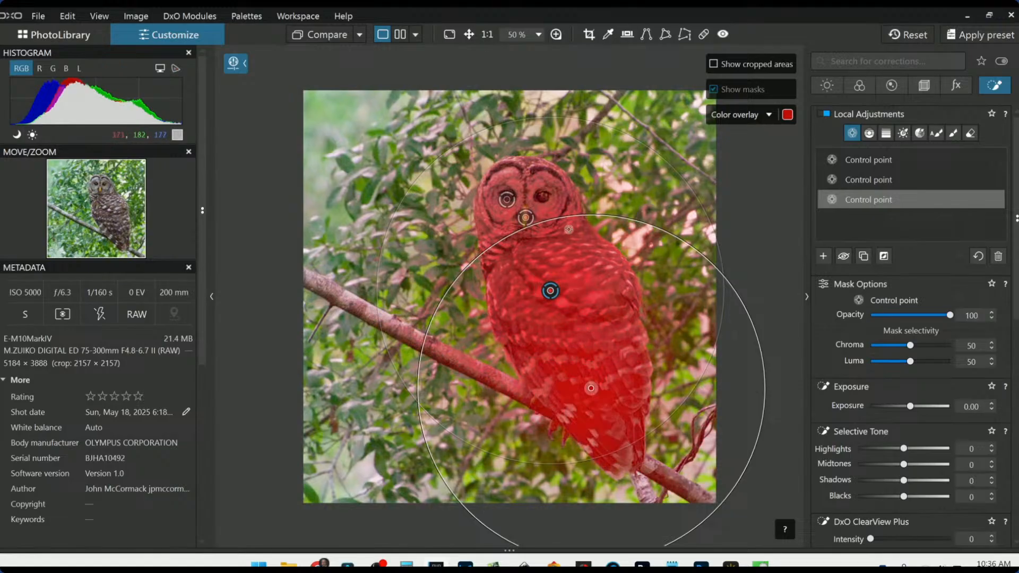
left_click_drag(568, 216, 568, 286)
left_click(527, 180)
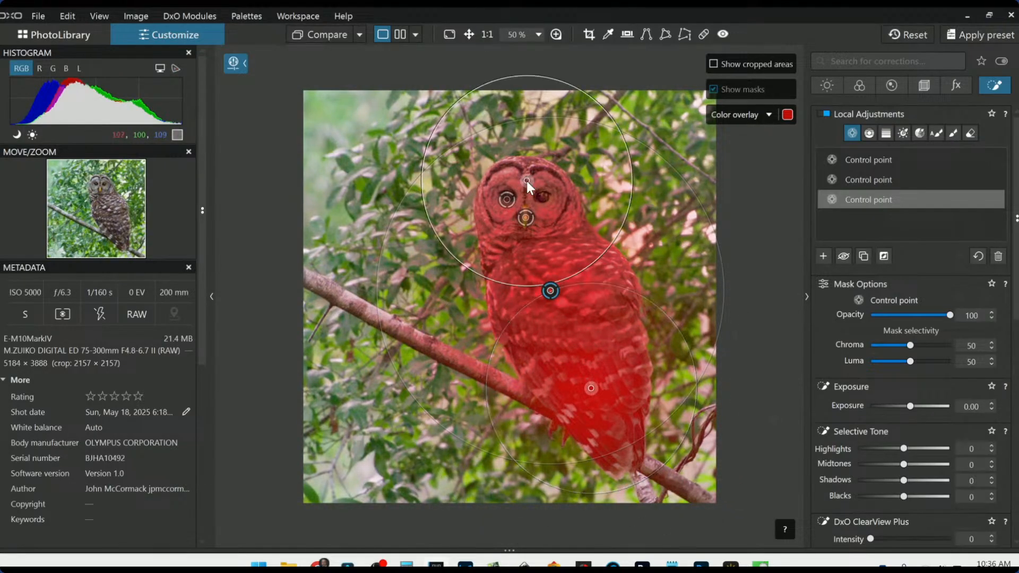
left_click_drag(551, 79, 543, 126)
Step: Set the owl adjustment's exposure to 1.03, DxO ClearView Plus intensity to 11 and microcontrast to 54
scroll(921, 451, "down", 1)
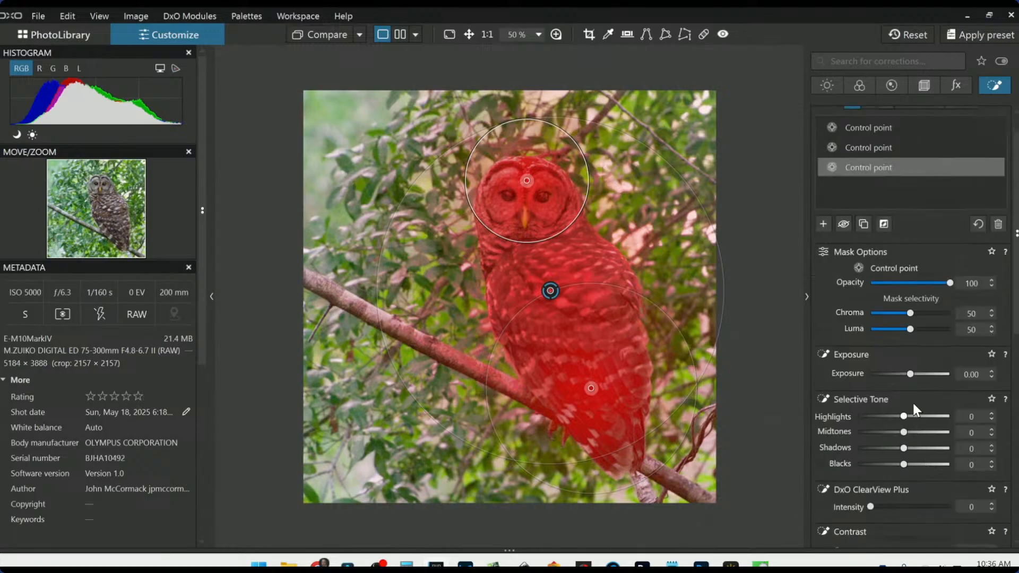
left_click_drag(913, 374, 920, 375)
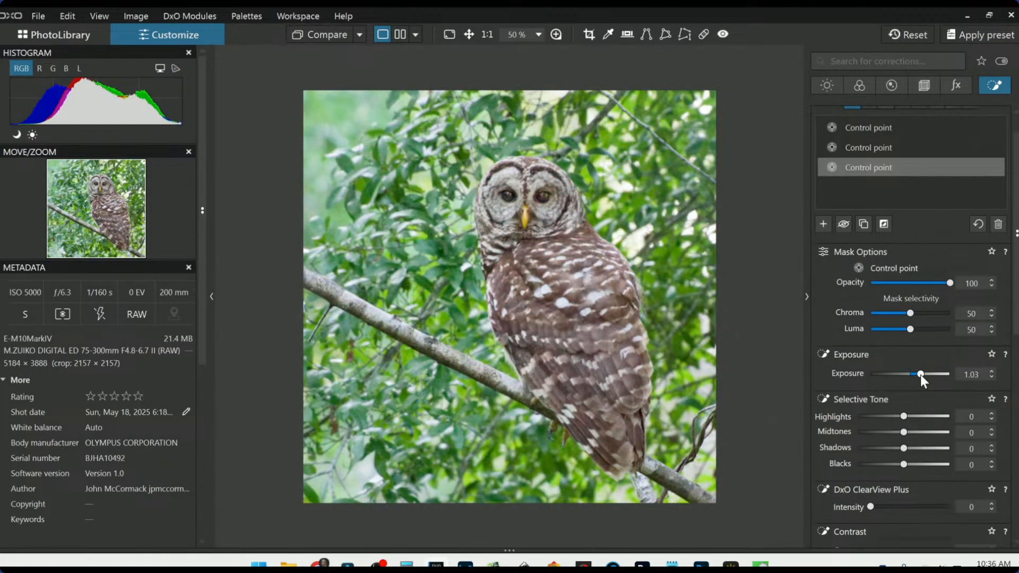
scroll(858, 417, "down", 3)
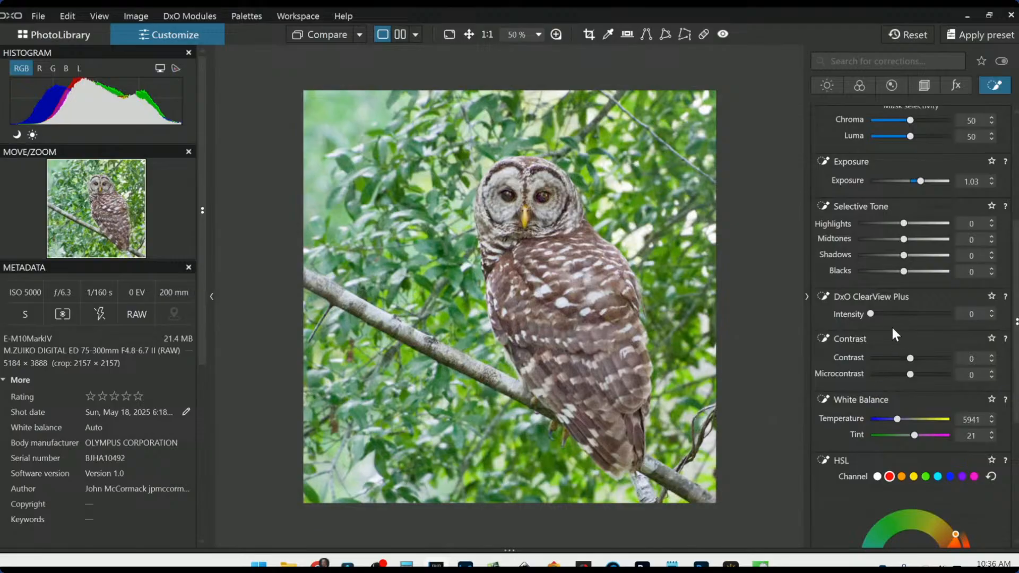
left_click(882, 314)
left_click_drag(883, 314, 880, 314)
left_click(908, 374)
left_click_drag(909, 374, 931, 377)
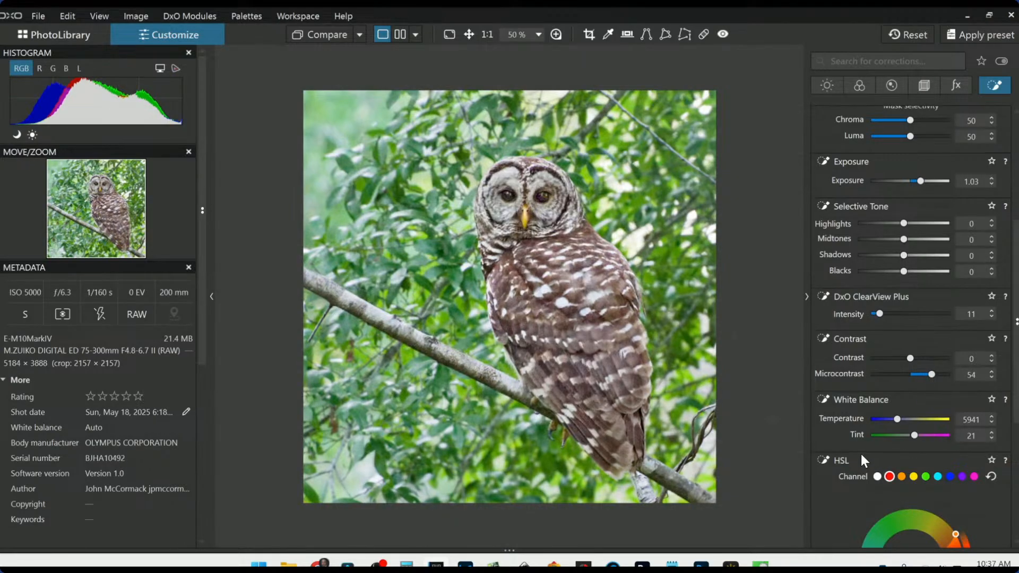
Step: Add a new control point mask centred on the owl's body and enlarge its radius past the photo's edges
scroll(861, 455, "down", 1)
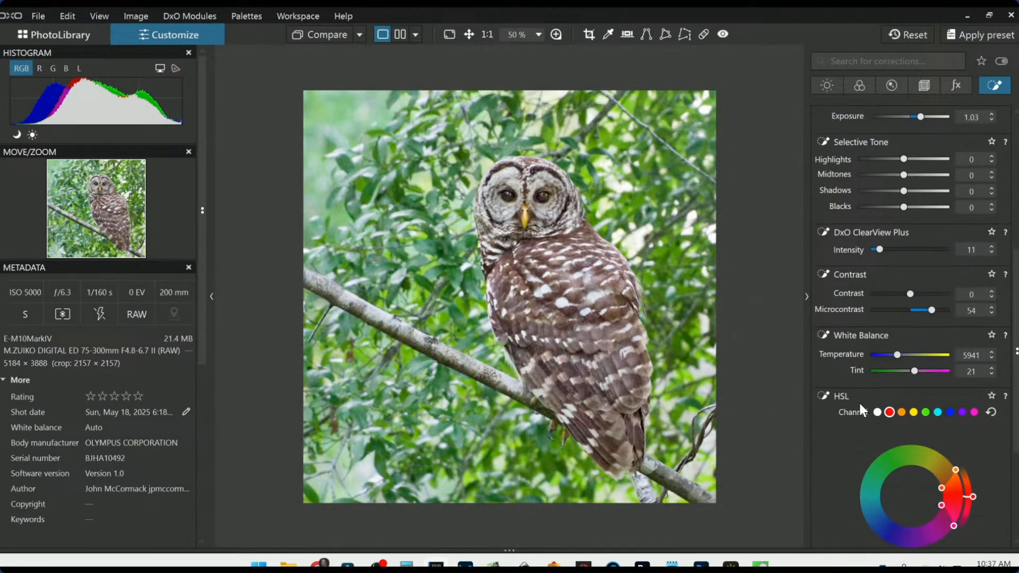
scroll(884, 214, "up", 5)
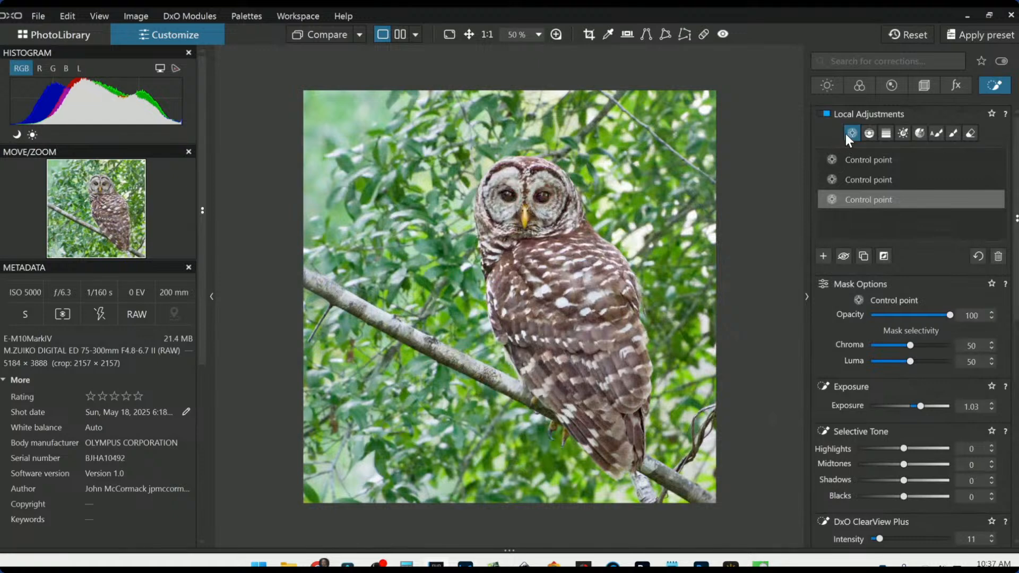
left_click(823, 256)
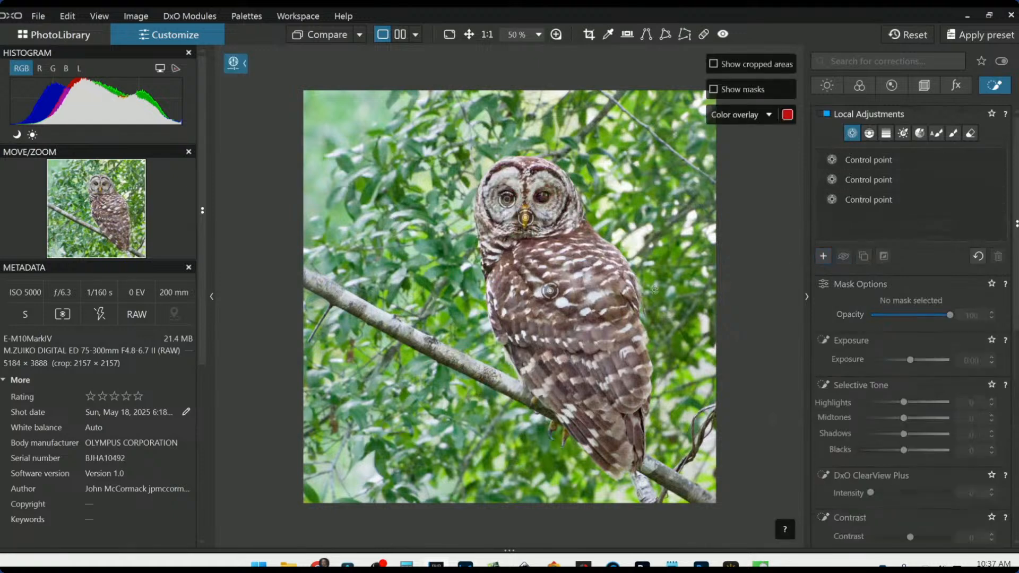
left_click(523, 308)
key("m")
left_click_drag(667, 157, 714, 117)
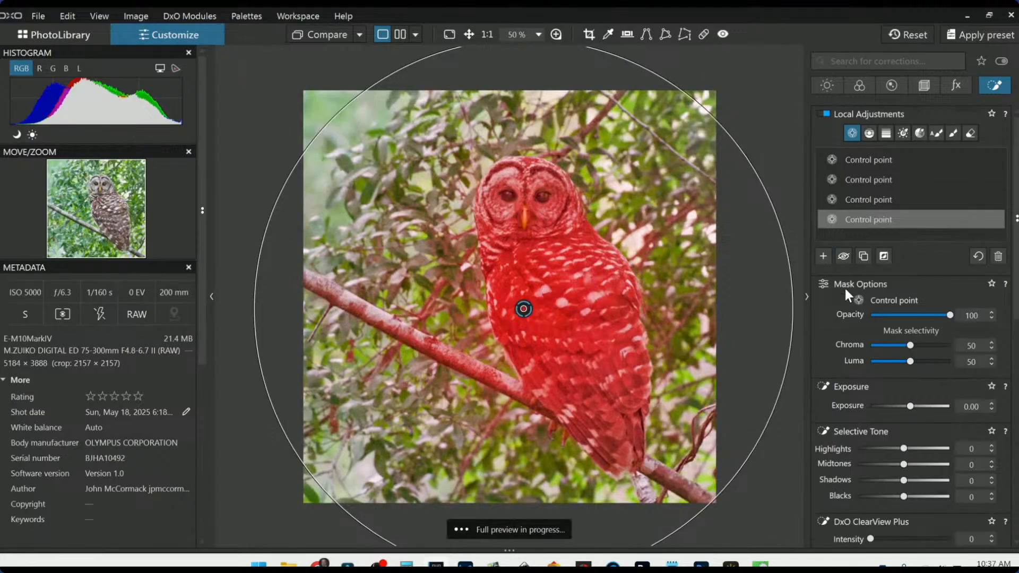
Step: Set the new mask's chroma and luma selectivity to 0 and invert it to target the photo's surroundings
left_click(868, 346)
left_click(868, 360)
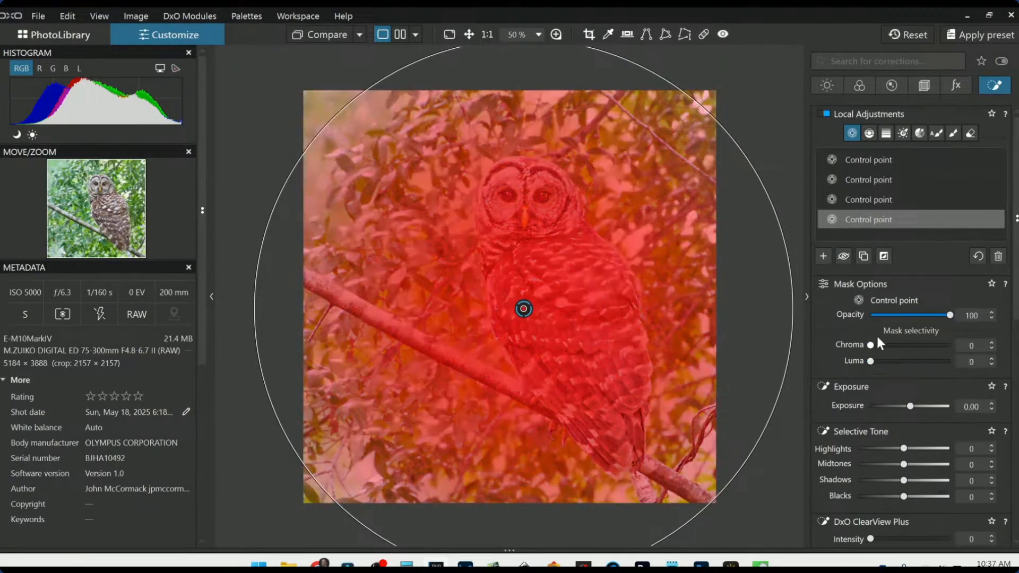
left_click(884, 257)
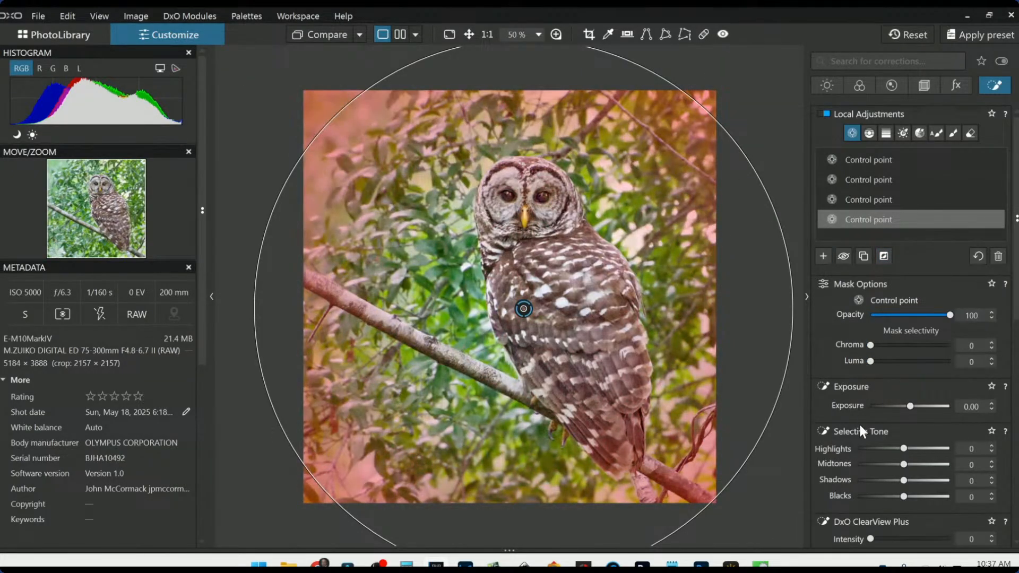
Step: Set the inverted mask's exposure to -2.83, ClearView Plus intensity to 35 and blacks to -22, and enlarge its radius slightly
scroll(853, 388, "down", 1)
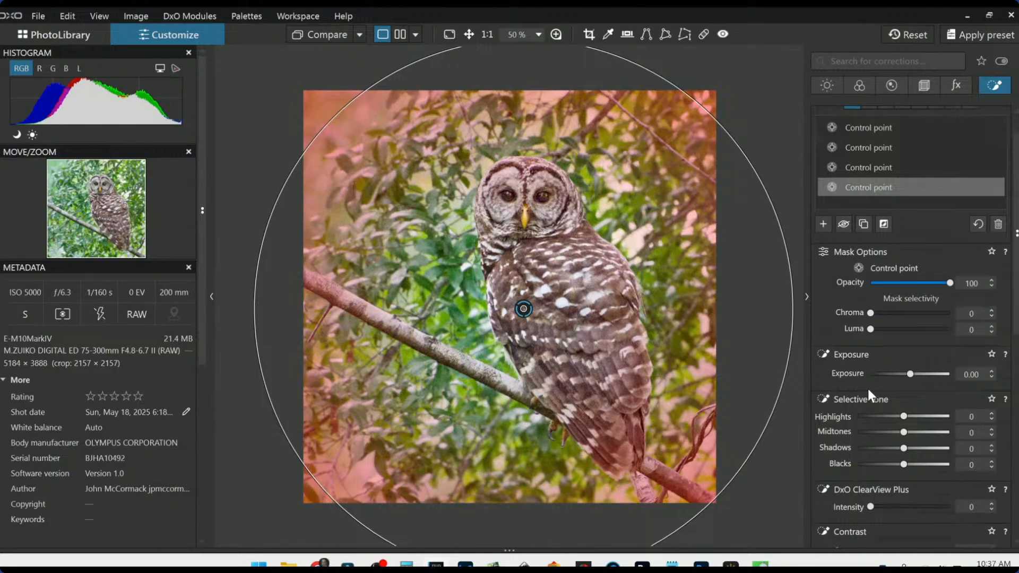
left_click_drag(910, 375, 883, 368)
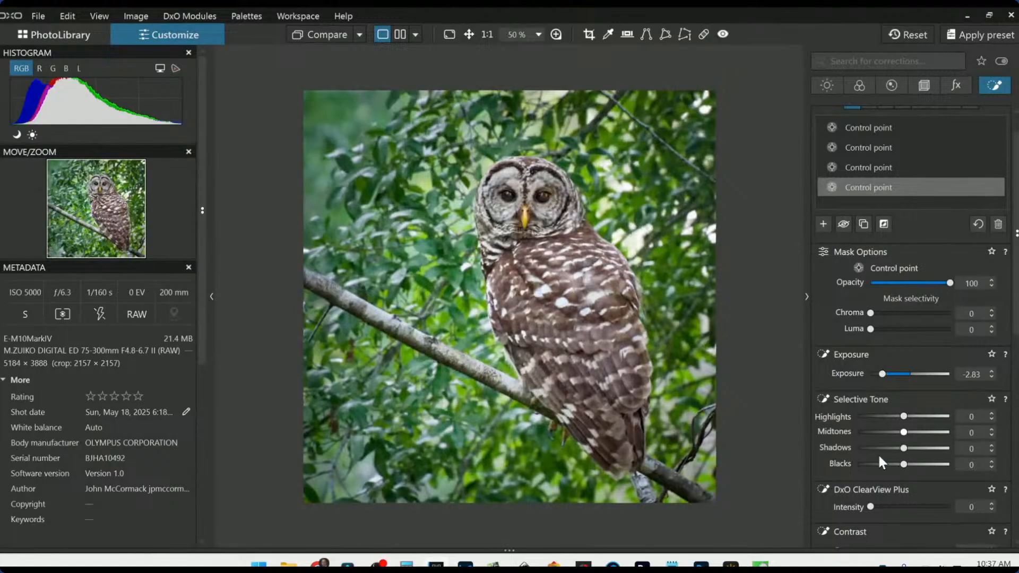
scroll(887, 479, "down", 1)
left_click_drag(889, 485, 899, 469)
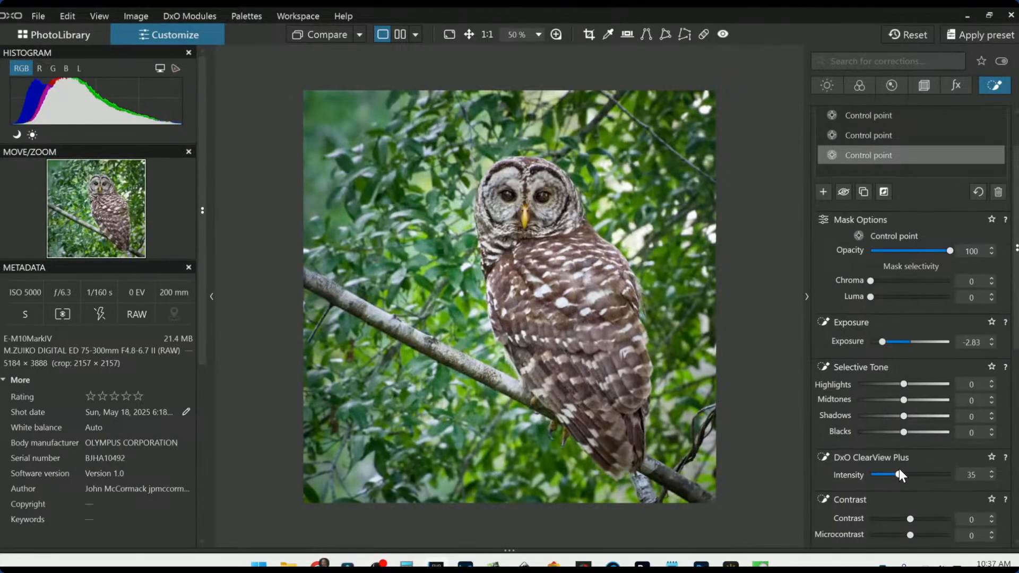
left_click_drag(903, 431, 893, 432)
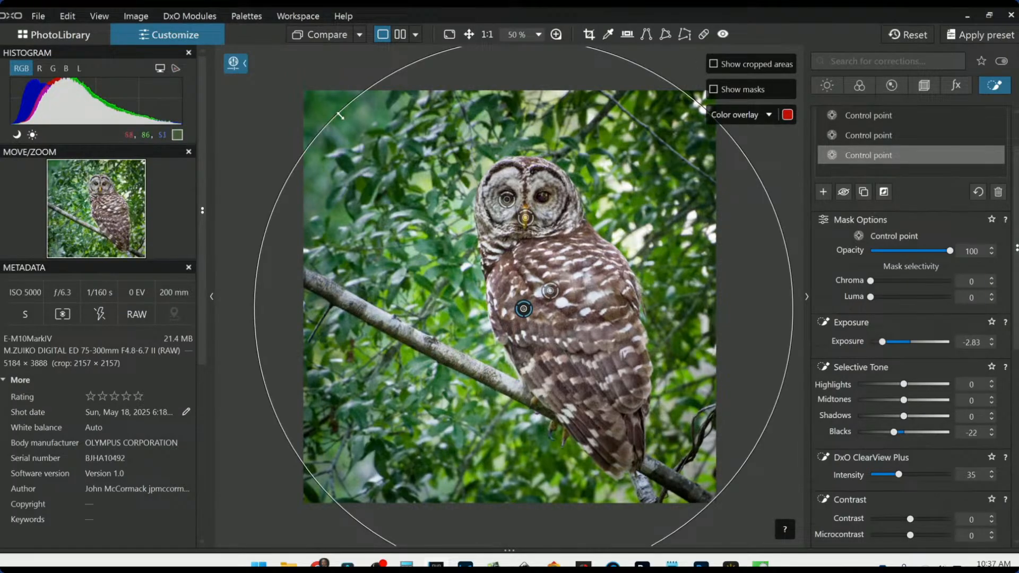
left_click_drag(338, 114, 330, 107)
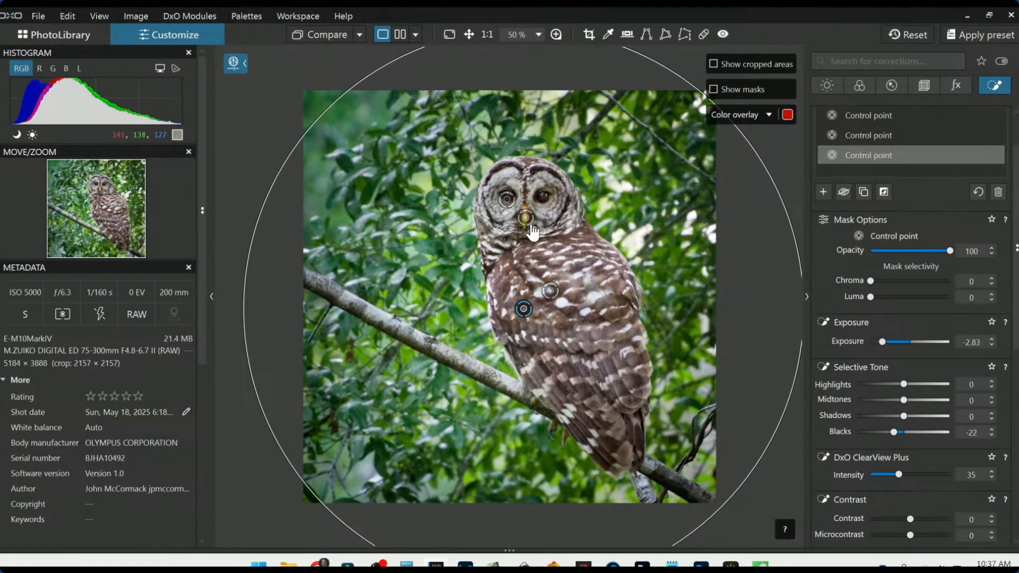
left_click(550, 293)
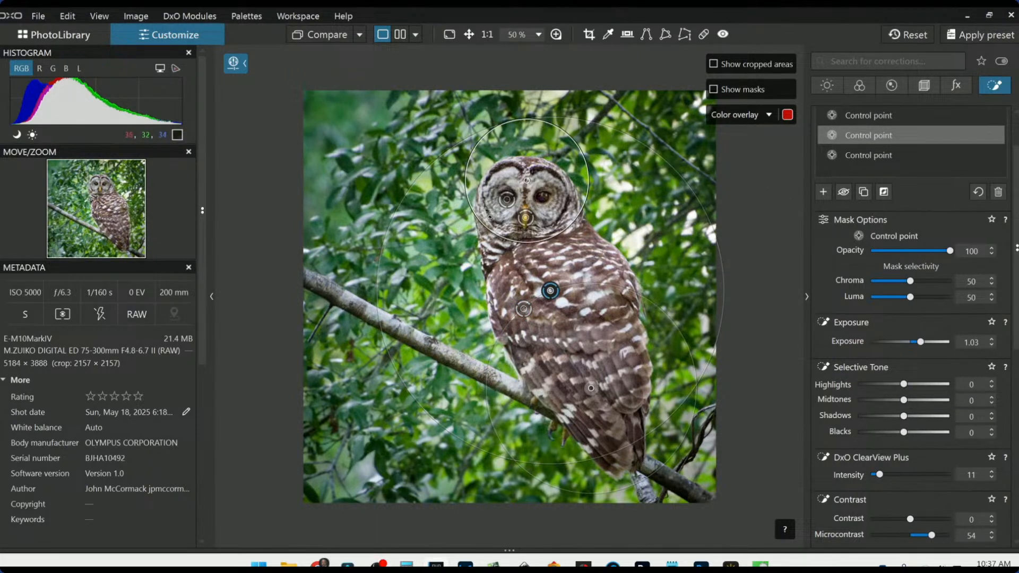
left_click(489, 218)
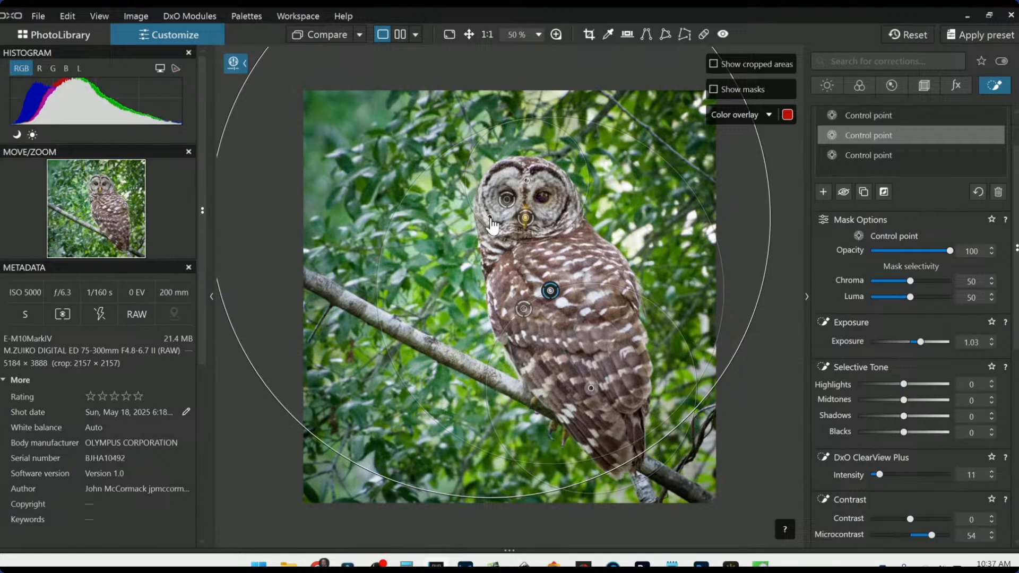
key("ctrl+z")
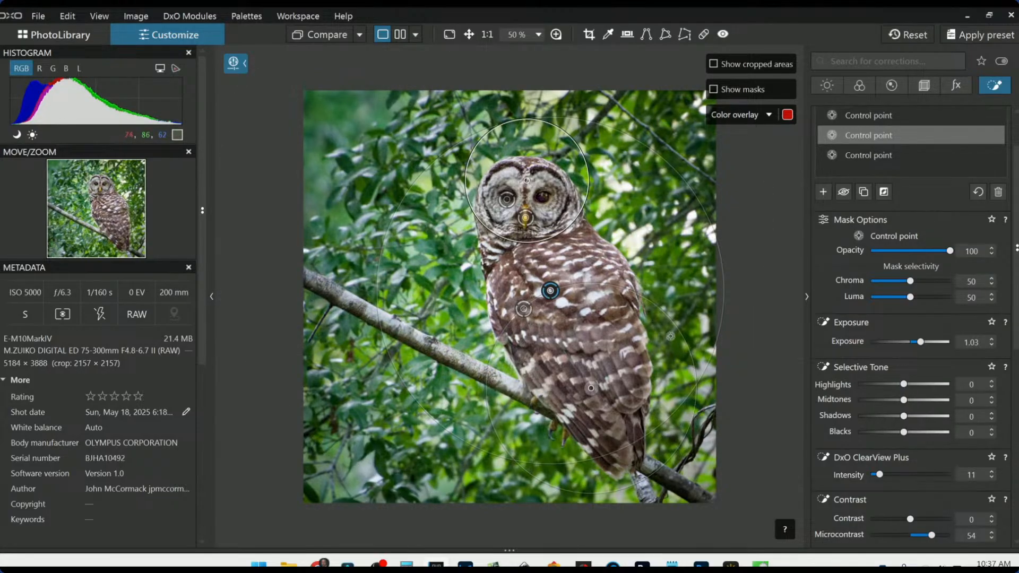
key("Escape")
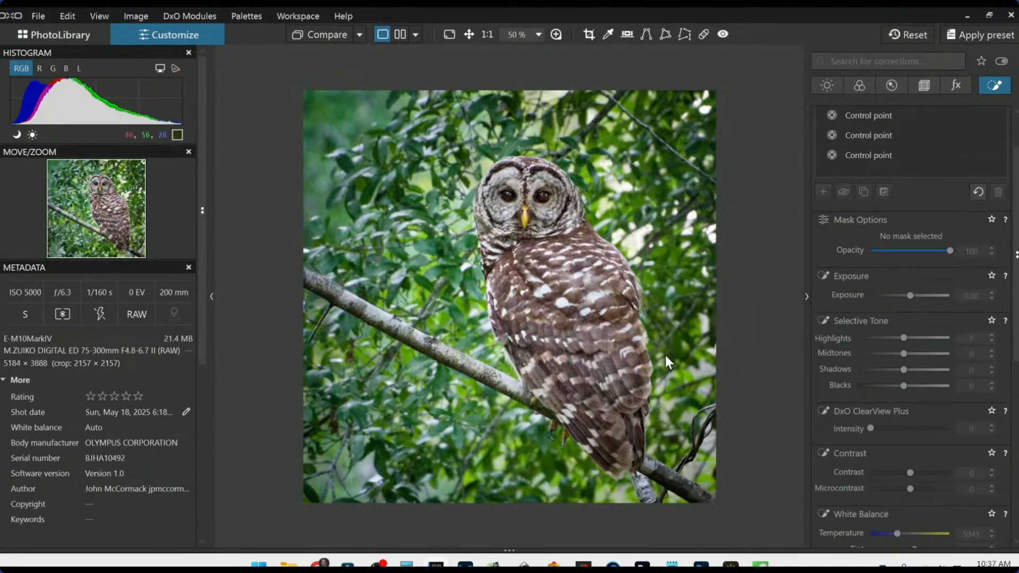
Step: Compare the edited owl photo with its unedited version
scroll(664, 353, "down", 1)
left_click(327, 31)
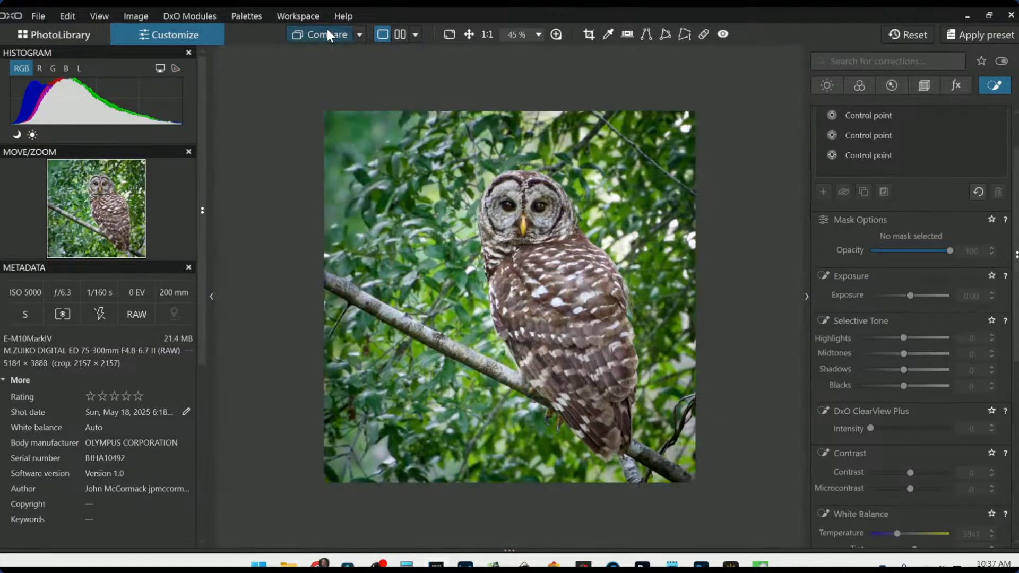
left_click(325, 32)
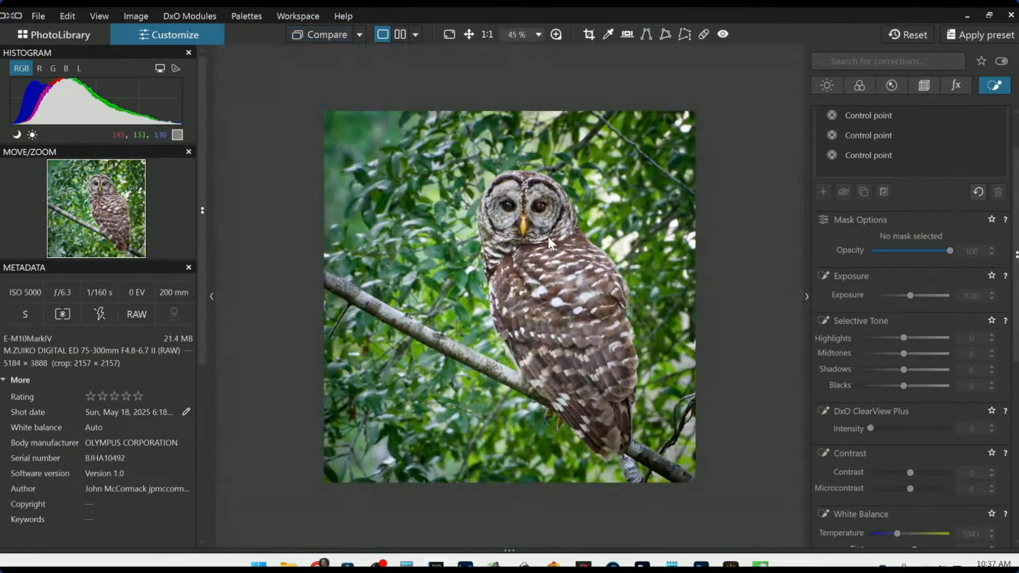
Step: Select the eye mask and adjust the radius of its control point on the owl's right-hand eye in the photo
scroll(549, 236, "up", 3)
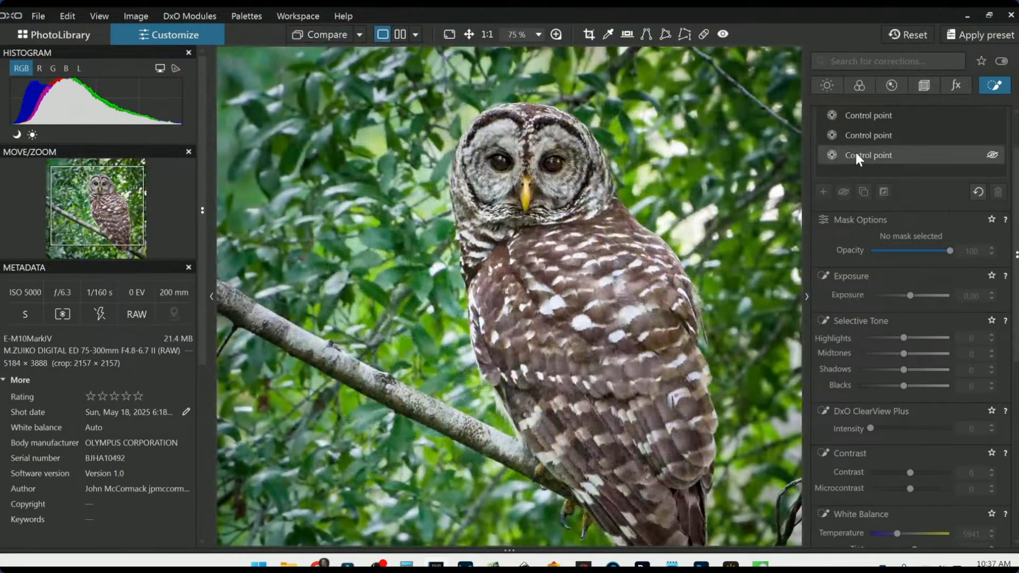
left_click(855, 118)
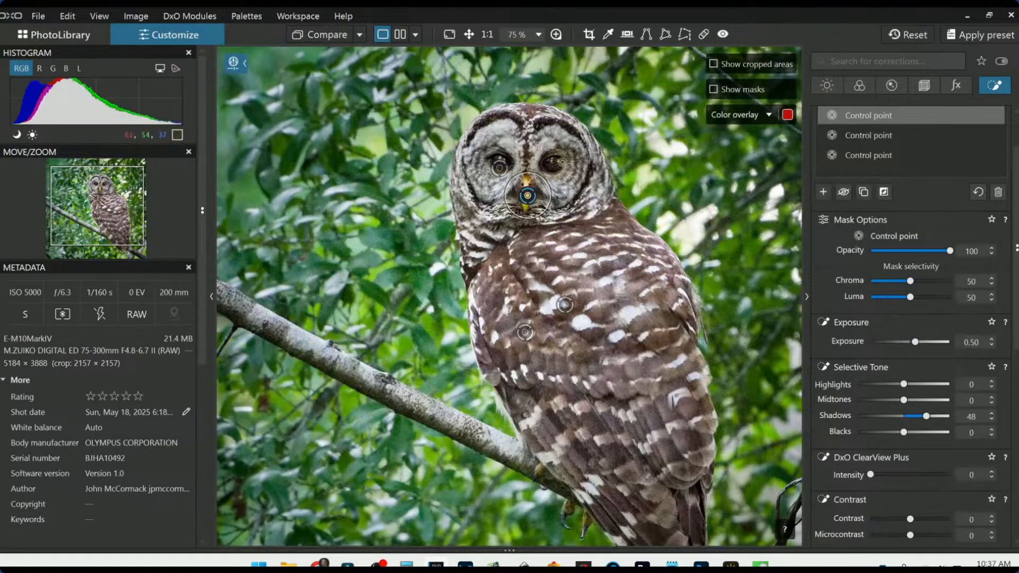
left_click(499, 169)
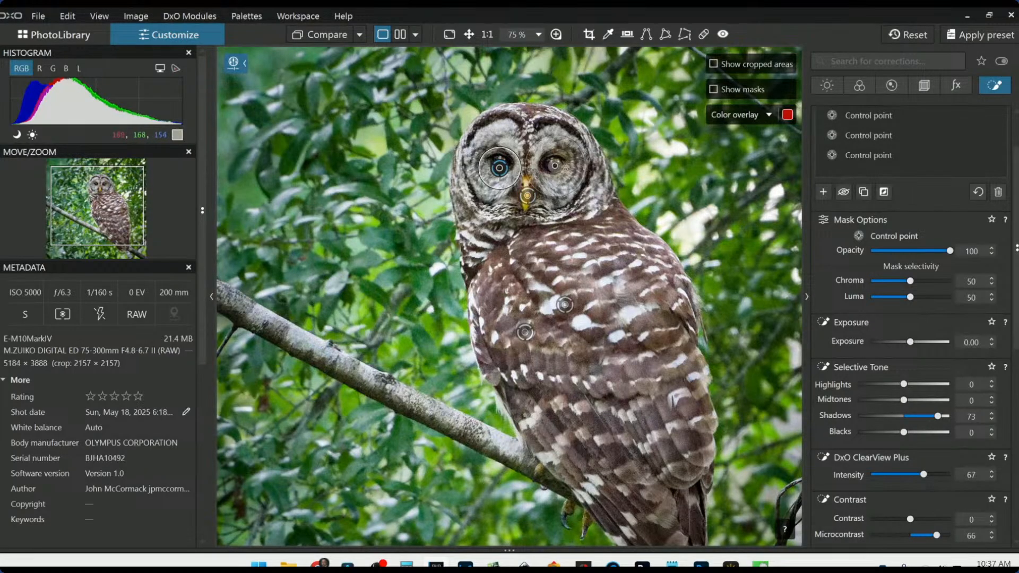
left_click(555, 167)
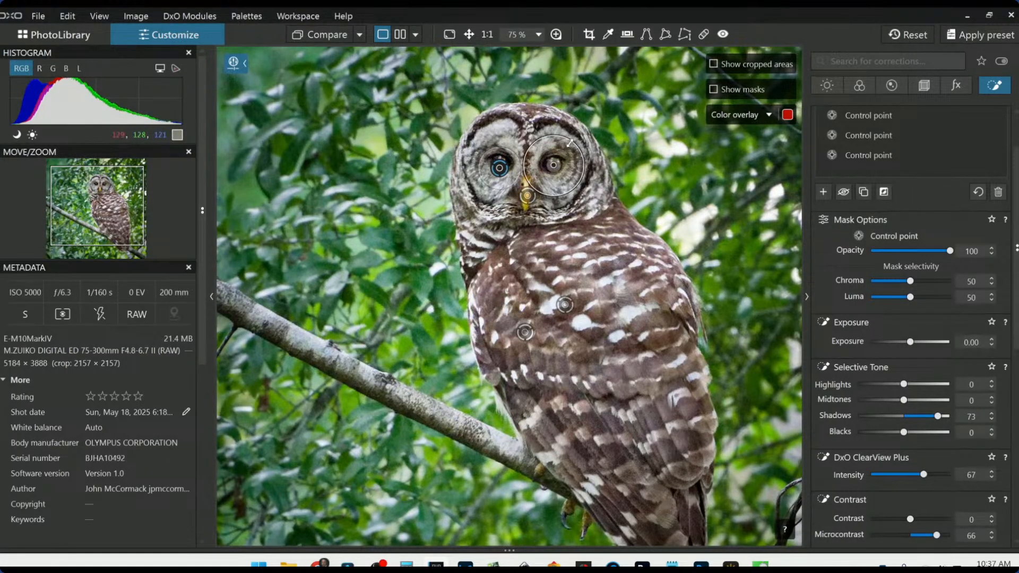
left_click_drag(568, 146, 563, 153)
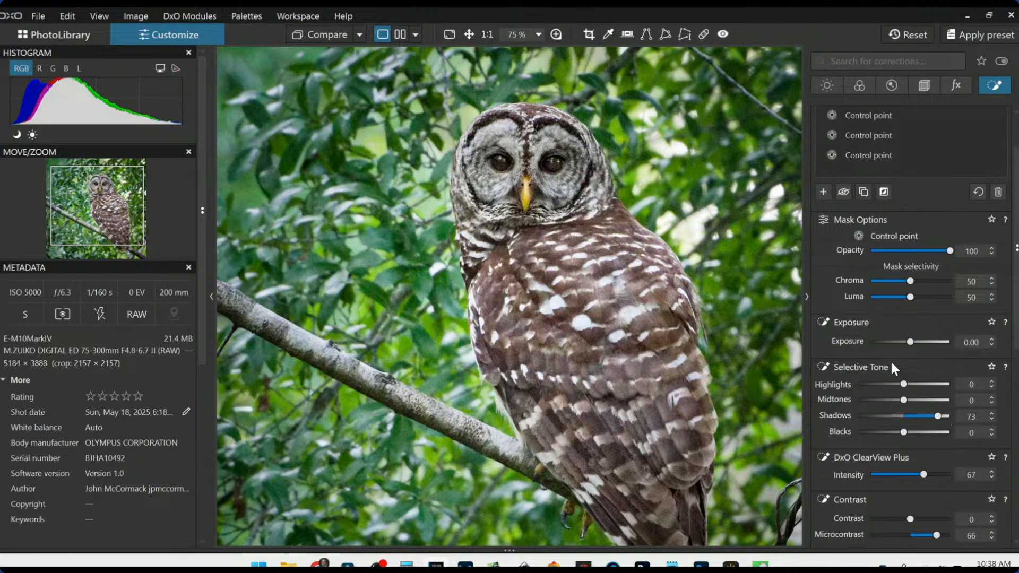
Step: Add a new control point mask between the owl's eyes, enlarge its radius to cover the head, and set luma selectivity to 63
scroll(895, 368, "up", 2)
left_click(823, 257)
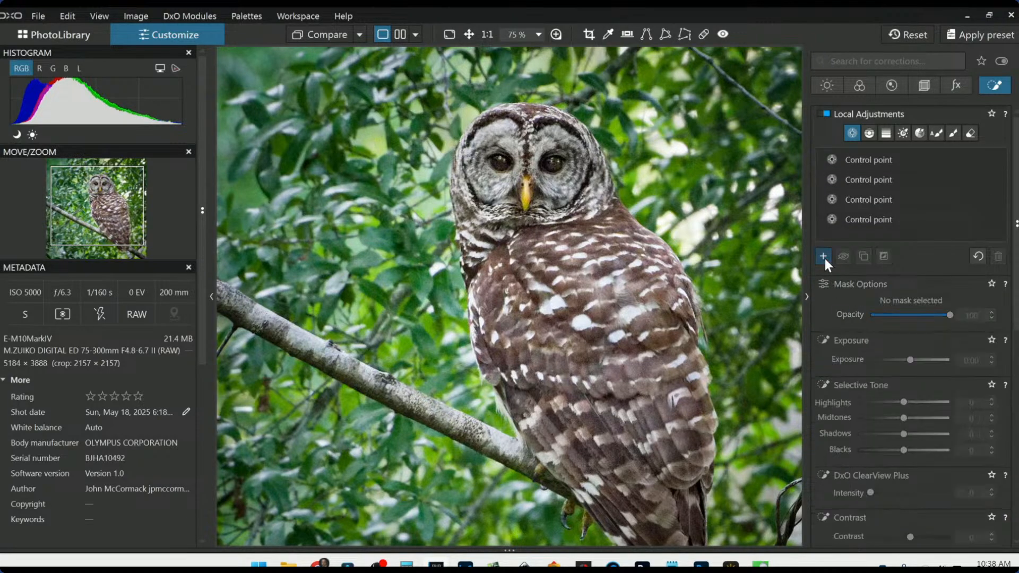
left_click(529, 163)
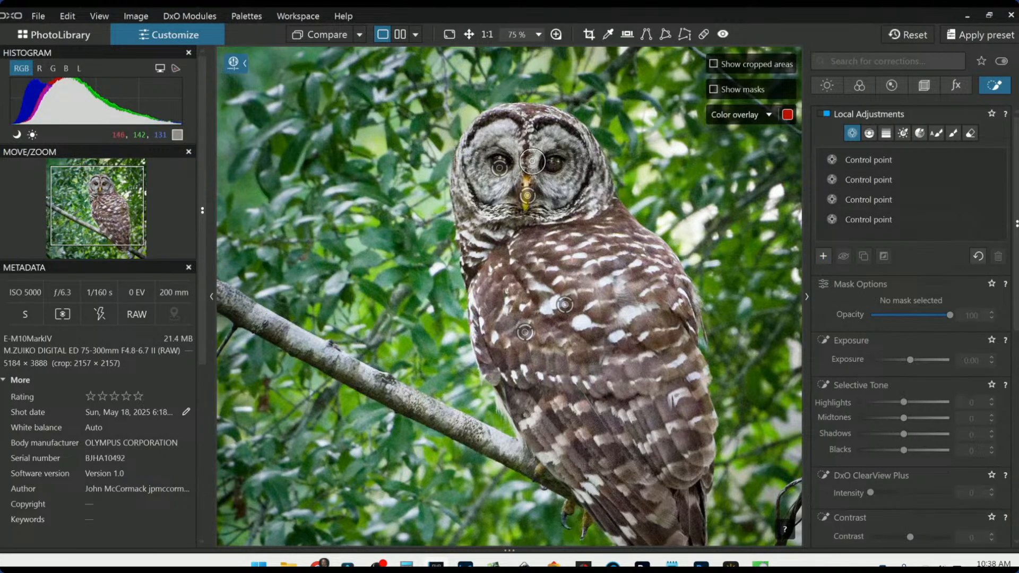
left_click_drag(532, 160, 594, 84)
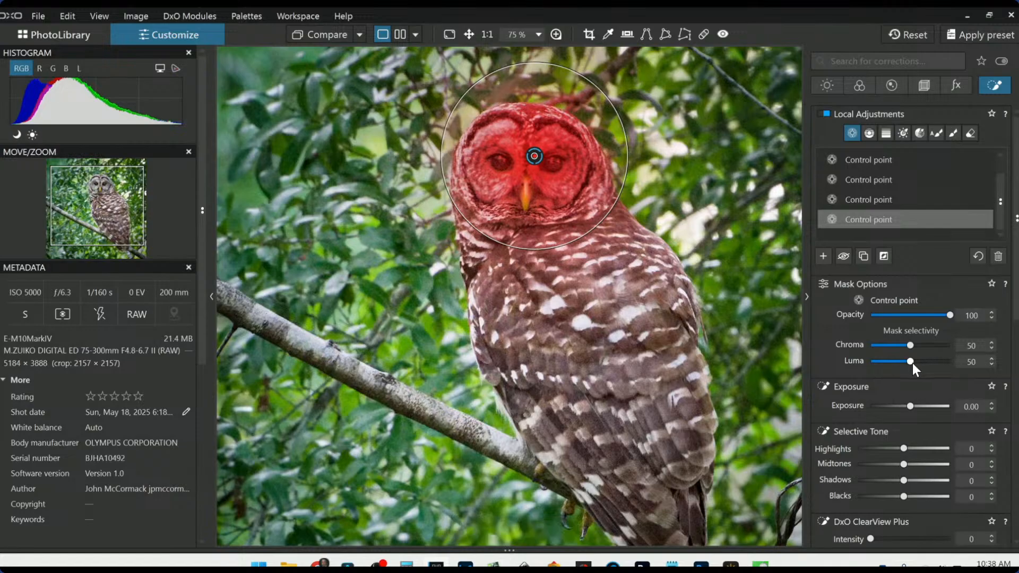
left_click_drag(913, 363, 920, 362)
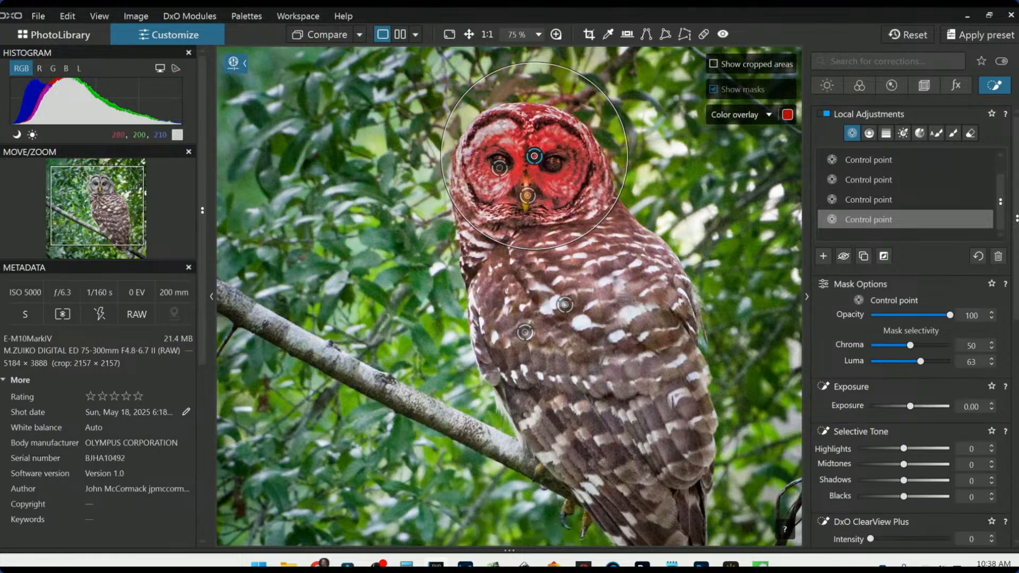
Step: Add further control points to the face mask above and below the eye on the photo's left side
left_click(501, 123)
left_click_drag(502, 123, 499, 126)
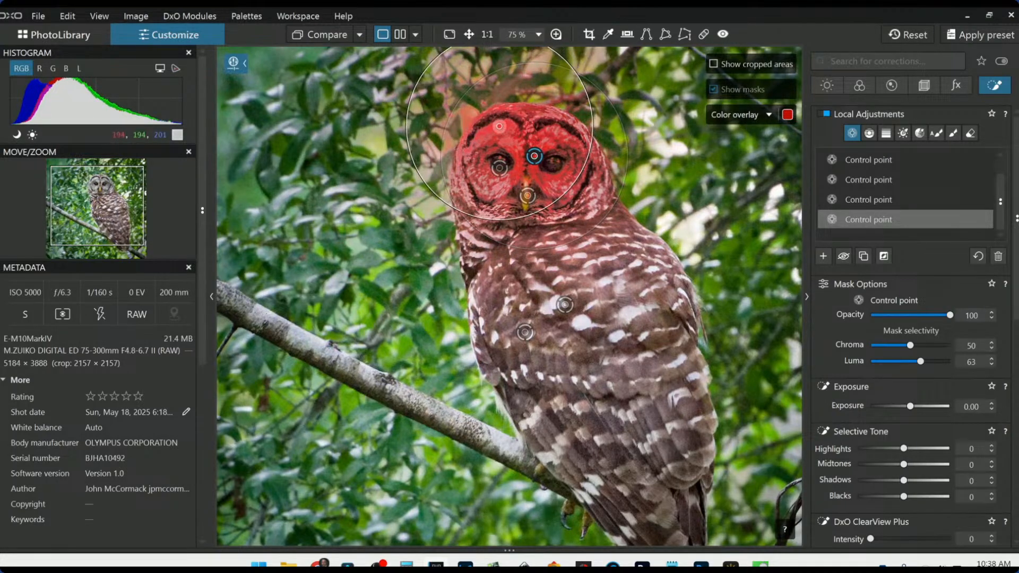
scroll(420, 157, "up", 2)
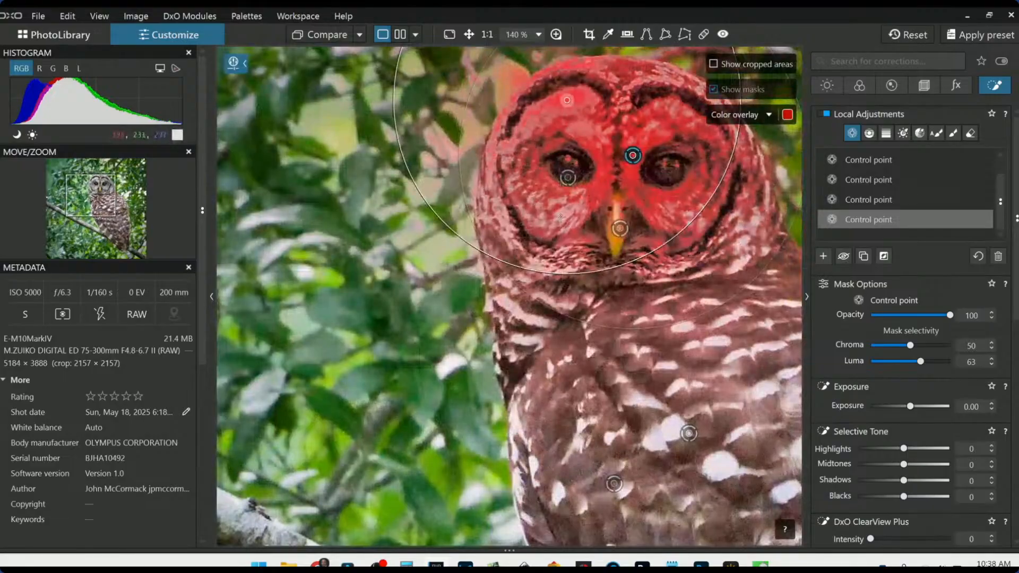
scroll(640, 307, "down", 1)
scroll(639, 308, "down", 1)
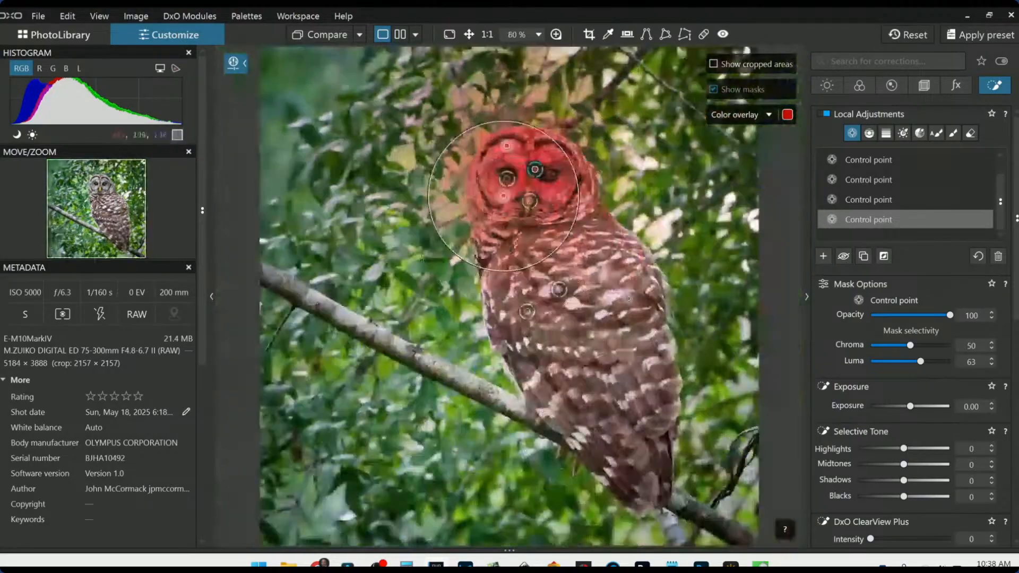
Step: Set the face mask's highlights to 37 and midtones to 23, and compare the photo with the mask hidden
left_click(920, 449)
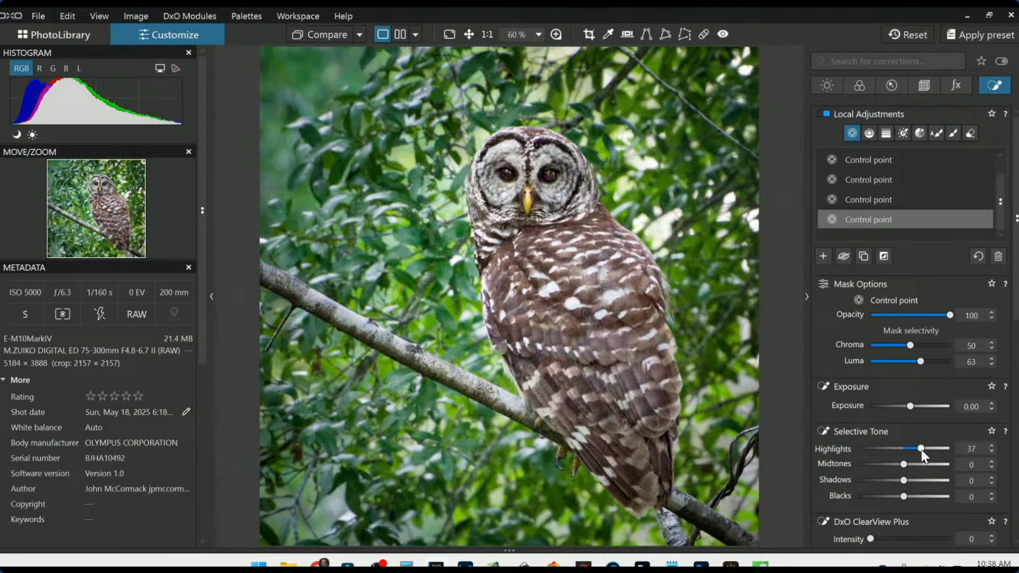
left_click(914, 465)
left_click(844, 257)
left_click(844, 257)
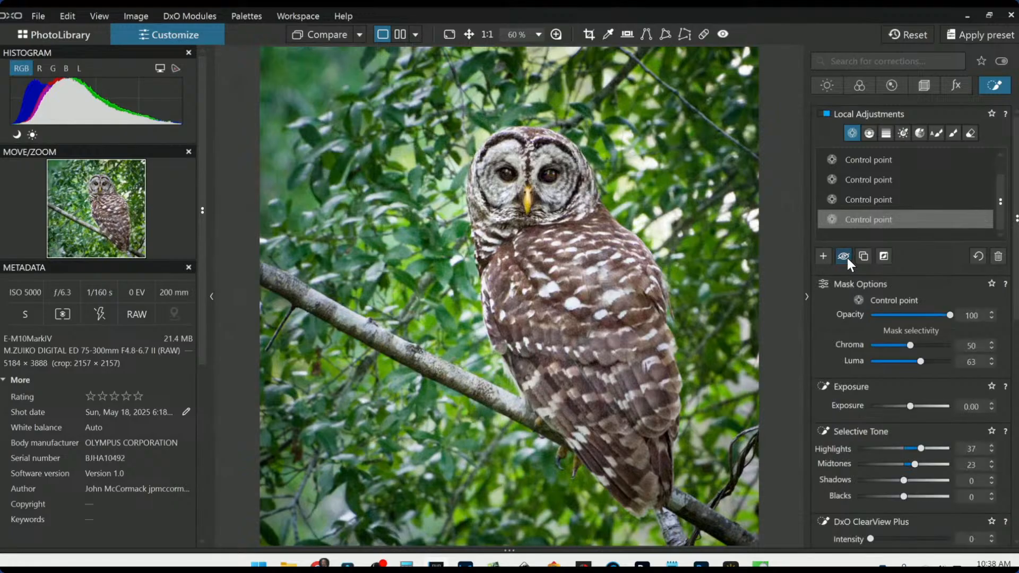
key("Escape")
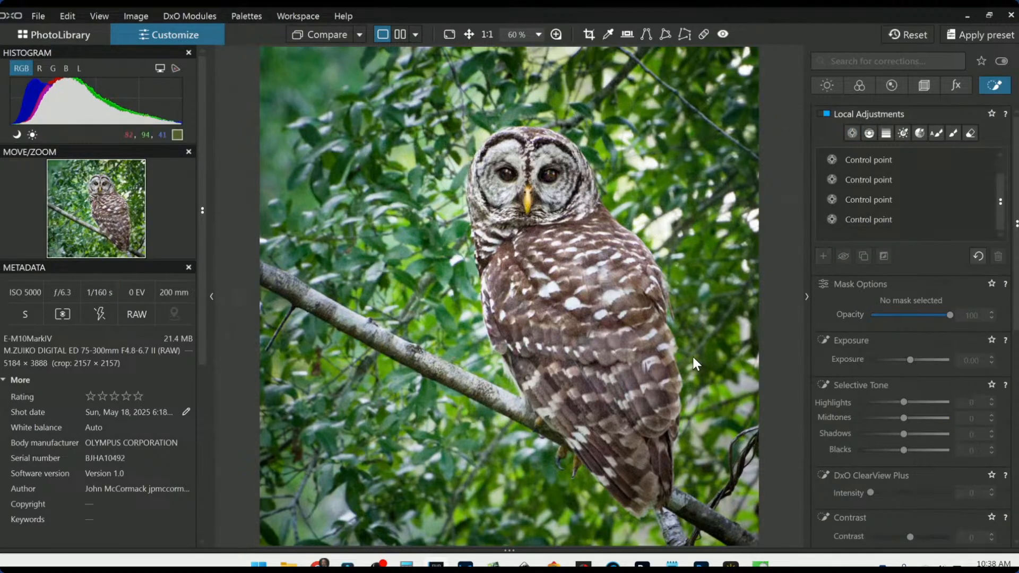
Step: Try warming the whole photo by raising the raw white balance temperature to 8041
scroll(692, 357, "down", 3)
scroll(692, 356, "up", 1)
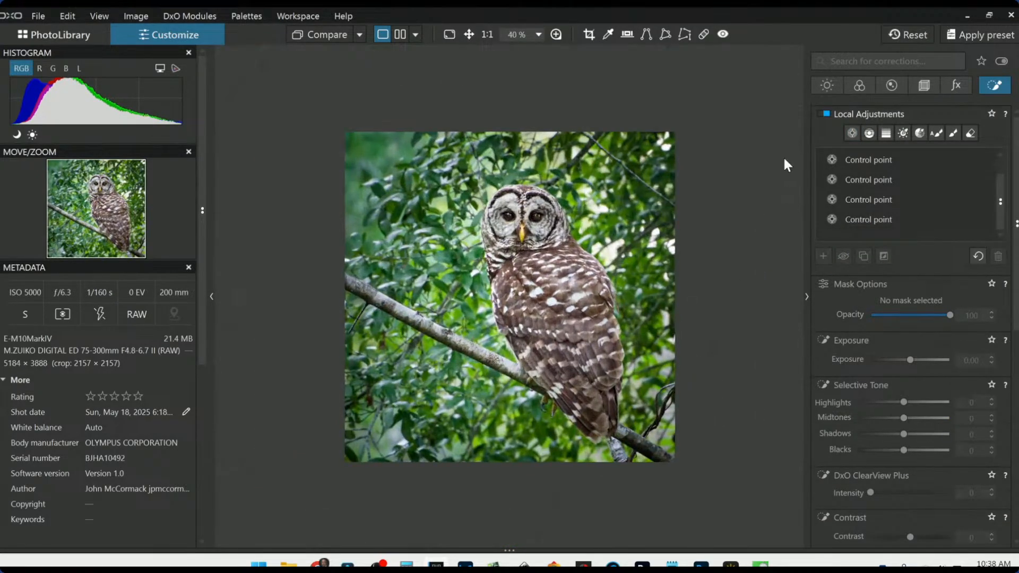
left_click(858, 85)
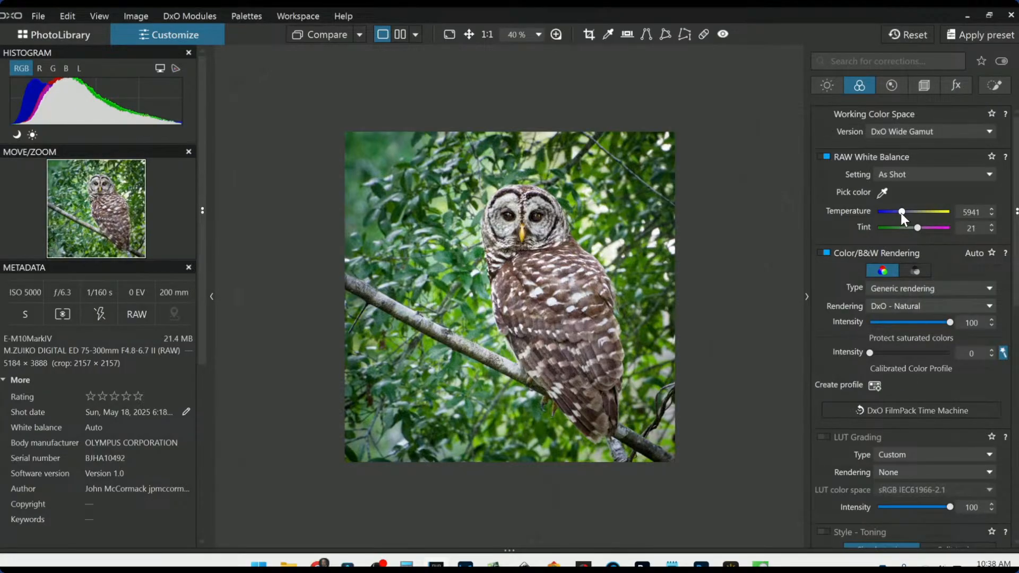
scroll(901, 212, "up", 1)
scroll(900, 212, "up", 1)
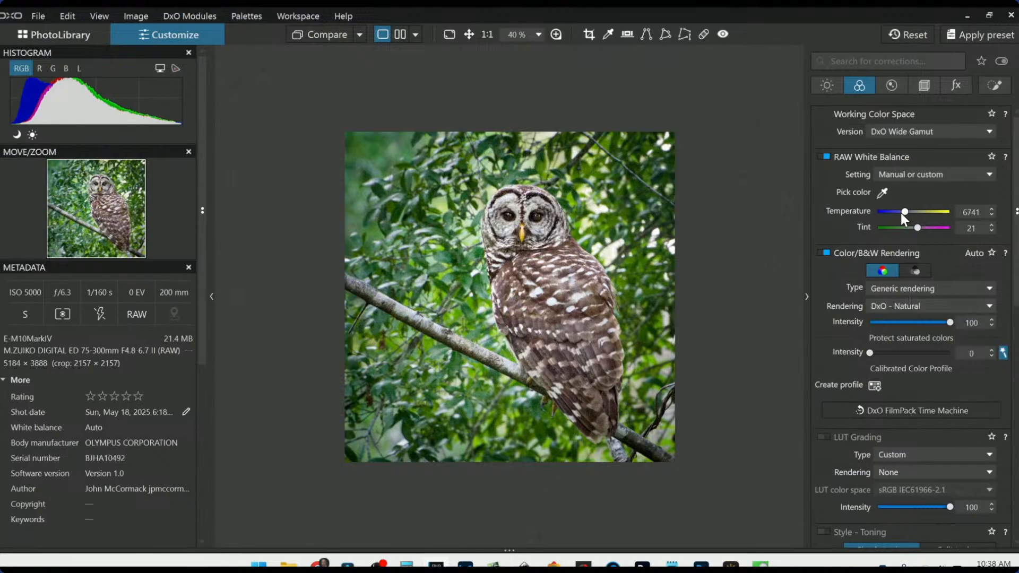
scroll(900, 212, "up", 4)
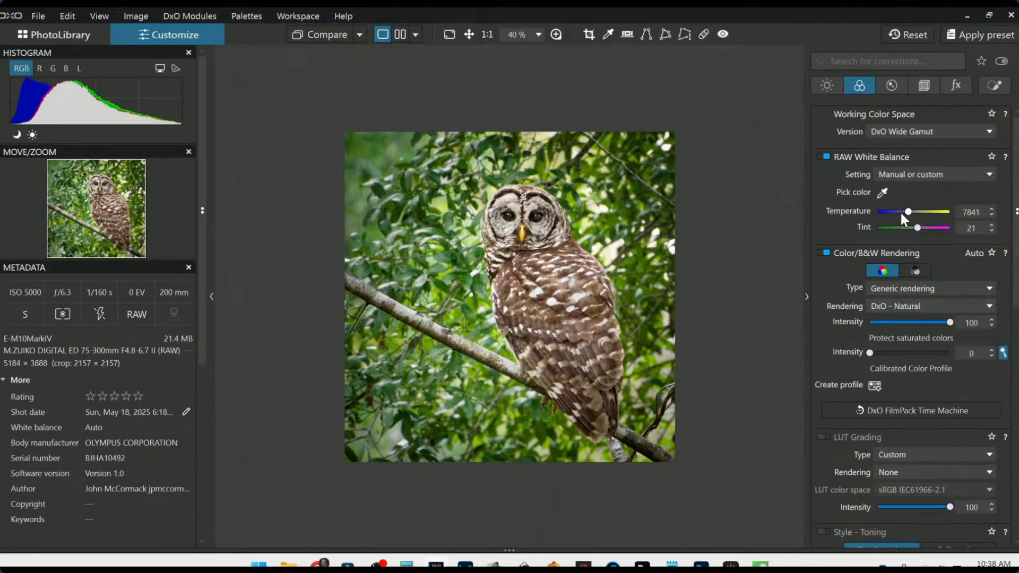
Step: Sample the white balance from the top of the owl's head, then refine the temperature to 8106 and the tint to 41
left_click(883, 192)
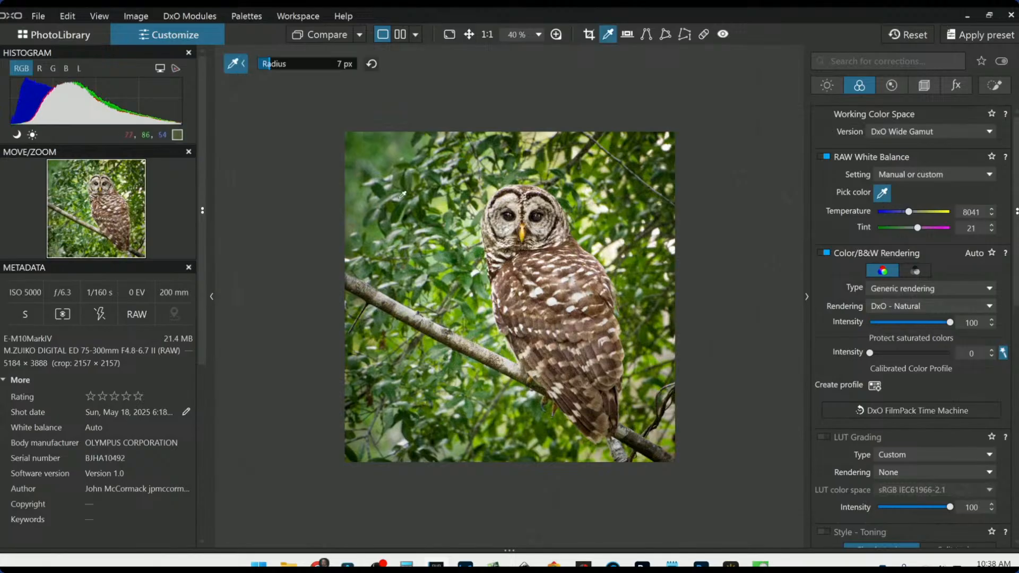
left_click(518, 194)
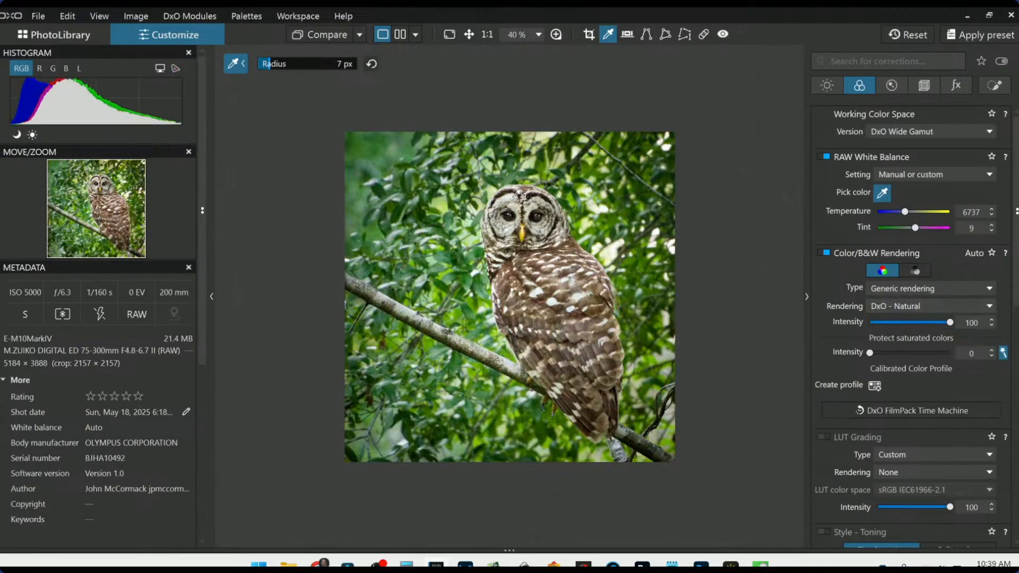
left_click_drag(906, 211, 908, 211)
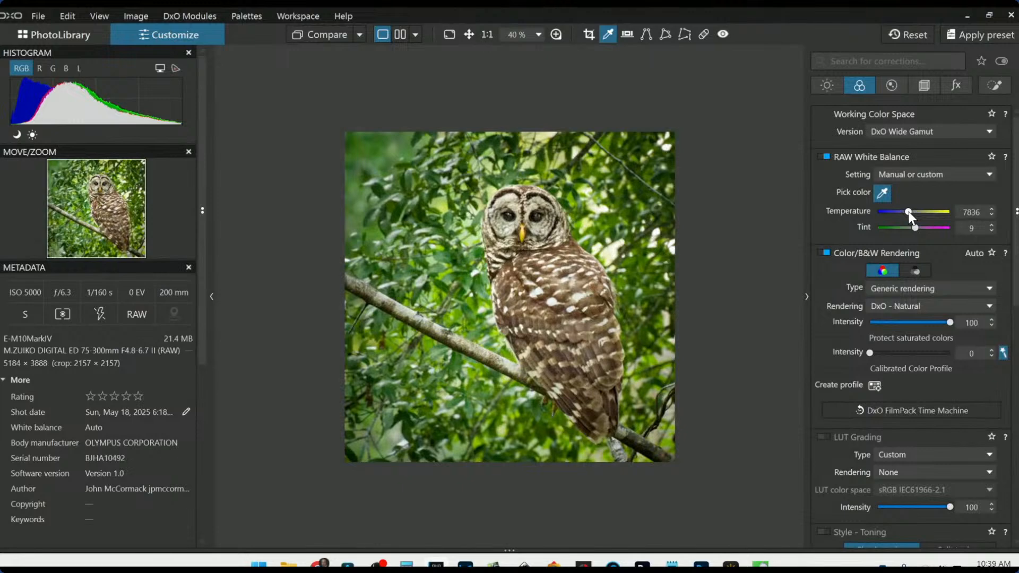
left_click_drag(914, 228, 911, 212)
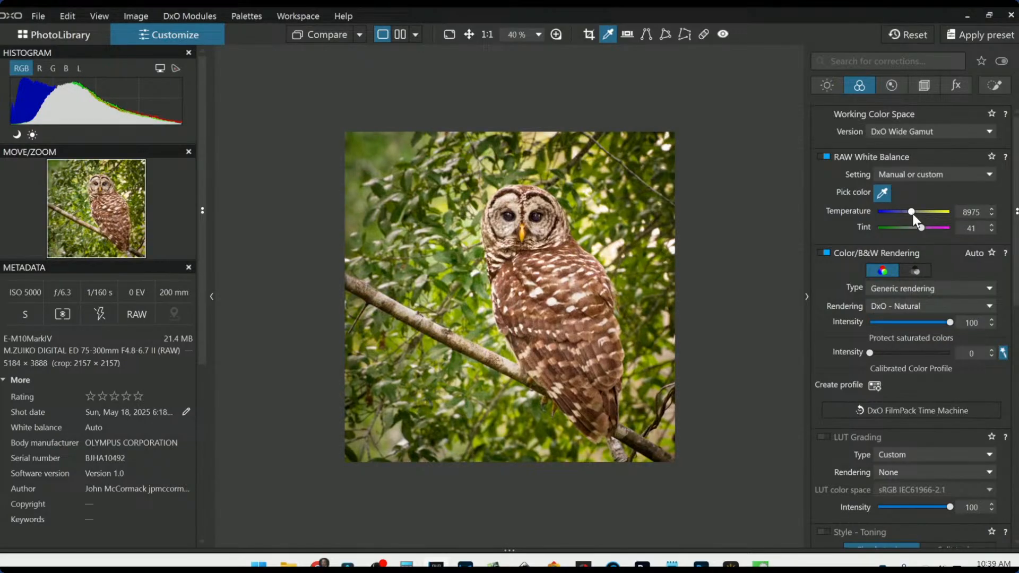
scroll(912, 213, "down", 1)
left_click_drag(908, 212, 909, 213)
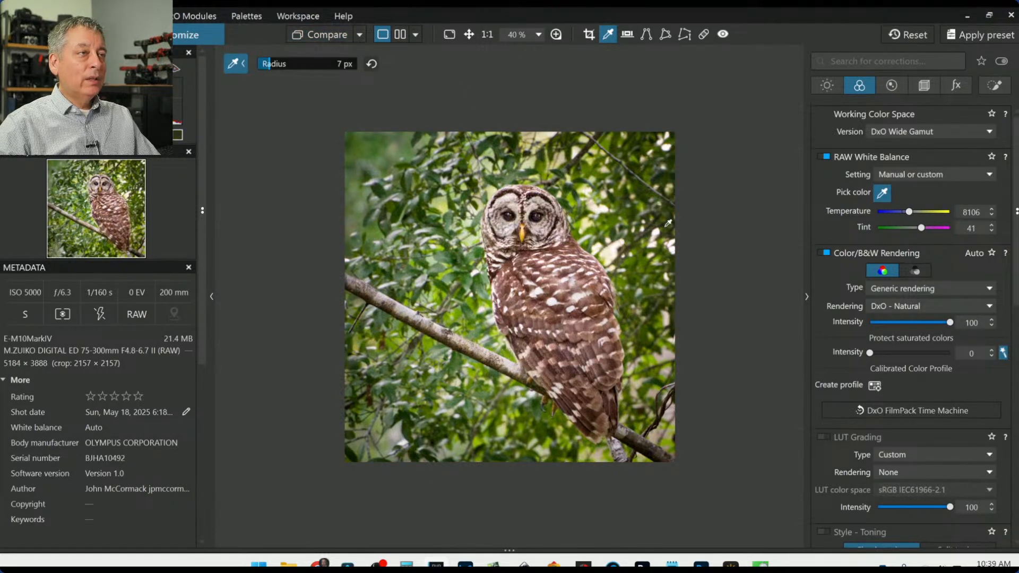
key("Escape")
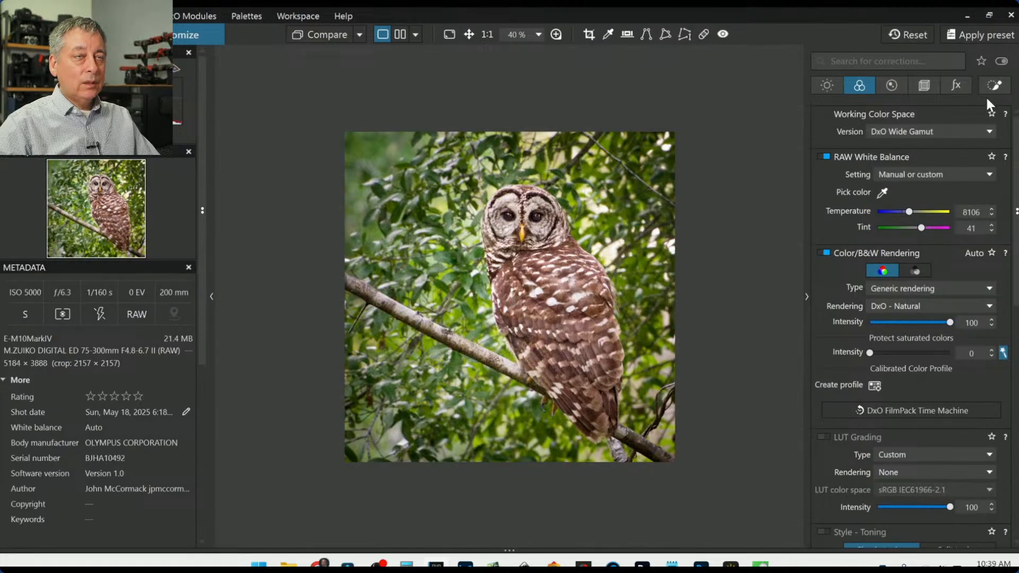
Step: Add a control point mask on the bright background beside the owl's head, with highlights at -50 and exposure at -1.32
left_click(995, 86)
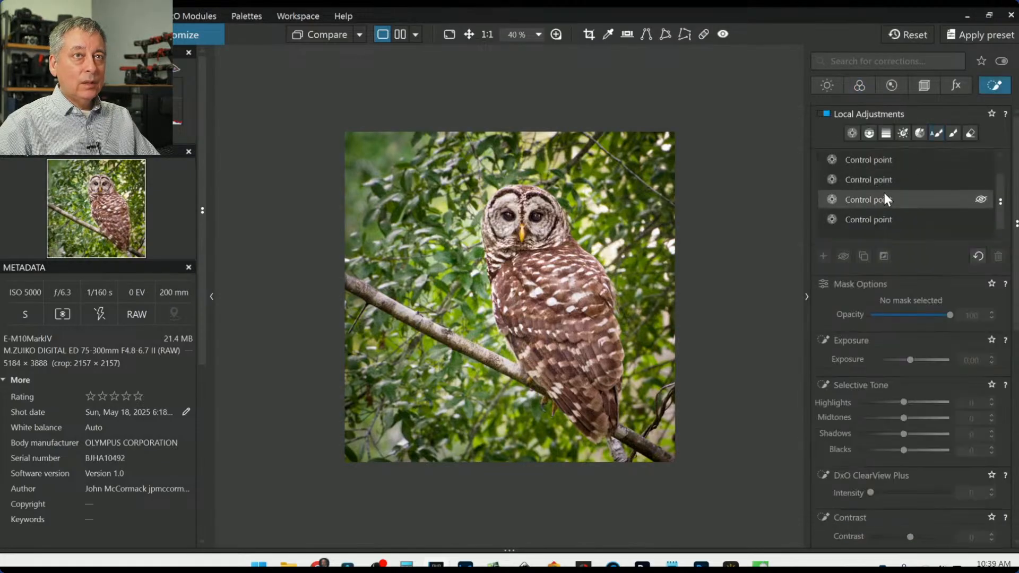
left_click(851, 133)
left_click(620, 242)
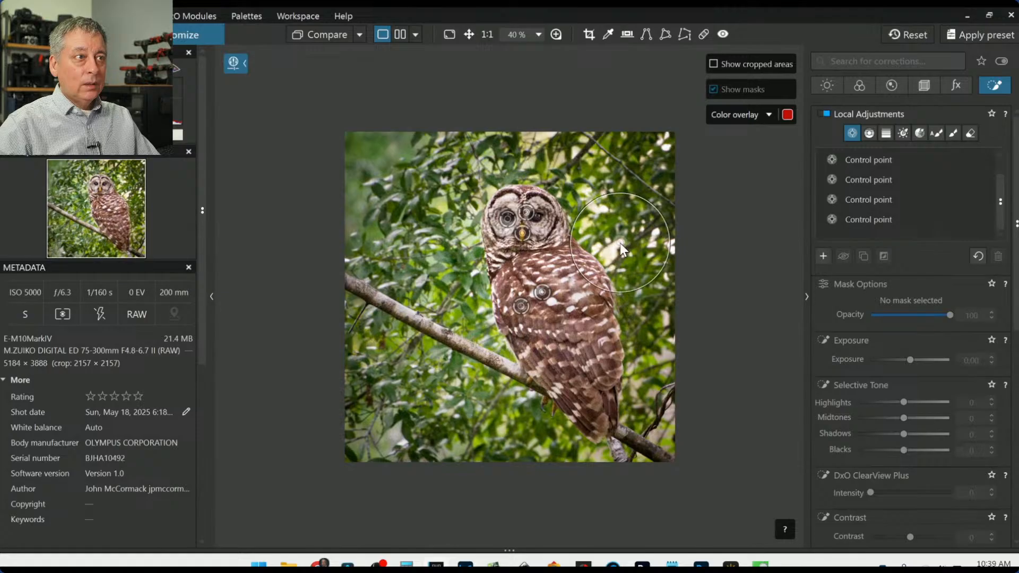
left_click_drag(899, 449, 881, 451)
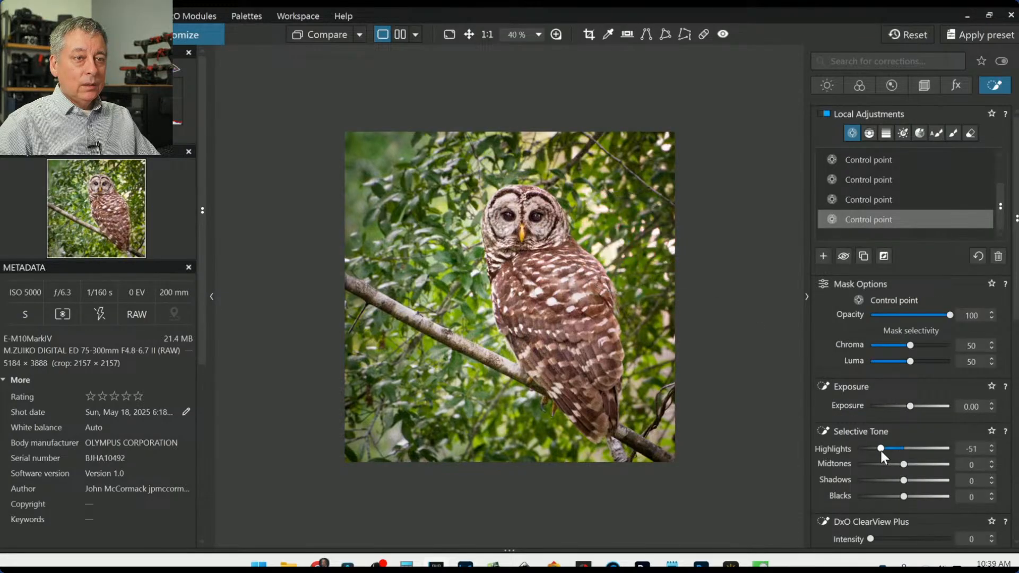
left_click(897, 407)
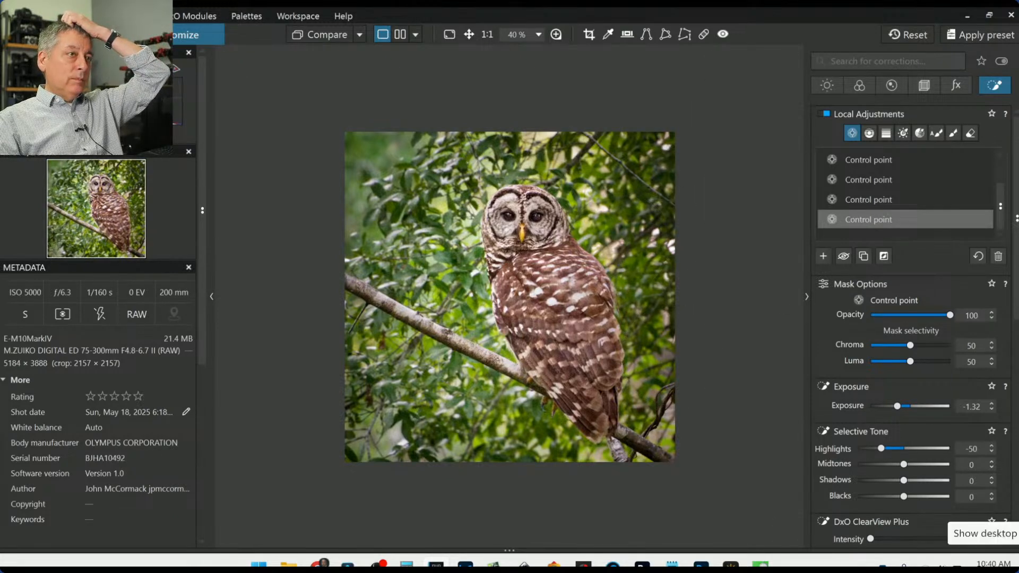
Step: Retouch the bright background spots beside the owl with the repair tool, using the darker foliage above as the source
left_click(703, 34)
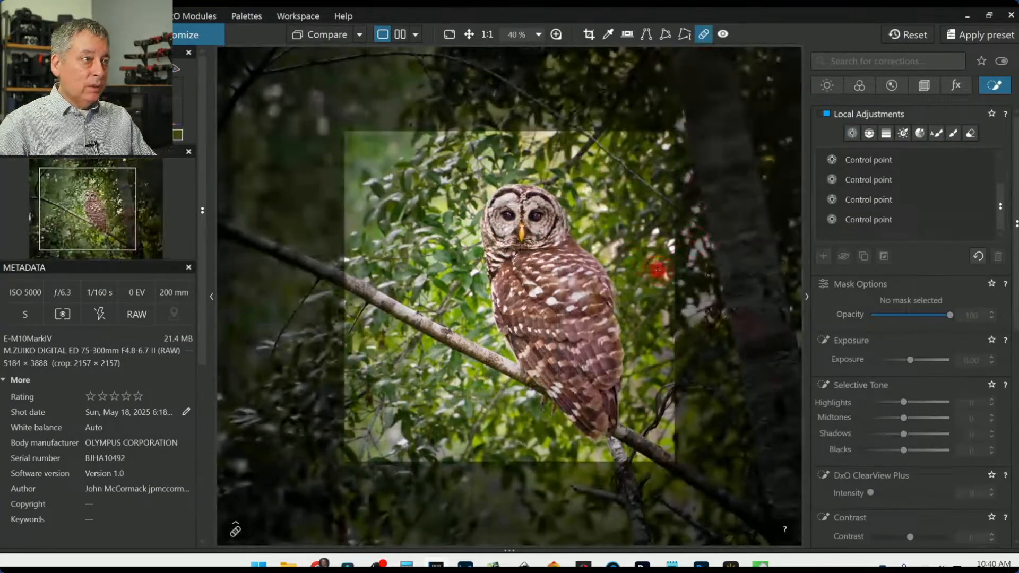
left_click(655, 232)
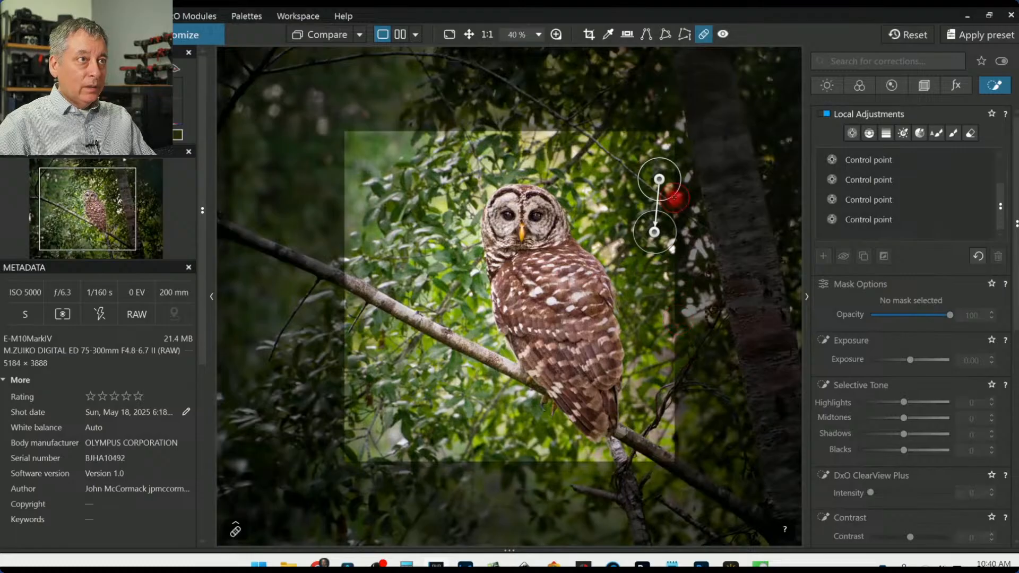
left_click_drag(659, 180, 664, 146)
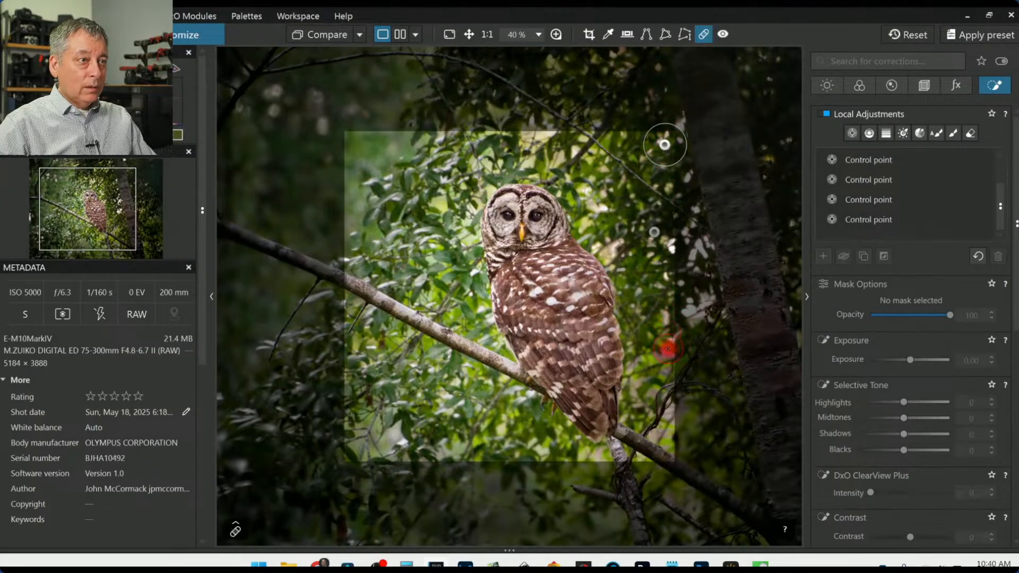
left_click(929, 379)
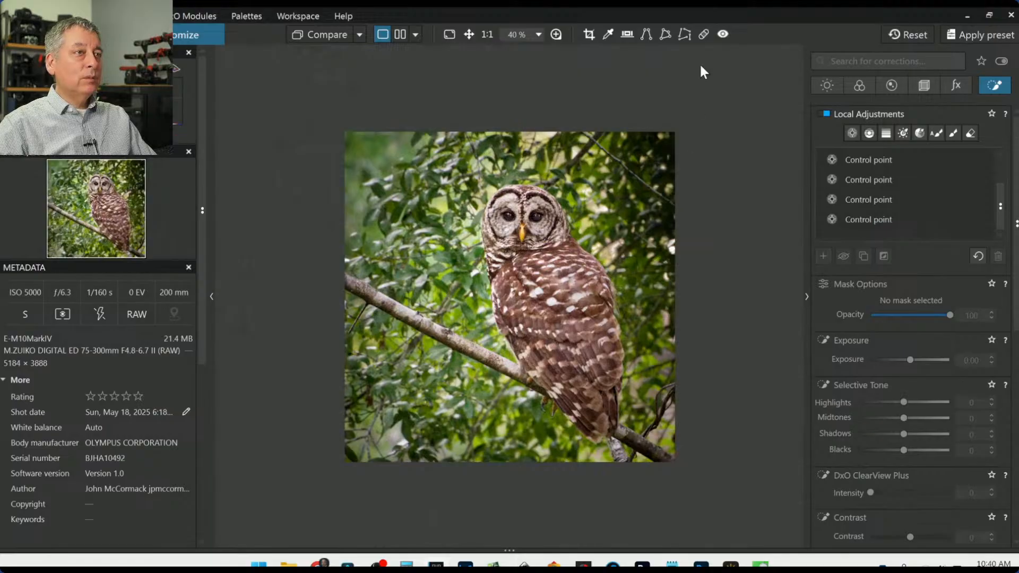
left_click(704, 34)
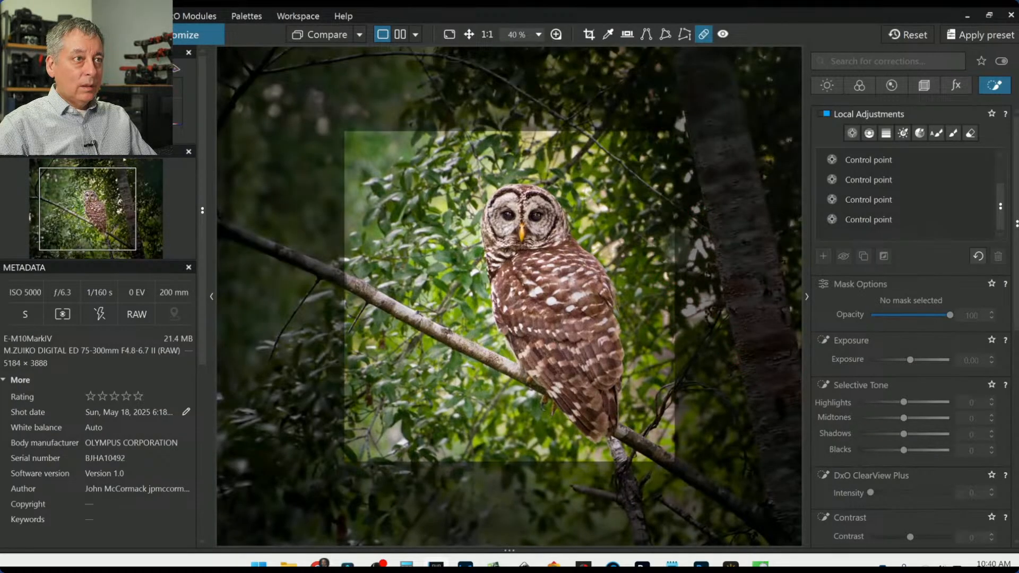
left_click(887, 390)
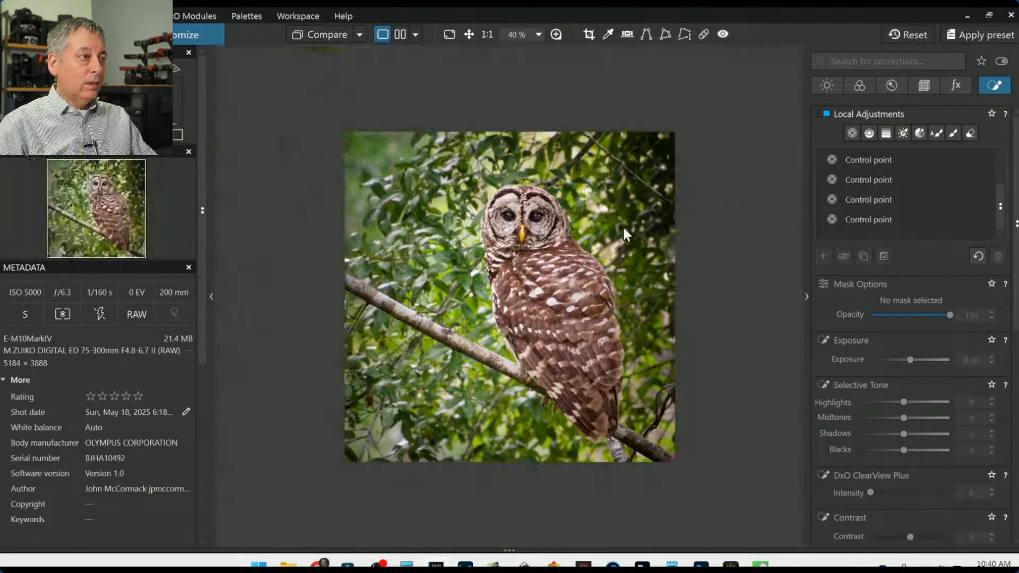
Step: Export the finished owl photo to disk
right_click(534, 303)
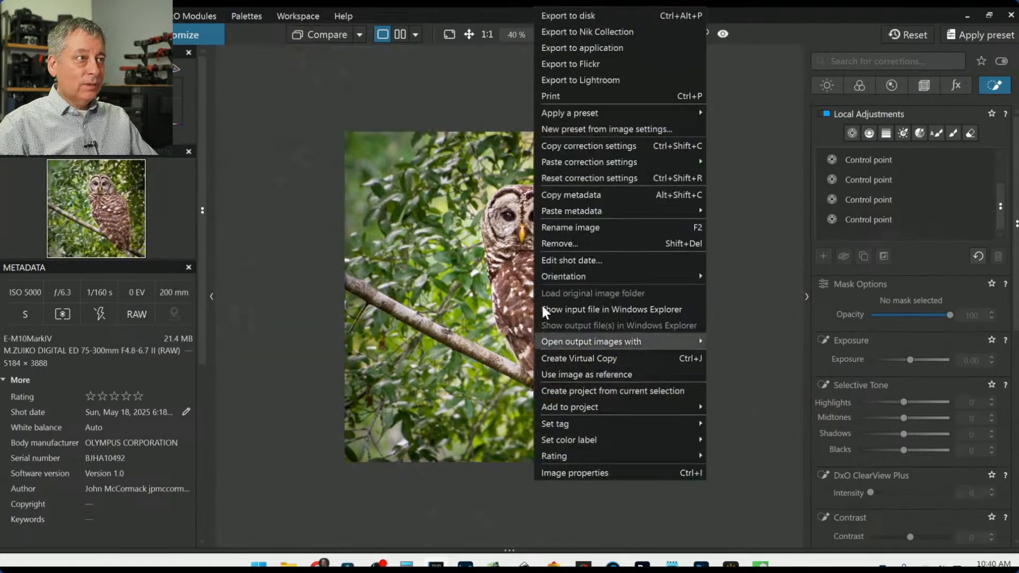
left_click(612, 13)
key("Escape")
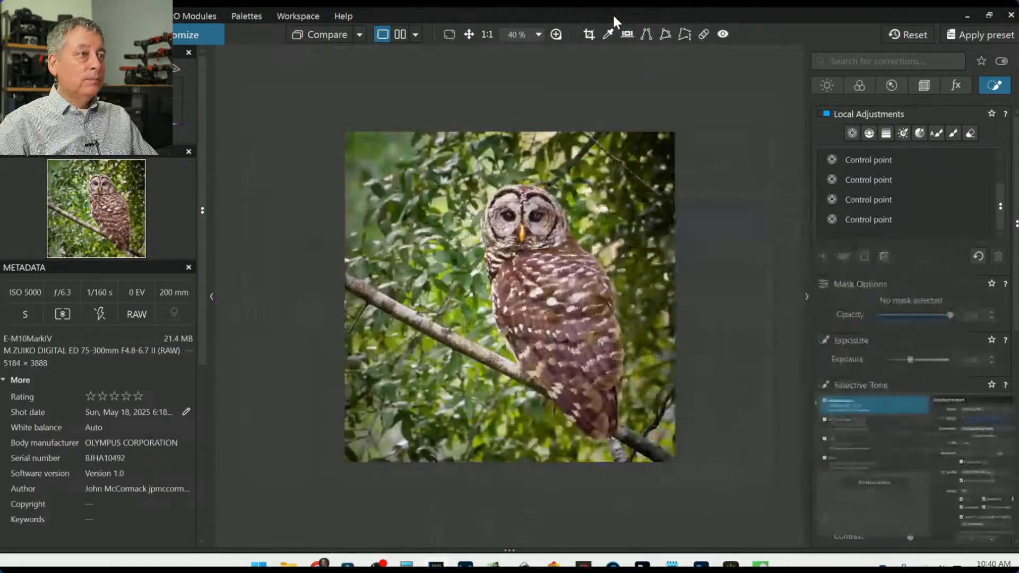
Step: Compare the edited owl photo with its uncorrected original, side by side and in full view with the side palettes hidden
left_click(400, 34)
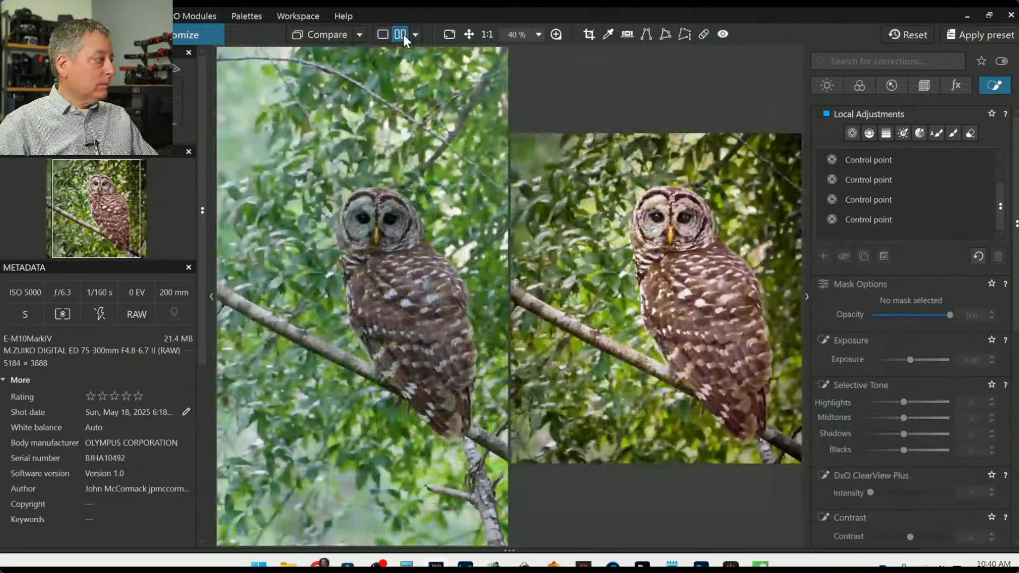
left_click(382, 35)
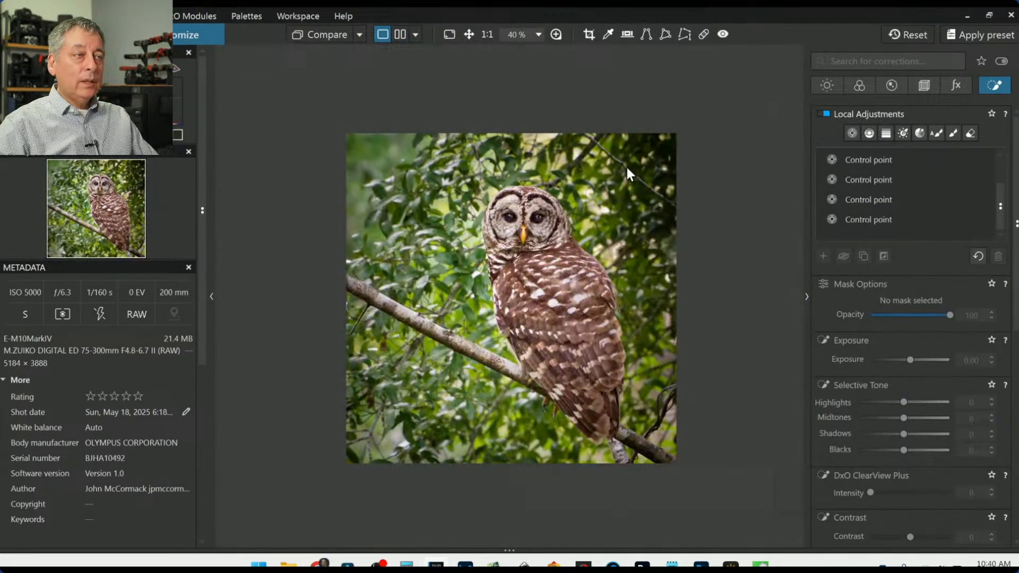
key("F9")
left_click(350, 34)
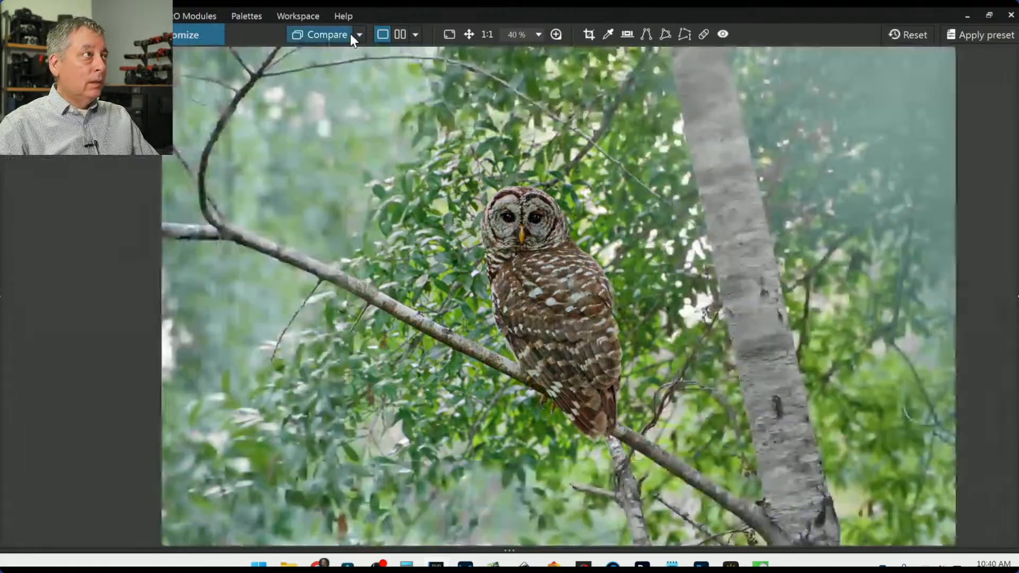
Step: Set the exported standard-output JPG as the comparison image, then reset the raw owl photo's corrections and show both side by side
left_click(360, 35)
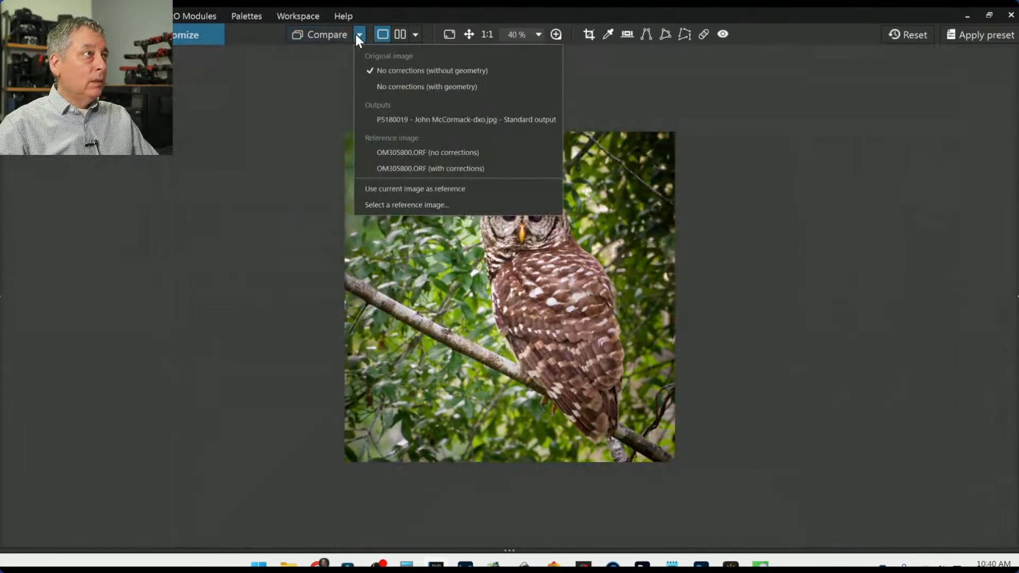
left_click(391, 120)
left_click(905, 36)
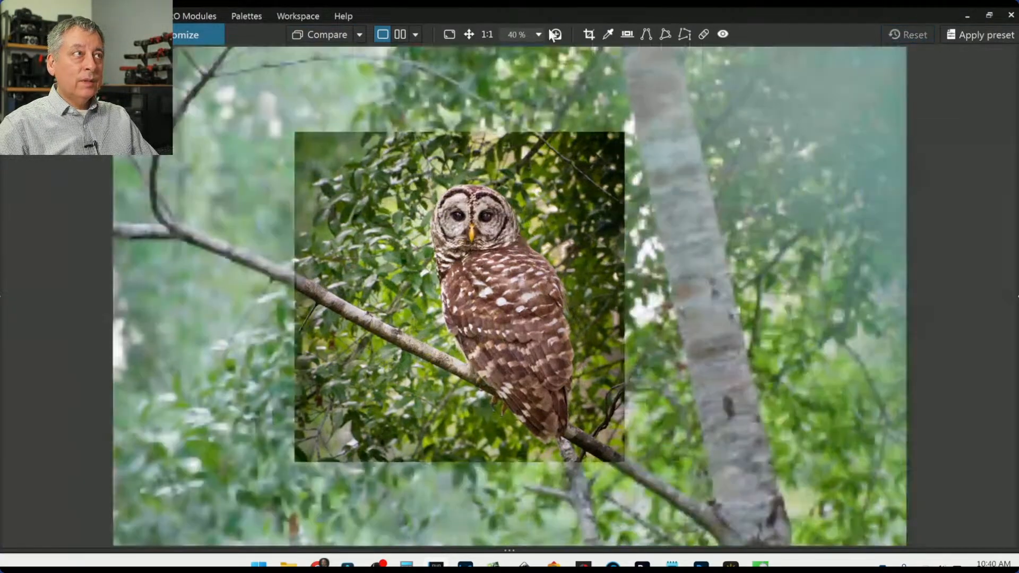
left_click(400, 34)
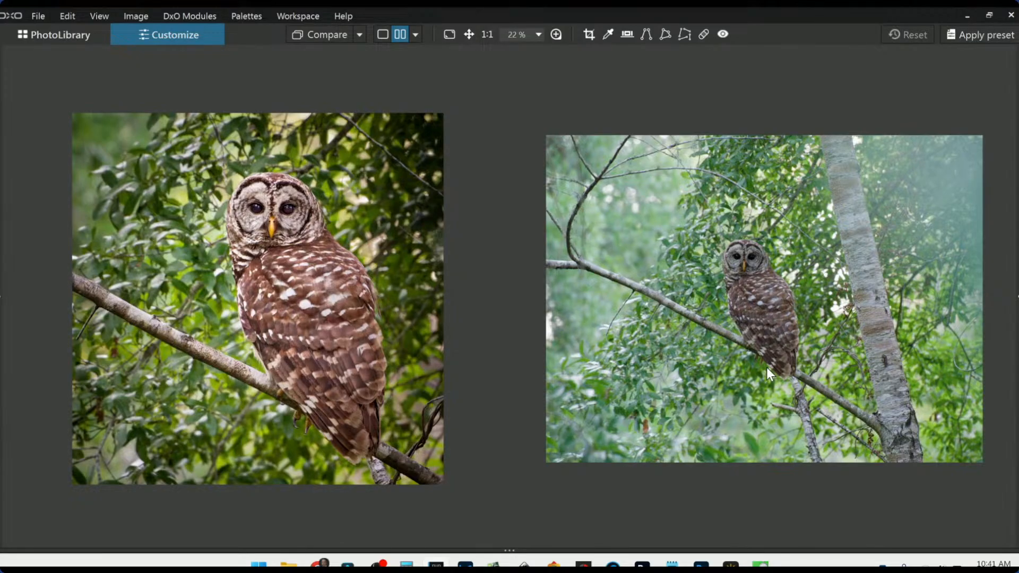
Step: Examine the owl's face, eyes and feather detail at high magnification in both the exported and the uncorrected version
scroll(766, 368, "up", 1)
scroll(283, 200, "up", 8)
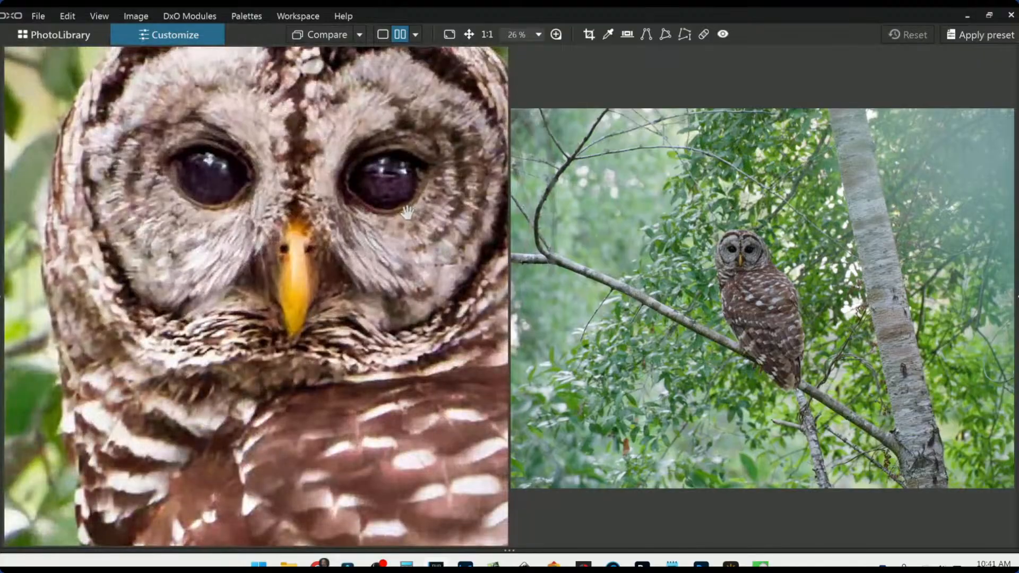
scroll(402, 215, "down", 1)
scroll(402, 215, "down", 2)
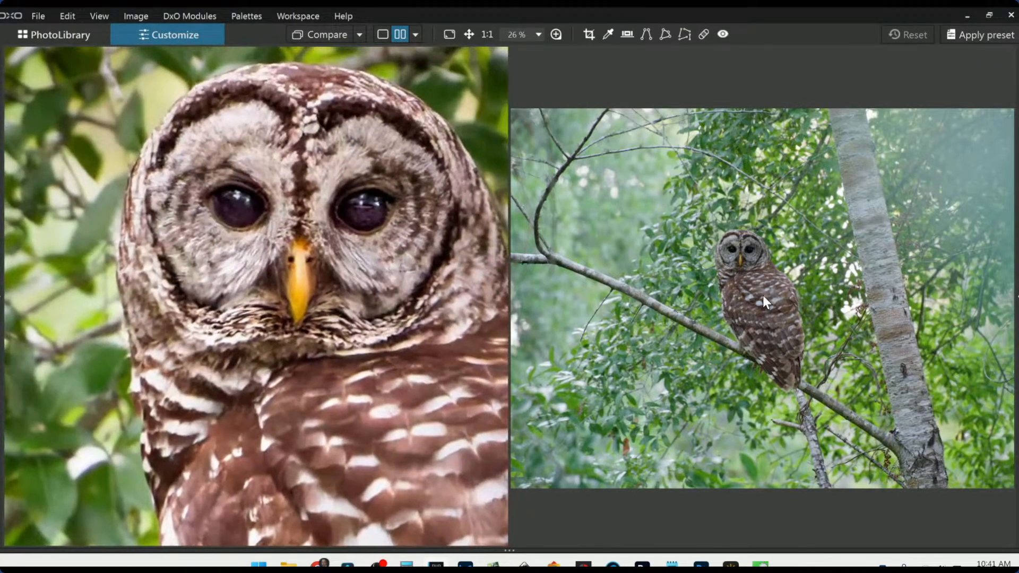
scroll(762, 290, "up", 3)
scroll(760, 280, "up", 4)
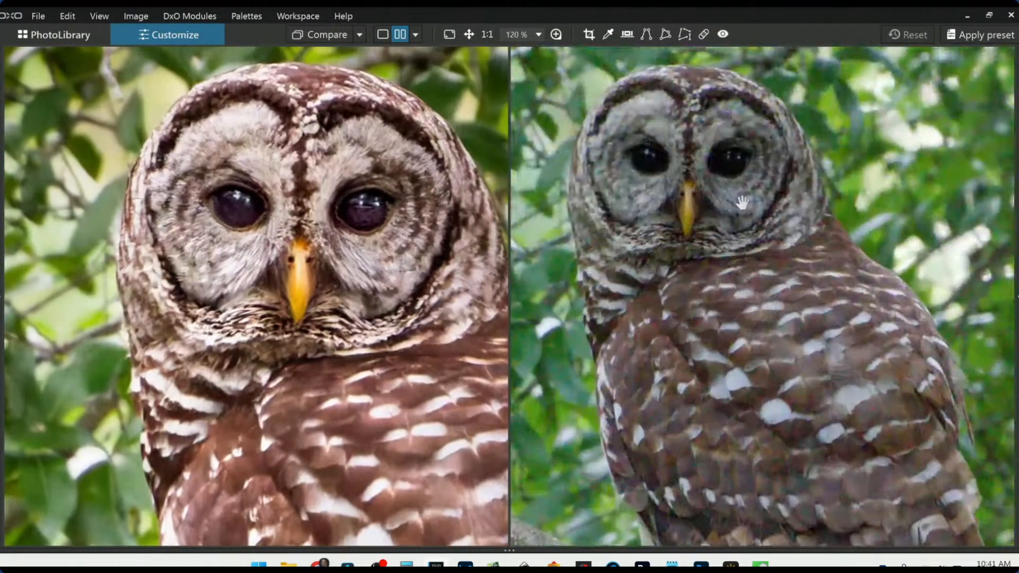
left_click_drag(741, 202, 784, 239)
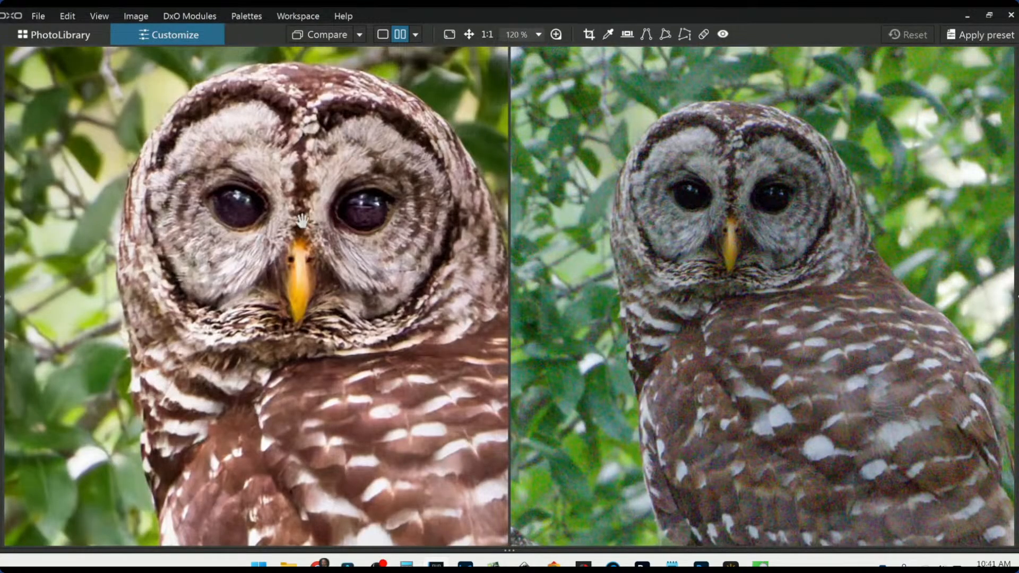
scroll(759, 491, "up", 1)
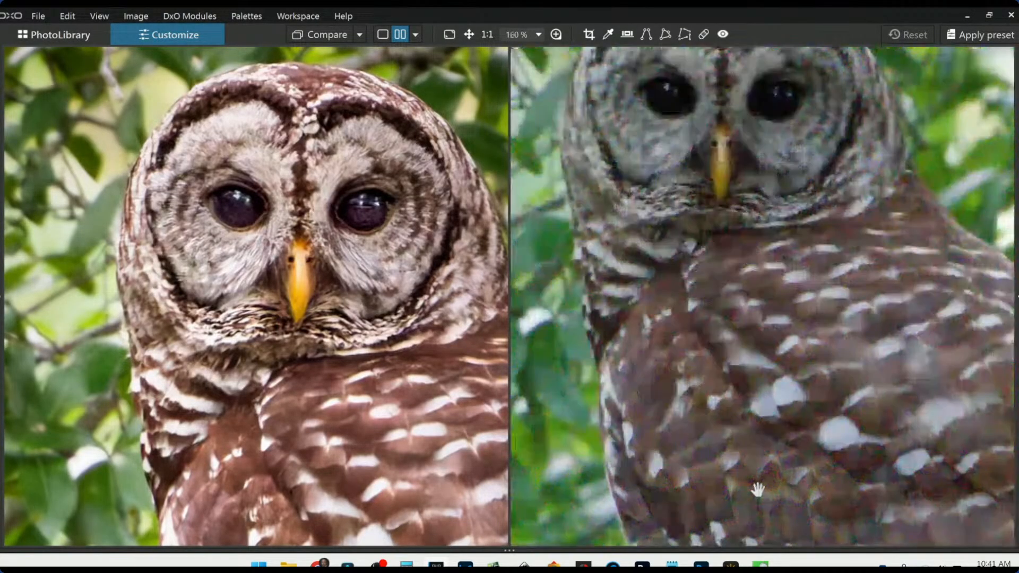
left_click_drag(366, 375, 332, 291)
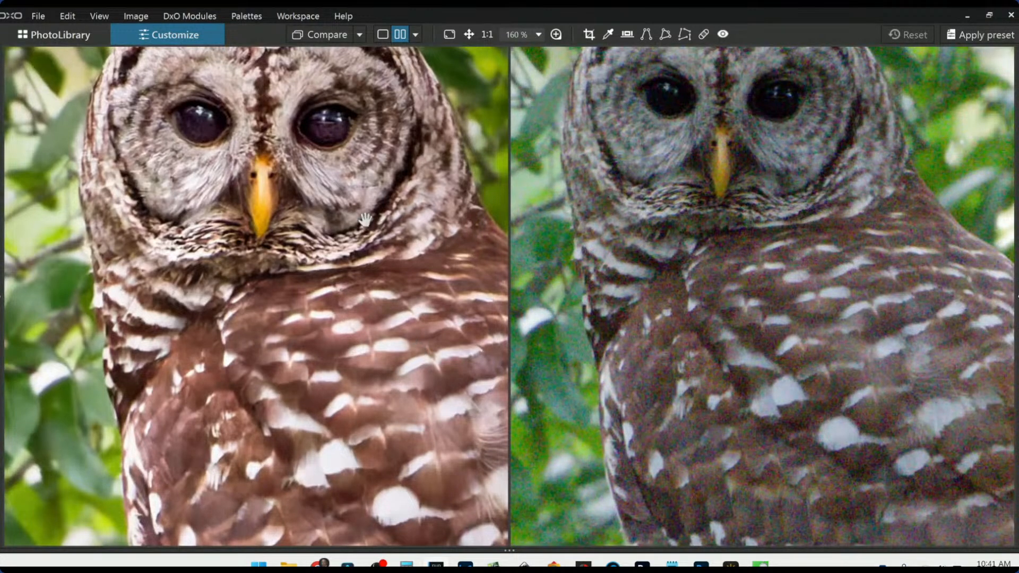
left_click_drag(358, 185, 356, 258)
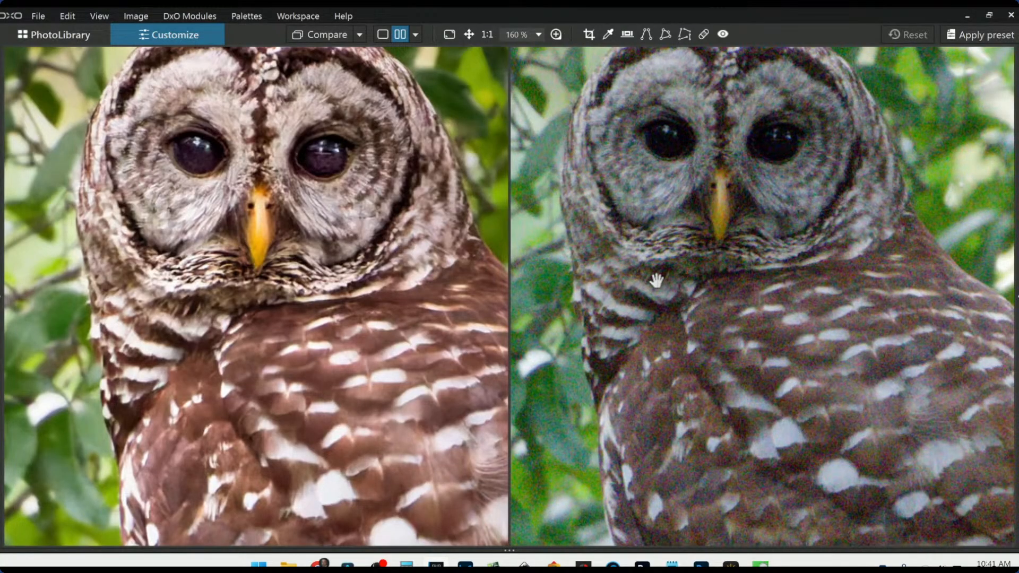
scroll(657, 281, "down", 5)
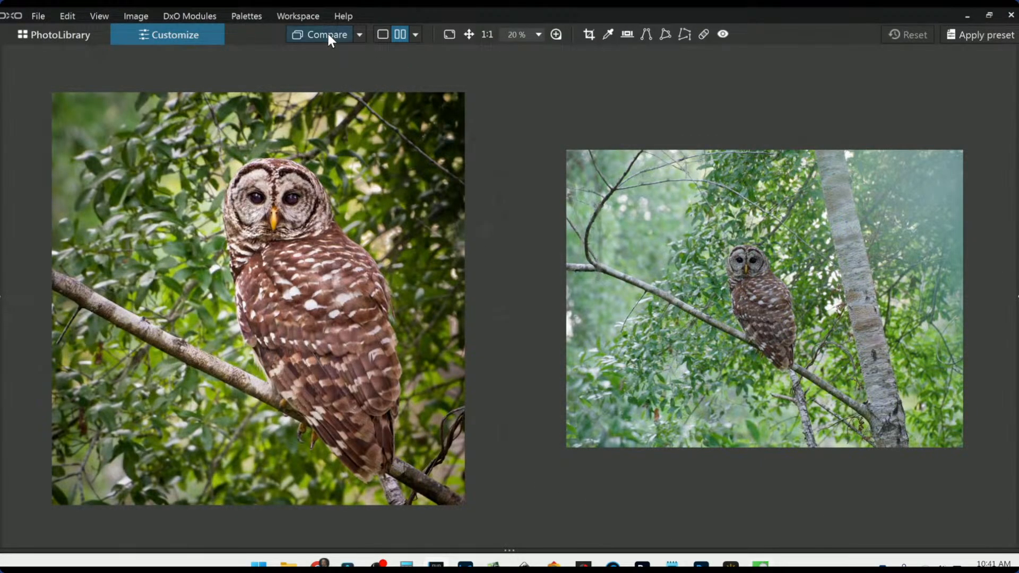
Step: Open the osprey nest photo from the photo library for editing and apply the first default general-purpose preset
left_click(380, 35)
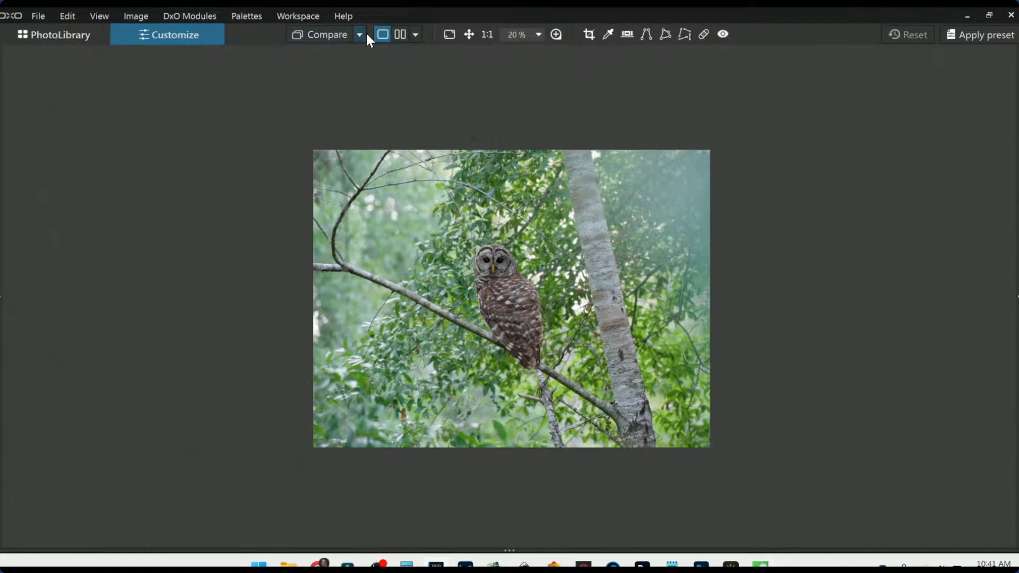
left_click(73, 41)
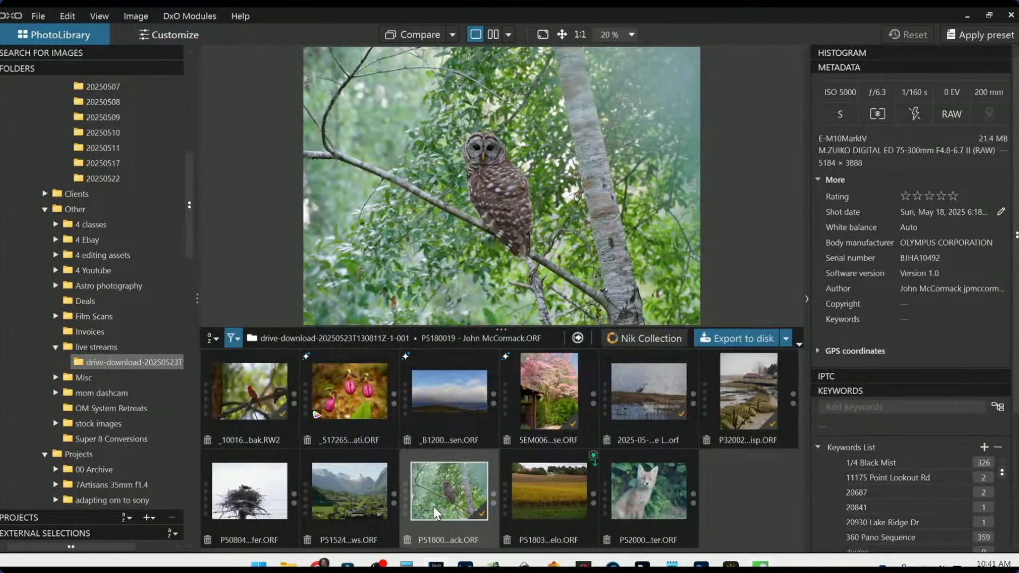
double_click(222, 500)
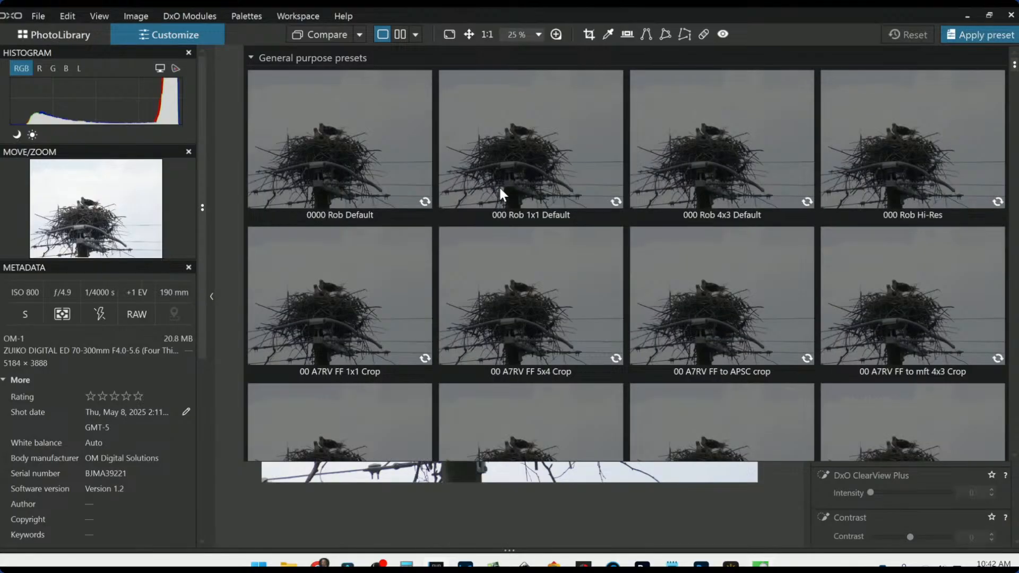
left_click(362, 160)
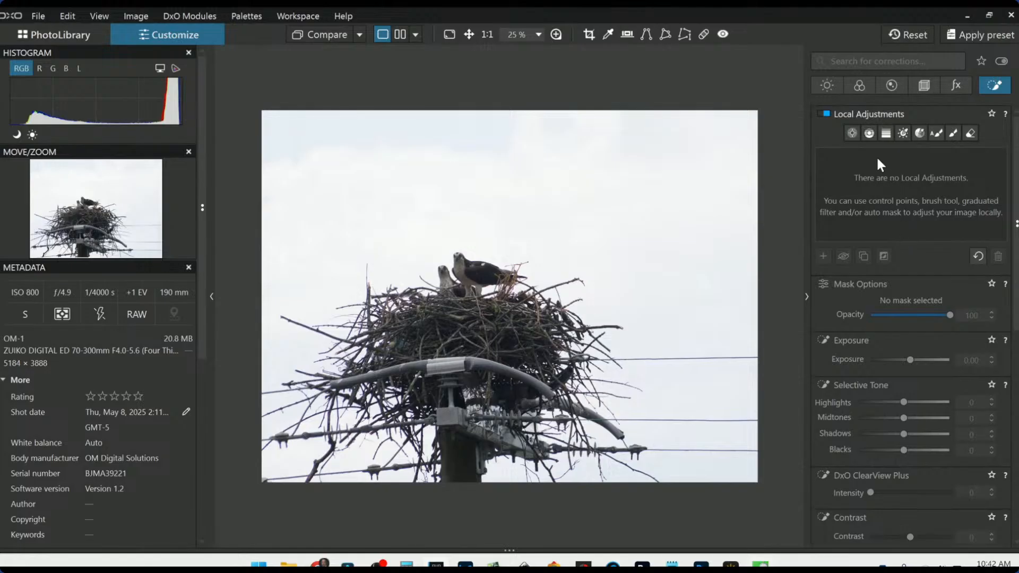
Step: Add a control line mask over the sky with highlights at -66, ClearView Plus intensity at 60 and microcontrast at 60
left_click(869, 133)
left_click_drag(627, 229, 627, 346)
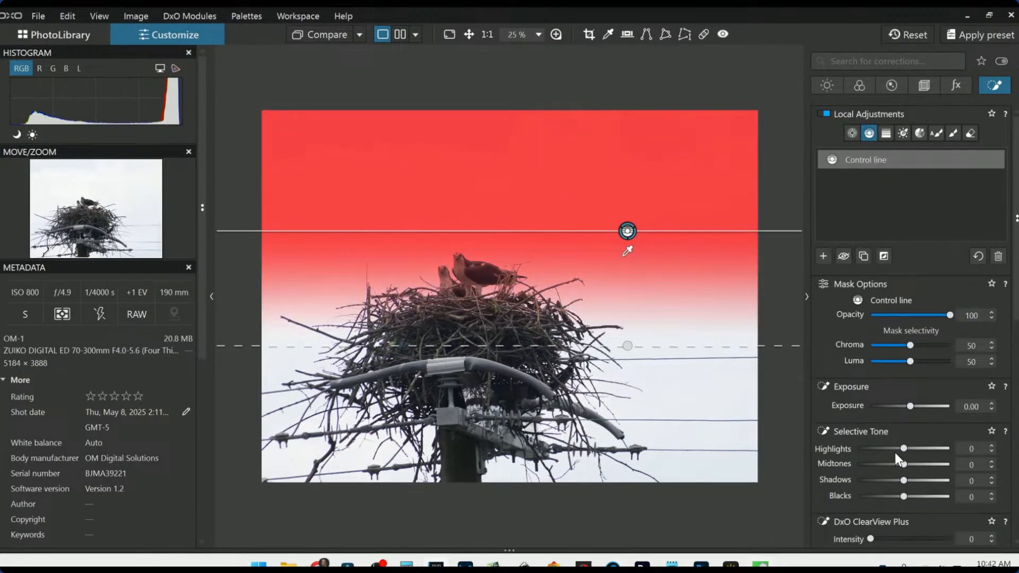
left_click(891, 450)
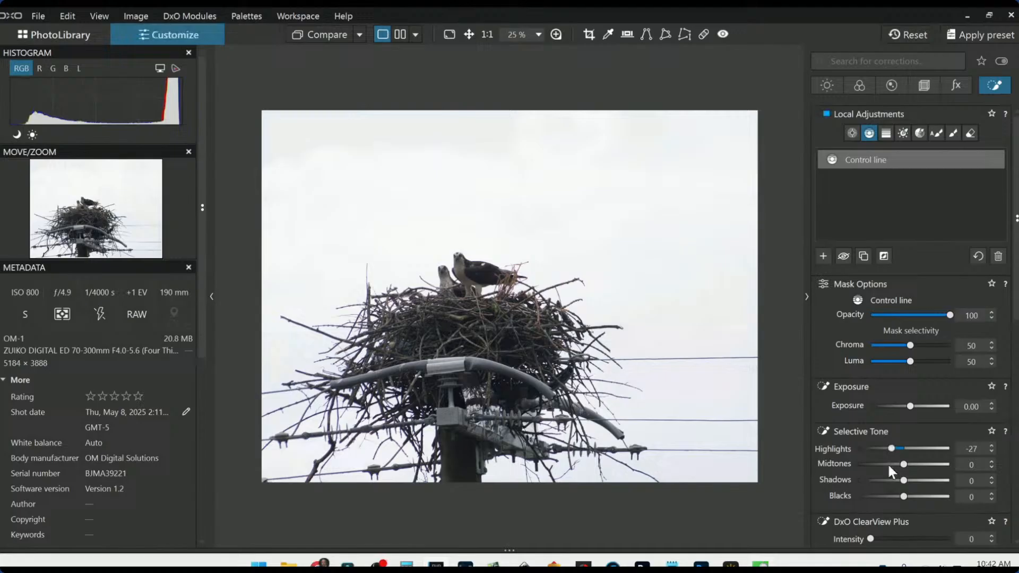
scroll(919, 508, "down", 1)
left_click(918, 508)
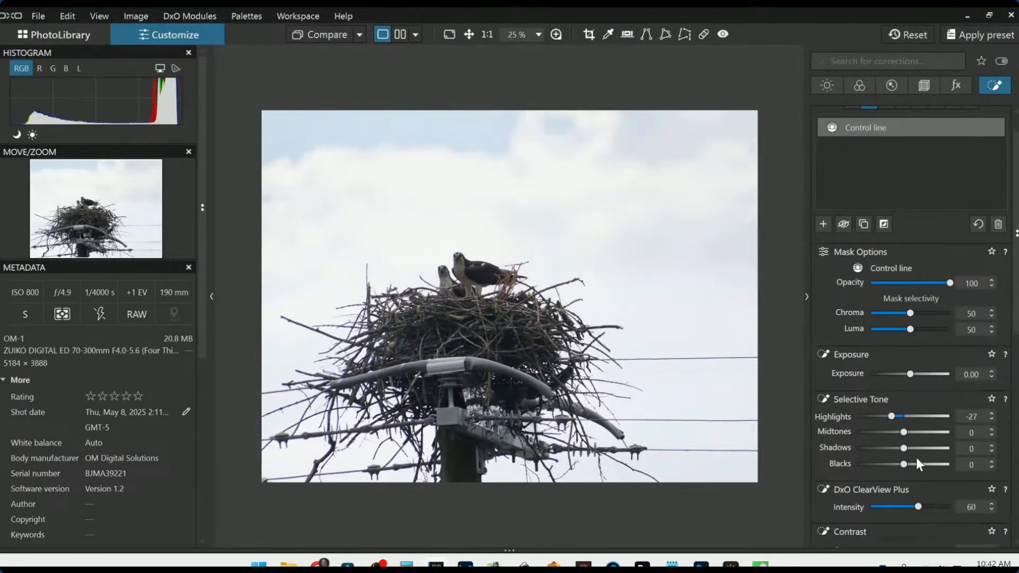
scroll(926, 509, "down", 4)
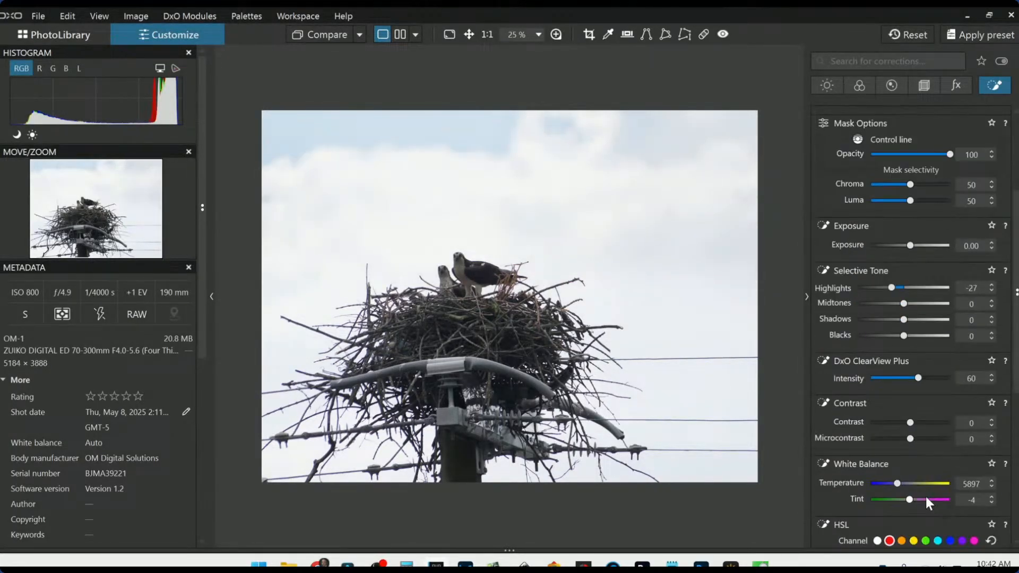
left_click(930, 439)
left_click_drag(891, 290, 874, 288)
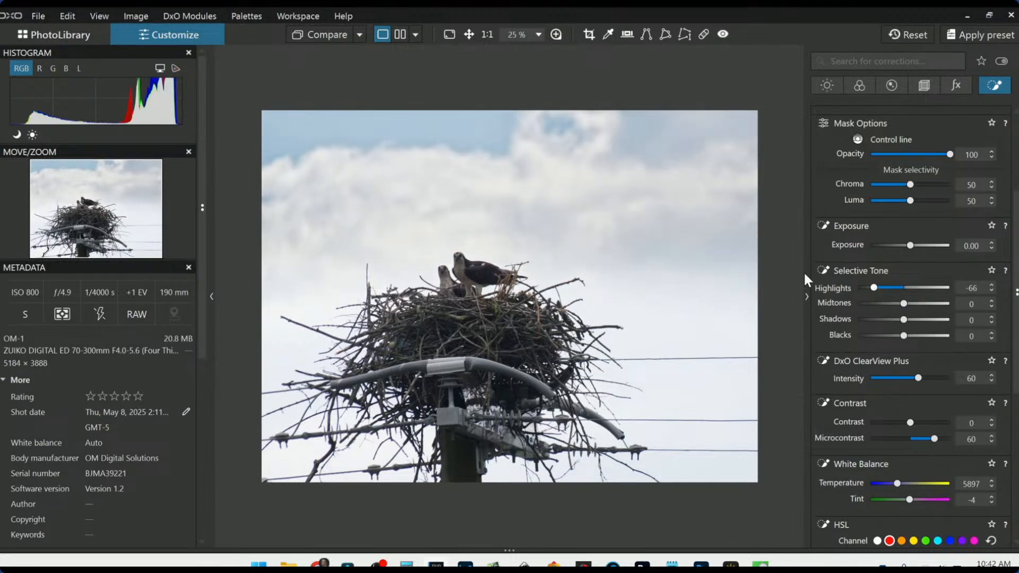
Step: Move the sky's control line down to the middle of the nest to extend its effect, then finish the mask
mouse_move(611, 245)
left_click_drag(628, 231, 623, 330)
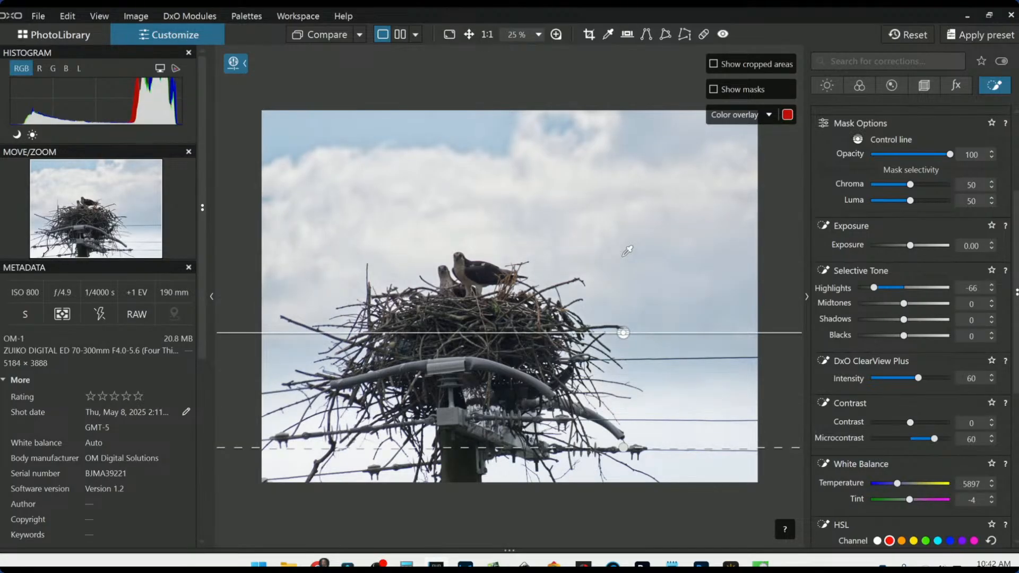
key("Escape")
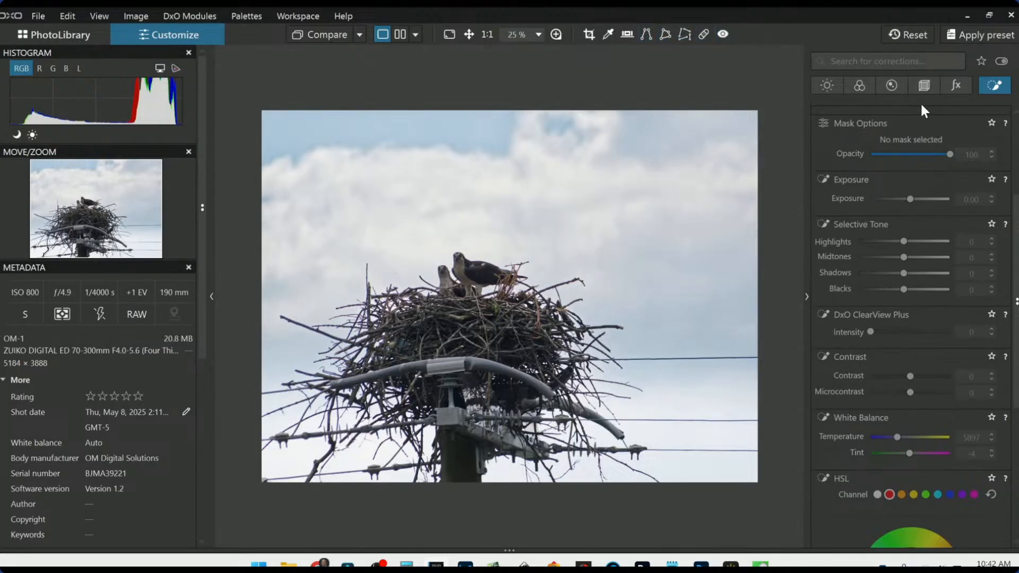
Step: Crop the photo at its original aspect ratio to about 2578 × 1933 px around the two ospreys and the upper nest
left_click(925, 86)
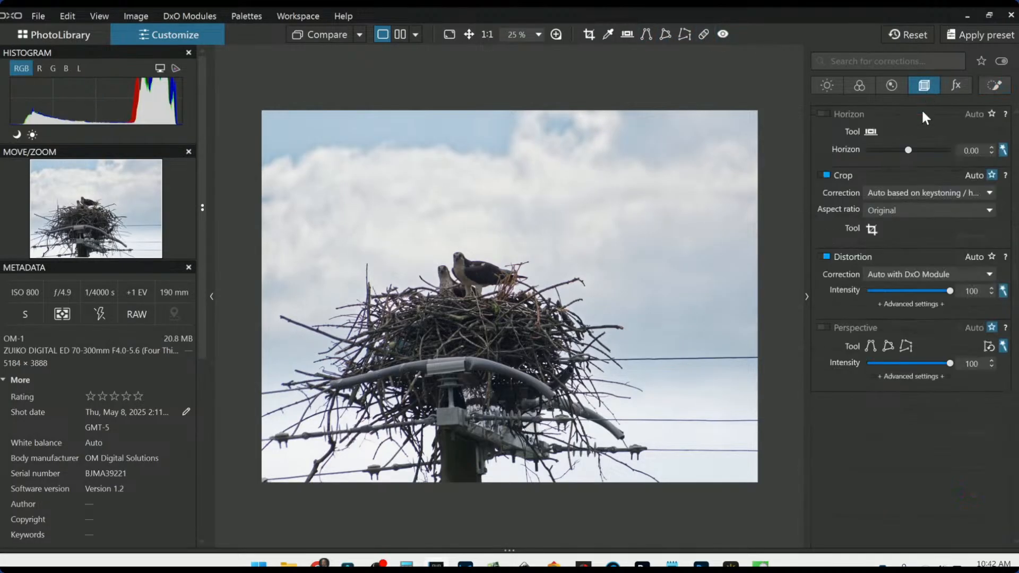
left_click(870, 230)
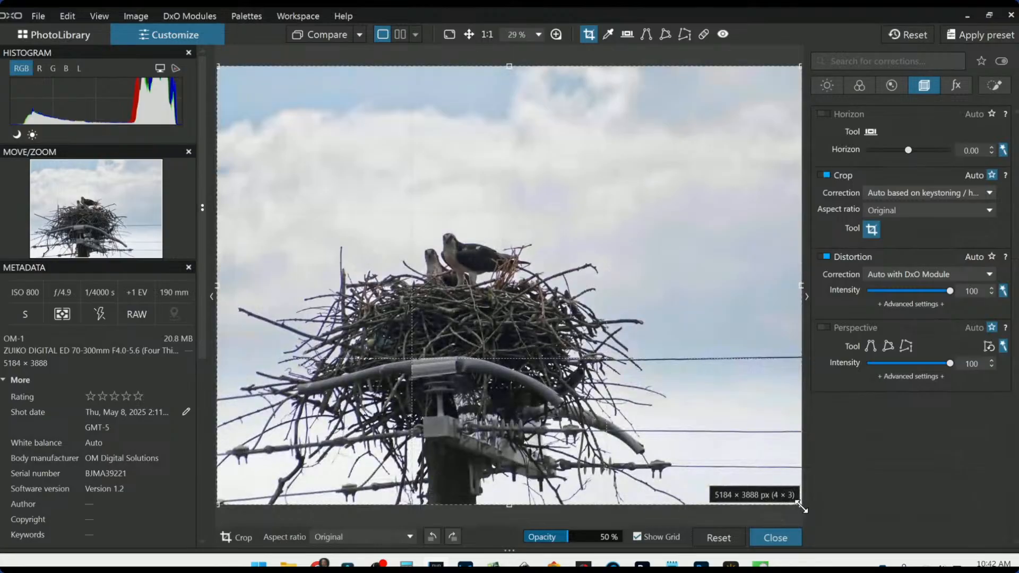
left_click_drag(801, 508, 574, 395)
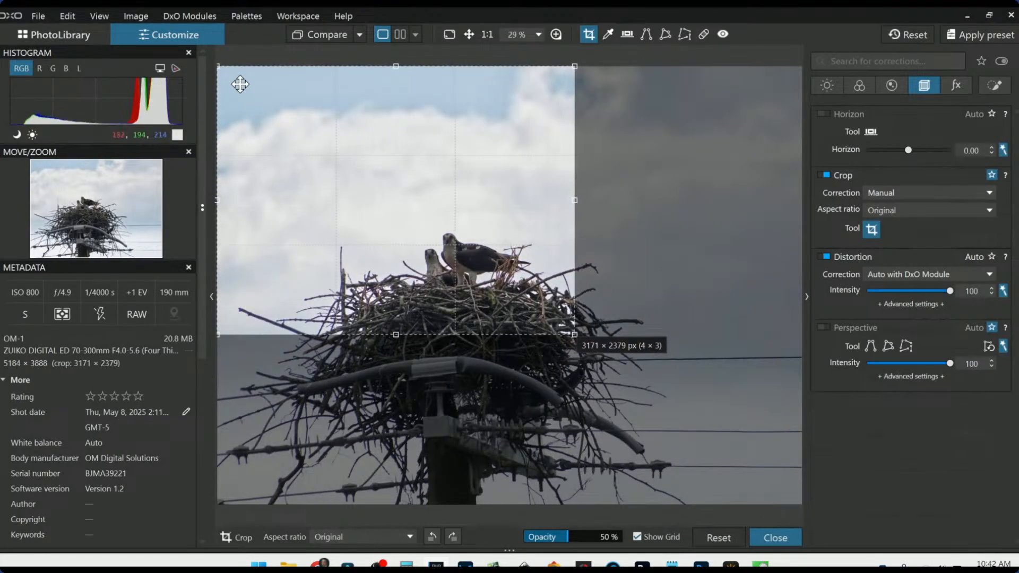
left_click_drag(218, 68, 284, 173)
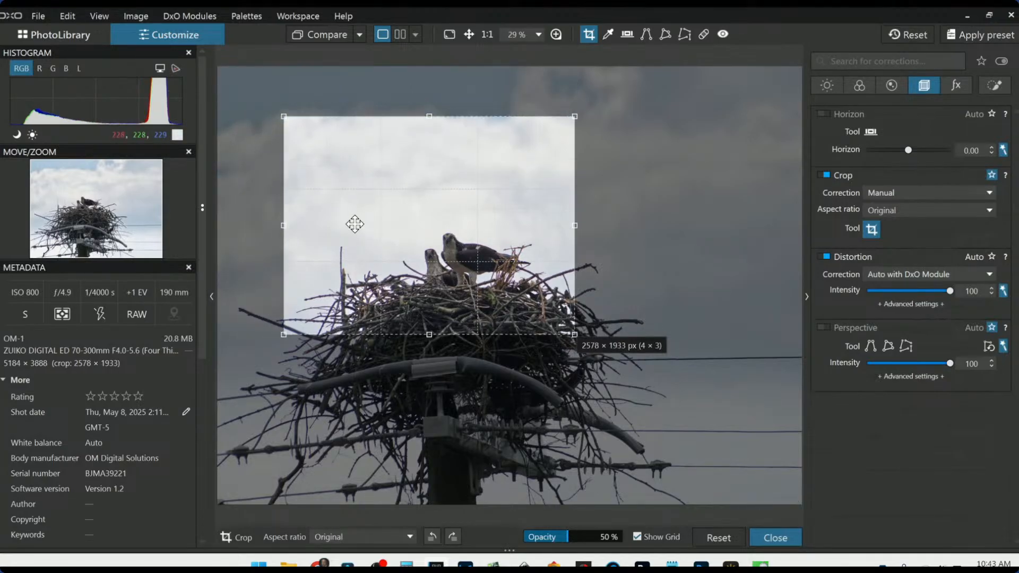
left_click_drag(355, 224, 354, 246)
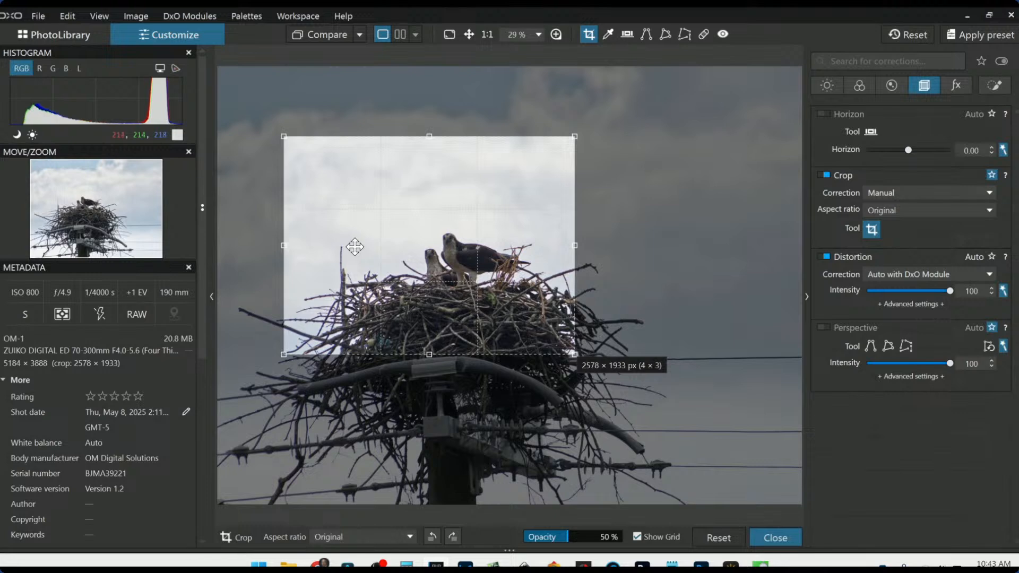
key("Return")
Step: Add a control point mask on the ospreys, with points on the front bird's head and body and the rear bird's chest
scroll(578, 347, "up", 1)
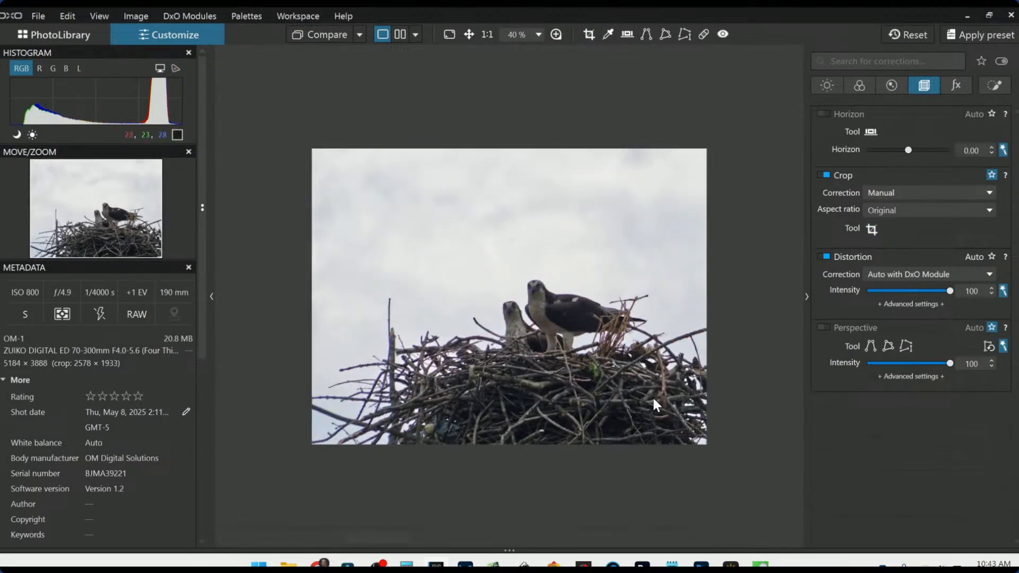
scroll(651, 396, "up", 2)
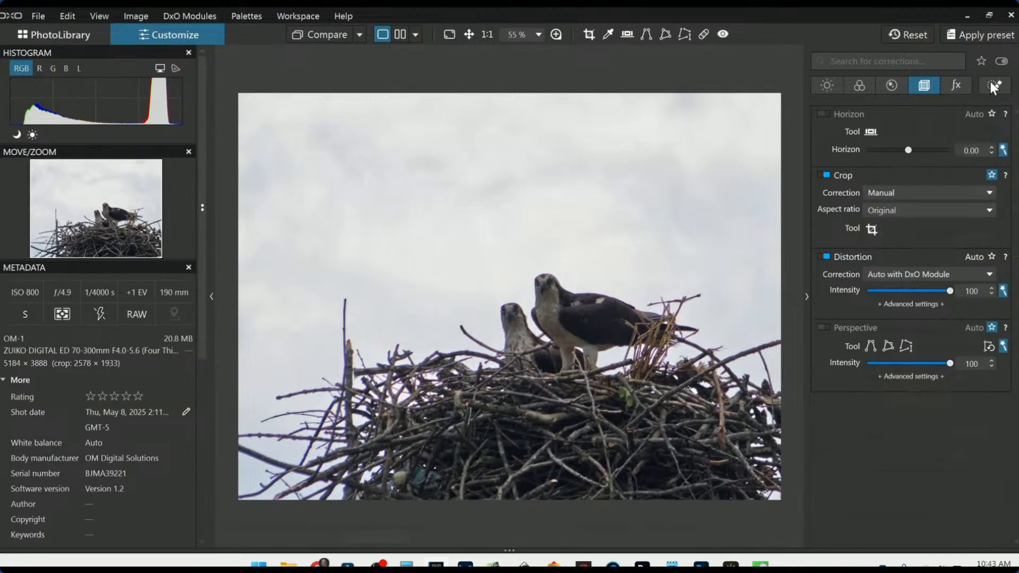
left_click(993, 85)
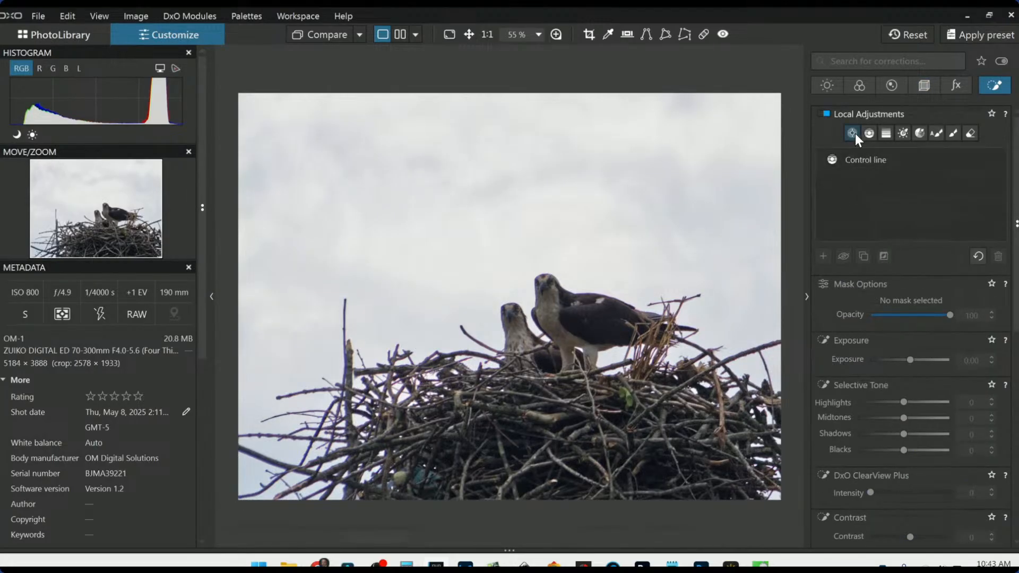
left_click(852, 133)
scroll(550, 298, "up", 2)
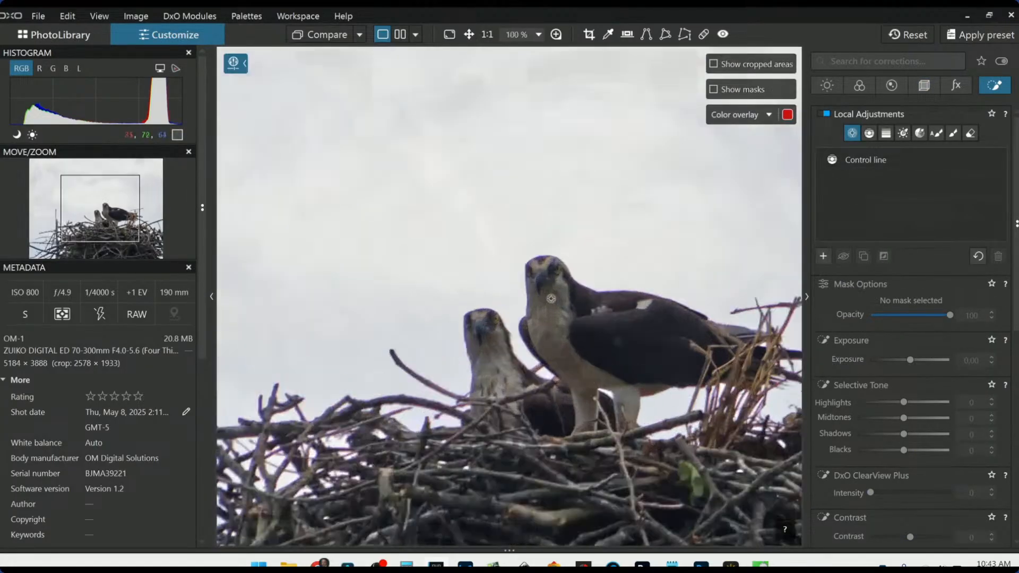
left_click(555, 277)
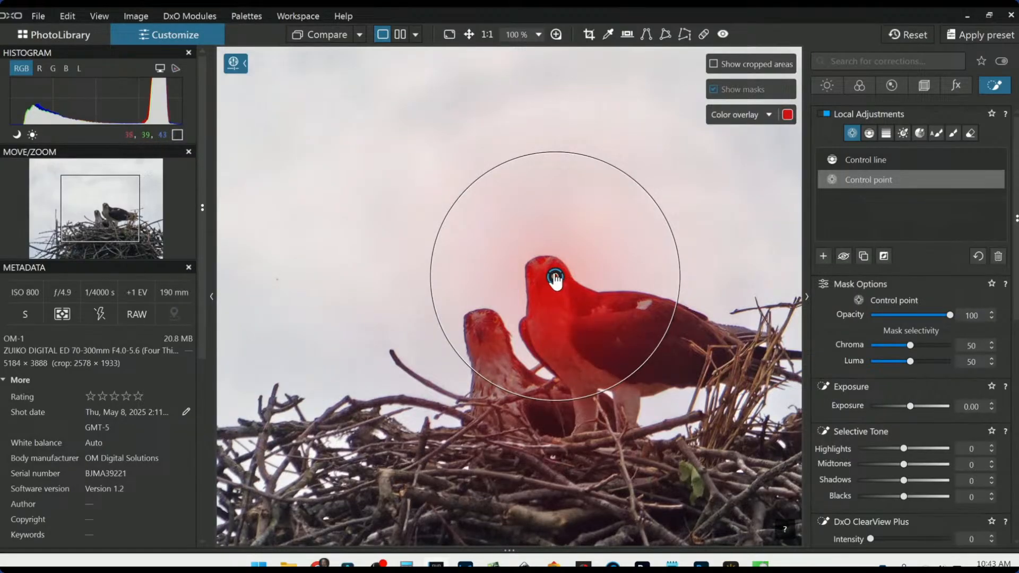
left_click_drag(555, 277, 552, 295)
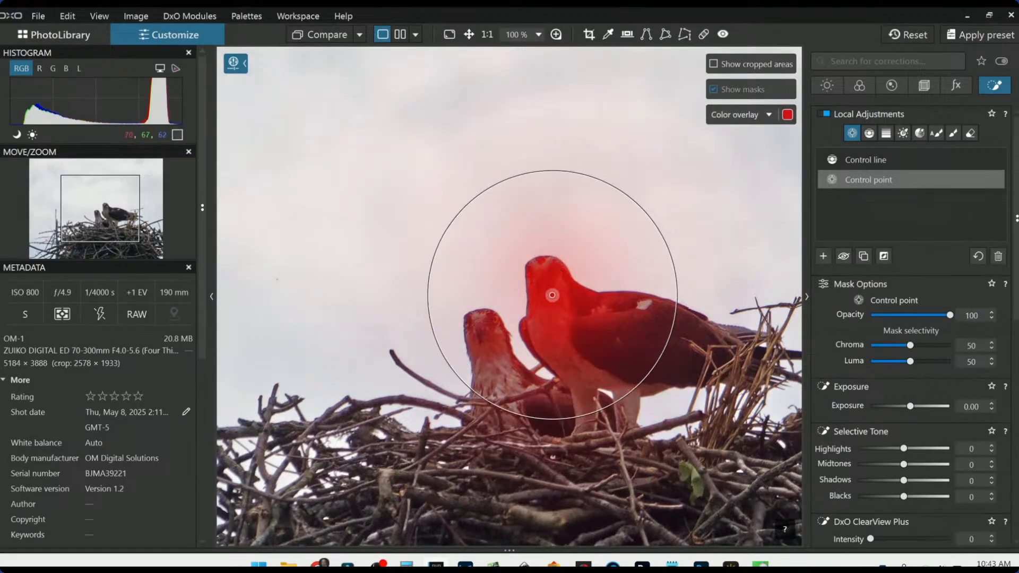
left_click(496, 382)
left_click(651, 353)
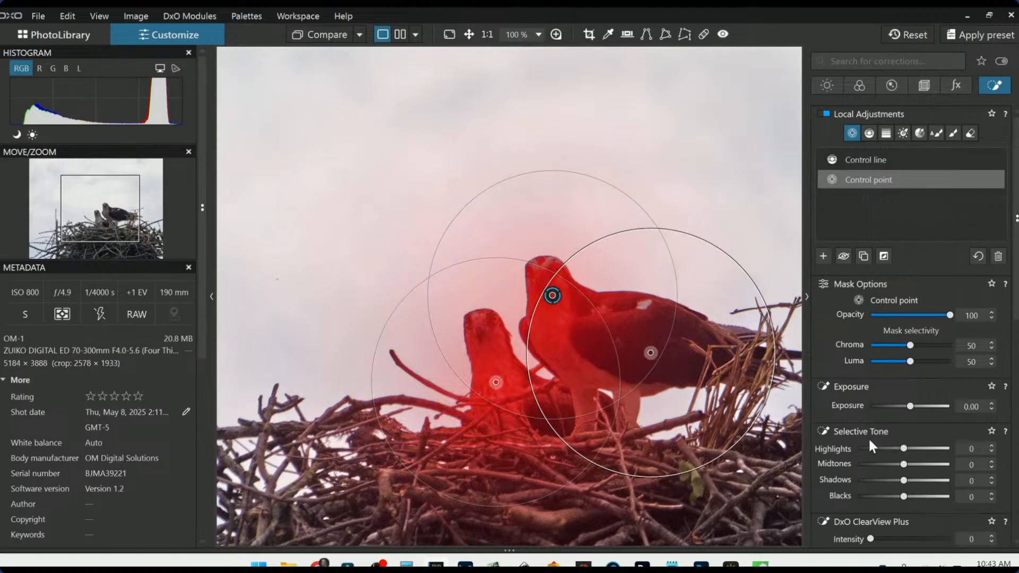
Step: Set the birds' mask to exposure 0.68, highlights 57, midtones 27, ClearView Plus intensity 14 and microcontrast 61
left_click_drag(910, 406, 917, 406)
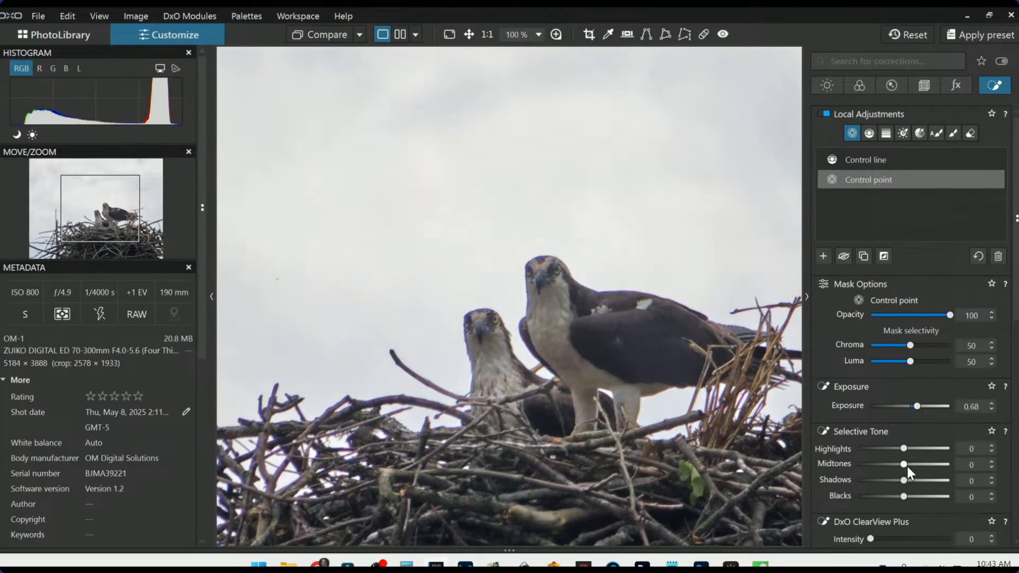
left_click_drag(905, 465, 929, 451)
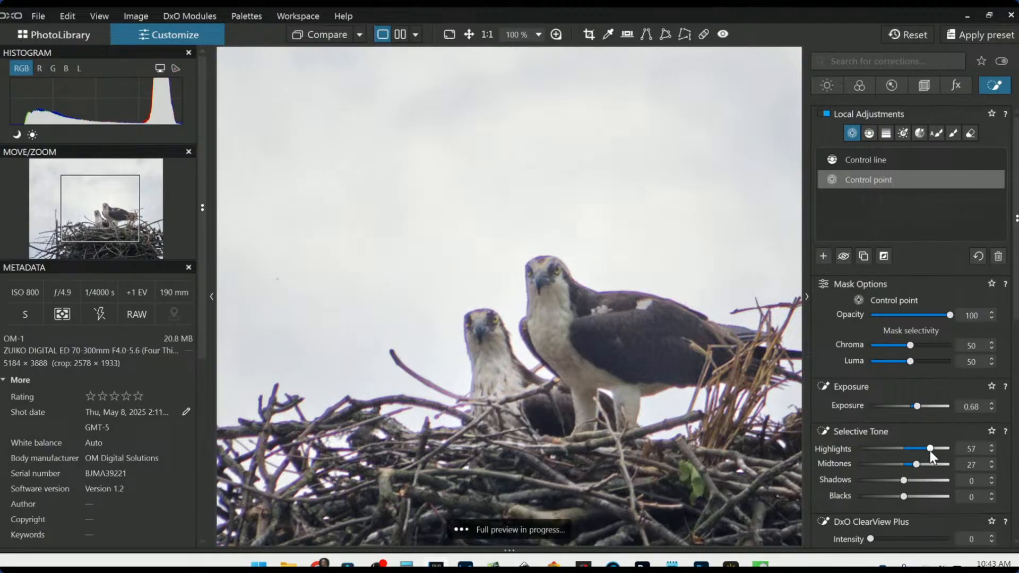
scroll(843, 446, "down", 2)
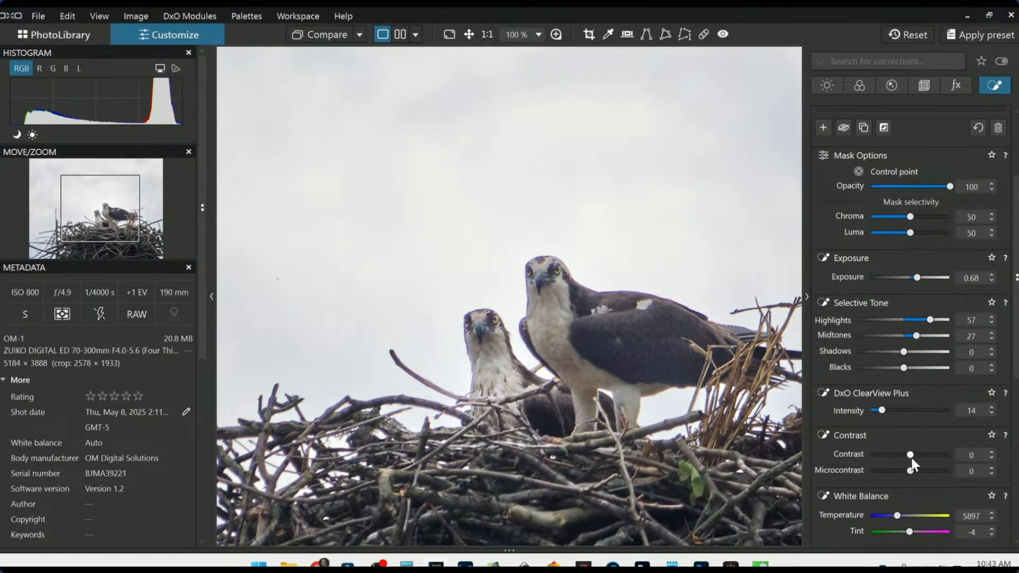
left_click(935, 471)
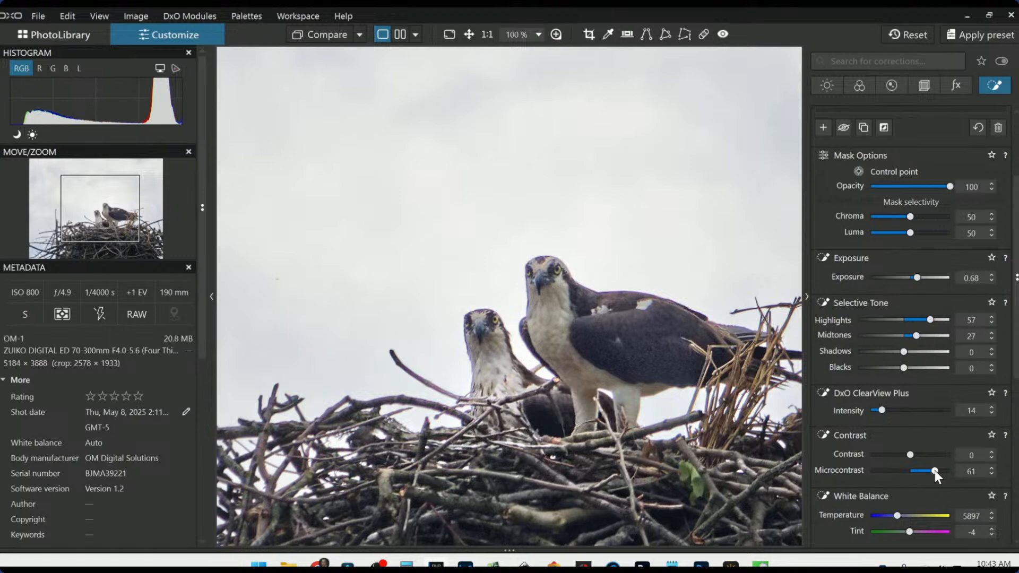
Step: Create a new control point mask with a small point, just larger than the eye, on each of the ospreys' four eyes
scroll(902, 228, "up", 2)
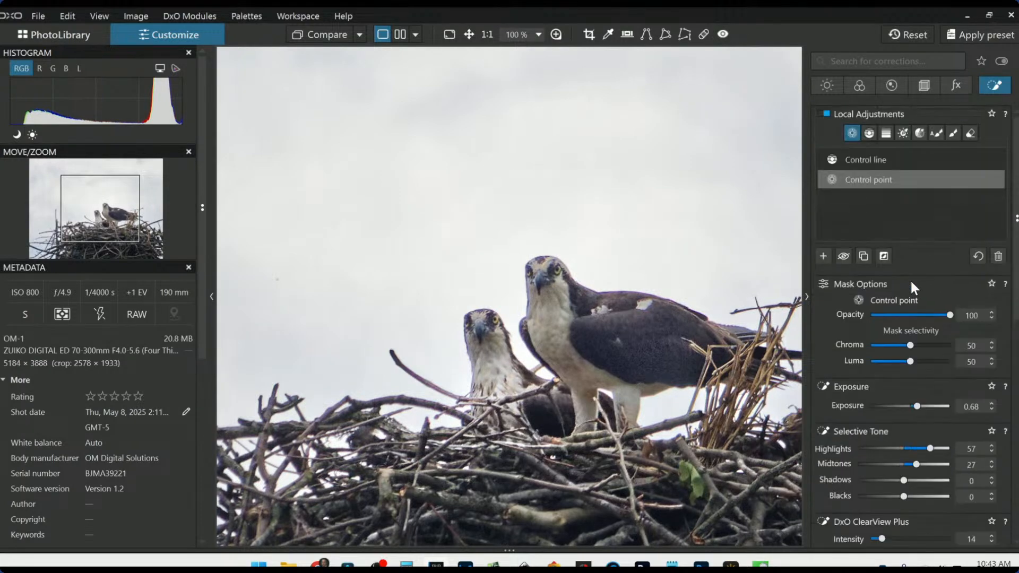
scroll(716, 385, "down", 3)
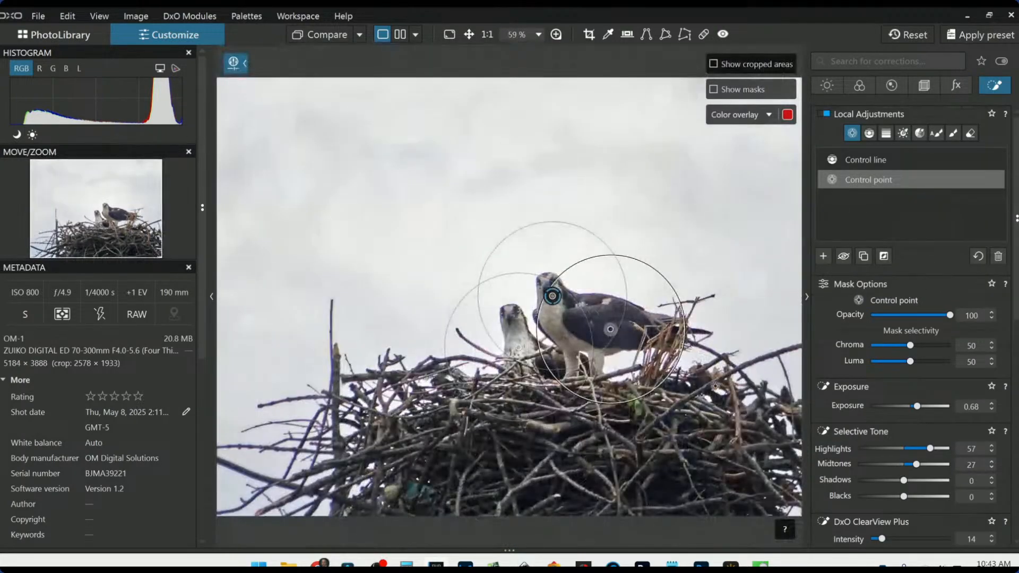
scroll(715, 385, "down", 2)
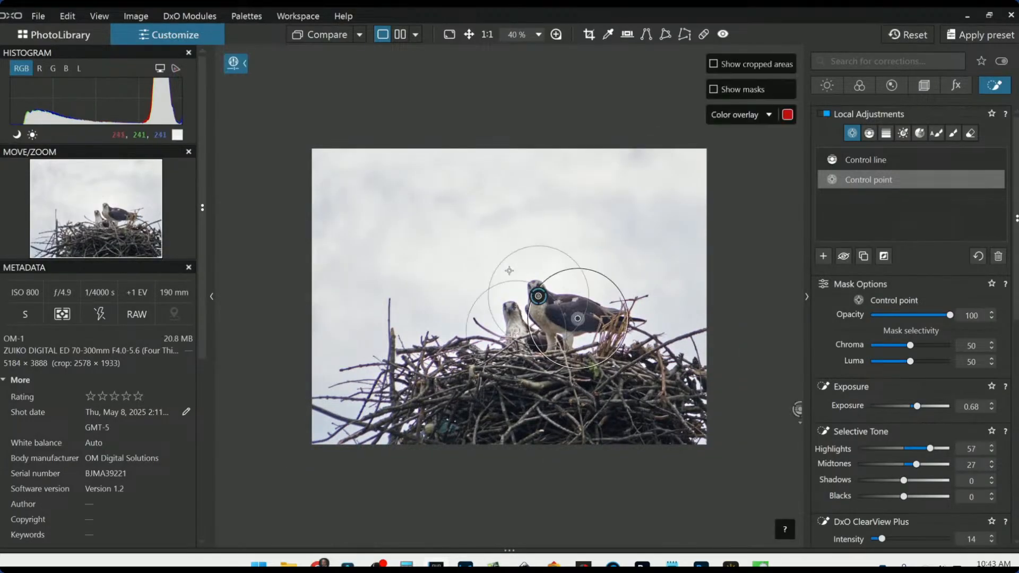
scroll(525, 292, "up", 8)
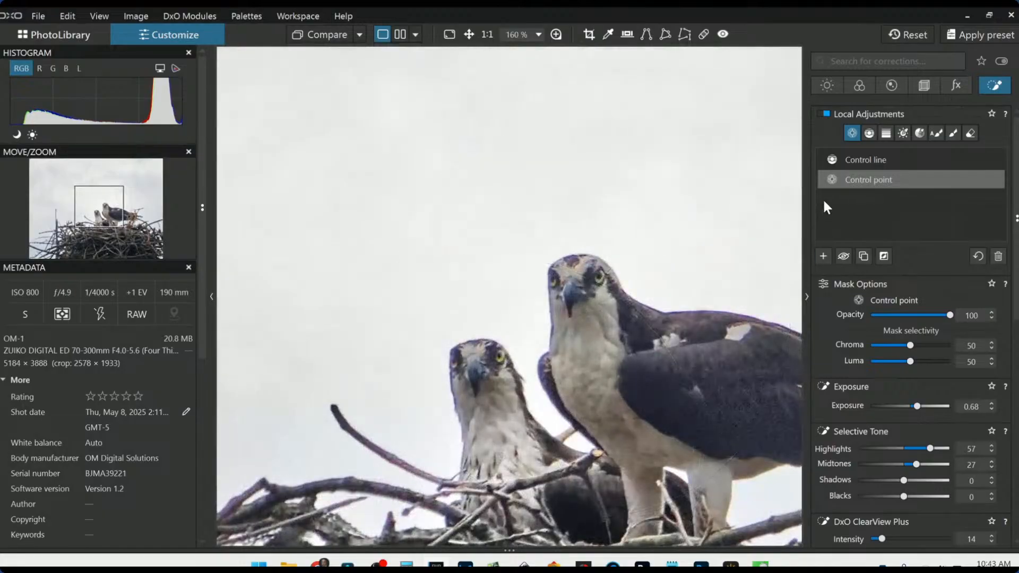
left_click(823, 257)
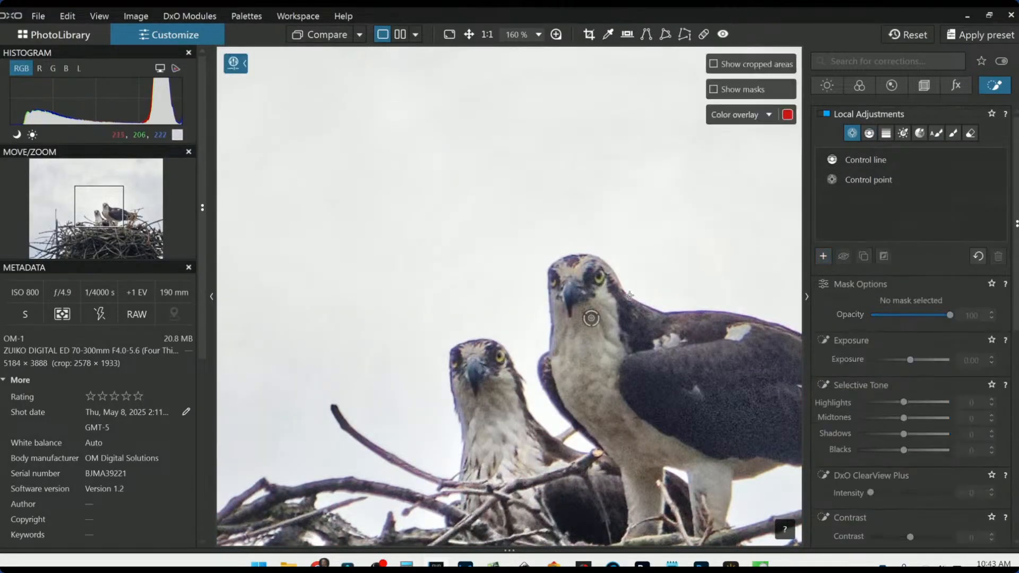
left_click(602, 279)
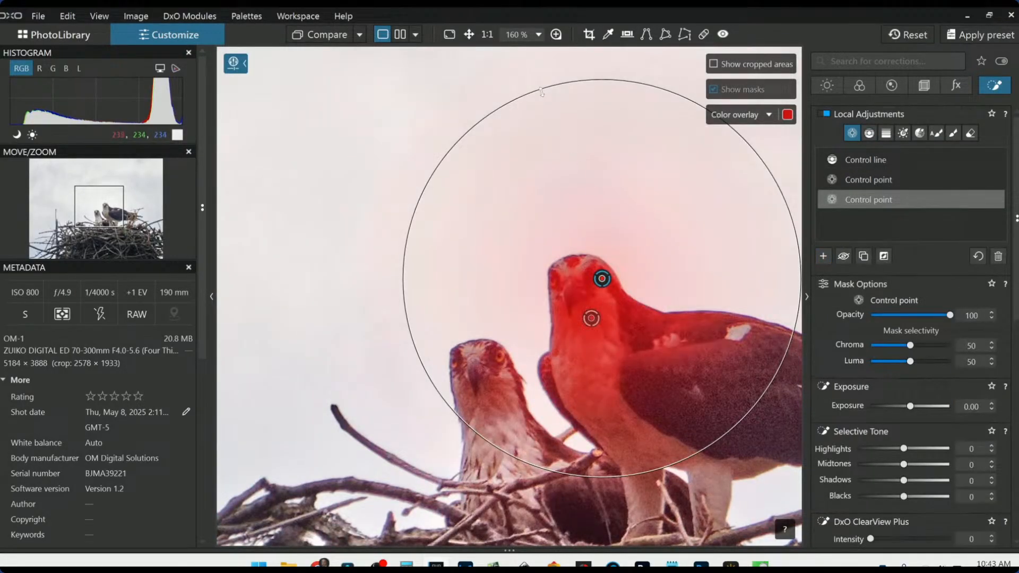
left_click_drag(541, 92, 624, 278)
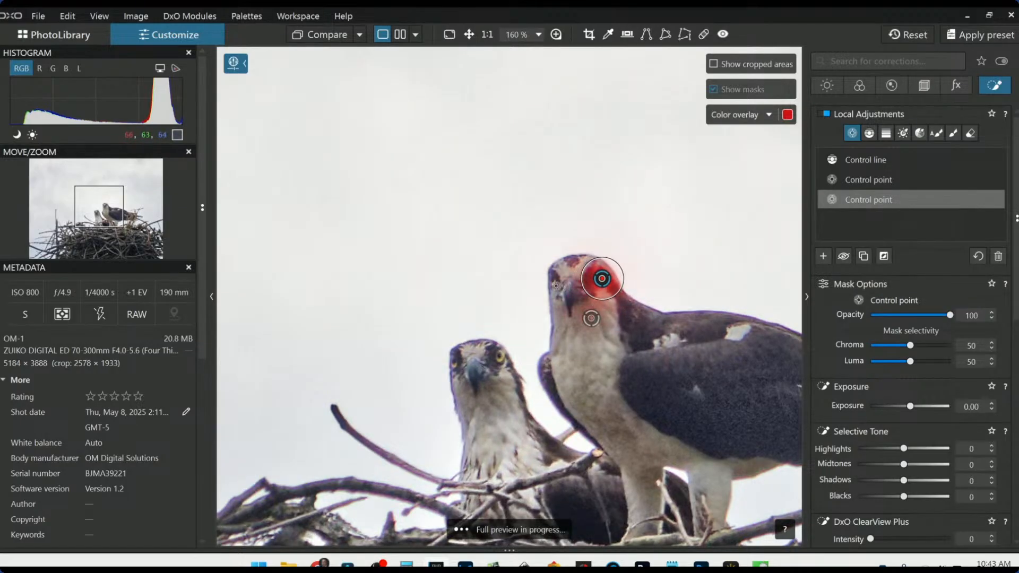
left_click(556, 284)
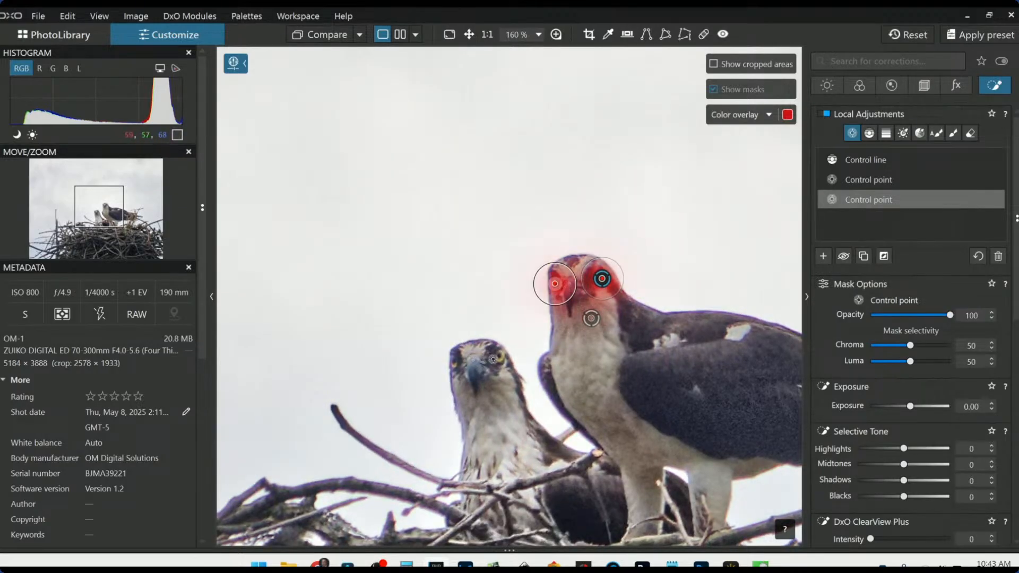
left_click(501, 359)
left_click(455, 365)
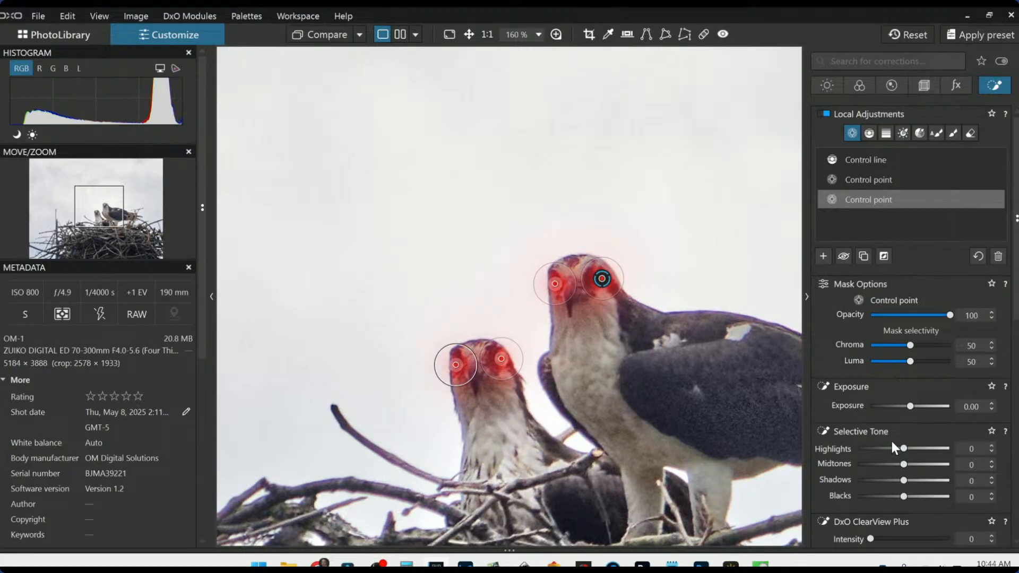
scroll(881, 440, "down", 5)
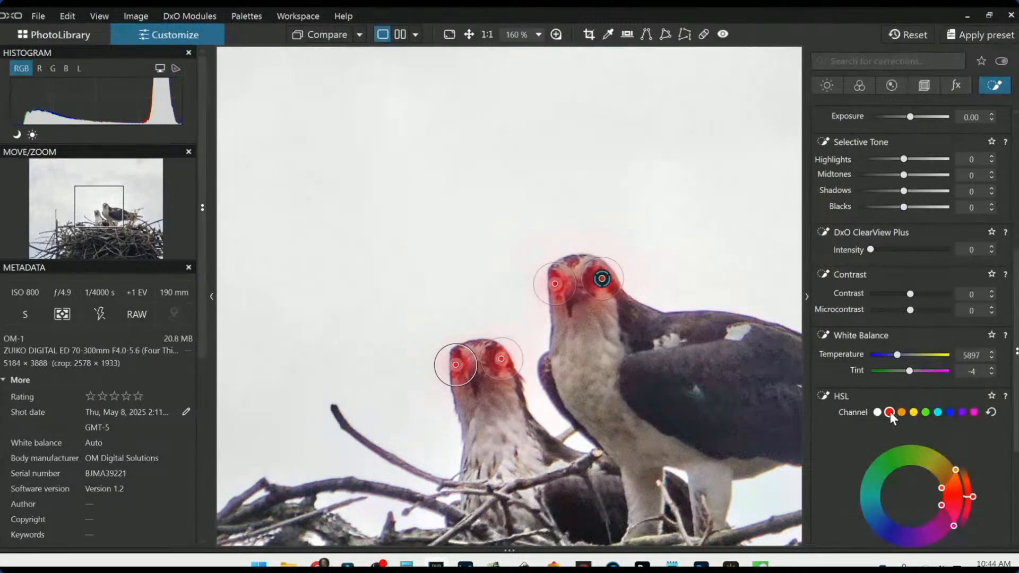
left_click(877, 412)
left_click_drag(899, 355, 904, 357)
double_click(903, 355)
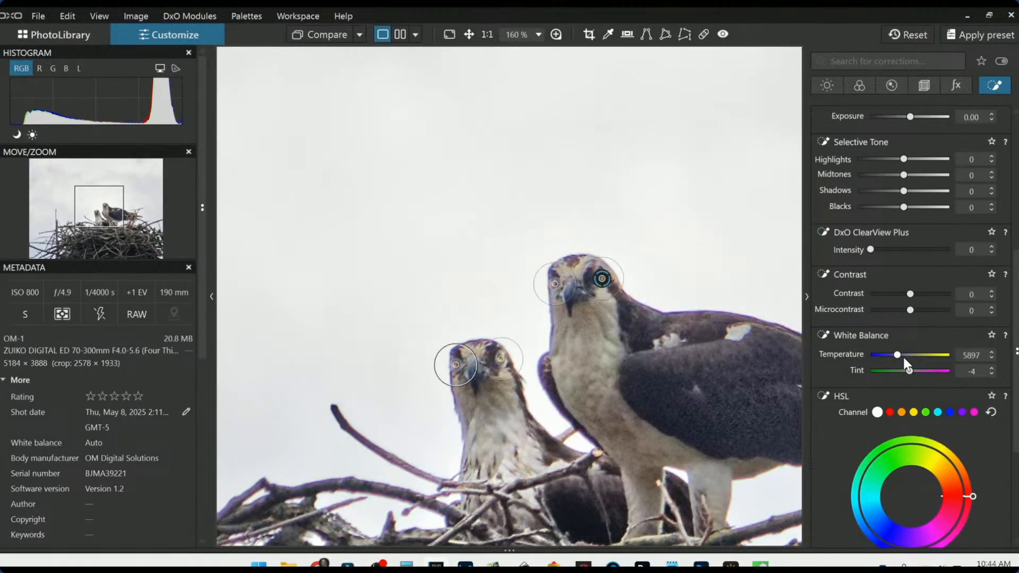
Step: Set the eye mask's yellow saturation to 87, moderately raise the yellow luminance, and finish the mask
left_click(914, 412)
scroll(909, 422, "down", 3)
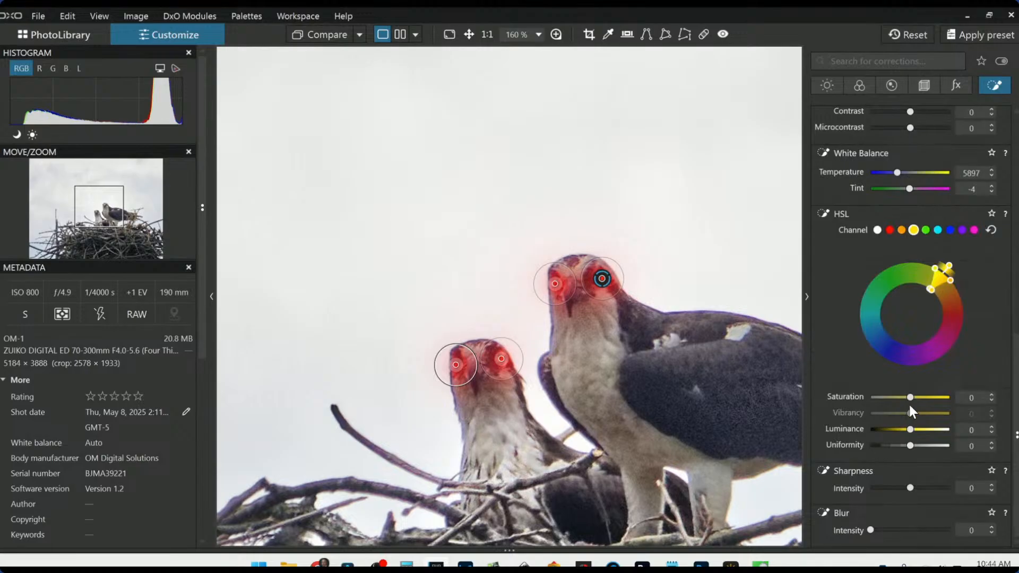
left_click_drag(911, 397, 945, 398)
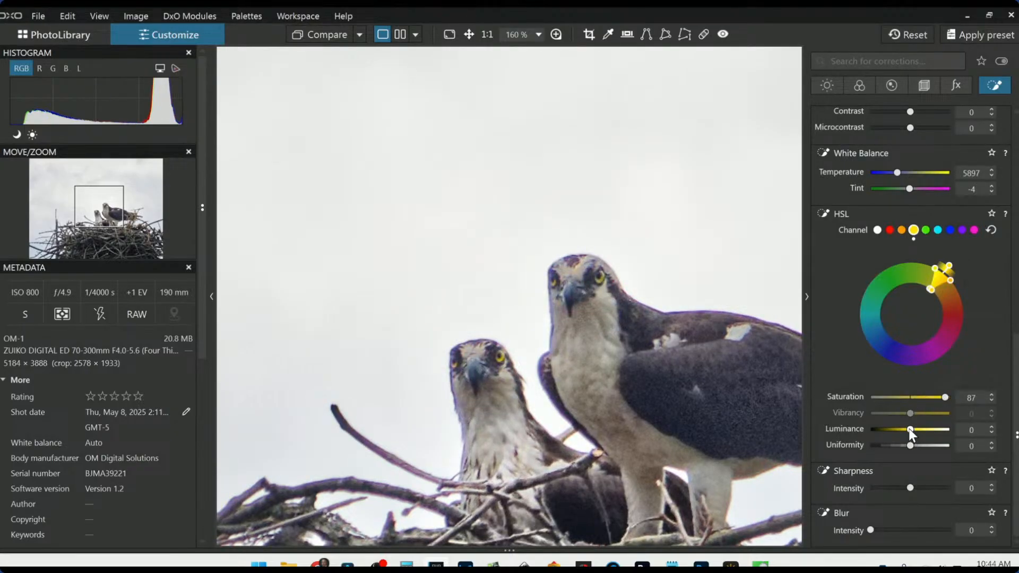
left_click_drag(909, 429, 923, 430)
left_click_drag(948, 266, 951, 267)
left_click(759, 370)
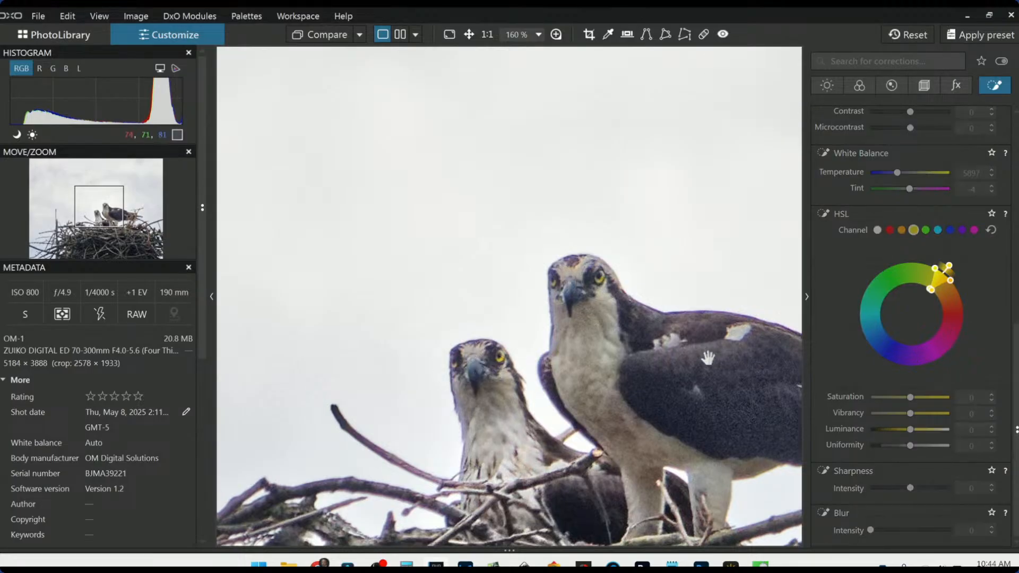
Step: Add another control point mask with small points on both ospreys' beaks
scroll(708, 358, "down", 4)
scroll(898, 206, "up", 6)
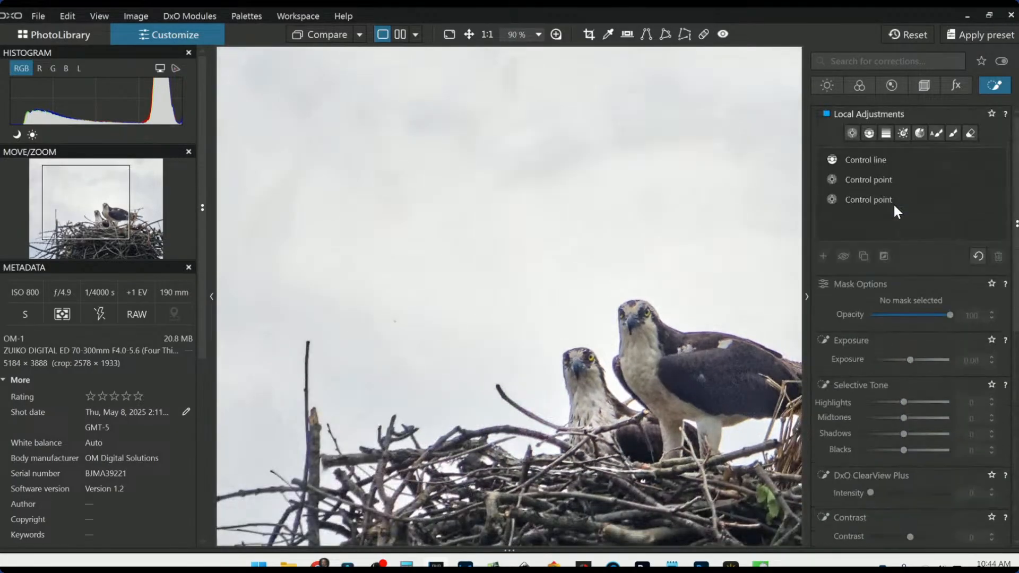
left_click(853, 132)
scroll(692, 347, "up", 4)
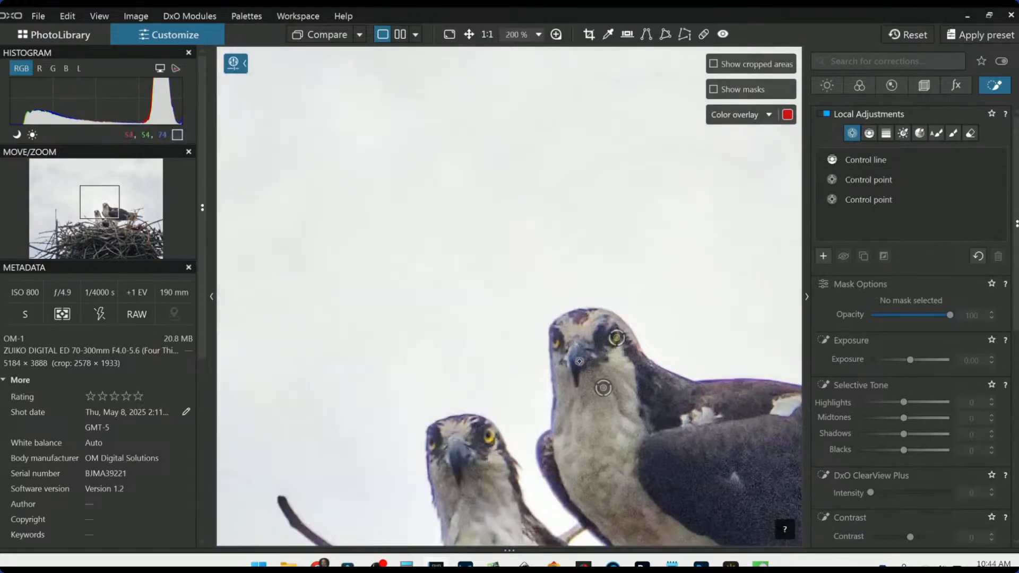
left_click(579, 361)
left_click(454, 455)
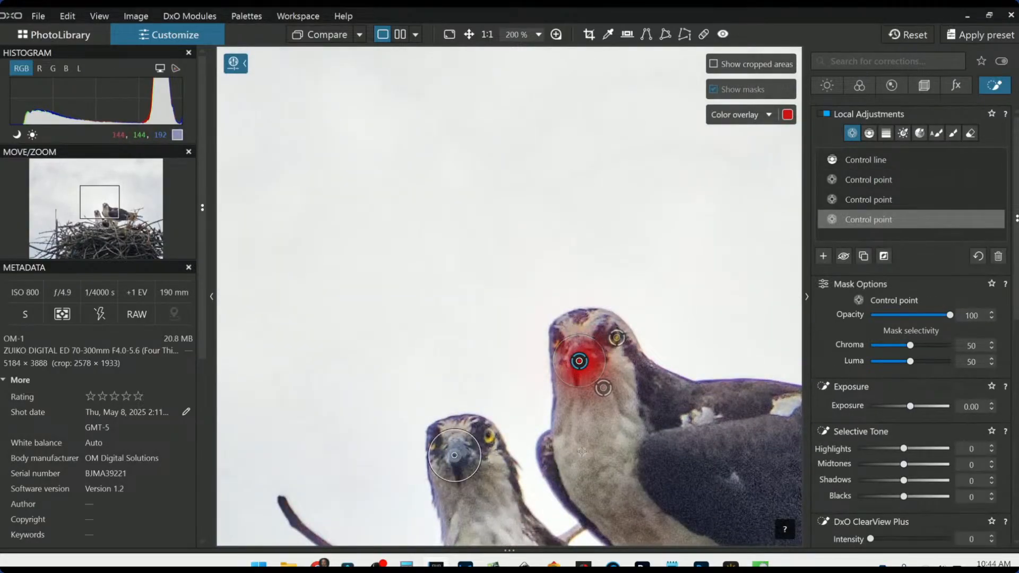
Step: Set the beak mask to ClearView Plus intensity 64, microcontrast 78 and shadows 26
scroll(928, 474, "down", 3)
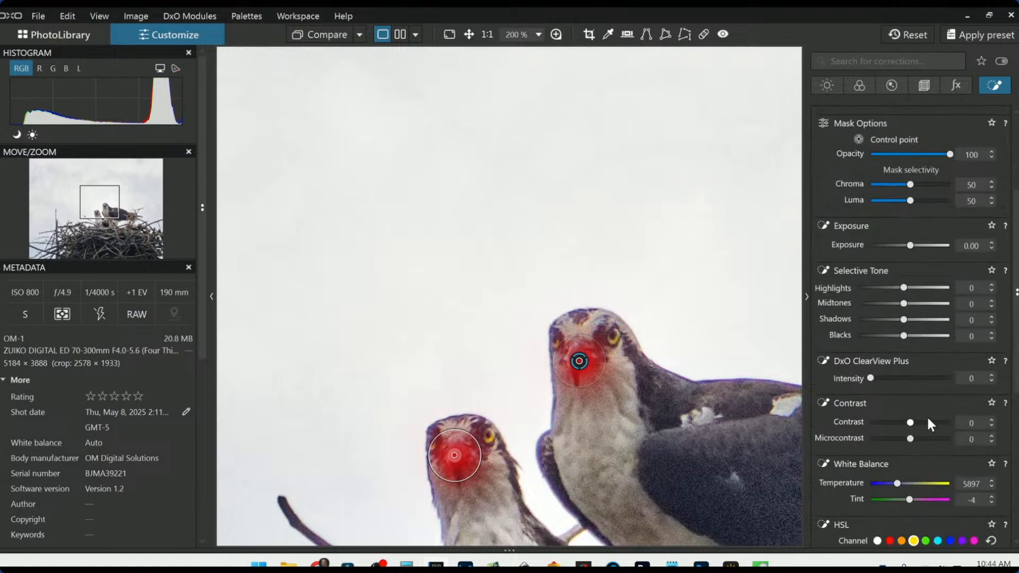
left_click(922, 378)
left_click_drag(921, 380, 921, 380)
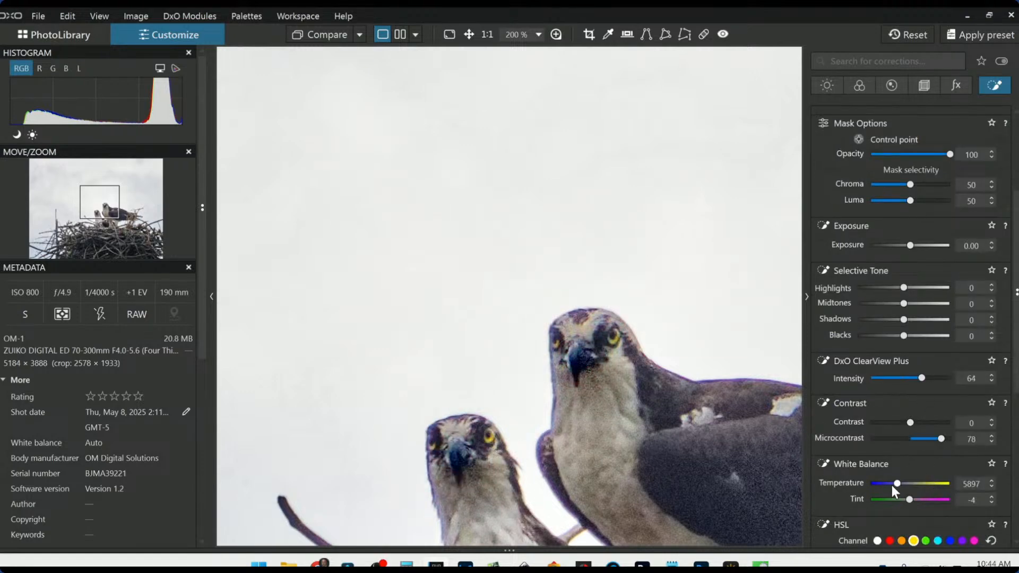
left_click_drag(911, 316, 923, 317)
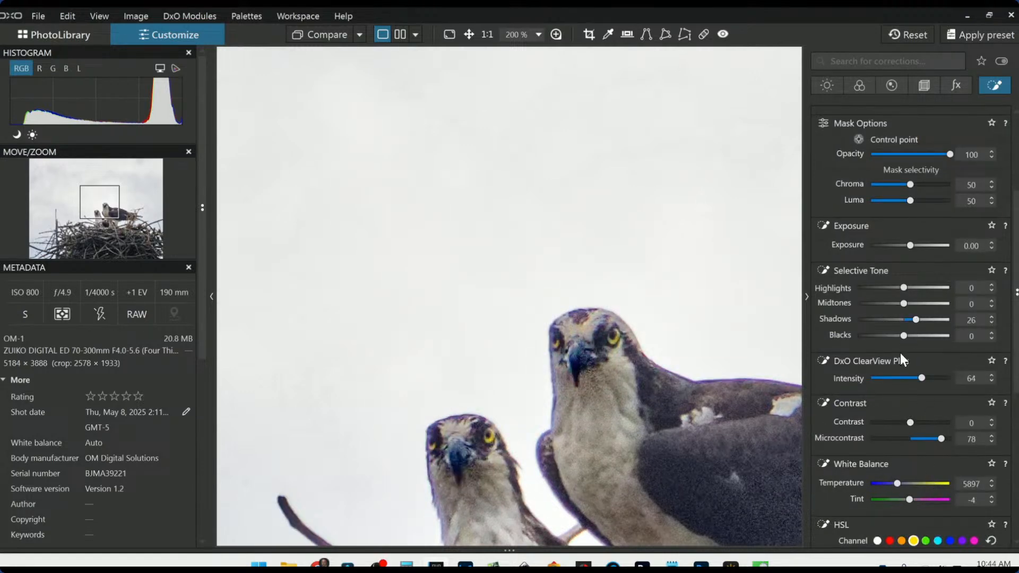
Step: Refine the beak mask to shadows 37 and ClearView Plus intensity 56, then finish the mask
scroll(748, 403, "down", 1)
scroll(748, 403, "down", 2)
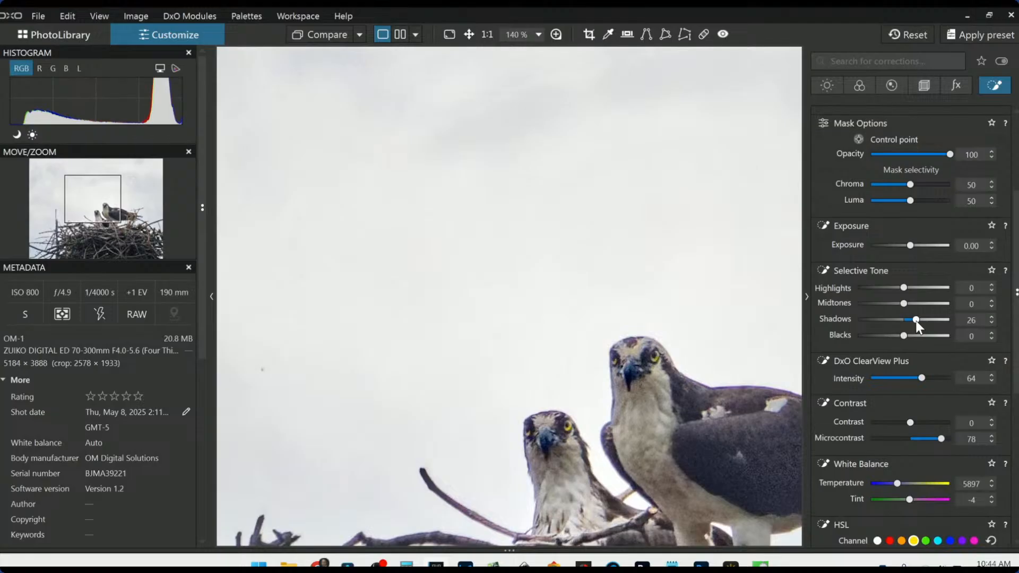
left_click_drag(915, 321, 921, 321)
left_click(914, 377)
scroll(667, 281, "down", 3)
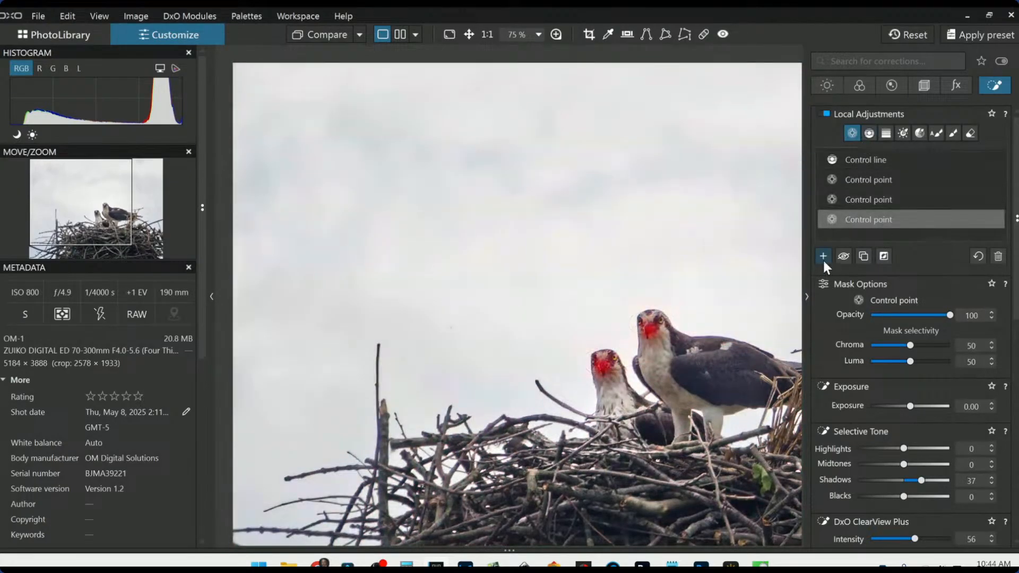
left_click(823, 256)
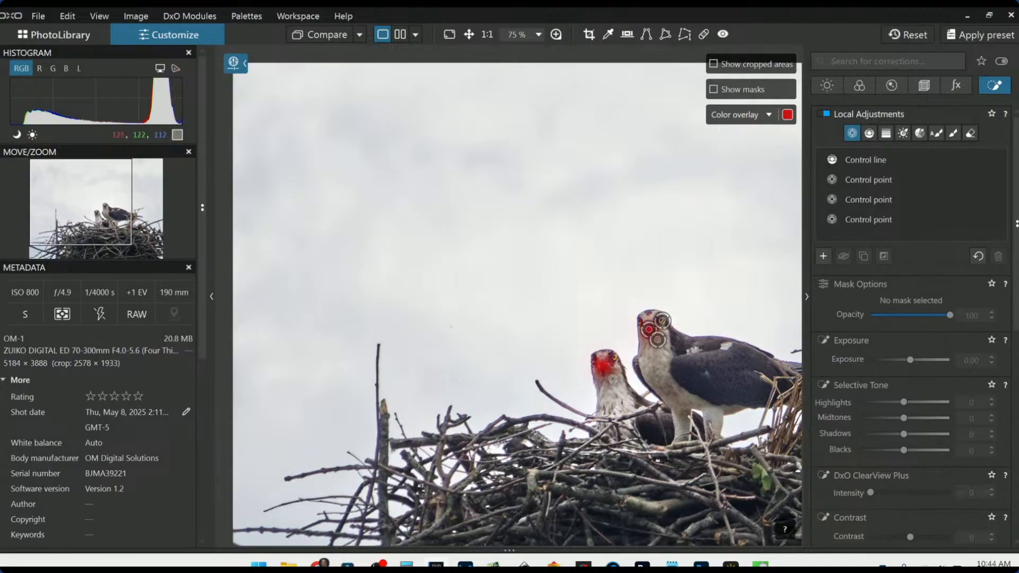
key("Escape")
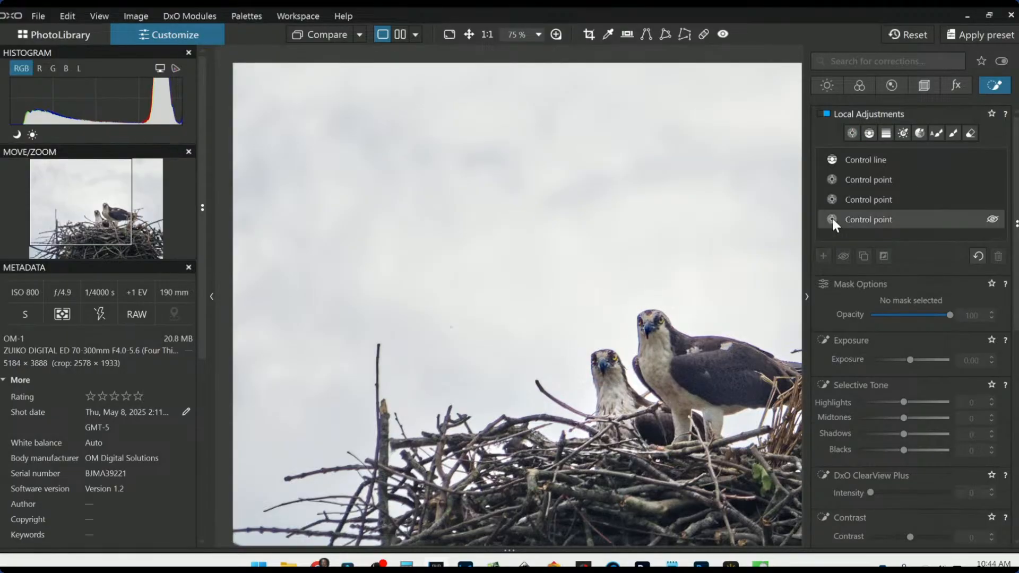
Step: Add another control point mask with one point on each osprey's head, enlarging and repositioning the front bird's point over its whole head
left_click(851, 133)
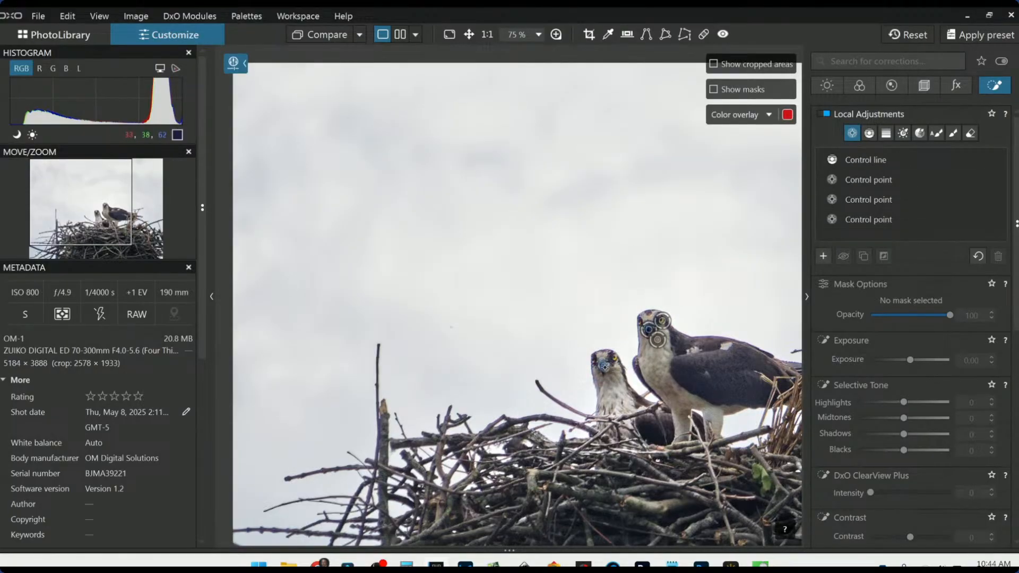
left_click(609, 375)
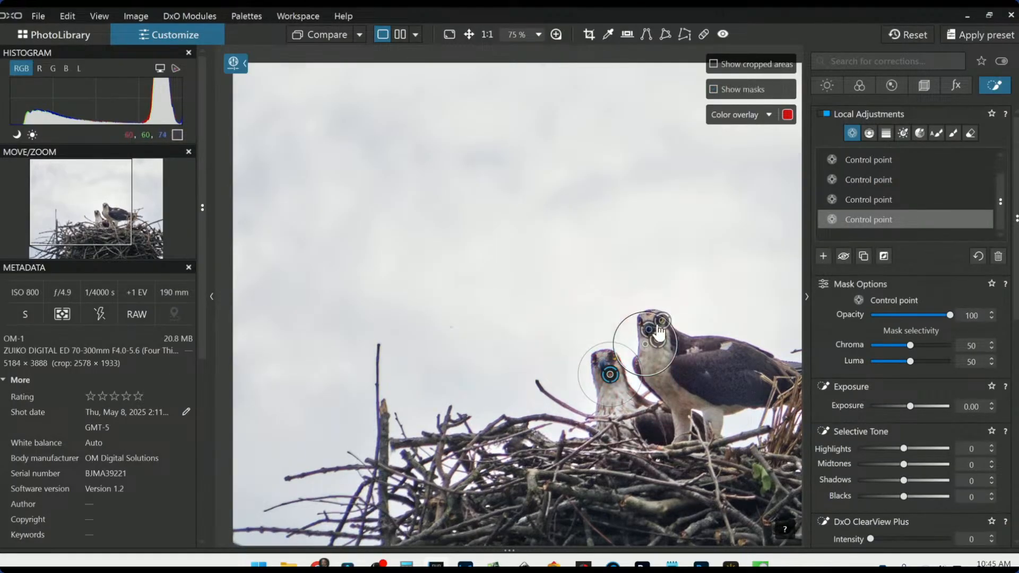
left_click_drag(650, 313, 652, 300)
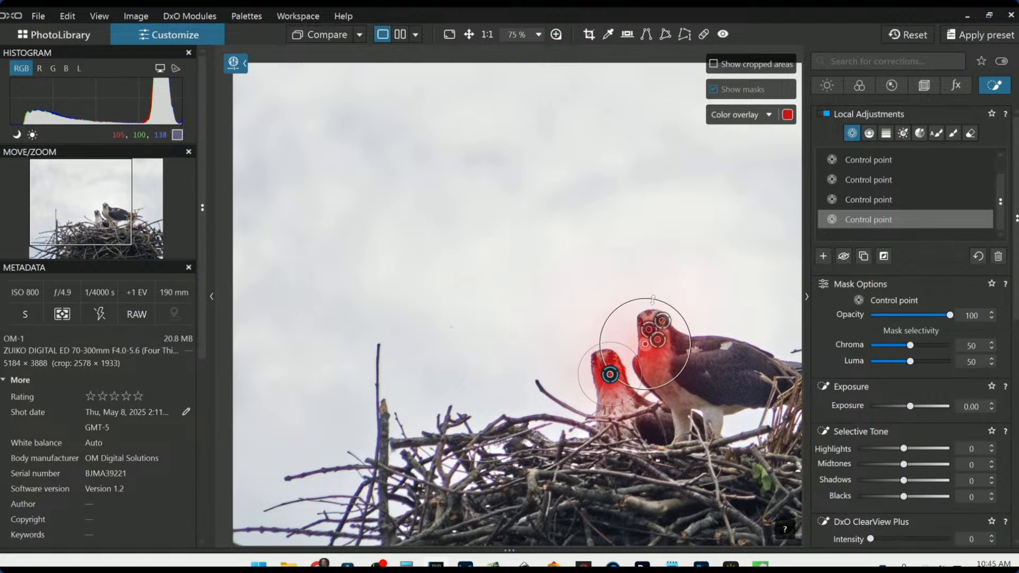
left_click_drag(645, 344, 652, 335)
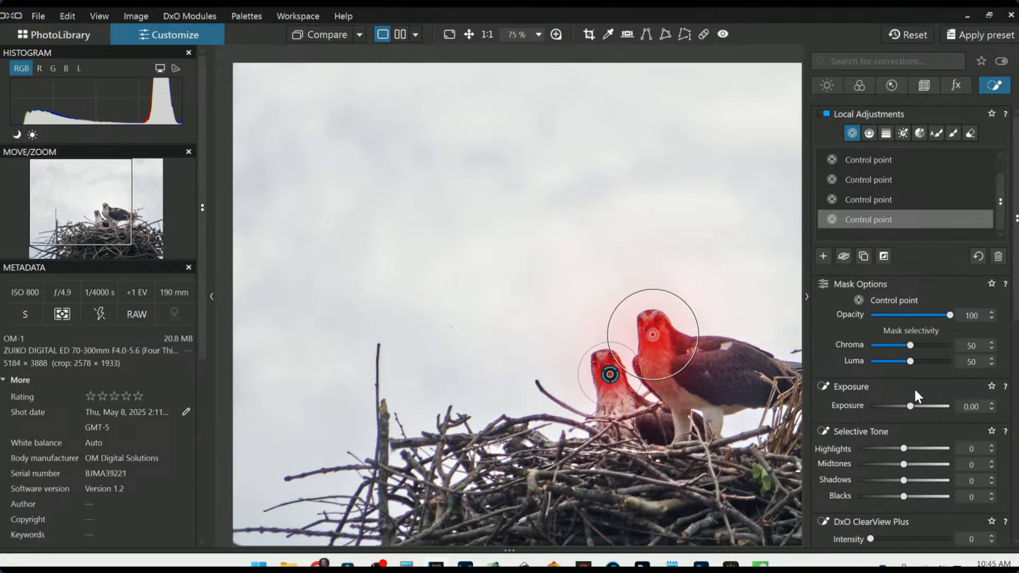
Step: Set the head mask's exposure to 0.41 and finish the mask
left_click_drag(906, 406, 914, 406)
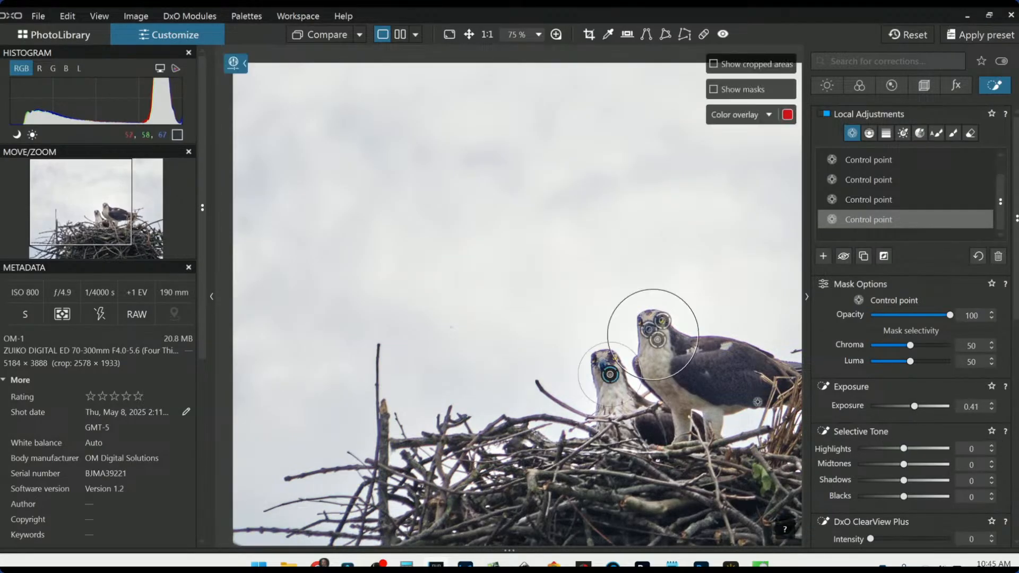
key("Escape")
scroll(723, 418, "down", 3)
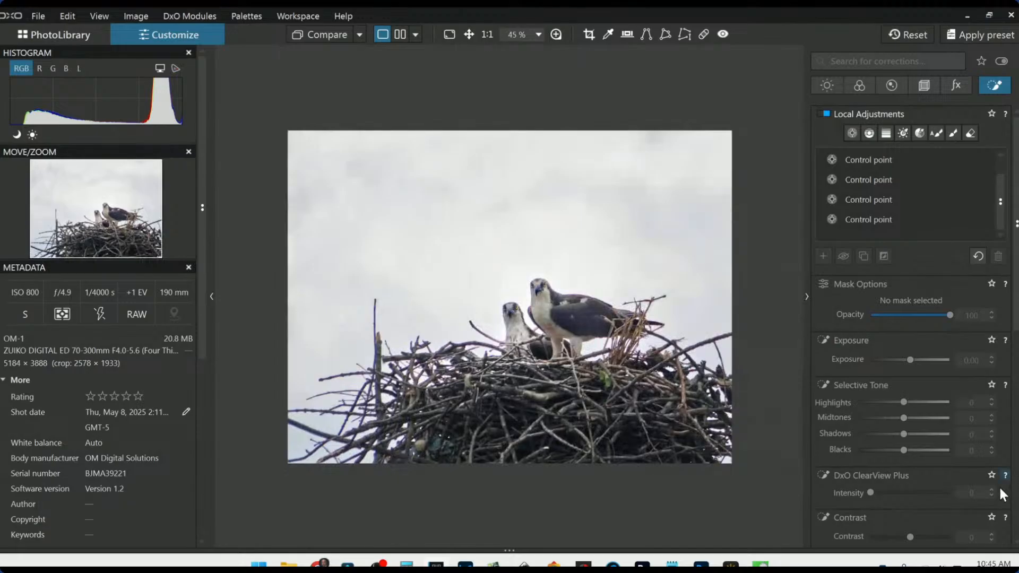
Step: Reselect the ospreys' eye mask, reduce its yellow saturation to 42, and finish the mask
left_click(890, 216)
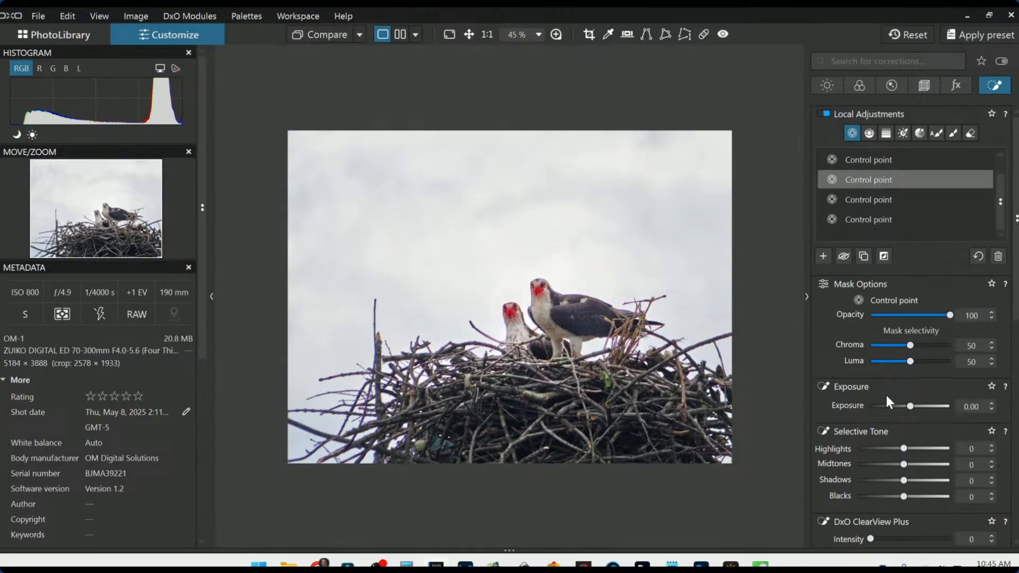
scroll(886, 395, "down", 5)
scroll(906, 445, "down", 3)
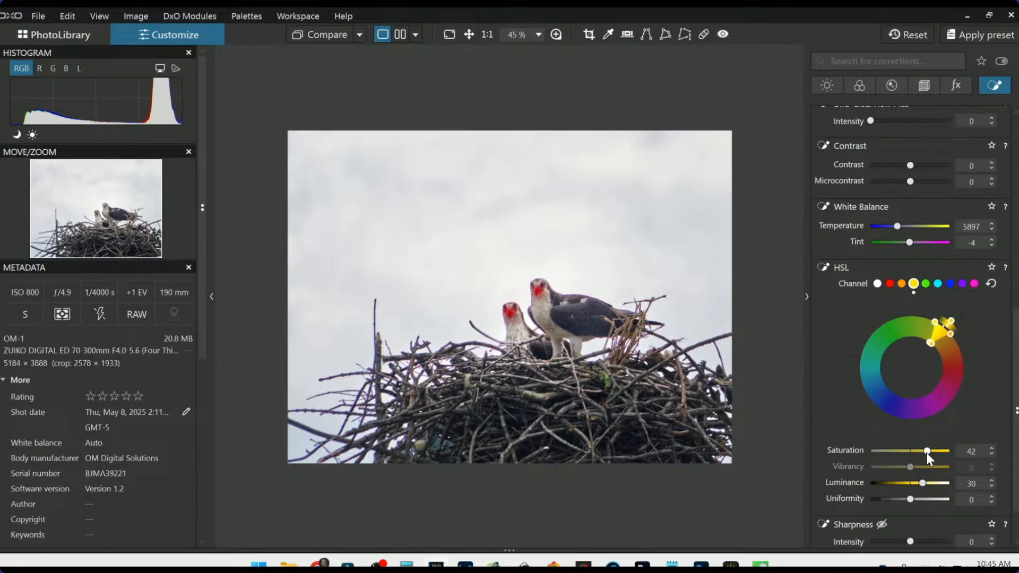
left_click(1010, 462)
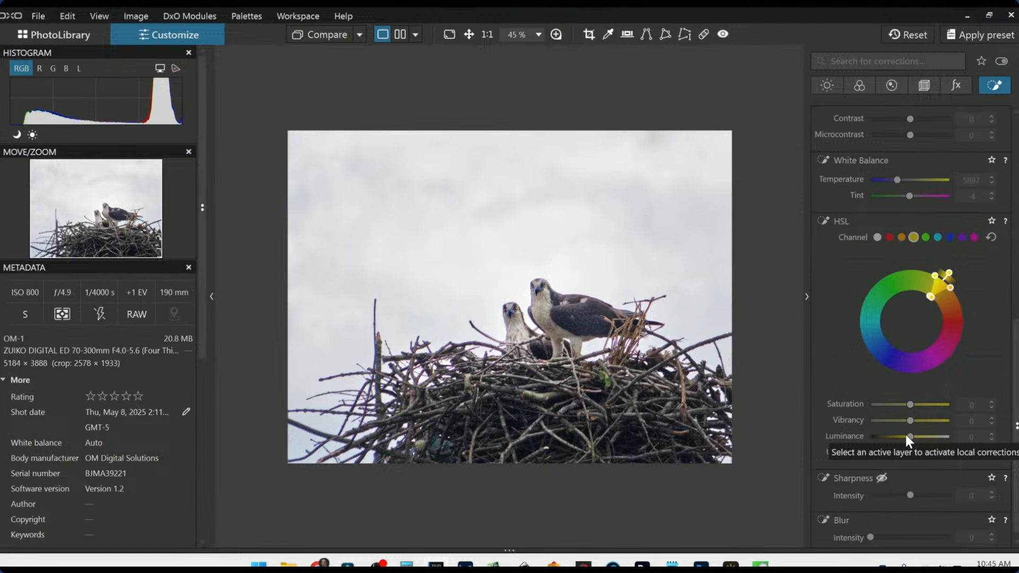
Step: Add a new control point mask with three large points spread across the lower part of the nest
scroll(900, 351, "up", 10)
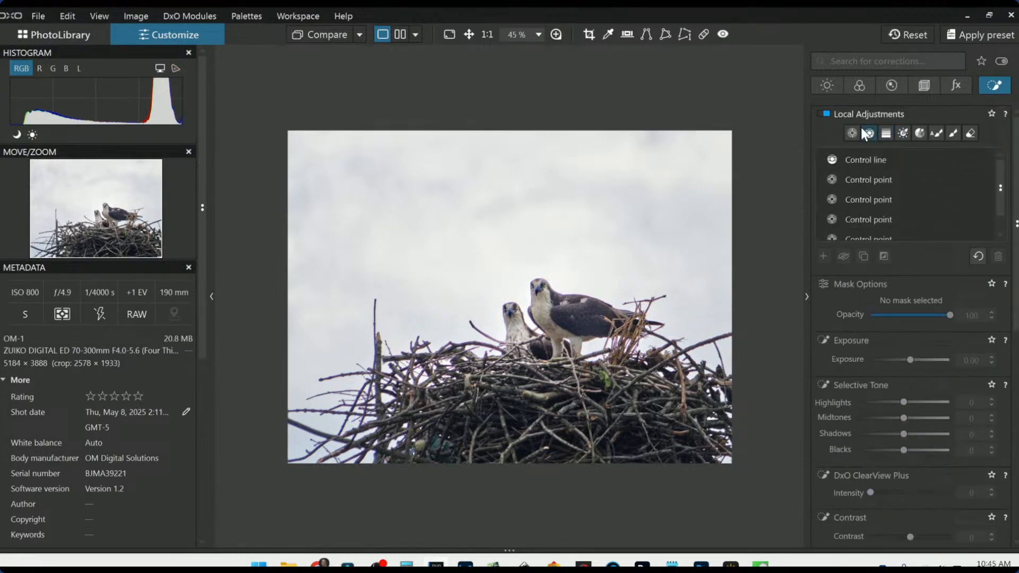
left_click(854, 133)
left_click(438, 431)
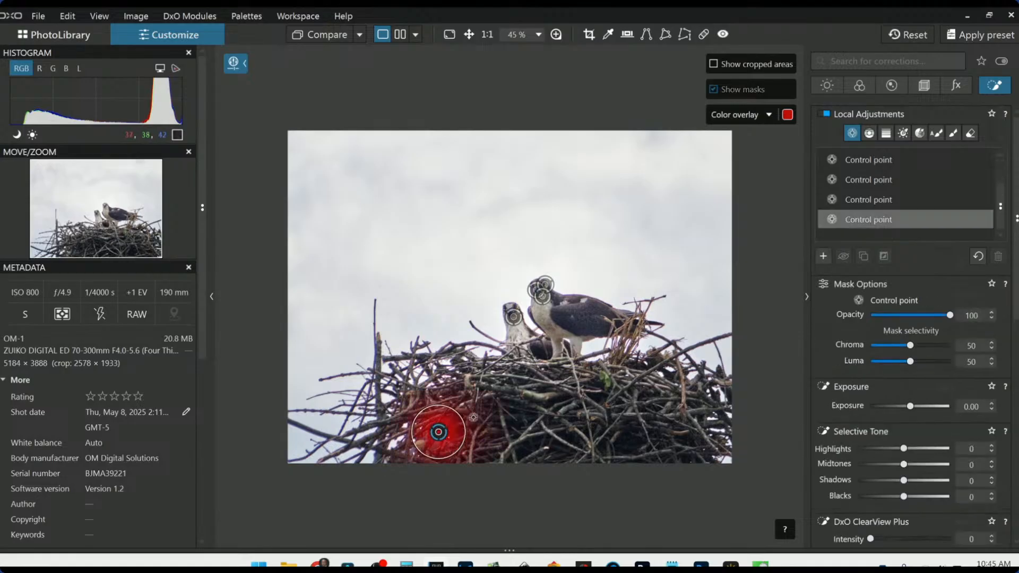
left_click_drag(466, 426, 514, 424)
left_click(569, 434)
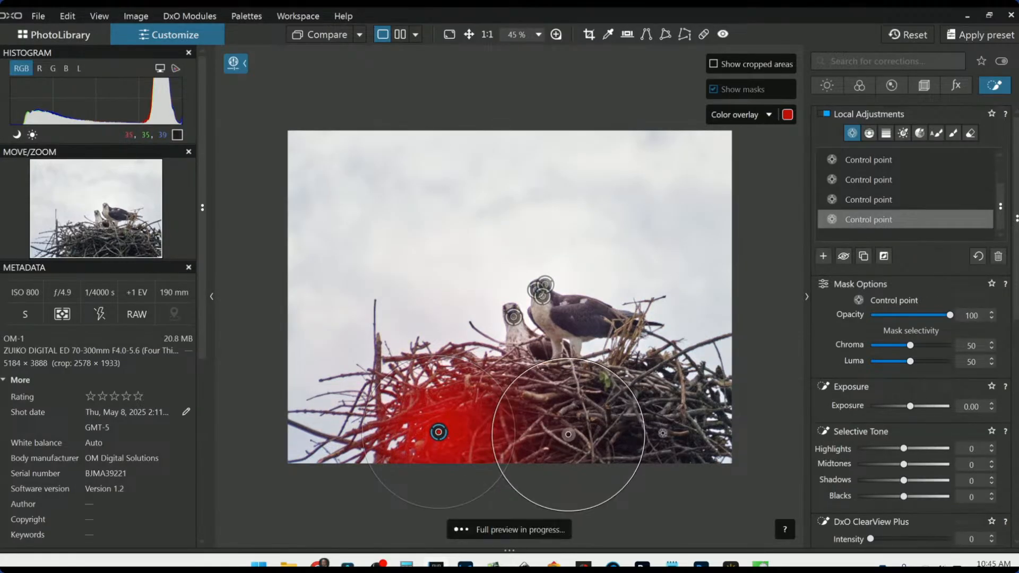
left_click(664, 432)
Step: Set the nest mask's blacks to -43 and highlights to 47, then finish the mask
mouse_move(887, 499)
left_mouse_down()
mouse_move(870, 496)
mouse_move(883, 500)
left_mouse_up()
scroll(730, 474, "down", 1)
scroll(730, 474, "down", 1)
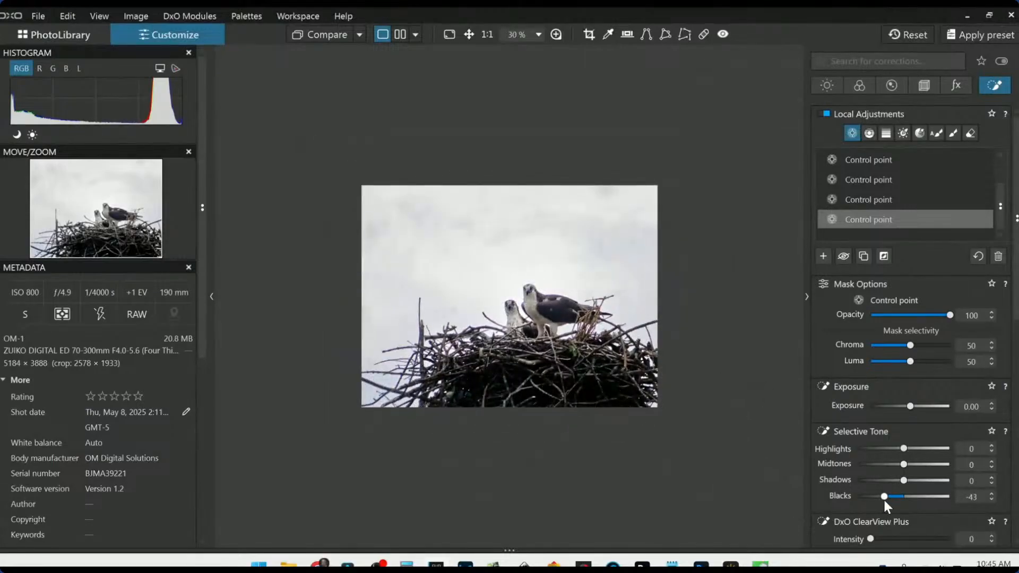
left_click(927, 451)
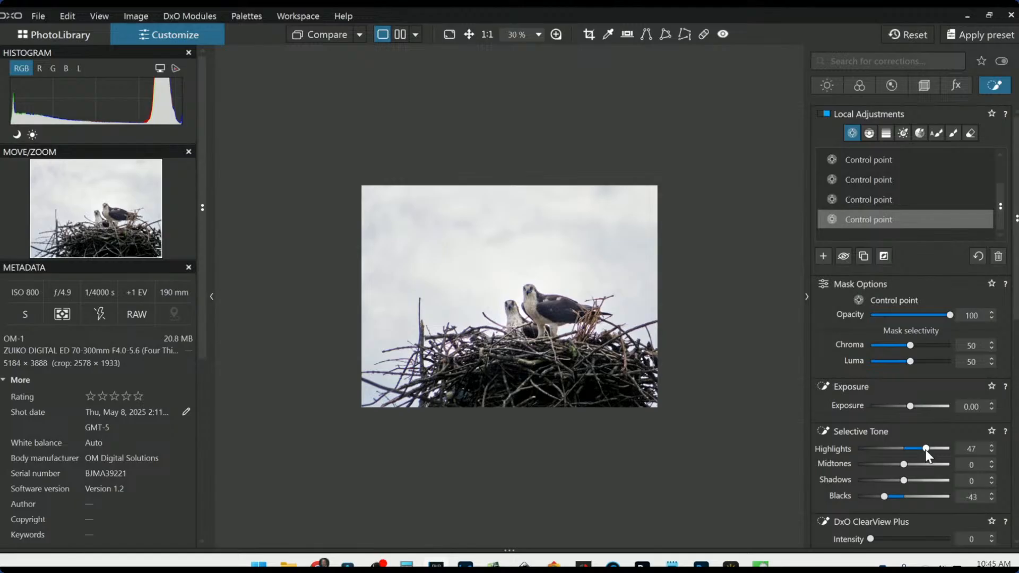
scroll(884, 429, "down", 1)
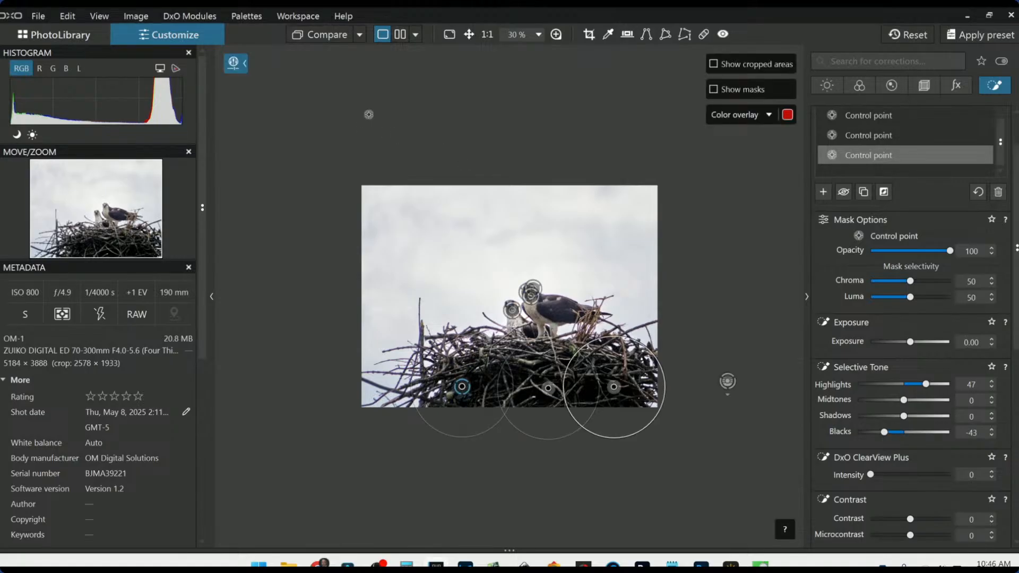
key("Escape")
right_click(385, 170)
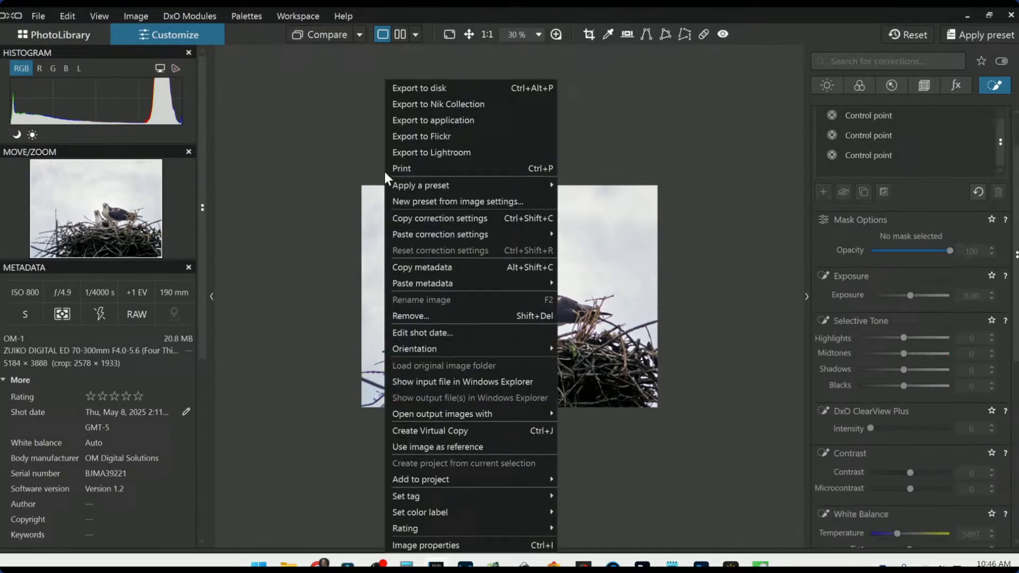
left_click(409, 89)
key("Escape")
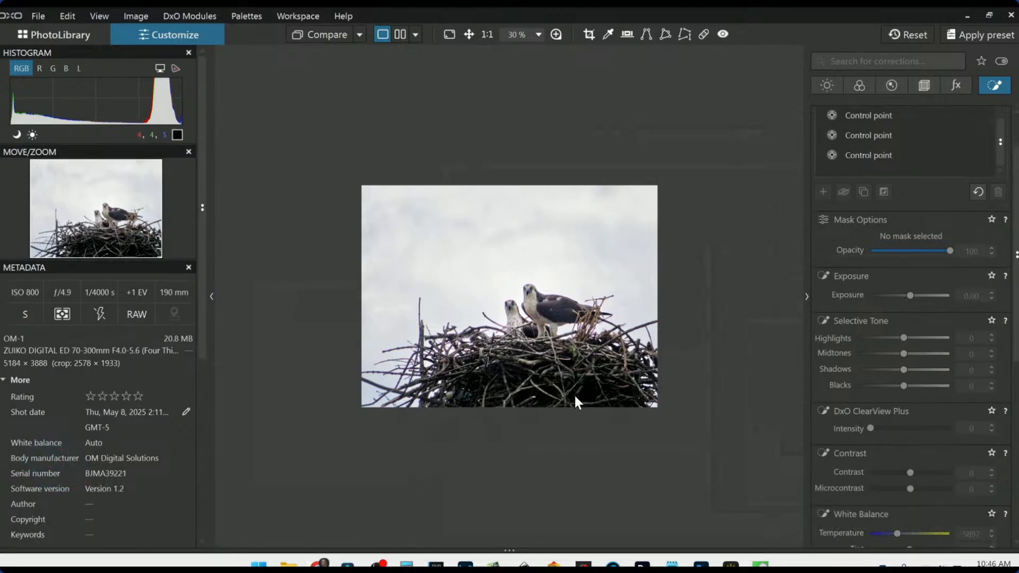
Step: Reset all corrections on the osprey photo to bring back the uncropped original
scroll(555, 352, "up", 2)
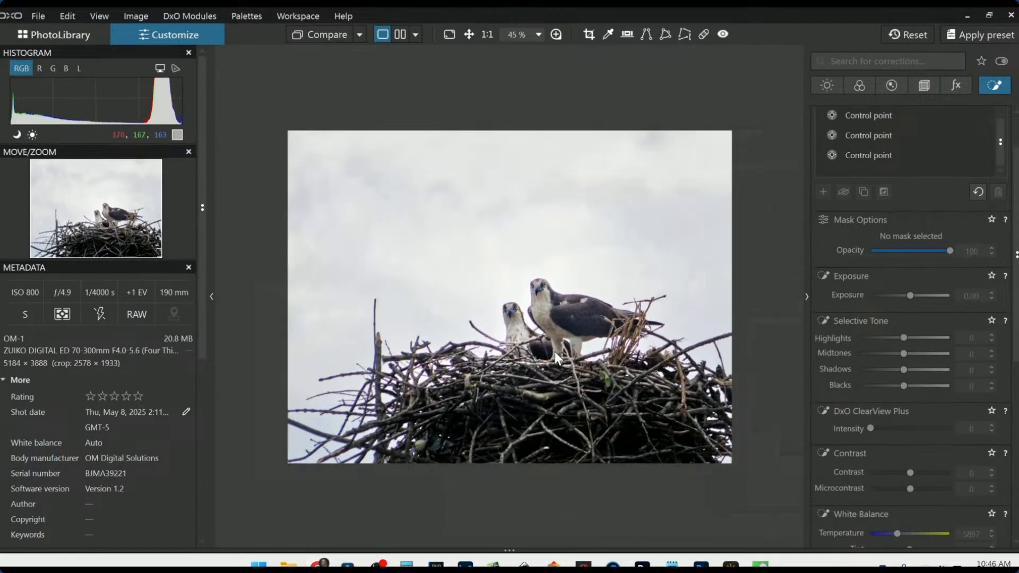
scroll(555, 351, "up", 1)
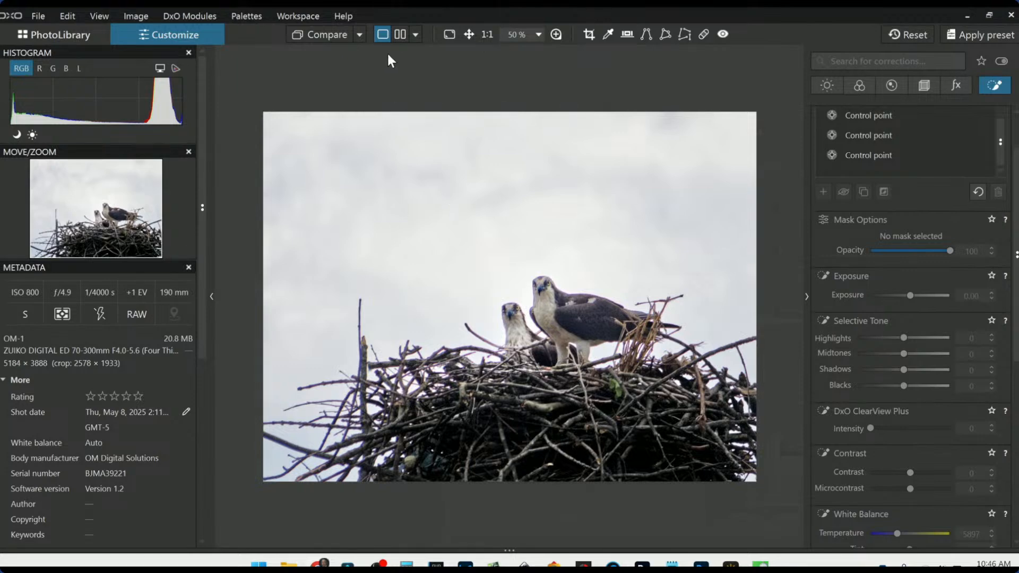
left_click(905, 34)
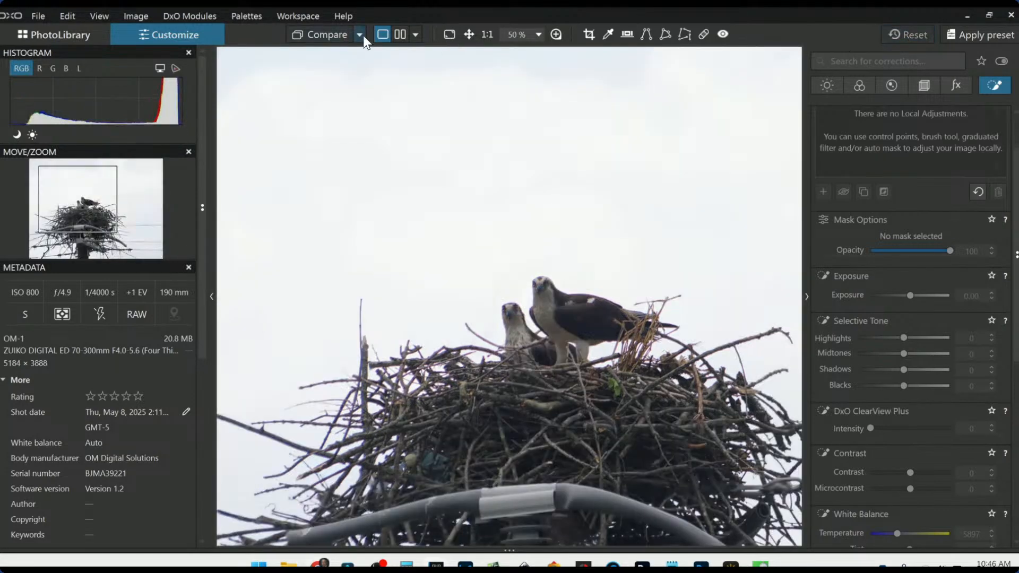
Step: Compare the reset photo side by side with its edited version and hide the side palettes
left_click(359, 34)
left_click(380, 119)
left_click(404, 36)
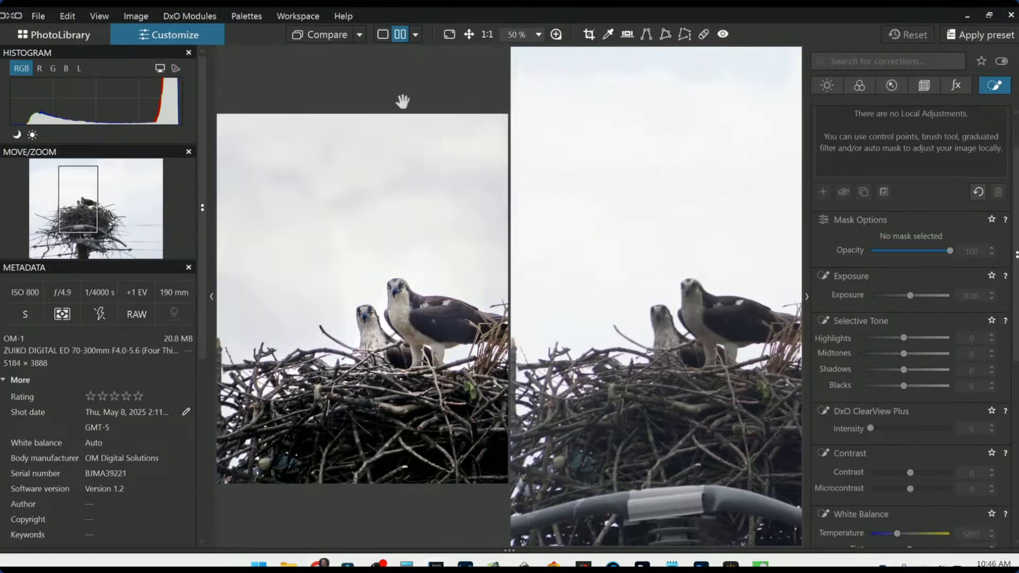
key("Tab")
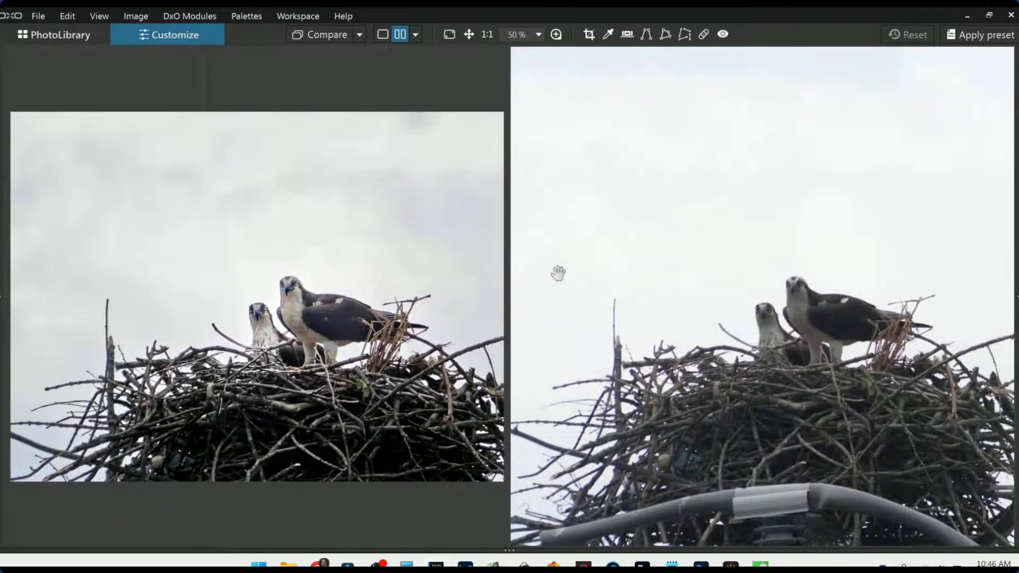
Step: Examine the ospreys and the nest in the edited and original versions, from the full frame down to 200 %
scroll(642, 306, "down", 4)
scroll(409, 301, "down", 1)
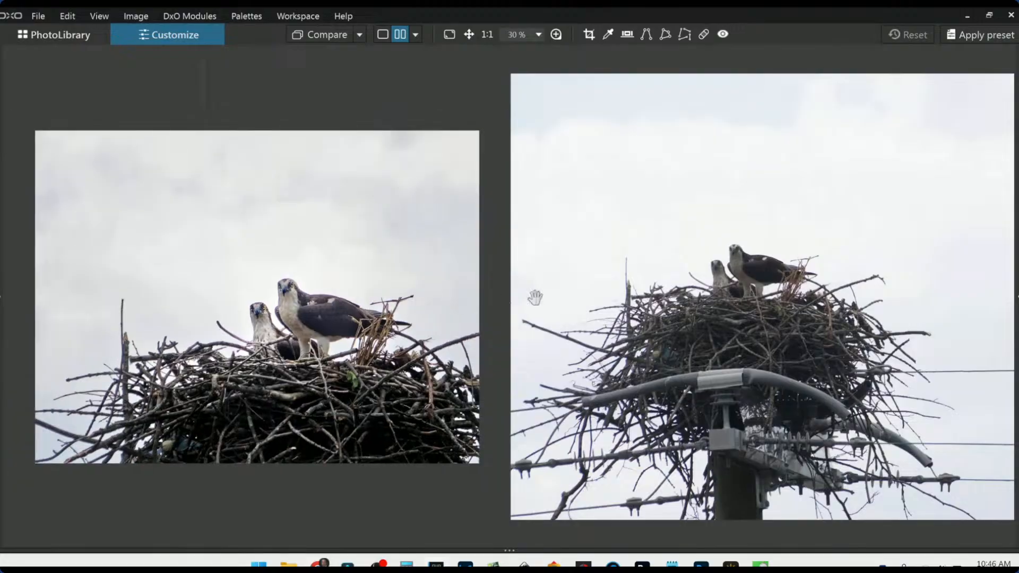
scroll(616, 311, "down", 2)
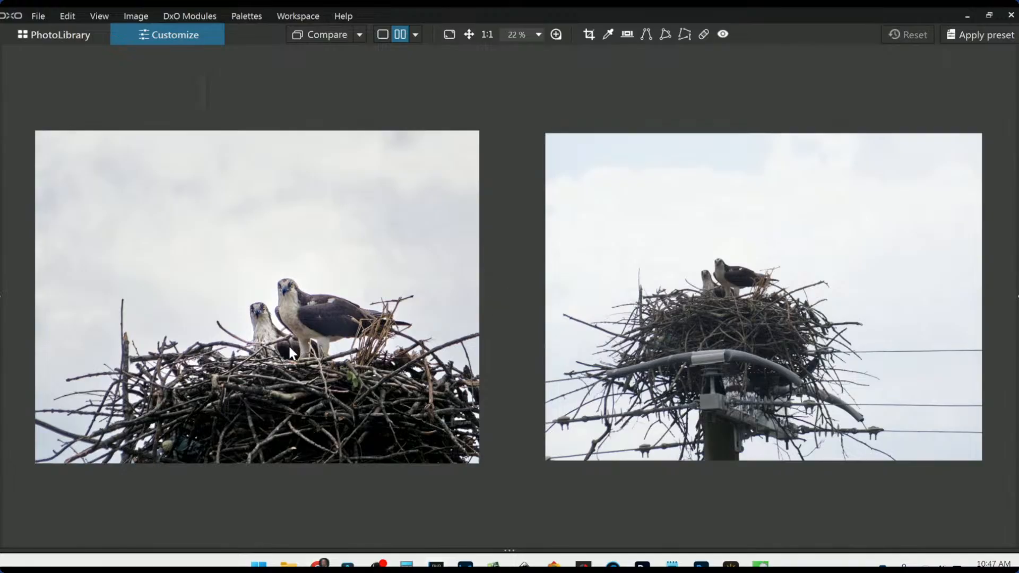
scroll(724, 287, "up", 5)
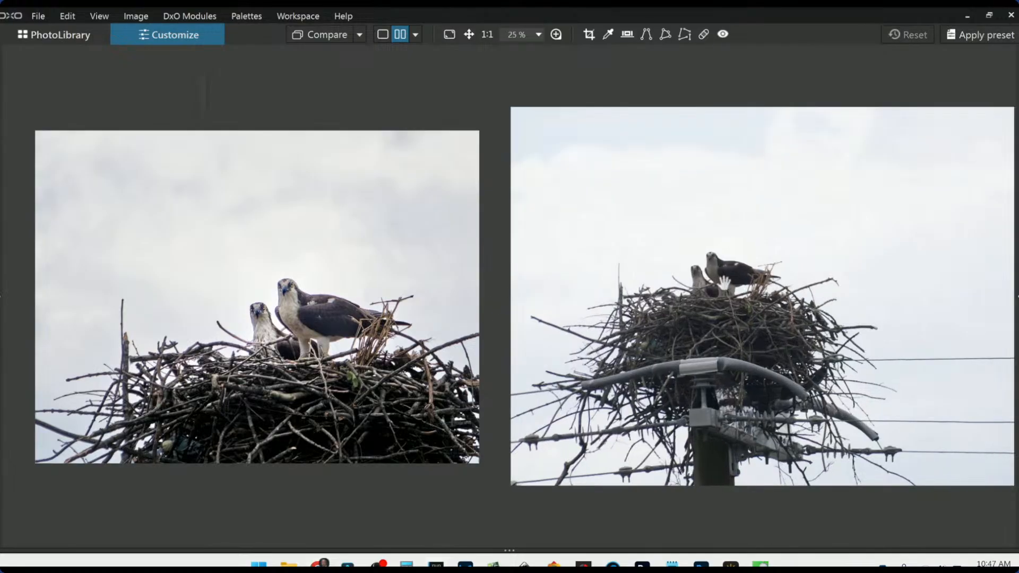
scroll(733, 308, "up", 3)
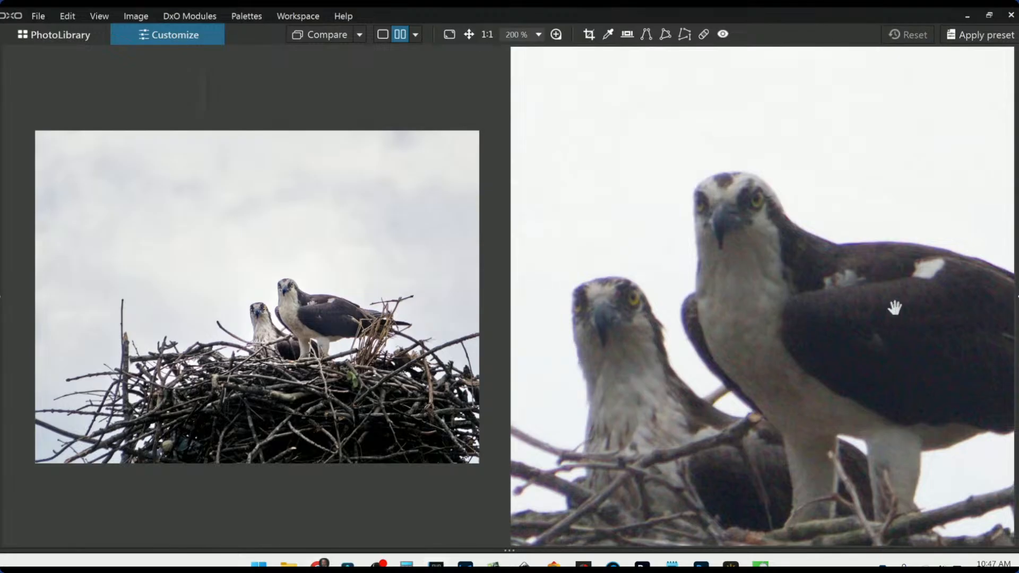
scroll(324, 371, "up", 1)
scroll(323, 372, "up", 3)
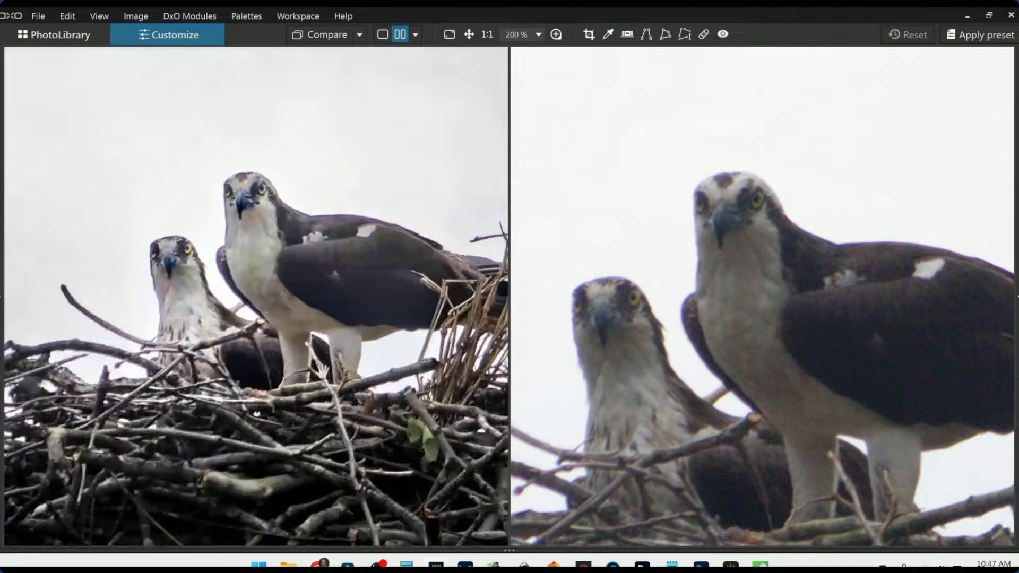
left_click_drag(365, 338, 337, 359)
left_click_drag(782, 349, 807, 311)
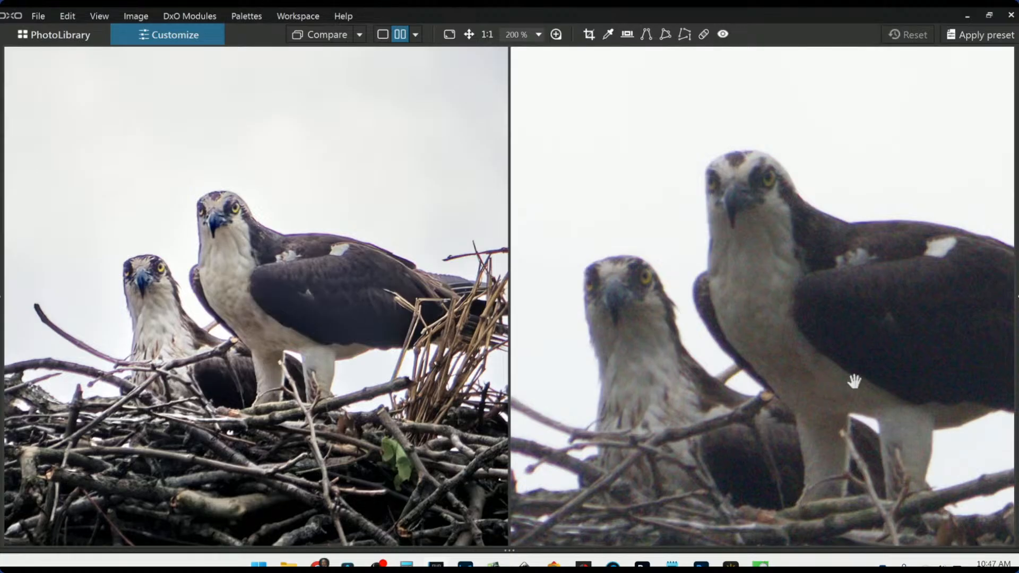
scroll(803, 343, "down", 2)
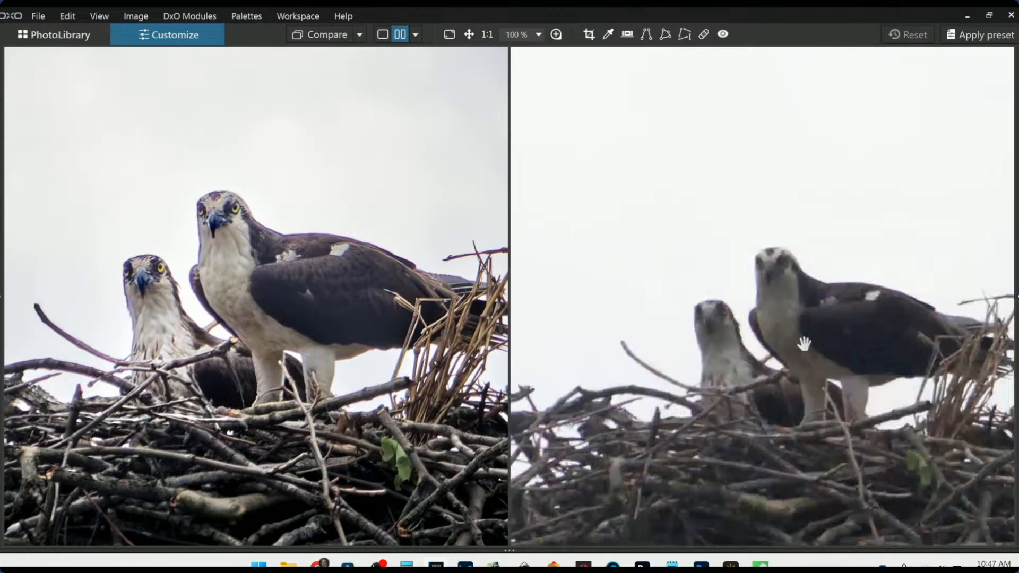
scroll(301, 324, "down", 2)
scroll(698, 361, "down", 2)
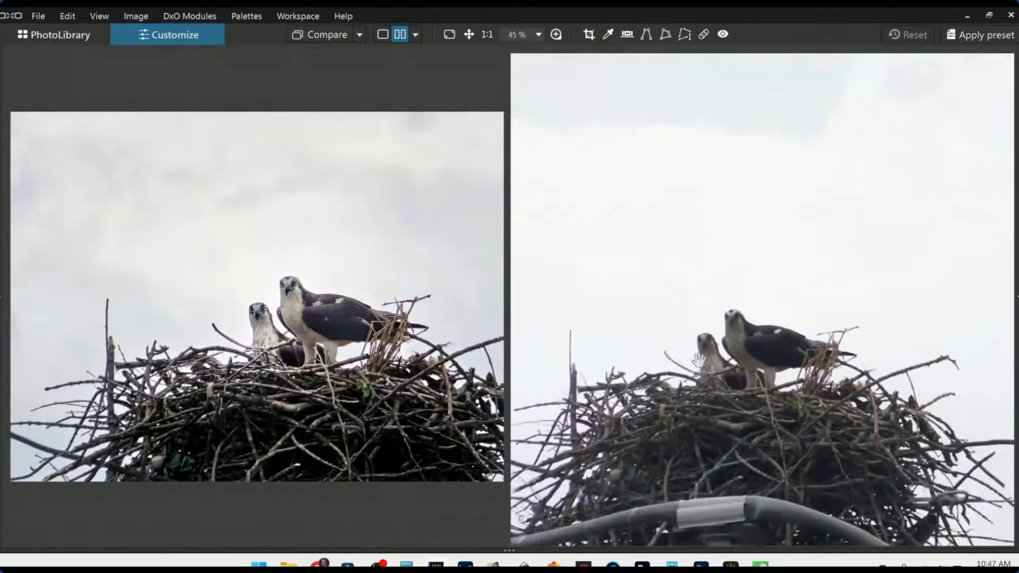
scroll(698, 361, "down", 2)
scroll(410, 360, "down", 1)
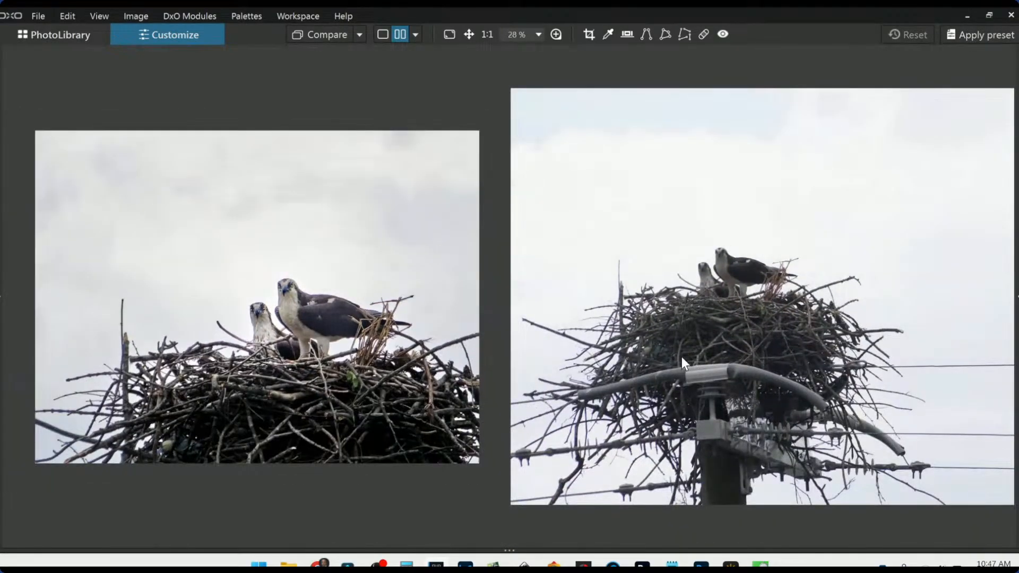
scroll(680, 356, "down", 1)
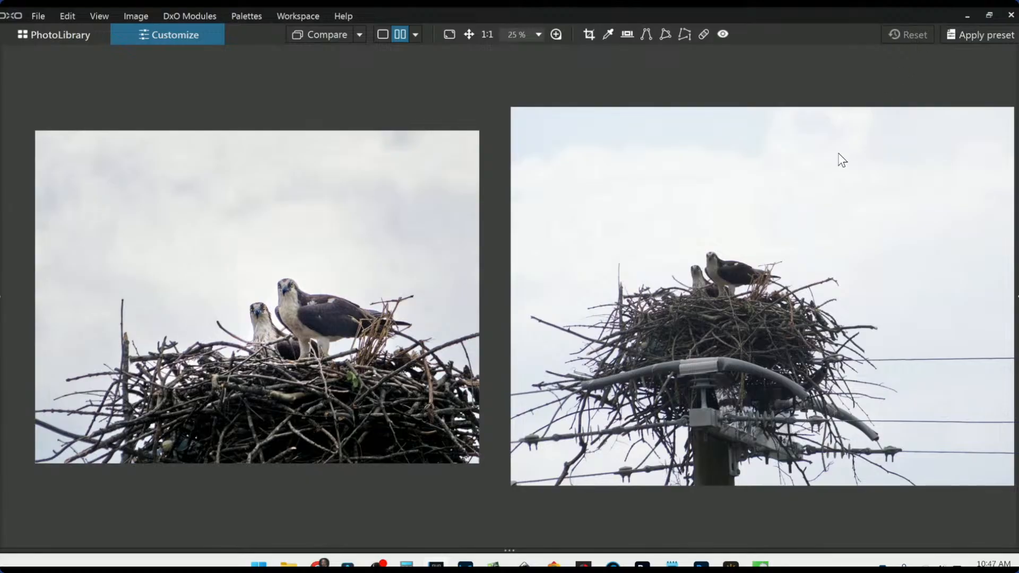
Step: Undo the reset of the corrections and show the correction palettes again
key("Right")
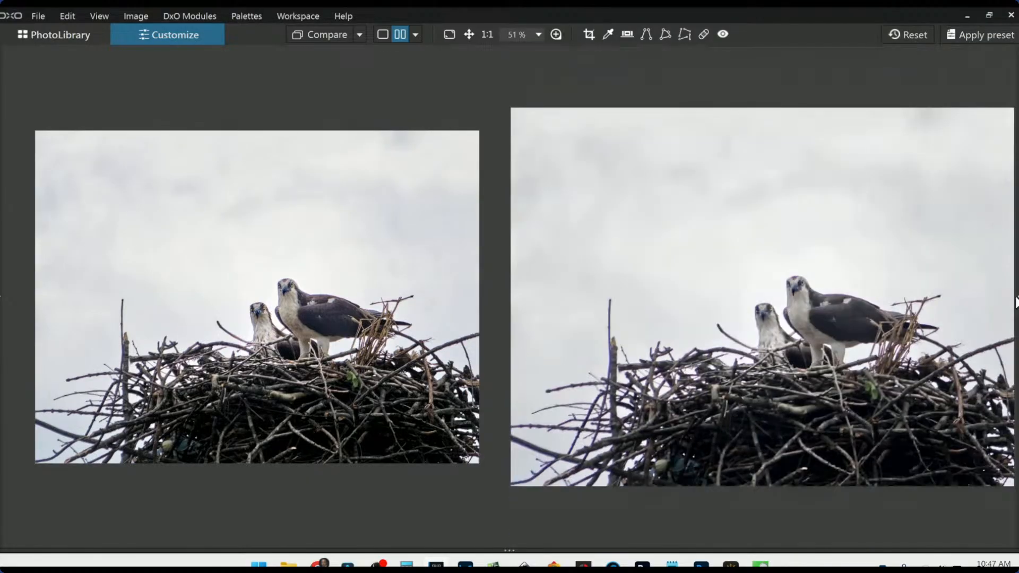
left_click(1017, 296)
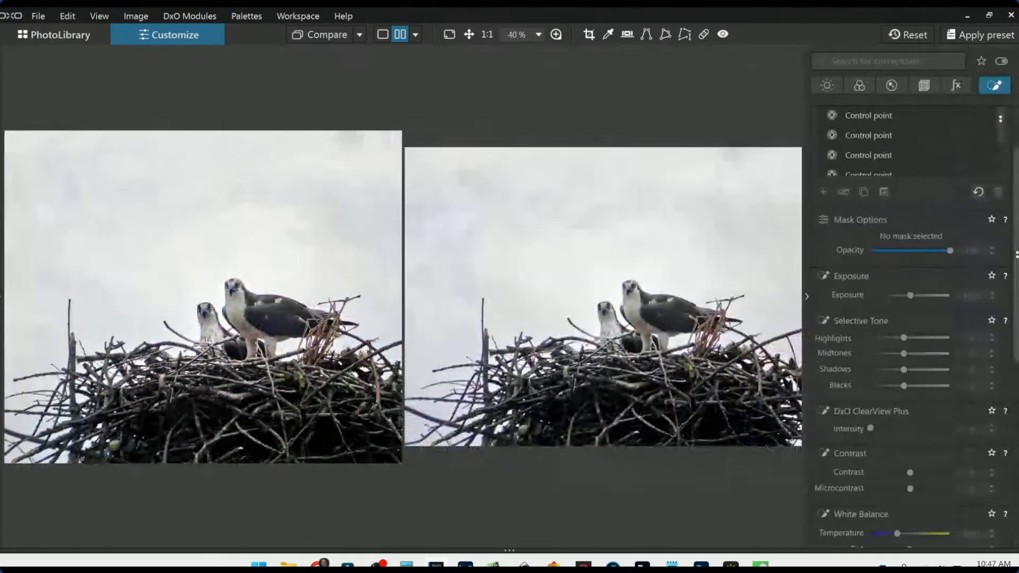
Step: Warm the osprey photo's white balance to a temperature of 6393 and return to the single-image view
left_click(831, 89)
left_click(852, 88)
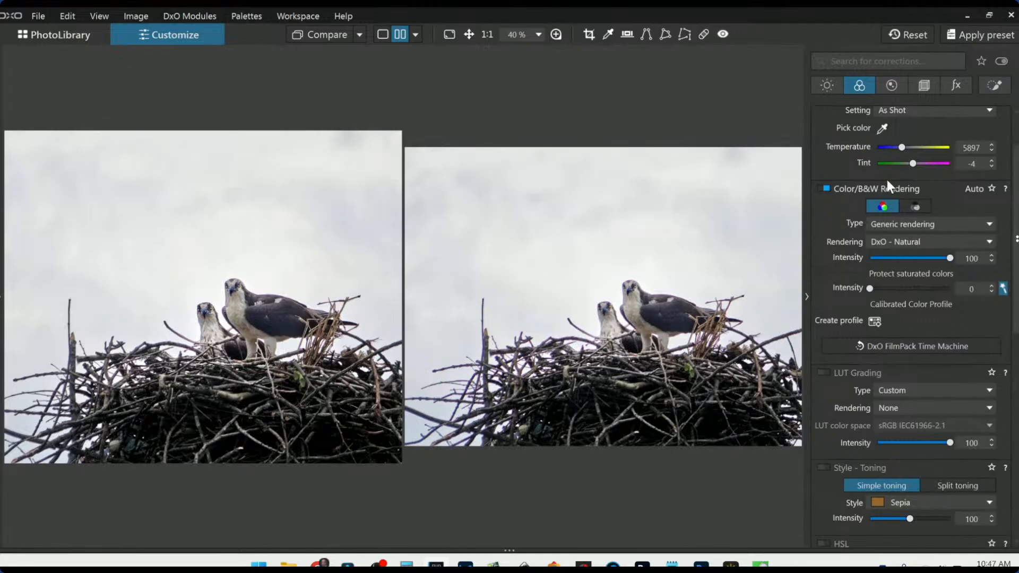
left_click_drag(899, 148, 903, 147)
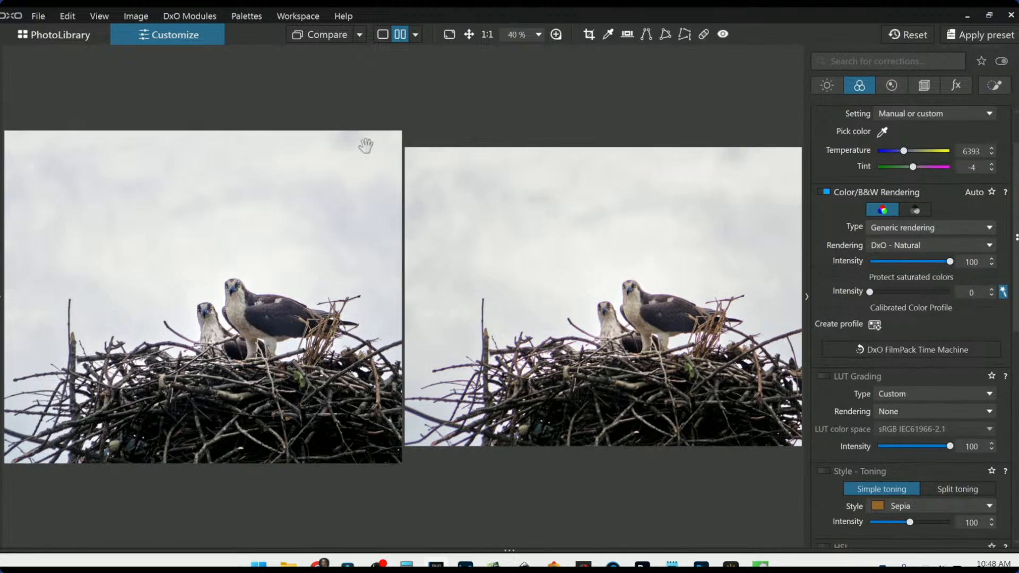
left_click(382, 34)
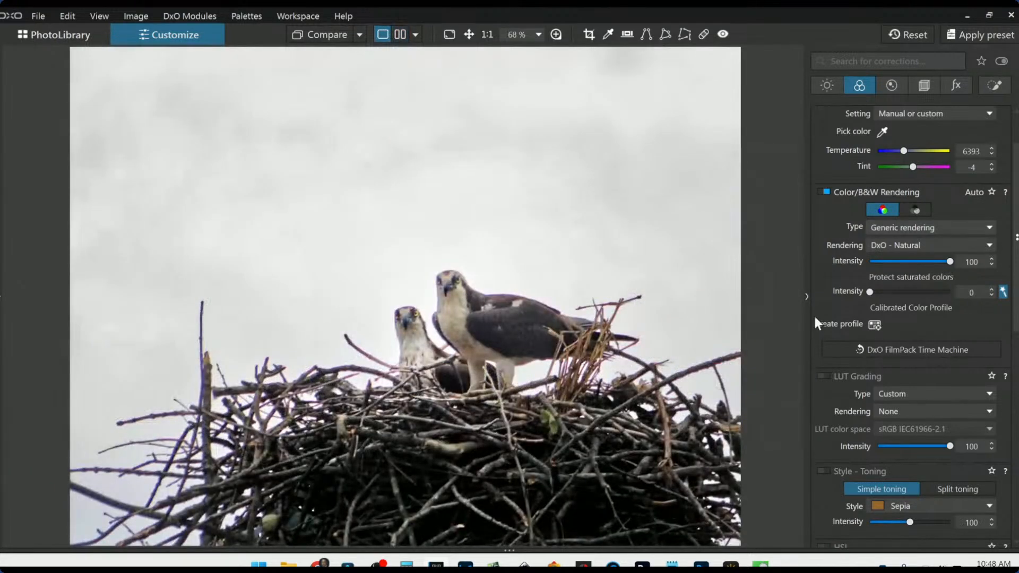
Step: Export the finished osprey photo to disk, overwriting the existing JPEG
right_click(611, 339)
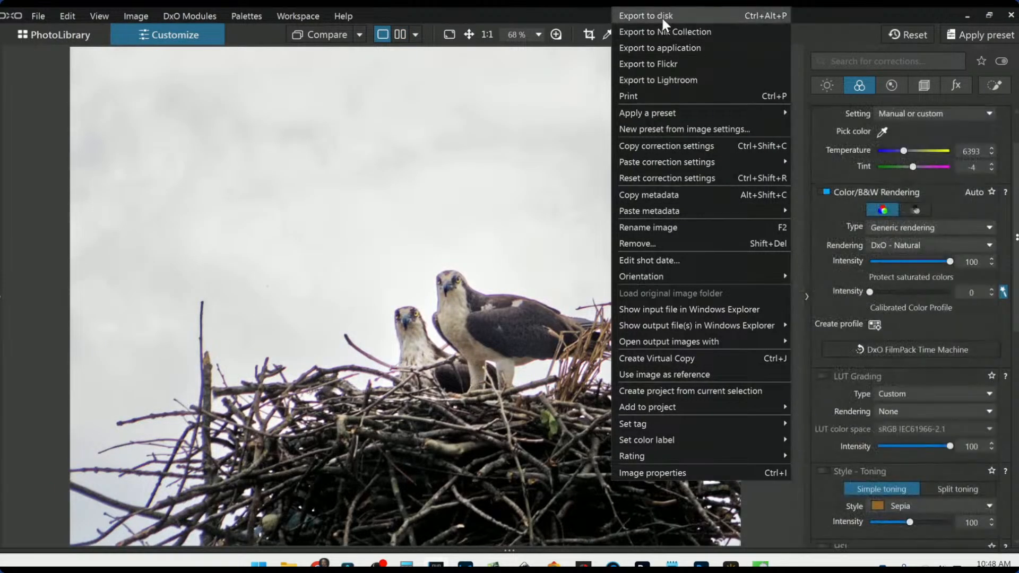
left_click(661, 16)
key("Return")
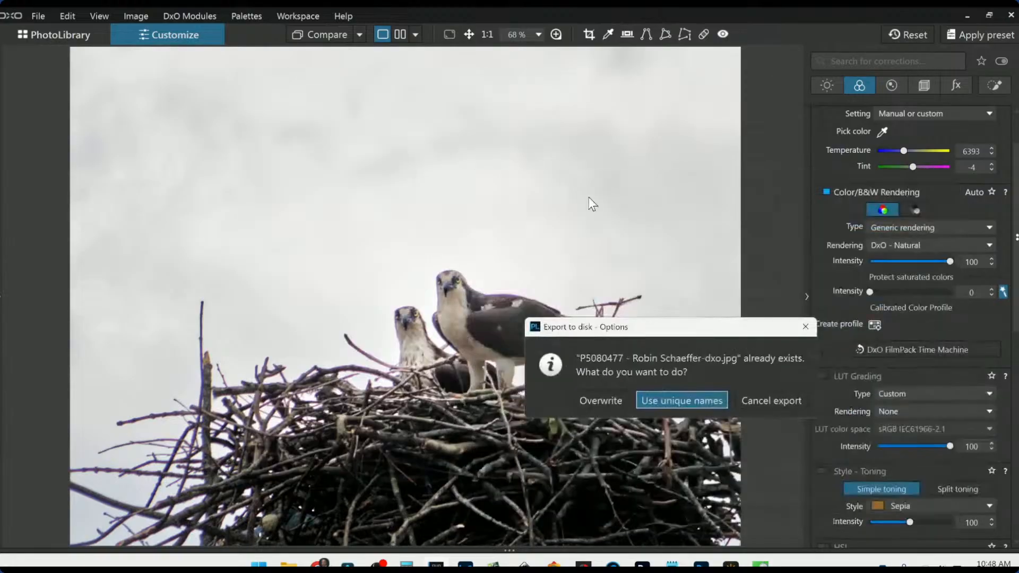
left_click(610, 401)
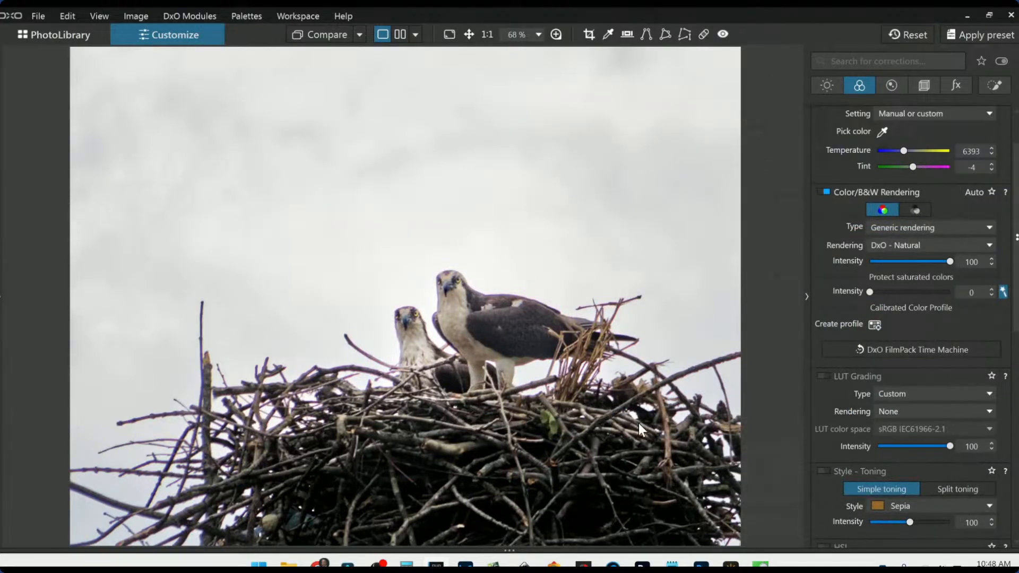
scroll(570, 374, "down", 7)
scroll(569, 374, "up", 1)
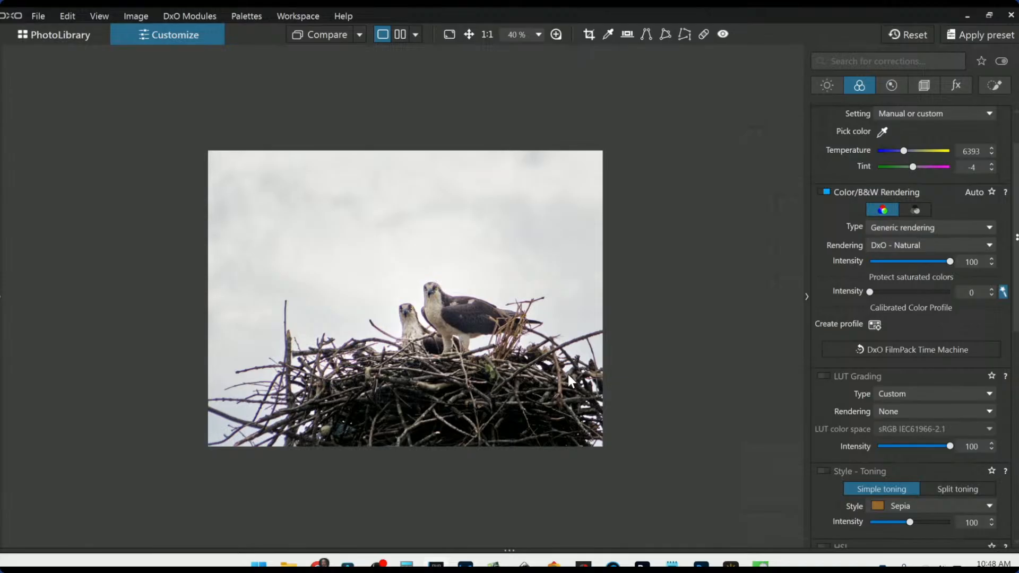
Step: Show the osprey photo side by side with its uncropped, uncorrected original and hide the palettes beside the image
left_click(360, 42)
left_click(375, 117)
left_click(402, 34)
left_click(918, 34)
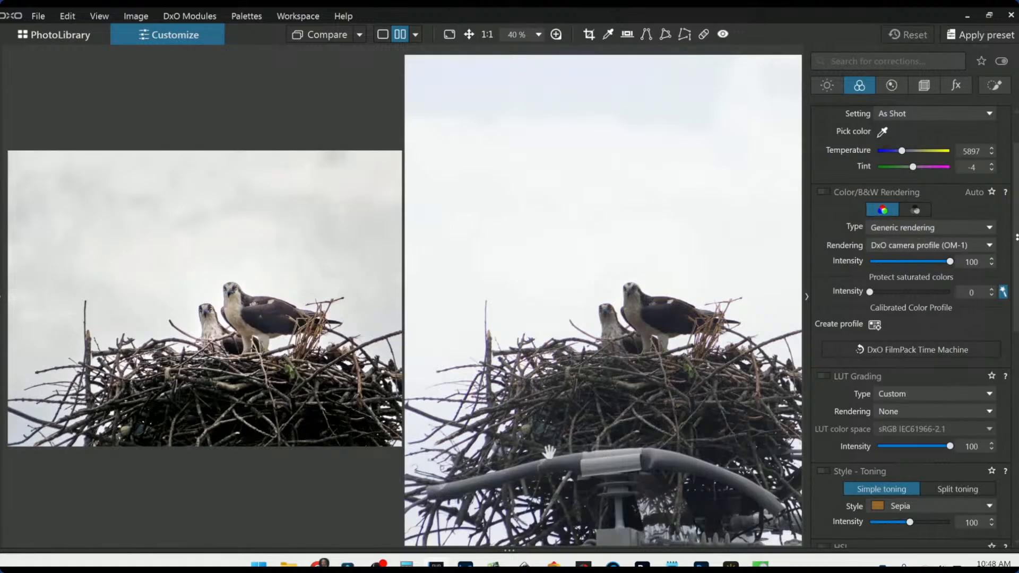
left_click(806, 297)
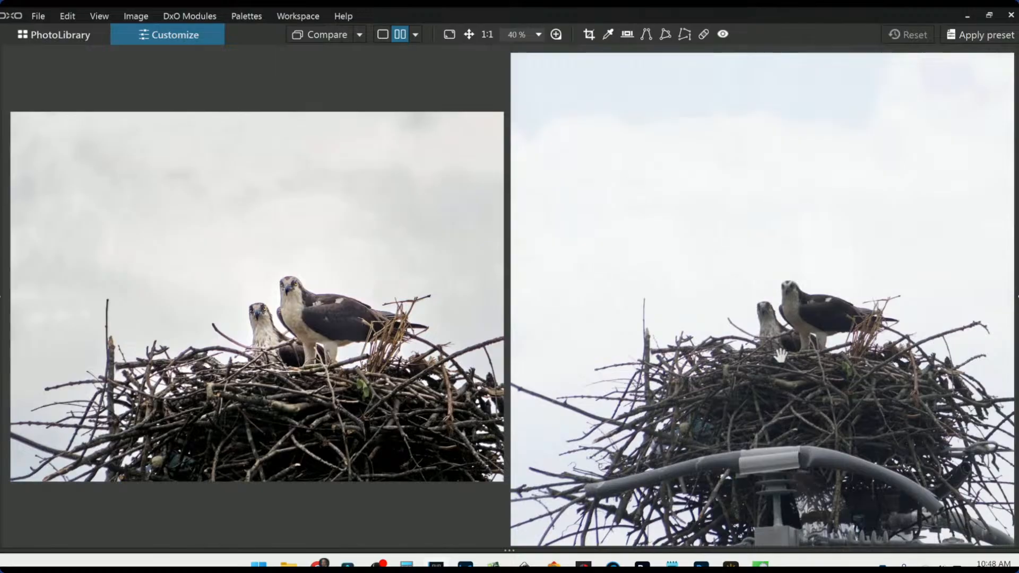
Step: Examine the ospreys and nest up close in both the edited and original views, ending with the wider scene
scroll(782, 357, "up", 3)
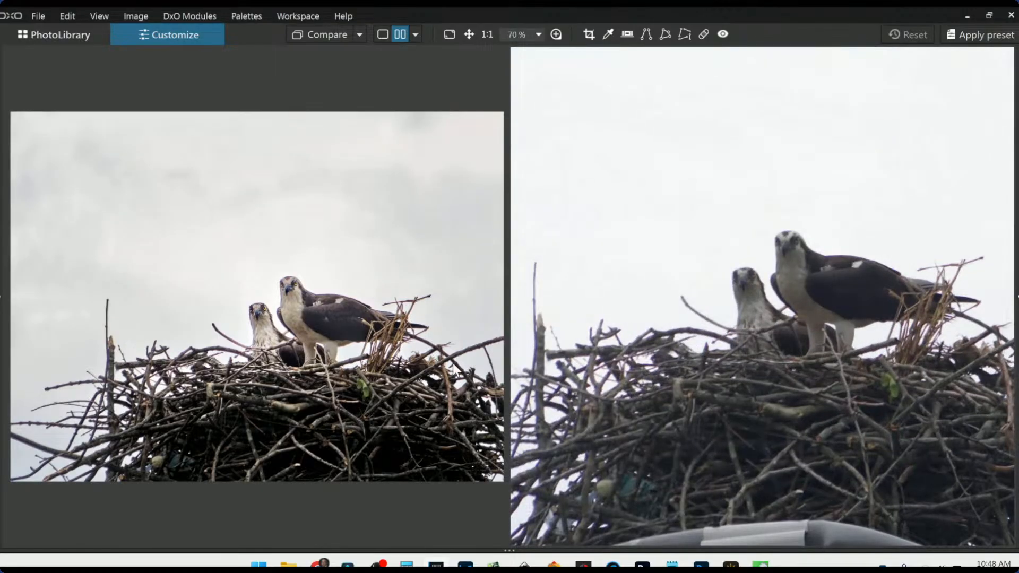
scroll(616, 371, "up", 2)
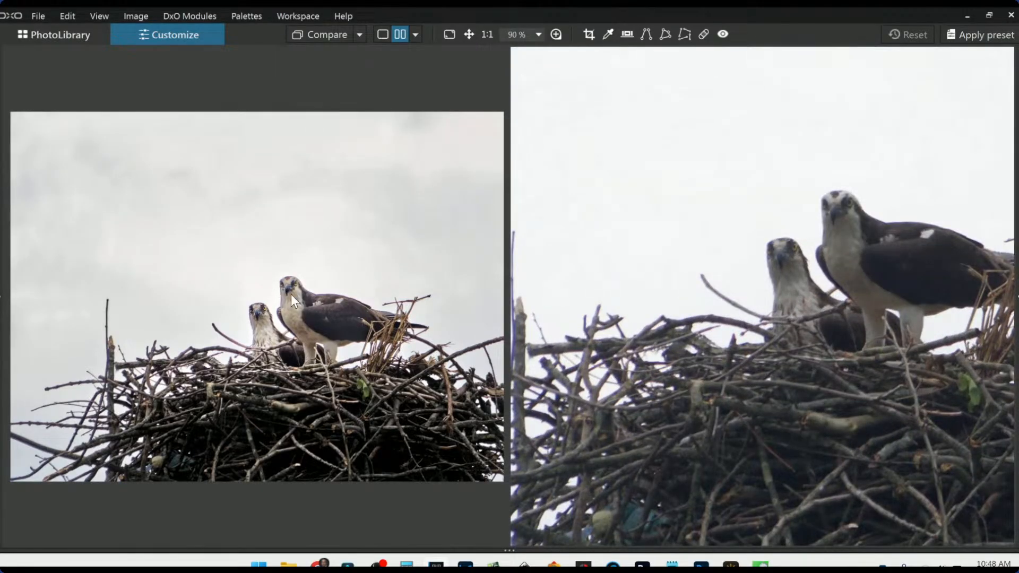
scroll(291, 294, "up", 2)
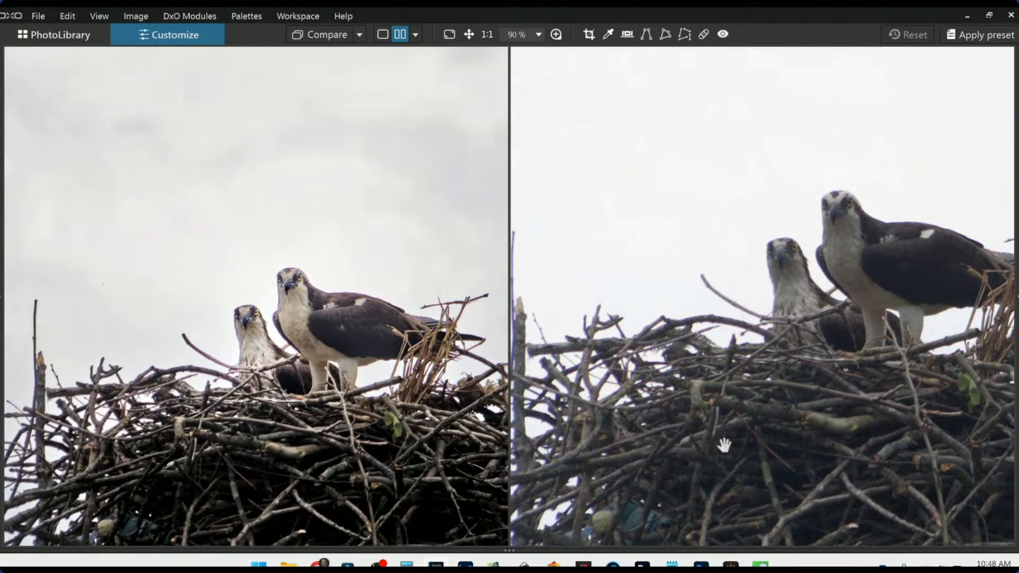
scroll(415, 446, "down", 2)
scroll(764, 431, "down", 3)
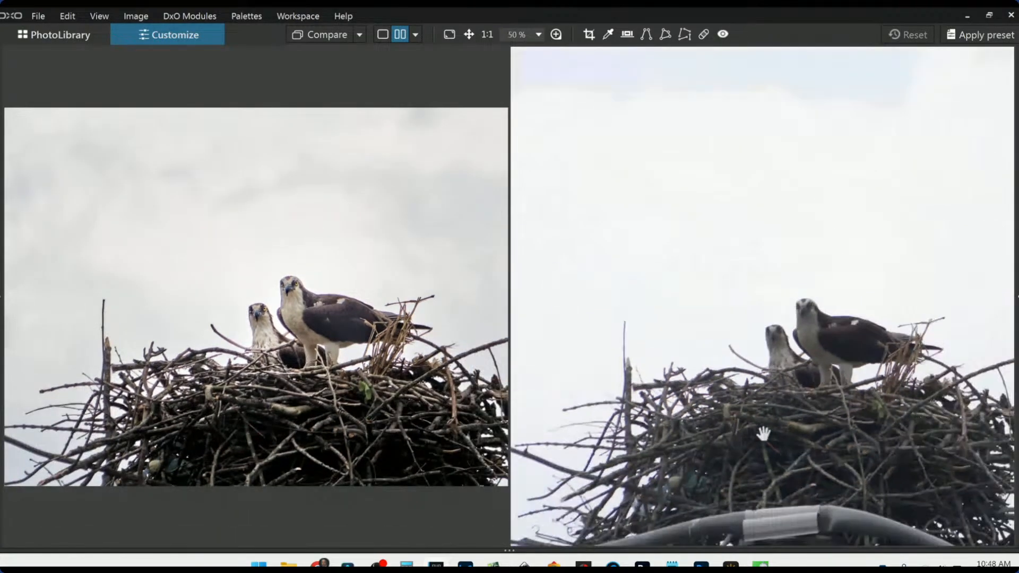
scroll(763, 434, "down", 1)
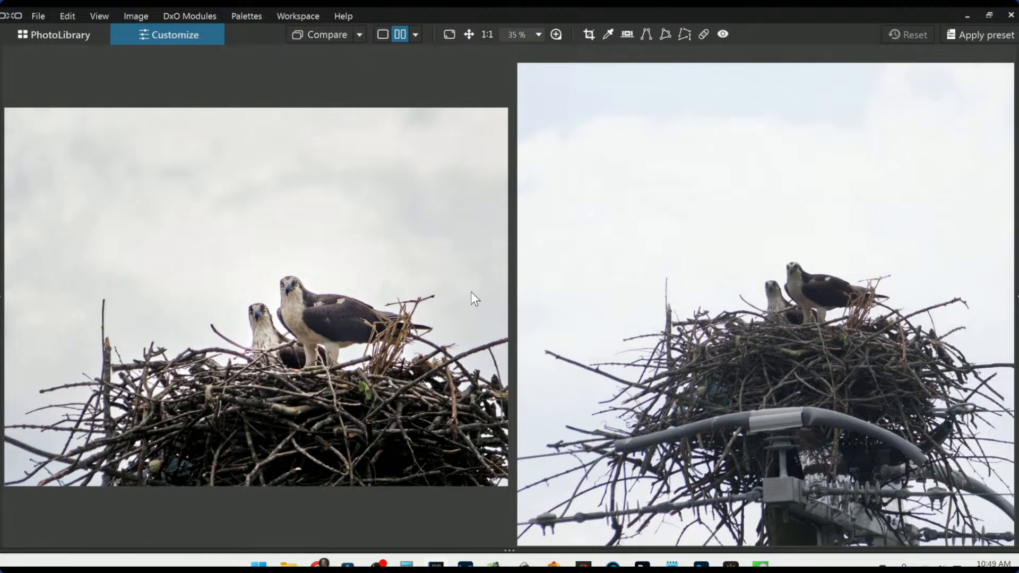
Step: Switch the osprey comparison to a split view and move its divider beyond the edited photo's edge
left_click(408, 36)
left_click(415, 34)
left_click(442, 92)
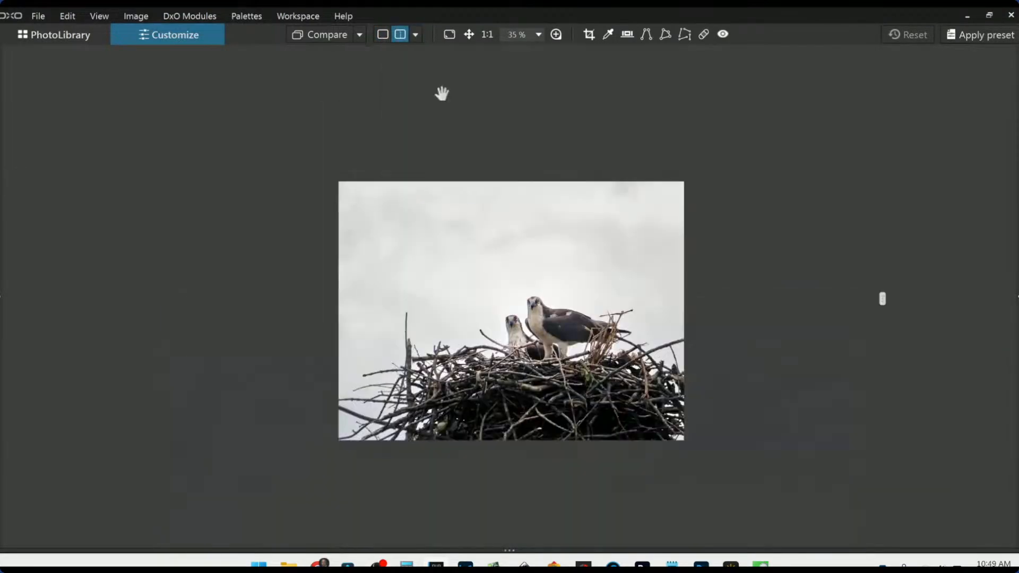
scroll(566, 341, "up", 4)
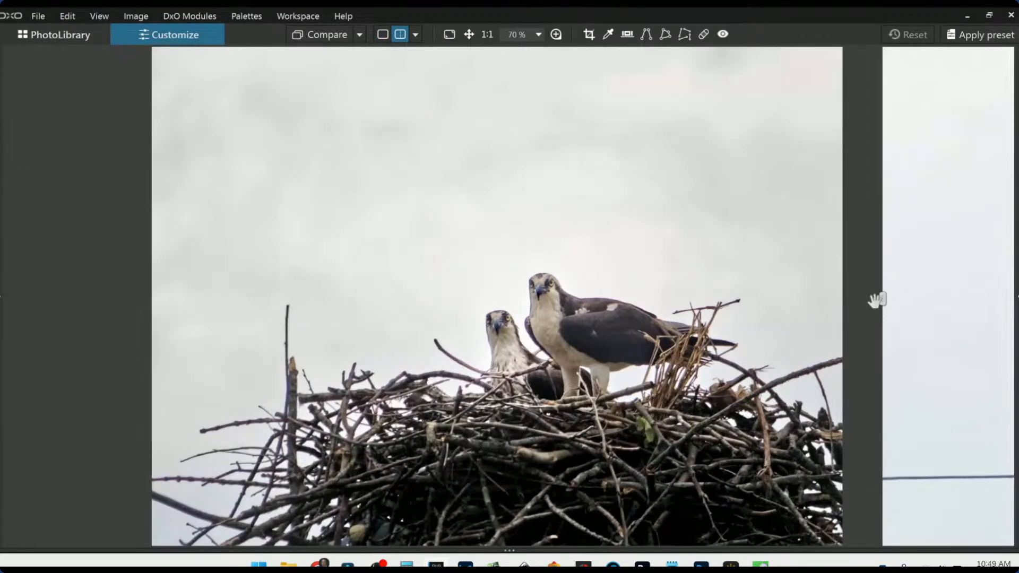
left_click_drag(877, 299, 957, 298)
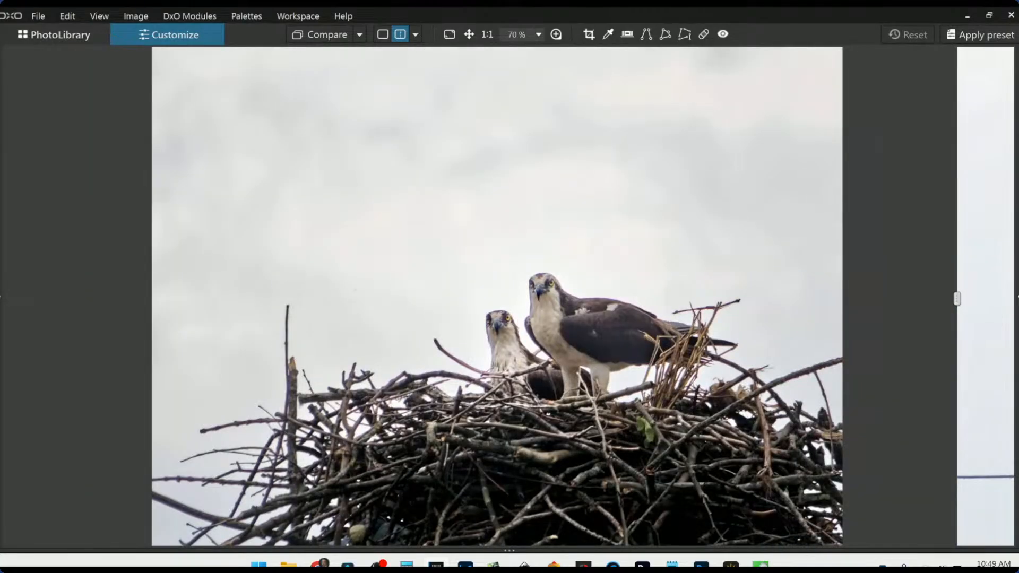
Step: Select the mountain valley photo in the PhotoLibrary, apply the 0000 Rob Default preset and return to the single-image view
left_click(83, 43)
left_click(340, 496)
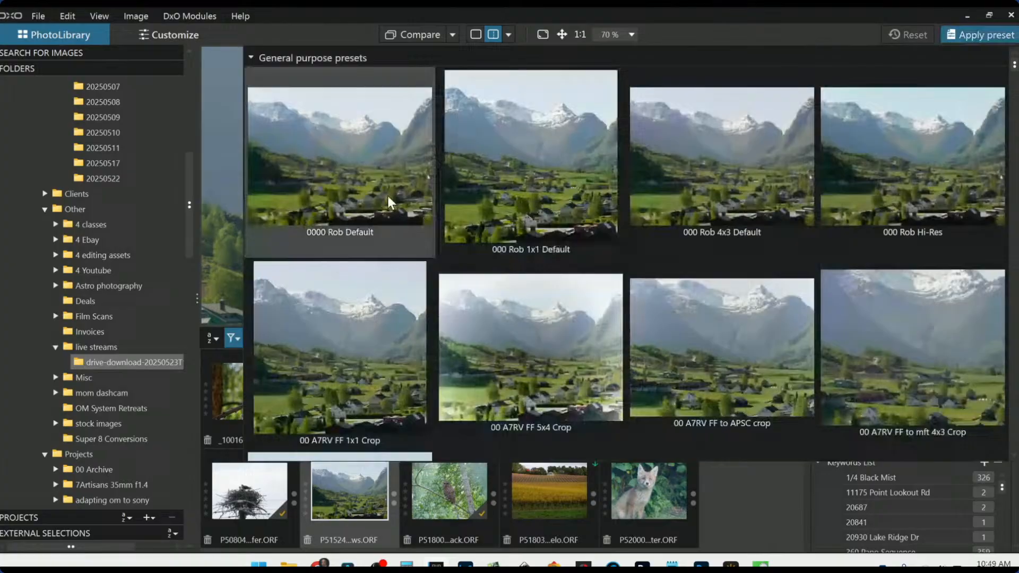
left_click(388, 195)
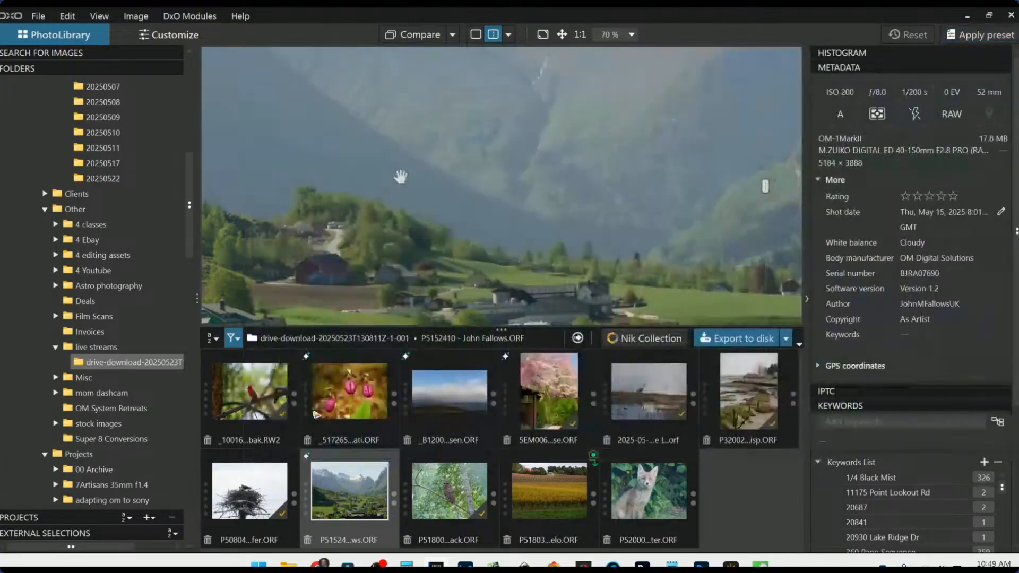
left_click(474, 36)
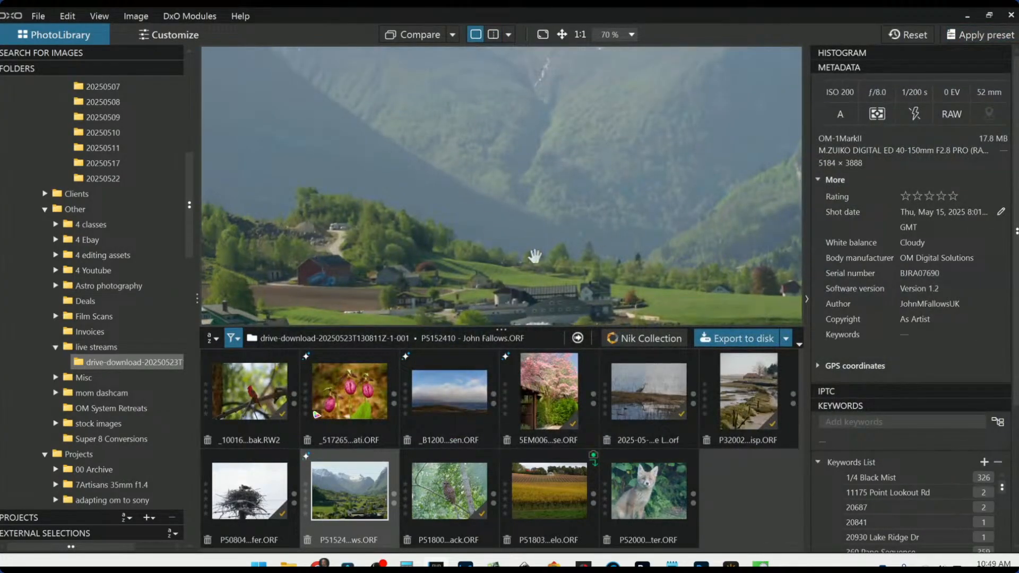
Step: Open the mountain valley photo for customizing, view the whole frame and restore the side palettes
double_click(351, 515)
scroll(559, 393, "down", 4)
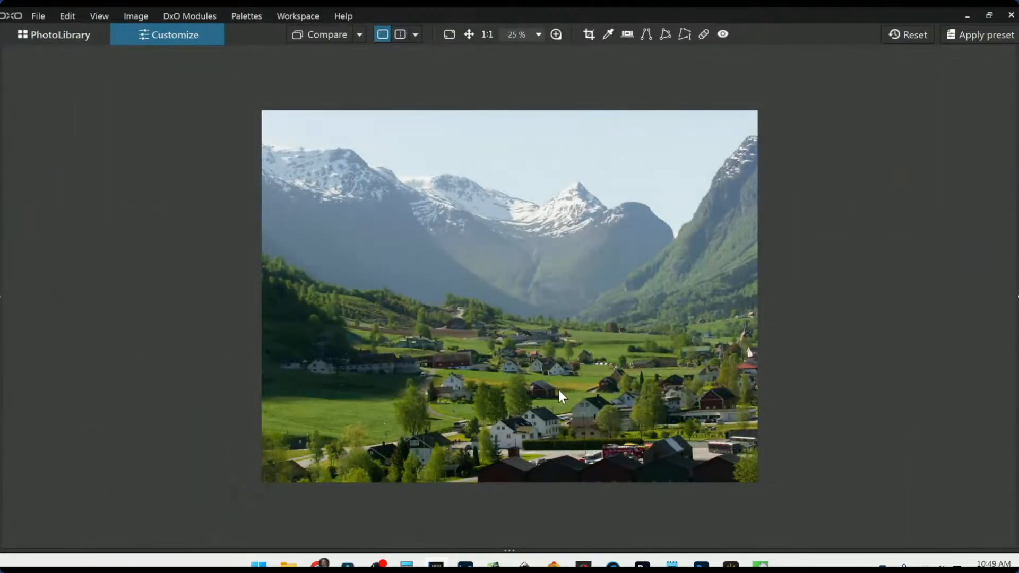
key("F9")
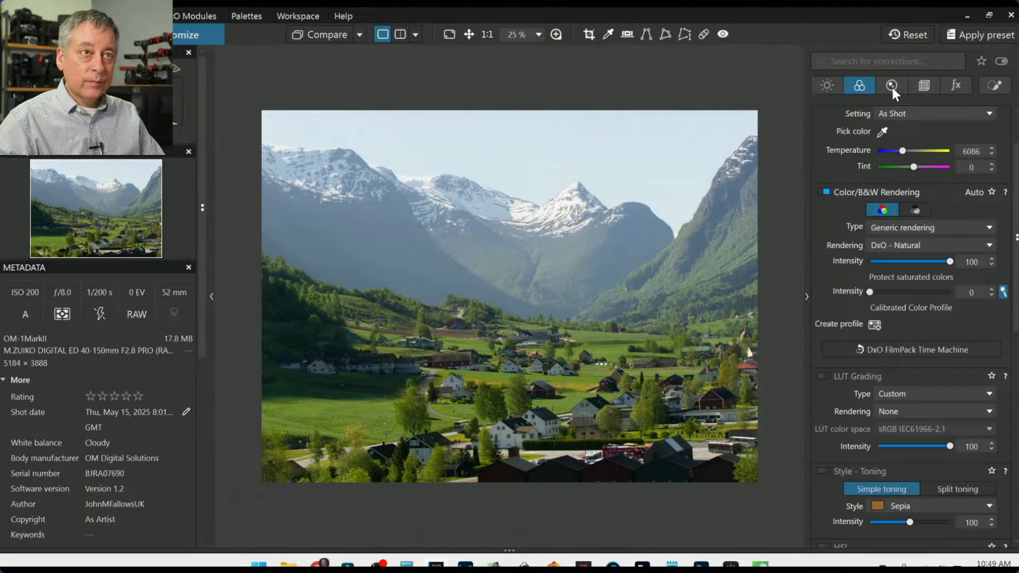
Step: Enable the automatic perspective correction on the valley photo and check the verticals of the village buildings
left_click(918, 83)
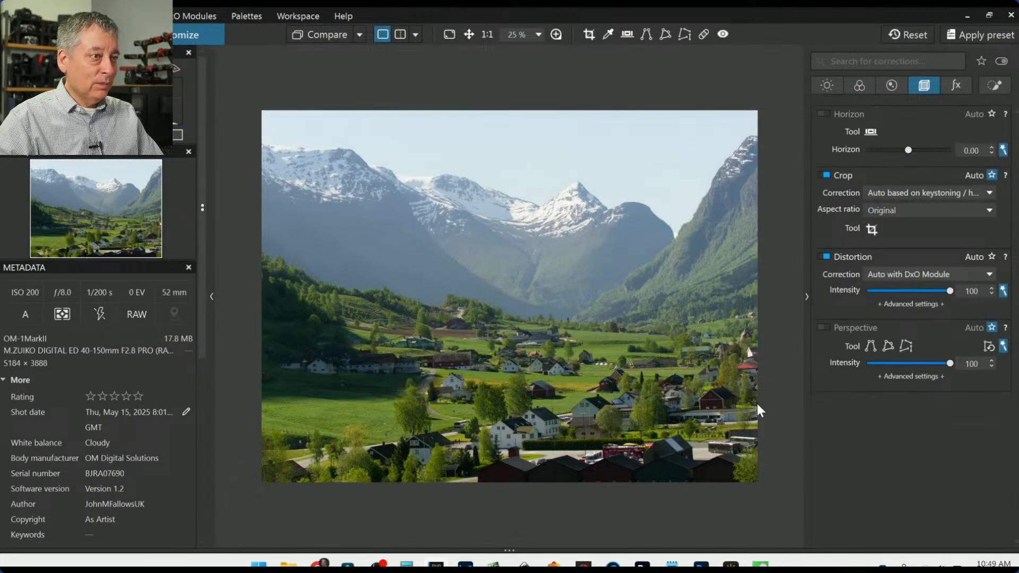
left_click(826, 328)
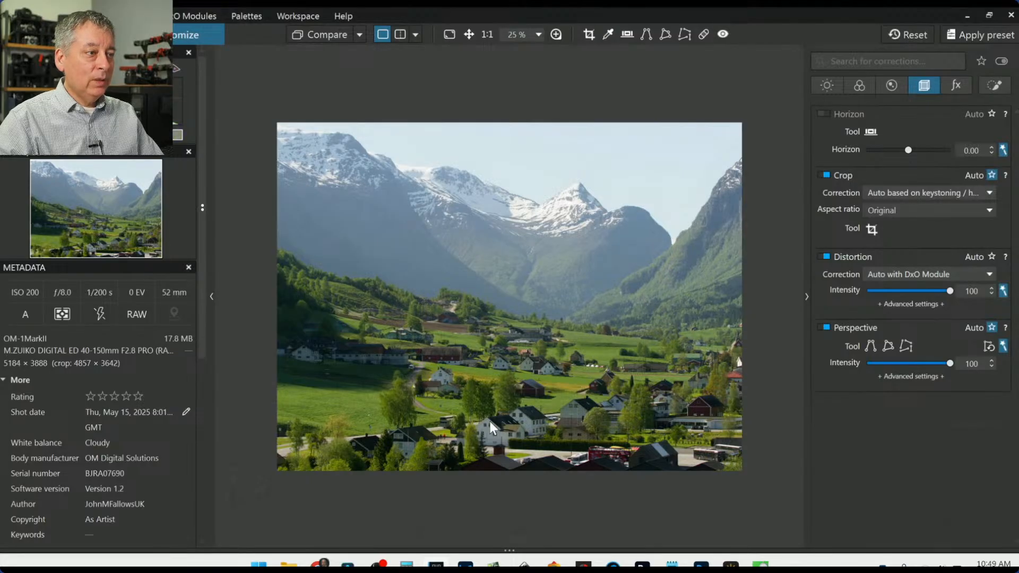
scroll(515, 452, "up", 5)
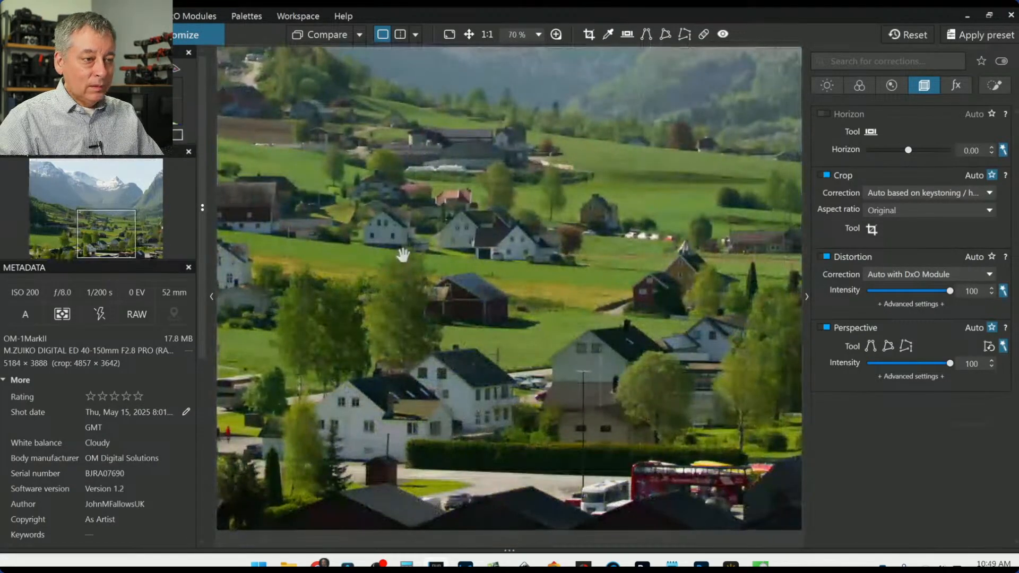
left_click_drag(489, 237, 528, 375)
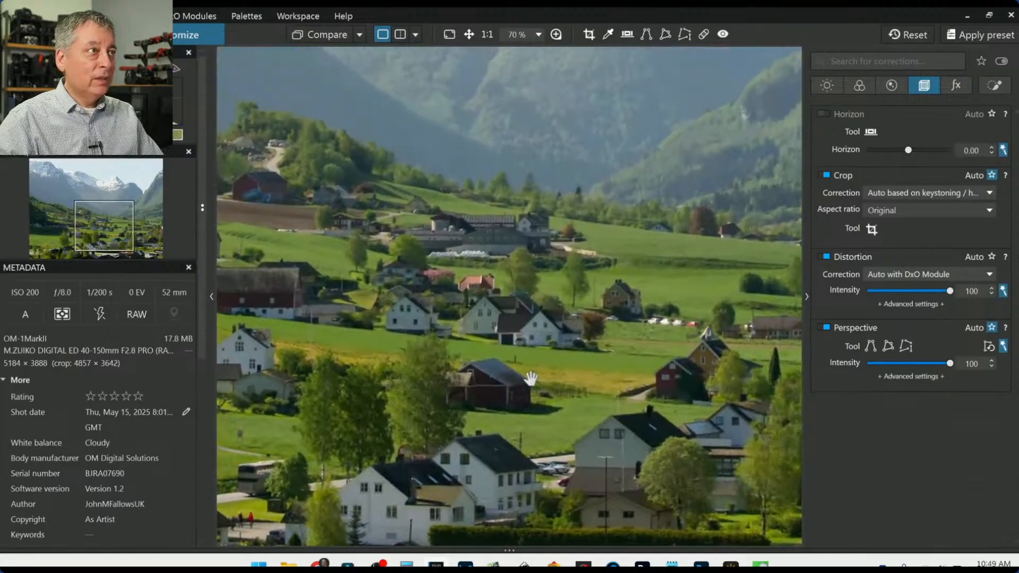
left_click_drag(322, 269, 662, 417)
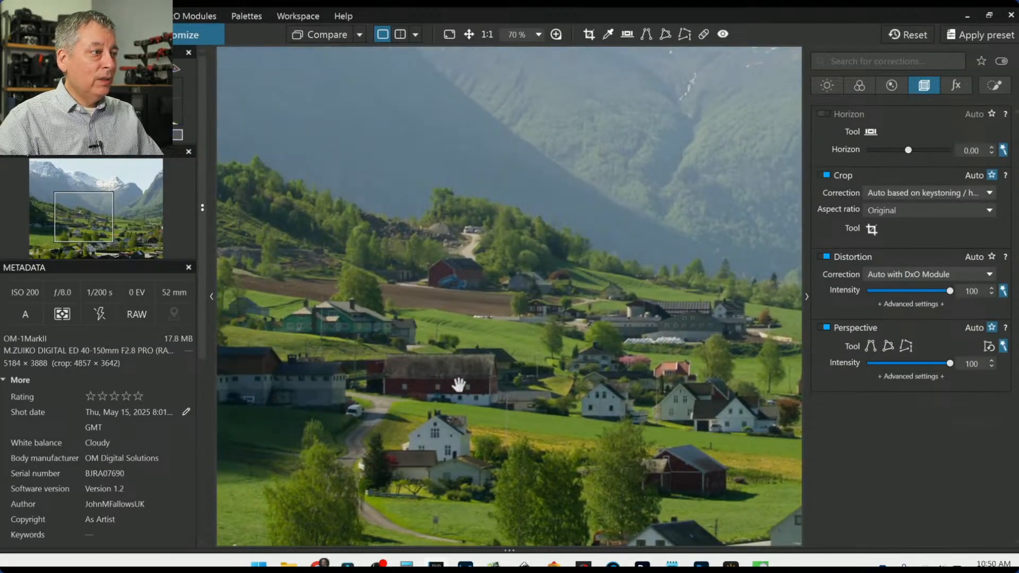
scroll(447, 374, "down", 4)
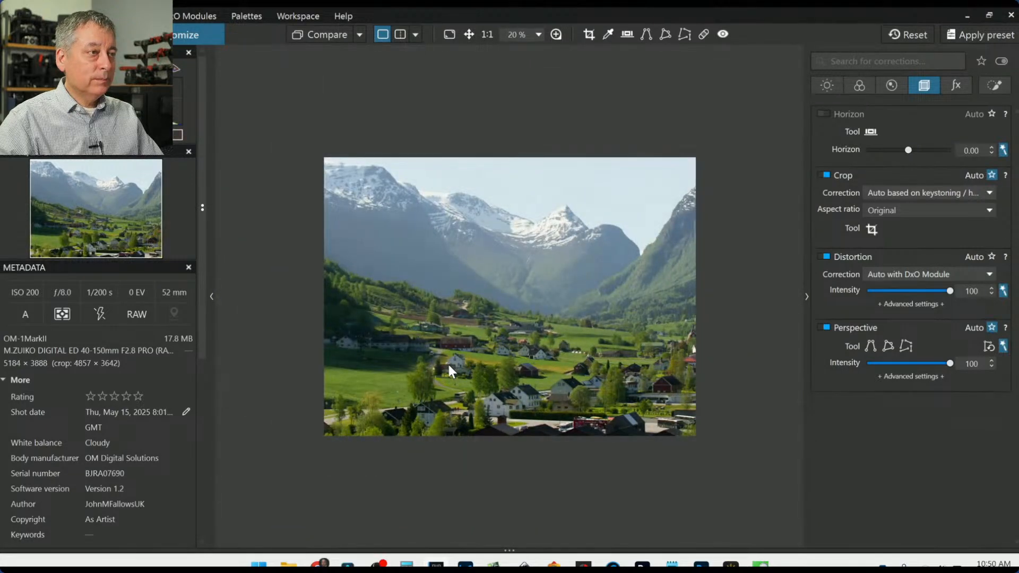
Step: Inspect the farmhouses closely and set the horizon correction to -0.30
scroll(438, 358, "up", 5)
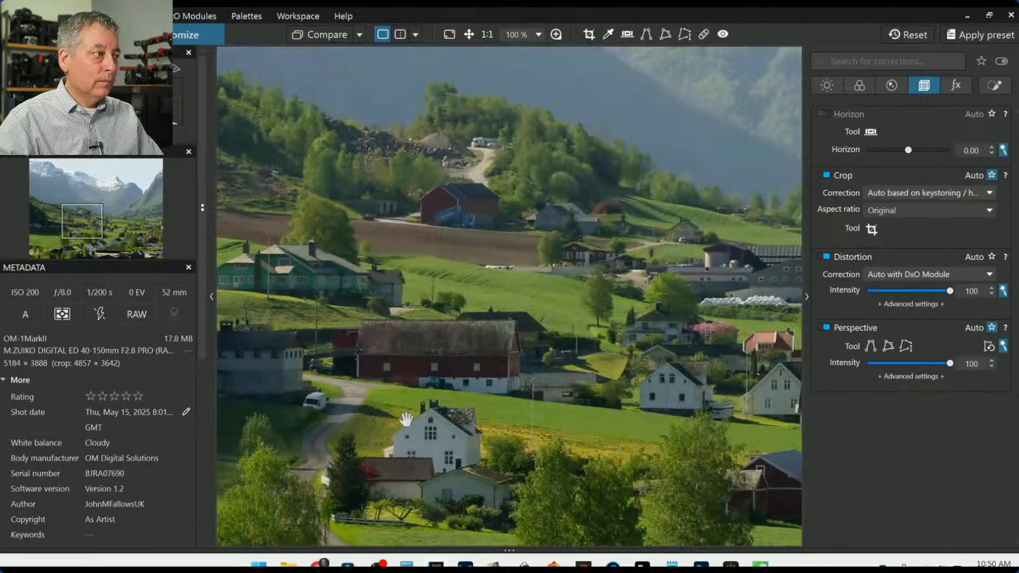
scroll(406, 420, "up", 2)
scroll(406, 419, "down", 1)
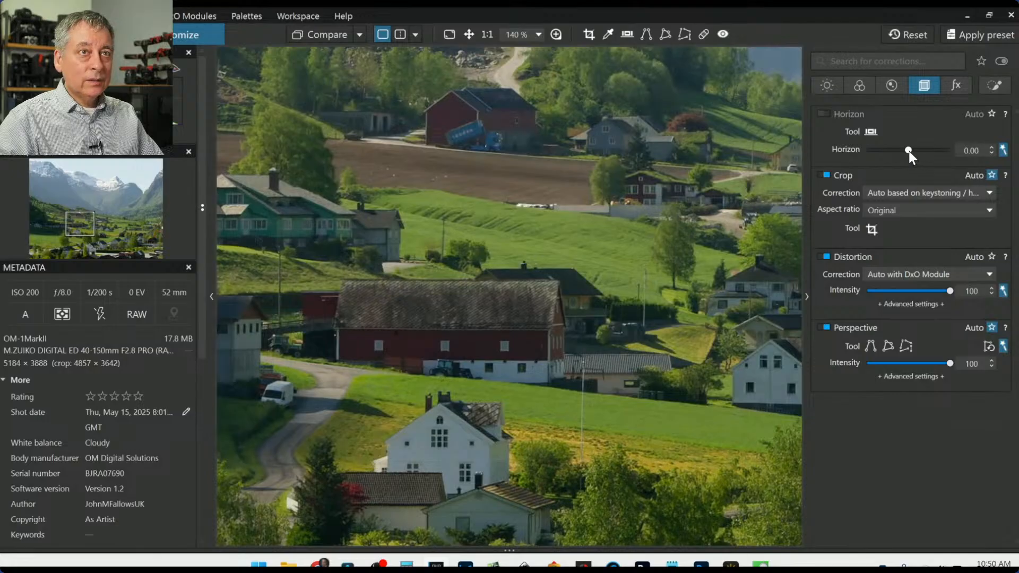
left_click_drag(908, 151, 906, 151)
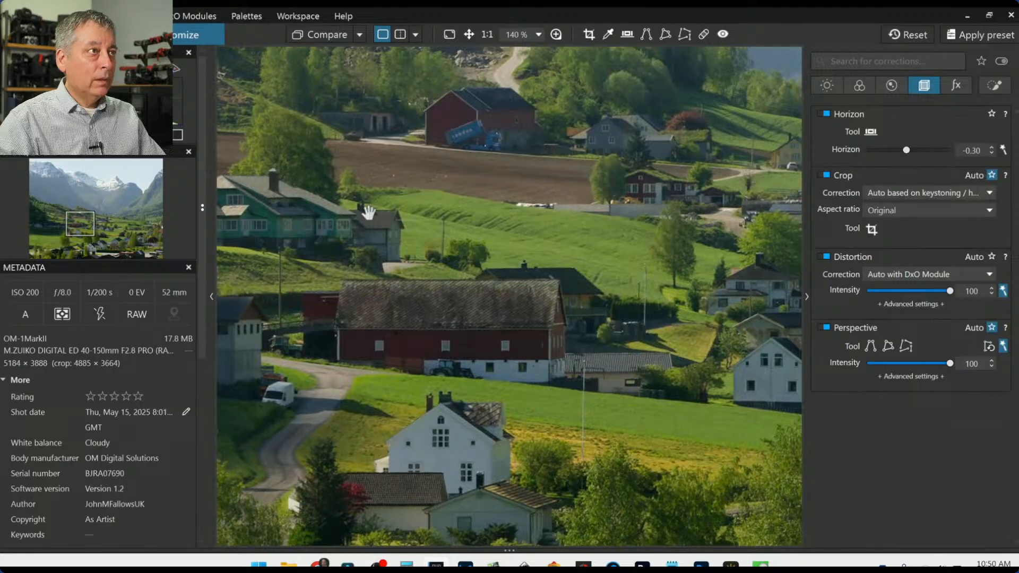
scroll(457, 251, "down", 1)
scroll(552, 272, "down", 2)
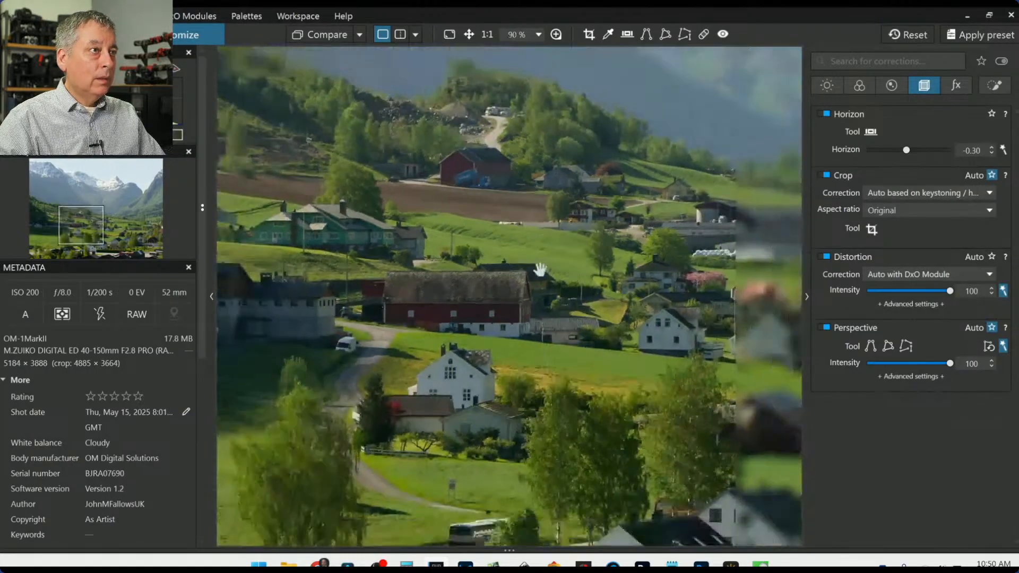
scroll(552, 274, "down", 3)
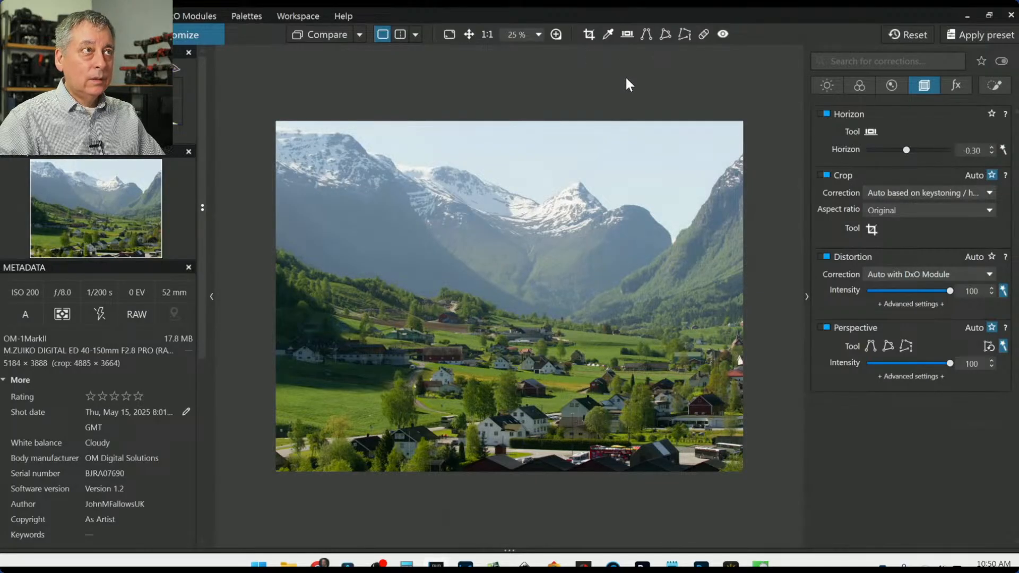
Step: Crop the valley photo at its original aspect ratio to about 3943 × 2957 px, trimming the foreground roofs and the dark slope
left_click(871, 228)
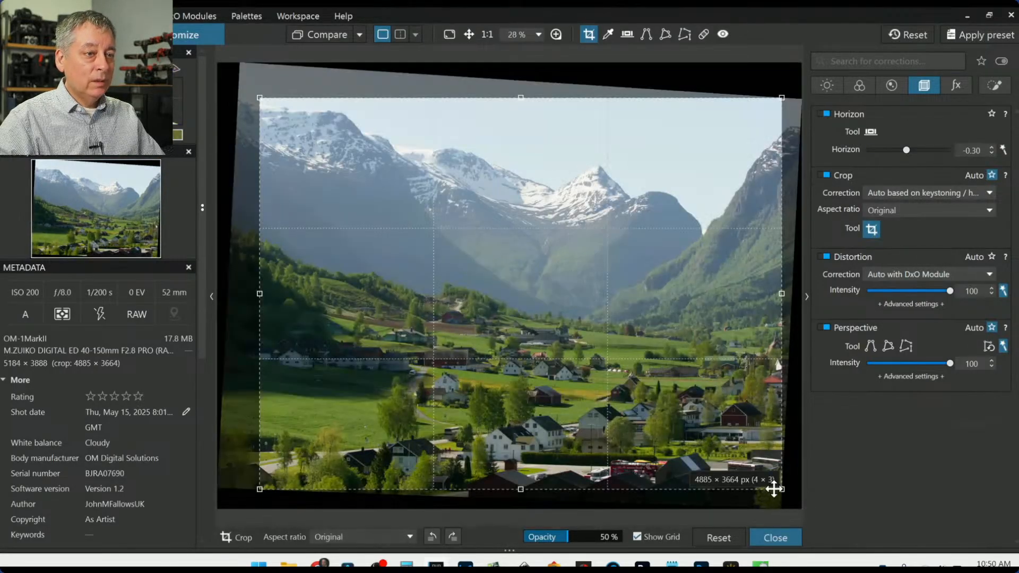
left_click_drag(774, 489, 654, 435)
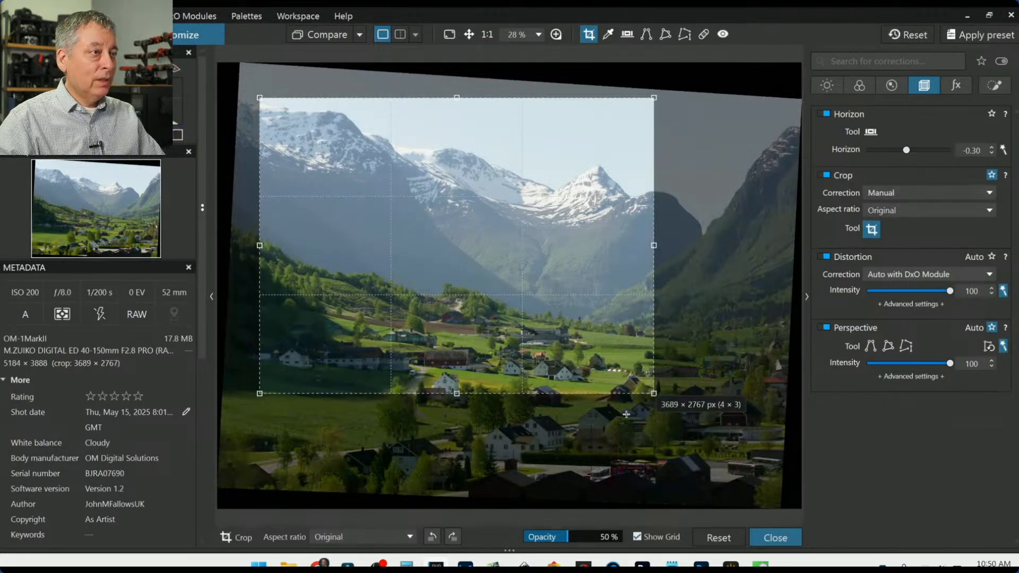
mouse_move(516, 335)
left_mouse_down()
mouse_move(491, 345)
mouse_move(525, 337)
left_mouse_up()
left_click_drag(662, 397, 692, 410)
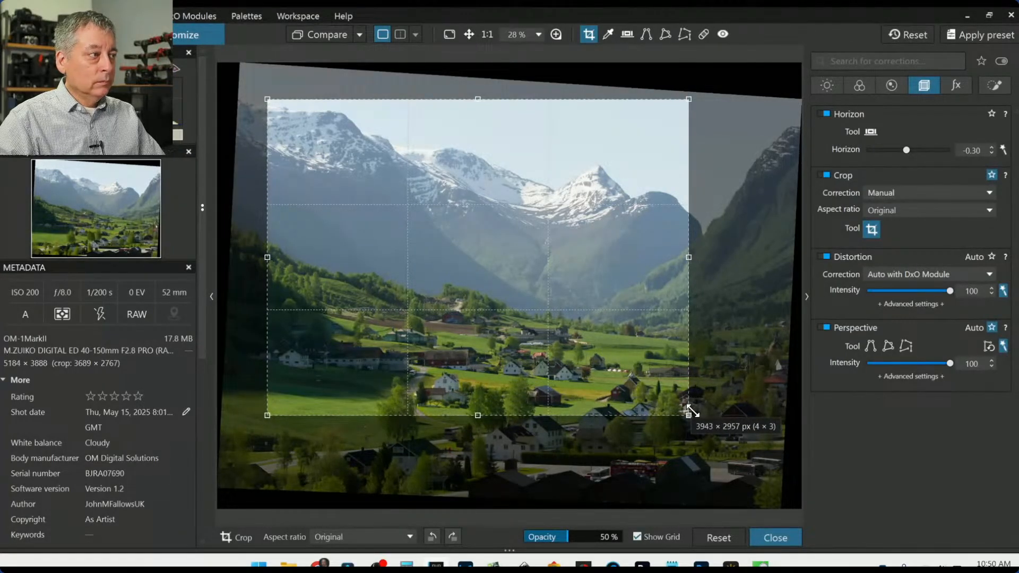
key("Return")
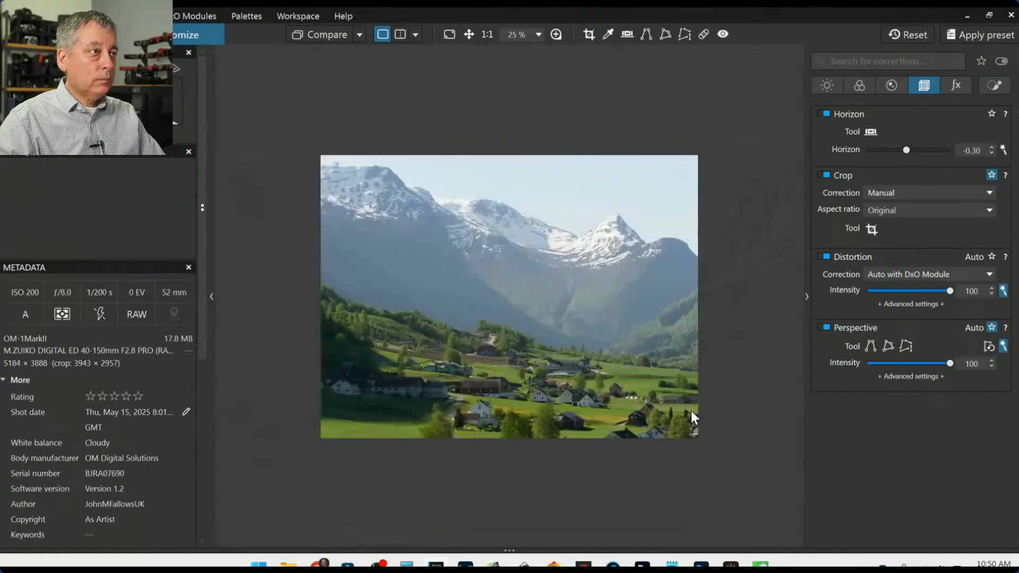
Step: Reframe the crop lower to include more of the village and enlarge it to about 4122 × 3092 px
left_click(871, 230)
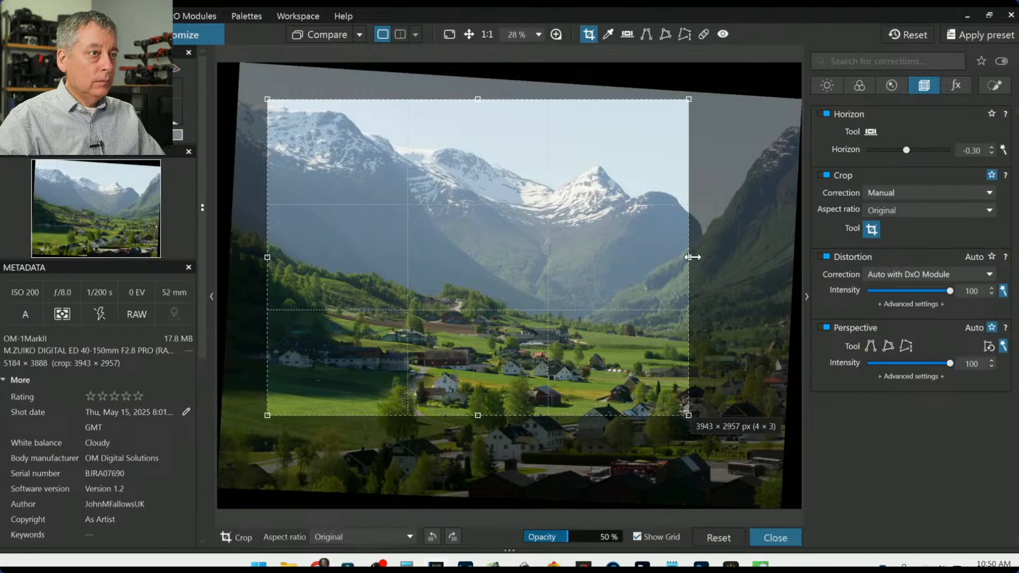
left_click_drag(632, 240, 610, 268)
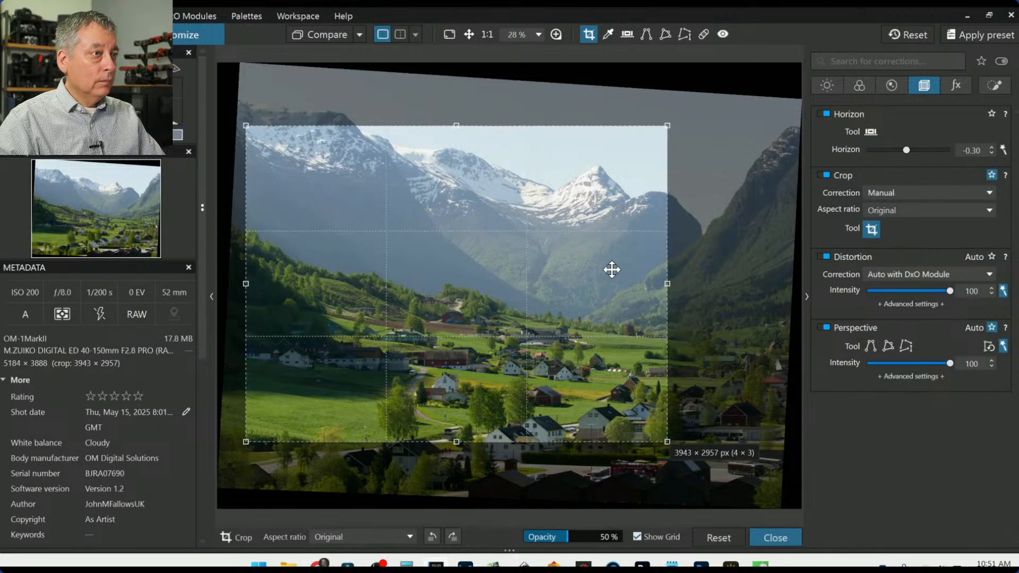
mouse_move(668, 283)
left_mouse_down()
mouse_move(699, 287)
mouse_move(686, 287)
left_mouse_up()
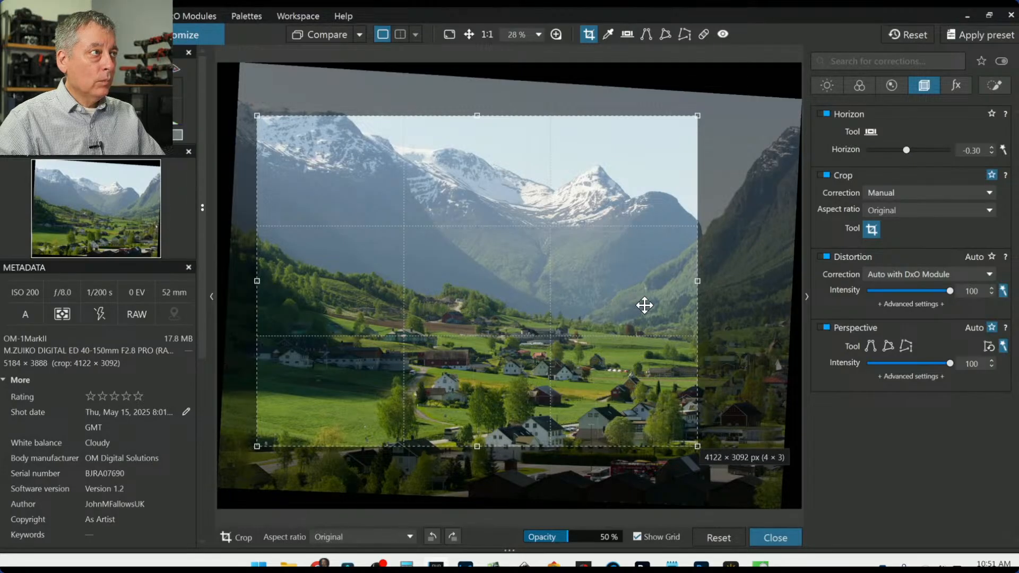
key("Return")
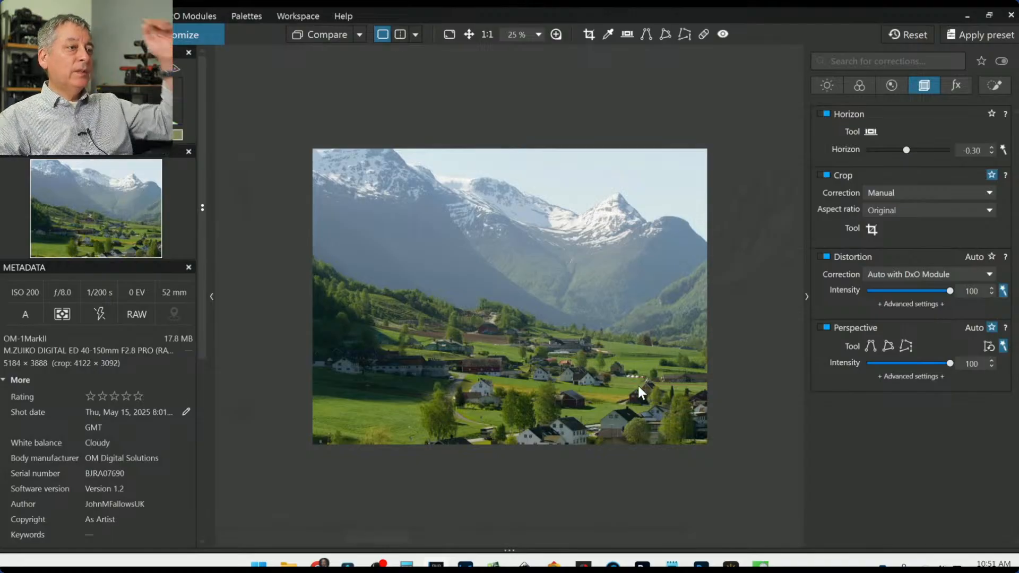
scroll(641, 382, "up", 1)
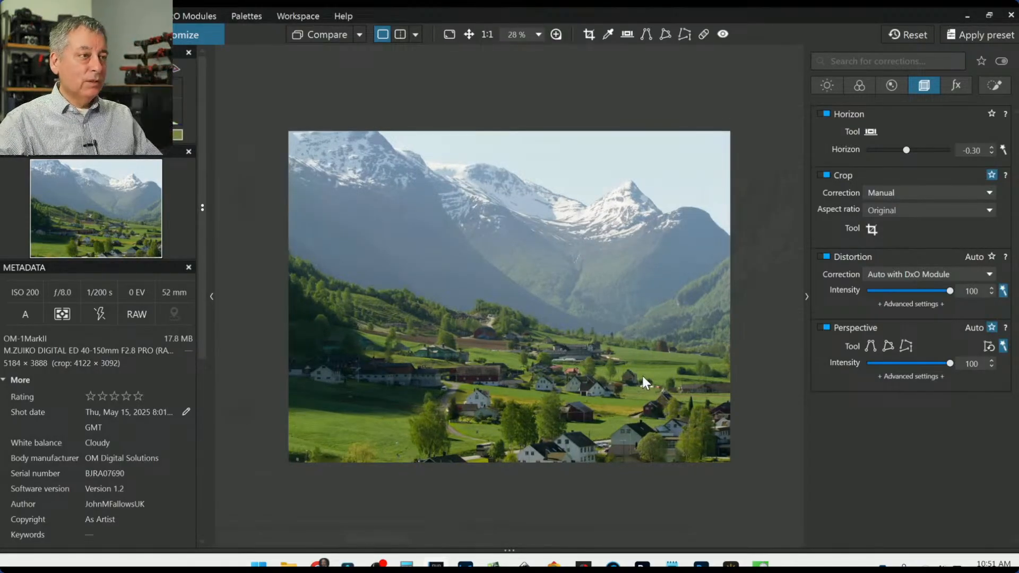
Step: Change the valley crop to a portrait 3:4 frame of about 2206 × 2941 px on the photo's left side
left_click(871, 229)
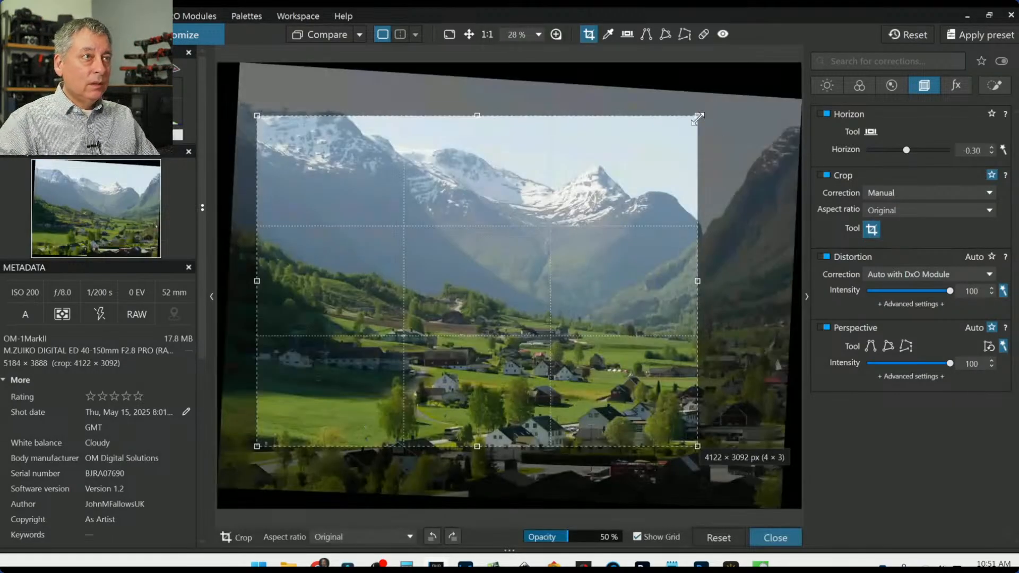
left_click_drag(697, 115, 482, 101)
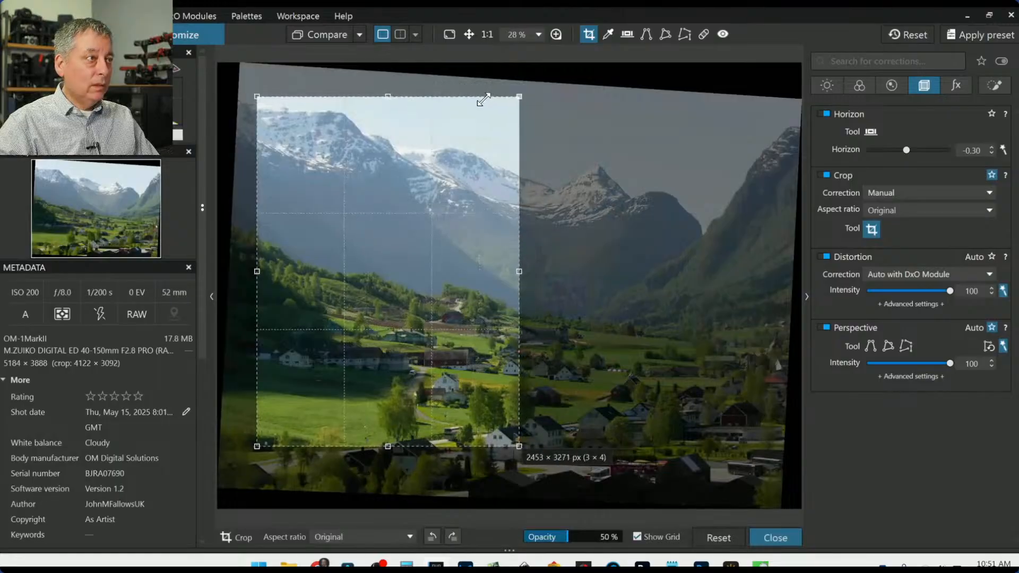
left_click_drag(387, 450, 393, 416)
key("Return")
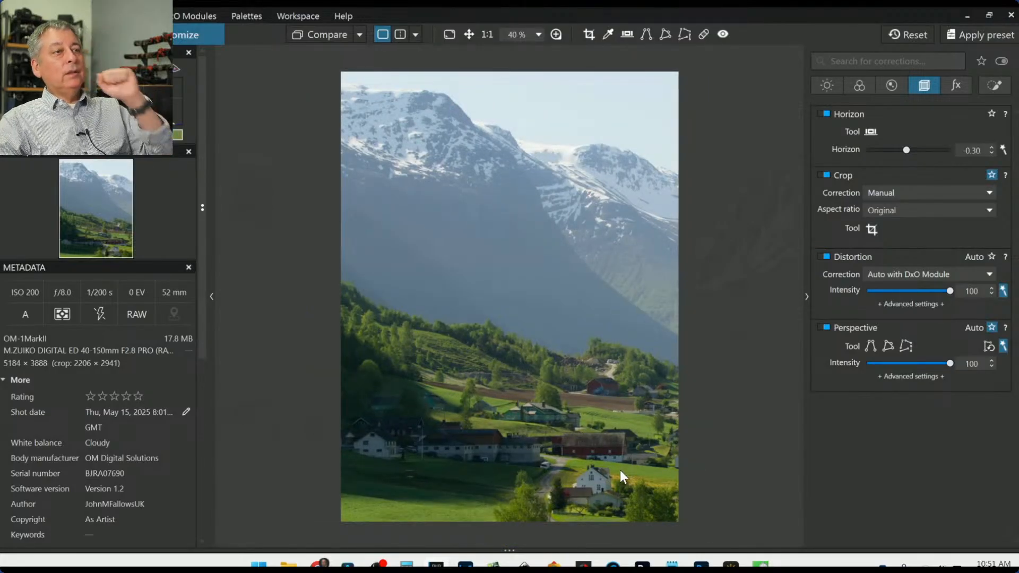
Step: Move the portrait crop right towards the central snowy peaks and raise it to take in more sky
left_click(863, 237)
left_click_drag(386, 284, 462, 285)
double_click(459, 277)
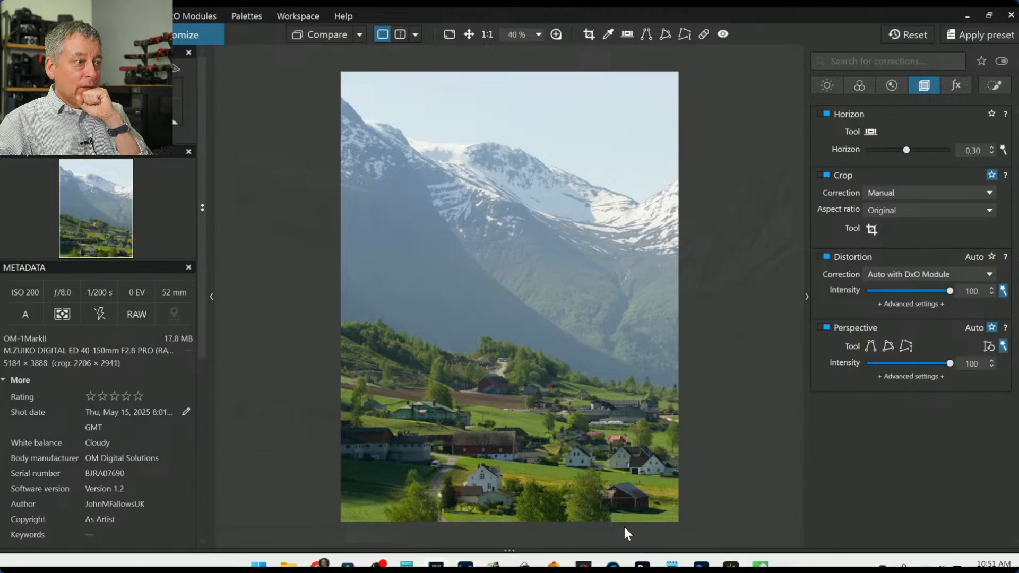
left_click(880, 231)
mouse_move(500, 302)
left_mouse_down()
mouse_move(488, 300)
mouse_move(538, 302)
mouse_move(498, 293)
mouse_move(515, 292)
left_mouse_up()
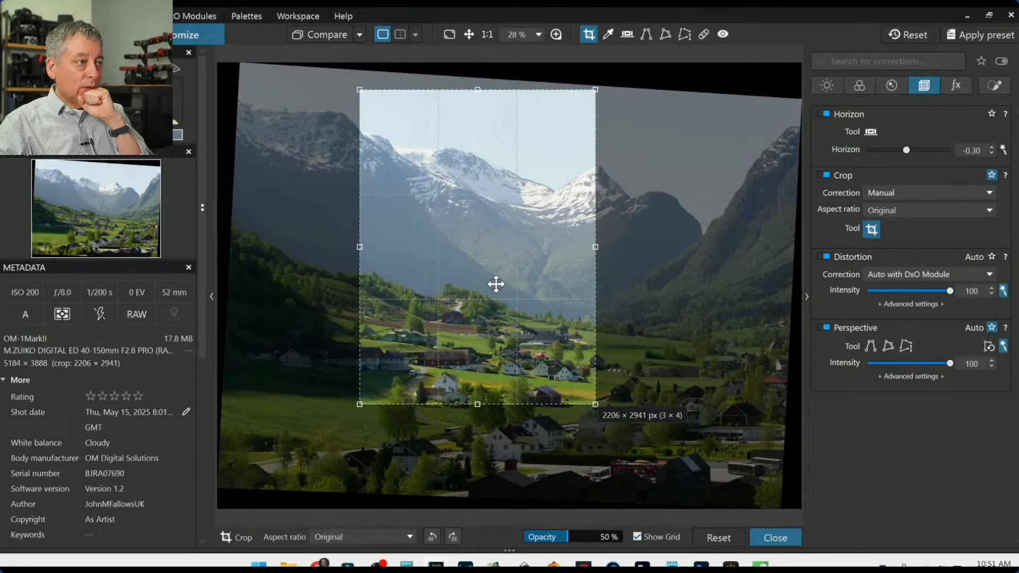
double_click(496, 284)
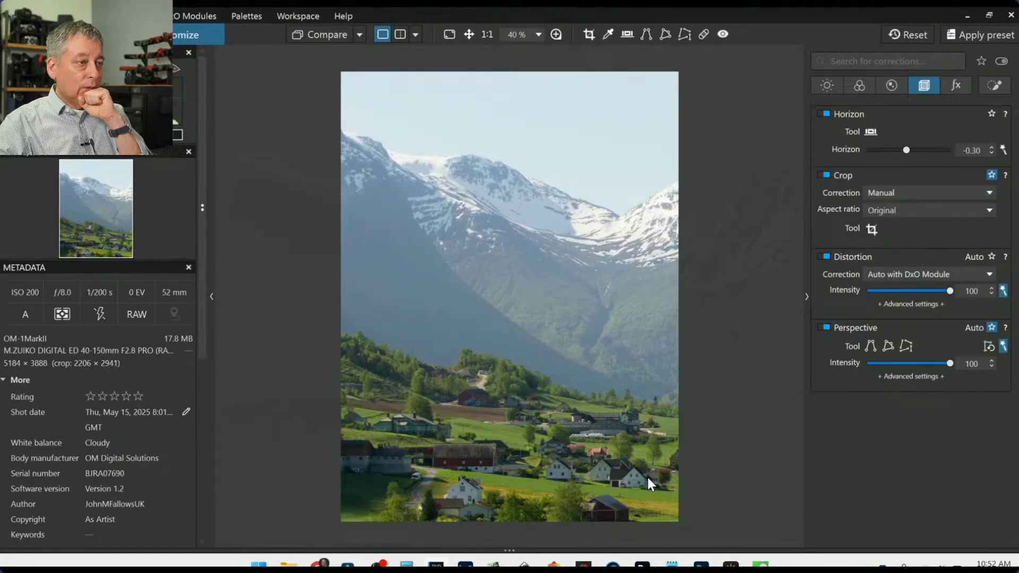
Step: Enlarge the portrait crop to about 2292 × 3056 px, shift it left, and fine-tune its position around the village
left_click(876, 229)
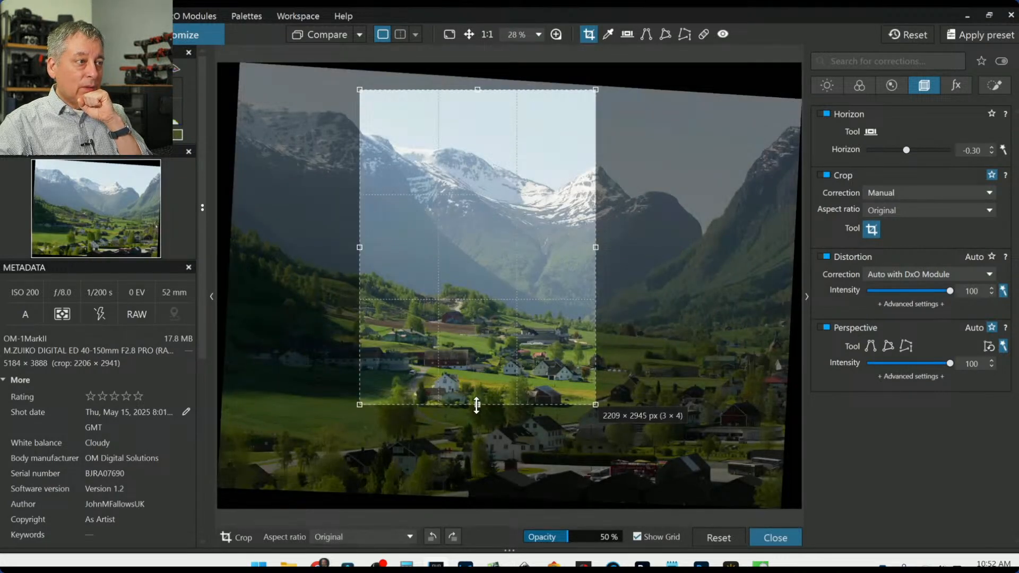
left_click_drag(477, 405, 476, 417)
left_click_drag(537, 375, 507, 380)
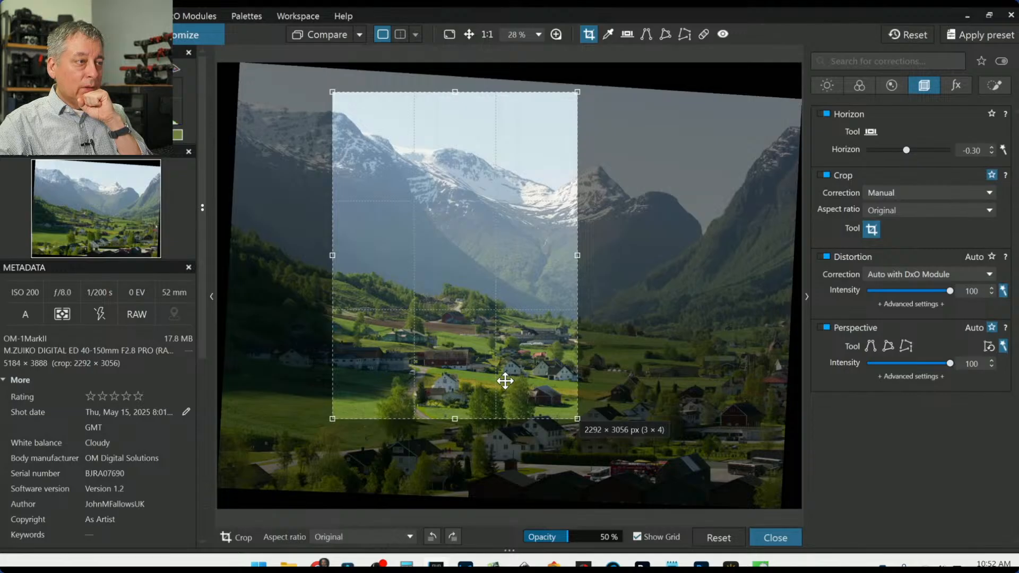
key("Return")
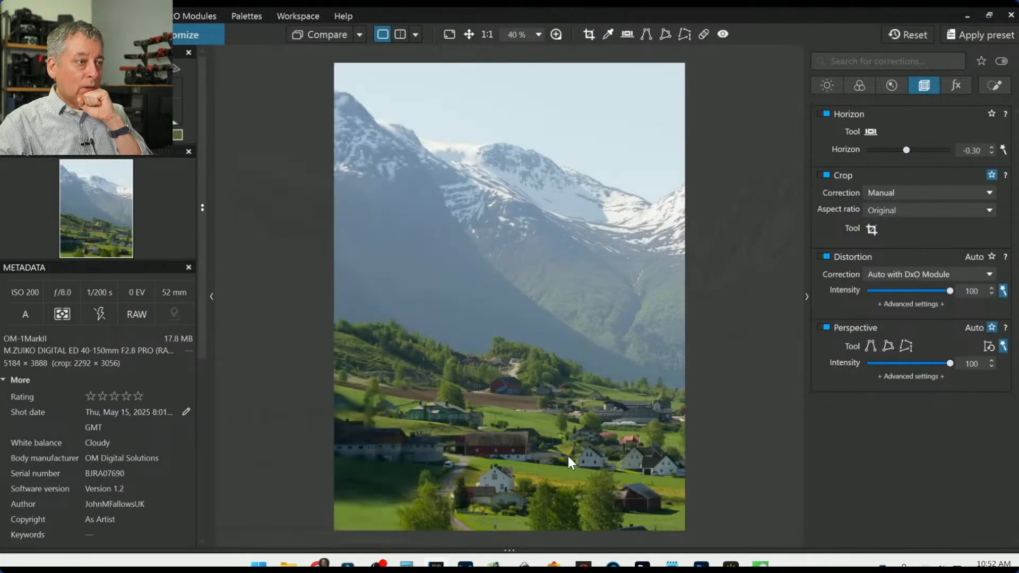
scroll(568, 456, "down", 1)
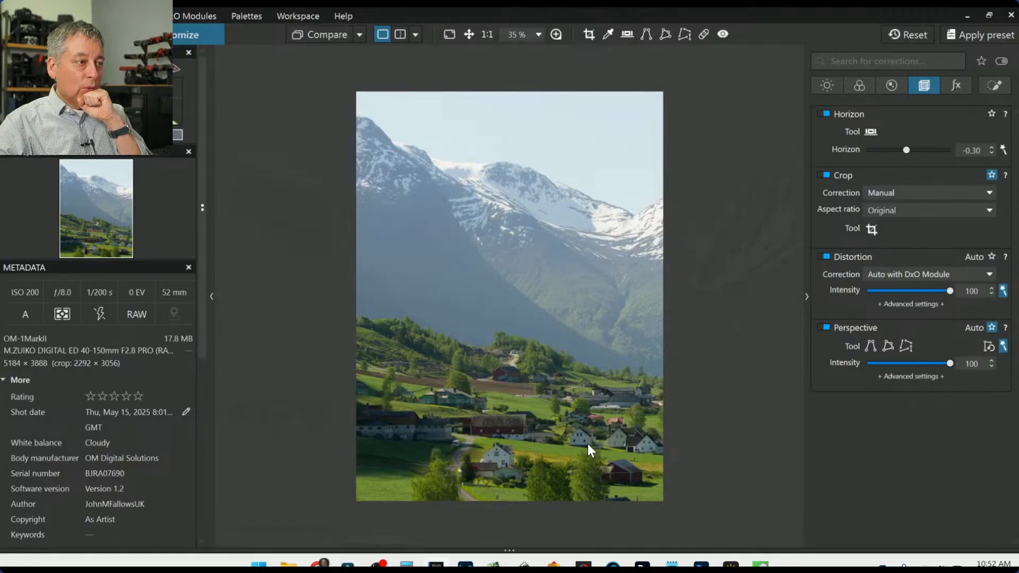
left_click(871, 229)
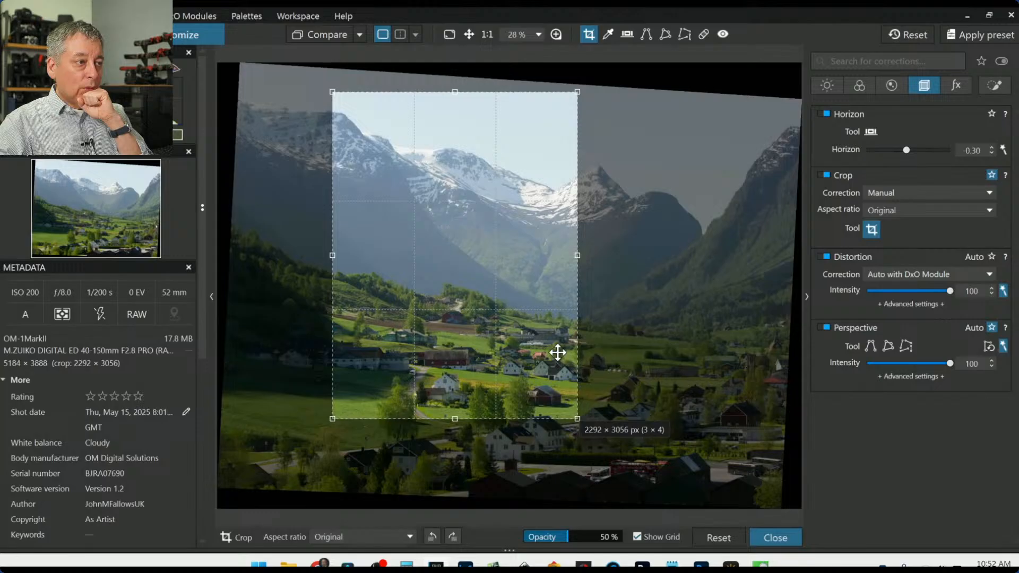
left_click_drag(557, 351, 562, 347)
key("Return")
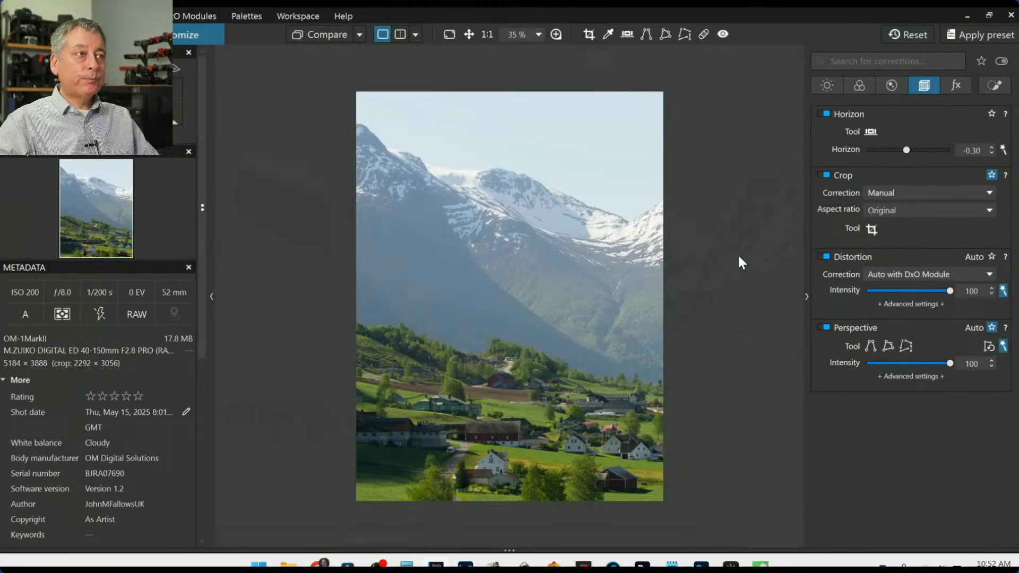
Step: Add a local-adjustment control line over the sky and upper mountains, fading out above the wooded hillside
left_click(982, 88)
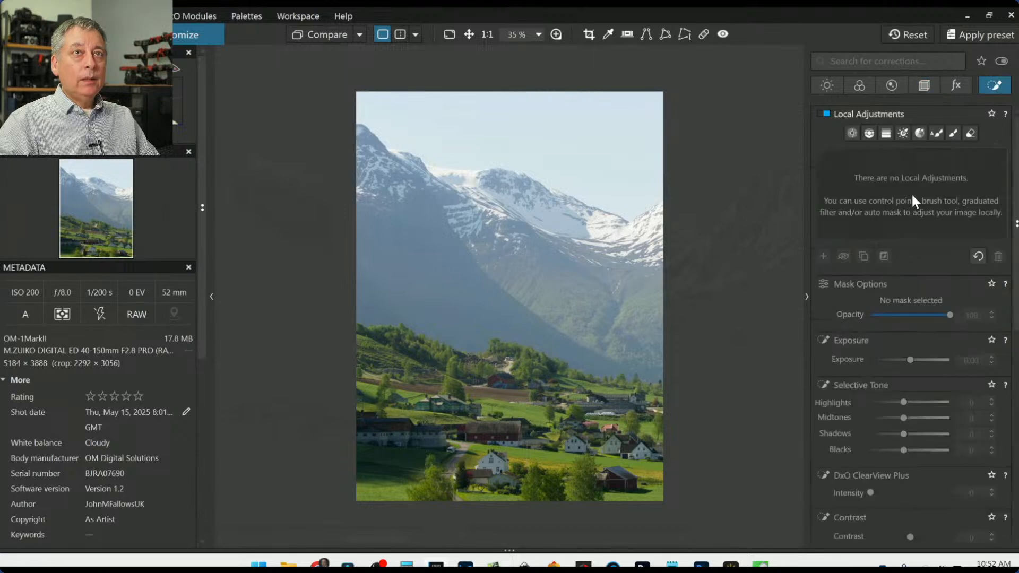
left_click(870, 131)
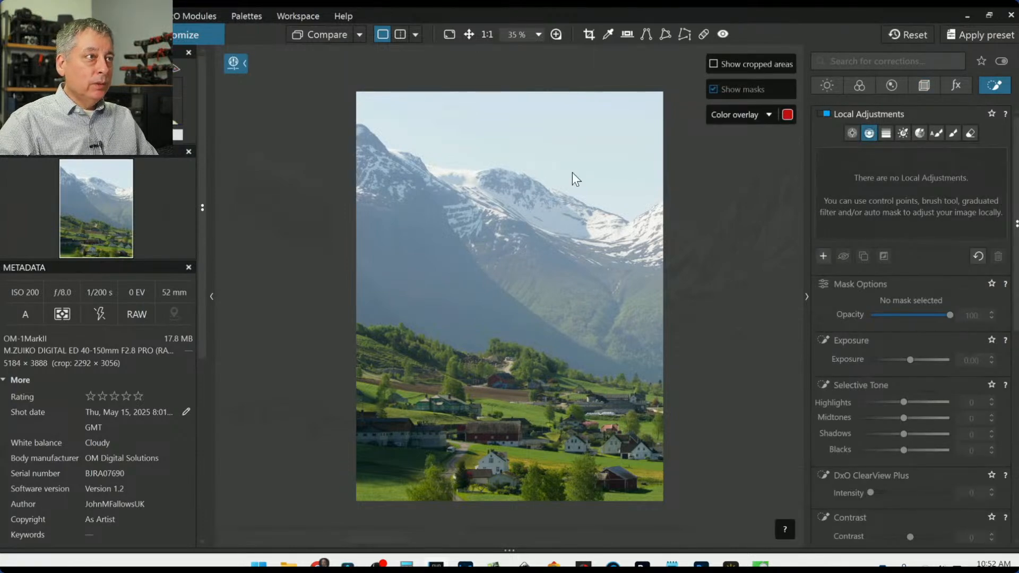
left_click_drag(572, 173, 572, 318)
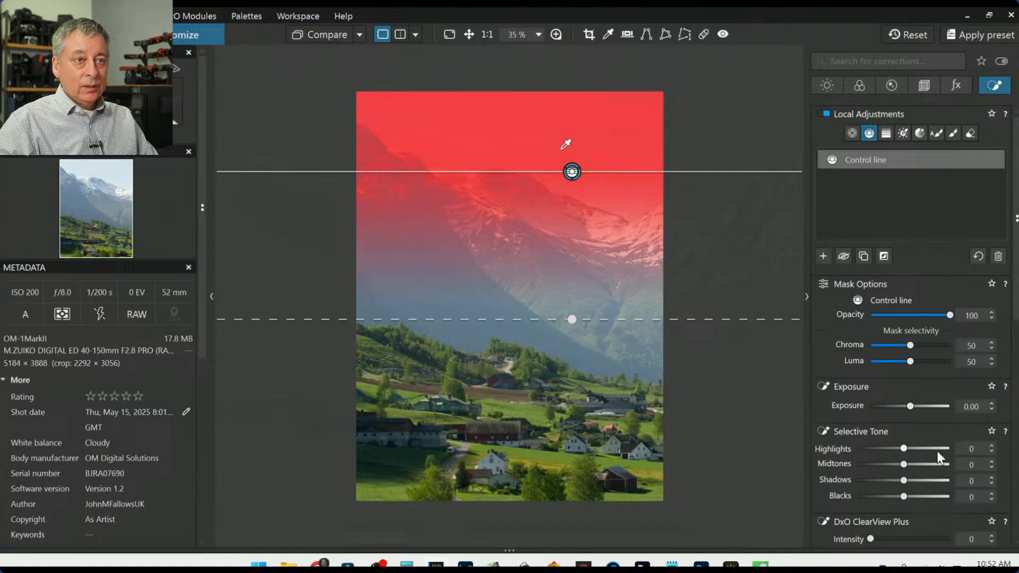
Step: Set the sky control line's ClearView Plus intensity to 40 and lower its highlights to -18
scroll(937, 451, "down", 2)
left_click(923, 410)
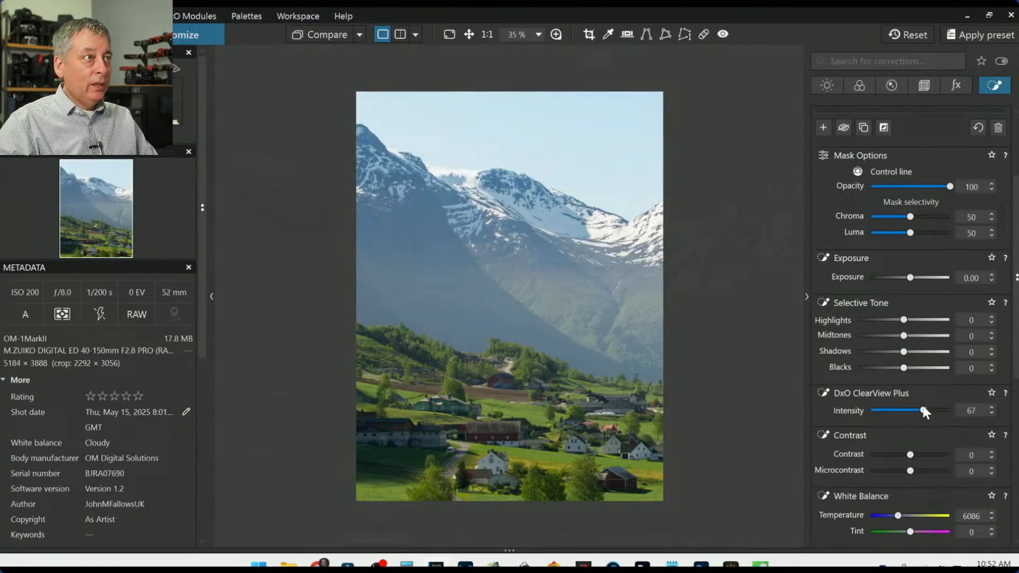
left_click(880, 412)
left_click_drag(881, 412, 894, 412)
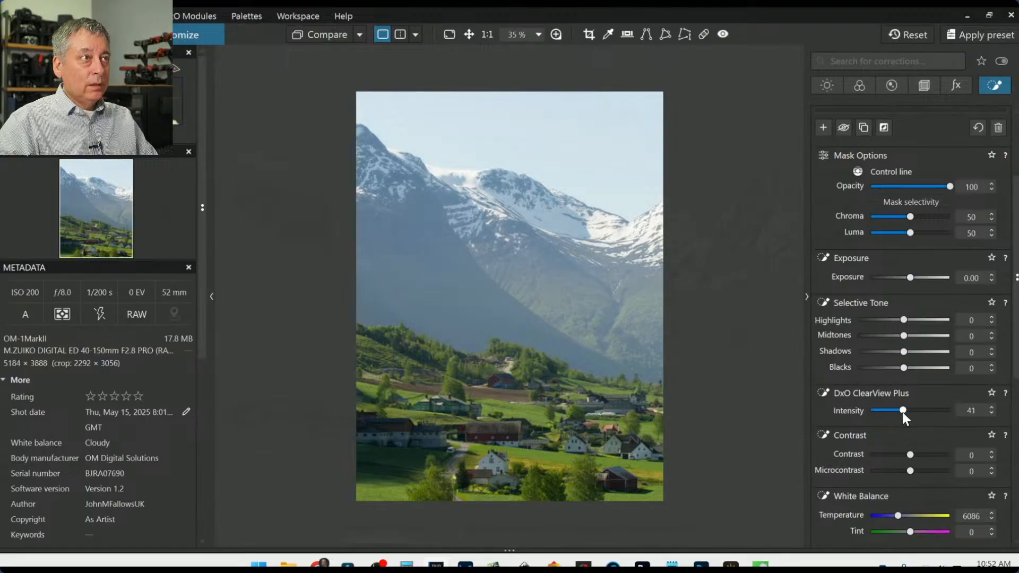
left_click(891, 320)
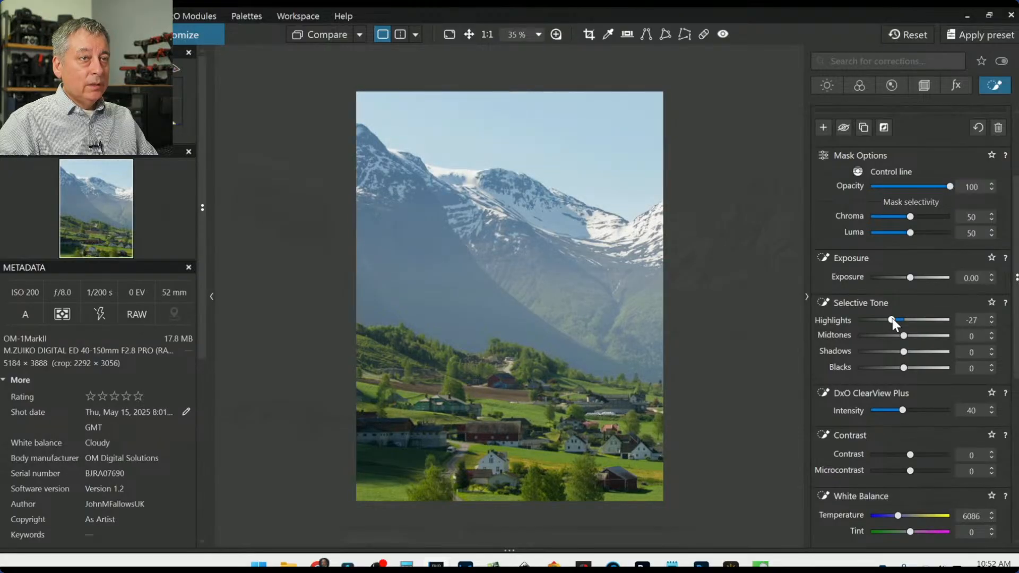
Step: Raise the sky mask's cyan saturation to 51, darken the cyan luminance, and adjust the channel's hue range
scroll(910, 475, "down", 8)
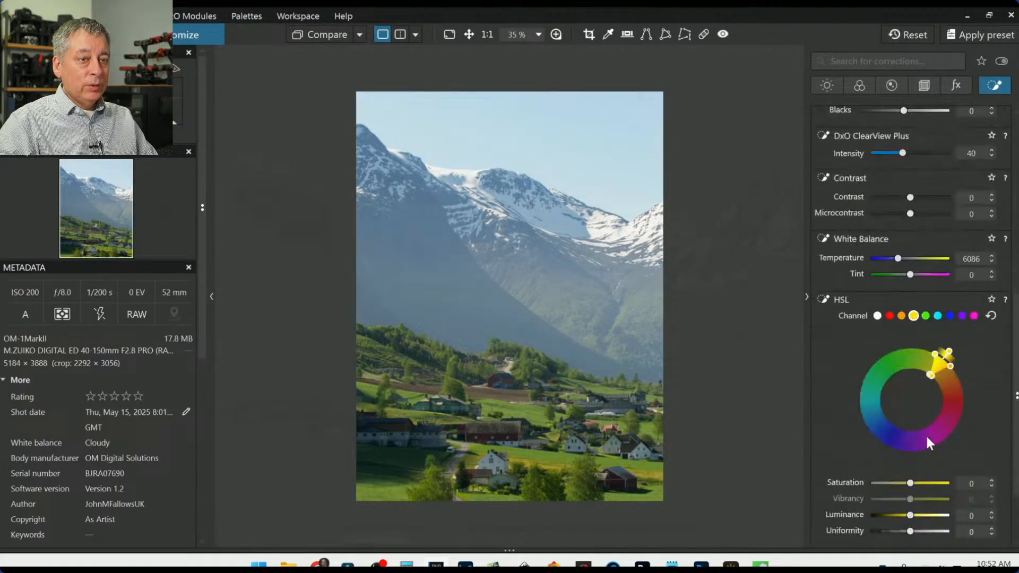
left_click(937, 316)
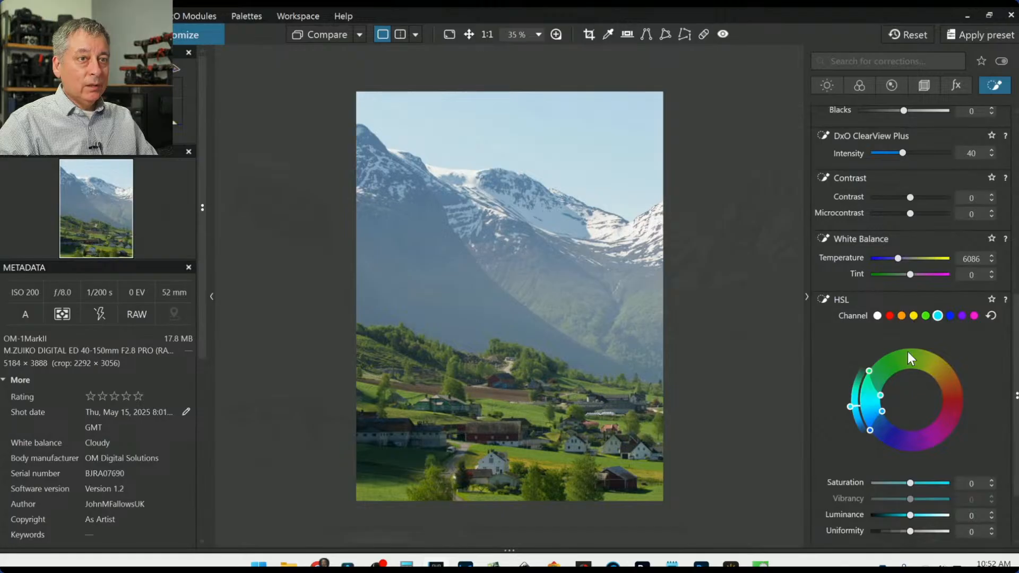
left_click_drag(909, 485, 932, 486)
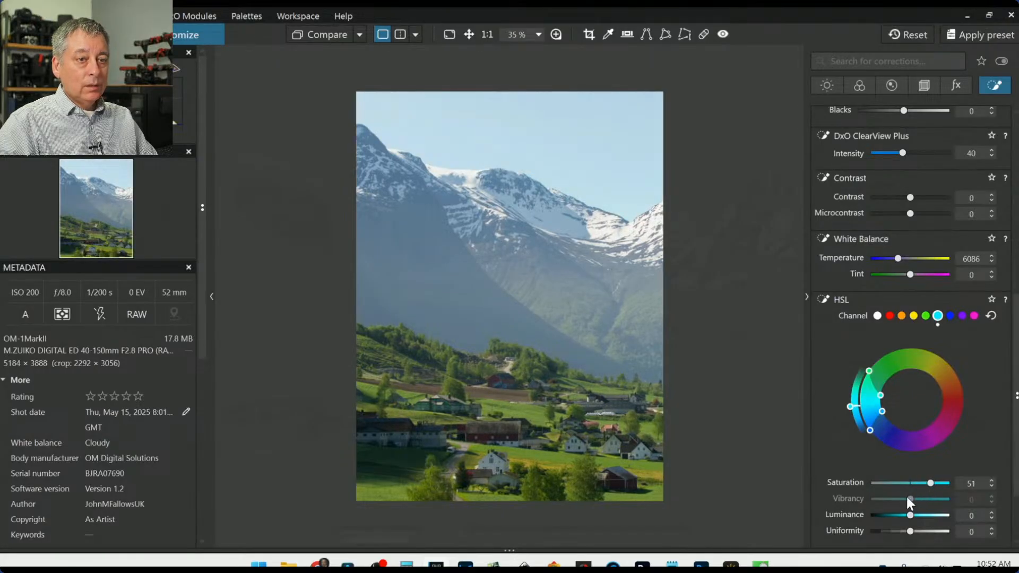
left_click_drag(909, 515, 879, 517)
mouse_move(882, 411)
left_mouse_down()
mouse_move(891, 431)
mouse_move(884, 419)
left_mouse_up()
key("Escape")
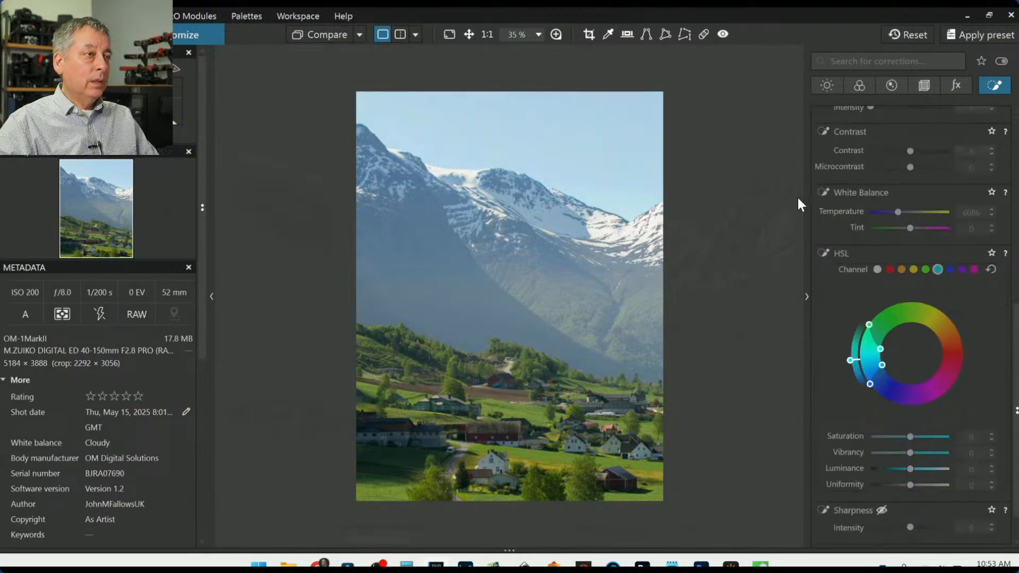
Step: Reselect the sky control line and set its microcontrast to 38 and ClearView Plus intensity to 22
scroll(848, 329, "up", 7)
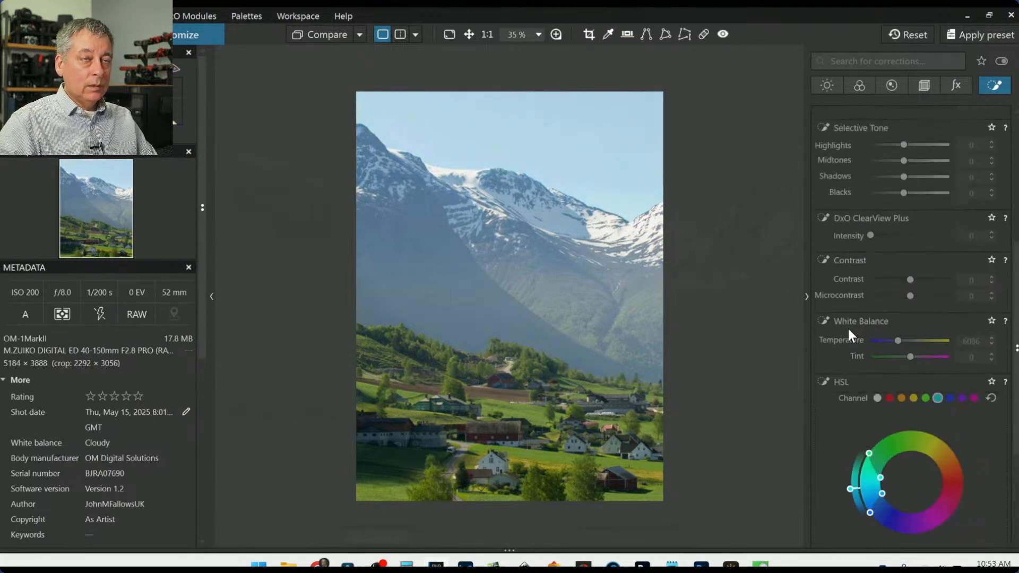
left_click(867, 161)
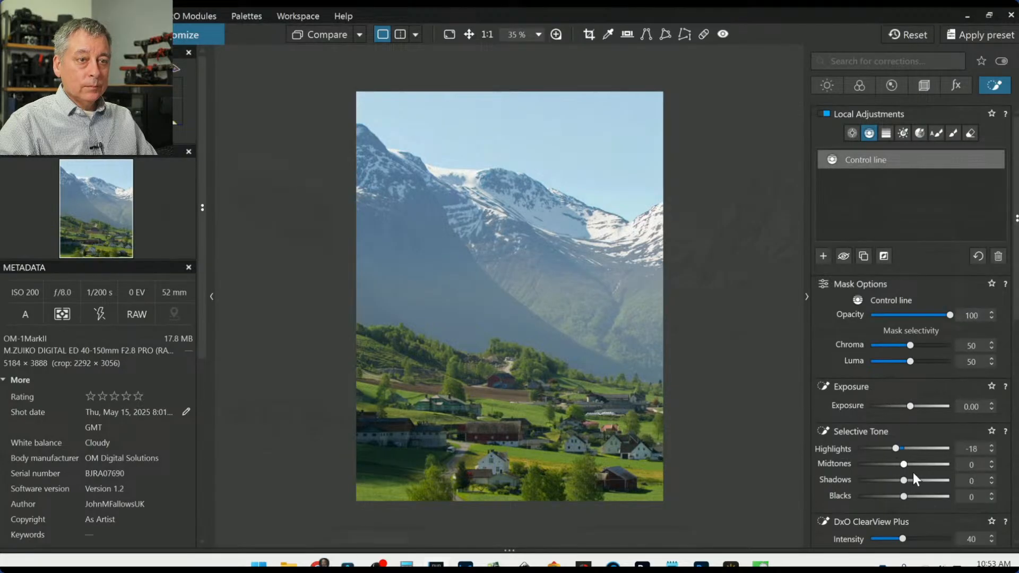
scroll(941, 488, "down", 2)
mouse_move(902, 475)
left_mouse_down()
mouse_move(919, 473)
mouse_move(910, 474)
left_mouse_up()
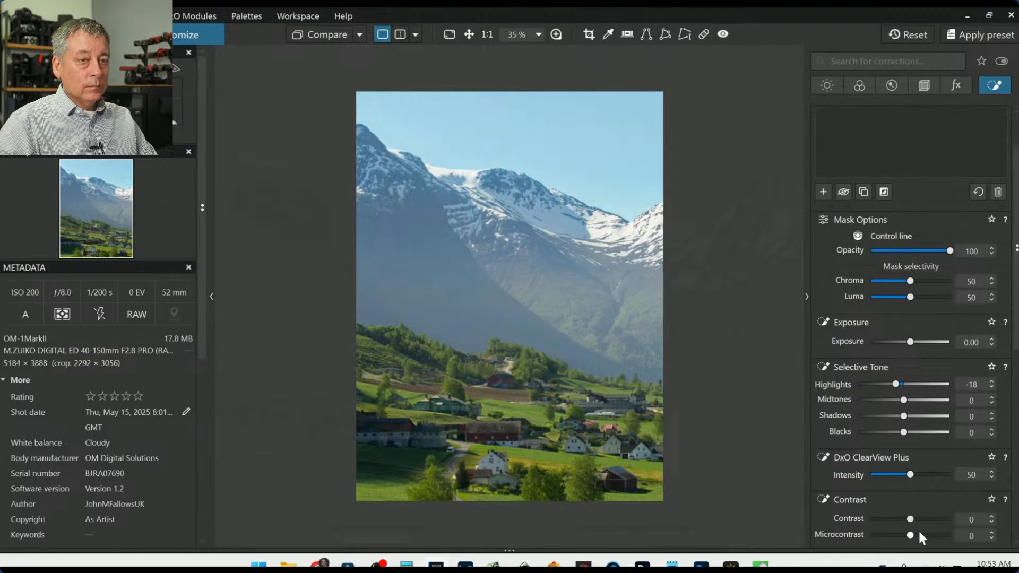
left_click_drag(911, 535, 925, 535)
left_click(888, 475)
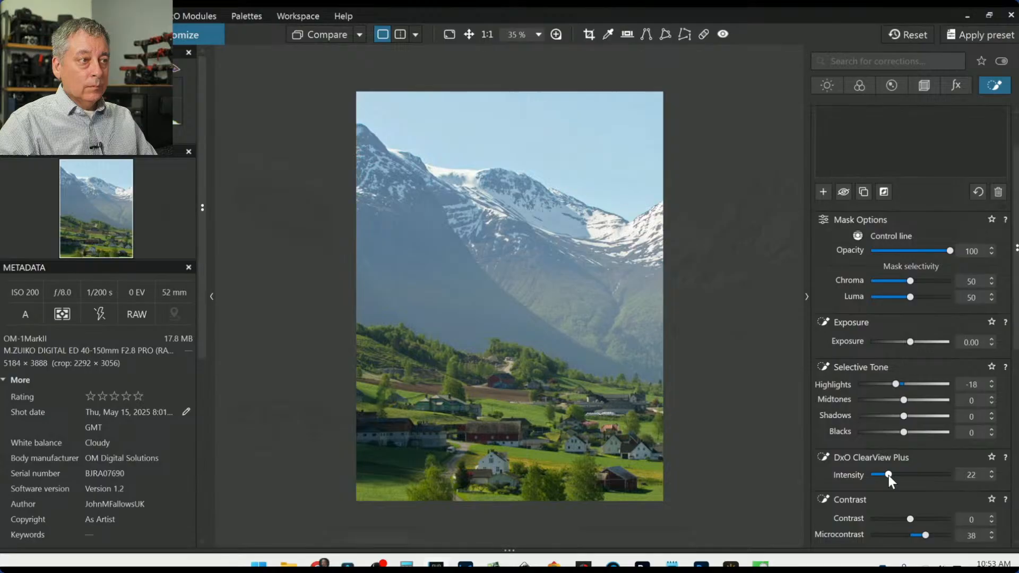
Step: Add a second control line over the village, fading upwards to the mountain base, and sample its colour from the lower-left meadow area
scroll(886, 263, "up", 2)
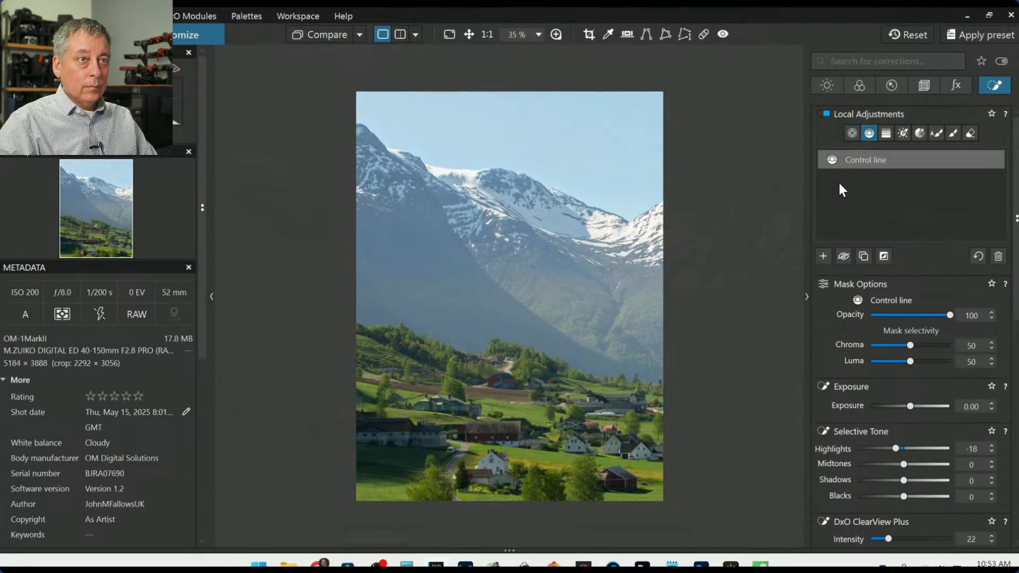
left_click(823, 257)
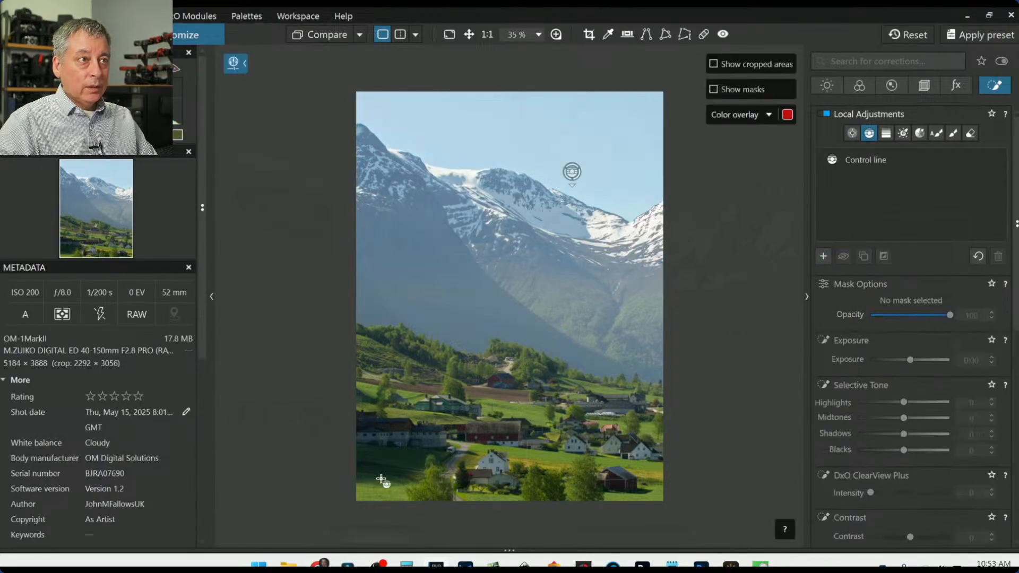
left_click_drag(479, 437, 486, 314)
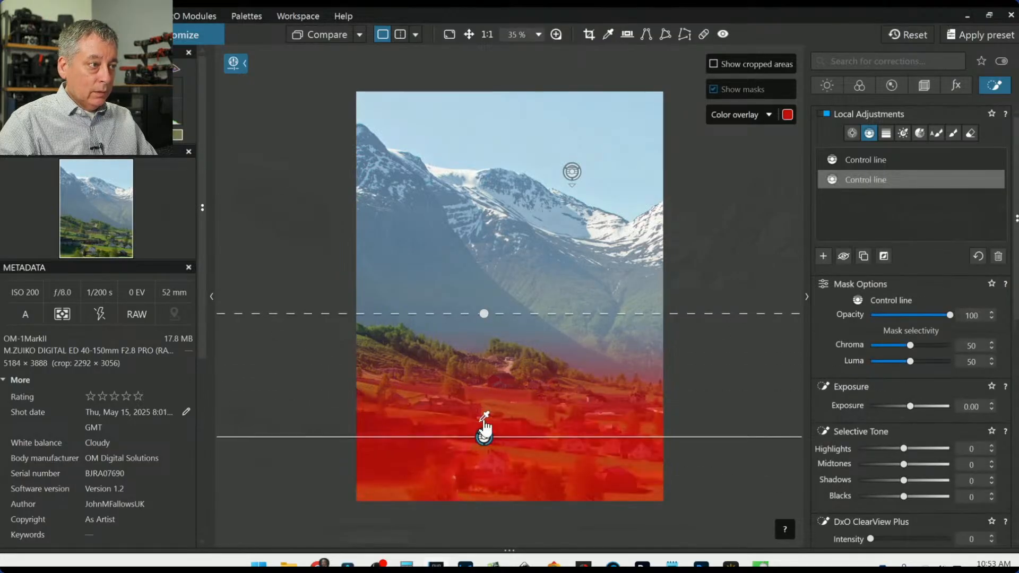
left_click_drag(483, 422, 433, 445)
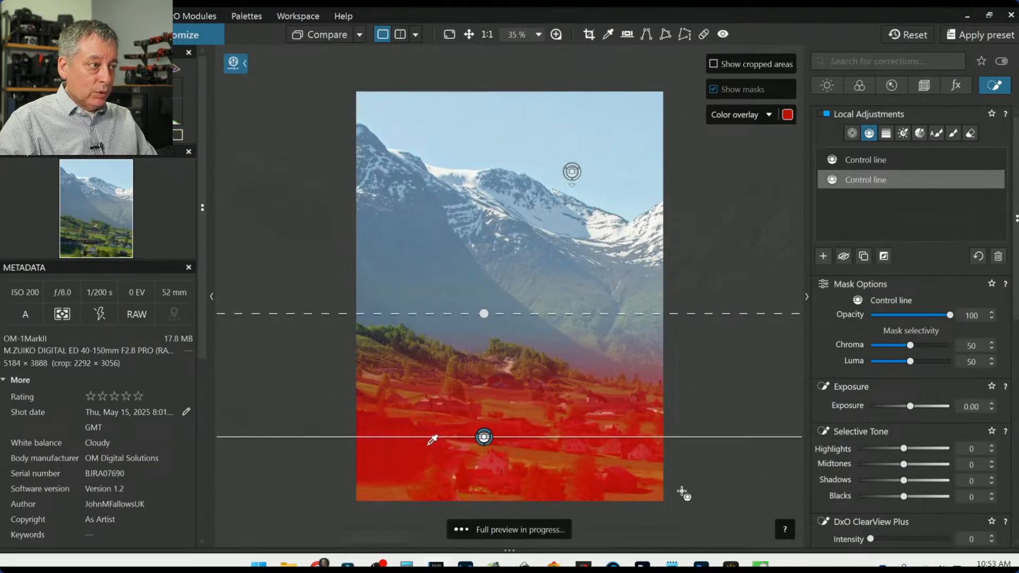
Step: Set the village control line's shadows to 45, ClearView Plus intensity to 53, and microcontrast to 39
left_click_drag(903, 480, 928, 480)
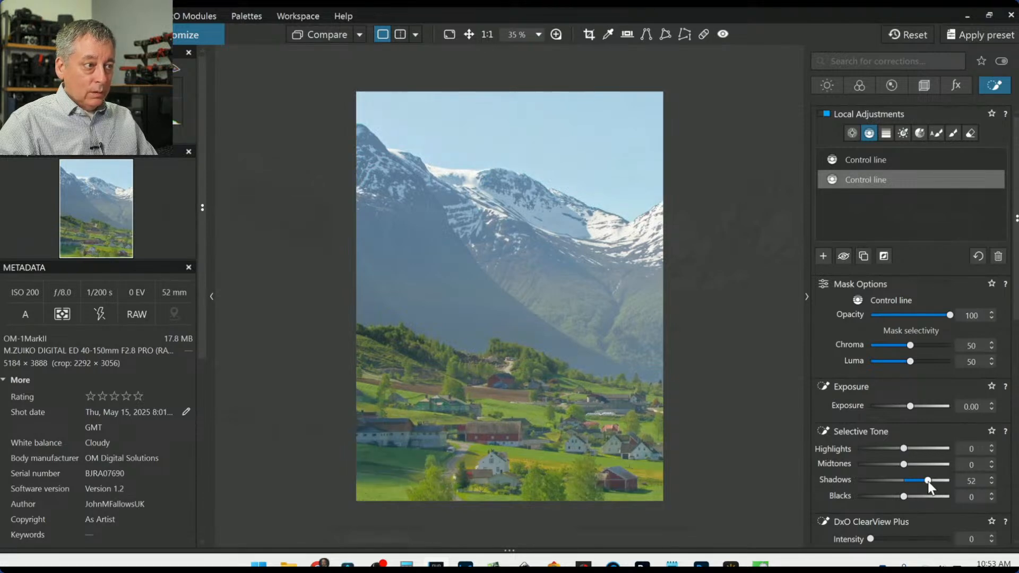
scroll(909, 466, "down", 3)
left_click(913, 442)
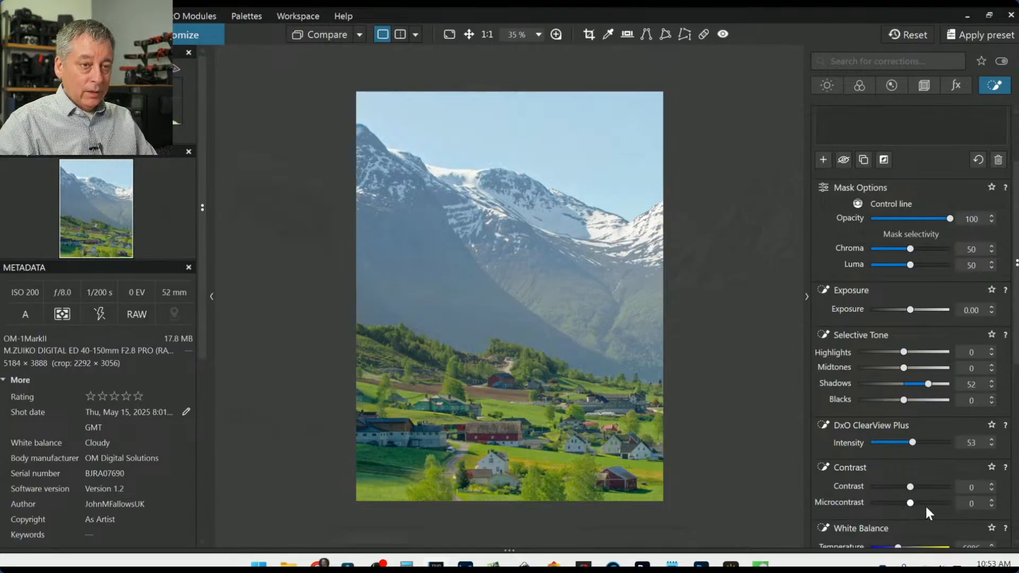
left_click(926, 505)
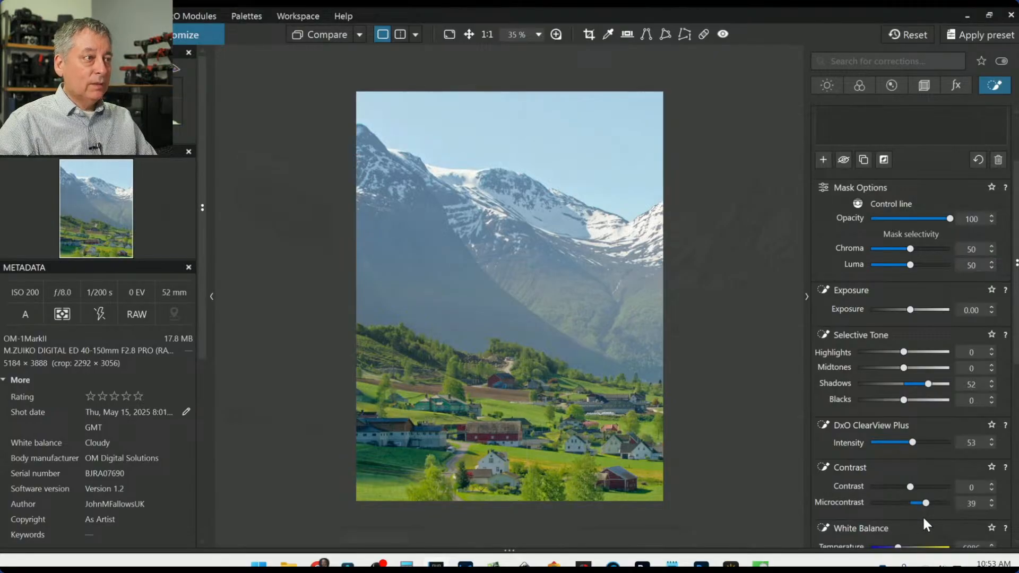
left_click(925, 383)
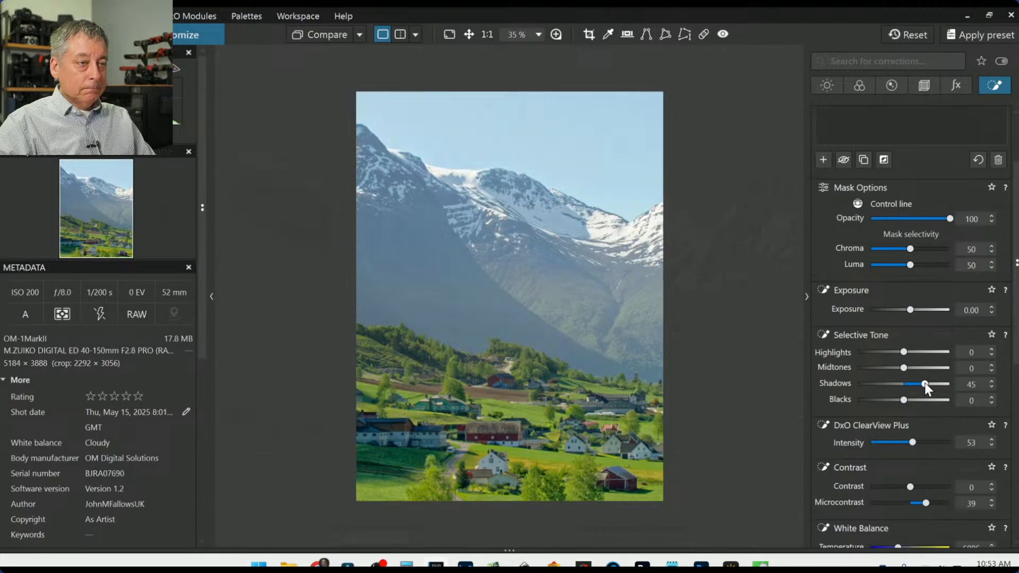
scroll(909, 503, "down", 2)
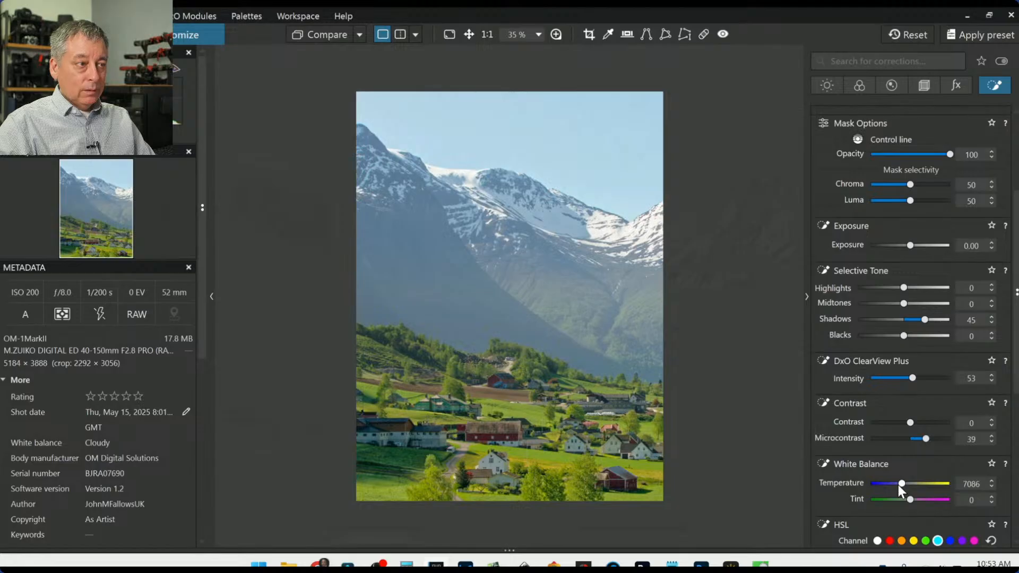
Step: Set the village control line's white balance temperature to 7486 and its overall HSL saturation to -18
left_click_drag(898, 485, 900, 485)
scroll(844, 473, "down", 2)
scroll(843, 472, "down", 1)
left_click(878, 380)
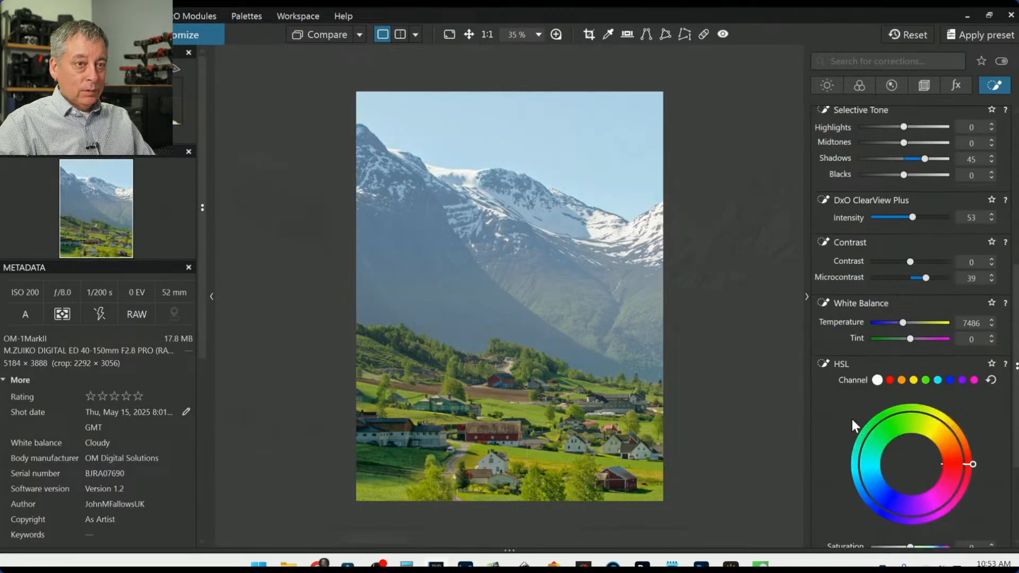
scroll(849, 457, "down", 1)
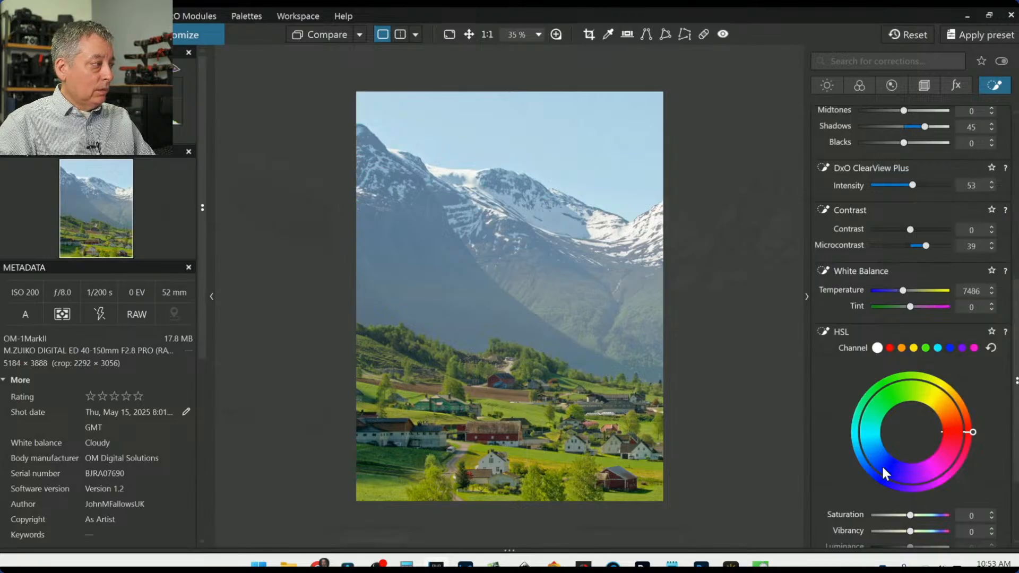
mouse_move(908, 517)
left_mouse_down()
mouse_move(893, 518)
mouse_move(902, 518)
left_mouse_up()
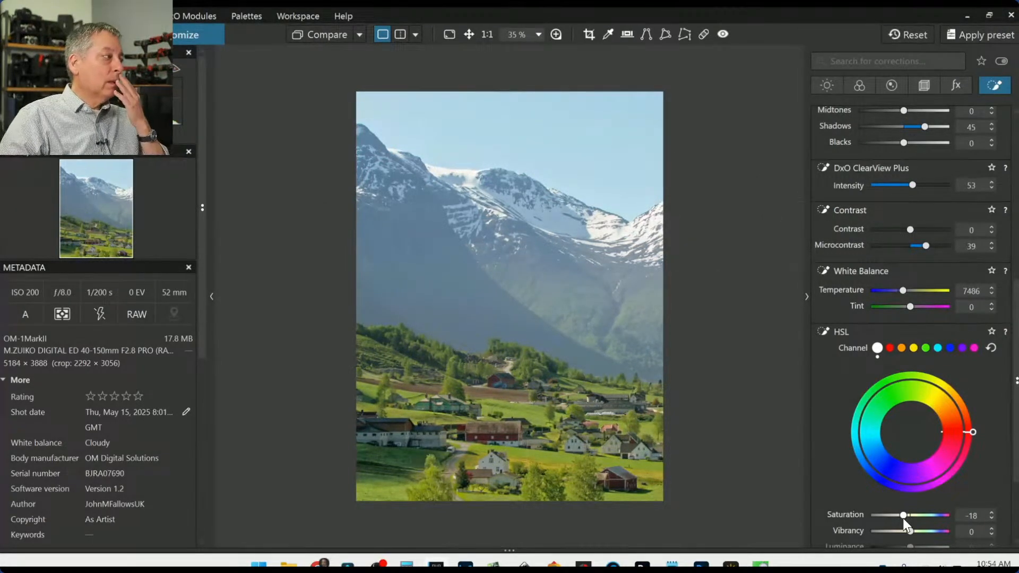
key("l")
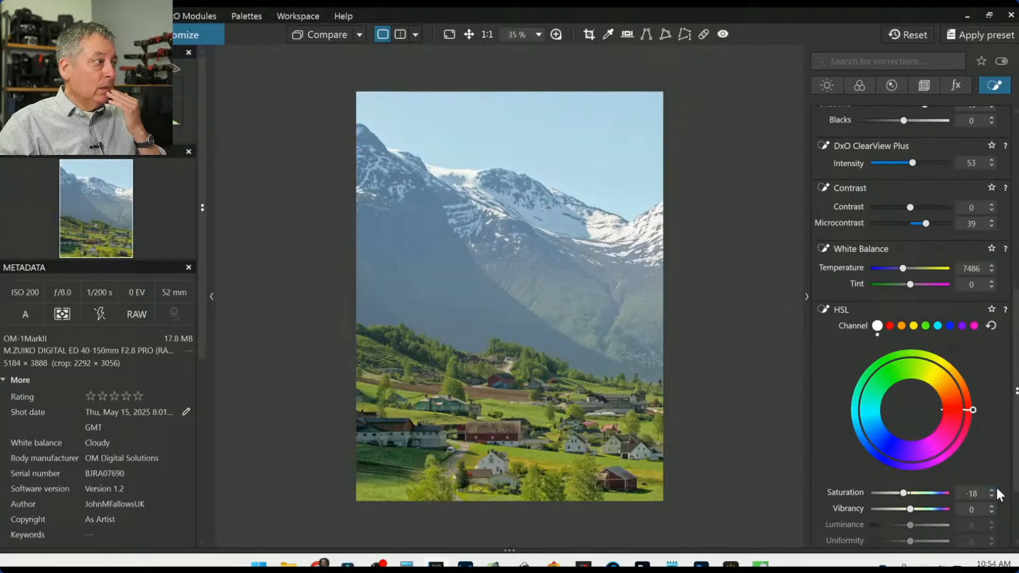
key("Escape")
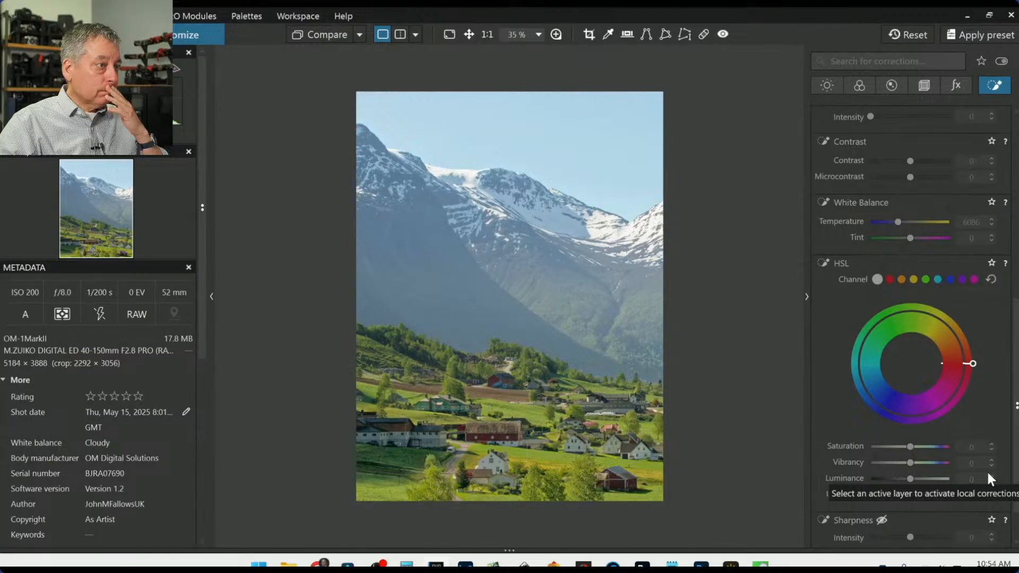
Step: Compare the locally adjusted photo with the uncorrected original
left_click(300, 38)
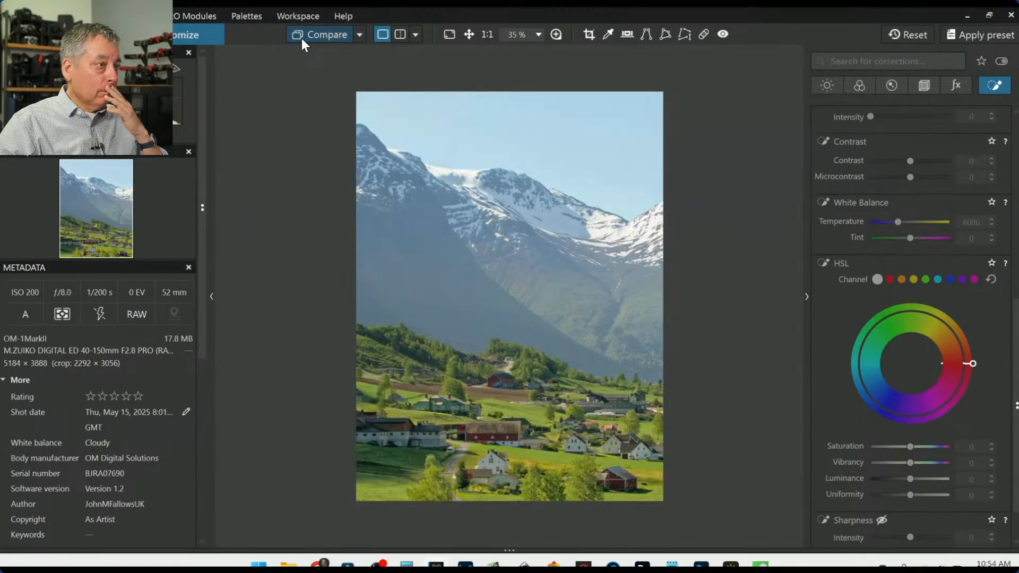
left_click(302, 38)
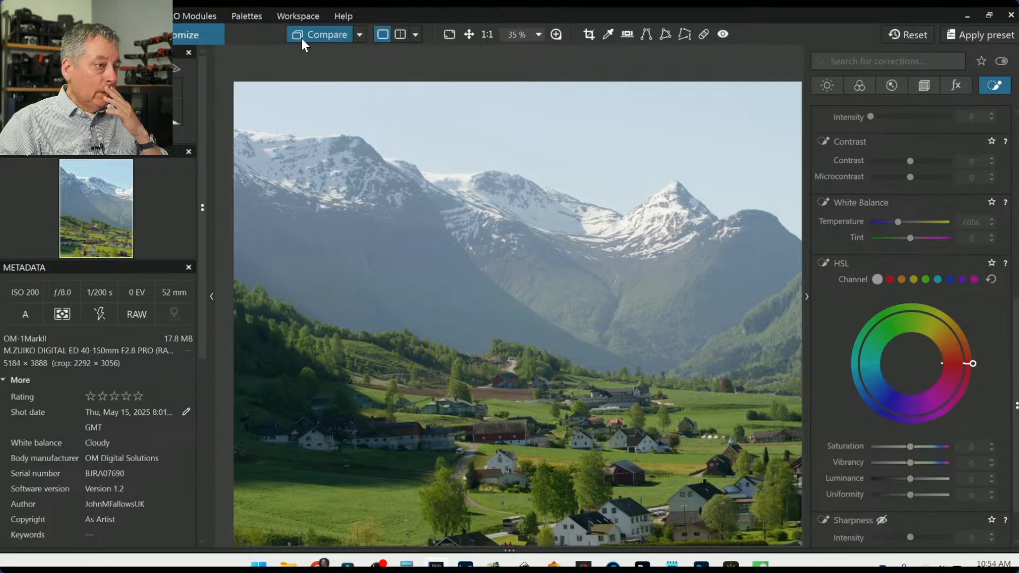
left_click(302, 38)
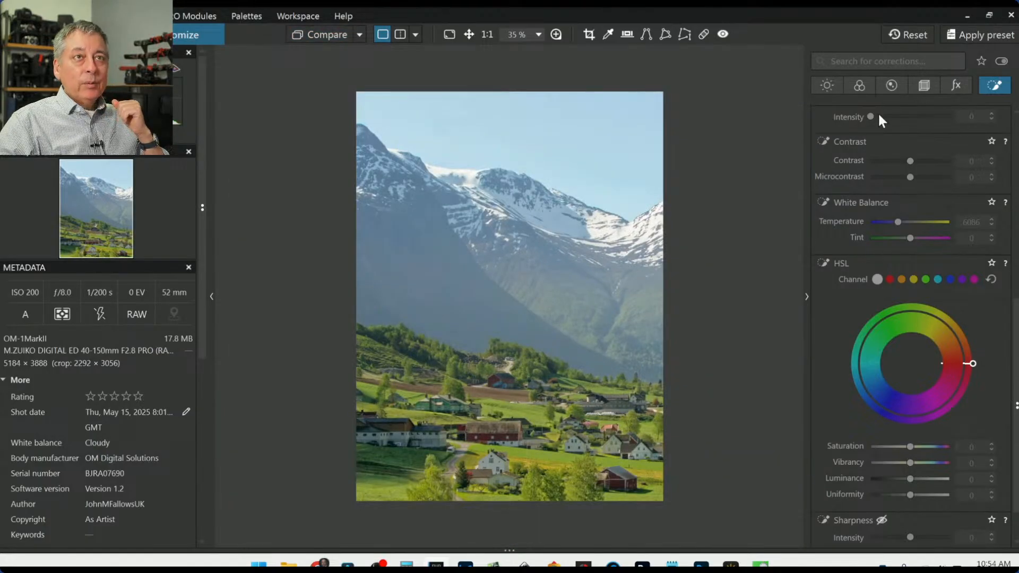
Step: Move the portrait crop frame to the right so it takes in the pointed snowy peak, keeping its size
left_click(922, 86)
left_click(871, 229)
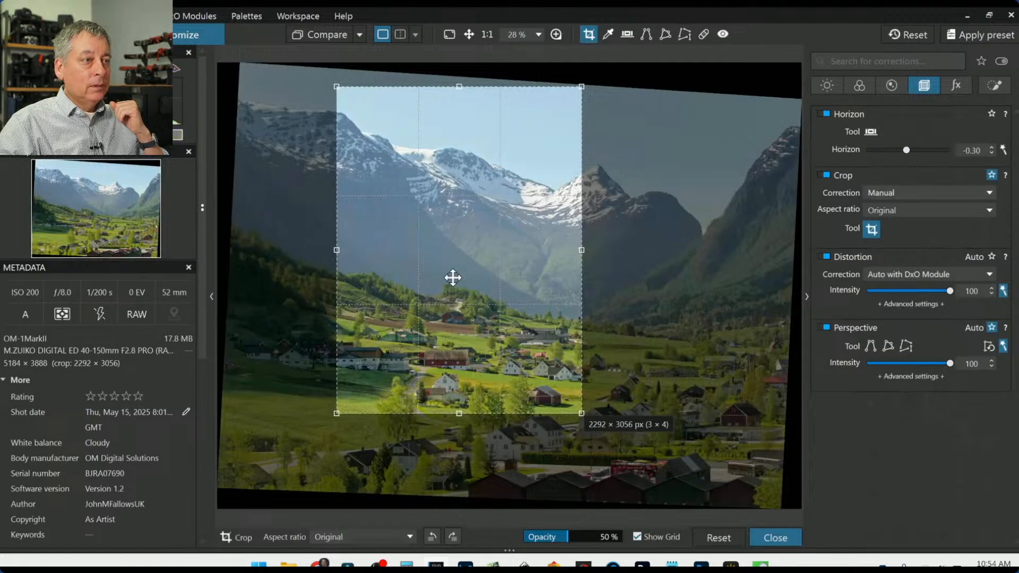
left_click_drag(441, 277, 519, 297)
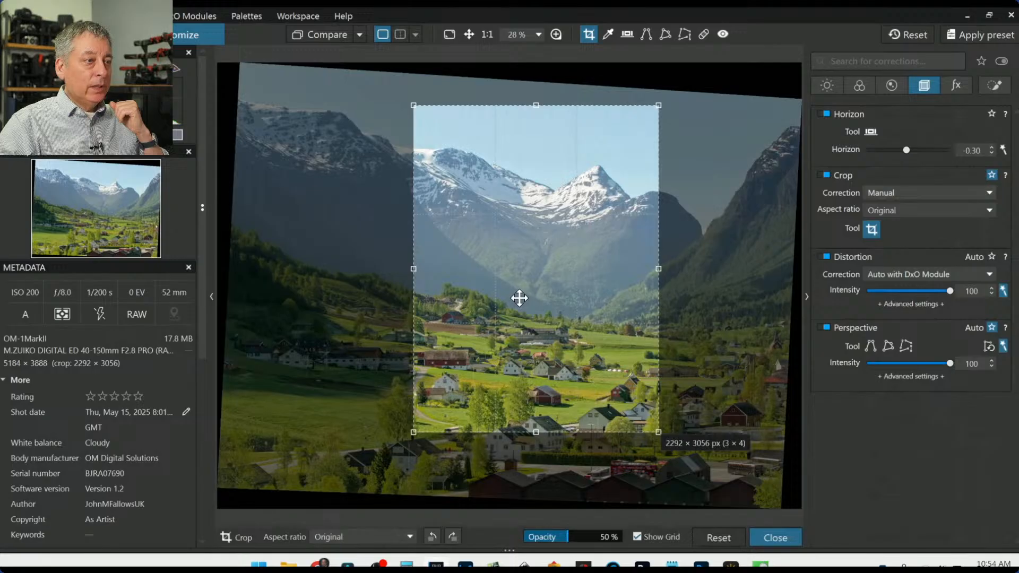
left_click_drag(546, 334, 545, 329)
key("Return")
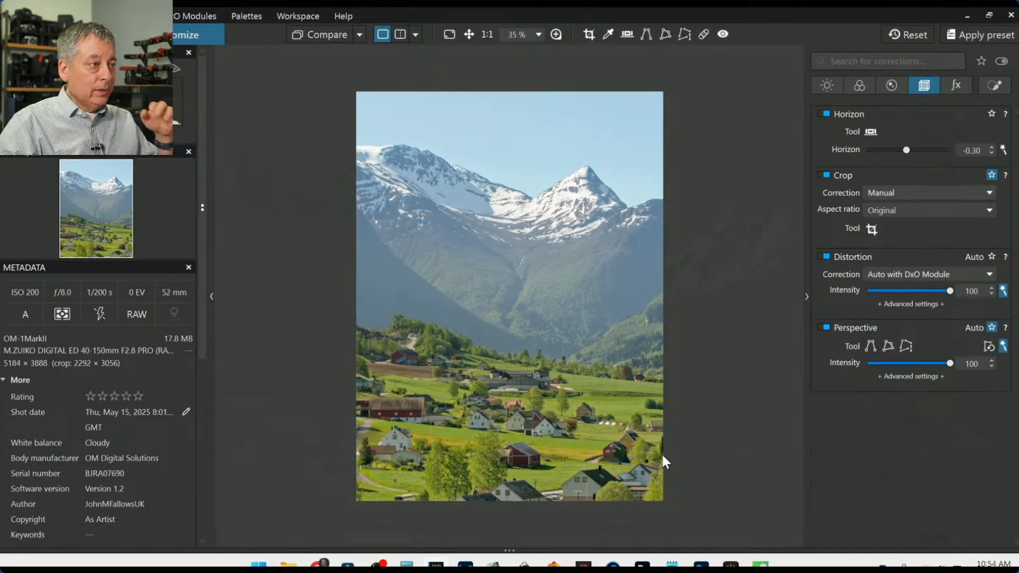
Step: Undo and redo the crop move to compare the earlier framing with the one containing the pointed peak
key("ctrl+z")
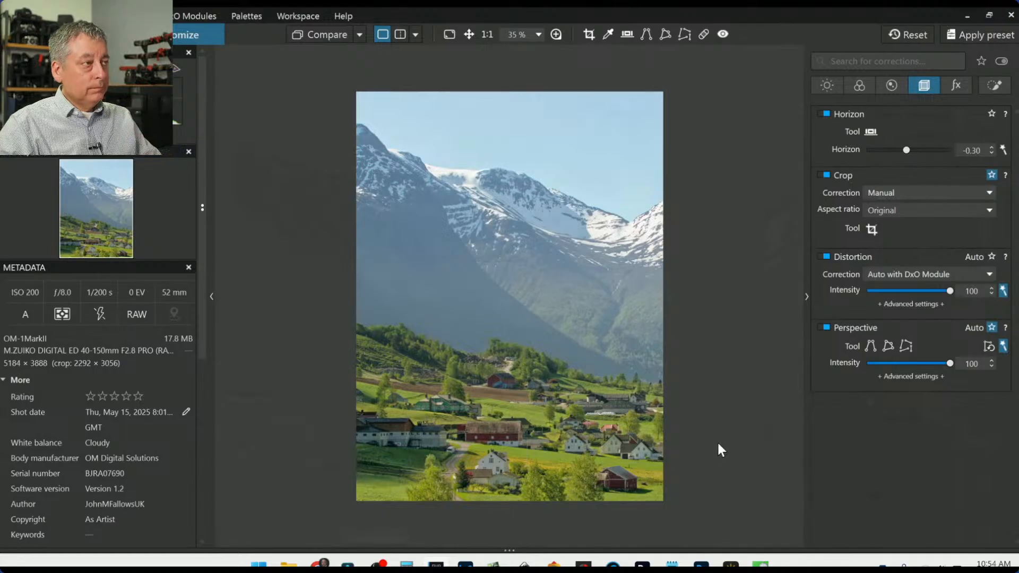
left_click(71, 16)
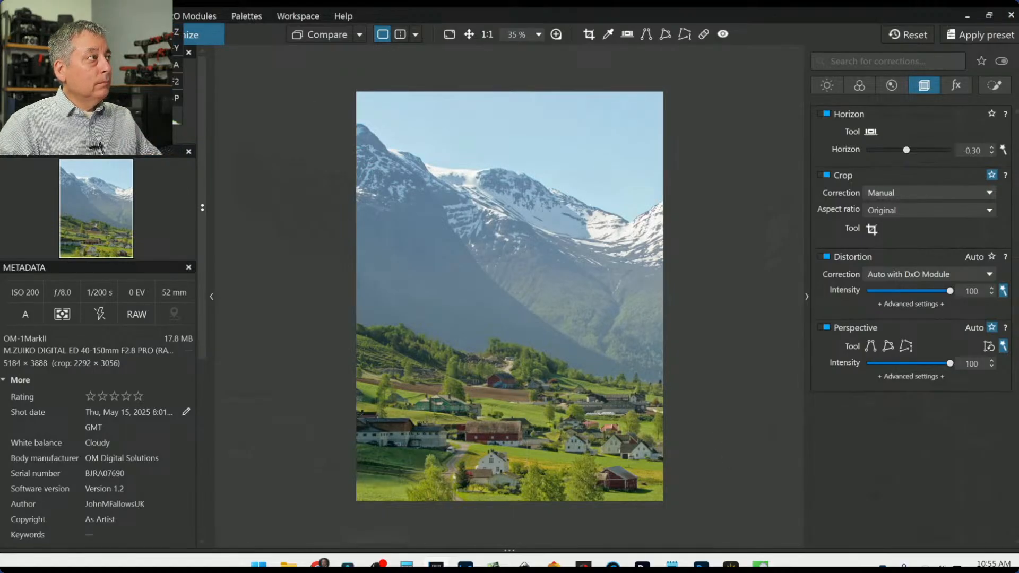
left_click(95, 48)
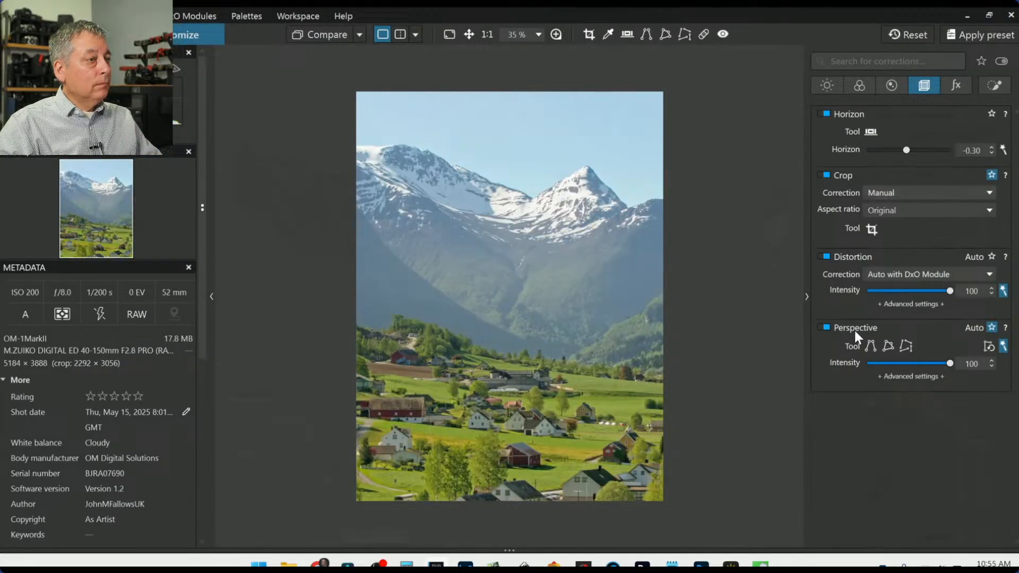
key("ctrl+z")
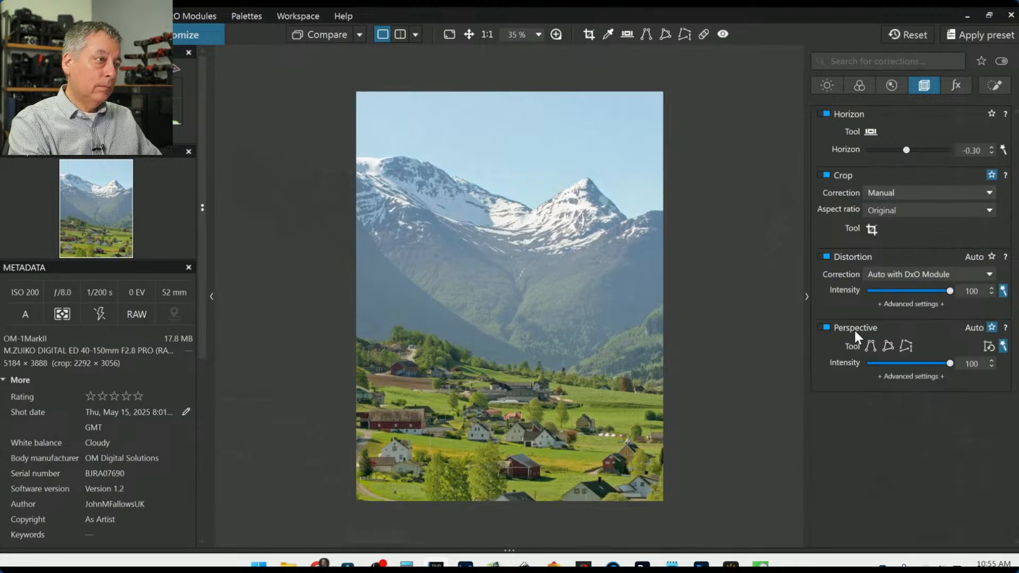
key("ctrl+y")
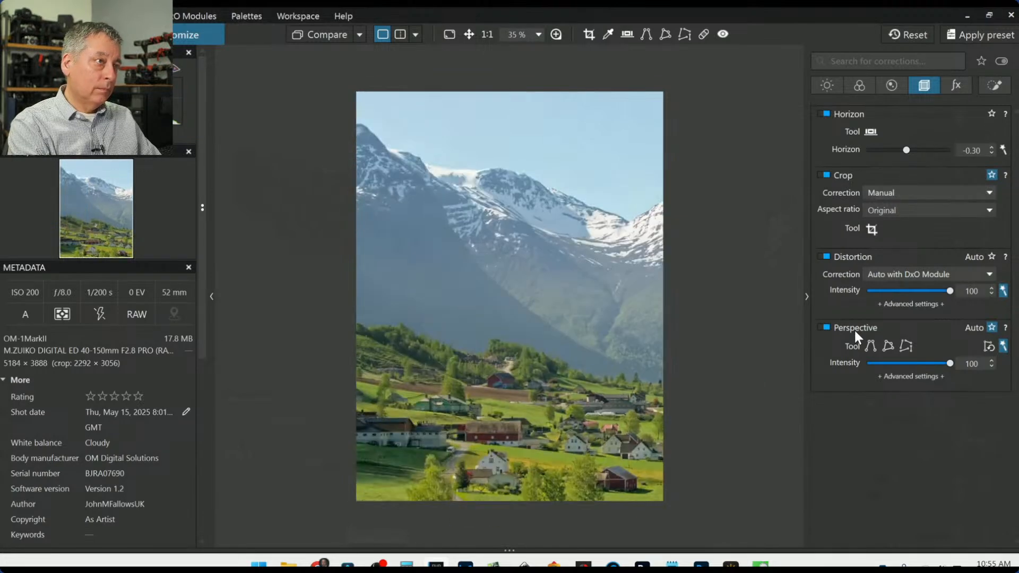
key("ctrl+y")
key("ctrl+y")
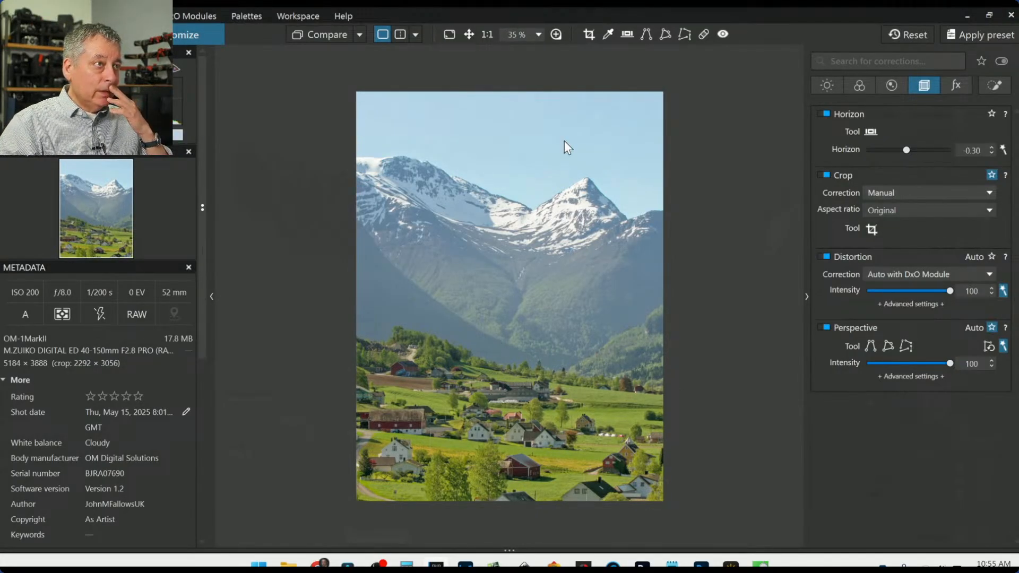
Step: Enlarge the crop to about 2703 × 3604 px, reaching from the sky above the peak to the foreground roofs
left_click(871, 229)
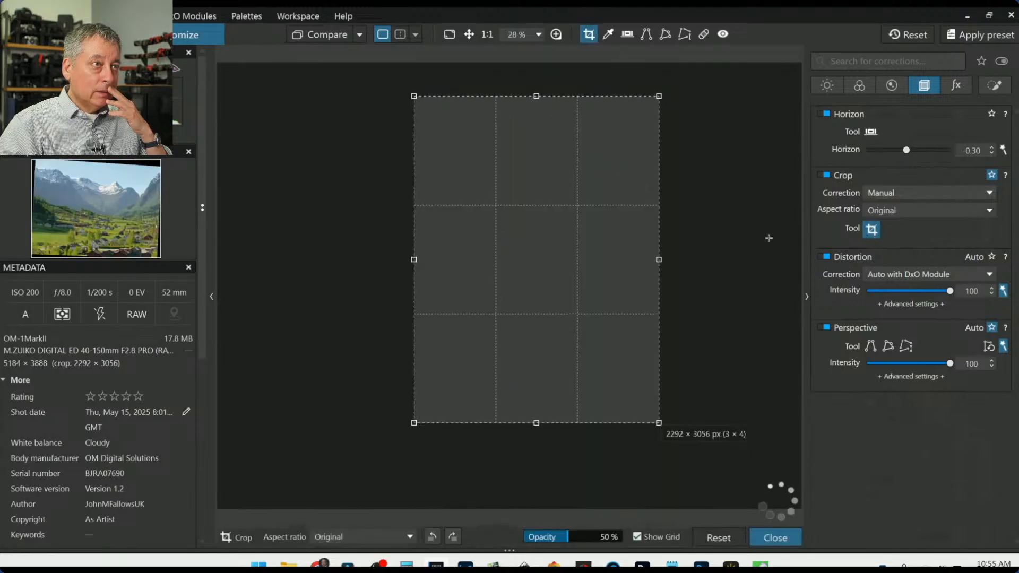
left_click_drag(573, 187, 571, 257)
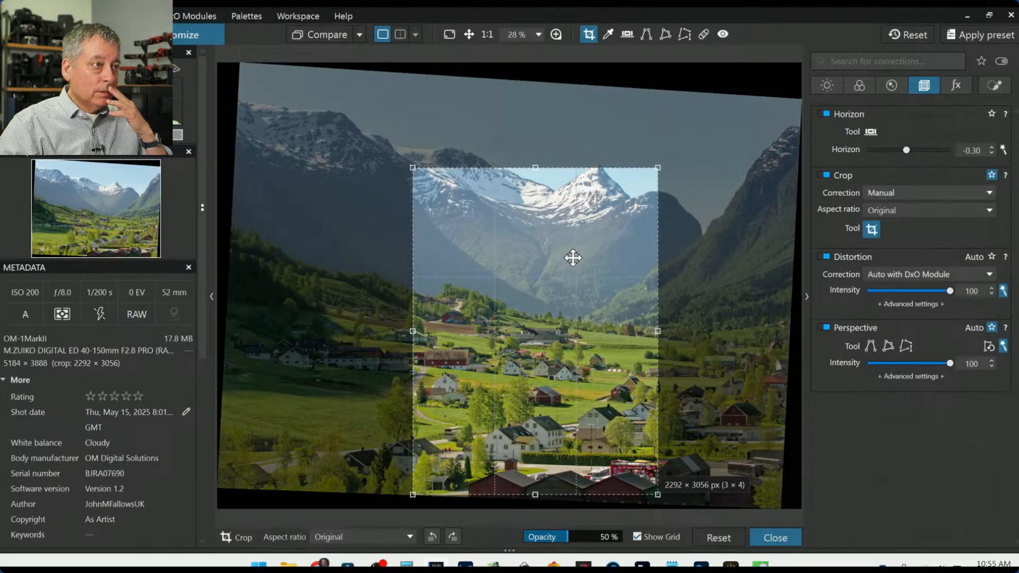
left_click_drag(539, 162, 547, 106)
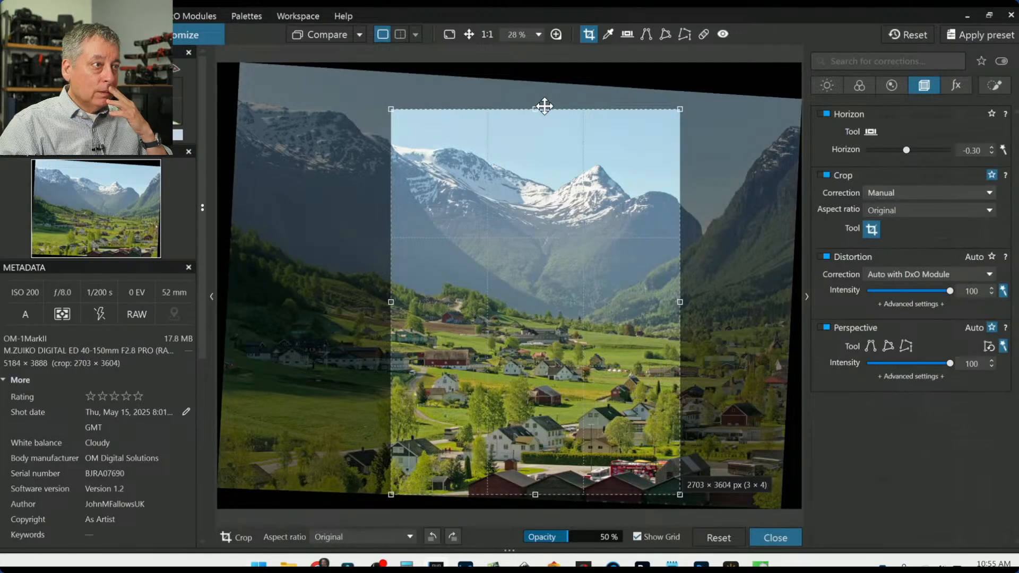
key("Return")
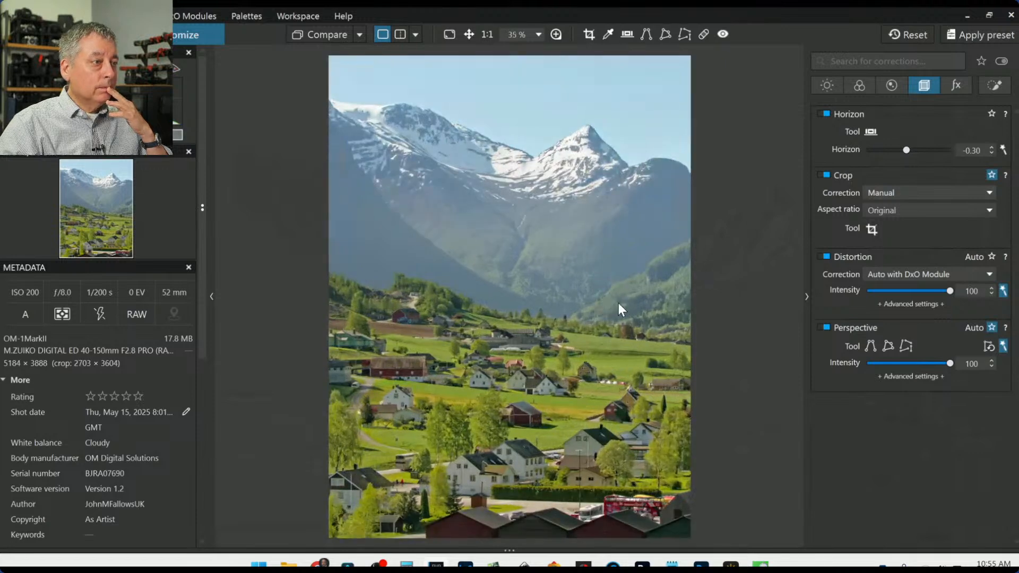
Step: Trim the foreground roofs off the crop, reducing it to about 2254 × 3006 px below the pointed peak
left_click(871, 229)
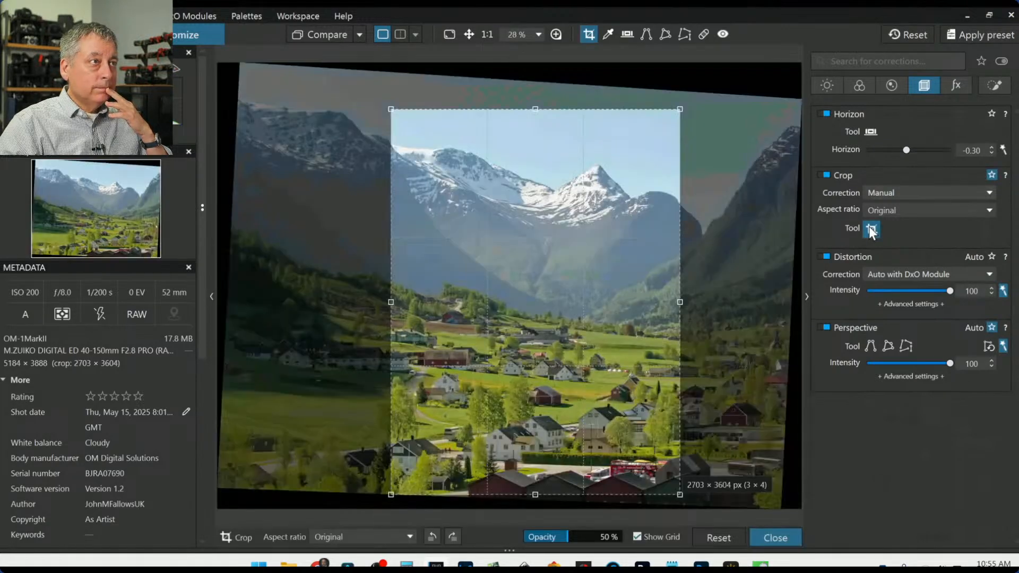
left_click_drag(537, 494, 555, 430)
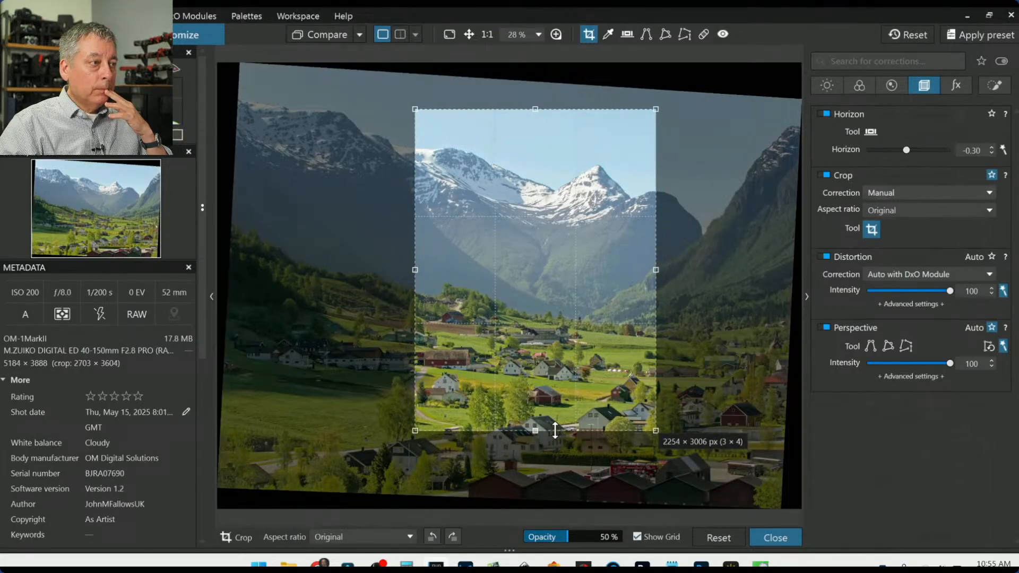
left_click_drag(546, 390, 550, 391)
double_click(544, 391)
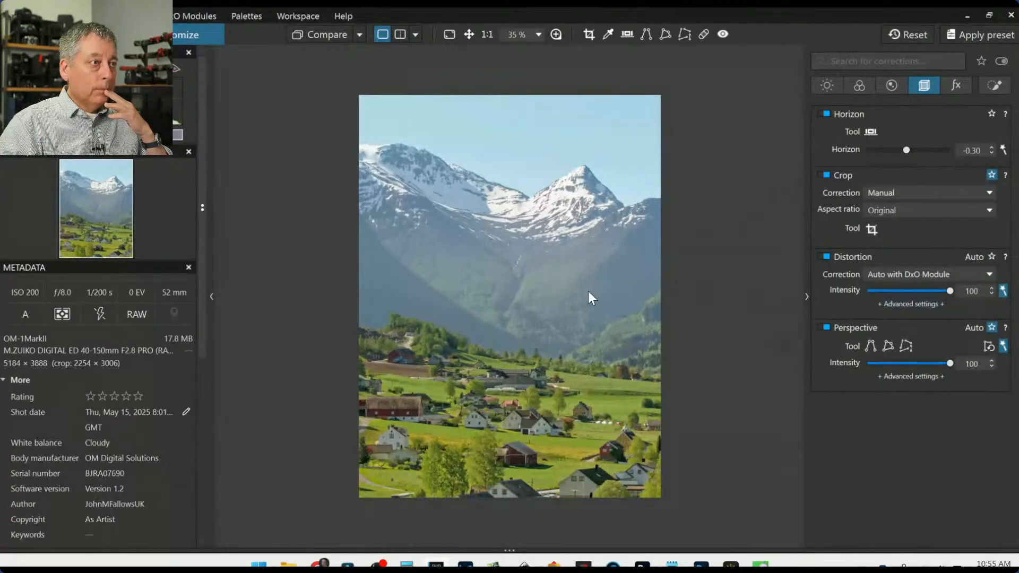
scroll(589, 292, "down", 1)
scroll(589, 299, "up", 1)
scroll(589, 293, "up", 1)
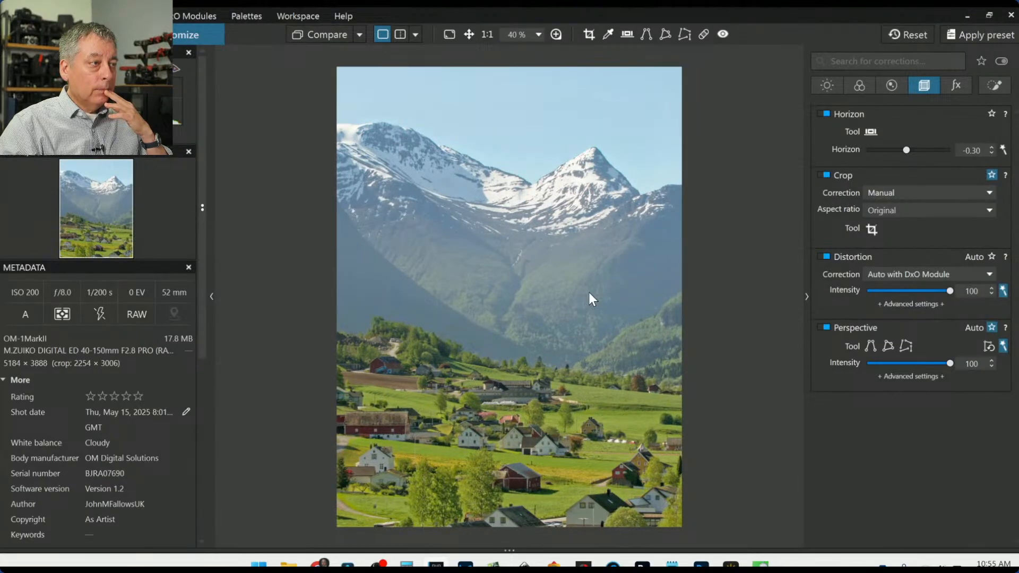
Step: Try the crop frame further left, over the shaded mountainside and the meadow
left_click(872, 230)
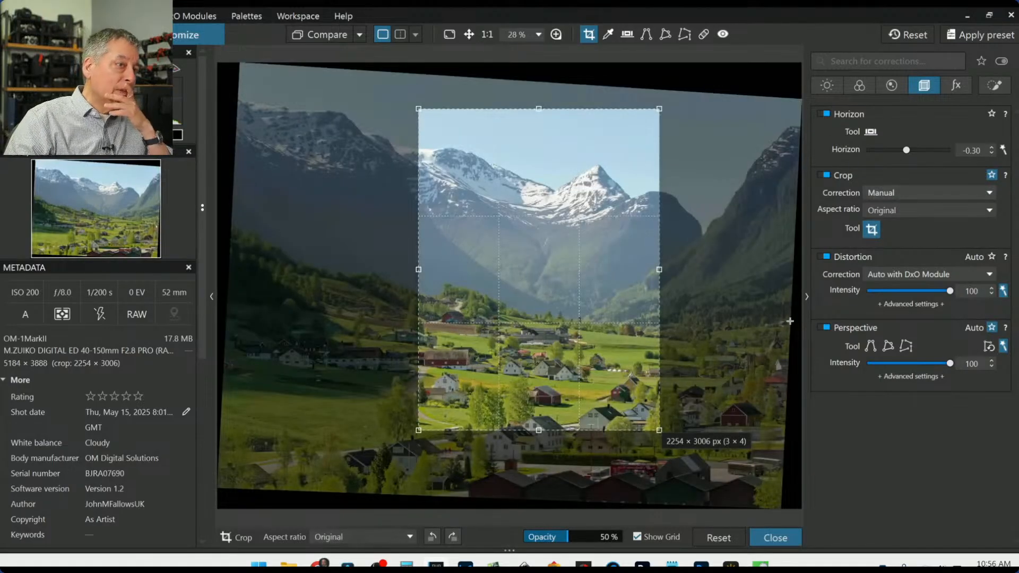
left_click_drag(550, 287, 428, 291)
key("Return")
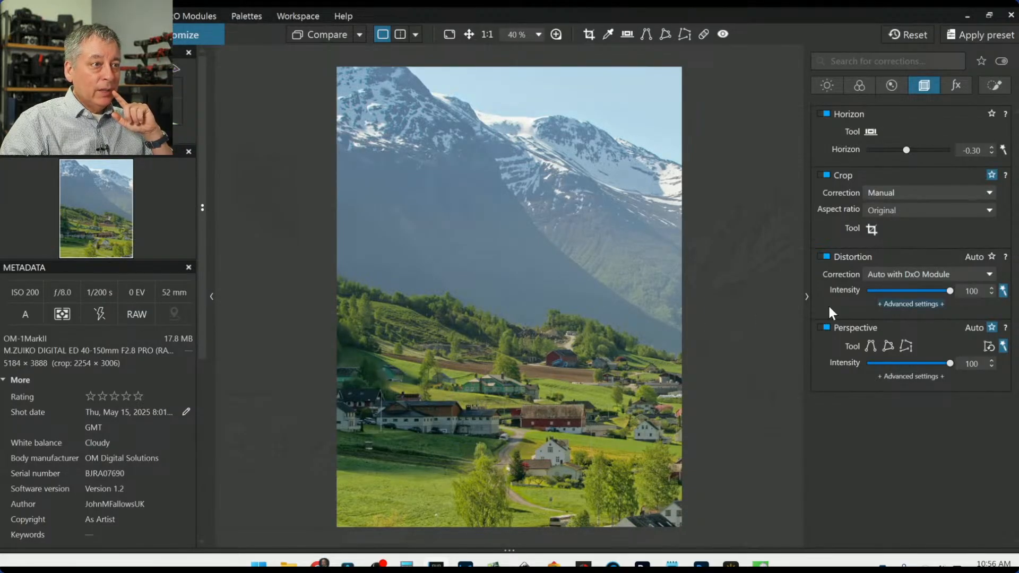
Step: Move the crop frame back to the right and slightly lower, around the pointed peak and the village
left_click(871, 229)
left_click_drag(434, 318, 537, 326)
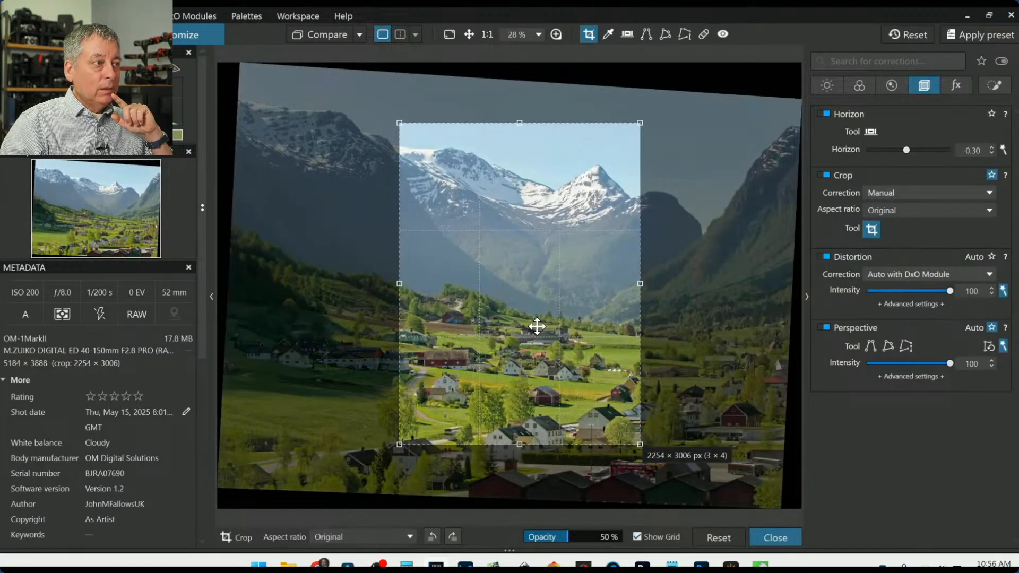
double_click(534, 327)
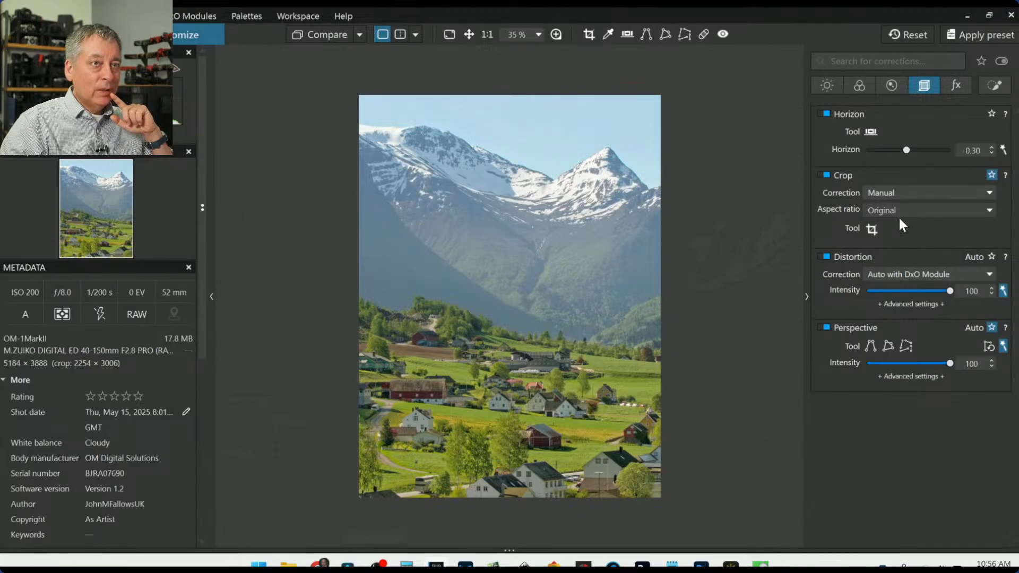
Step: Set the horizon correction to -0.50 and enlarge the crop upwards to about 2417 × 3222 px for more sky
scroll(906, 150, "down", 2)
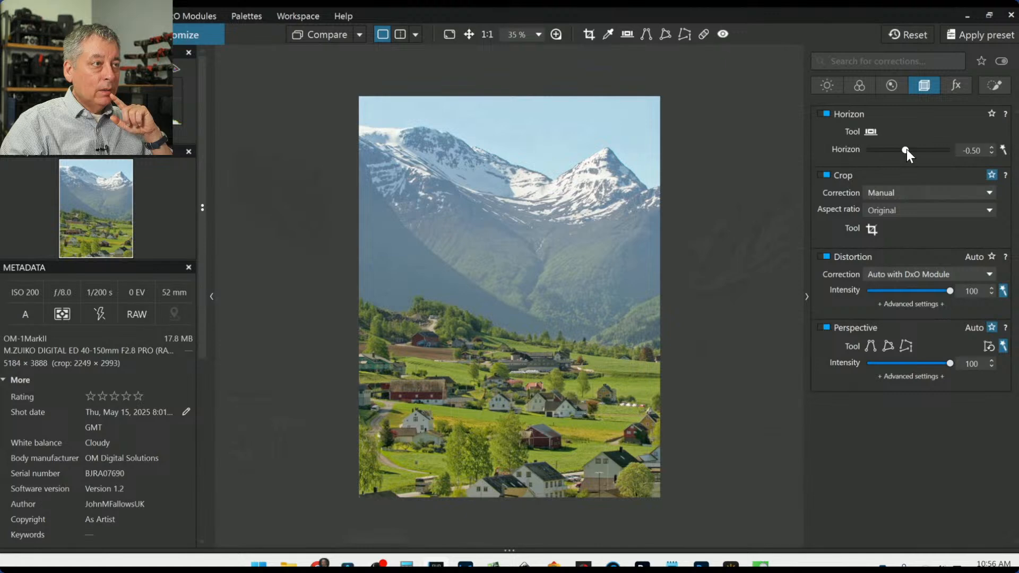
left_click(872, 230)
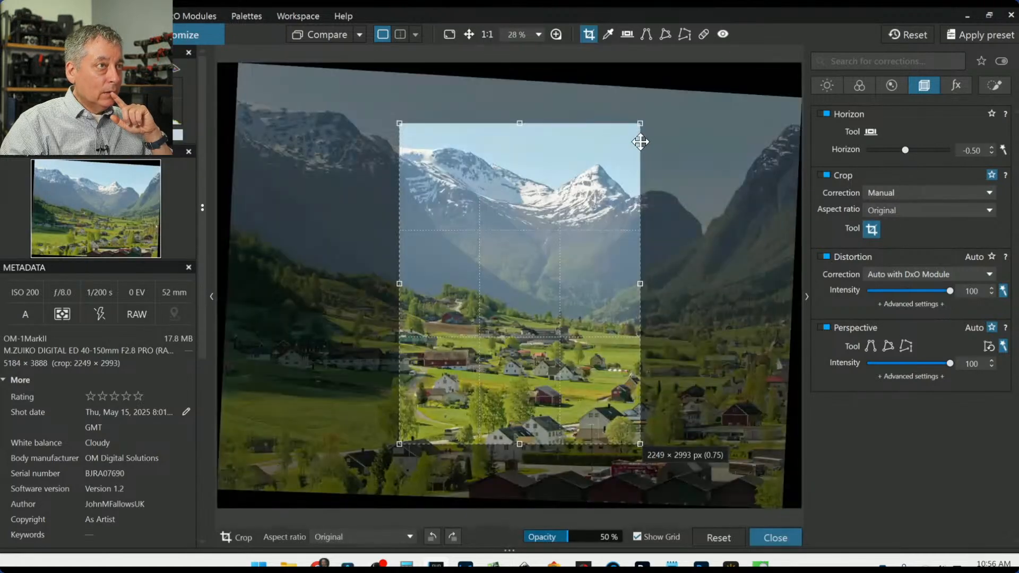
left_click_drag(641, 123, 659, 90)
key("Return")
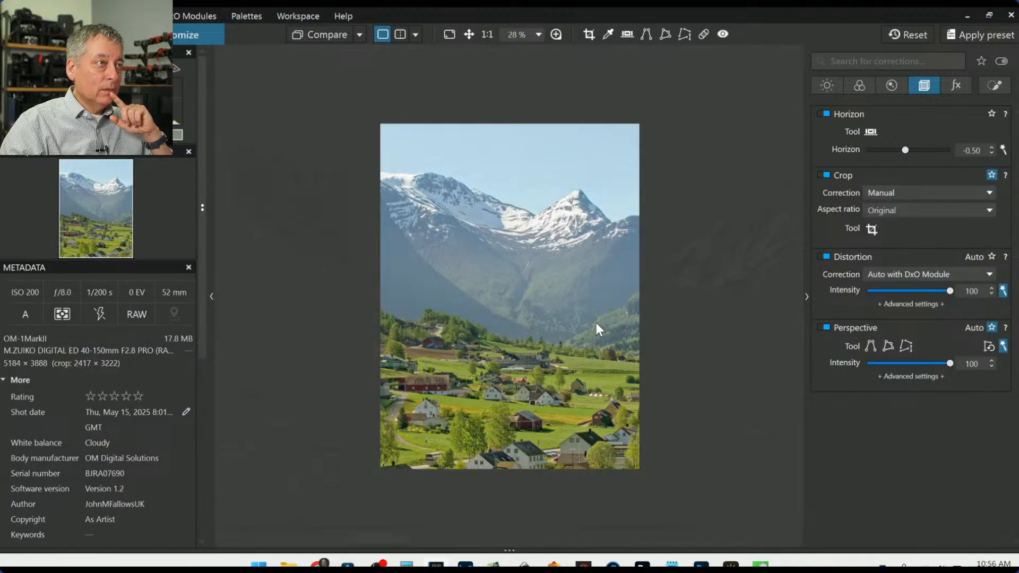
Step: Compare the recropped photo with the original, hiding the palettes and switching to the side-by-side view
left_click(305, 40)
left_click(307, 42)
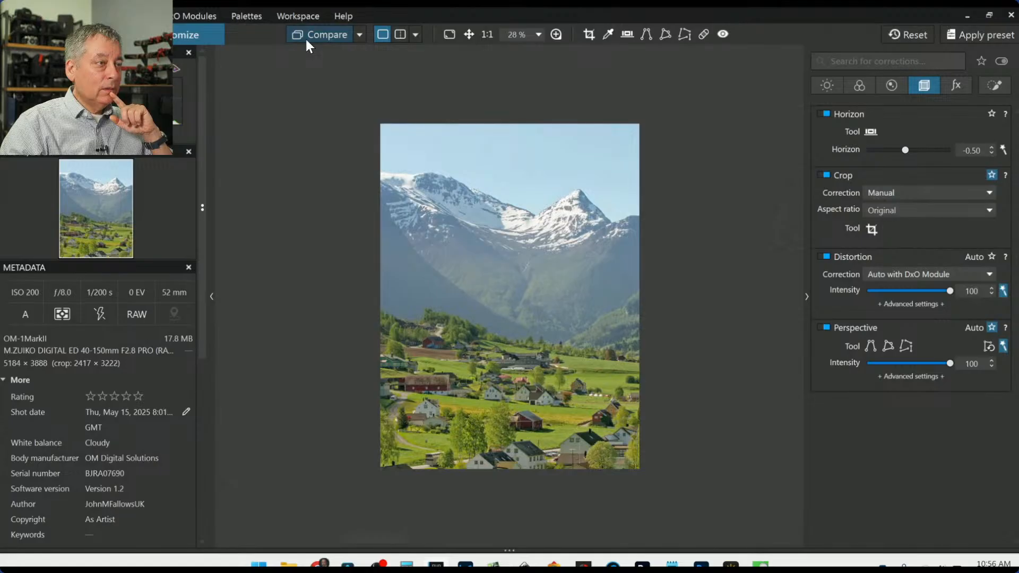
scroll(560, 317, "up", 3)
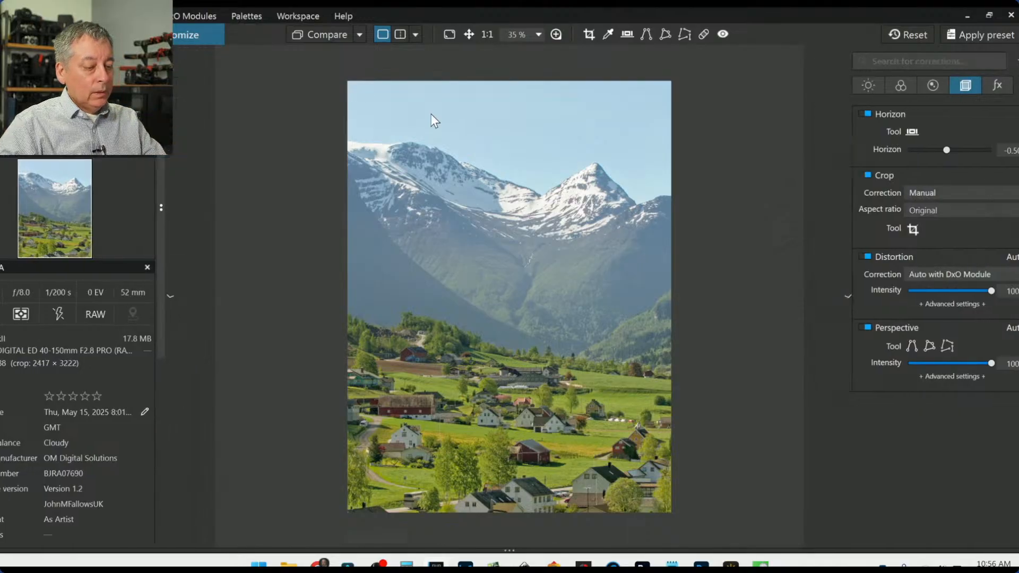
key("Tab")
left_click(400, 35)
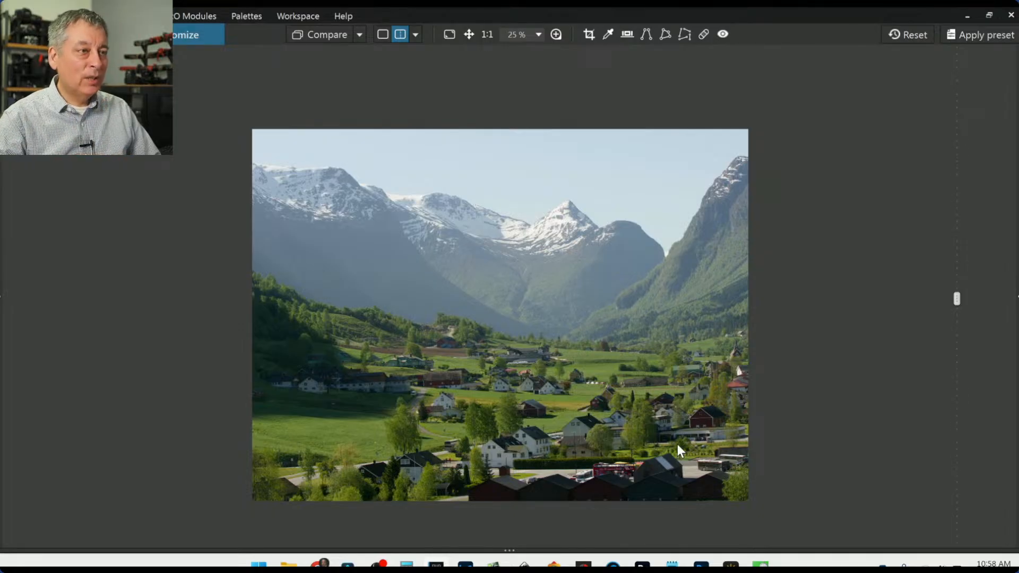
Step: Shift the comparison divider to the far side so the edited portrait crop fills the view, and examine it enlarged
left_click_drag(956, 299, 200, 312)
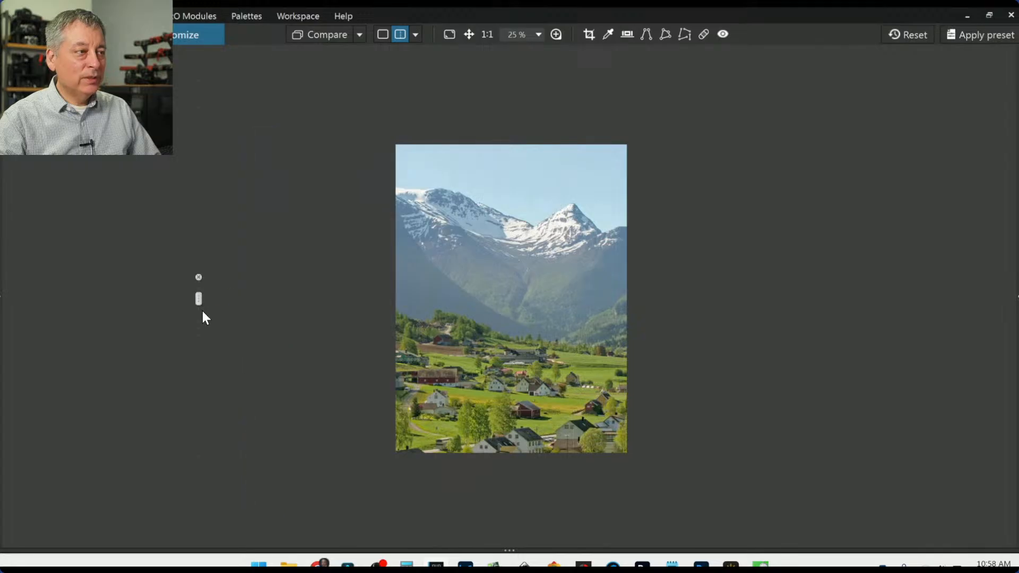
scroll(493, 320, "up", 1)
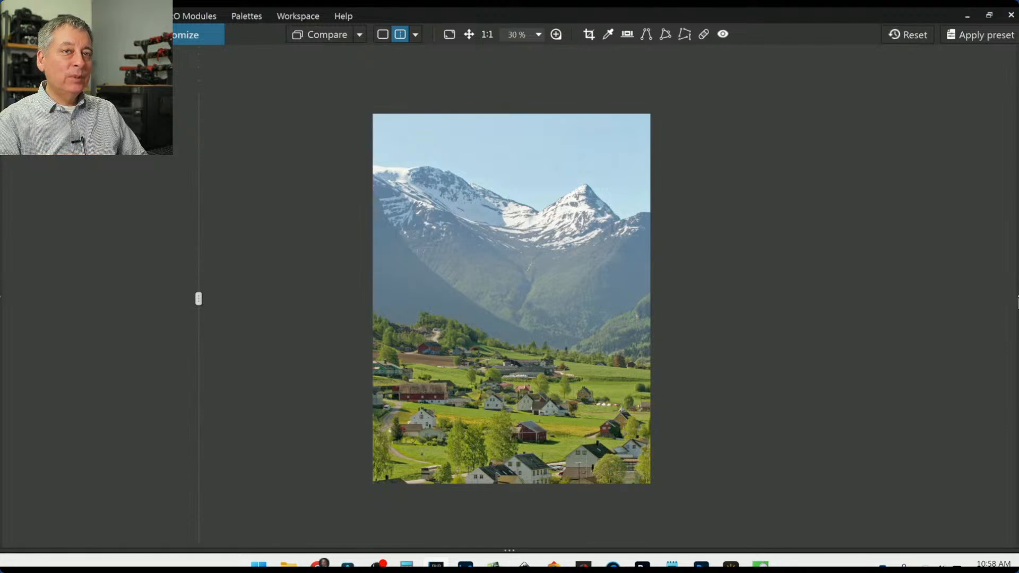
Step: Set the RAW white balance tint to 15 and the color rendering to DxO camera profile (OM-1MarkII)
left_click(1018, 297)
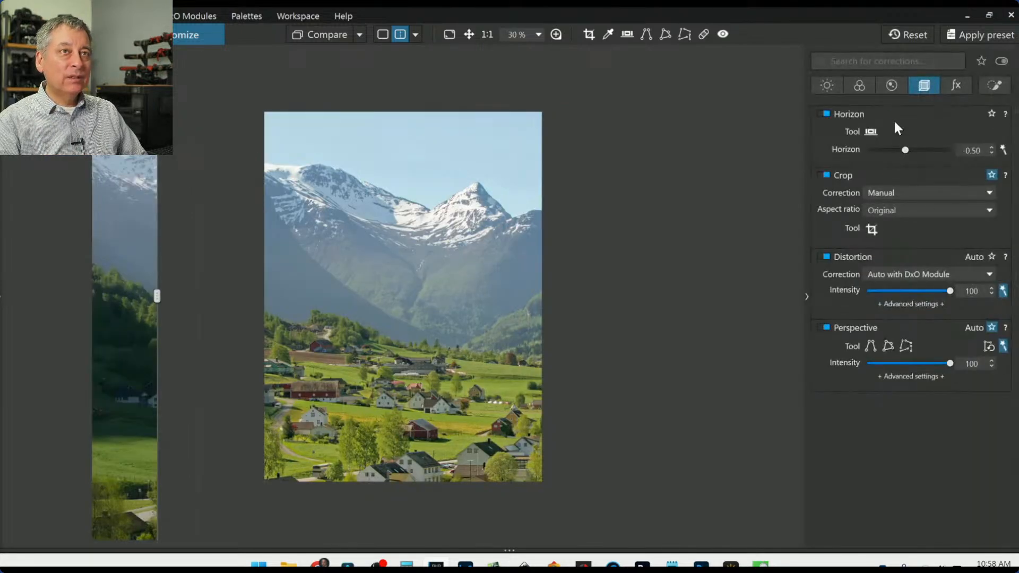
left_click(866, 91)
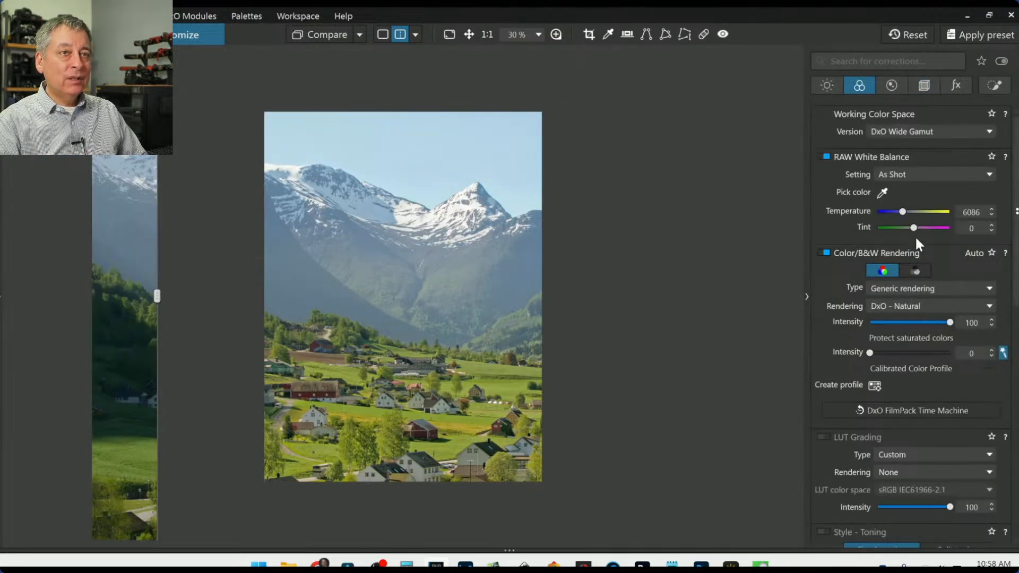
left_click_drag(914, 228, 916, 228)
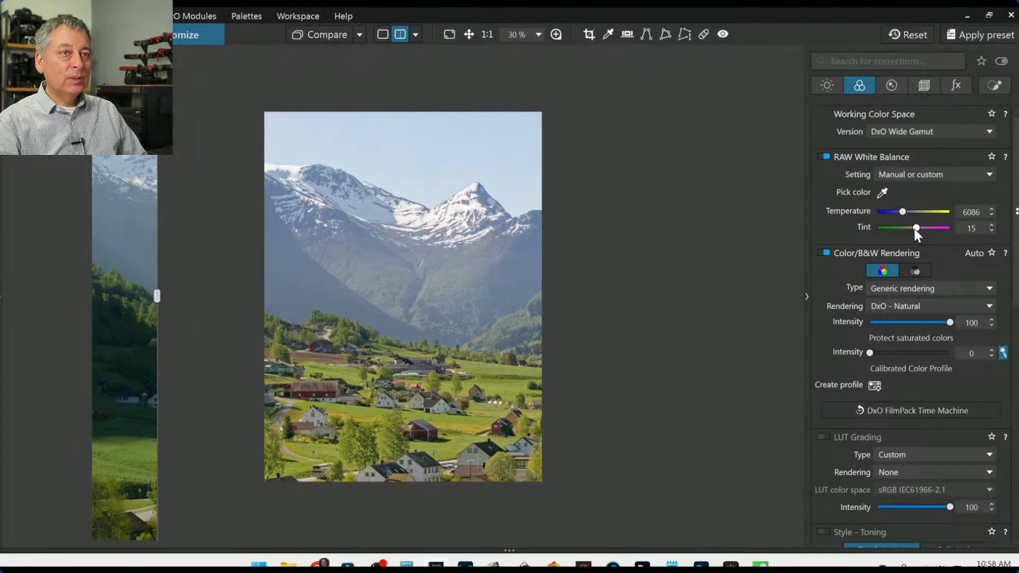
left_click(911, 305)
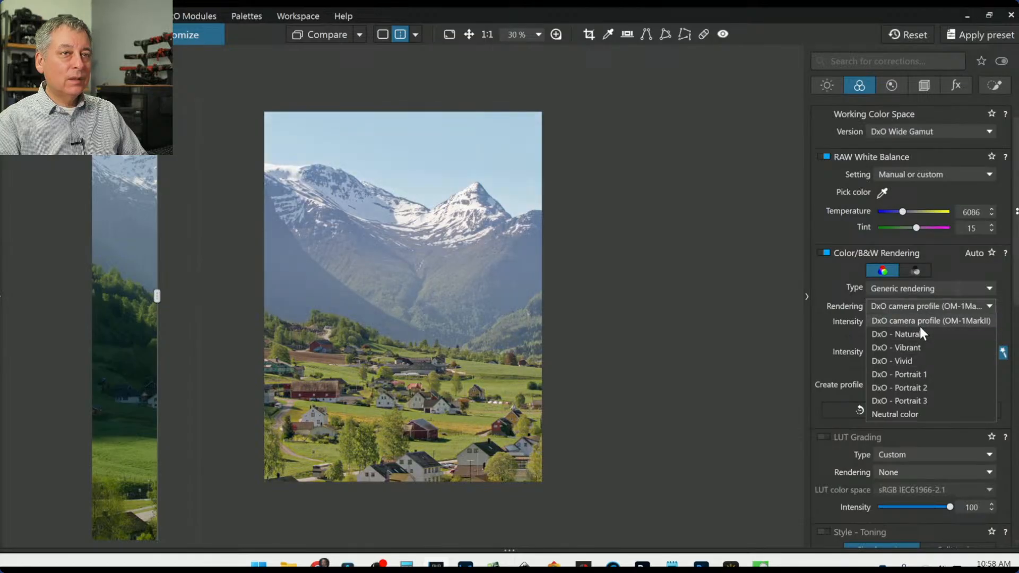
left_click(920, 325)
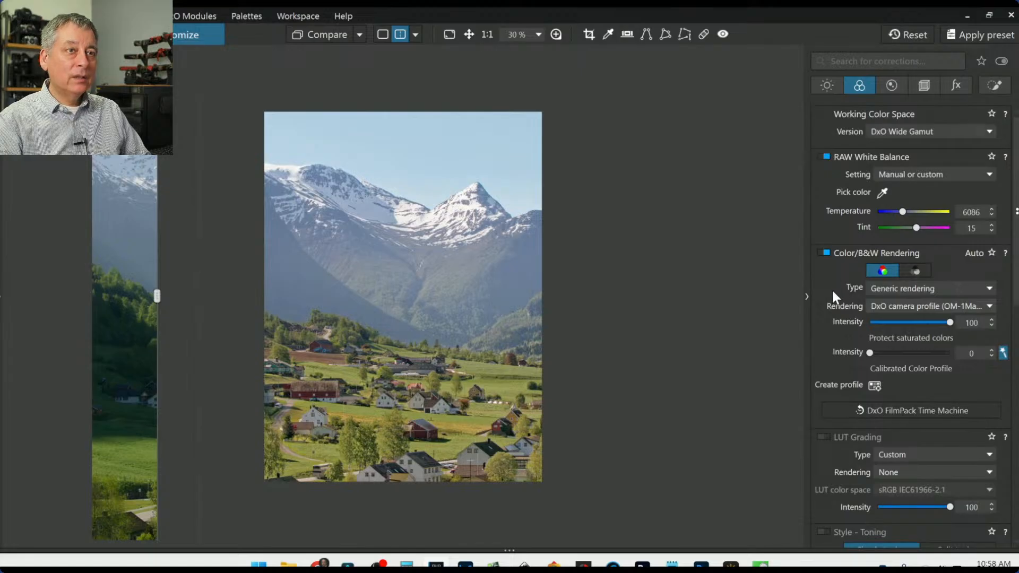
Step: Compare the recolored photo with the uncropped original in the split view, with the correction palettes hidden
left_click(805, 296)
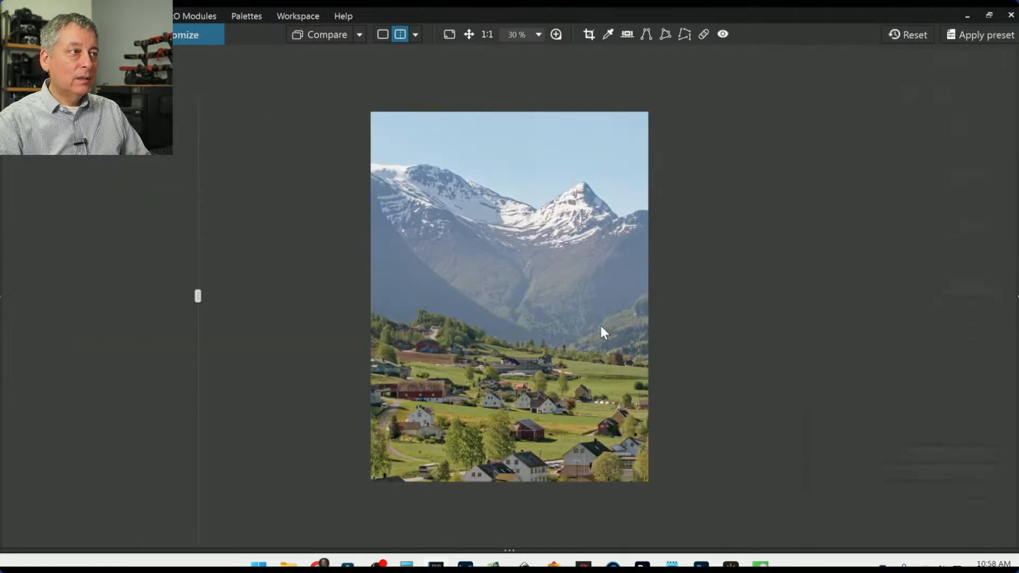
scroll(601, 326, "down", 2)
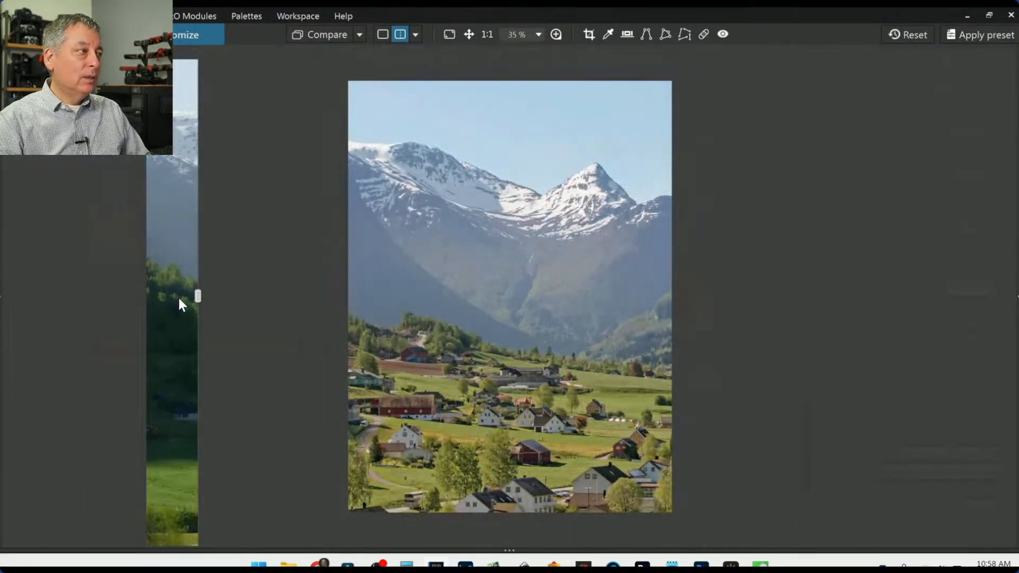
left_click(197, 296)
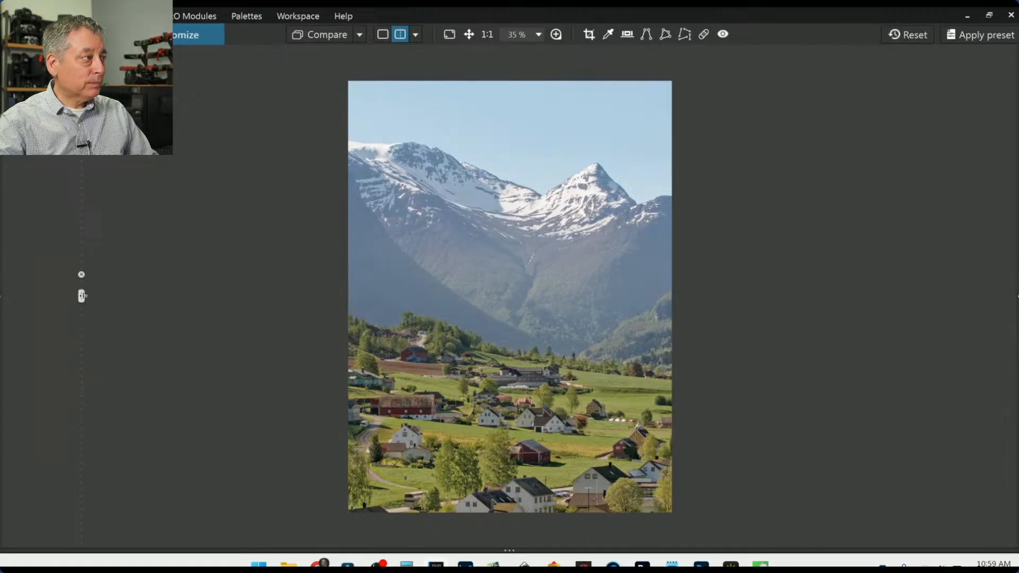
left_click_drag(81, 295, 929, 296)
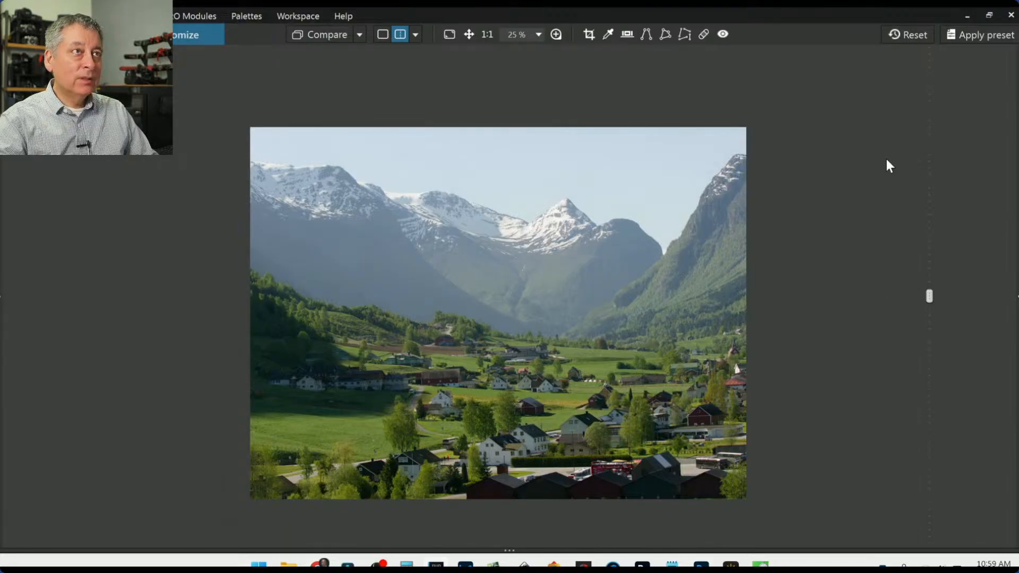
Step: Try a tighter crop of about 1539 × 2052 px around the snowy ridge and nearest farm buildings, and undo it
left_click(589, 35)
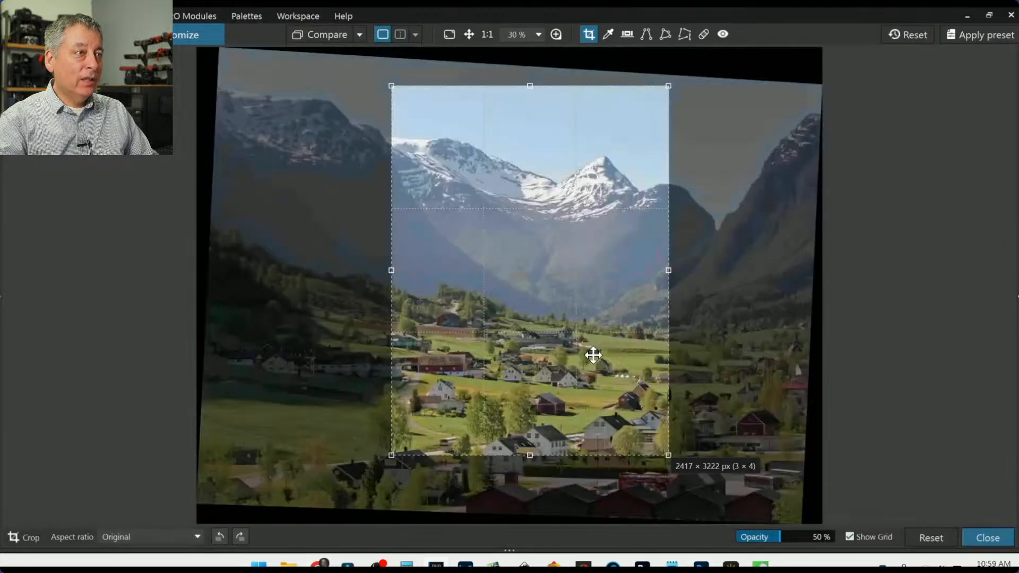
left_click_drag(668, 455, 568, 320)
left_click_drag(488, 286, 514, 317)
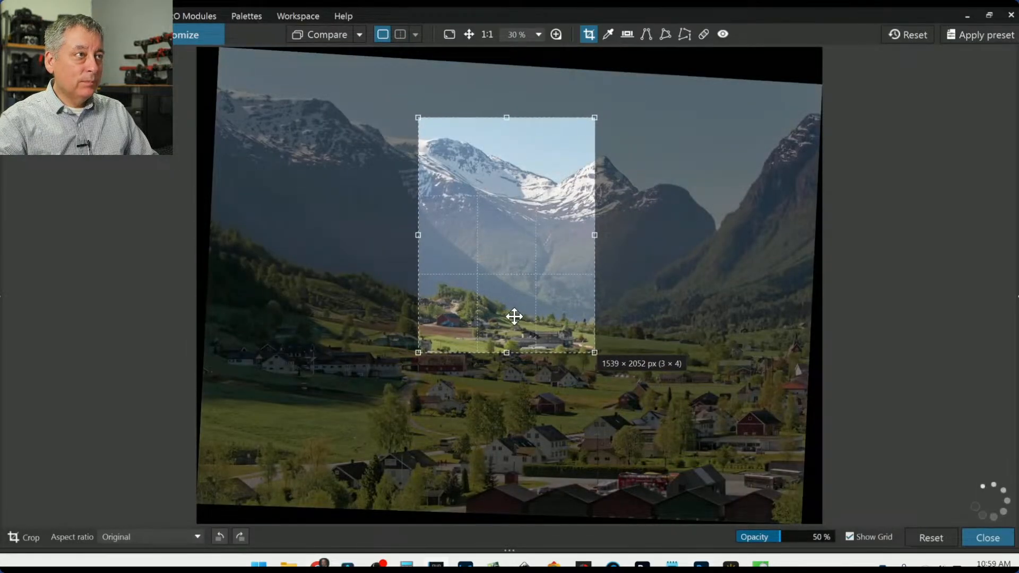
key("Return")
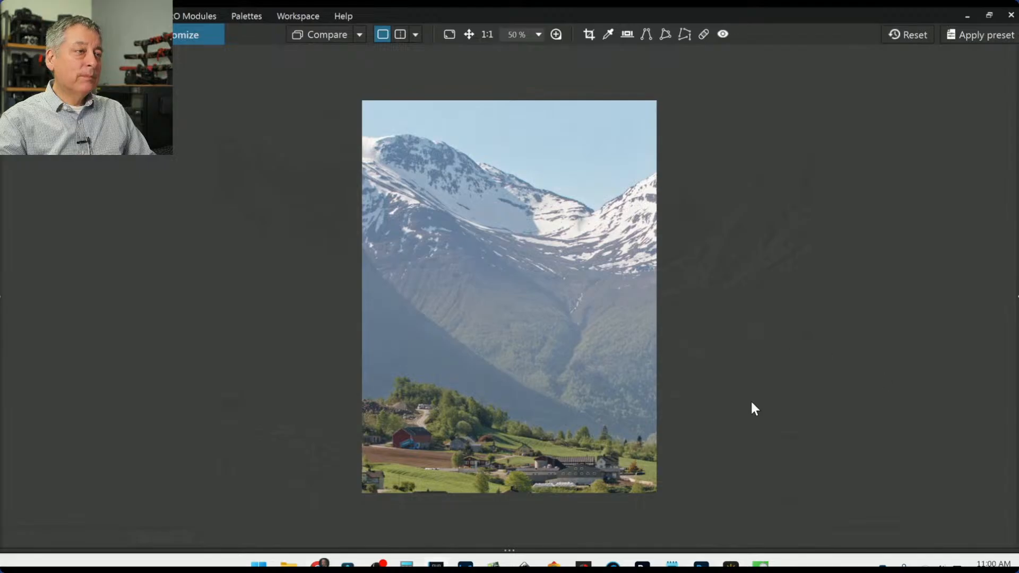
scroll(574, 410, "up", 1)
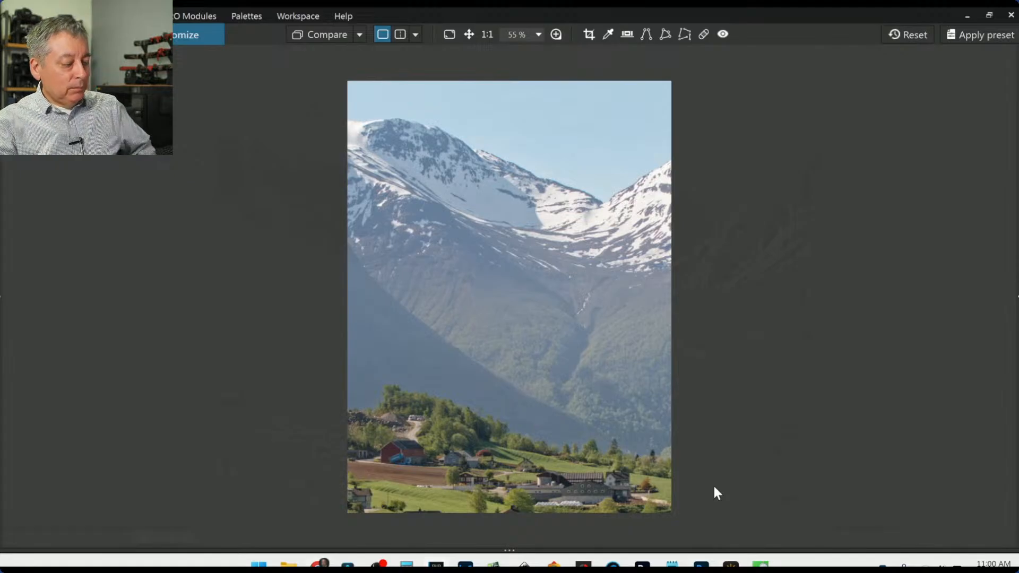
key("Right")
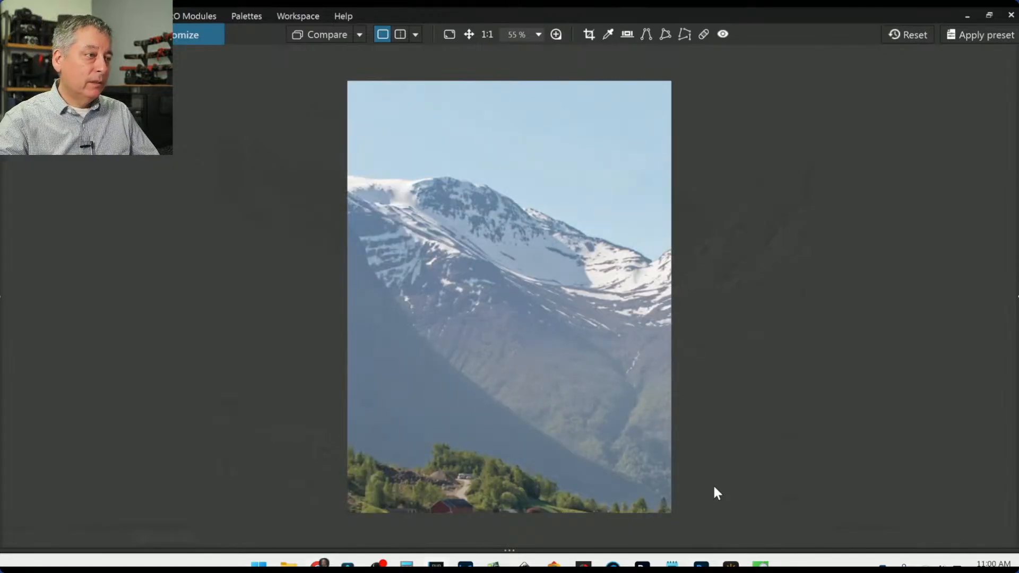
key("Right")
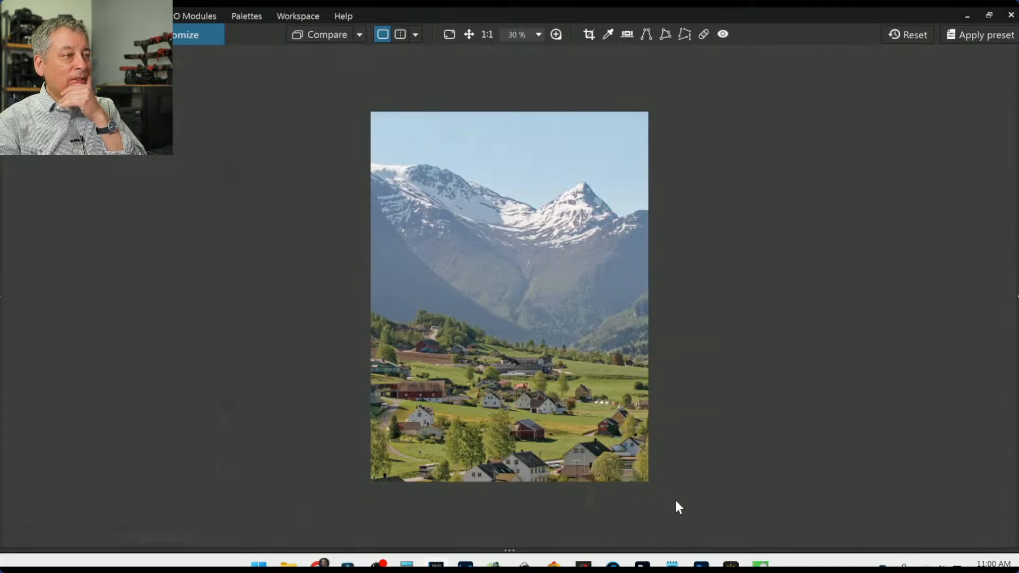
scroll(593, 491, "up", 1)
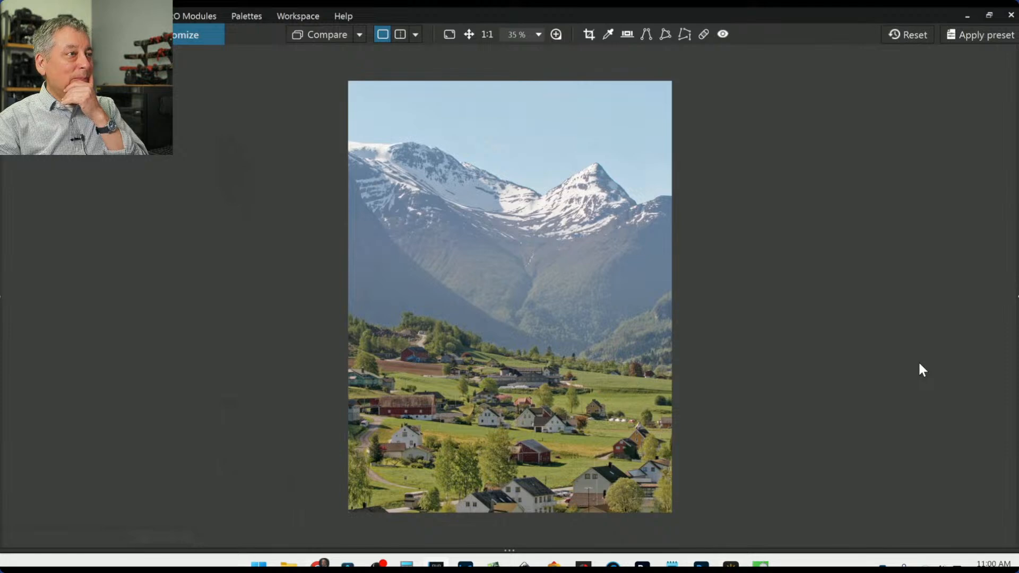
Step: Reopen the valley photo from the photo library and darken it with an exposure of -2.00 and blacks of -25
left_click(77, 35)
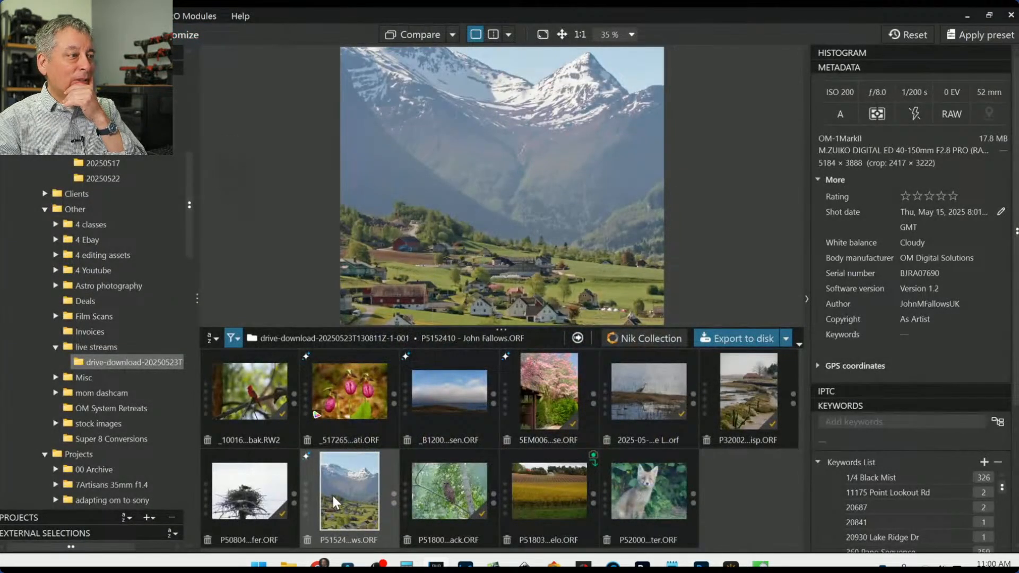
double_click(366, 500)
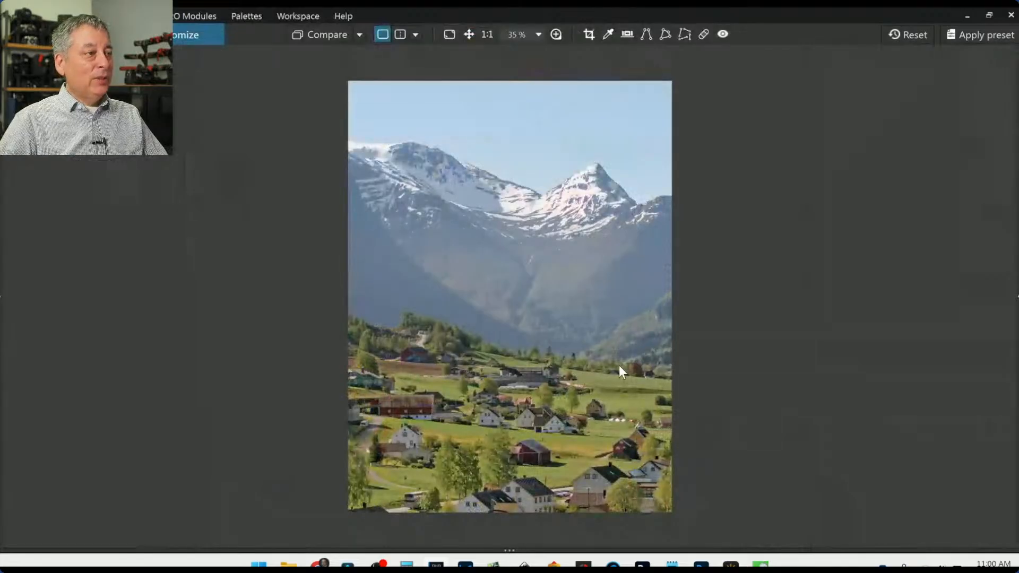
left_click(1015, 299)
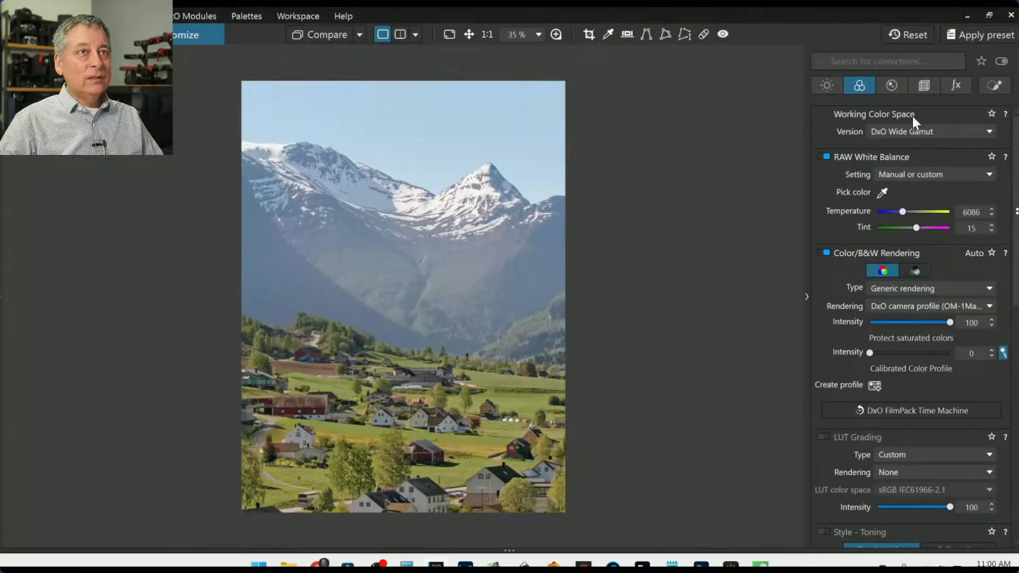
left_click(827, 87)
left_click_drag(904, 148, 884, 150)
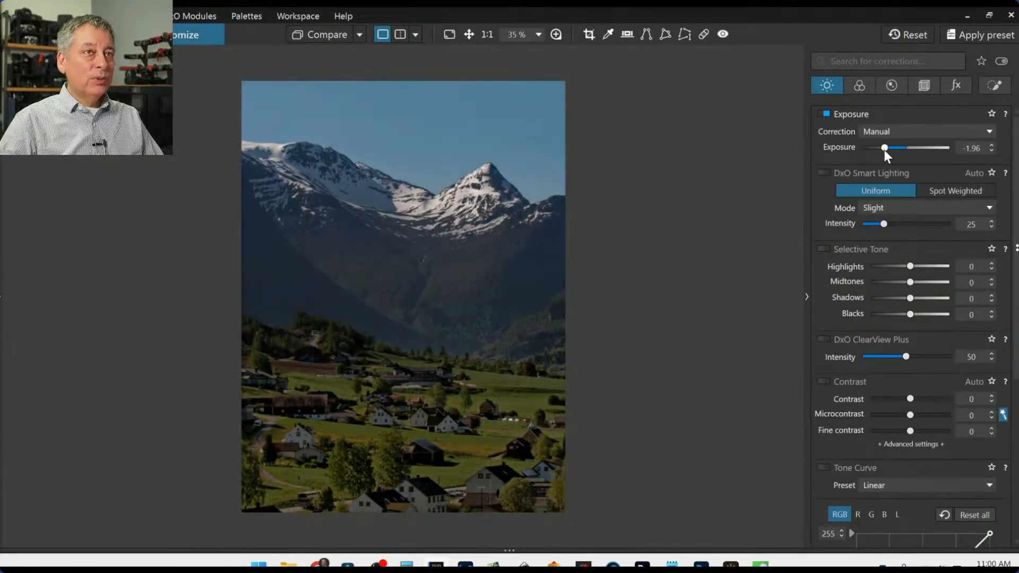
left_click(889, 314)
mouse_move(889, 314)
left_mouse_down()
mouse_move(912, 317)
mouse_move(899, 318)
left_mouse_up()
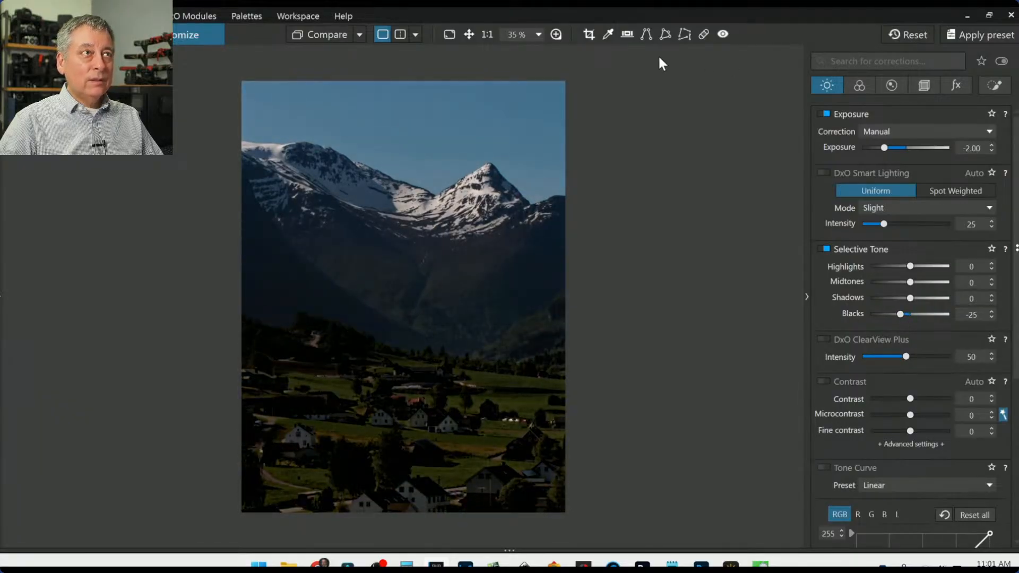
Step: Move the 2417 × 3222 px crop frame left and upwards, over the shaded mountainside and the snowy ridge
left_click(588, 34)
left_click_drag(460, 283, 324, 247)
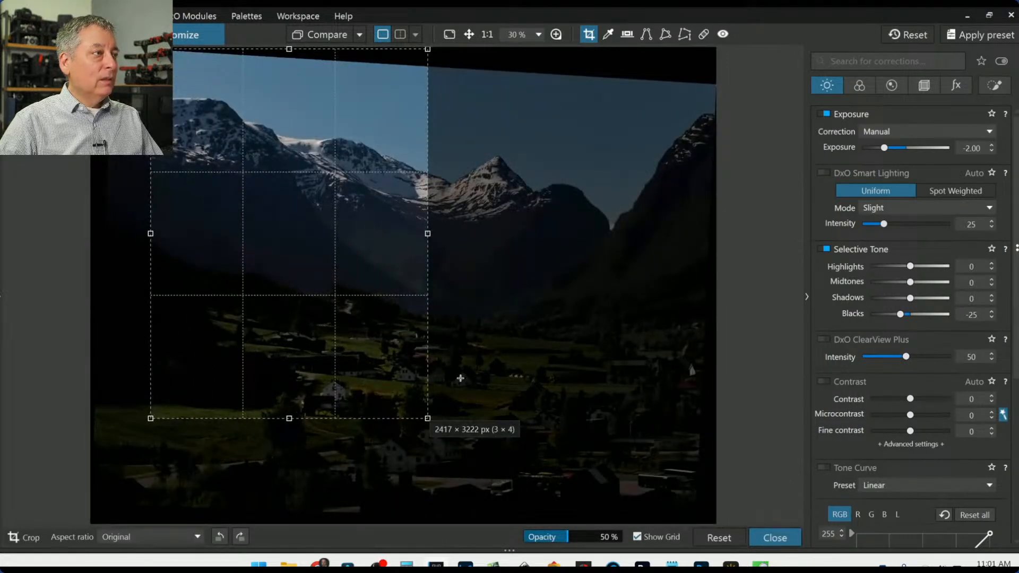
key("Return")
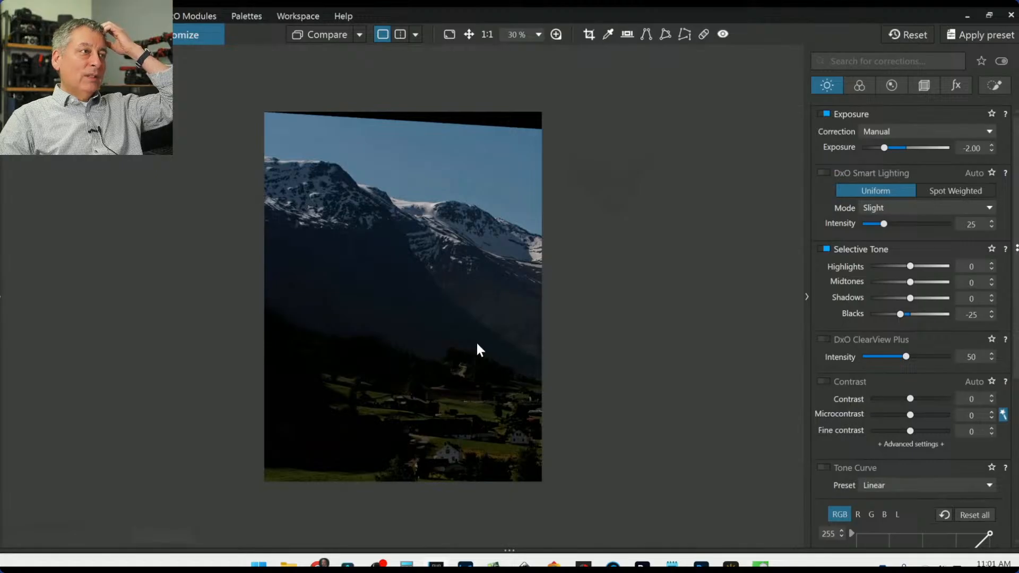
Step: Warm the white balance temperature to 9129 and shrink the crop to about 2230 × 2973 px to exclude the black border
left_click(859, 85)
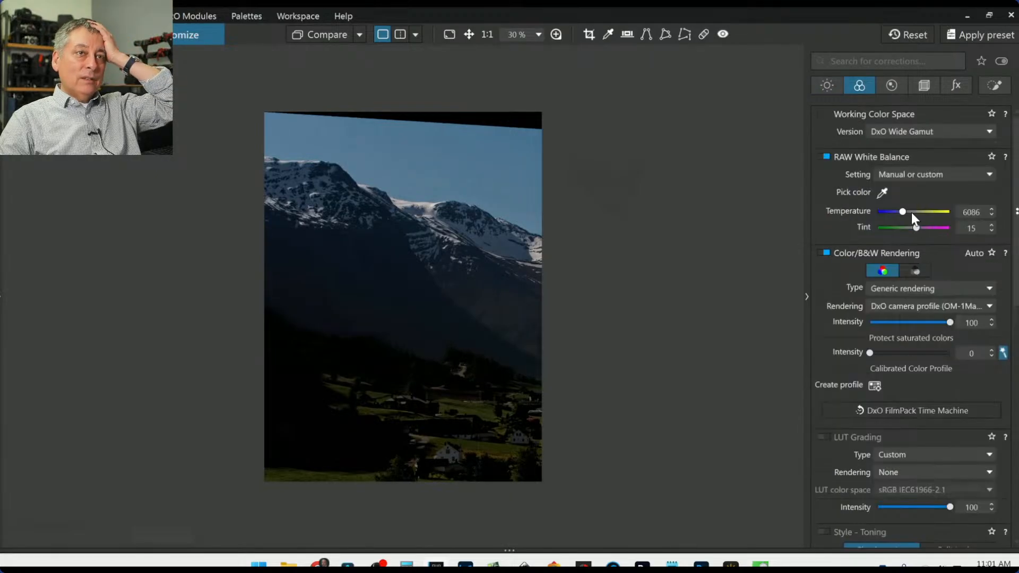
left_click(911, 212)
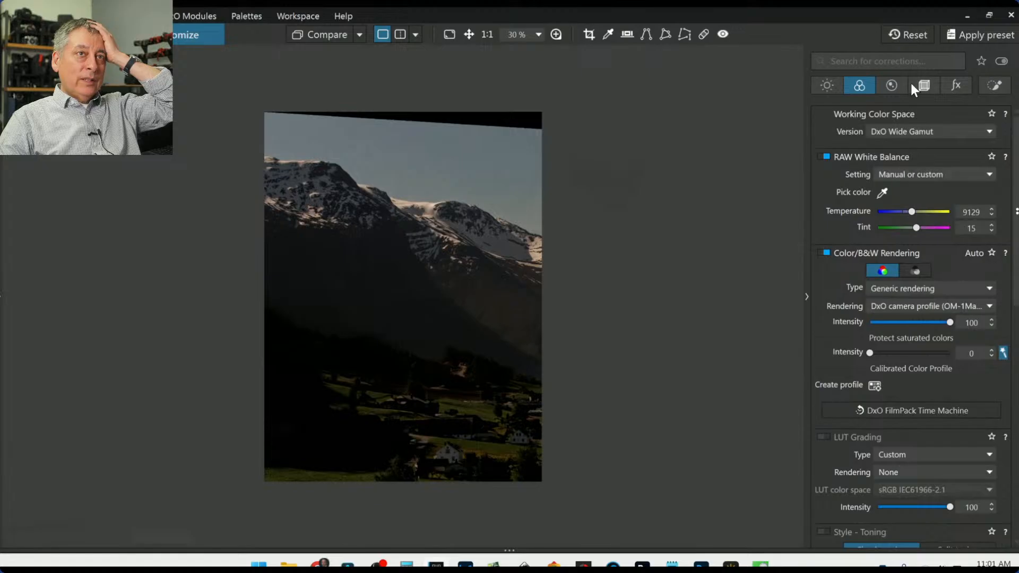
left_click(589, 34)
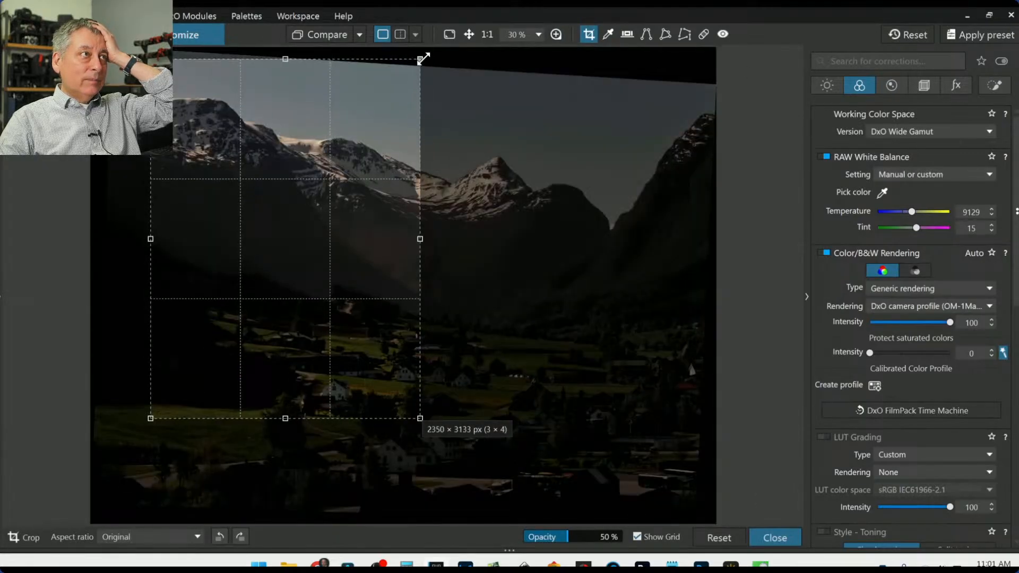
left_click_drag(423, 59, 412, 67)
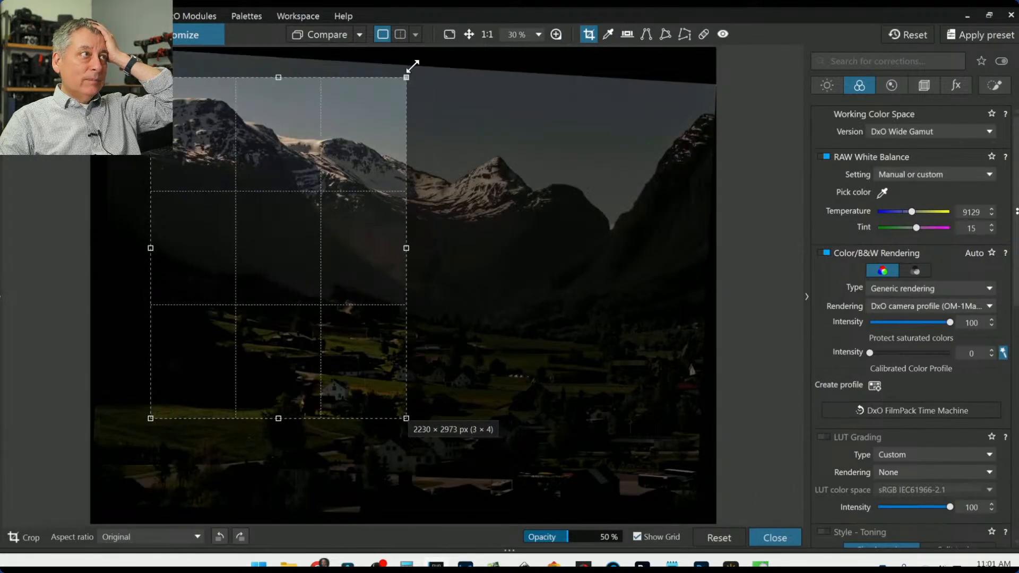
key("Return")
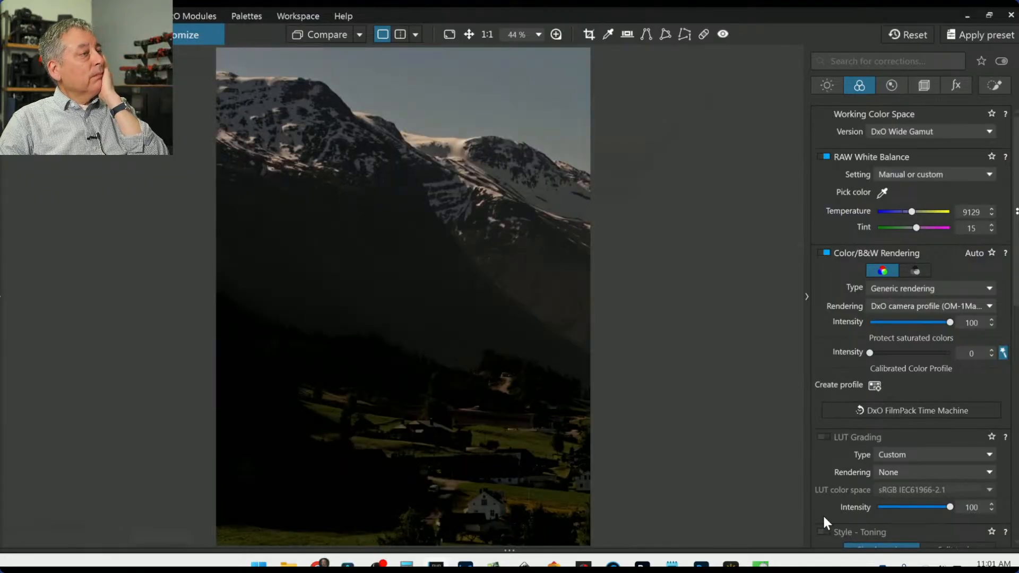
Step: Open the autumn vineyard photo from the photo library for editing and examine its treeline and house up close
left_click(67, 34)
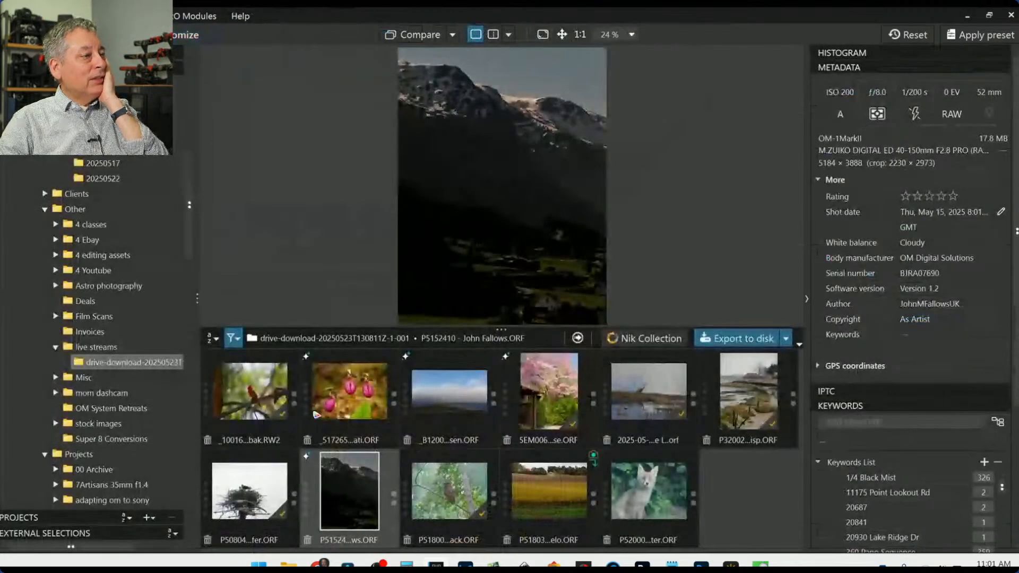
left_click(469, 517)
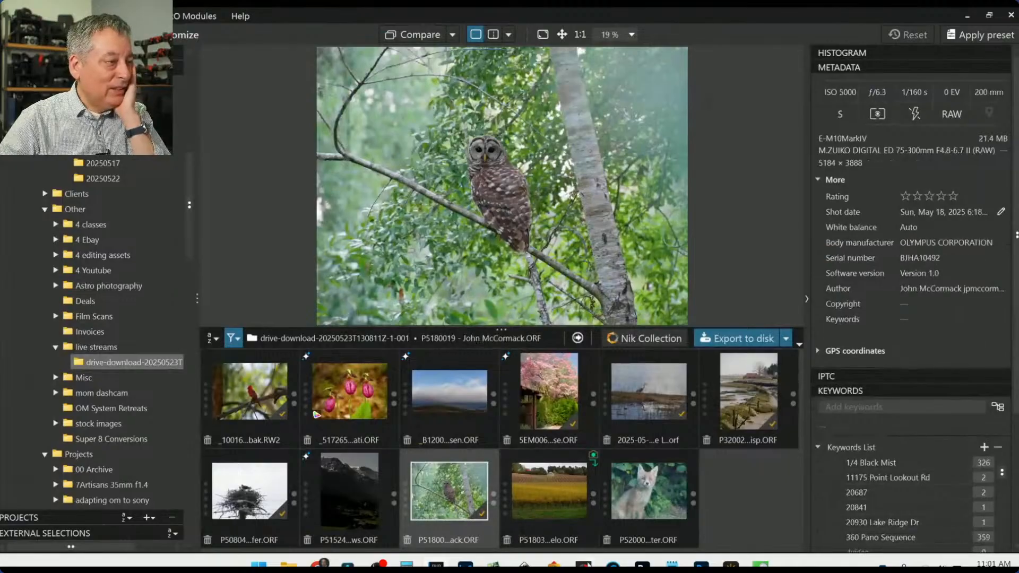
left_click(548, 499)
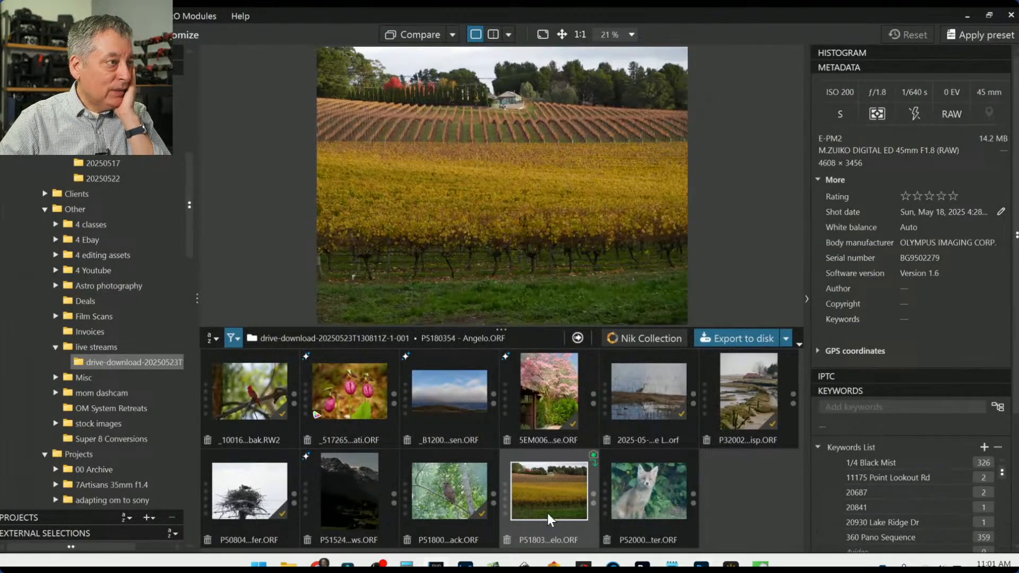
double_click(548, 513)
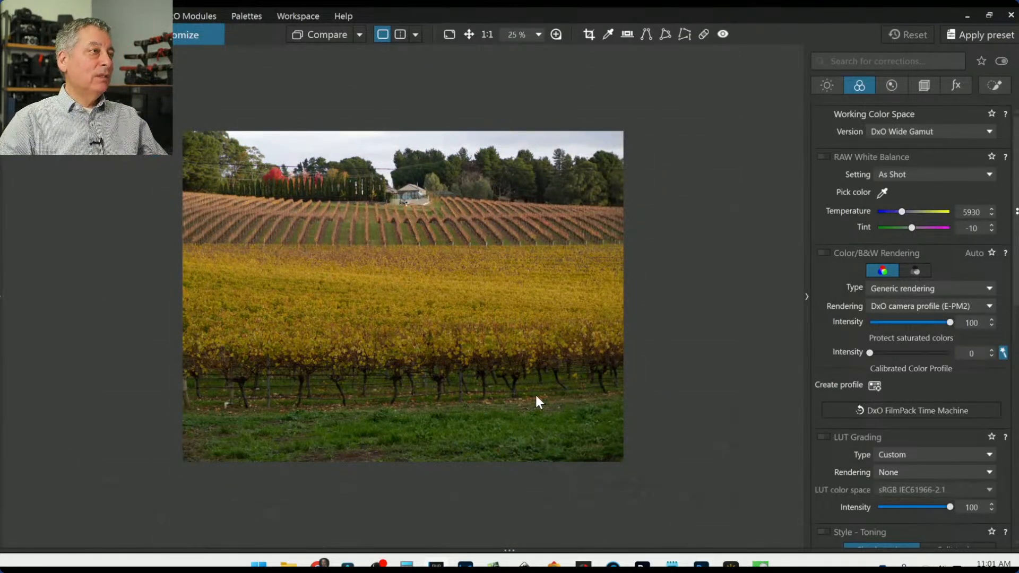
scroll(286, 170, "up", 5)
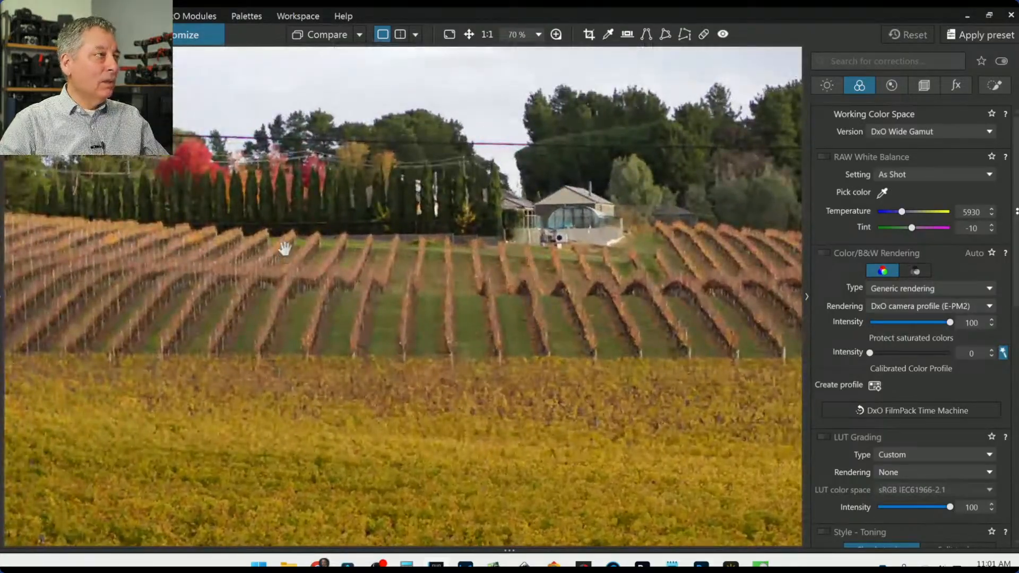
Step: Restore the hidden metadata side panel and apply the general purpose 0000 default preset to the whole vineyard photo
left_click(1, 297)
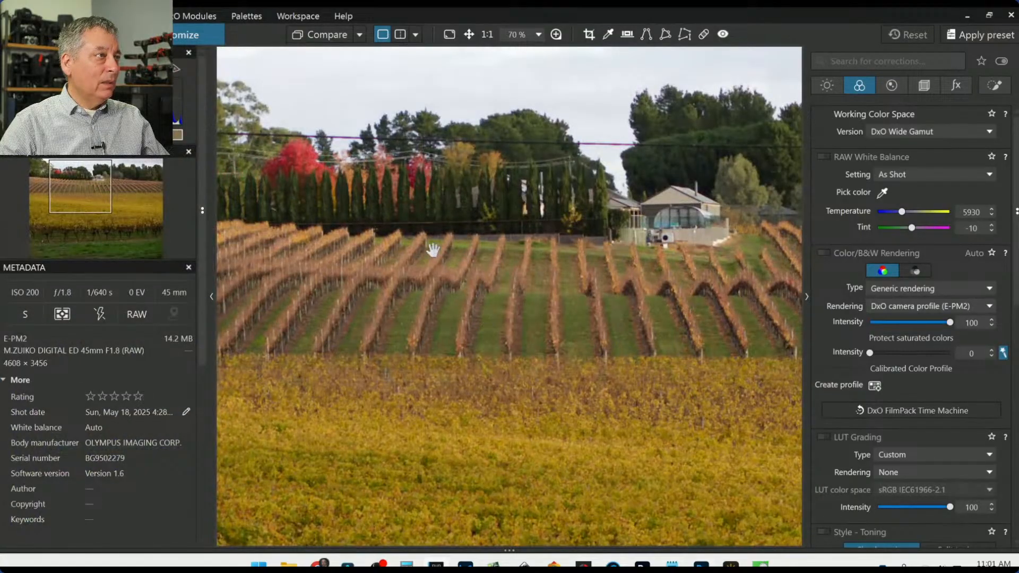
left_click_drag(368, 213, 571, 274)
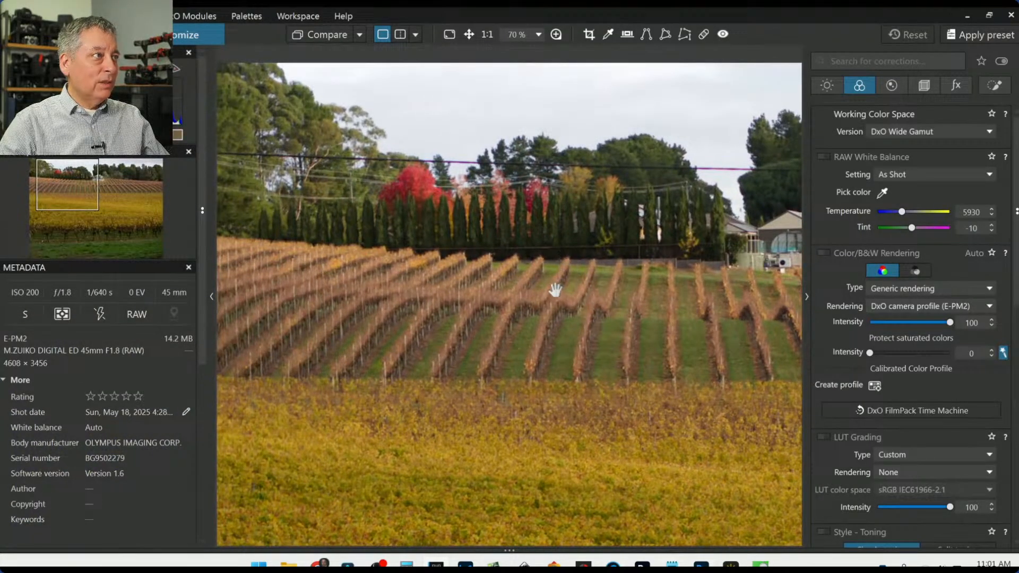
scroll(552, 289, "down", 1)
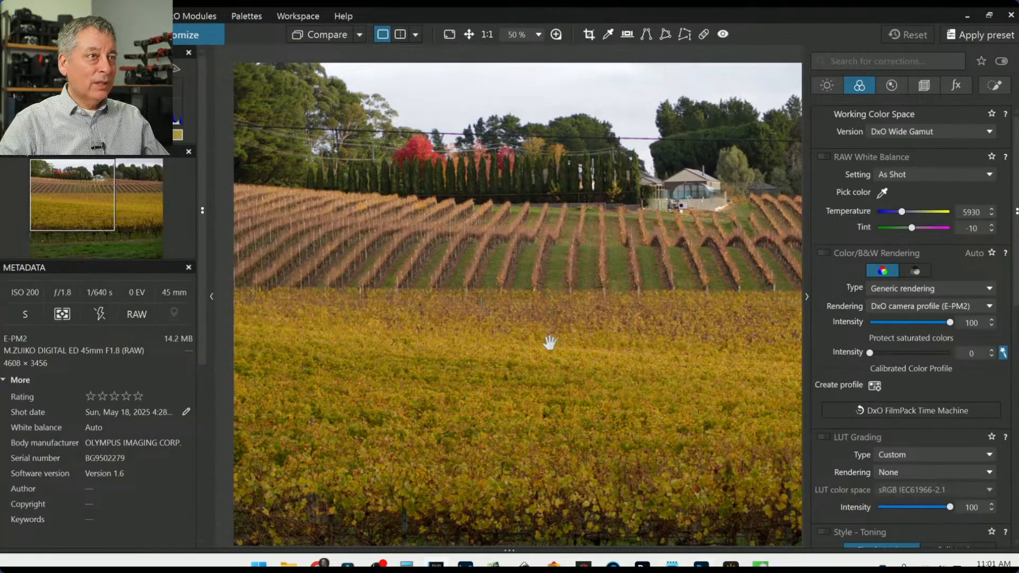
scroll(550, 342, "down", 1)
scroll(550, 343, "down", 1)
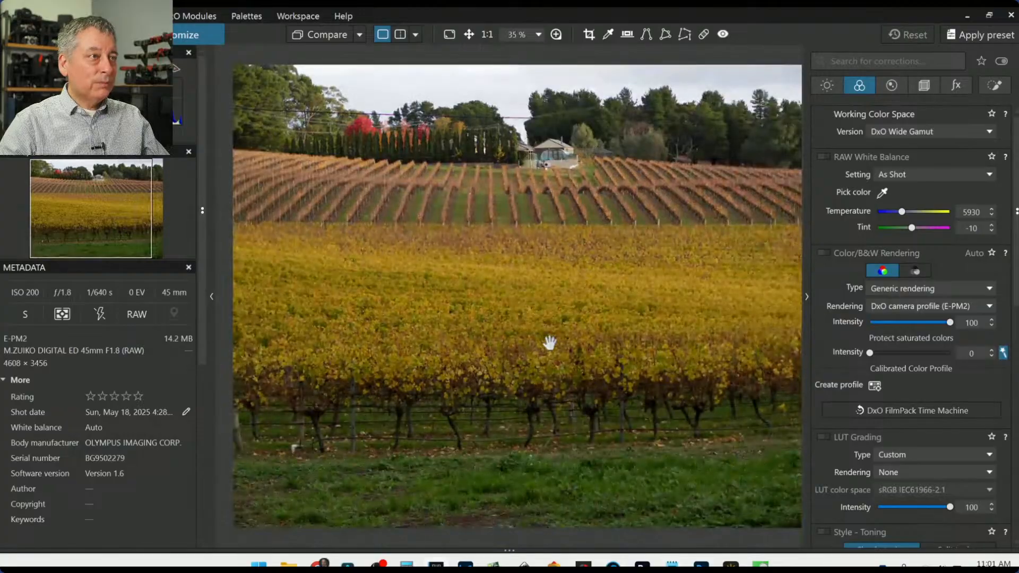
scroll(550, 342, "down", 1)
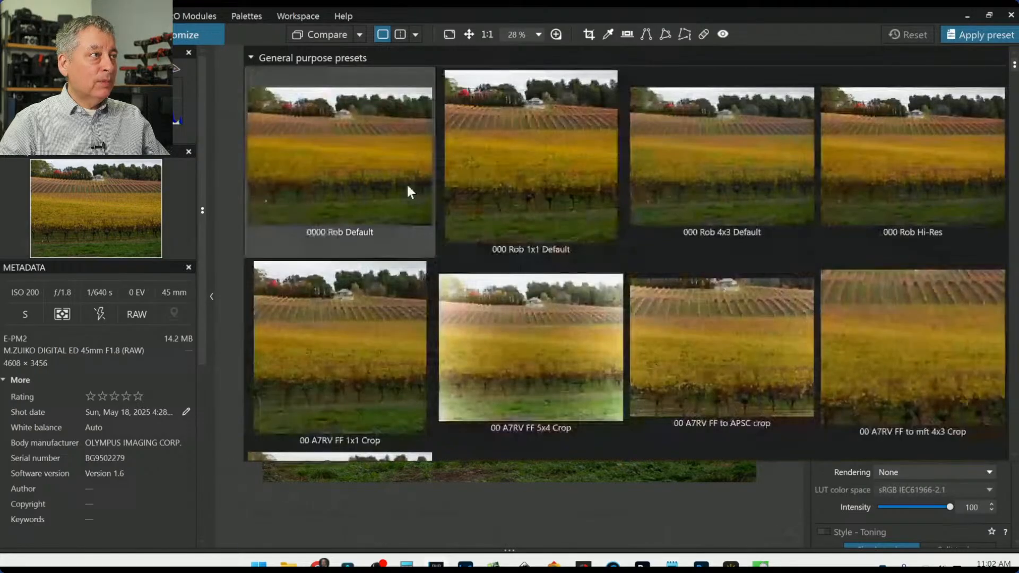
left_click(409, 193)
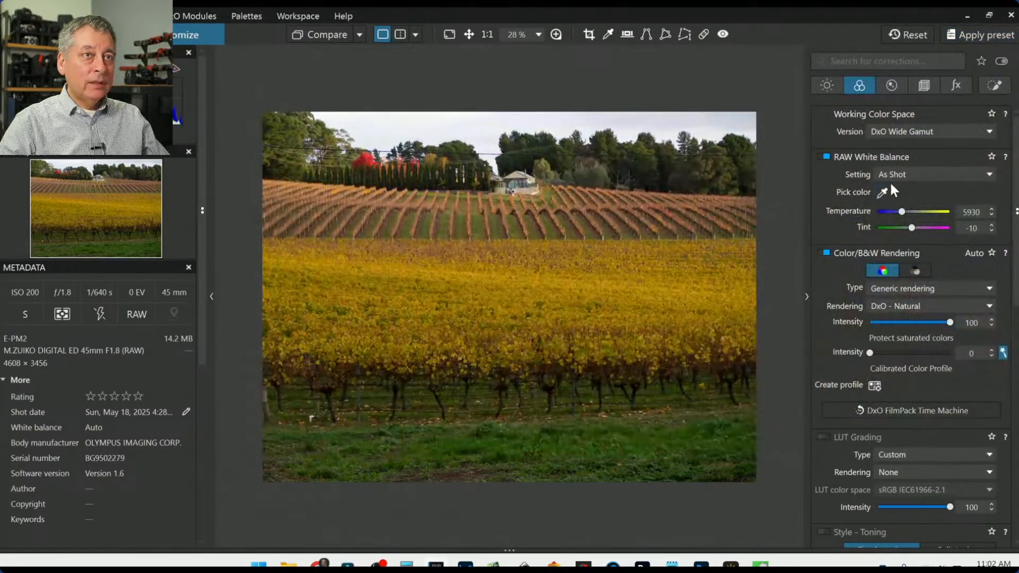
Step: Crop the vineyard photo at 4 × 3 to a full-height portrait frame of about 2592 × 3456 px around the red tree and the house
left_click(924, 86)
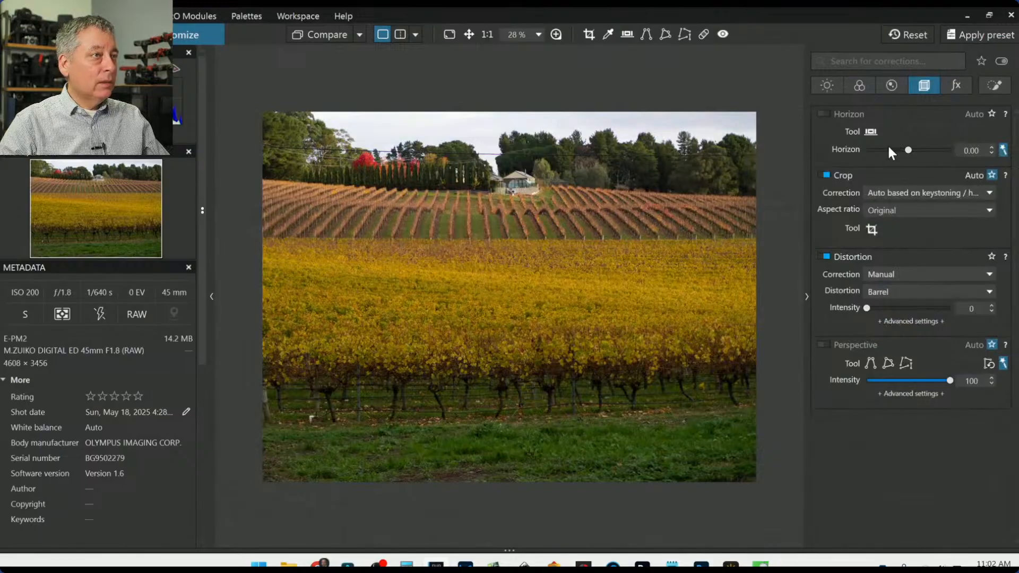
left_click(870, 208)
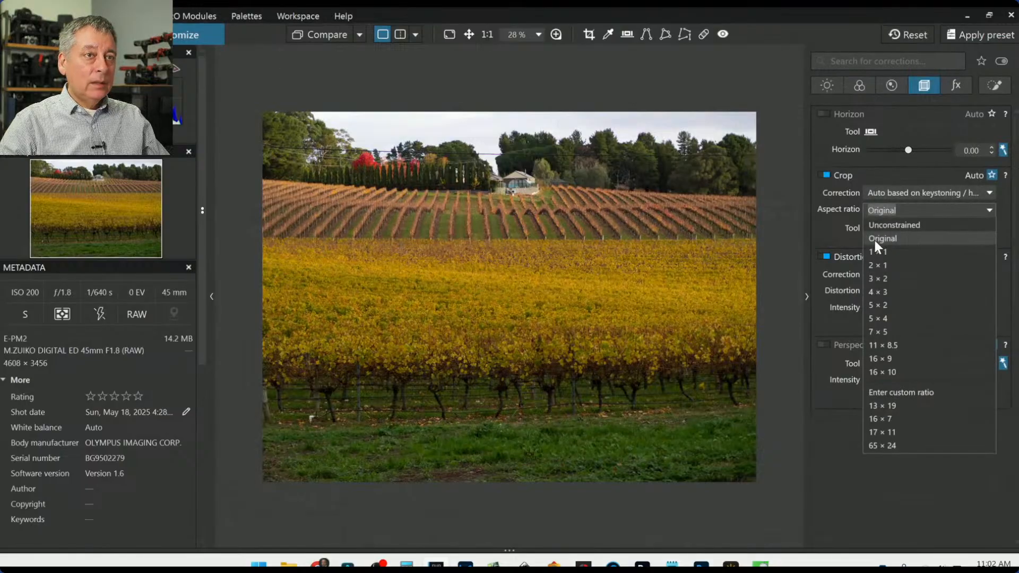
left_click(878, 289)
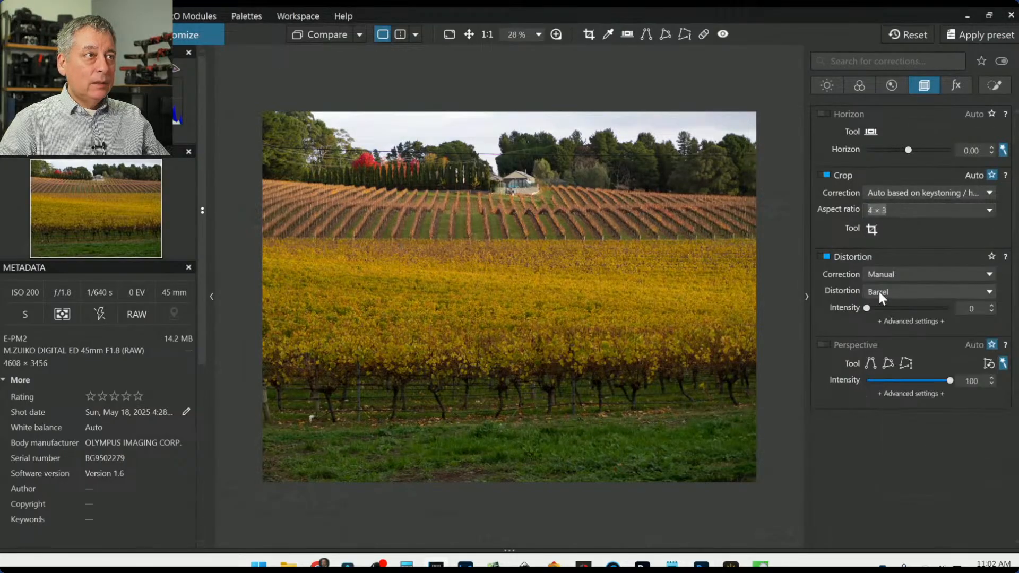
left_click(871, 234)
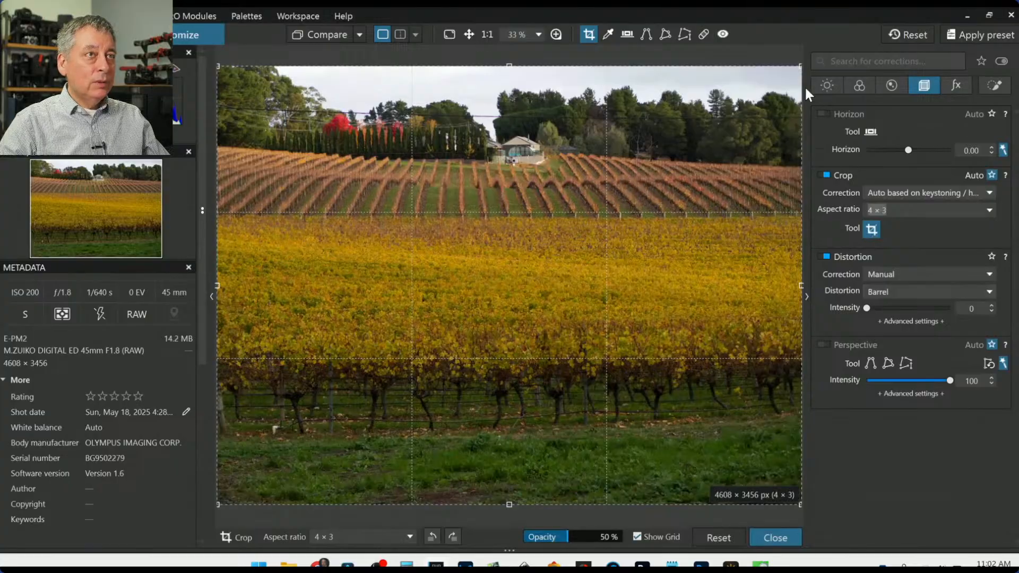
left_click_drag(800, 67, 484, 68)
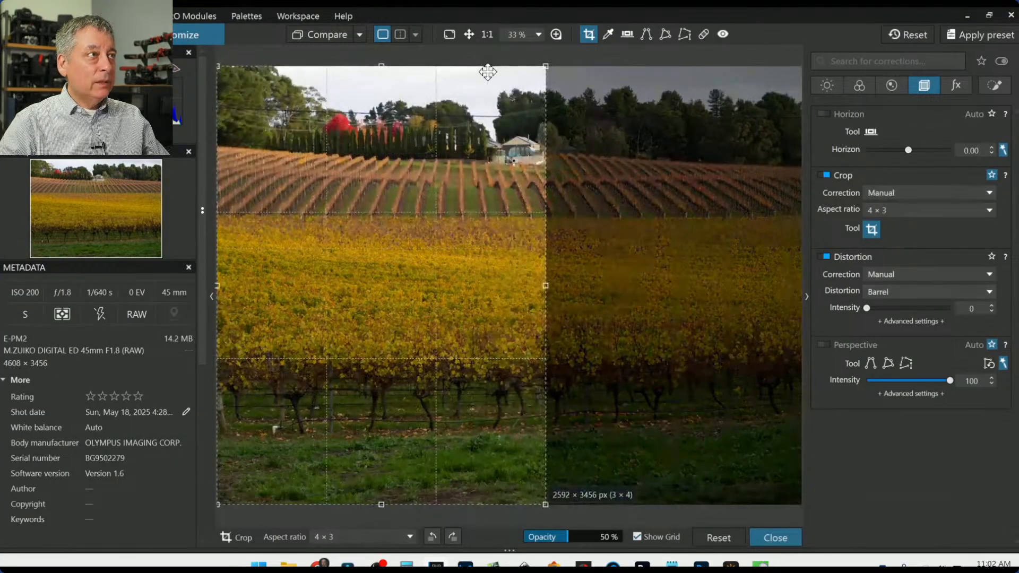
left_click_drag(432, 209, 487, 243)
mouse_move(436, 563)
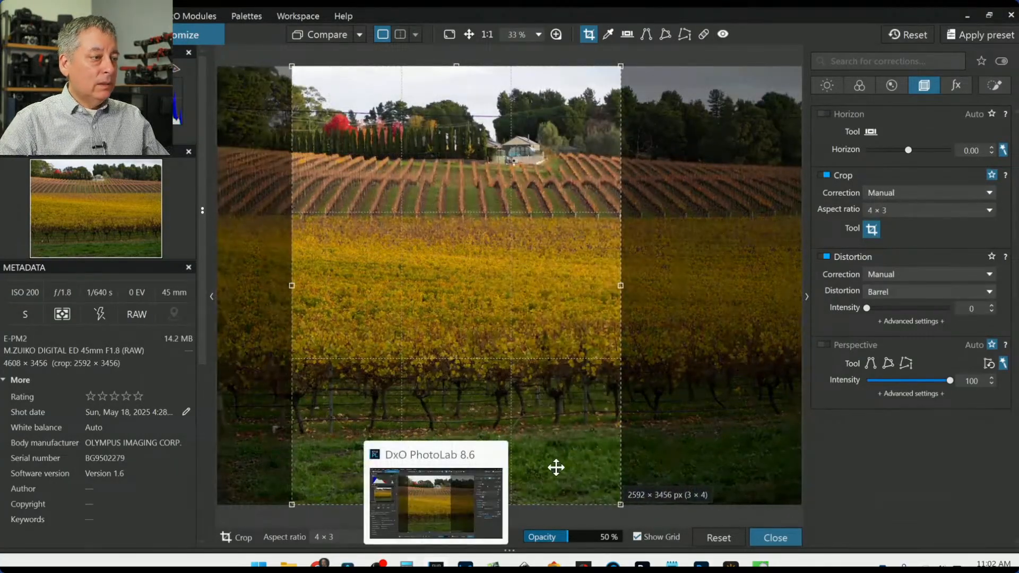
Step: Shrink the crop from below to about 2366 × 3154 px, shift it slightly left and apply it
left_click_drag(456, 503, 455, 467)
left_click_drag(473, 425, 457, 425)
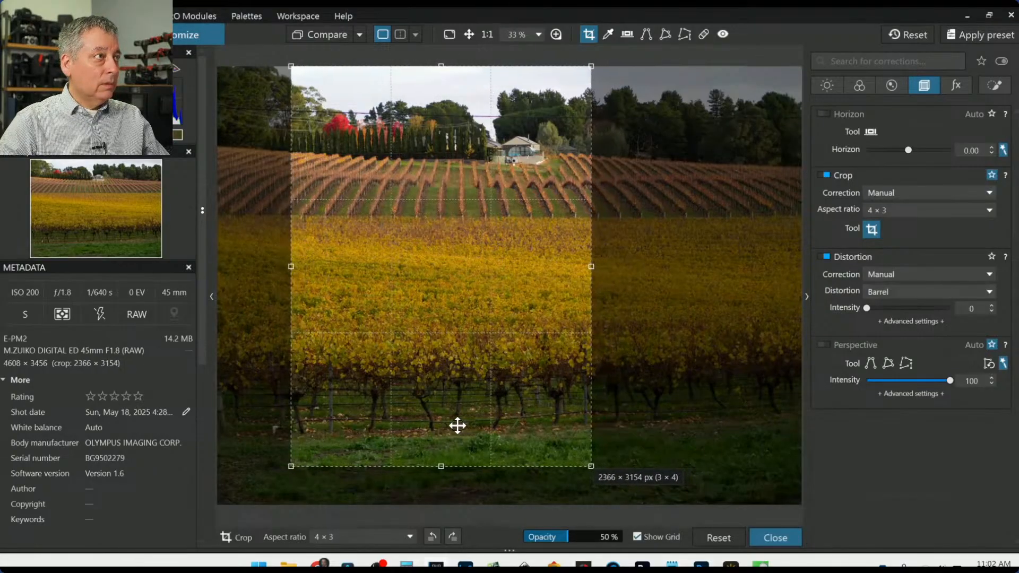
key("Return")
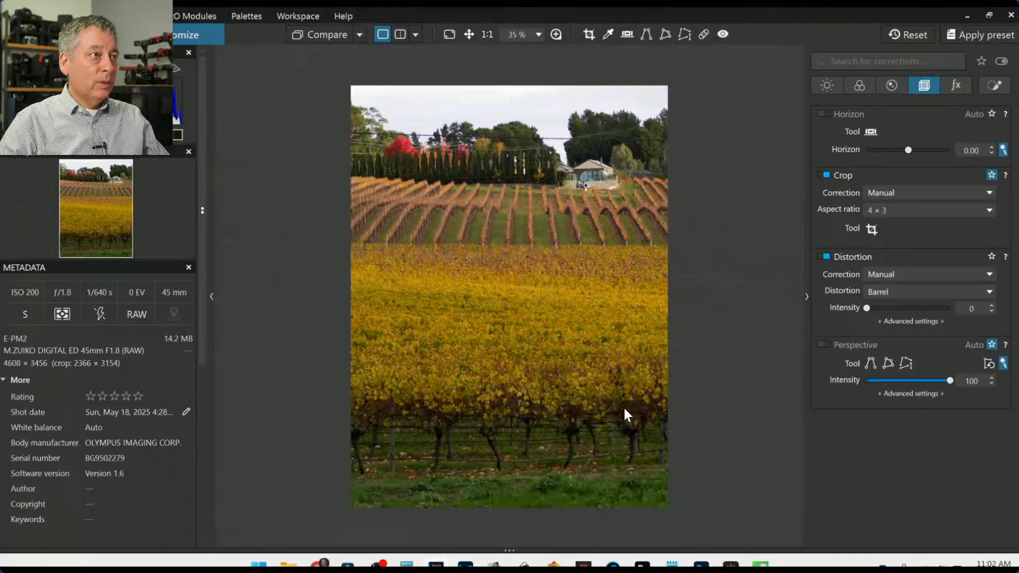
scroll(624, 409, "up", 1)
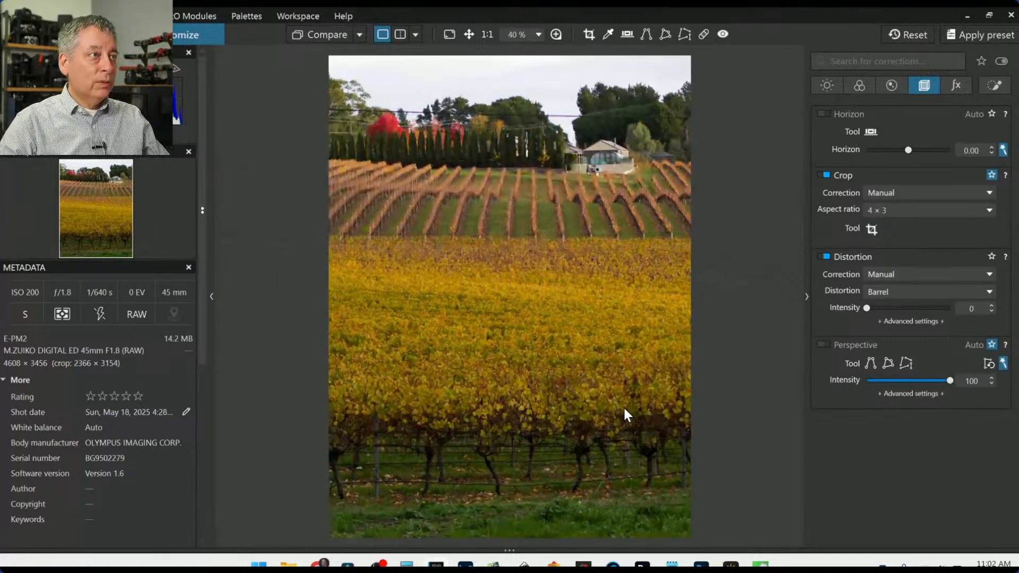
Step: Enable DxO Smart Lighting in Uniform, Slight mode at intensity 25 and compare the photo with its unedited version
left_click(826, 88)
left_click(825, 173)
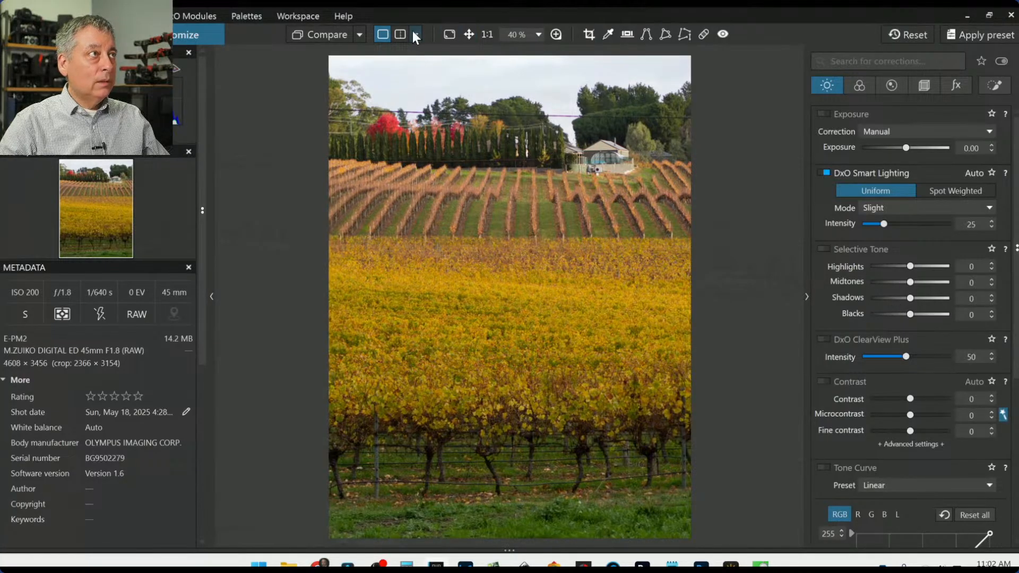
left_click(314, 32)
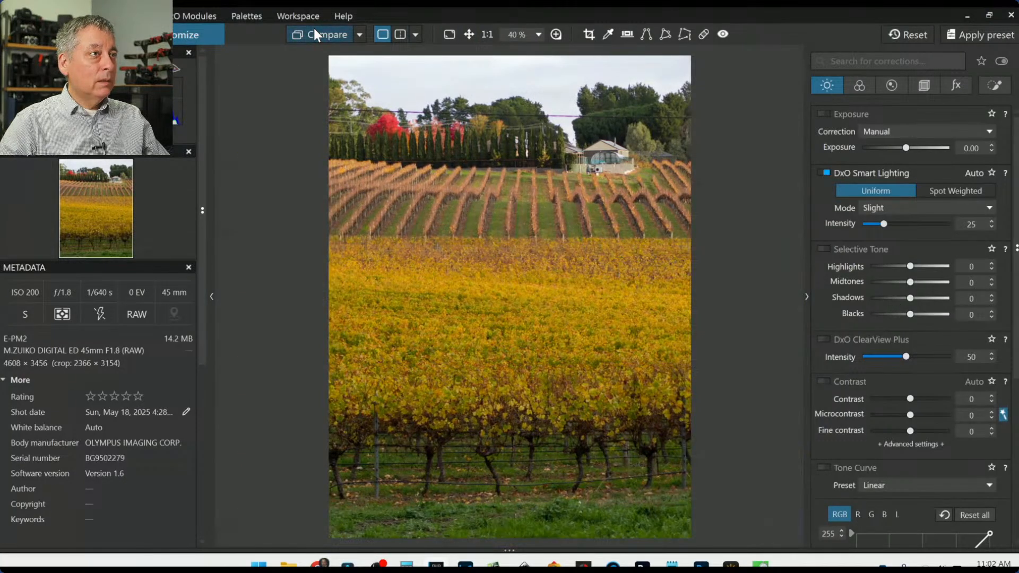
left_click(314, 32)
Step: Add a local adjustment control line over the sky, fading down into the upper vine rows
scroll(616, 231, "down", 1)
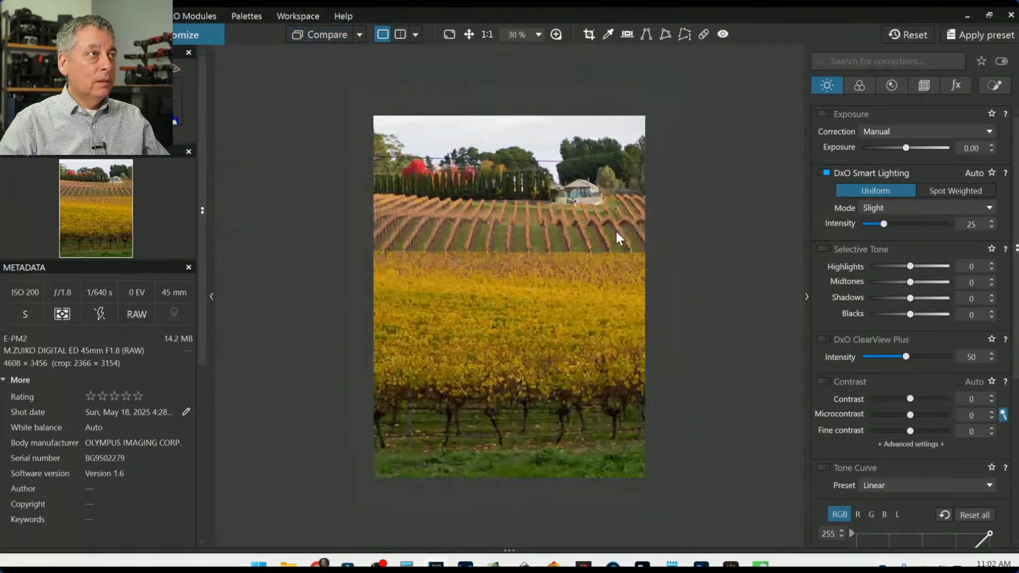
left_click(987, 87)
left_click(866, 134)
left_click_drag(547, 133, 547, 214)
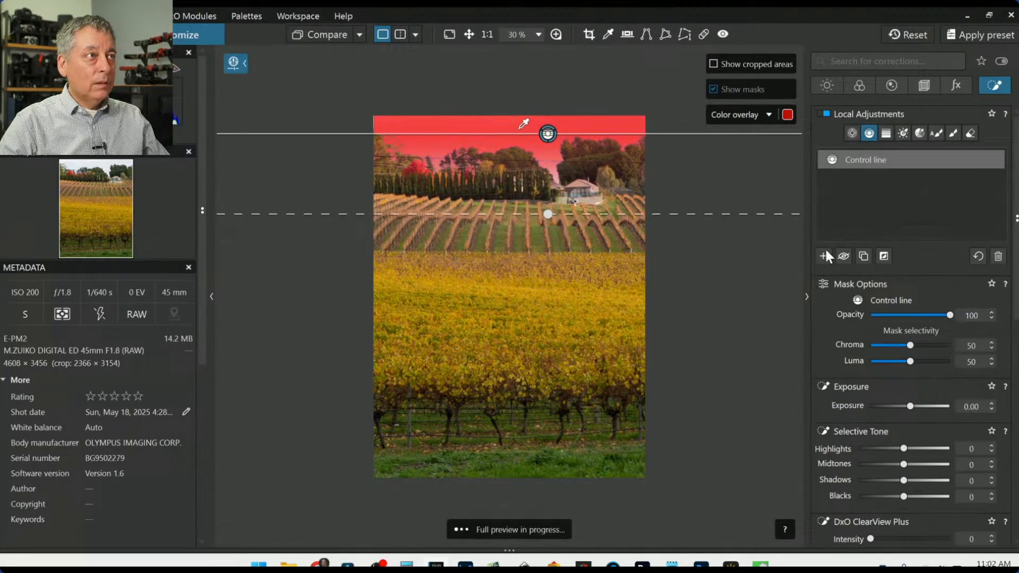
Step: Set the sky control line's highlights to -12, ClearView Plus intensity to 70 and microcontrast to 26
left_click_drag(893, 449, 899, 447)
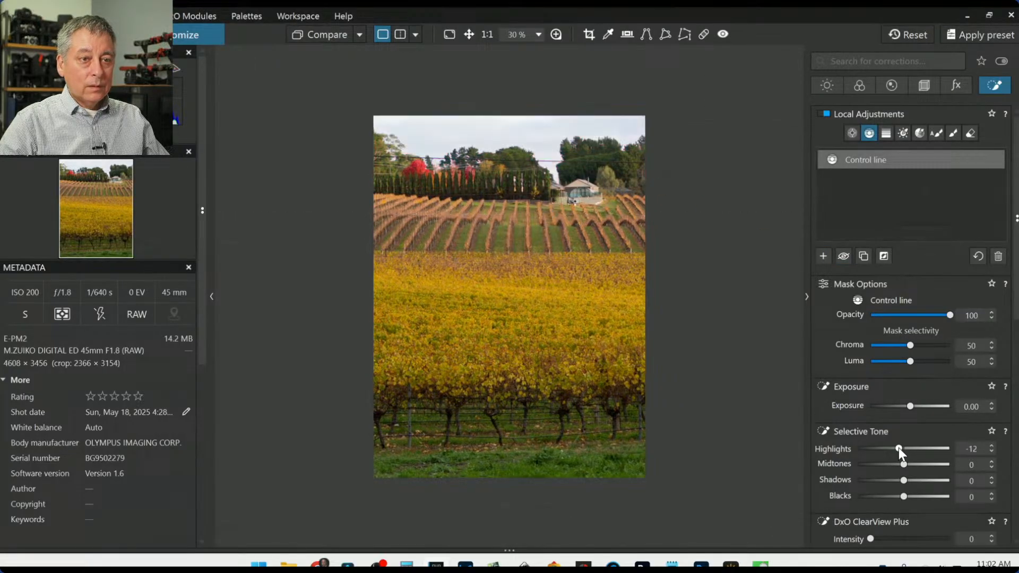
scroll(848, 427, "down", 2)
left_click(924, 411)
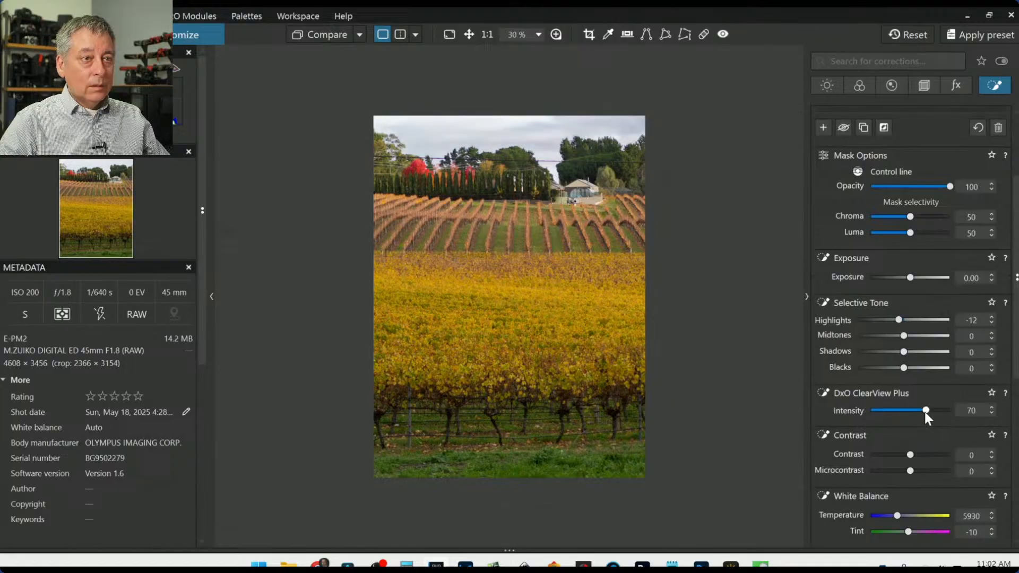
left_click(920, 470)
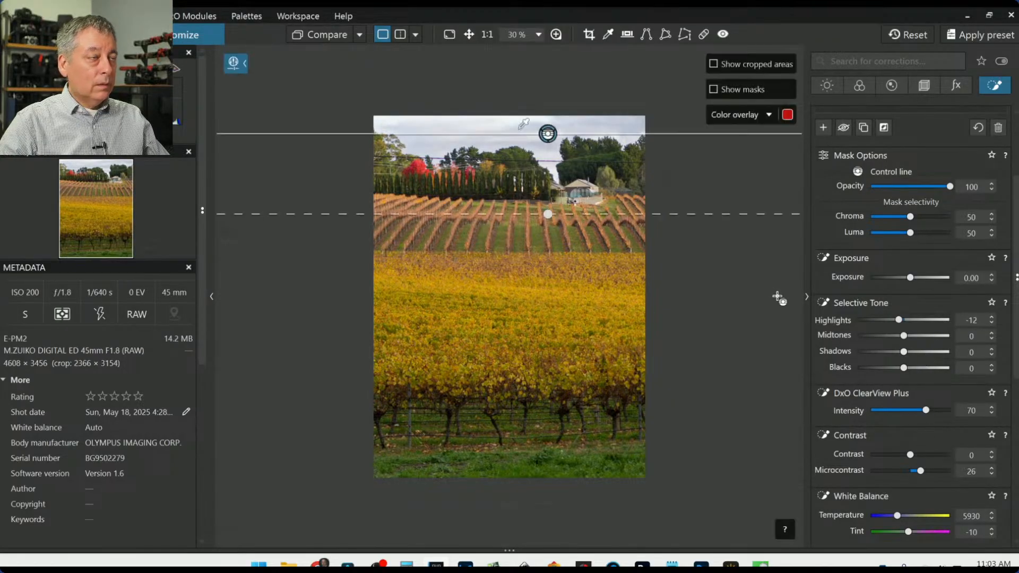
Step: Add a new mask with a control point on the house, setting its exposure to 0.64 and microcontrast to 42
scroll(772, 296, "up", 1)
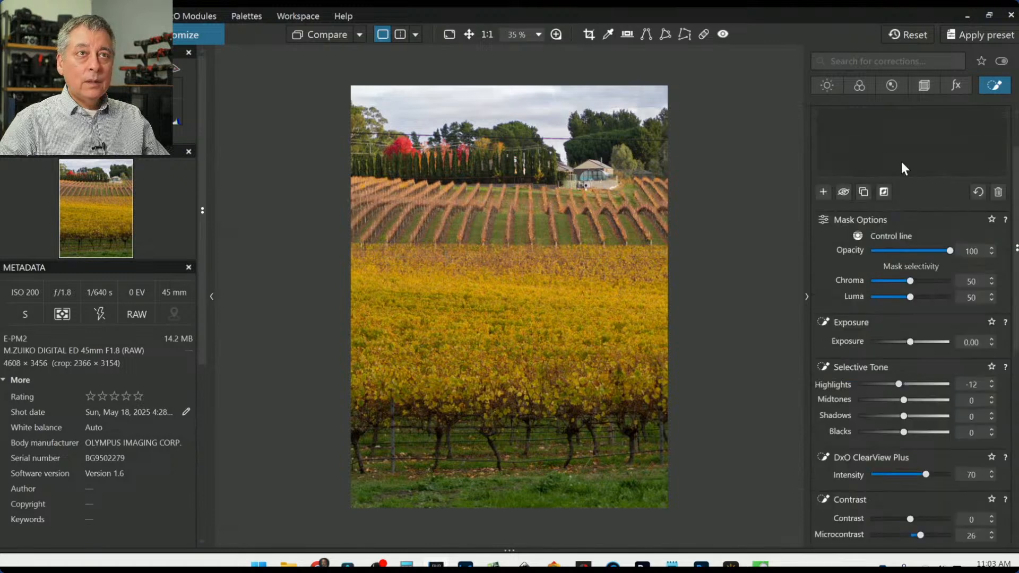
scroll(870, 203, "up", 3)
left_click(824, 243)
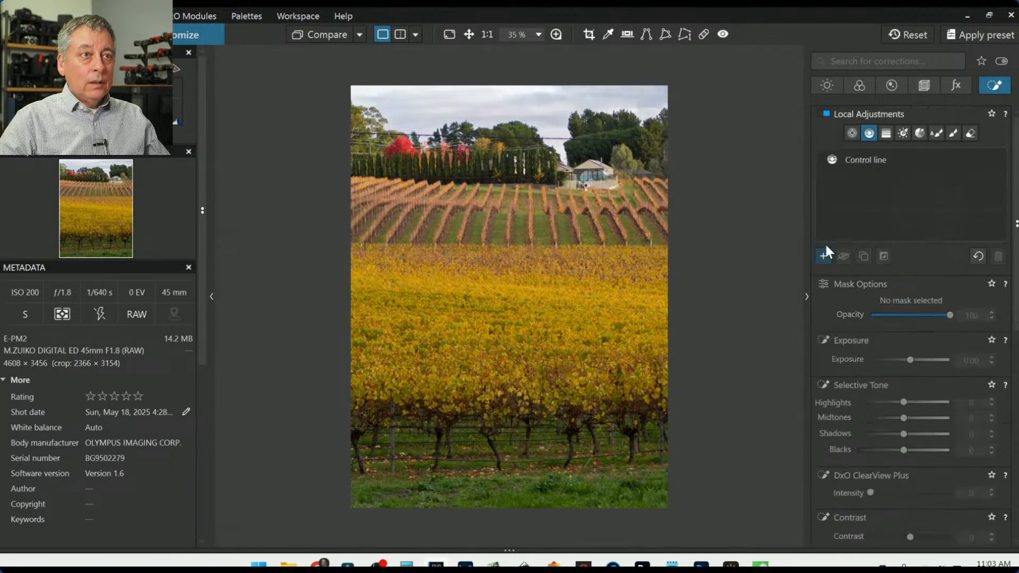
left_click(852, 133)
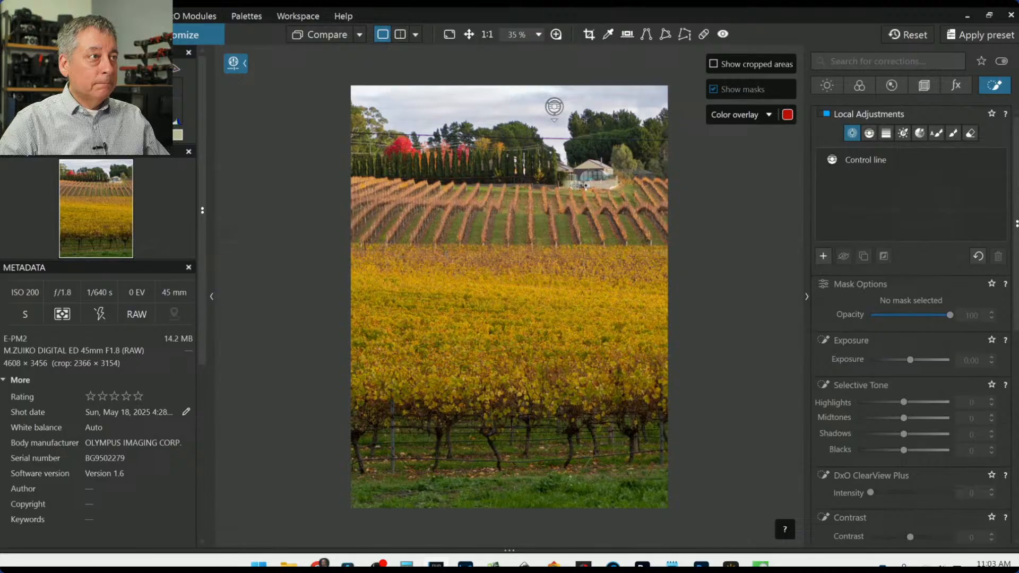
left_click(578, 184)
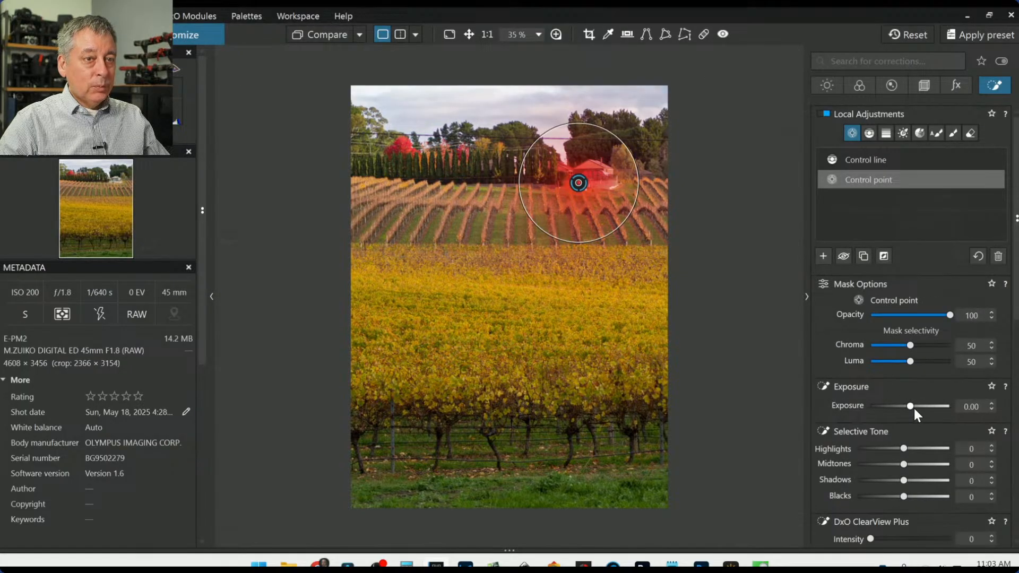
left_click_drag(911, 406, 916, 407)
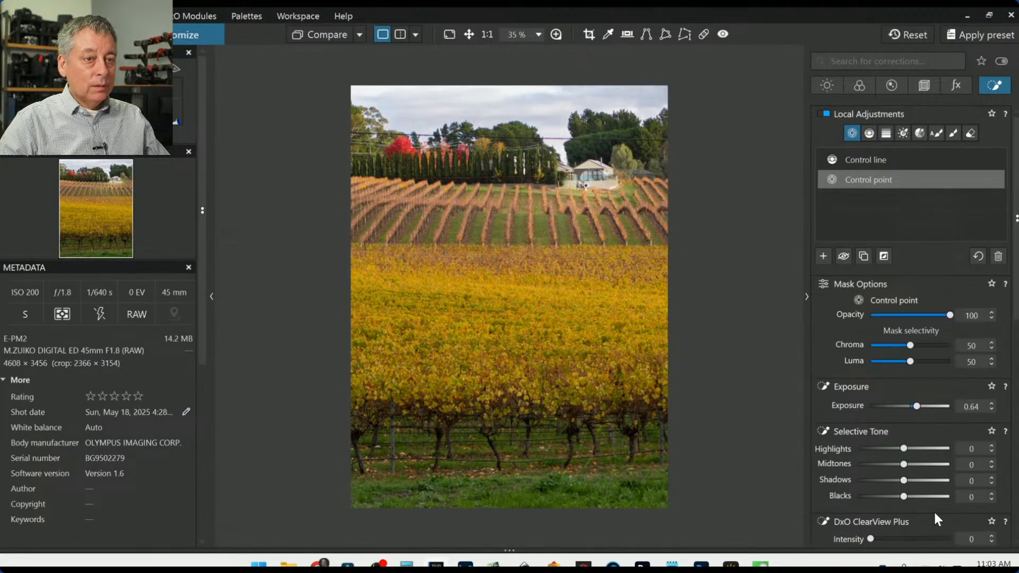
scroll(934, 514, "down", 2)
left_click(927, 535)
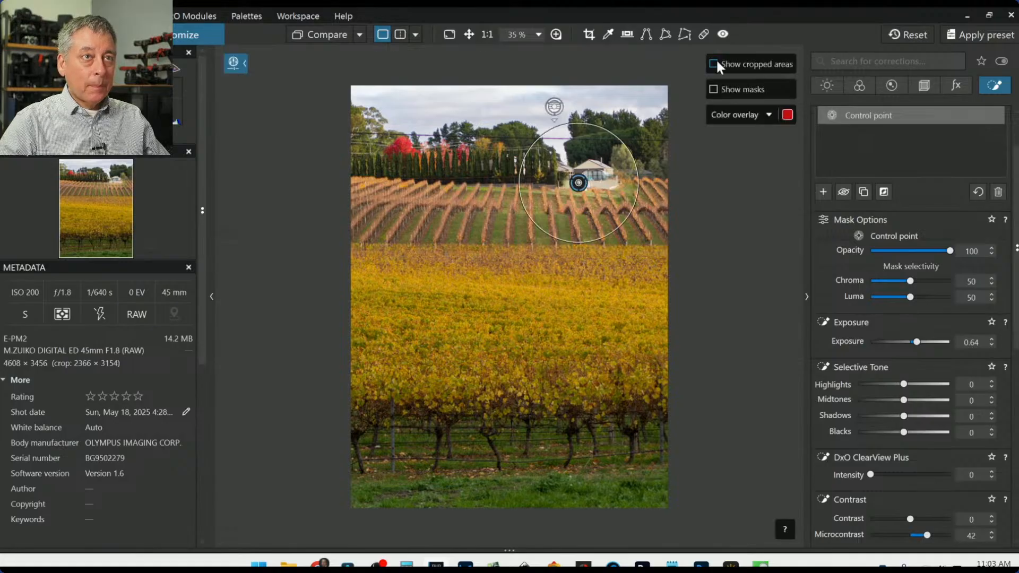
Step: Tighten the portrait crop from below to about 1735 × 2313 px, excluding the vine trunks and foreground grass
left_click(588, 33)
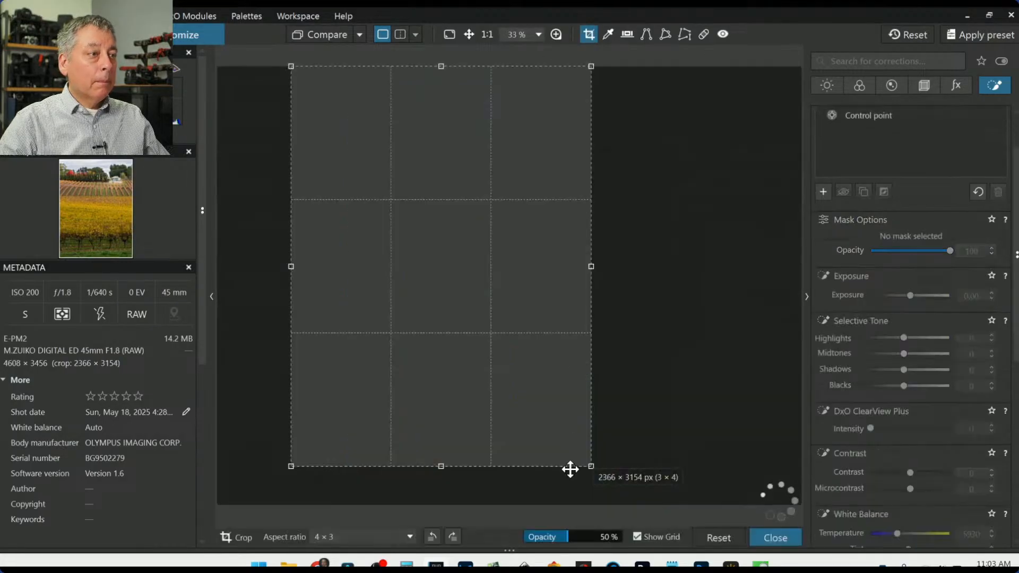
left_click_drag(437, 464, 430, 357)
key("Return")
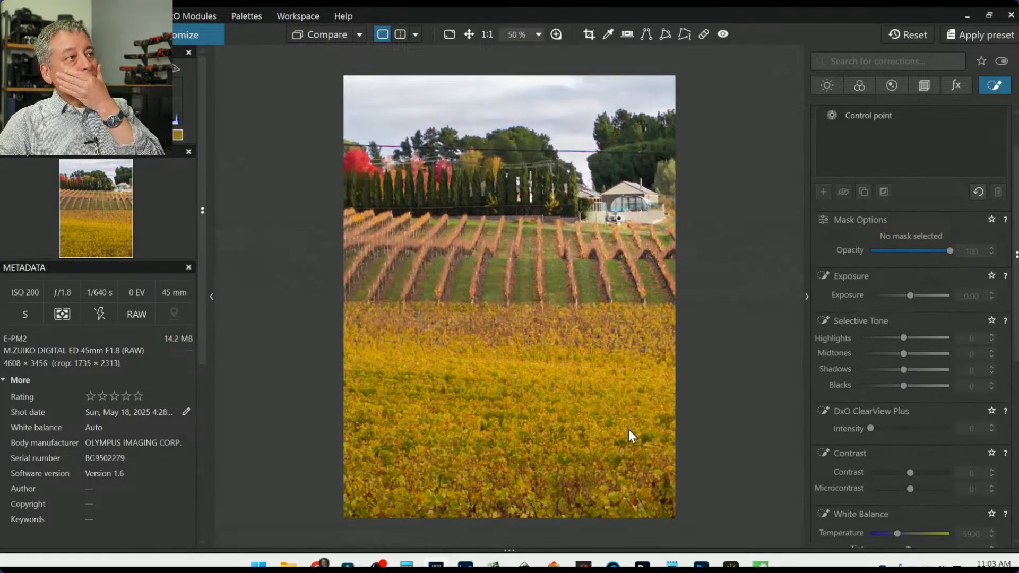
Step: Enlarge the vineyard photo's portrait crop to about 1811 × 2415 px and shift it slightly towards the left of the scene
scroll(862, 244, "up", 1)
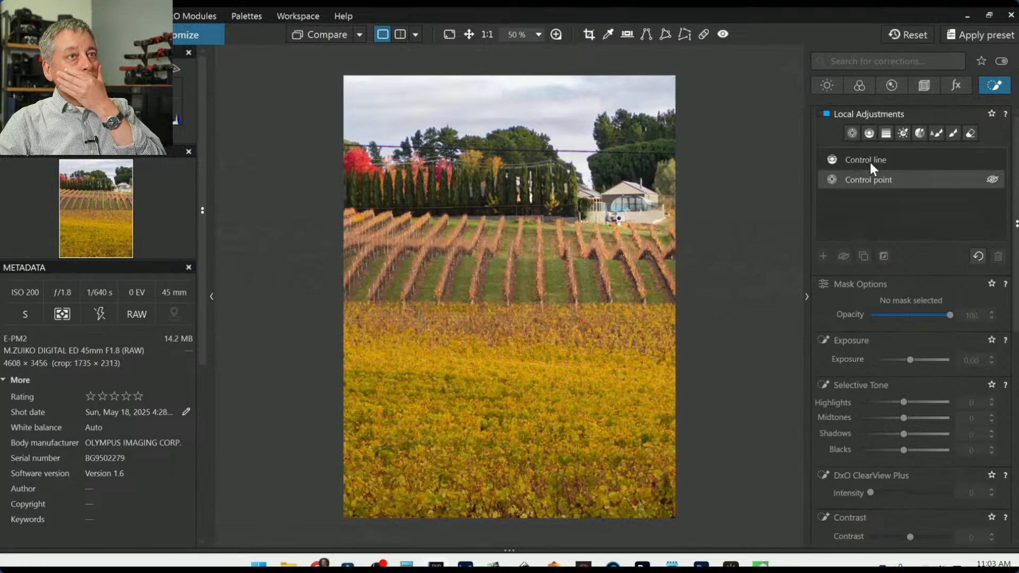
left_click(921, 87)
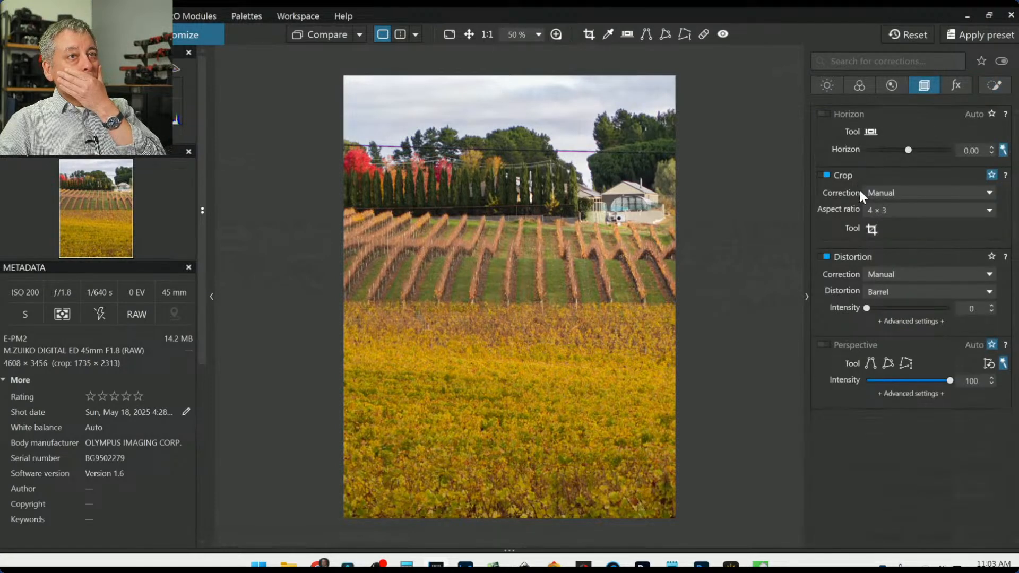
left_click(870, 232)
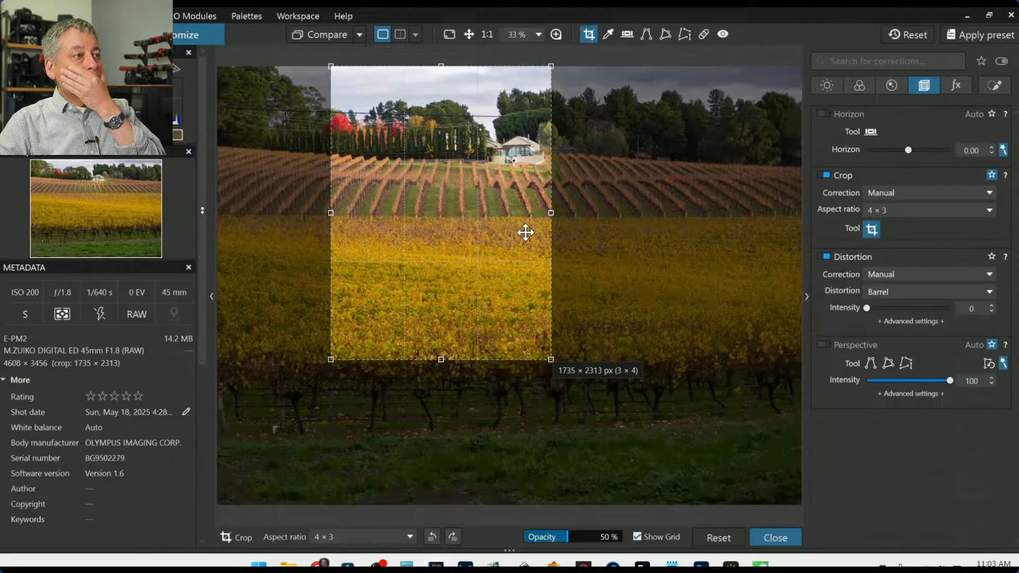
left_click_drag(441, 359, 442, 370)
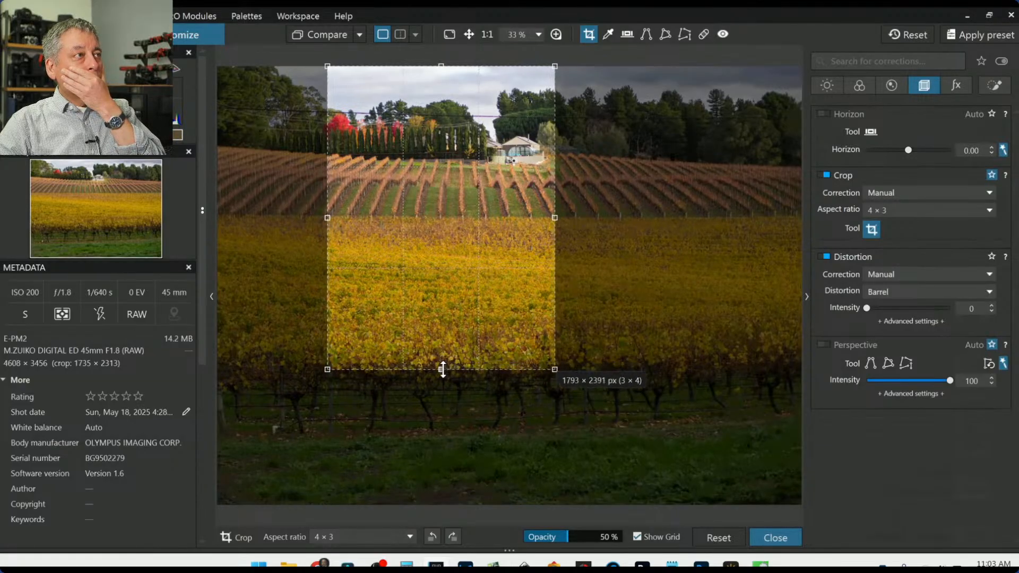
left_click_drag(451, 326, 440, 327)
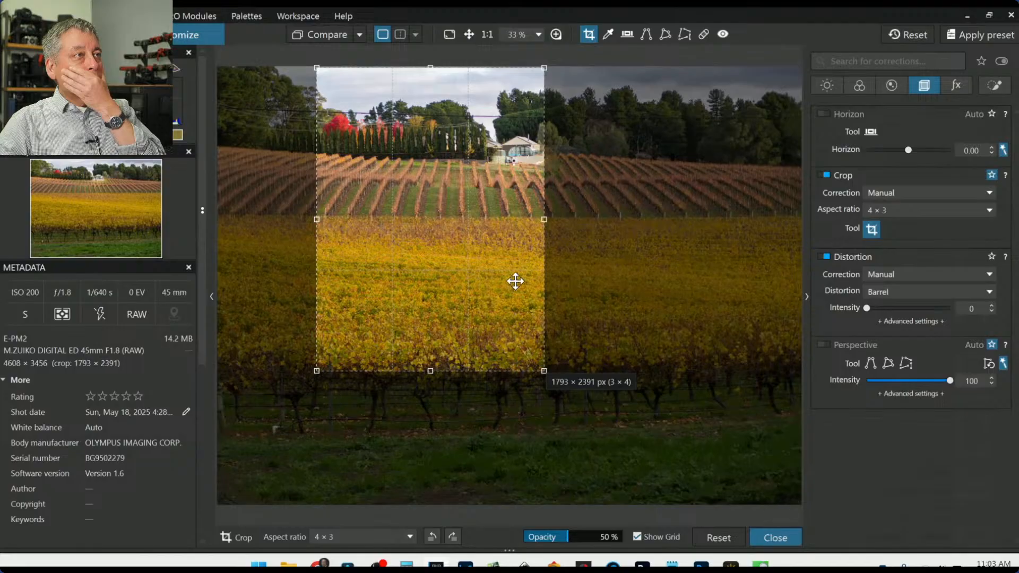
left_click_drag(545, 220, 546, 219)
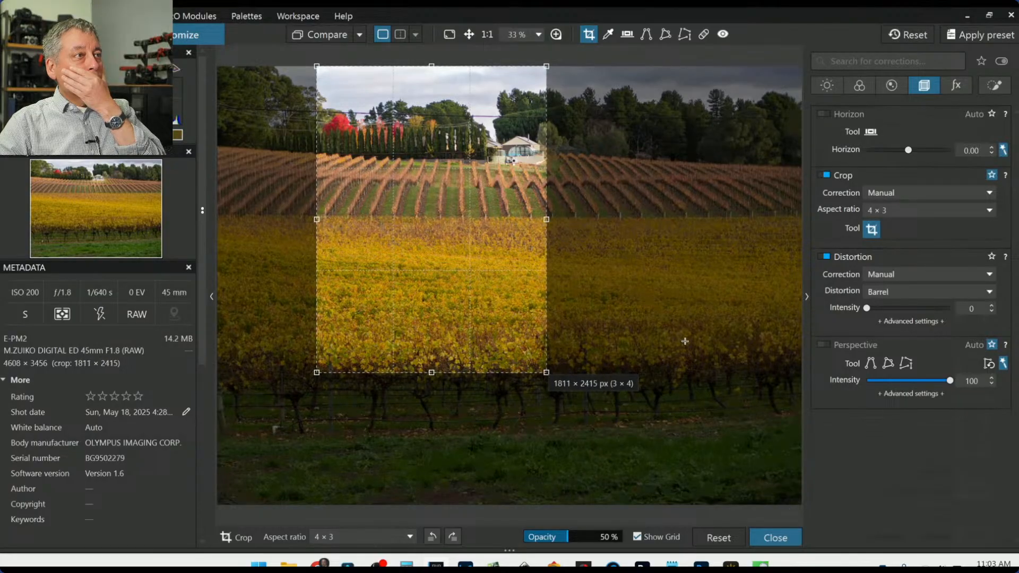
key("Return")
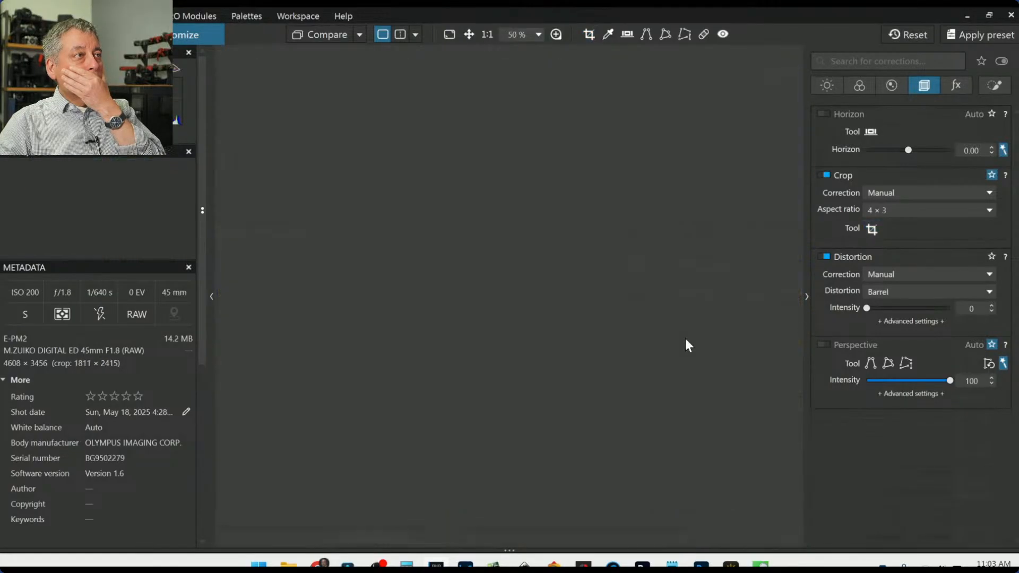
scroll(532, 375, "down", 1)
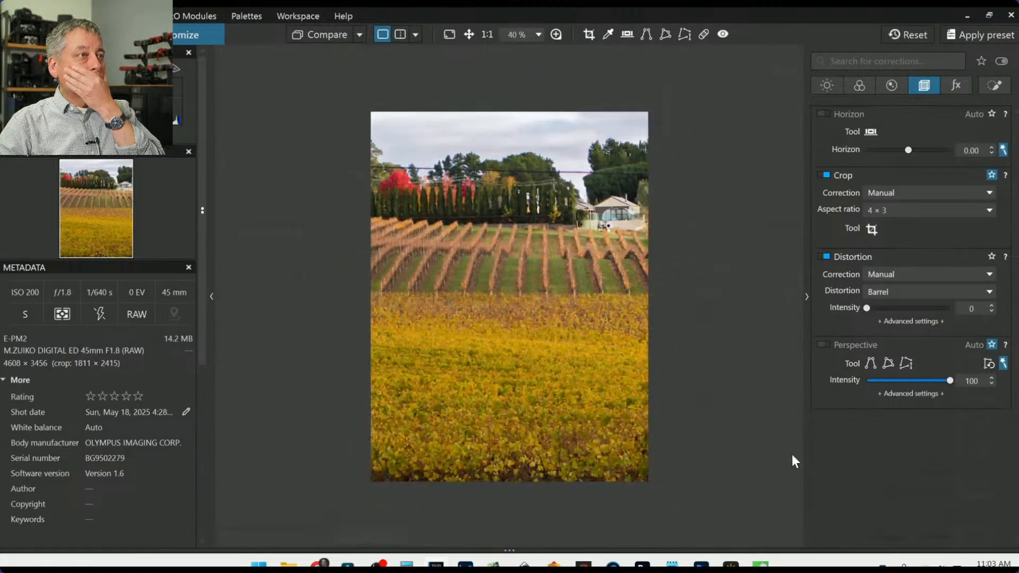
Step: Widen the vineyard crop into a 4 × 3 landscape of about 3204 × 2403 px, still excluding the vine trunks and foreground grass
left_click(871, 230)
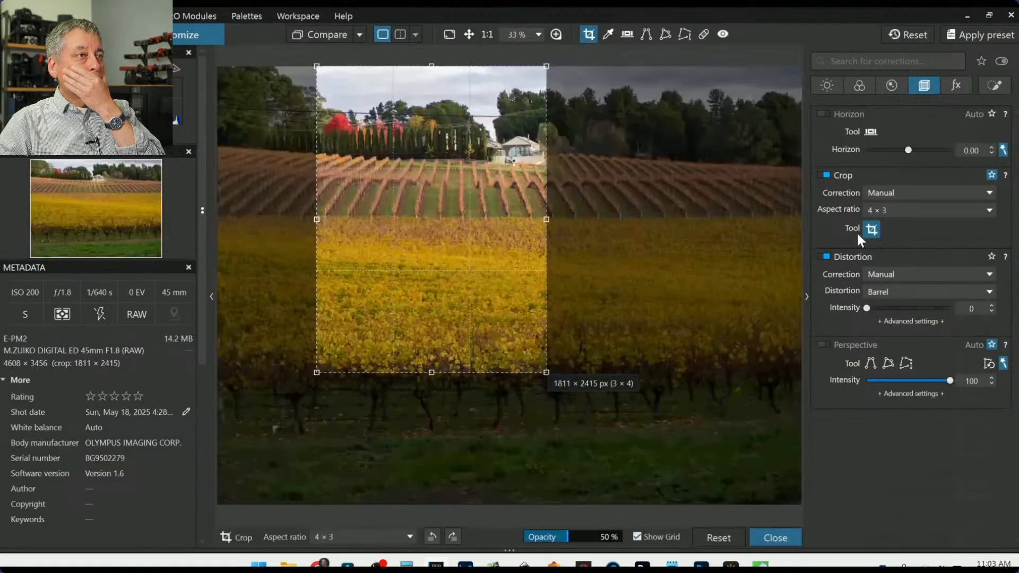
left_click_drag(545, 68, 767, 65)
left_click_drag(658, 228, 610, 225)
key("Return")
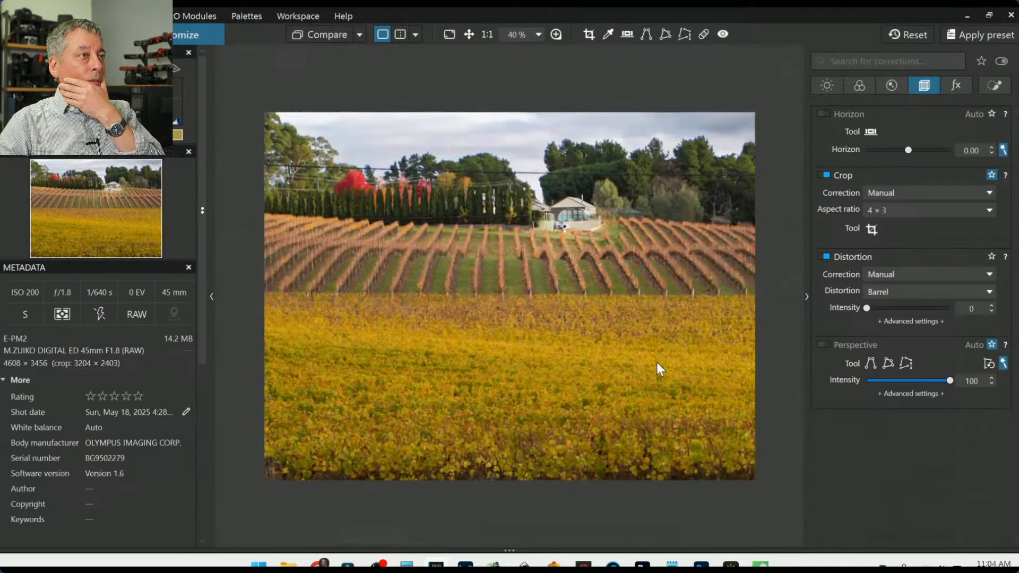
scroll(656, 362, "down", 1)
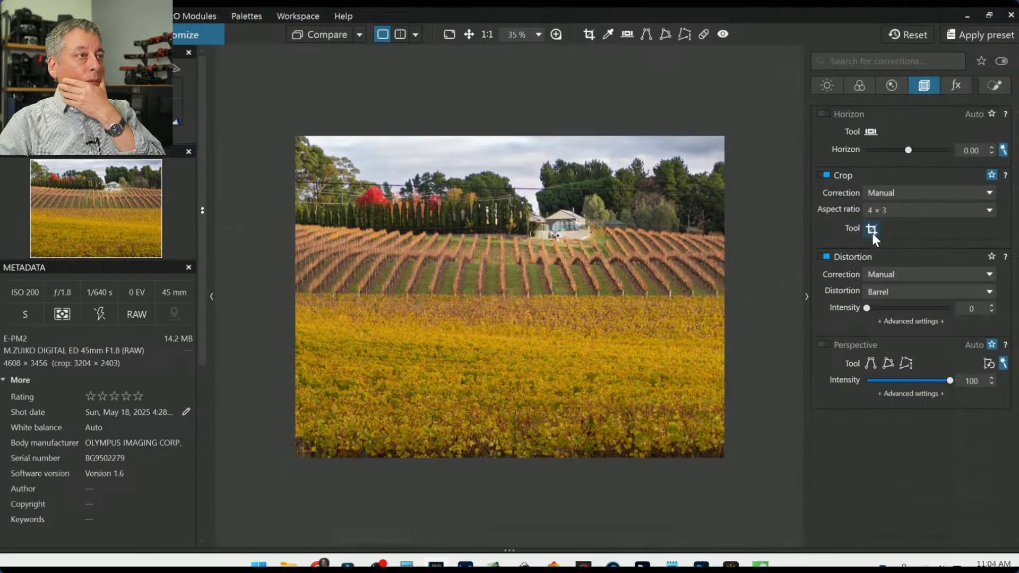
Step: Change the crop's aspect ratio to 16 × 9 and tighten it to about 3011 × 1694 px around the house and vine rows
left_click(877, 211)
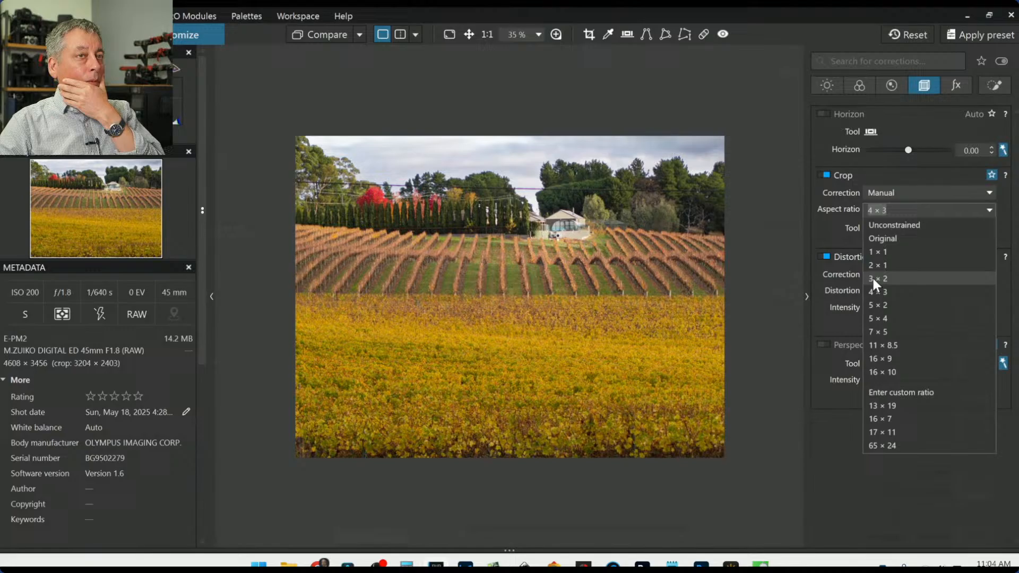
left_click(881, 359)
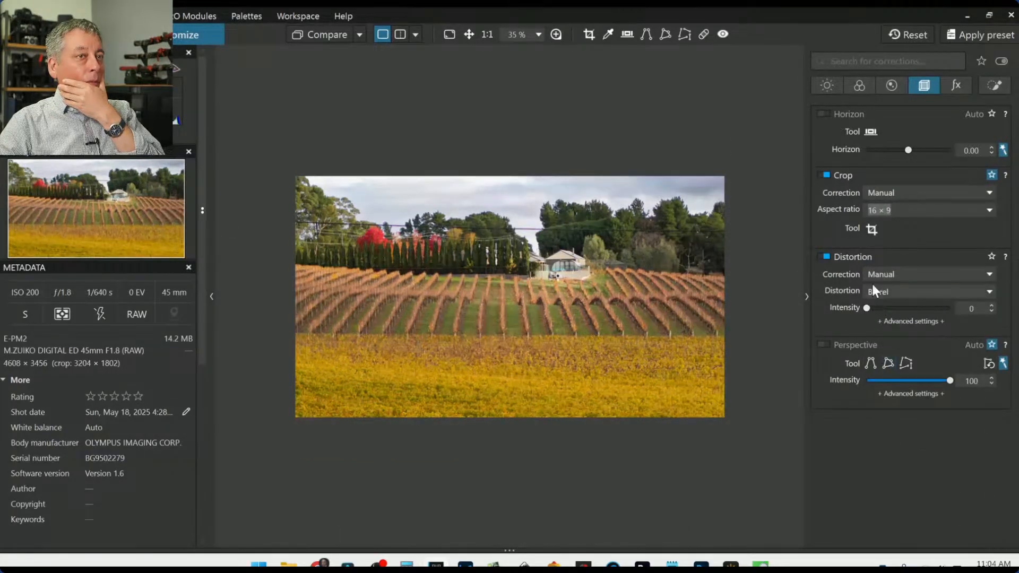
left_click(871, 229)
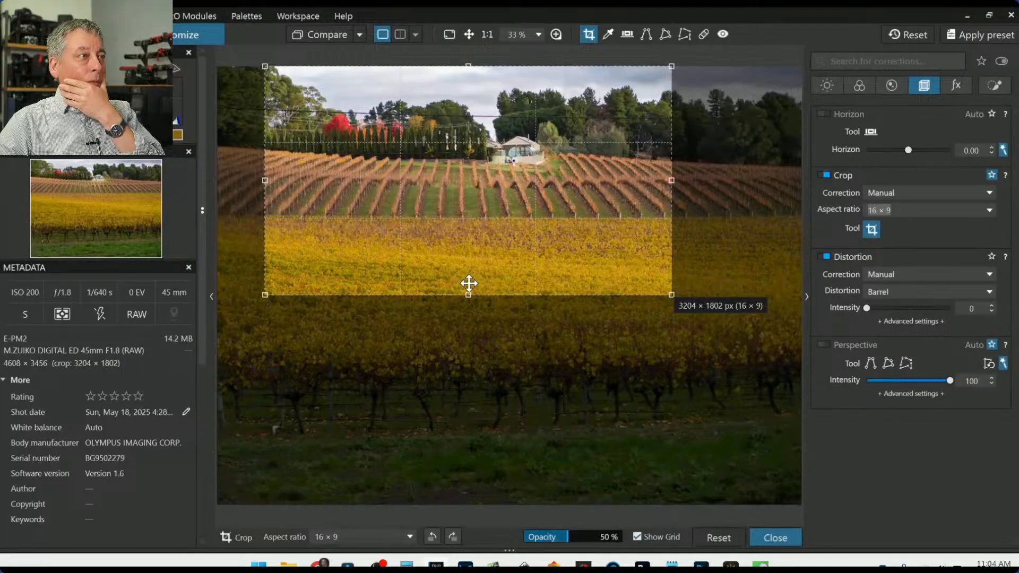
left_click_drag(469, 292, 468, 278)
left_click_drag(483, 233, 477, 236)
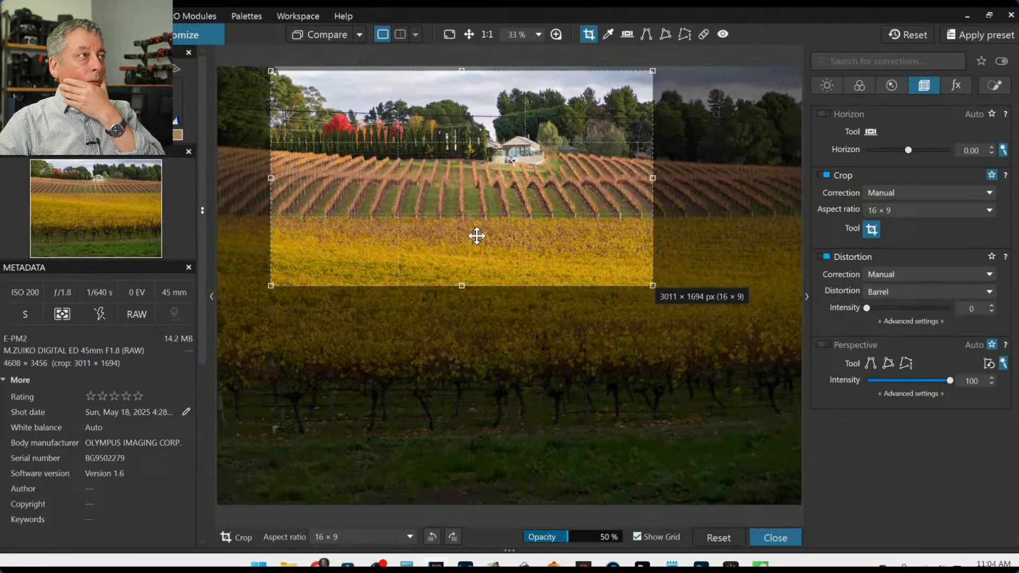
key("Return")
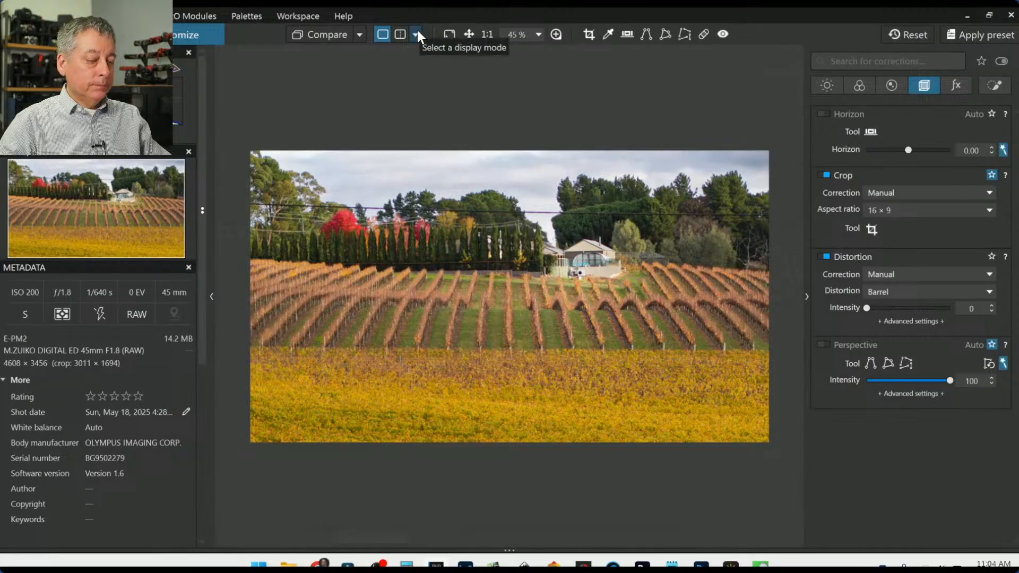
Step: Hide the side palettes and compare the edited vineyard photo with the original in split and side-by-side views
key("F9")
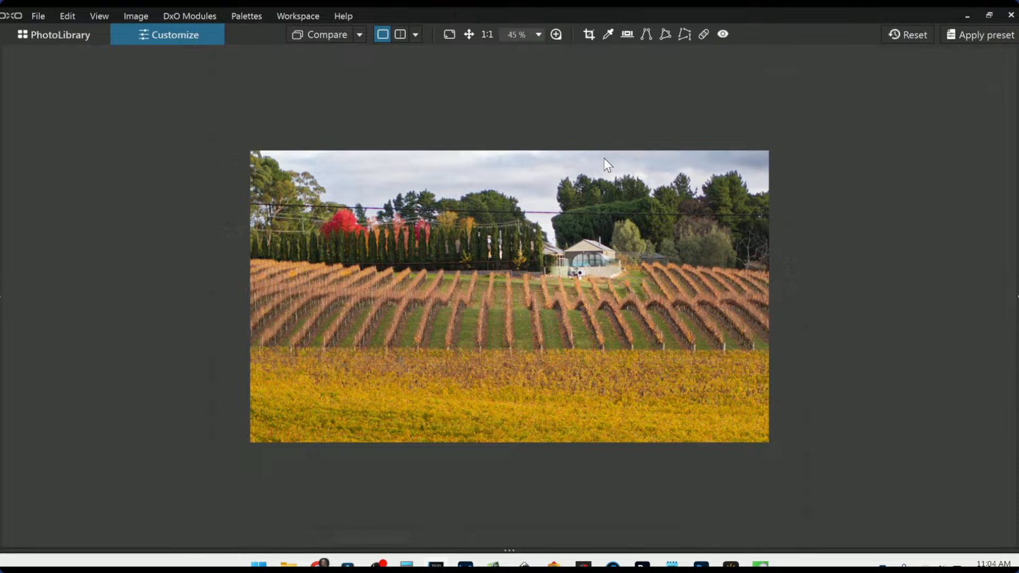
left_click(401, 36)
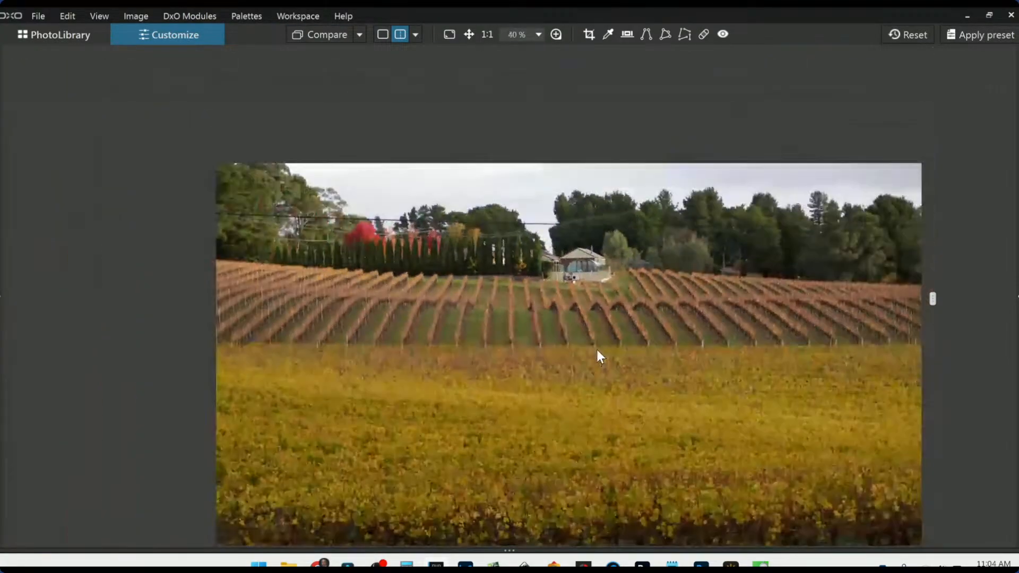
left_click(413, 35)
left_click(431, 69)
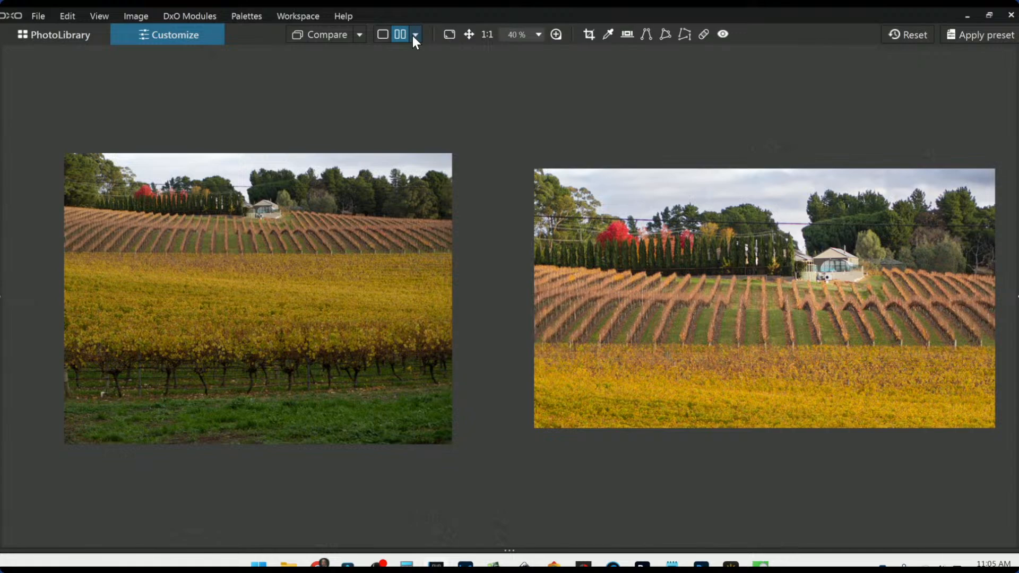
Step: Return to the single-image view and toggle between the original and the edited vineyard photo
left_click(382, 35)
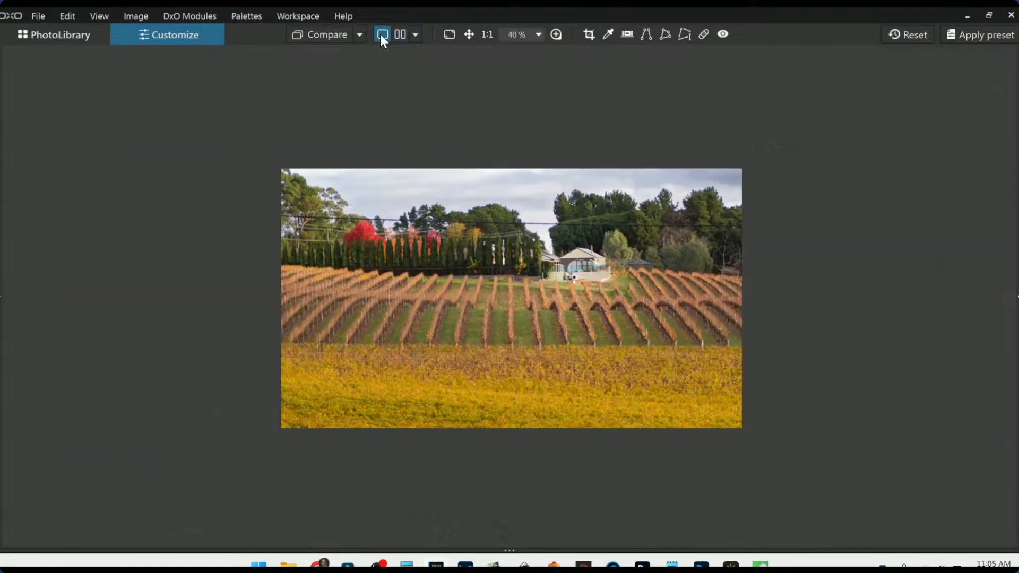
left_click(310, 34)
left_click(319, 35)
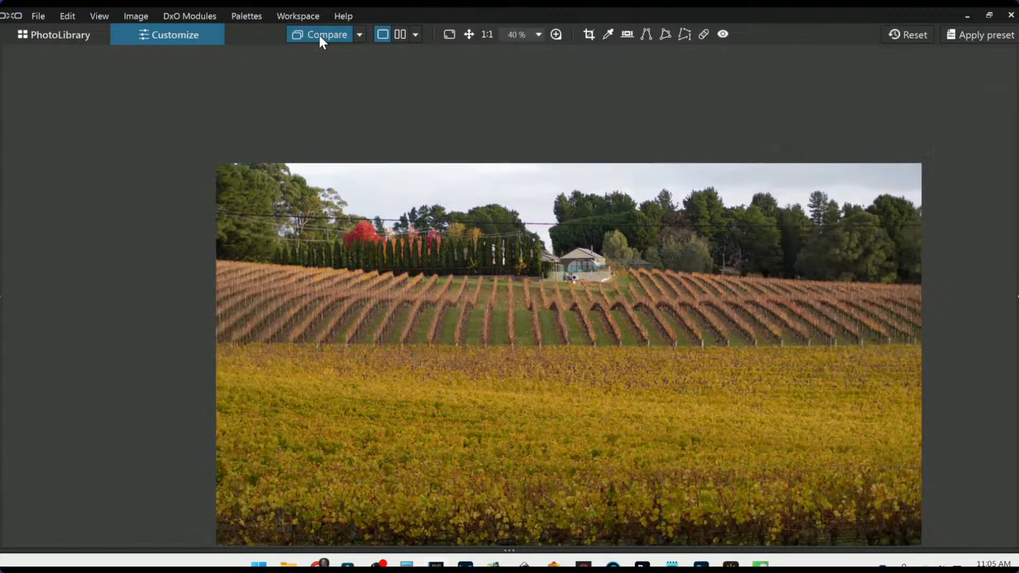
left_click(319, 36)
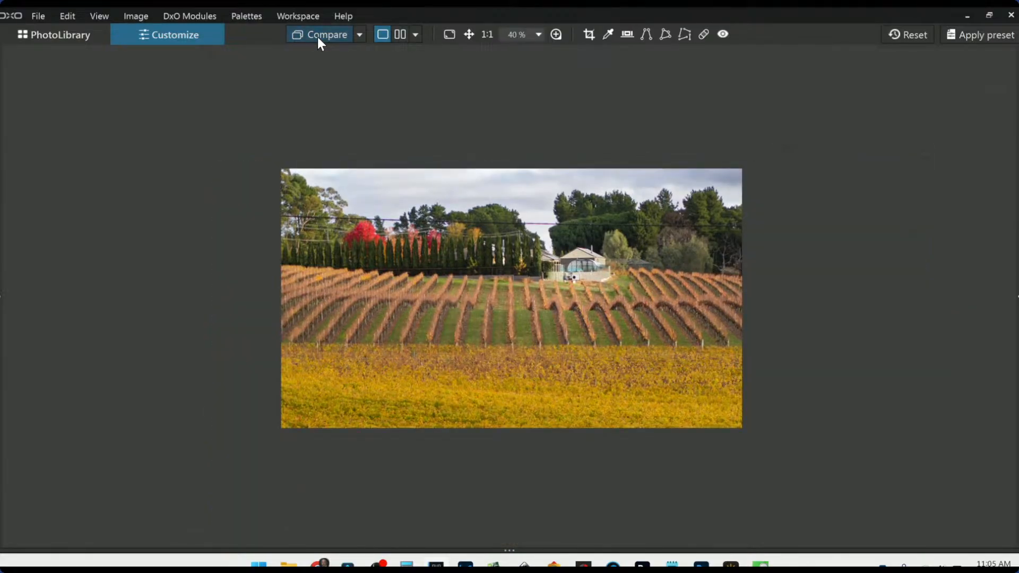
Step: Select the fox photo in the library, apply the 0000 Rob Default preset and open it for editing with the palettes shown
left_click(86, 34)
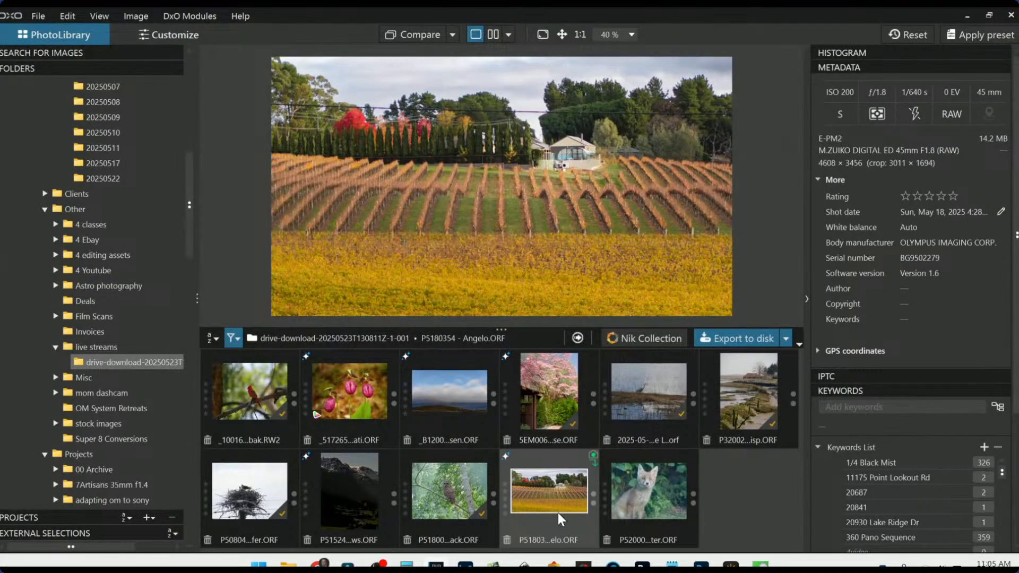
left_click(677, 511)
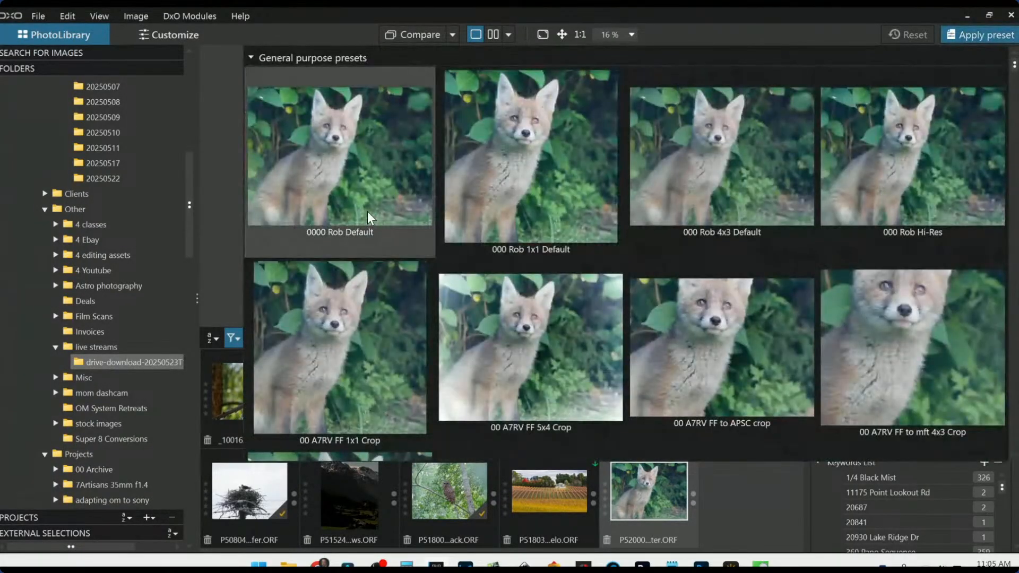
left_click(368, 215)
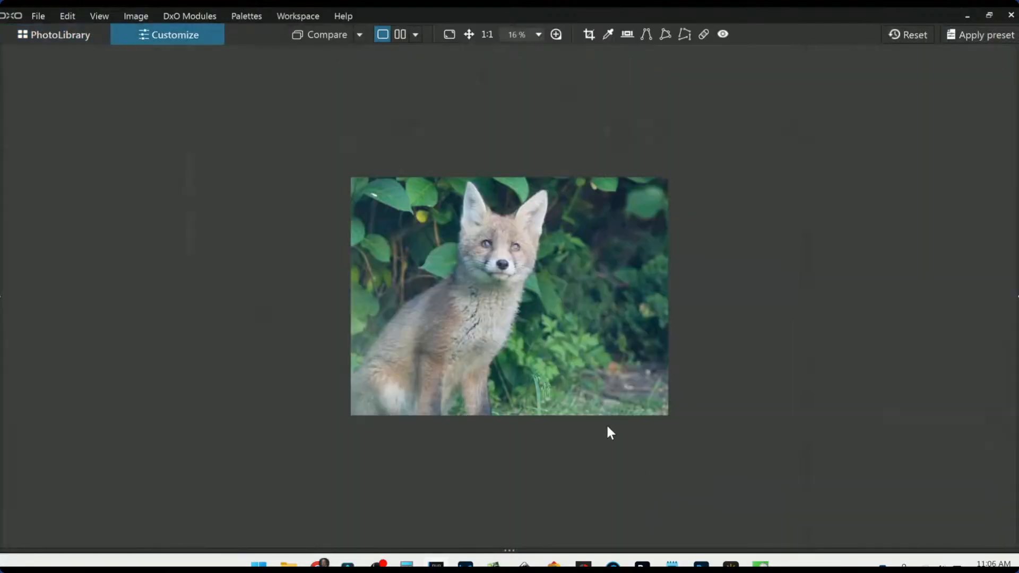
scroll(565, 384, "up", 3)
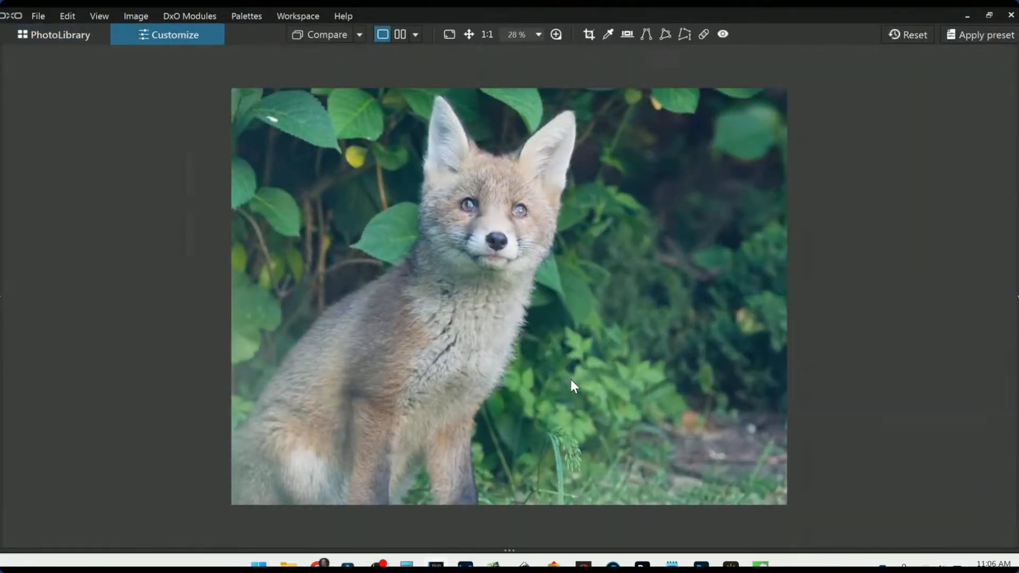
scroll(571, 381, "down", 1)
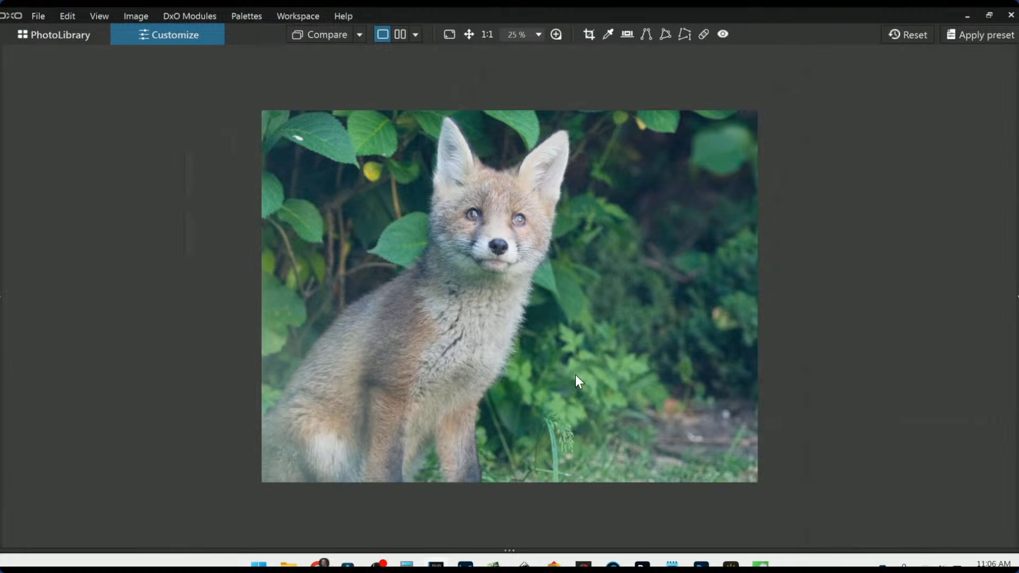
key("F9")
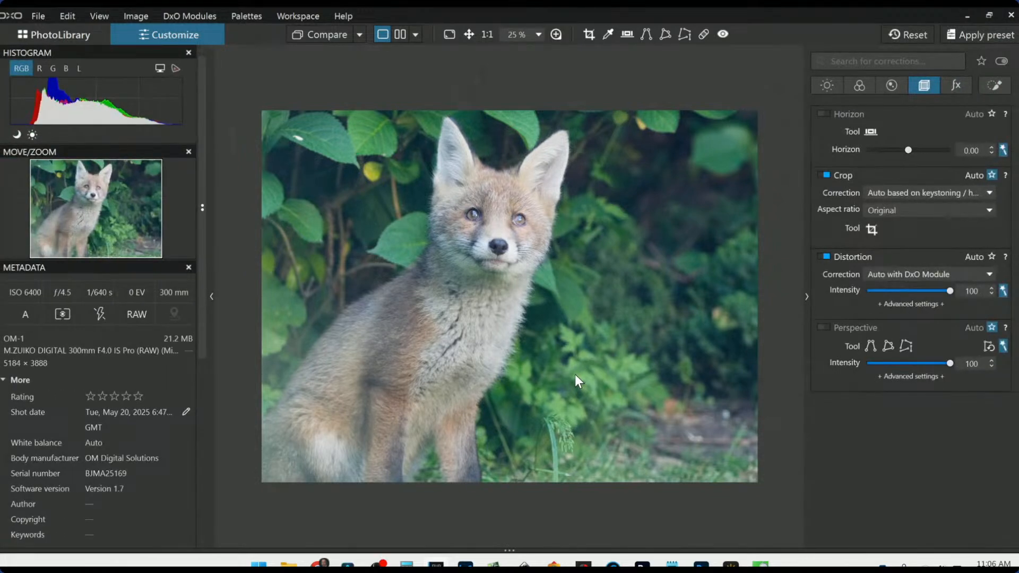
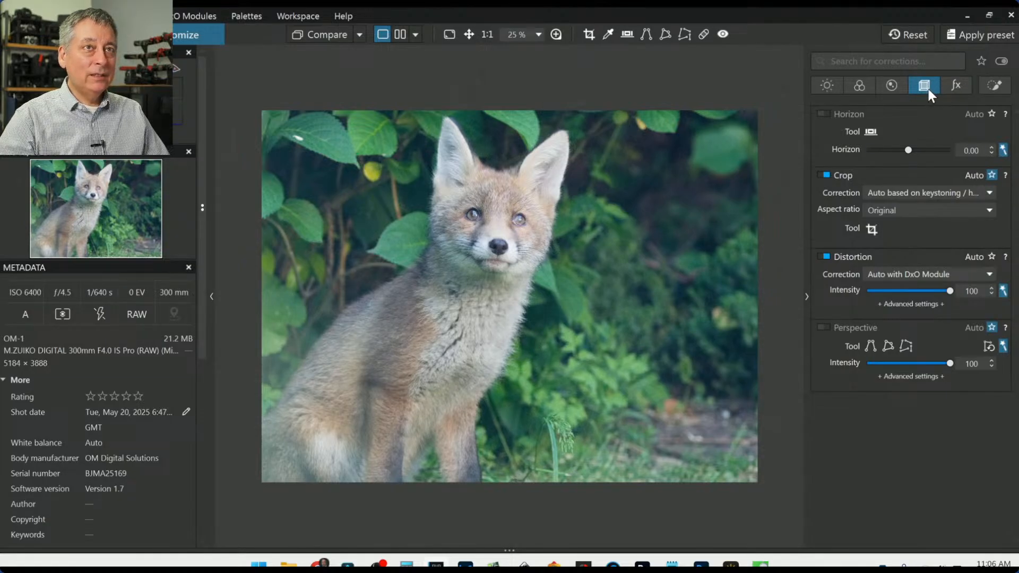
Step: Crop the fox photo to a full-height portrait of about 2916 × 3888 px centred on the fox and set the horizon to -0.40
left_click(593, 34)
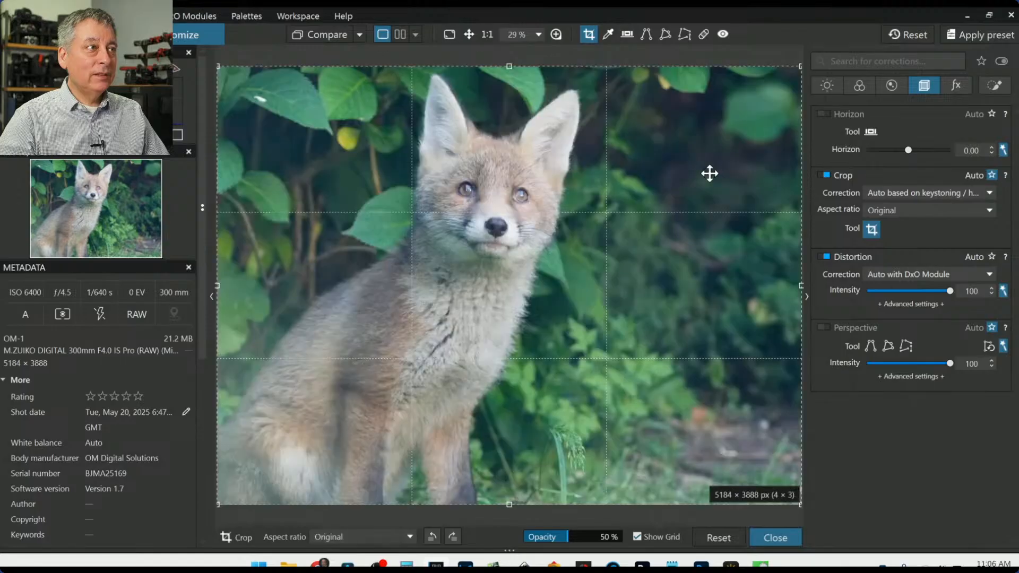
left_click_drag(799, 69, 546, 66)
left_click_drag(443, 247, 543, 246)
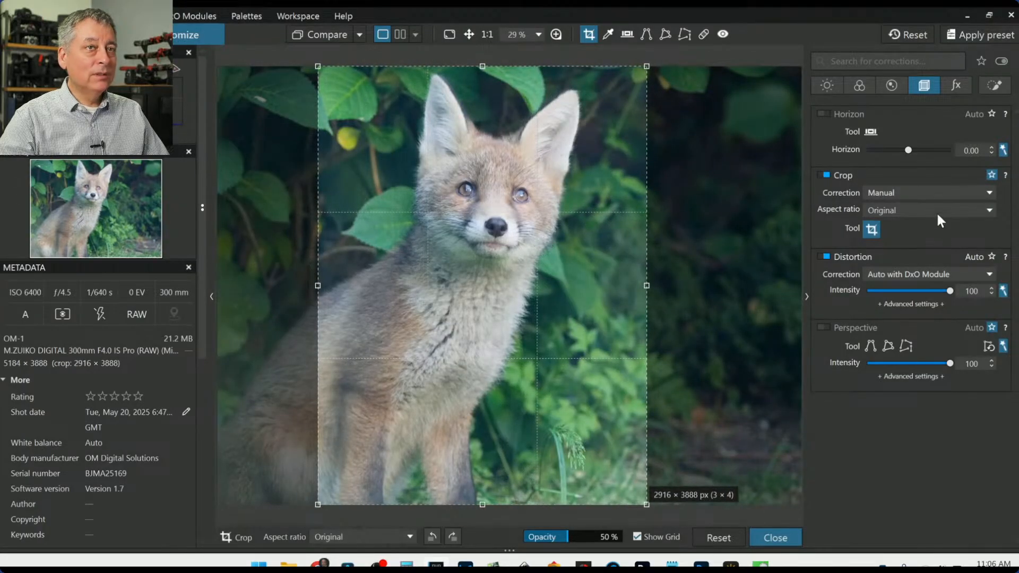
left_click_drag(909, 152, 906, 152)
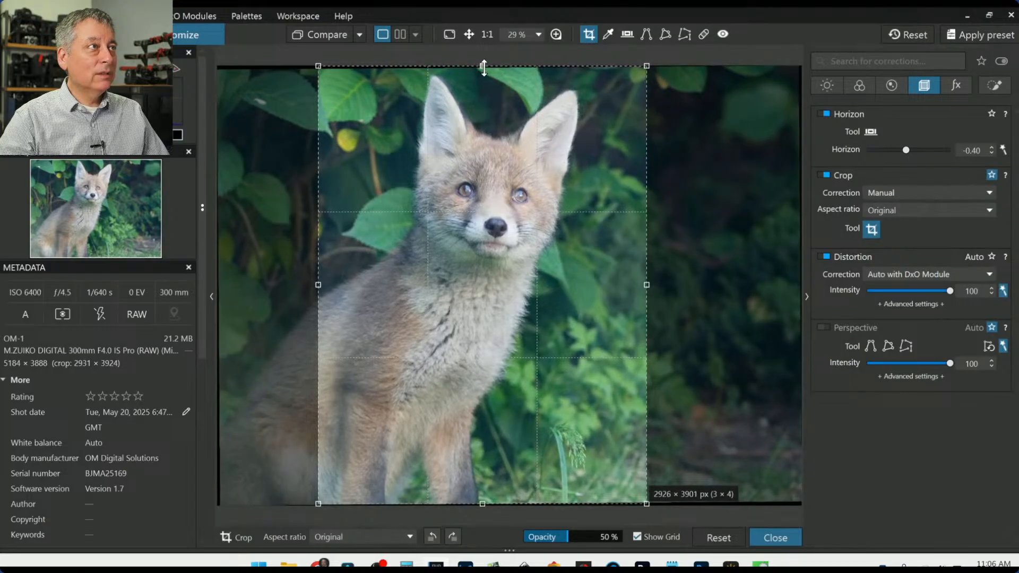
Step: Tighten the portrait crop from above and below to about 2268 × 3024 px around the fox's head and chest
left_click_drag(486, 66, 491, 113)
left_click_drag(482, 503, 488, 452)
left_click_drag(523, 408, 539, 391)
key("Return")
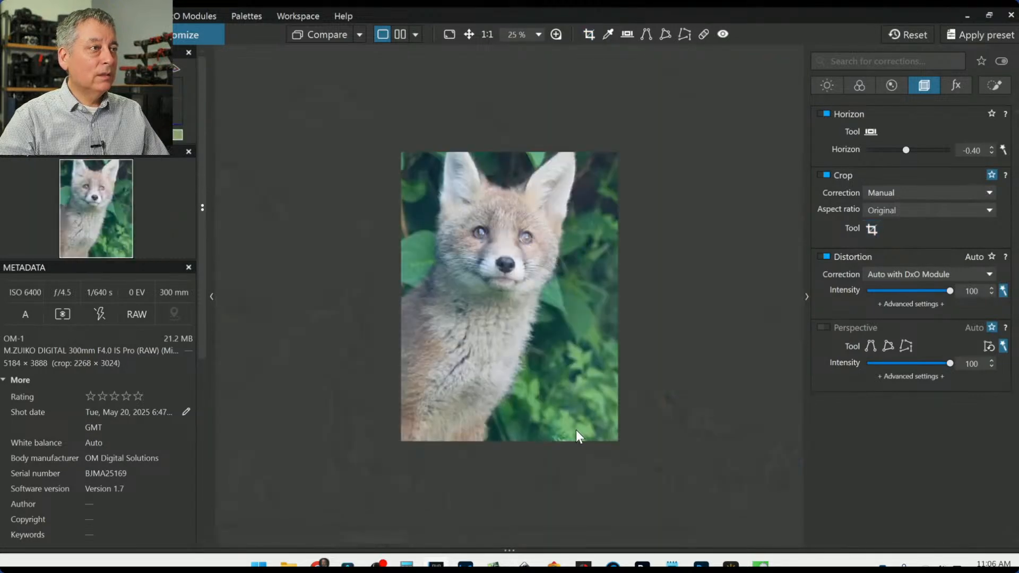
Step: Enlarge the fox's portrait crop to about 2432 × 3242 px and shift it slightly towards the fox's body
left_click(870, 229)
left_click_drag(628, 95, 645, 85)
key("Return")
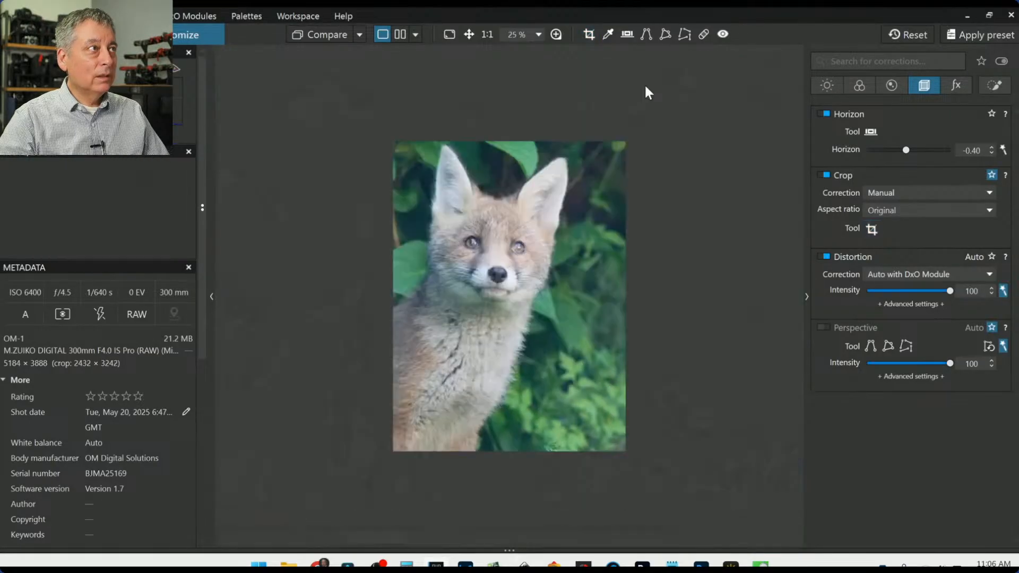
left_click(871, 229)
left_click_drag(635, 350, 615, 352)
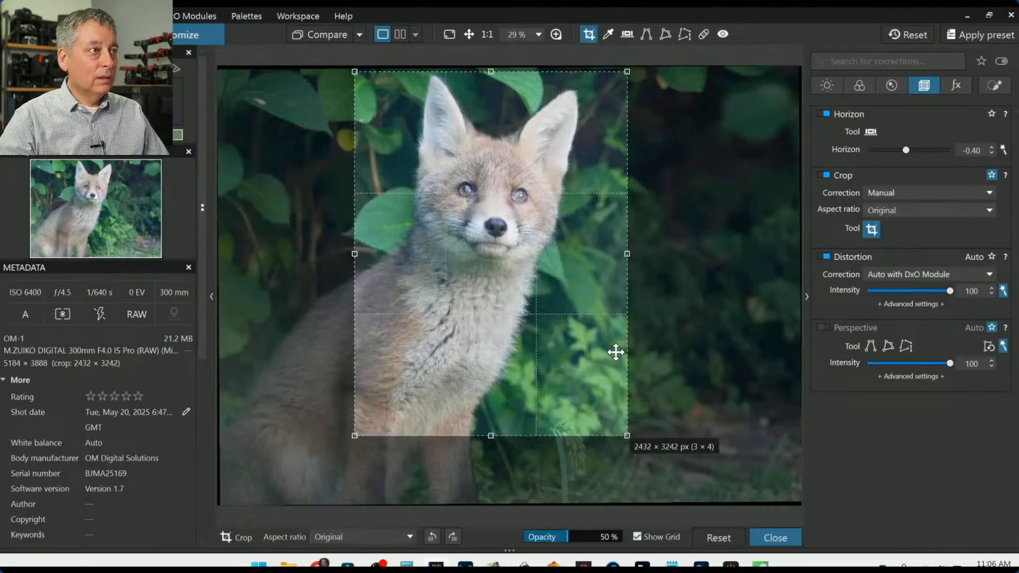
key("Return")
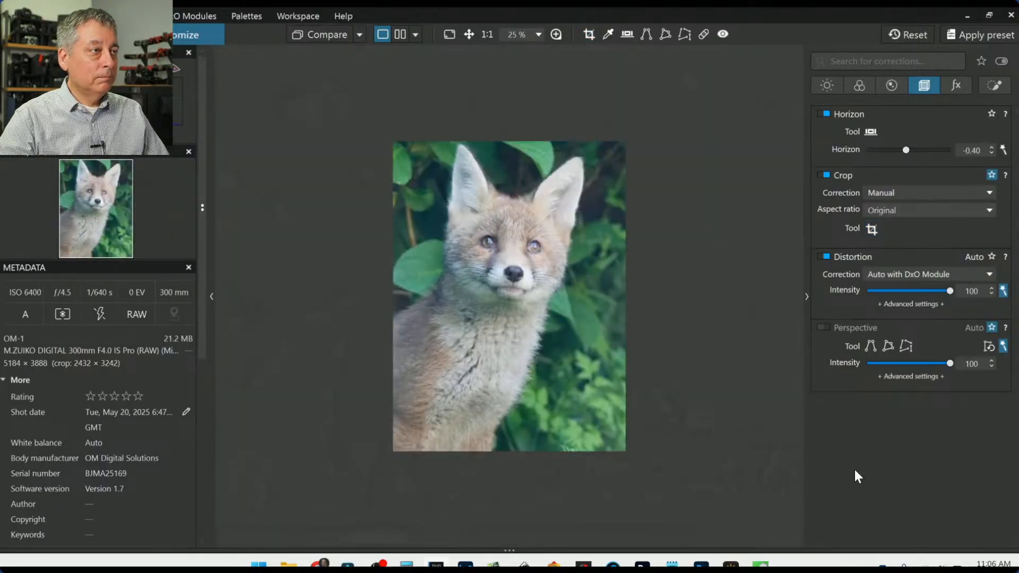
Step: Set the fox photo's horizon to -2.49 and reposition the portrait crop slightly lower and to the right around the fox
left_click(871, 229)
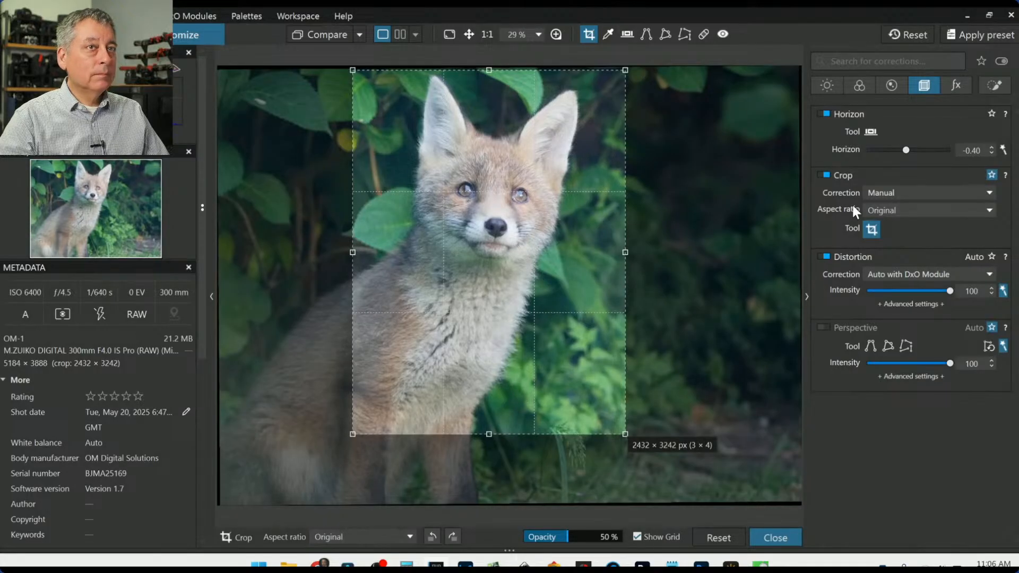
left_click_drag(900, 152, 907, 149)
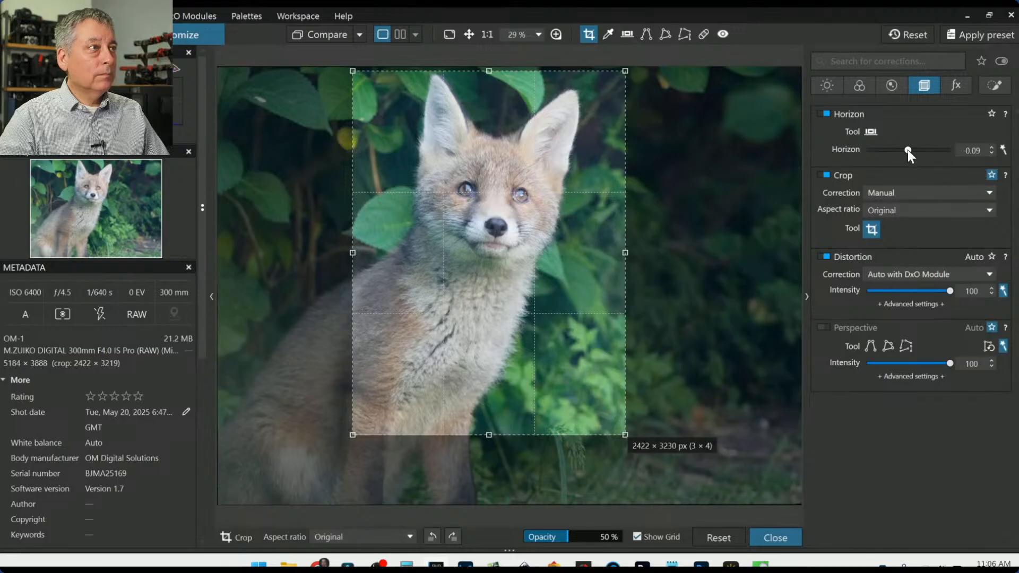
scroll(907, 150, "down", 4)
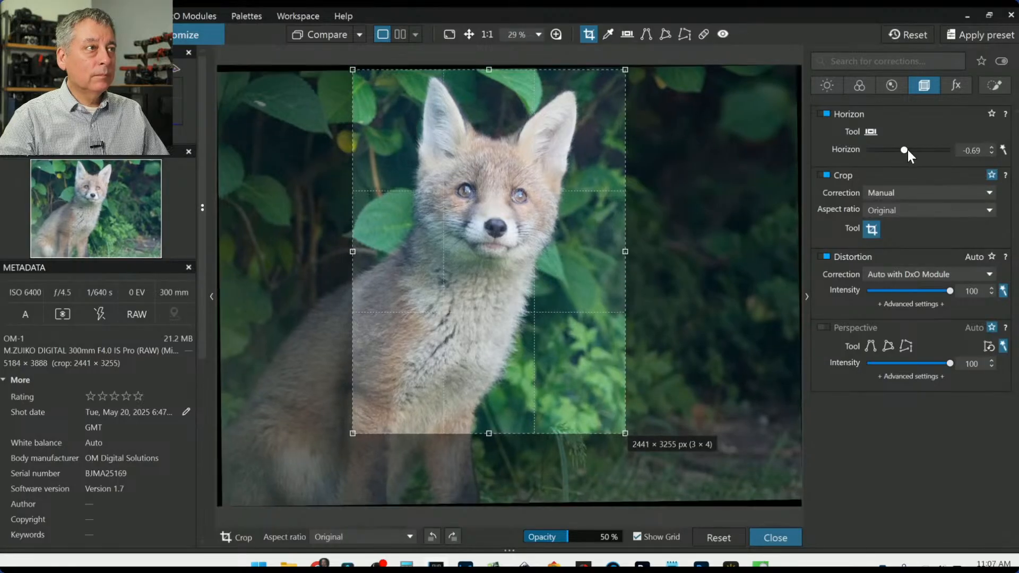
scroll(907, 149, "down", 5)
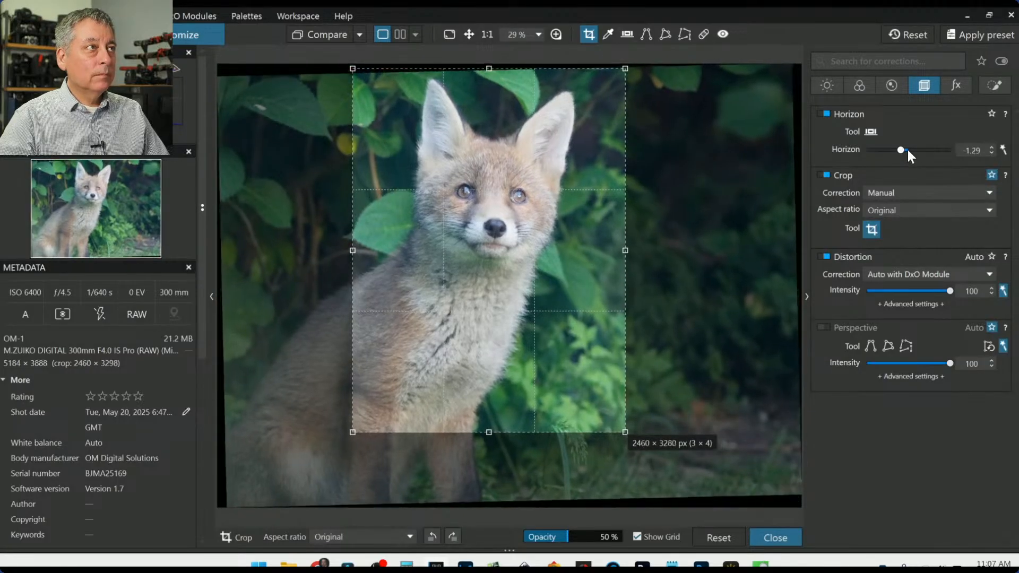
scroll(907, 150, "down", 3)
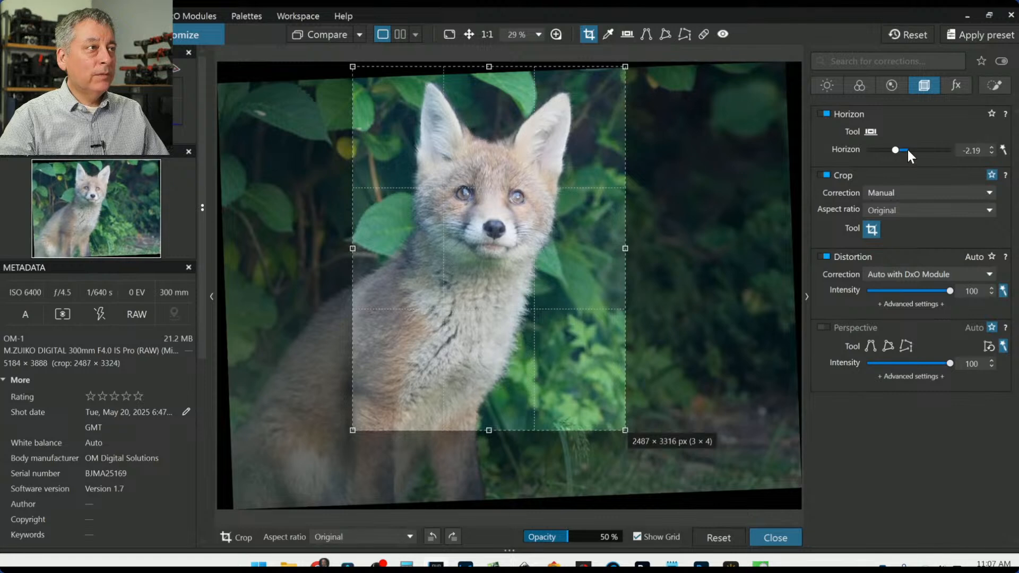
left_click_drag(458, 223, 469, 237)
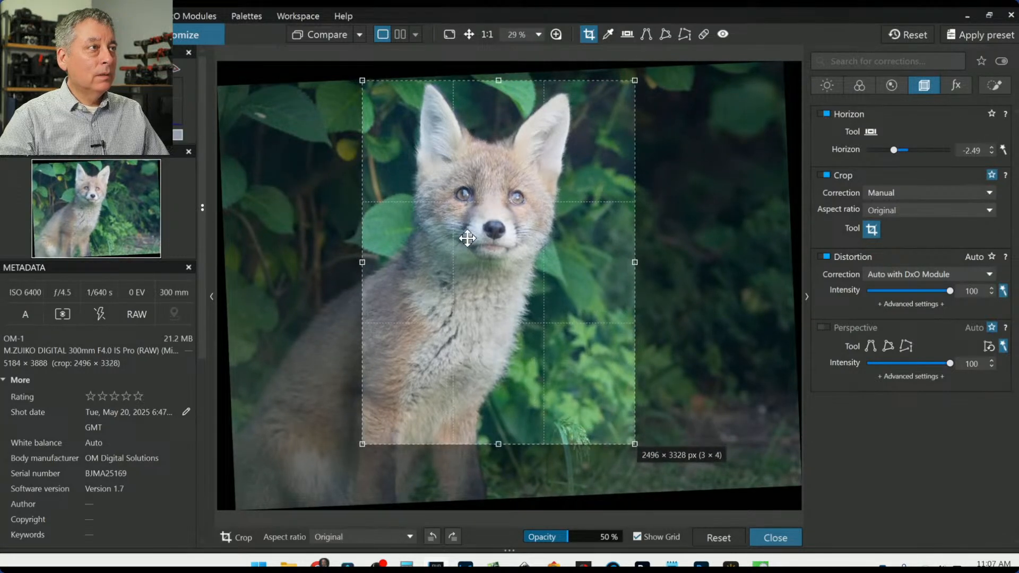
key("Return")
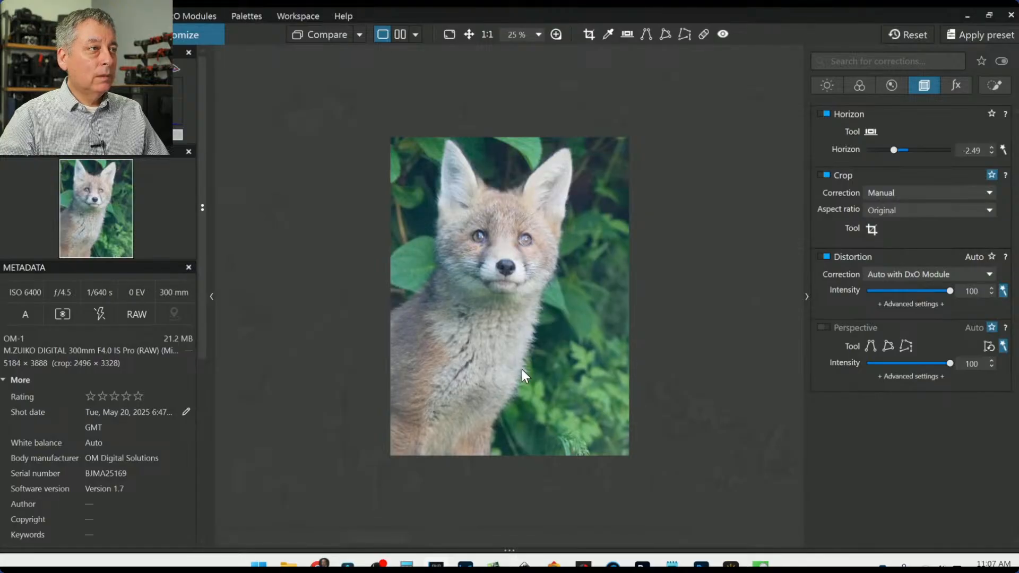
Step: Shift the crop left to include more of the fox's body and tighten it from below to about 2349 × 3131 px
left_click(871, 230)
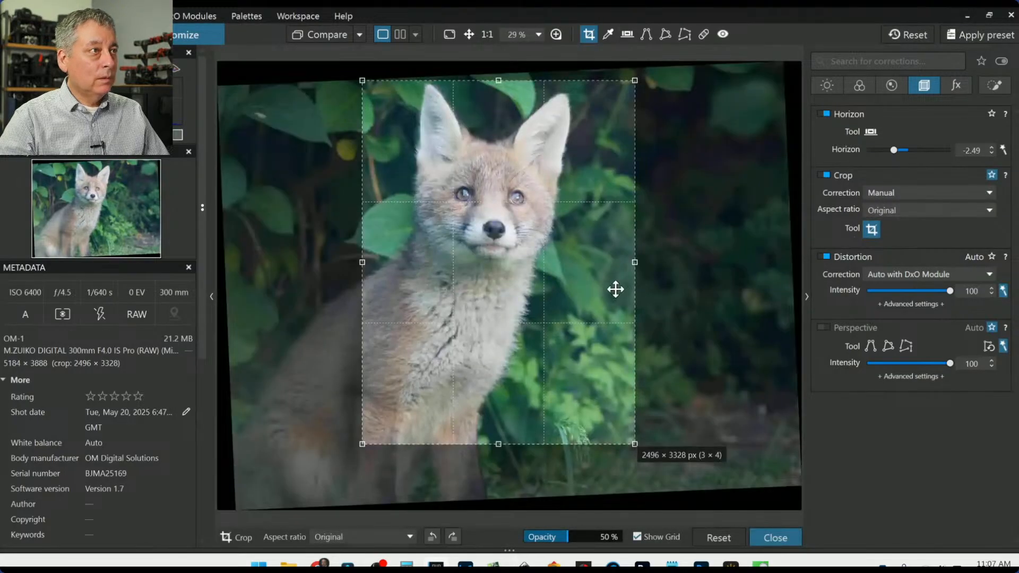
left_click_drag(616, 289, 592, 290)
key("Return")
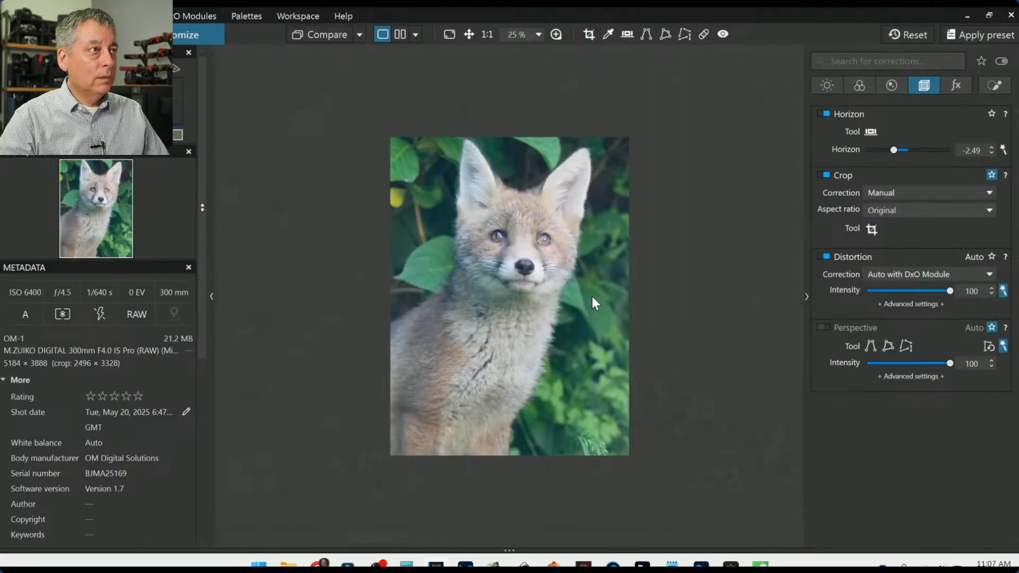
left_click(871, 230)
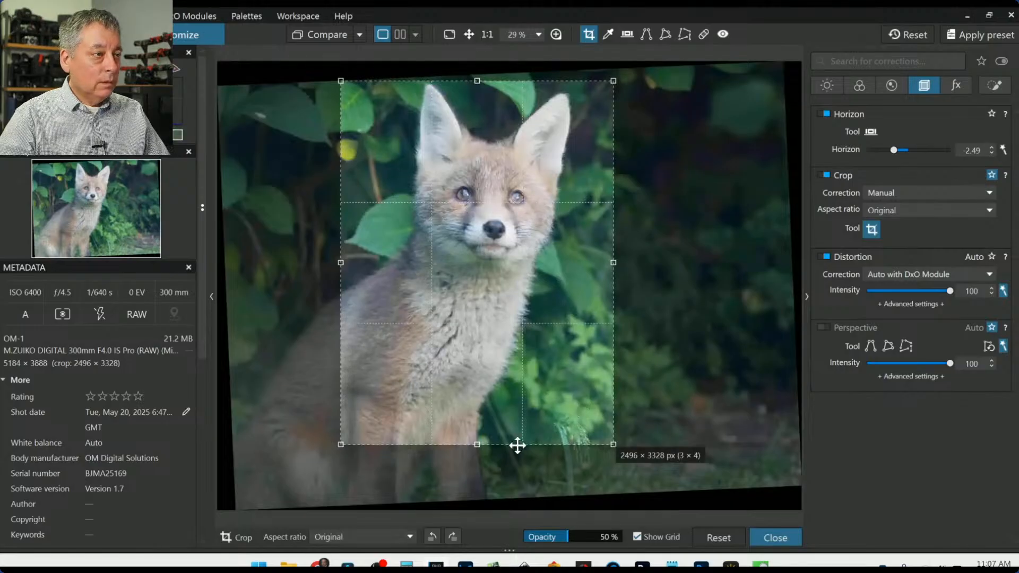
left_click_drag(477, 445, 470, 424)
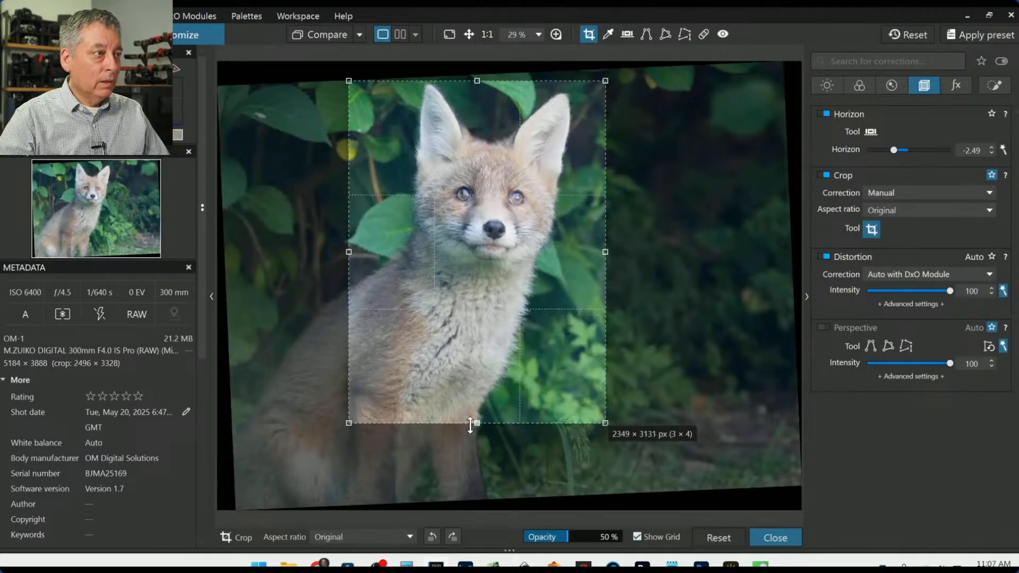
key("Return")
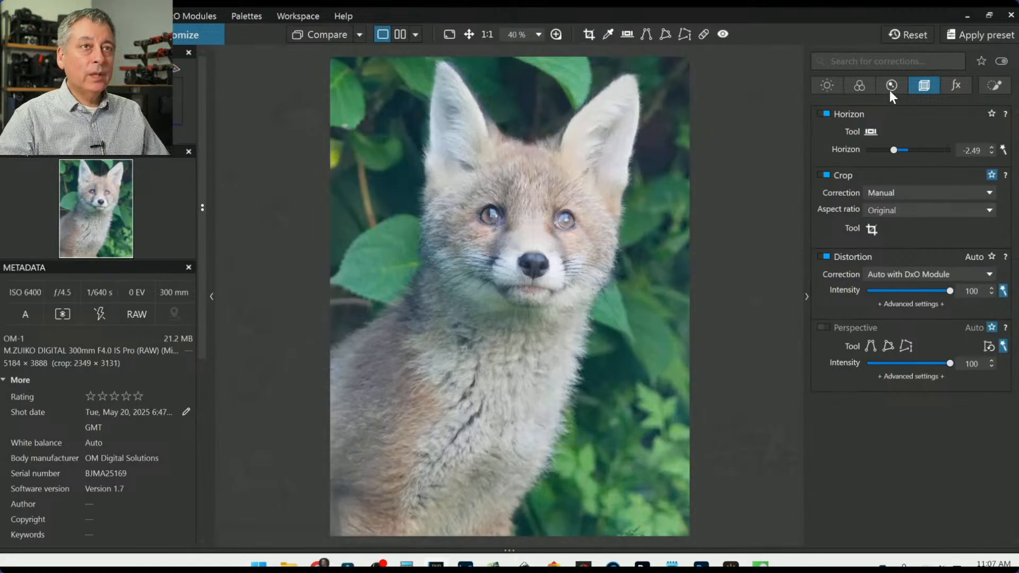
Step: Enable the contrast correction with microcontrast 22 and apply DxO ClearView Plus at intensity 18
left_click(869, 88)
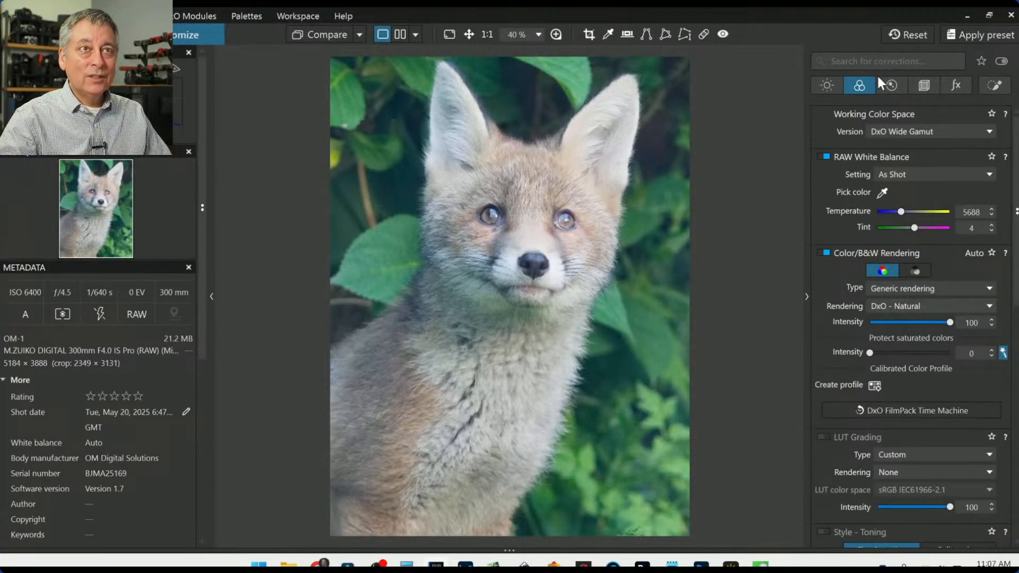
left_click(828, 86)
scroll(880, 408, "down", 3)
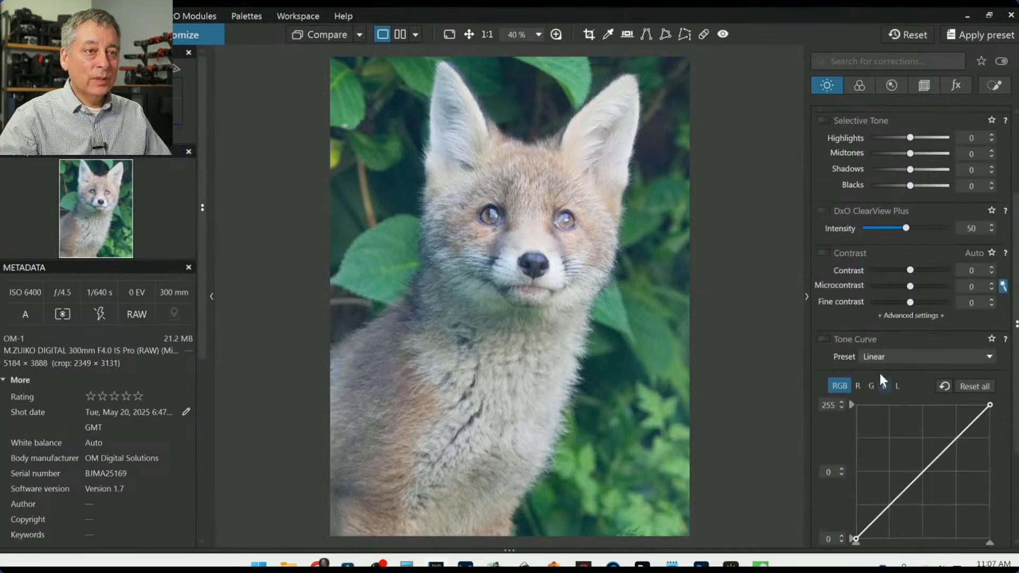
left_click(826, 253)
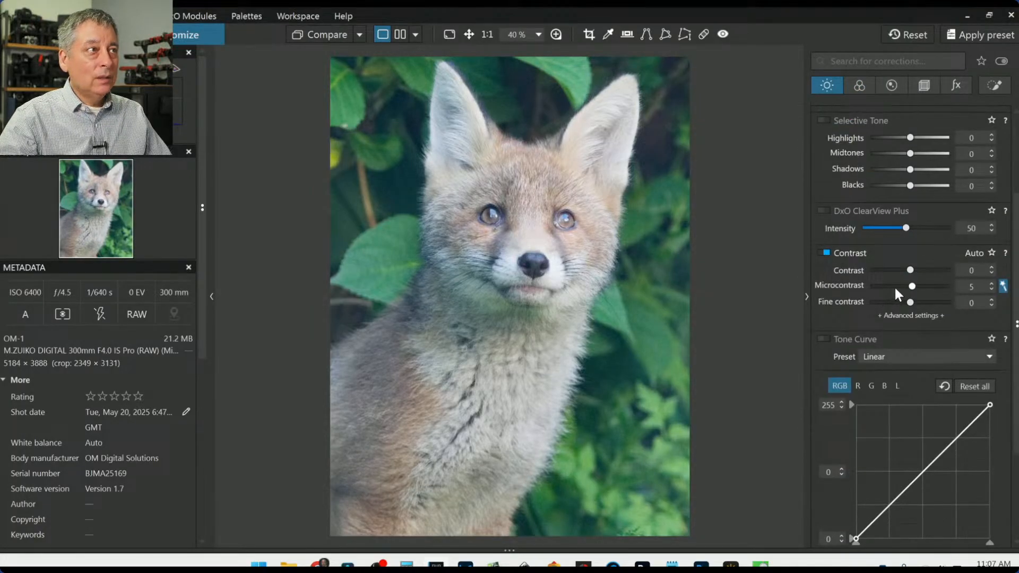
left_click_drag(911, 290, 919, 290)
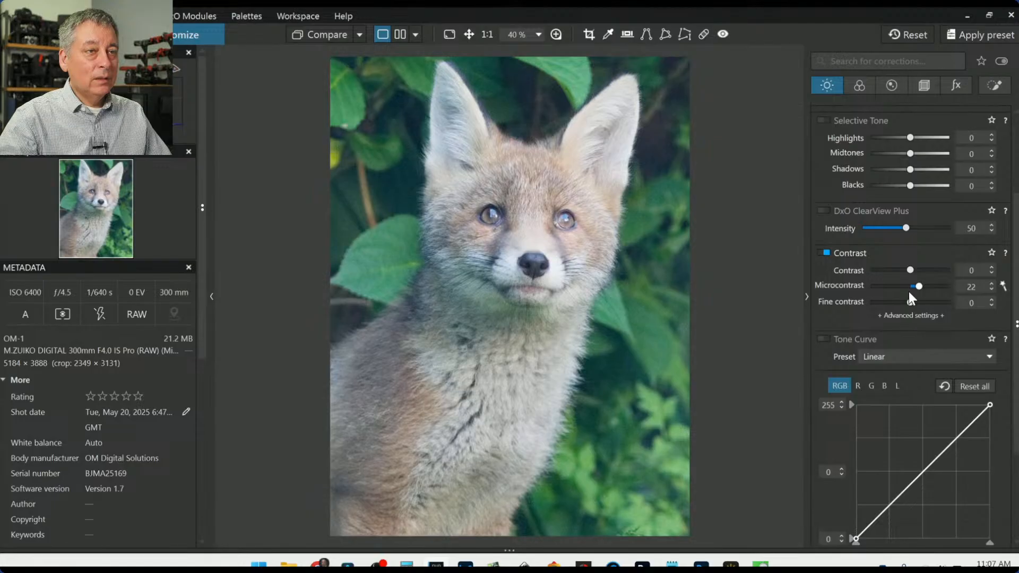
left_click(877, 228)
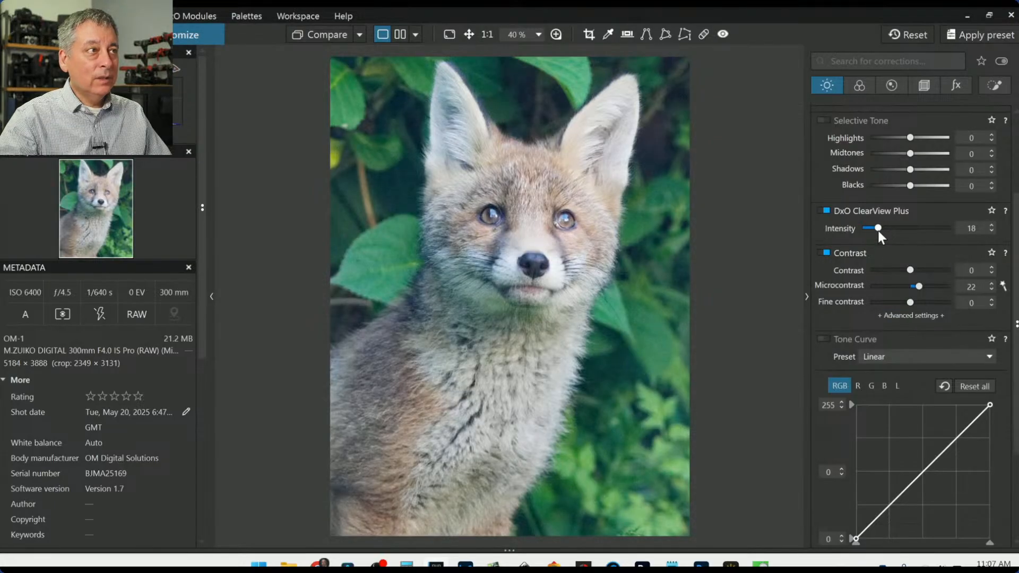
Step: Warm the fox photo's RAW white balance to a temperature of 6677
scroll(854, 310, "up", 2)
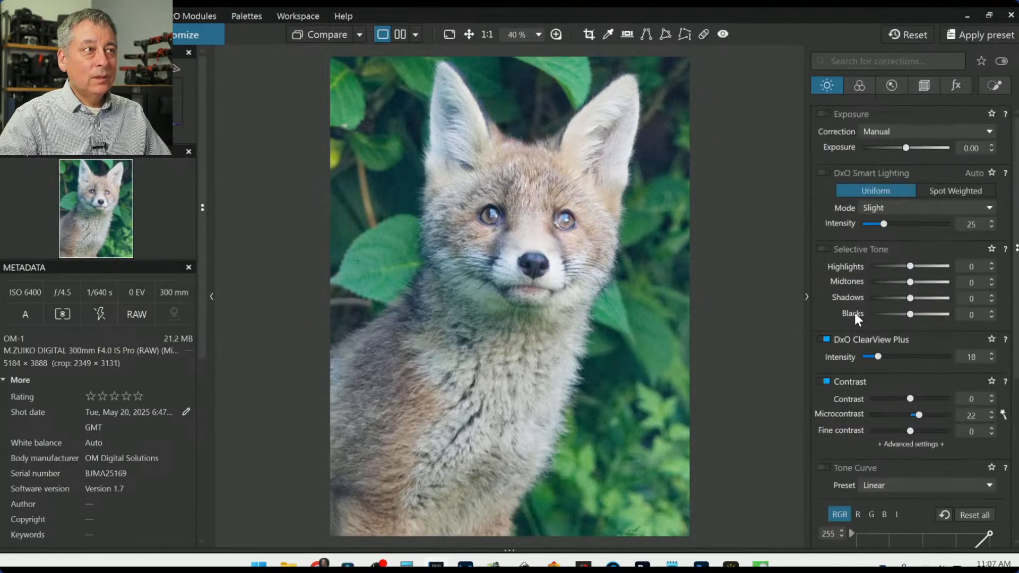
left_click(859, 85)
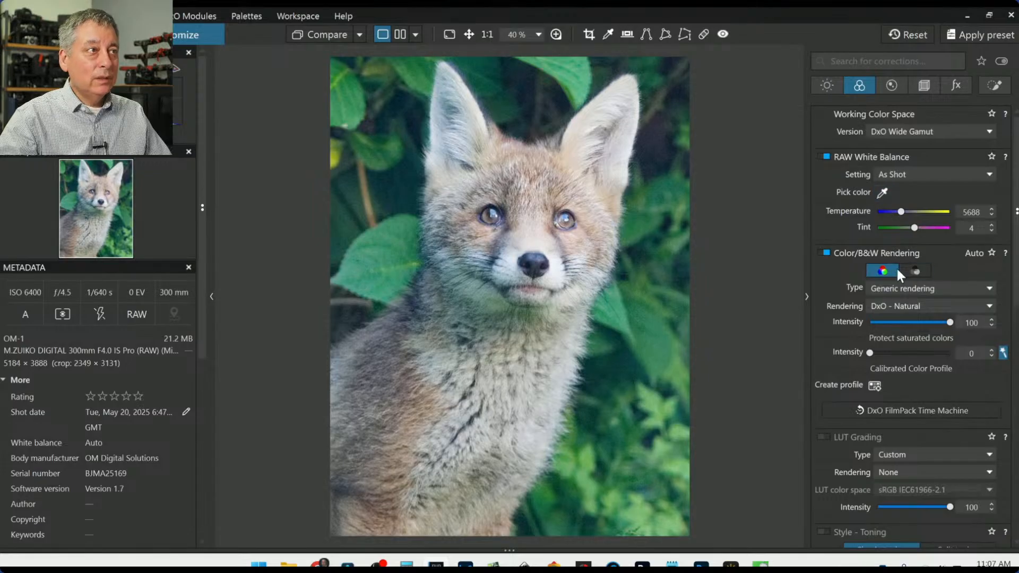
left_click(901, 212)
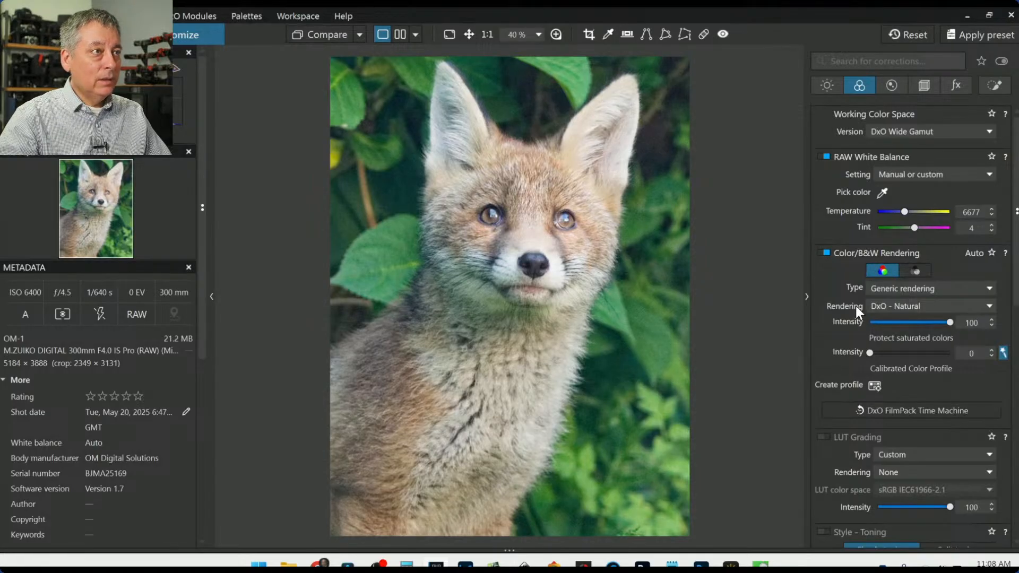
Step: Add a local-adjustment control point on each of the fox's eyes, with its radius reduced to just cover the eye
left_click(994, 85)
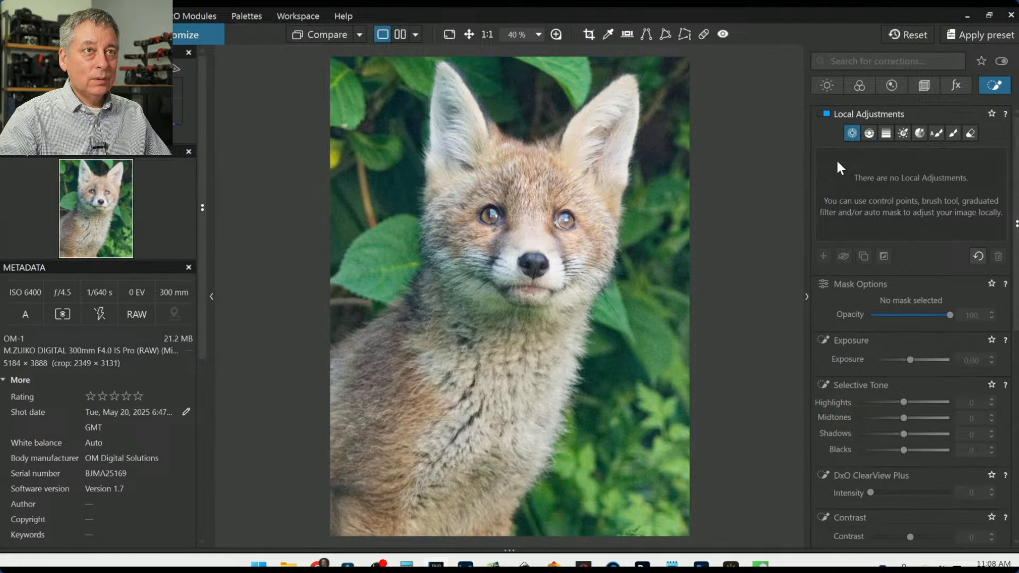
left_click(564, 222)
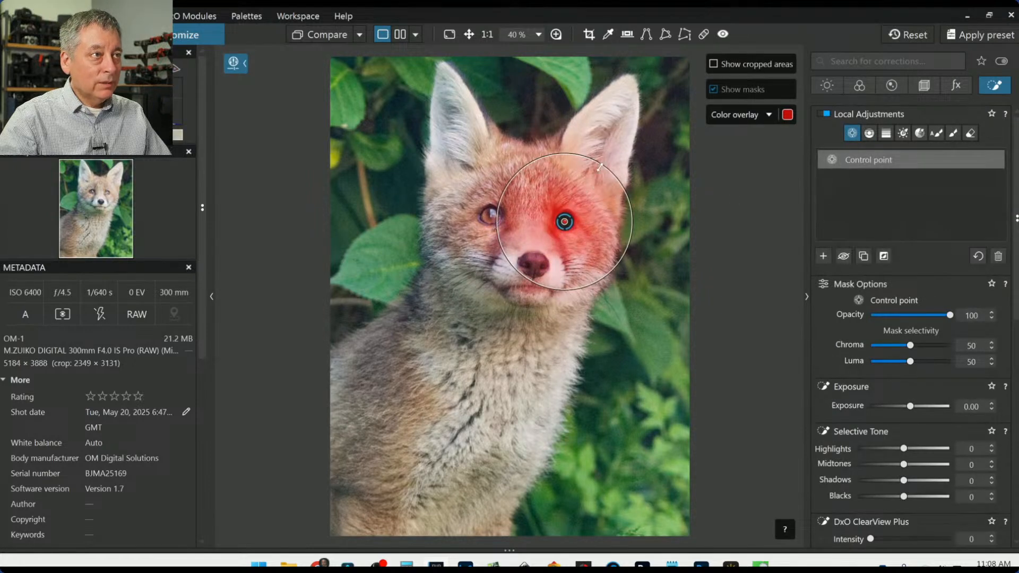
left_click_drag(599, 167, 573, 208)
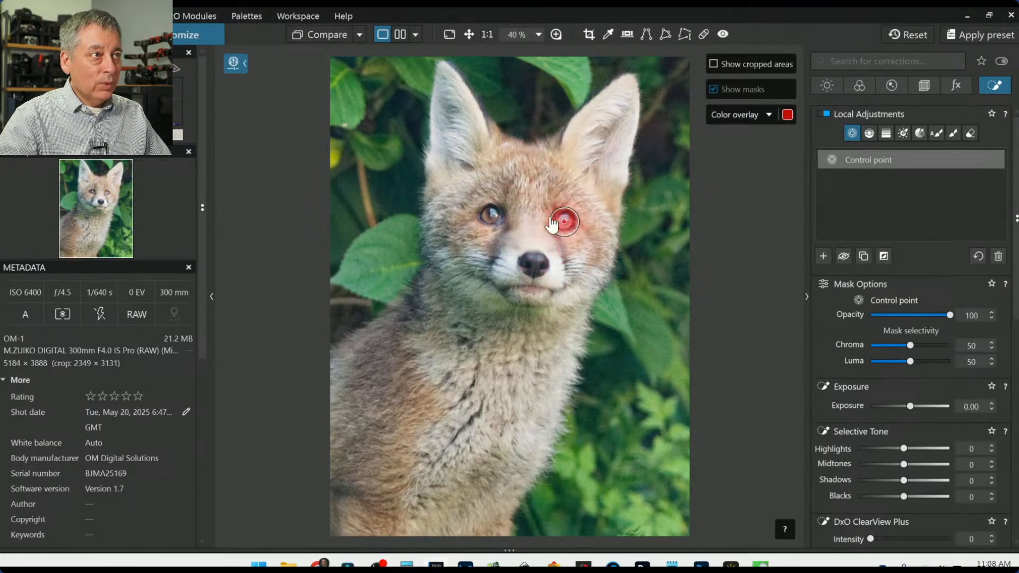
left_click(489, 216)
Step: Set the eye control points' microcontrast to 60, blacks to -27 and saturation to 6
scroll(893, 438, "down", 3)
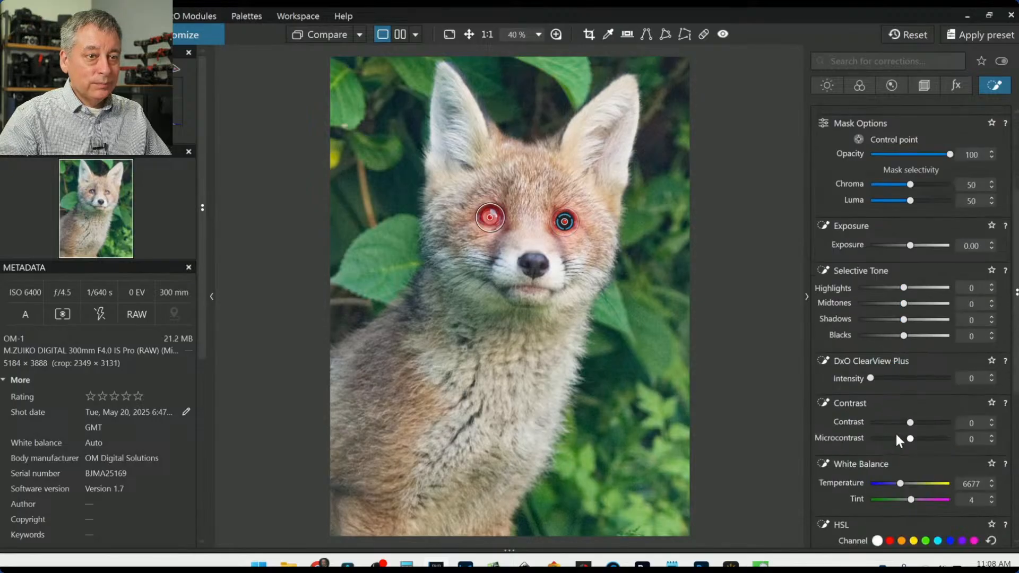
scroll(892, 438, "down", 1)
left_click_drag(910, 407, 934, 412)
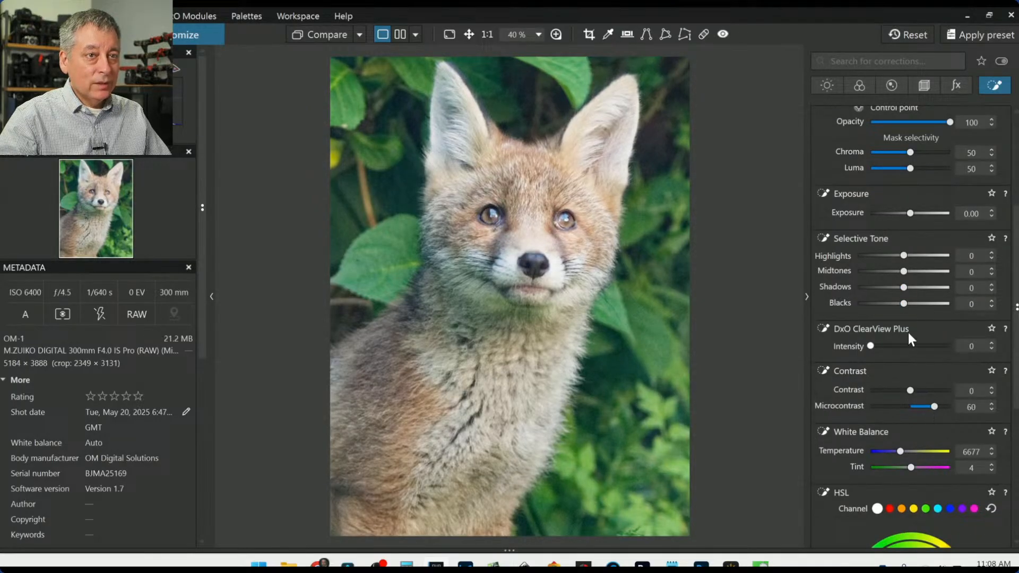
left_click_drag(903, 306, 894, 306)
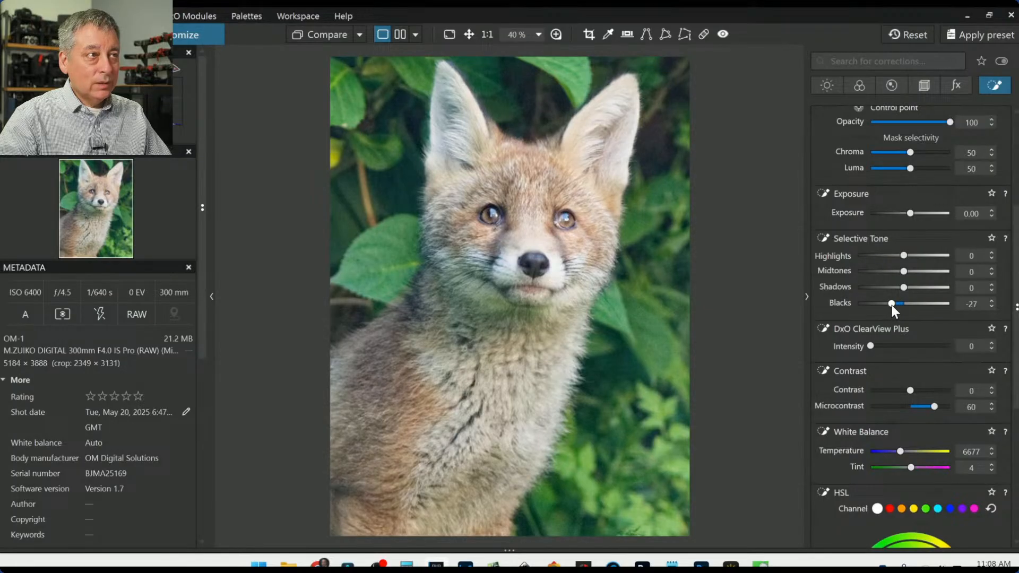
scroll(874, 374, "down", 3)
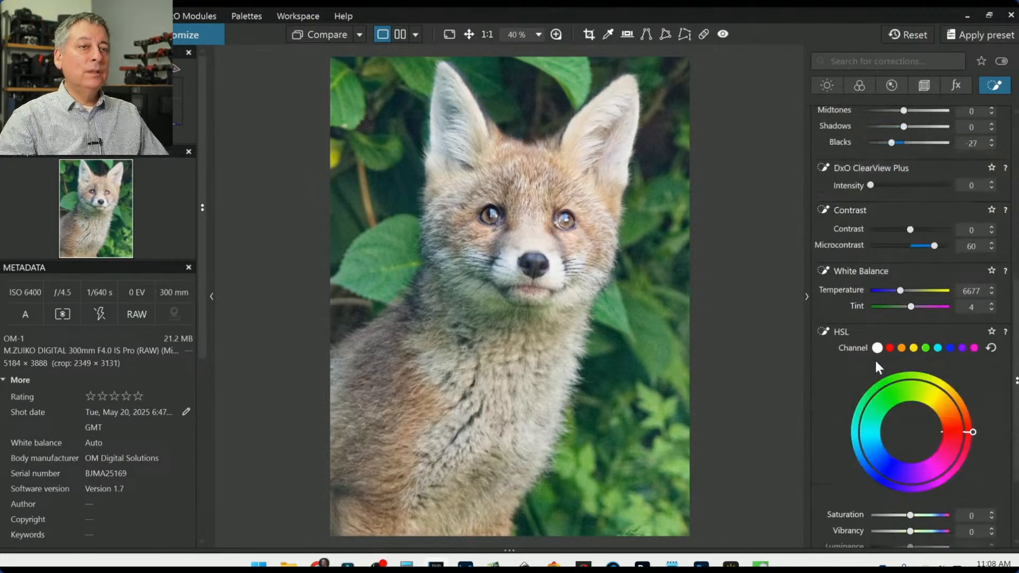
scroll(883, 398, "down", 1)
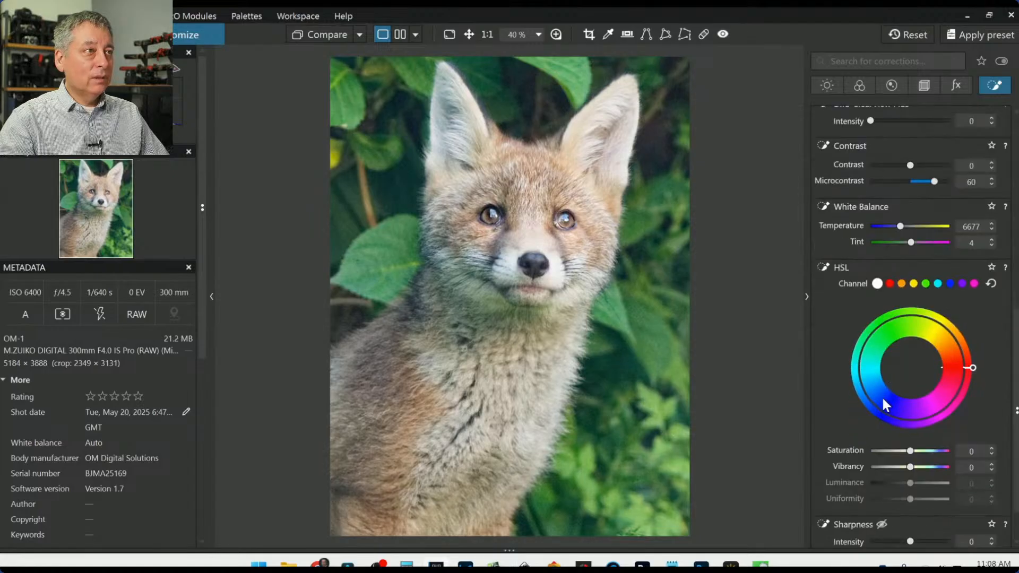
left_click_drag(911, 454, 913, 450)
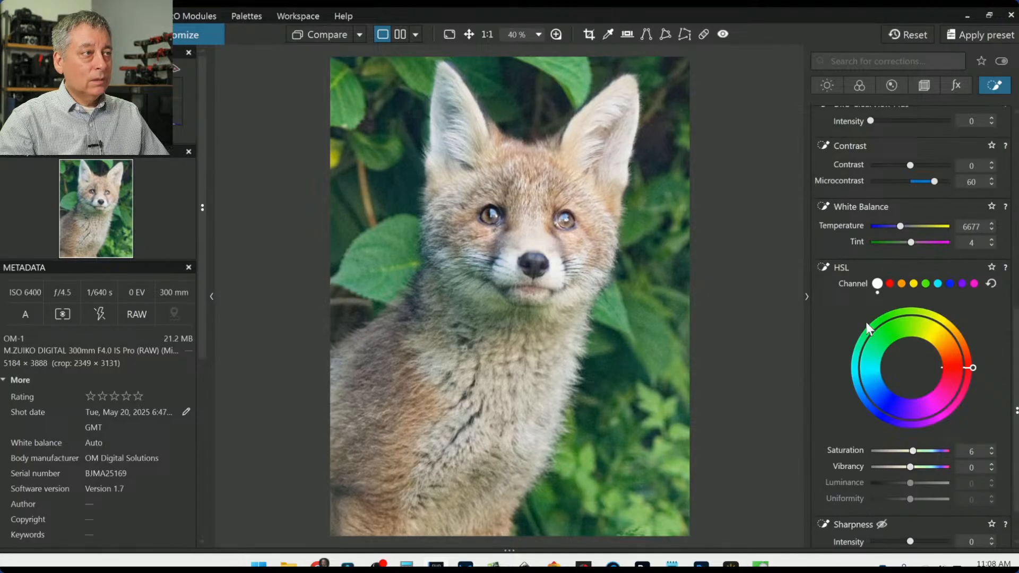
Step: Add a new control point on the fox's nose with microcontrast 79 and blacks -17
scroll(832, 297, "up", 8)
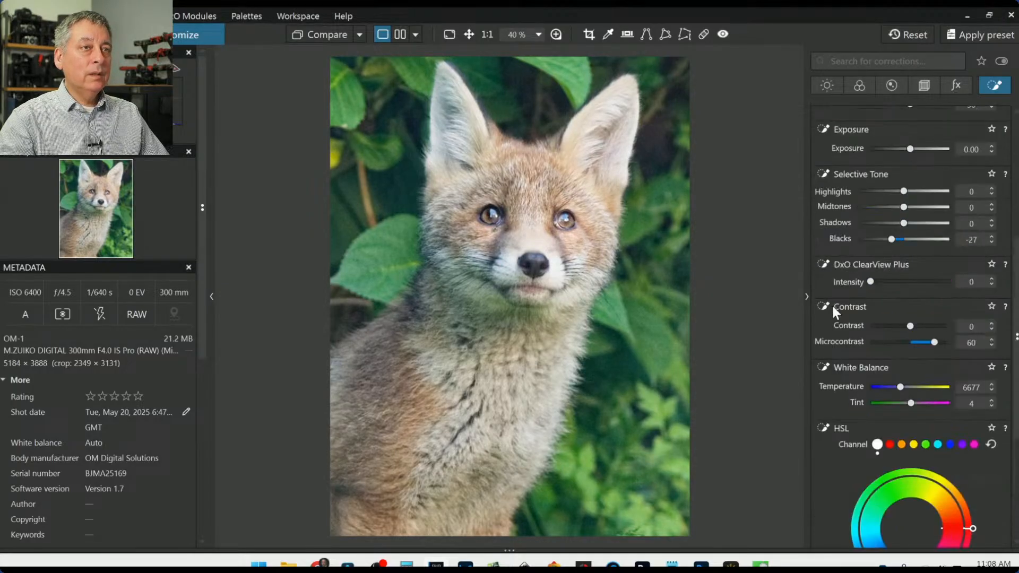
left_click(824, 255)
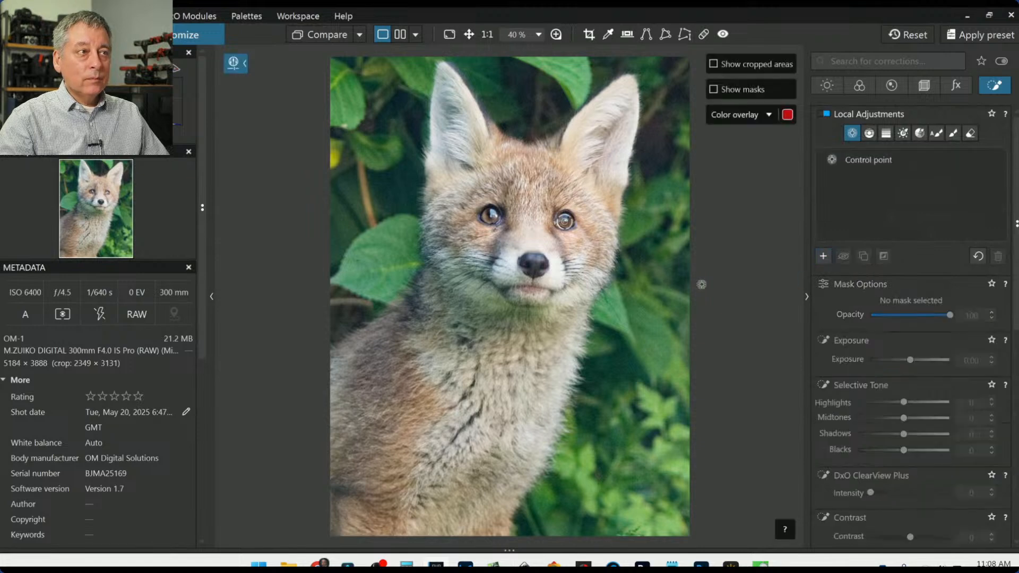
left_click(536, 262)
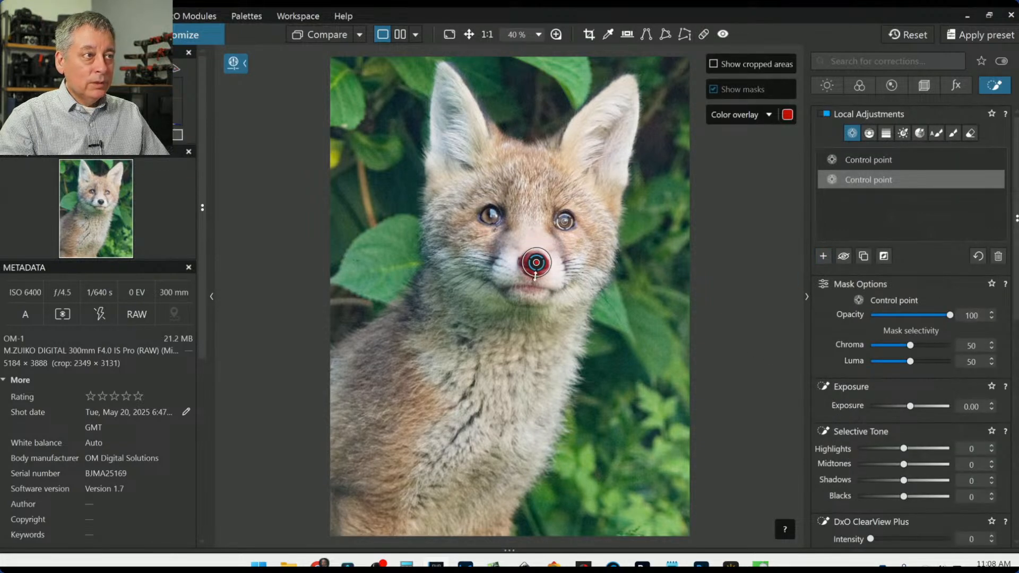
scroll(948, 451, "down", 3)
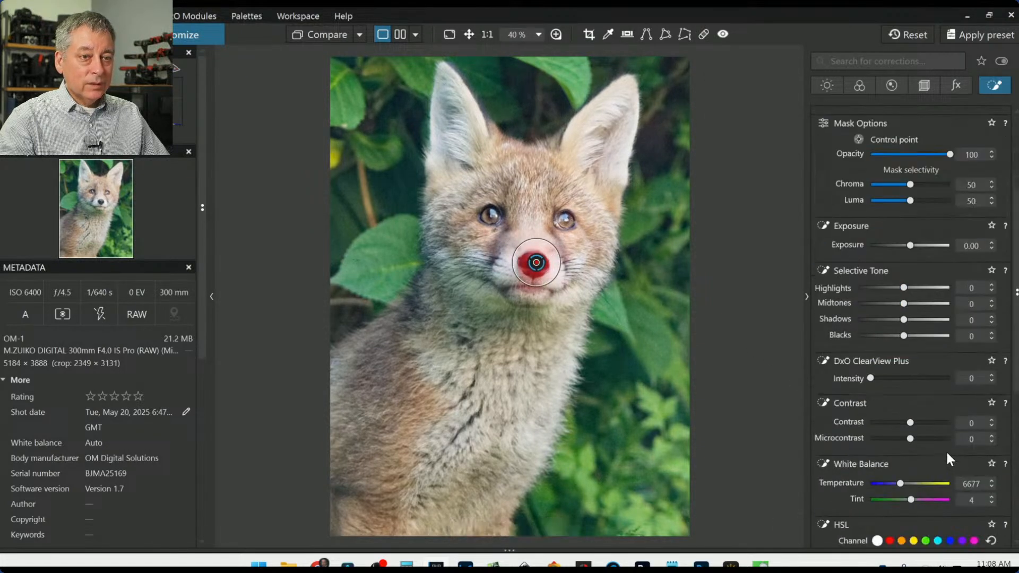
left_click(941, 438)
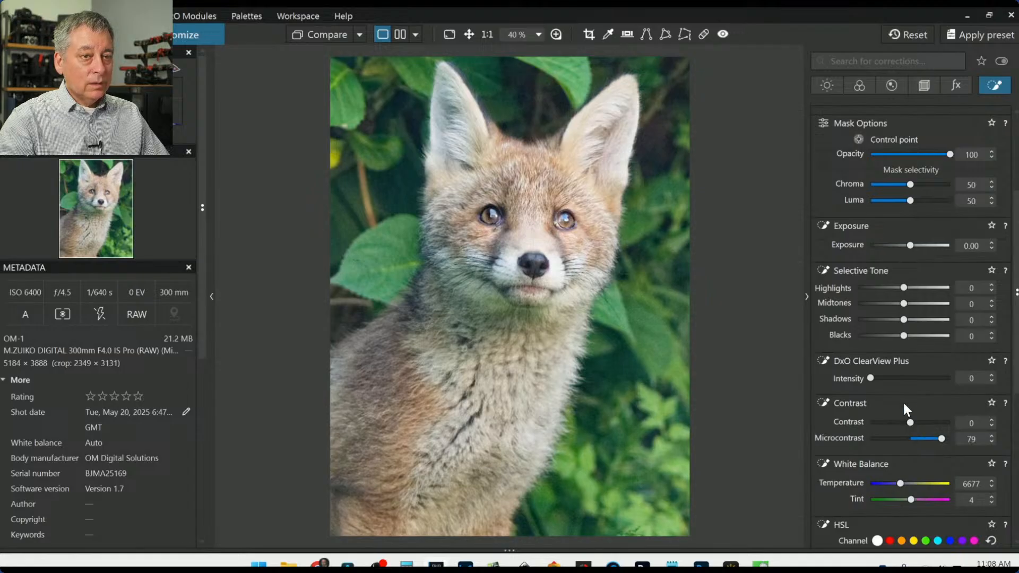
left_click(897, 336)
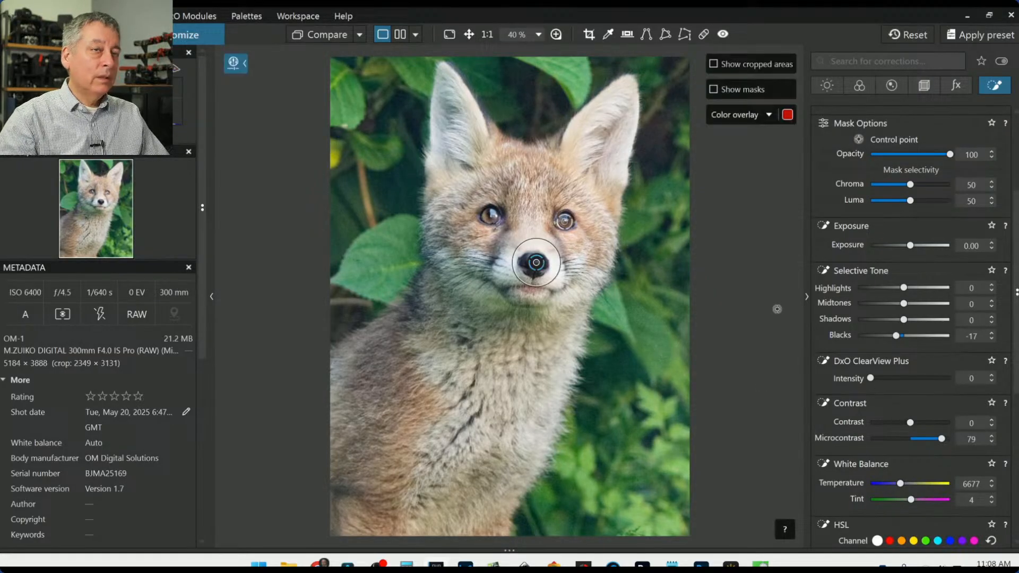
Step: Add a separate control point on the fox's mouth, with its radius reduced to just cover the lips
scroll(860, 334, "up", 2)
scroll(859, 322, "up", 2)
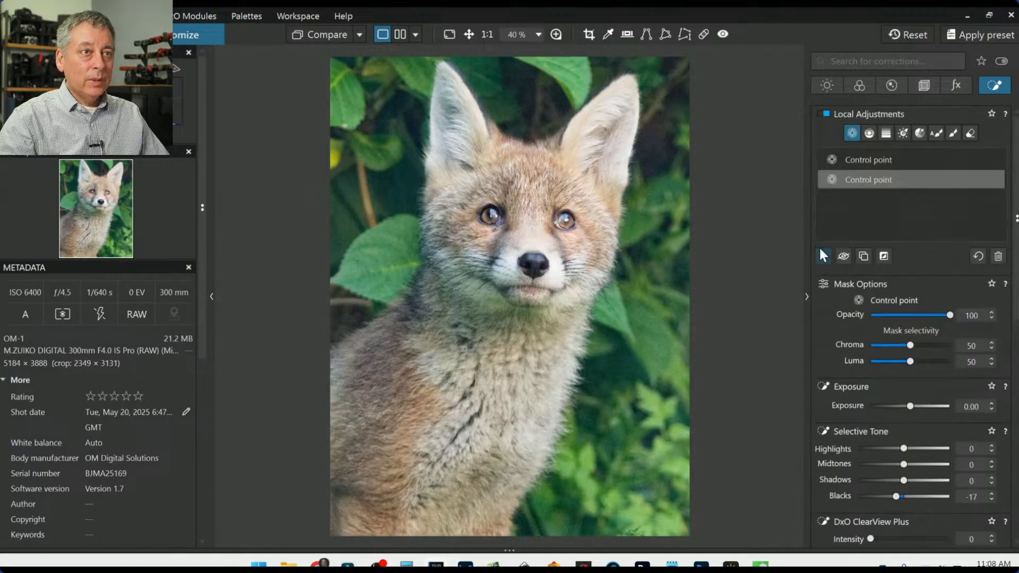
left_click(822, 255)
scroll(510, 296, "up", 1)
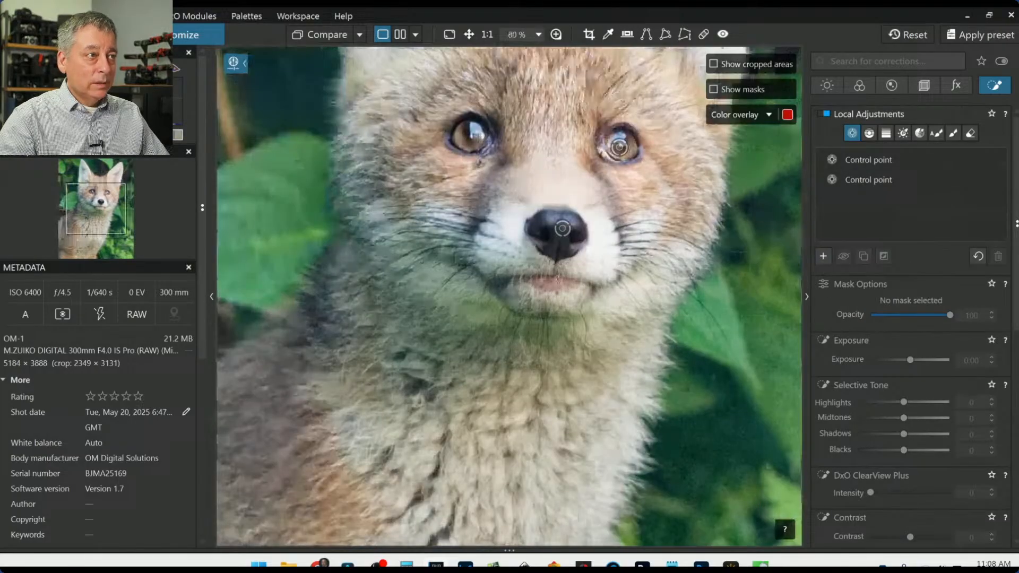
left_click(548, 285)
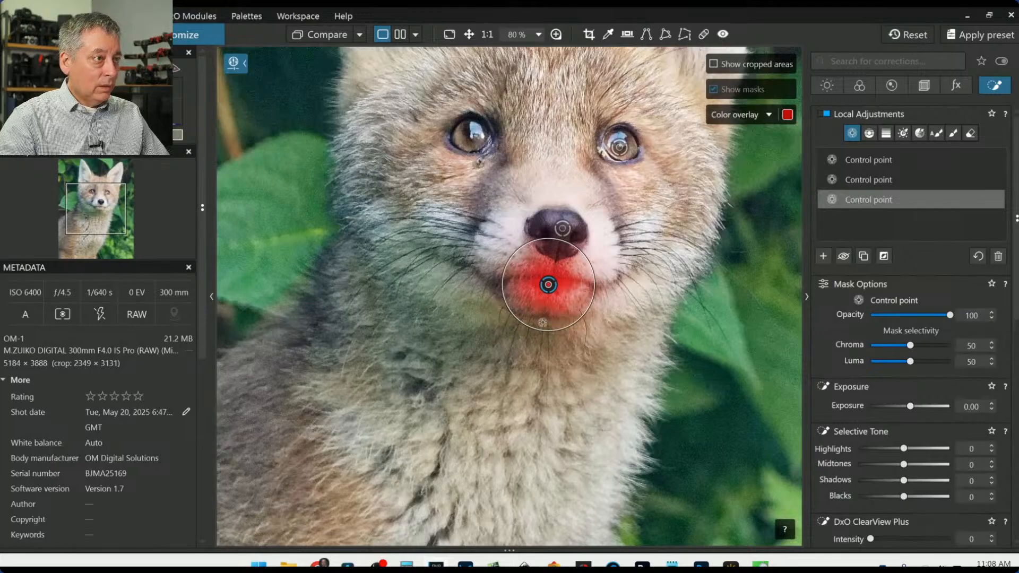
left_click_drag(546, 330, 547, 308)
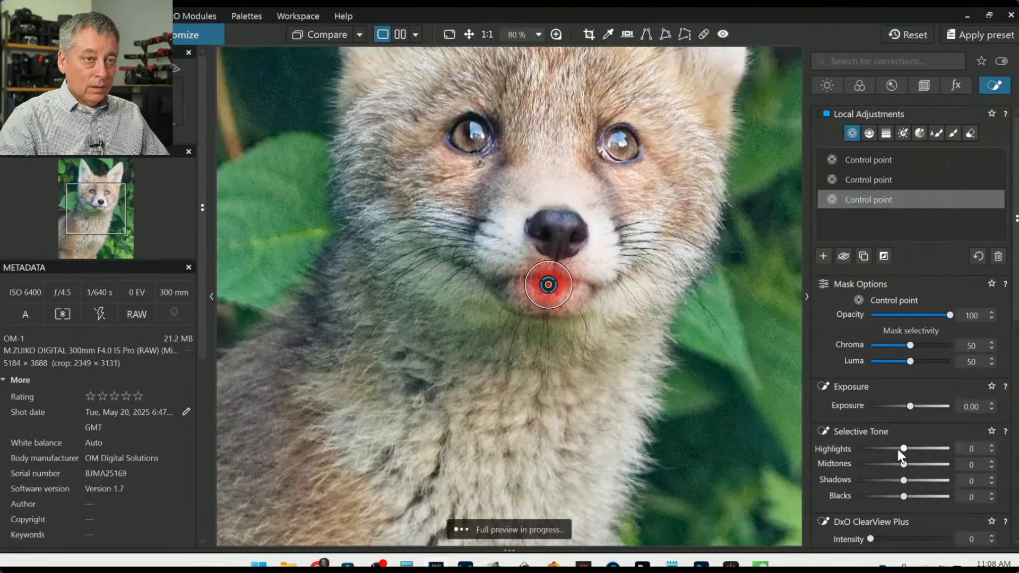
Step: Set the mouth control point's HSL saturation to 53 and deselect the mask
scroll(897, 449, "down", 3)
scroll(896, 399, "down", 6)
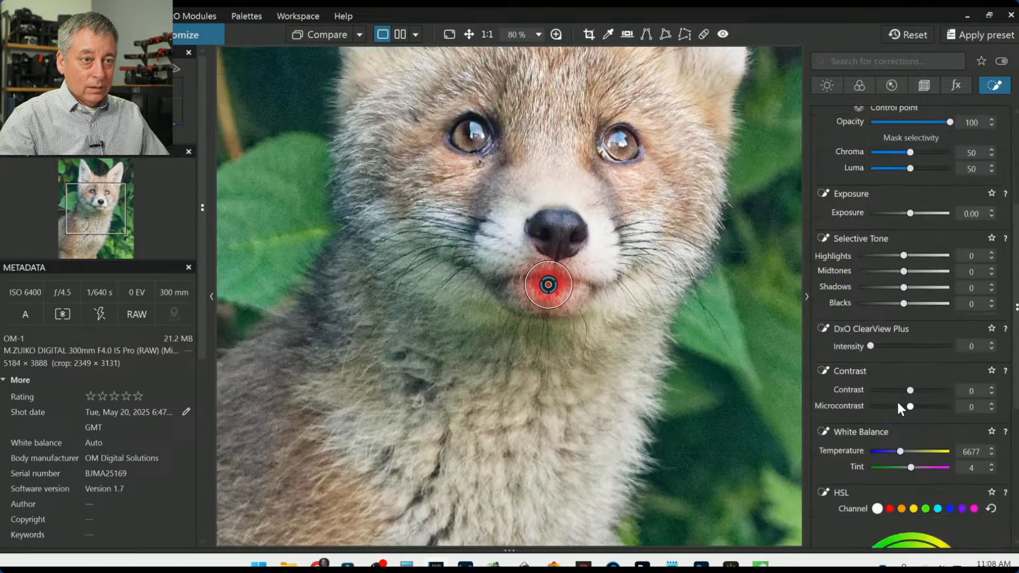
left_click(924, 396)
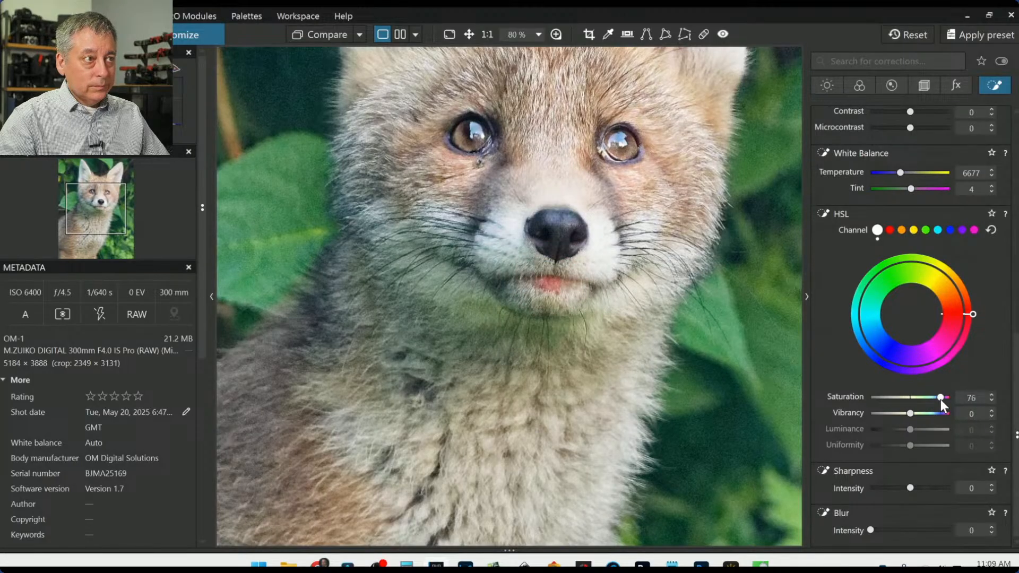
left_click_drag(940, 398, 930, 398)
scroll(679, 376, "down", 3)
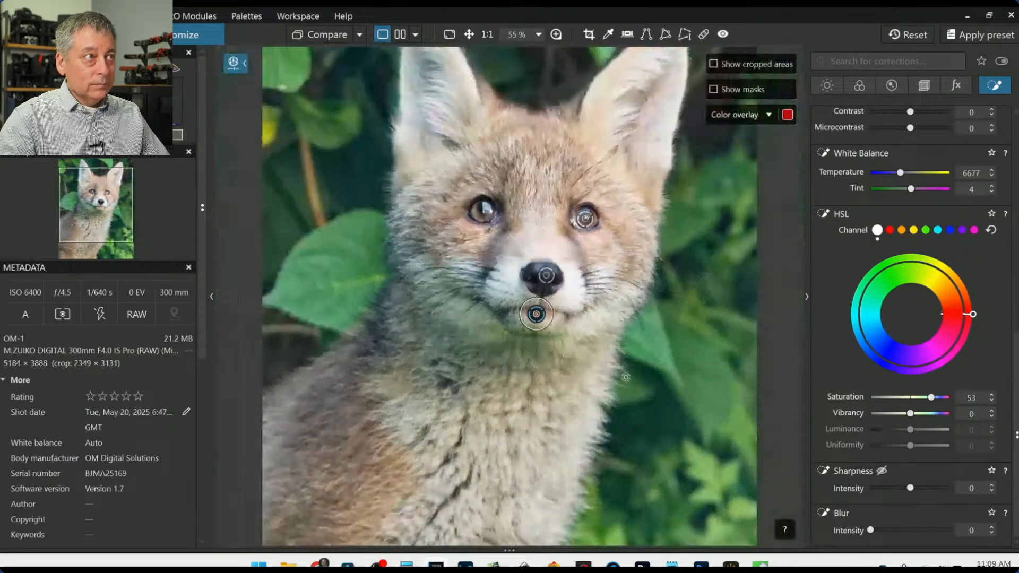
key("Escape")
scroll(661, 398, "down", 2)
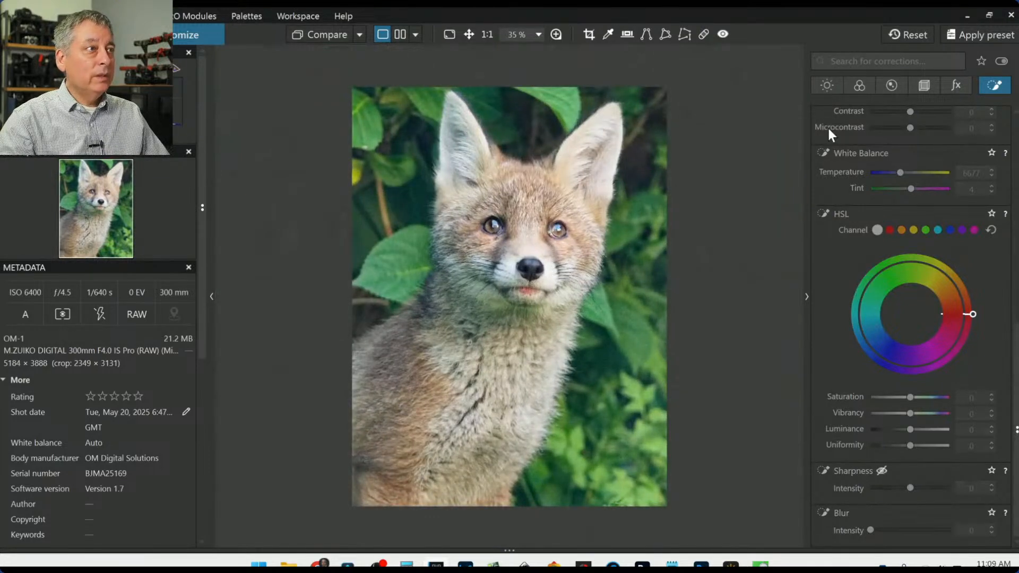
Step: Add a new control point on the large leaf beside the fox's neck, enlarged to cover the leaf, with chroma selectivity 55
scroll(858, 281, "up", 8)
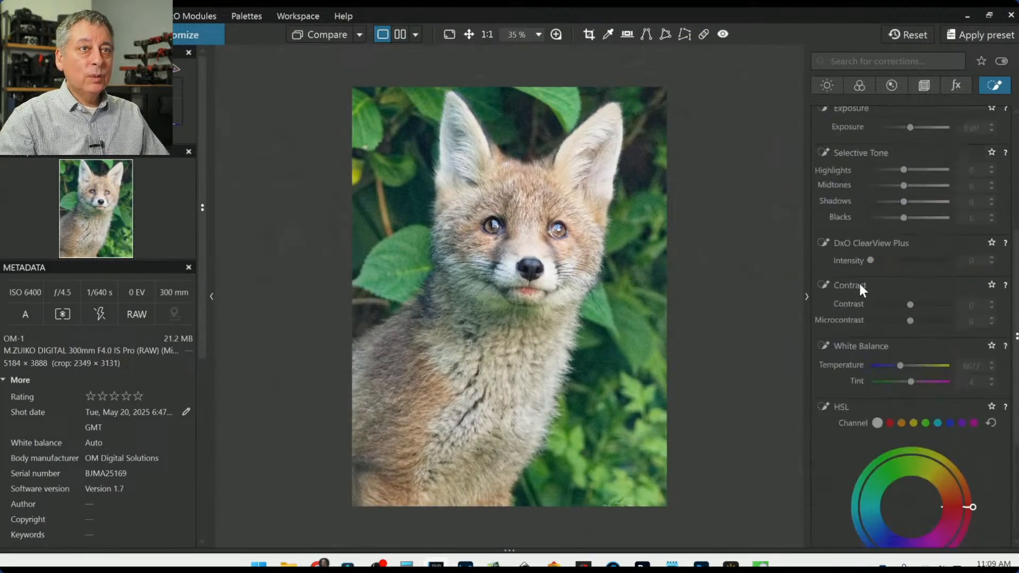
left_click(827, 85)
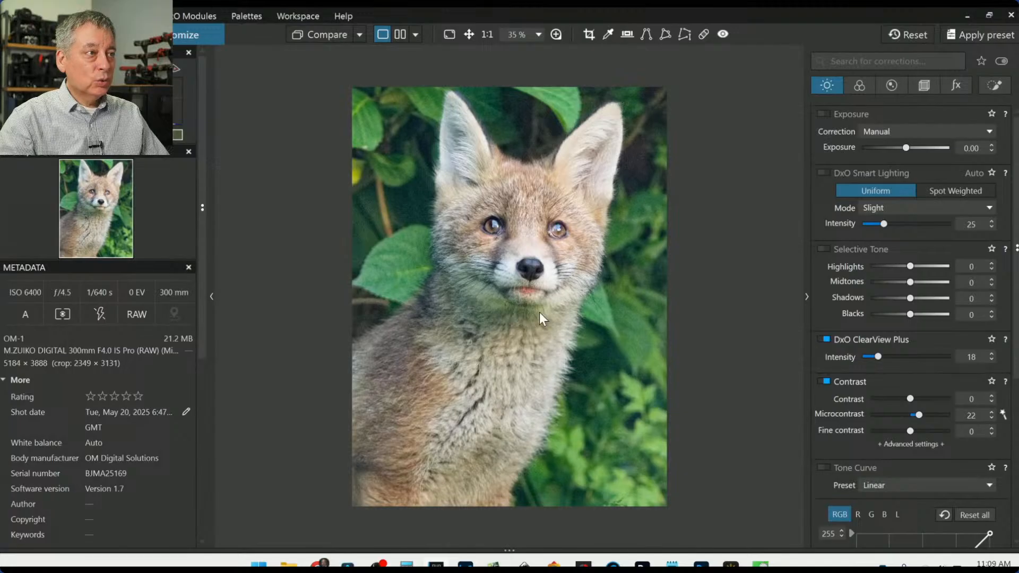
left_click(995, 85)
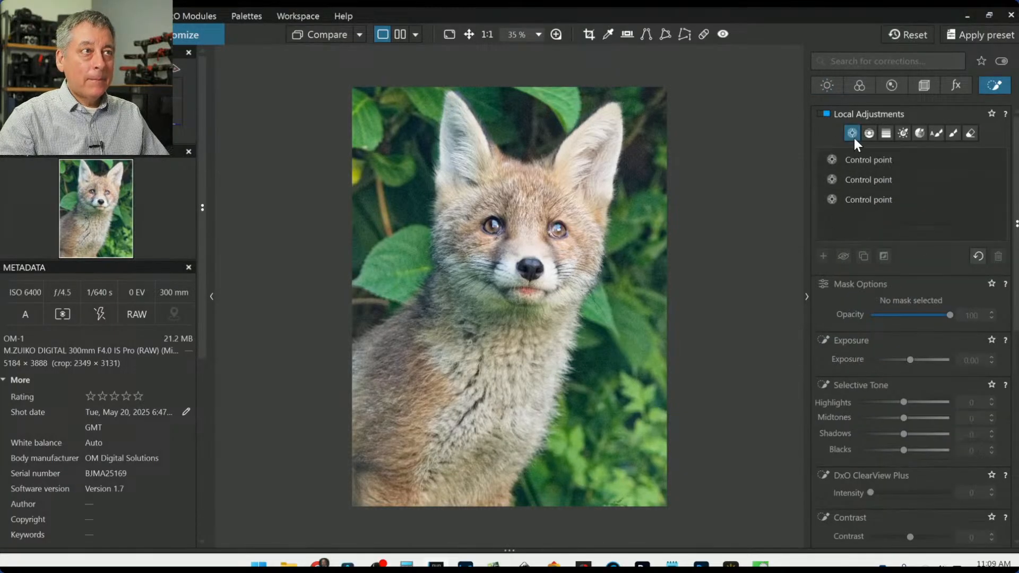
left_click(826, 253)
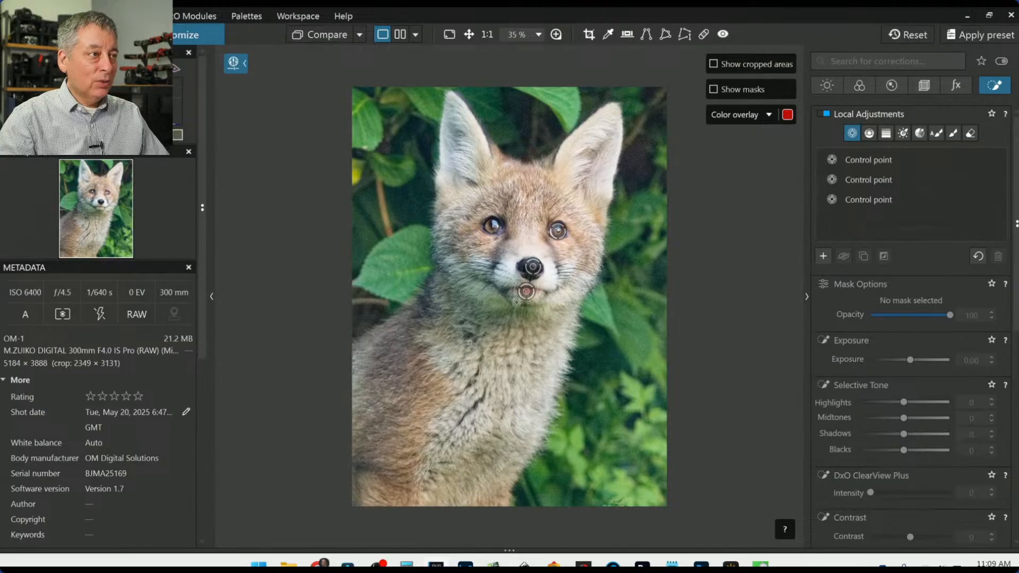
left_click(385, 263)
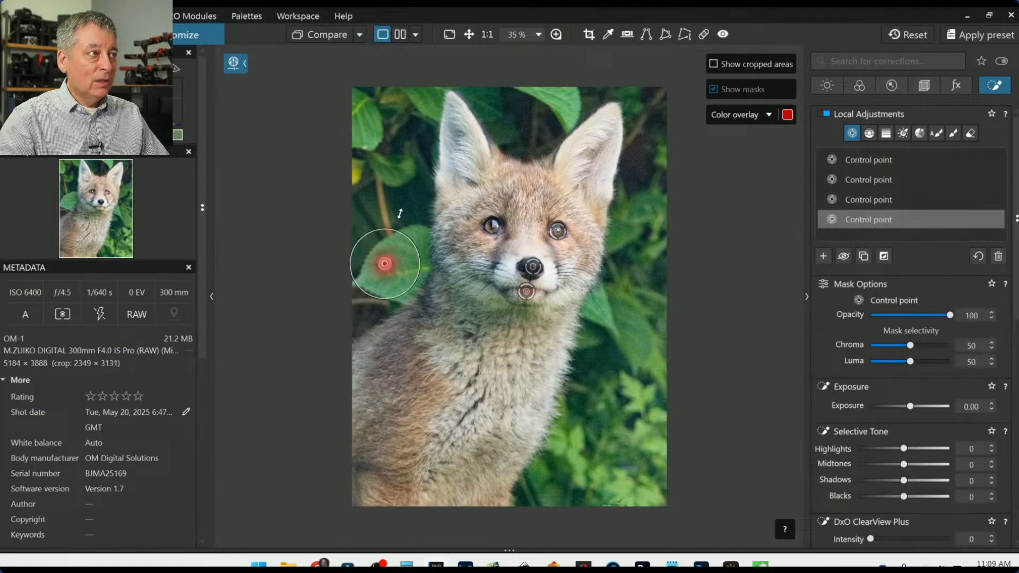
scroll(918, 467, "down", 2)
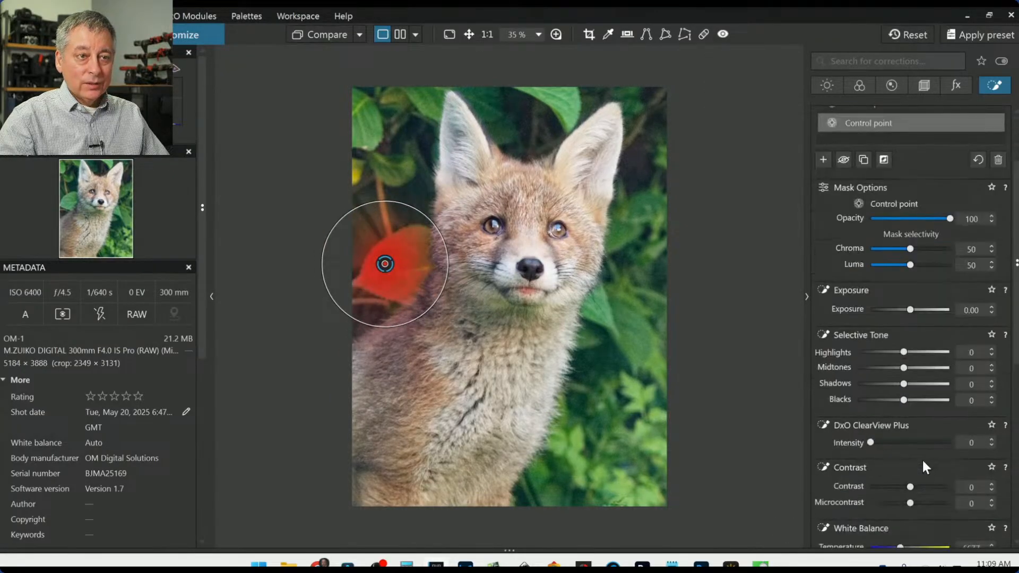
scroll(908, 253, "up", 1)
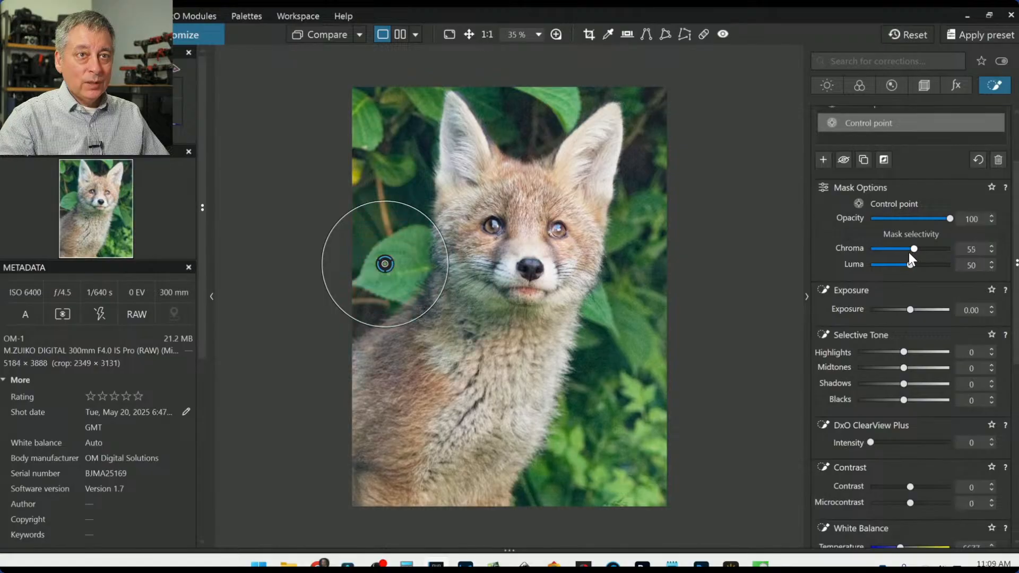
Step: Extend the leaf mask with six more control points across the green foliage above, beside and below the fox
left_click(375, 142)
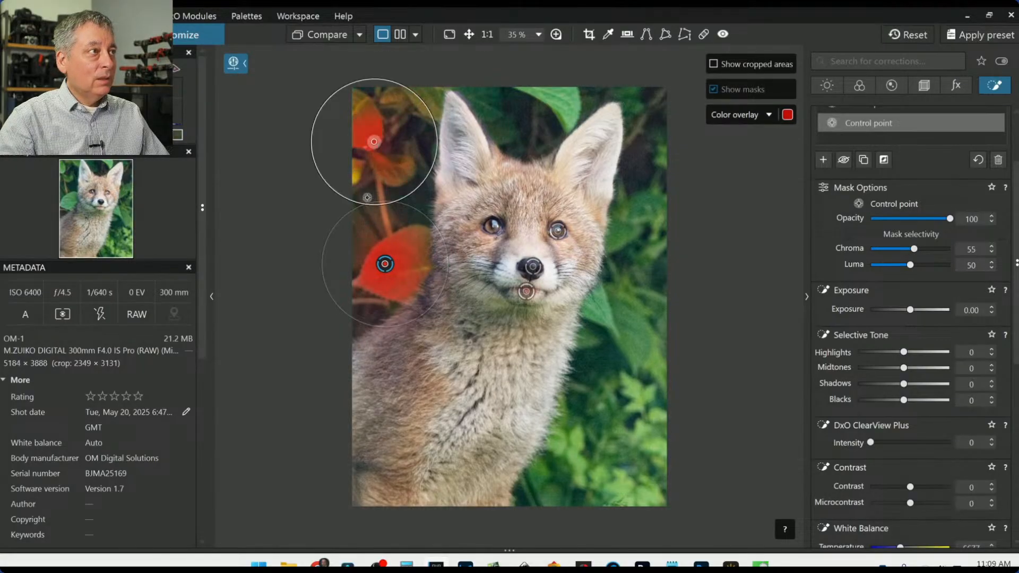
left_click(538, 100)
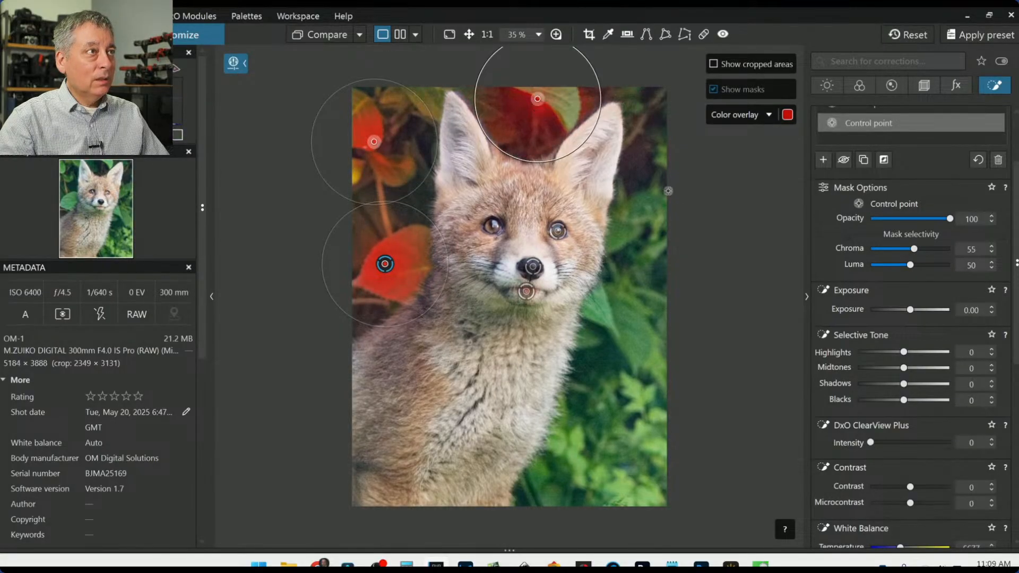
left_click(654, 239)
left_click(641, 352)
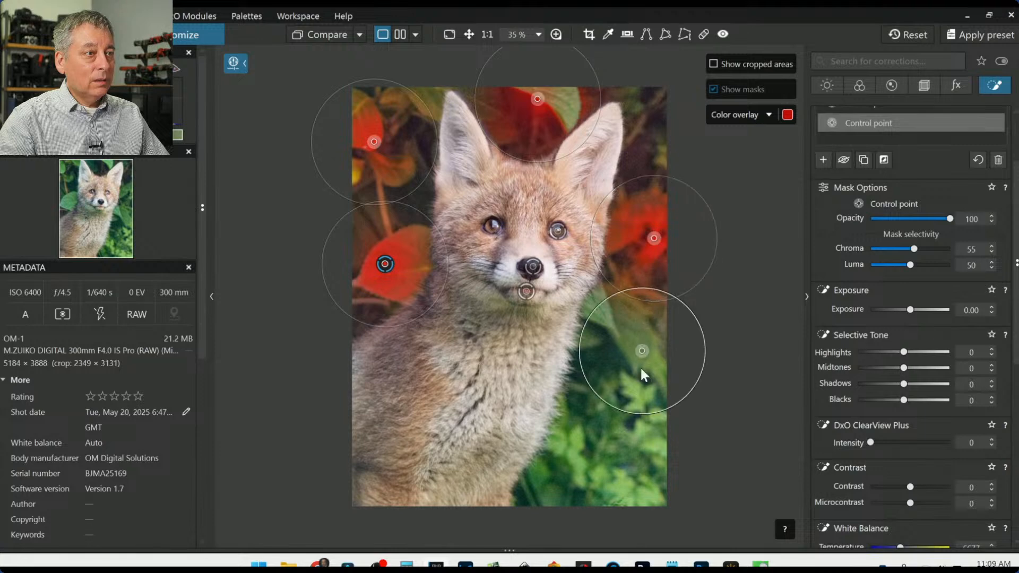
left_click(641, 454)
left_click(559, 491)
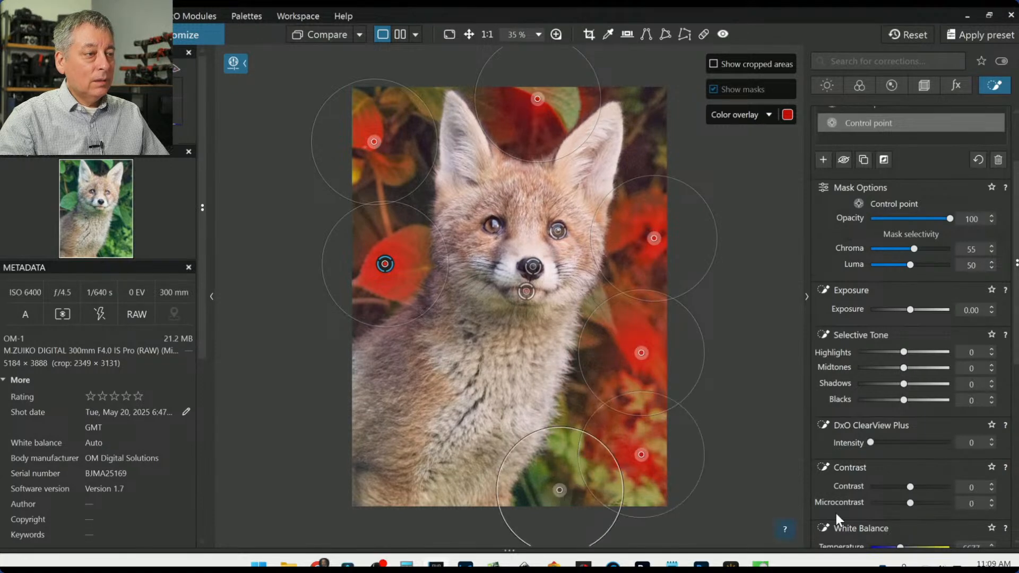
Step: Shift the foliage mask's green channel slightly toward yellow in HSL, with saturation 25 and luminance -25
scroll(938, 506, "down", 3)
scroll(934, 493, "down", 4)
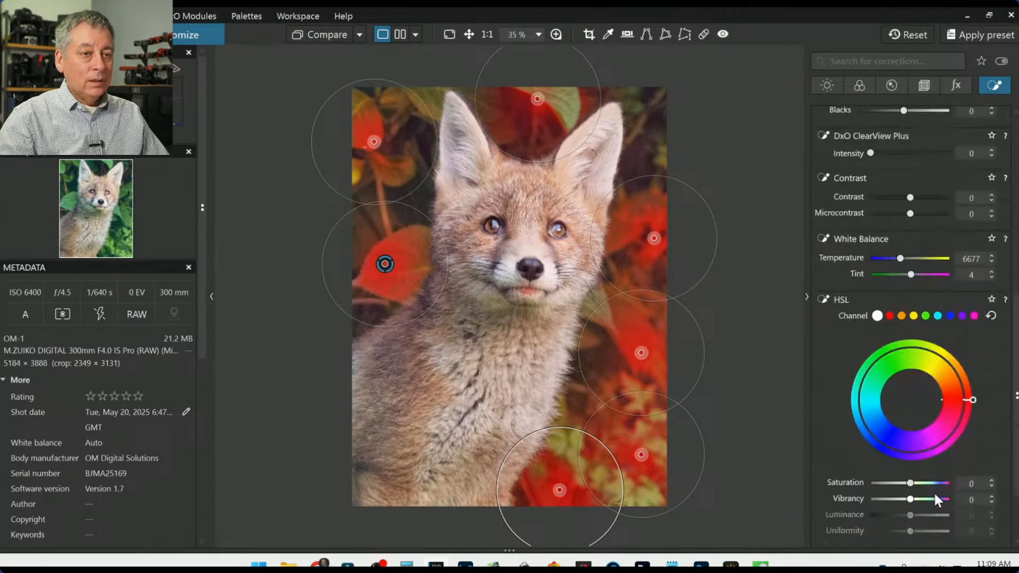
left_click(925, 284)
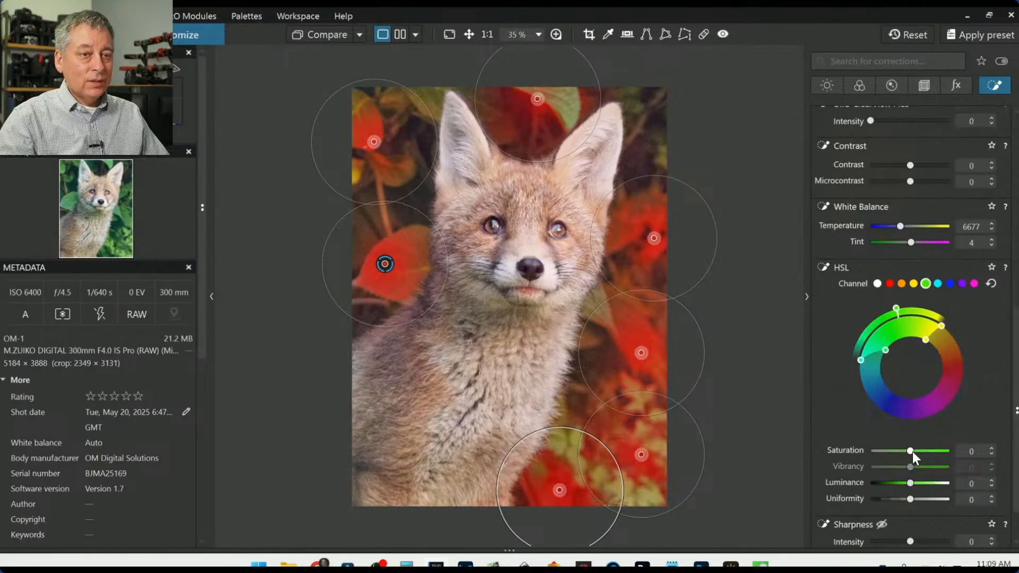
left_click_drag(912, 451, 918, 449)
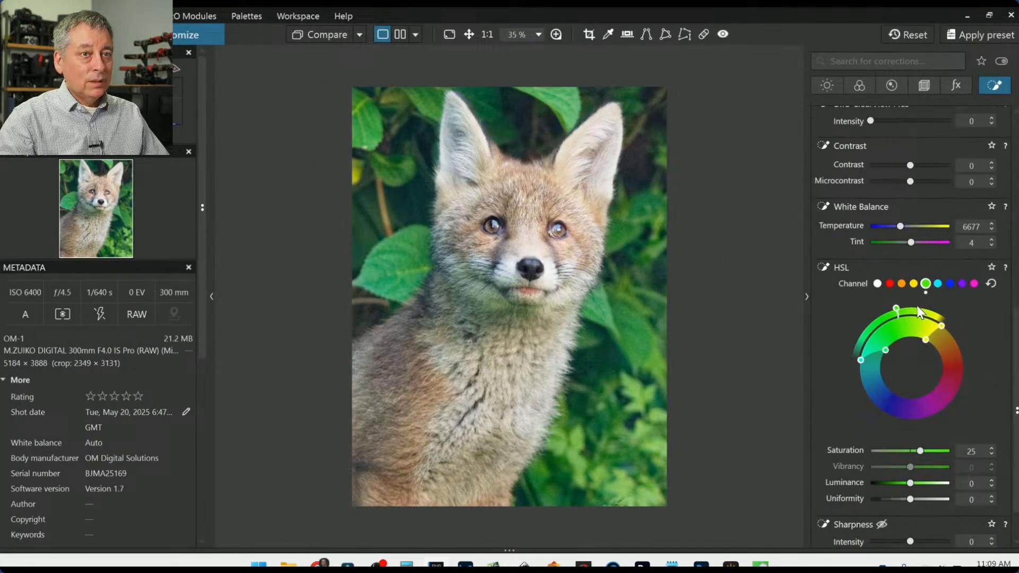
left_click_drag(897, 309, 906, 307)
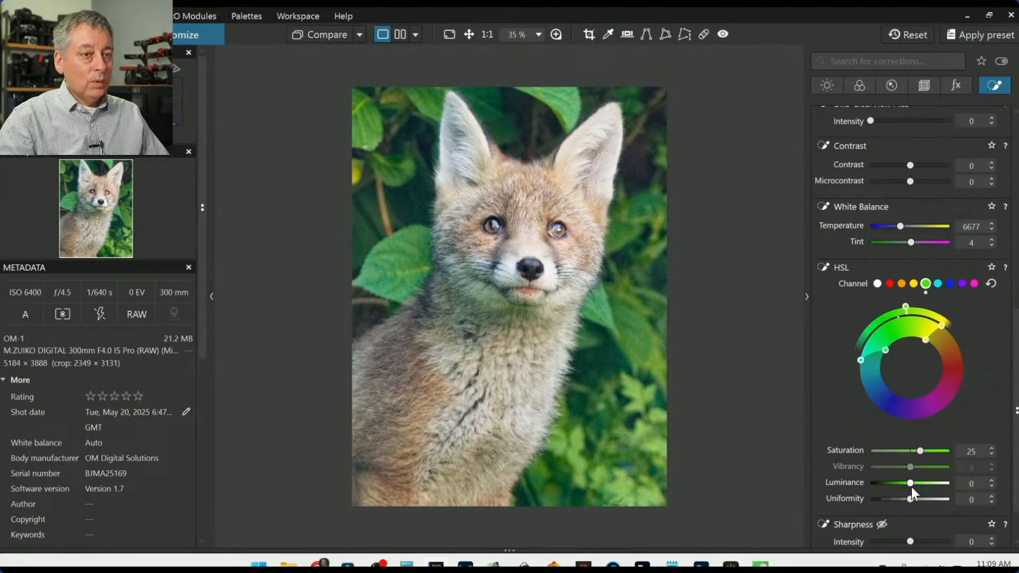
mouse_move(910, 483)
left_mouse_down()
mouse_move(883, 482)
mouse_move(899, 484)
left_mouse_up()
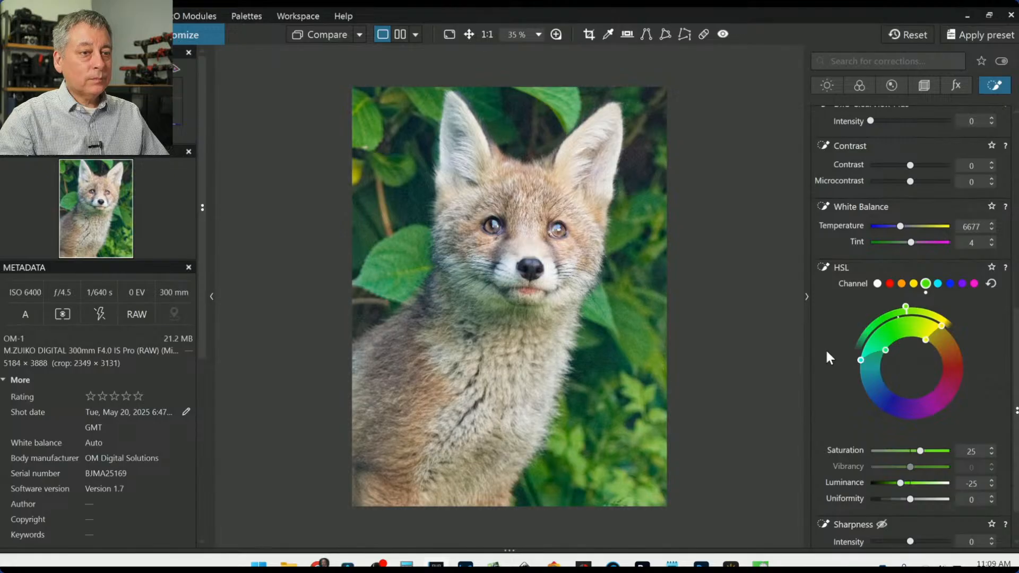
Step: Start a new control point mask on the fur of the fox's back with an enlarged radius, and add a point on its forehead
scroll(826, 352, "up", 1)
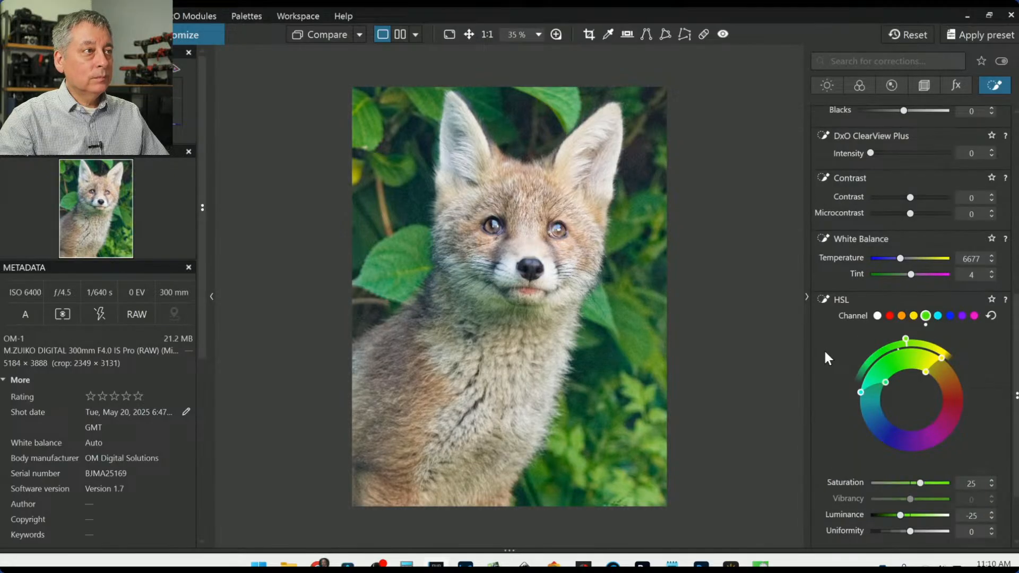
scroll(824, 349, "up", 10)
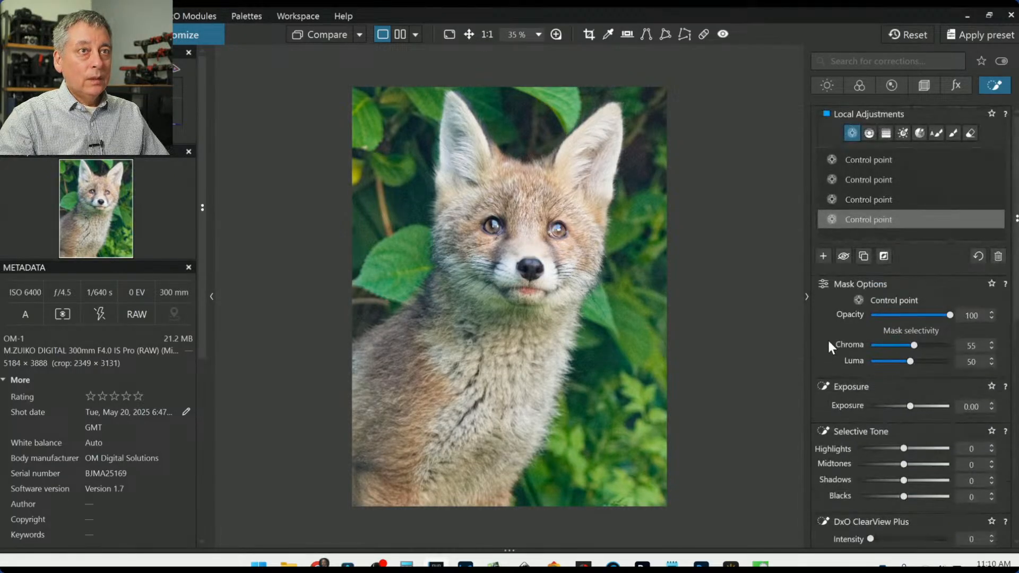
left_click(822, 255)
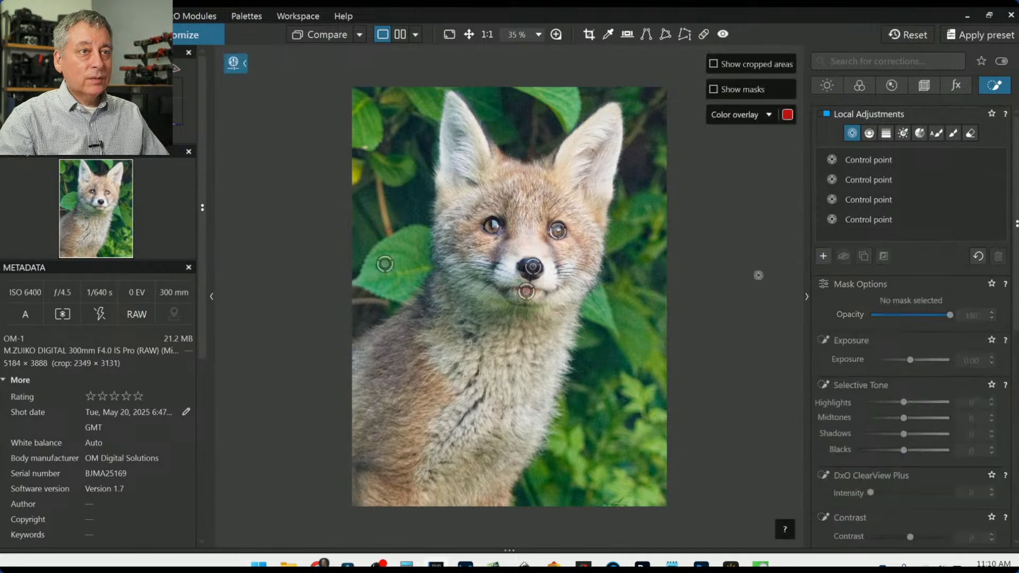
left_click(384, 392)
left_click_drag(478, 396, 483, 396)
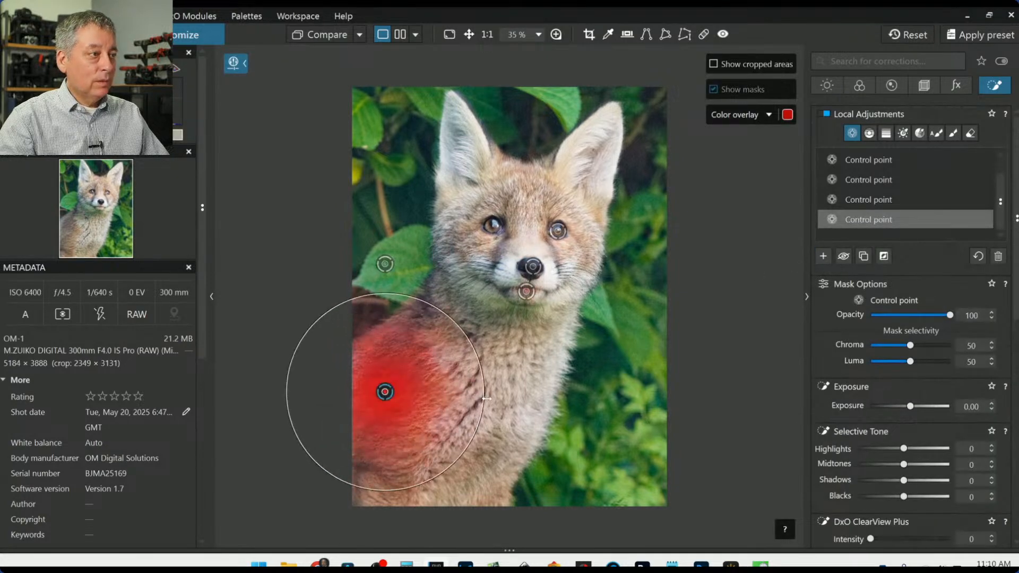
left_click(531, 213)
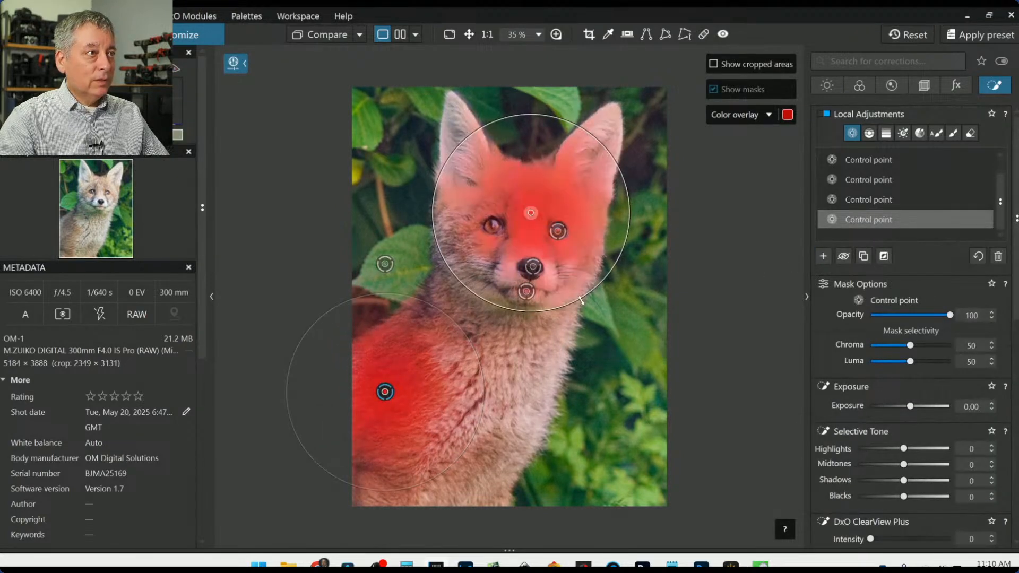
Step: Boost the fur mask's colour in HSL, with red channel saturation 87 and overall vibrancy 77
scroll(931, 437, "down", 5)
scroll(931, 434, "down", 3)
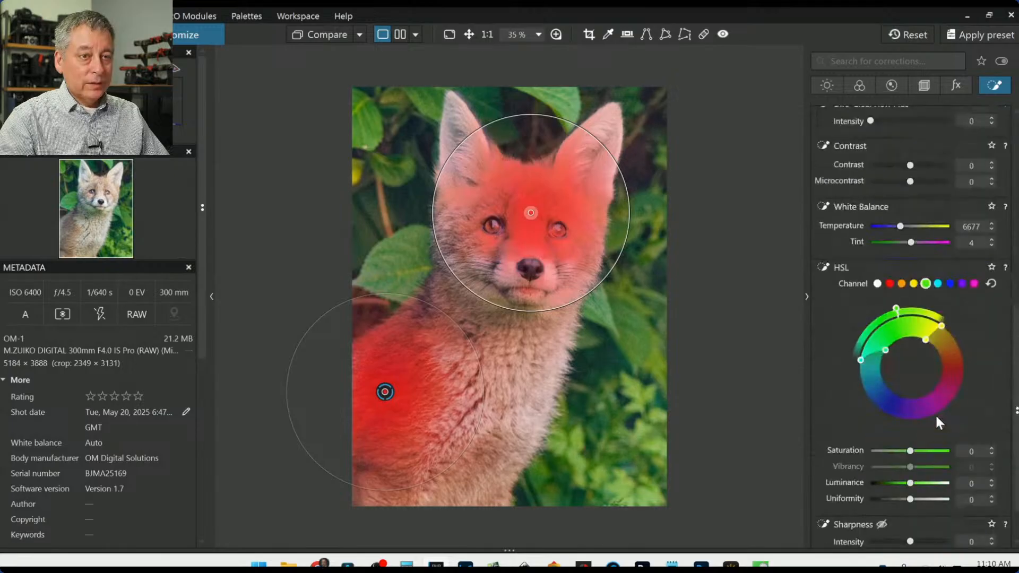
left_click(889, 283)
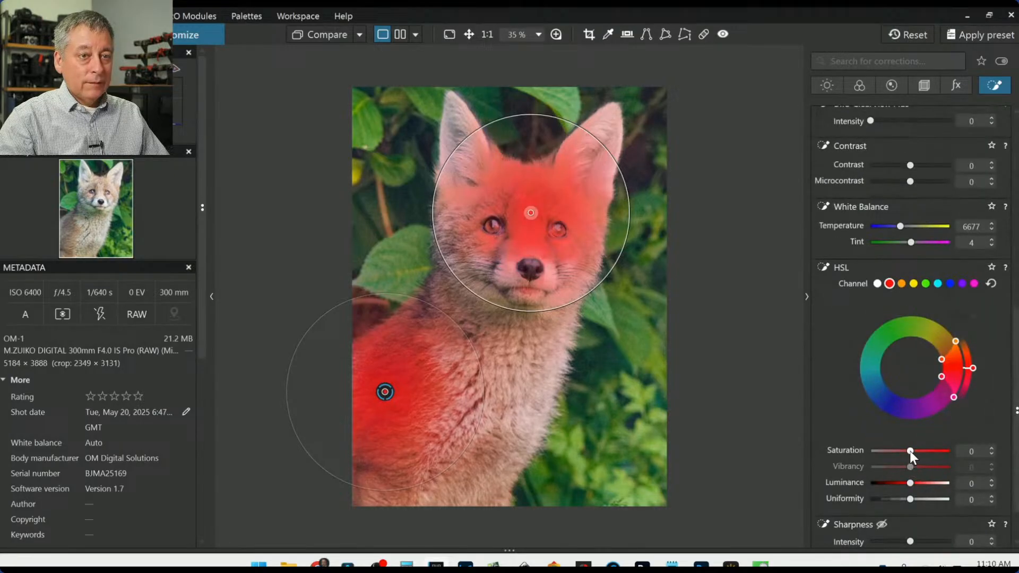
left_click_drag(910, 450, 926, 451)
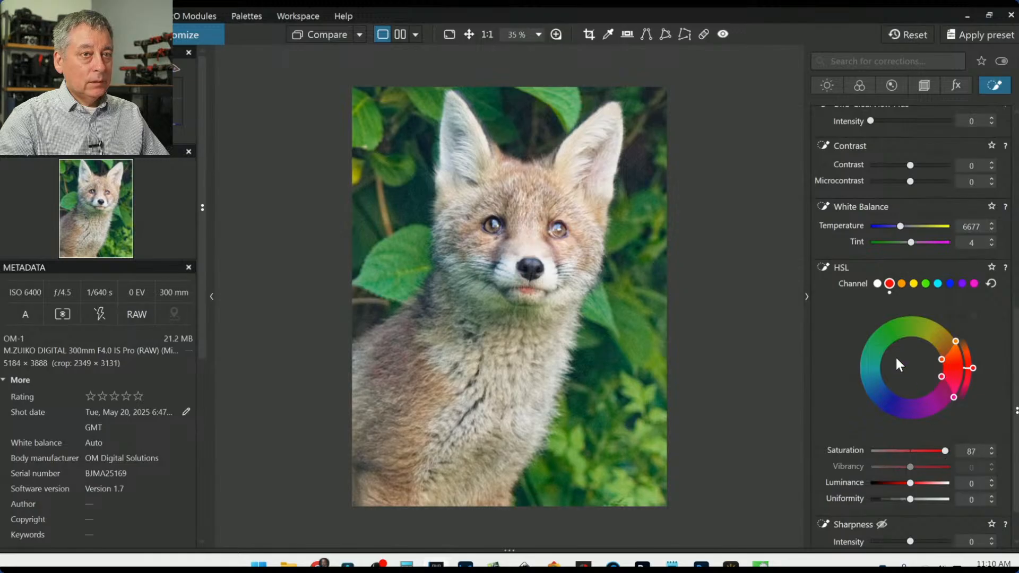
left_click(877, 285)
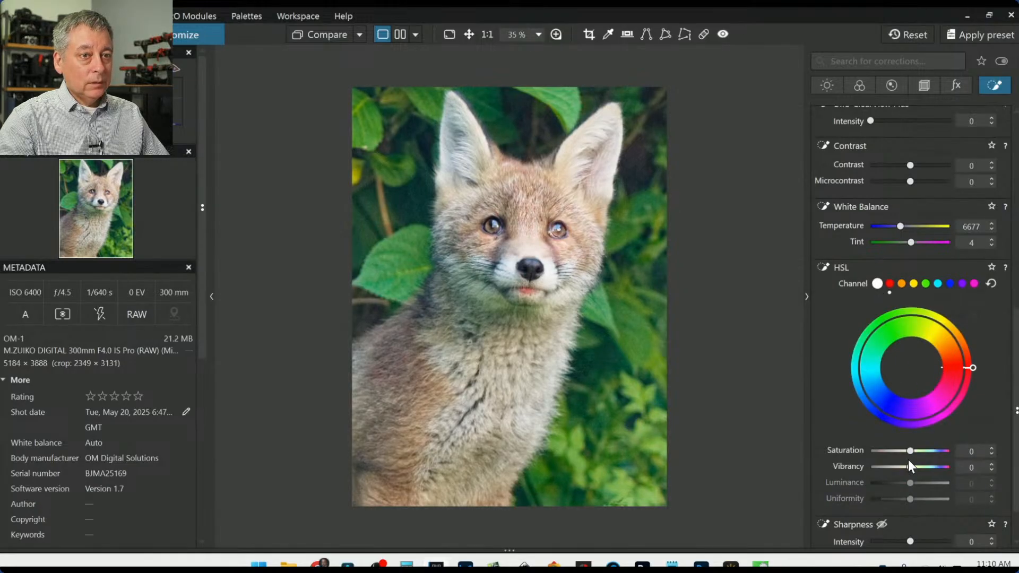
left_click_drag(911, 469, 940, 473)
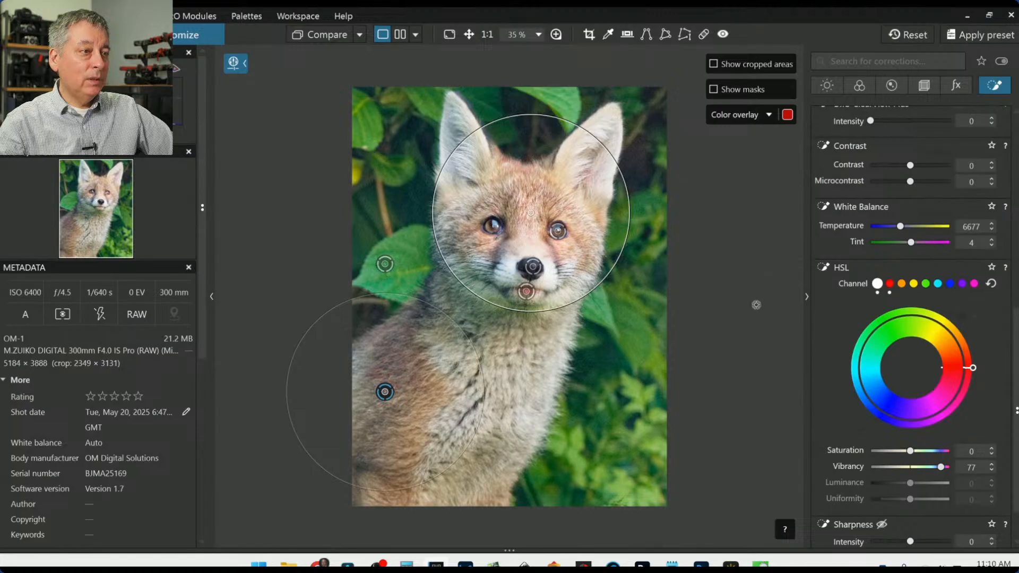
Step: Reselect the foliage mask and set its microcontrast to -38
scroll(918, 239, "up", 4)
scroll(918, 237, "up", 4)
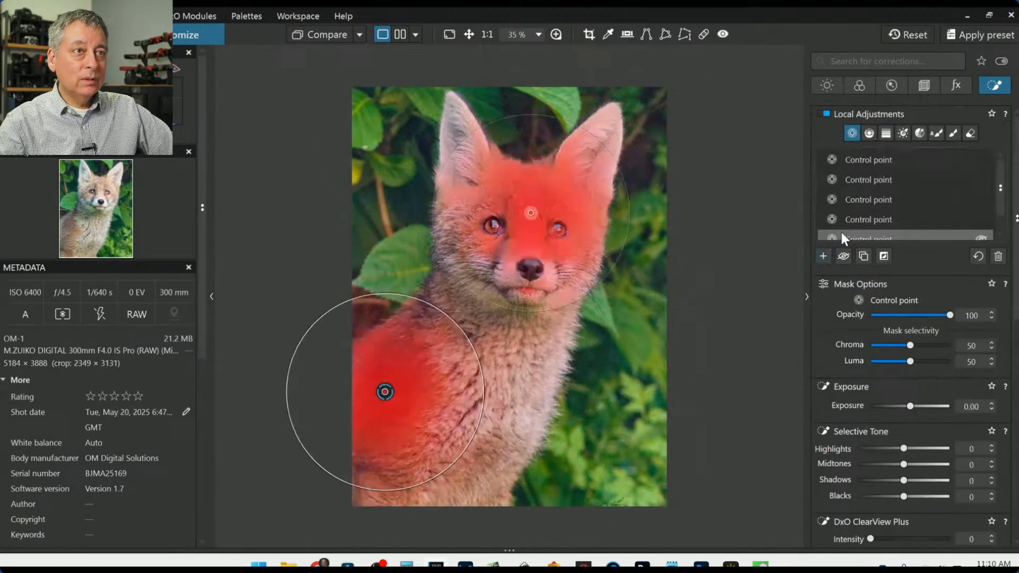
left_click(849, 221)
scroll(905, 414, "down", 10)
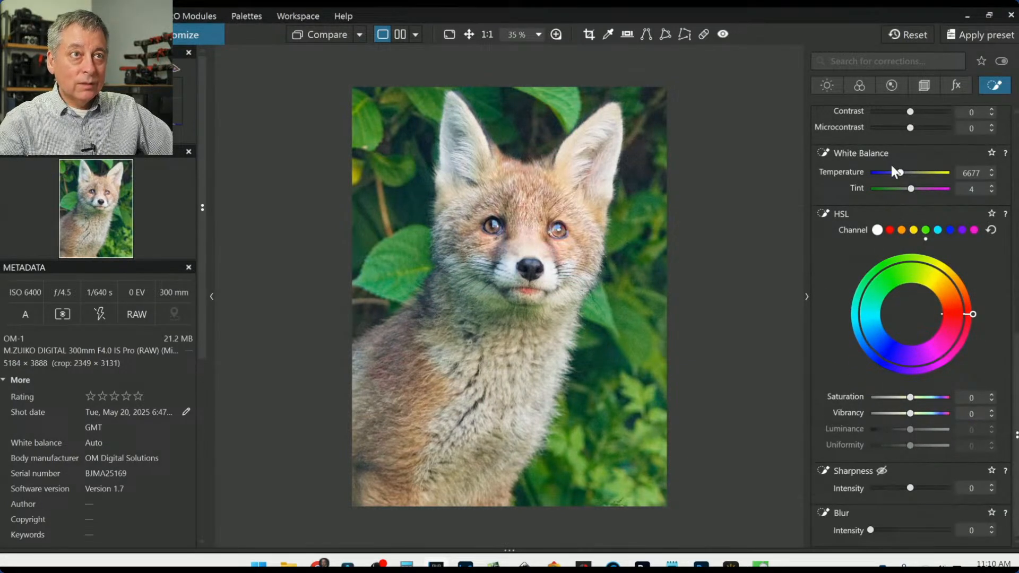
mouse_move(909, 127)
left_mouse_down()
mouse_move(862, 128)
mouse_move(894, 132)
left_mouse_up()
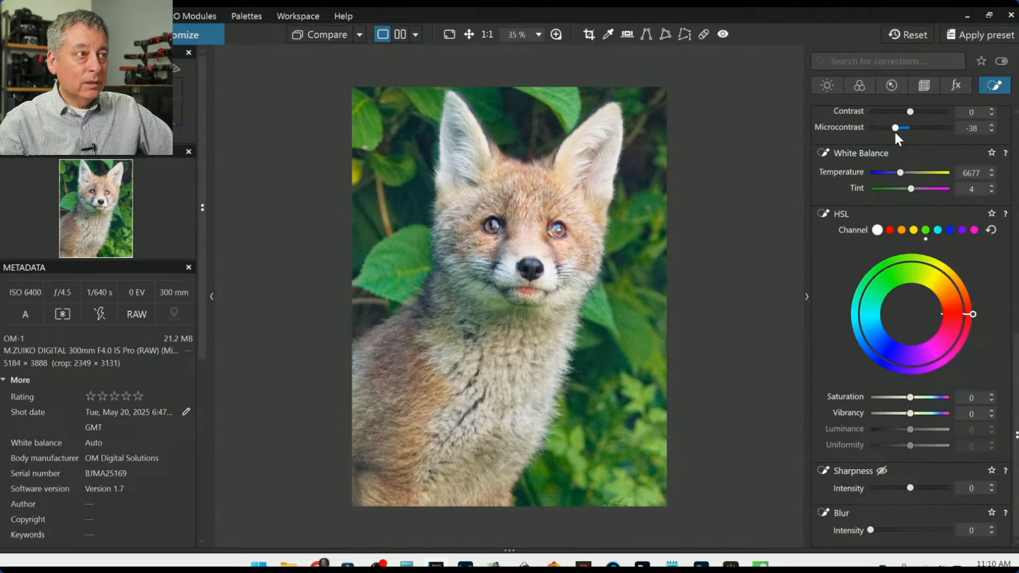
Step: Shrink and reposition the foliage control points that overlap the fox, and set the foliage mask's microcontrast to -53
mouse_move(556, 150)
left_click_drag(553, 157, 552, 142)
left_click_drag(424, 216, 414, 228)
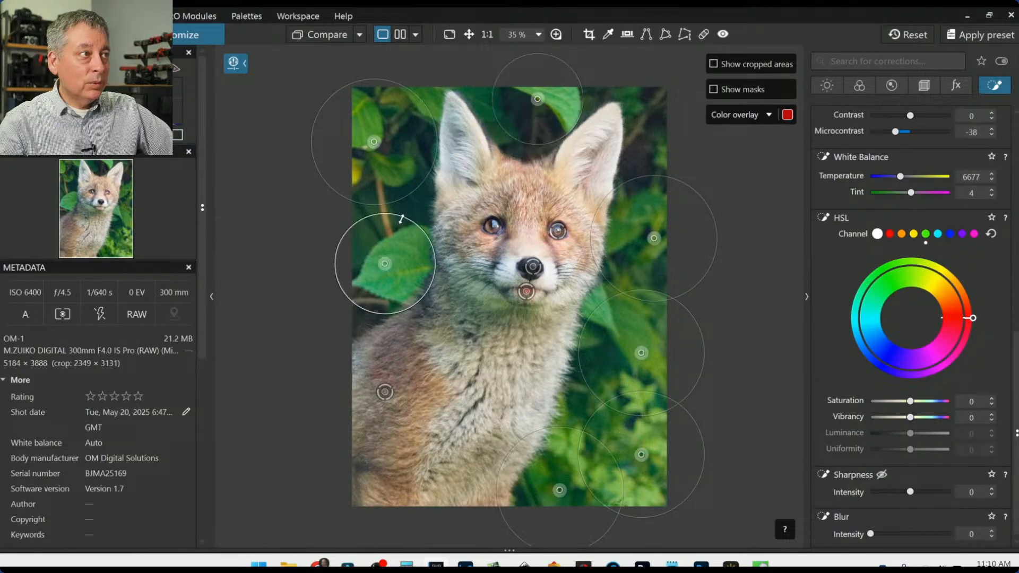
left_click_drag(385, 264, 372, 260)
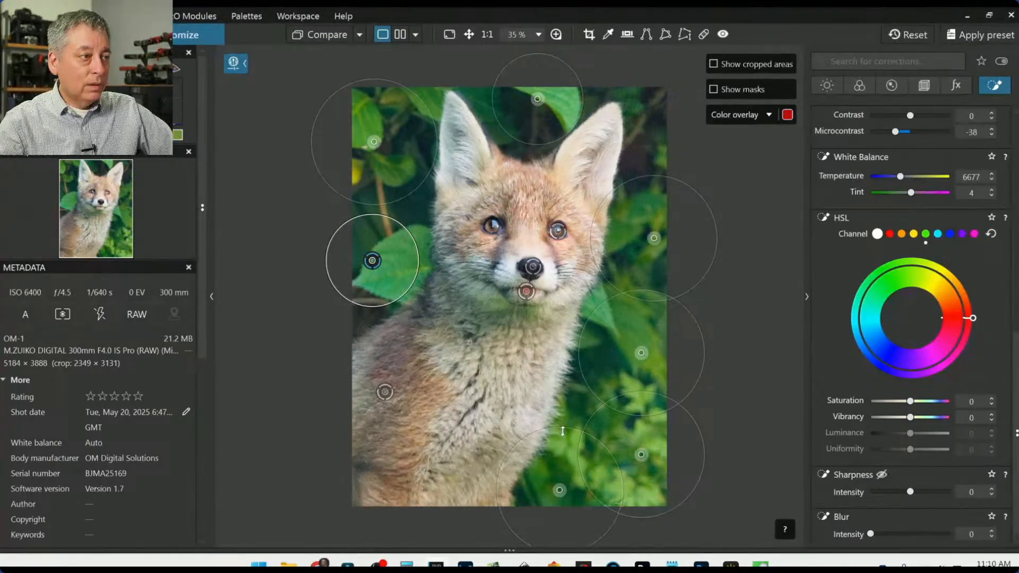
left_click_drag(562, 428, 563, 441)
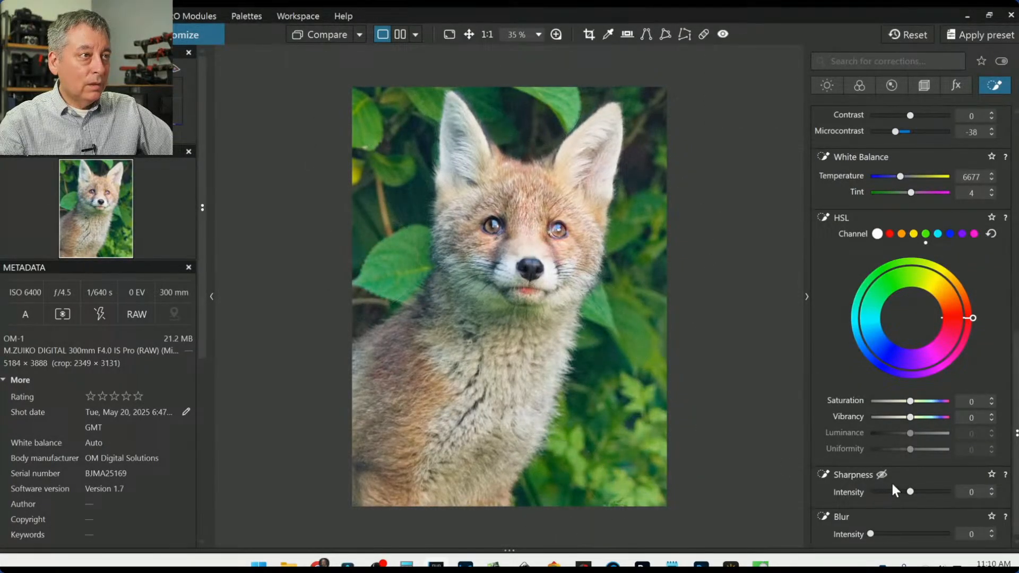
left_click_drag(896, 132, 889, 133)
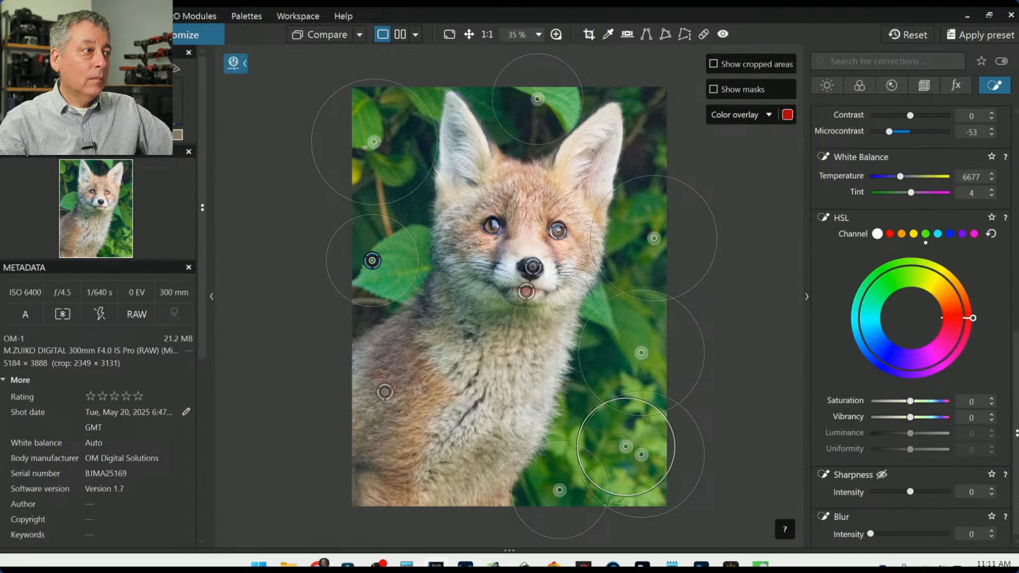
Step: Reselect the control point mask on the fox's fur and set its microcontrast to 10
left_click(385, 391)
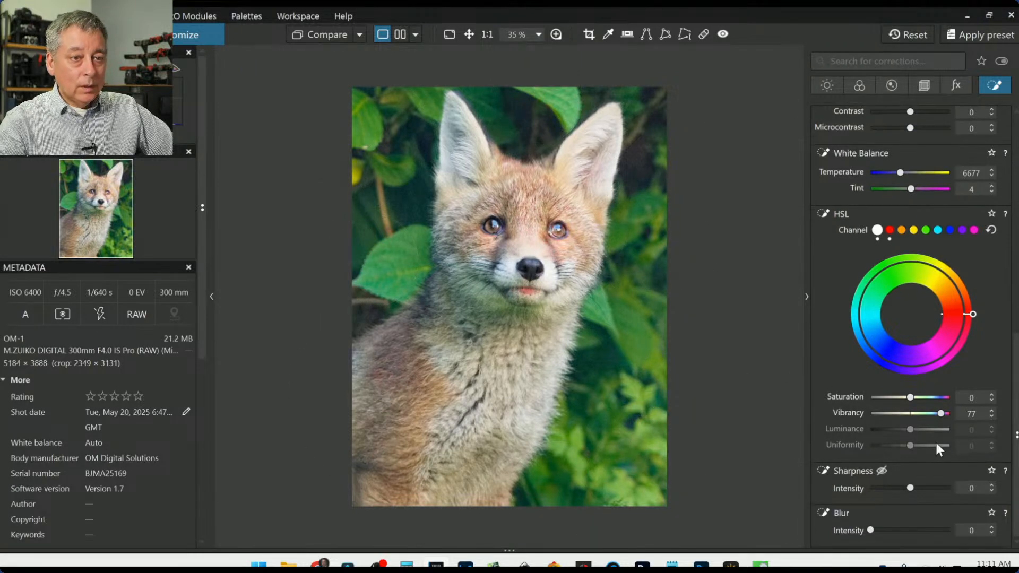
scroll(927, 396, "up", 6)
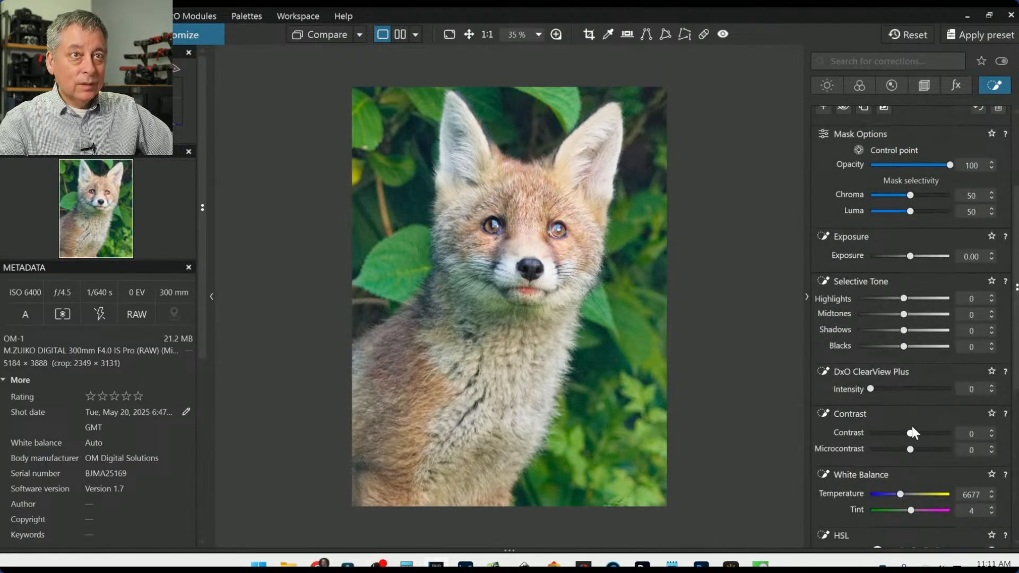
scroll(913, 404, "up", 3)
scroll(914, 388, "down", 3)
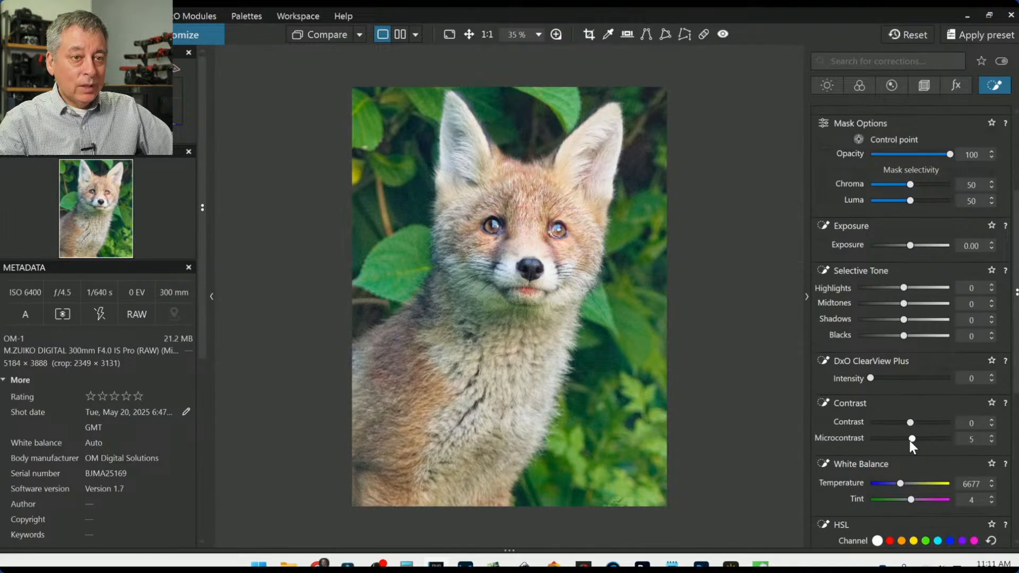
scroll(910, 441, "up", 2)
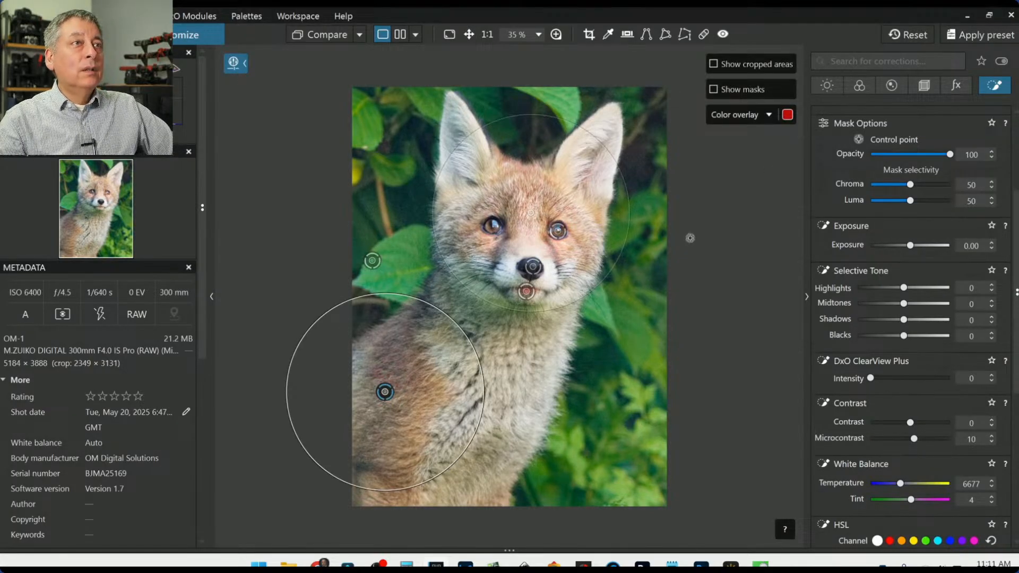
Step: Export the fox photo to disk with the Standard output option, a full-size JPEG at quality 93 in the original image folder
right_click(571, 234)
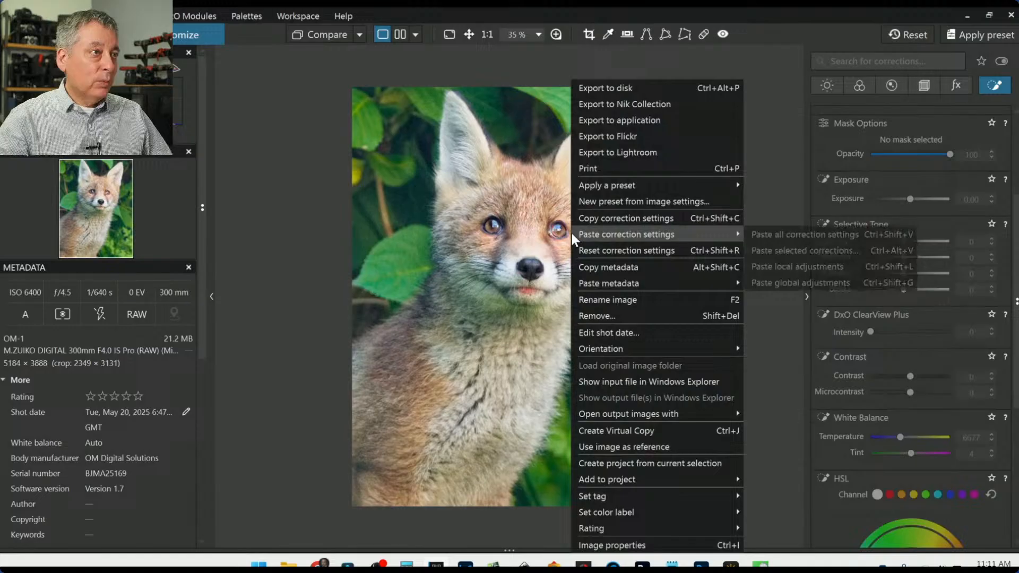
left_click(611, 87)
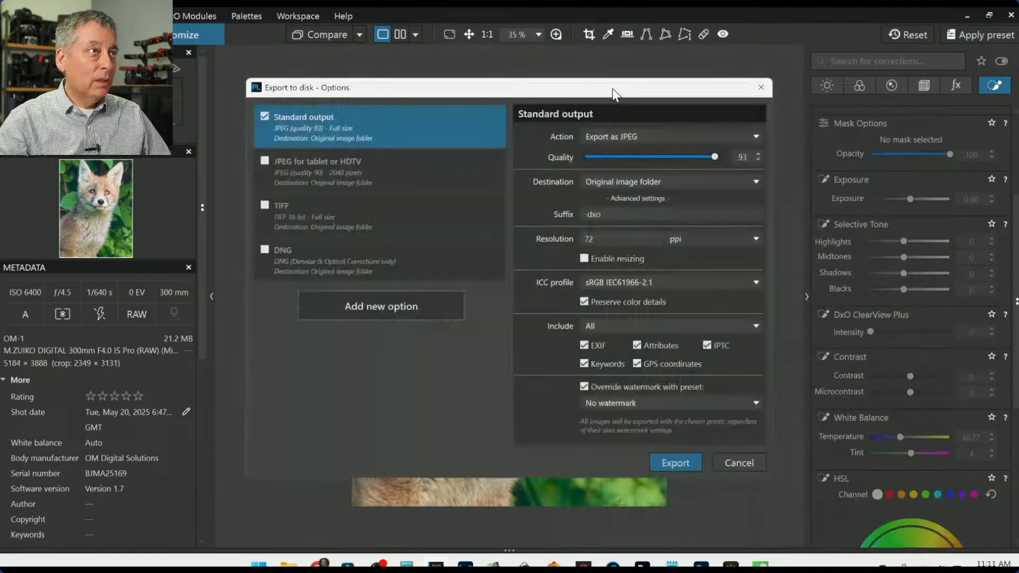
left_click(676, 463)
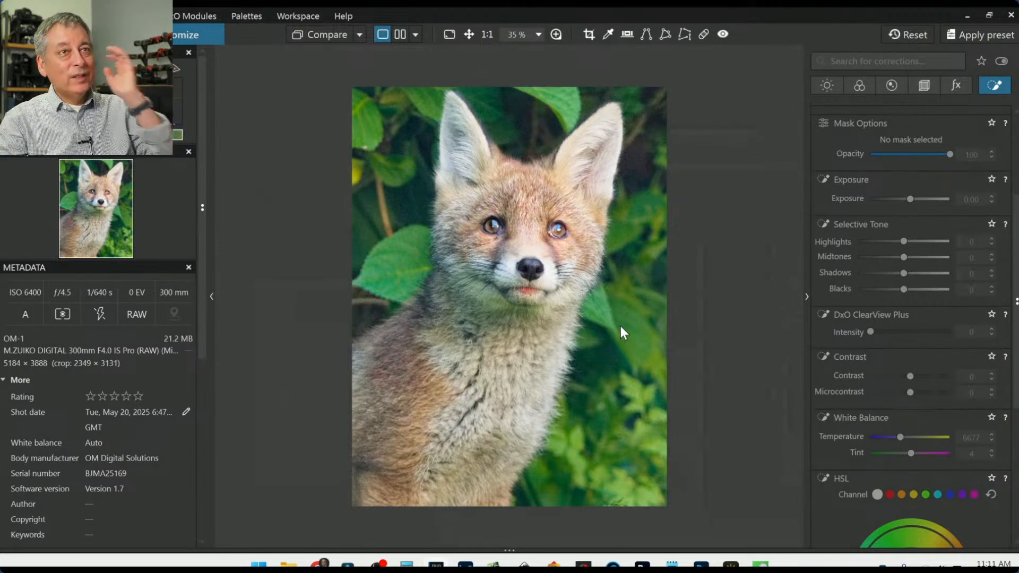
Step: Select the mouth's control point mask and set its overall HSL saturation to 16
left_click(990, 86)
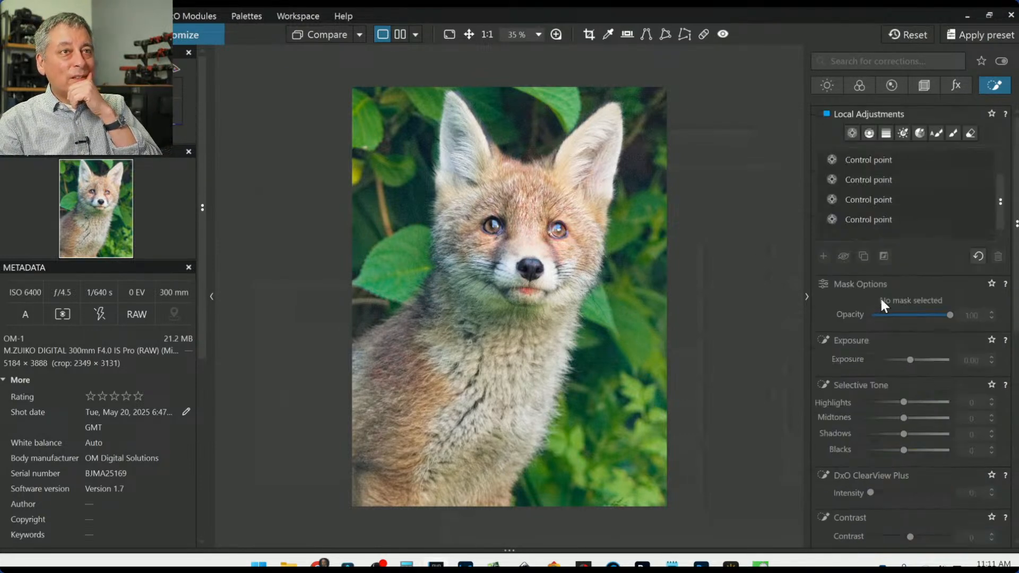
left_click(862, 199)
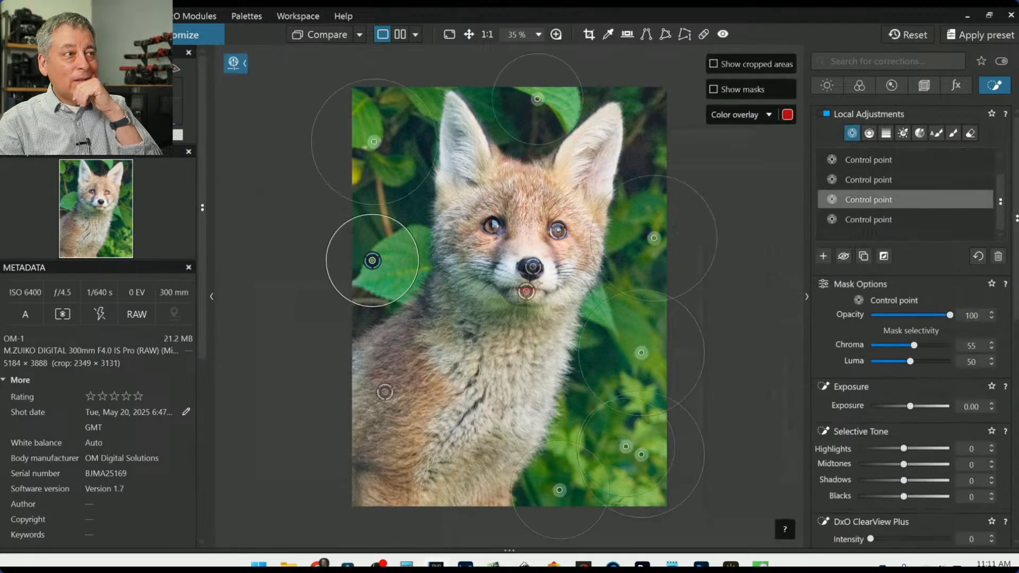
left_click(525, 292)
scroll(934, 461, "down", 3)
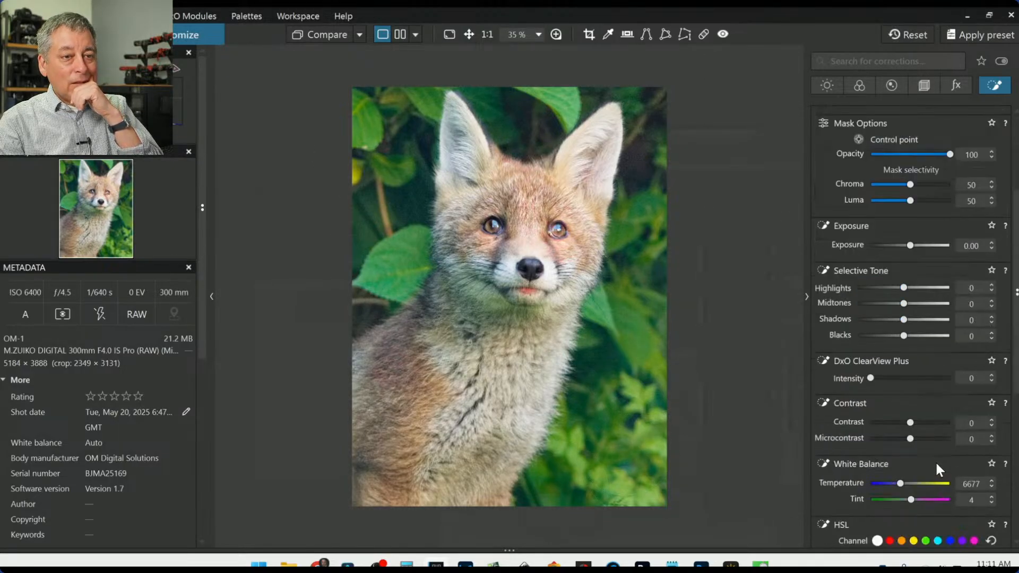
scroll(950, 473, "down", 3)
scroll(938, 473, "down", 2)
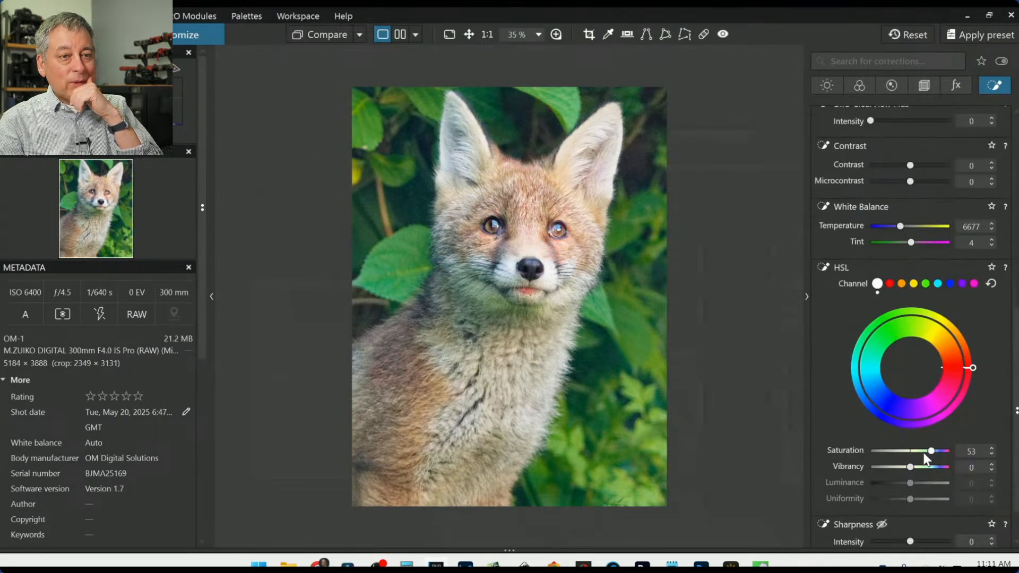
left_click(924, 453)
left_click(918, 453)
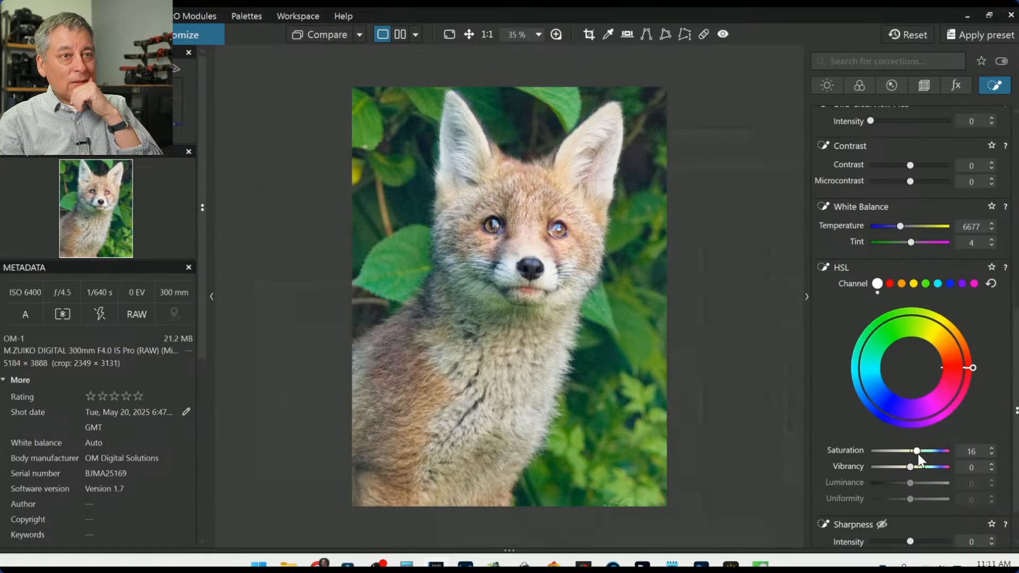
left_click(890, 283)
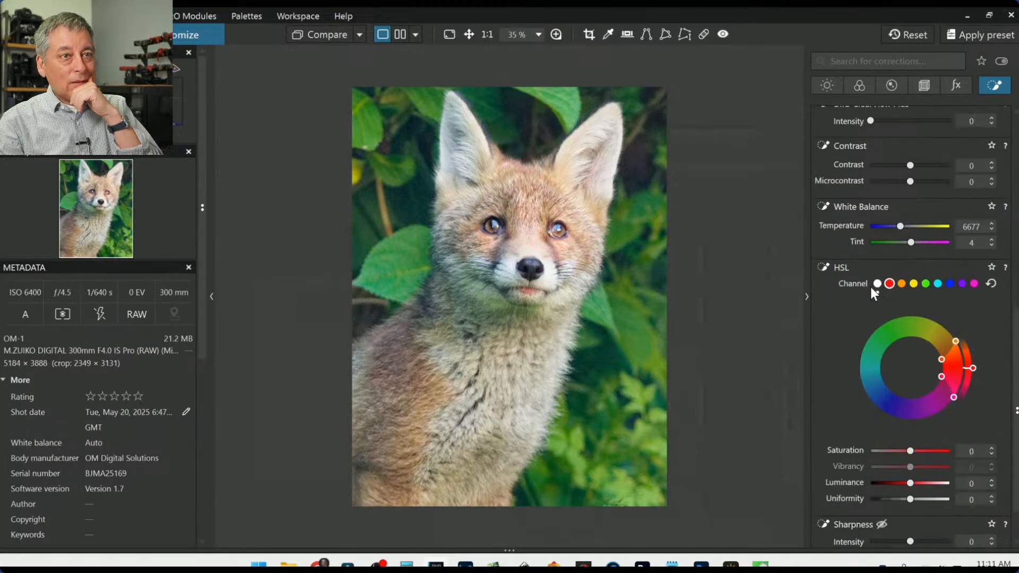
Step: Export the fox photo to disk again, overwriting the existing JPEG
right_click(576, 425)
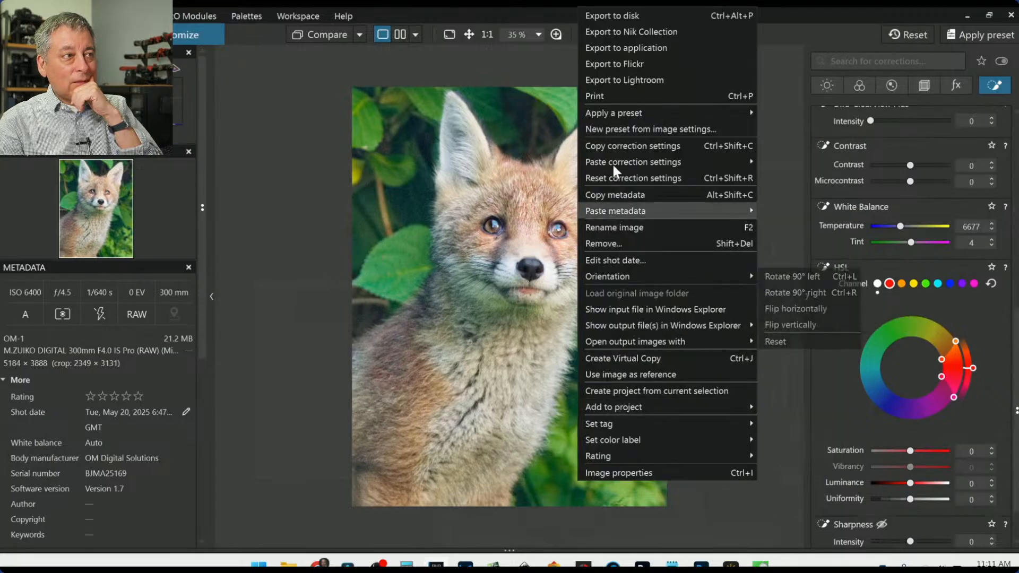
left_click(613, 15)
key("Return")
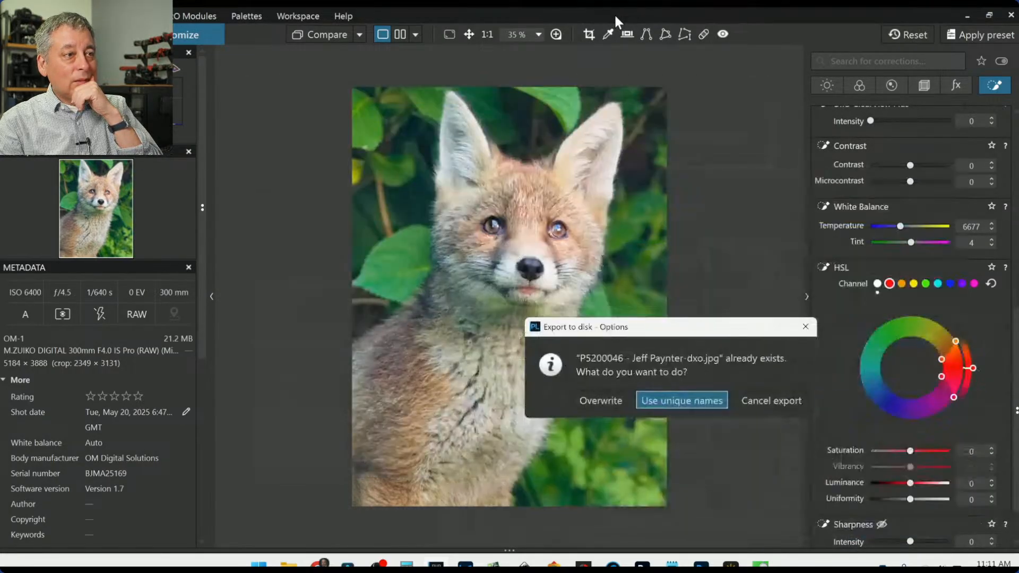
left_click(616, 403)
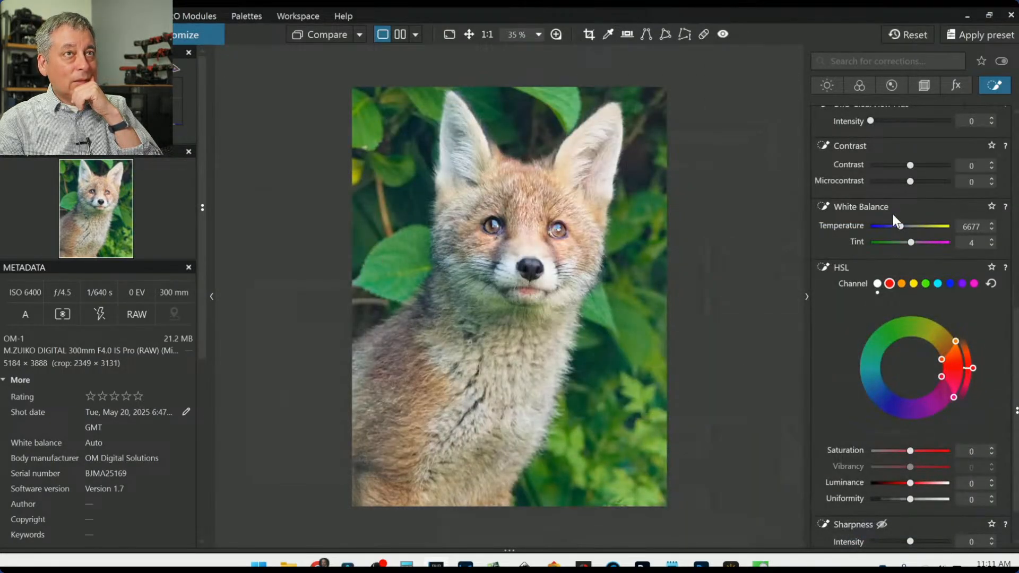
Step: Deselect the masks and show the edited fox side by side with its exported Standard output JPEG
scroll(762, 291, "up", 3)
scroll(752, 289, "down", 4)
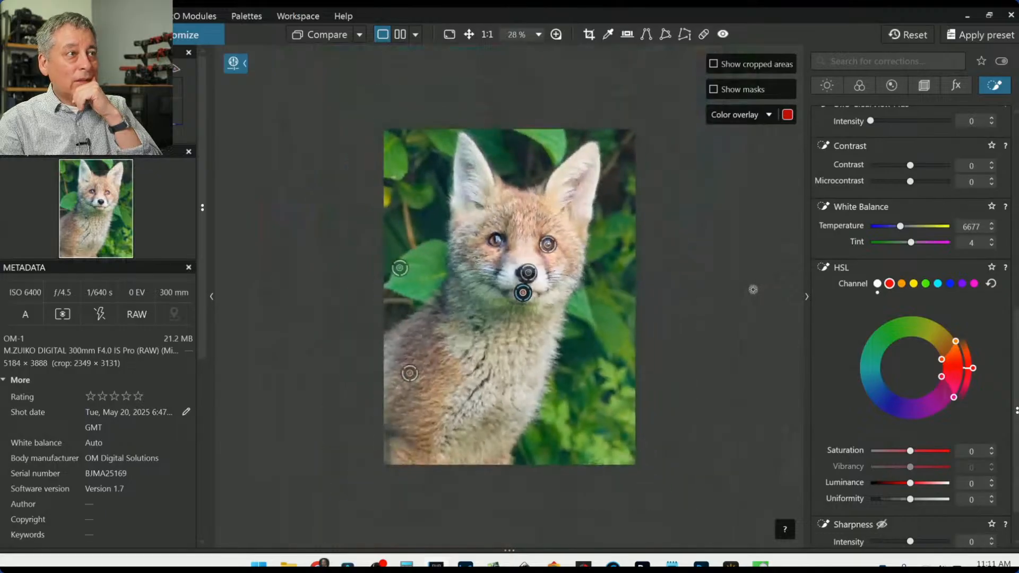
key("Escape")
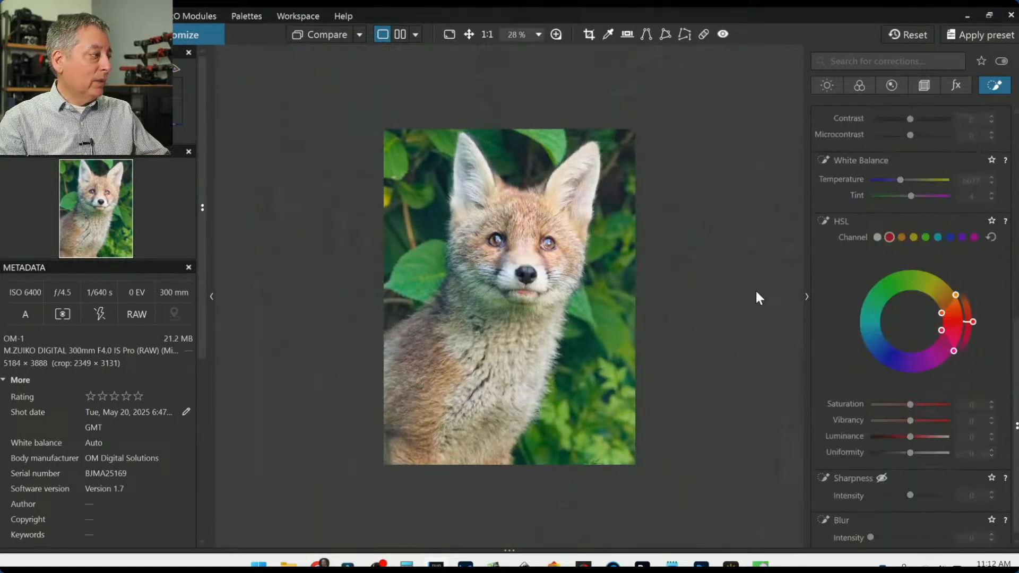
left_click(399, 35)
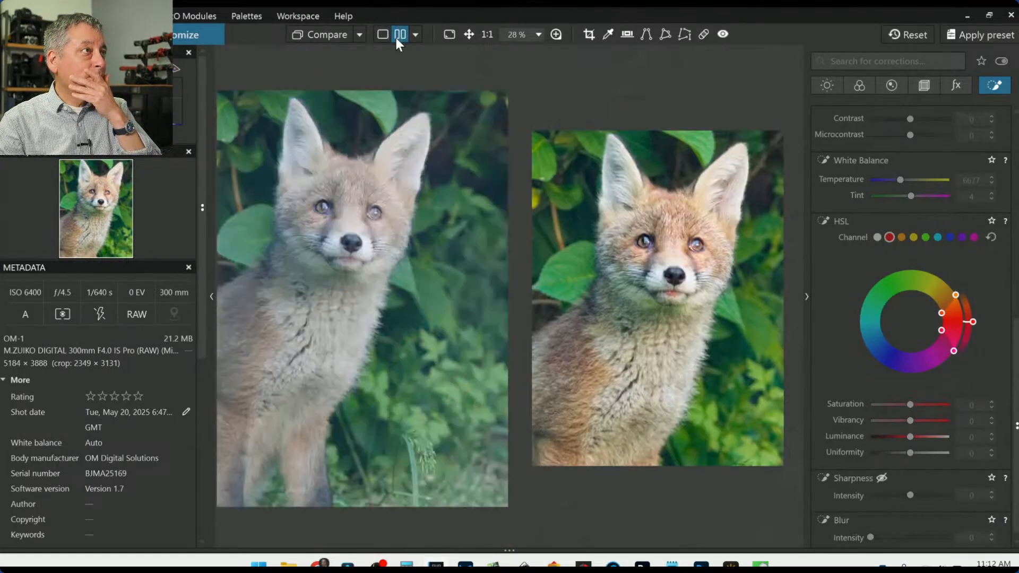
left_click(360, 35)
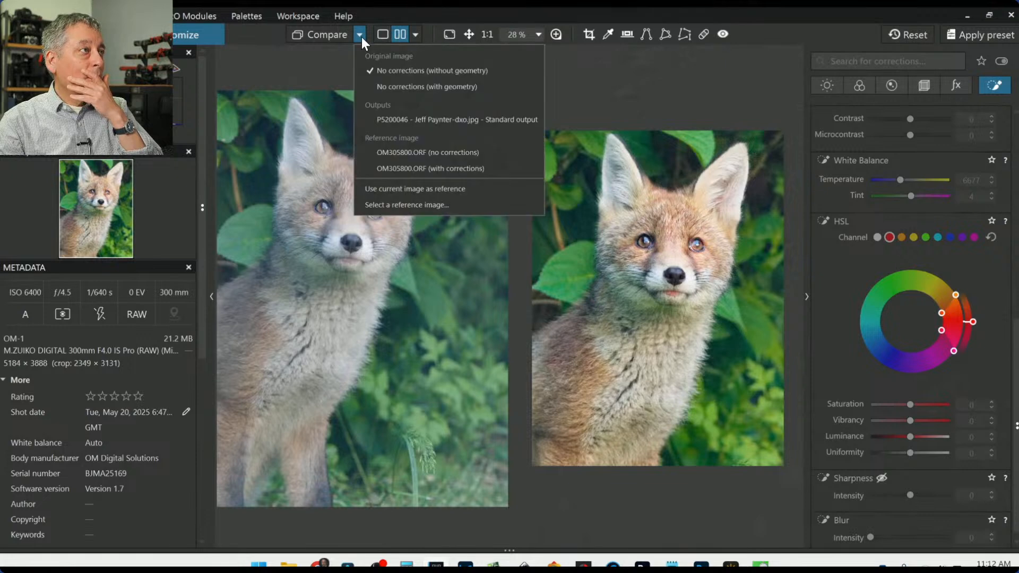
left_click(399, 116)
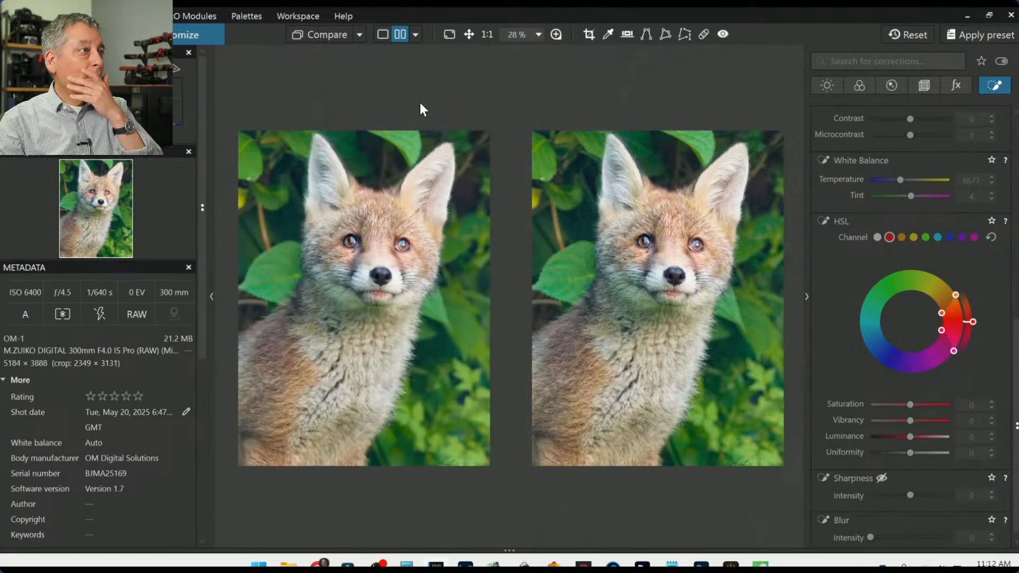
Step: Reset all corrections on the current fox photo and hide the surrounding palettes to view it beside the exported JPEG
left_click(924, 35)
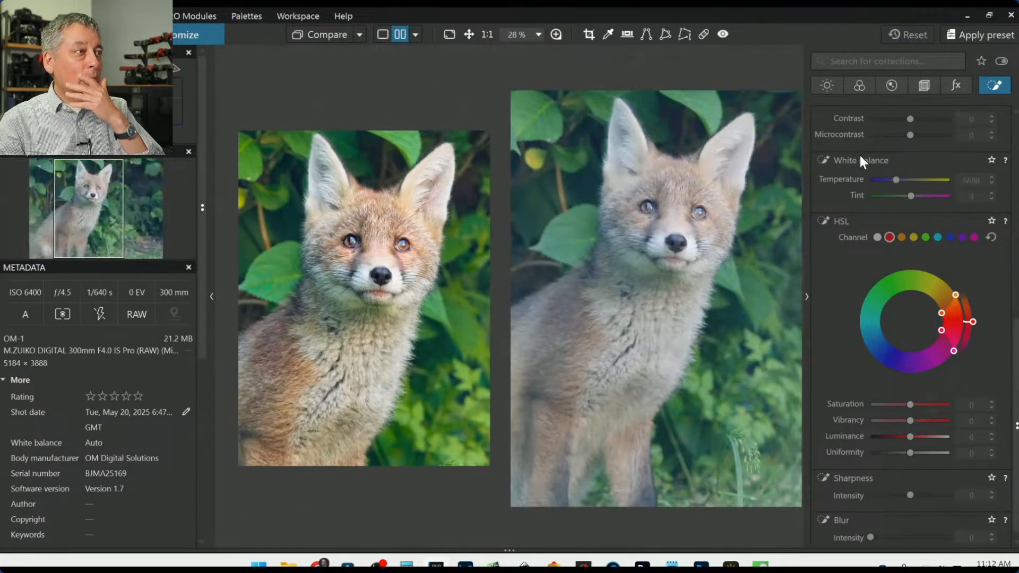
key("Tab")
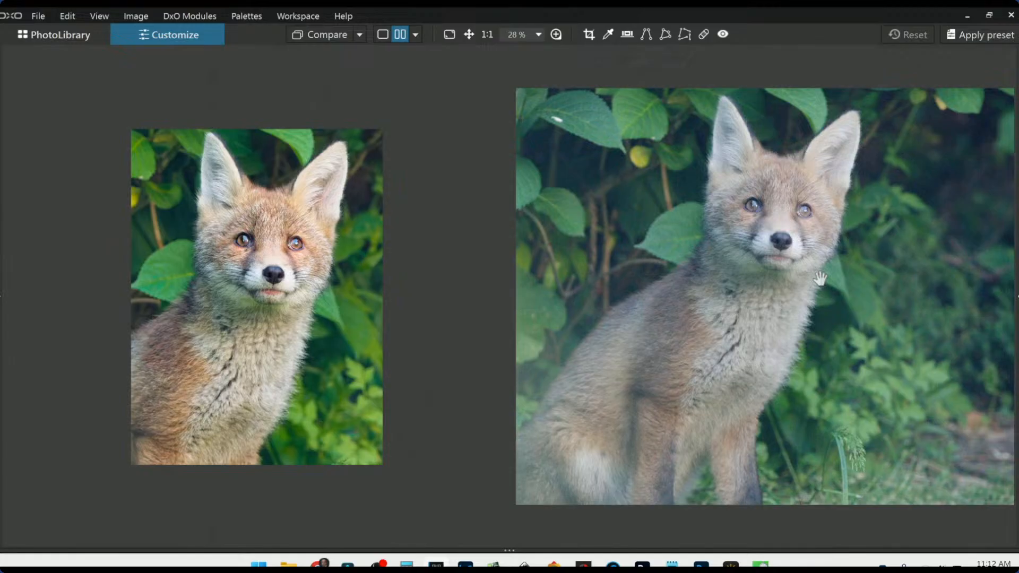
Step: Compare the exported fox JPEG with the uncorrected photo, examining the eyes, nose and fur up close and the whole frame
scroll(821, 280, "down", 1)
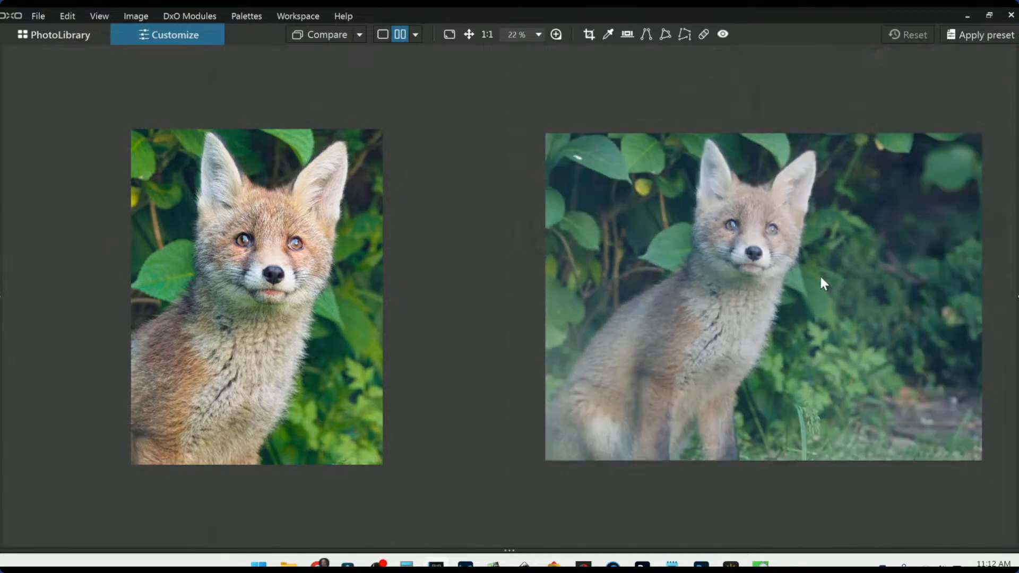
scroll(328, 261, "up", 1)
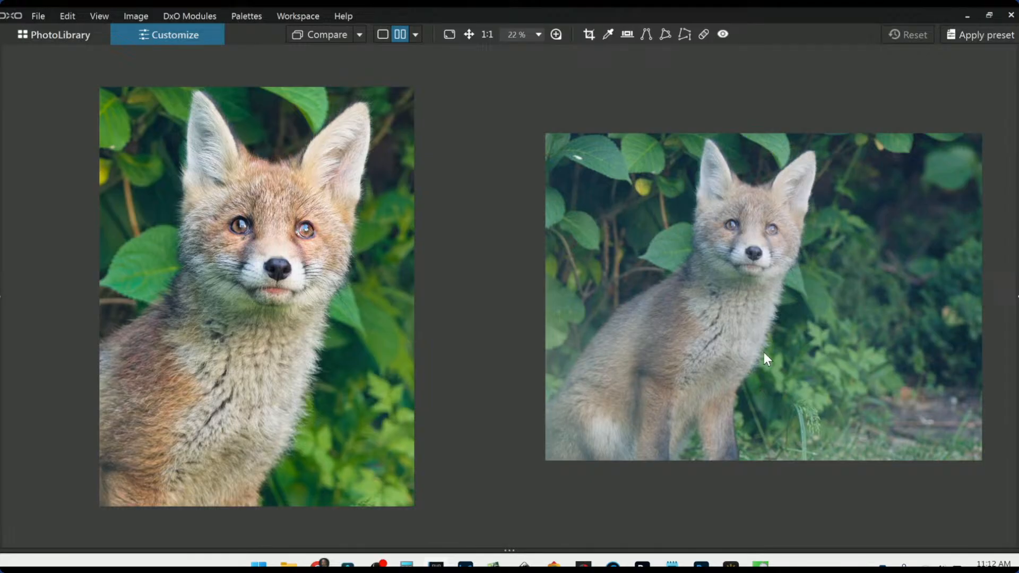
scroll(724, 211, "up", 1)
scroll(724, 211, "up", 5)
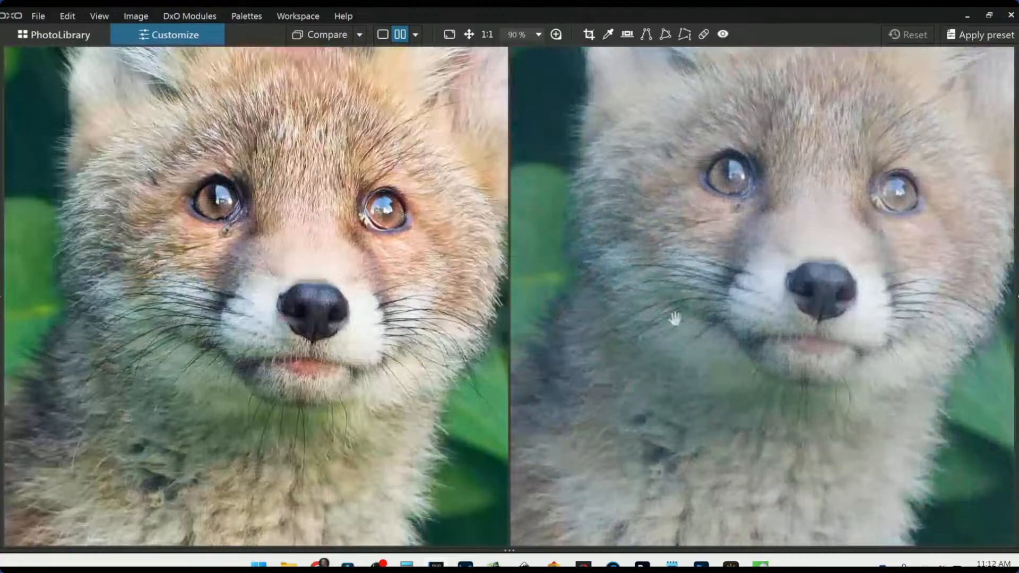
left_click_drag(675, 319, 661, 425)
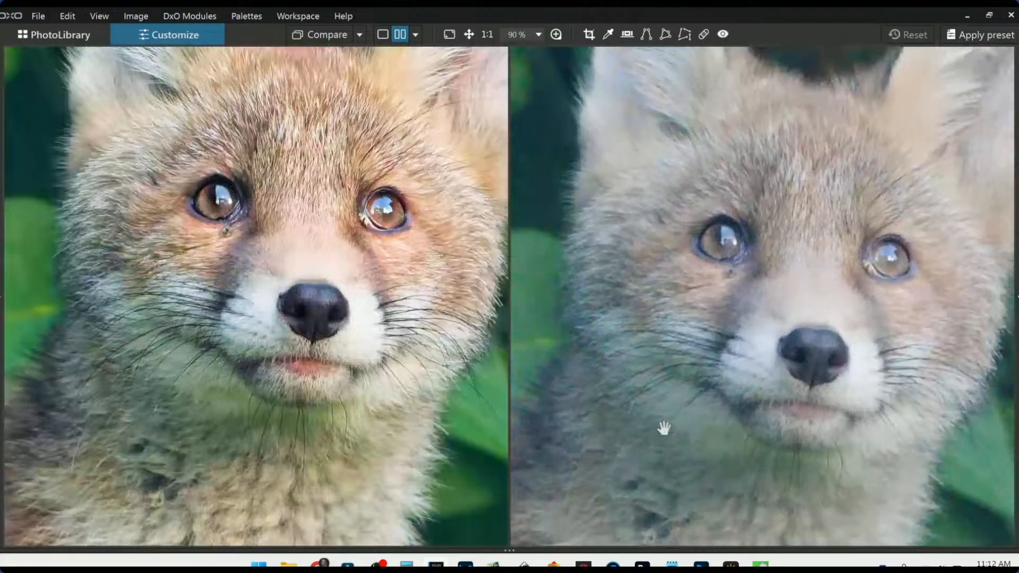
scroll(233, 234, "up", 3)
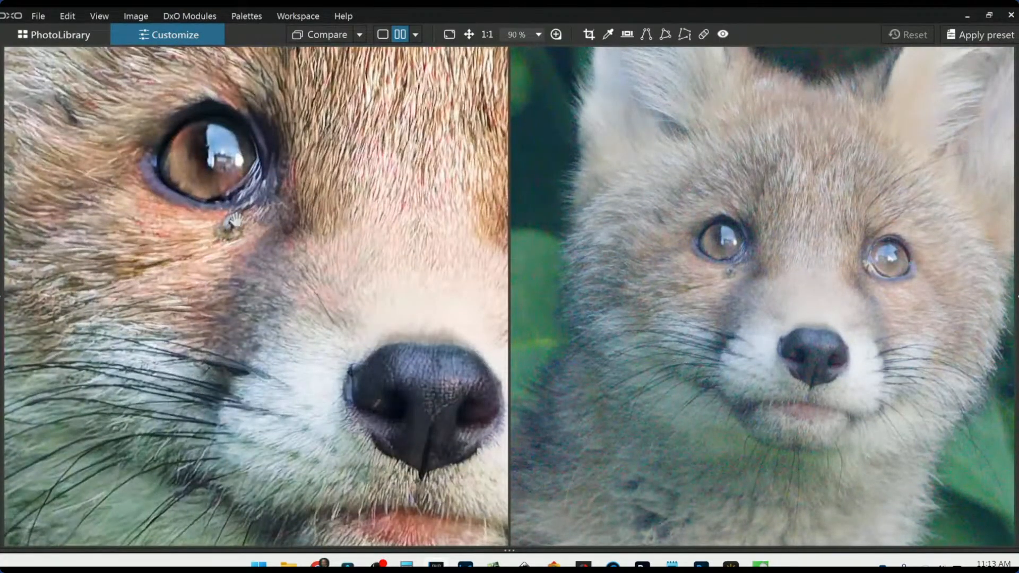
scroll(233, 233, "down", 3)
scroll(236, 232, "down", 1)
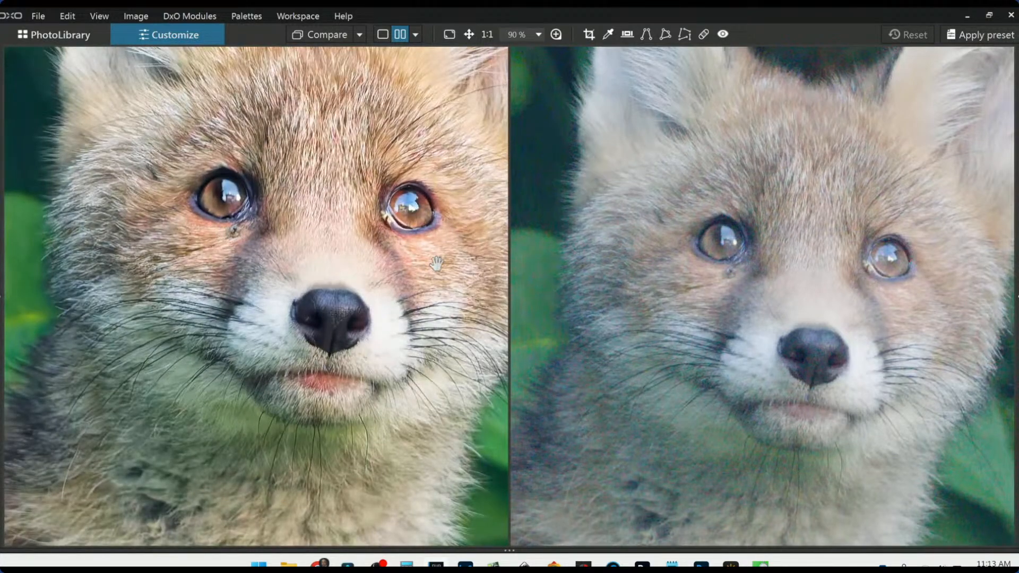
scroll(648, 327, "down", 1)
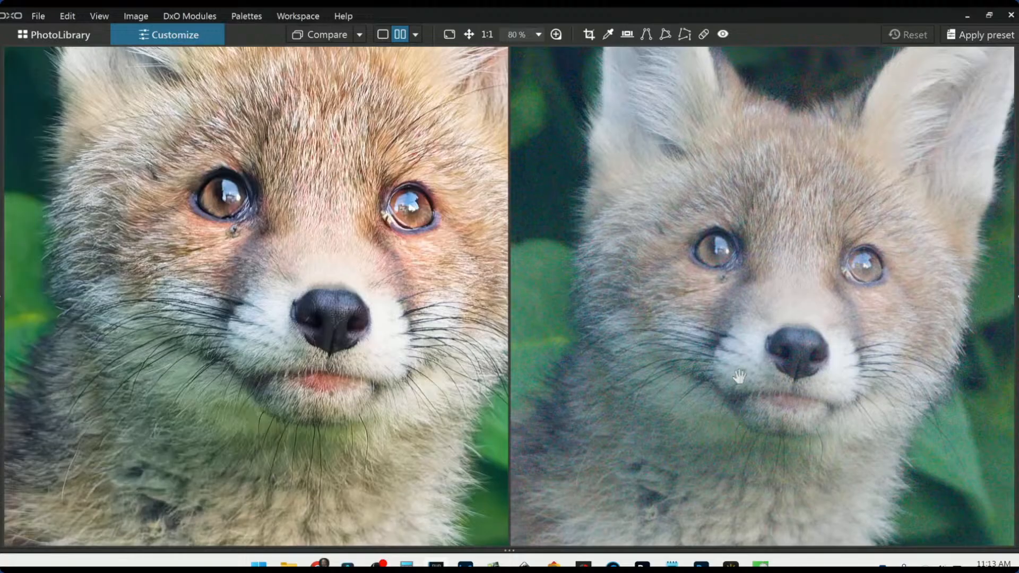
scroll(661, 303, "down", 3)
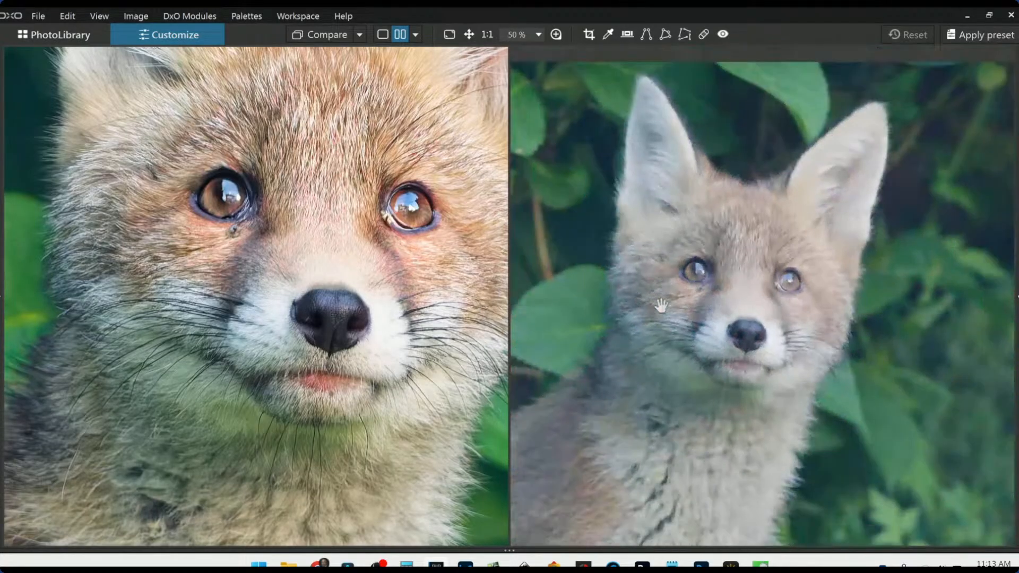
scroll(487, 275, "down", 5)
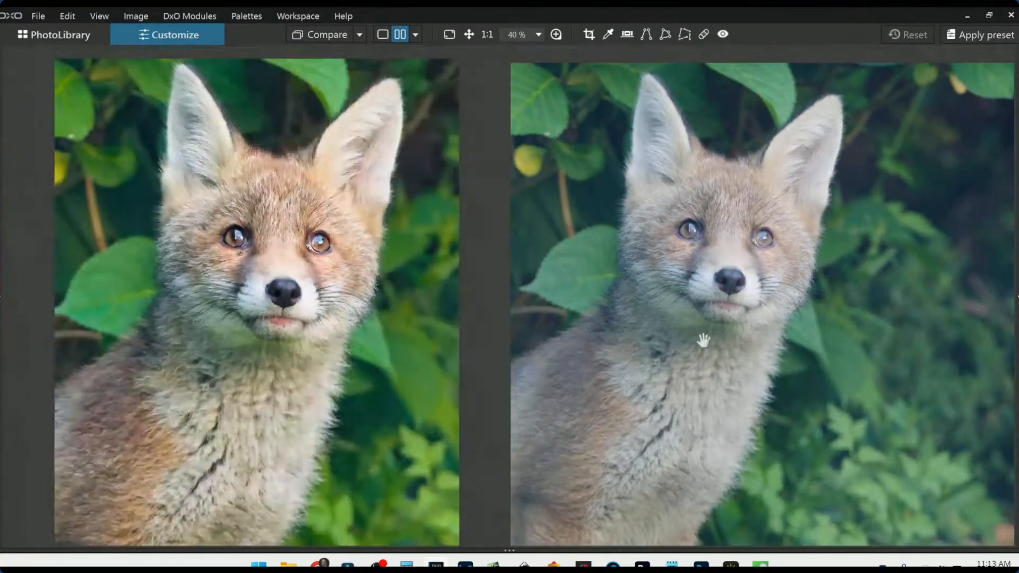
scroll(701, 337, "down", 1)
scroll(365, 318, "down", 2)
scroll(381, 316, "up", 1)
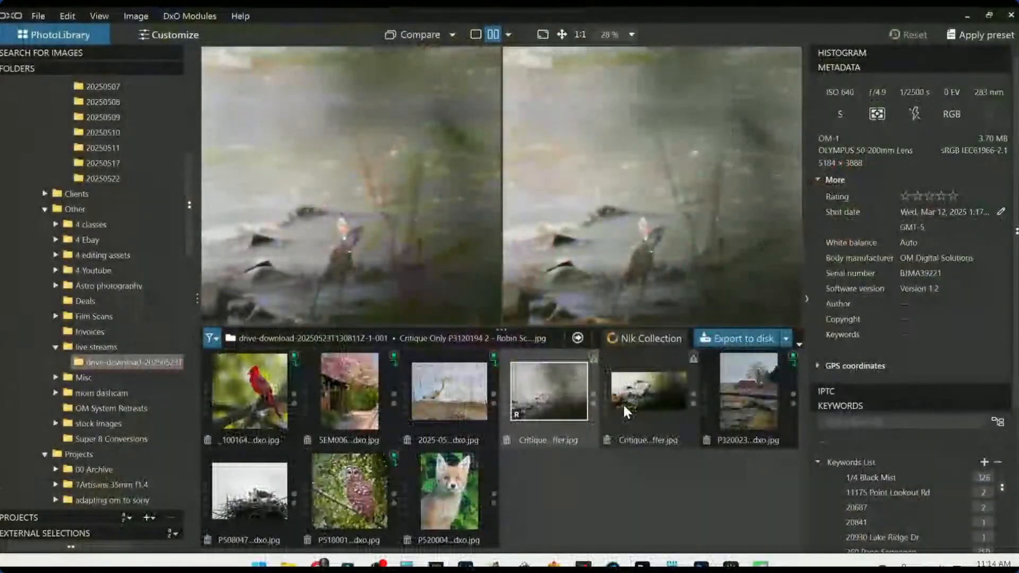
Step: Show the cropped, edited heron critique photo beside its flat original with the palettes and image browser hidden, and compare the bird closely
left_click(629, 402)
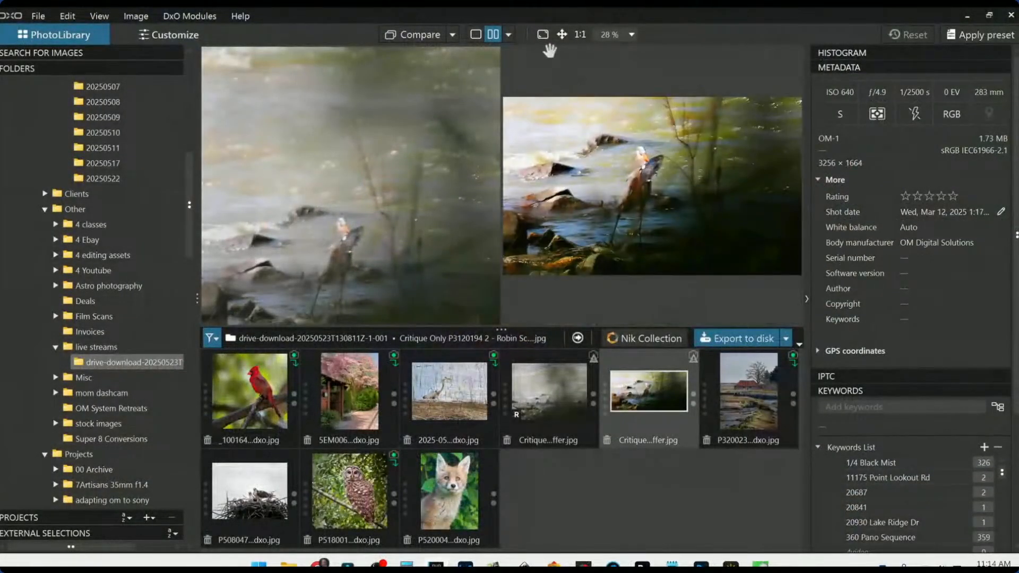
key("F9")
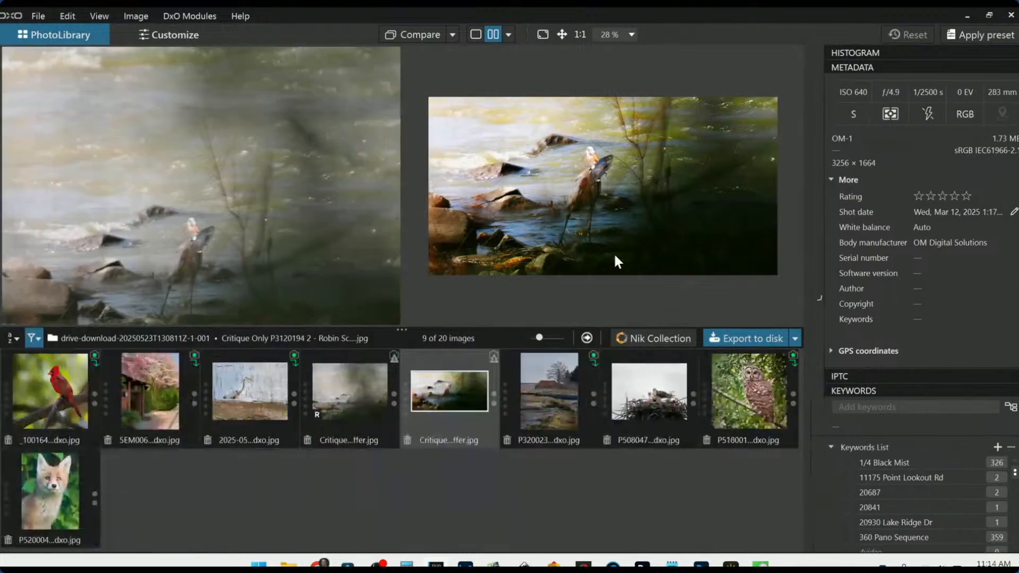
left_click_drag(561, 329, 534, 556)
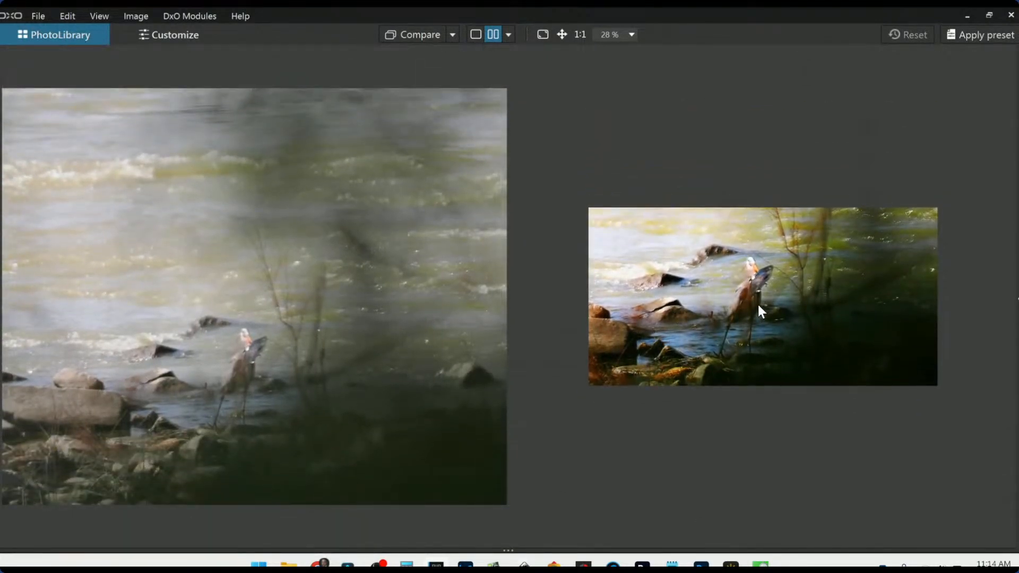
scroll(758, 306, "up", 2)
scroll(235, 367, "up", 3)
scroll(235, 373, "up", 3)
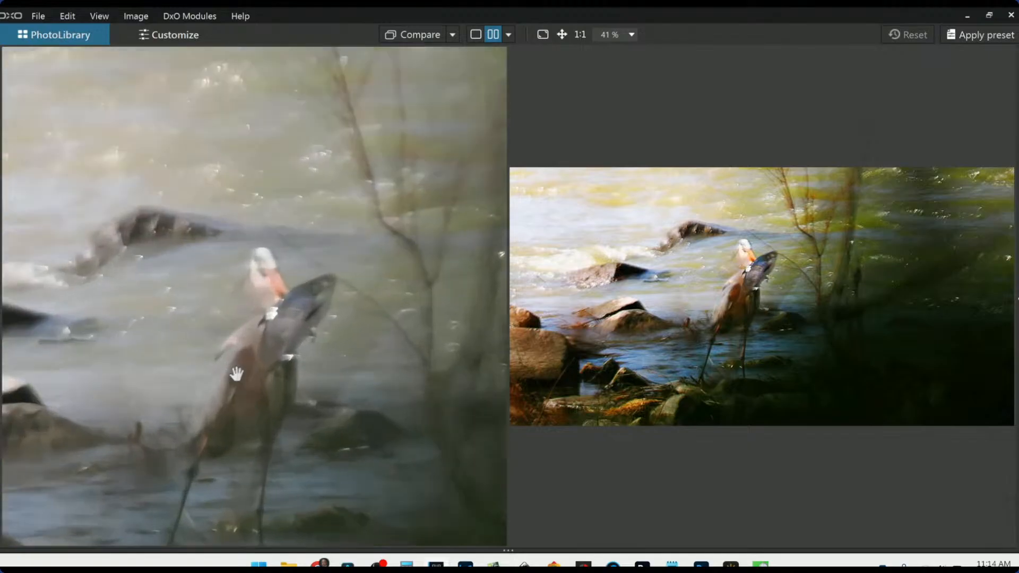
scroll(239, 374, "down", 6)
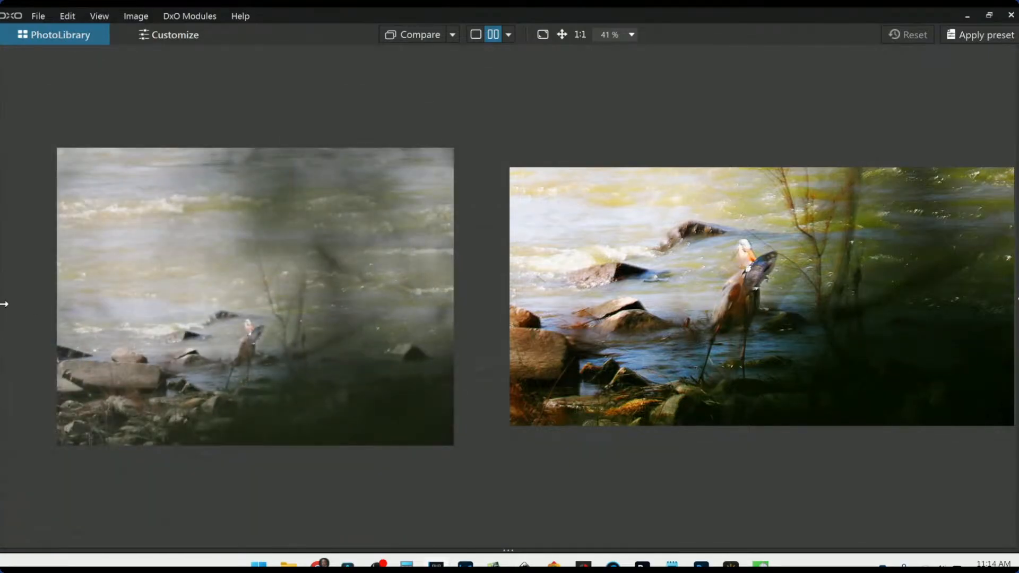
Step: Demonstrate showing and hiding the side palettes around the heron comparison, both together and one side at a time
key("F9")
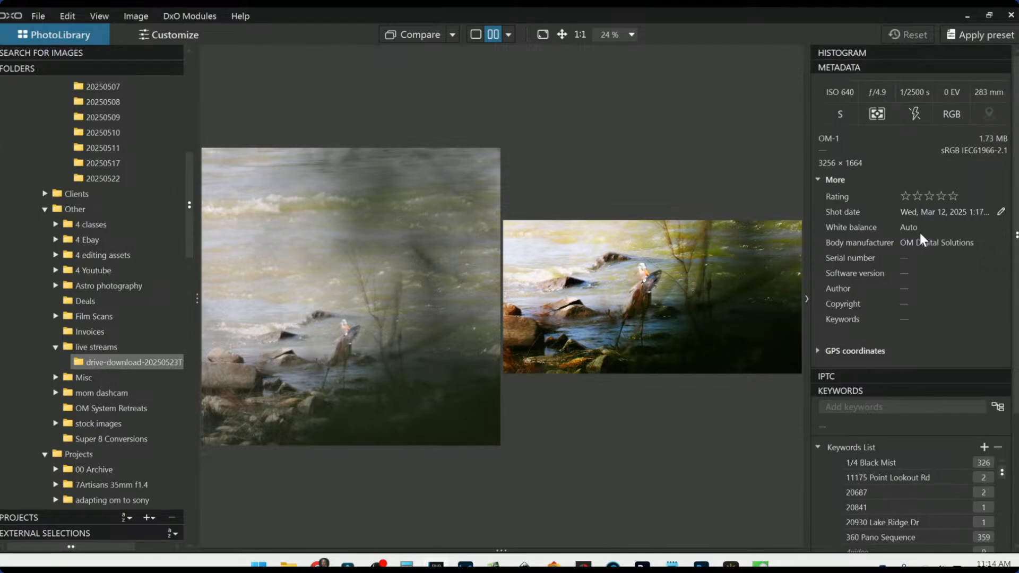
key("ctrl+F9")
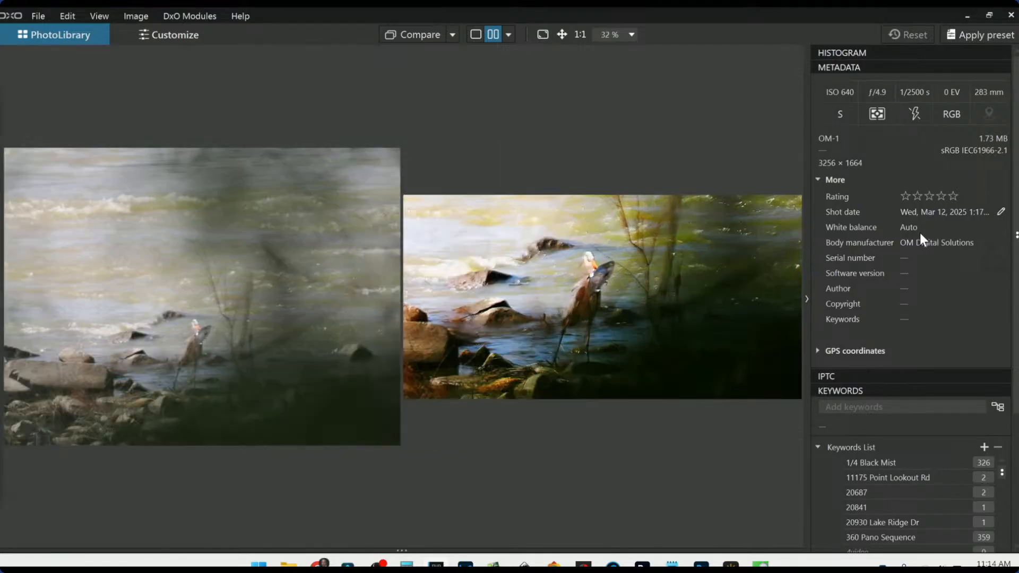
key("ctrl+F10")
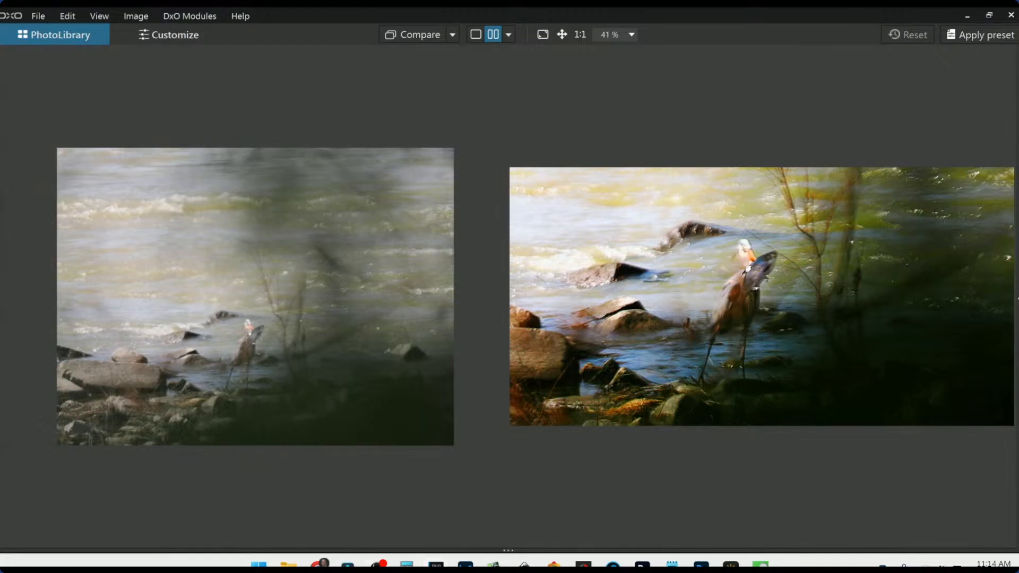
left_click(1017, 299)
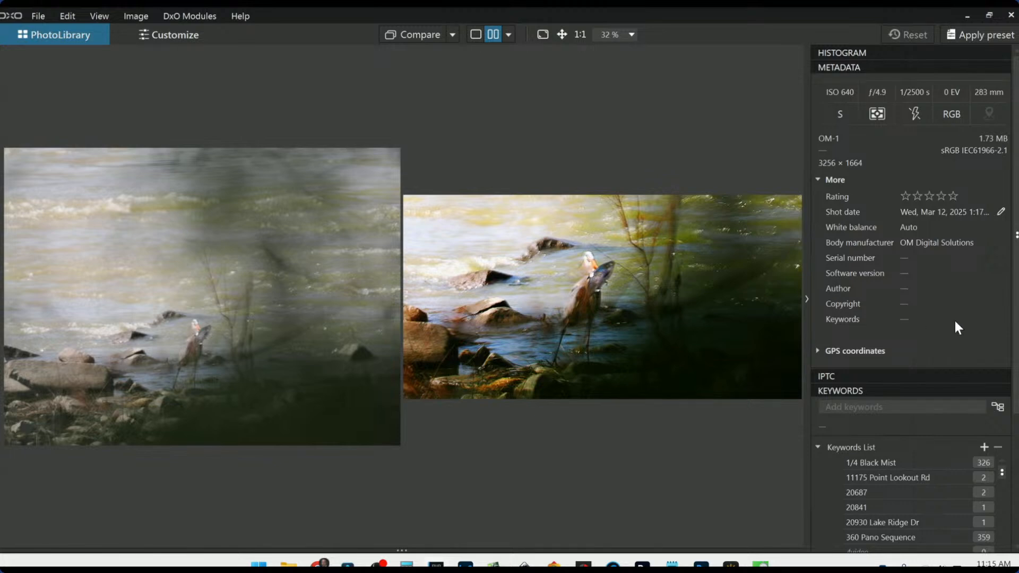
left_click(805, 300)
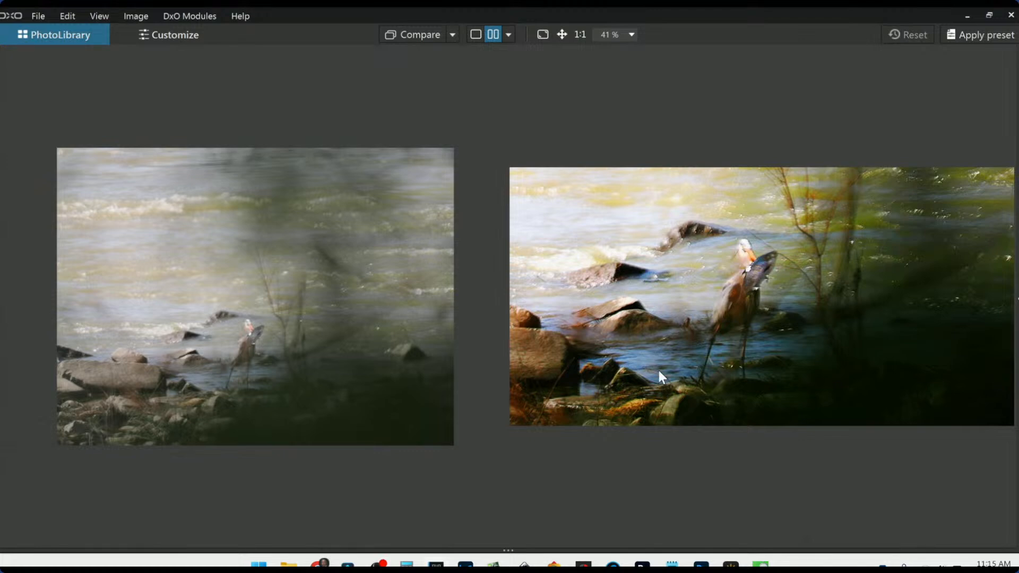
Step: View the edited heron photo on its own and again beside the original, examining the bird and the surrounding haze
left_click(476, 34)
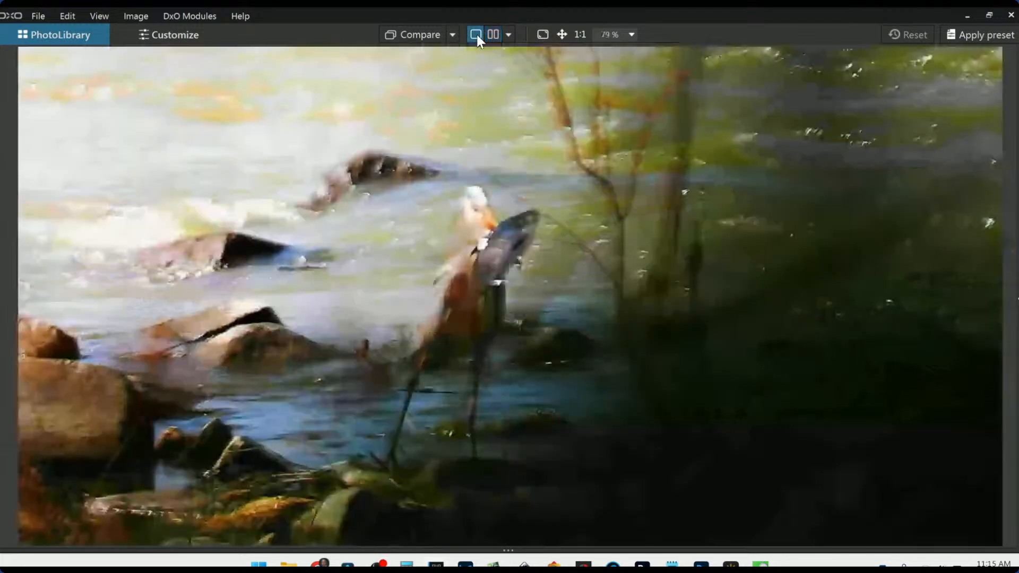
scroll(706, 411, "down", 2)
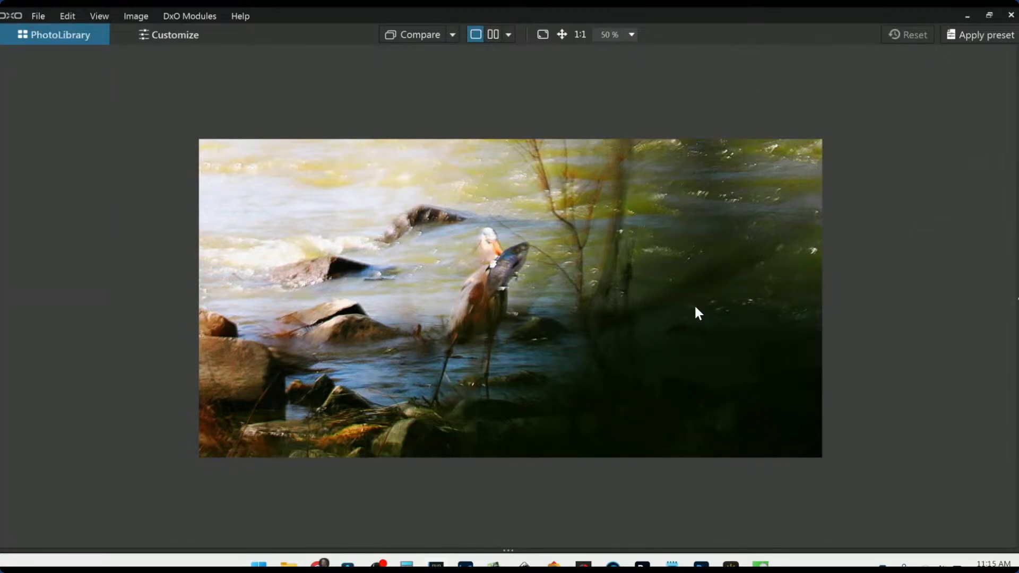
left_click(493, 34)
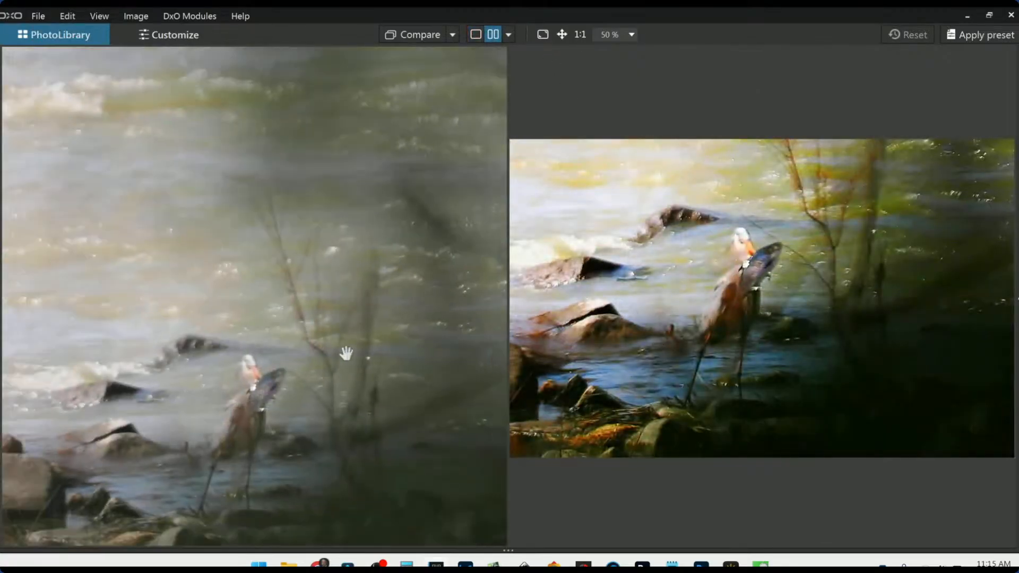
scroll(234, 430, "up", 5)
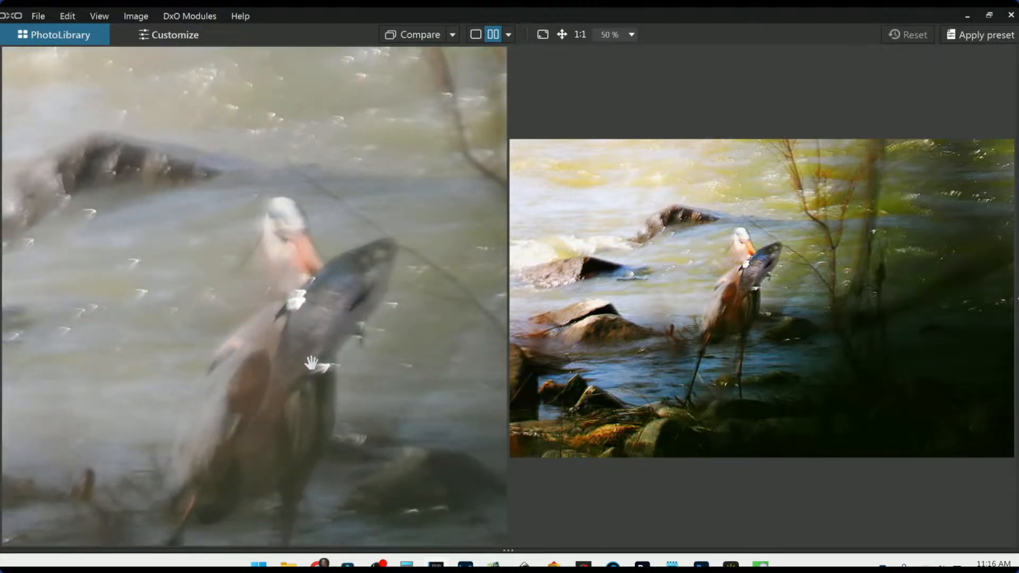
scroll(312, 364, "down", 2)
scroll(375, 363, "down", 3)
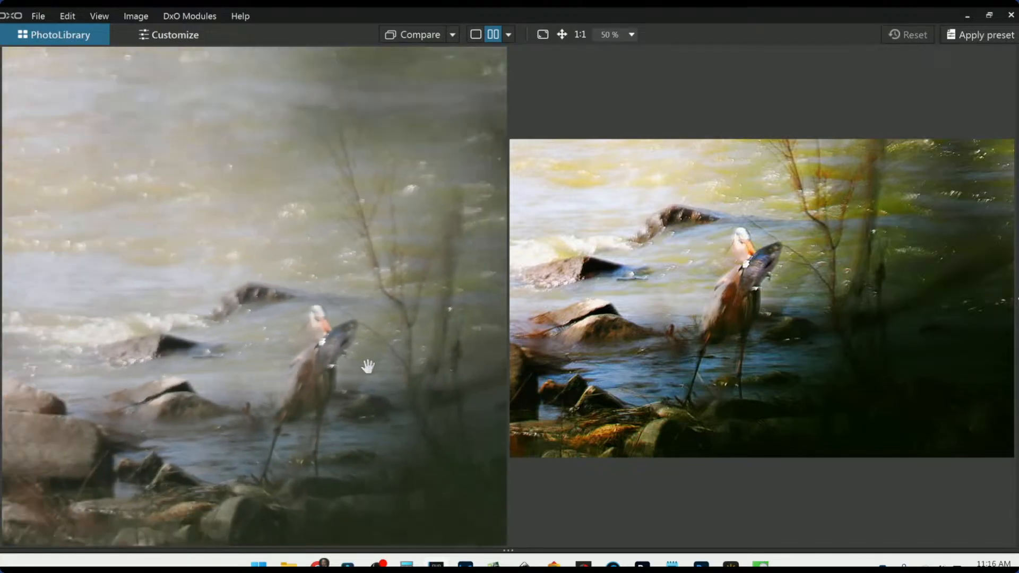
scroll(376, 364, "down", 2)
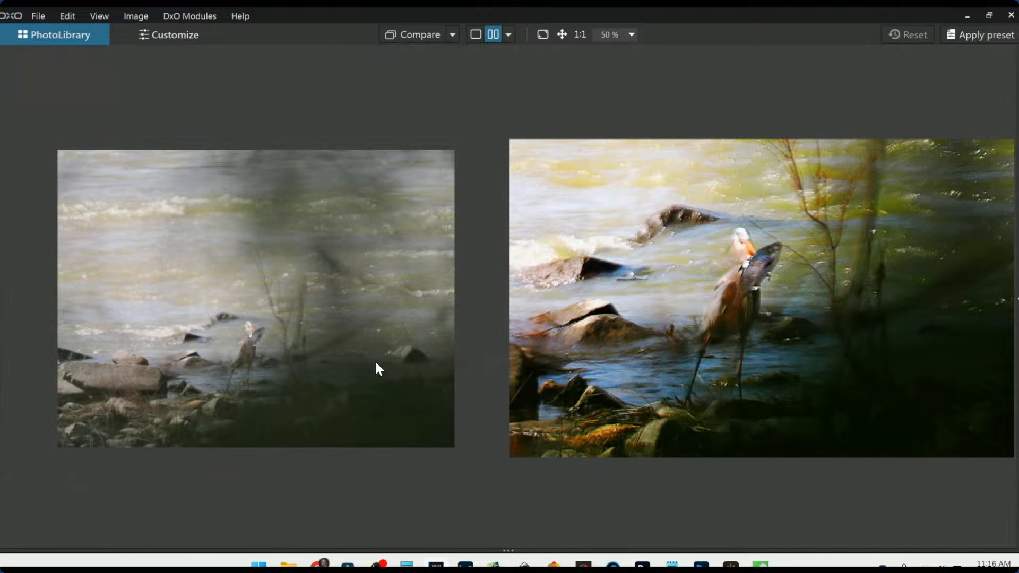
scroll(334, 355, "up", 1)
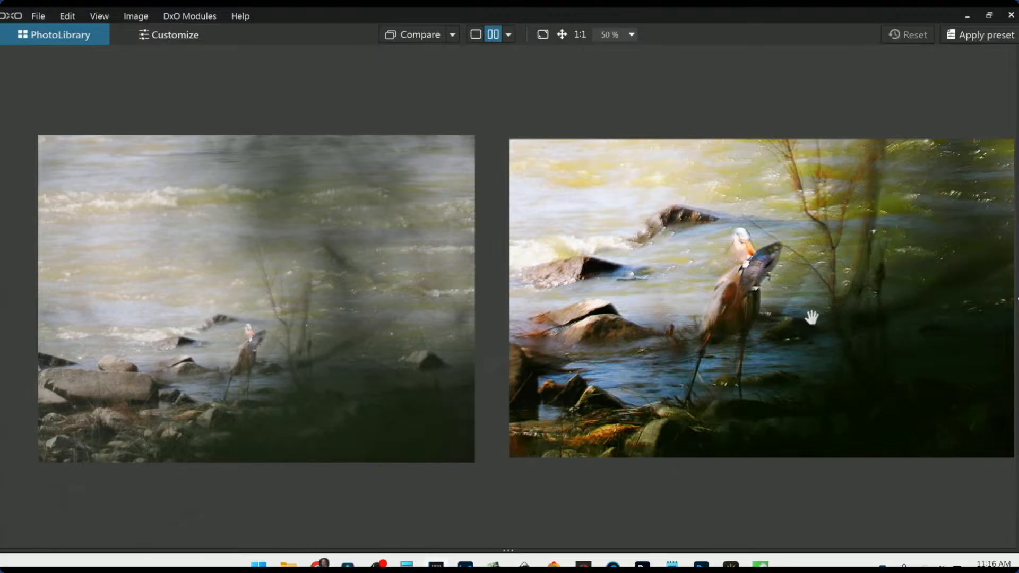
scroll(805, 334, "down", 2)
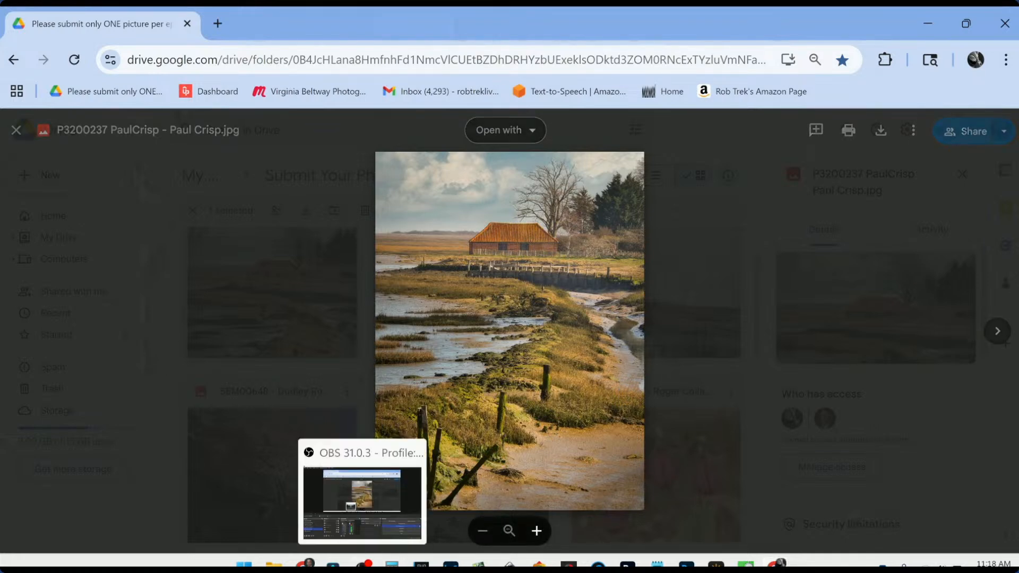
Step: Switch back to DxO PhotoLab and open the P3200237 marsh barn JPEG for customizing as a single image
mouse_move(305, 564)
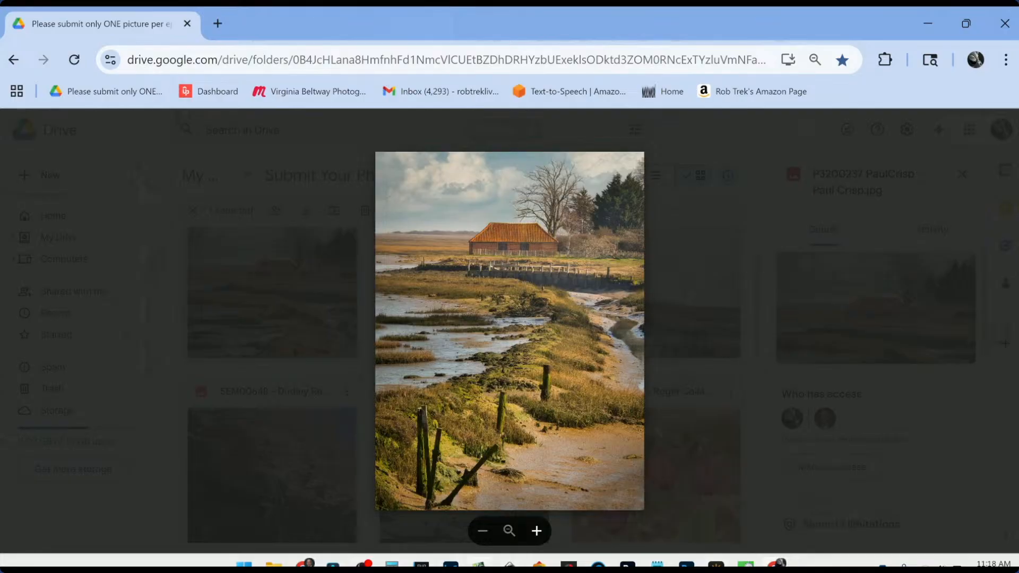
mouse_move(421, 564)
left_click(404, 498)
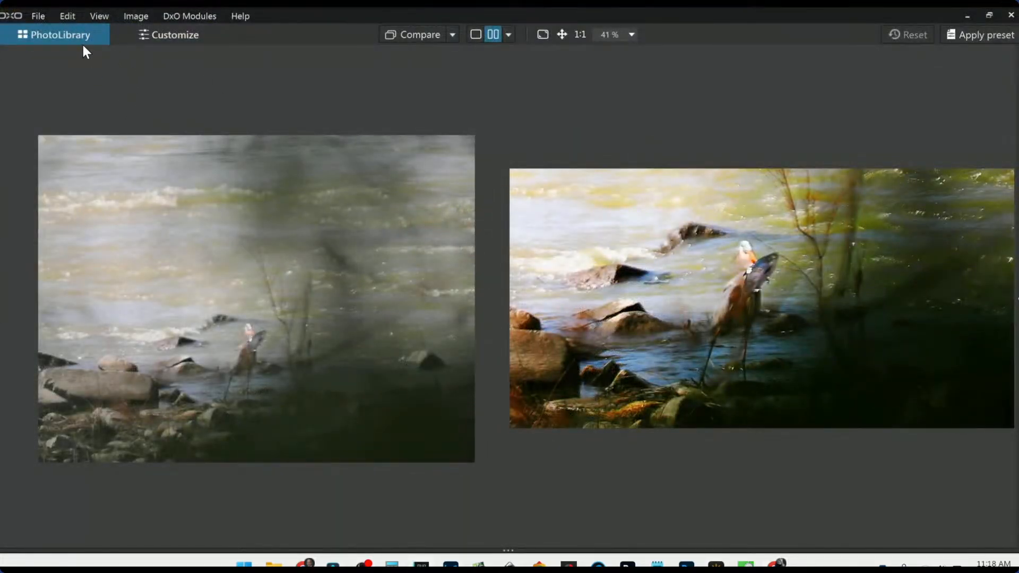
left_click_drag(504, 547, 471, 364)
left_click(536, 441)
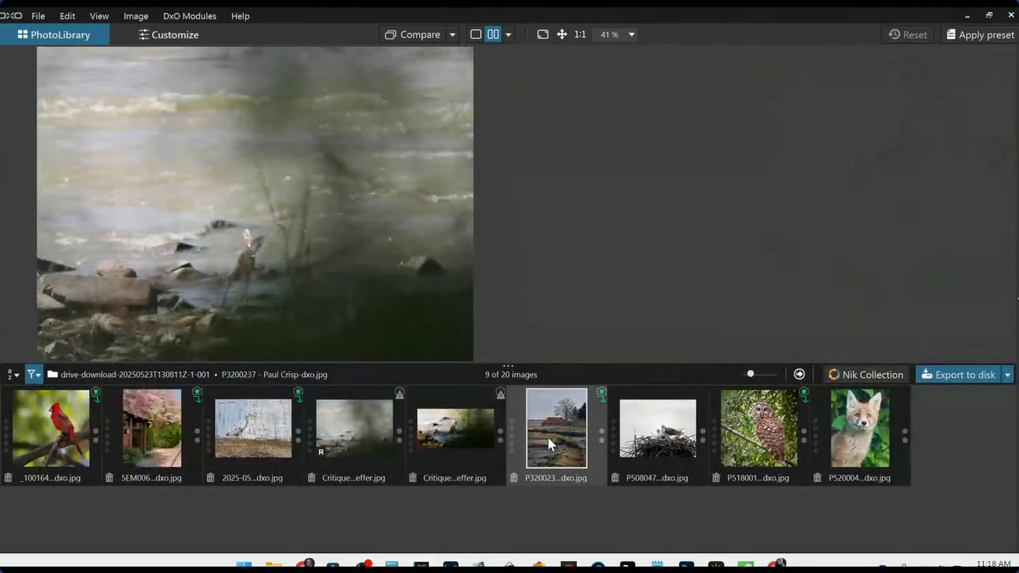
double_click(548, 438)
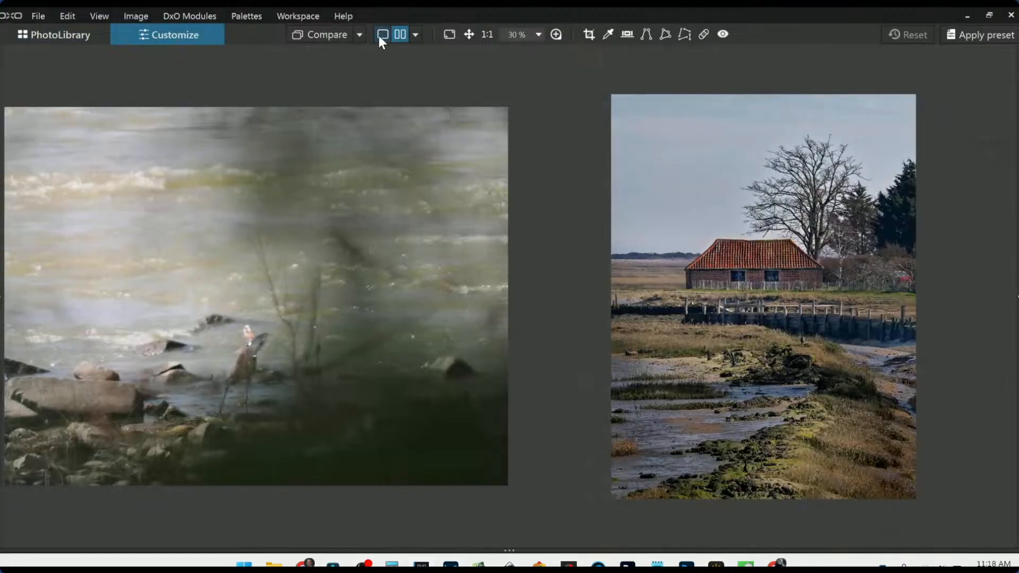
left_click(382, 35)
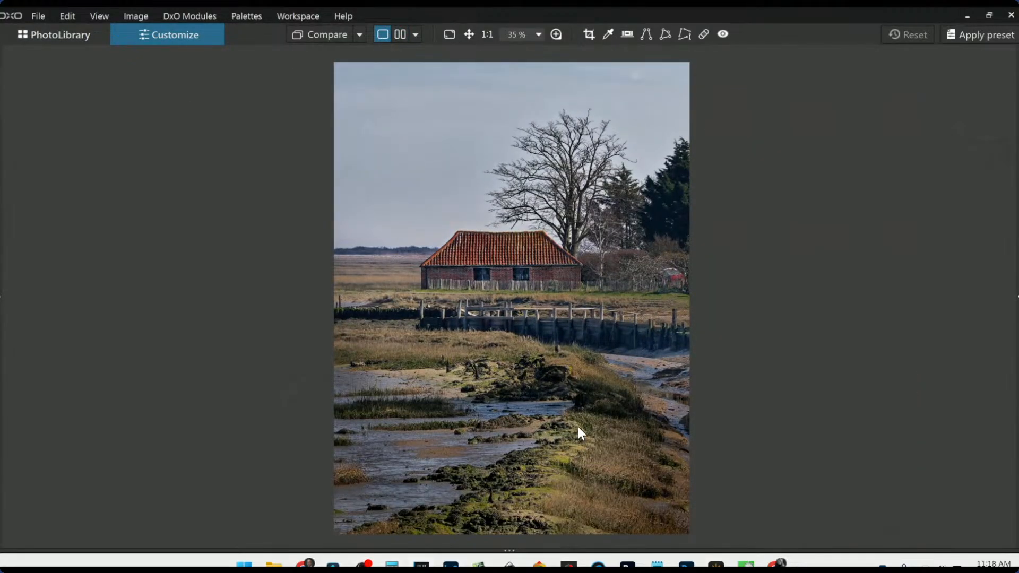
Step: Compare the whole marsh barn photo with the submitter's own edit previewed in Google Drive, and return to PhotoLab
scroll(578, 426, "down", 1)
key("alt+Tab")
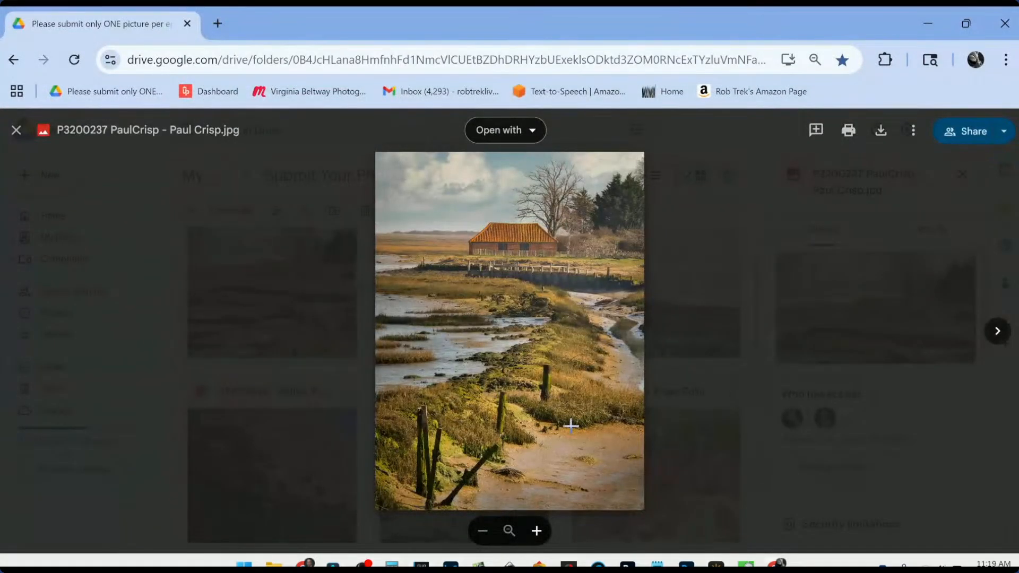
key("alt+Tab")
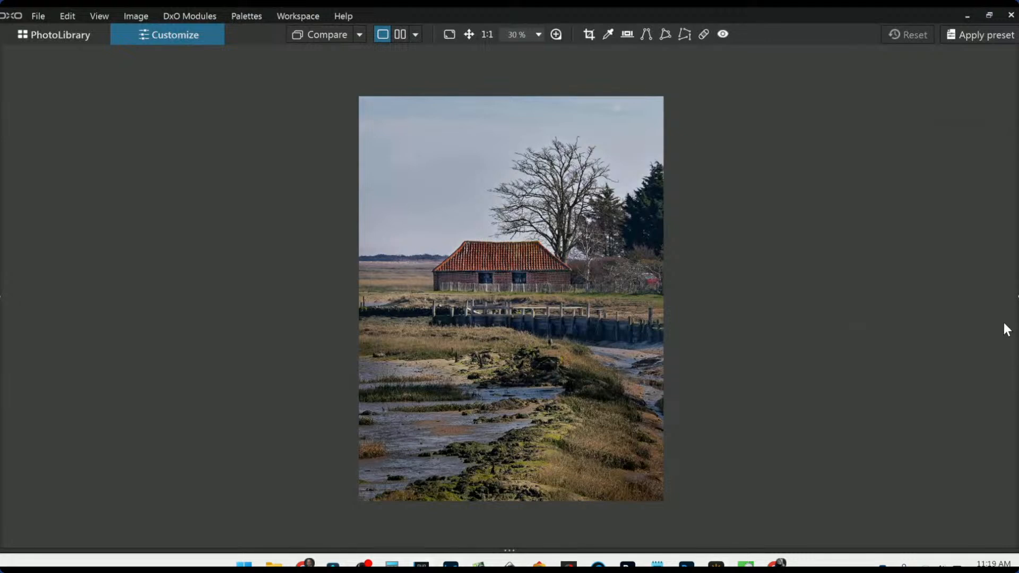
Step: Briefly reveal and hide the editing palettes, and enlarge the marsh barn photo to examine the roof and horizon
left_click(1017, 297)
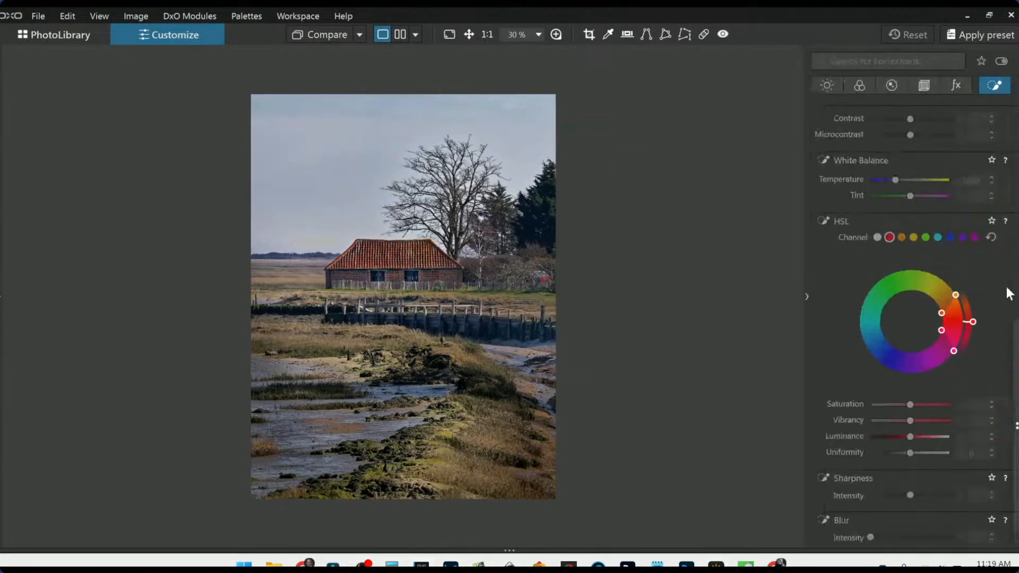
left_click(806, 298)
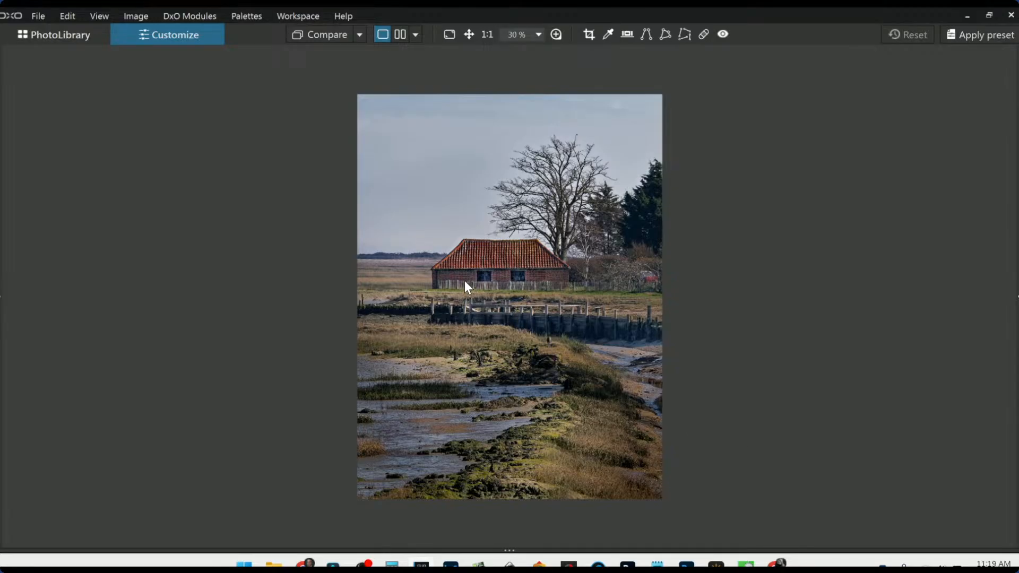
scroll(465, 287, "up", 1)
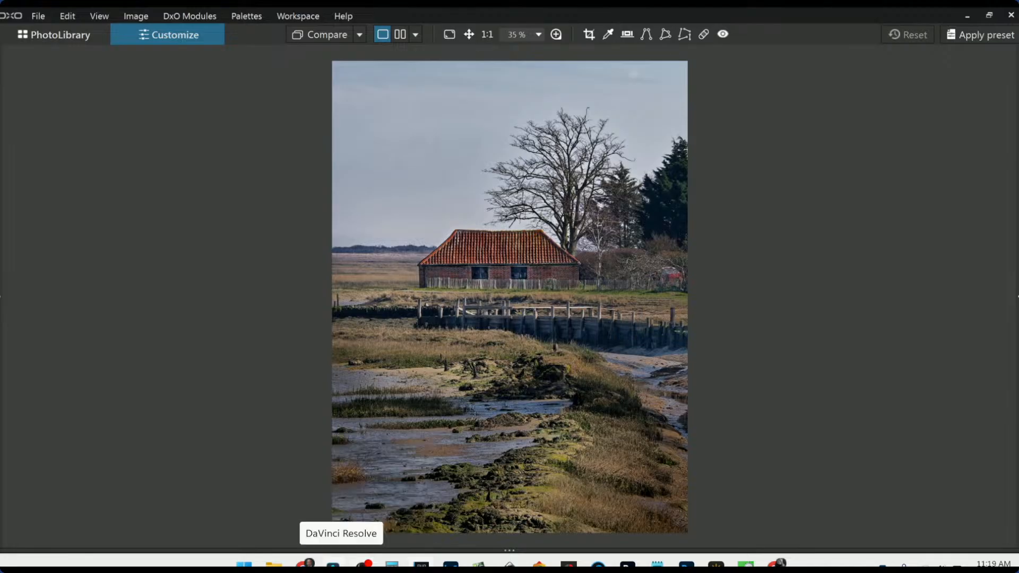
mouse_move(303, 563)
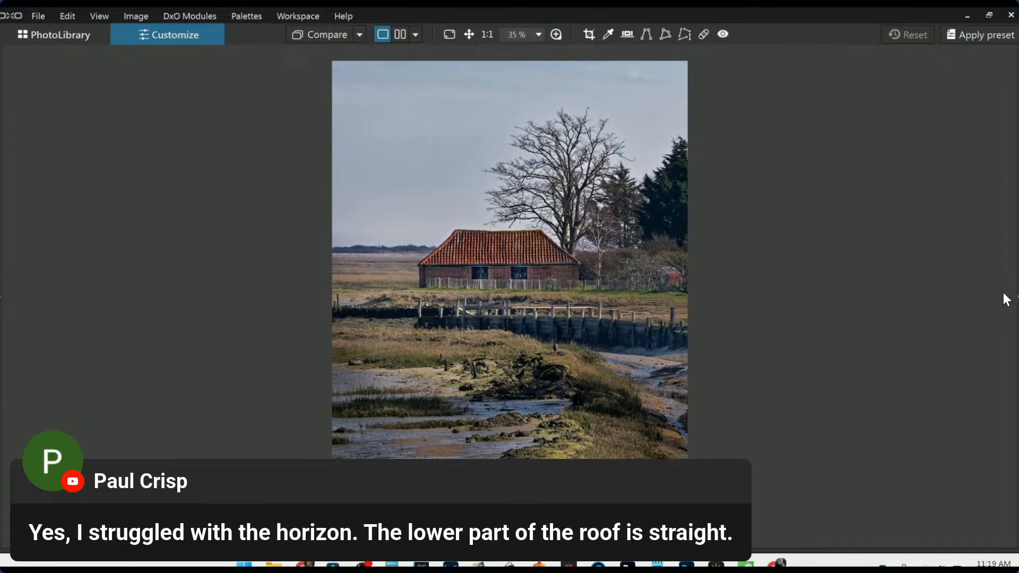
Step: Review the submitter's own barn edit in Google Drive, close its preview, and return to DxO PhotoLab
key("alt+Tab")
key("alt+Tab")
key("alt+Tab")
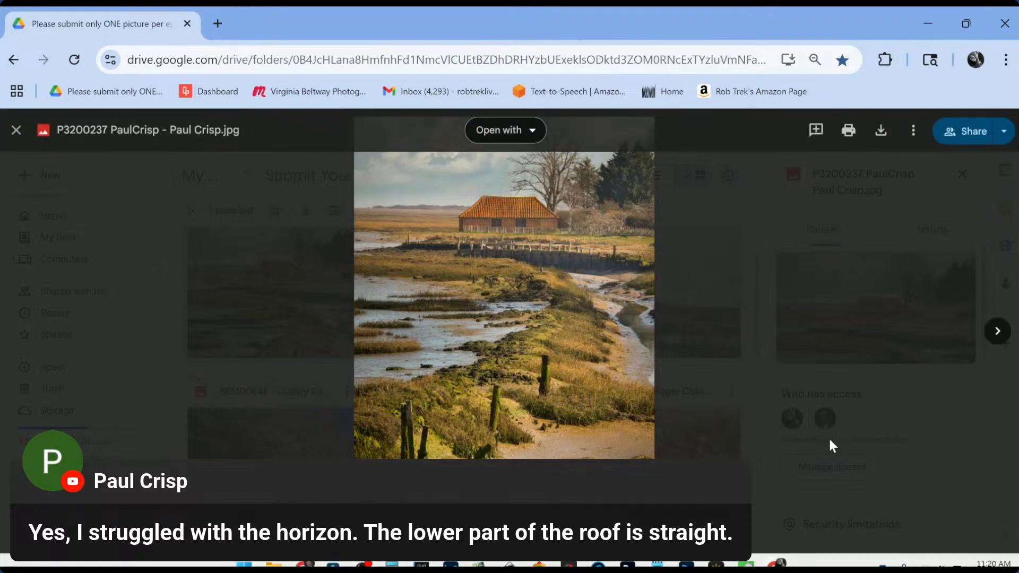
left_click(243, 312)
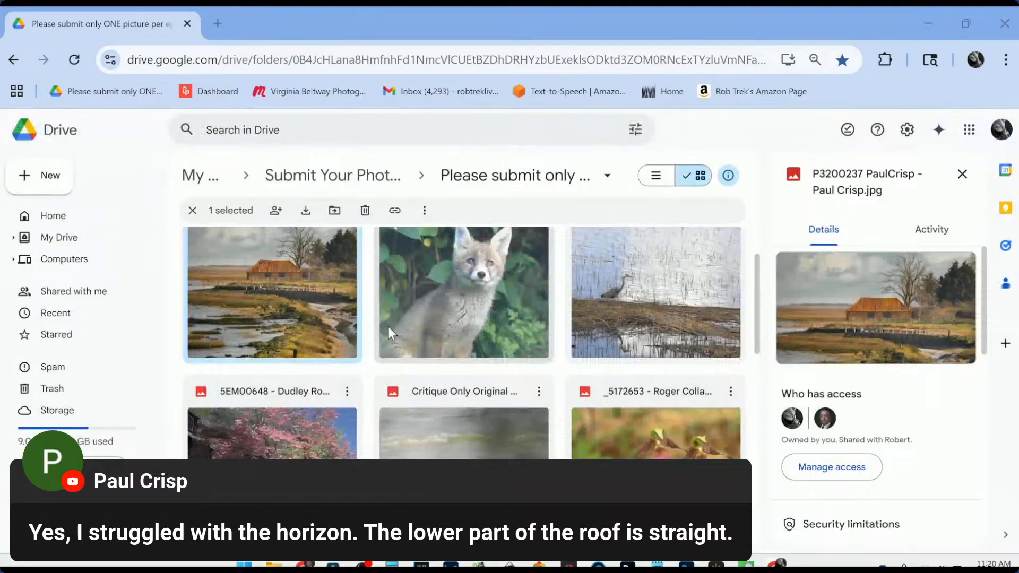
key("alt+Tab")
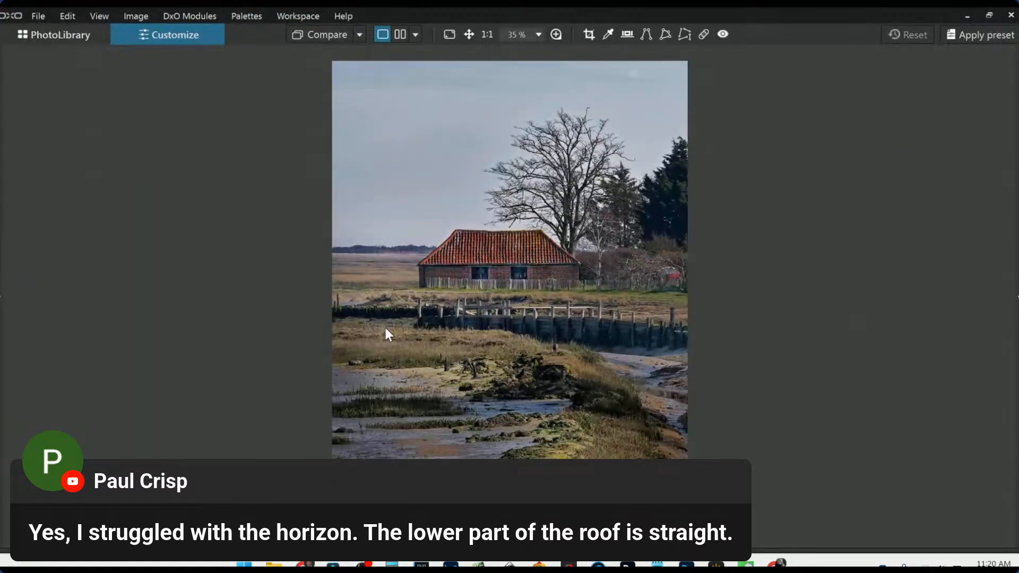
Step: View the whole barn photo at 30 %, briefly beside the heron reference image and again on its own
scroll(386, 330, "down", 1)
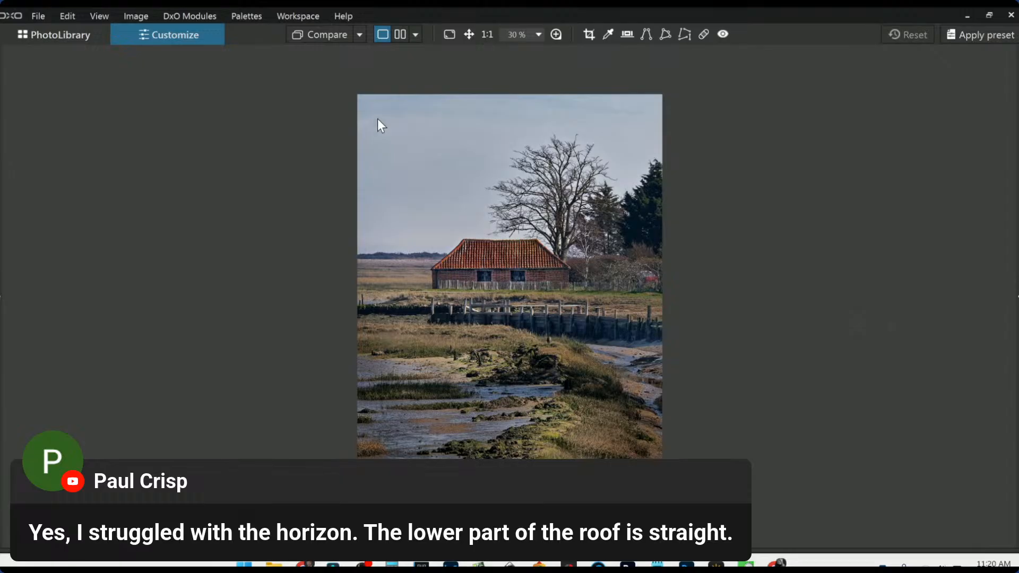
left_click(400, 34)
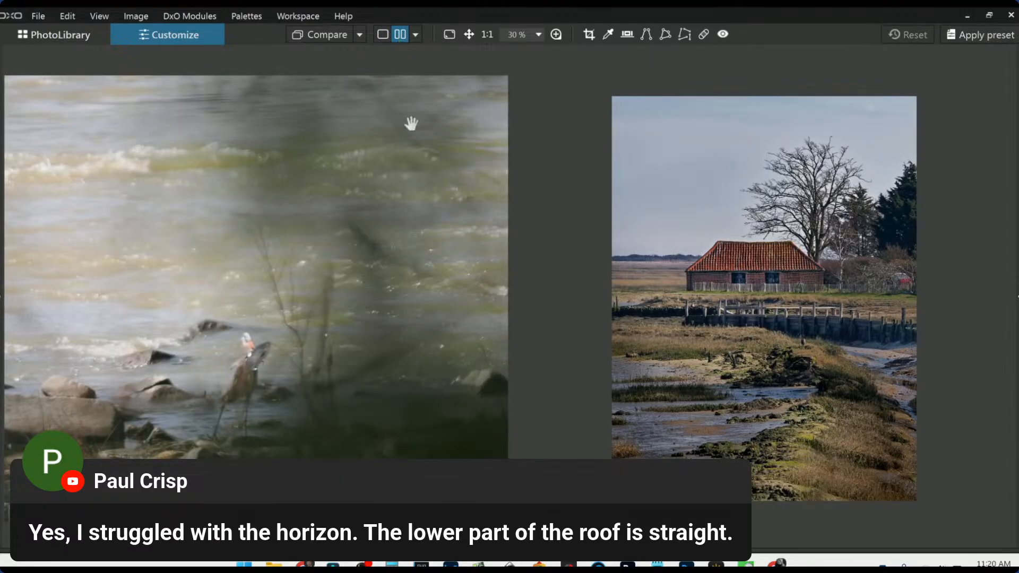
left_click(383, 35)
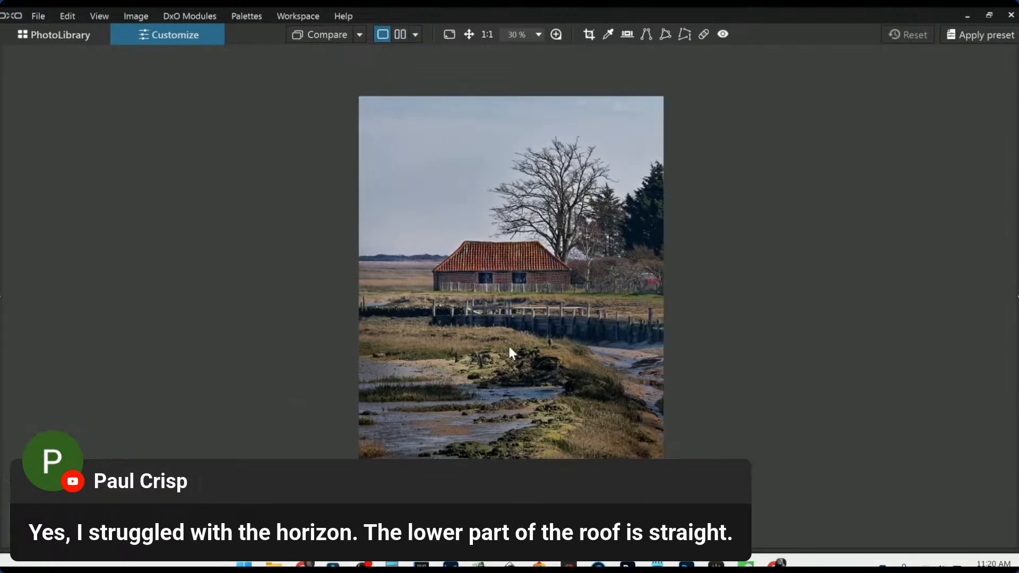